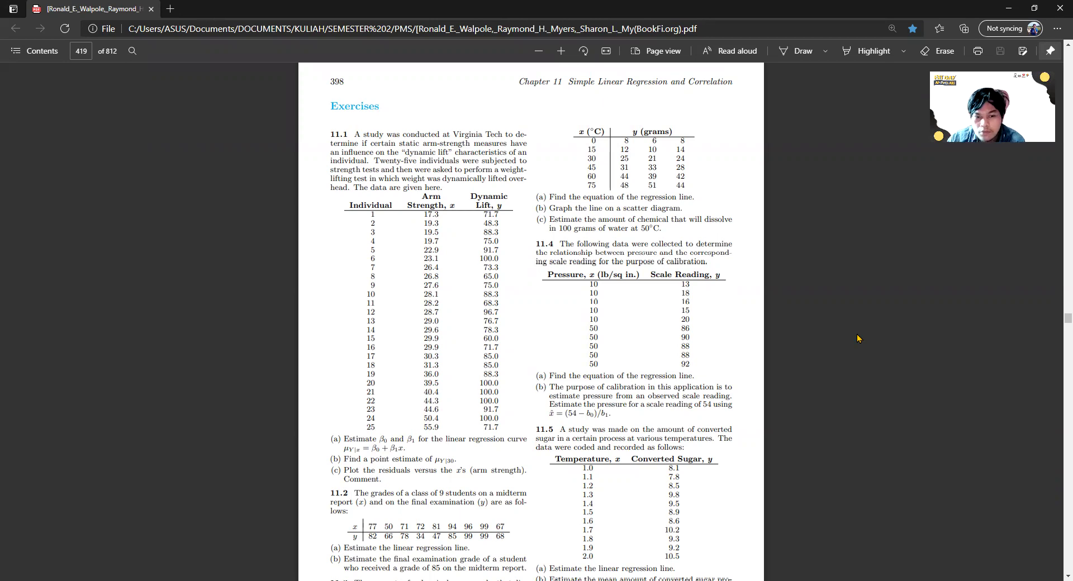
# Read the regression exercises on page 398 of the Walpole textbook PDF, including the data and questions of Exercise 11.1
pyautogui.scroll(3, 464, 237)
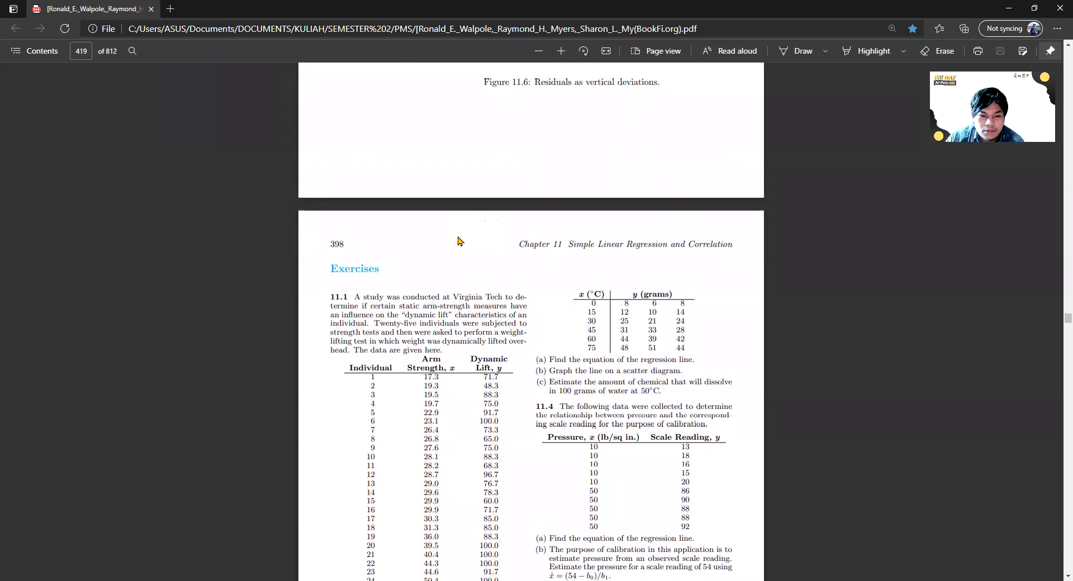
pyautogui.scroll(-2, 459, 241)
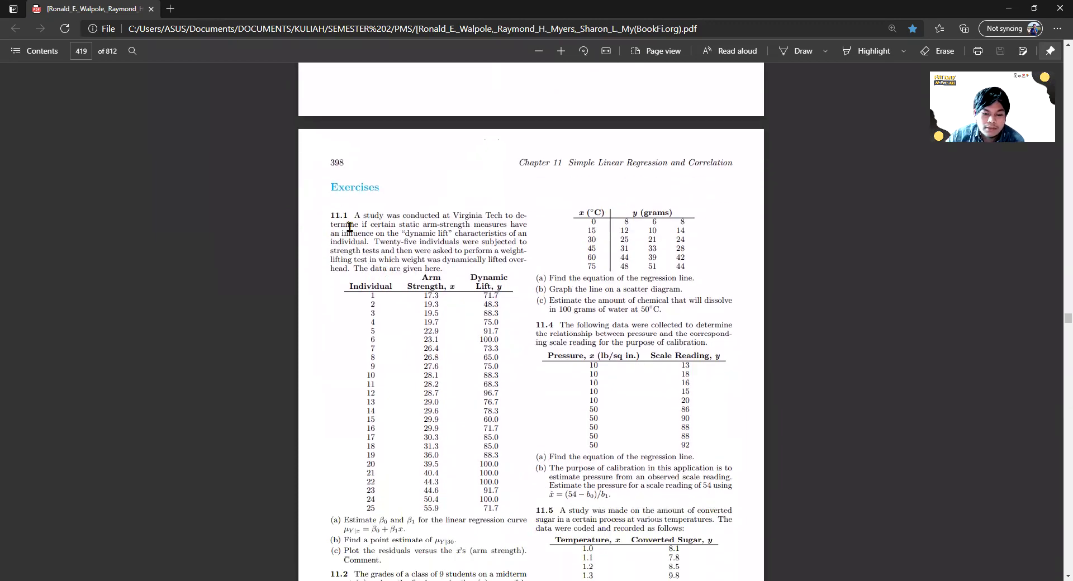
pyautogui.scroll(-20, 350, 227)
pyautogui.scroll(-4, 629, 313)
pyautogui.scroll(4, 531, 363)
pyautogui.scroll(8, 382, 393)
pyautogui.scroll(10, 426, 401)
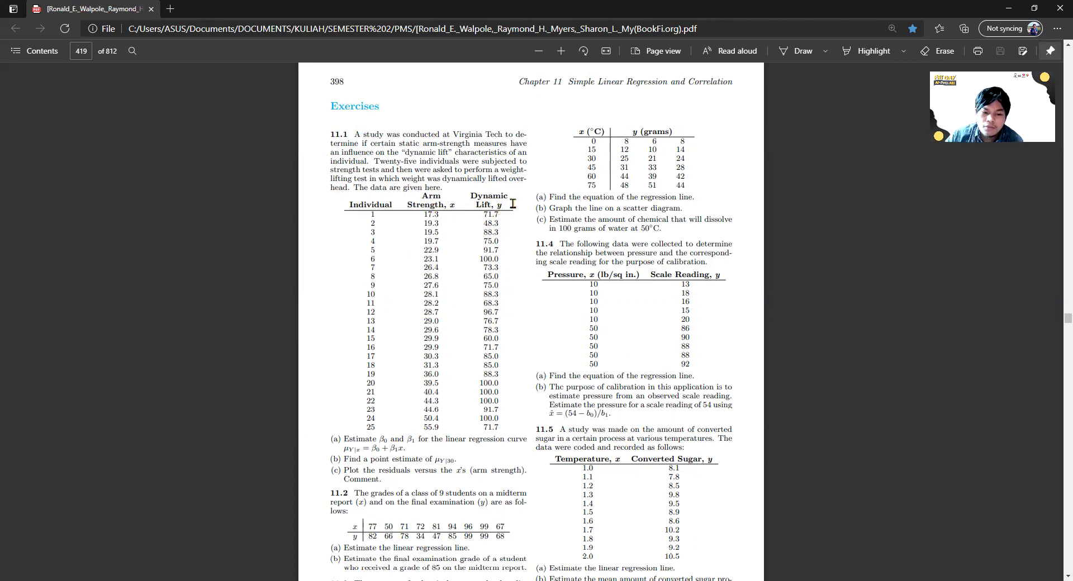
pyautogui.scroll(-3, 436, 438)
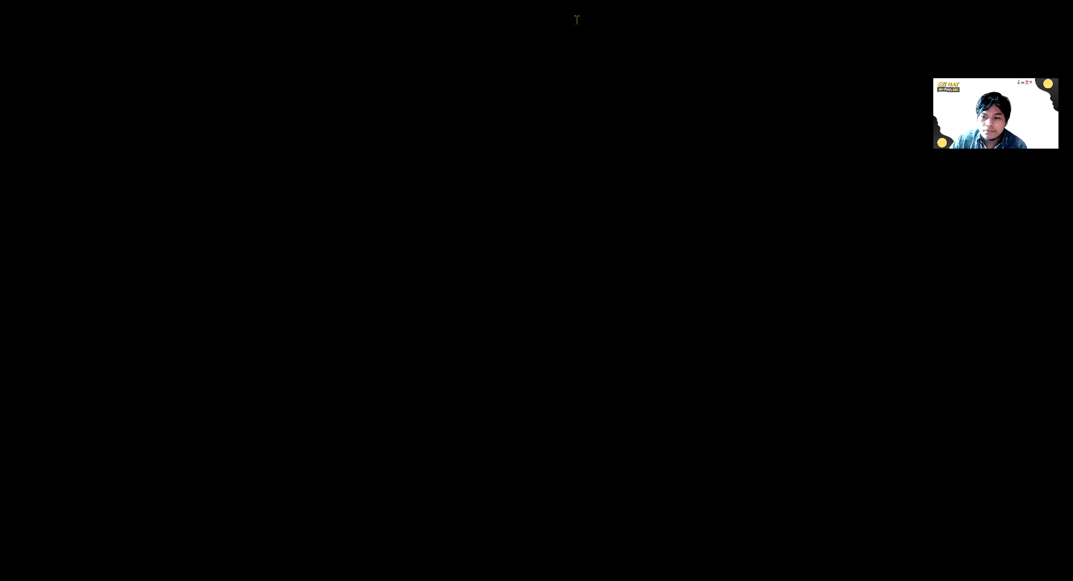
pyautogui.scroll(1, 657, 442)
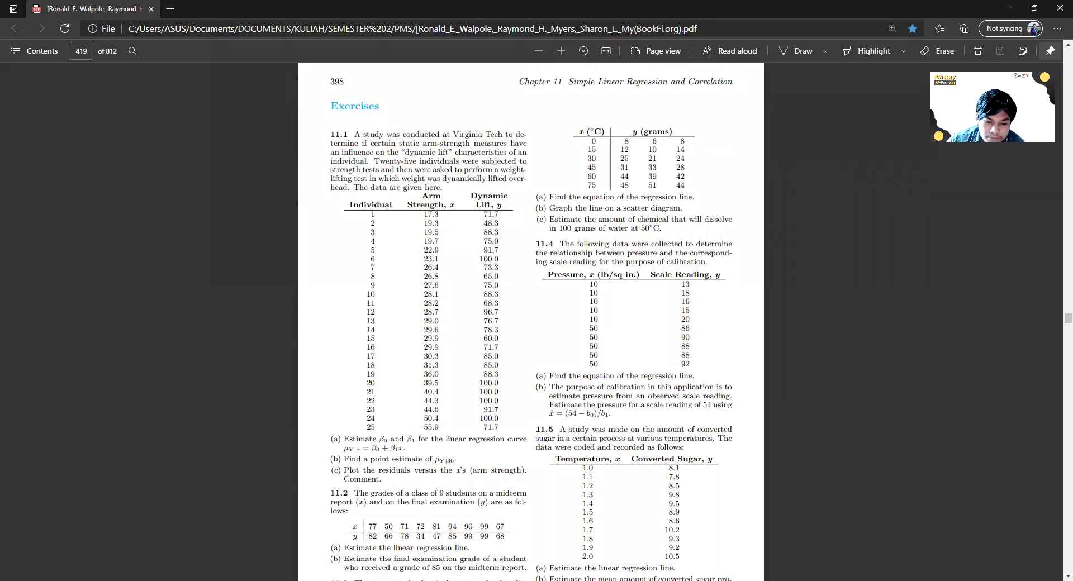
# Switch to the TUGAS WALPOLE project in Minitab
pyautogui.hotkey('alt', 'Tab')
pyautogui.press('Down')
pyautogui.press('Down')
pyautogui.press('Down')
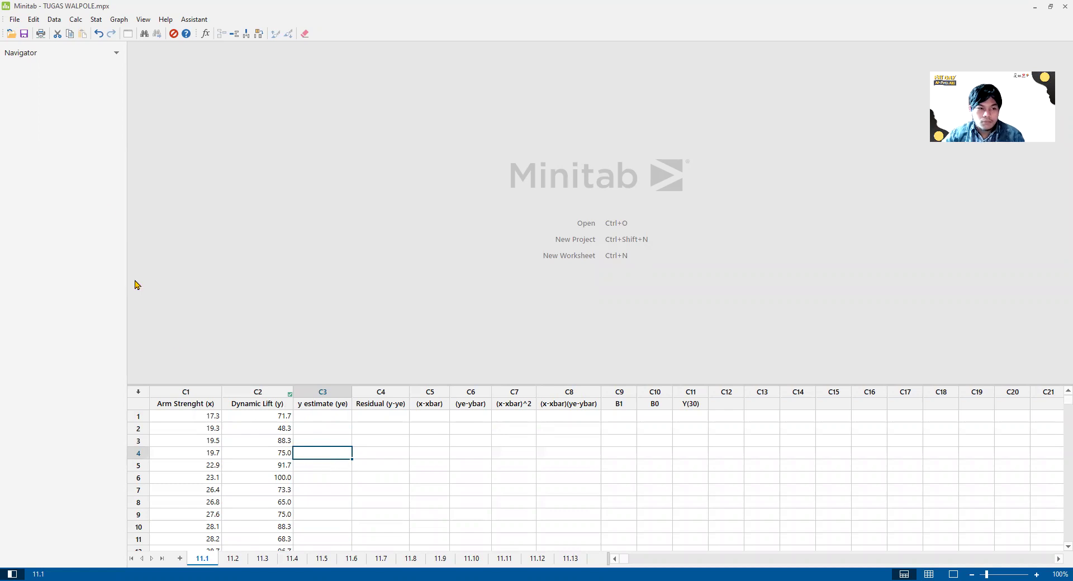
# Fit a regression model with Dynamic Lift (y) as the response and Arm Strenght (x) as the continuous predictor
pyautogui.click(75, 19)
pyautogui.click(95, 21)
pyautogui.click(95, 20)
pyautogui.moveTo(114, 36)
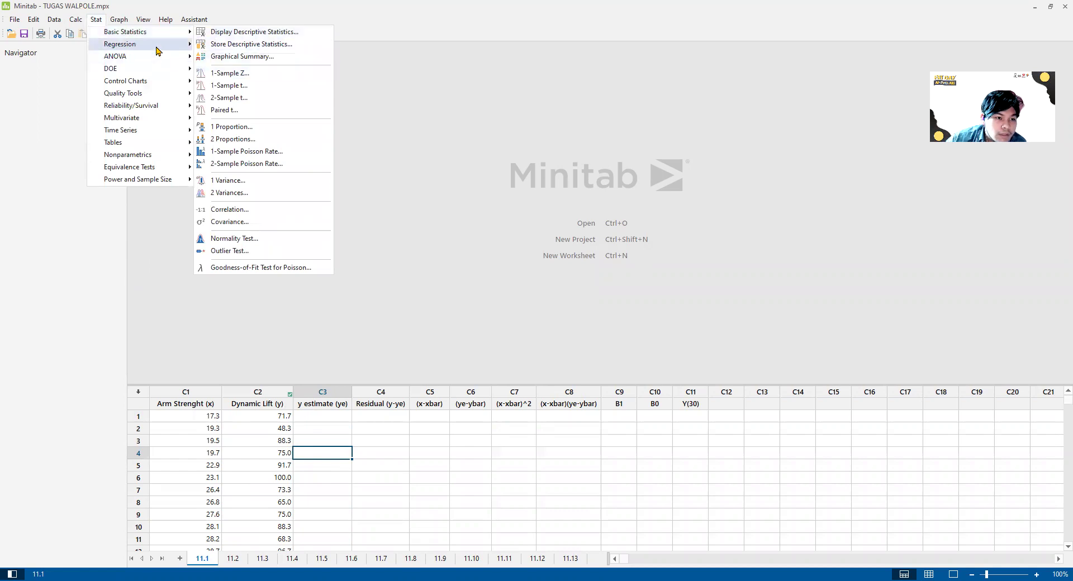
pyautogui.moveTo(158, 50)
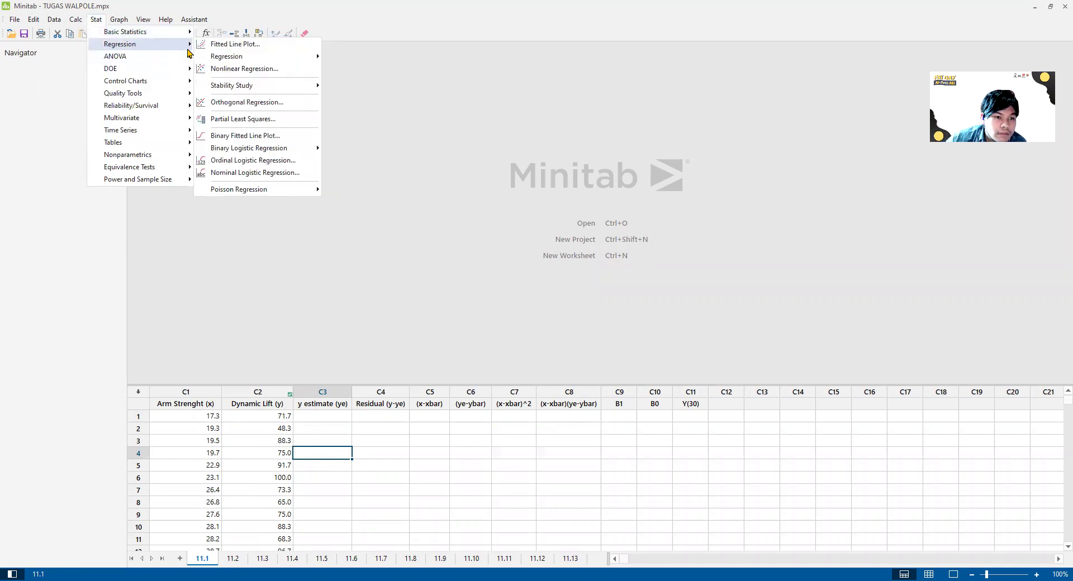
pyautogui.moveTo(215, 59)
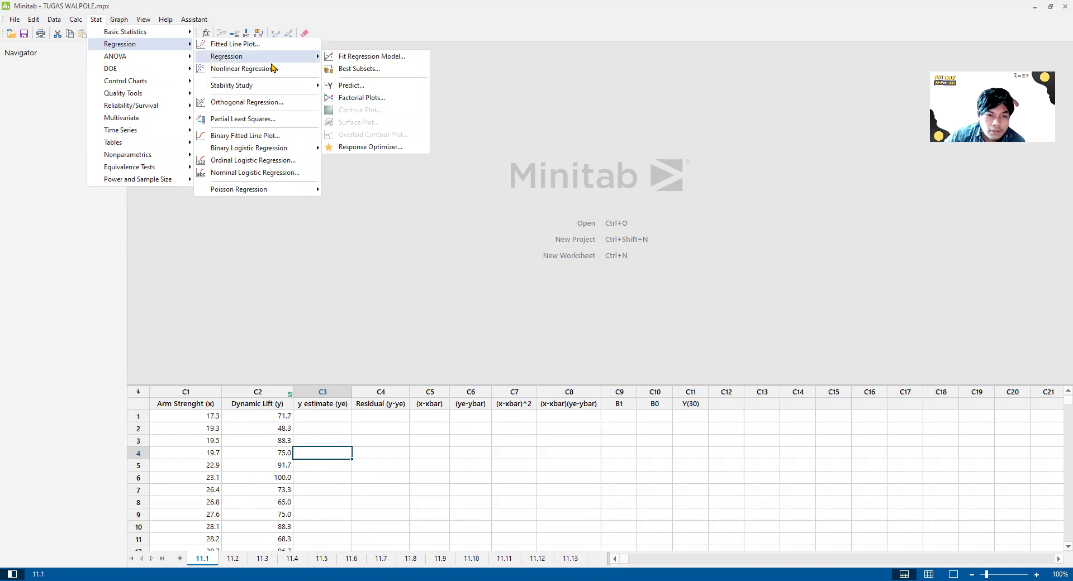
pyautogui.click(363, 57)
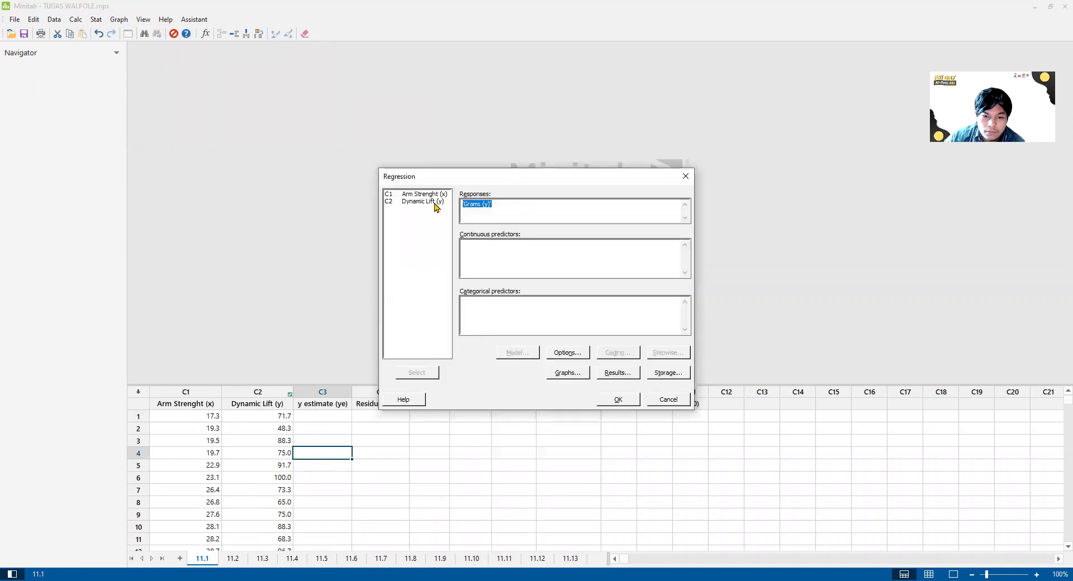
pyautogui.click(421, 202)
pyautogui.click(417, 373)
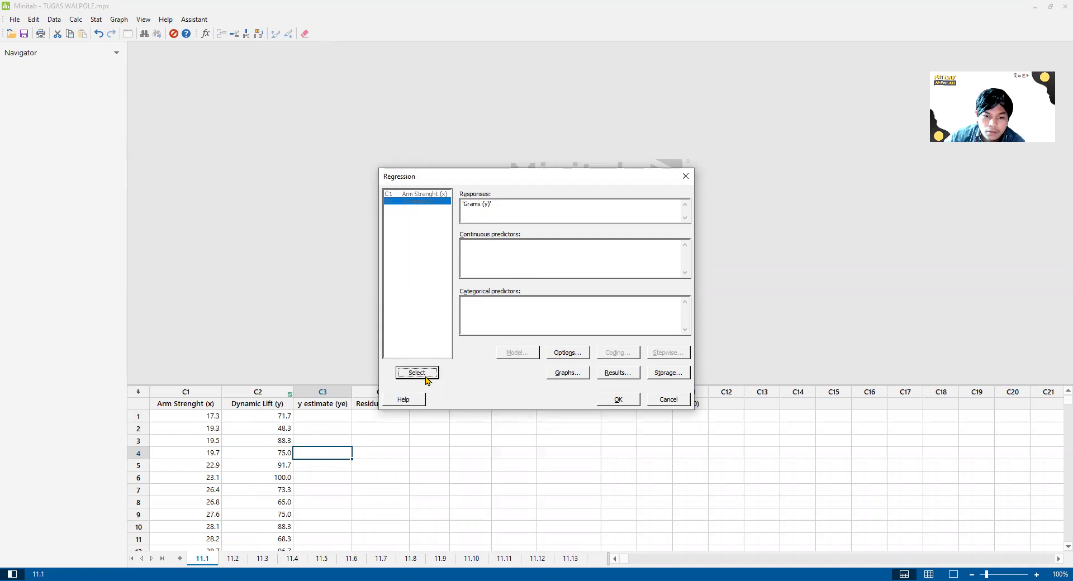
pyautogui.click(406, 195)
pyautogui.click(417, 373)
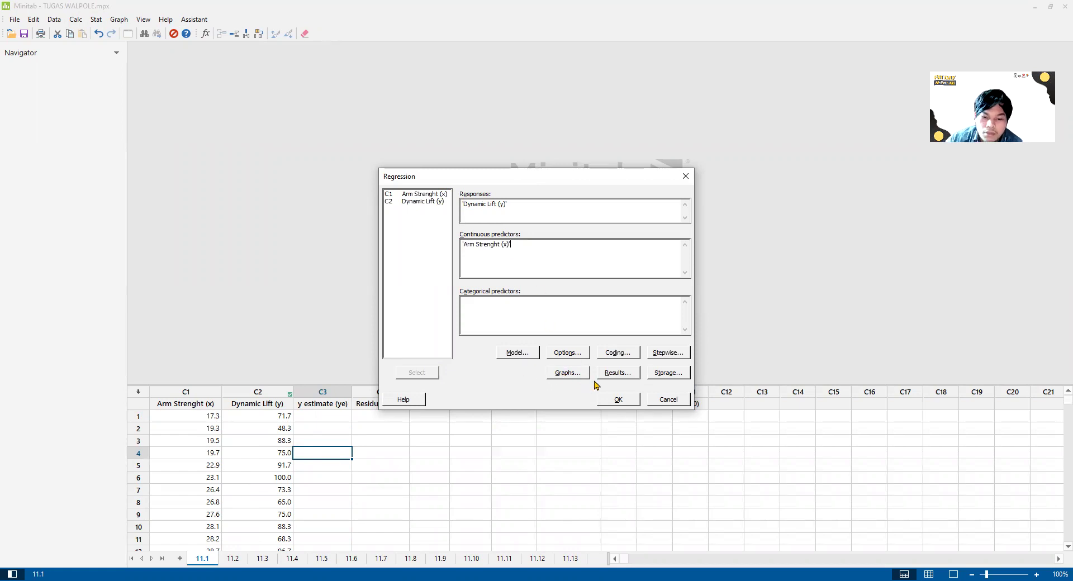
pyautogui.click(618, 400)
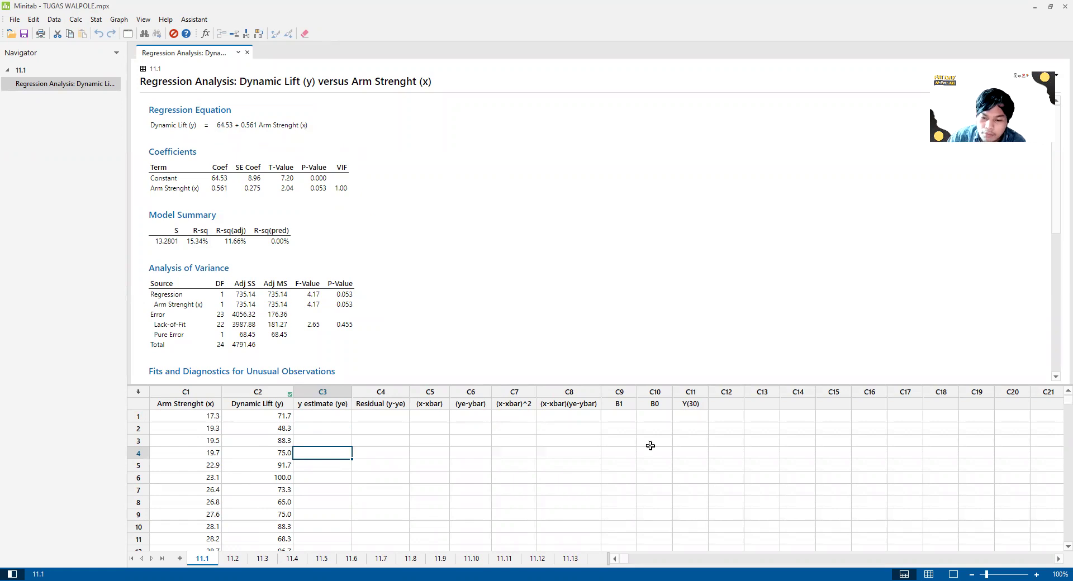
pyautogui.click(616, 416)
pyautogui.click(656, 416)
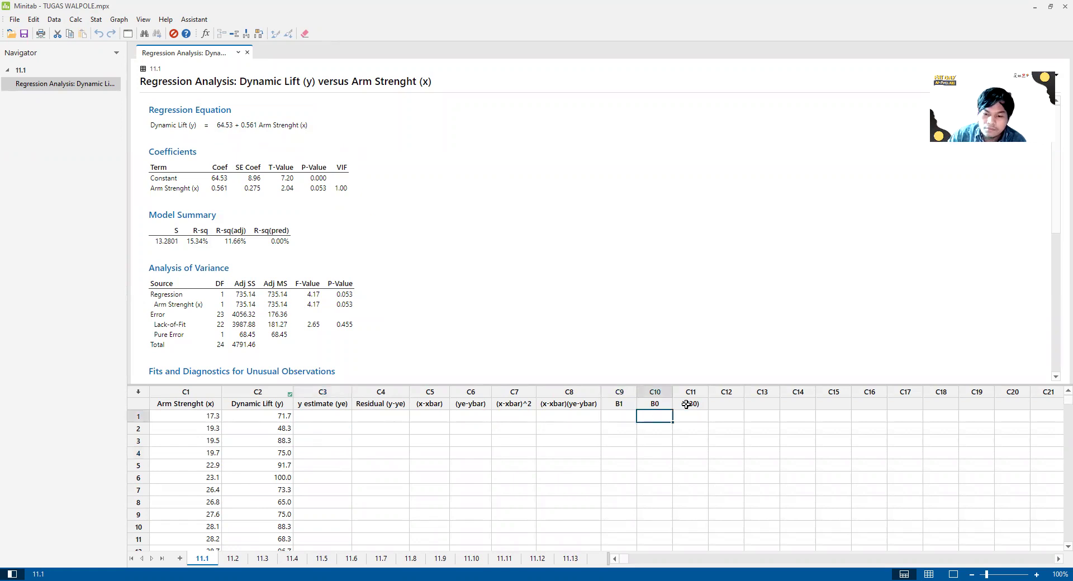
pyautogui.click(685, 404)
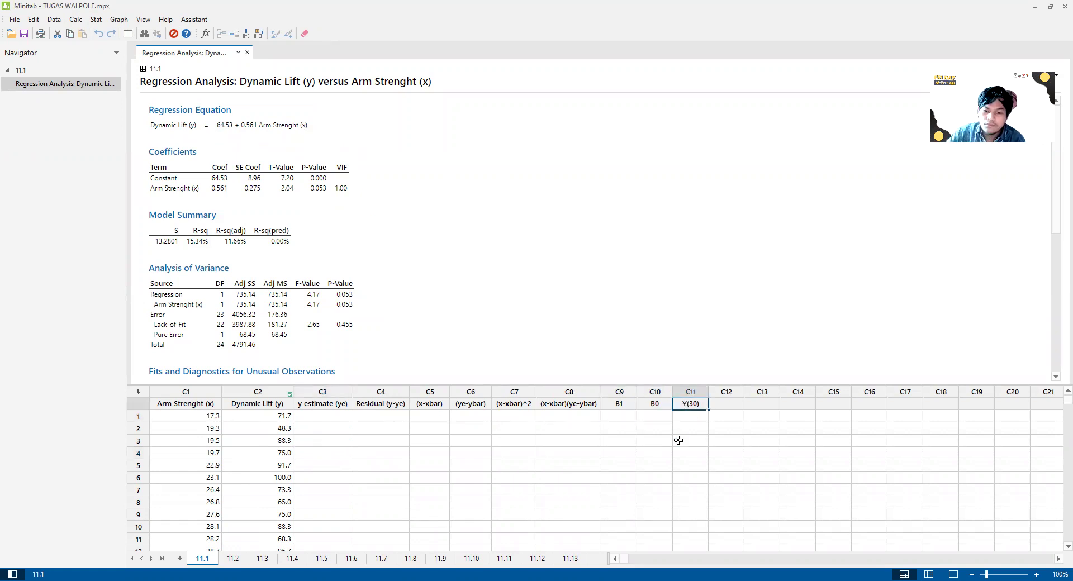
pyautogui.click(337, 418)
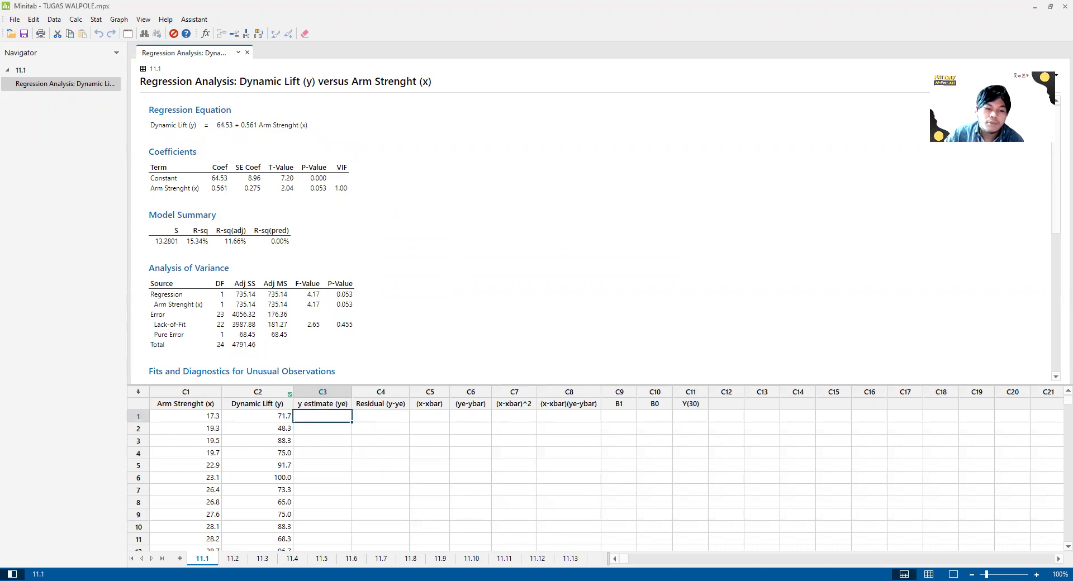
# Create a With Regression scatterplot using Dynamic Lift (y) as the Y variable and Arm Strenght (x) as the X variable
pyautogui.click(117, 20)
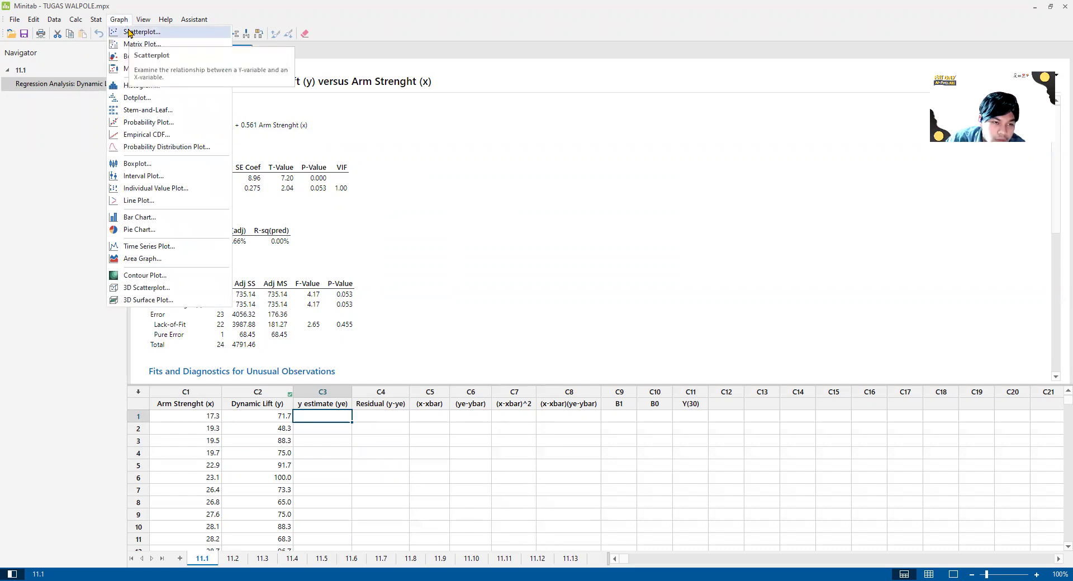
pyautogui.click(130, 32)
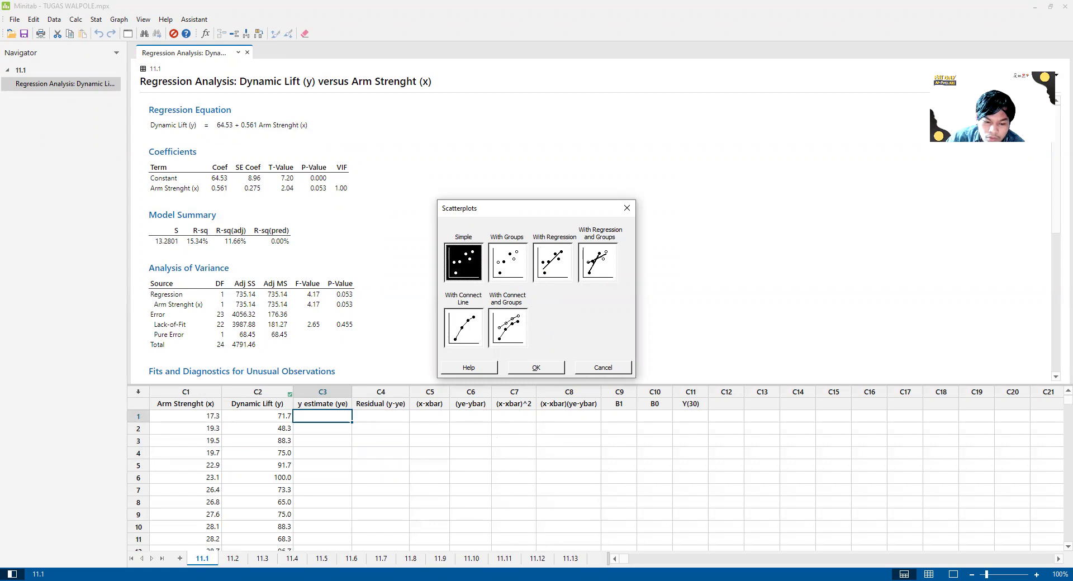
pyautogui.hotkey('alt', 'Tab')
pyautogui.hotkey('alt', 'Tab')
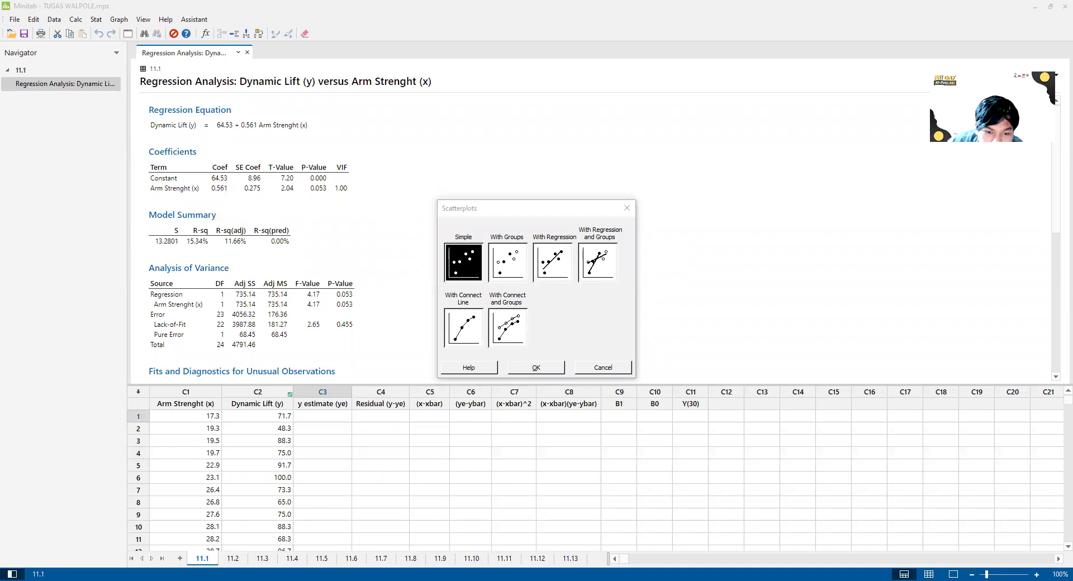
pyautogui.click(550, 266)
pyautogui.click(530, 368)
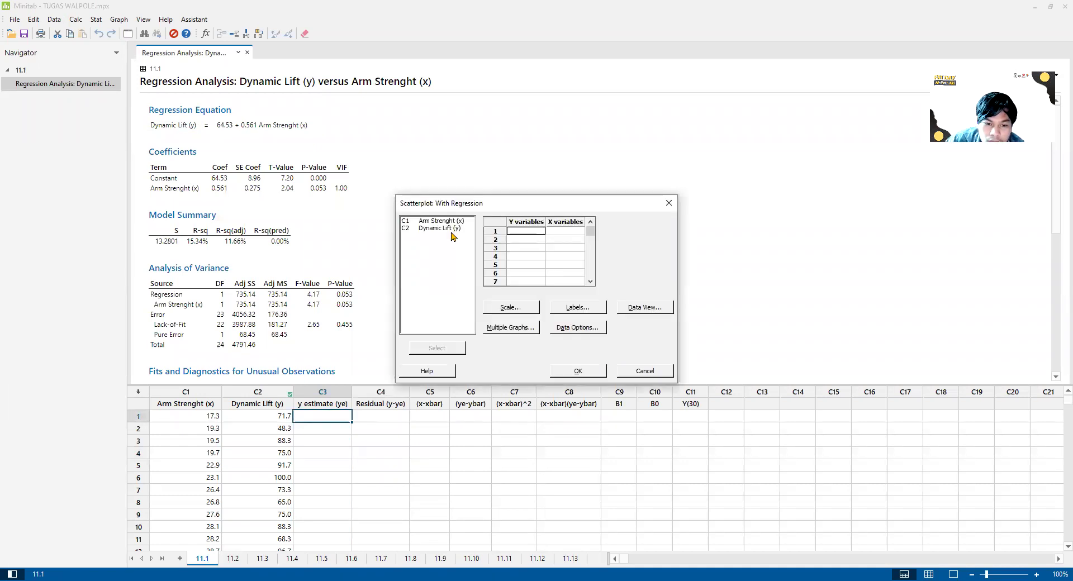
pyautogui.click(450, 229)
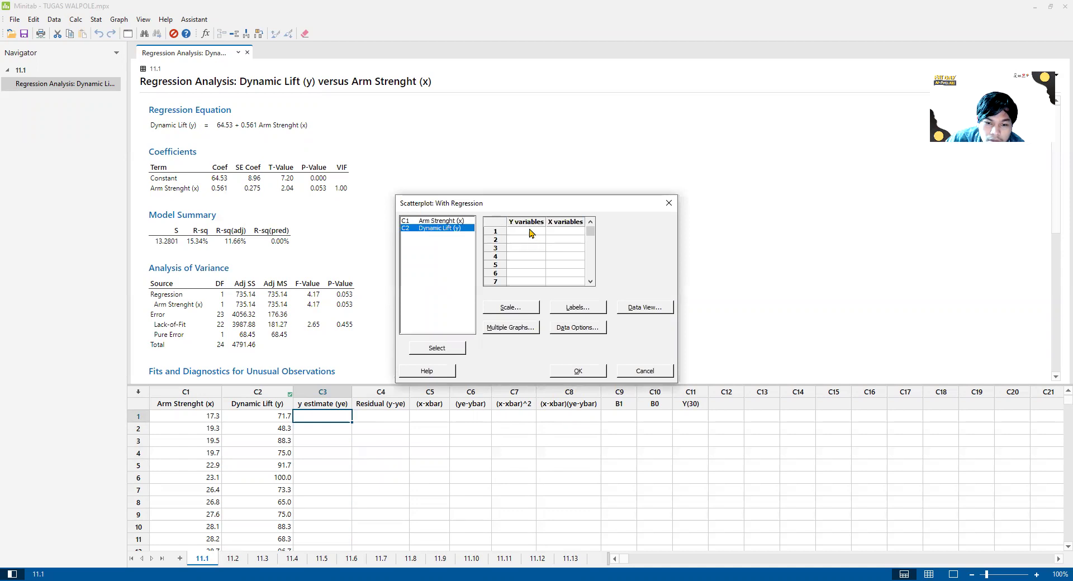
pyautogui.click(452, 346)
pyautogui.click(447, 220)
pyautogui.click(443, 348)
pyautogui.click(582, 372)
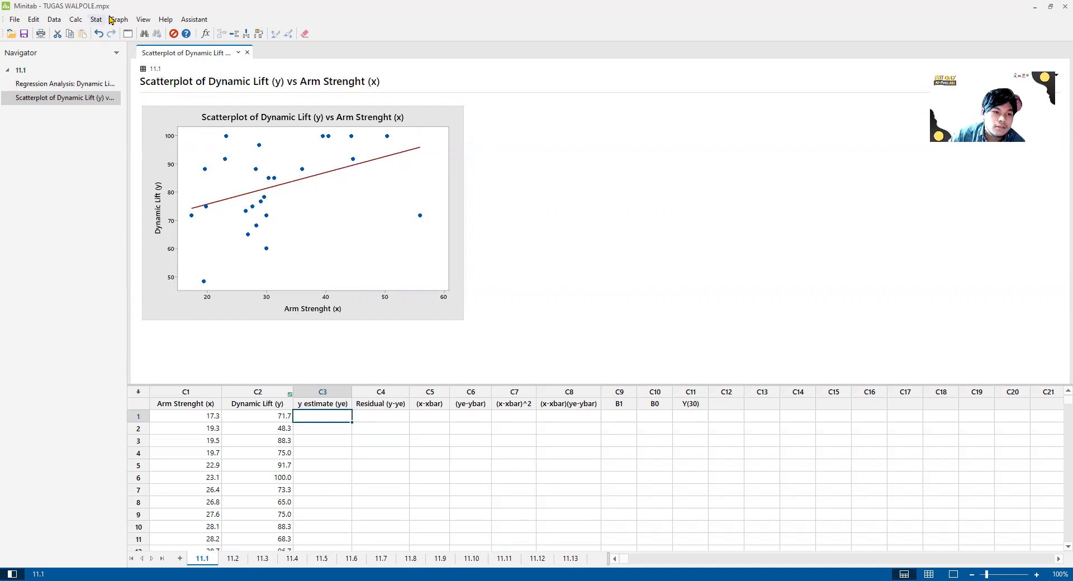
# Create a Multiple time series plot of Dynamic Lift (y) and Arm Strenght (x)
pyautogui.click(119, 20)
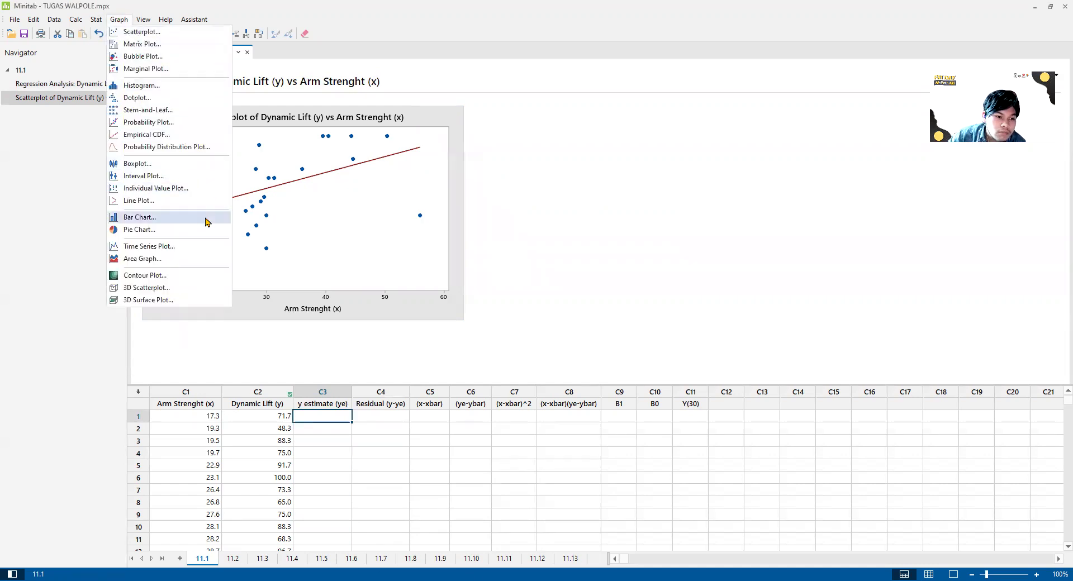
pyautogui.click(208, 246)
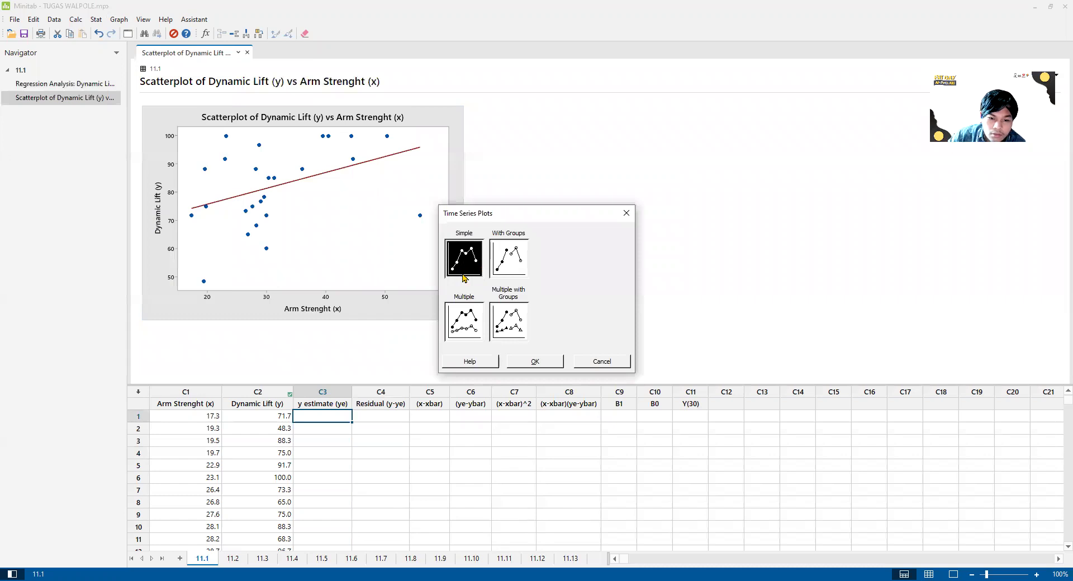
pyautogui.click(464, 322)
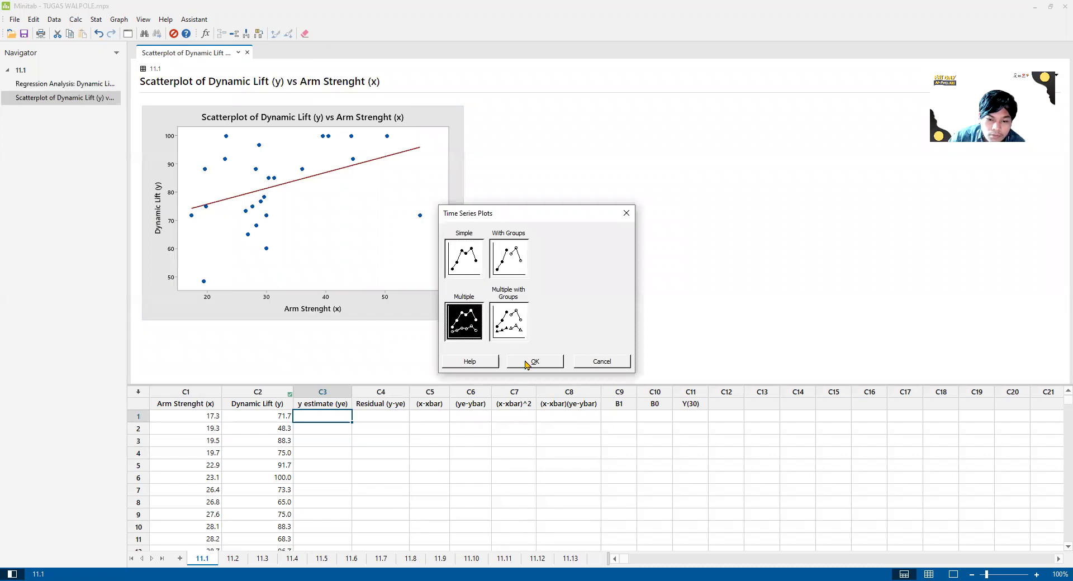
pyautogui.click(531, 362)
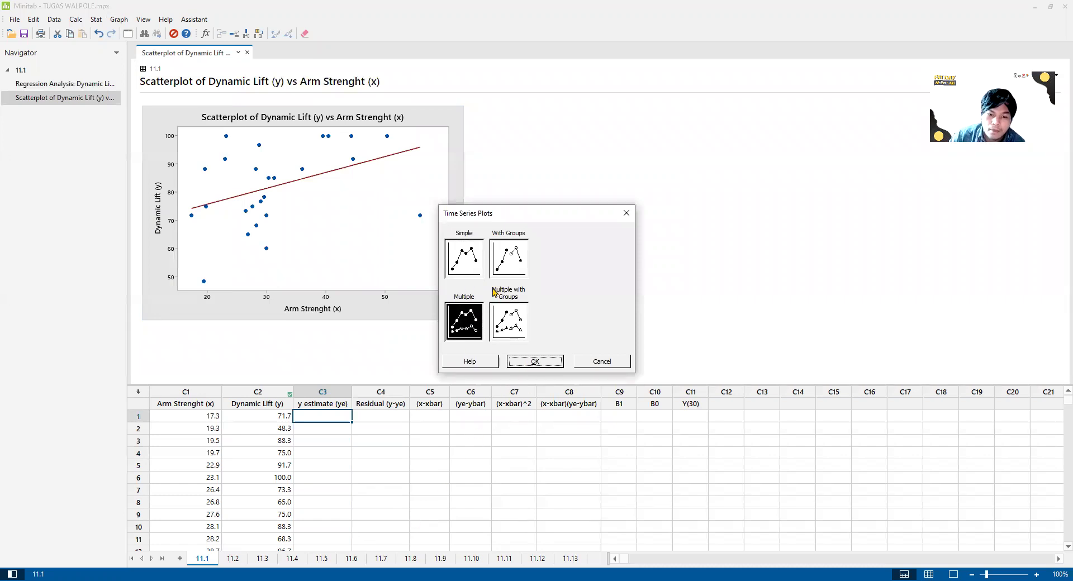
pyautogui.click(441, 227)
pyautogui.click(439, 344)
pyautogui.click(436, 350)
pyautogui.click(566, 372)
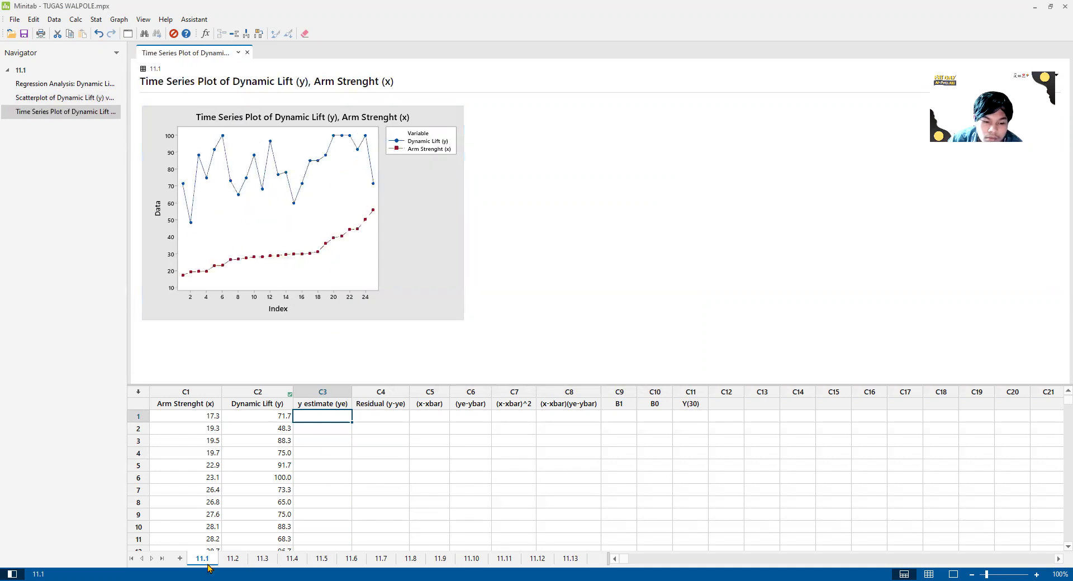
pyautogui.hotkey('alt', 'Tab')
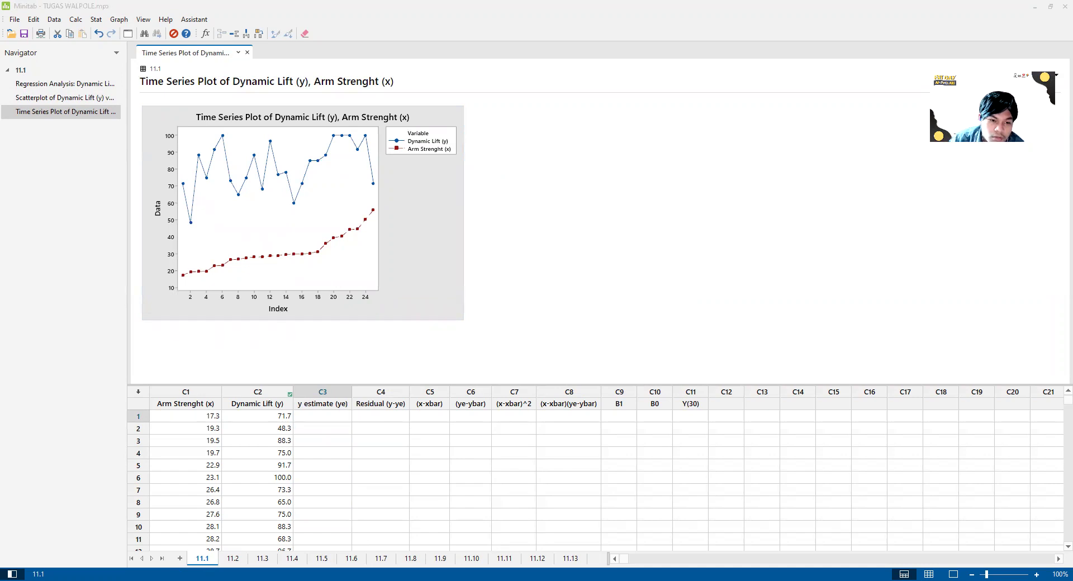
pyautogui.hotkey('alt', 'Tab')
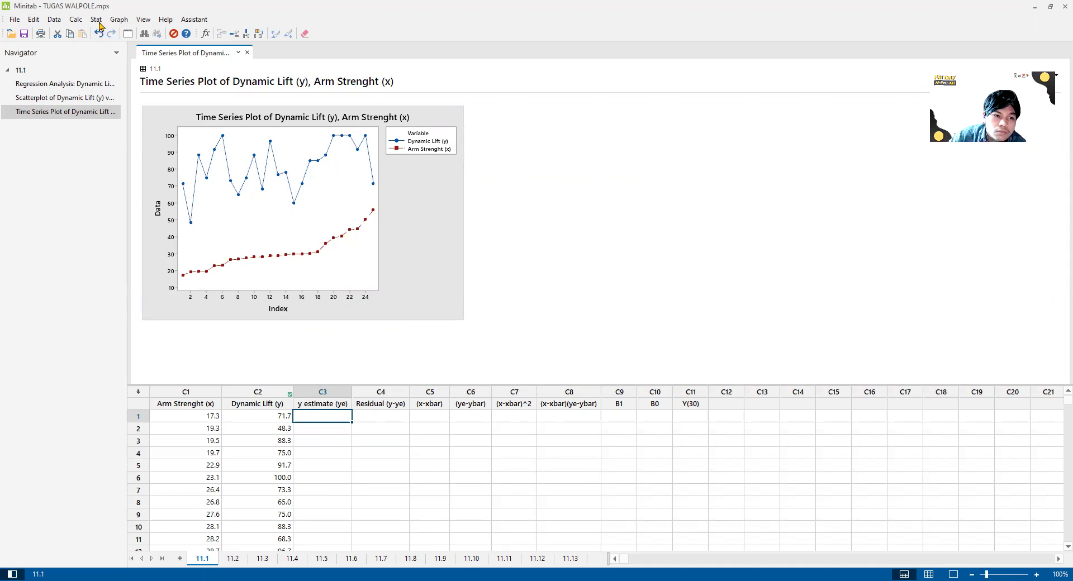
pyautogui.click(119, 19)
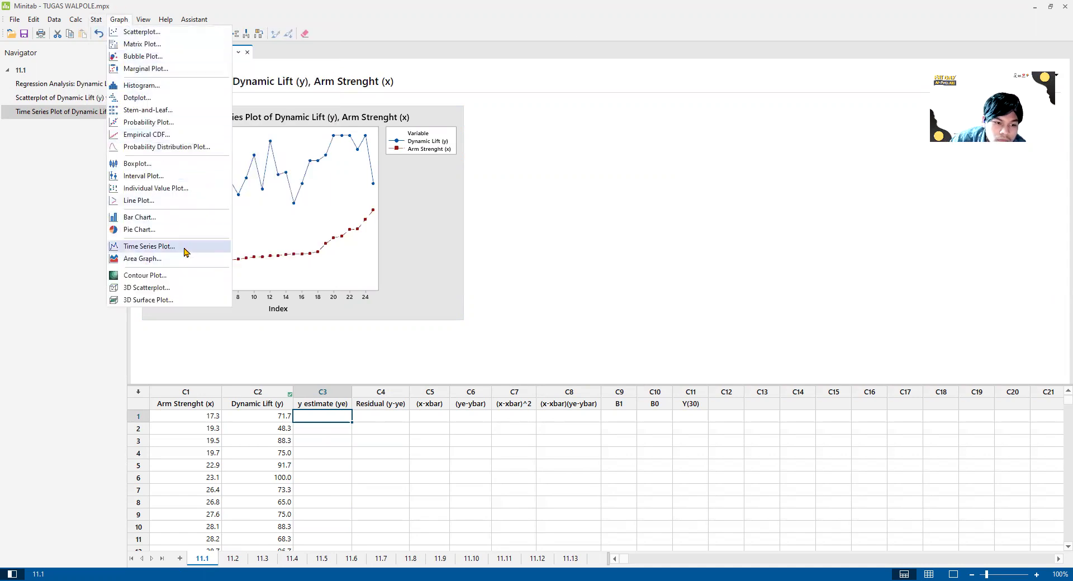
pyautogui.click(150, 246)
pyautogui.click(528, 361)
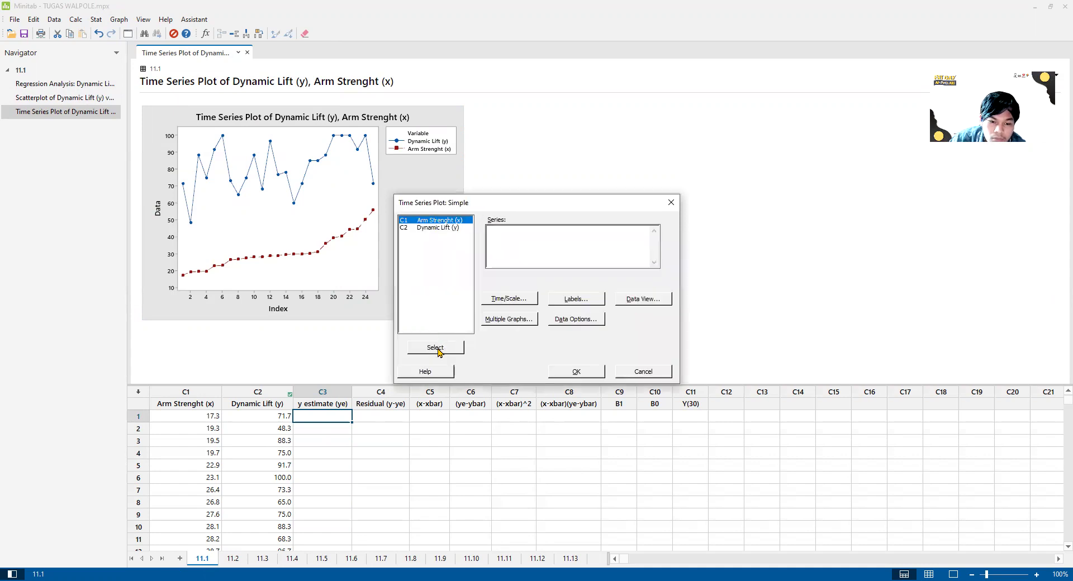
pyautogui.click(440, 348)
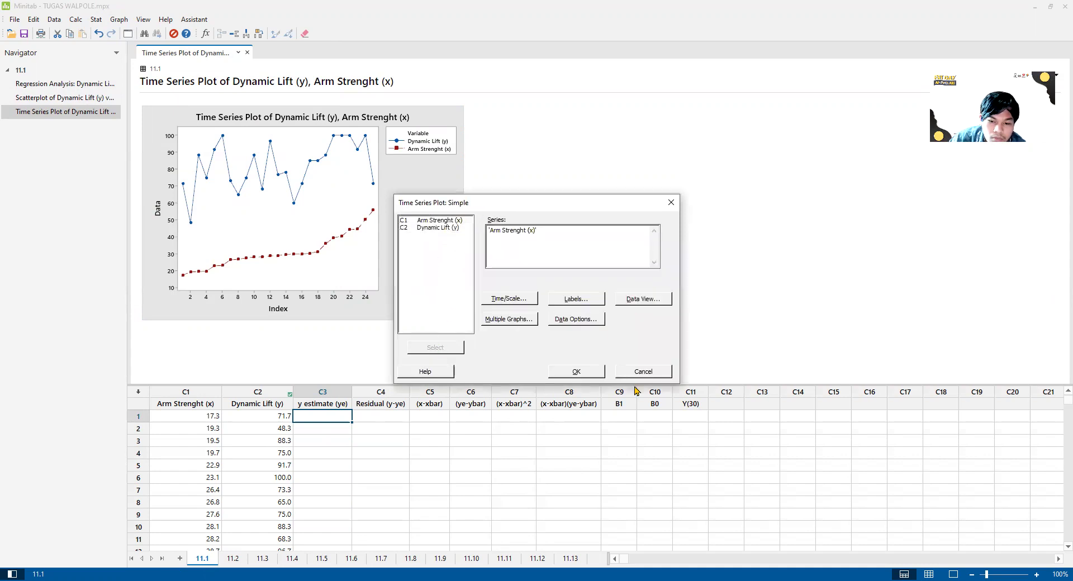
pyautogui.click(643, 372)
pyautogui.click(96, 23)
pyautogui.moveTo(119, 19)
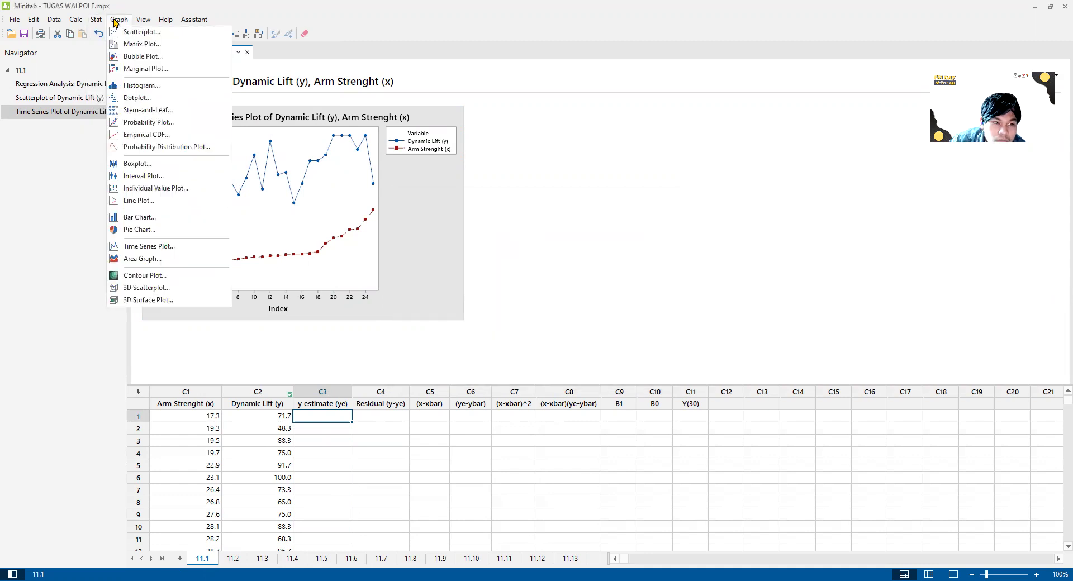
pyautogui.click(199, 247)
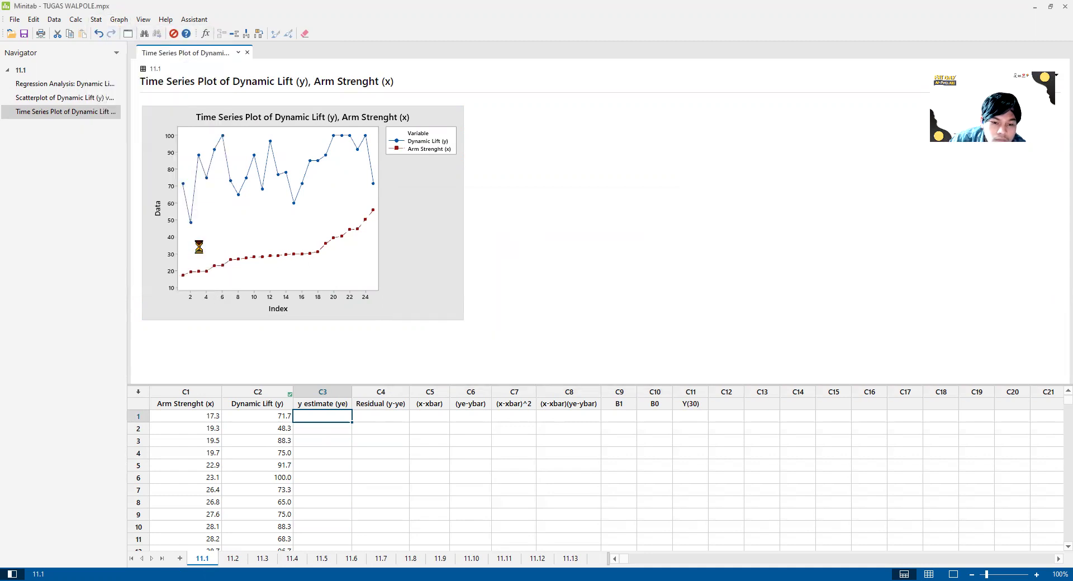
pyautogui.click(601, 362)
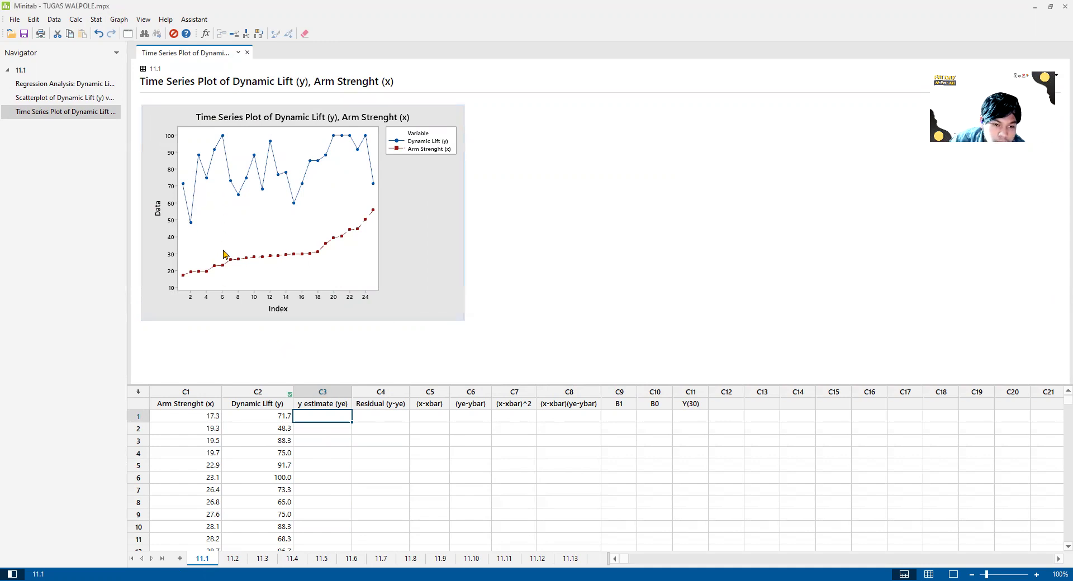
# Calculate the y estimate (ye) column C3 from the regression equation with the expression 64.53+0.561*c1
pyautogui.click(64, 276)
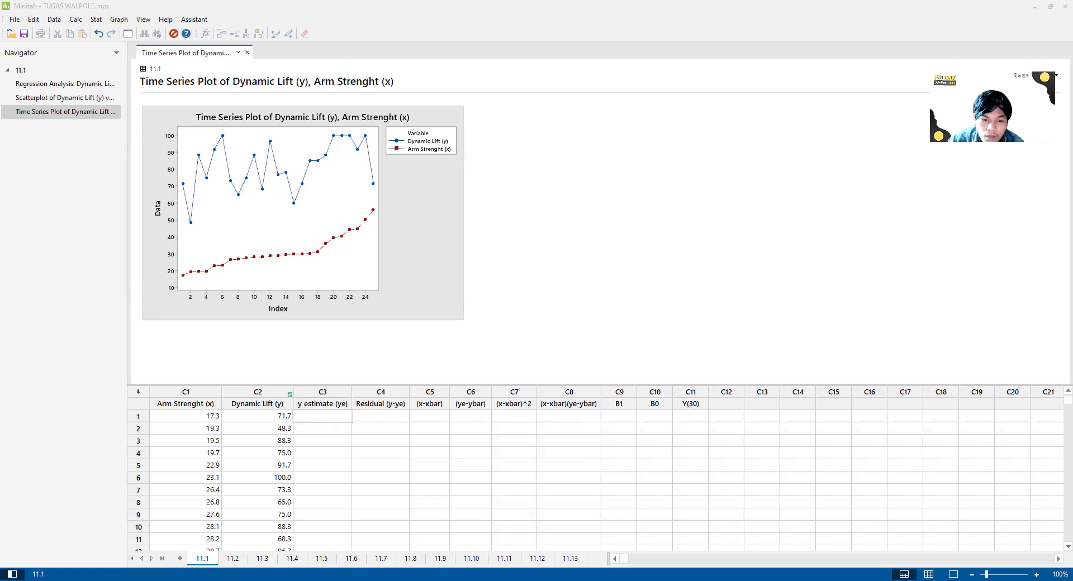
pyautogui.click(63, 84)
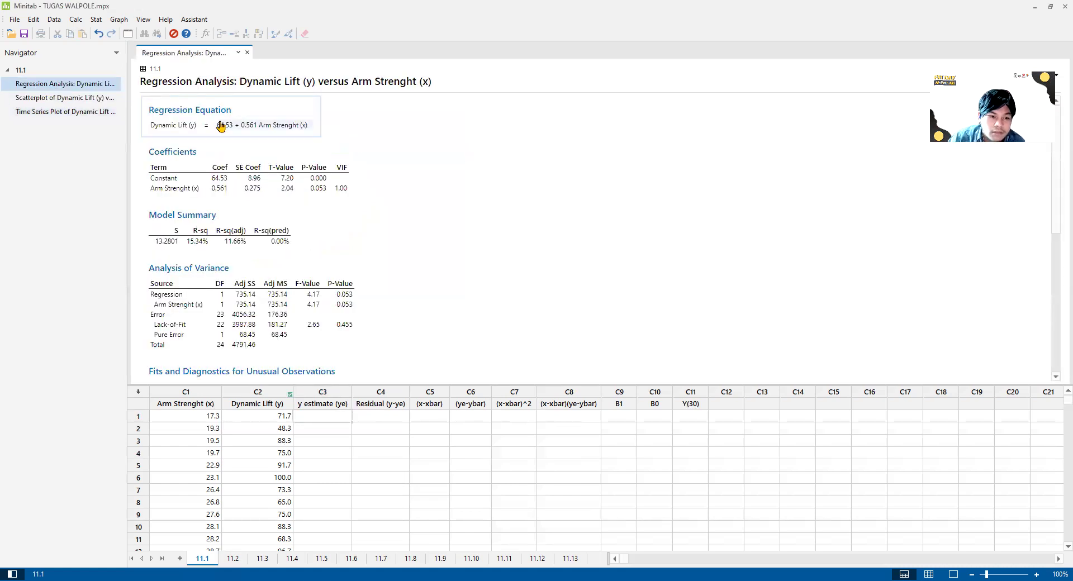
pyautogui.click(323, 416)
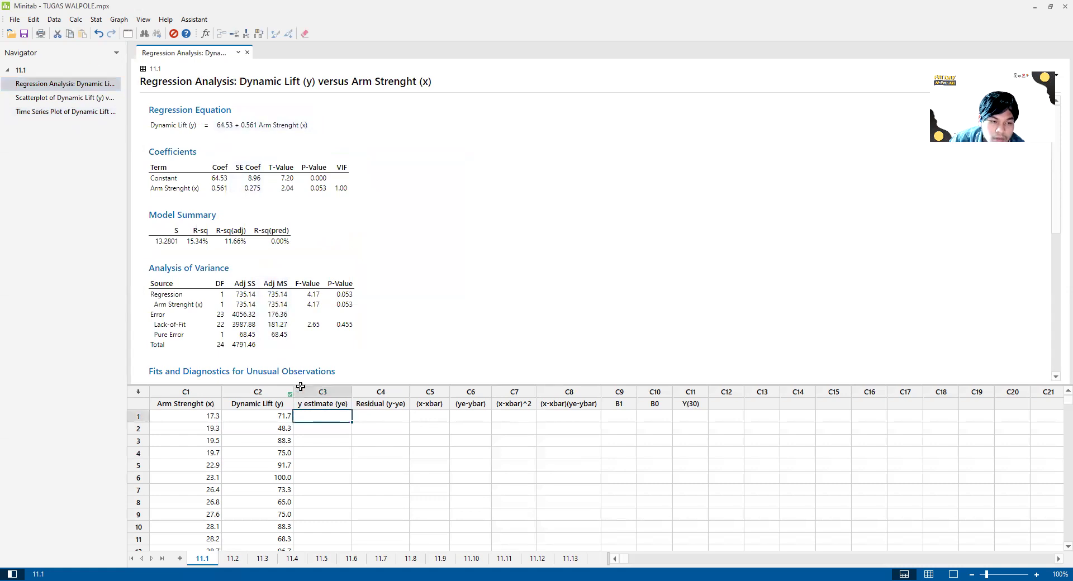
pyautogui.click(76, 21)
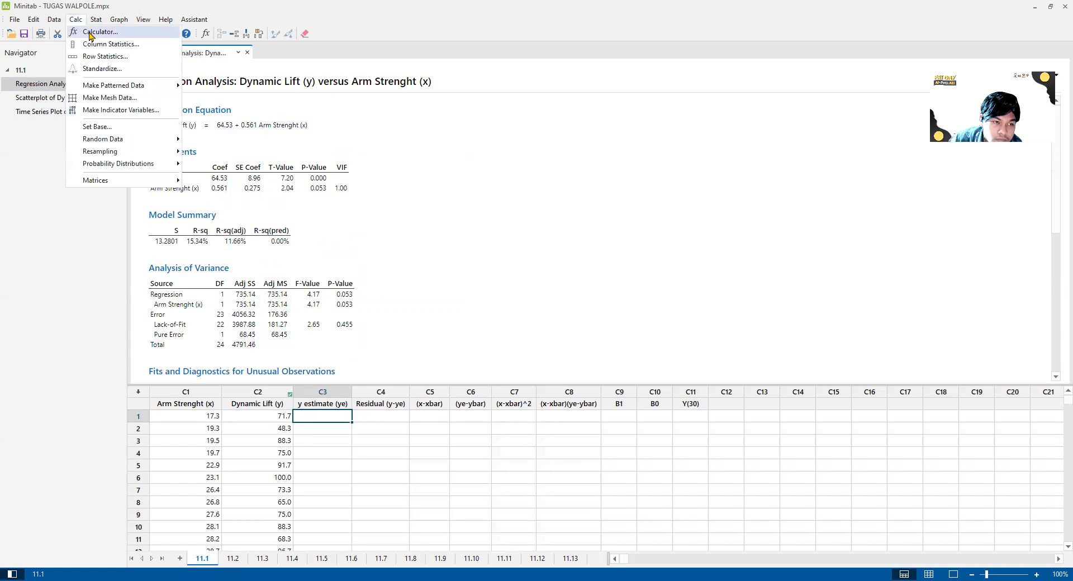
pyautogui.click(88, 33)
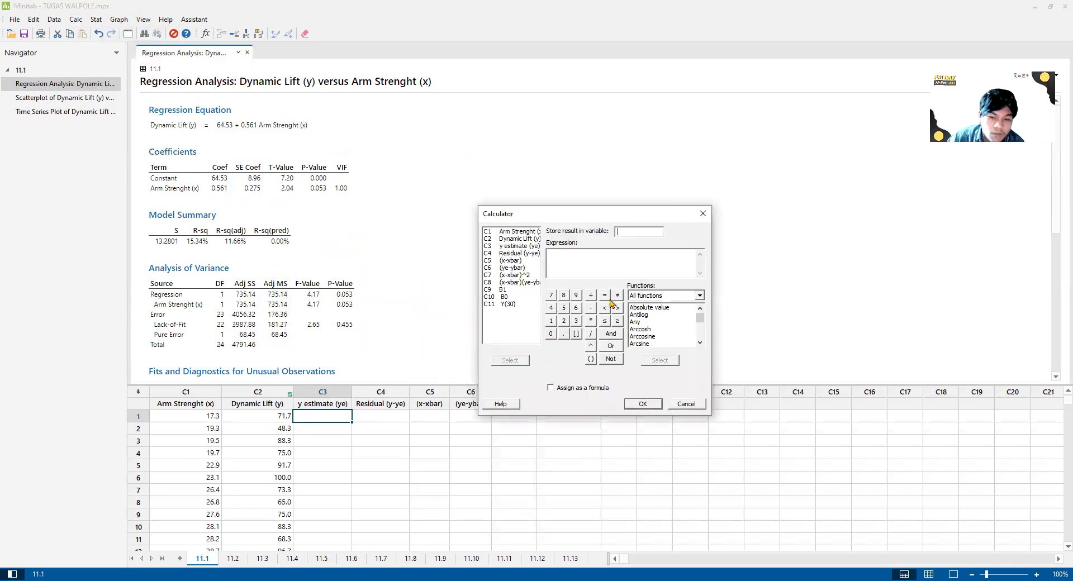
pyautogui.write('c3')
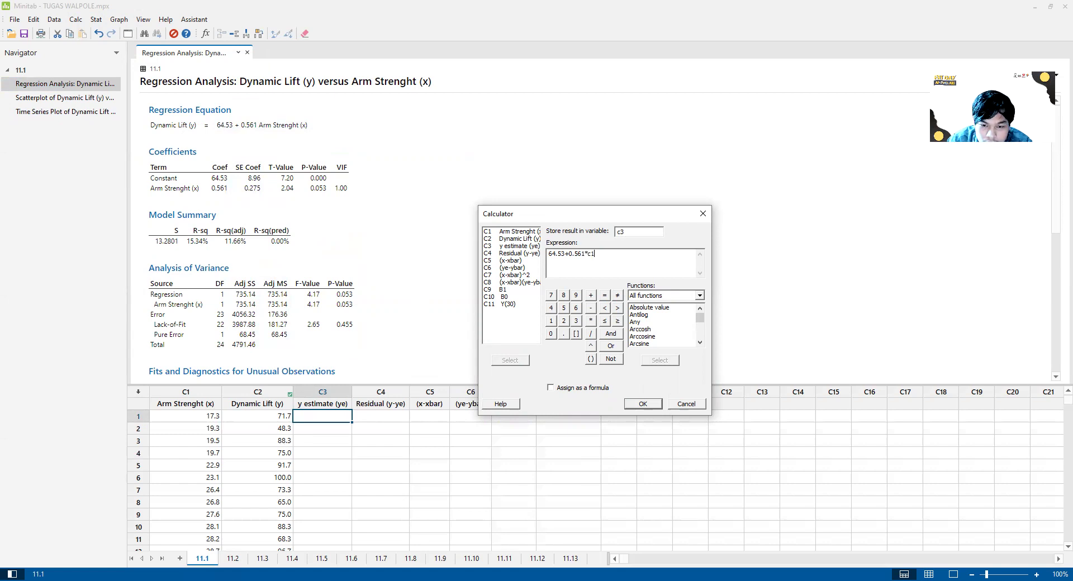
pyautogui.click(642, 403)
pyautogui.scroll(-1, 321, 428)
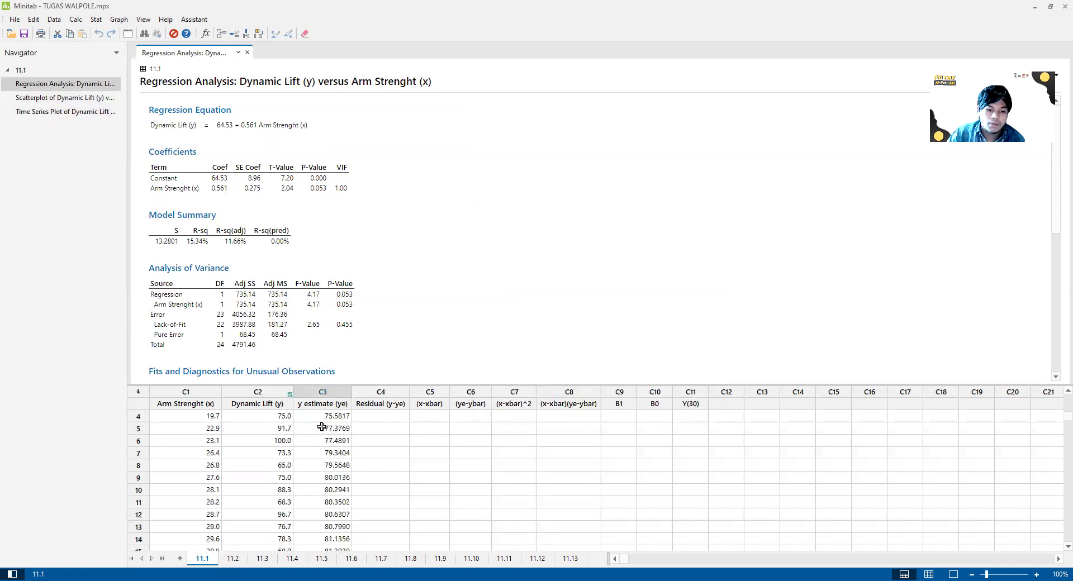
pyautogui.scroll(-1, 328, 454)
pyautogui.scroll(2, 368, 537)
# Calculate the Residual (y-ye) column C4 with the expression c2-c3
pyautogui.click(376, 417)
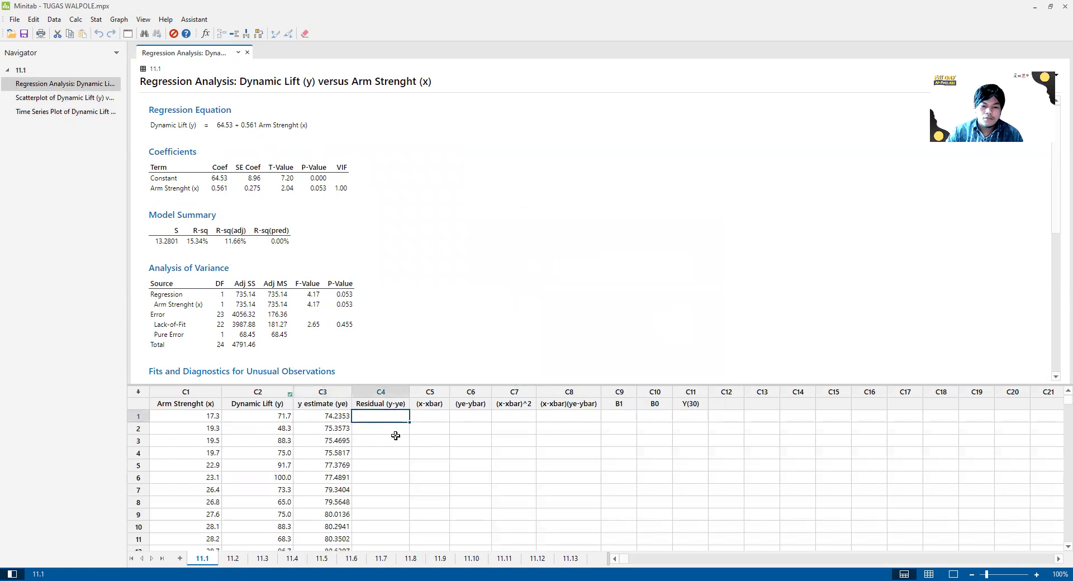
pyautogui.click(273, 414)
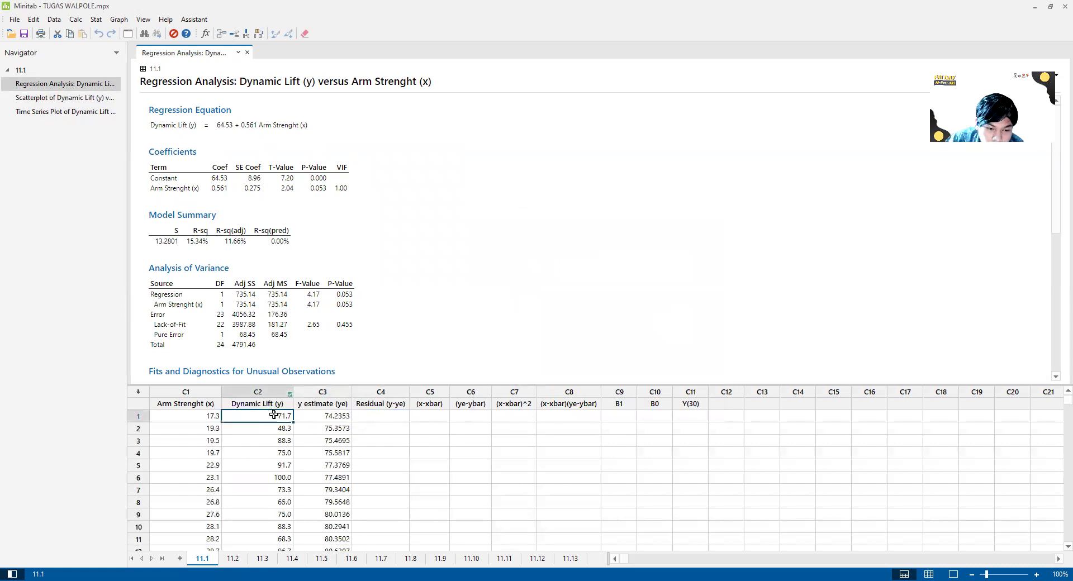
pyautogui.click(332, 419)
pyautogui.click(399, 417)
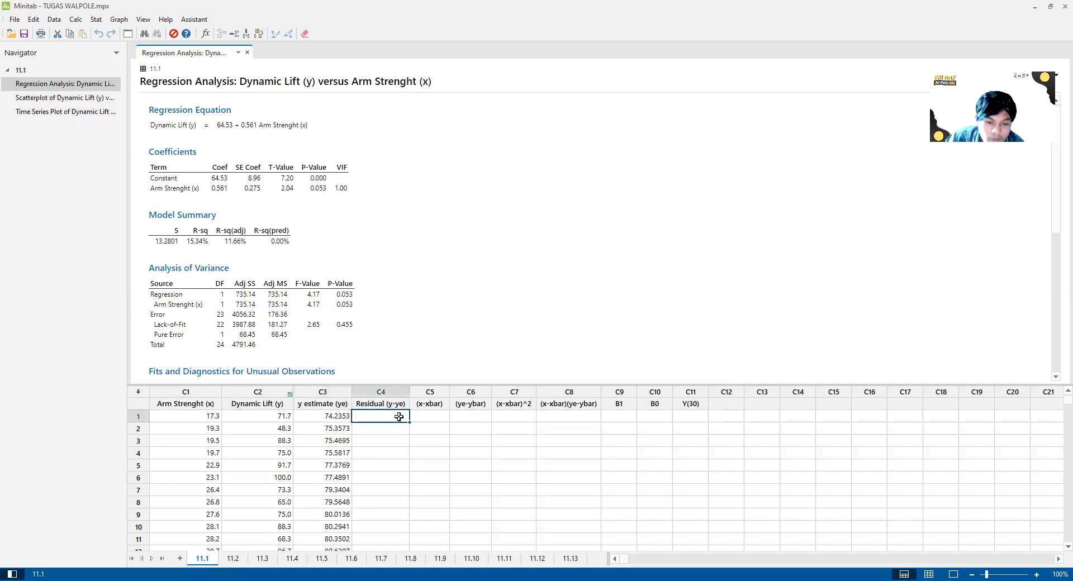
pyautogui.click(76, 22)
pyautogui.click(84, 31)
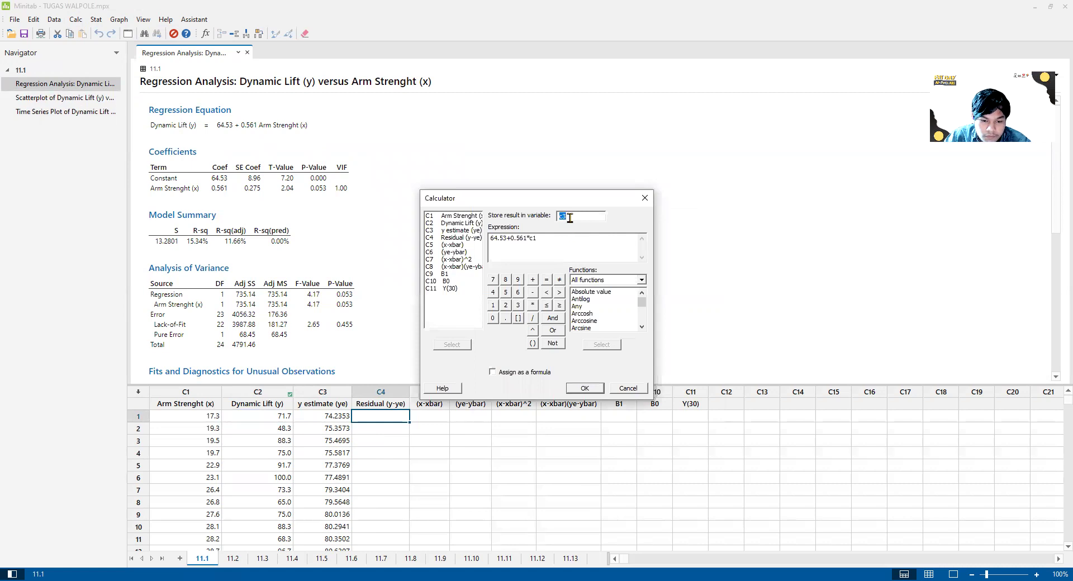
pyautogui.write('c4')
pyautogui.press('Tab')
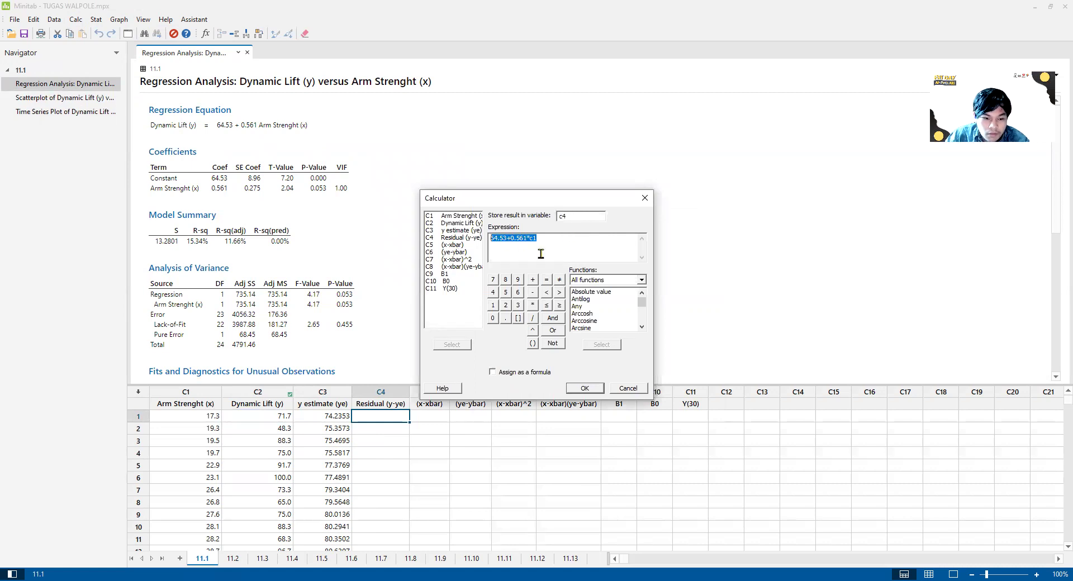
pyautogui.write('c2-c3')
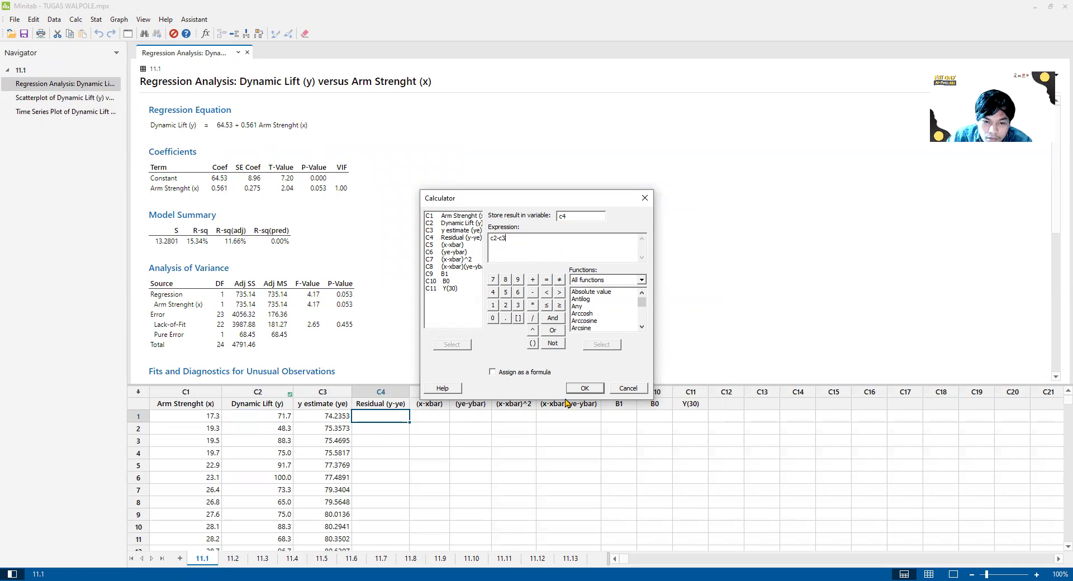
pyautogui.click(585, 389)
# Display descriptive statistics for Arm Strenght (x) and Dynamic Lift (y), with the mean as the only statistic
pyautogui.click(427, 417)
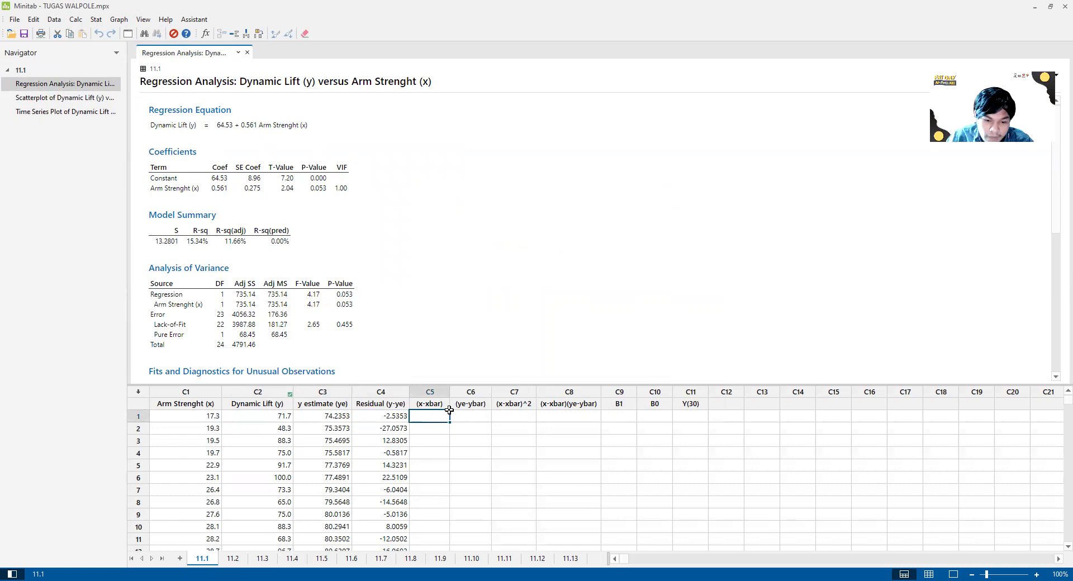
pyautogui.click(96, 20)
pyautogui.moveTo(106, 25)
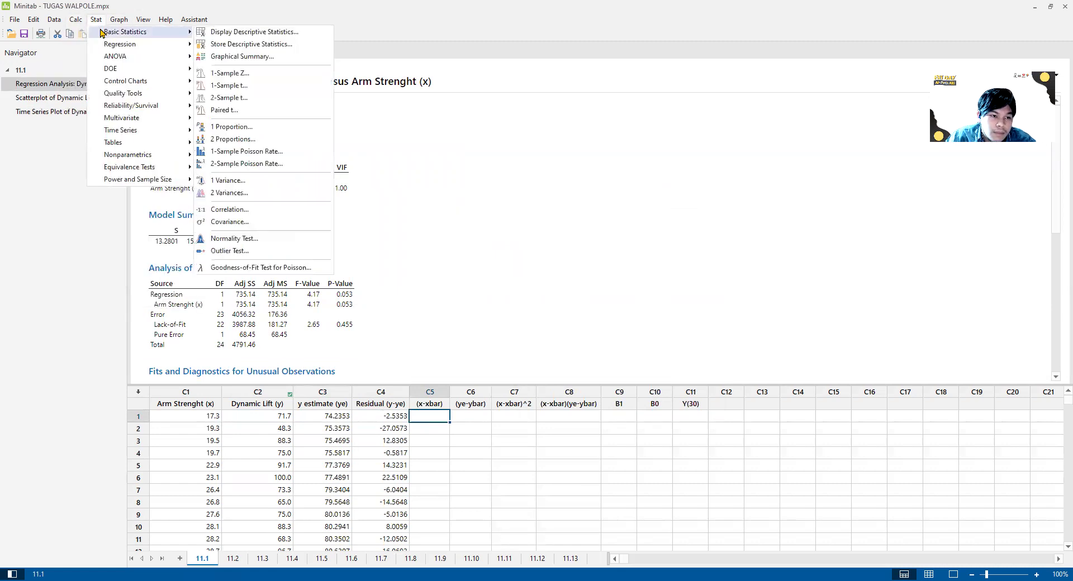
pyautogui.click(267, 34)
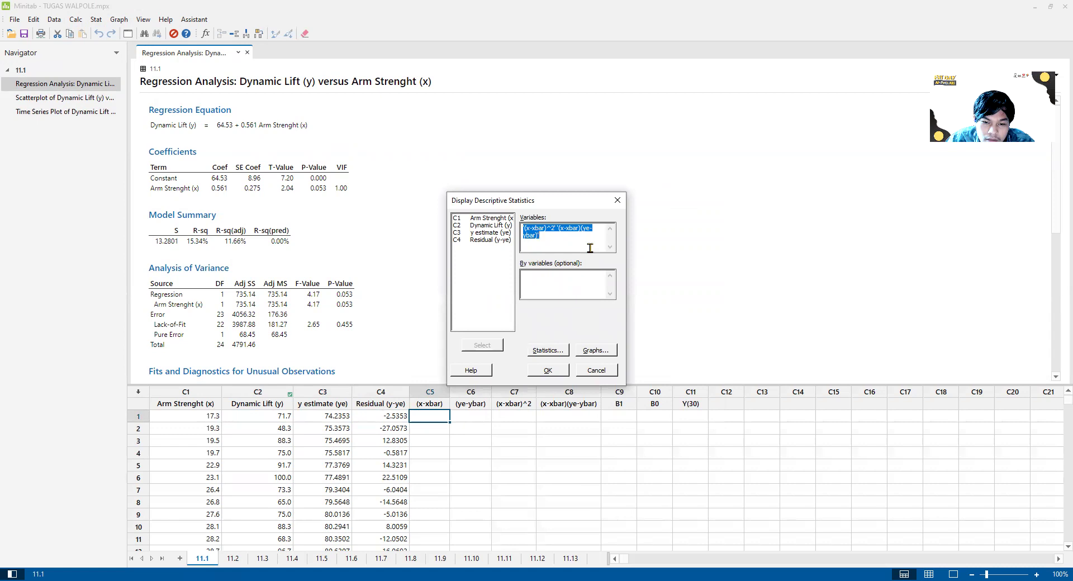
pyautogui.press('Delete')
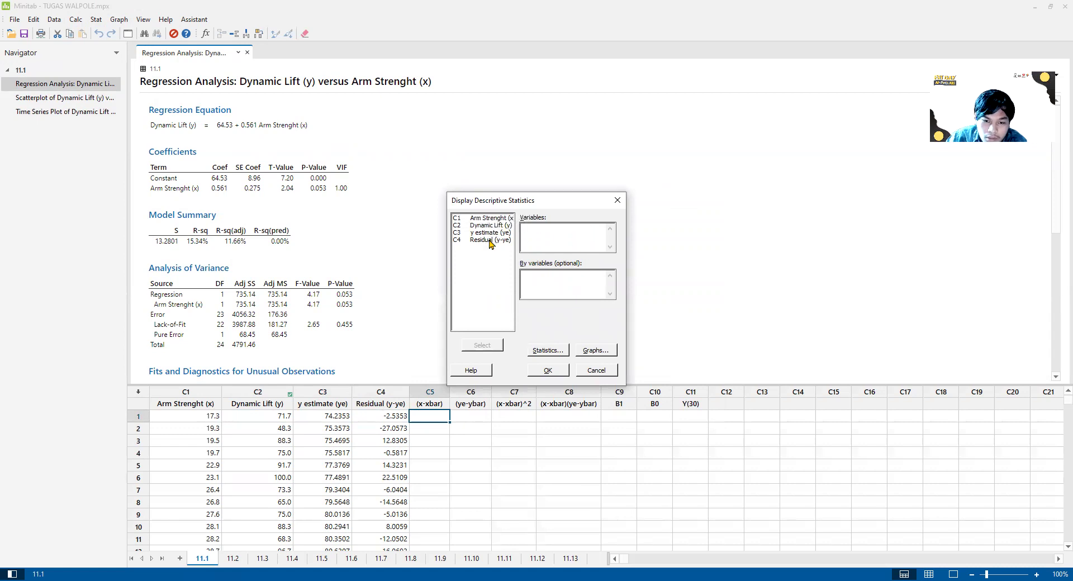
pyautogui.click(490, 219)
pyautogui.click(492, 345)
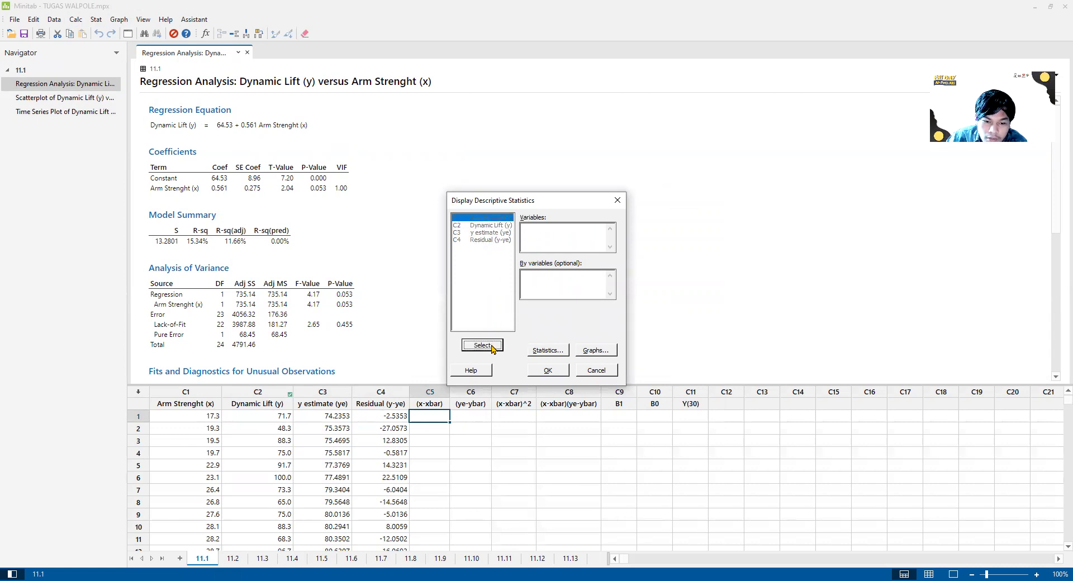
pyautogui.moveTo(481, 225)
pyautogui.mouseDown()
pyautogui.moveTo(479, 246)
pyautogui.moveTo(482, 226)
pyautogui.mouseUp()
pyautogui.click(484, 345)
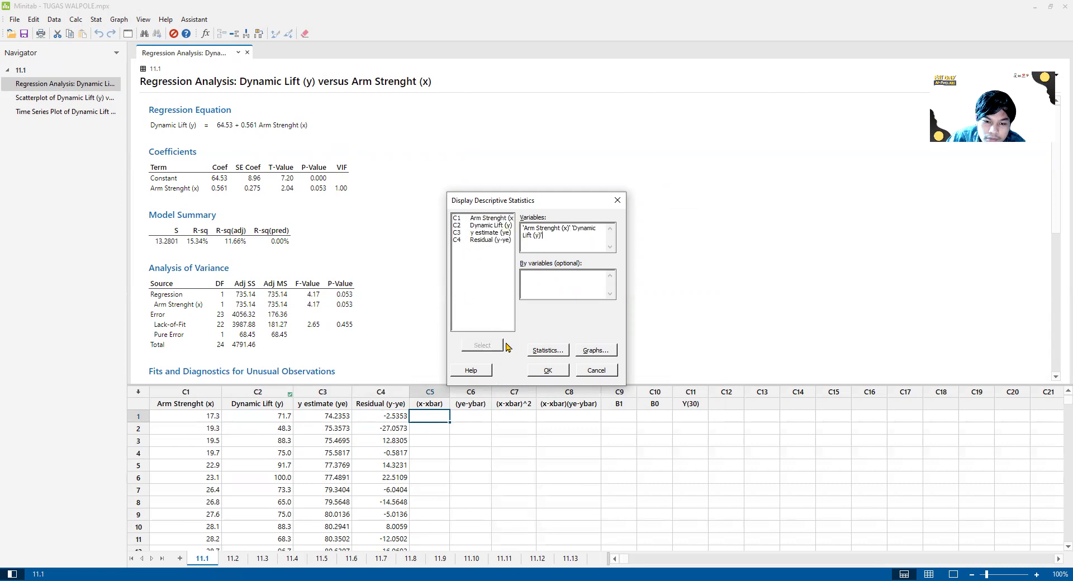
pyautogui.click(557, 350)
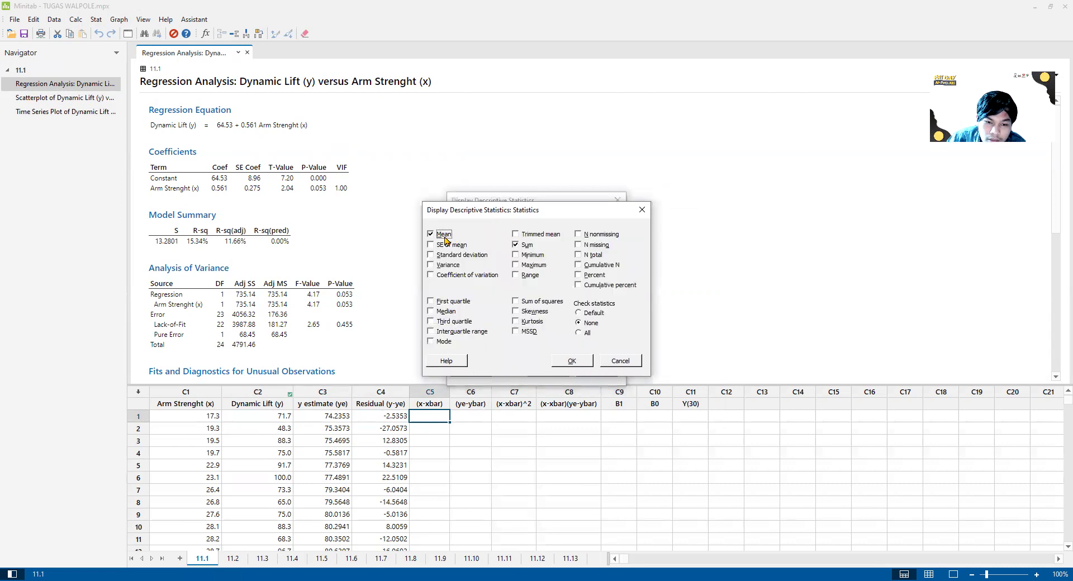
pyautogui.click(530, 248)
pyautogui.click(580, 366)
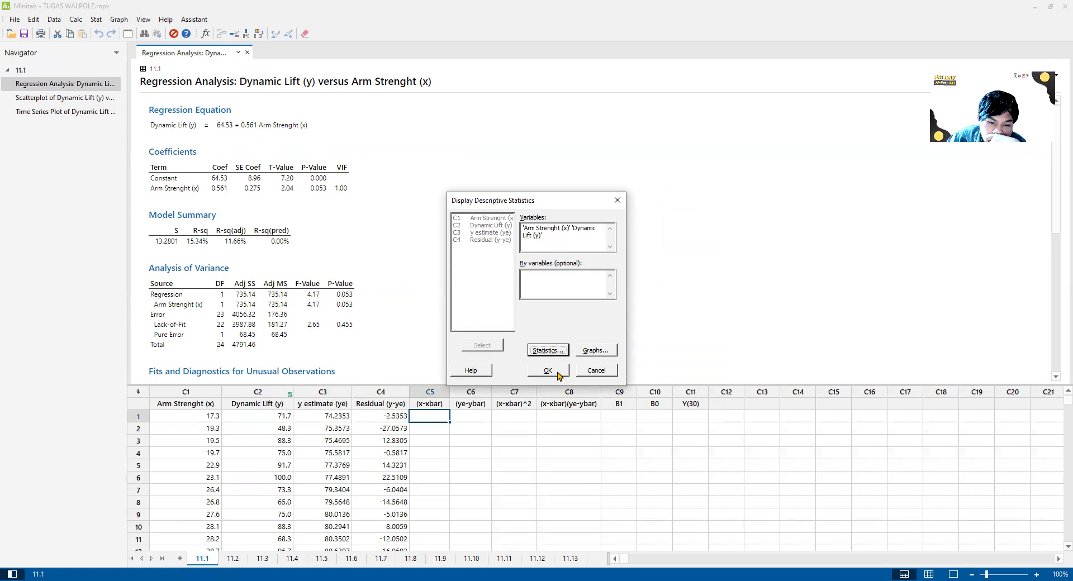
pyautogui.click(558, 373)
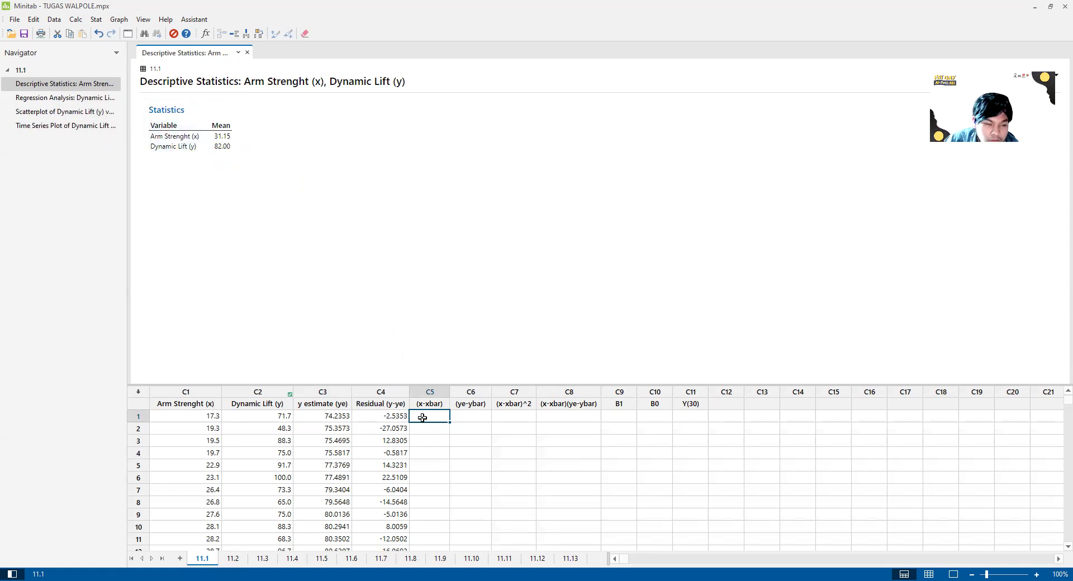
# Calculate the (x-xbar) column C5 with the expression c1-31.15
pyautogui.click(75, 20)
pyautogui.click(79, 32)
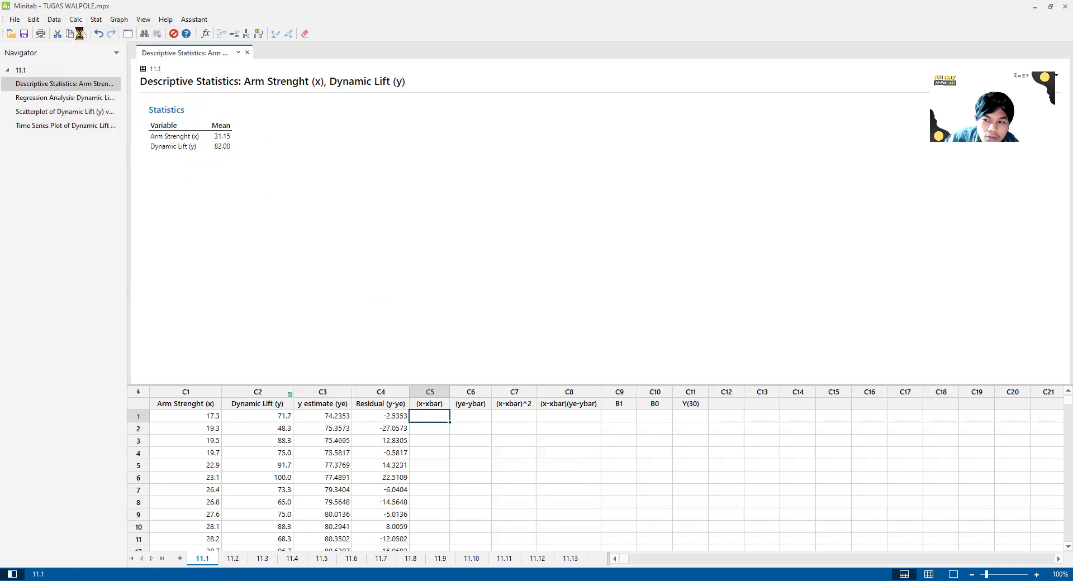
pyautogui.write('c5')
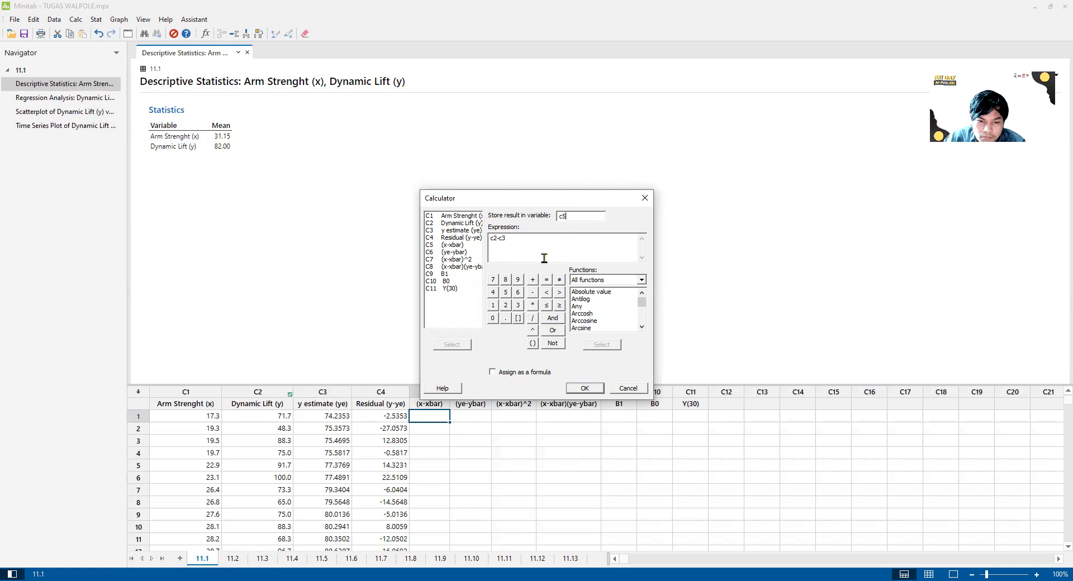
pyautogui.moveTo(536, 241); pyautogui.dragTo(467, 245)
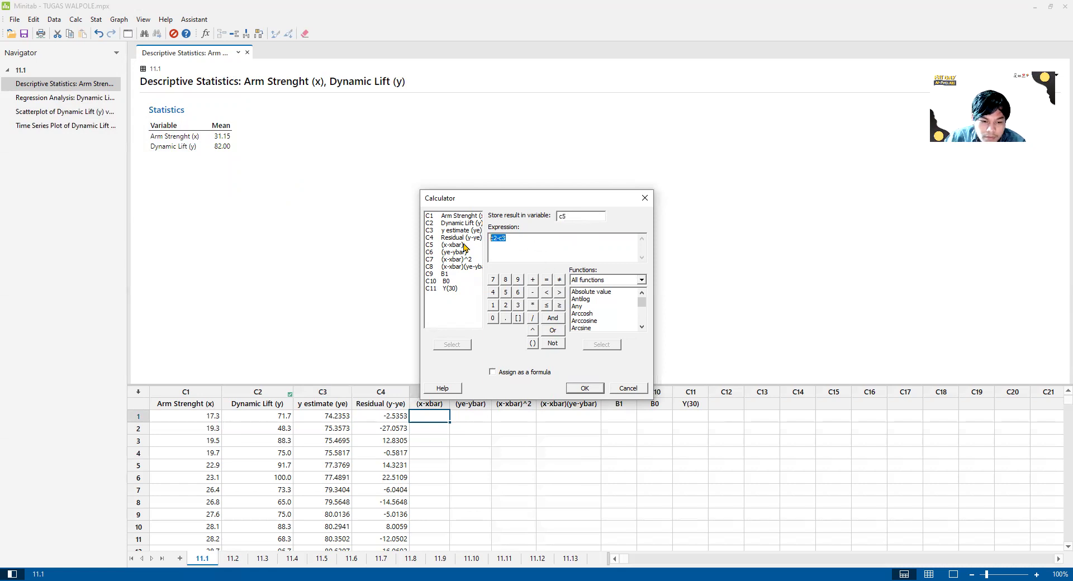
pyautogui.write('c')
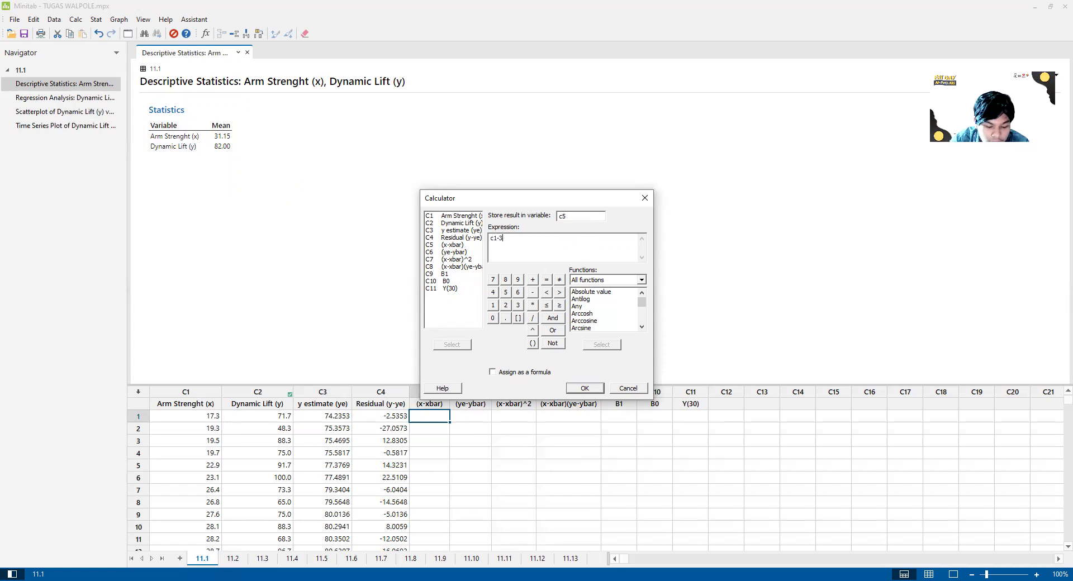
pyautogui.click(585, 388)
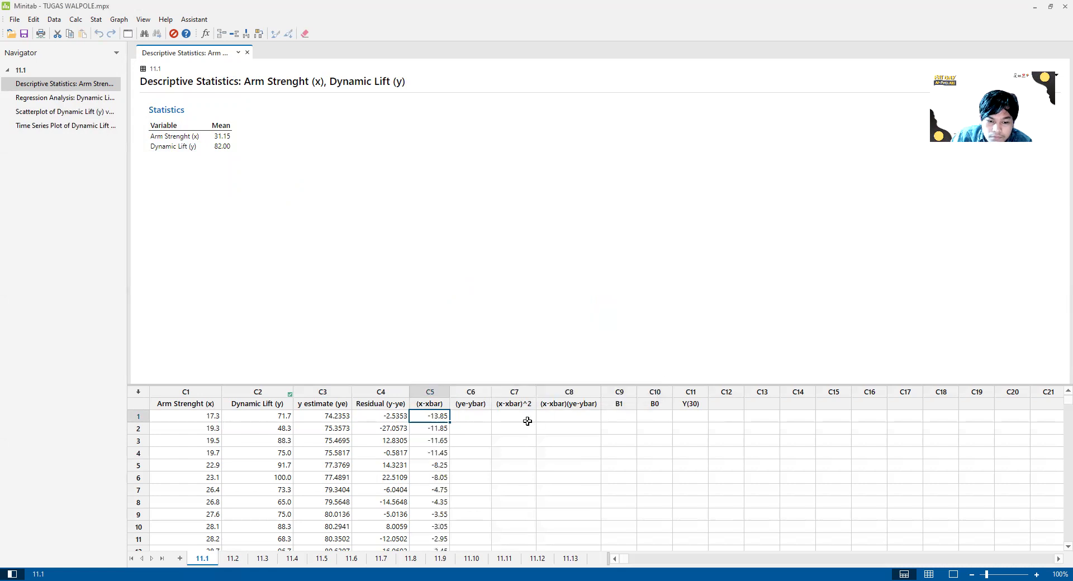
# Calculate the (ye-ybar) column C6 with the expression c3-82.00
pyautogui.click(465, 420)
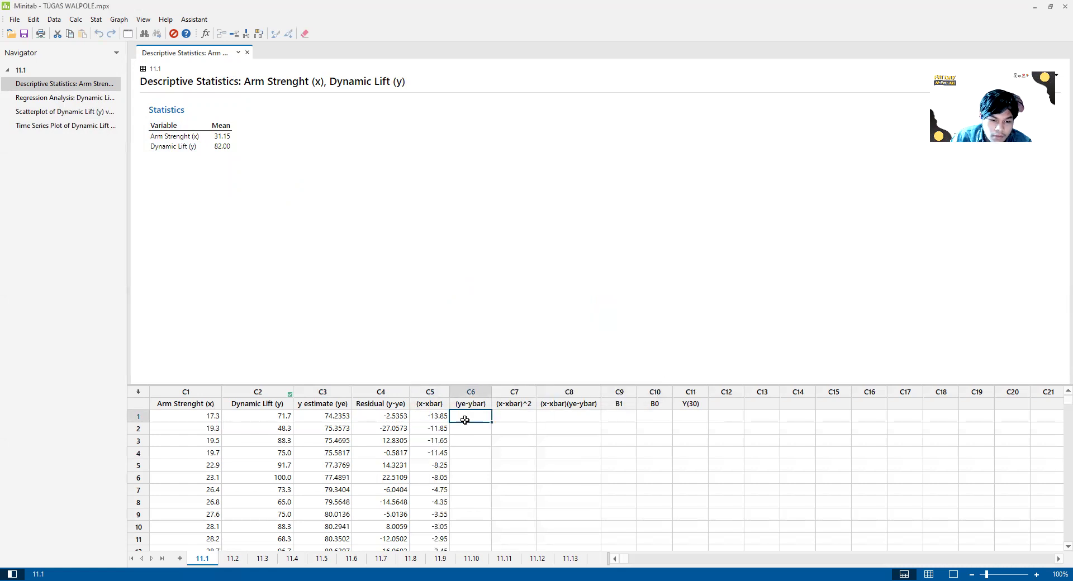
pyautogui.click(82, 20)
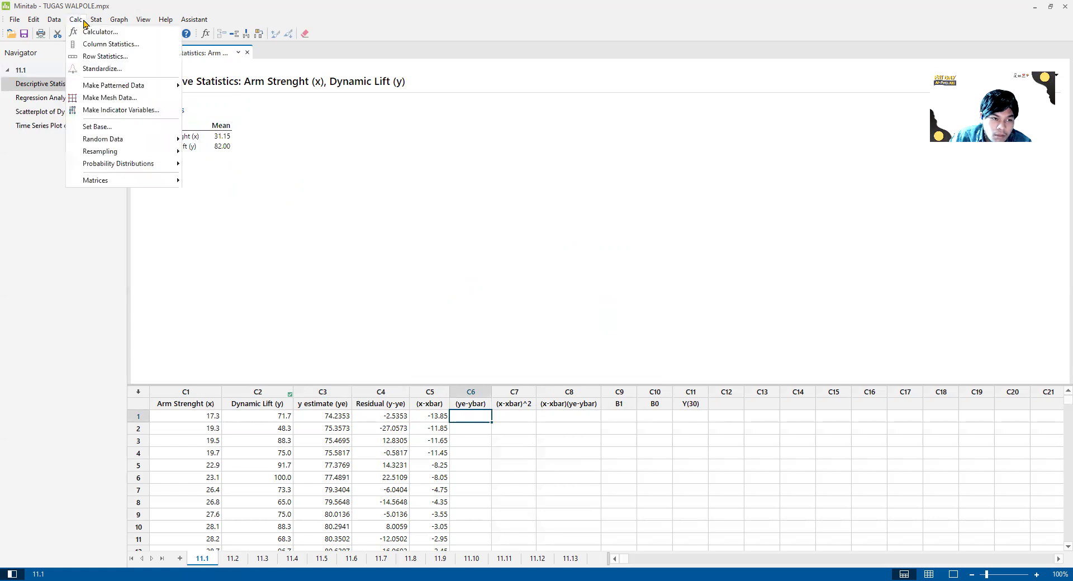
pyautogui.click(81, 31)
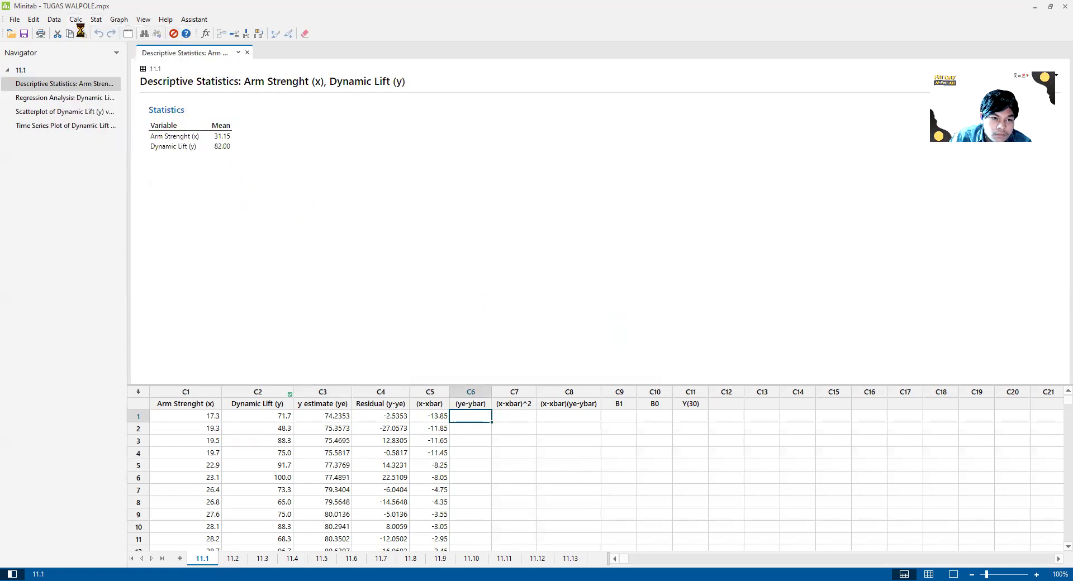
pyautogui.write('c6')
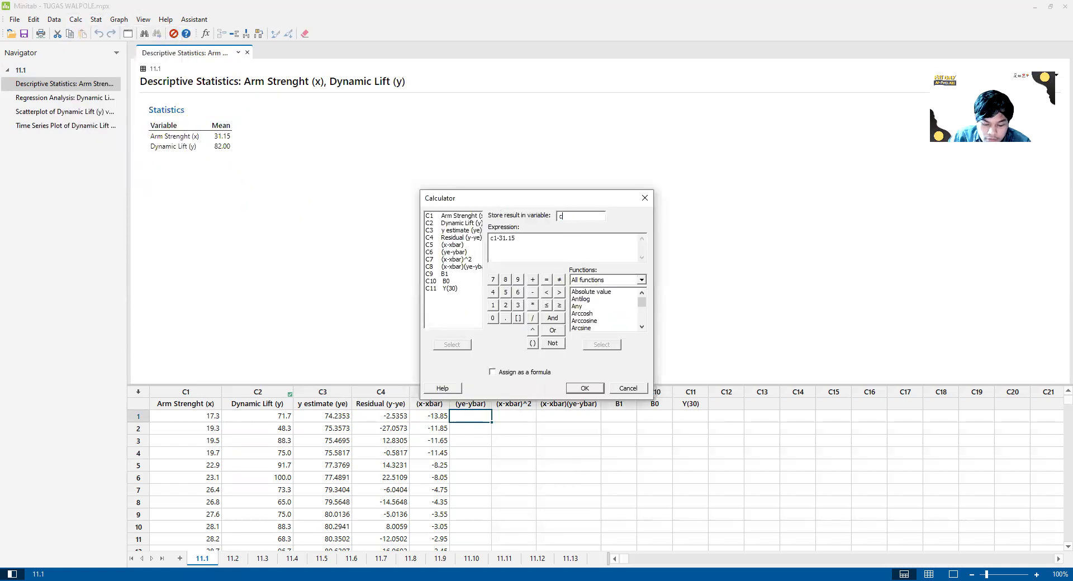
pyautogui.moveTo(517, 238); pyautogui.dragTo(486, 239)
pyautogui.write('c3-82.00')
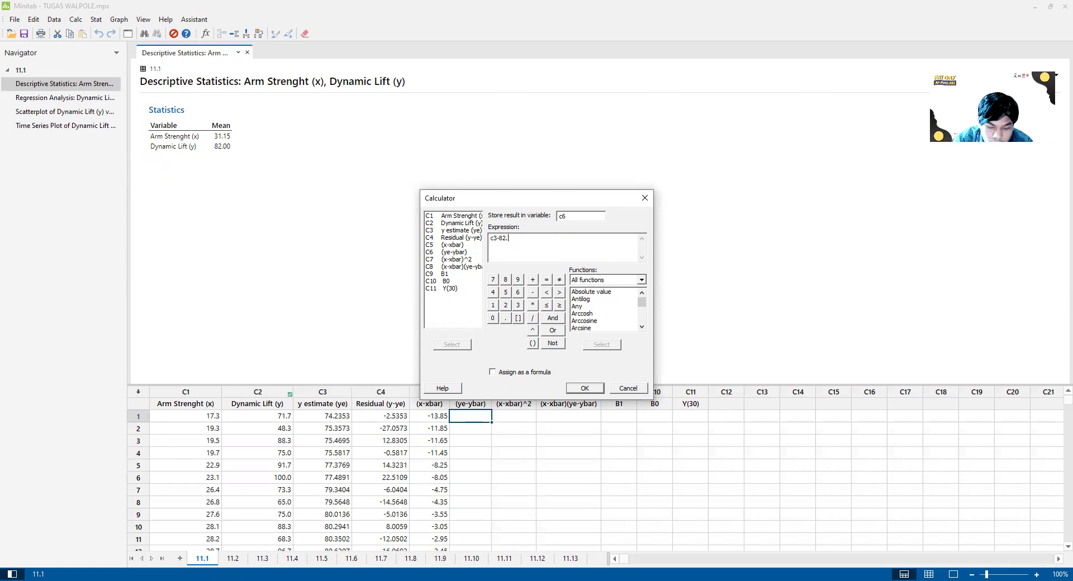
pyautogui.click(584, 387)
# Calculate the (x-xbar)^2 column C7 with the expression c5**2
pyautogui.click(513, 418)
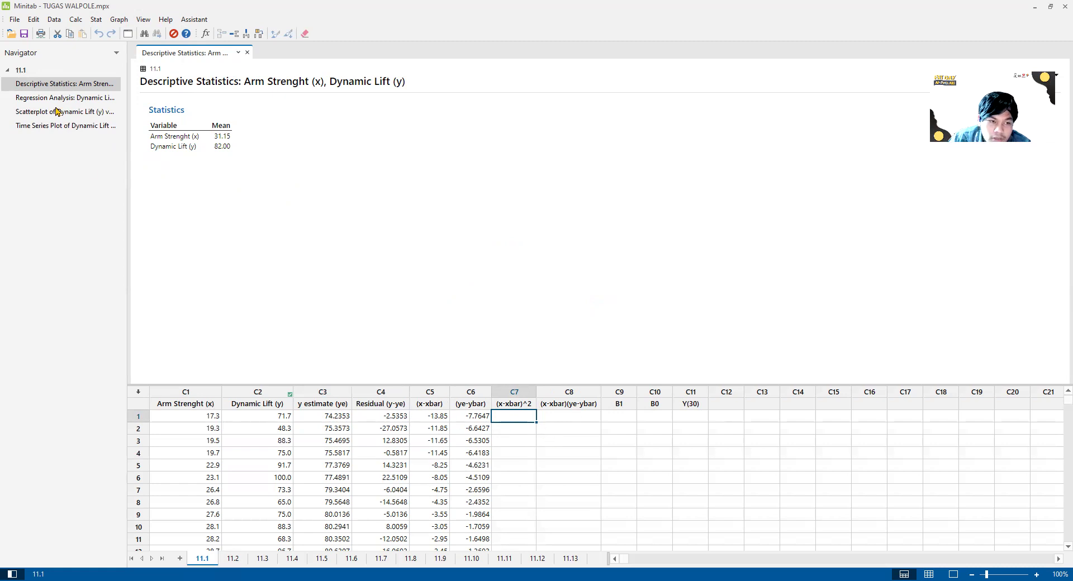
pyautogui.click(75, 19)
pyautogui.click(100, 31)
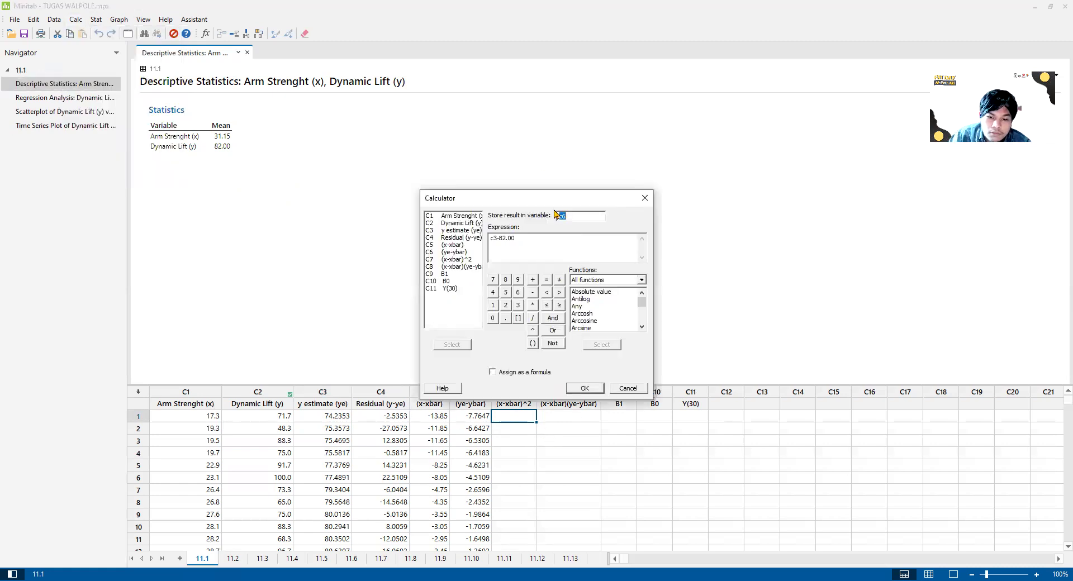
pyautogui.write('c7')
pyautogui.moveTo(562, 240); pyautogui.dragTo(478, 250)
pyautogui.moveTo(516, 201); pyautogui.dragTo(540, 164)
pyautogui.write('c5**2')
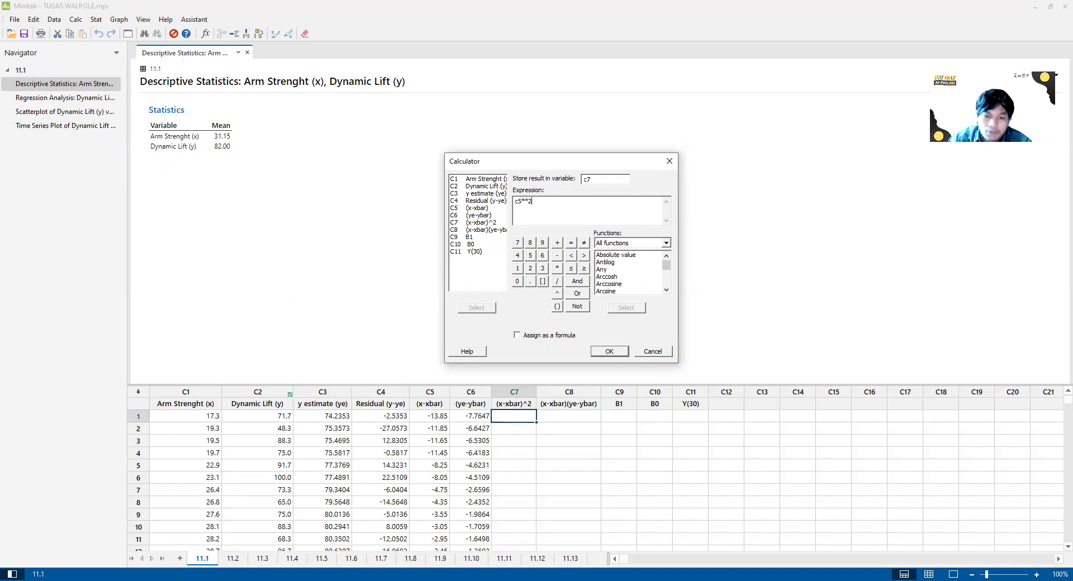
pyautogui.click(604, 352)
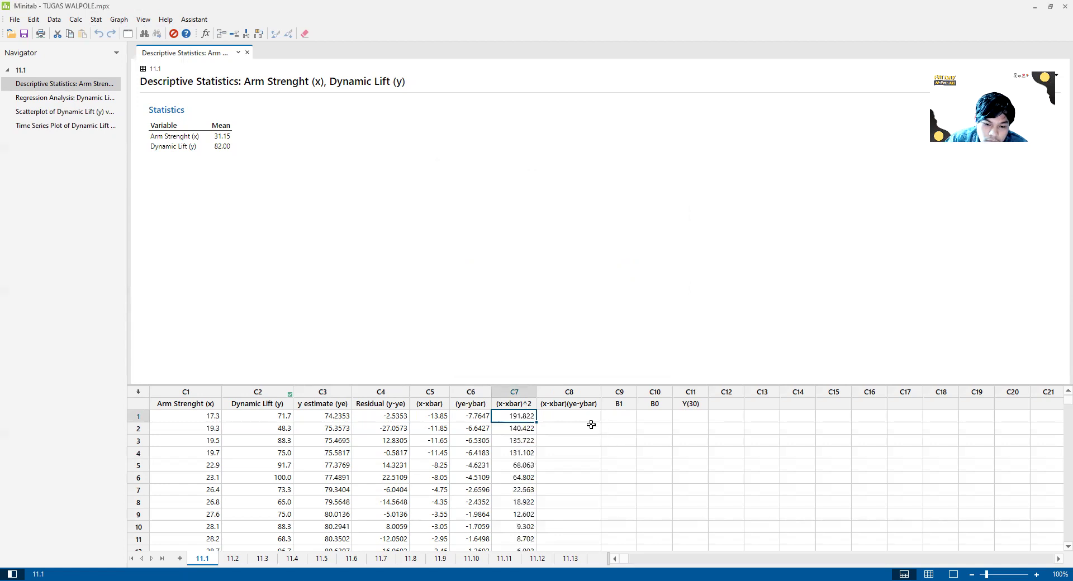
# Calculate the (x-xbar)(ye-ybar) column C8 with the expression c5*c6
pyautogui.click(573, 417)
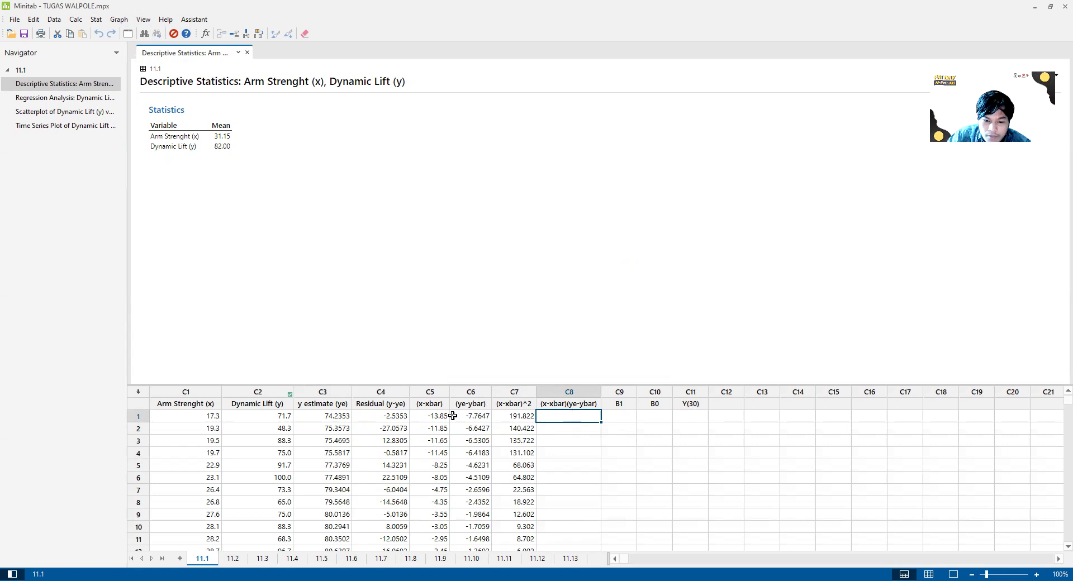
pyautogui.click(75, 19)
pyautogui.click(86, 31)
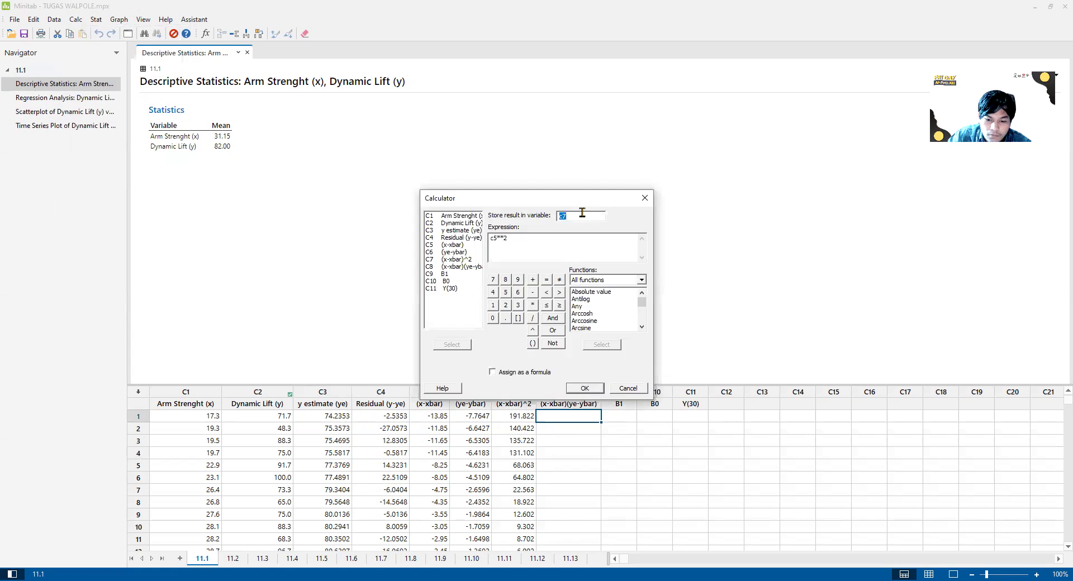
pyautogui.write('c8')
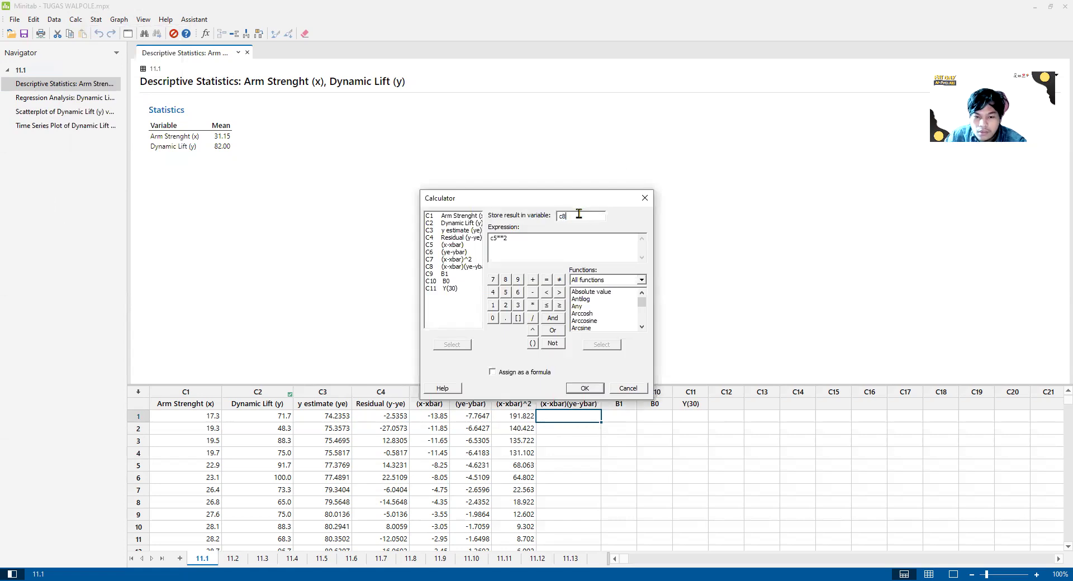
pyautogui.press('Tab')
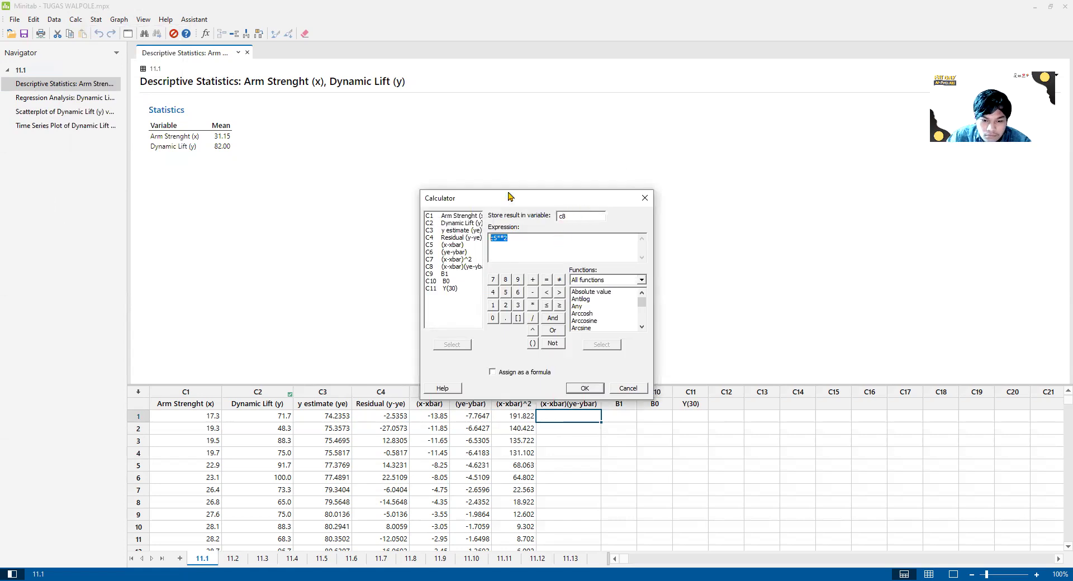
pyautogui.moveTo(510, 196); pyautogui.dragTo(532, 177)
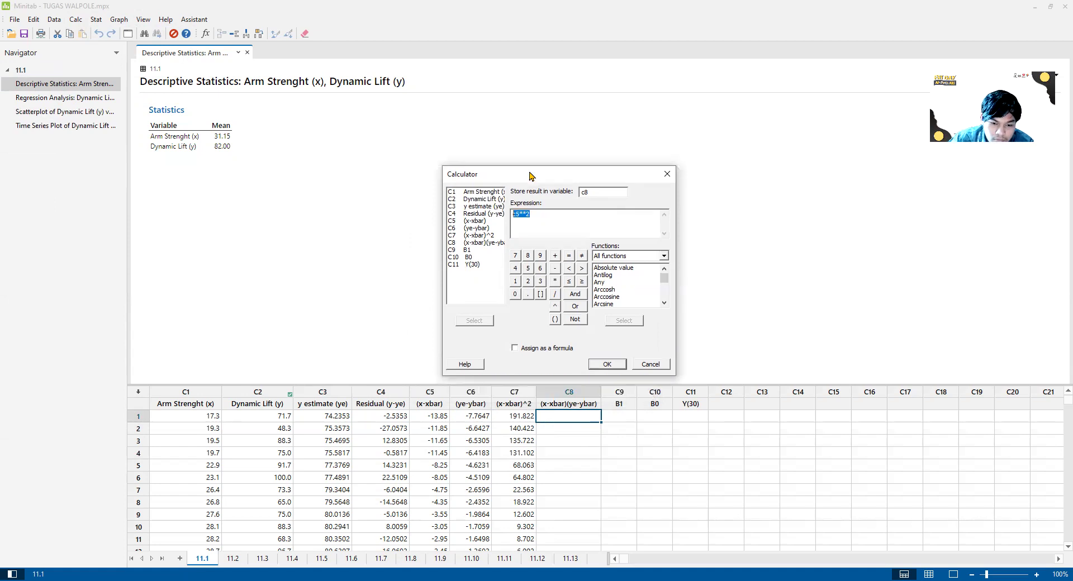
pyautogui.write('c5')
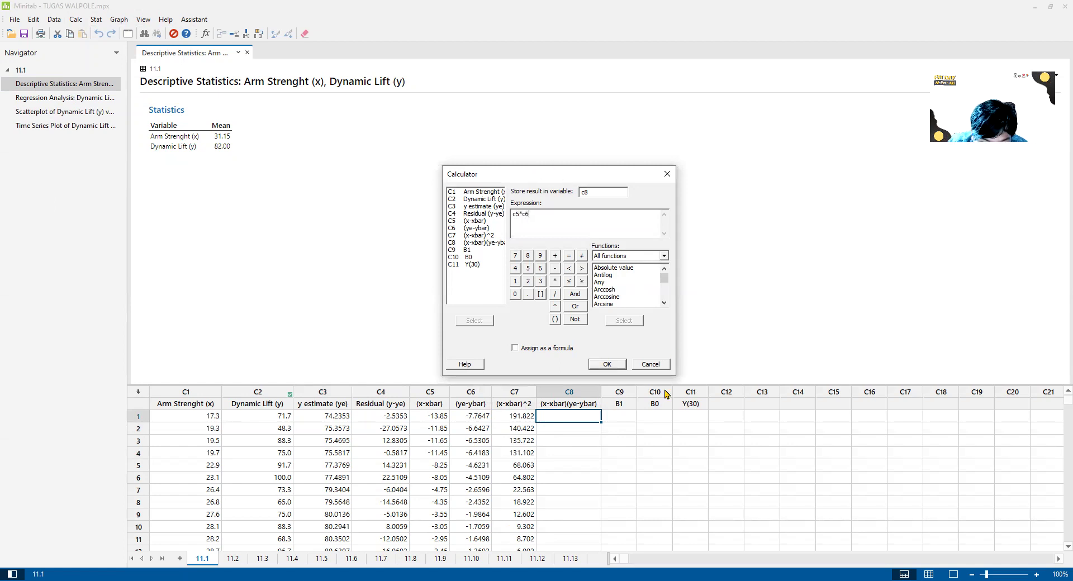
pyautogui.click(607, 365)
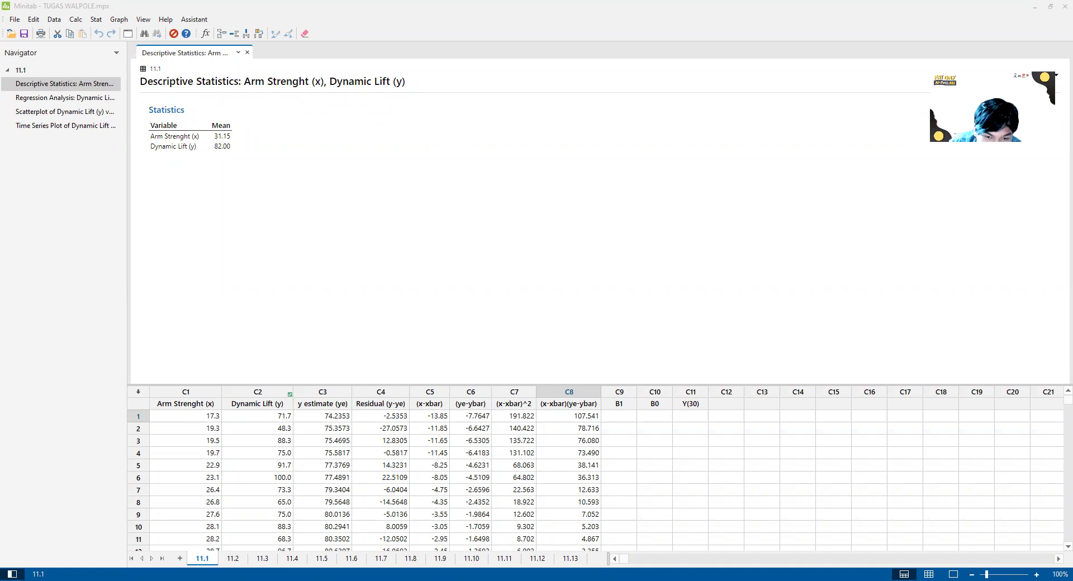
# Create a simple time series plot of Residual (y-ye)
pyautogui.hotkey('alt', 'Tab')
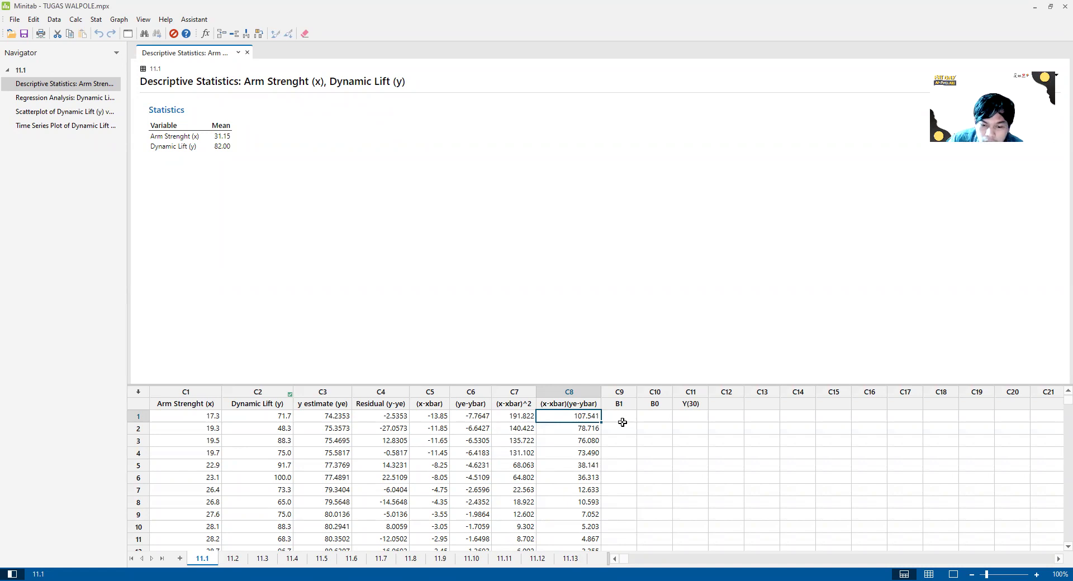
pyautogui.click(96, 23)
pyautogui.moveTo(119, 22)
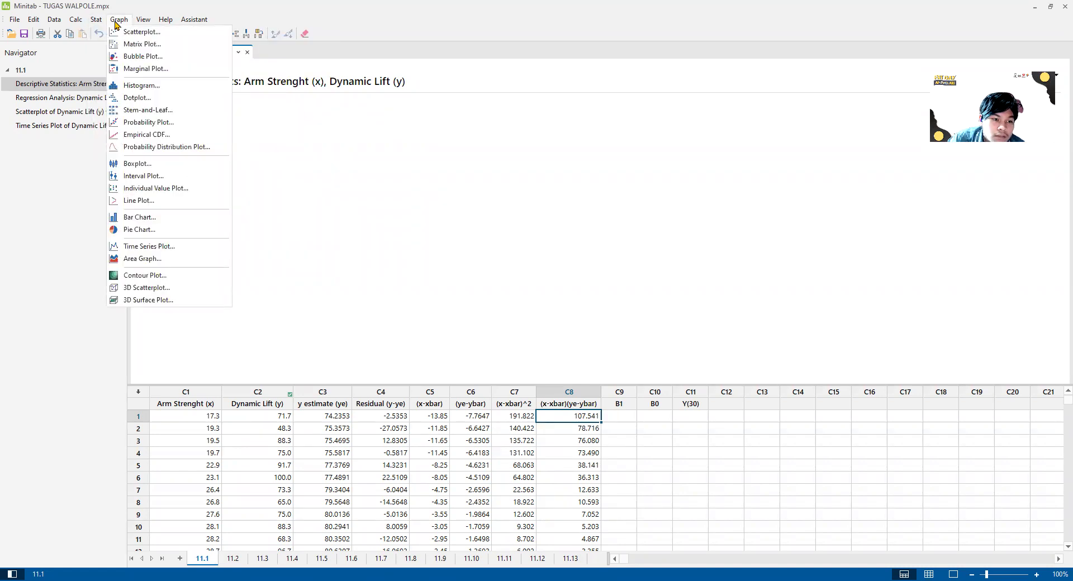
pyautogui.click(173, 246)
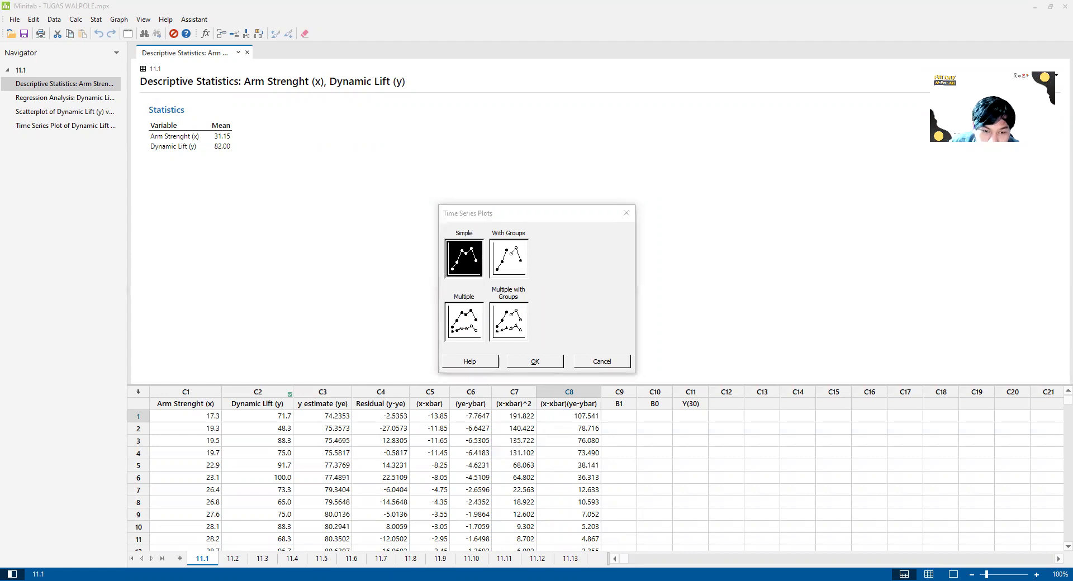
pyautogui.click(456, 260)
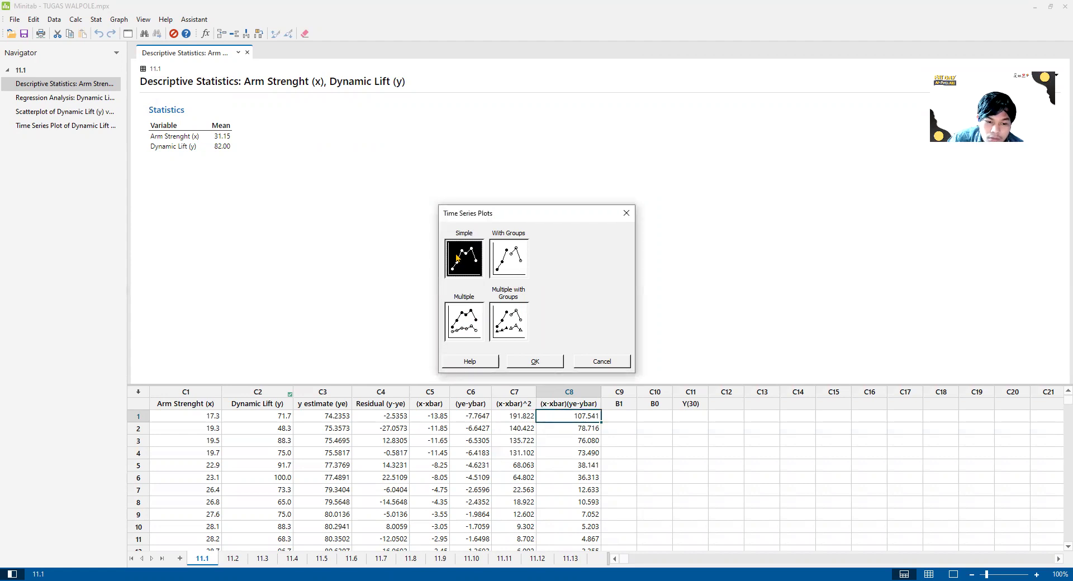
pyautogui.click(529, 364)
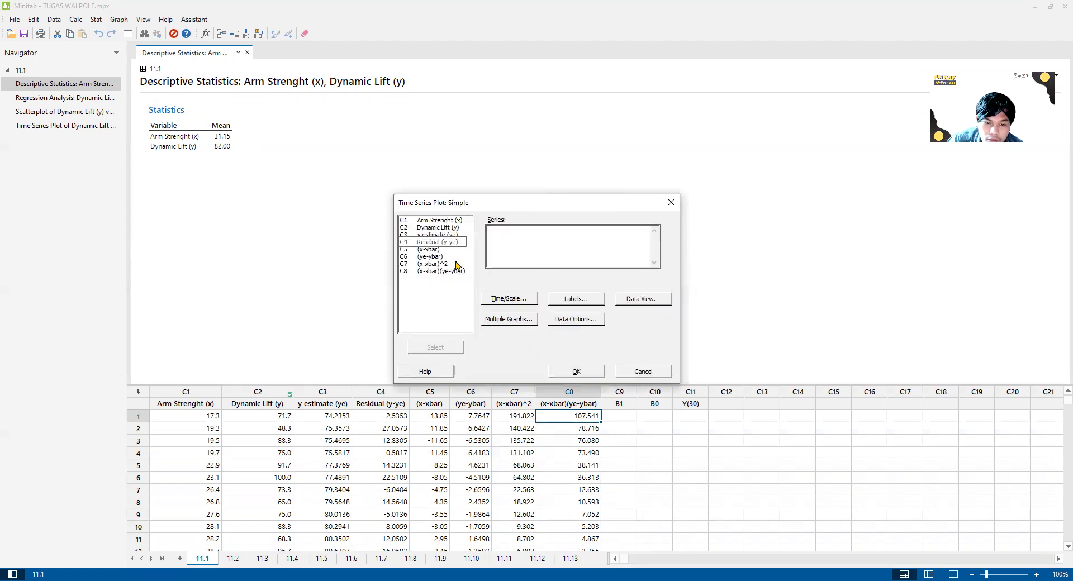
pyautogui.click(447, 242)
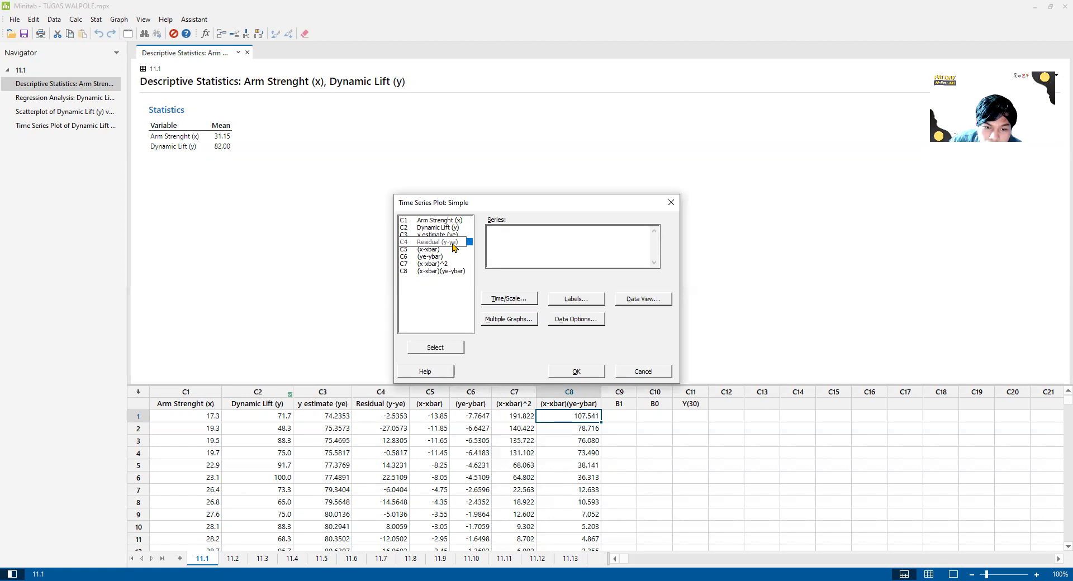
pyautogui.click(455, 351)
pyautogui.click(566, 371)
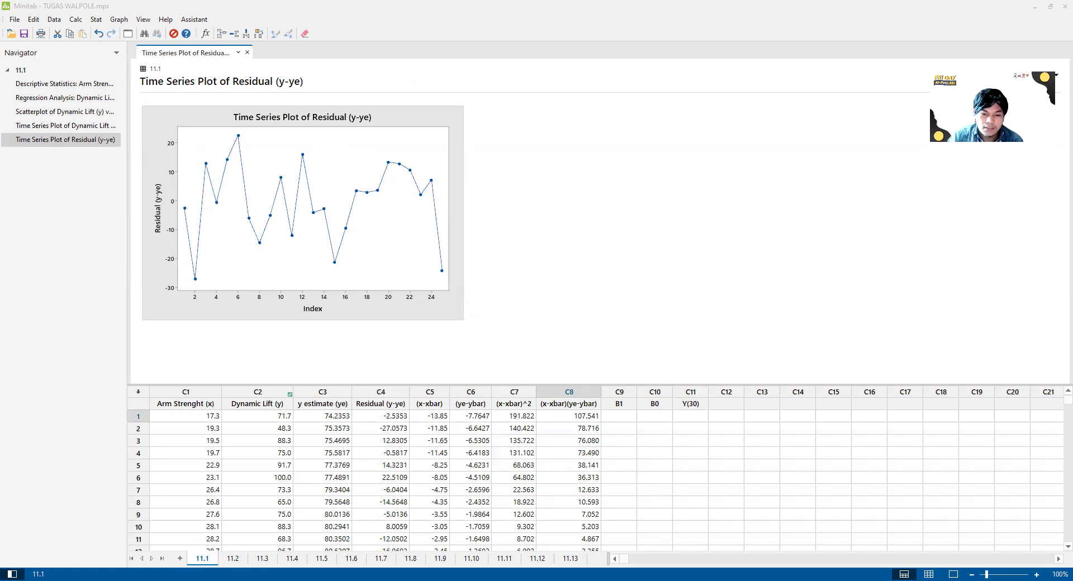
# Create a multiple time series plot with y estimate (ye) and Residual (y-ye) as the series
pyautogui.hotkey('alt', 'Tab')
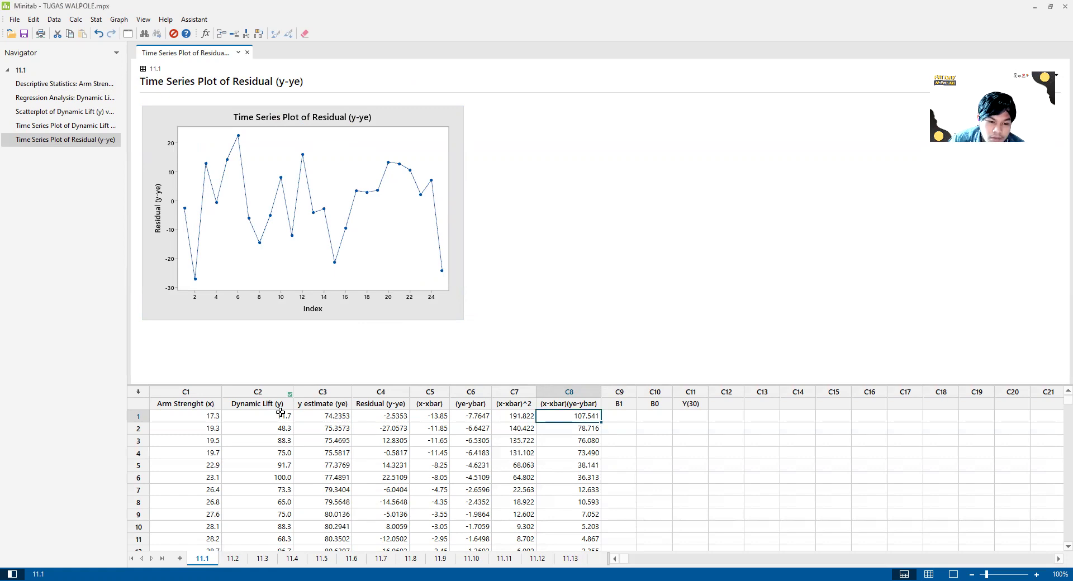
pyautogui.click(10, 176)
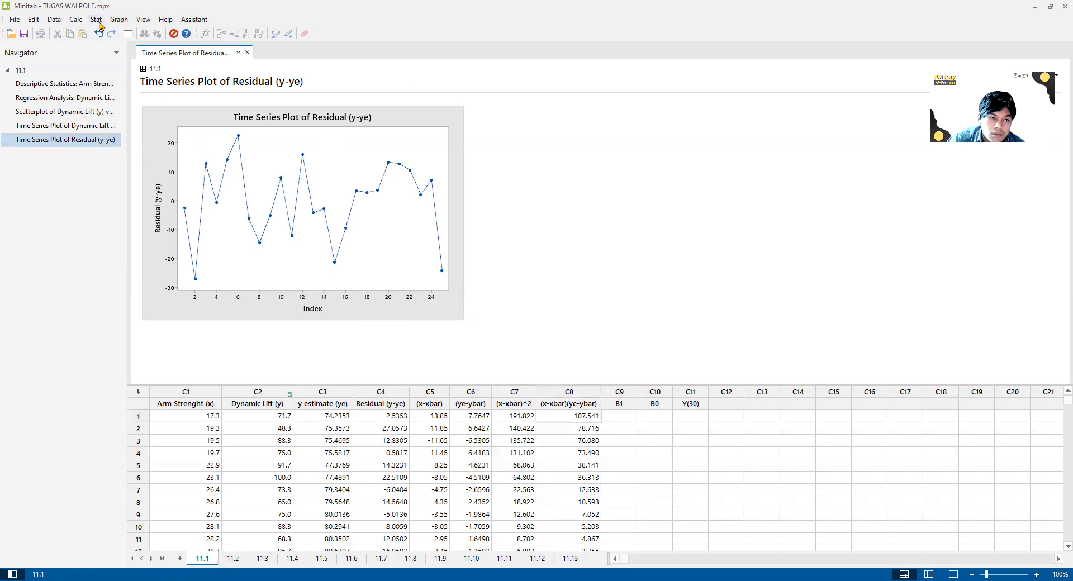
pyautogui.click(115, 20)
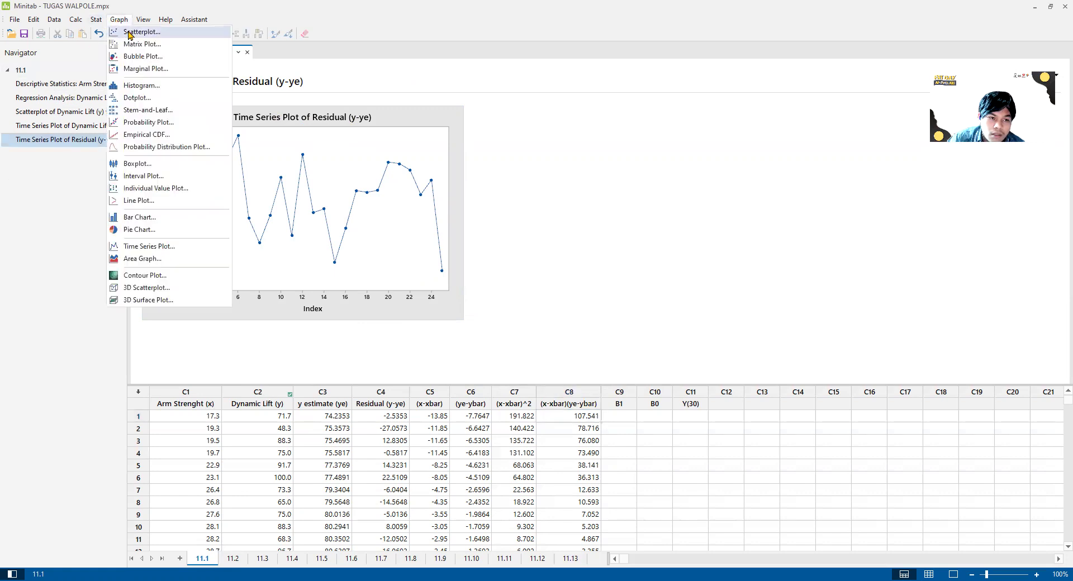
pyautogui.click(185, 246)
pyautogui.click(476, 314)
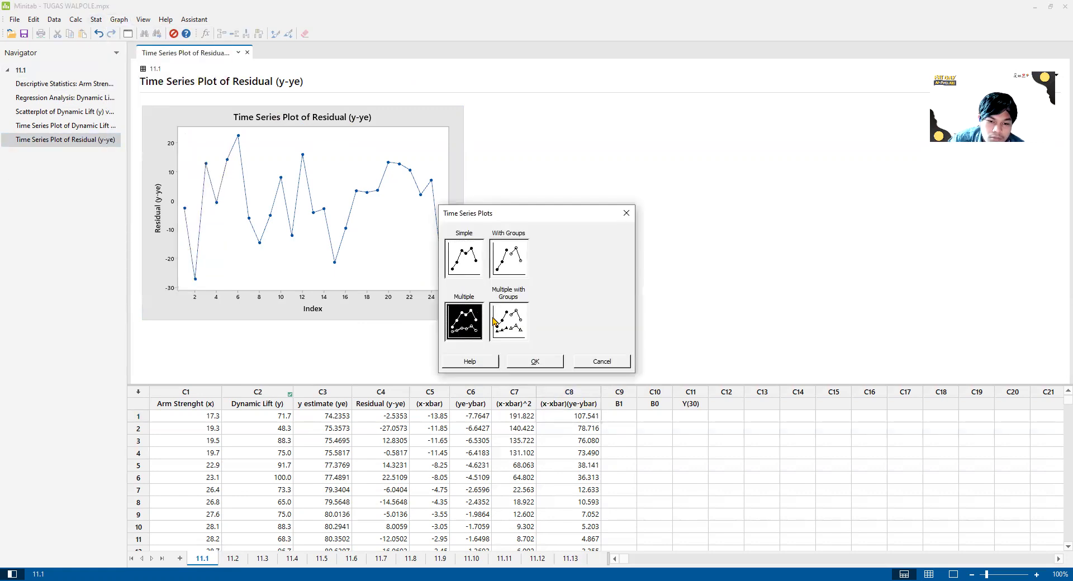
pyautogui.click(547, 366)
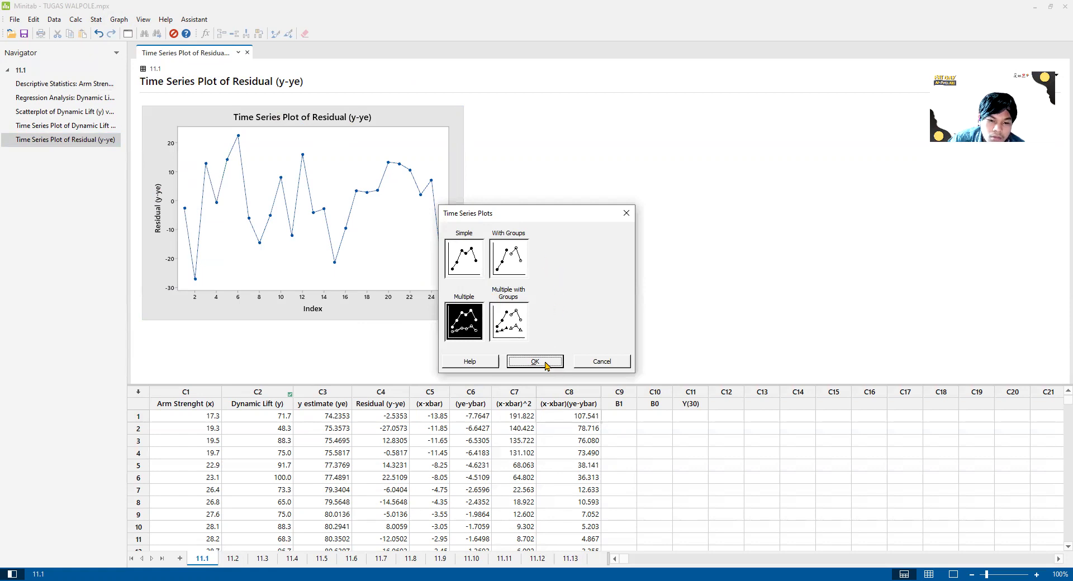
pyautogui.click(441, 234)
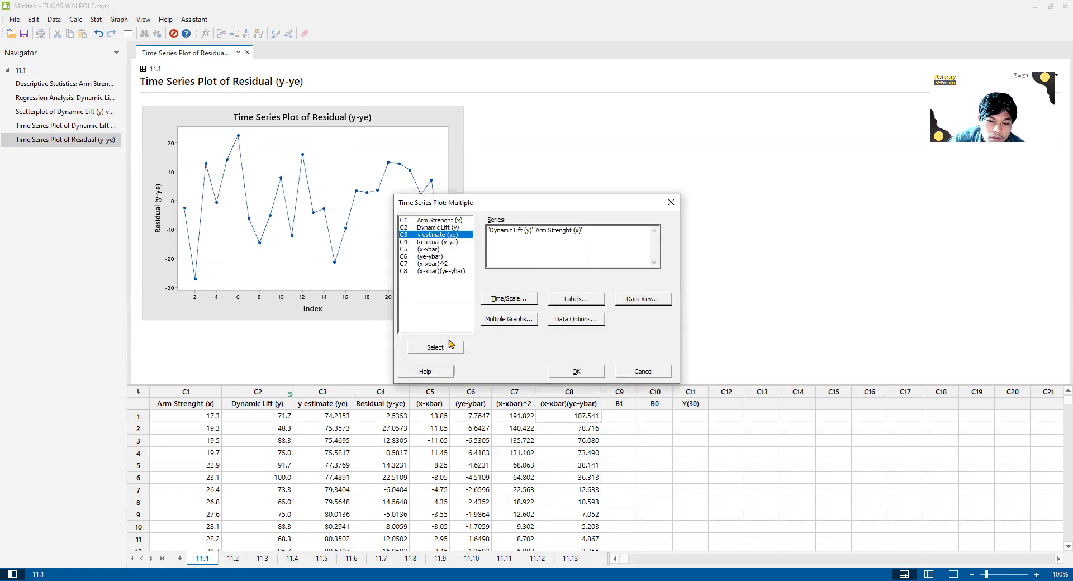
pyautogui.click(447, 353)
pyautogui.click(464, 241)
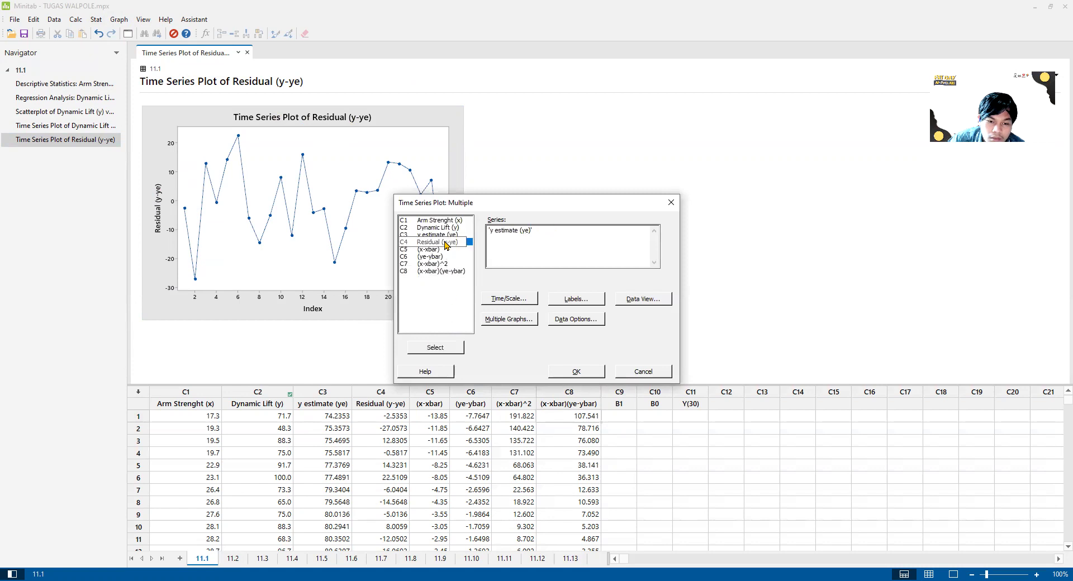
pyautogui.click(436, 352)
pyautogui.click(576, 374)
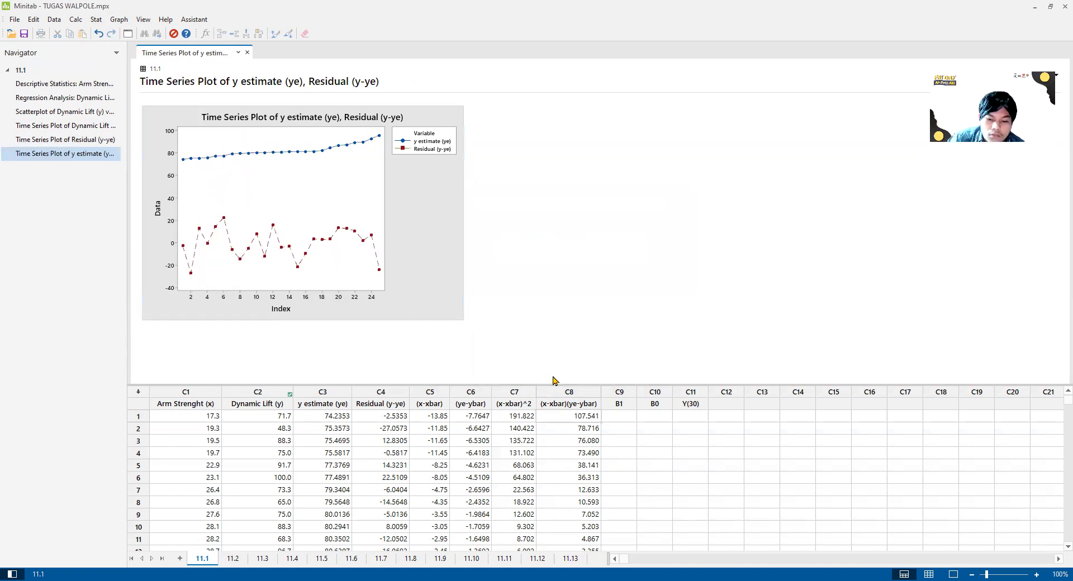
# Review the descriptive statistics and the regression analysis of Dynamic Lift (y) versus Arm Strenght (x), and select the first cell of column B1
pyautogui.click(63, 84)
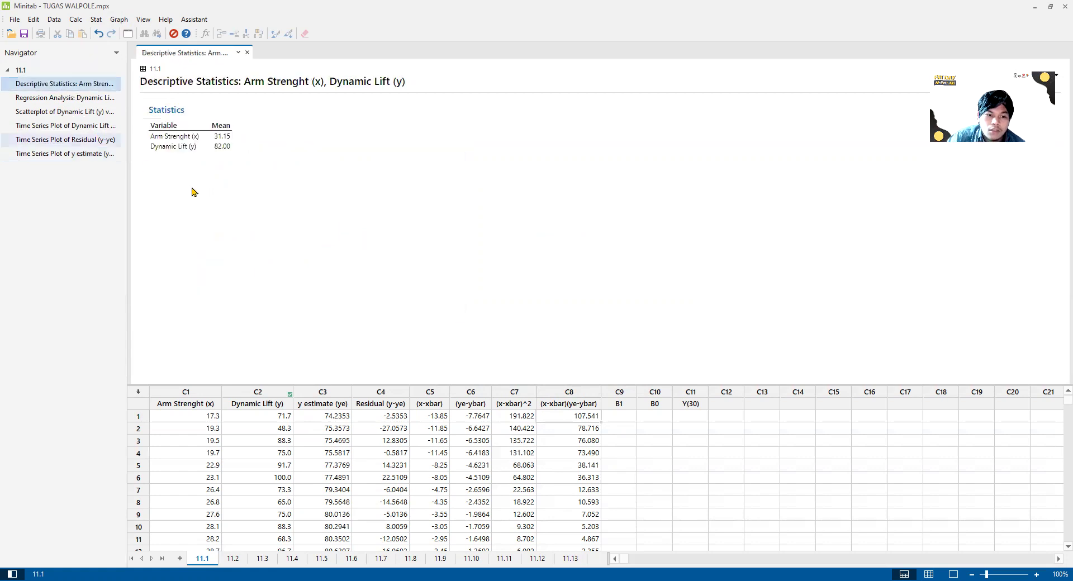
pyautogui.click(65, 100)
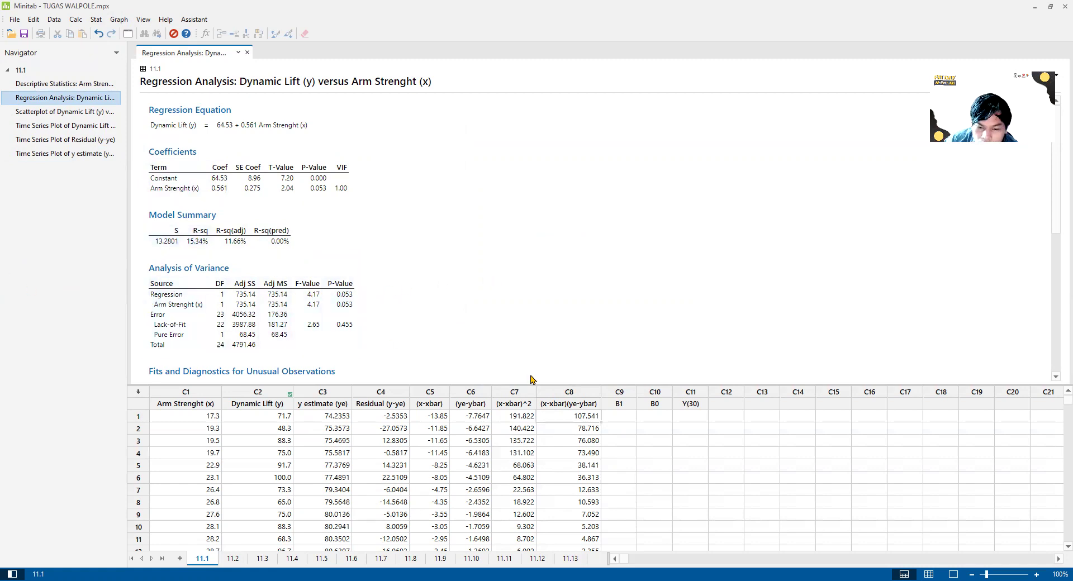
pyautogui.click(619, 415)
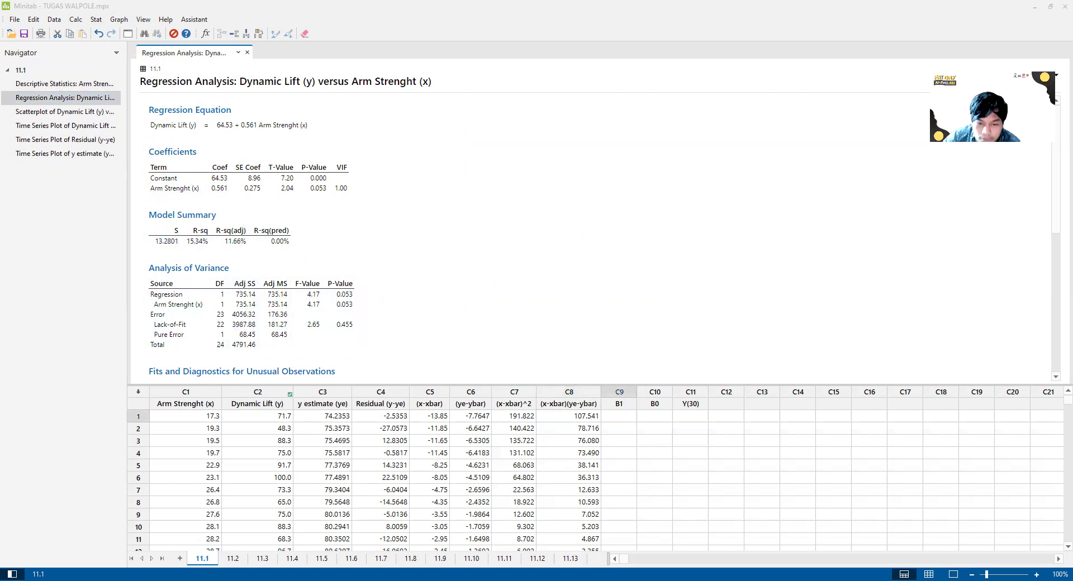
pyautogui.click(631, 417)
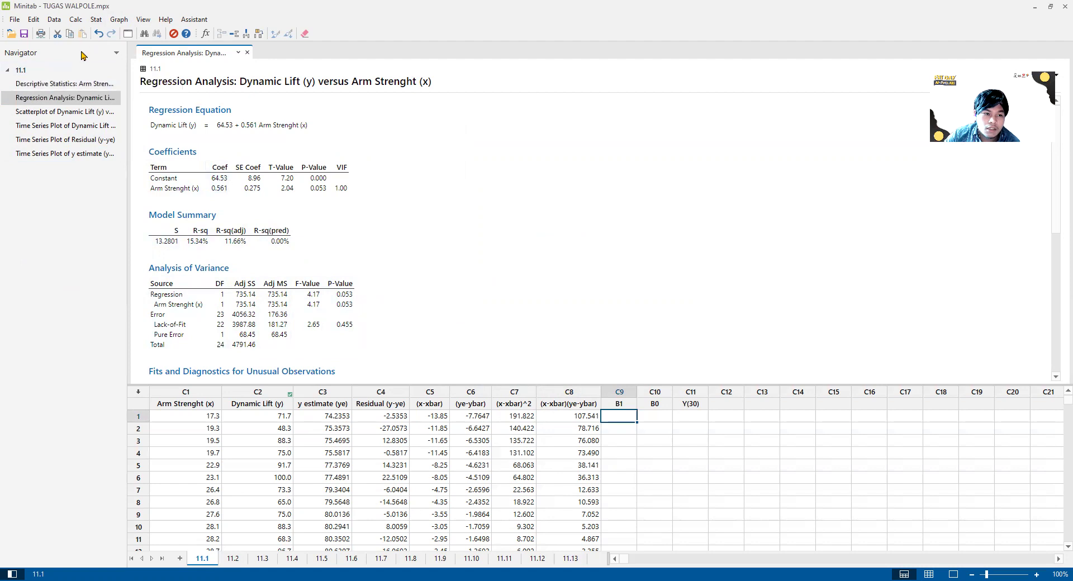
# Set up descriptive statistics with (x-xbar)^2 and (x-xbar)(ye-ybar) as the only variables
pyautogui.click(97, 20)
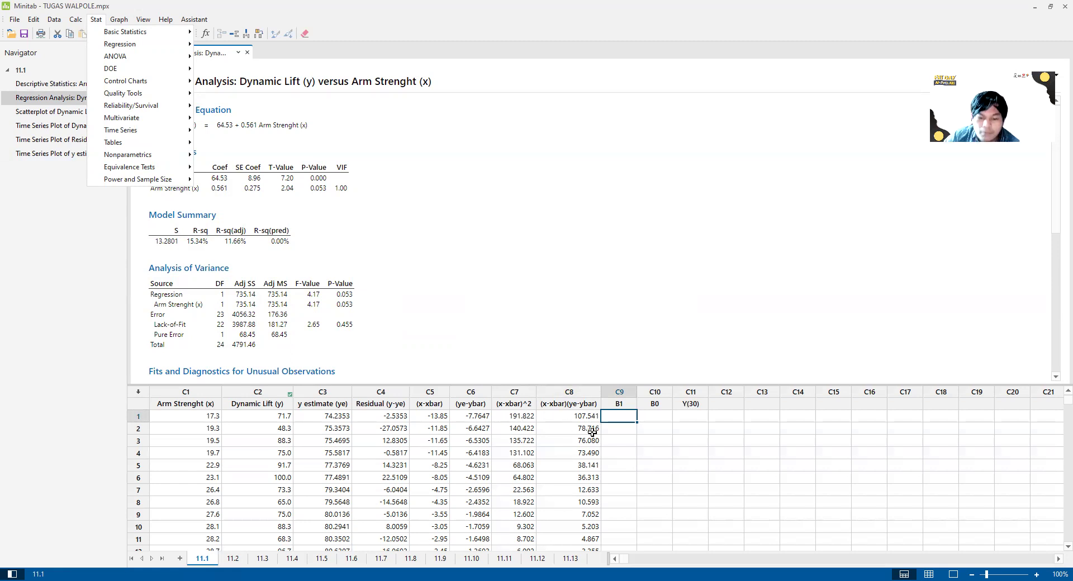
pyautogui.moveTo(133, 34)
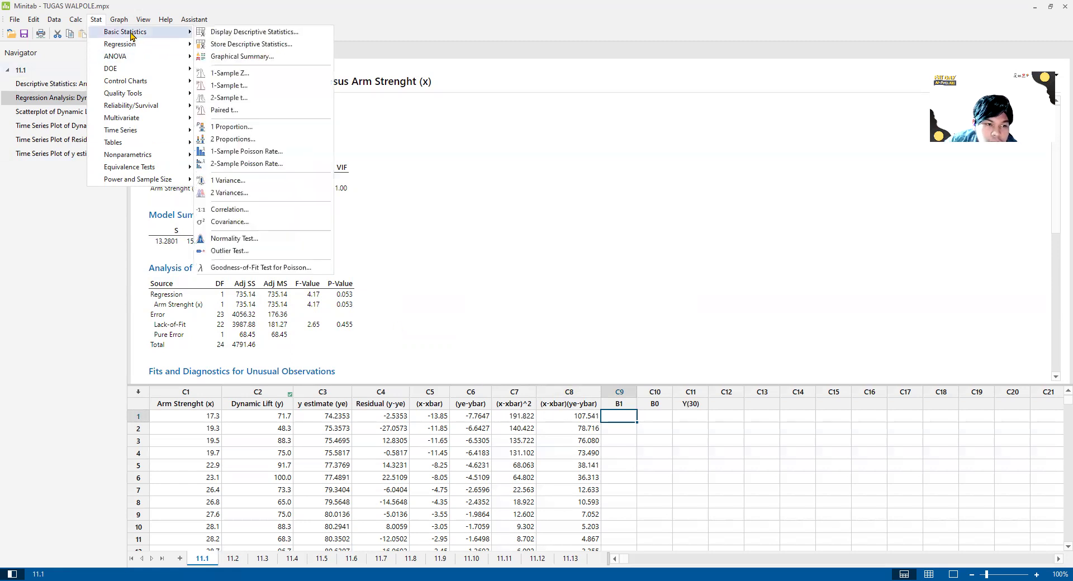
pyautogui.click(219, 31)
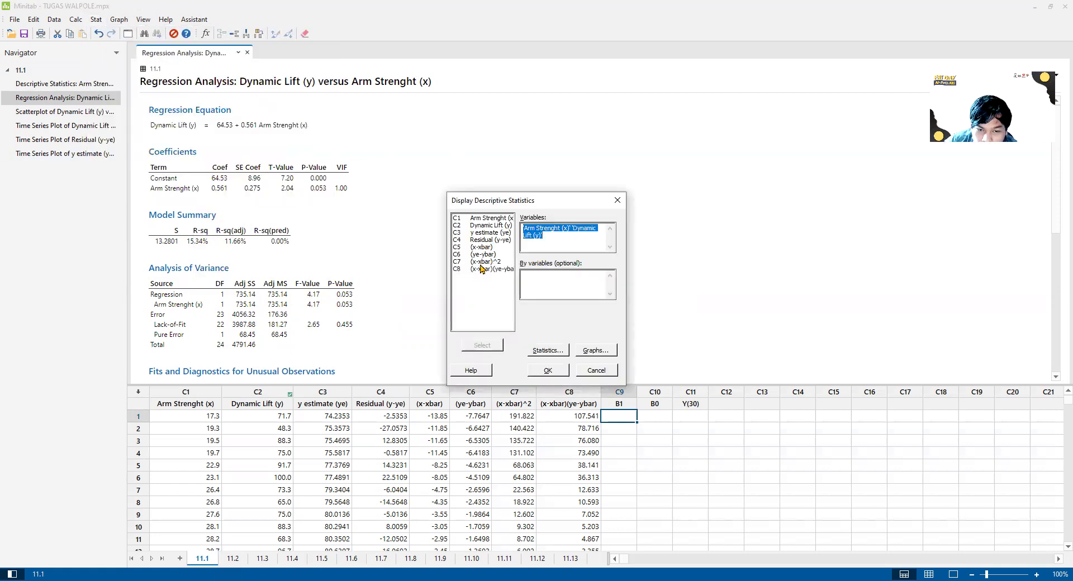
pyautogui.click(482, 262)
pyautogui.click(574, 240)
pyautogui.press('Delete')
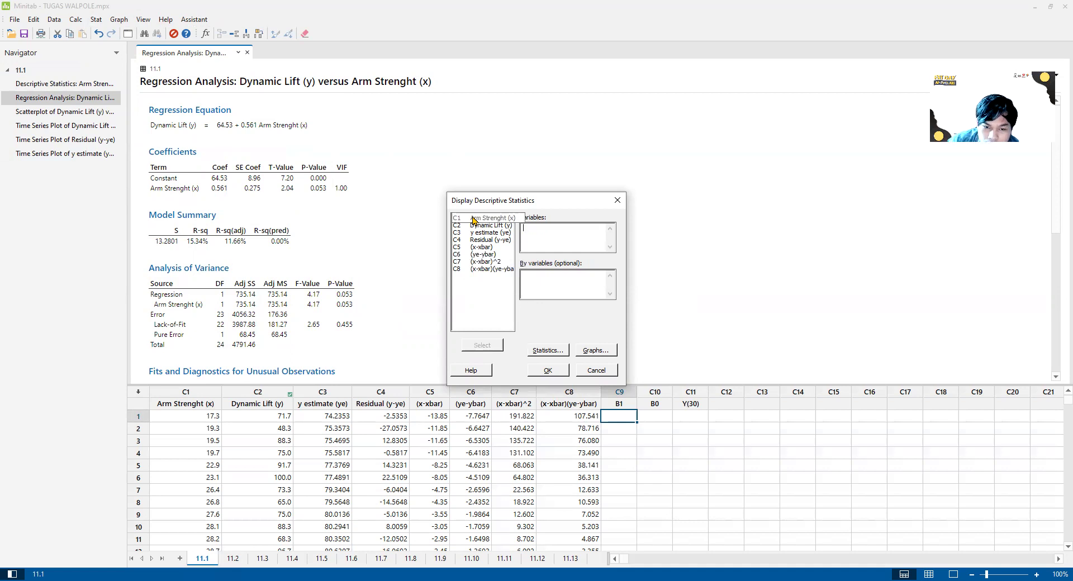
pyautogui.click(497, 262)
pyautogui.click(482, 345)
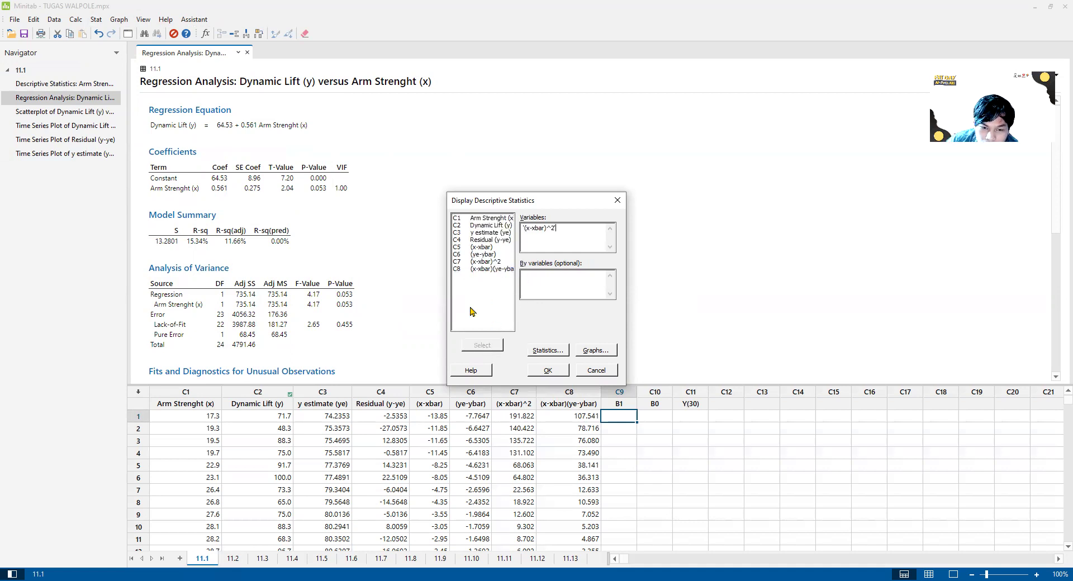
pyautogui.click(483, 269)
pyautogui.click(480, 340)
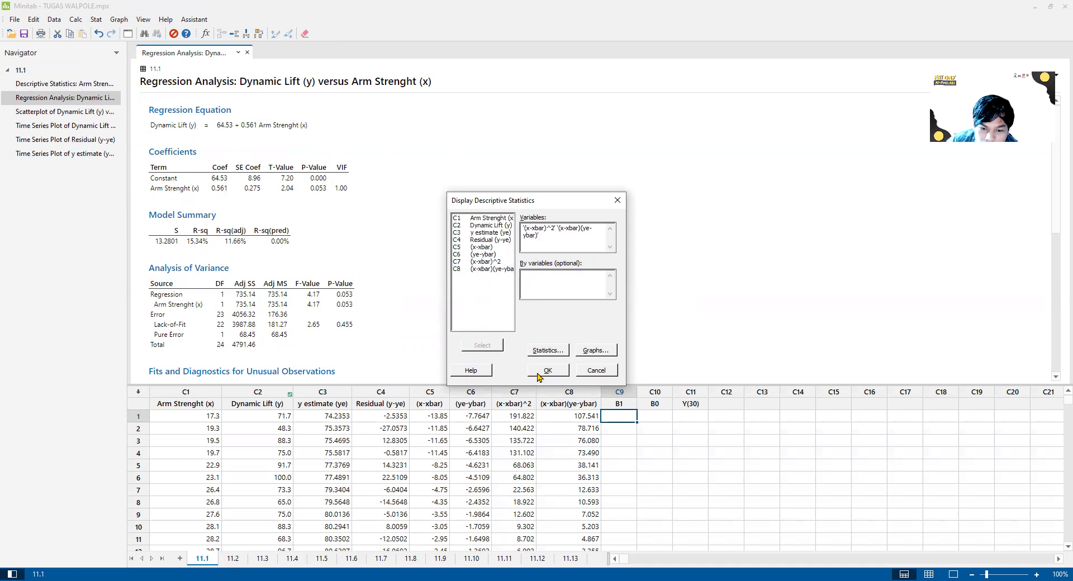
# Add Sum to the chosen statistics alongside Mean and generate the descriptive statistics output
pyautogui.press('Return')
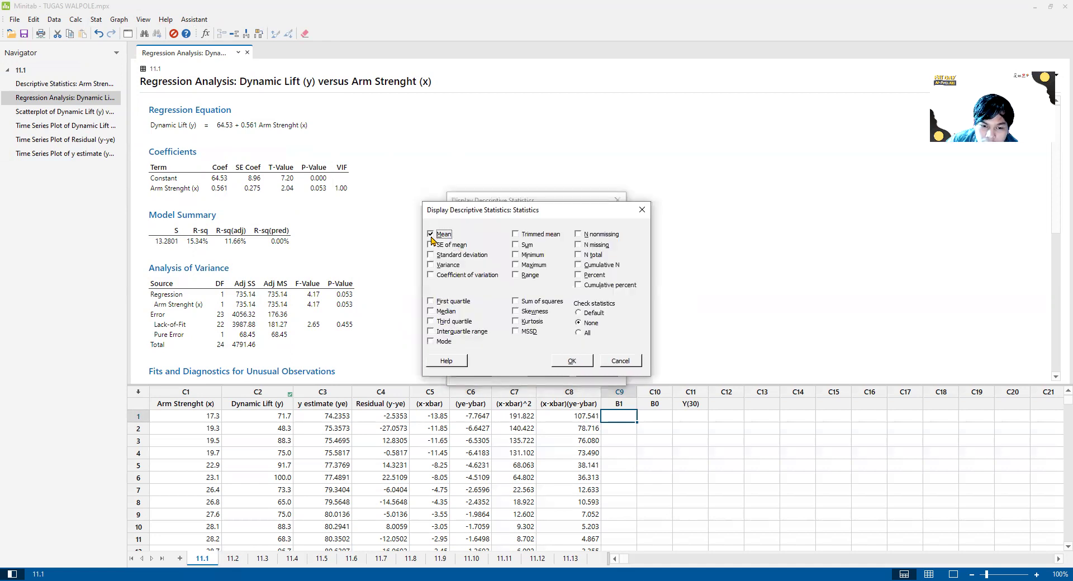
pyautogui.click(514, 245)
pyautogui.click(567, 364)
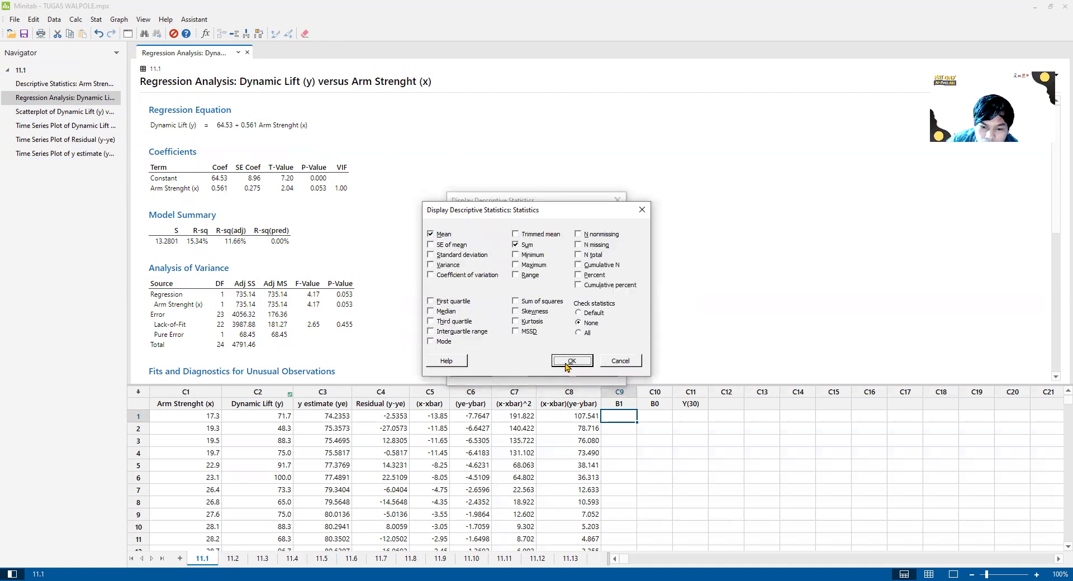
pyautogui.click(548, 374)
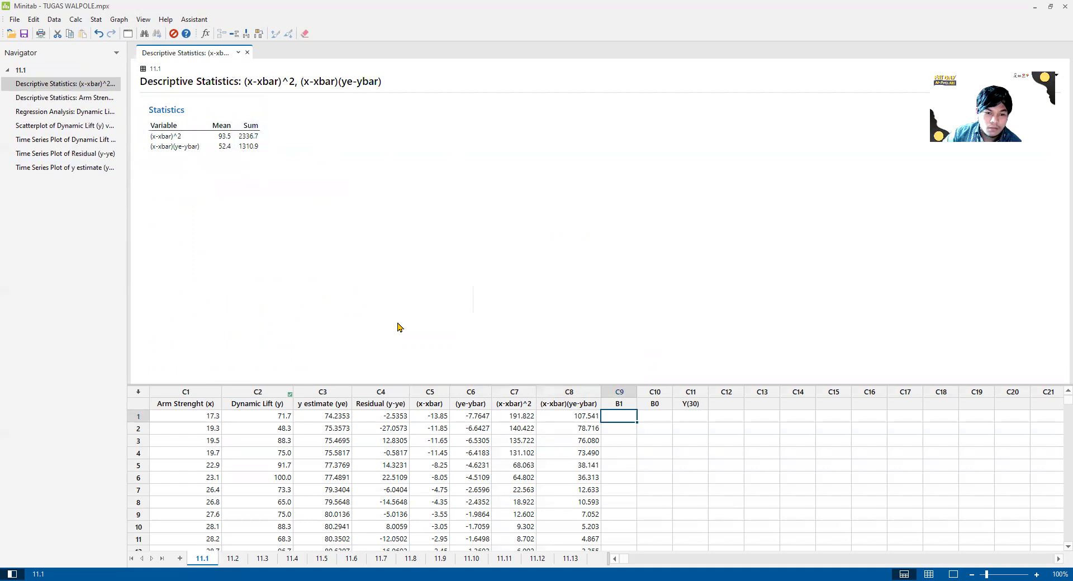
# Calculate B1 into column C9 with the expression 1310.9/2336.7
pyautogui.click(76, 22)
pyautogui.click(100, 32)
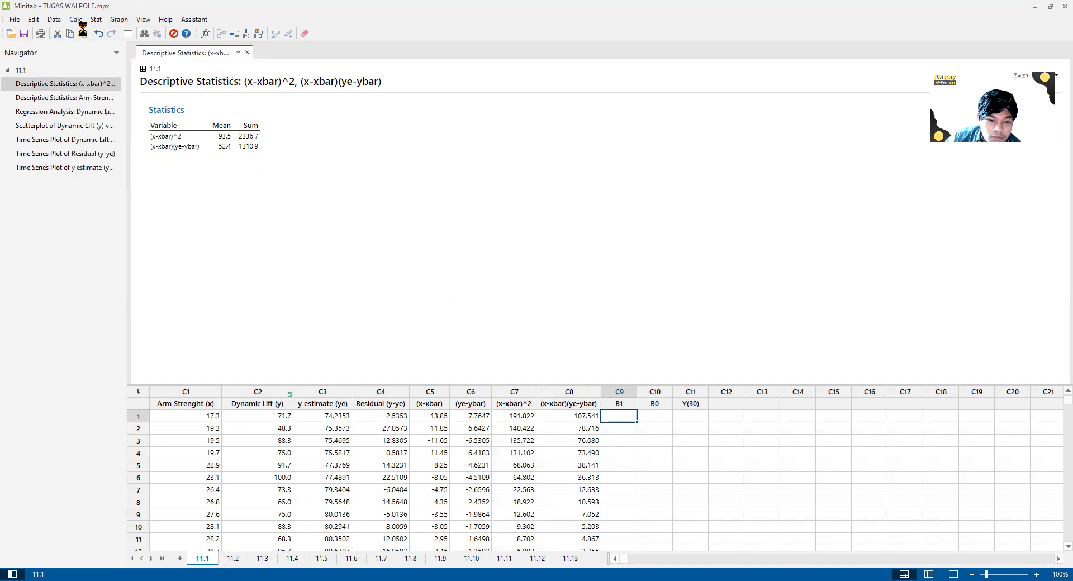
pyautogui.write('c9')
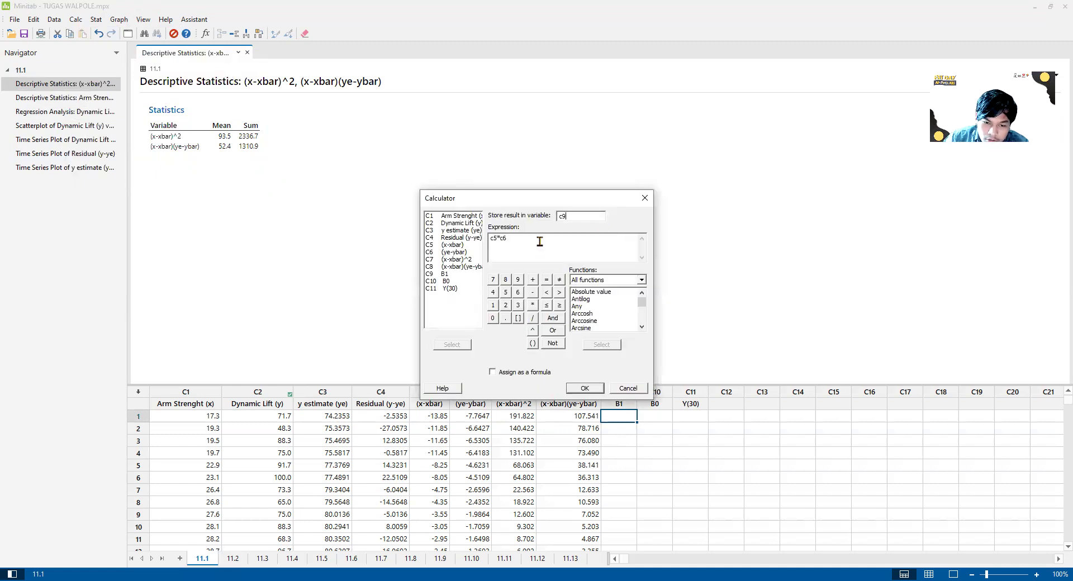
pyautogui.moveTo(539, 240); pyautogui.dragTo(430, 242)
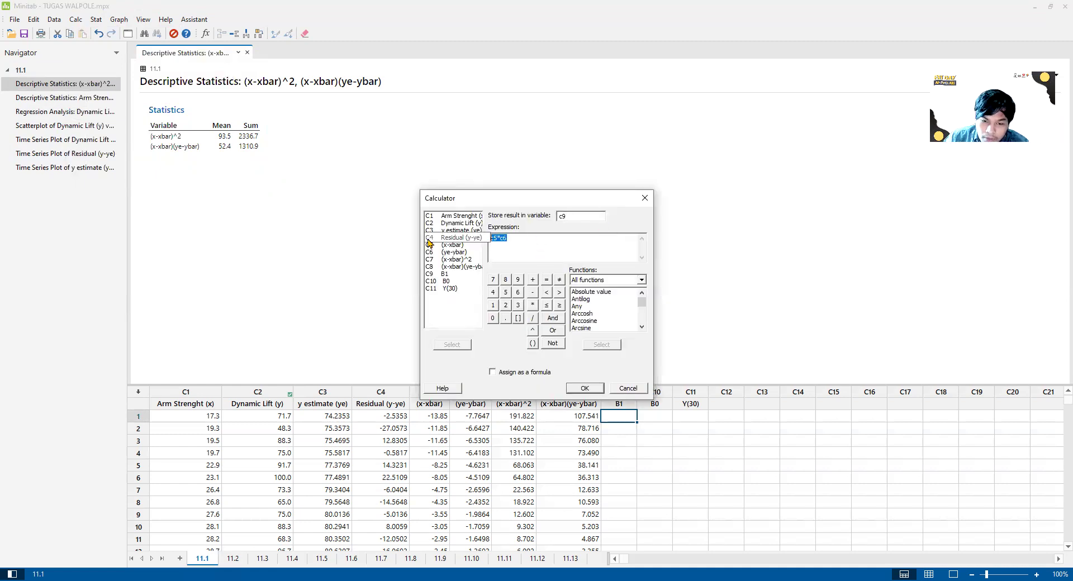
pyautogui.press('BackSpace')
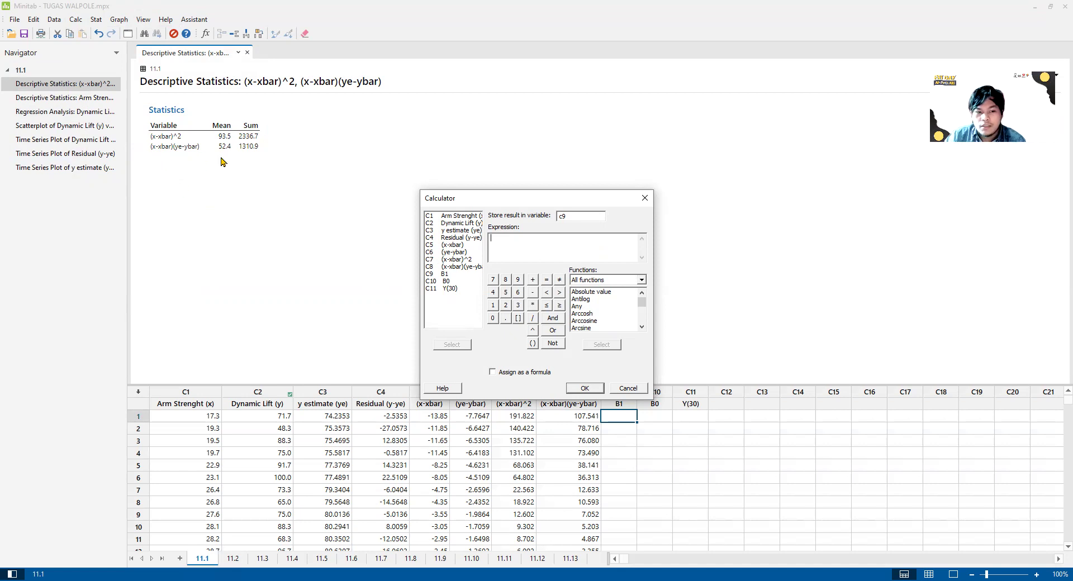
pyautogui.moveTo(492, 197); pyautogui.dragTo(602, 159)
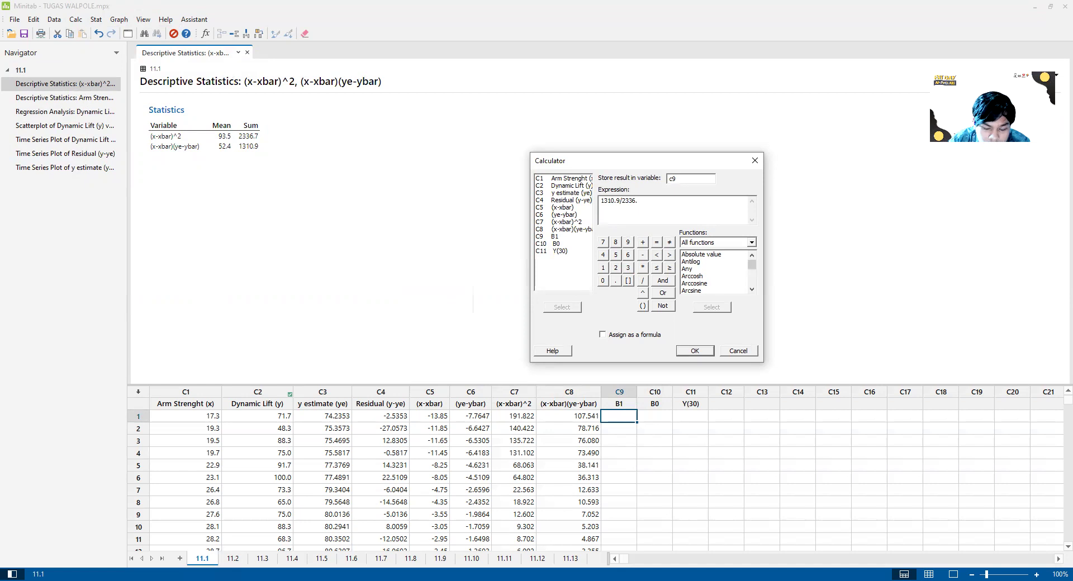
pyautogui.click(688, 355)
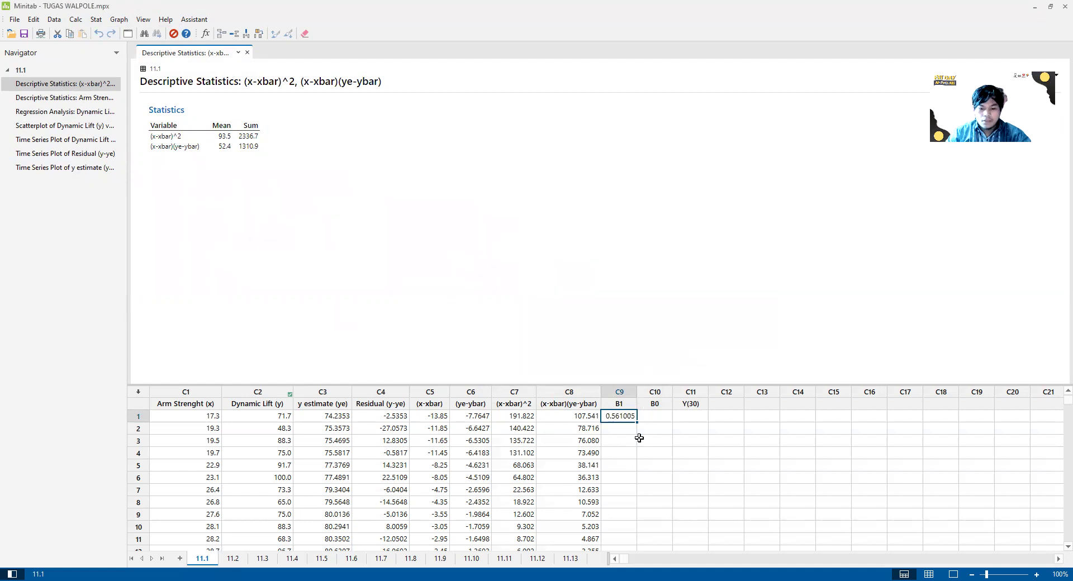
# Review the regression analysis and time series plots, show the means of Arm Strenght (x) and Dynamic Lift (y), and select the first B0 cell
pyautogui.click(49, 113)
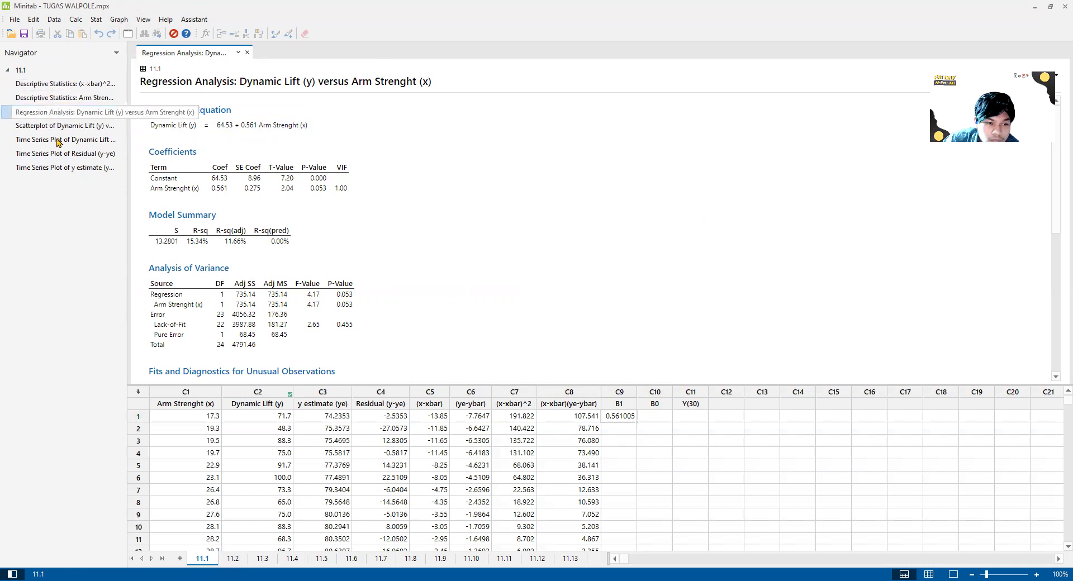
pyautogui.click(71, 157)
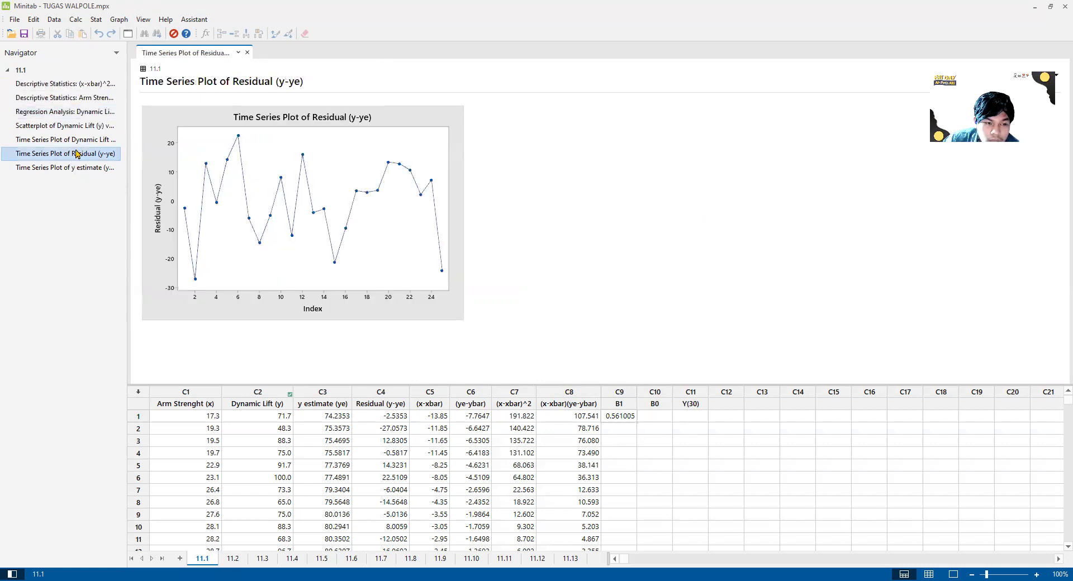
pyautogui.click(80, 145)
pyautogui.click(73, 98)
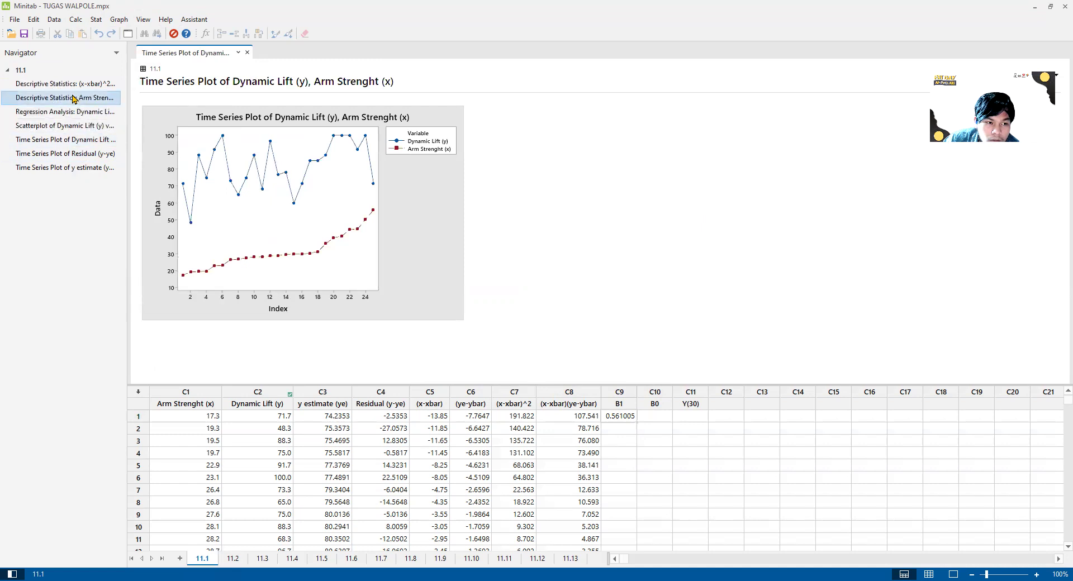
pyautogui.click(653, 420)
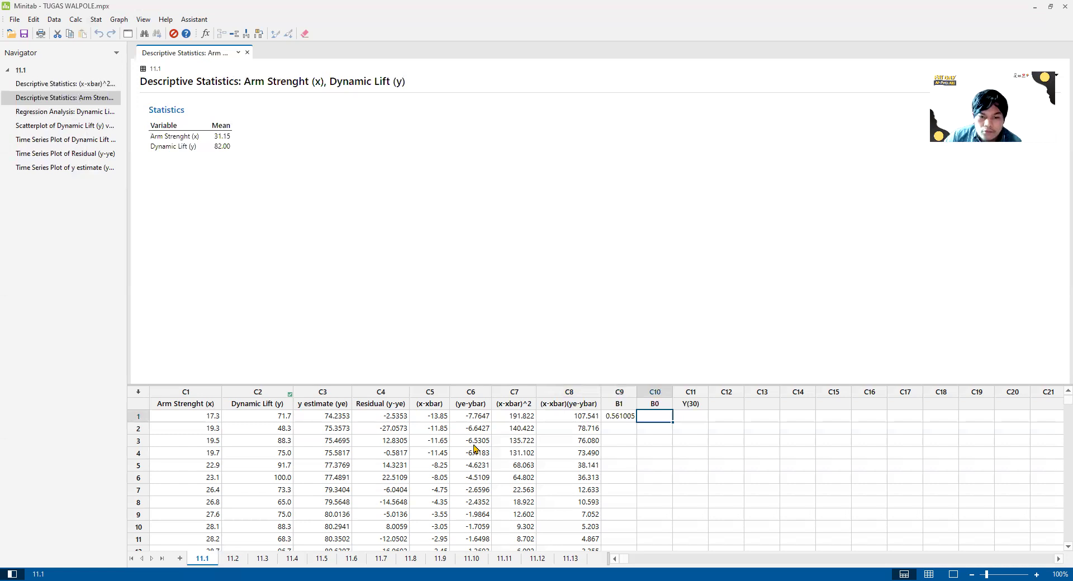
# Switch to the Walpole PDF in the browser, look up the b0 formula and the Exercise 11.1 questions, and return to Minitab
pyautogui.hotkey('alt', 'Tab')
pyautogui.scroll(3, 589, 438)
pyautogui.scroll(-1, 589, 438)
pyautogui.scroll(6, 589, 438)
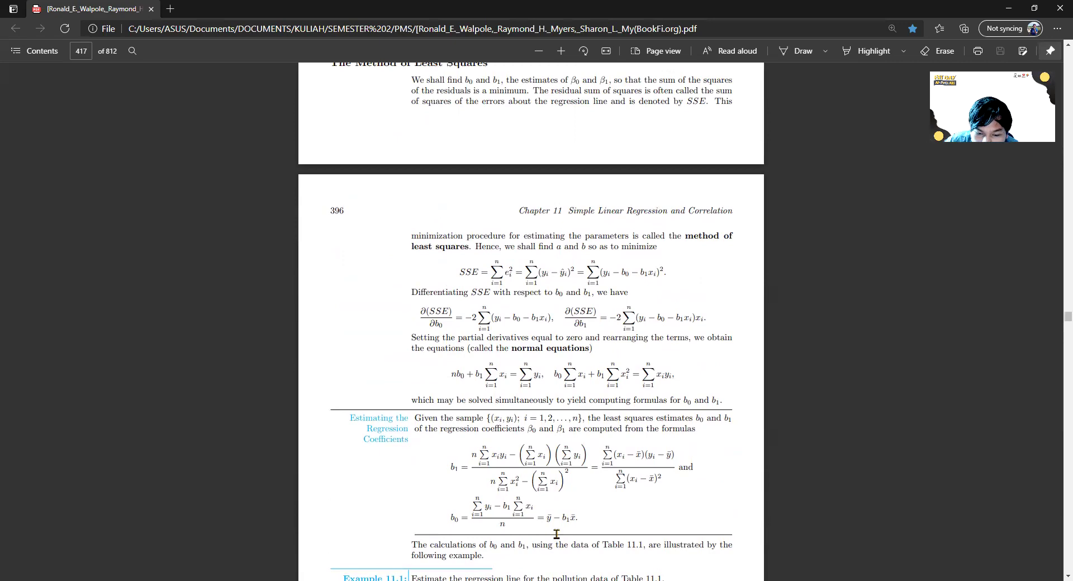
pyautogui.scroll(-15, 556, 534)
pyautogui.scroll(-12, 455, 551)
pyautogui.scroll(2, 444, 562)
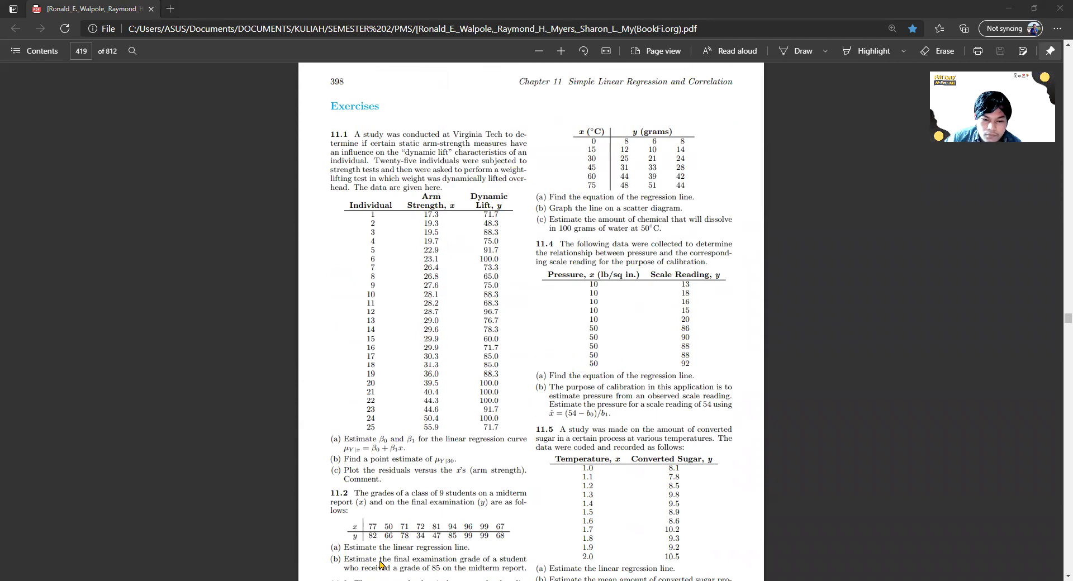
pyautogui.hotkey('alt', 'Tab')
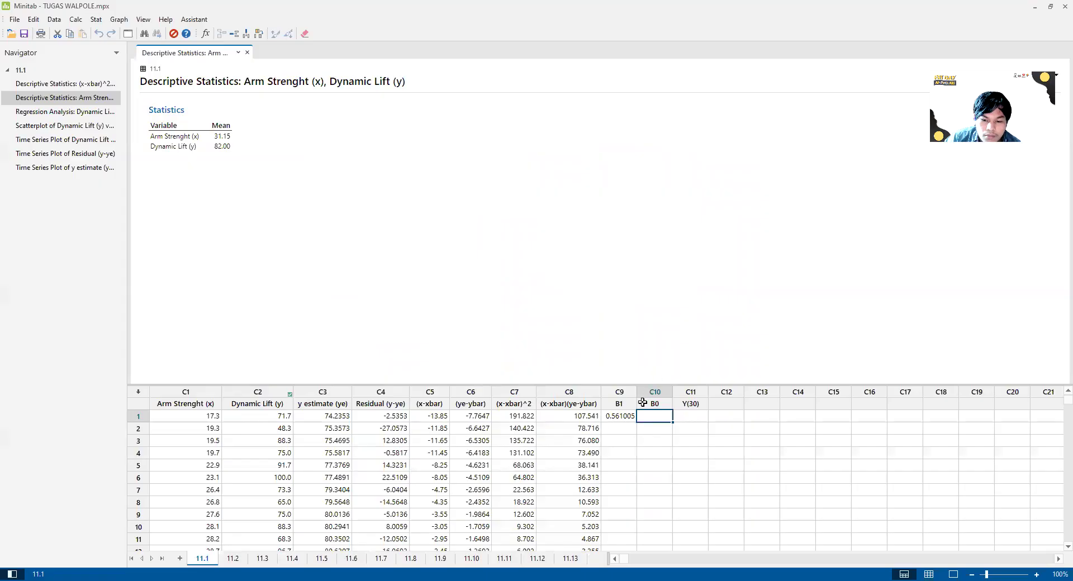
# Calculate B0 into column C10 with the expression 82-0.561005*31.15
pyautogui.click(70, 20)
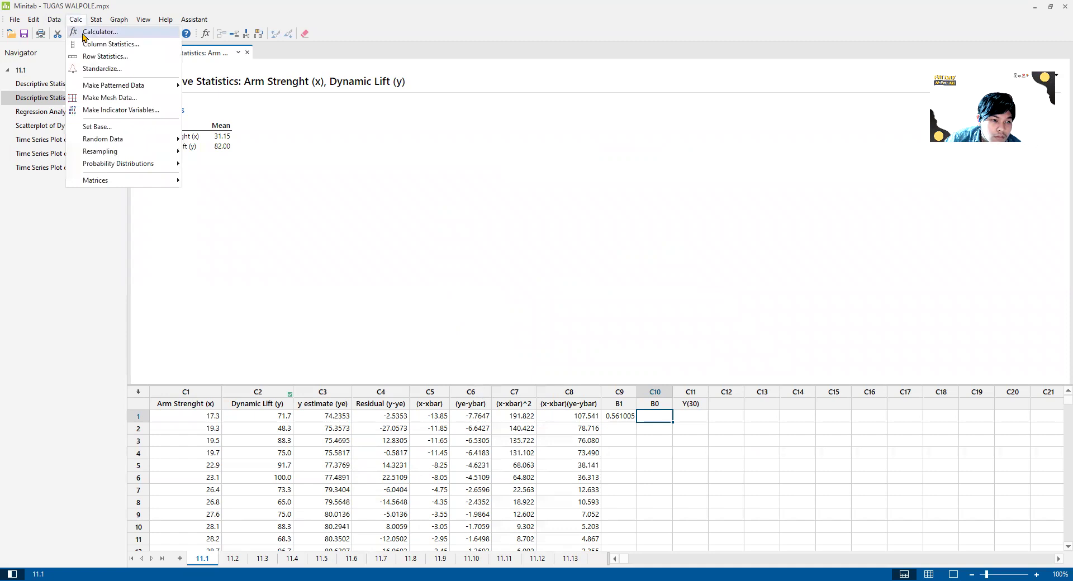
pyautogui.click(82, 34)
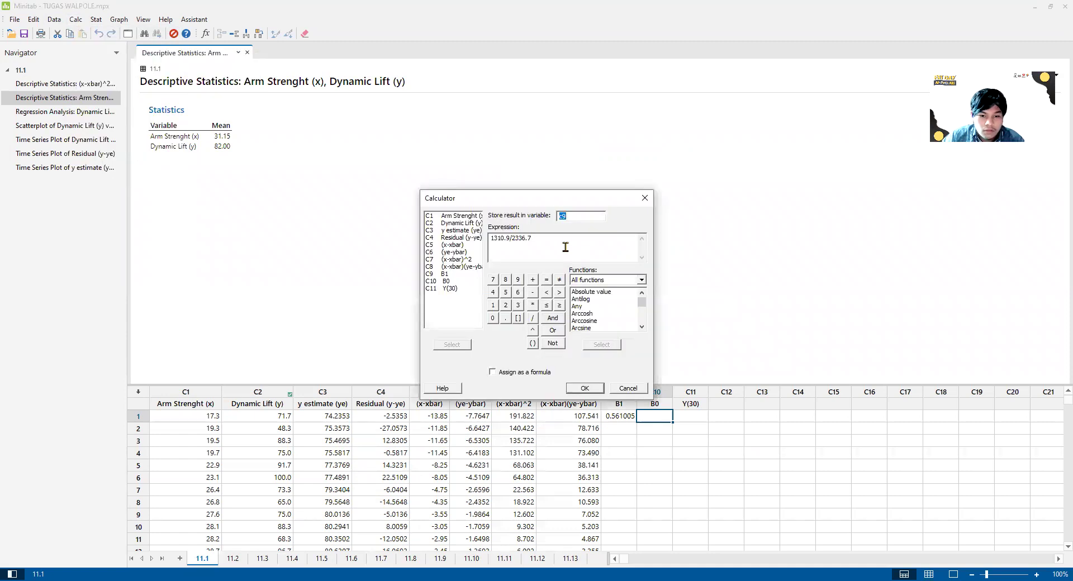
pyautogui.write('c10')
pyautogui.press('Tab')
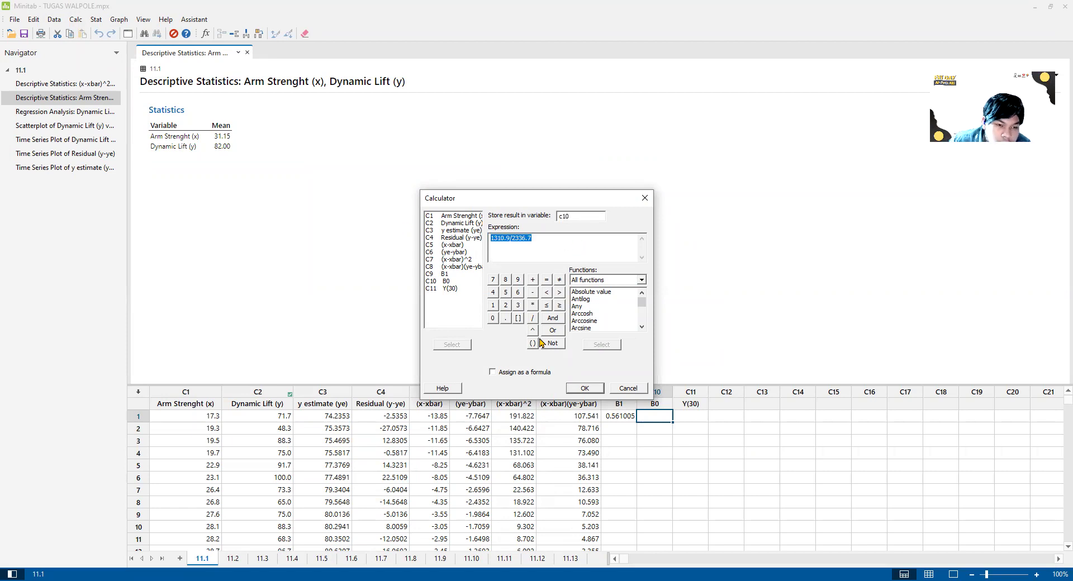
pyautogui.write('82-0.561005*31.15')
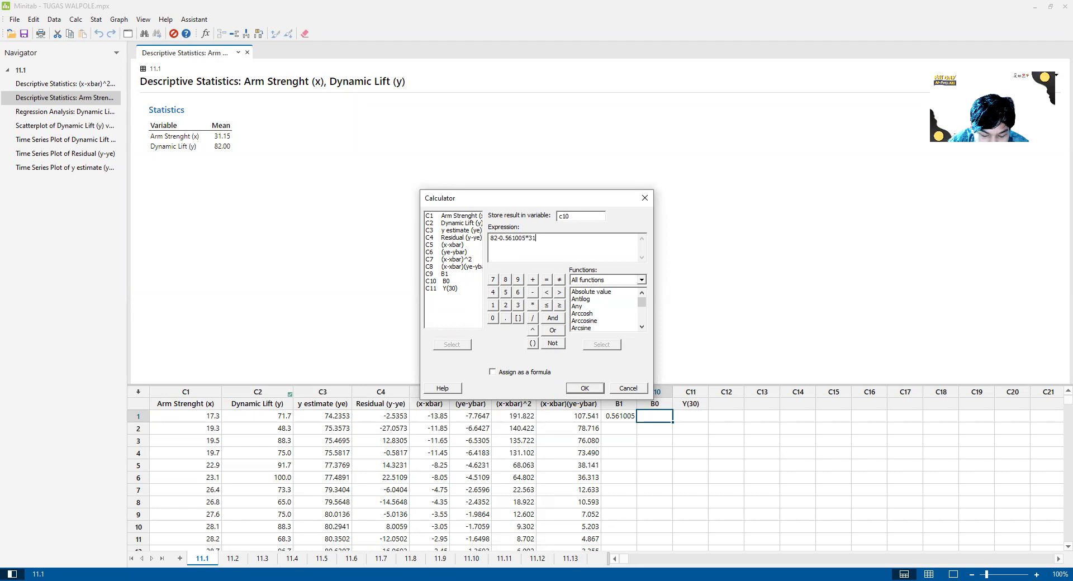
pyautogui.click(591, 390)
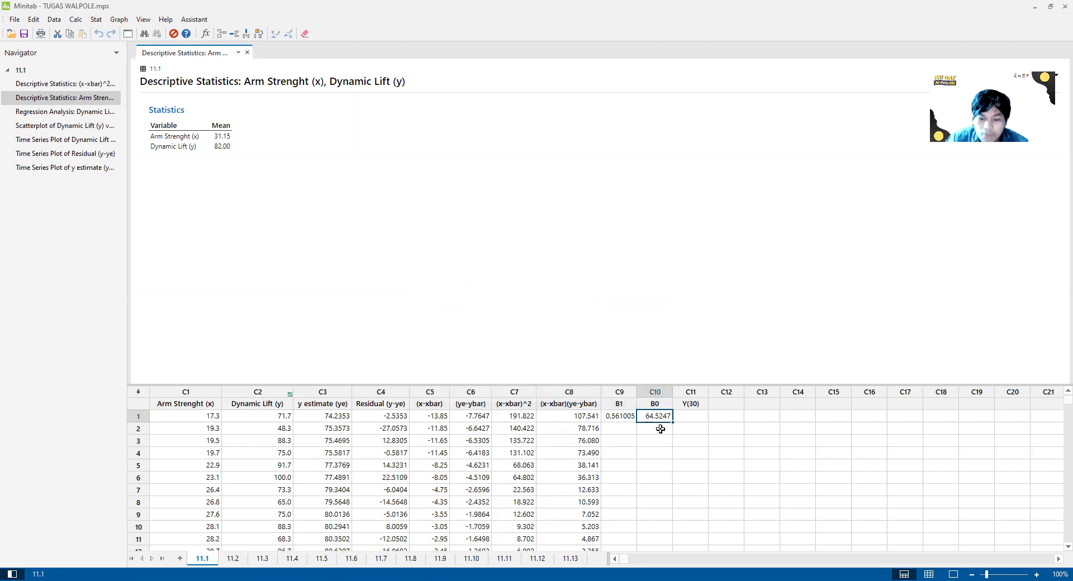
# Compare B0 and B1 with the regression analysis output and check the point estimate question of Exercise 11.1 in the PDF
pyautogui.click(72, 114)
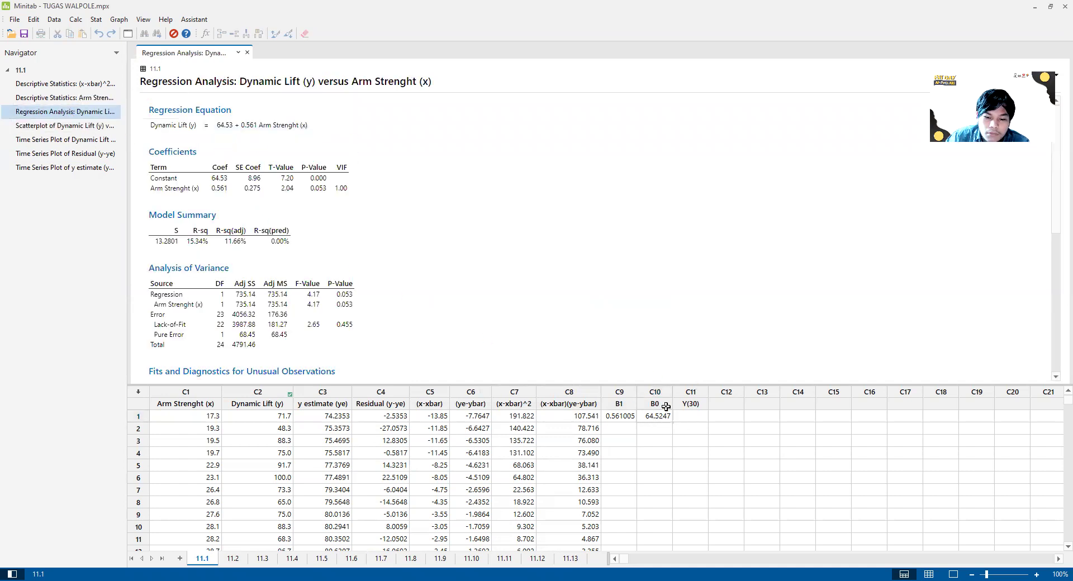
pyautogui.click(64, 98)
pyautogui.hotkey('alt', 'Tab')
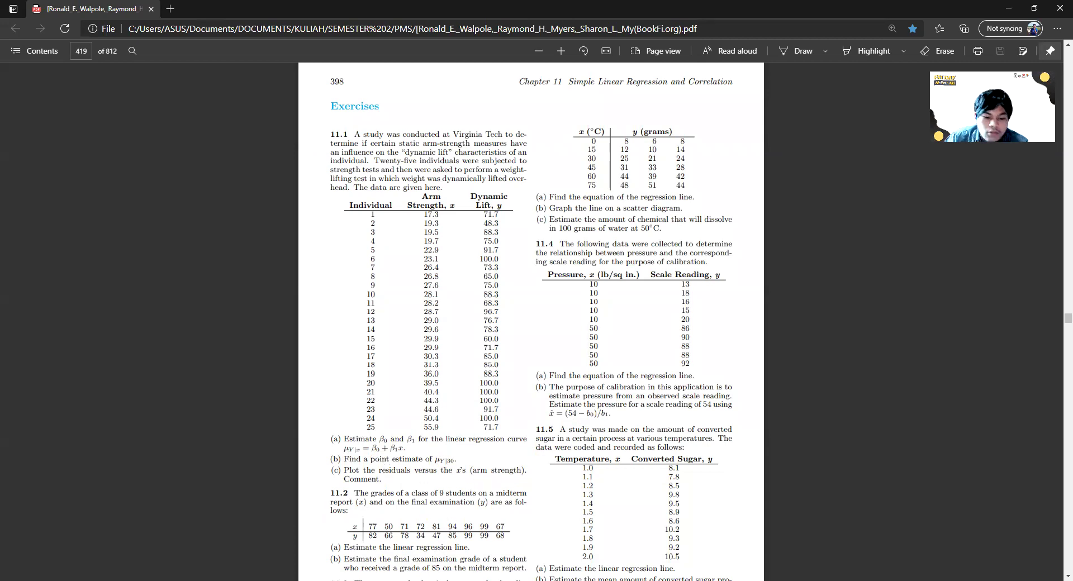
pyautogui.hotkey('alt', 'Tab')
# Calculate Y(30) into column C11 from the regression equation with the expression 64.53+0.561*30
pyautogui.click(687, 416)
pyautogui.click(40, 112)
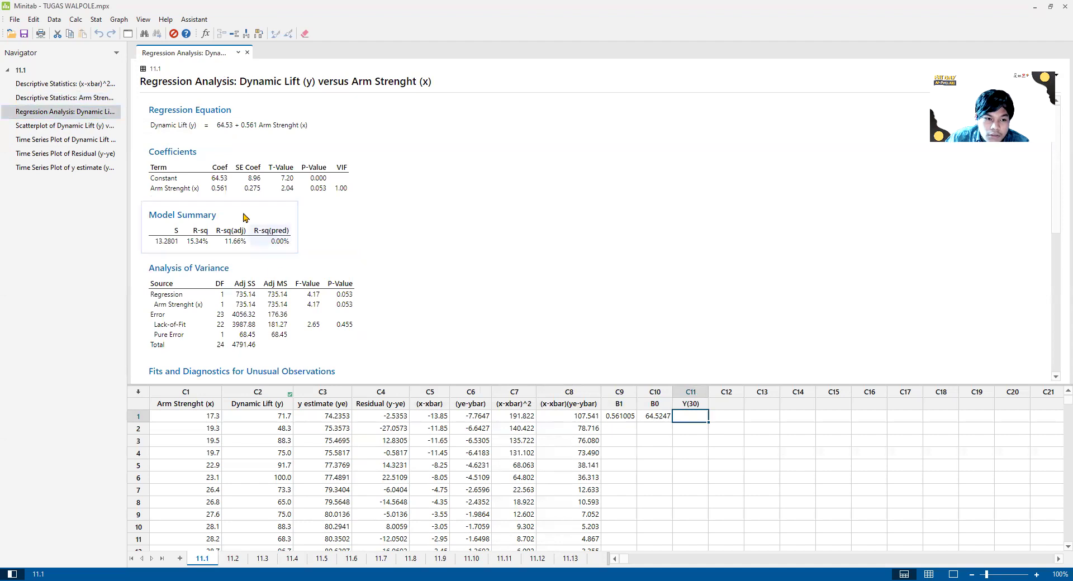
pyautogui.click(75, 19)
pyautogui.click(114, 33)
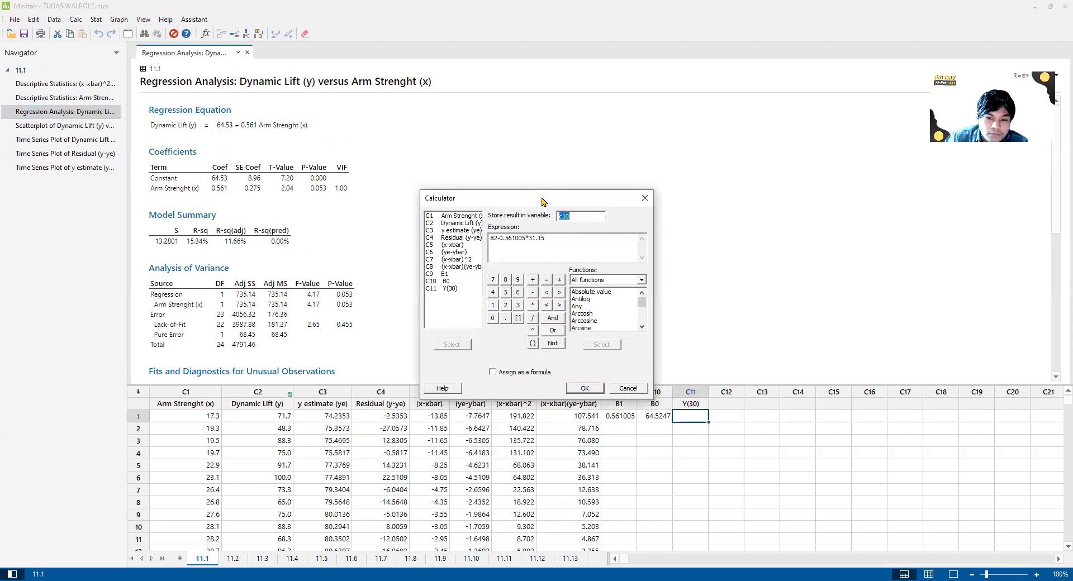
pyautogui.moveTo(665, 224); pyautogui.dragTo(689, 250)
pyautogui.write('c11')
pyautogui.press('Tab')
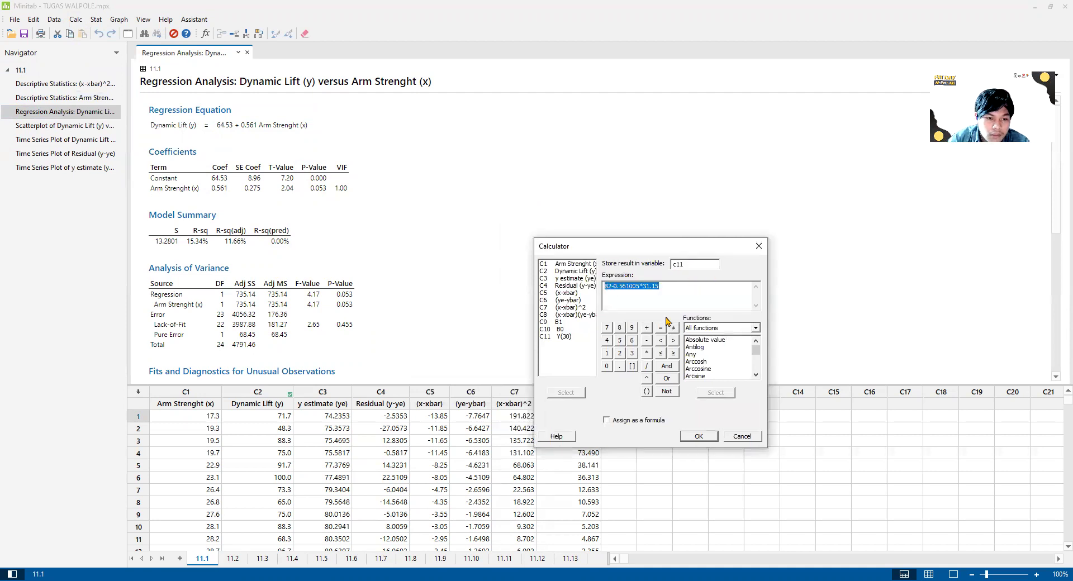
pyautogui.write('64.53+0.561*30')
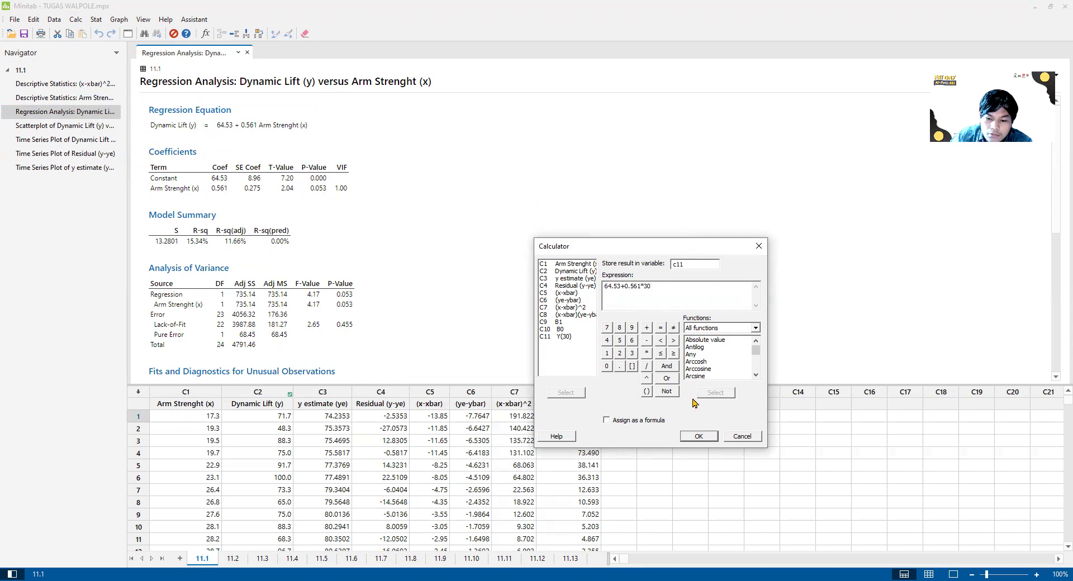
pyautogui.click(698, 438)
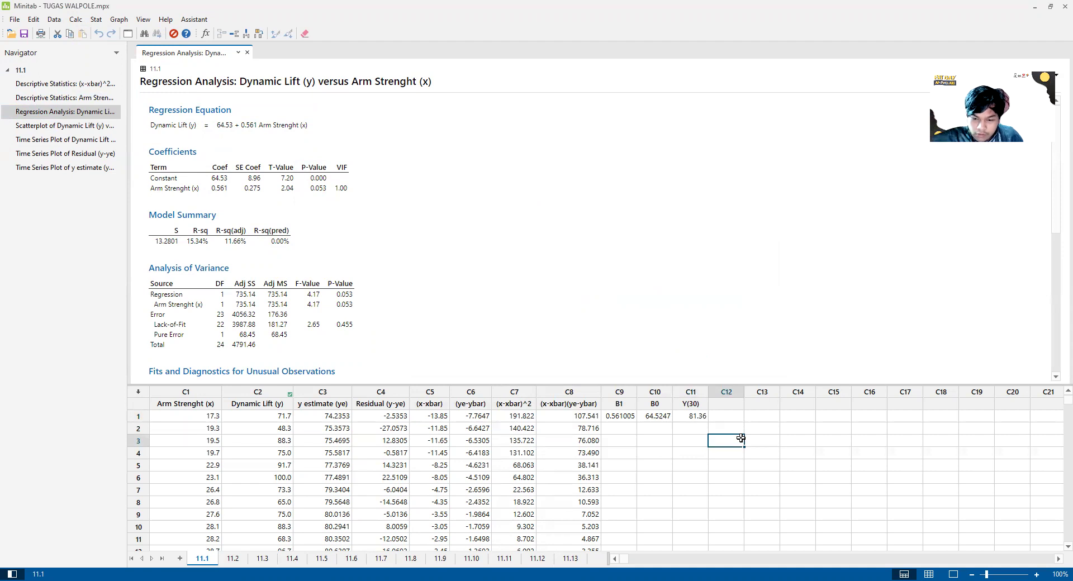
pyautogui.click(685, 419)
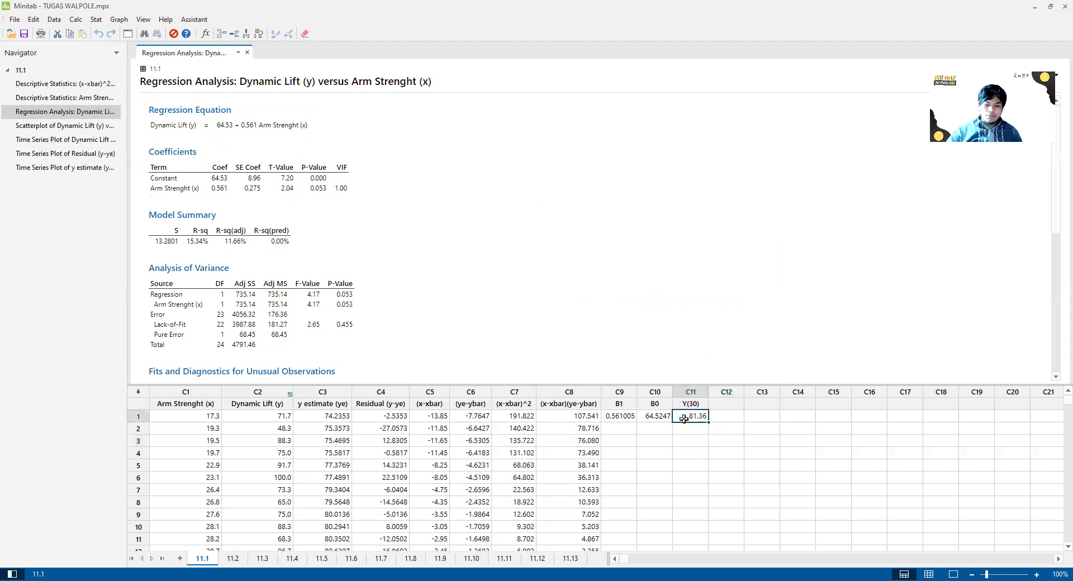
# Check the residual question of Exercise 11.1 in the Walpole PDF, return to Minitab and open the existing time series plot of Residual (y-ye)
pyautogui.click(698, 424)
pyautogui.click(695, 417)
pyautogui.click(689, 429)
pyautogui.click(694, 416)
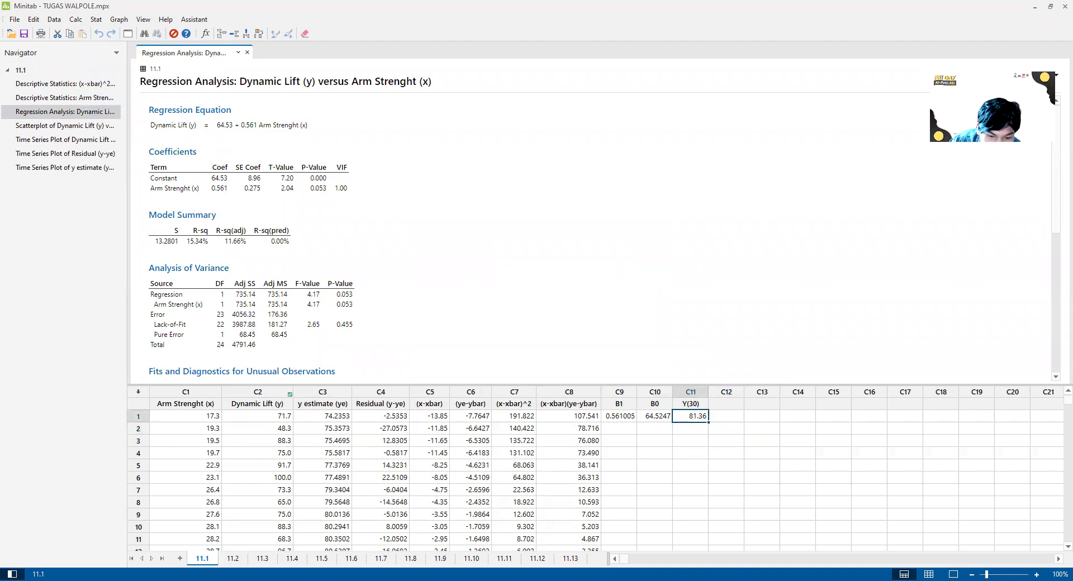
pyautogui.hotkey('alt', 'Tab')
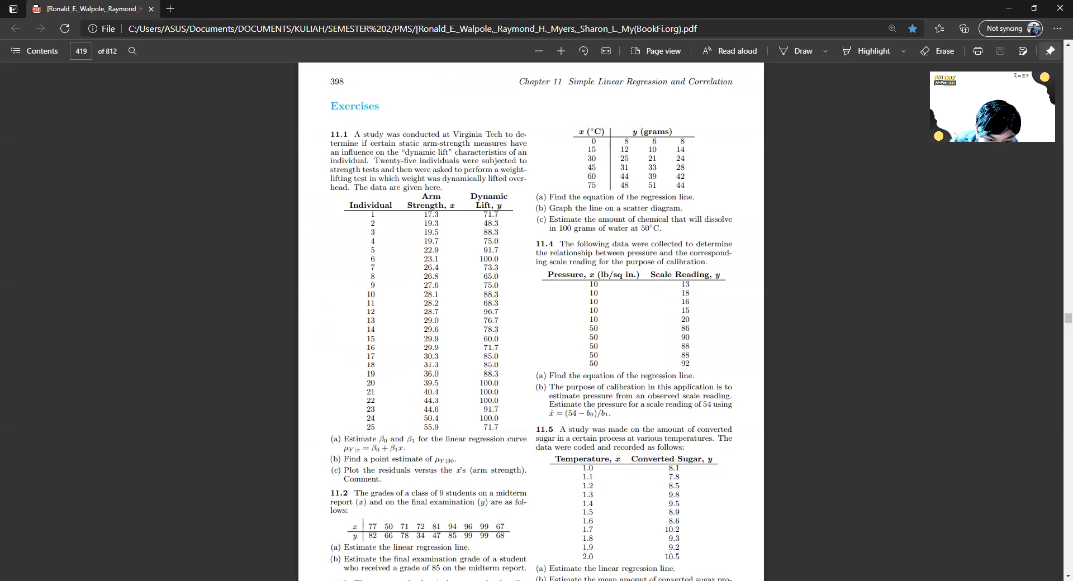
pyautogui.hotkey('alt', 'Tab')
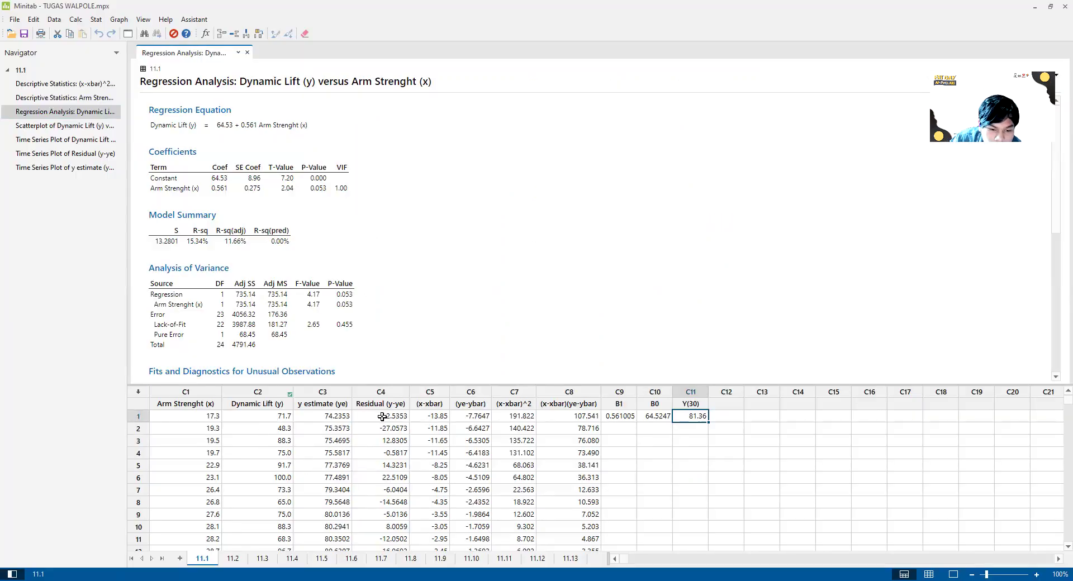
pyautogui.click(382, 416)
pyautogui.click(382, 451)
pyautogui.click(64, 153)
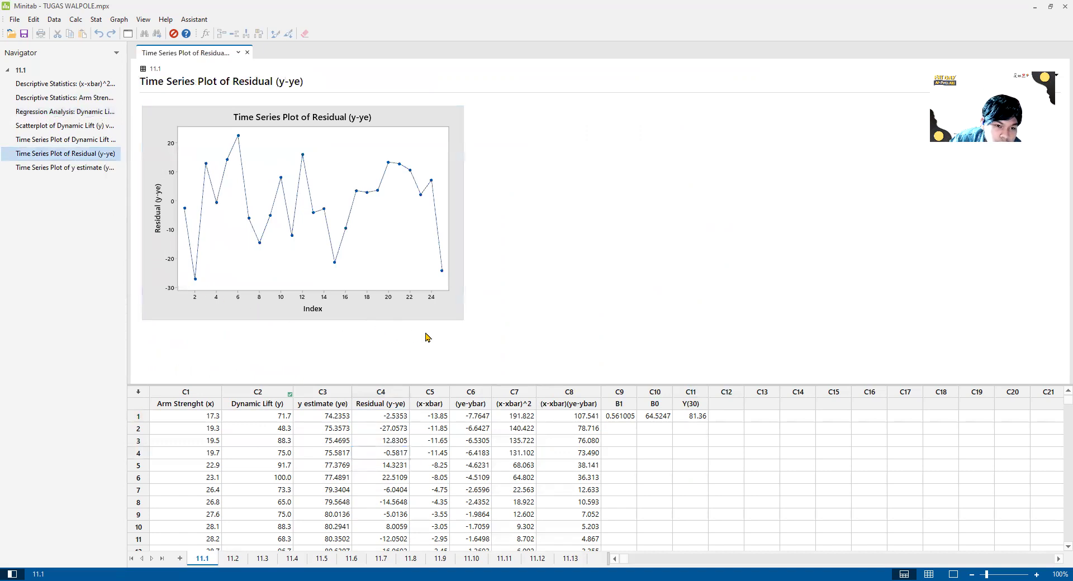
# Create a multiple time series plot with Residual (y-ye) and Arm Strenght (x) as the series
pyautogui.click(112, 21)
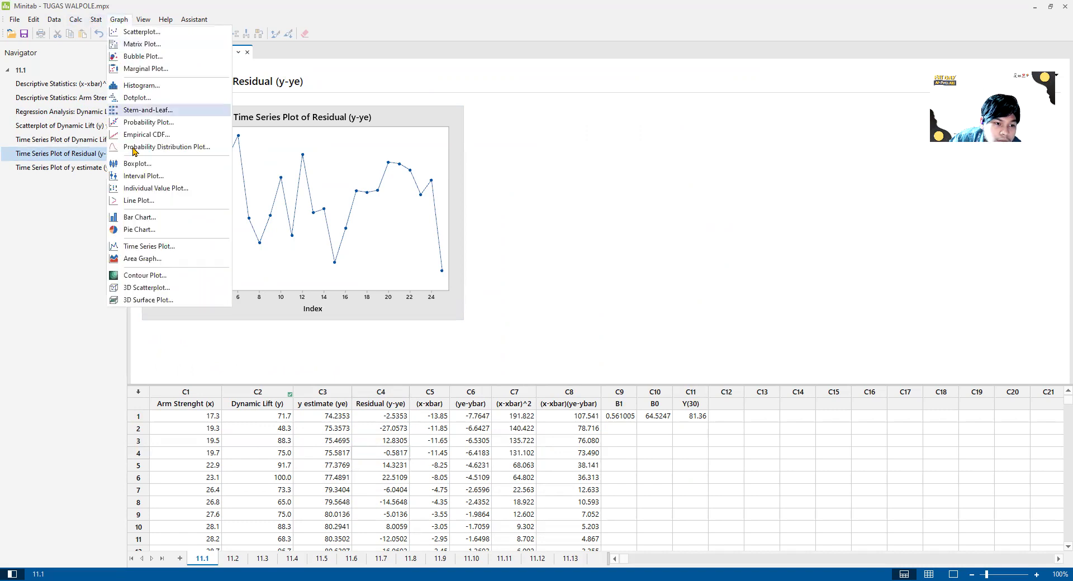
pyautogui.click(163, 246)
pyautogui.click(469, 331)
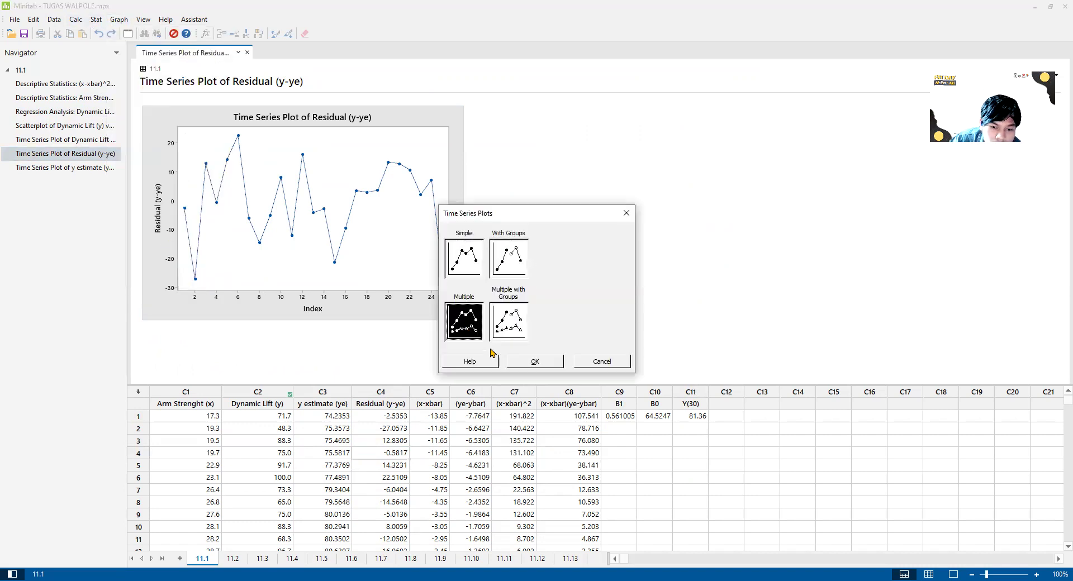
pyautogui.click(532, 362)
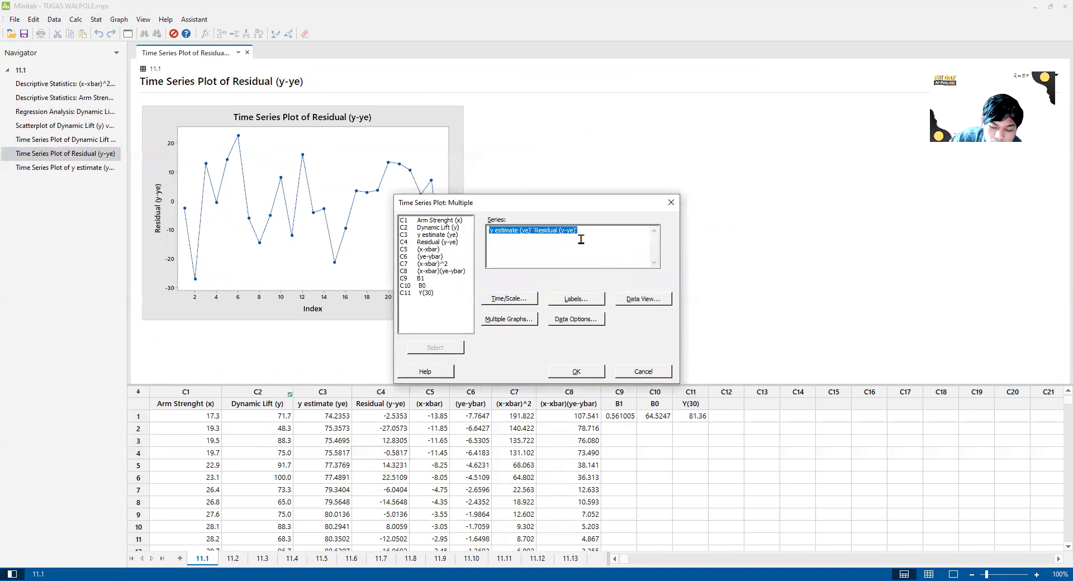
pyautogui.press('Delete')
pyautogui.click(452, 242)
pyautogui.click(435, 348)
pyautogui.click(438, 220)
pyautogui.click(439, 347)
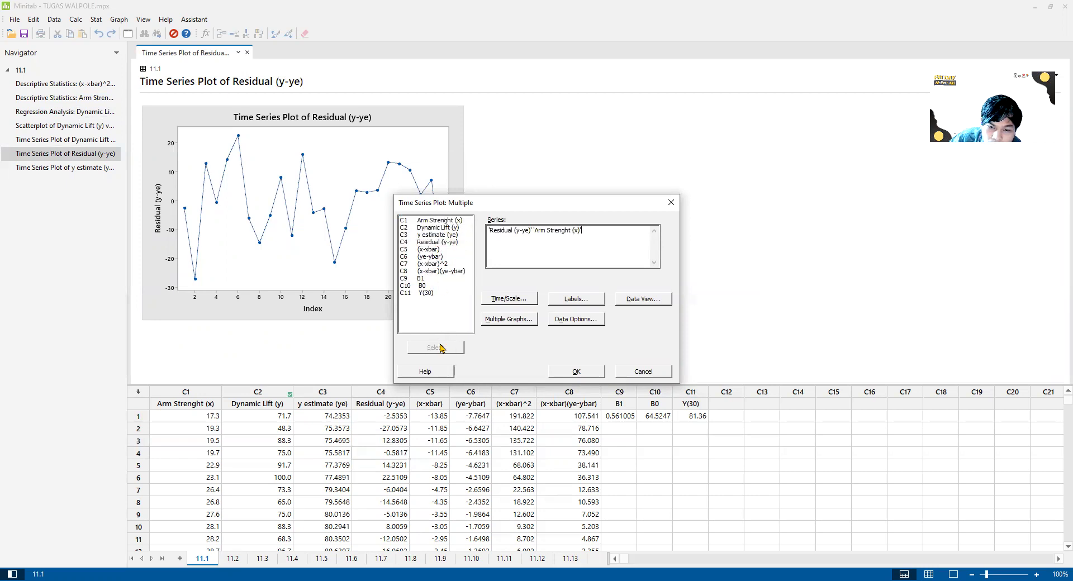
pyautogui.click(563, 374)
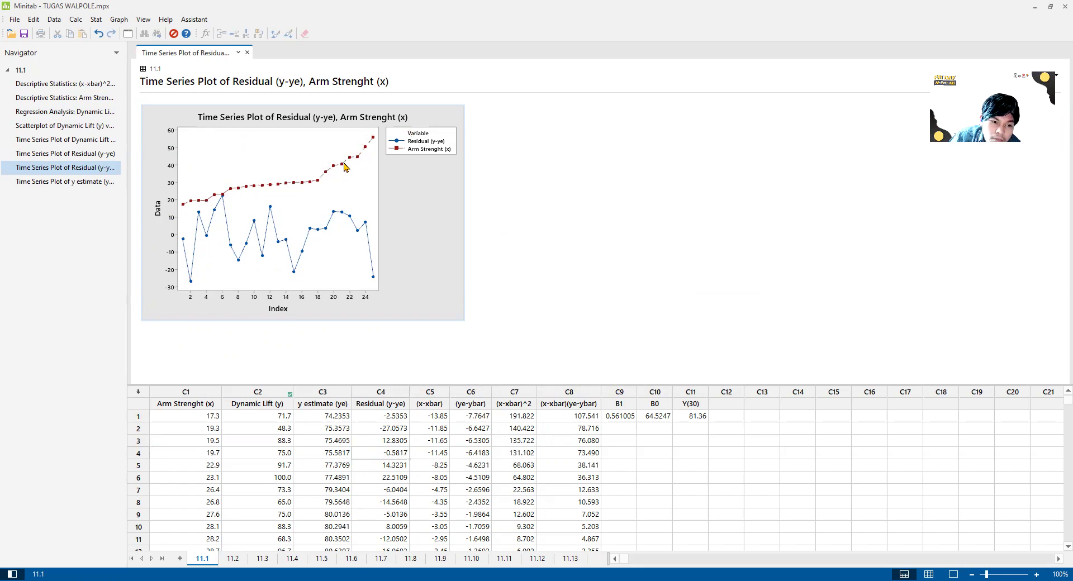
pyautogui.moveTo(221, 204)
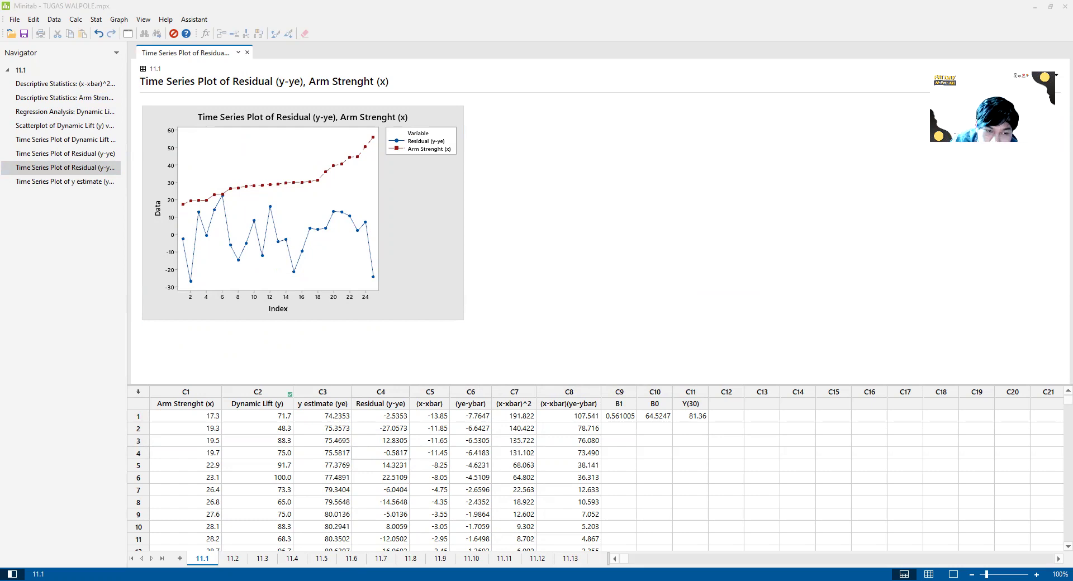
pyautogui.click(597, 35)
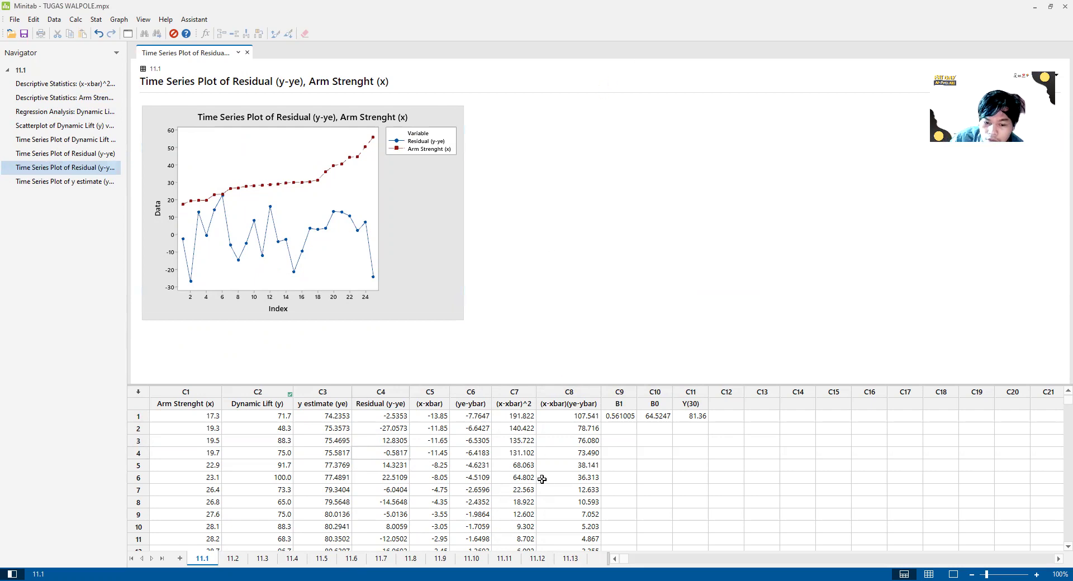
# Open worksheet 11.2, read the Exercise 11.2 questions in the Walpole PDF, and return to Minitab
pyautogui.click(228, 564)
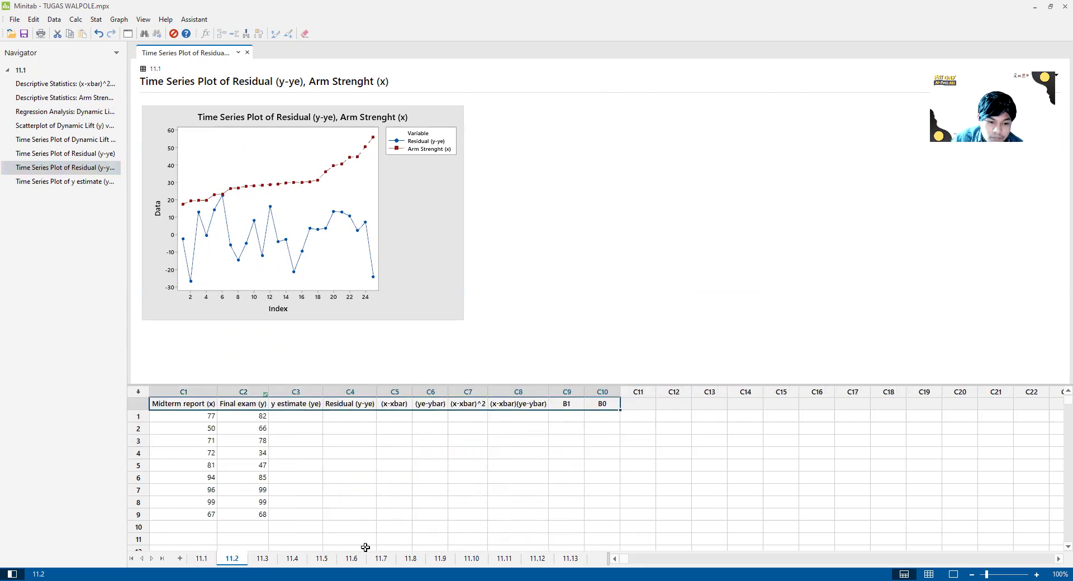
pyautogui.click(304, 418)
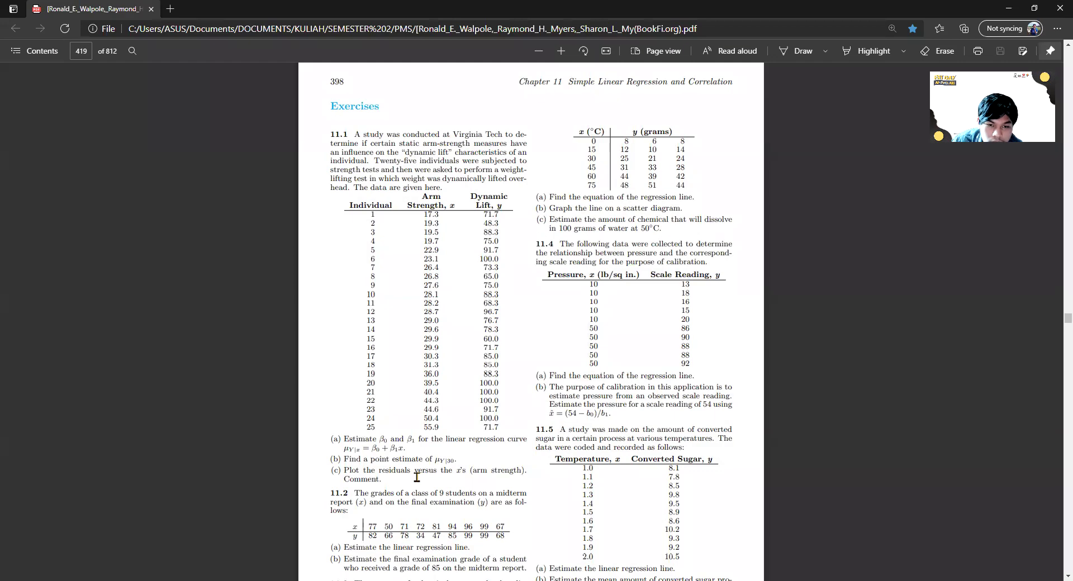
pyautogui.scroll(-3, 344, 369)
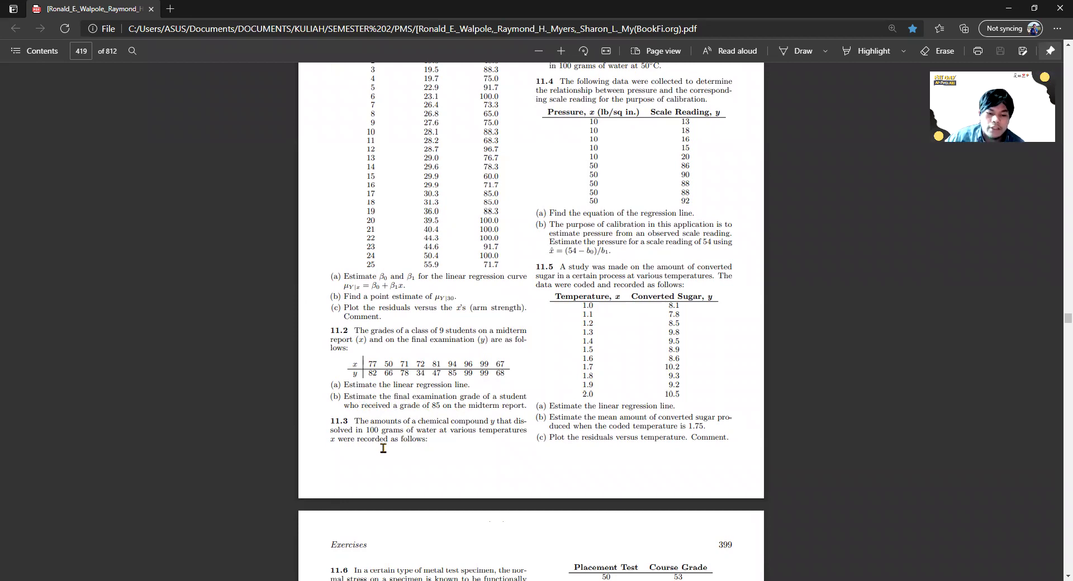
pyautogui.hotkey('alt', 'Tab')
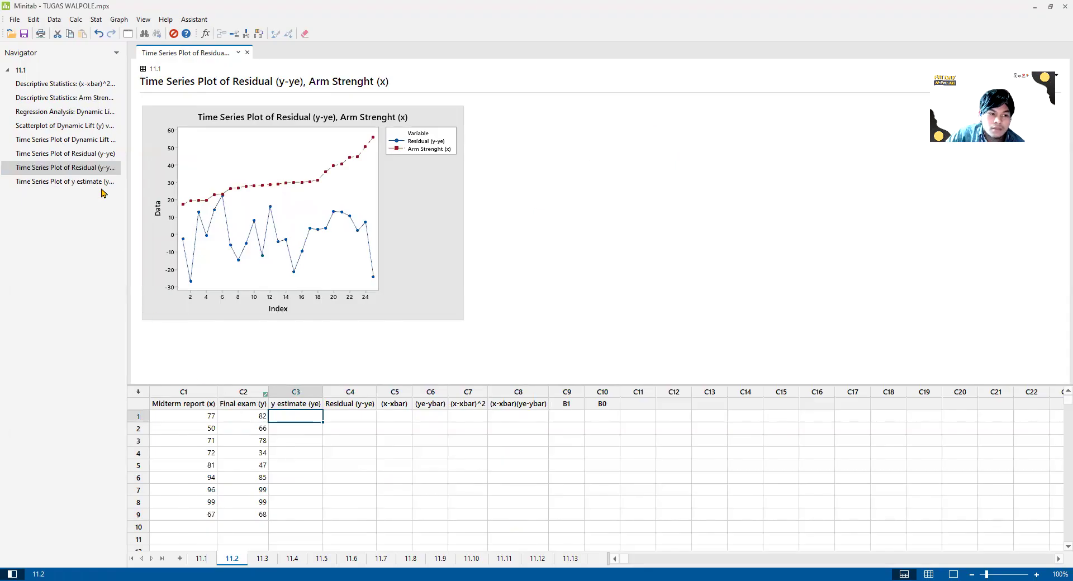
pyautogui.click(85, 239)
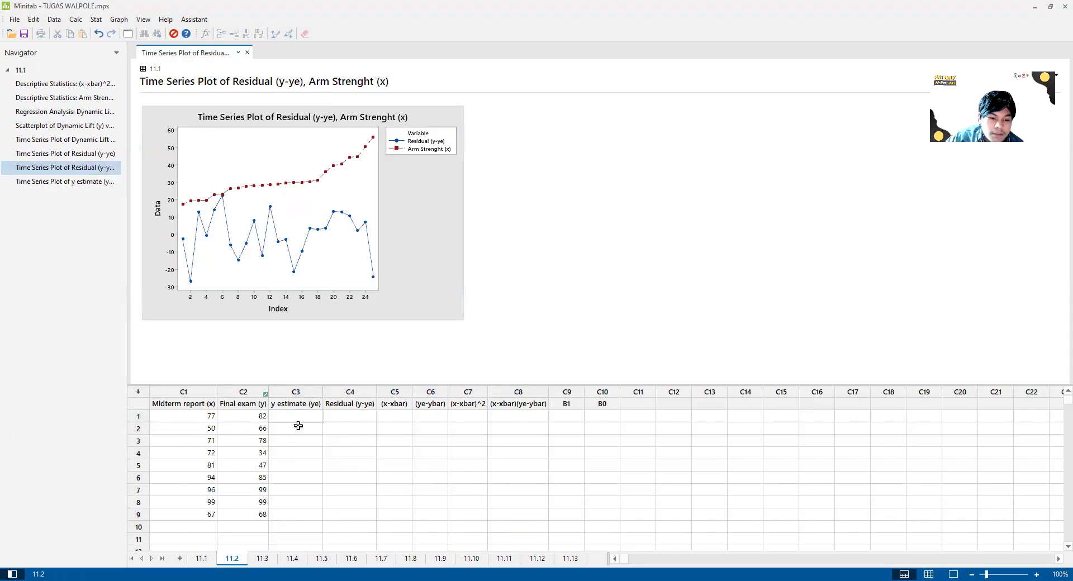
pyautogui.click(277, 418)
pyautogui.click(117, 19)
pyautogui.click(143, 20)
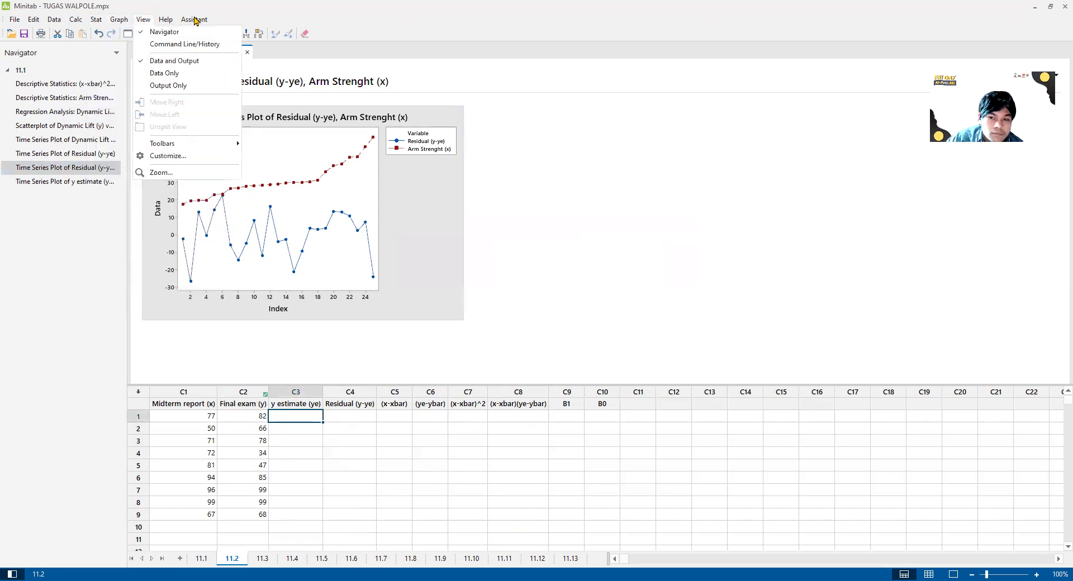
pyautogui.click(116, 21)
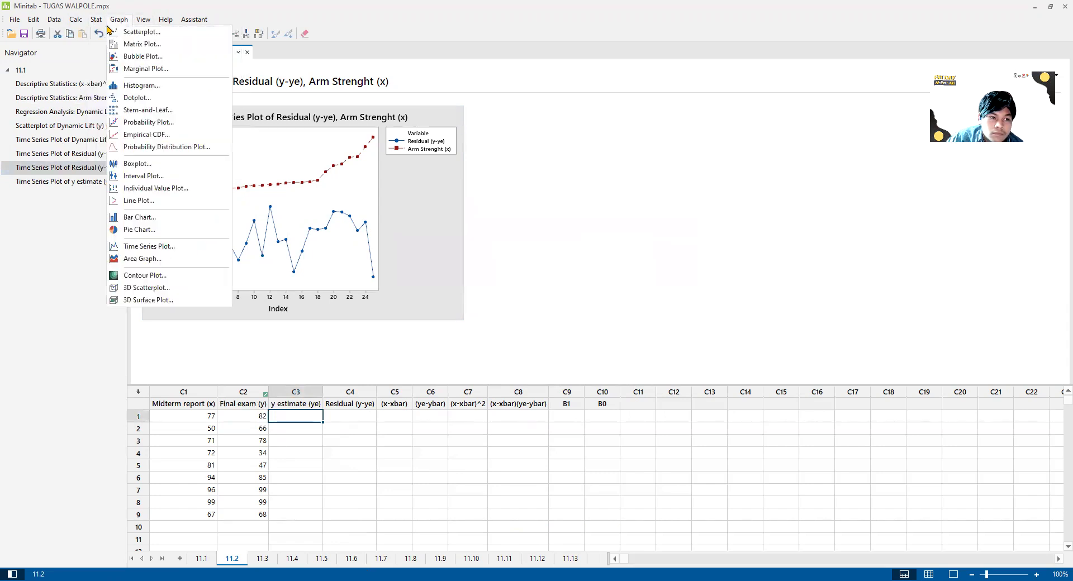
pyautogui.click(96, 20)
pyautogui.moveTo(134, 32)
pyautogui.click(234, 32)
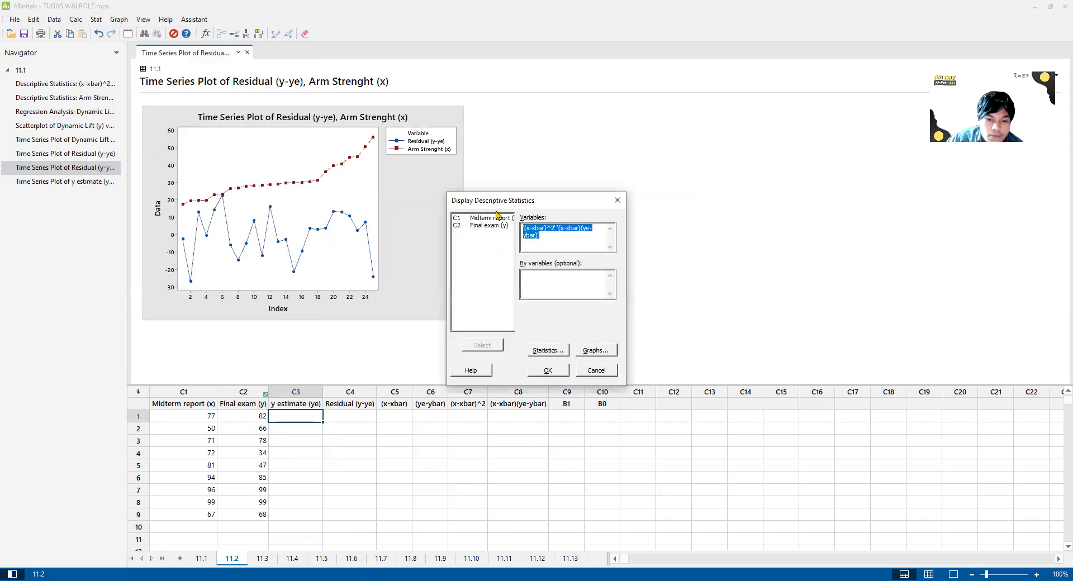
pyautogui.press('Delete')
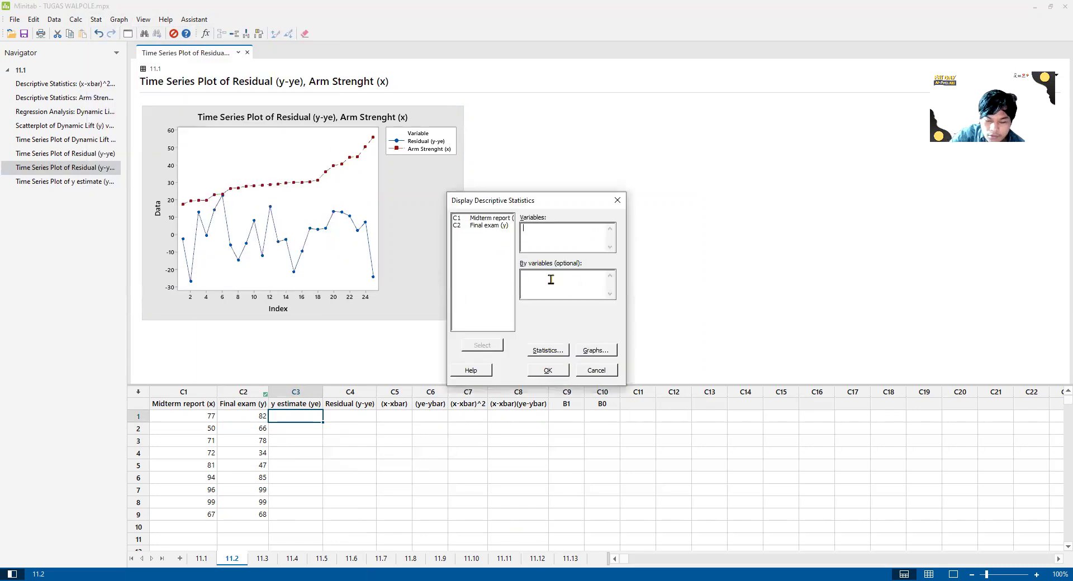
pyautogui.click(479, 218)
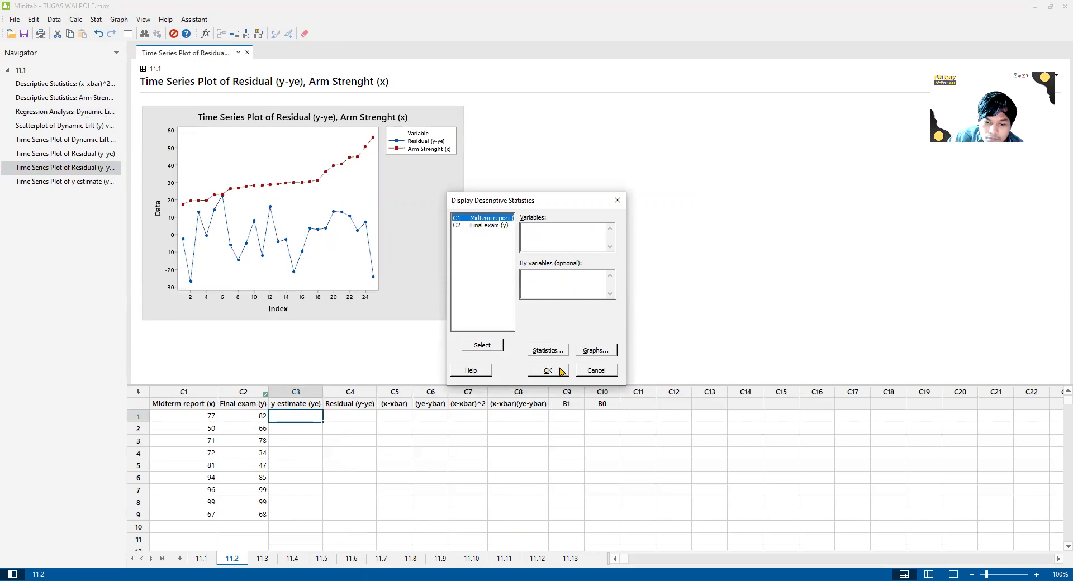
pyautogui.click(584, 372)
pyautogui.click(119, 20)
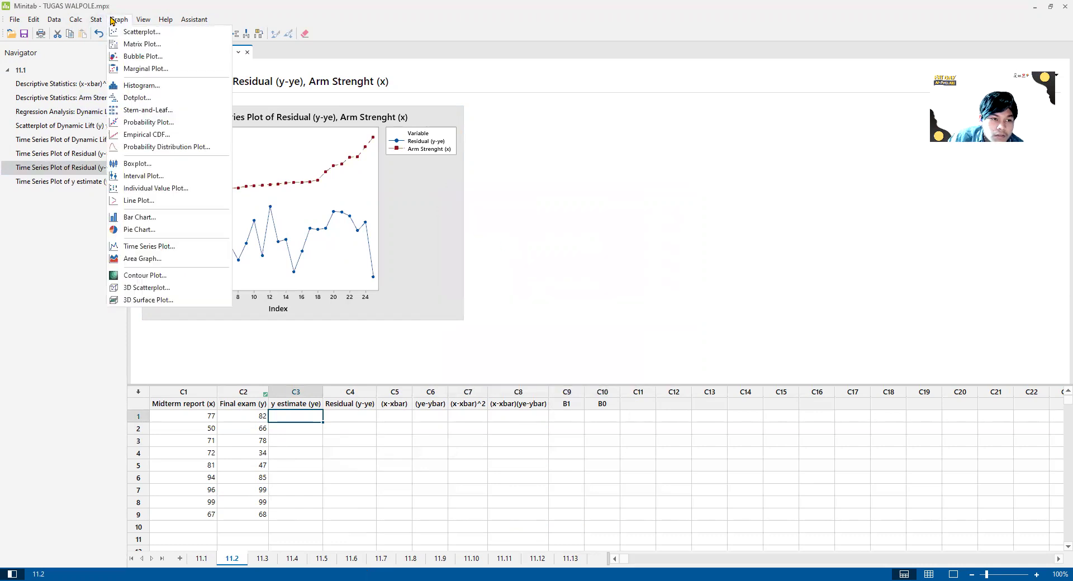
pyautogui.press('Escape')
# Fit a regression model with Final exam (y) as the response and Midterm report (x) as the continuous predictor
pyautogui.click(96, 20)
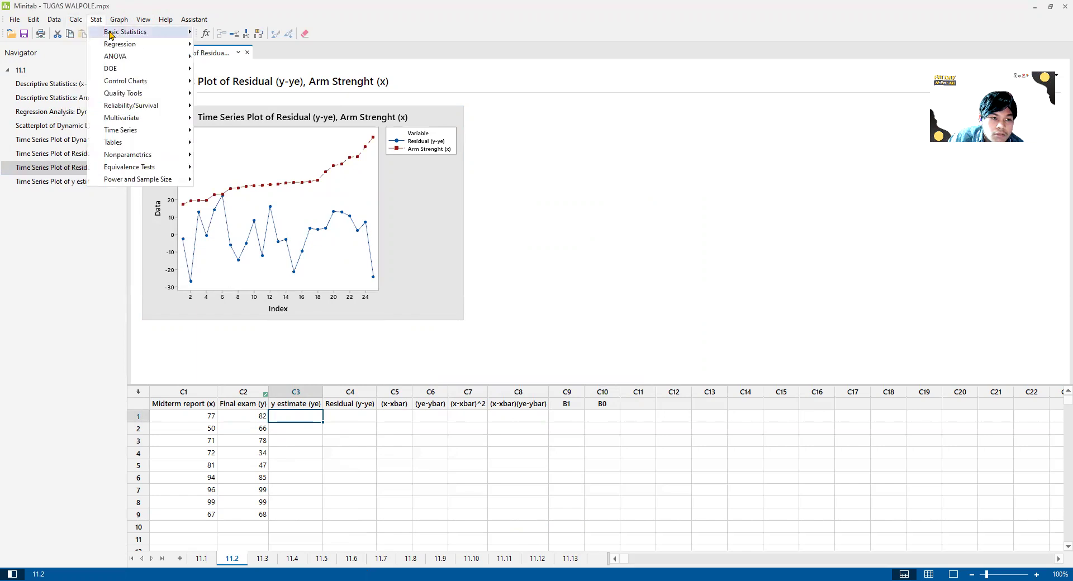
pyautogui.moveTo(135, 44)
pyautogui.moveTo(255, 55)
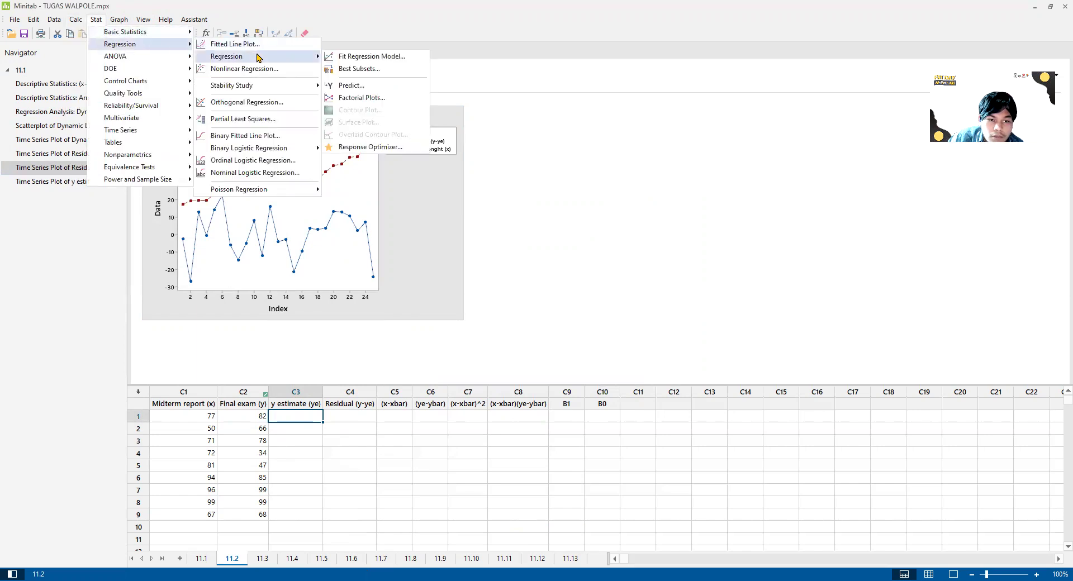
pyautogui.click(363, 56)
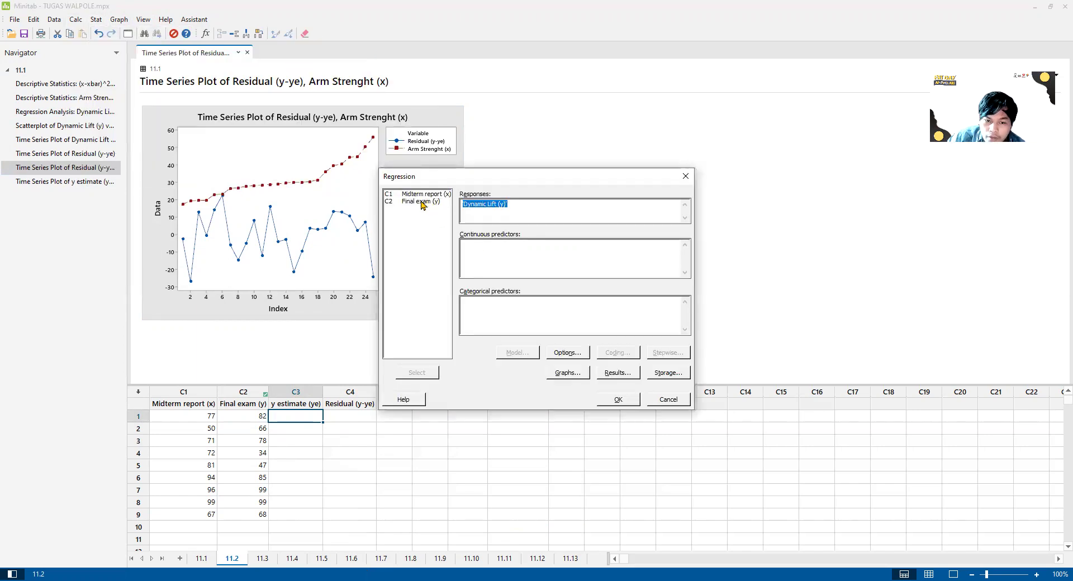
pyautogui.doubleClick(420, 202)
pyautogui.click(417, 372)
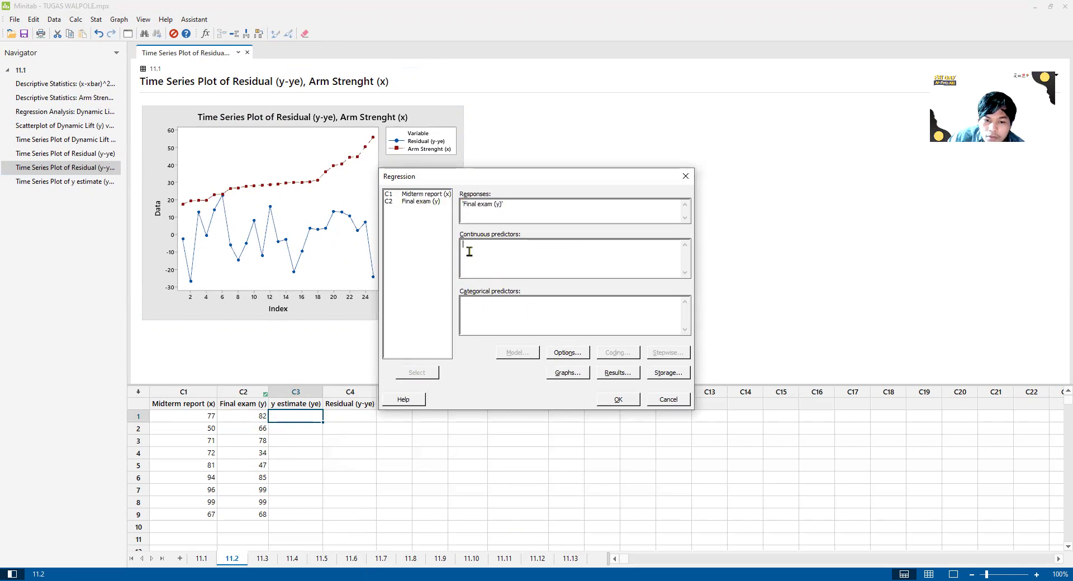
pyautogui.click(419, 194)
pyautogui.click(416, 372)
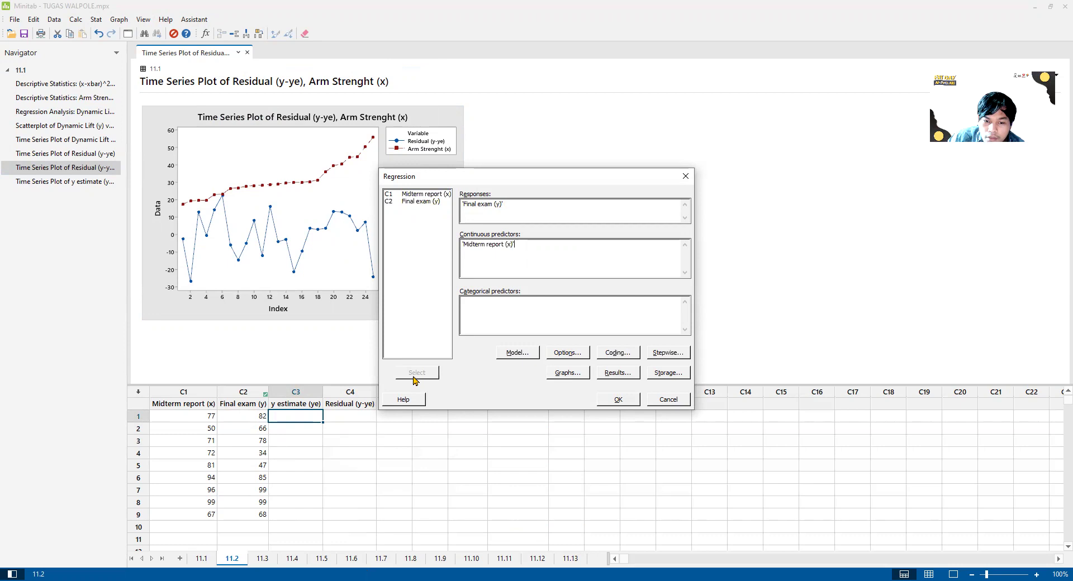
pyautogui.click(610, 401)
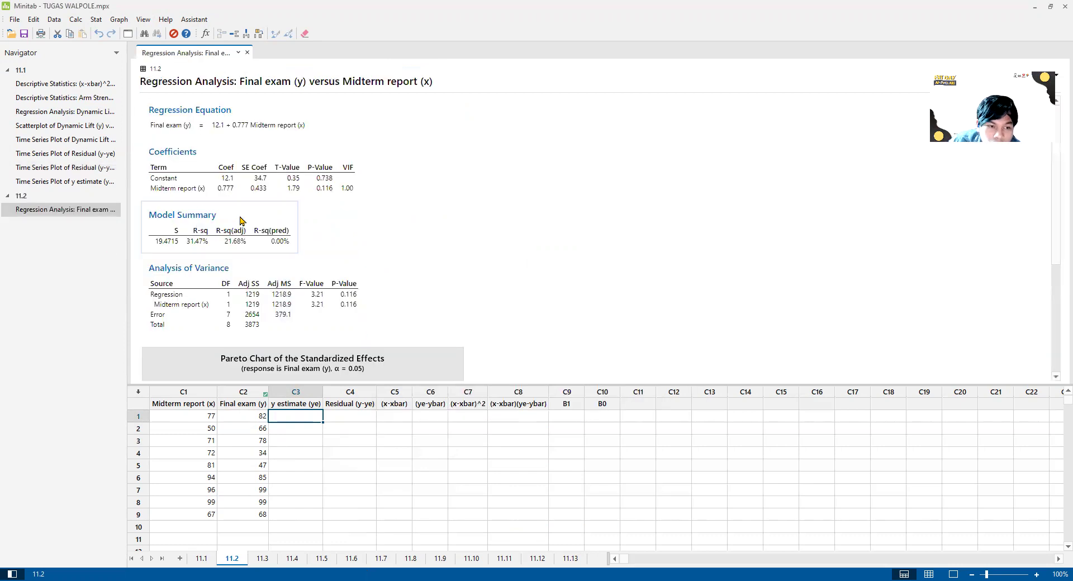
# Set up descriptive statistics for the variables Midterm report (x) and Final exam (y)
pyautogui.hotkey('alt', 'Tab')
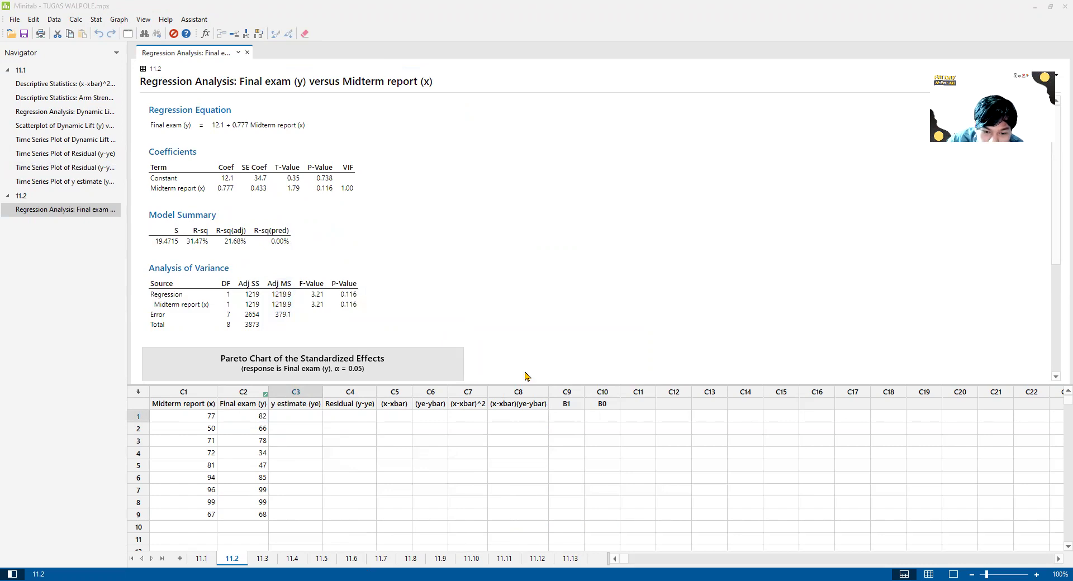
pyautogui.click(65, 435)
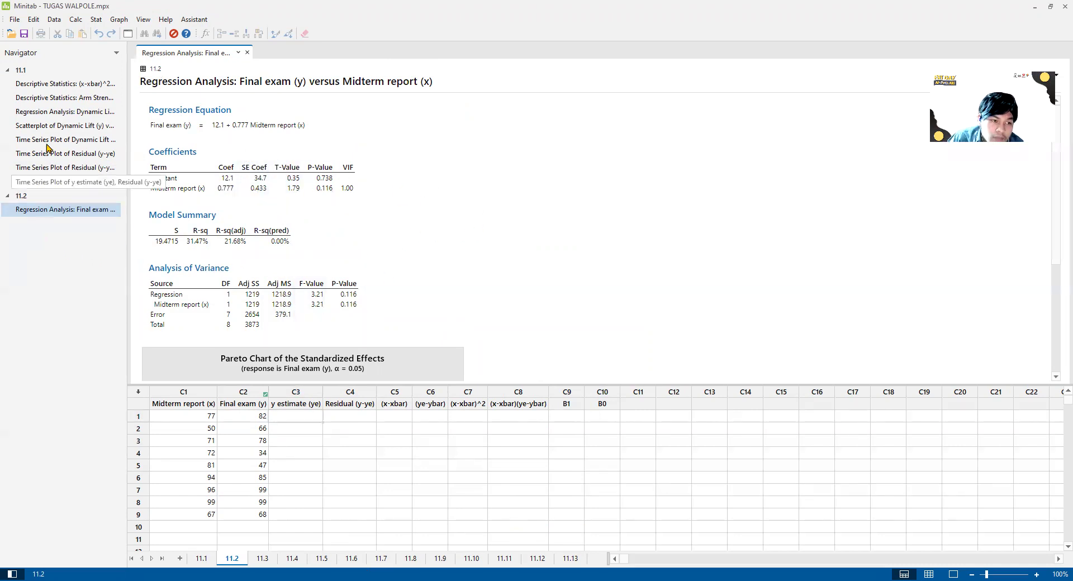
pyautogui.click(96, 19)
pyautogui.click(557, 274)
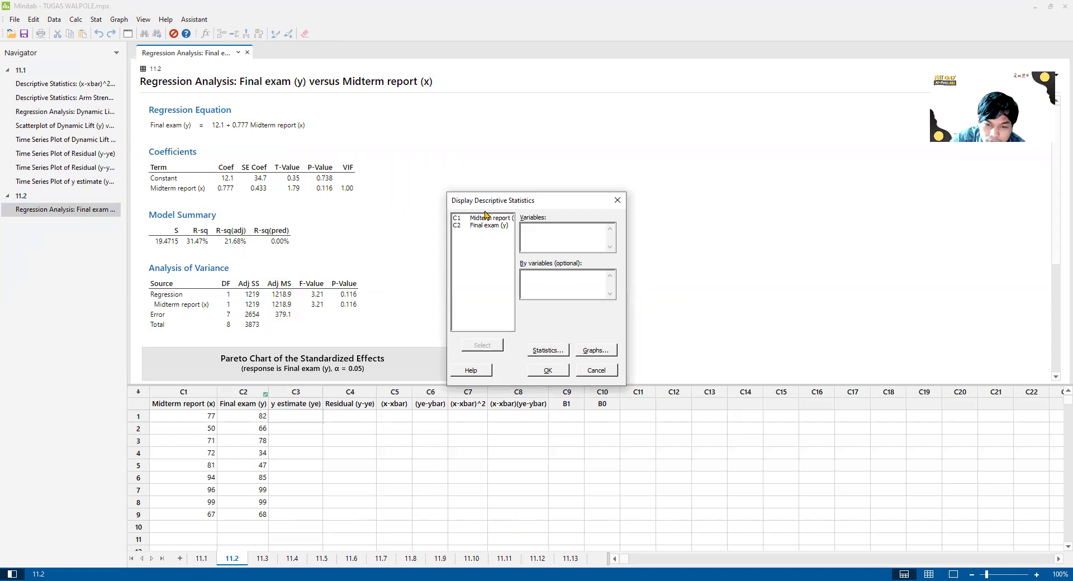
pyautogui.click(484, 218)
pyautogui.click(494, 342)
pyautogui.click(484, 225)
pyautogui.click(479, 344)
# Exclude Sum so that only the Mean is reported, and generate the descriptive statistics for both variables
pyautogui.click(545, 349)
pyautogui.click(570, 361)
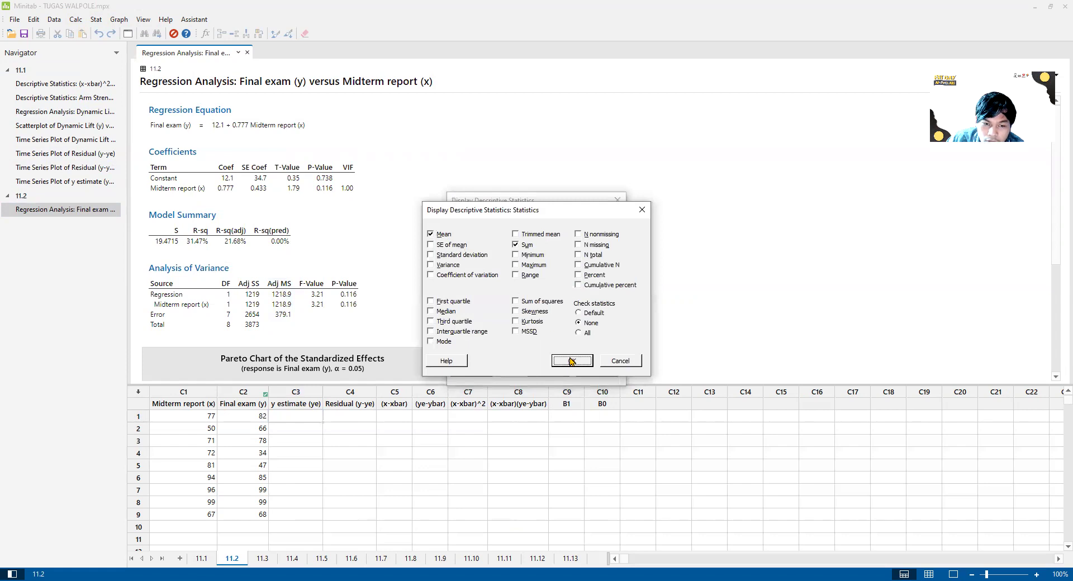
pyautogui.click(538, 350)
pyautogui.click(516, 244)
pyautogui.click(571, 360)
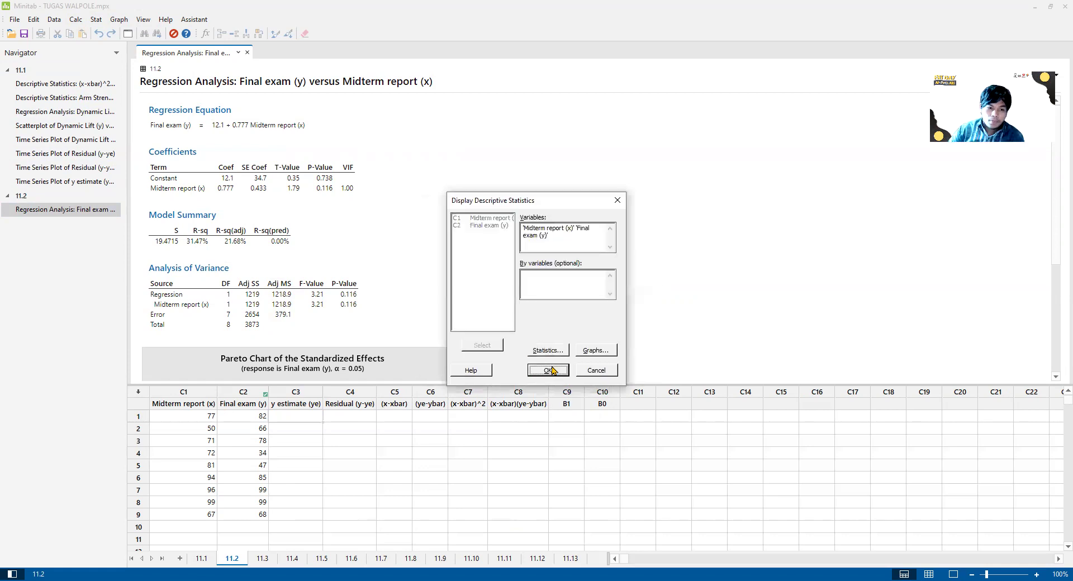
pyautogui.click(548, 370)
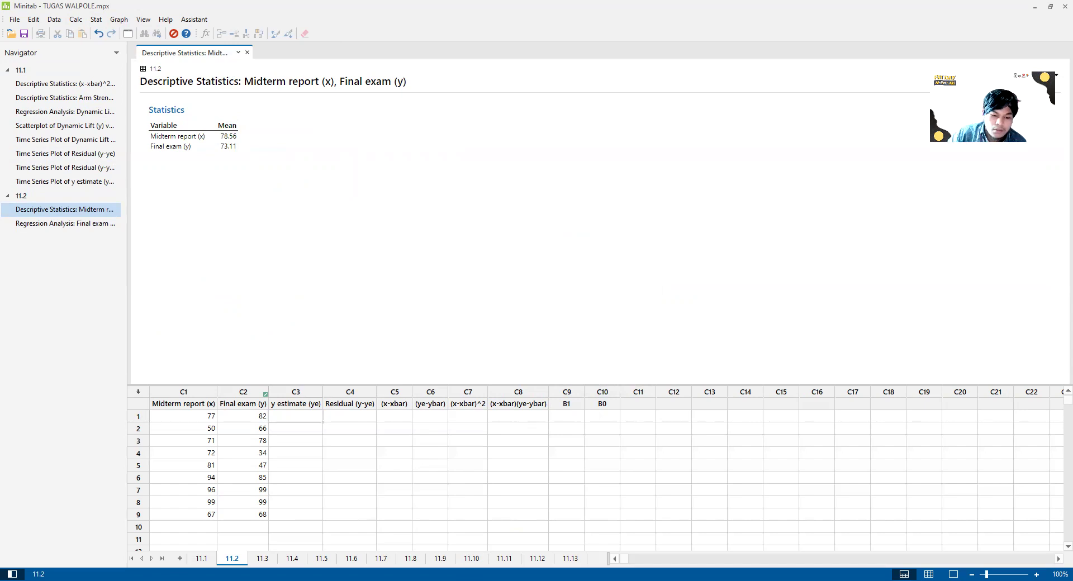
pyautogui.hotkey('alt', 'Tab')
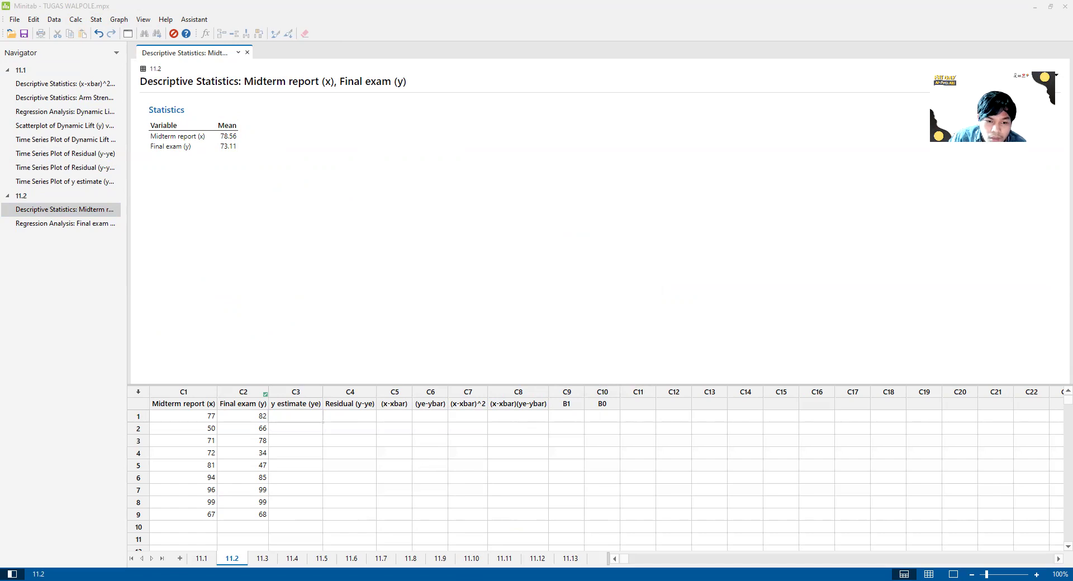
# Create a scatterplot with regression line using Final exam (y) as the Y variable and Midterm report (x) as the X variable
pyautogui.hotkey('alt', 'Tab')
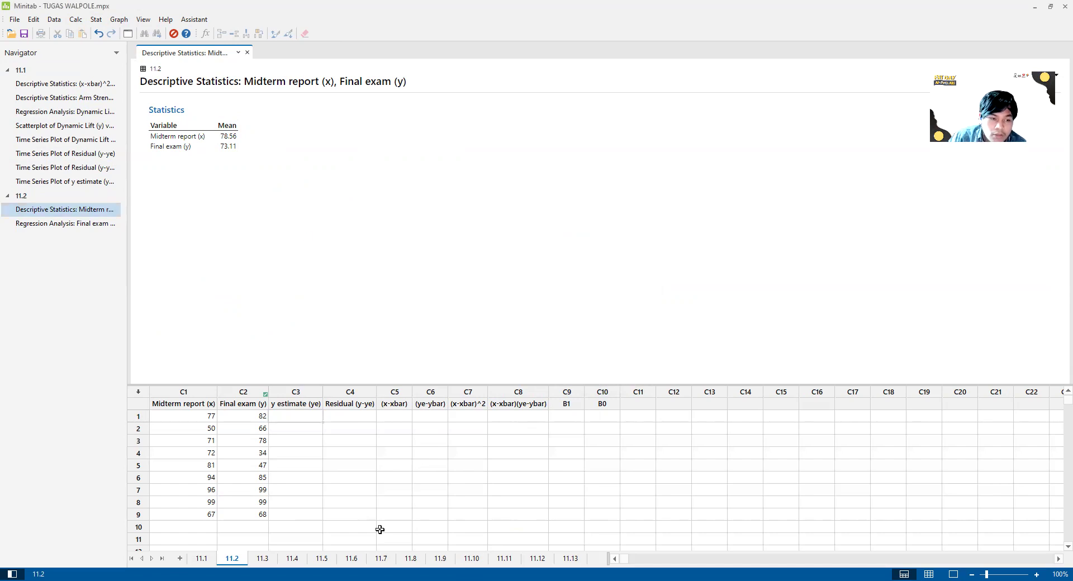
pyautogui.click(96, 22)
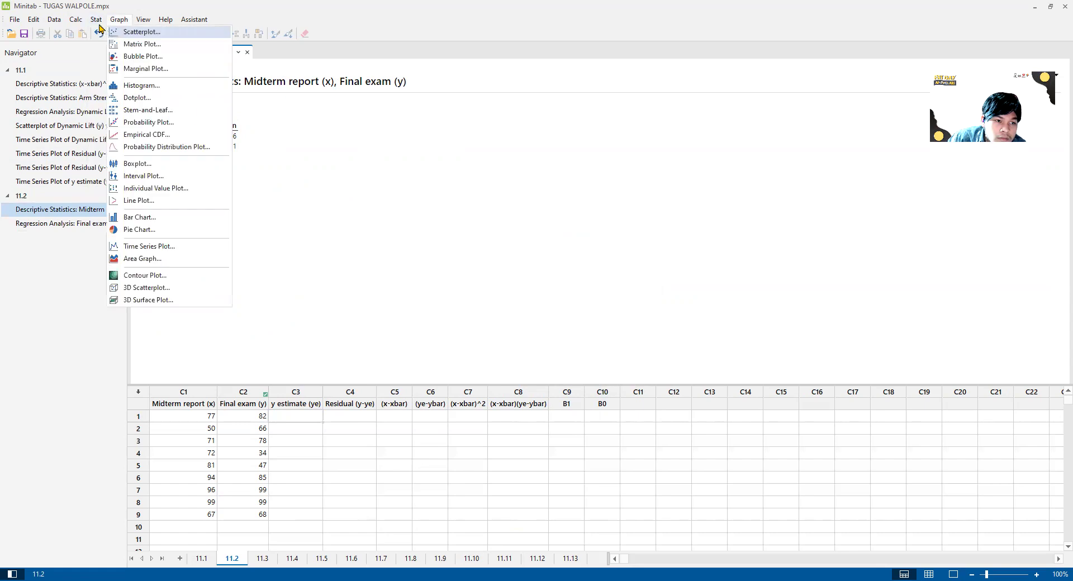
pyautogui.click(133, 33)
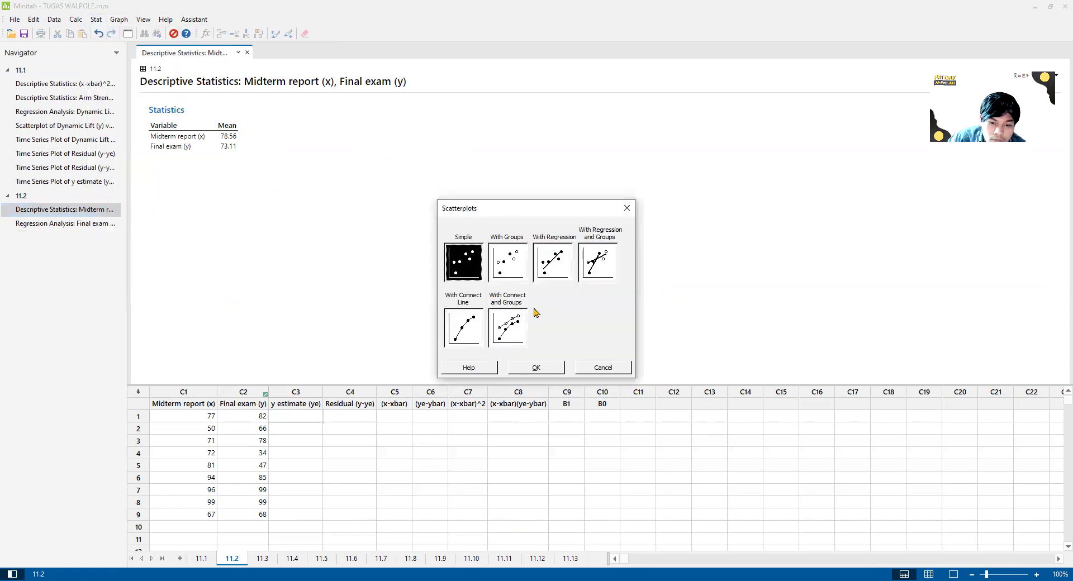
pyautogui.click(559, 265)
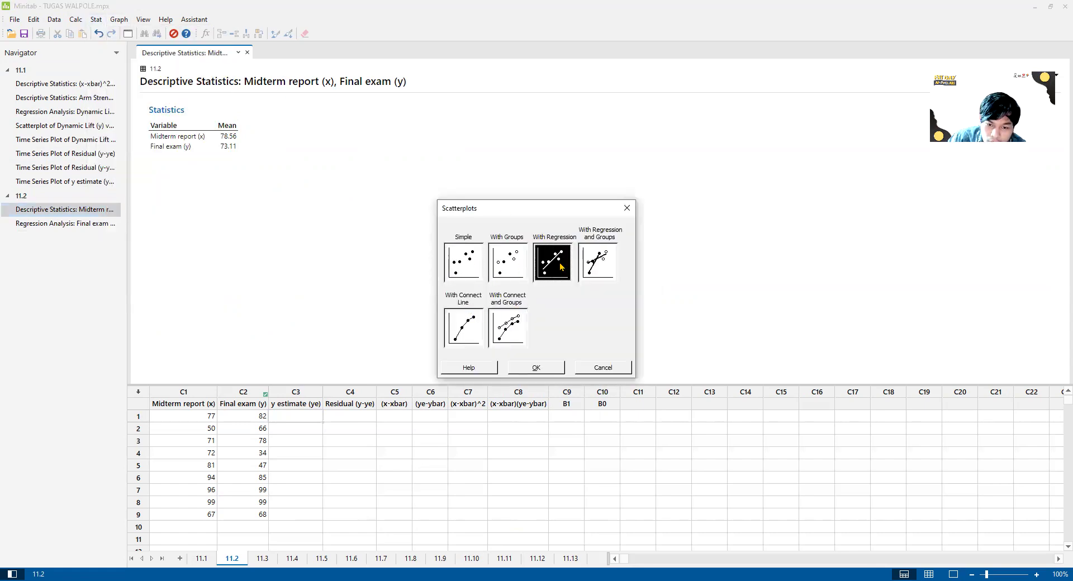
pyautogui.click(533, 371)
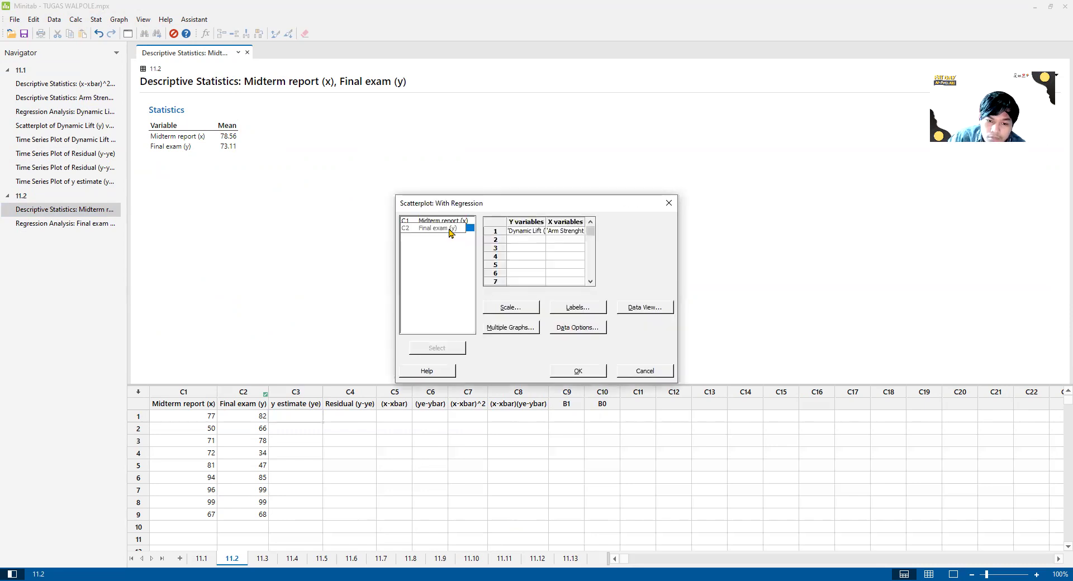
pyautogui.click(447, 229)
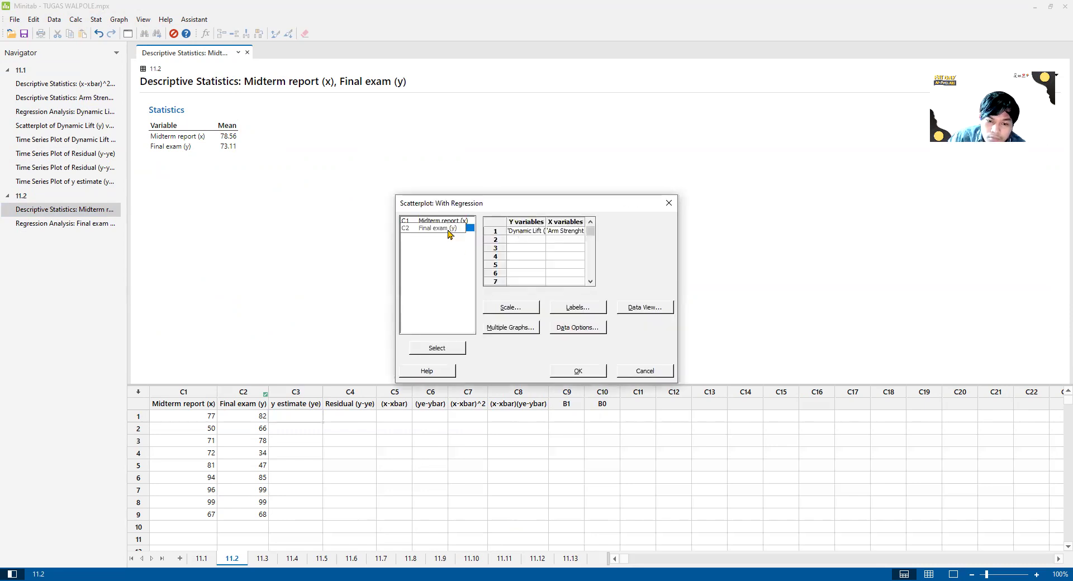
pyautogui.click(437, 348)
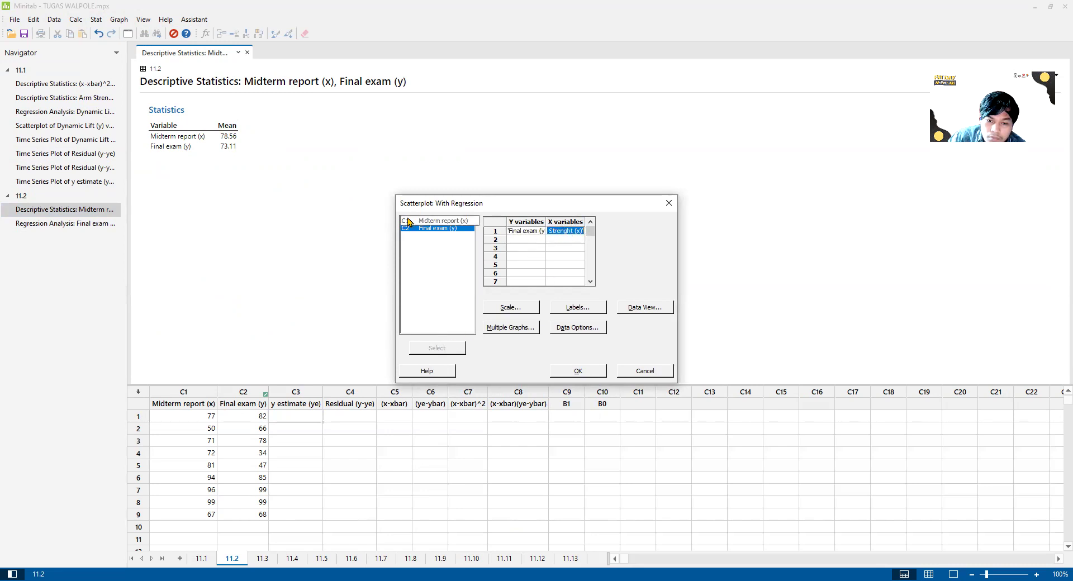
pyautogui.click(436, 348)
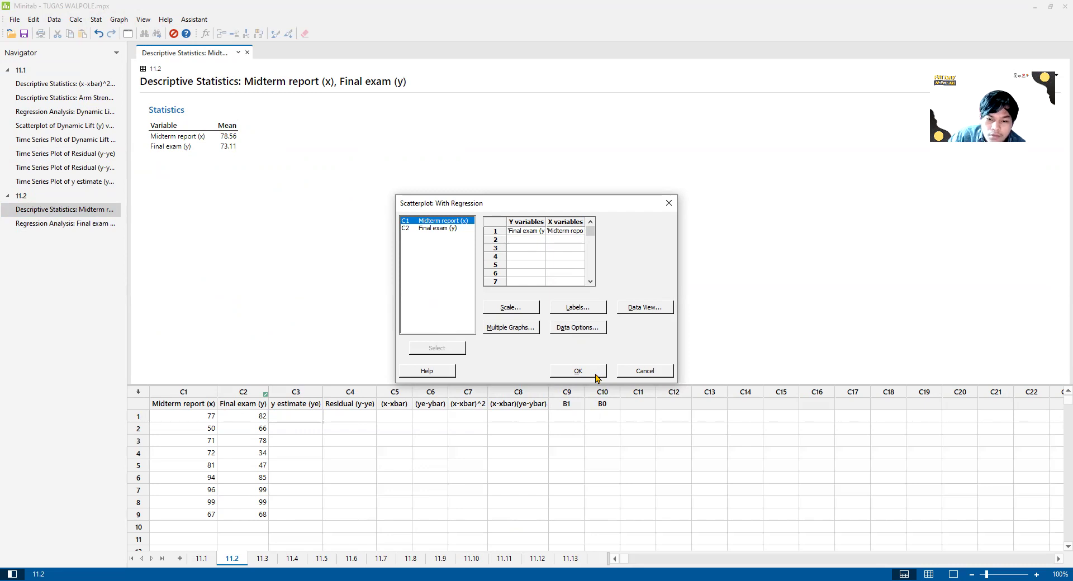
pyautogui.click(582, 370)
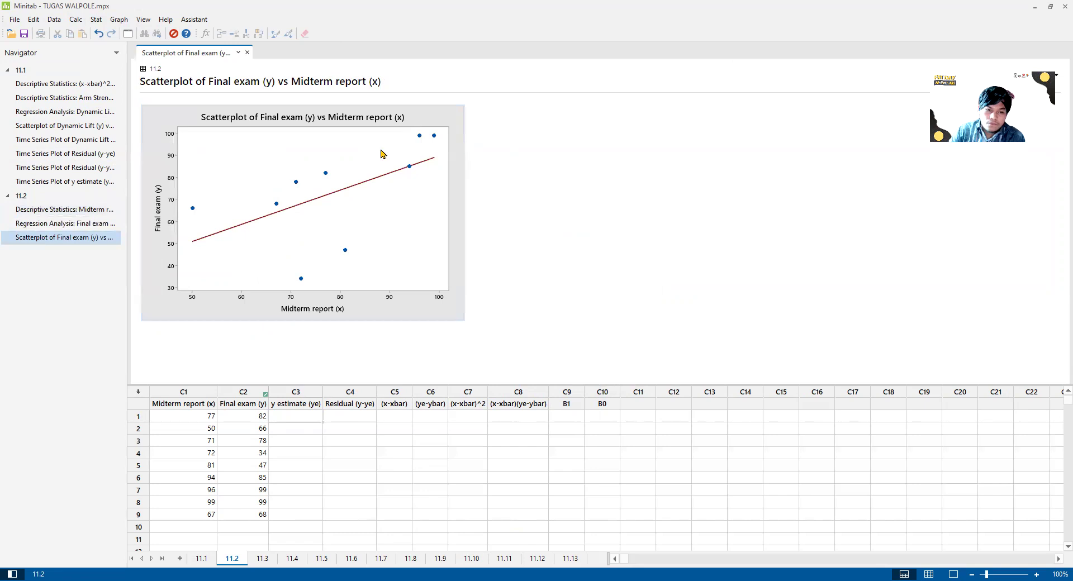
pyautogui.click(90, 124)
pyautogui.click(51, 237)
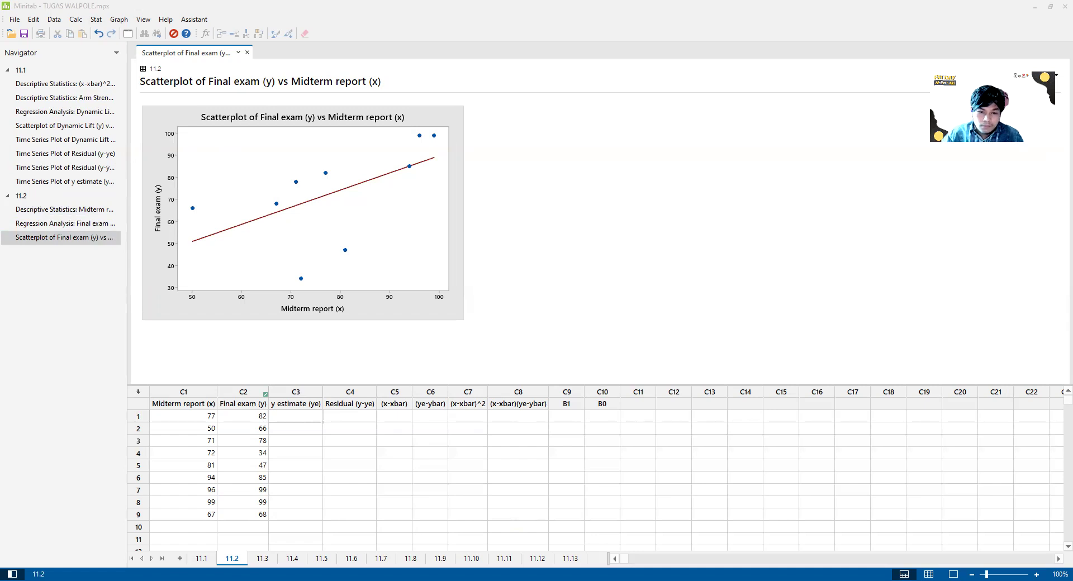
# Create a multiple time series plot of Final exam (y) and Midterm report (x)
pyautogui.click(119, 19)
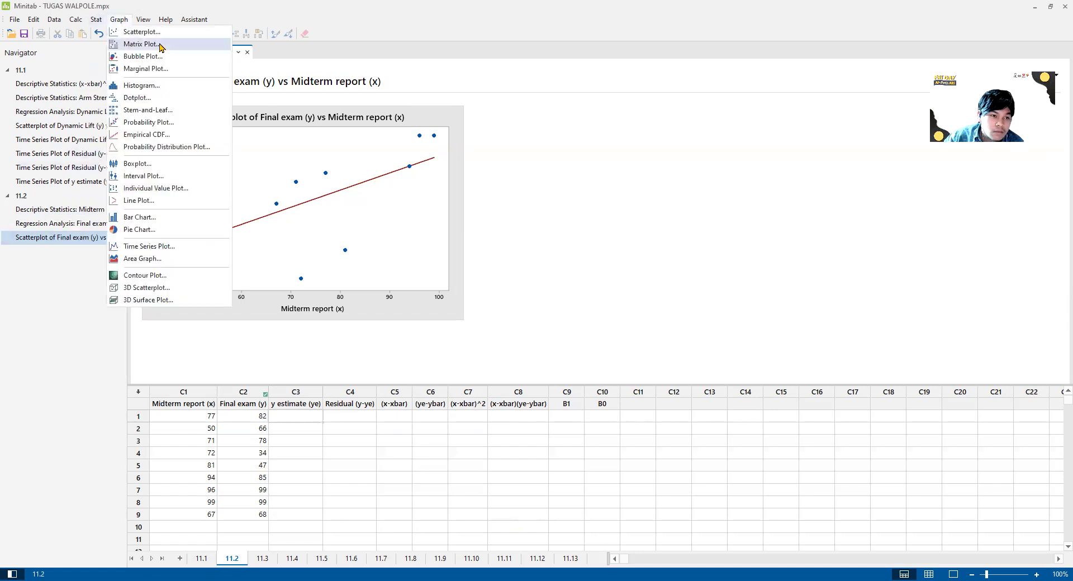
pyautogui.click(162, 246)
pyautogui.click(479, 315)
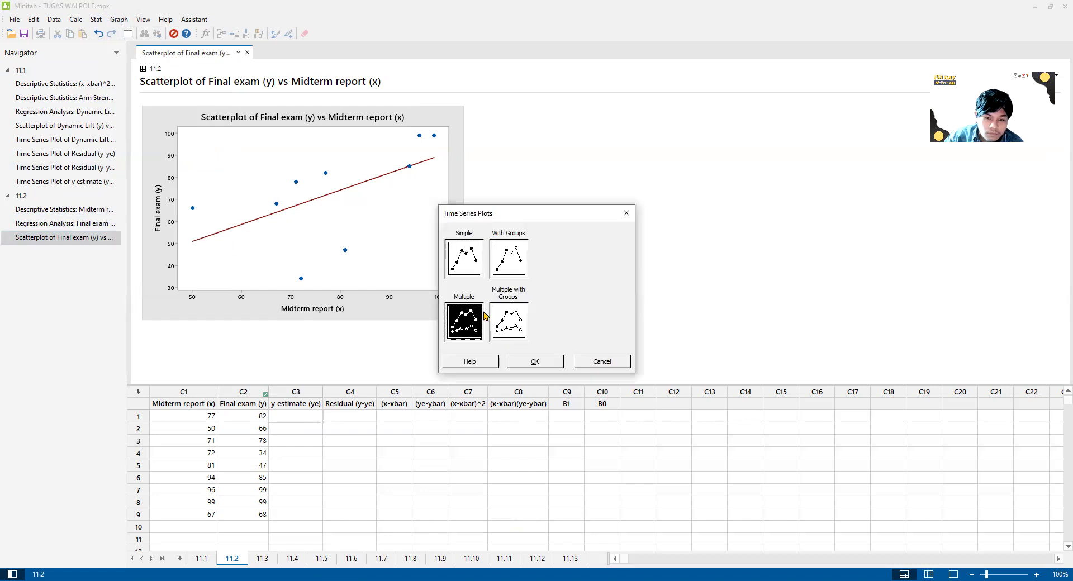
pyautogui.click(519, 362)
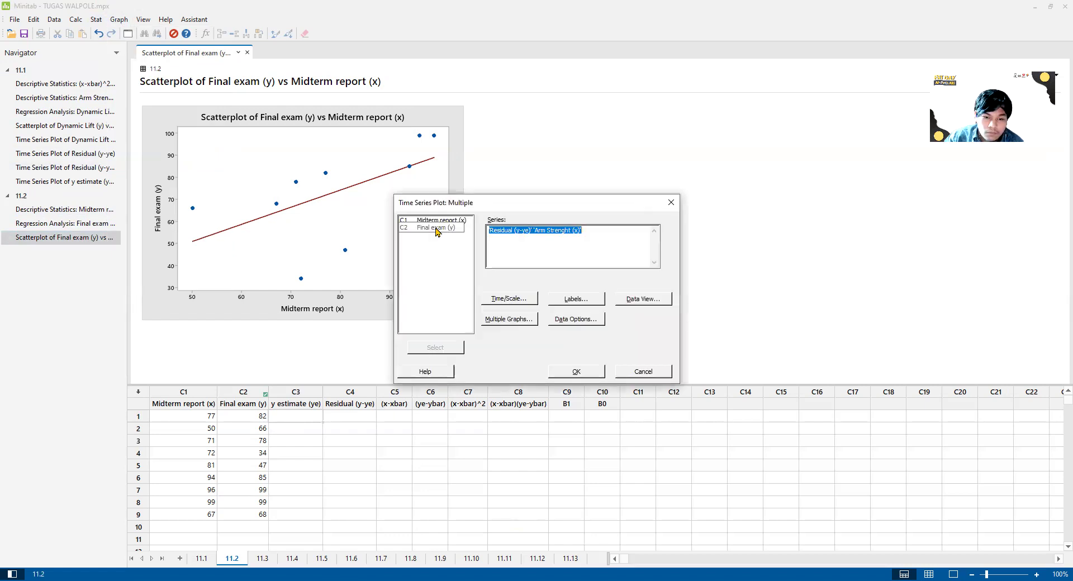
pyautogui.click(435, 227)
pyautogui.click(440, 347)
pyautogui.click(436, 220)
pyautogui.click(433, 347)
pyautogui.click(574, 371)
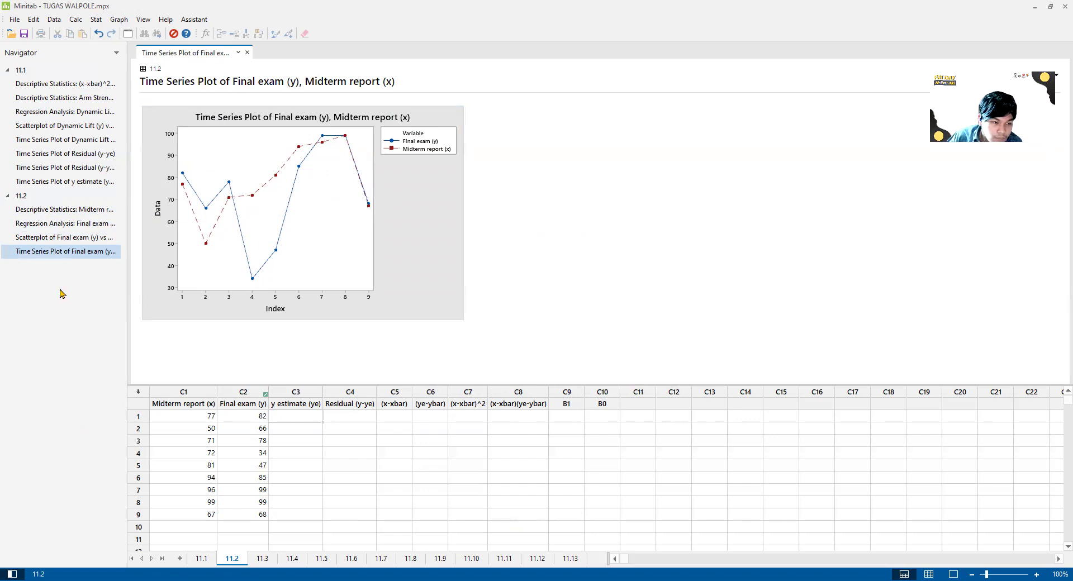
# Consult the regression equation and calculate the y estimate (ye) column, C3, with the expression 12.1+0.777*c1
pyautogui.click(288, 415)
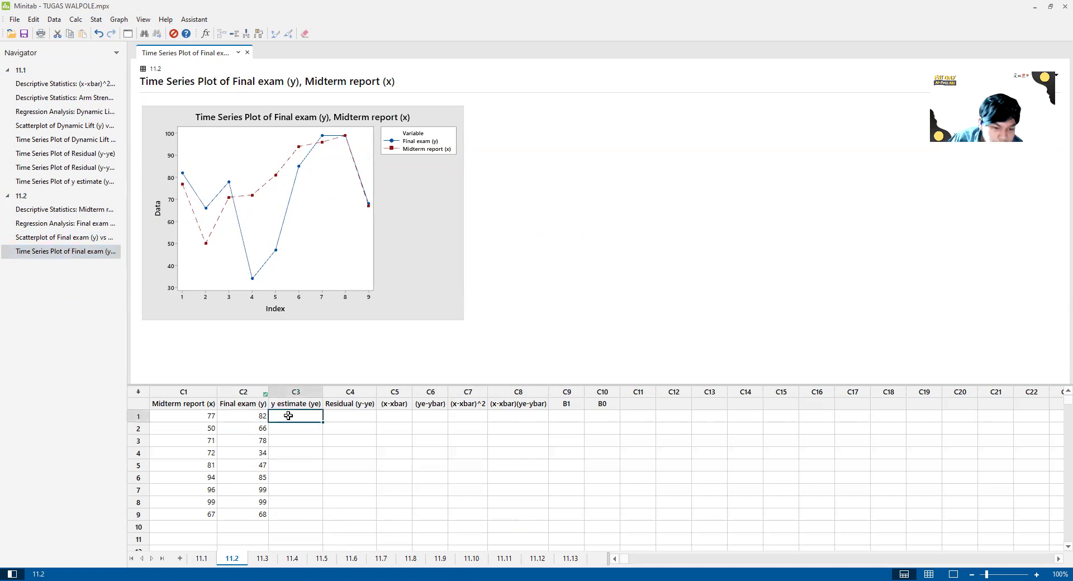
pyautogui.click(67, 211)
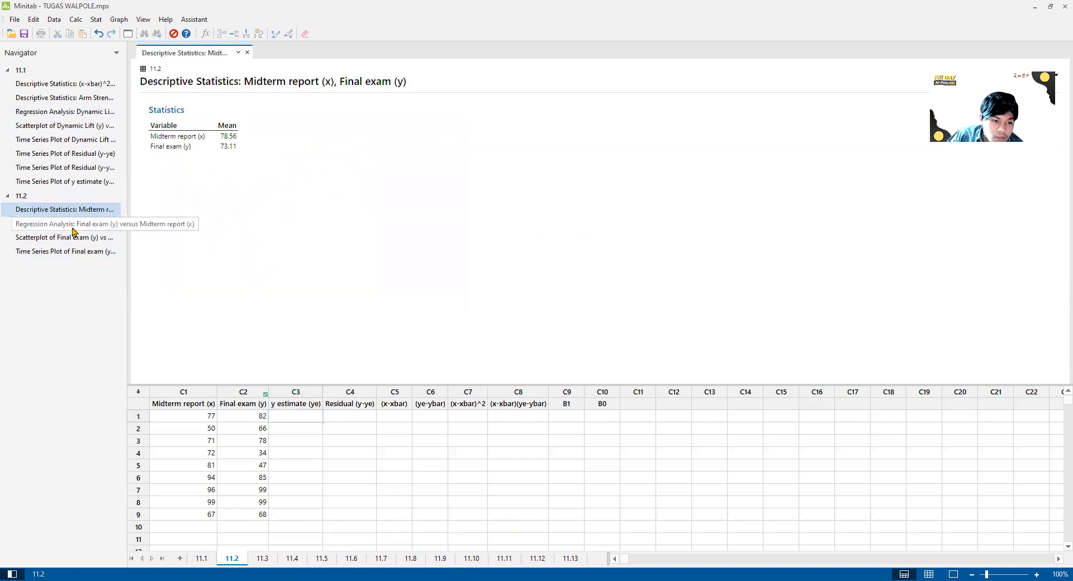
pyautogui.click(74, 226)
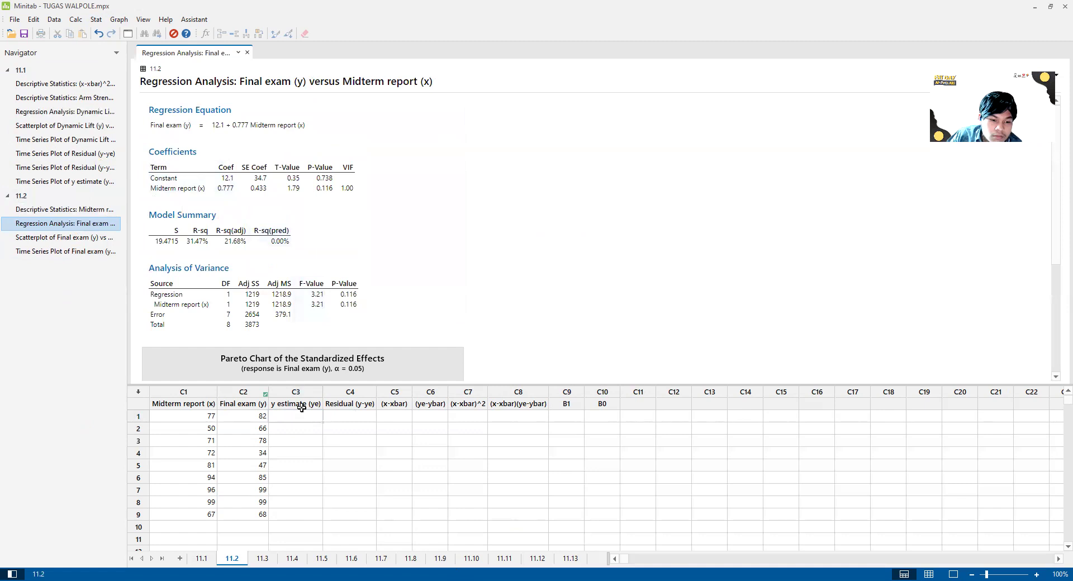
pyautogui.click(75, 19)
pyautogui.click(86, 31)
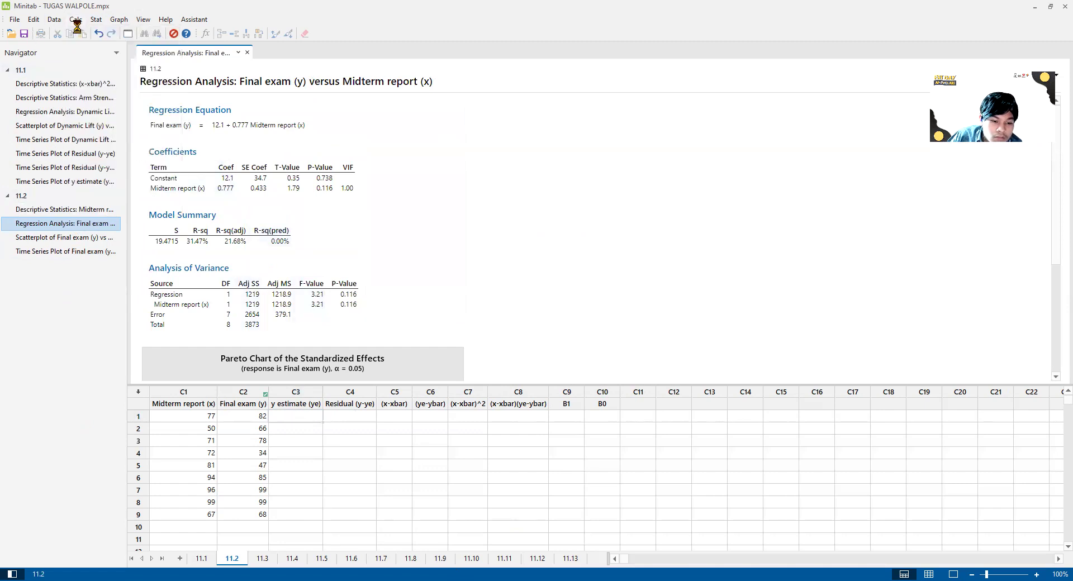
pyautogui.write('c3')
pyautogui.moveTo(569, 234); pyautogui.dragTo(420, 238)
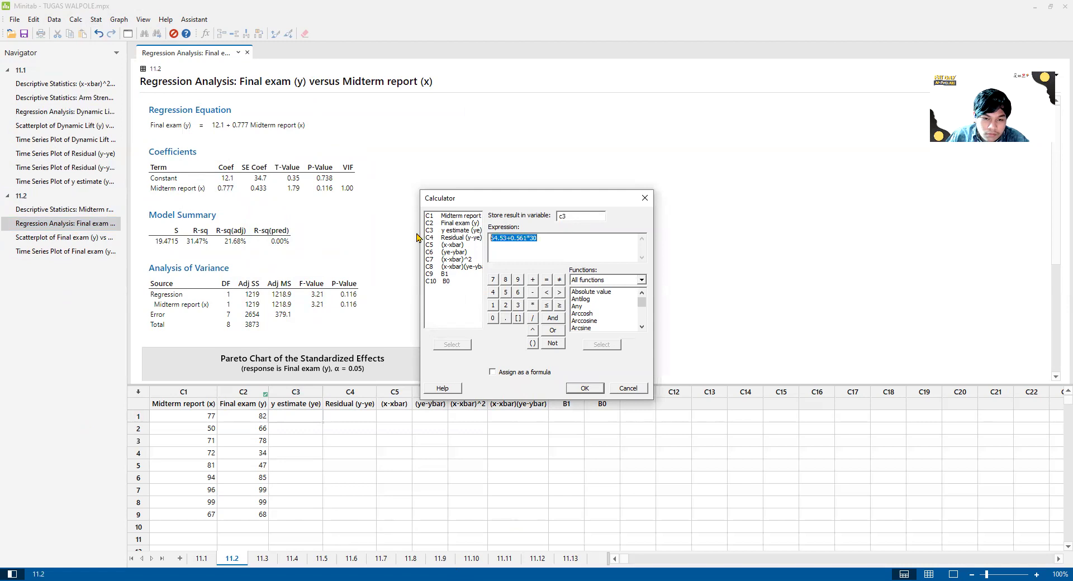
pyautogui.write('12.1+0.777*c1')
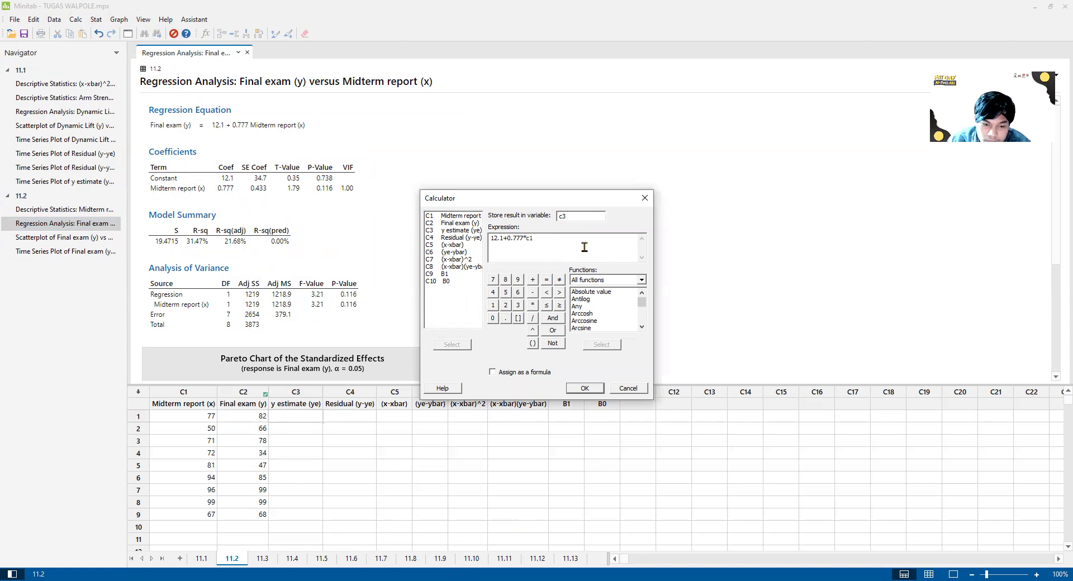
pyautogui.click(591, 389)
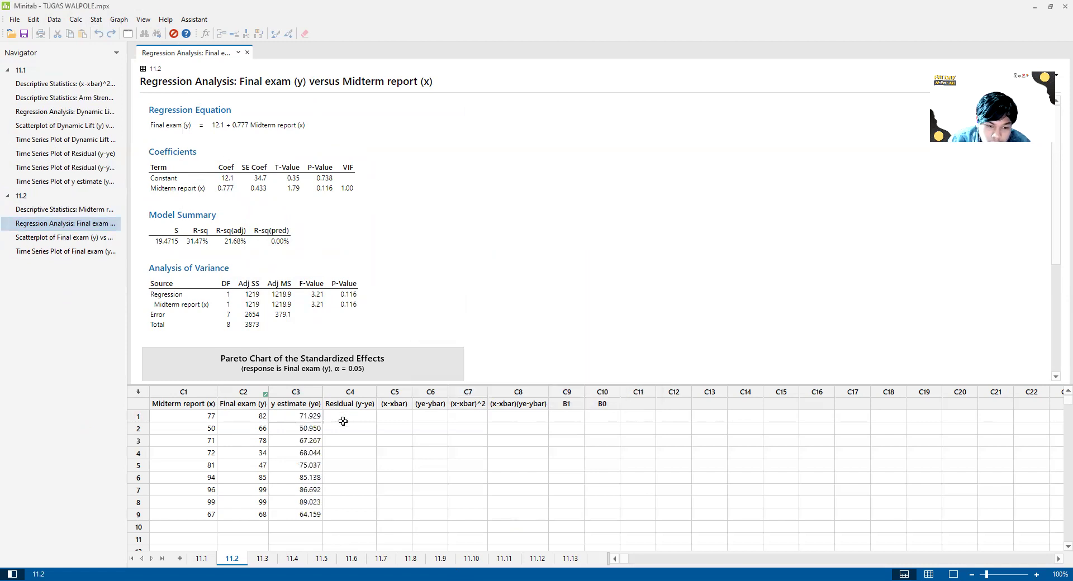
# Calculate the Residual (y-ye) column, C4, with the expression c2-c3
pyautogui.click(343, 420)
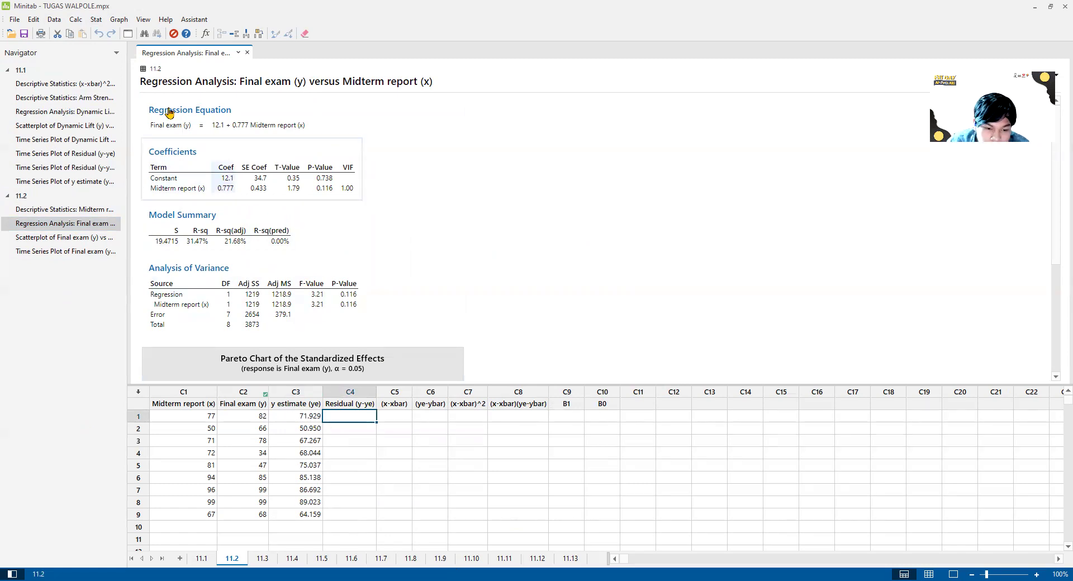
pyautogui.click(77, 21)
pyautogui.click(96, 32)
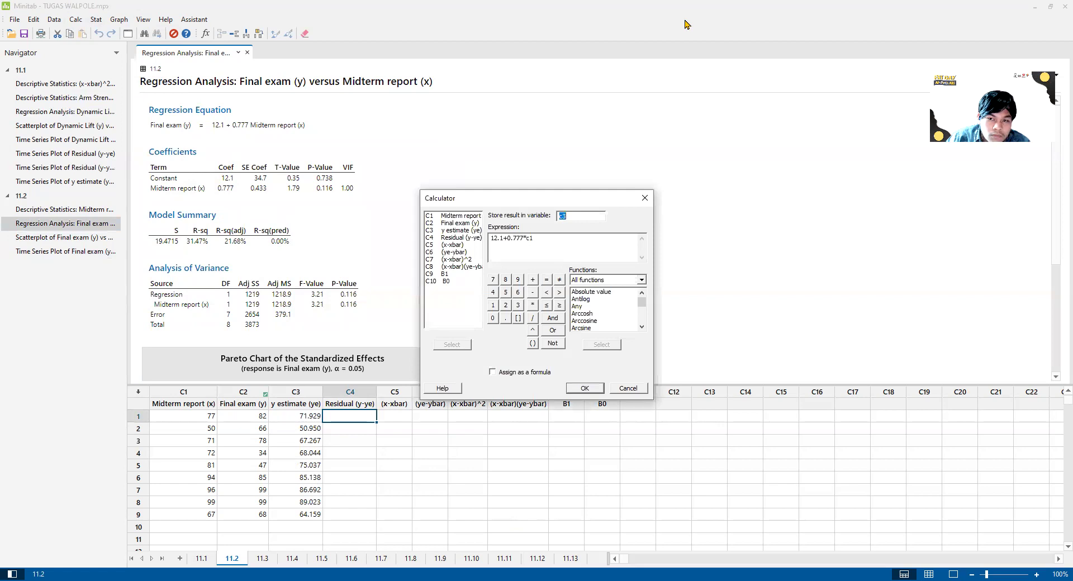
pyautogui.write('c4')
pyautogui.doubleClick(515, 241)
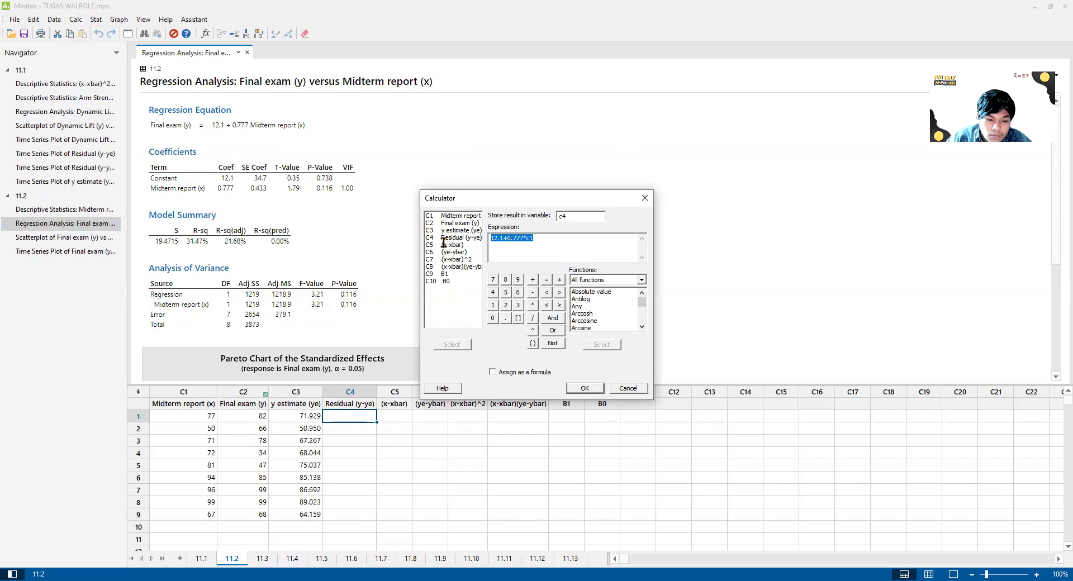
pyautogui.write('c2-c3')
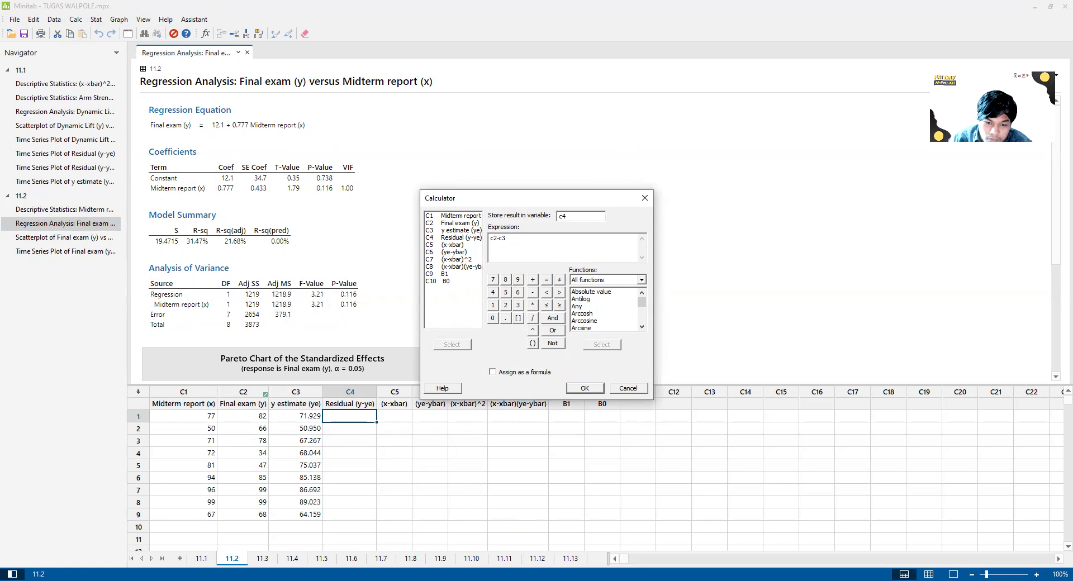
pyautogui.click(582, 388)
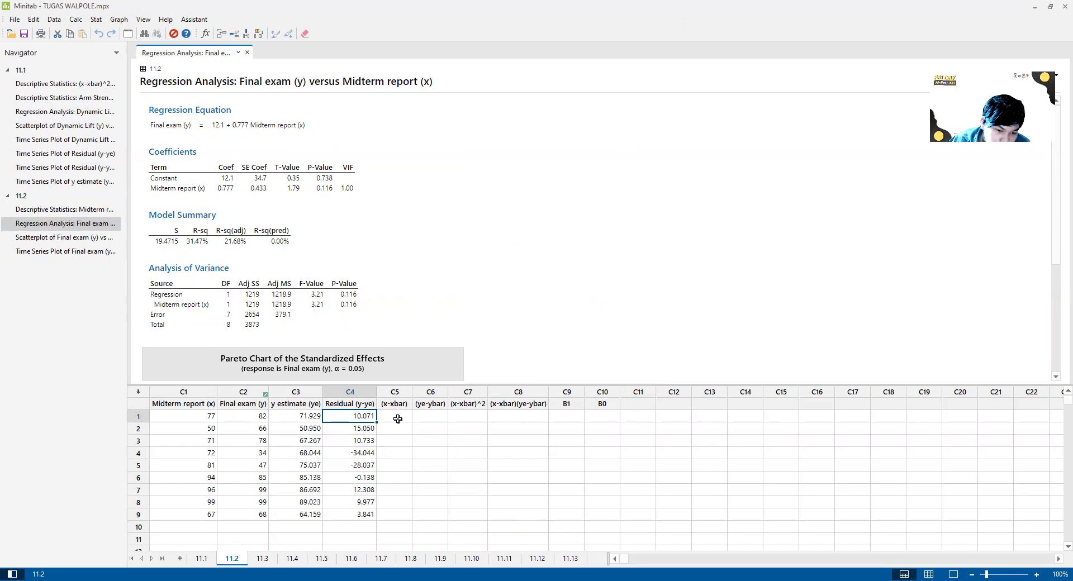
# Create a simple time series plot of Residual (y-ye)
pyautogui.click(397, 418)
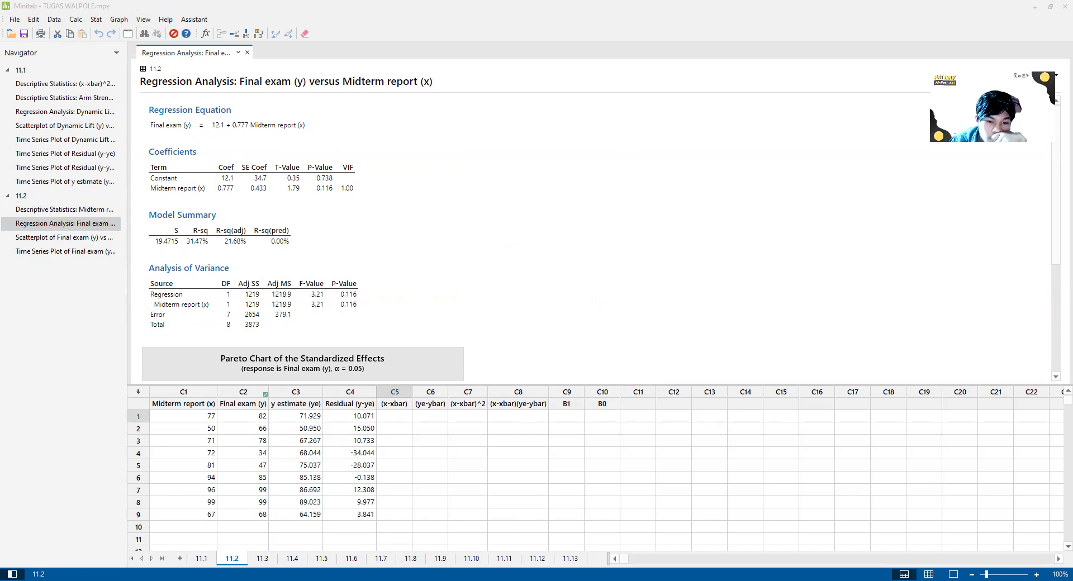
pyautogui.click(96, 19)
pyautogui.moveTo(118, 19)
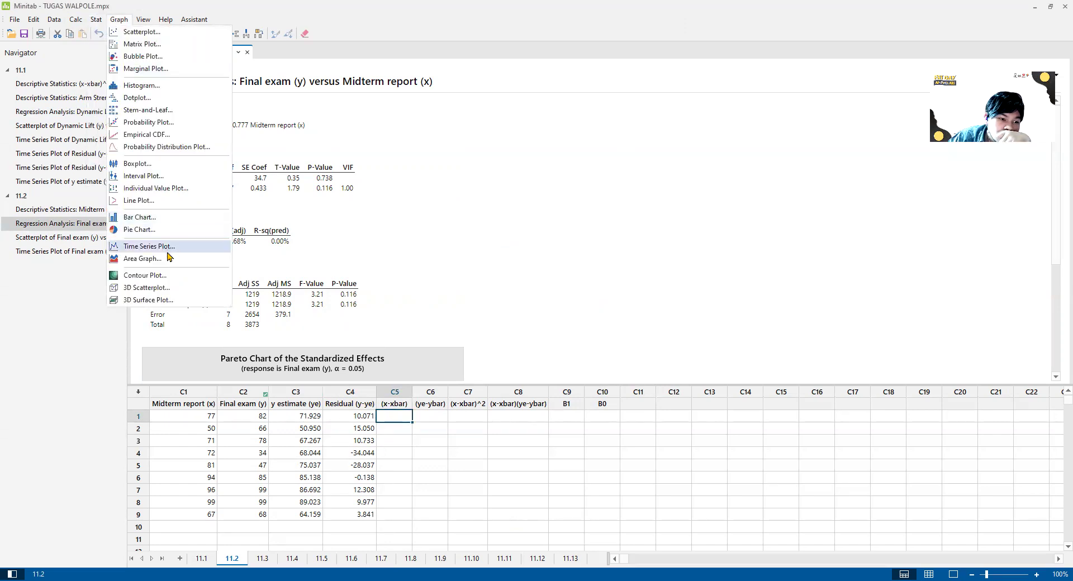
pyautogui.click(190, 246)
pyautogui.click(465, 327)
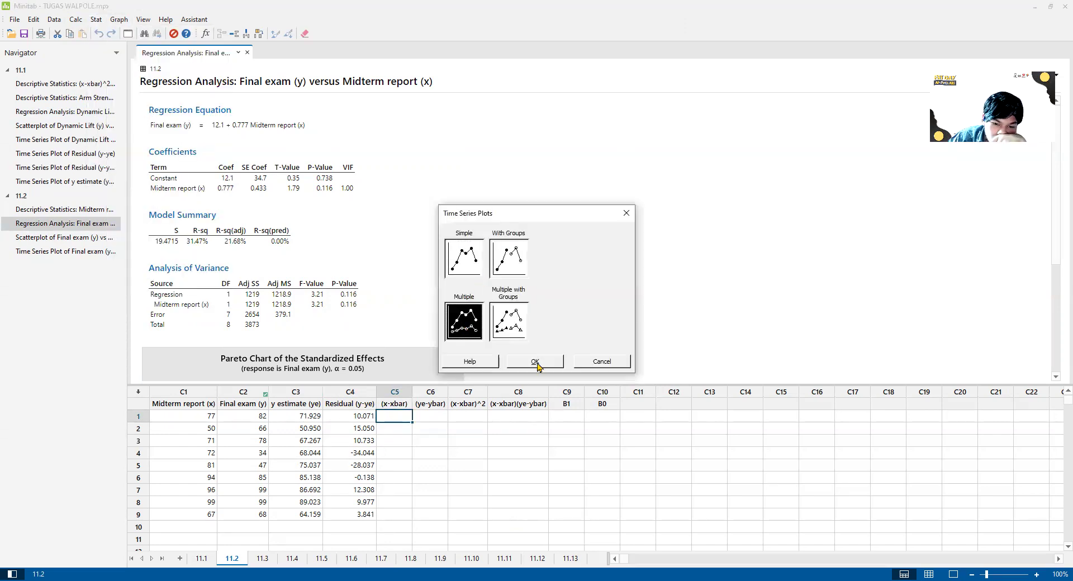
pyautogui.click(461, 265)
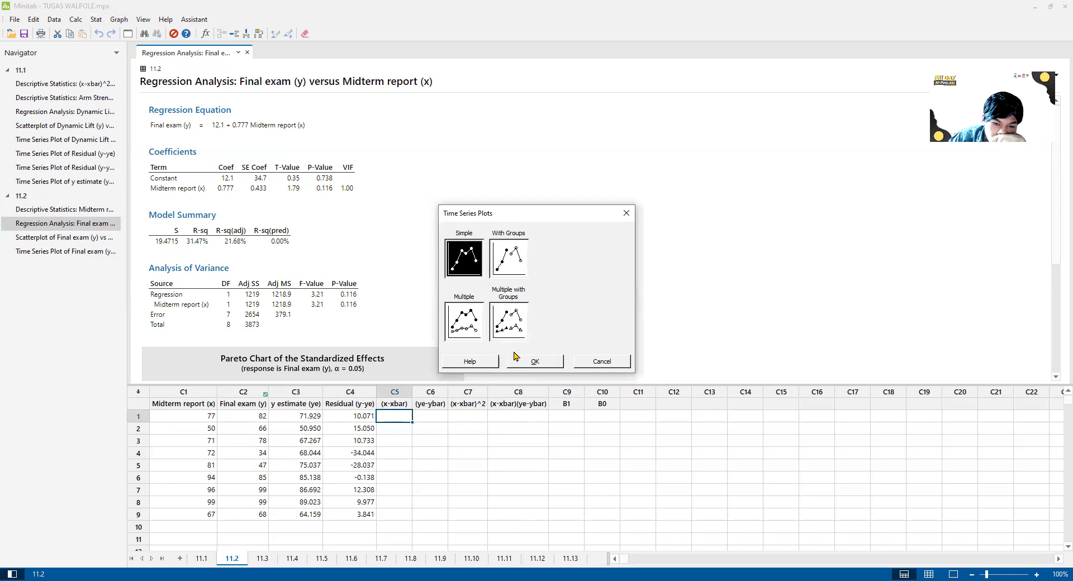
pyautogui.doubleClick(456, 249)
pyautogui.doubleClick(433, 242)
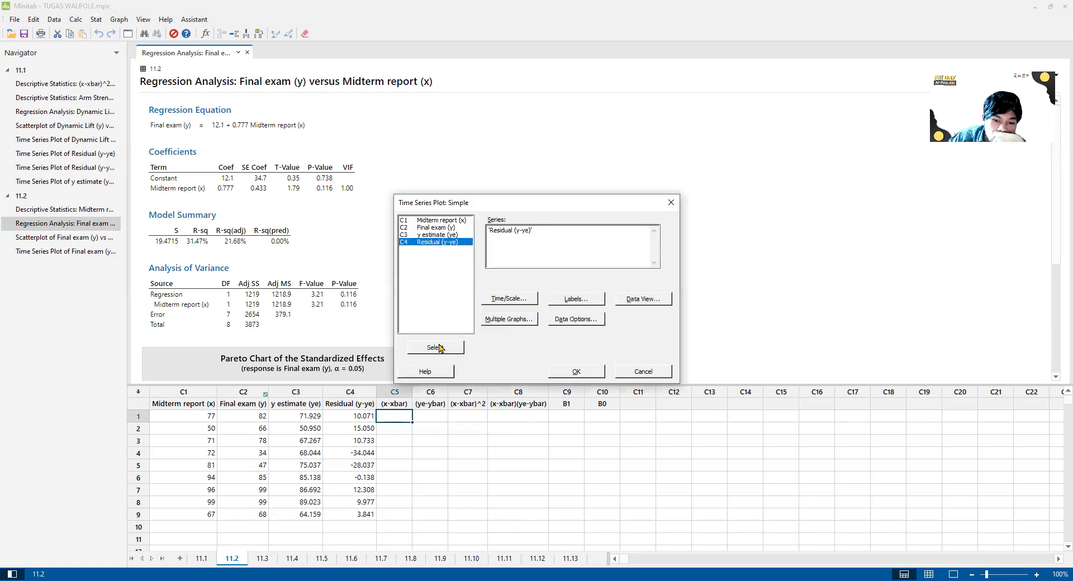
pyautogui.click(578, 370)
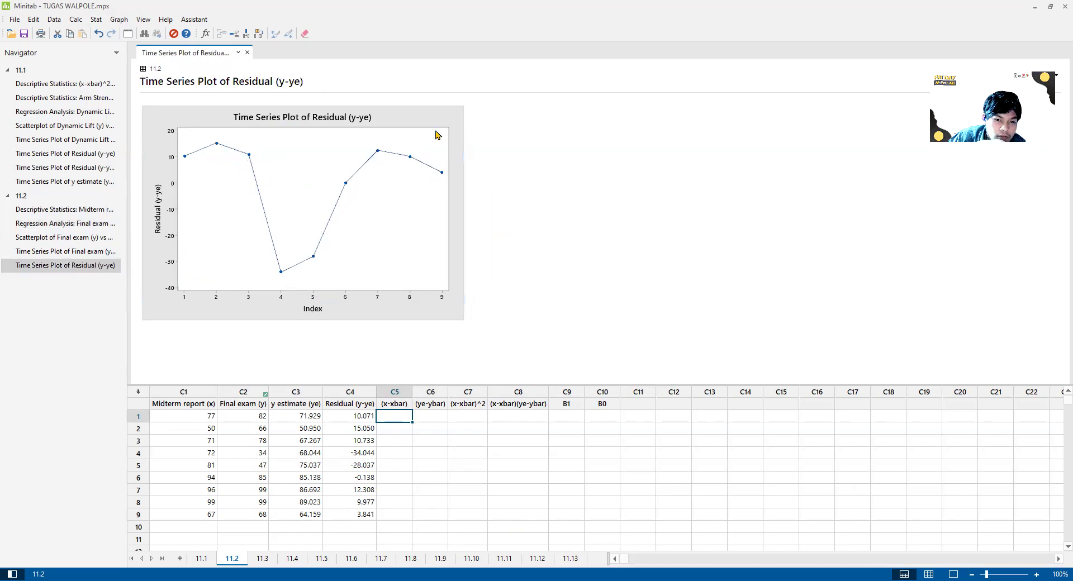
pyautogui.click(59, 306)
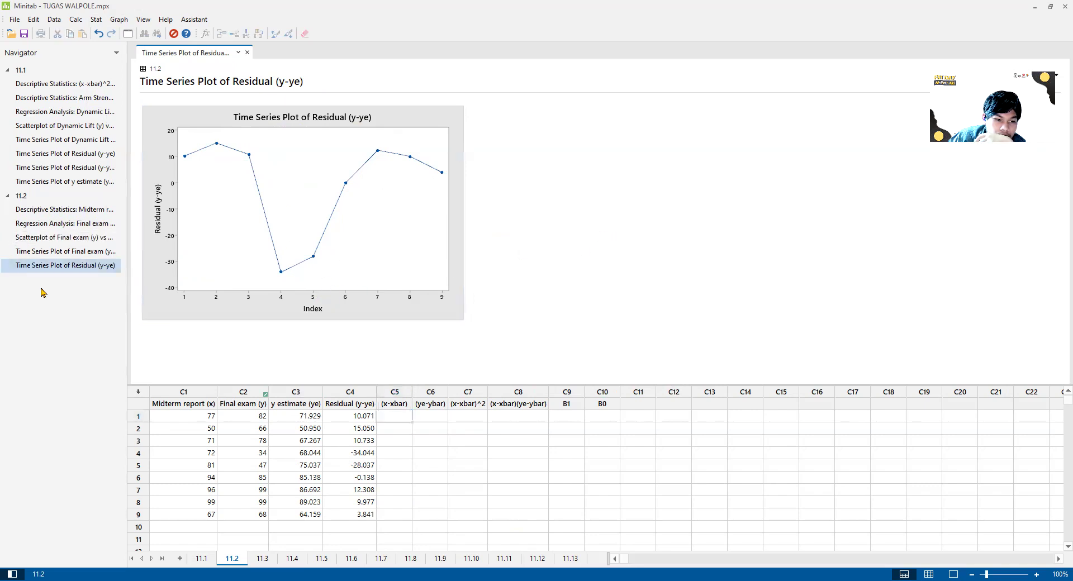
# Create a multiple time series plot of Residual (y-ye) and y estimate (ye)
pyautogui.click(119, 20)
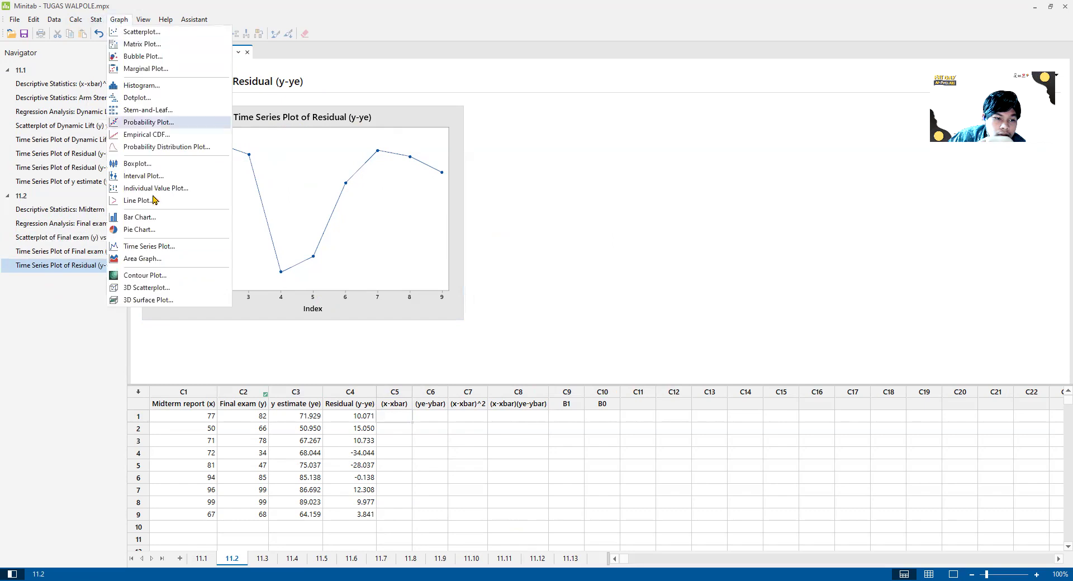
pyautogui.click(151, 247)
pyautogui.click(466, 319)
pyautogui.click(524, 364)
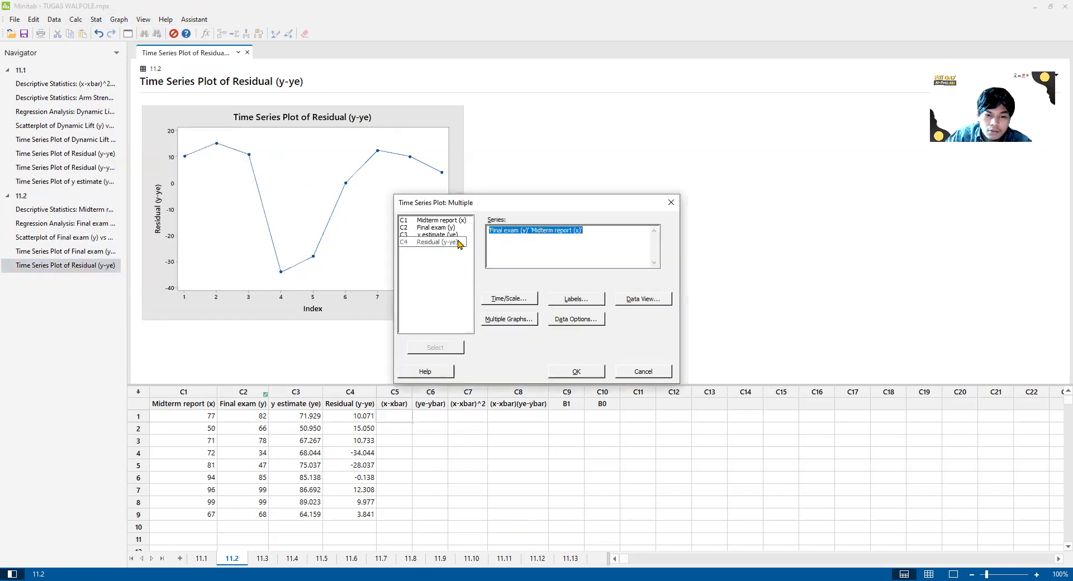
pyautogui.click(437, 242)
pyautogui.click(435, 347)
pyautogui.click(424, 235)
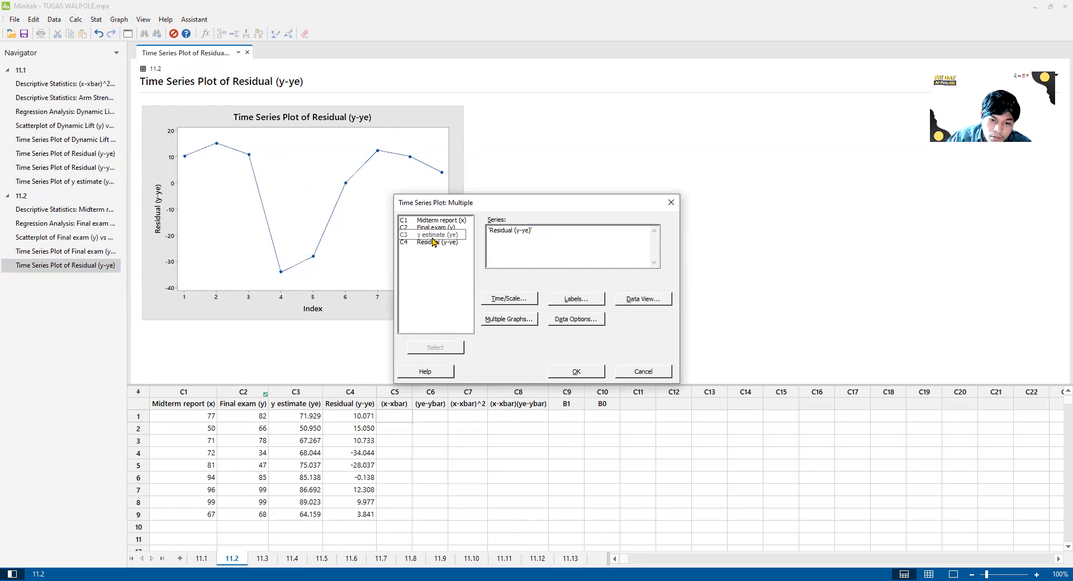
pyautogui.click(427, 349)
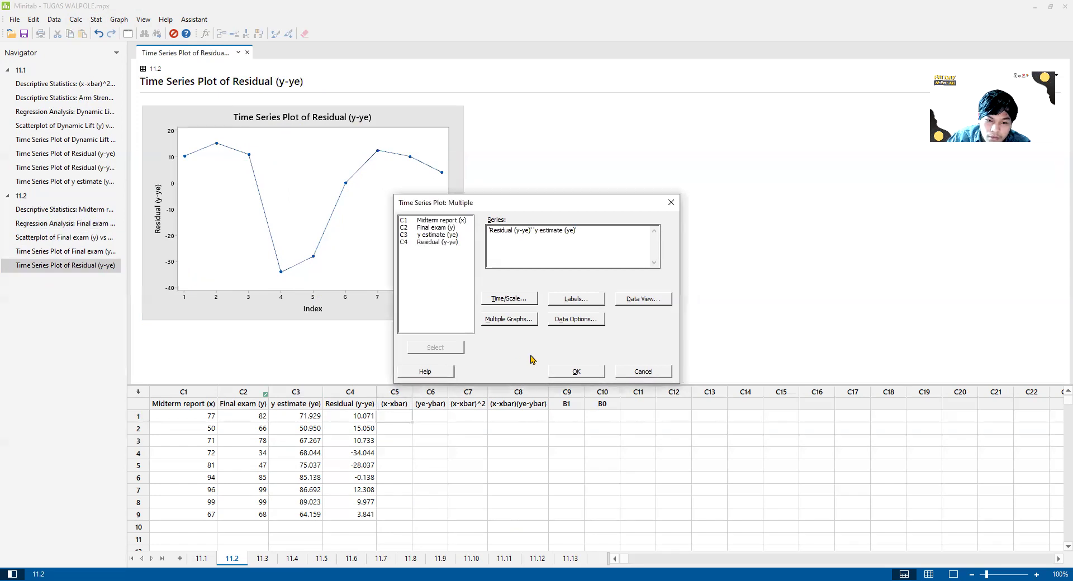
pyautogui.click(575, 372)
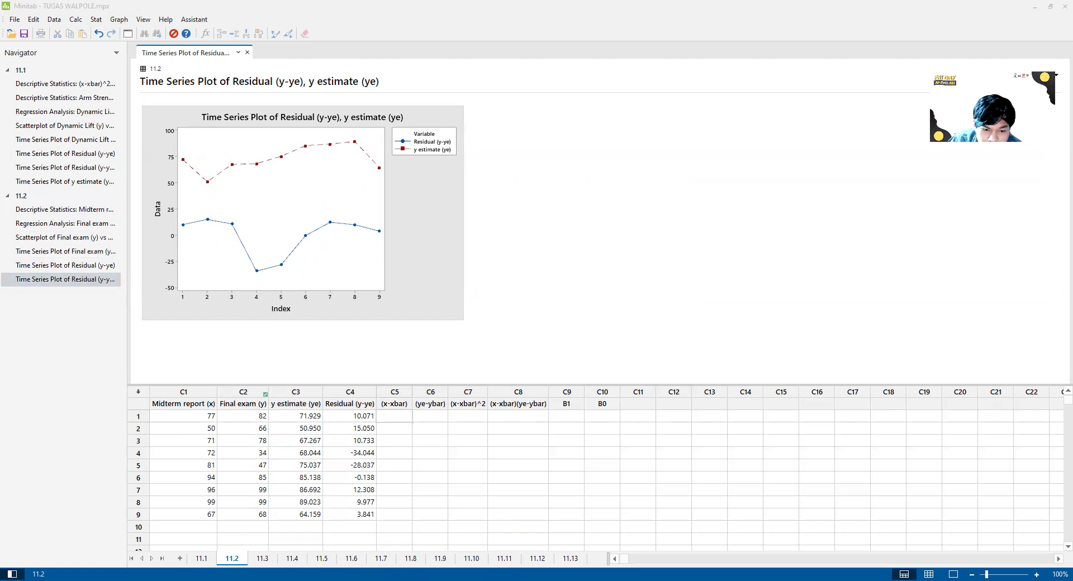
# Consult the mean of Midterm report (x) and calculate the (x-xbar) column, C5, with the expression c1-78.56
pyautogui.click(394, 416)
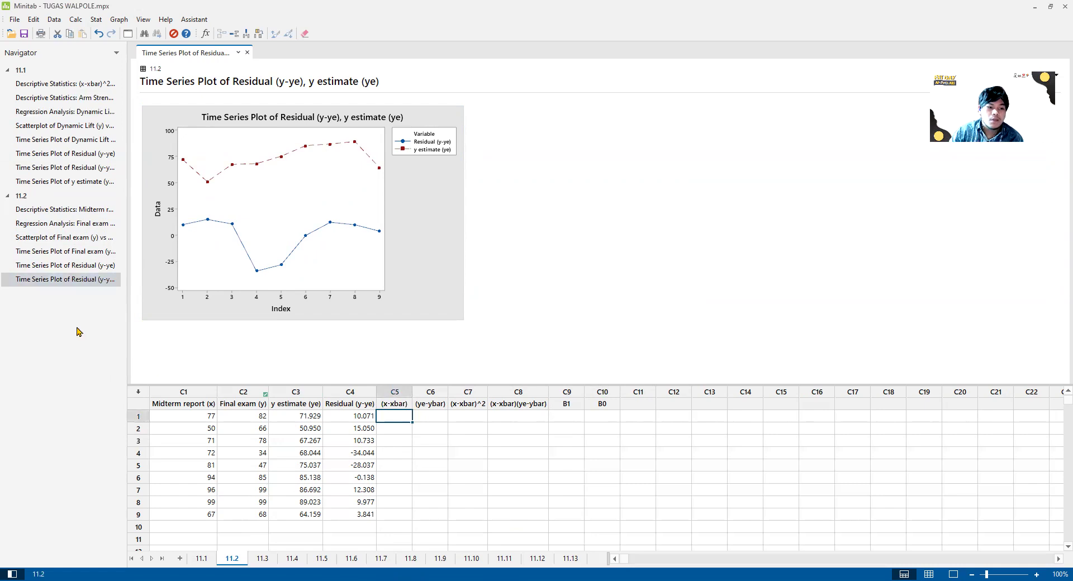
pyautogui.click(46, 215)
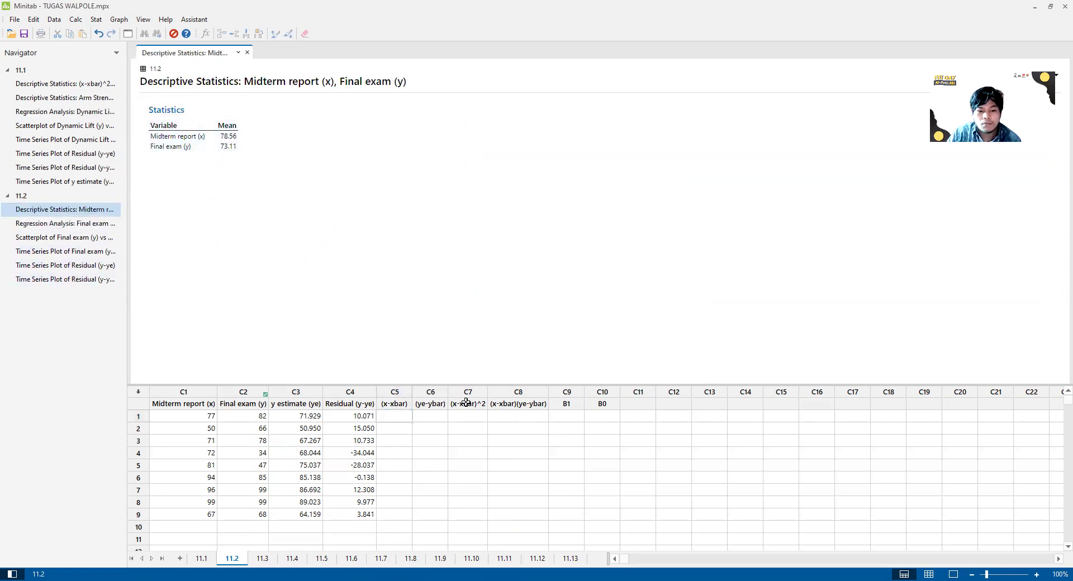
pyautogui.click(405, 418)
pyautogui.click(76, 19)
pyautogui.click(96, 32)
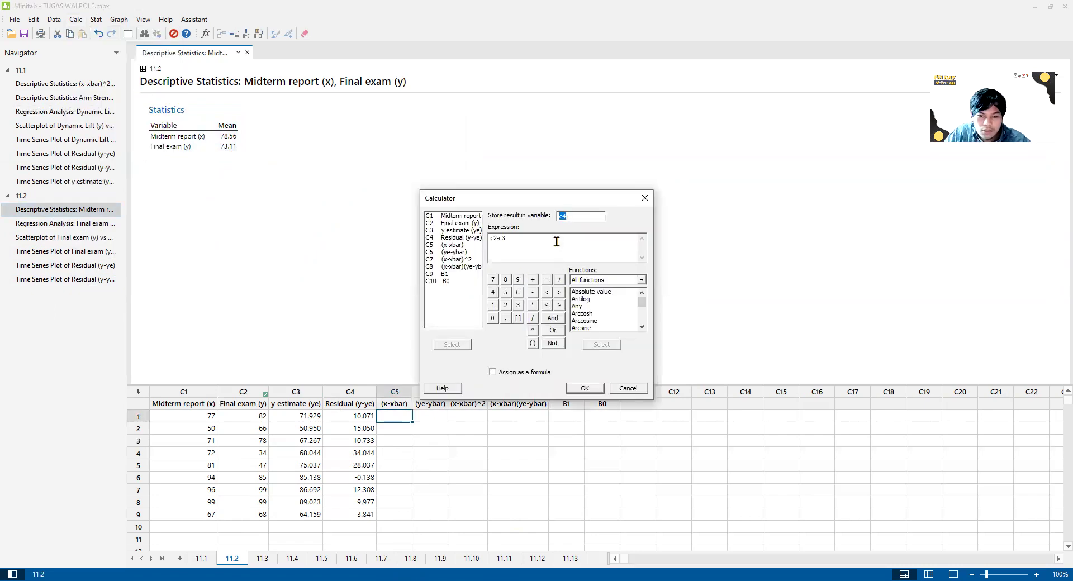
pyautogui.write('c5')
pyautogui.press('Tab')
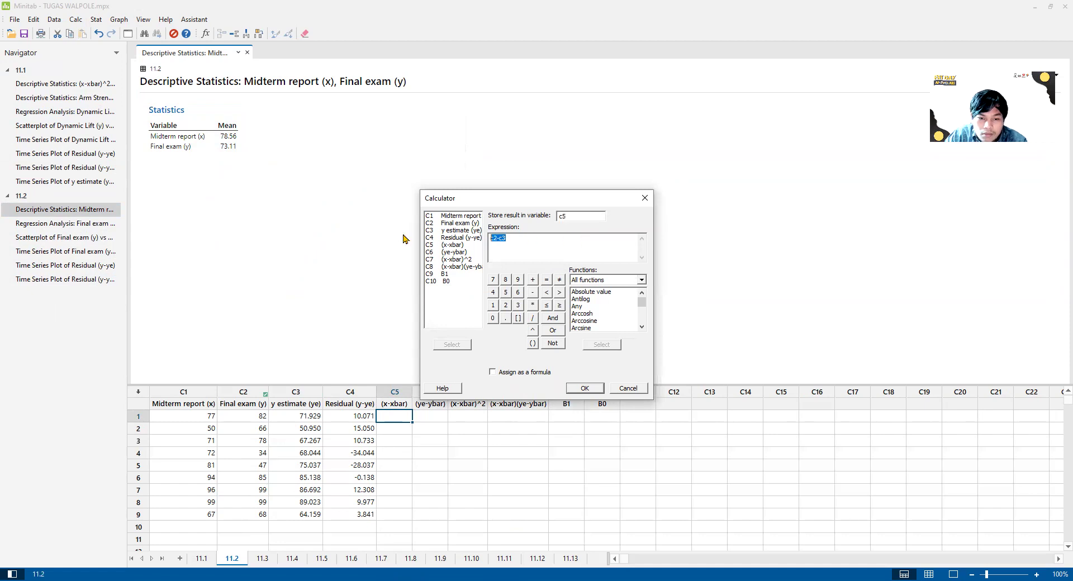
pyautogui.write('c1-78.56')
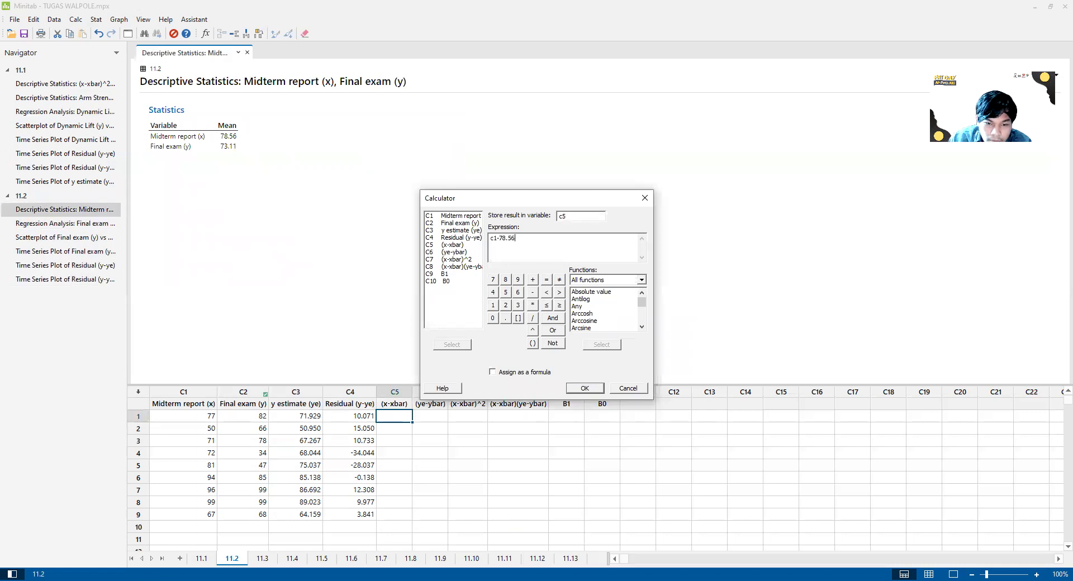
pyautogui.click(584, 389)
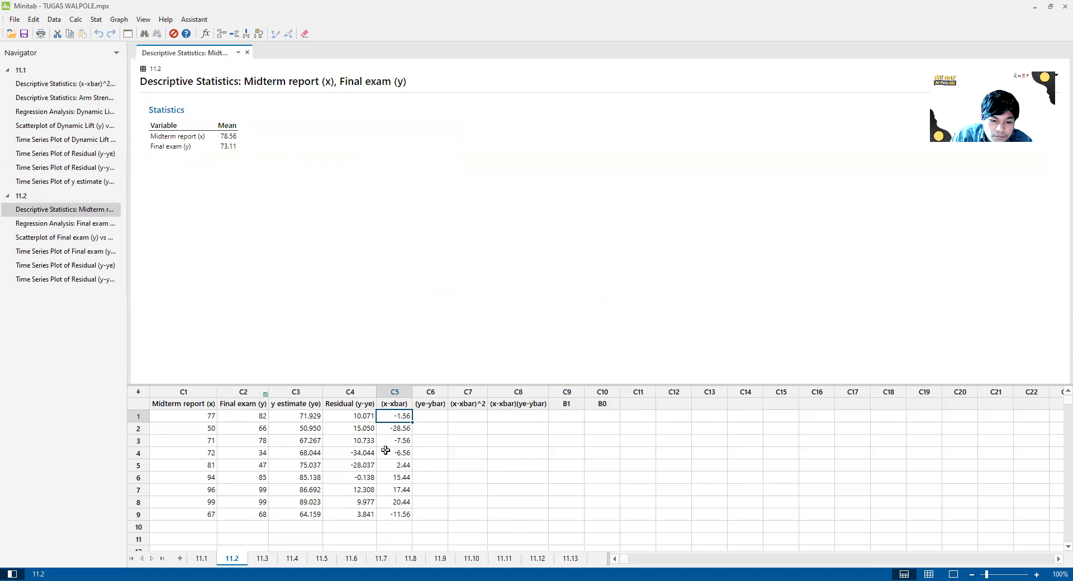
# Calculate the (ye-ybar) column, C6, with the expression c3-73.11
pyautogui.click(437, 416)
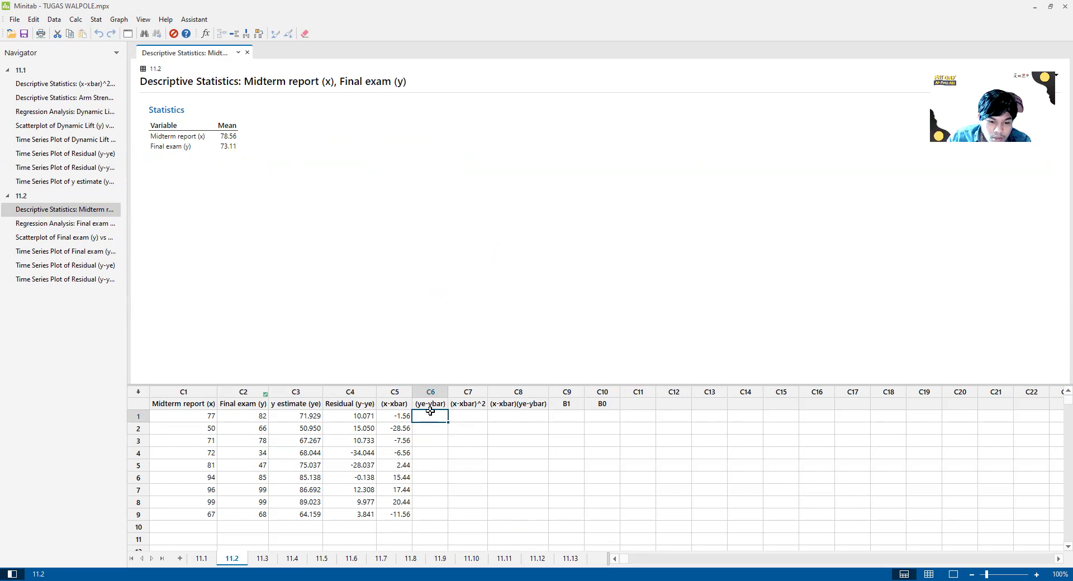
pyautogui.click(75, 19)
pyautogui.click(79, 29)
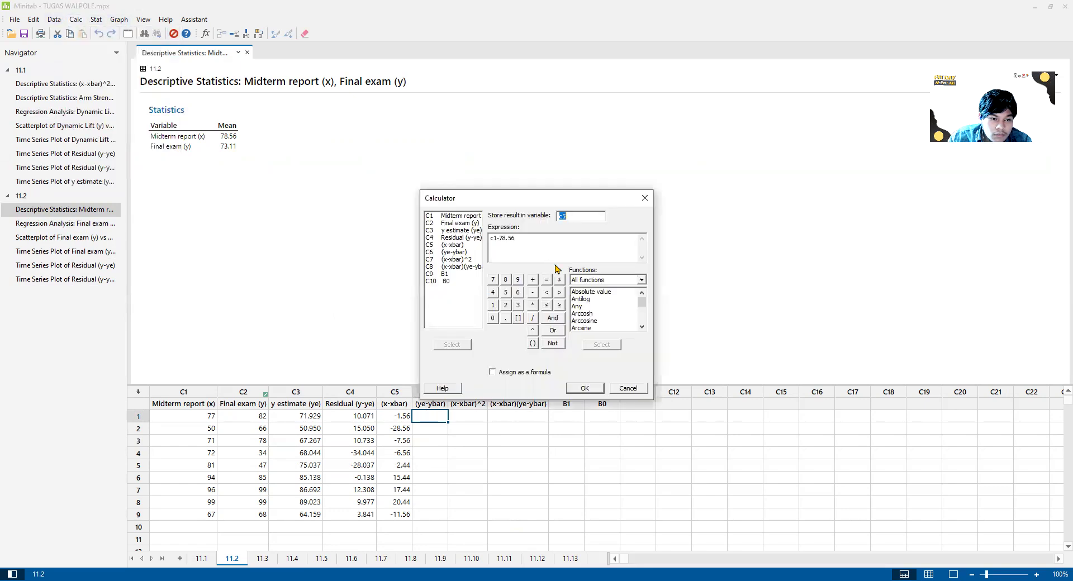
pyautogui.write('c6')
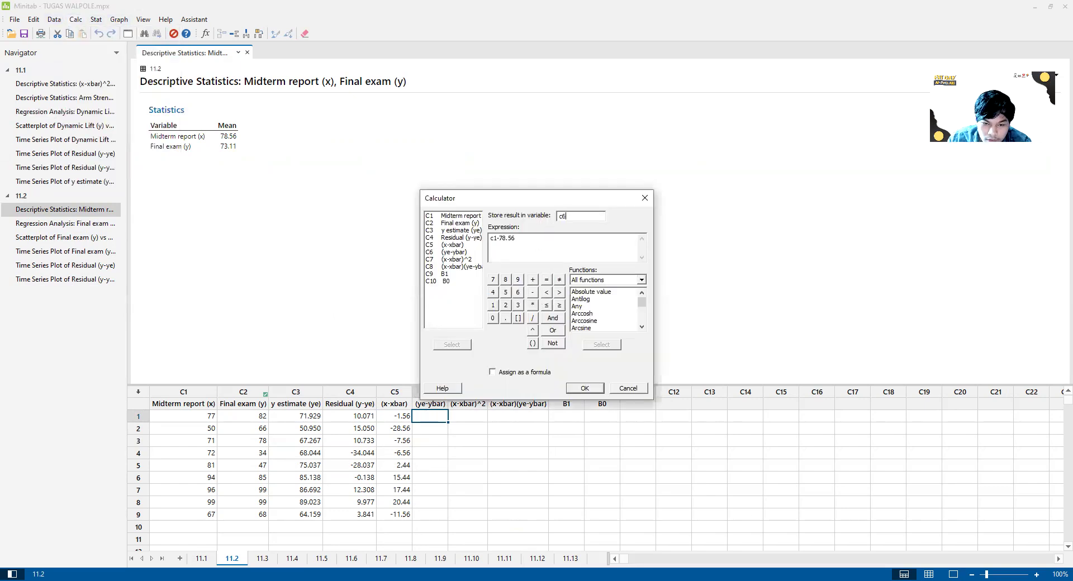
pyautogui.moveTo(535, 236); pyautogui.dragTo(490, 240)
pyautogui.press('BackSpace')
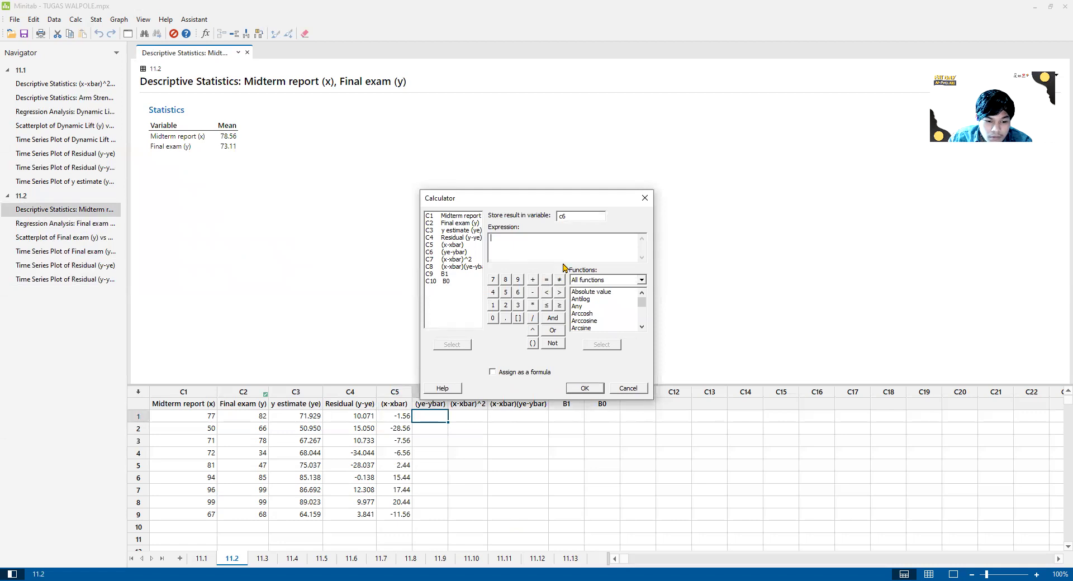
pyautogui.write('c3')
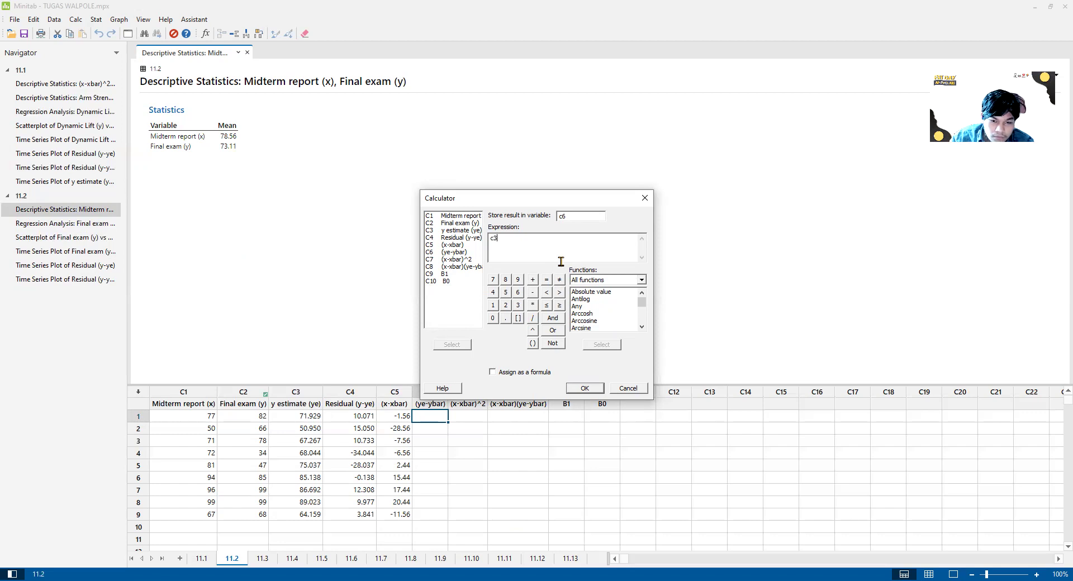
pyautogui.write('-')
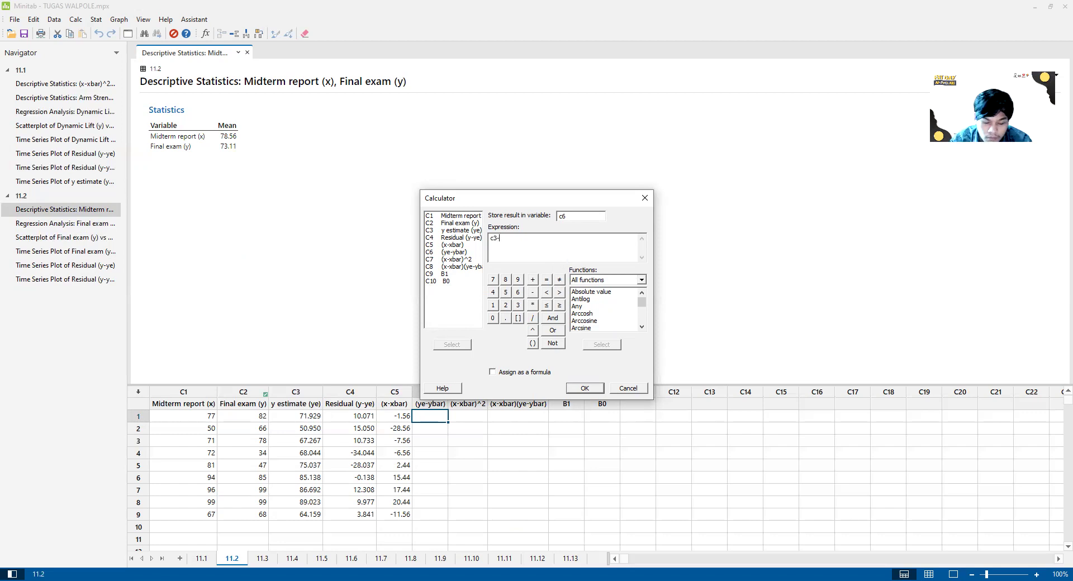
pyautogui.write('73.11')
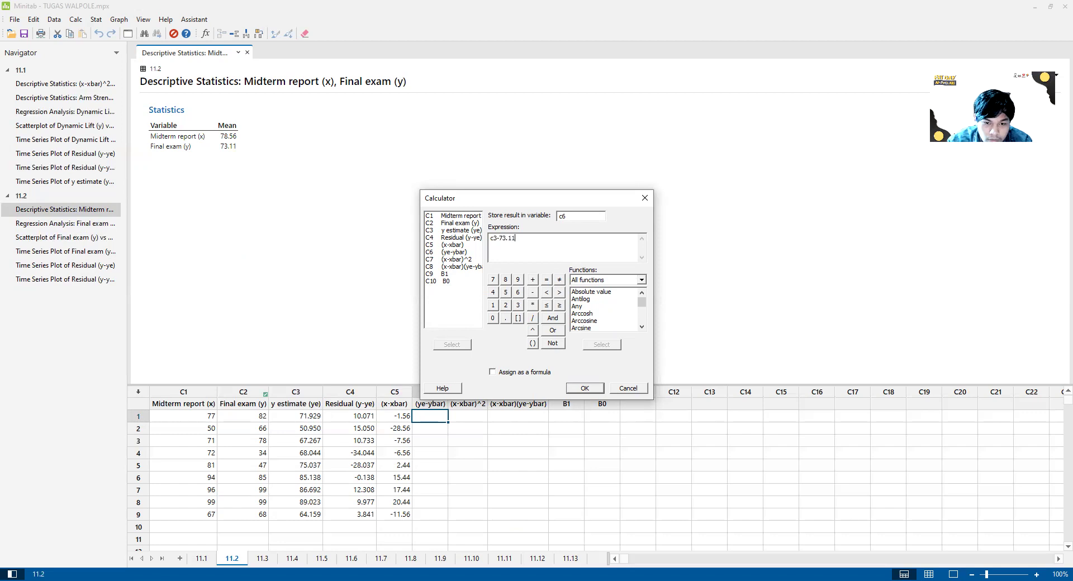
pyautogui.click(584, 387)
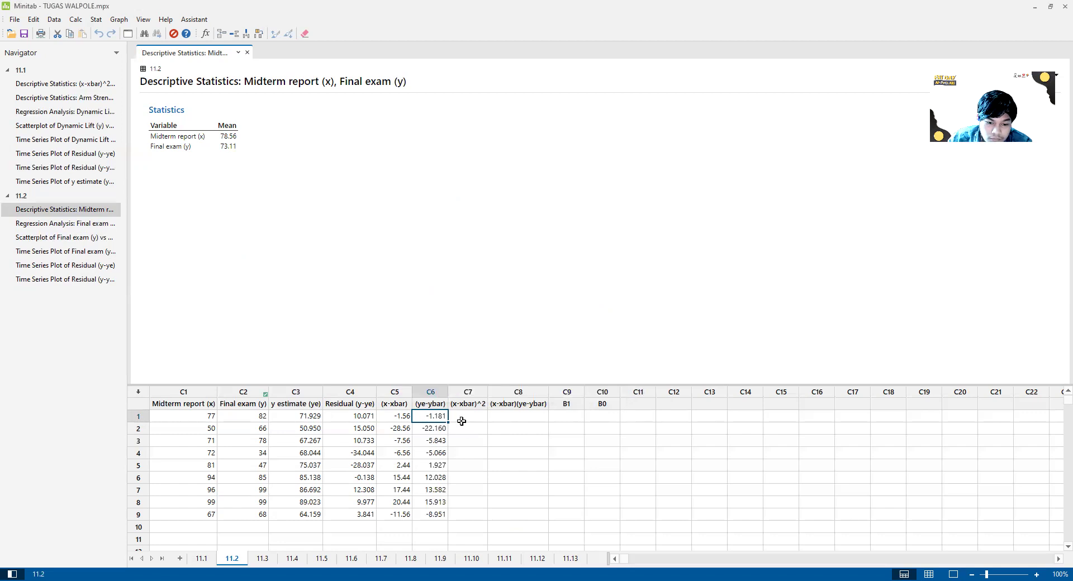
# Calculate the (x-xbar)^2 column, C7, with the expression c5**2
pyautogui.click(472, 420)
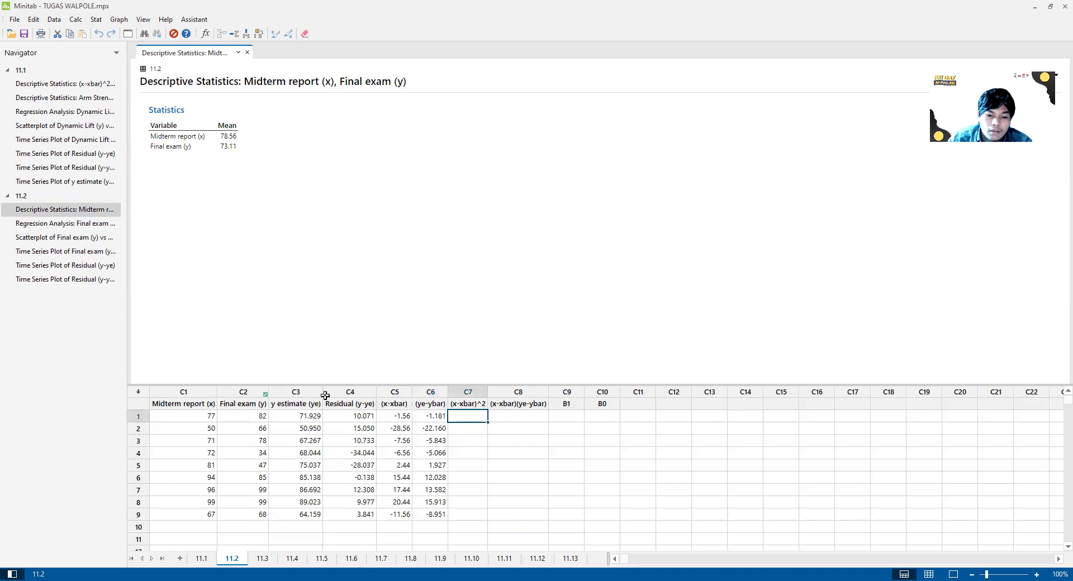
pyautogui.click(76, 19)
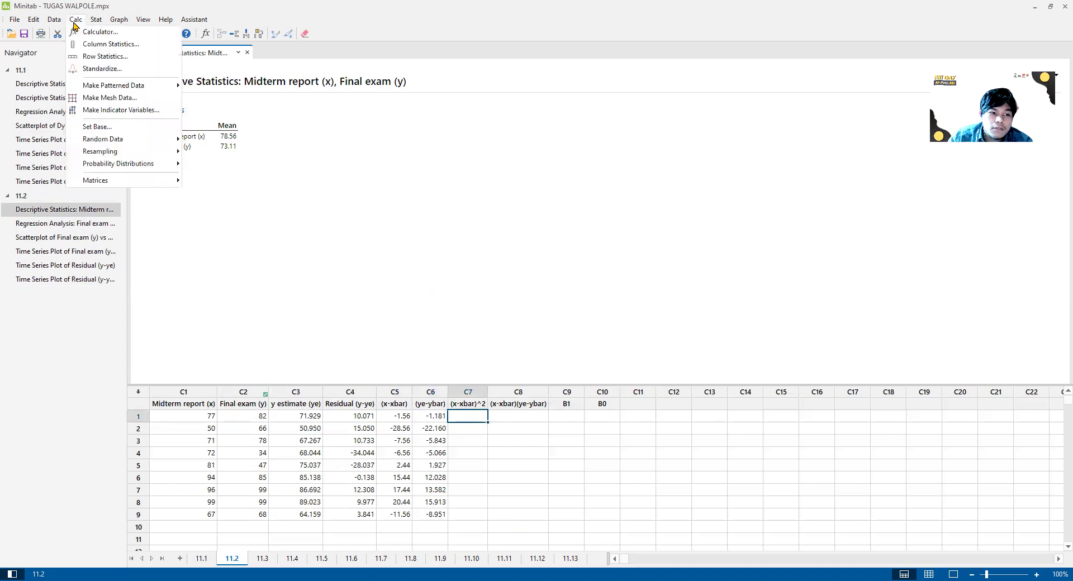
pyautogui.click(99, 32)
pyautogui.write('c')
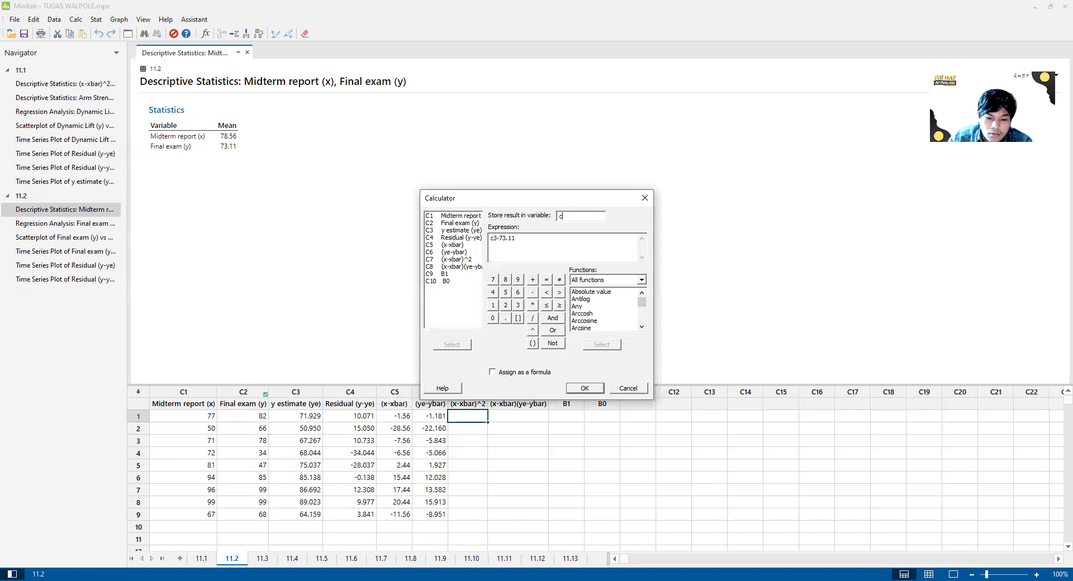
pyautogui.write('7')
pyautogui.press('Tab')
pyautogui.write('c')
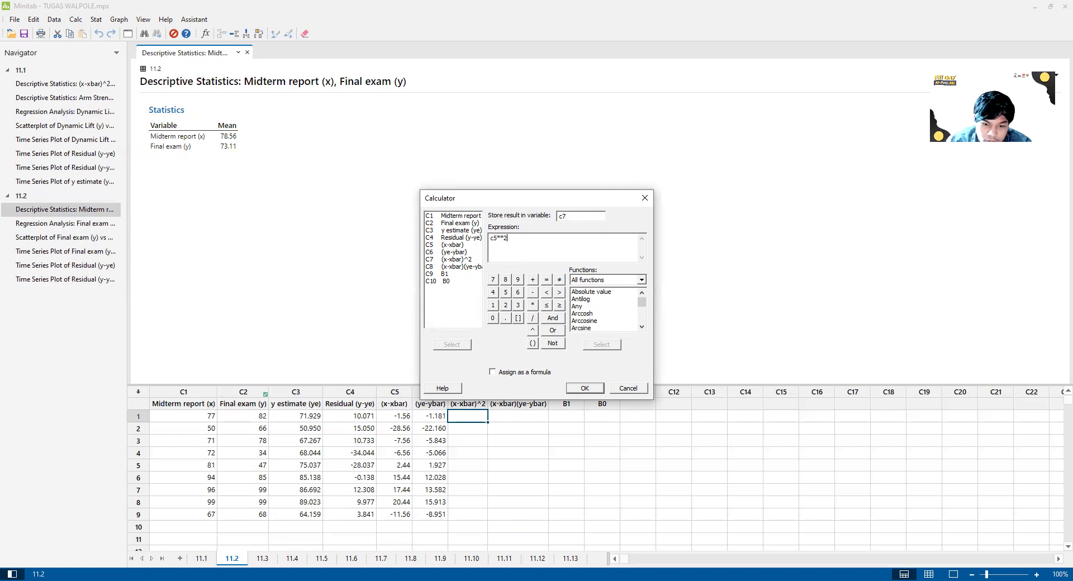
pyautogui.click(584, 388)
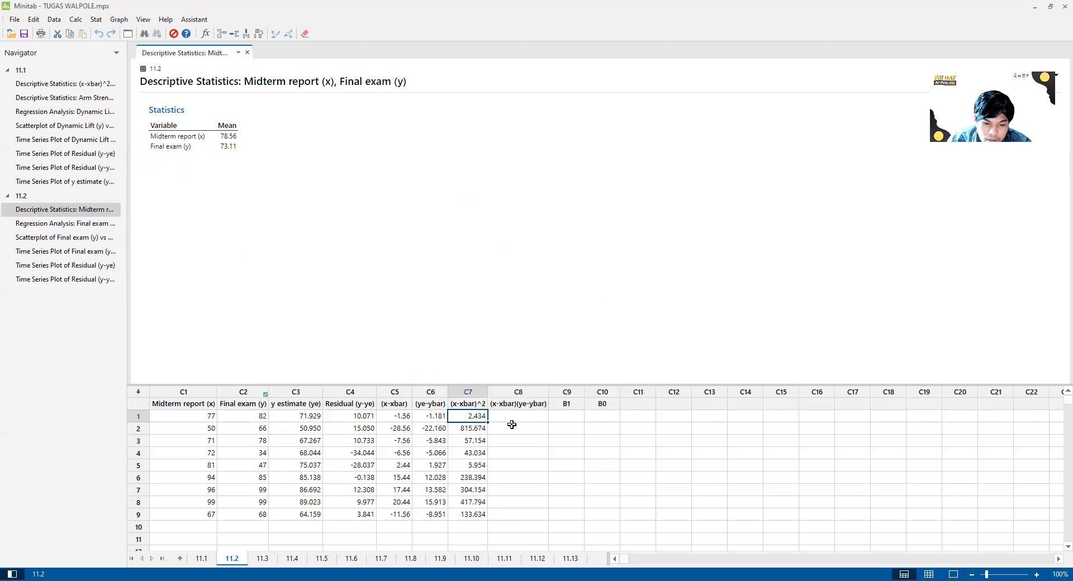
# Calculate the (x-xbar)(ye-ybar) column, C8, with the expression c5*c6
pyautogui.click(511, 418)
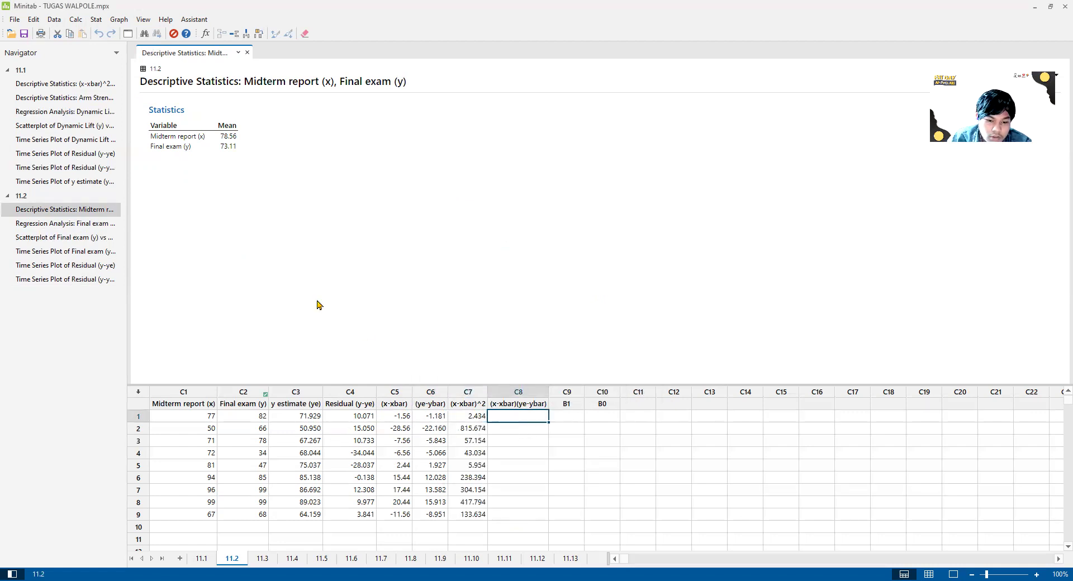
pyautogui.click(75, 19)
pyautogui.click(89, 29)
pyautogui.write('c8')
pyautogui.press('Tab')
pyautogui.press('BackSpace')
pyautogui.write('c5')
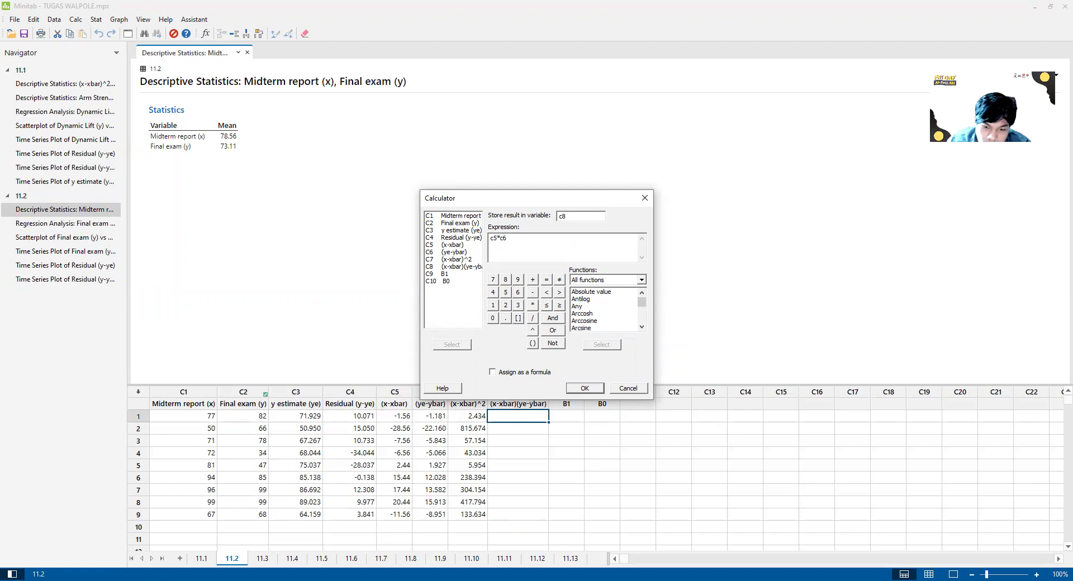
pyautogui.click(585, 388)
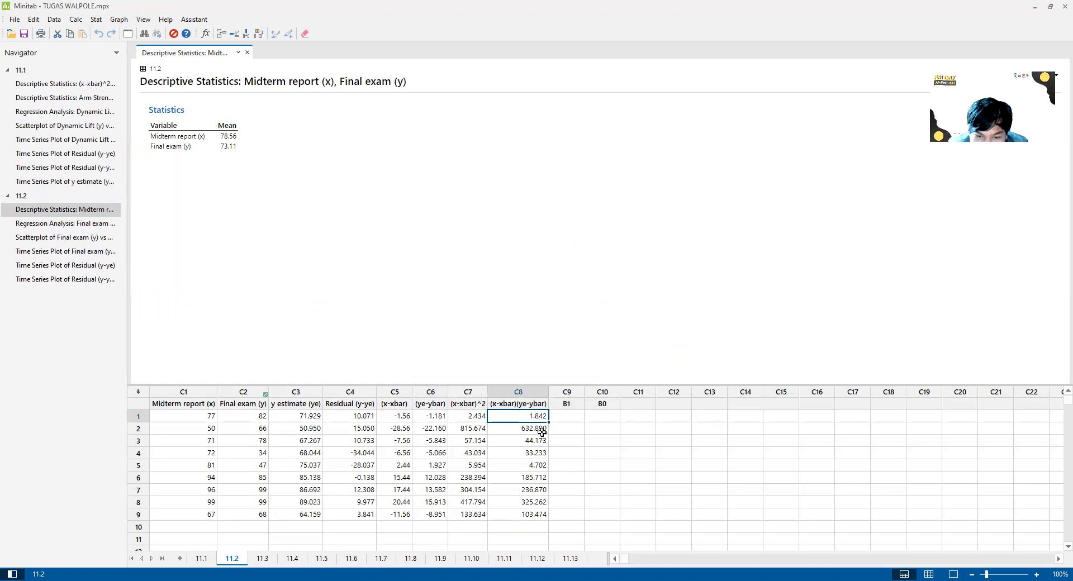
# Display descriptive statistics for (x-xbar)^2 and (x-xbar)(ye-ybar), adding the sum to the mean
pyautogui.click(60, 317)
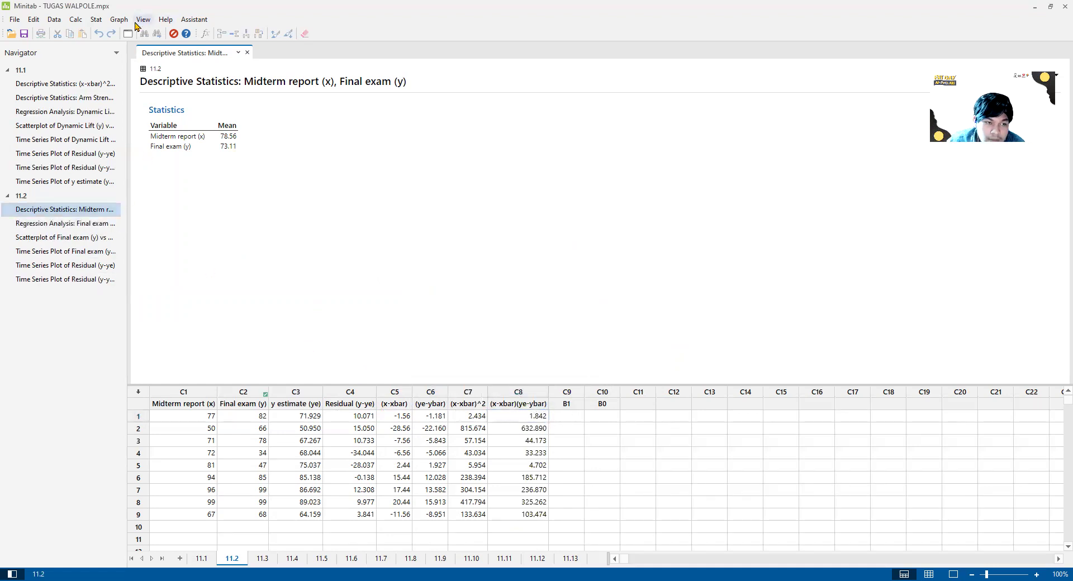
pyautogui.click(96, 20)
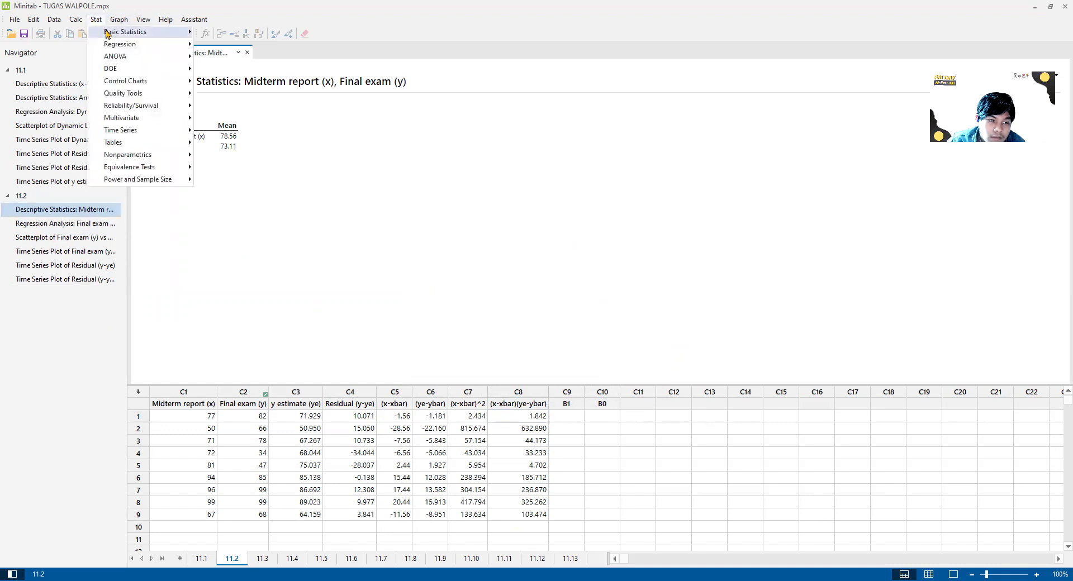
pyautogui.moveTo(108, 34)
pyautogui.click(229, 31)
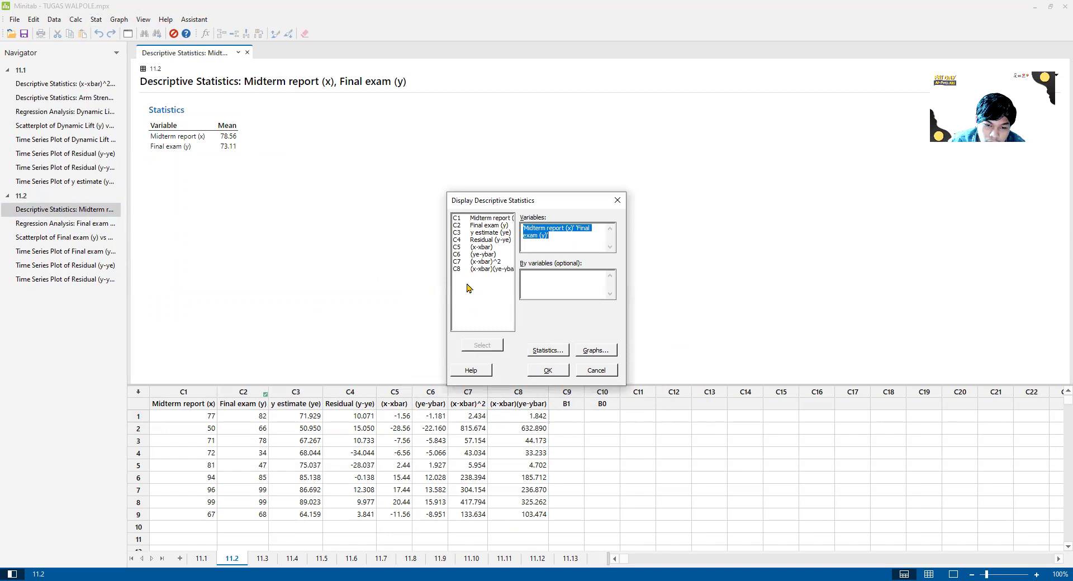
pyautogui.click(474, 262)
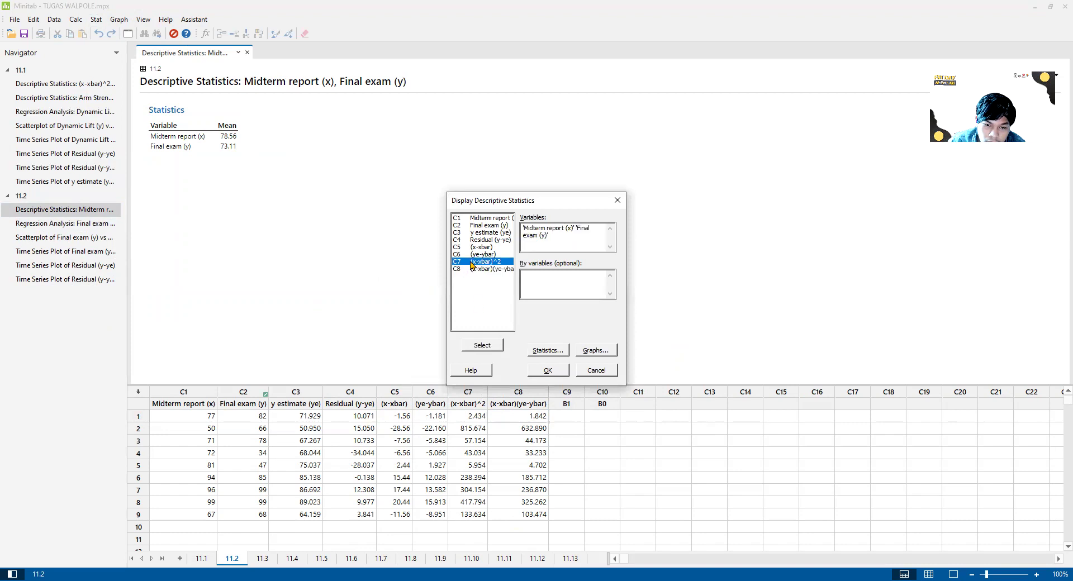
pyautogui.click(489, 346)
pyautogui.click(485, 269)
pyautogui.click(482, 344)
pyautogui.click(548, 350)
pyautogui.click(517, 245)
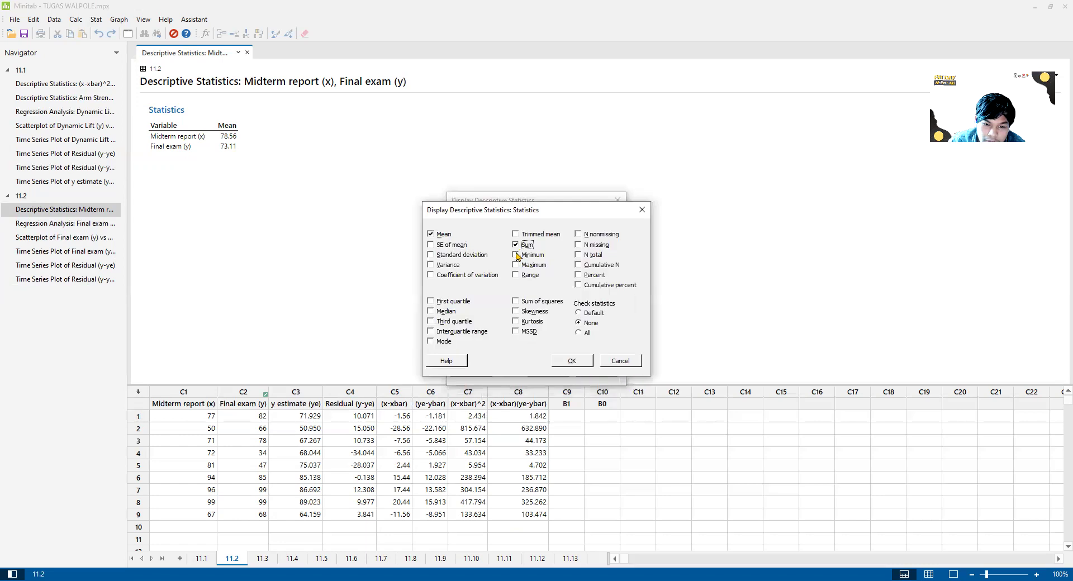
pyautogui.click(557, 361)
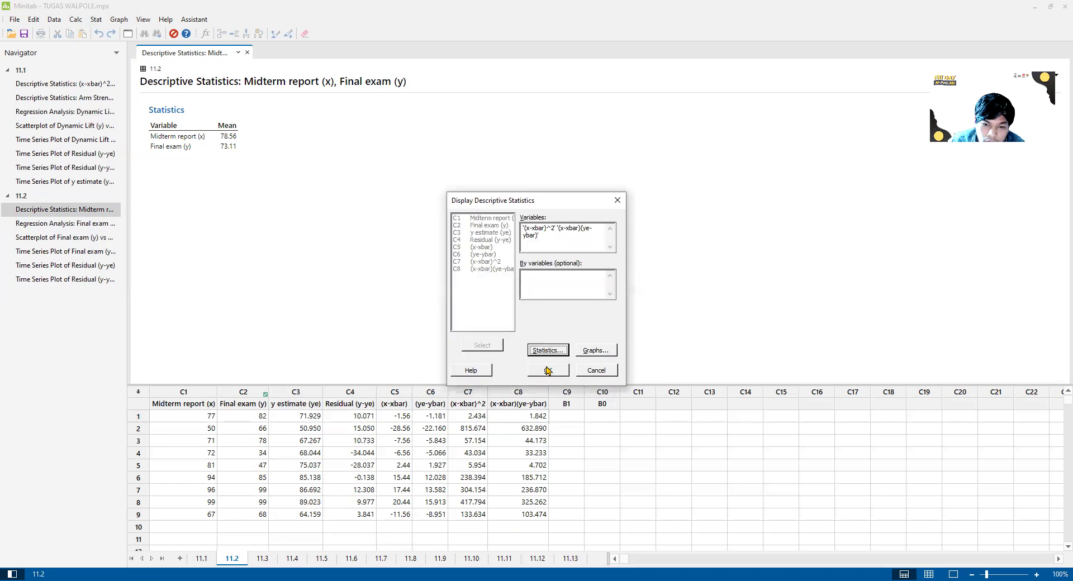
pyautogui.click(547, 370)
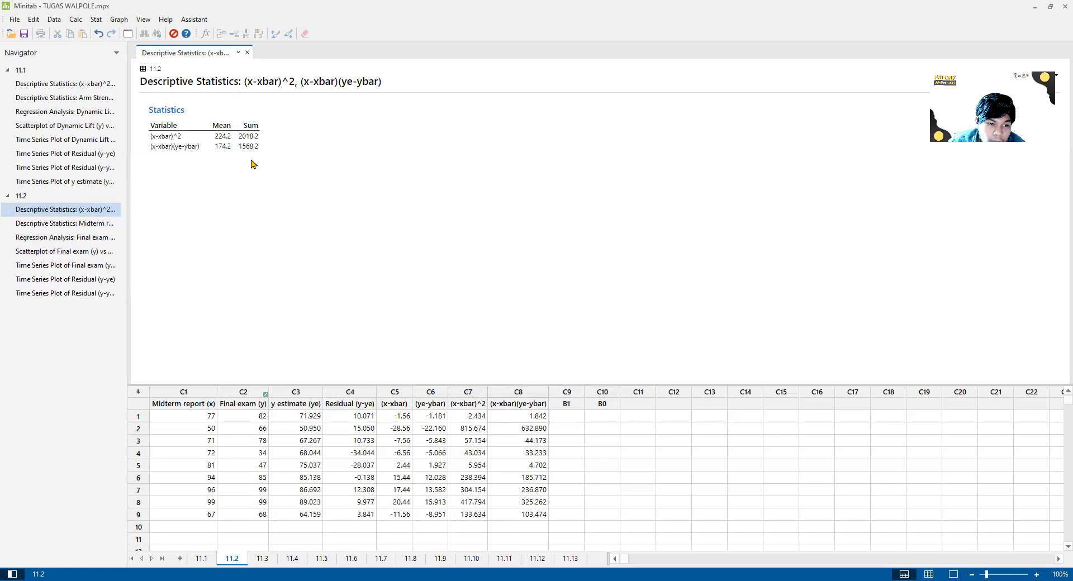
# Calculate B1 in column C9 with the expression 1568.2/2018.2 and check it against the Exercise 11.2 regression output
pyautogui.click(538, 415)
pyautogui.click(565, 415)
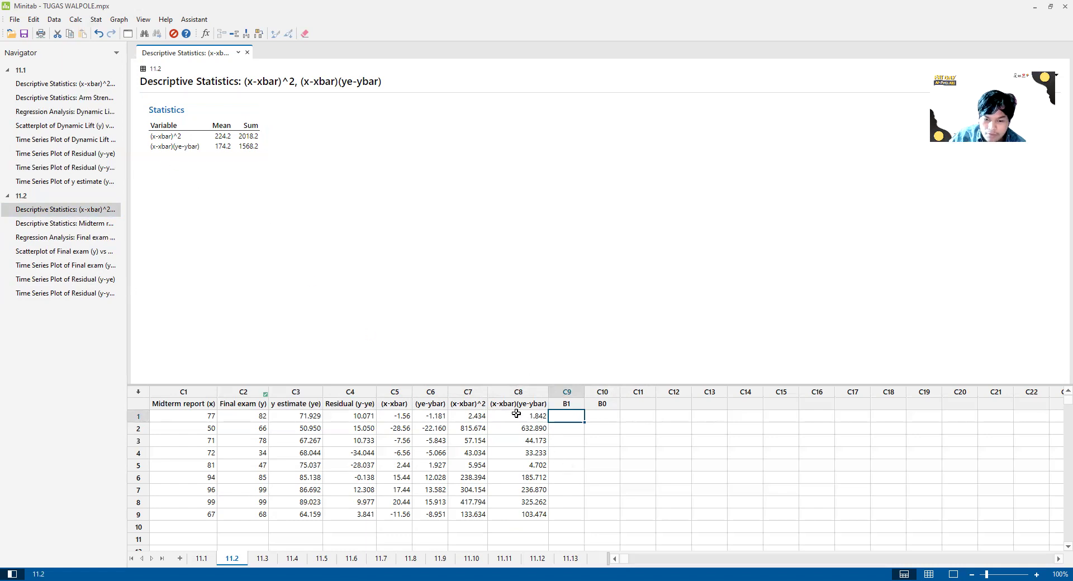
pyautogui.click(75, 19)
pyautogui.click(92, 42)
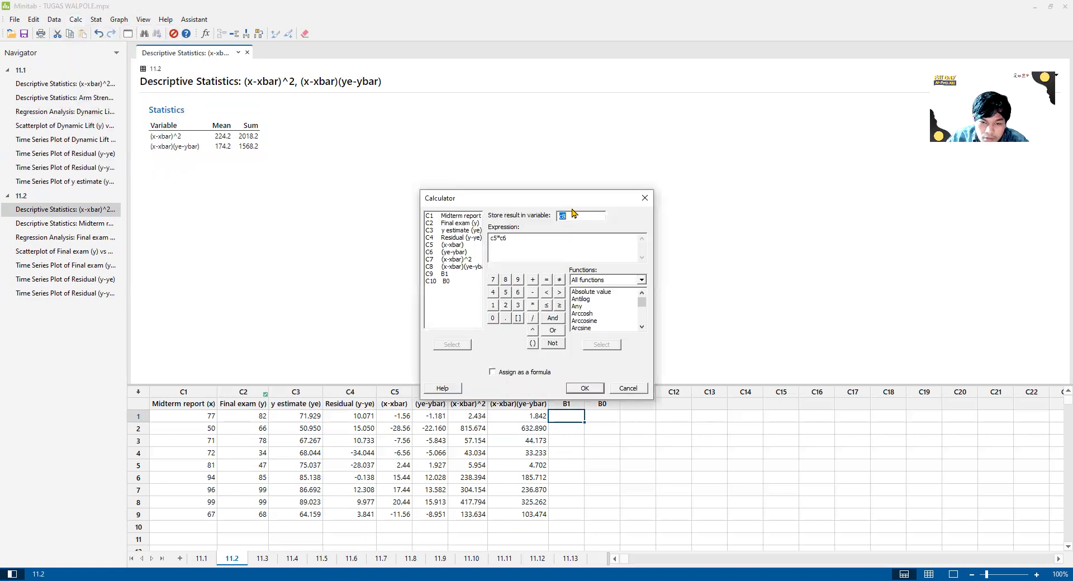
pyautogui.moveTo(578, 200); pyautogui.dragTo(636, 170)
pyautogui.write('c9')
pyautogui.moveTo(586, 207); pyautogui.dragTo(516, 210)
pyautogui.press('BackSpace')
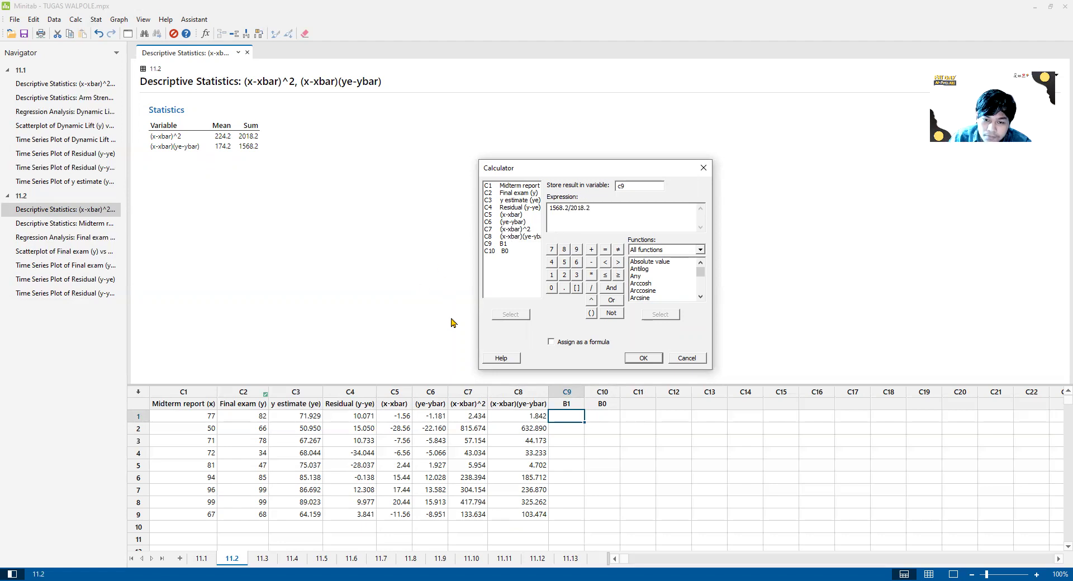
pyautogui.click(643, 357)
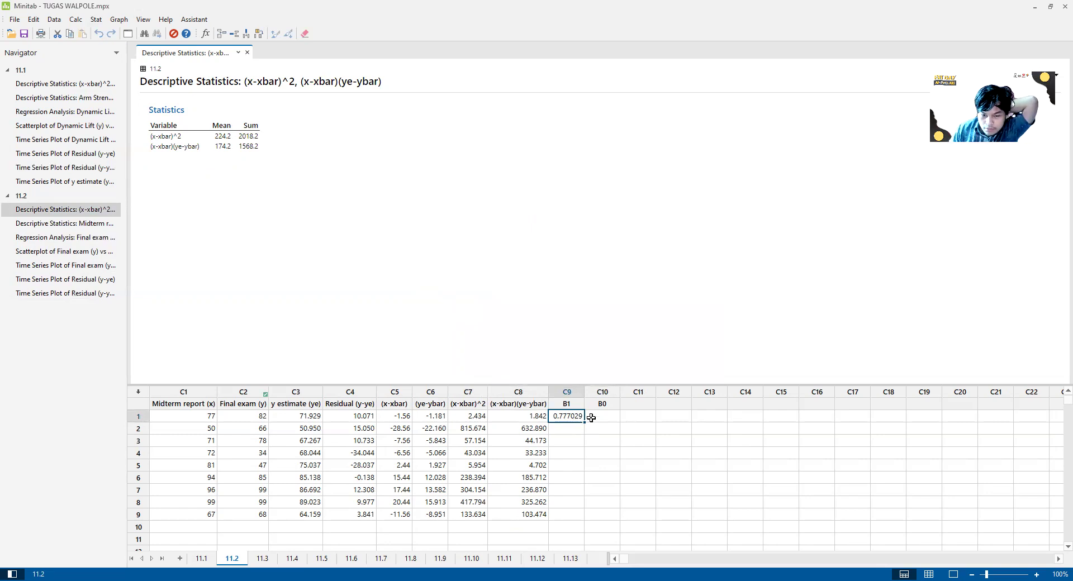
pyautogui.click(86, 238)
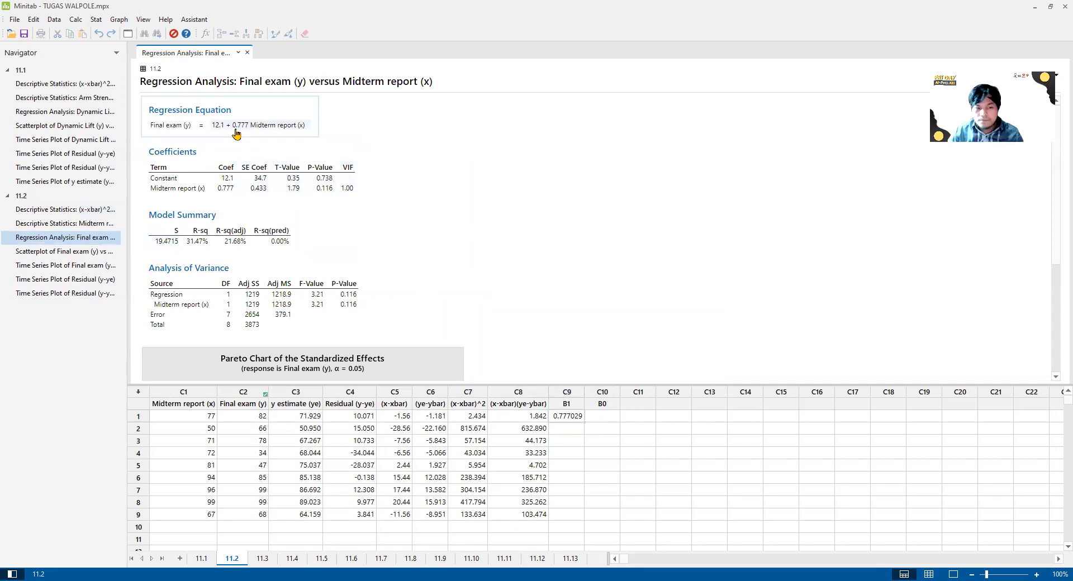
# Calculate B0 in column C10 with the expression 73.11-0.777029*78.56 and compare it with the regression equation's constant
pyautogui.click(595, 418)
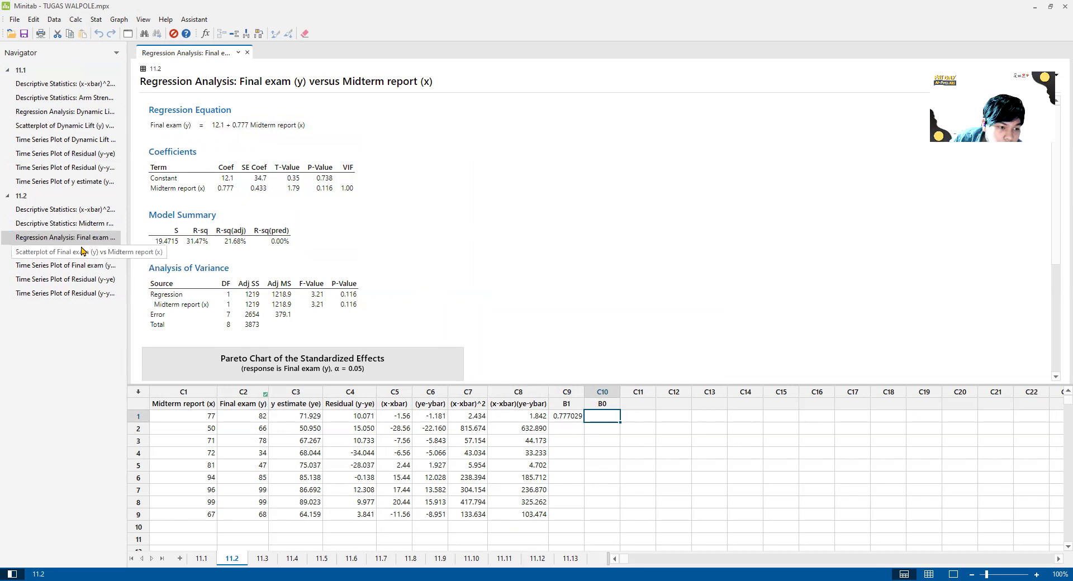
pyautogui.click(87, 223)
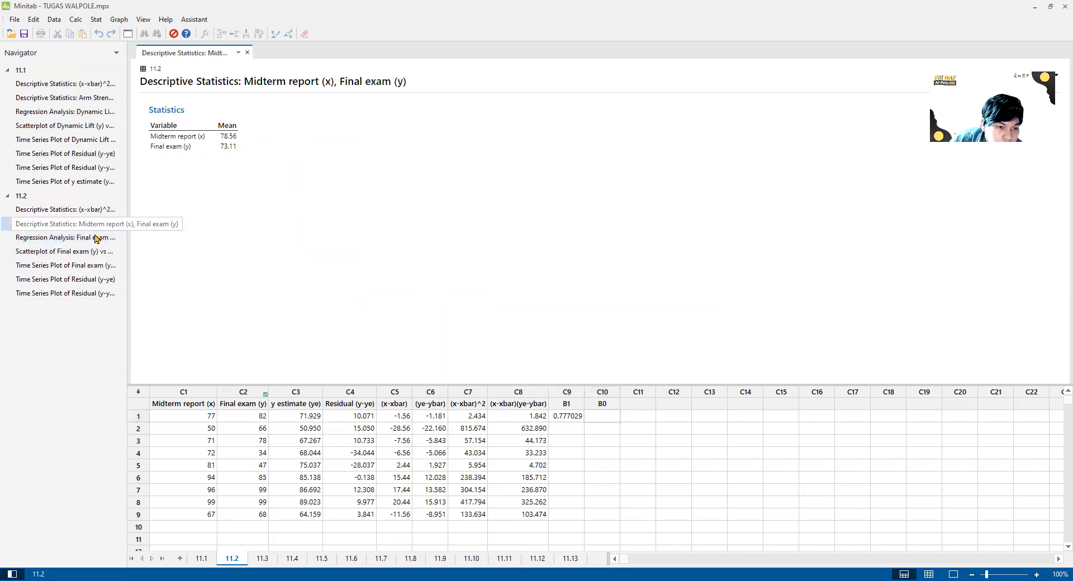
pyautogui.click(75, 19)
pyautogui.click(74, 29)
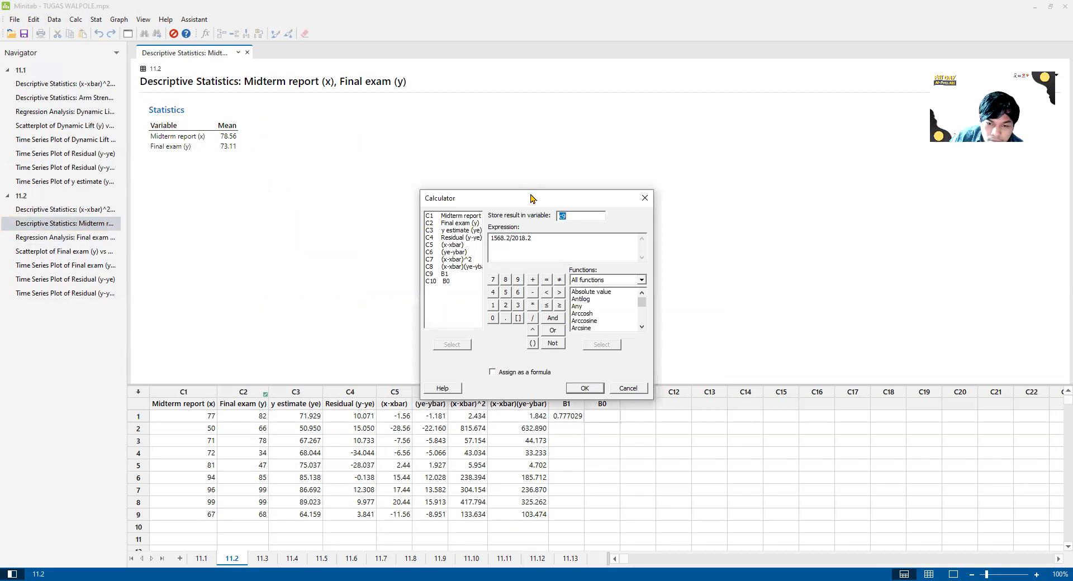
pyautogui.moveTo(530, 168); pyautogui.dragTo(713, 177)
pyautogui.write('c')
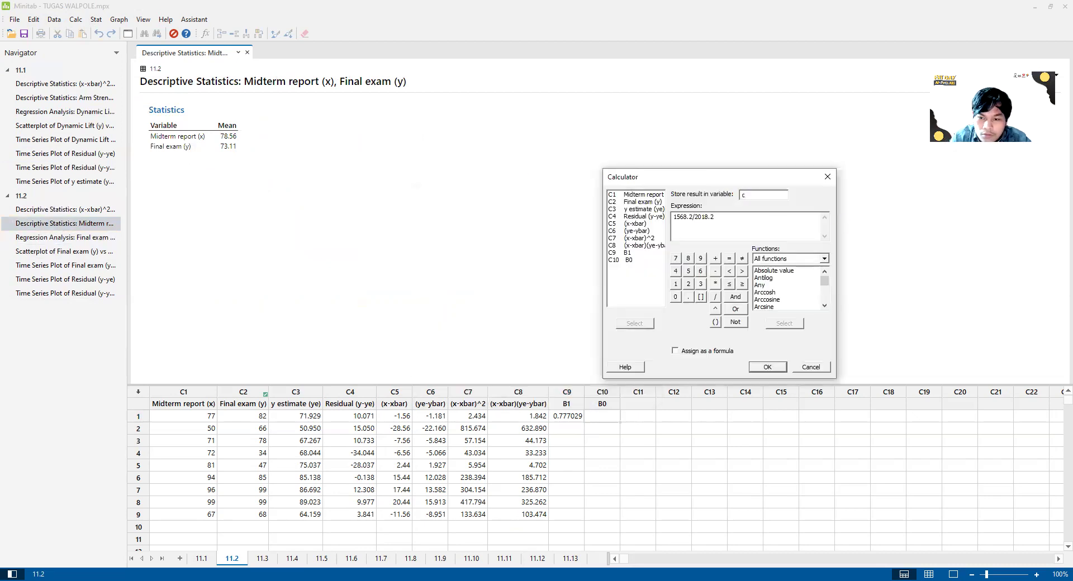
pyautogui.moveTo(754, 229); pyautogui.dragTo(606, 220)
pyautogui.press('BackSpace')
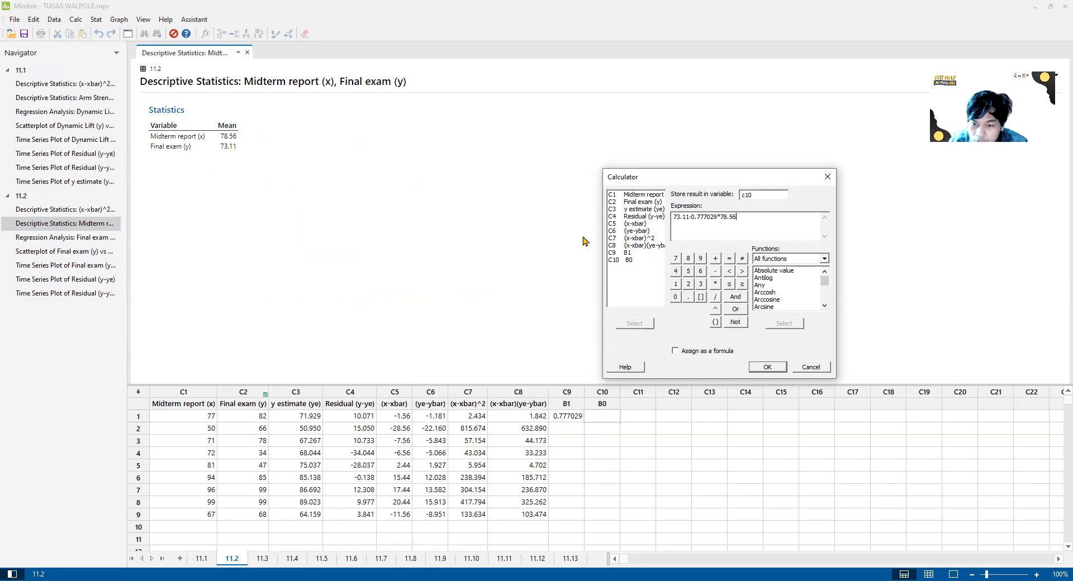
pyautogui.click(764, 368)
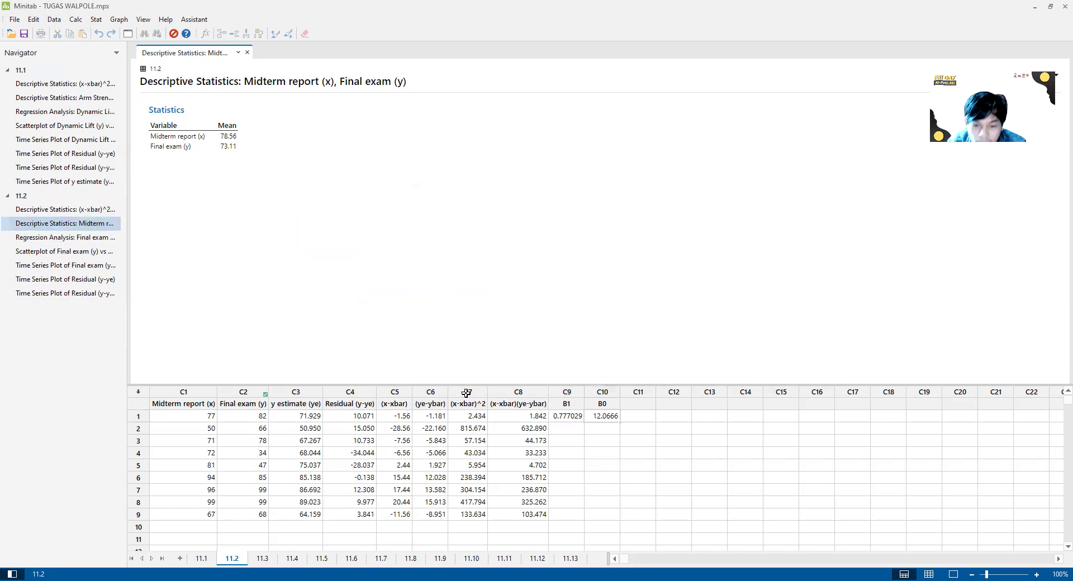
pyautogui.click(44, 239)
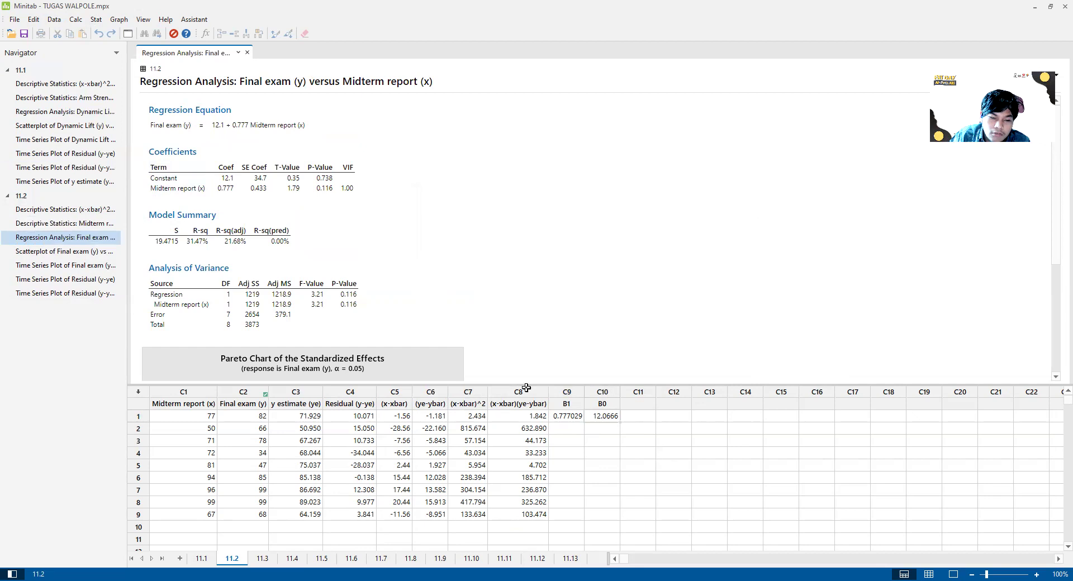
pyautogui.click(59, 224)
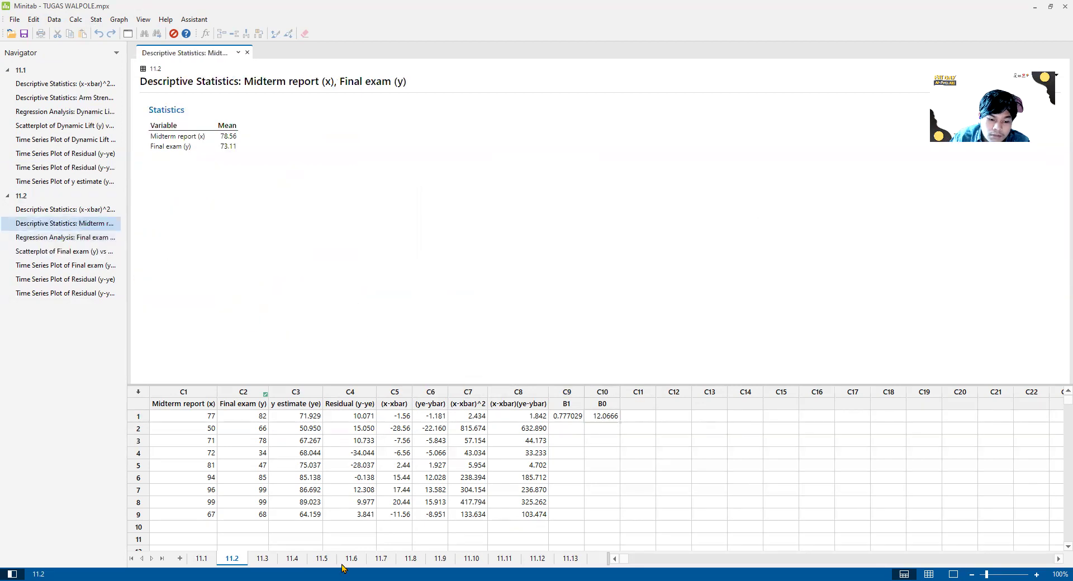
# Check part (b) of Exercise 11.2 in the PDF textbook and name column C11 Y(85)
pyautogui.hotkey('alt', 'Tab')
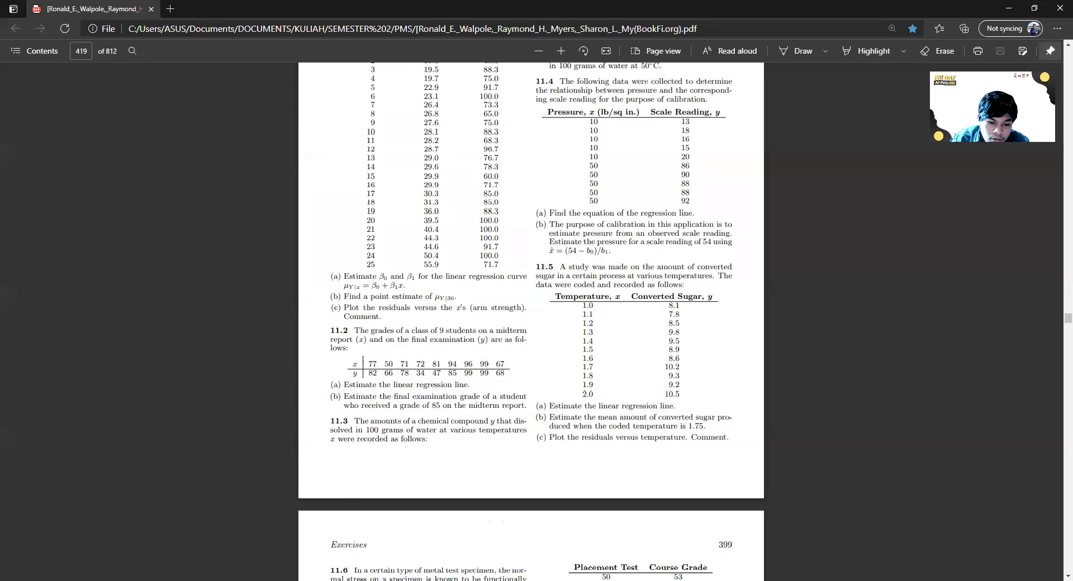
pyautogui.hotkey('alt', 'Tab')
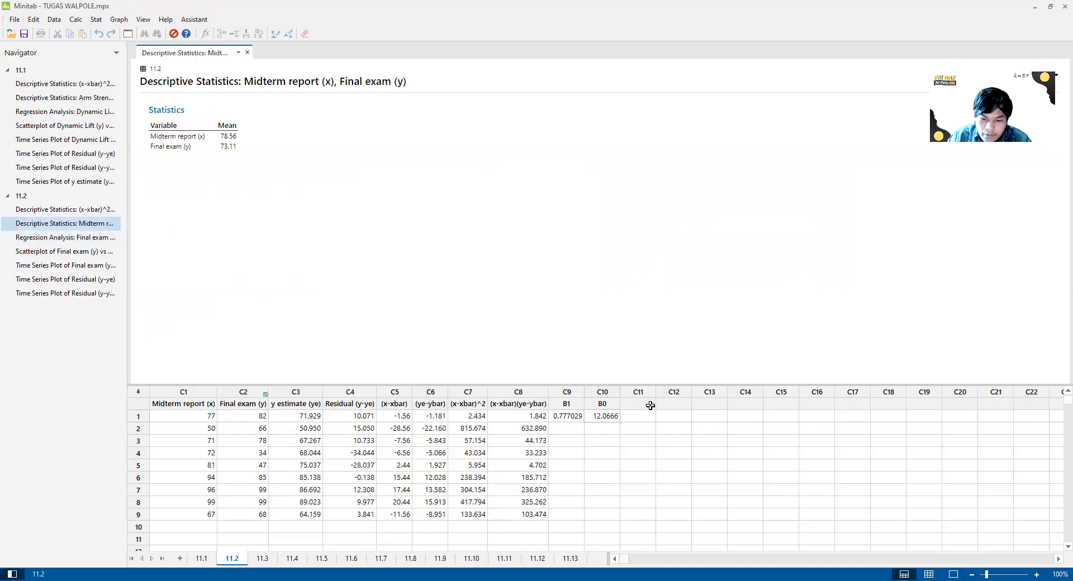
pyautogui.click(649, 404)
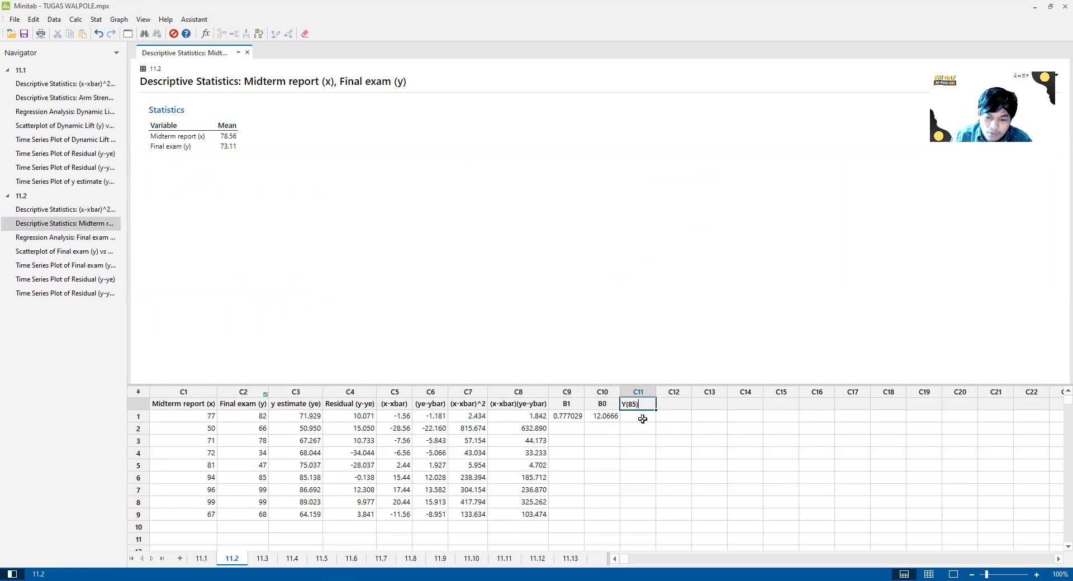
pyautogui.click(650, 416)
# Calculate the Y(85) column, C11, with the expression 12.1+0.777*85 based on the regression equation
pyautogui.click(81, 237)
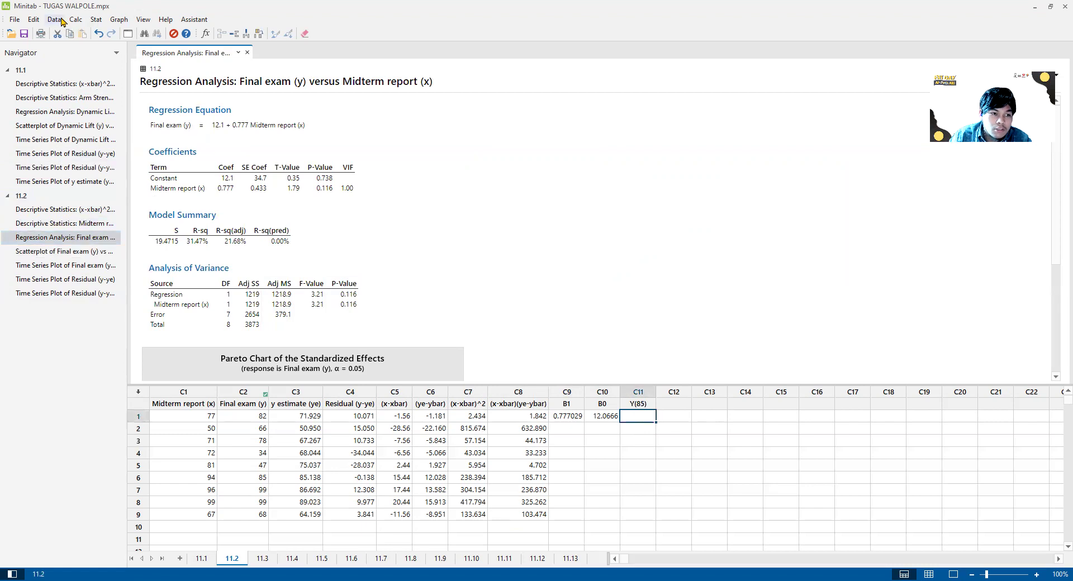
pyautogui.click(75, 20)
pyautogui.click(78, 31)
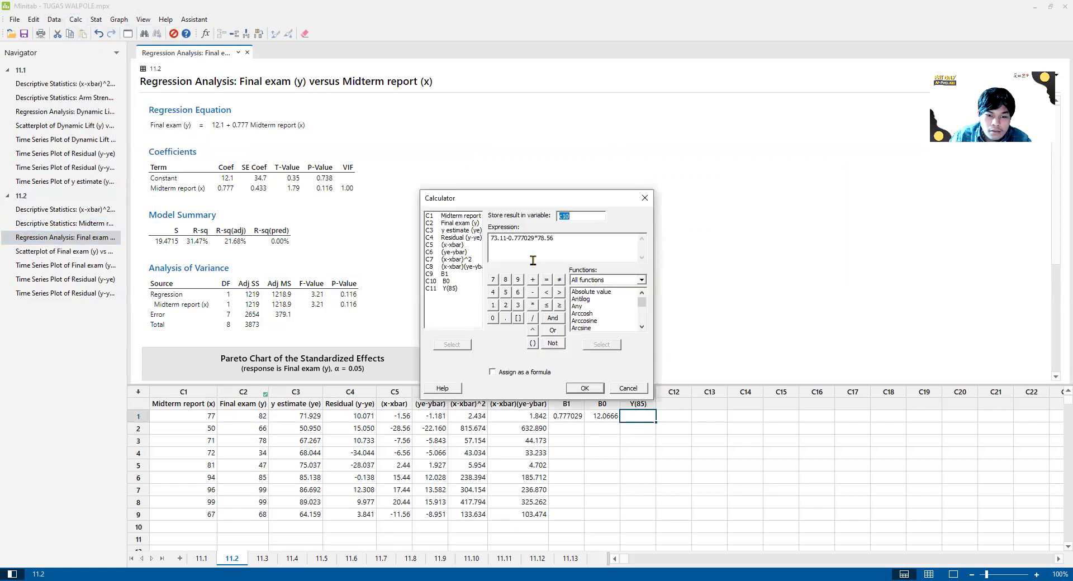
pyautogui.write('c11')
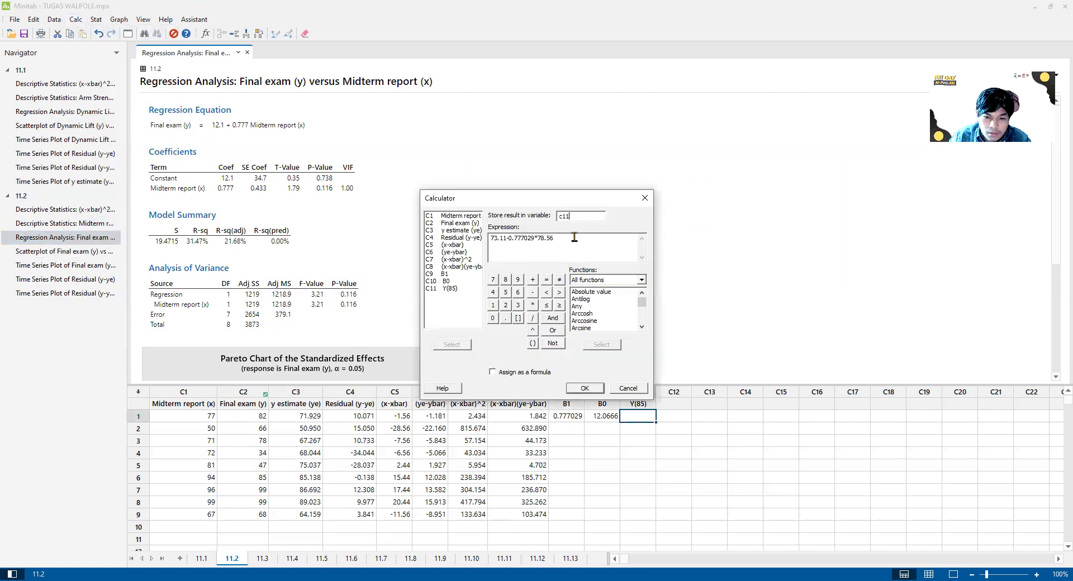
pyautogui.press('Tab')
pyautogui.write('12')
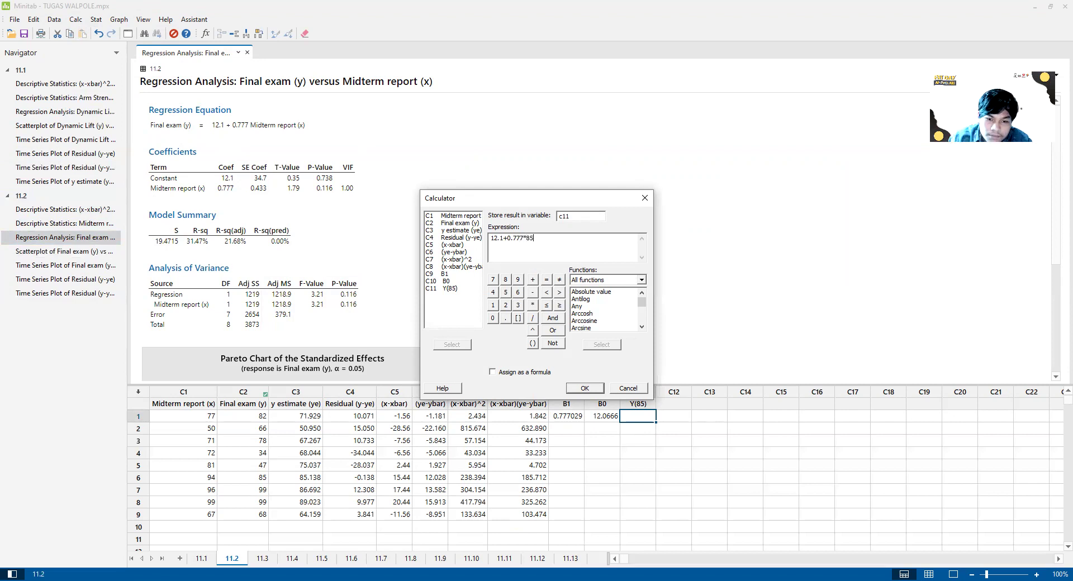
pyautogui.click(585, 388)
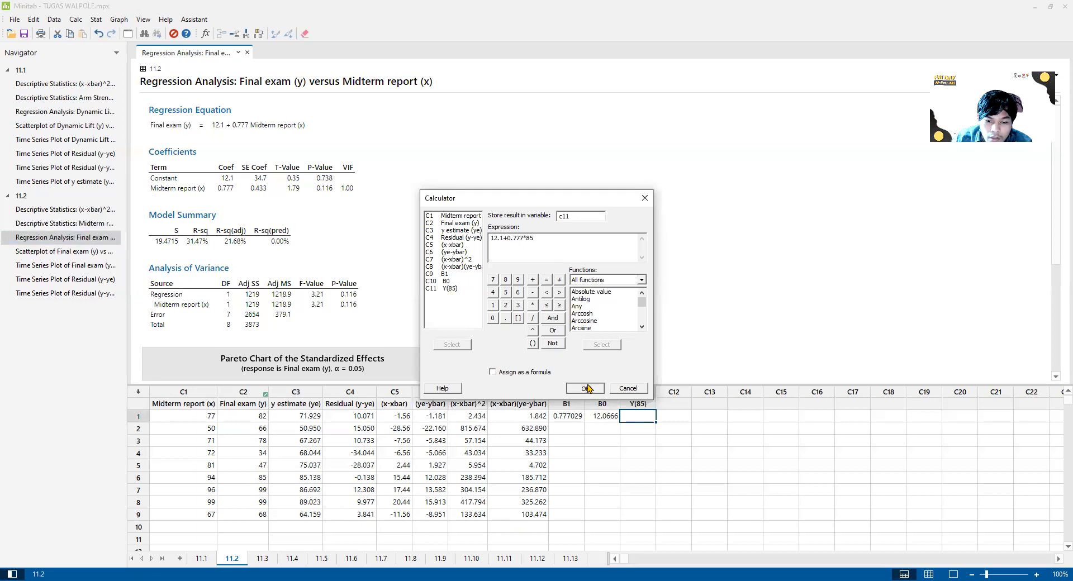
# Create a time series plot showing Residual (y-ye) and Midterm report (x) together
pyautogui.click(680, 429)
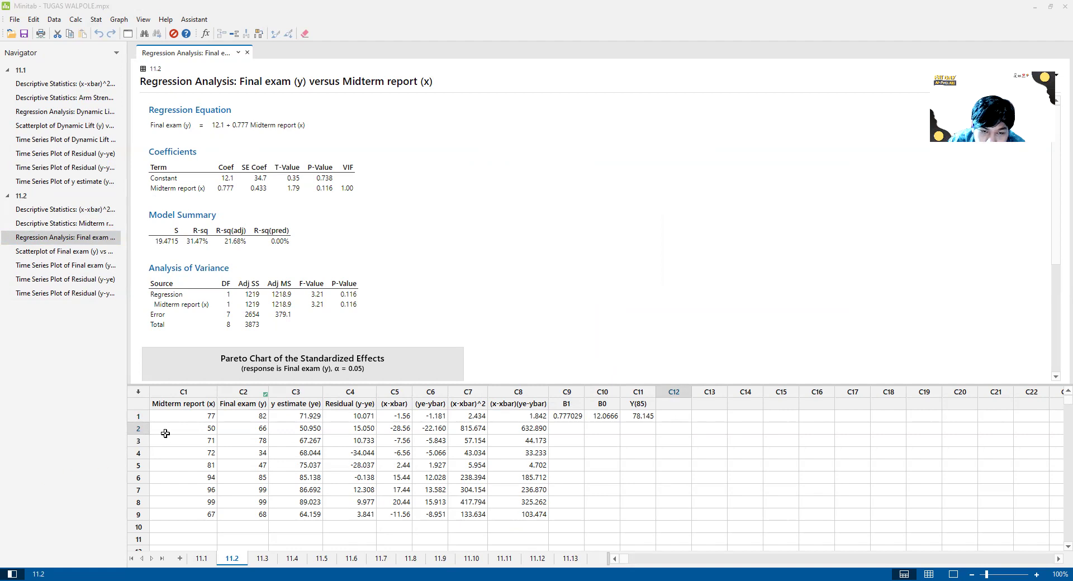
pyautogui.click(40, 437)
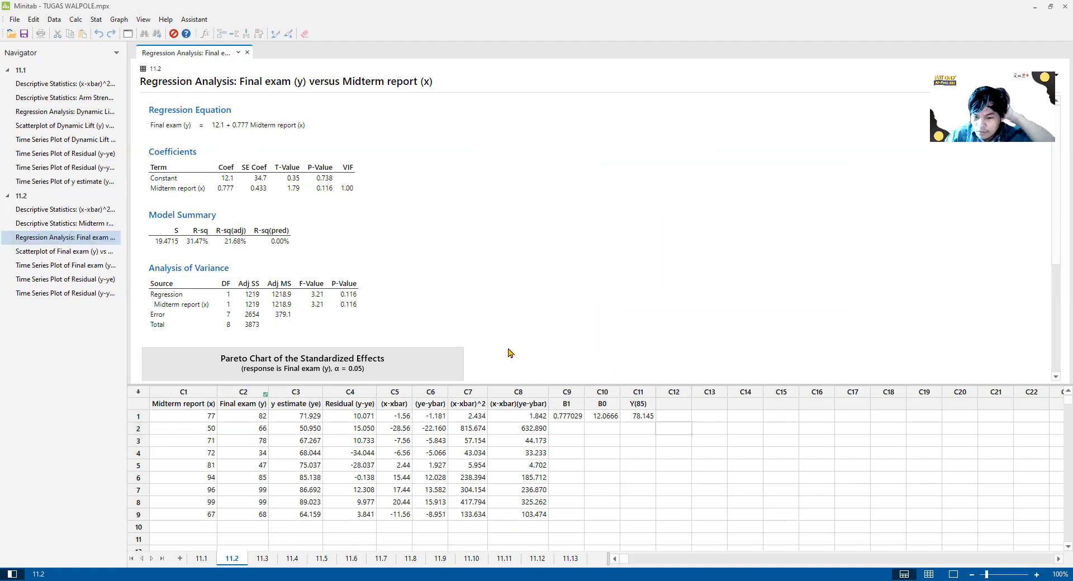
pyautogui.click(651, 420)
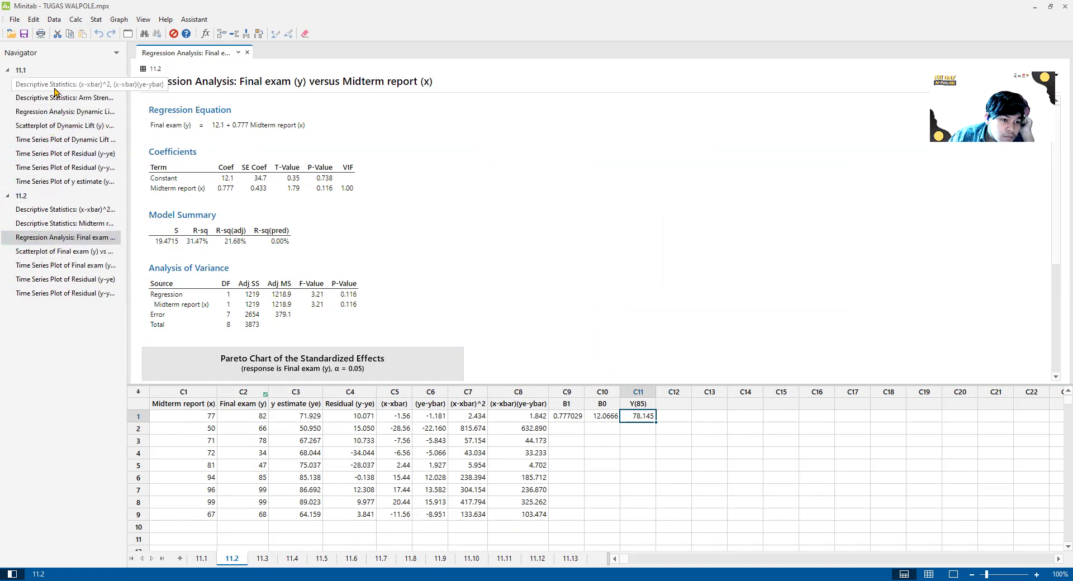
pyautogui.click(25, 457)
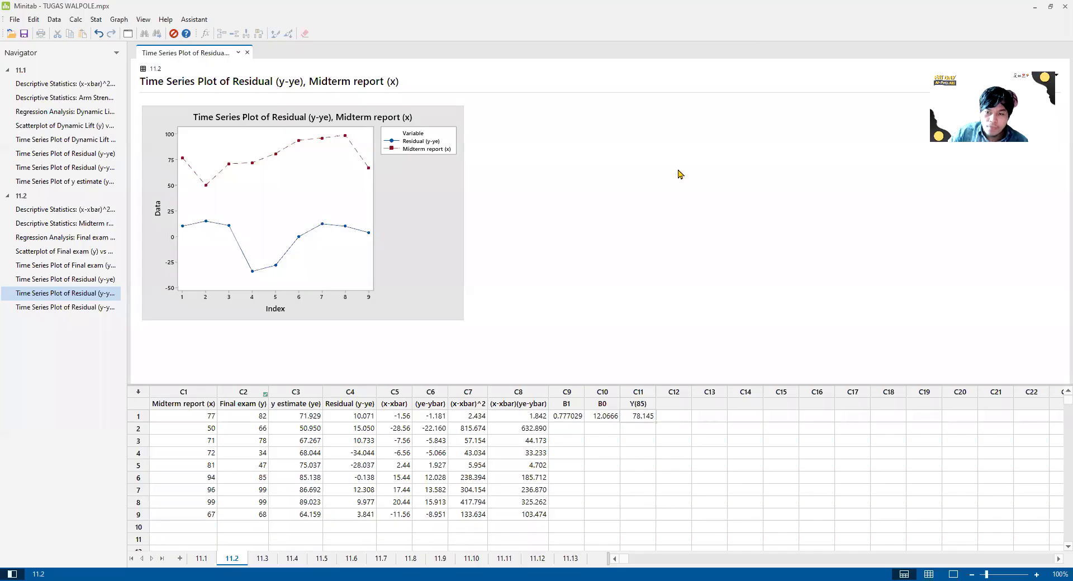
# Open worksheet 11.3 and read Exercise 11.3's data table and questions in the PDF textbook
pyautogui.click(262, 558)
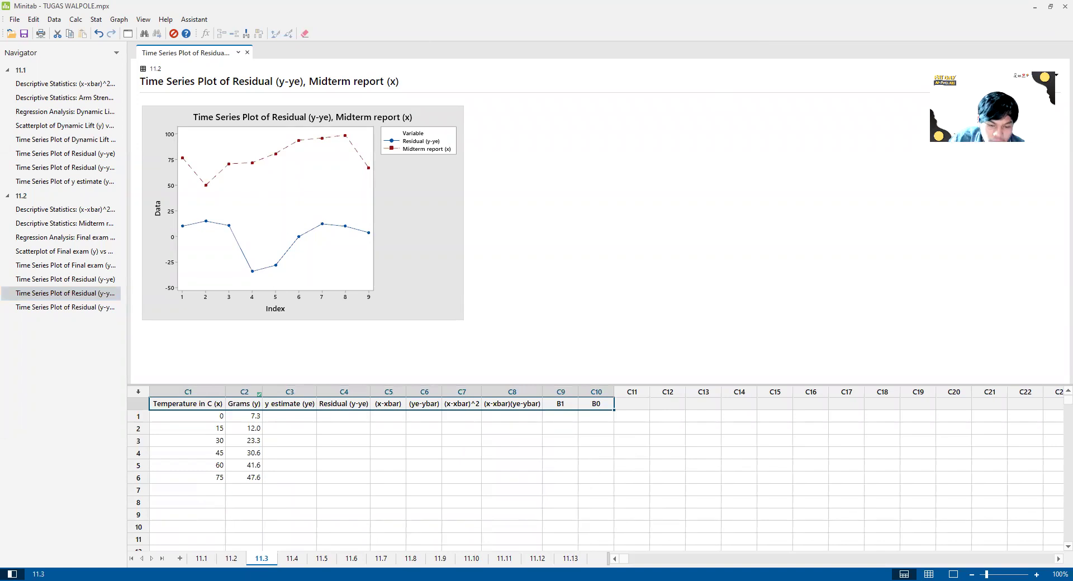
pyautogui.hotkey('alt', 'Tab')
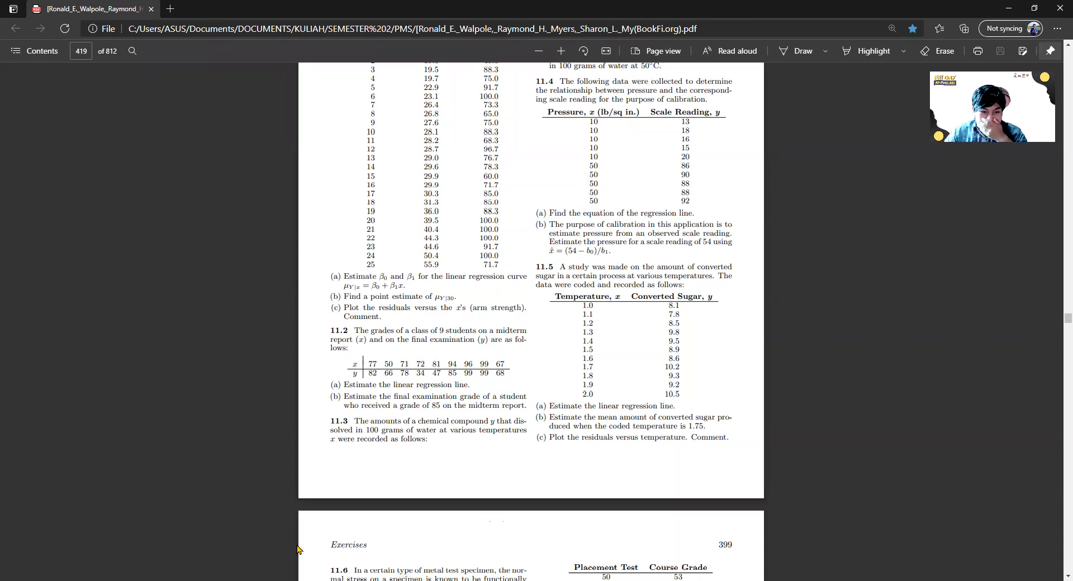
pyautogui.scroll(3, 360, 499)
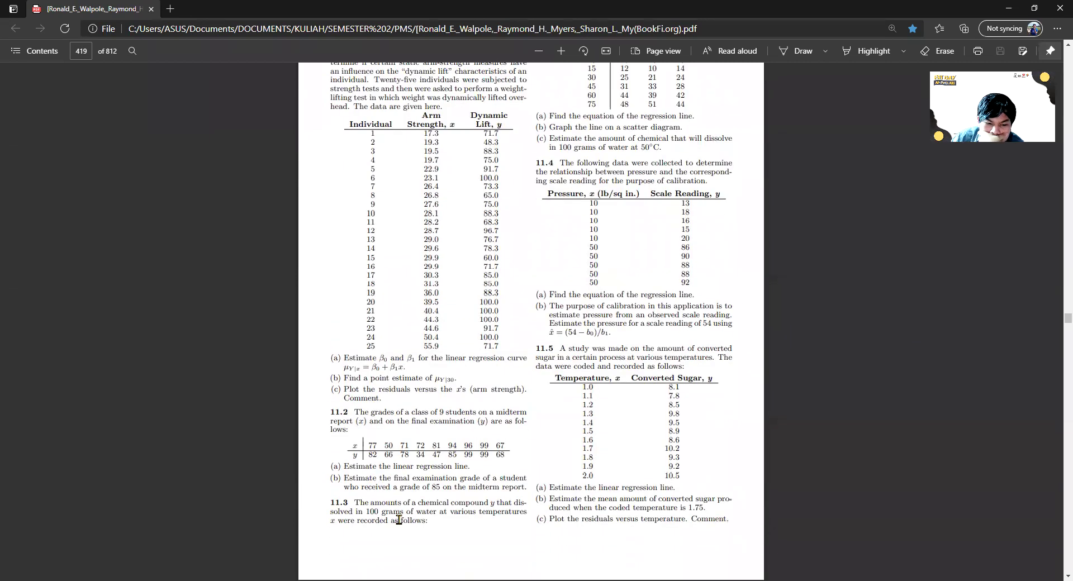
pyautogui.scroll(9, 398, 520)
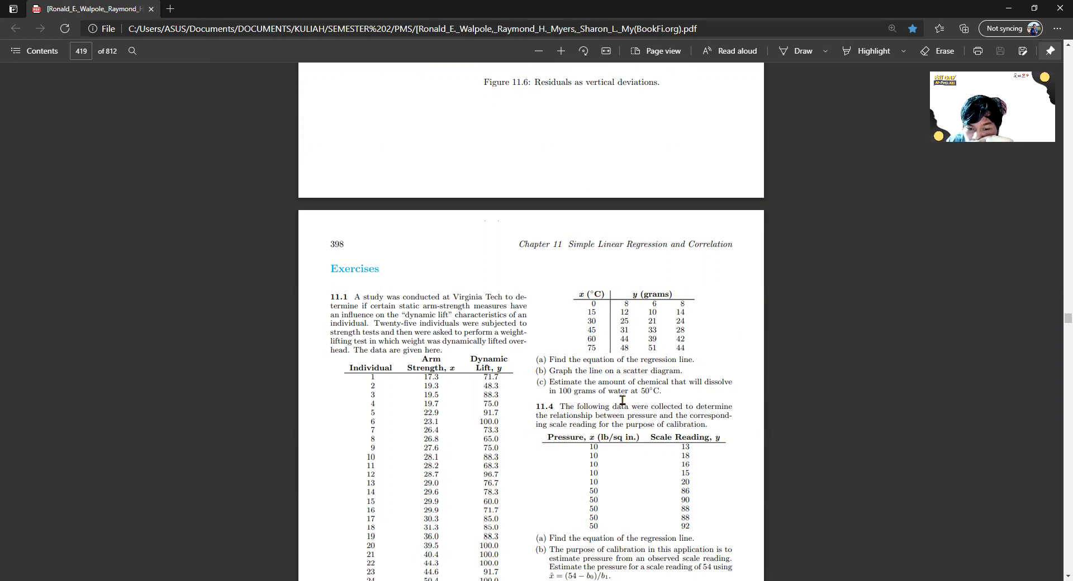
pyautogui.scroll(-2, 643, 401)
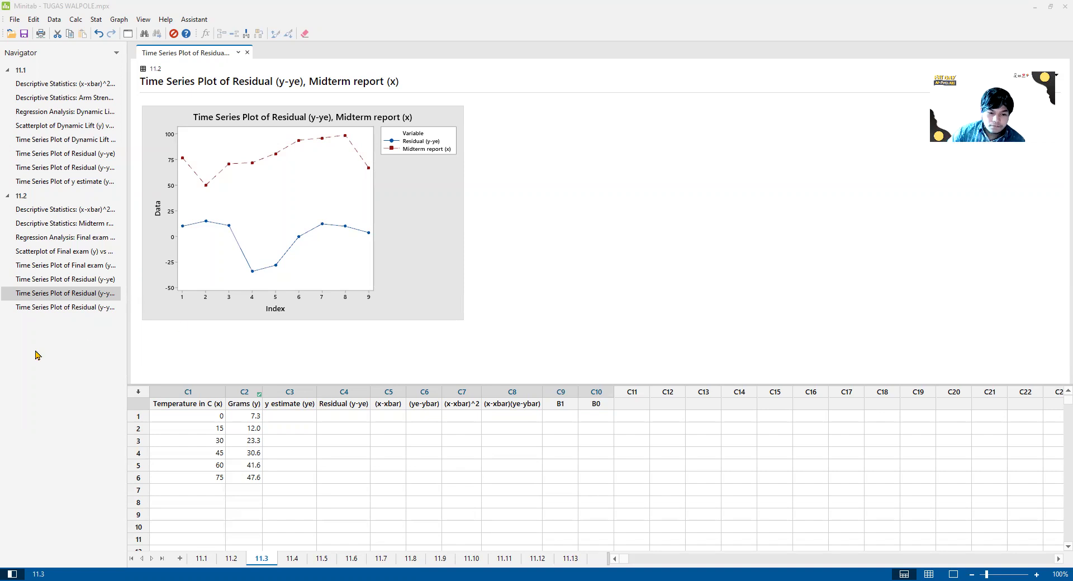
# Compare the Grams (y) entries in worksheet 11.3 with the y (grams) readings in the textbook's table
pyautogui.click(239, 418)
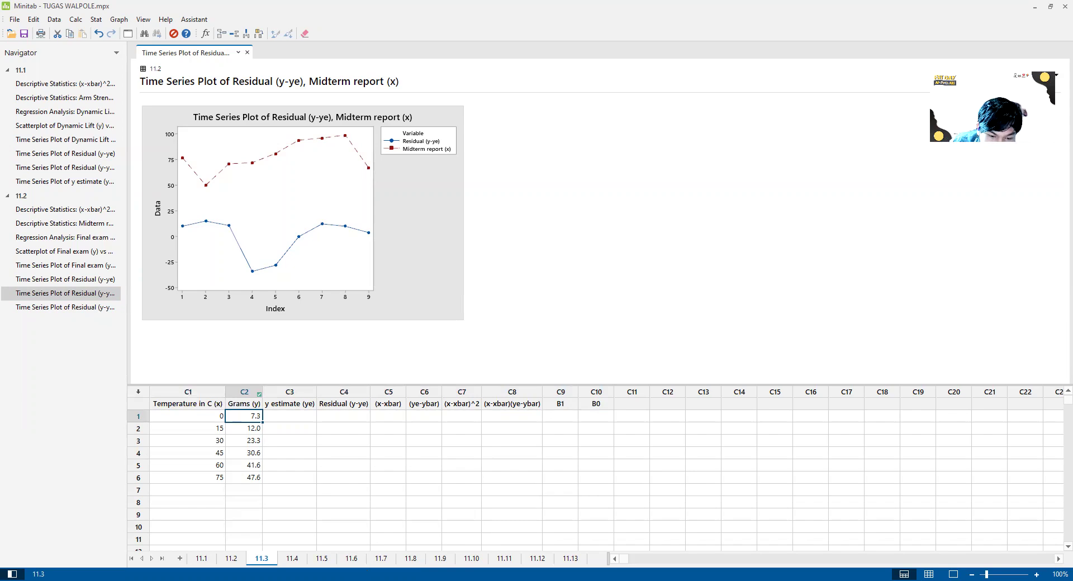
pyautogui.hotkey('alt', 'Tab')
pyautogui.moveTo(625, 222); pyautogui.dragTo(685, 226)
pyautogui.click(443, 385)
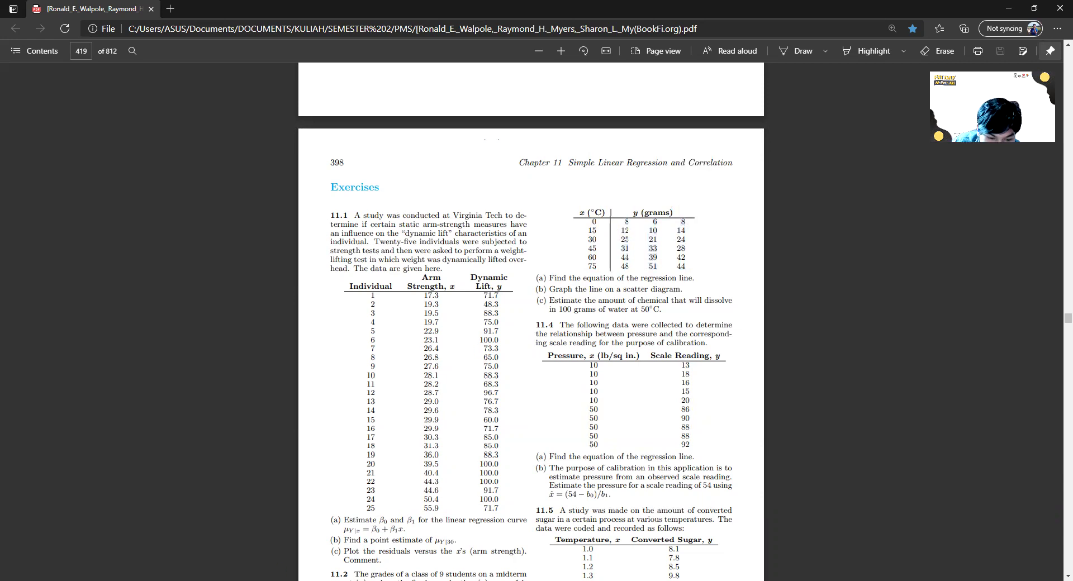
pyautogui.hotkey('alt', 'Tab')
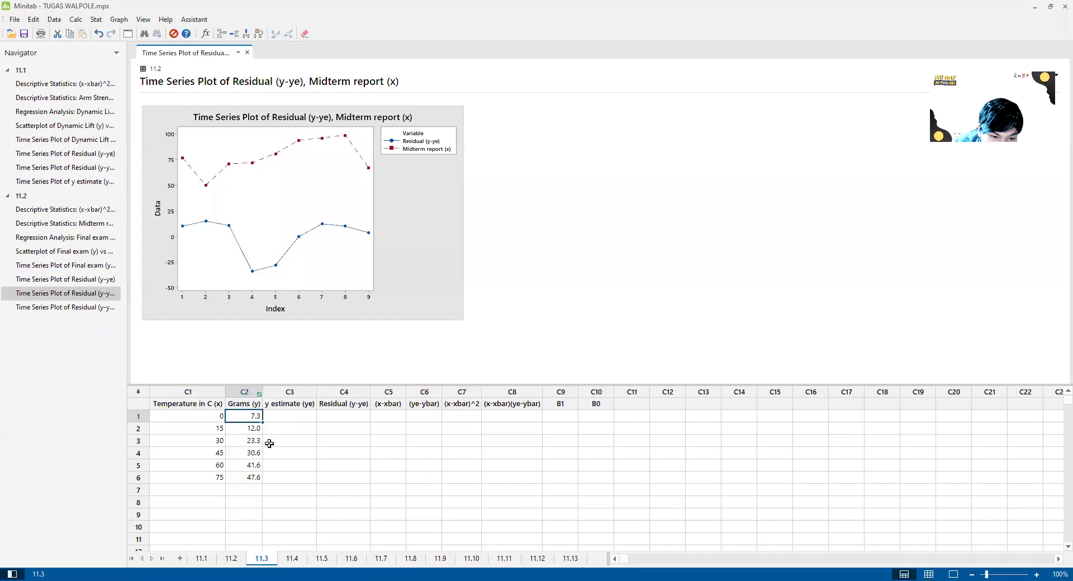
pyautogui.press('Down')
pyautogui.press('Down')
pyautogui.click(251, 452)
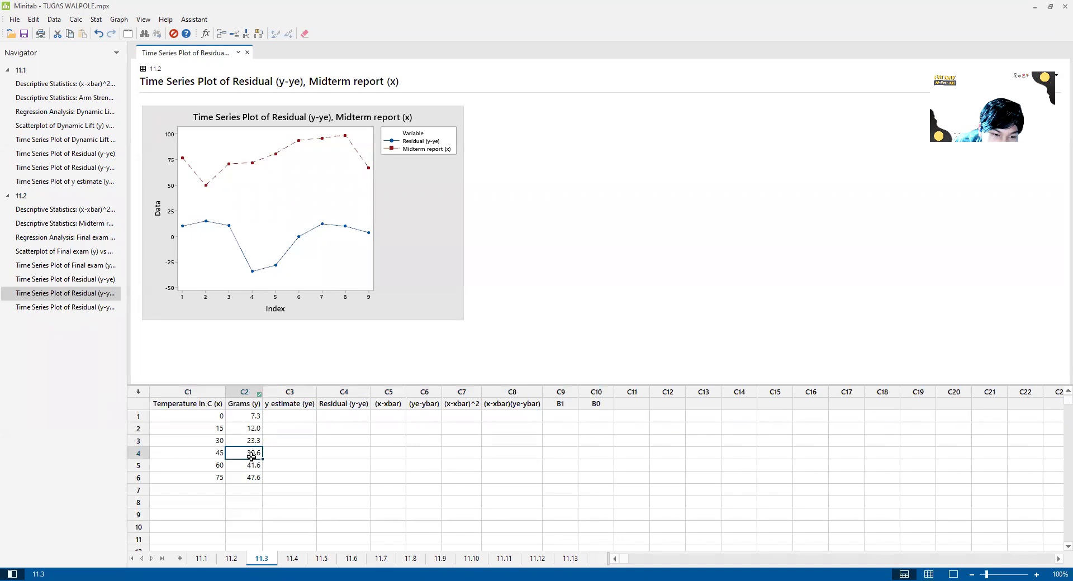
pyautogui.click(254, 466)
pyautogui.click(301, 416)
pyautogui.click(100, 374)
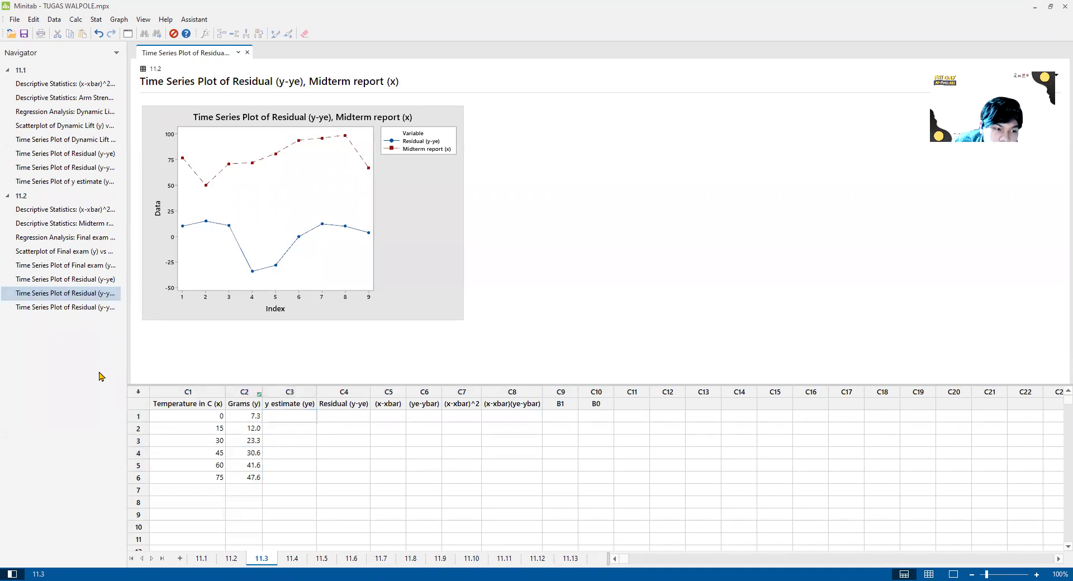
# Fit a regression model in worksheet 11.3 with Grams (y) as the response and Temperature in C (x) as the continuous predictor
pyautogui.click(119, 19)
pyautogui.moveTo(96, 19)
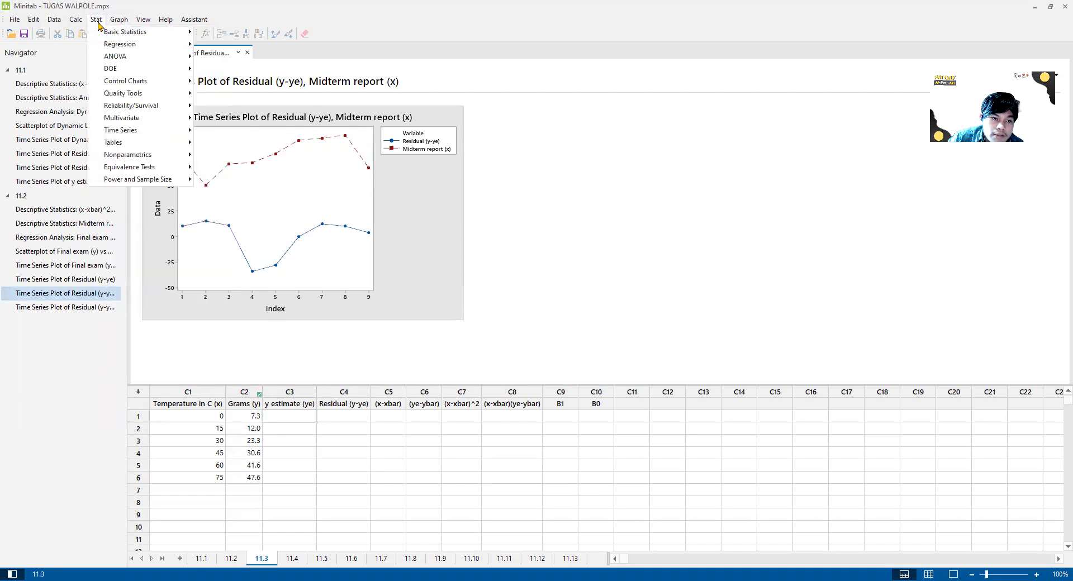
pyautogui.moveTo(119, 44)
pyautogui.moveTo(226, 56)
pyautogui.click(371, 57)
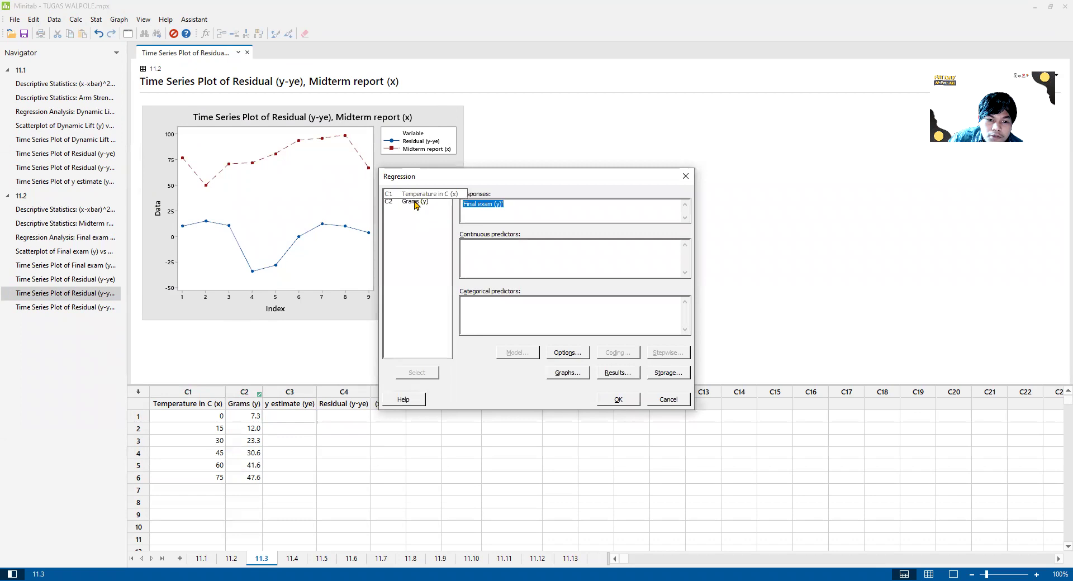
pyautogui.click(416, 202)
pyautogui.click(417, 372)
pyautogui.click(468, 248)
pyautogui.click(412, 193)
pyautogui.click(417, 372)
pyautogui.click(603, 401)
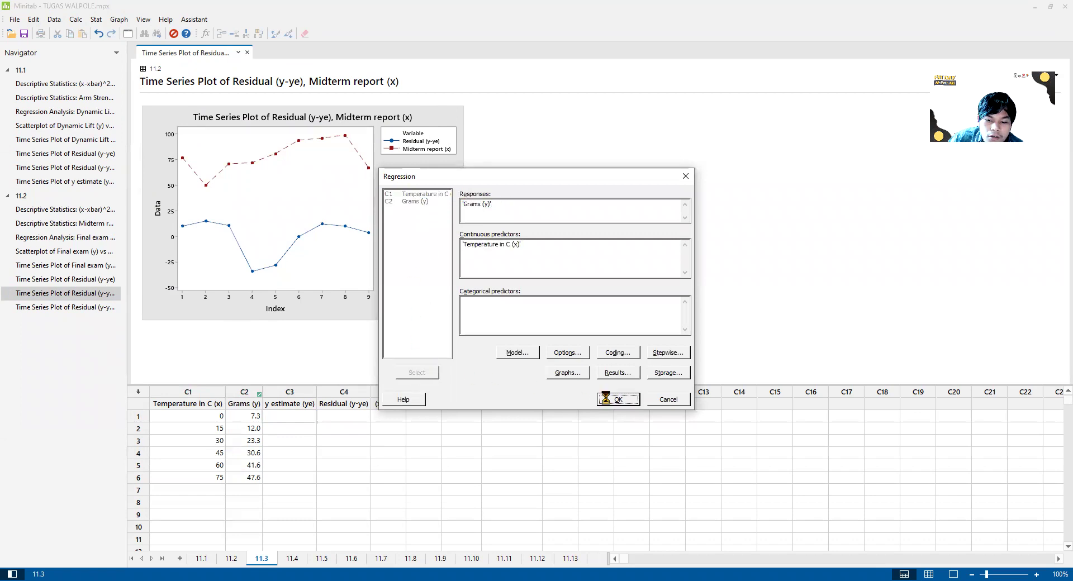
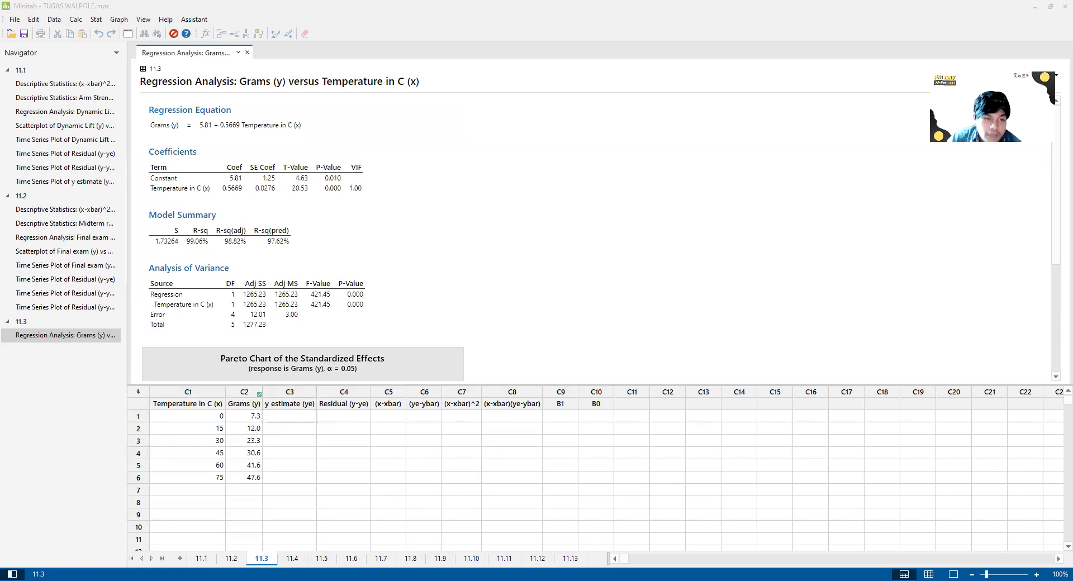
# Create a scatterplot with regression line of Grams (y) against Temperature in C (x) and compare it with the regression output
pyautogui.click(119, 19)
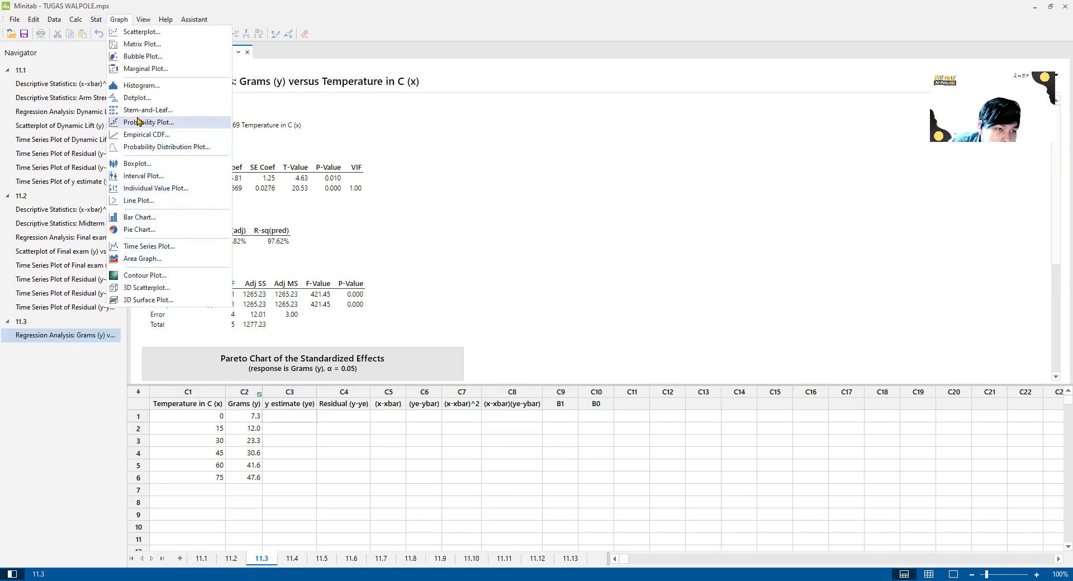
pyautogui.click(136, 32)
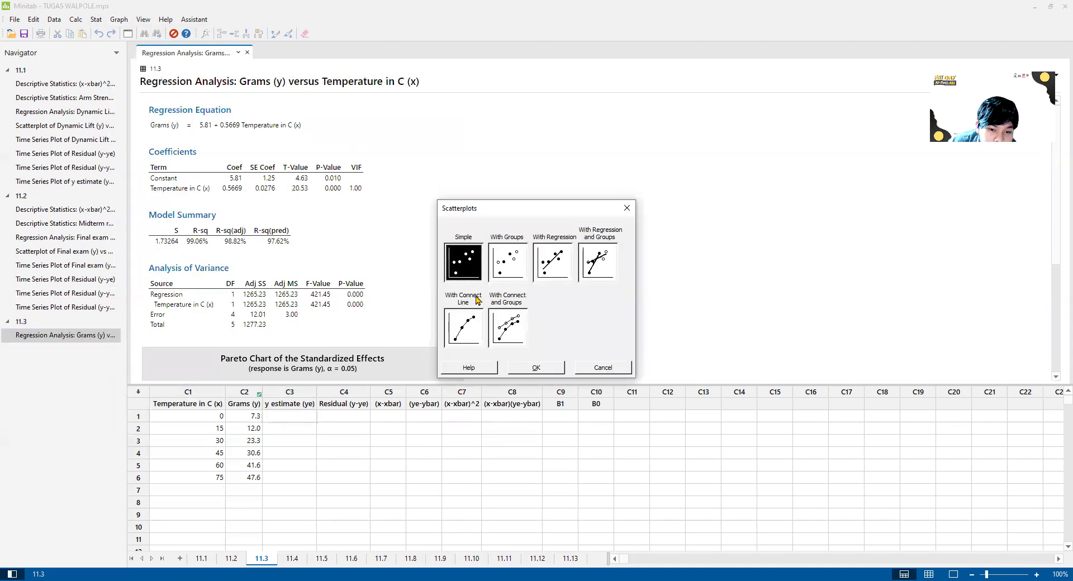
pyautogui.click(557, 266)
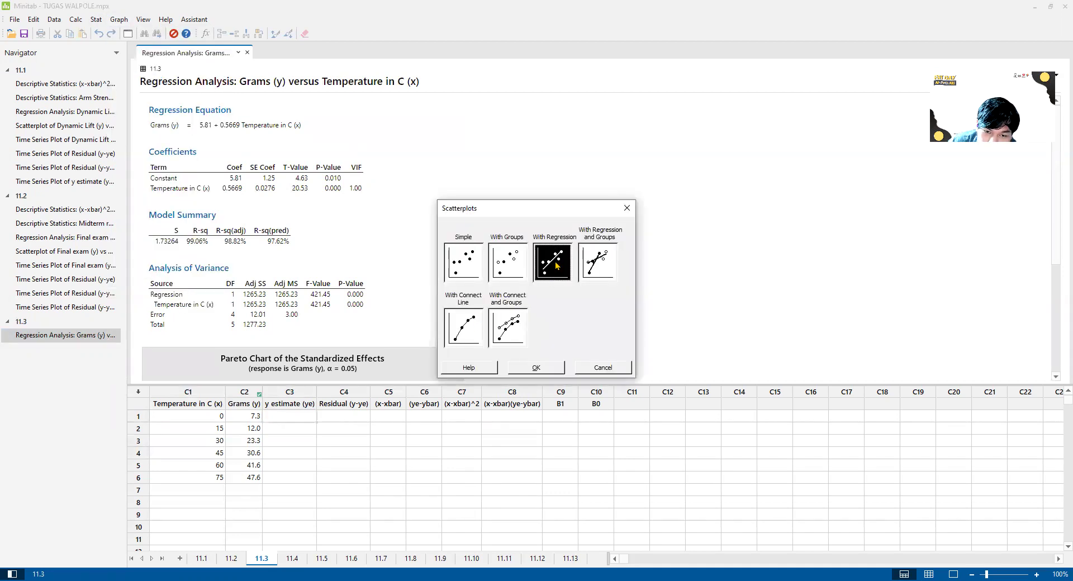
pyautogui.click(534, 370)
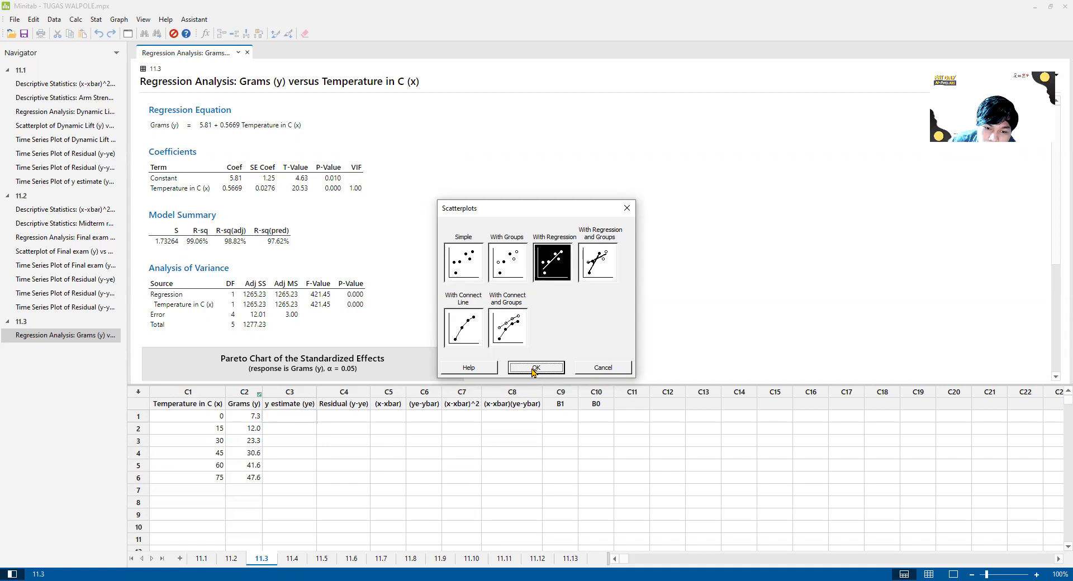
pyautogui.click(436, 228)
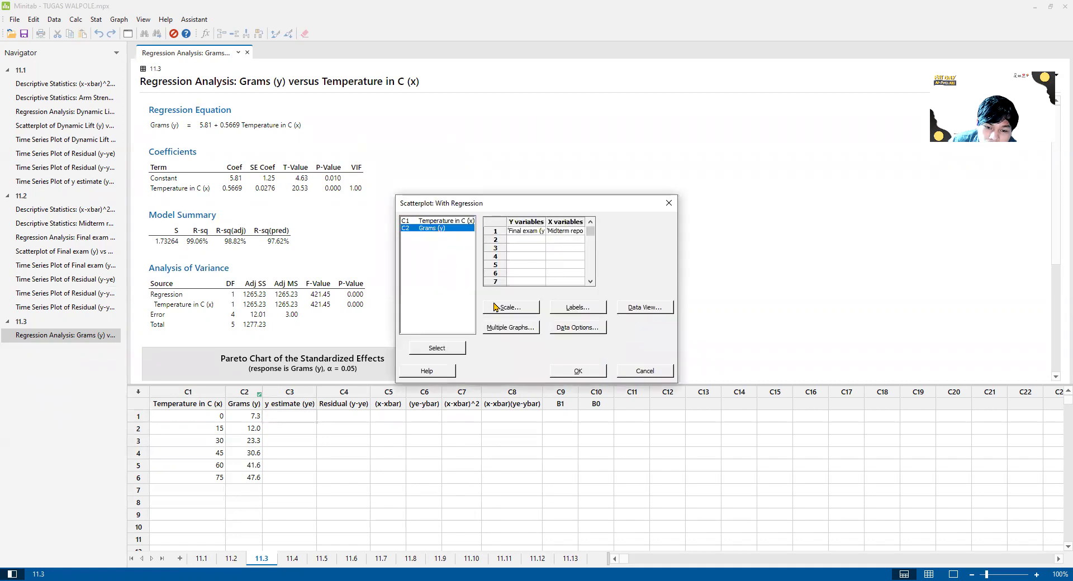
pyautogui.click(452, 349)
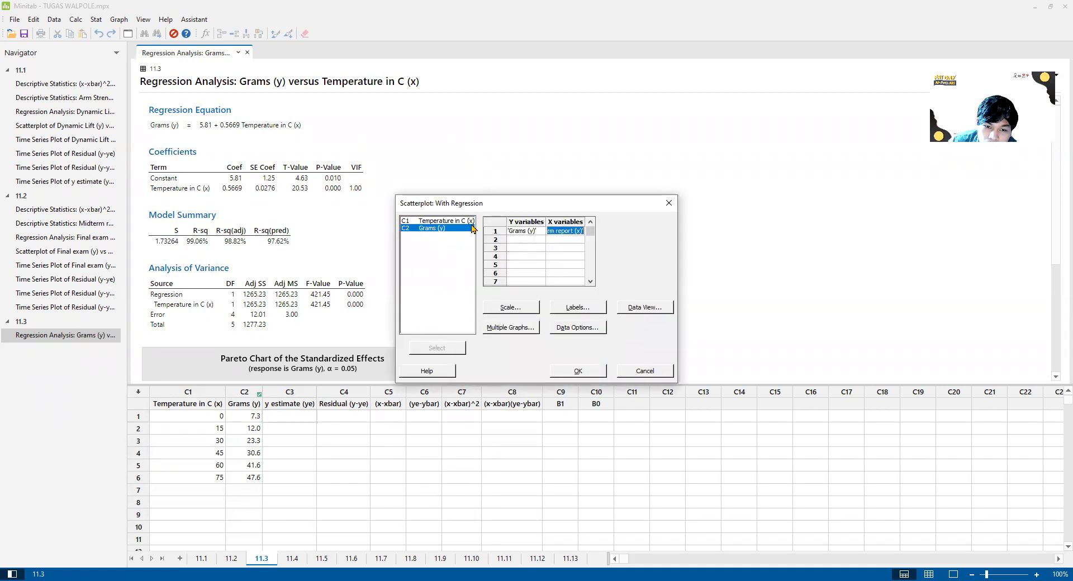
pyautogui.click(436, 221)
pyautogui.click(435, 349)
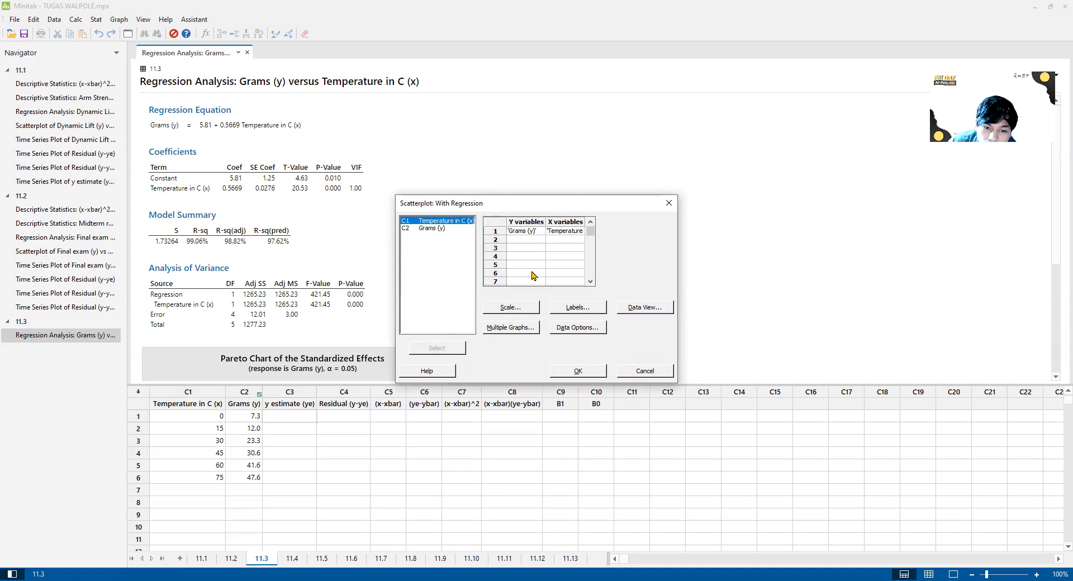
pyautogui.click(579, 375)
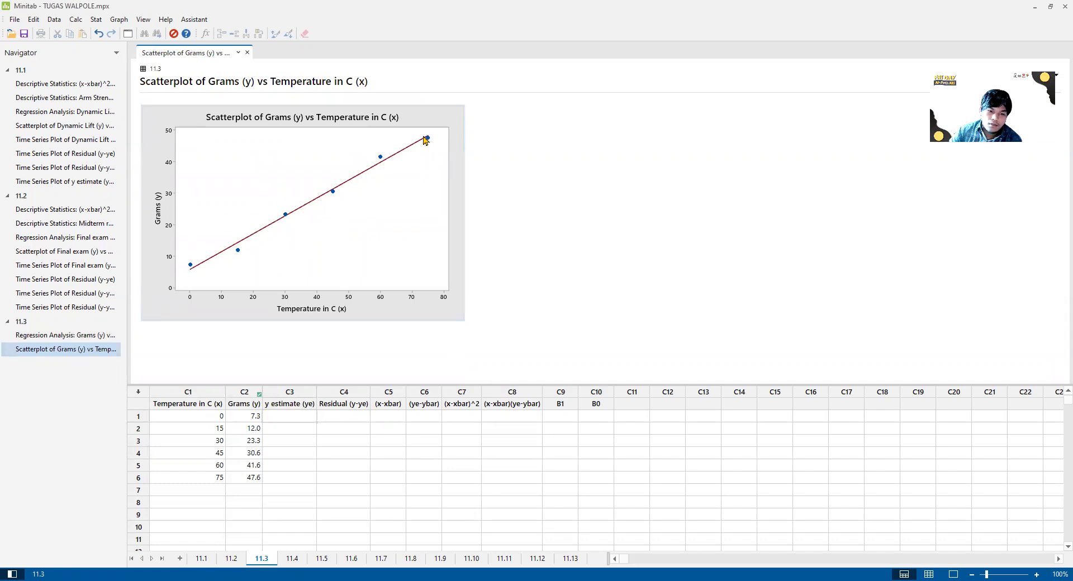
pyautogui.click(77, 337)
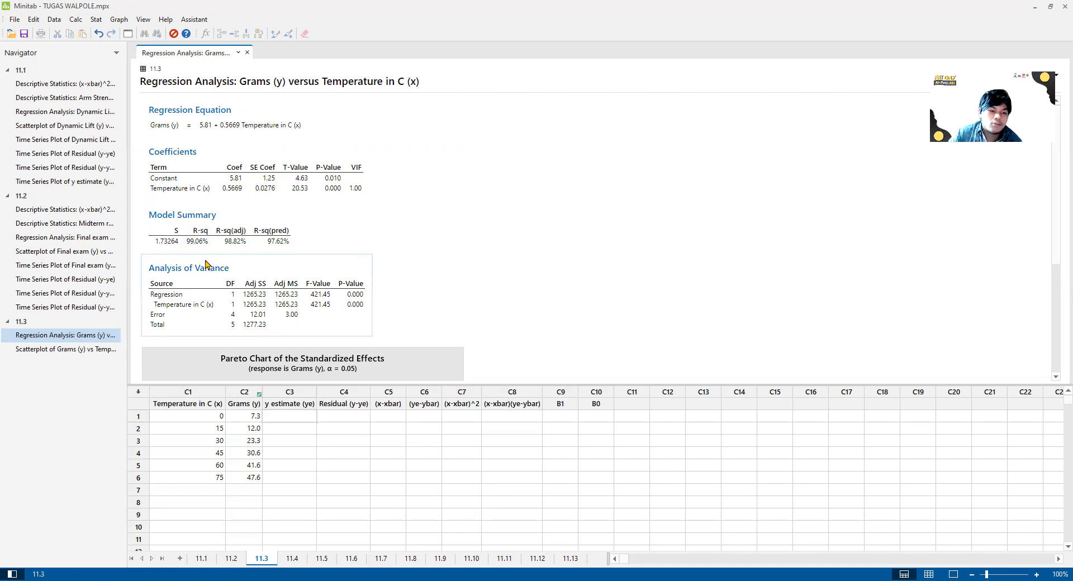
pyautogui.click(88, 349)
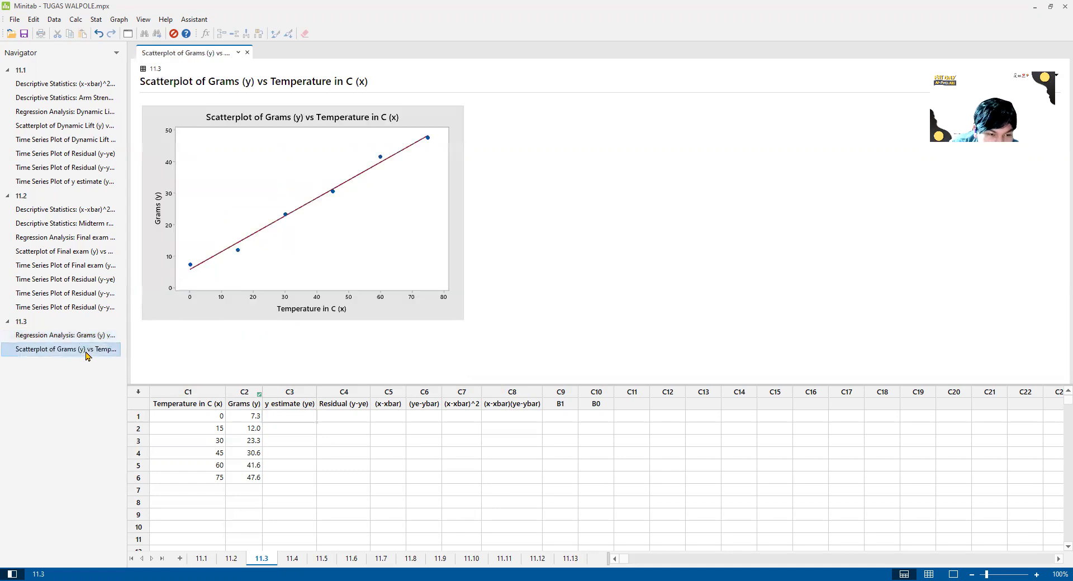
# Create a multiple time series plot showing Grams (y) and Temperature in C (x) together
pyautogui.click(273, 416)
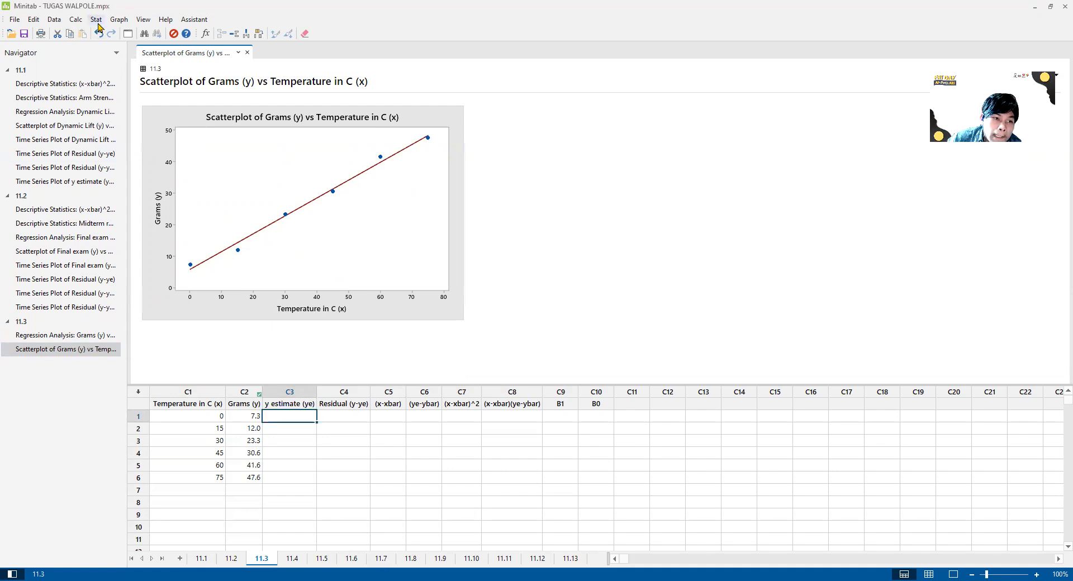
pyautogui.click(116, 21)
pyautogui.click(147, 246)
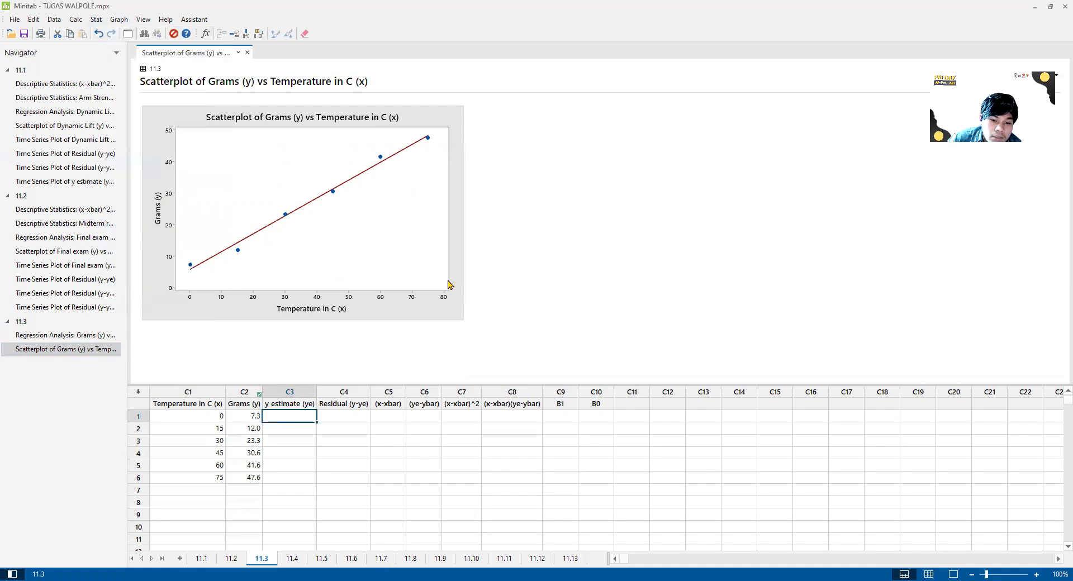
pyautogui.click(464, 321)
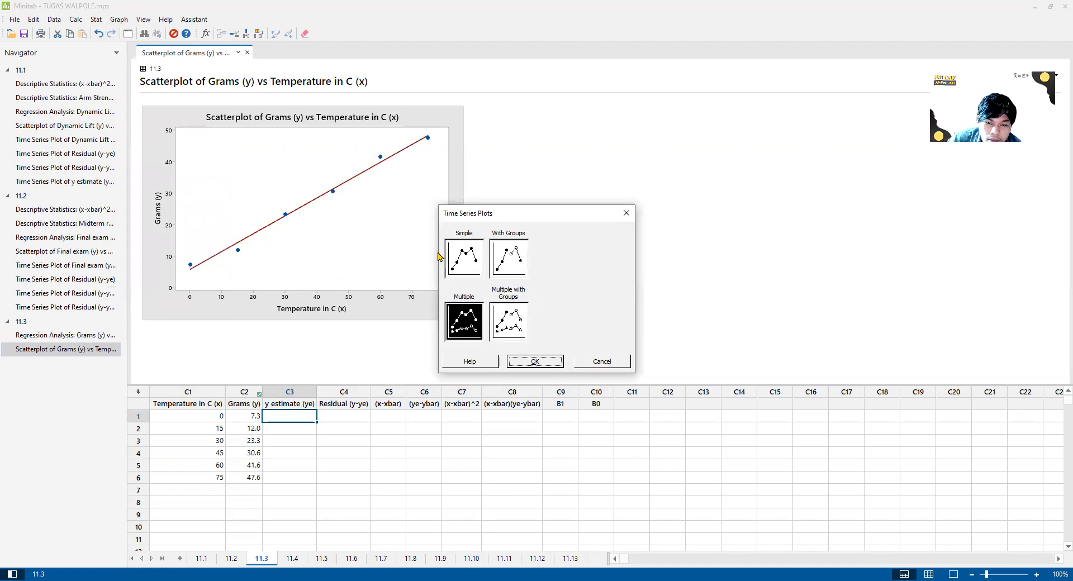
pyautogui.press('Return')
pyautogui.click(435, 228)
pyautogui.click(436, 347)
pyautogui.click(441, 222)
pyautogui.click(435, 347)
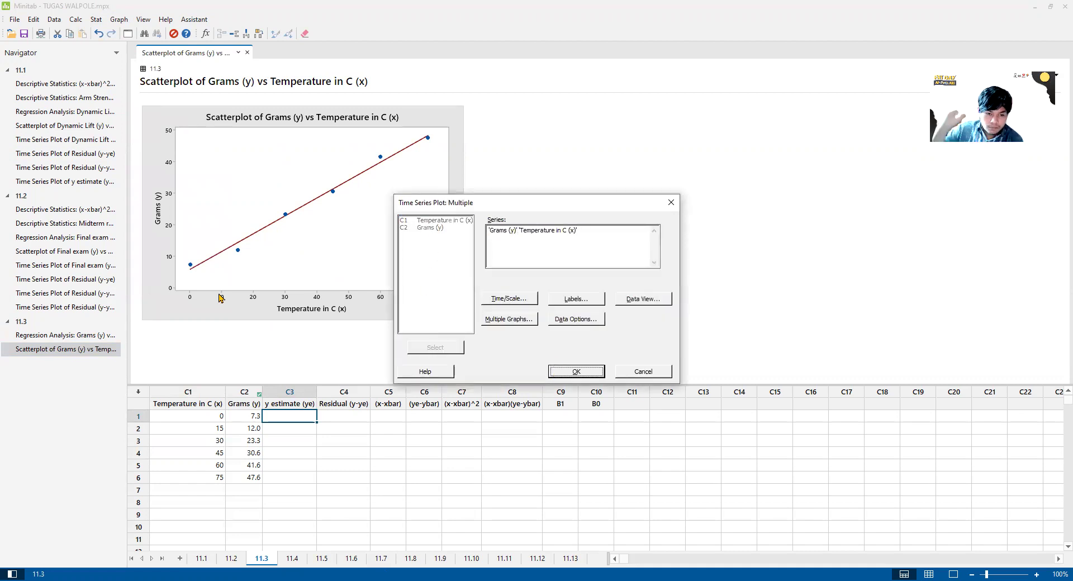
pyautogui.press('Return')
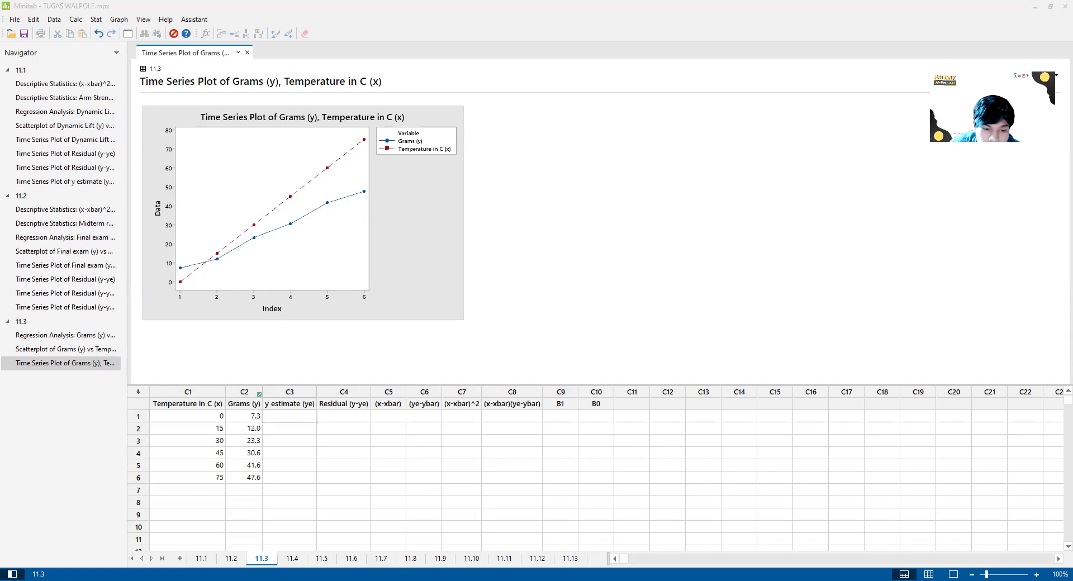
# Calculate the y estimate (ye) column, C3, with the expression 5.81+0.5669*c1 based on the regression equation
pyautogui.hotkey('alt', 'Tab')
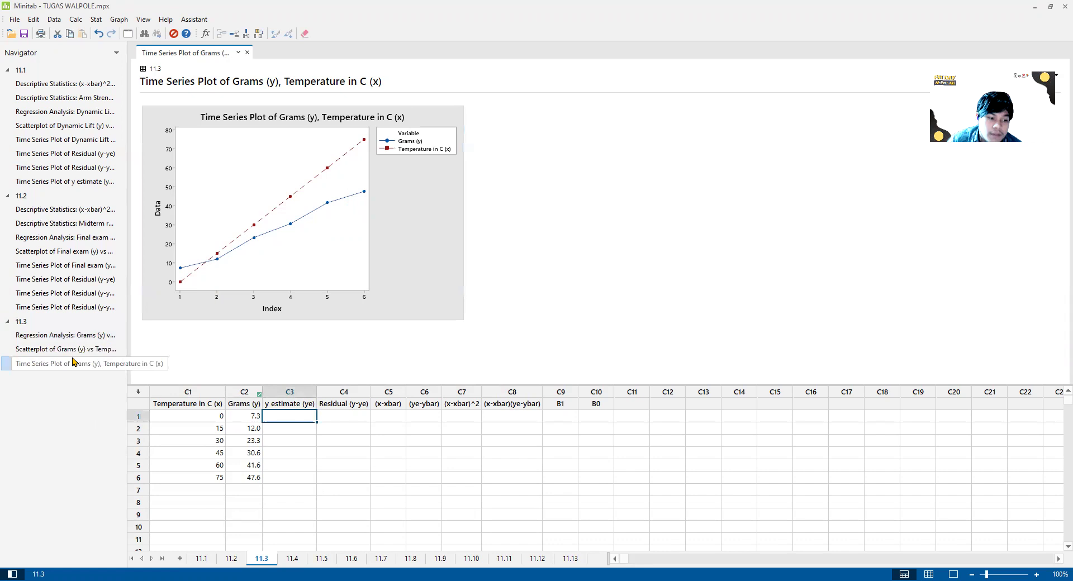
pyautogui.click(70, 339)
pyautogui.click(296, 415)
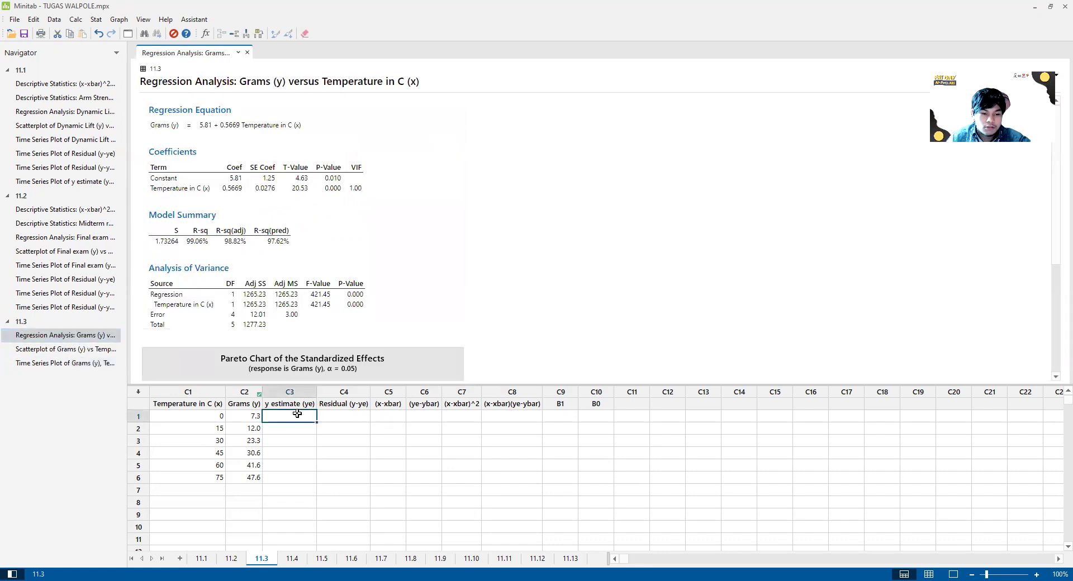
pyautogui.click(76, 19)
pyautogui.click(85, 32)
pyautogui.write('c')
pyautogui.press('Tab')
pyautogui.press('BackSpace')
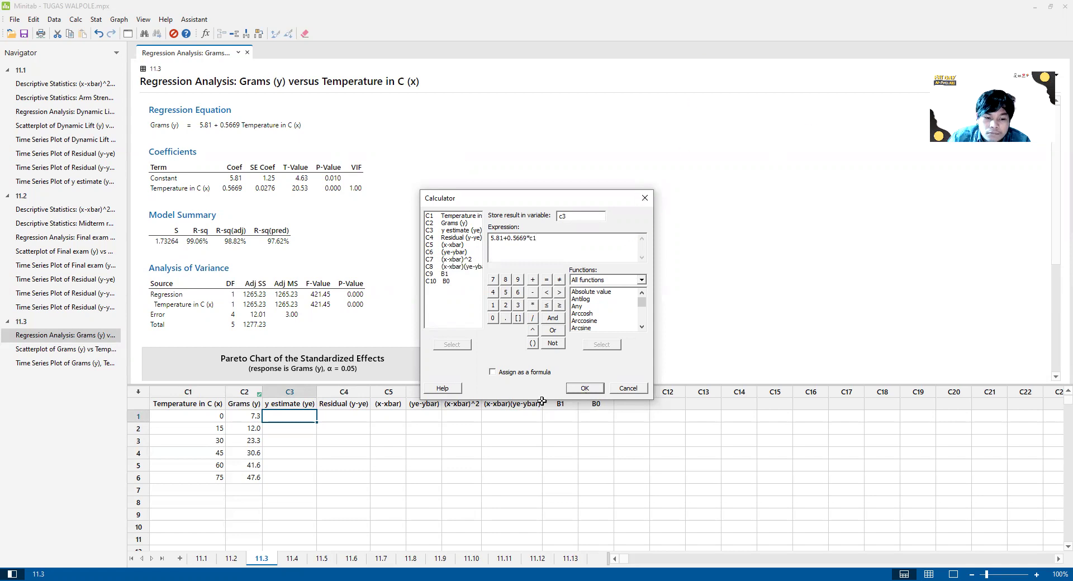
pyautogui.press('Return')
# Calculate the Residual (y-ye) column, C4, with the expression c2-c3, assigned as a formula
pyautogui.click(360, 419)
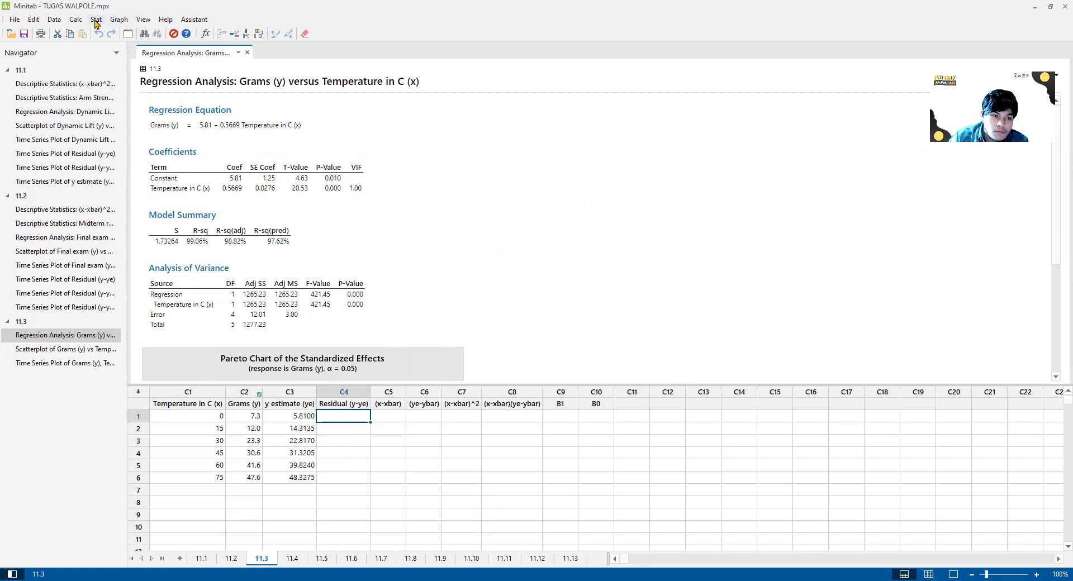
pyautogui.click(75, 19)
pyautogui.click(95, 37)
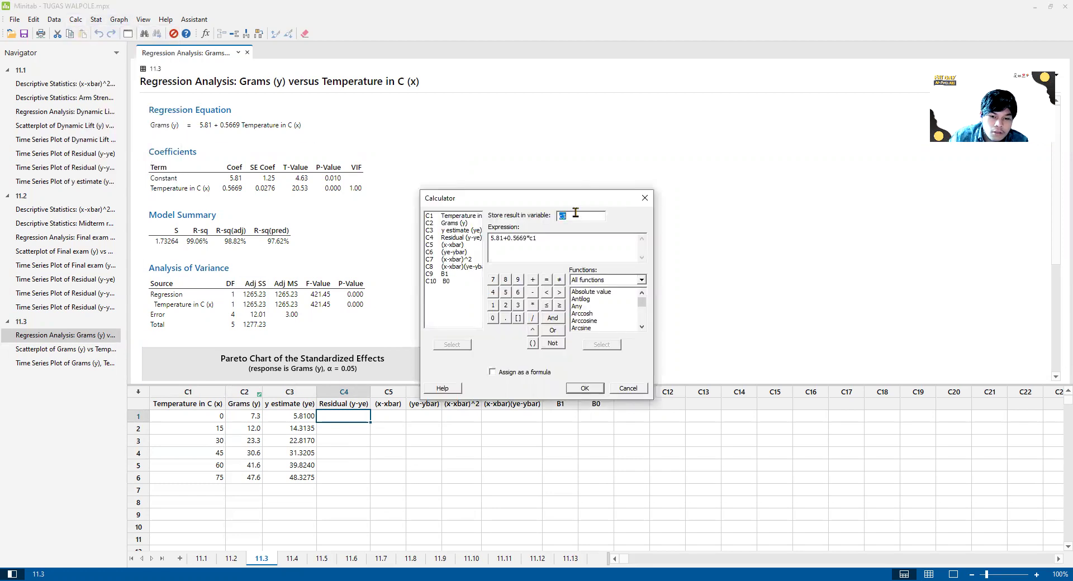
pyautogui.write('c4')
pyautogui.press('Tab')
pyautogui.write('c2')
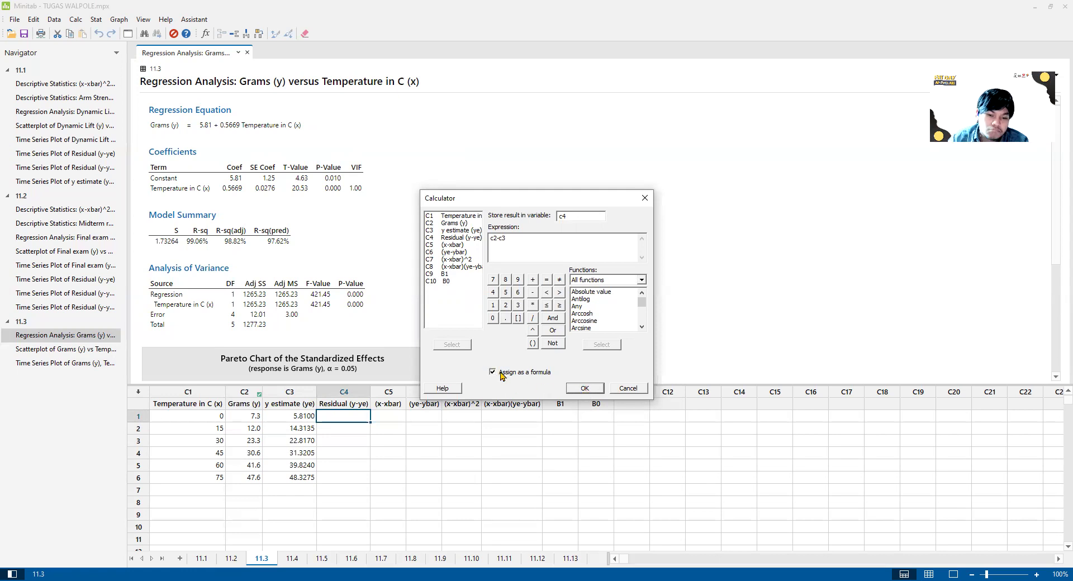
pyautogui.click(579, 392)
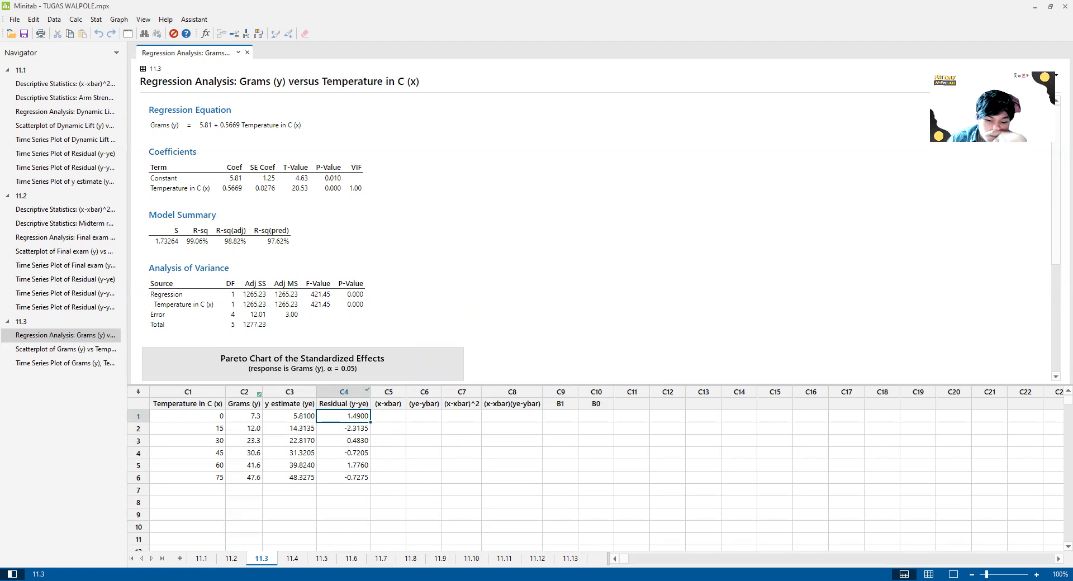
# Create a simple time series plot of Residual (y-ye) for worksheet 11.3
pyautogui.hotkey('alt', 'Tab')
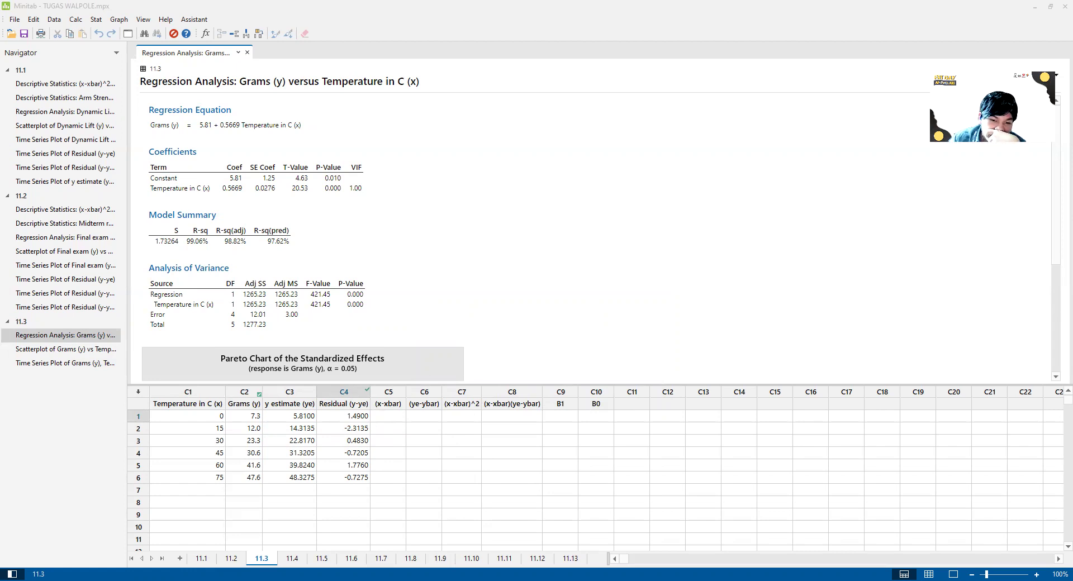
pyautogui.click(71, 379)
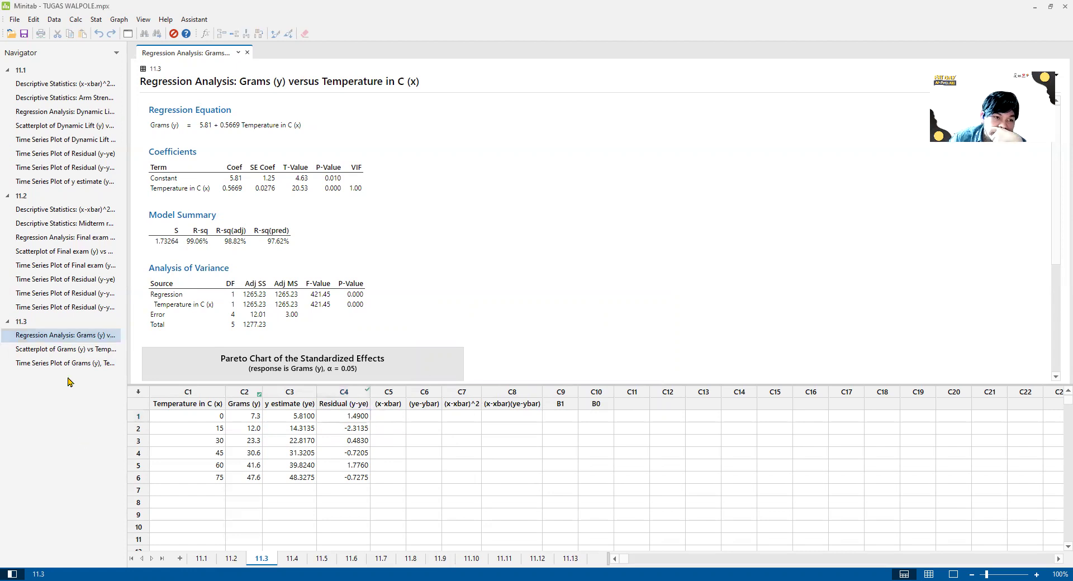
pyautogui.click(118, 20)
pyautogui.click(148, 247)
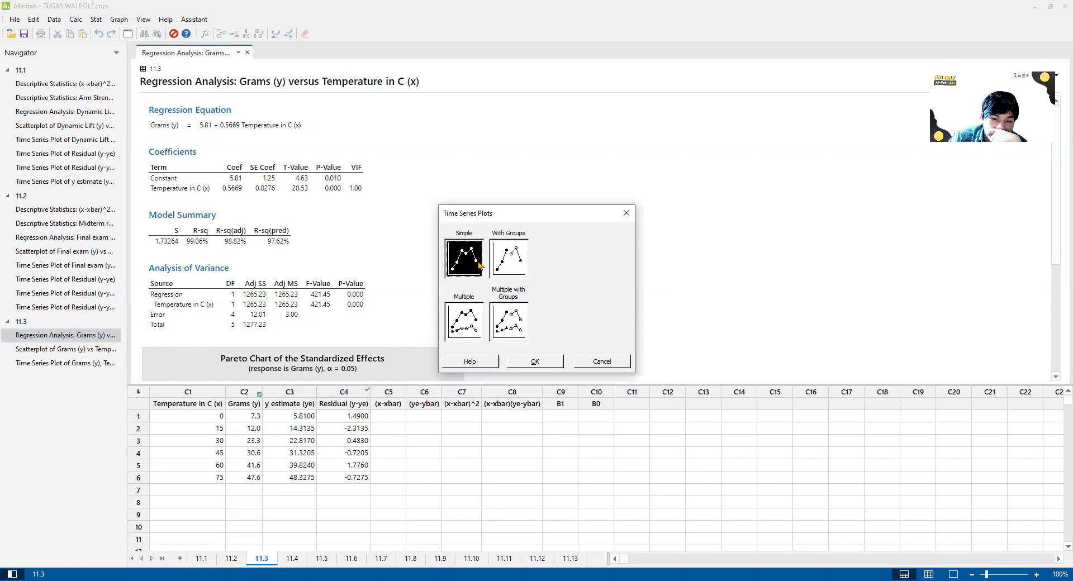
pyautogui.click(463, 321)
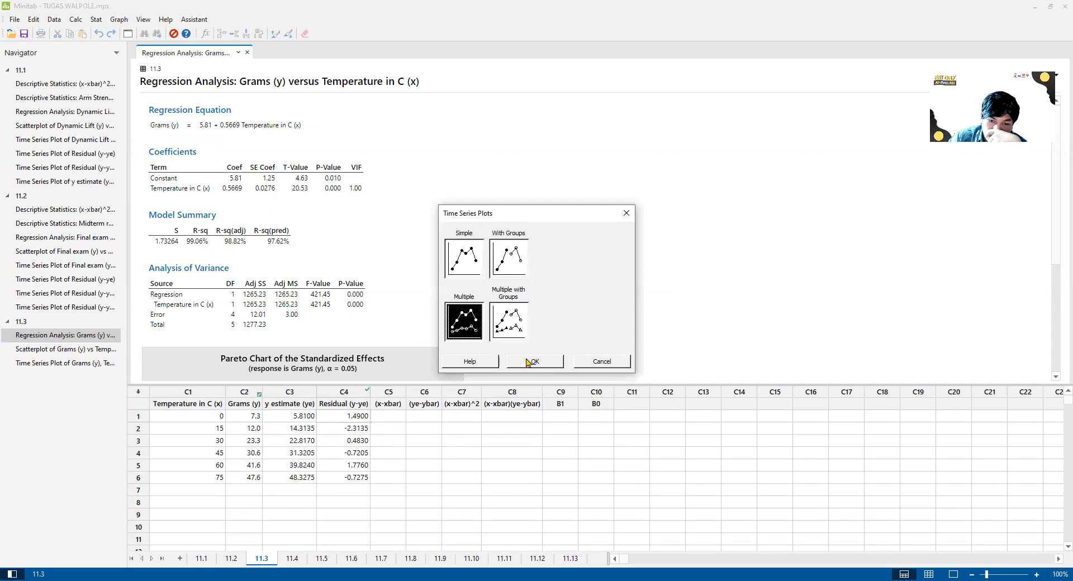
pyautogui.click(469, 253)
pyautogui.click(532, 361)
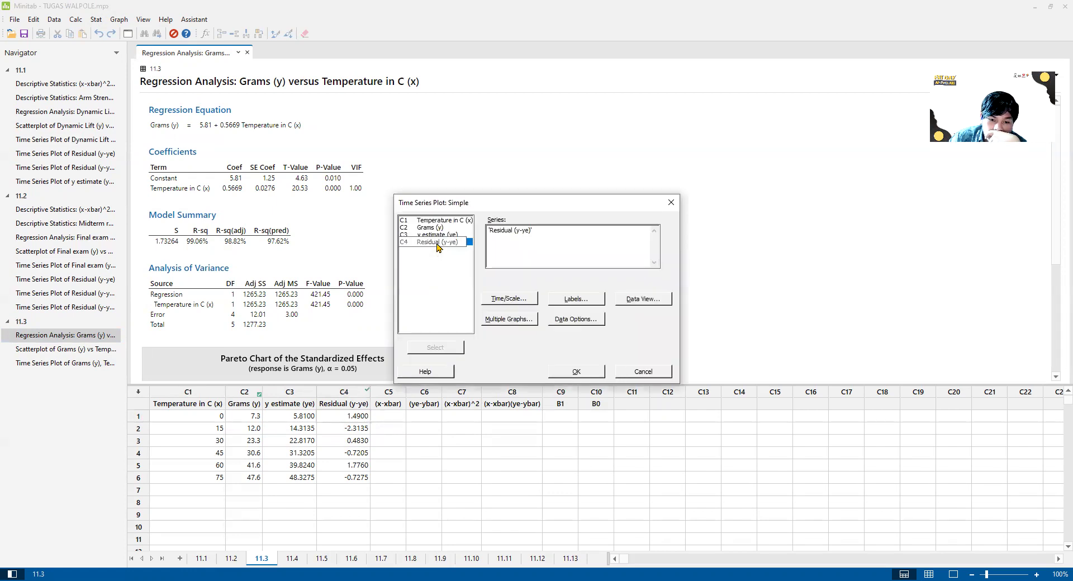
pyautogui.click(571, 371)
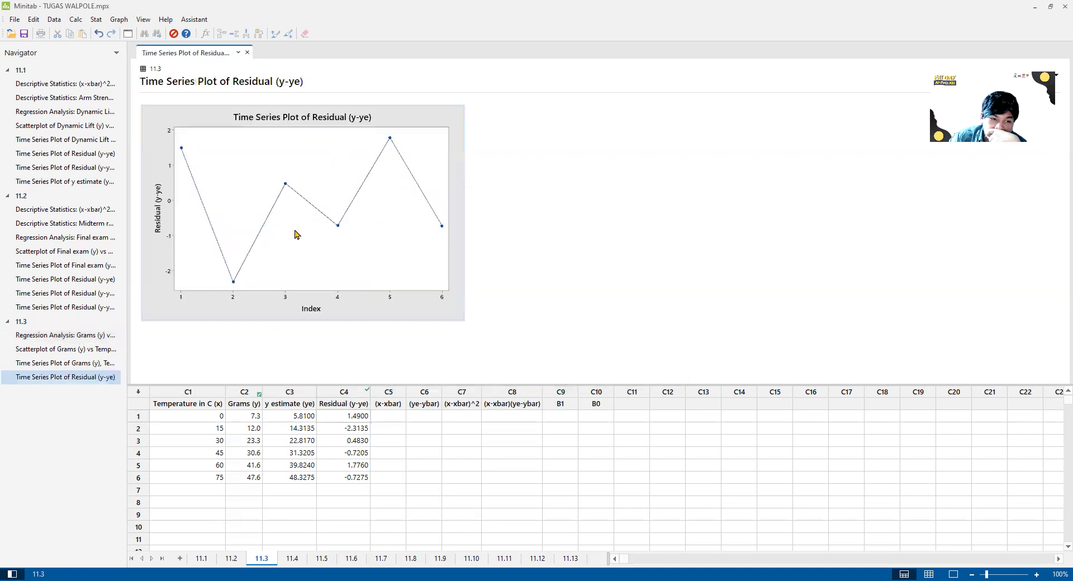
# Create a multiple time series plot showing Residual (y-ye) and y estimate (ye) together
pyautogui.click(119, 20)
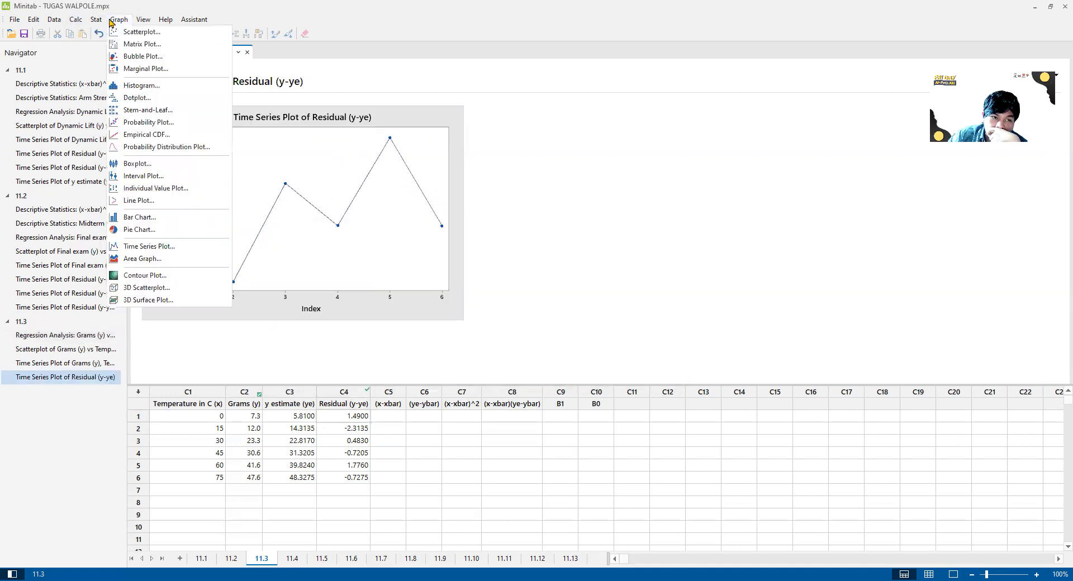
pyautogui.click(144, 249)
pyautogui.click(464, 321)
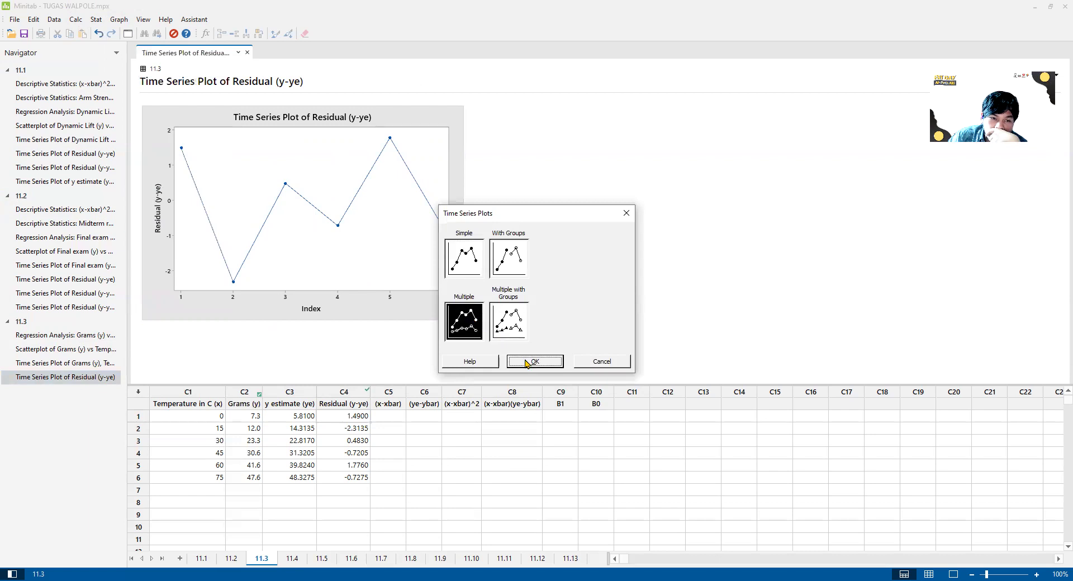
pyautogui.click(527, 362)
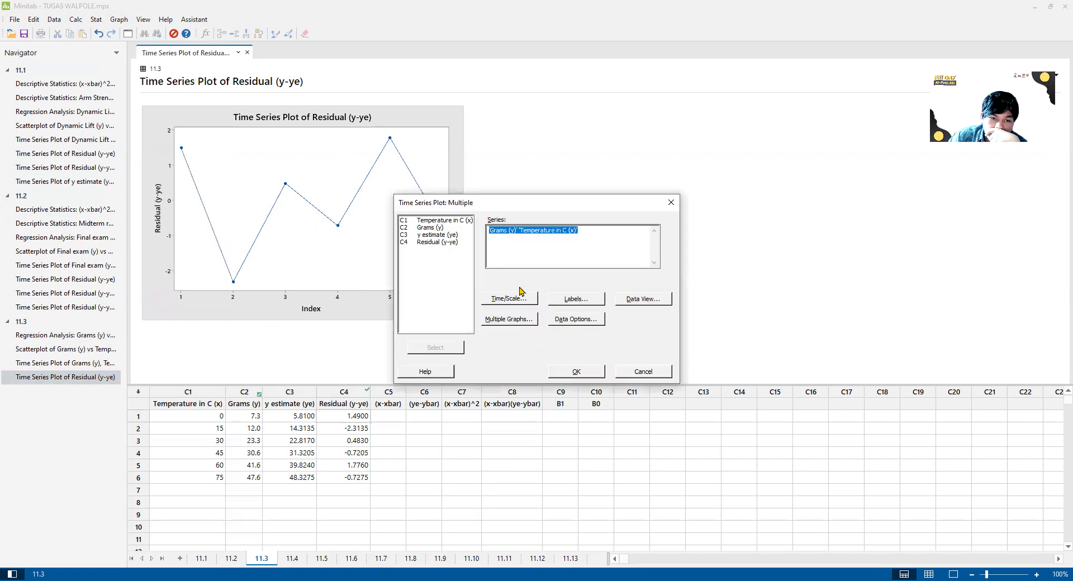
pyautogui.click(444, 244)
pyautogui.click(449, 350)
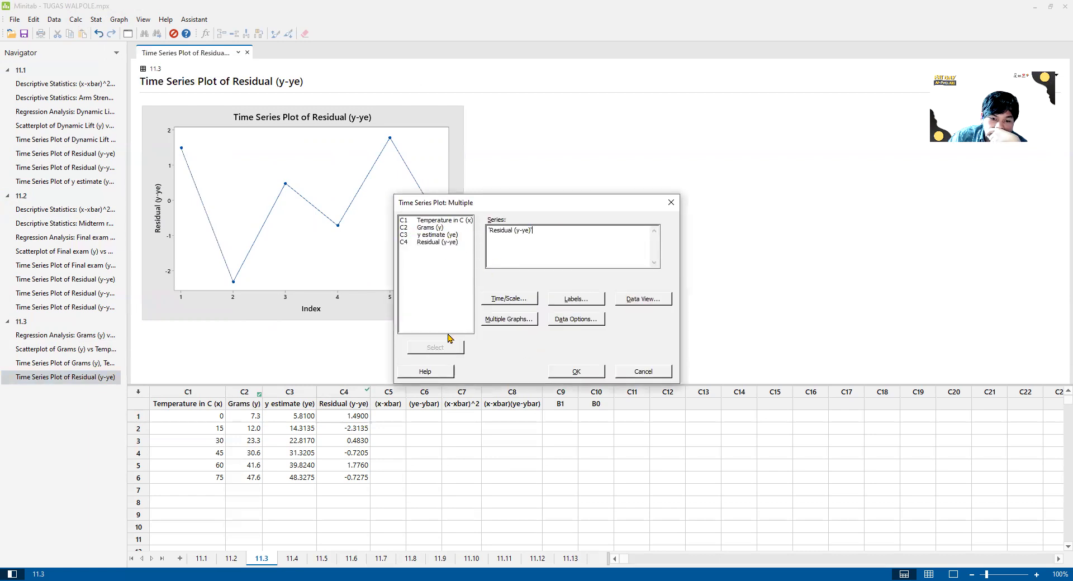
pyautogui.click(436, 235)
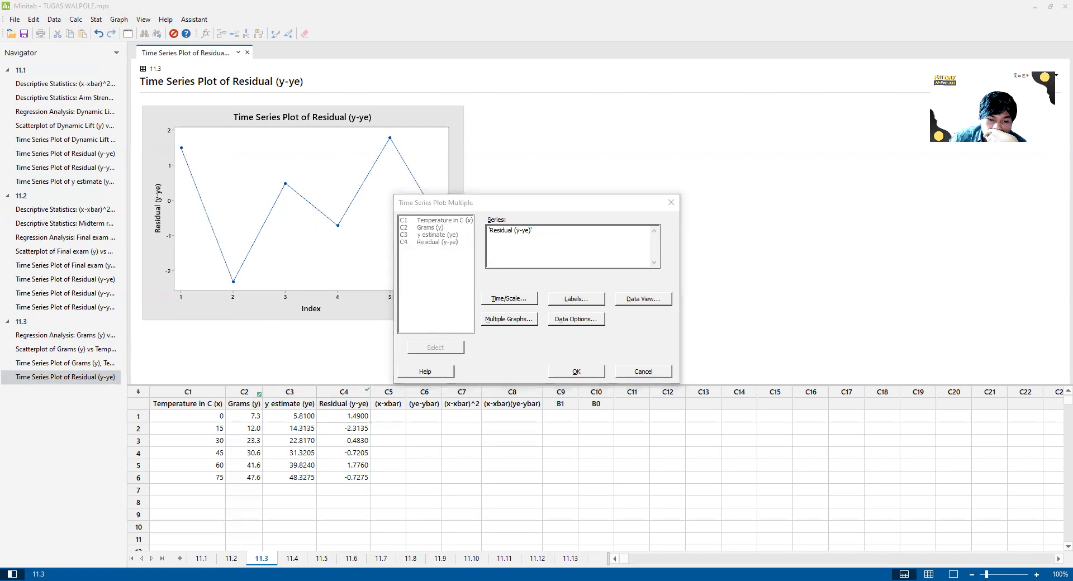
pyautogui.click(460, 244)
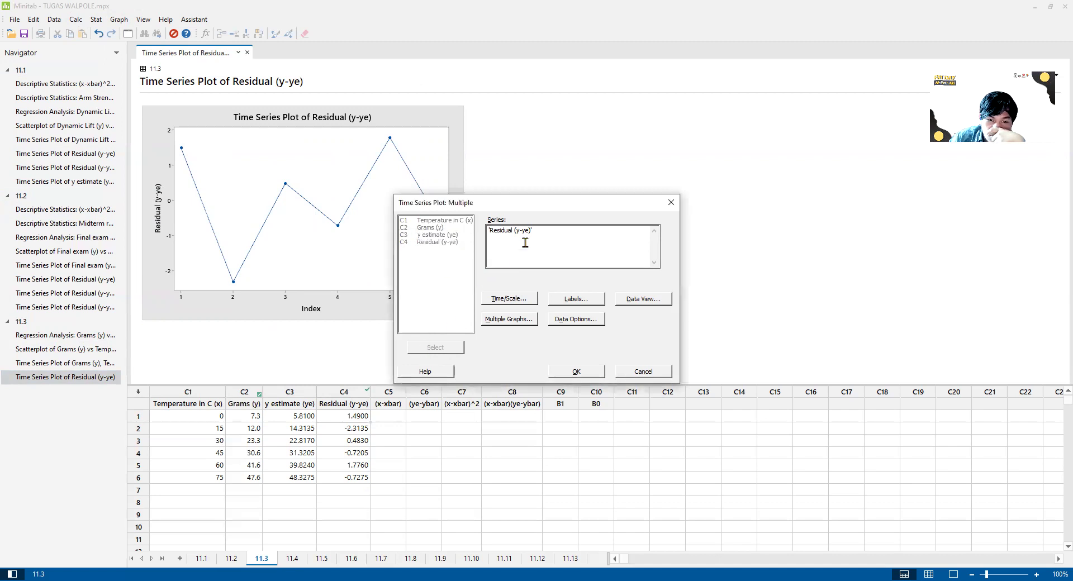
pyautogui.click(437, 235)
pyautogui.click(435, 347)
pyautogui.click(574, 372)
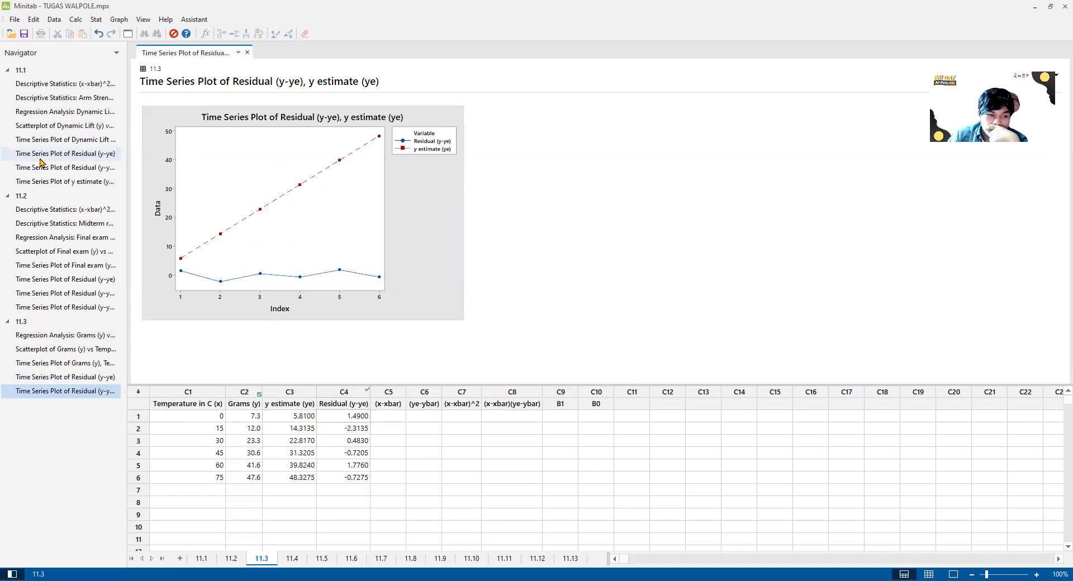
# Display descriptive statistics for Temperature in C (x) and Grams (y), showing only the mean
pyautogui.click(96, 19)
pyautogui.moveTo(112, 33)
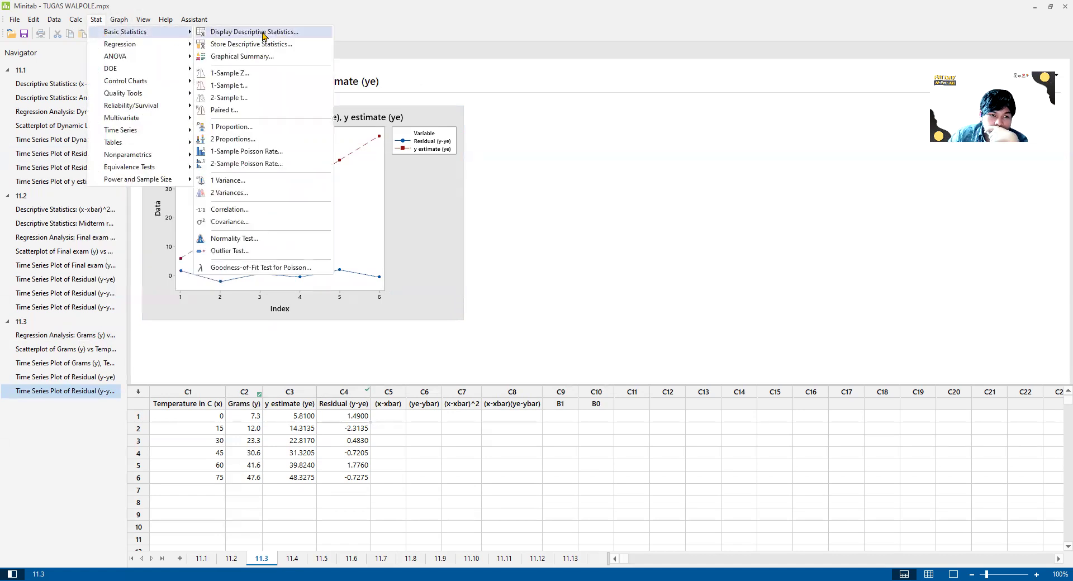
pyautogui.click(254, 31)
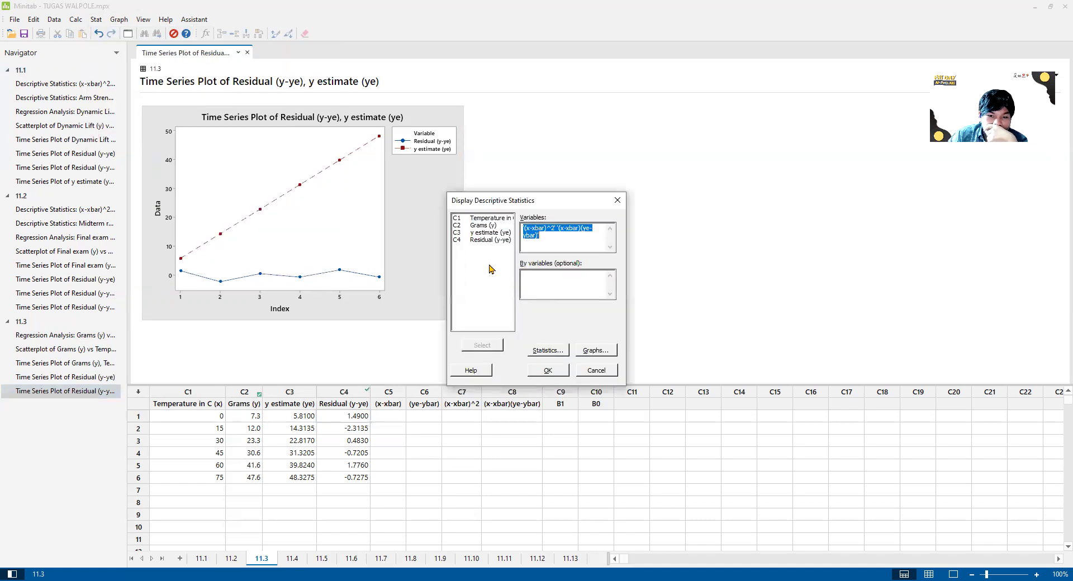
pyautogui.click(497, 263)
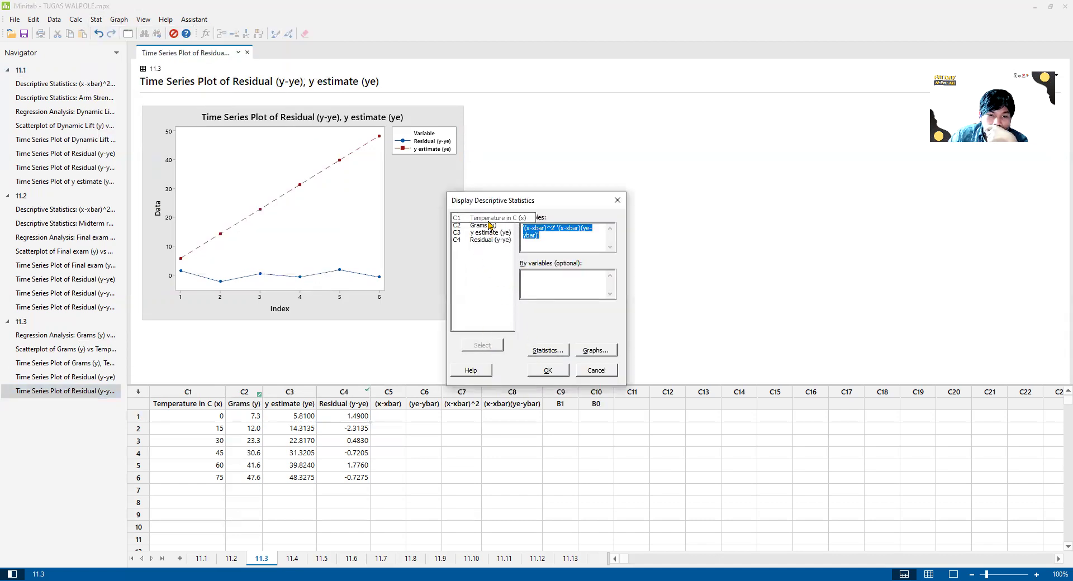
pyautogui.click(485, 221)
pyautogui.click(482, 345)
pyautogui.click(481, 226)
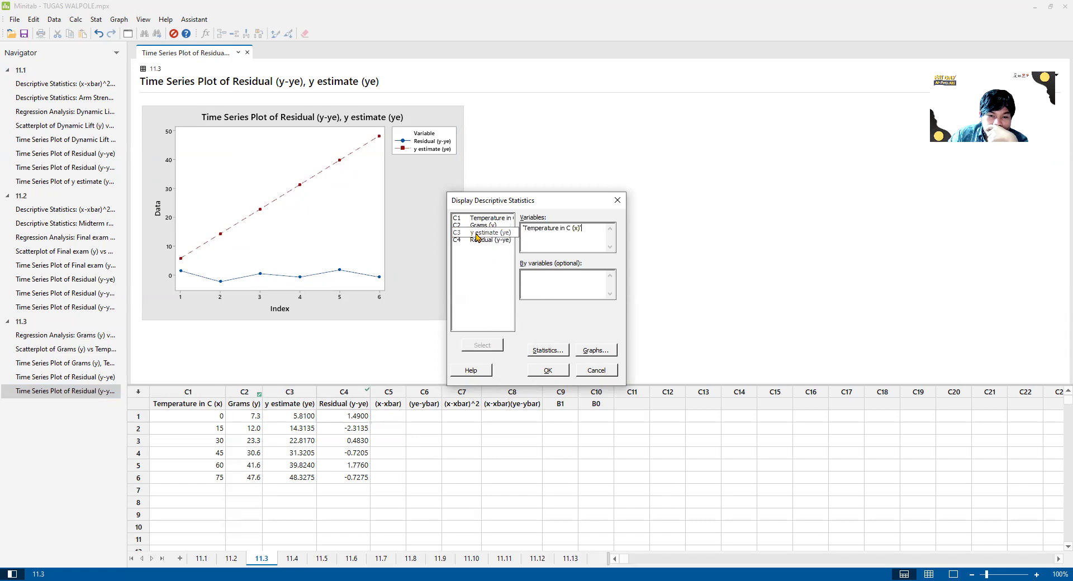
pyautogui.click(482, 345)
pyautogui.click(536, 351)
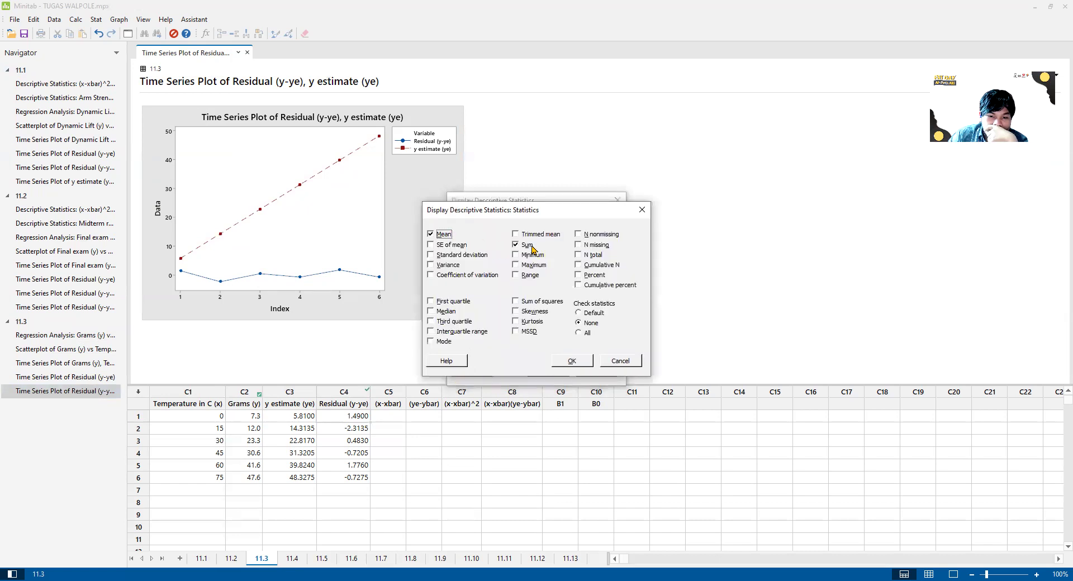
pyautogui.click(525, 244)
pyautogui.click(576, 361)
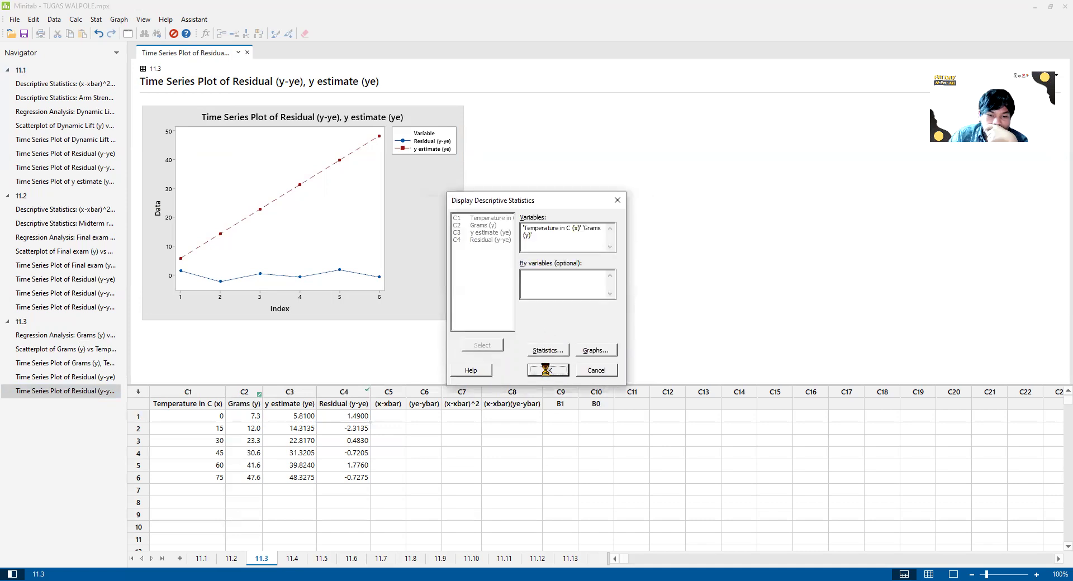
pyautogui.click(549, 370)
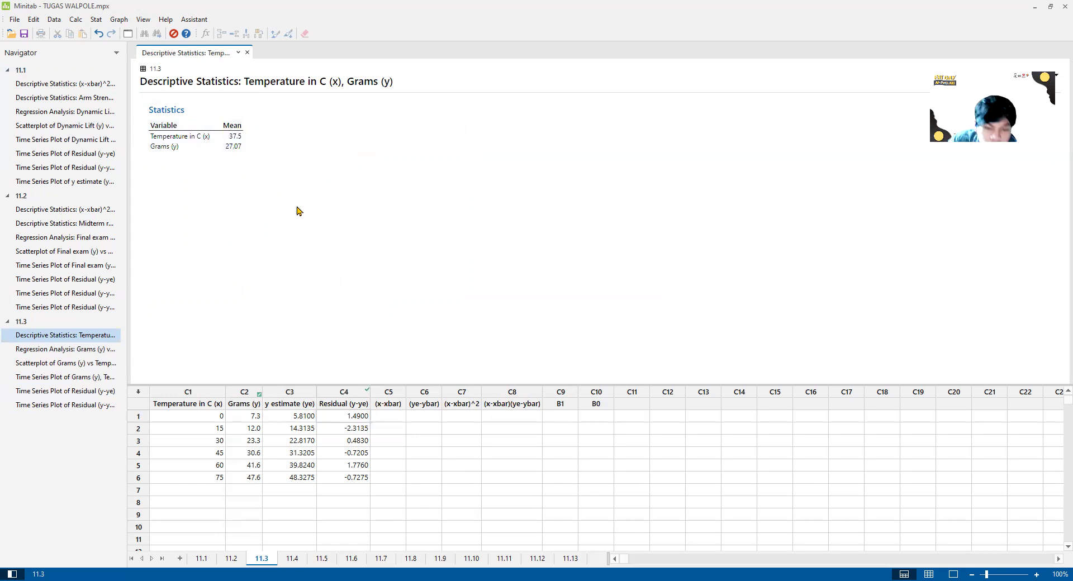
# Calculate the (x-xbar) column, C5, with the expression c1-37.5
pyautogui.click(392, 416)
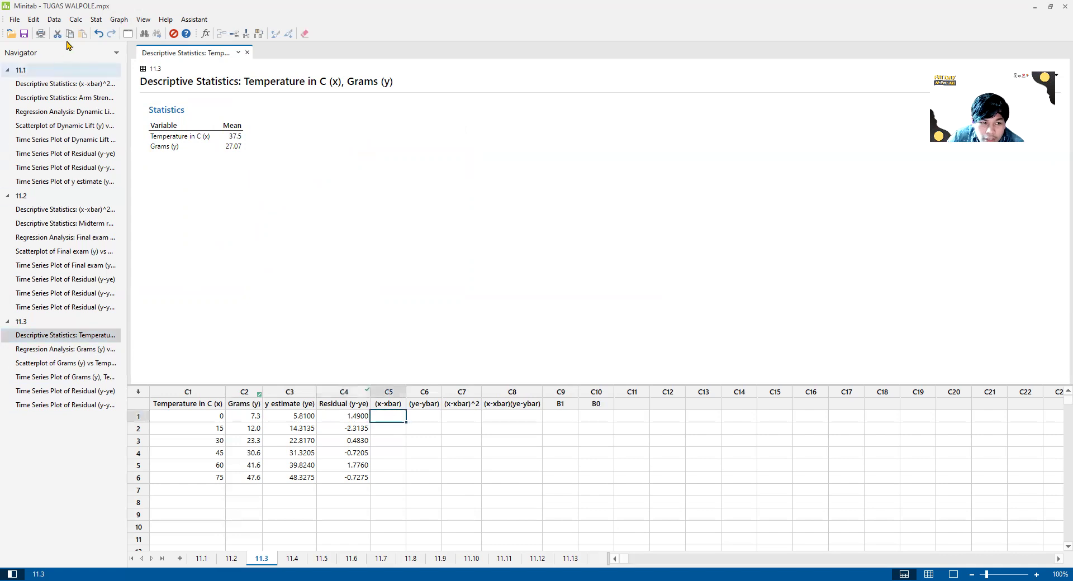
pyautogui.click(75, 20)
pyautogui.click(95, 32)
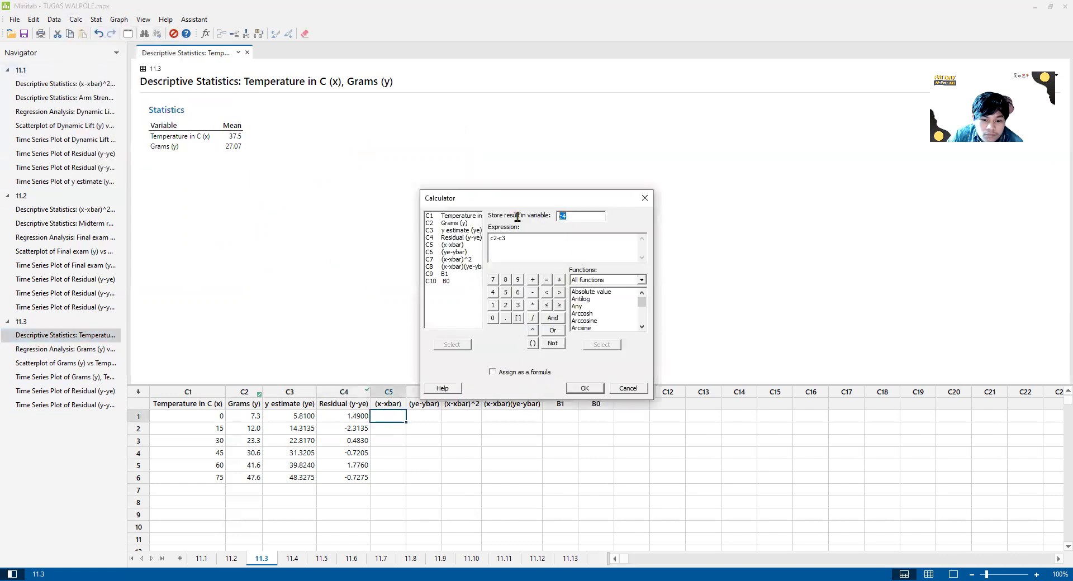
pyautogui.moveTo(557, 195); pyautogui.dragTo(624, 186)
pyautogui.write('c5')
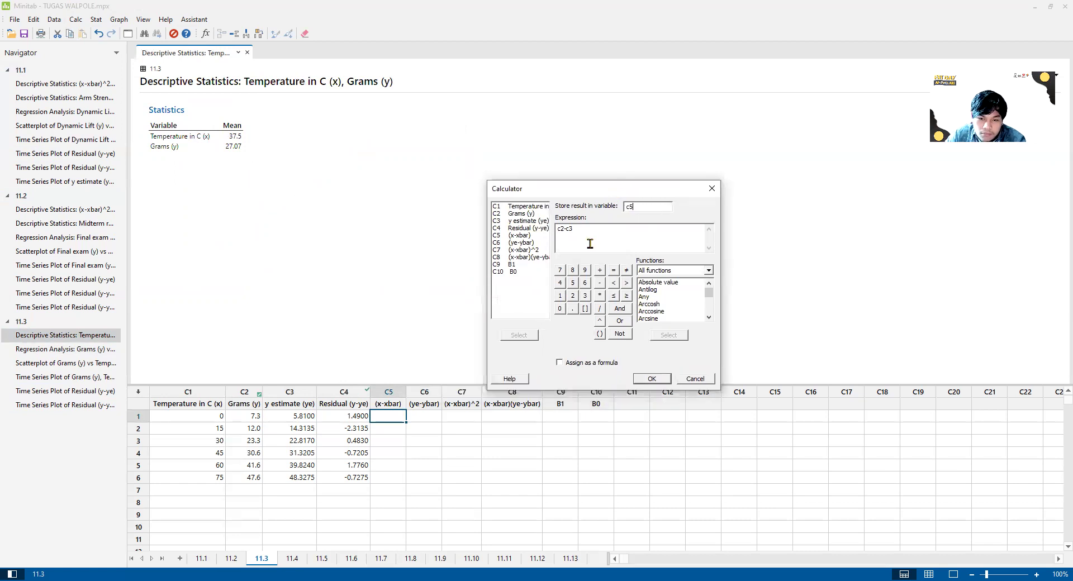
pyautogui.press('Tab')
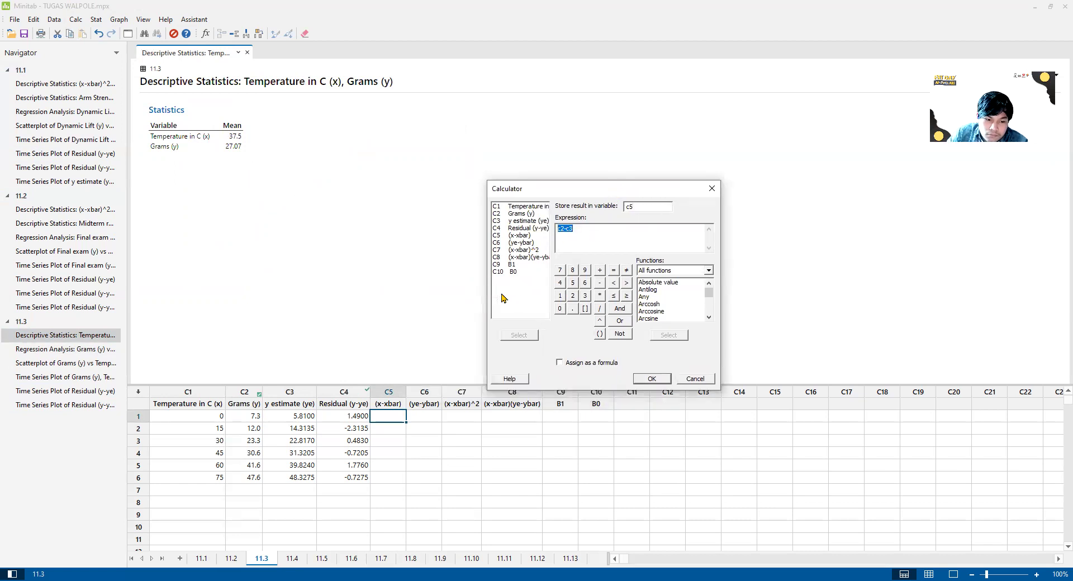
pyautogui.write('c1')
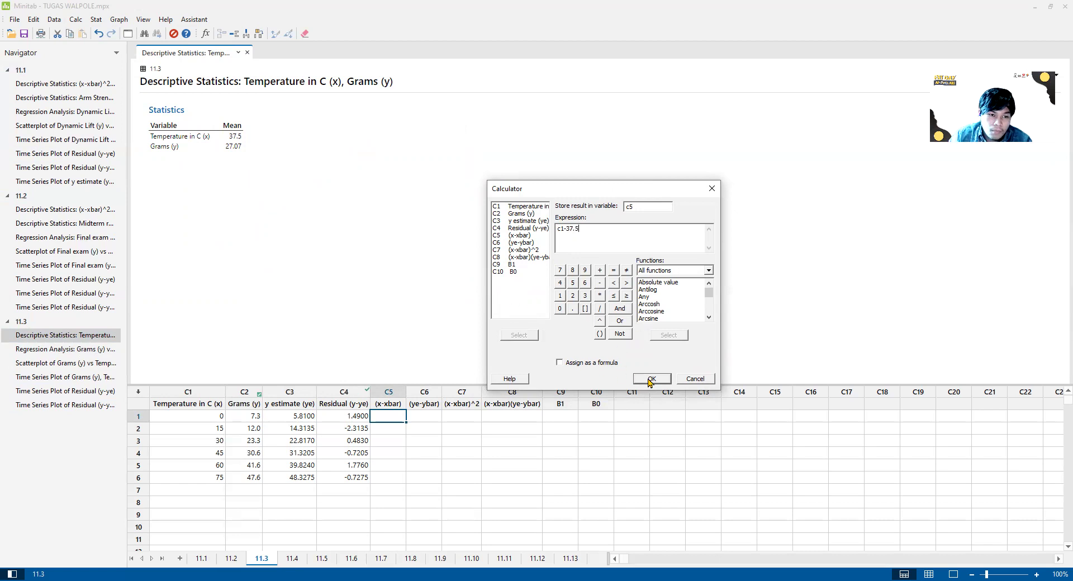
pyautogui.click(651, 378)
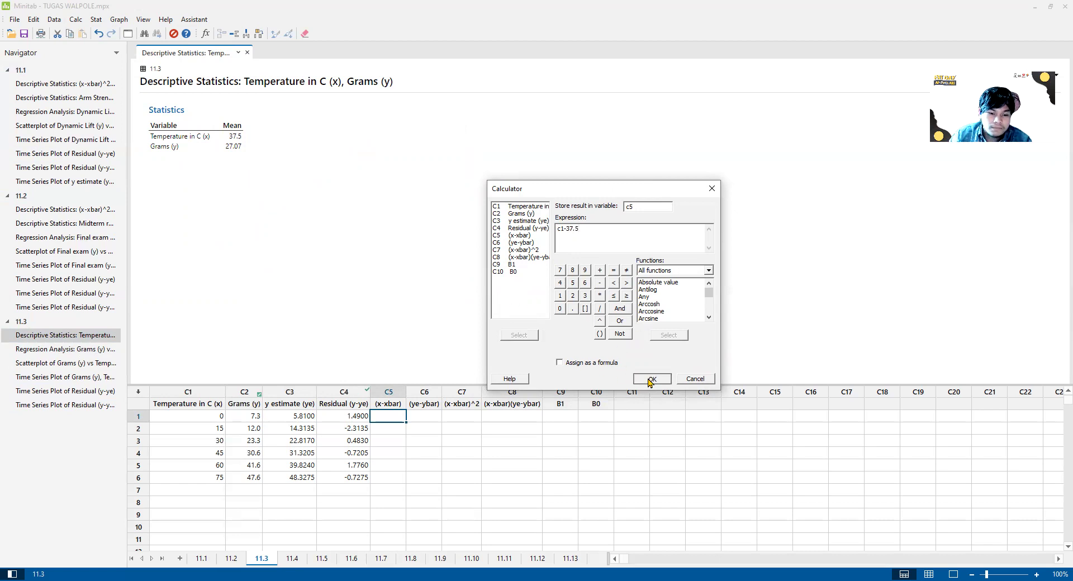
# Calculate the (ye-ybar) column, C6, with the expression c3-27.07
pyautogui.click(429, 417)
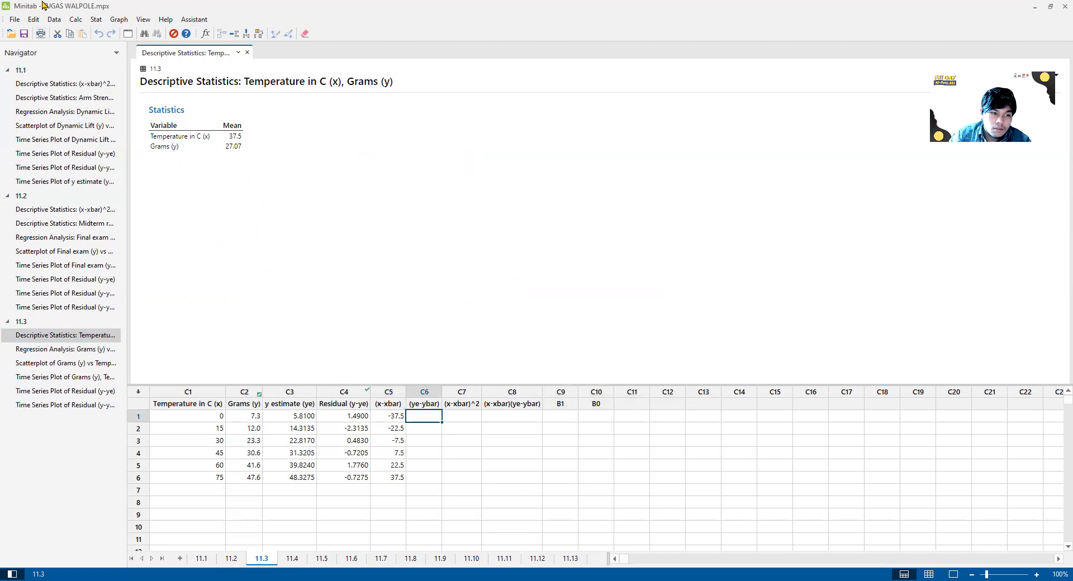
pyautogui.click(75, 19)
pyautogui.click(96, 32)
pyautogui.write('c6')
pyautogui.moveTo(515, 240); pyautogui.dragTo(479, 240)
pyautogui.write('c')
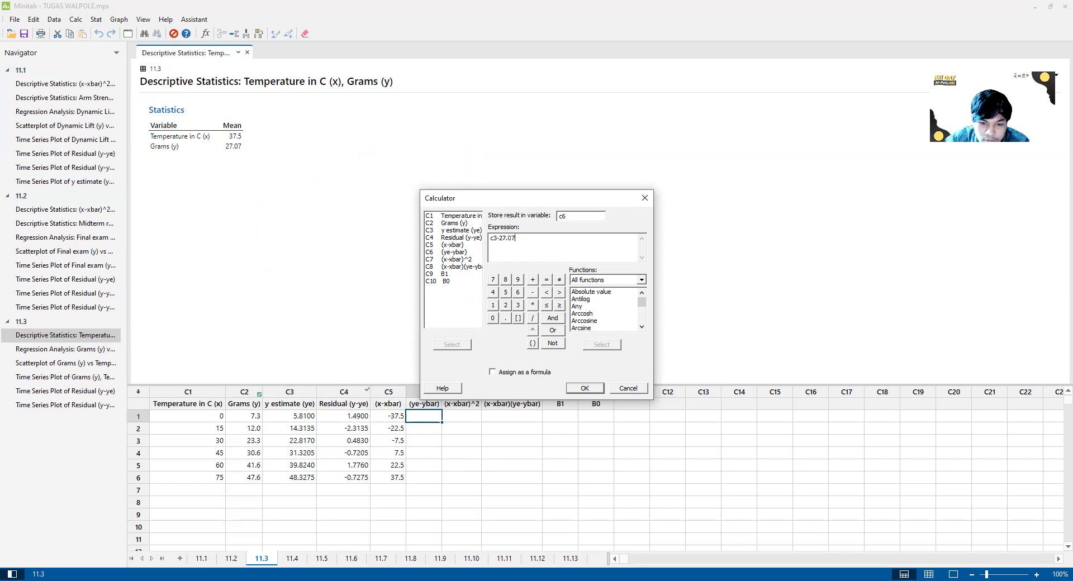
pyautogui.click(585, 388)
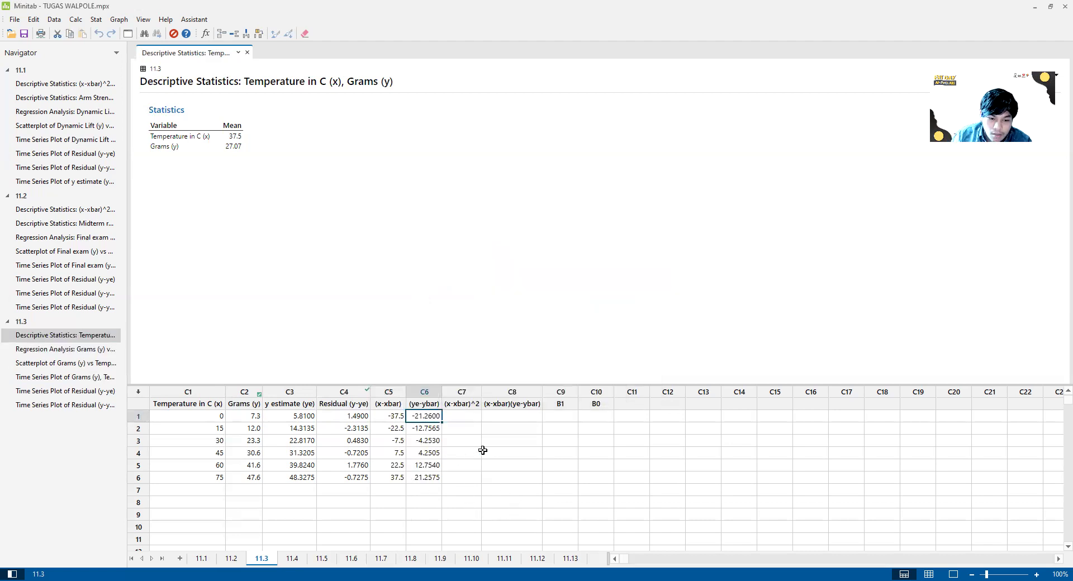
# Calculate the (x-xbar)^2 column, C7, with the expression c5**2
pyautogui.click(460, 414)
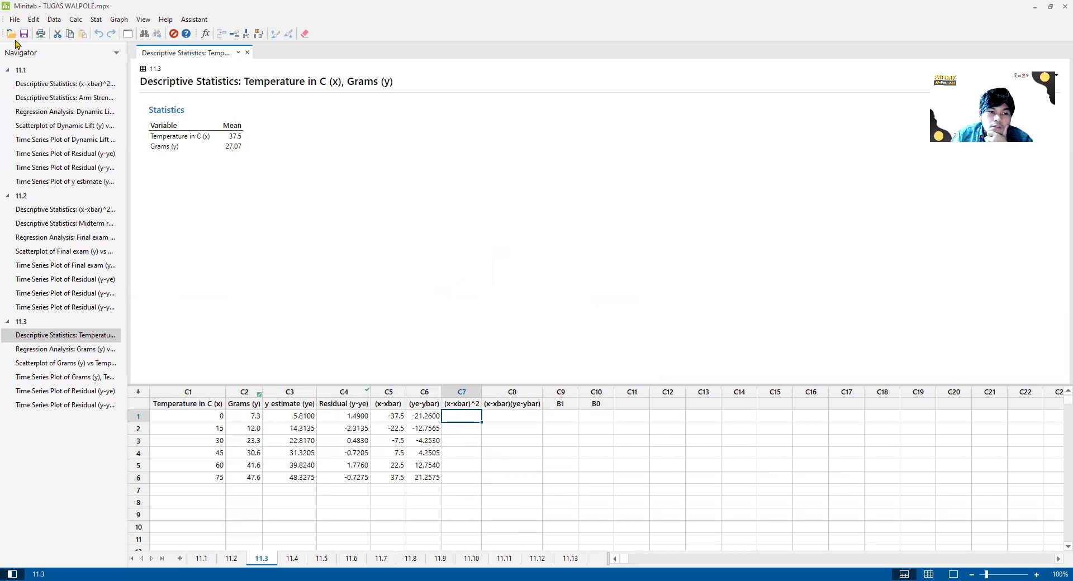
pyautogui.click(75, 19)
pyautogui.click(81, 29)
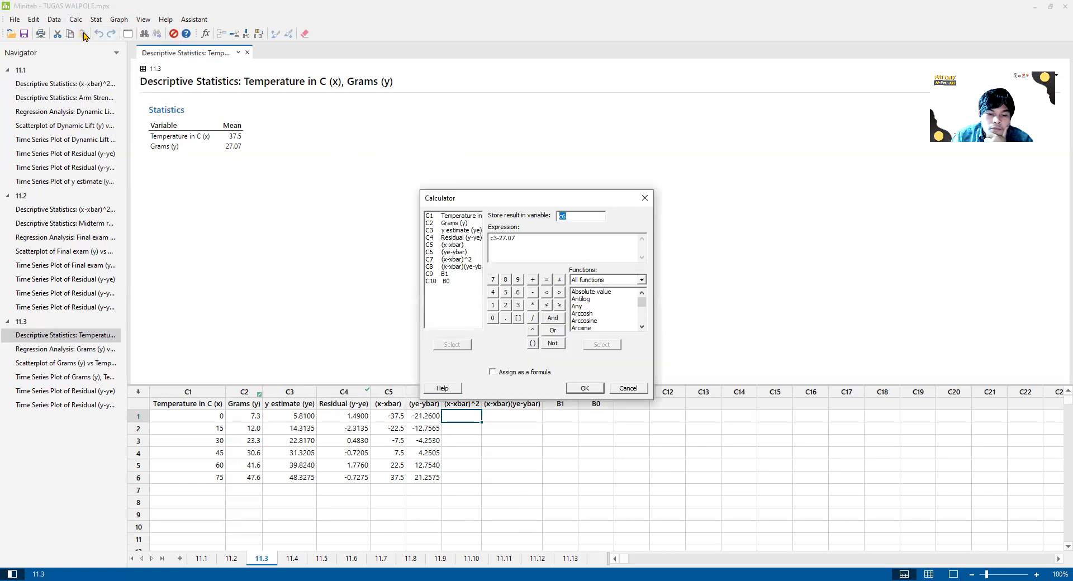
pyautogui.write('c7')
pyautogui.press('Tab')
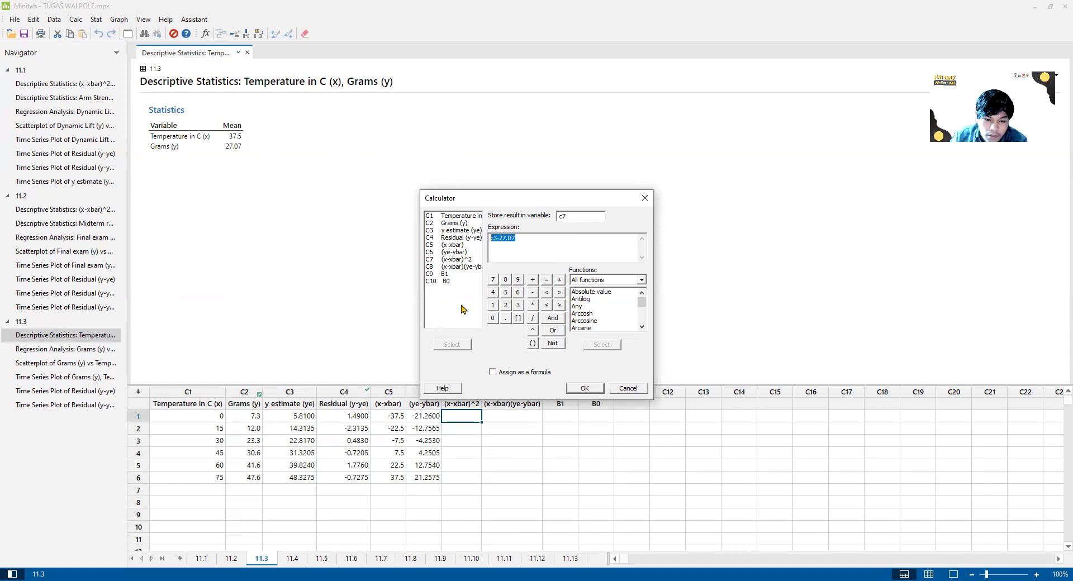
pyautogui.press('BackSpace')
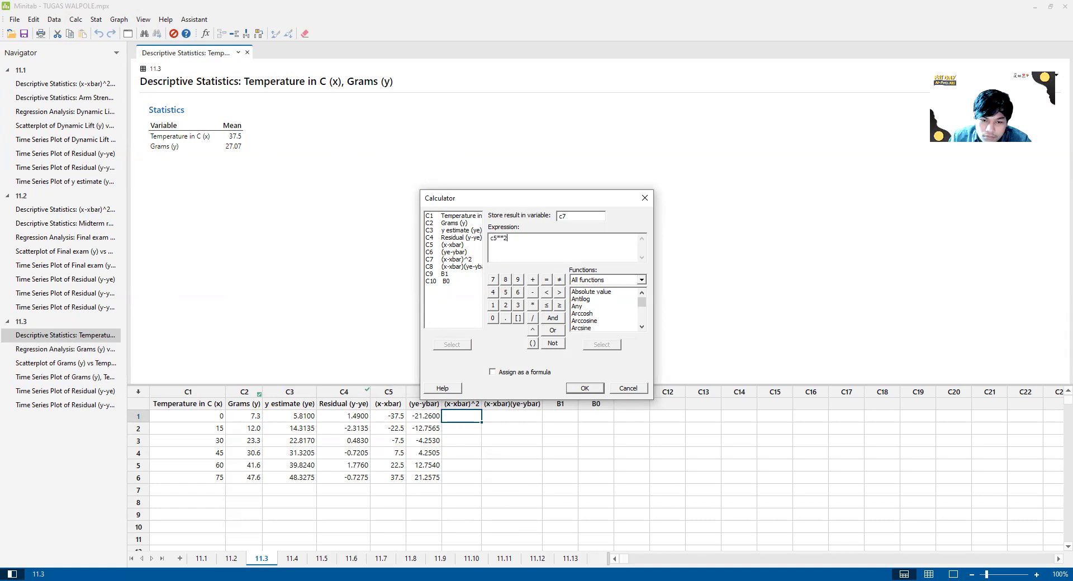
pyautogui.click(584, 388)
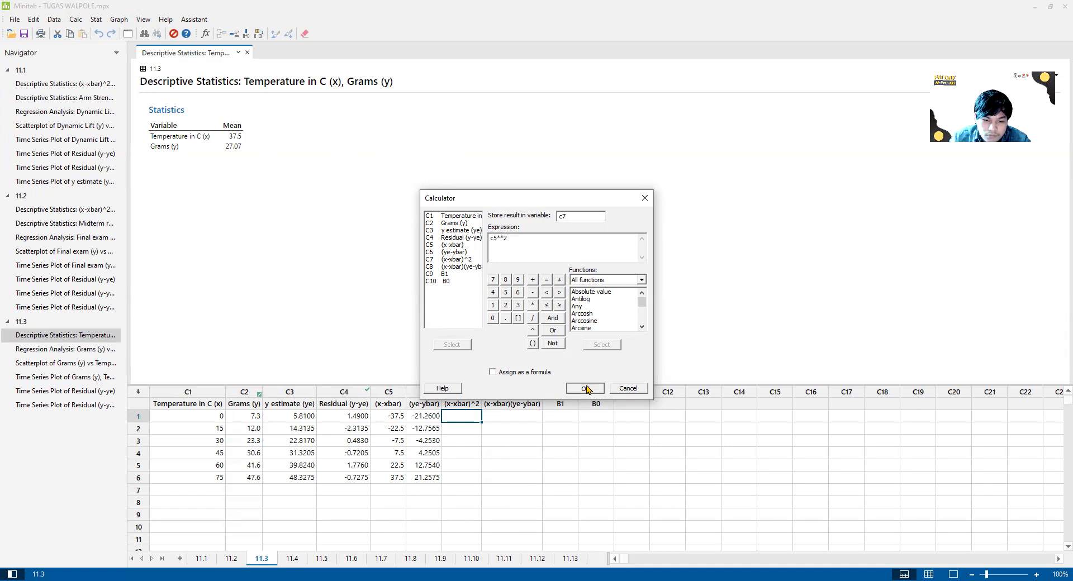
# Calculate the (x-xbar)(ye-ybar) column, C8, with the expression c5*c6
pyautogui.click(519, 421)
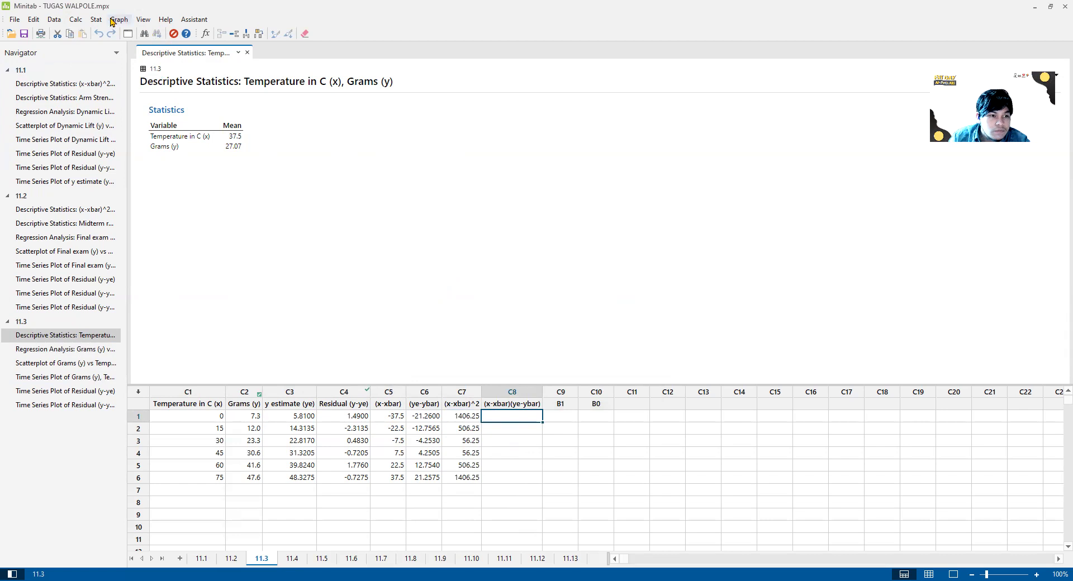
pyautogui.click(75, 19)
pyautogui.click(90, 33)
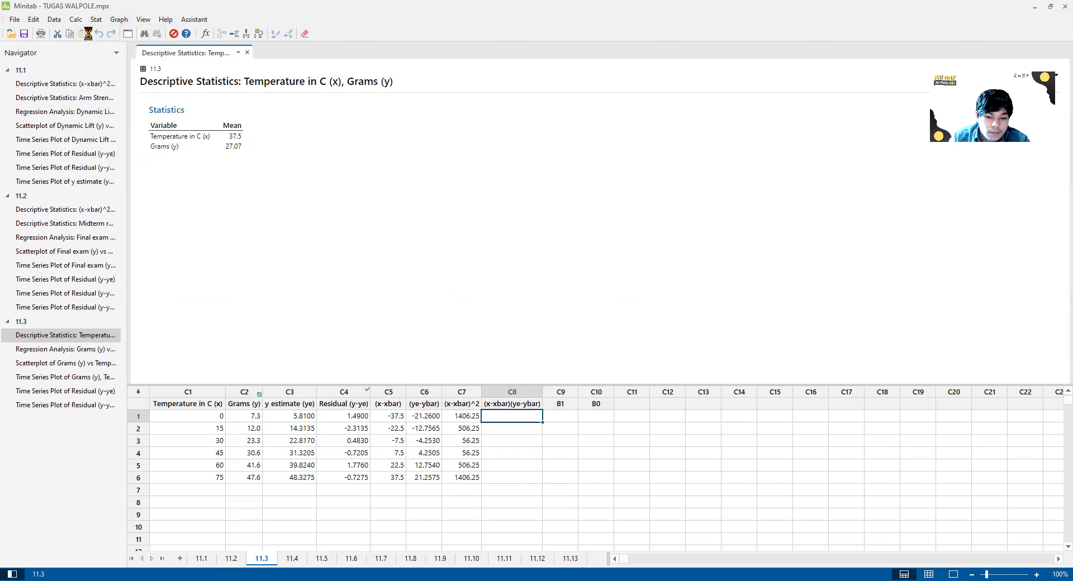
pyautogui.write('c8')
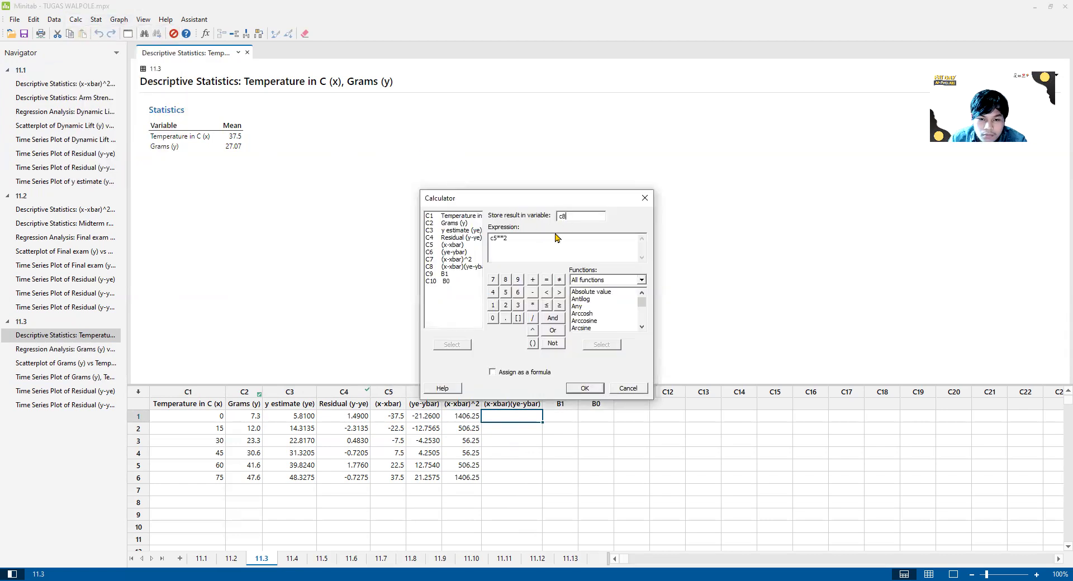
pyautogui.moveTo(553, 237); pyautogui.dragTo(491, 237)
pyautogui.press('BackSpace')
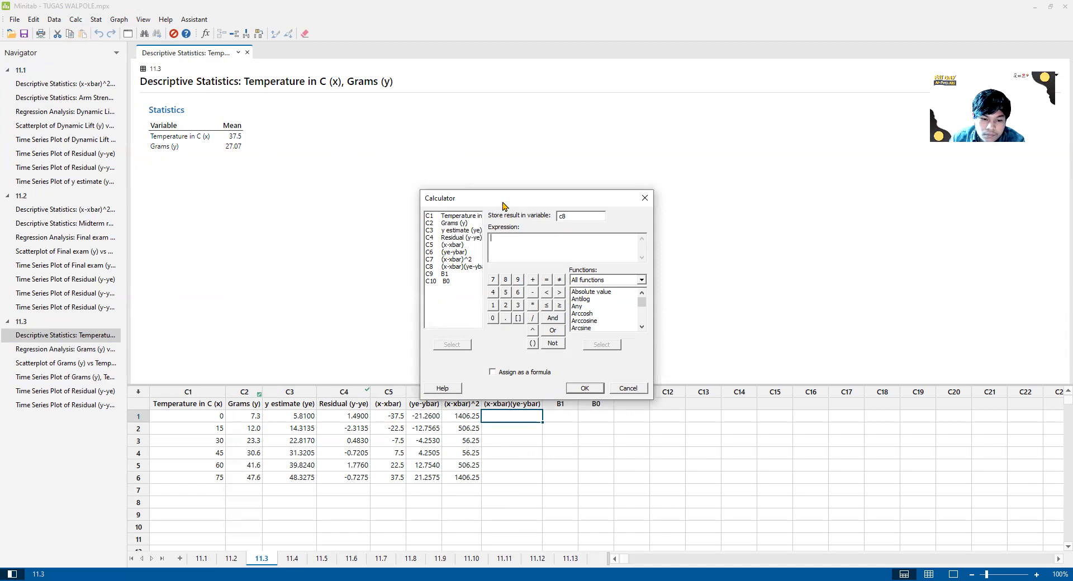
pyautogui.write('c5*c6')
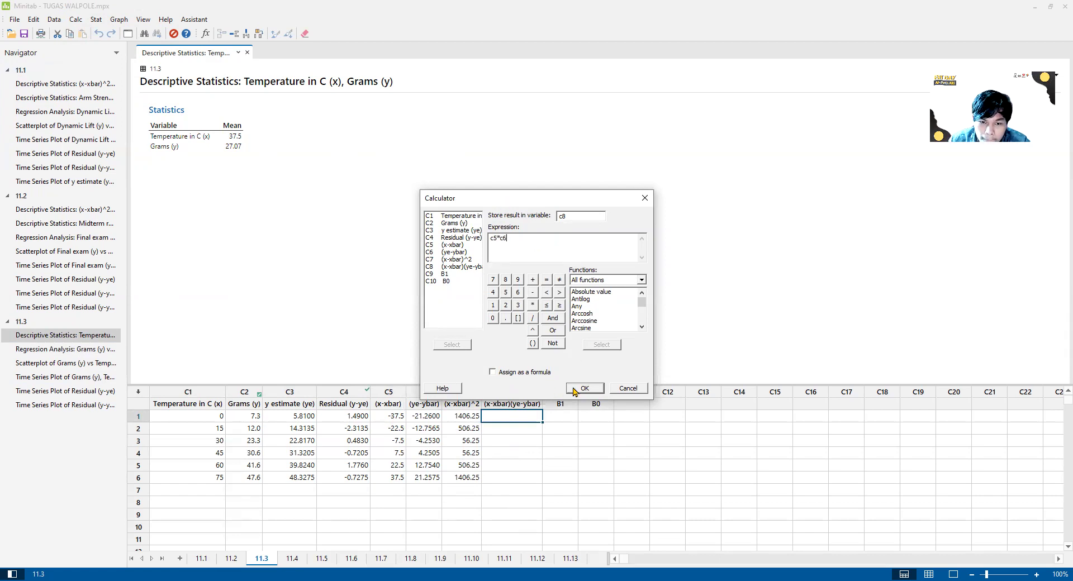
pyautogui.click(532, 329)
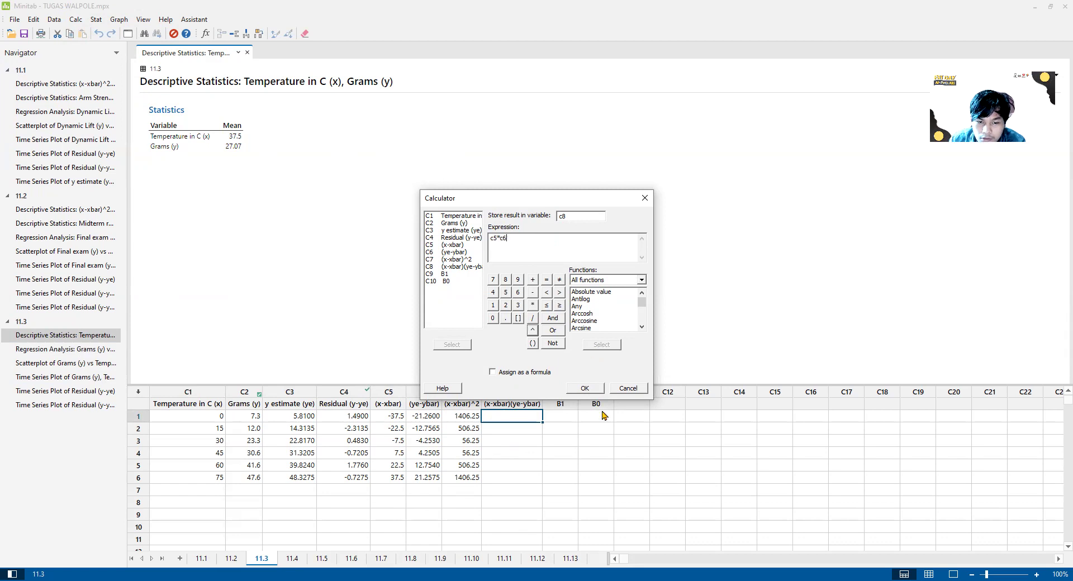
pyautogui.click(583, 388)
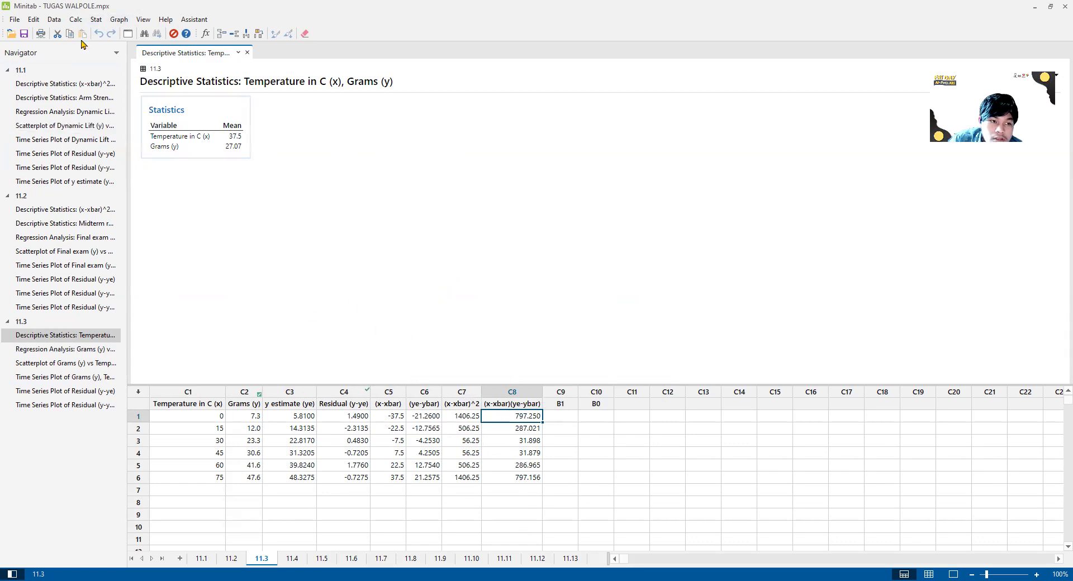
# Set up Display Descriptive Statistics for the (x-xbar)^2 and (x-xbar)(ye-ybar) columns as variables
pyautogui.click(117, 20)
pyautogui.click(93, 20)
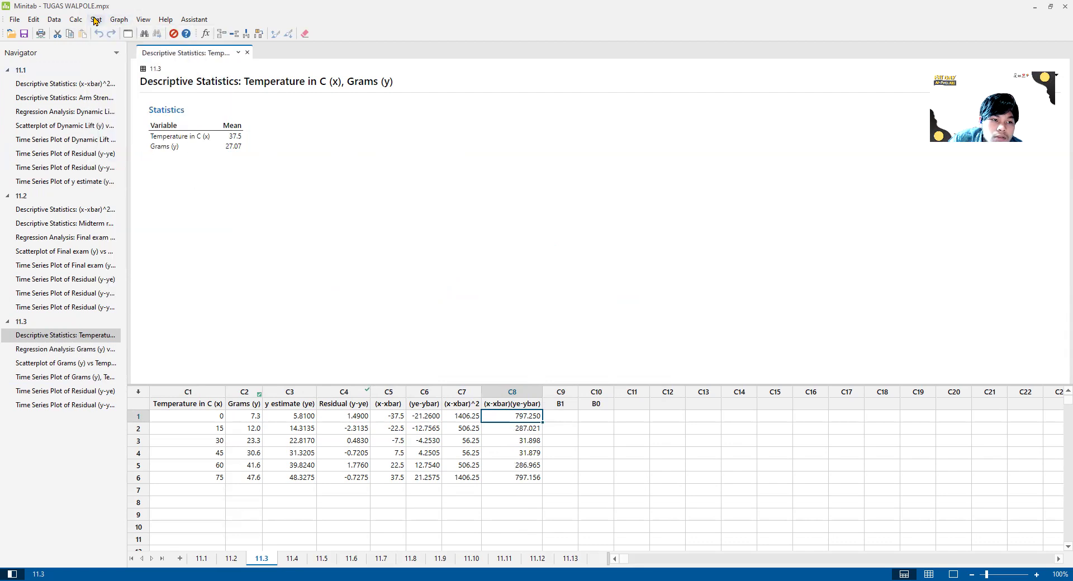
pyautogui.click(94, 19)
pyautogui.moveTo(125, 31)
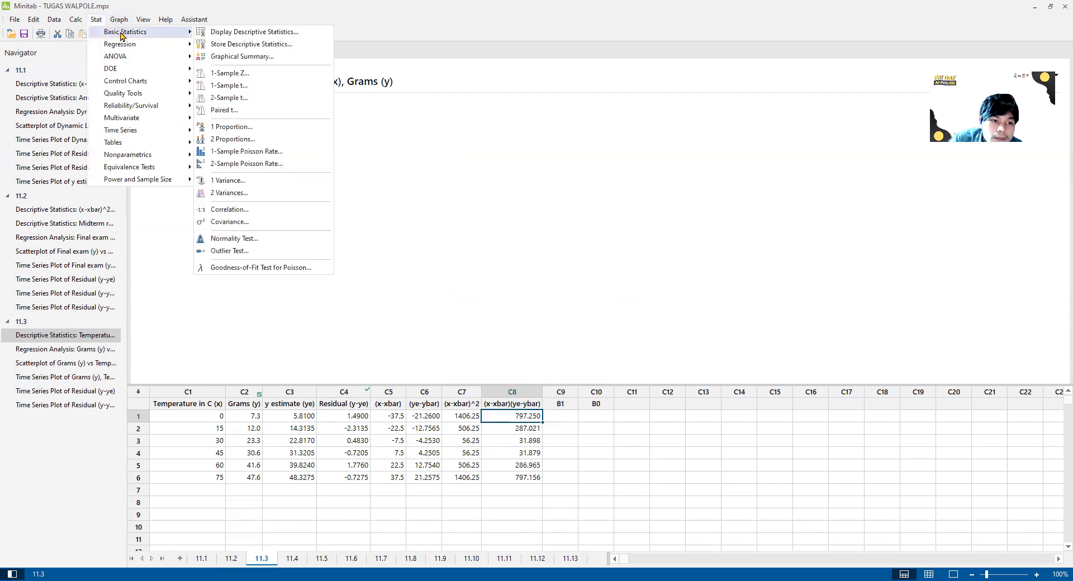
pyautogui.click(229, 34)
pyautogui.click(494, 262)
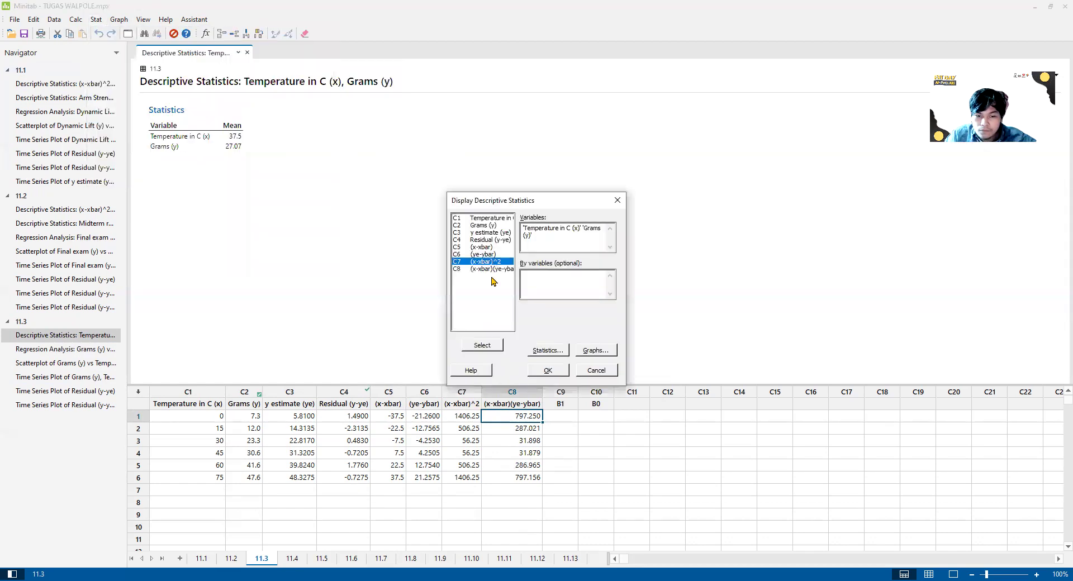
pyautogui.click(482, 345)
pyautogui.click(482, 269)
pyautogui.click(482, 344)
# Include the sum alongside the mean in the statistics and generate the descriptive statistics output
pyautogui.click(534, 352)
pyautogui.click(515, 245)
pyautogui.click(515, 255)
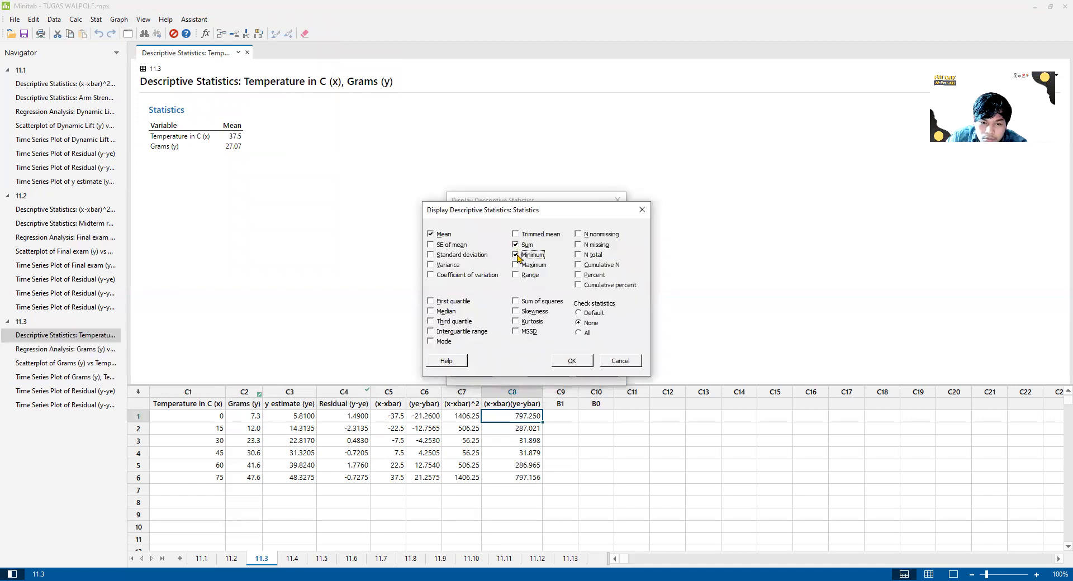
pyautogui.click(569, 362)
pyautogui.click(547, 372)
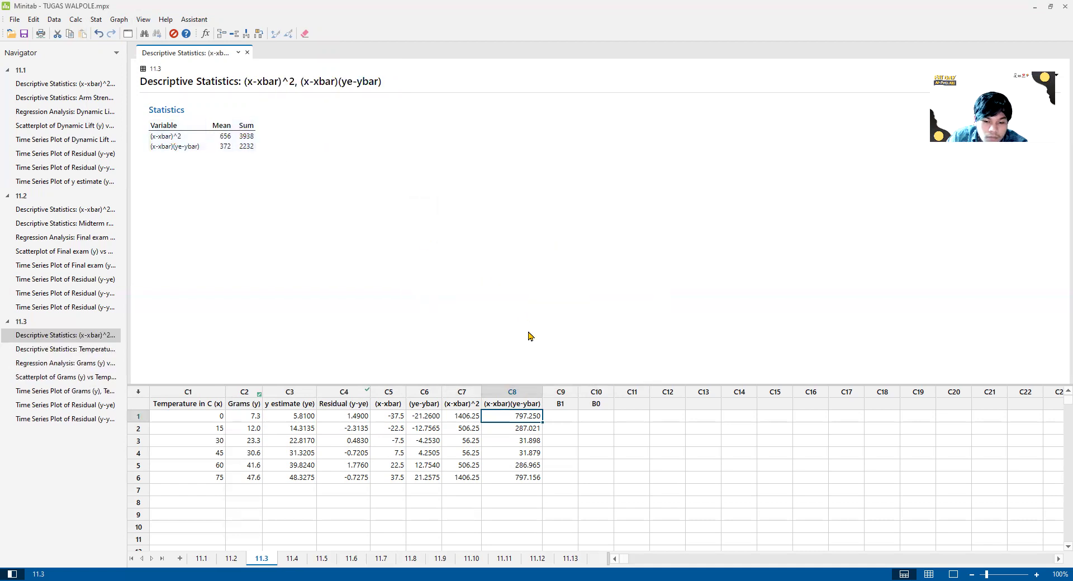
# Calculate B1 in column C9 with the expression 2232/3938 and compare it with the Grams versus Temperature regression coefficients
pyautogui.click(560, 417)
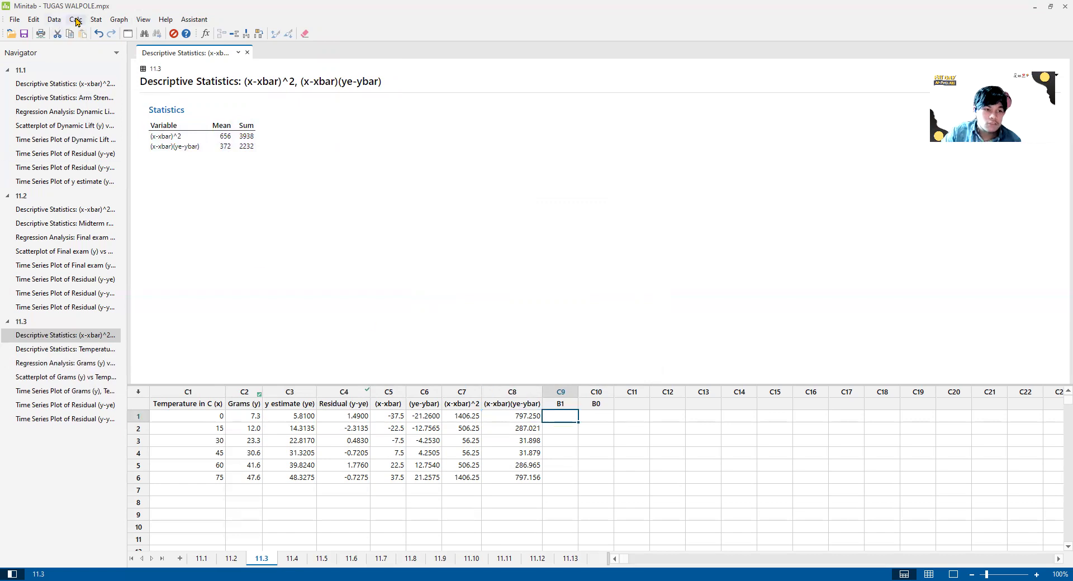
pyautogui.click(75, 20)
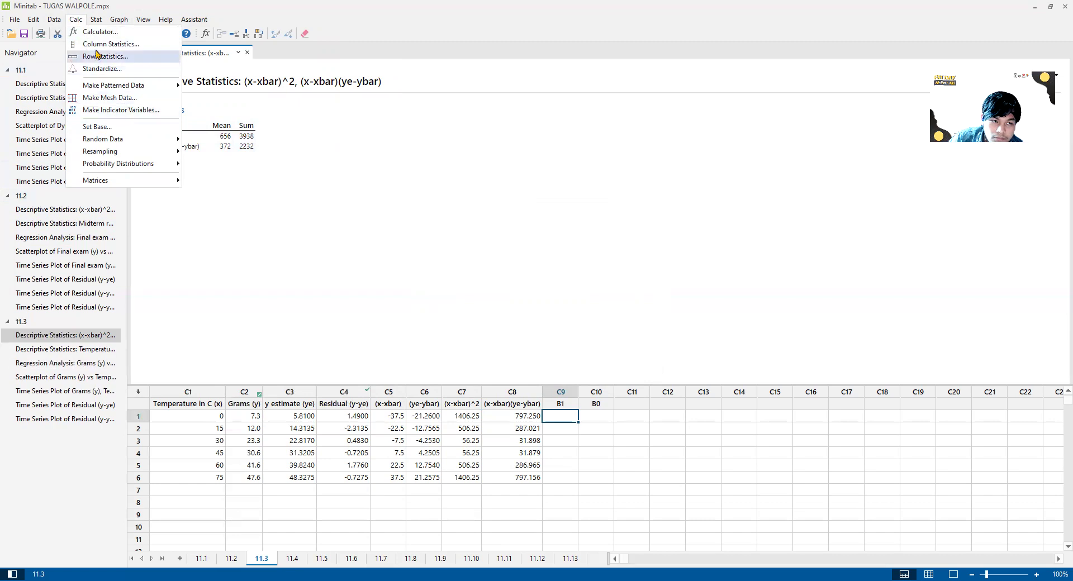
pyautogui.click(98, 31)
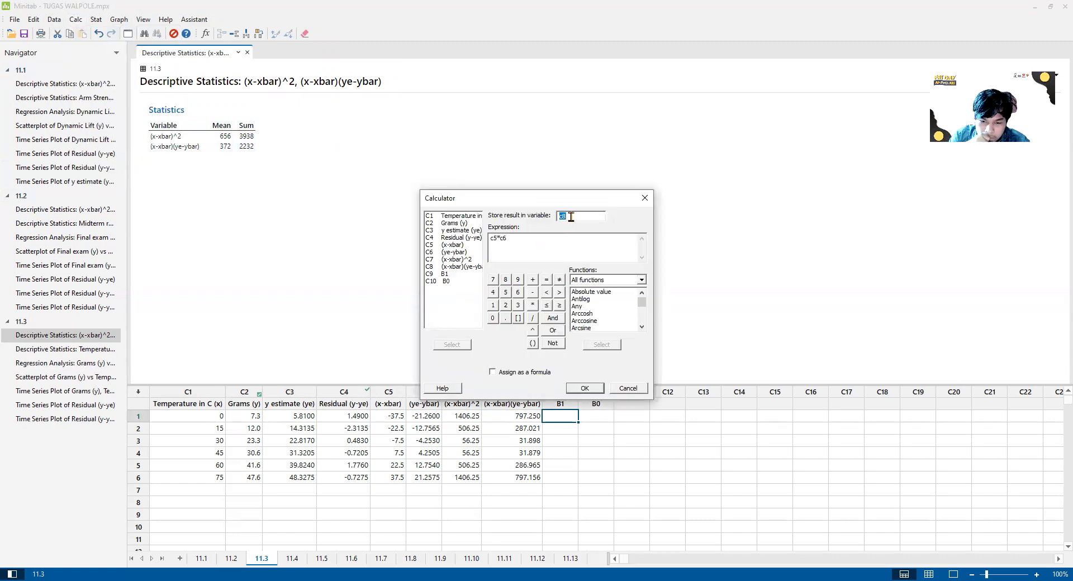
pyautogui.write('c')
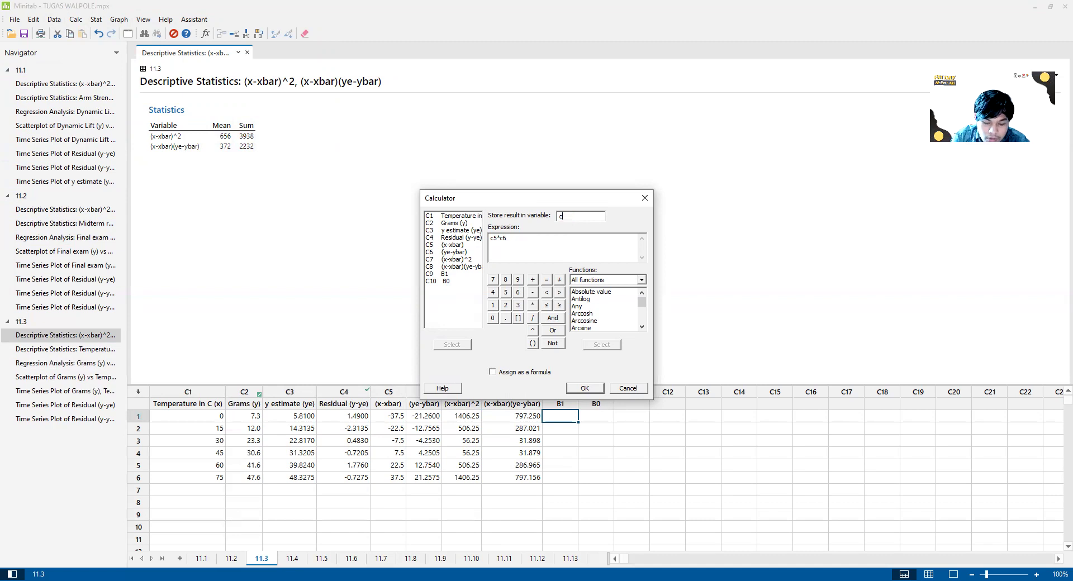
pyautogui.doubleClick(526, 246)
pyautogui.press('BackSpace')
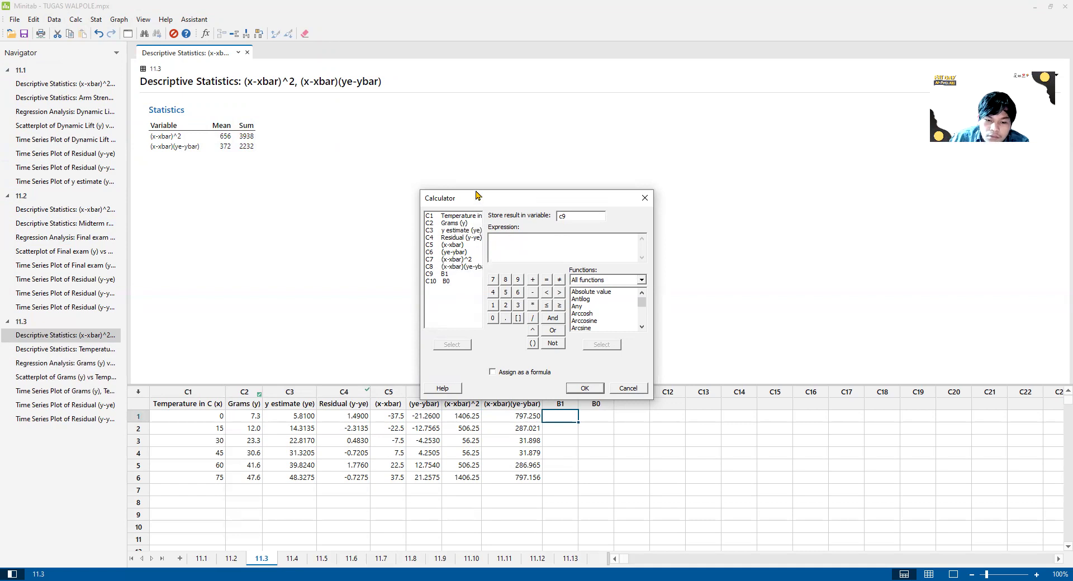
pyautogui.moveTo(477, 194); pyautogui.dragTo(473, 161)
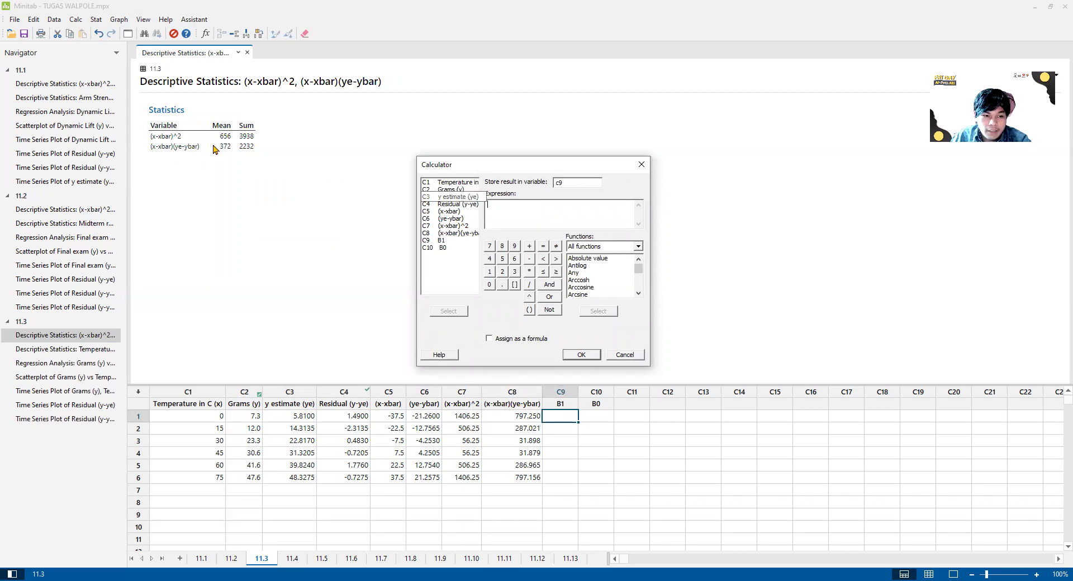
pyautogui.write('2232/3938')
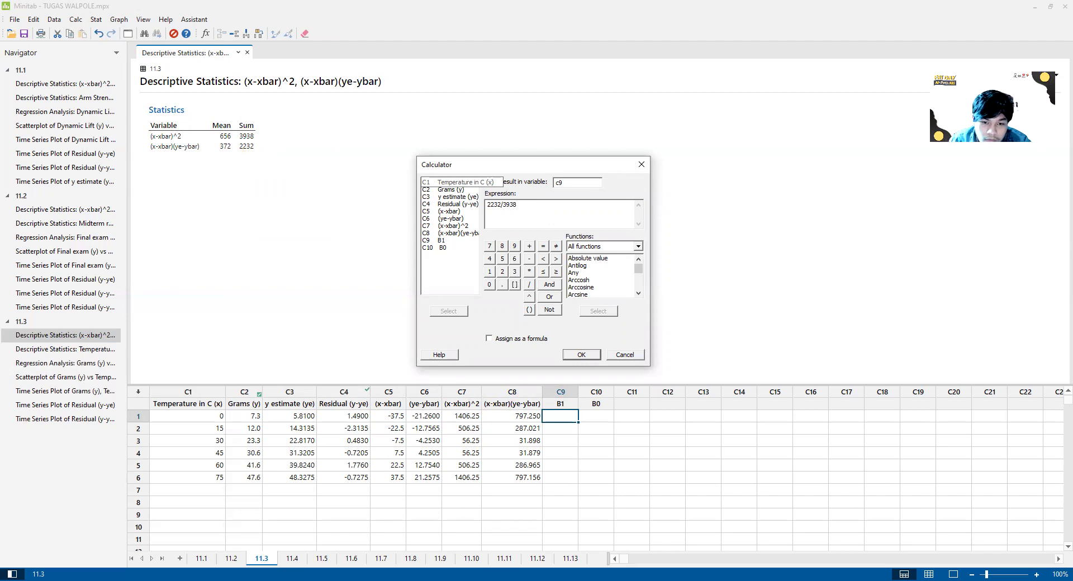
pyautogui.click(576, 354)
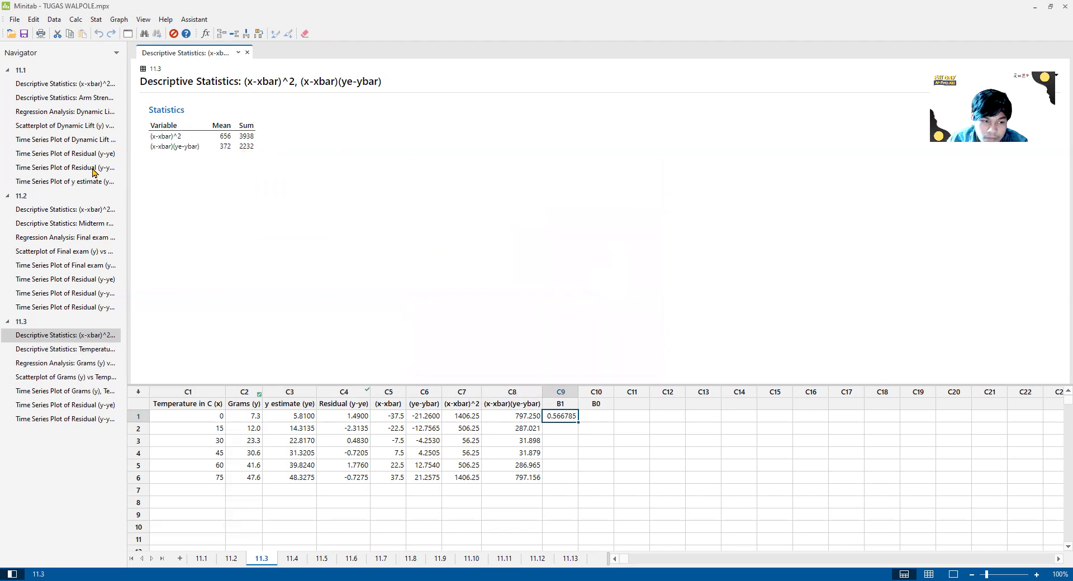
pyautogui.click(69, 349)
pyautogui.click(76, 363)
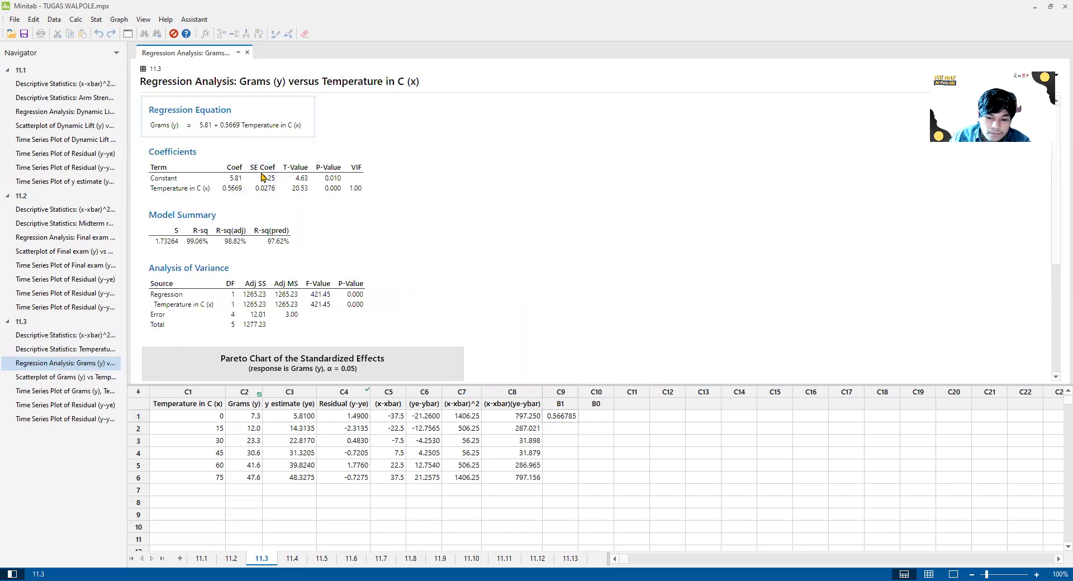
# Display the Temperature and Grams means and start a calculation for the B0 column, C10
pyautogui.click(592, 416)
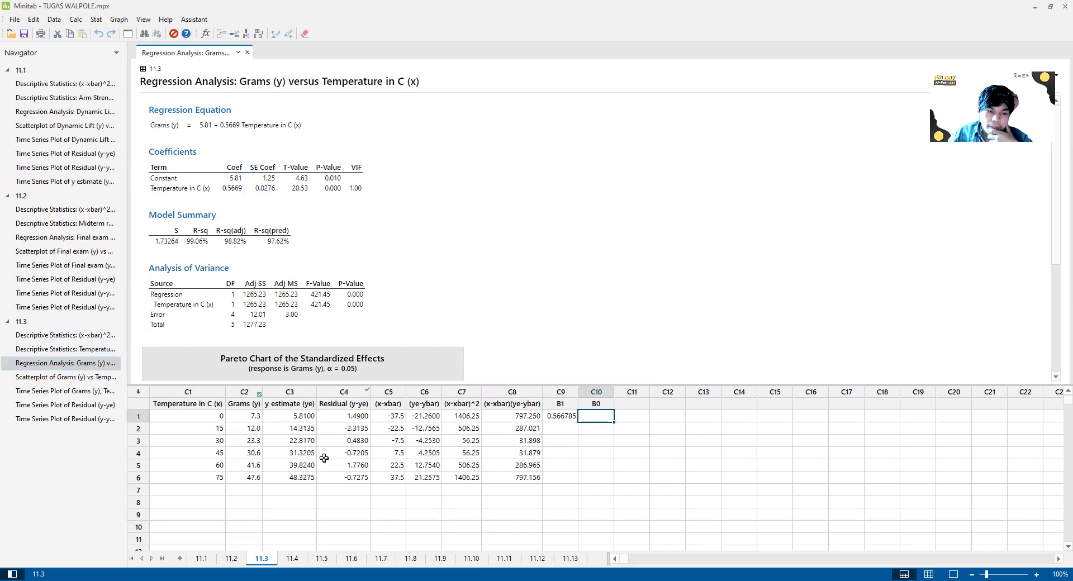
pyautogui.click(89, 348)
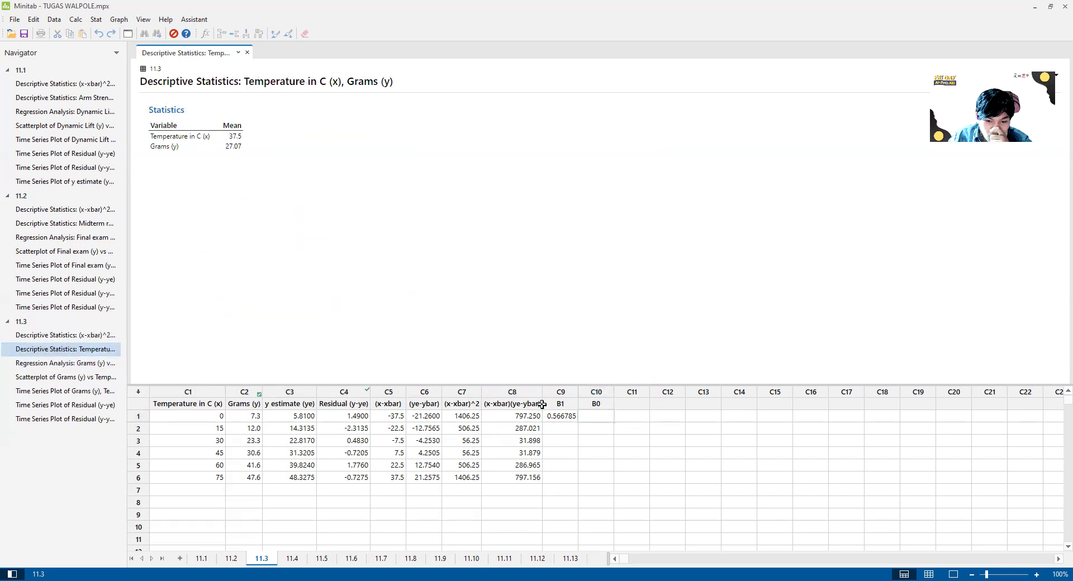
pyautogui.click(595, 417)
pyautogui.click(74, 20)
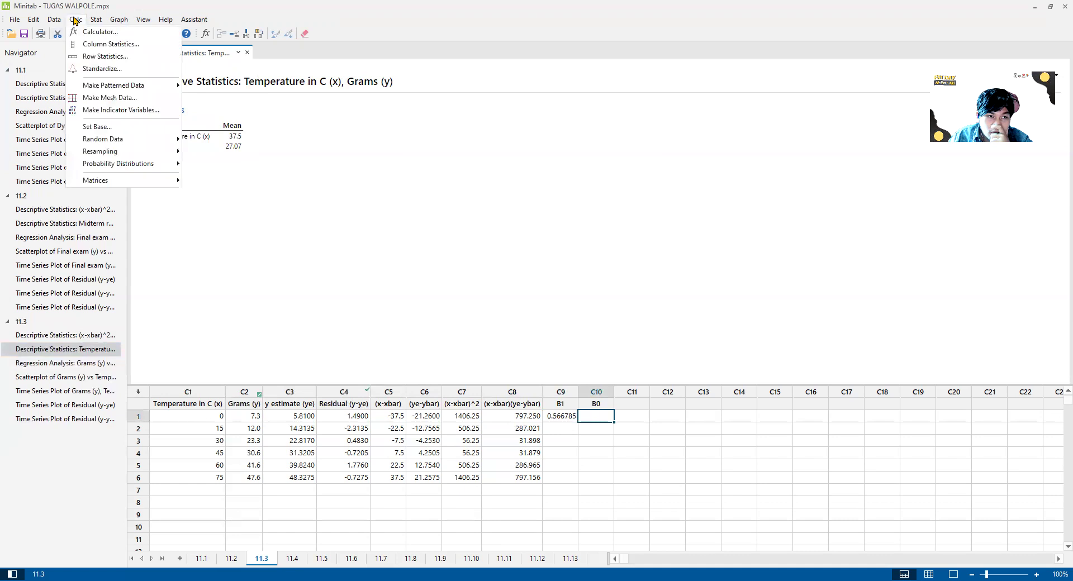
# Calculate 27.05-0.566785*37.5 into column C10 (B0) with the Calculator, and display the Grams versus Temperature regression results
pyautogui.click(85, 32)
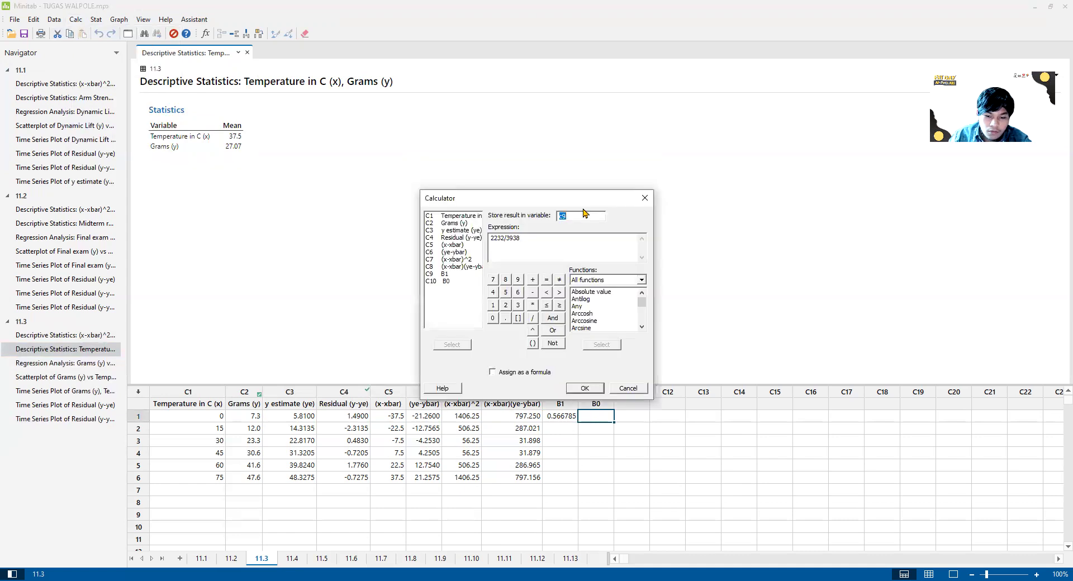
pyautogui.write('c')
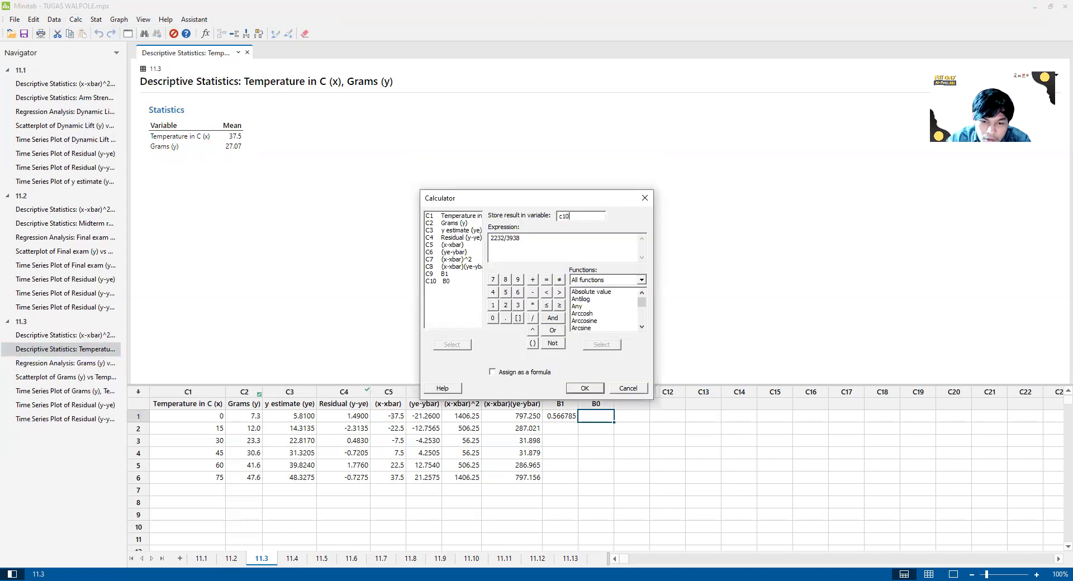
pyautogui.press('Tab')
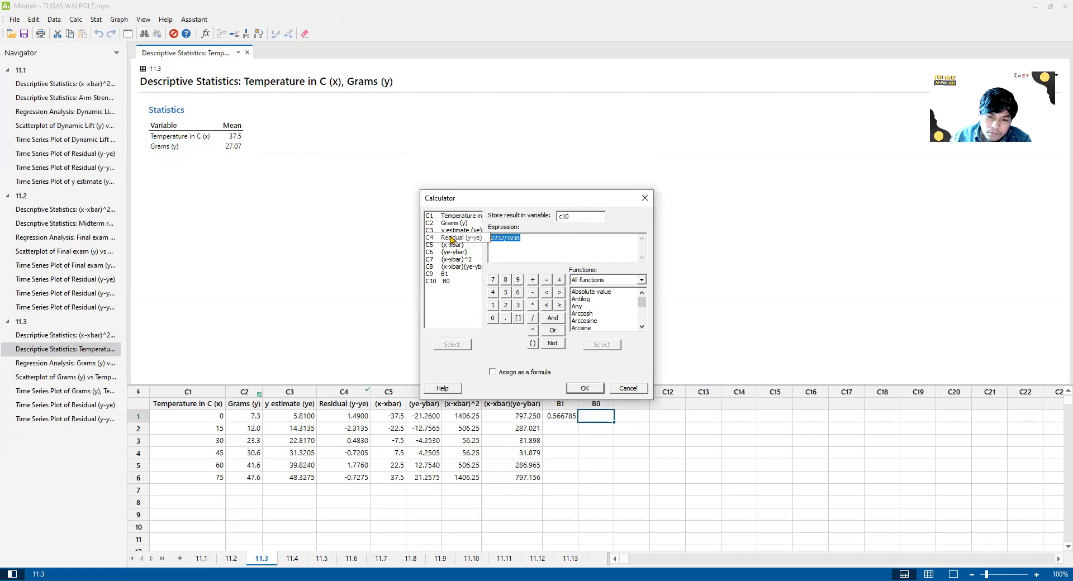
pyautogui.press('BackSpace')
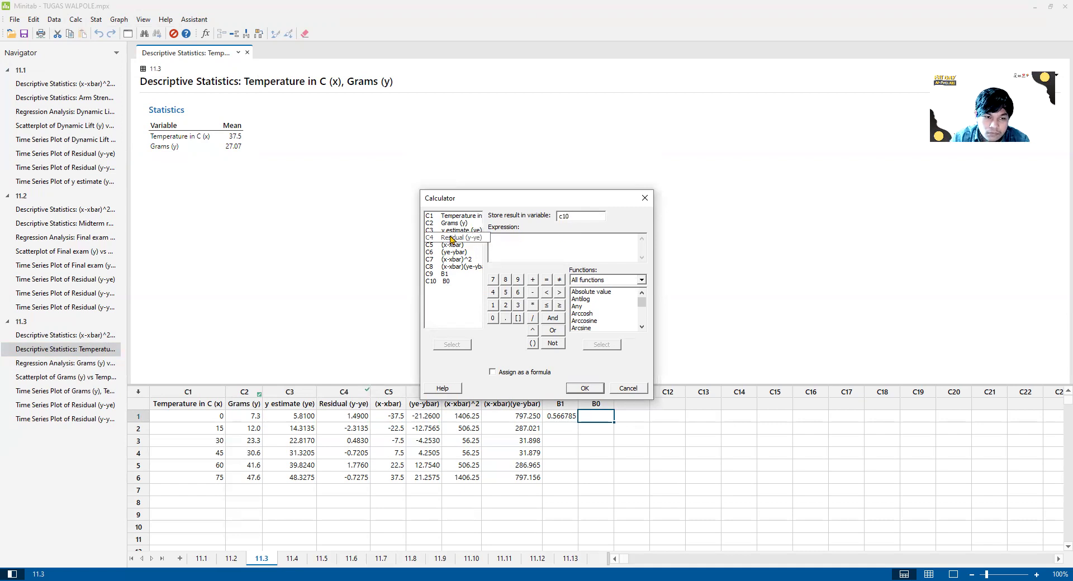
pyautogui.write('27.05-0.566785*37.5')
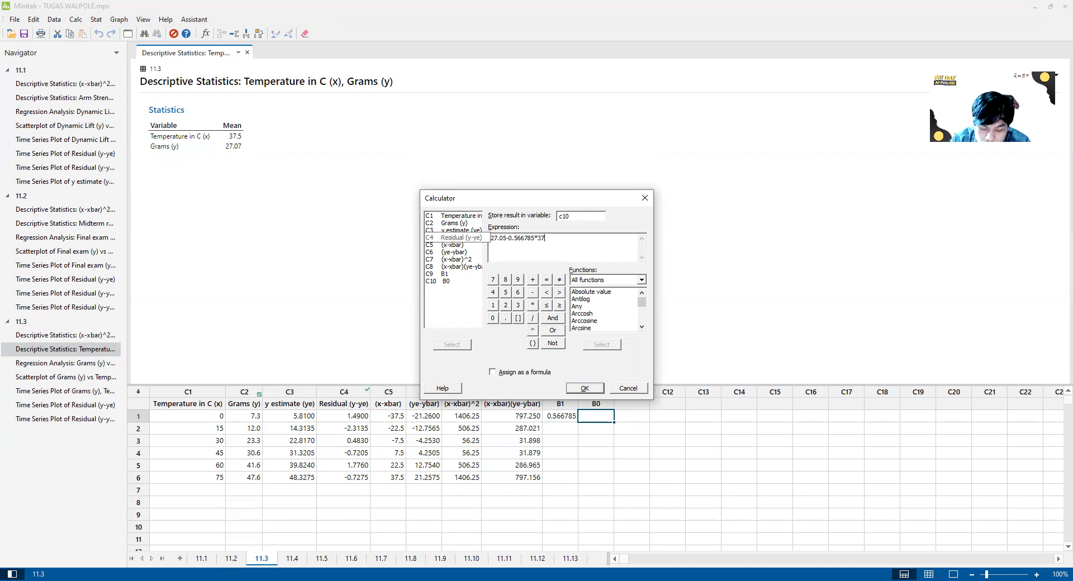
pyautogui.click(584, 388)
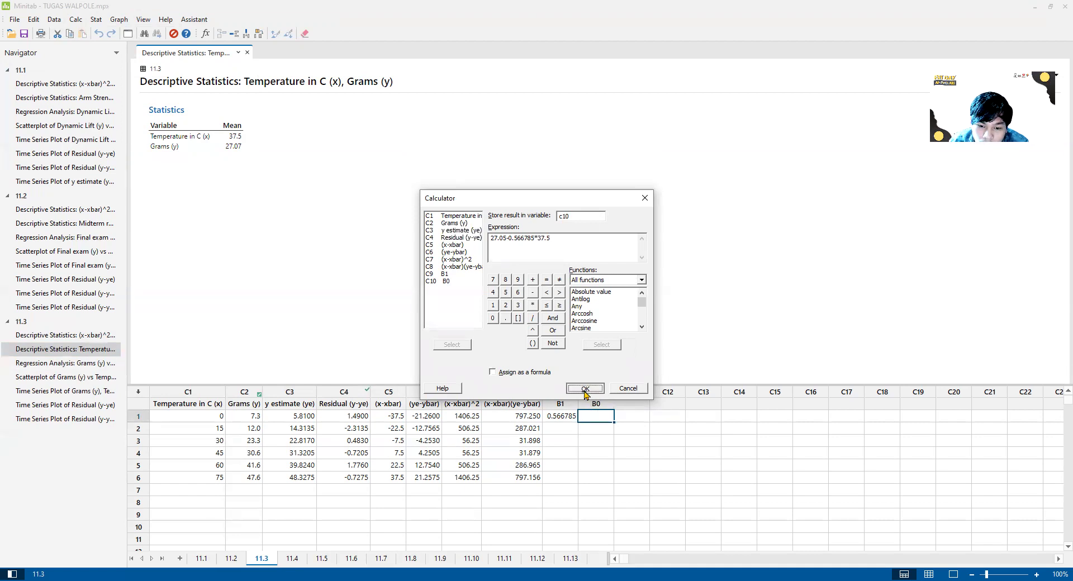
pyautogui.click(71, 362)
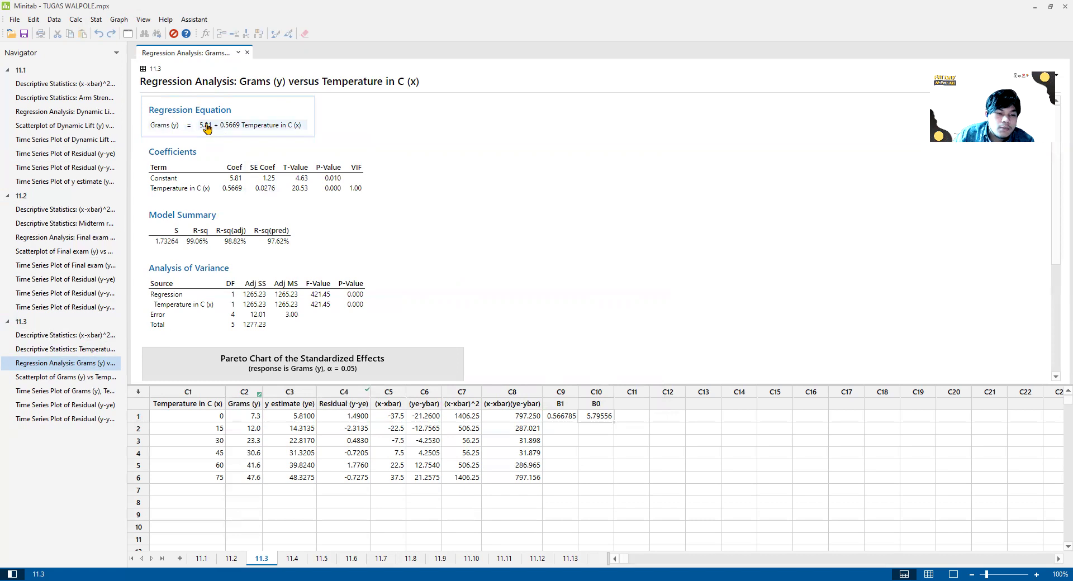
# Switch to the textbook PDF and read parts (b) and (c) of exercise 11.3, including the temperature to estimate for
pyautogui.click(634, 403)
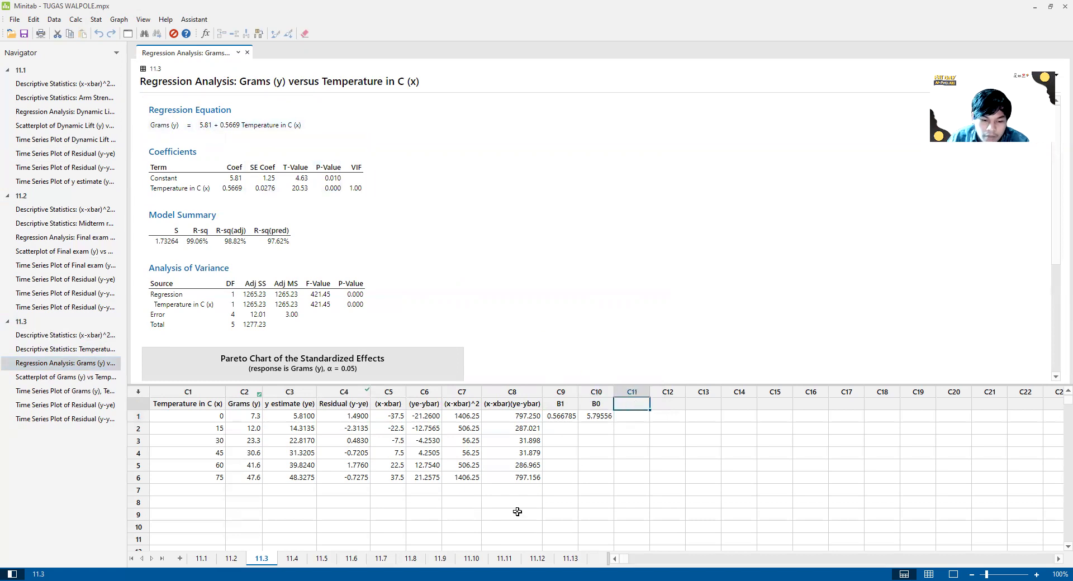
pyautogui.hotkey('alt', 'Tab')
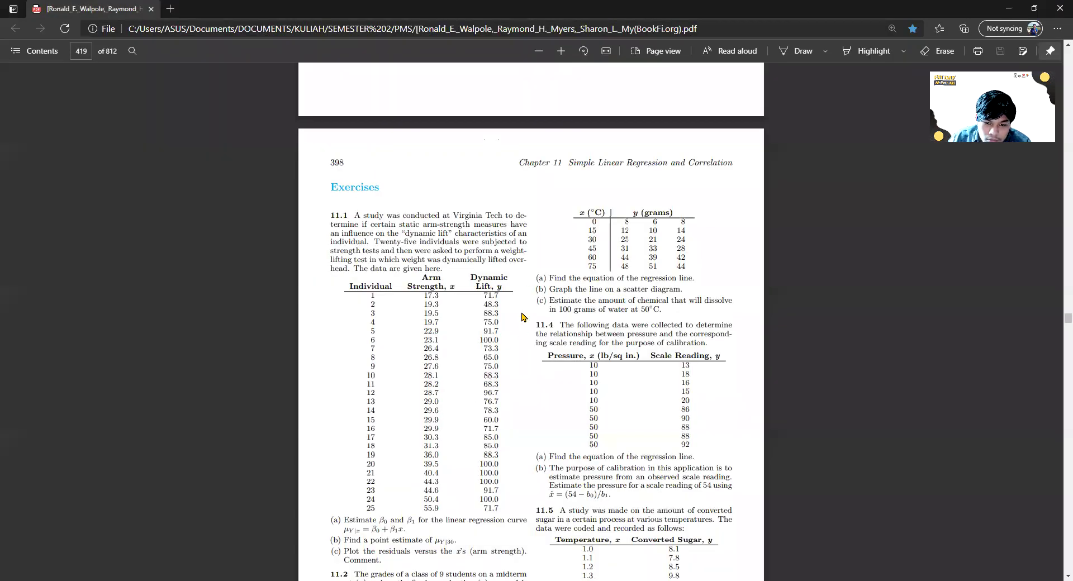
pyautogui.scroll(-4, 461, 353)
pyautogui.scroll(2, 456, 355)
pyautogui.scroll(-4, 446, 355)
pyautogui.scroll(3, 446, 355)
pyautogui.moveTo(549, 208)
pyautogui.mouseDown()
pyautogui.moveTo(673, 208)
pyautogui.moveTo(554, 208)
pyautogui.mouseUp()
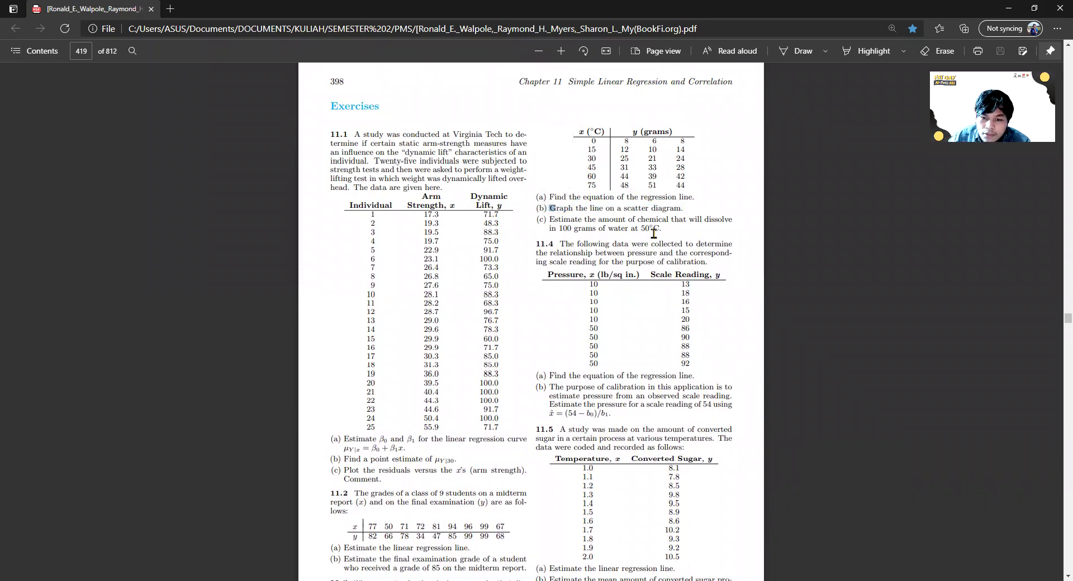
pyautogui.moveTo(640, 228); pyautogui.dragTo(660, 228)
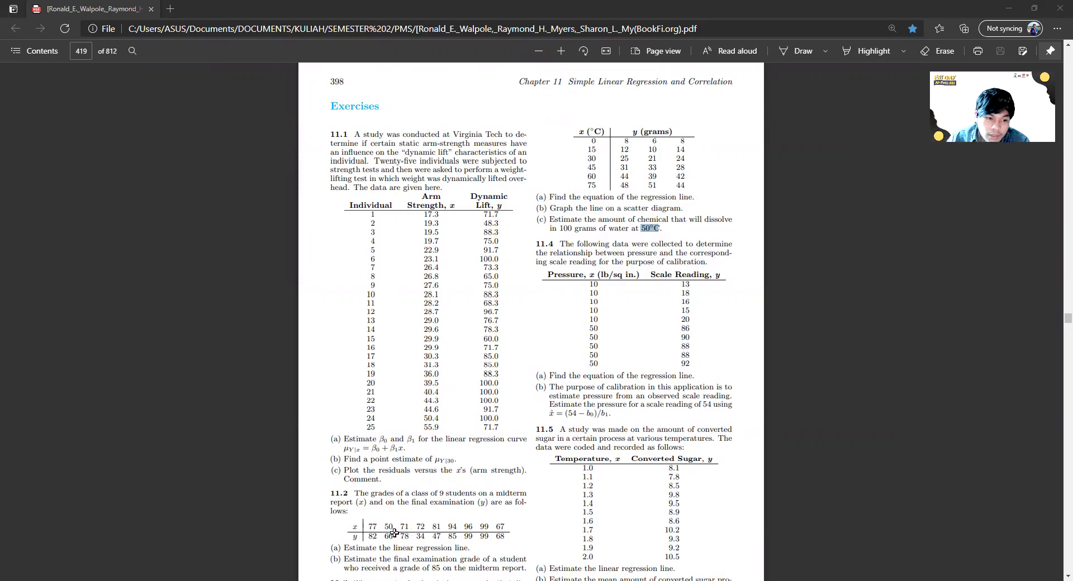
# Return to Minitab, display the Grams versus Temperature scatterplot, and name column C11 Y(50)
pyautogui.hotkey('alt', 'Tab')
pyautogui.click(64, 377)
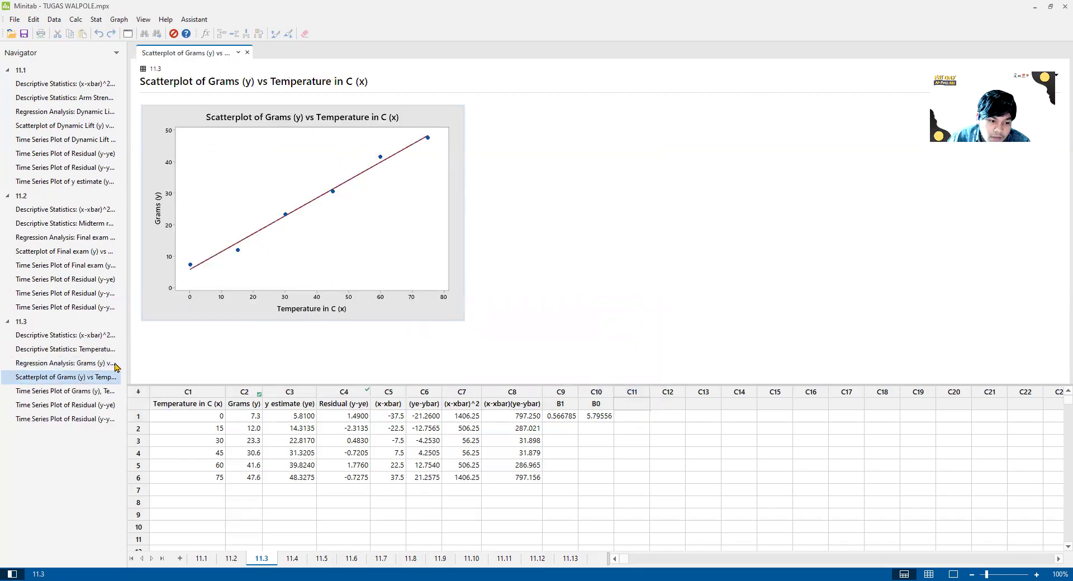
pyautogui.click(628, 406)
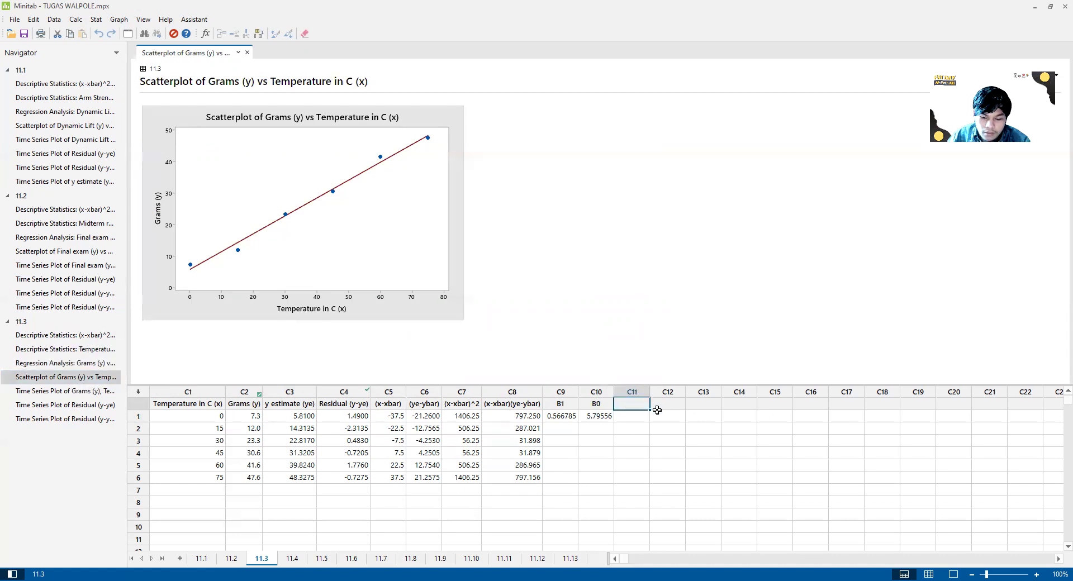
pyautogui.write('Y(50')
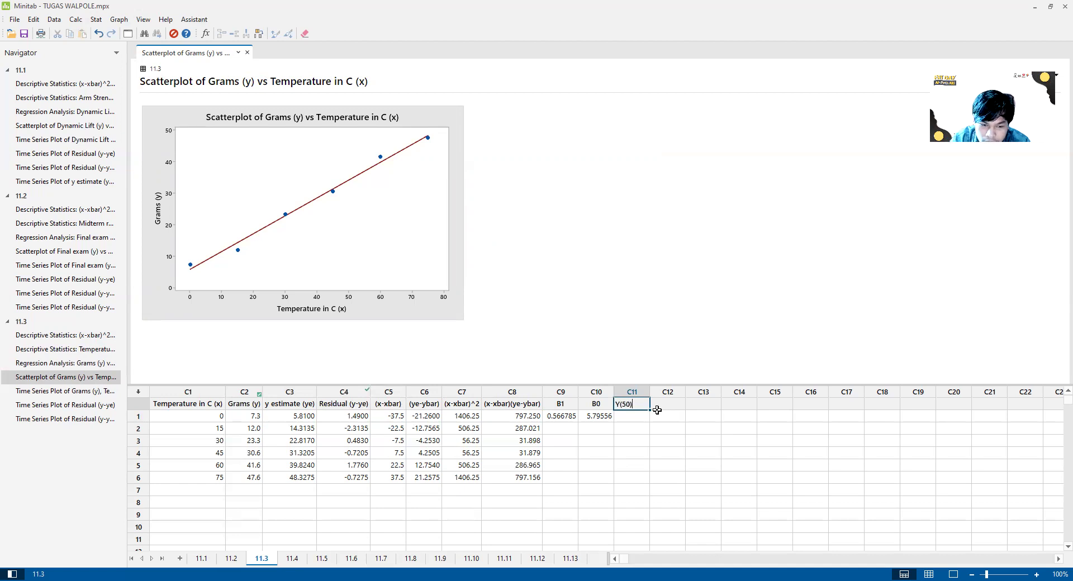
pyautogui.press('Return')
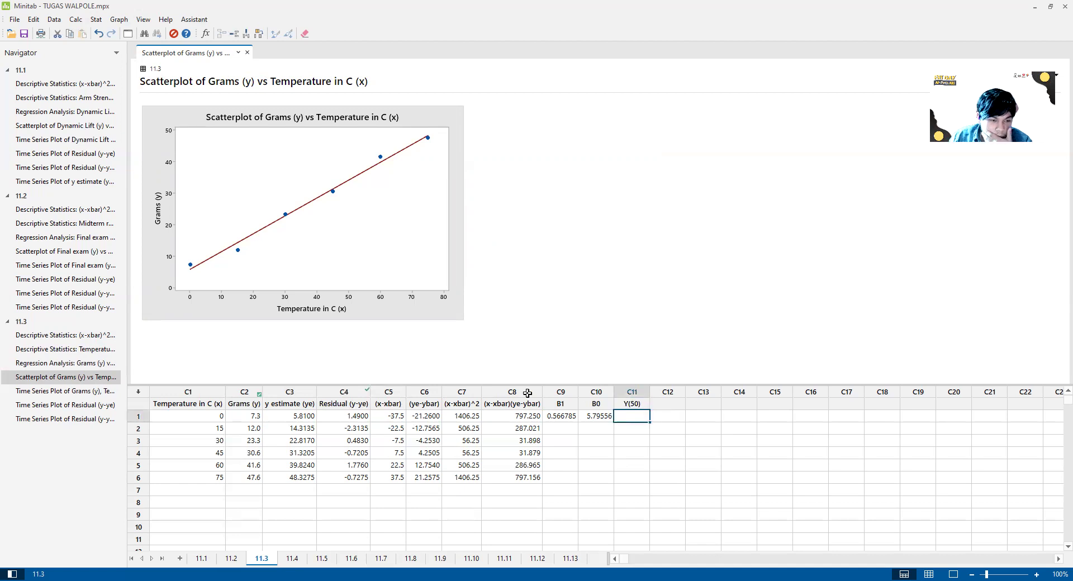
# Using the Grams versus Temperature regression equation, calculate 5.81+0.5669*50 into column C11 with the Calculator
pyautogui.click(84, 350)
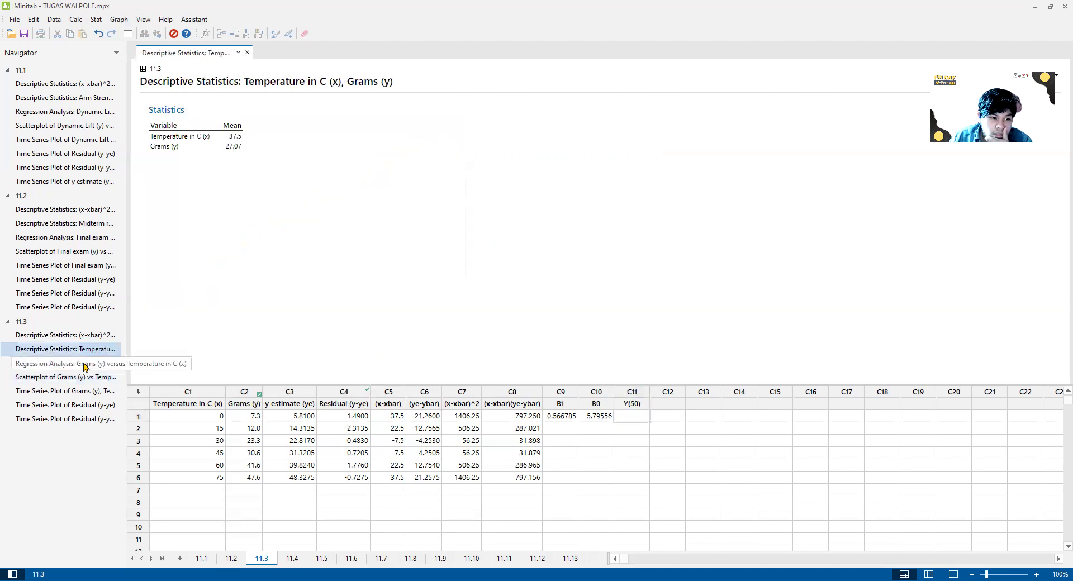
pyautogui.click(85, 365)
pyautogui.click(76, 19)
pyautogui.click(75, 19)
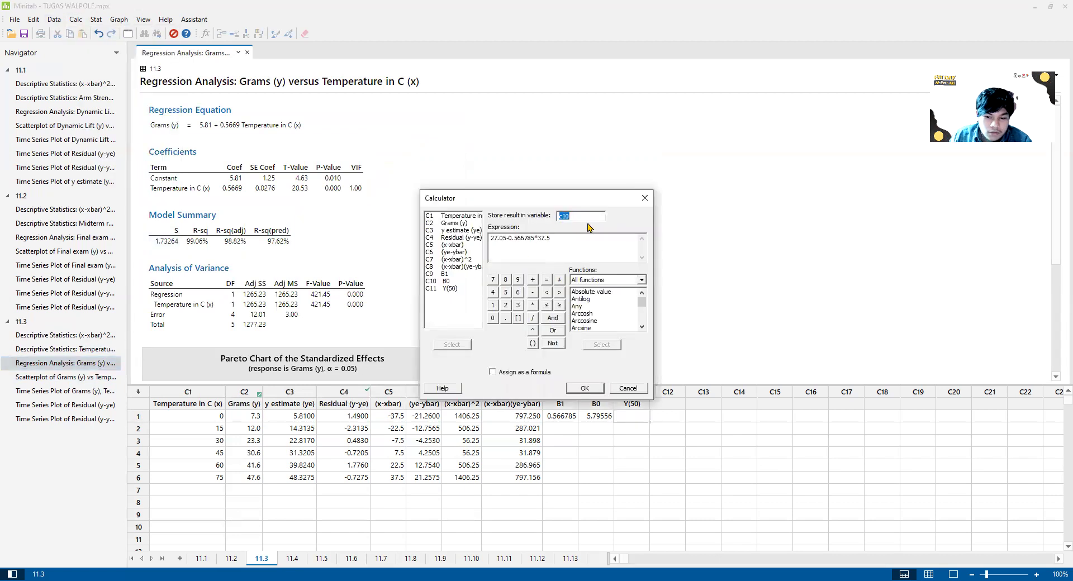
pyautogui.write('c11')
pyautogui.moveTo(577, 240); pyautogui.dragTo(490, 242)
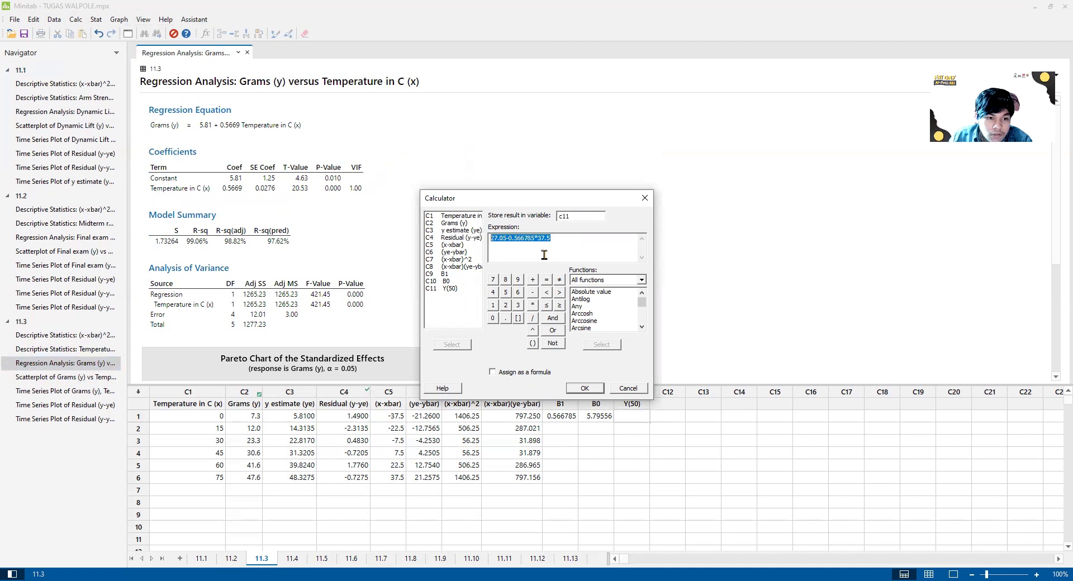
pyautogui.write('5.81+0.5669*')
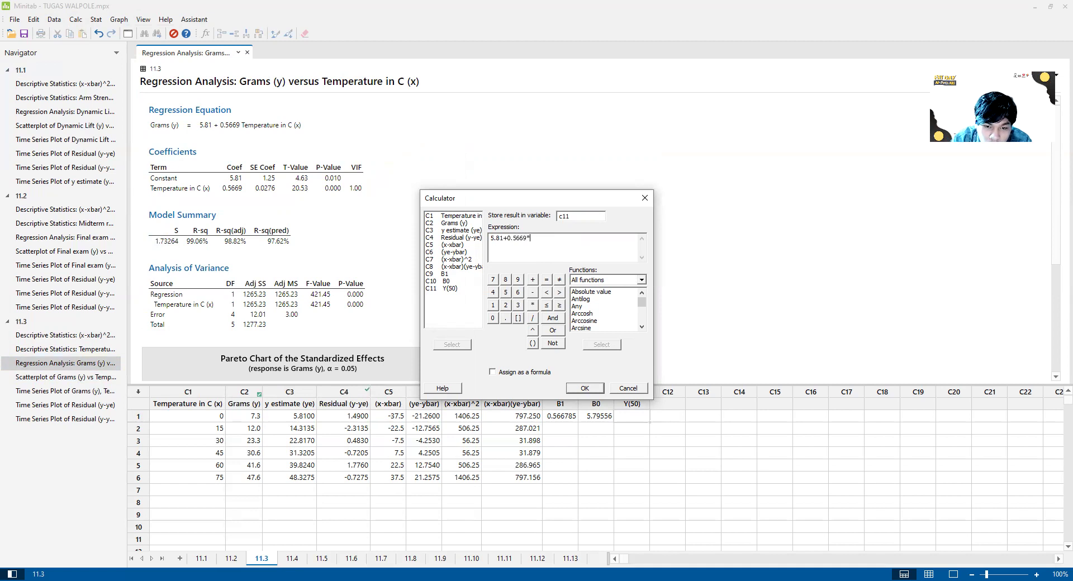
pyautogui.write('50')
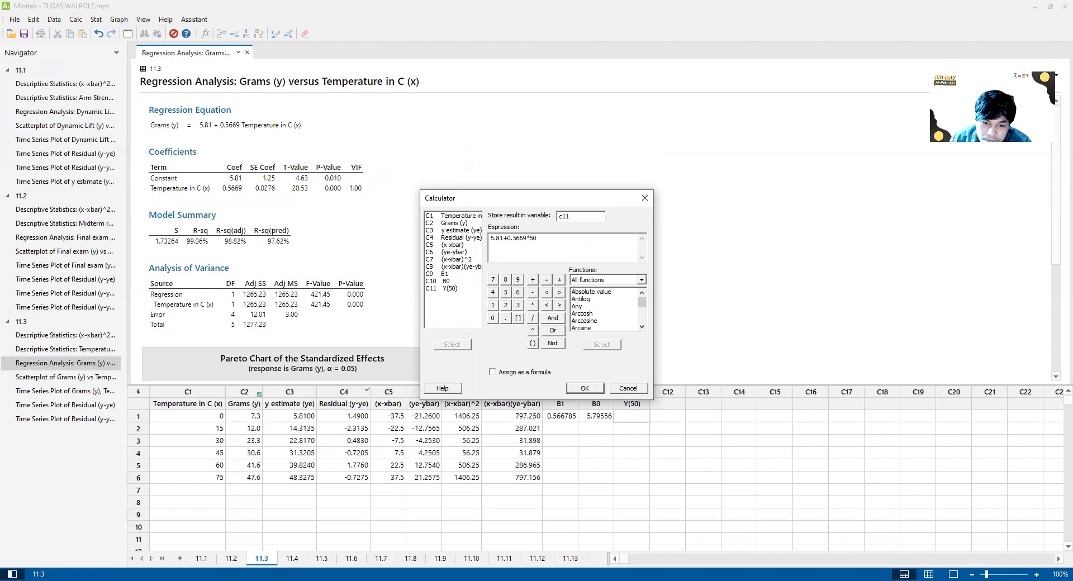
pyautogui.click(584, 388)
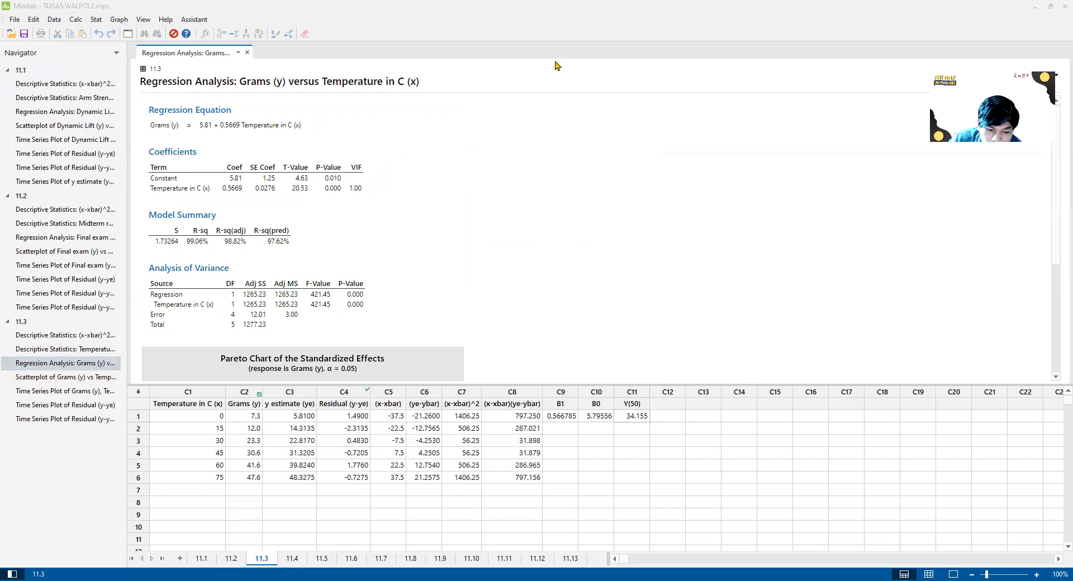
# Open worksheet 11.4 and read the tasks and calibration formula of exercise 11.4 in the textbook PDF
pyautogui.click(284, 560)
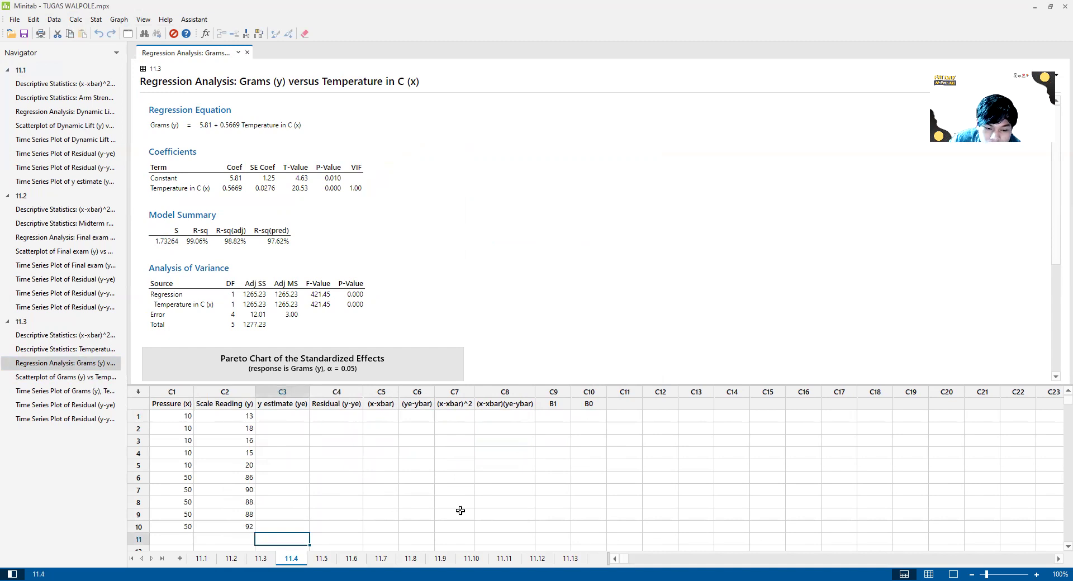
pyautogui.hotkey('alt', 'Tab')
pyautogui.scroll(3, 680, 256)
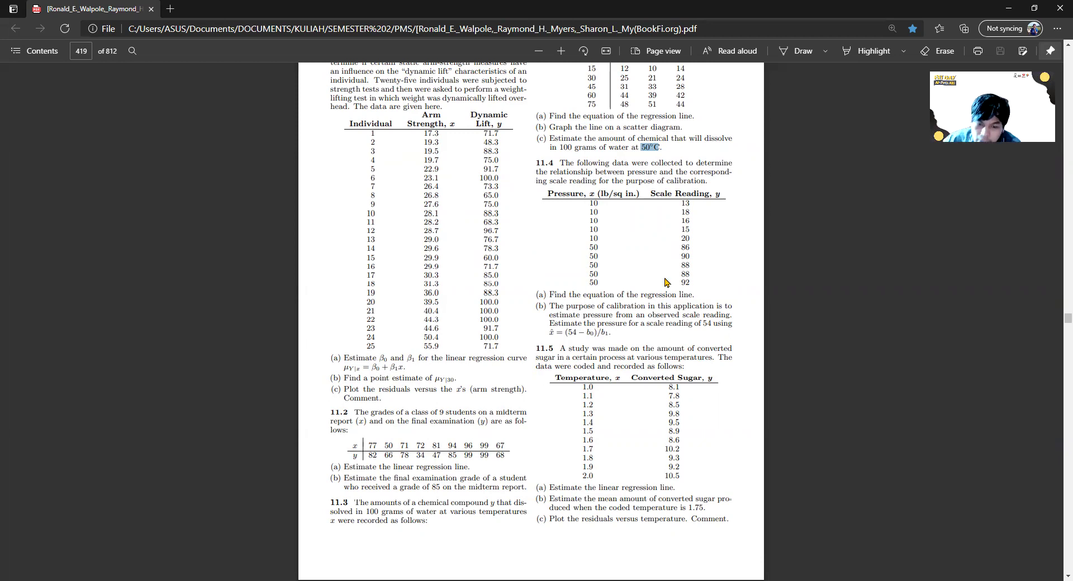
pyautogui.moveTo(544, 334); pyautogui.dragTo(609, 329)
pyautogui.click(614, 332)
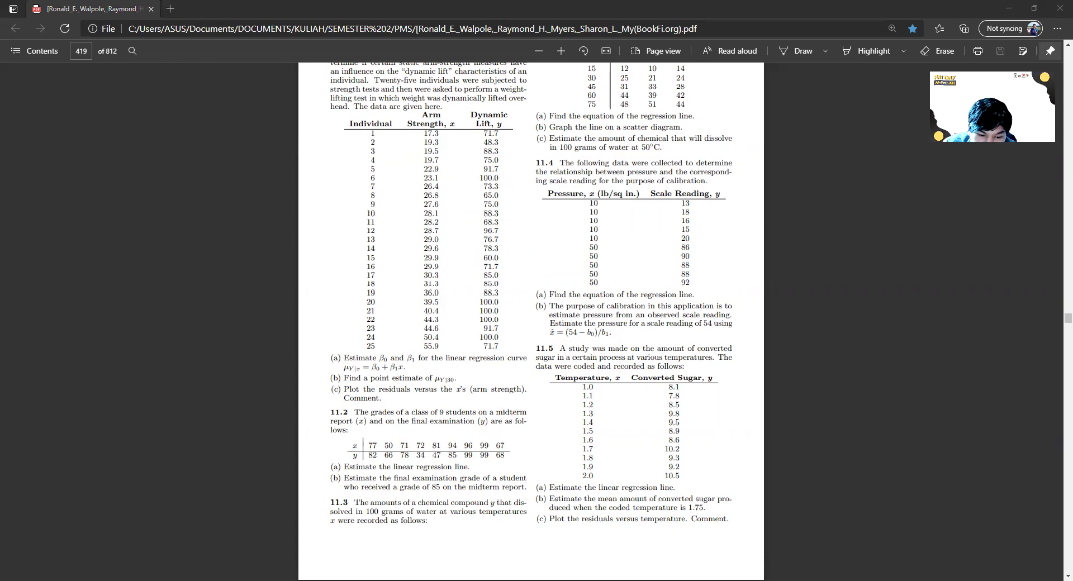
# Return to Minitab and fit a regression model with Scale Reading (y) as response and Pressure (x) as continuous predictor
pyautogui.hotkey('alt', 'Tab')
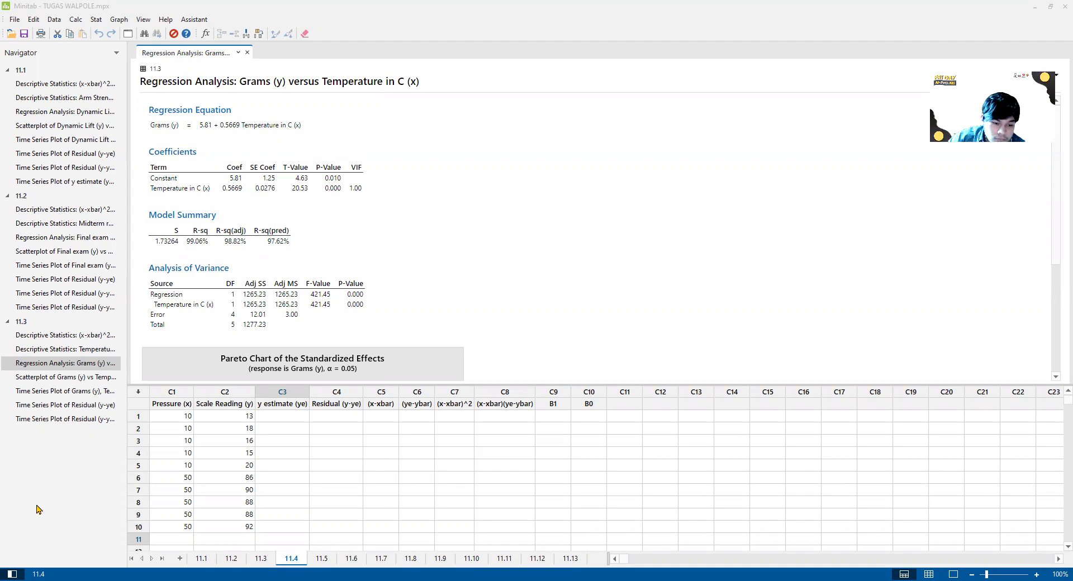
pyautogui.click(218, 420)
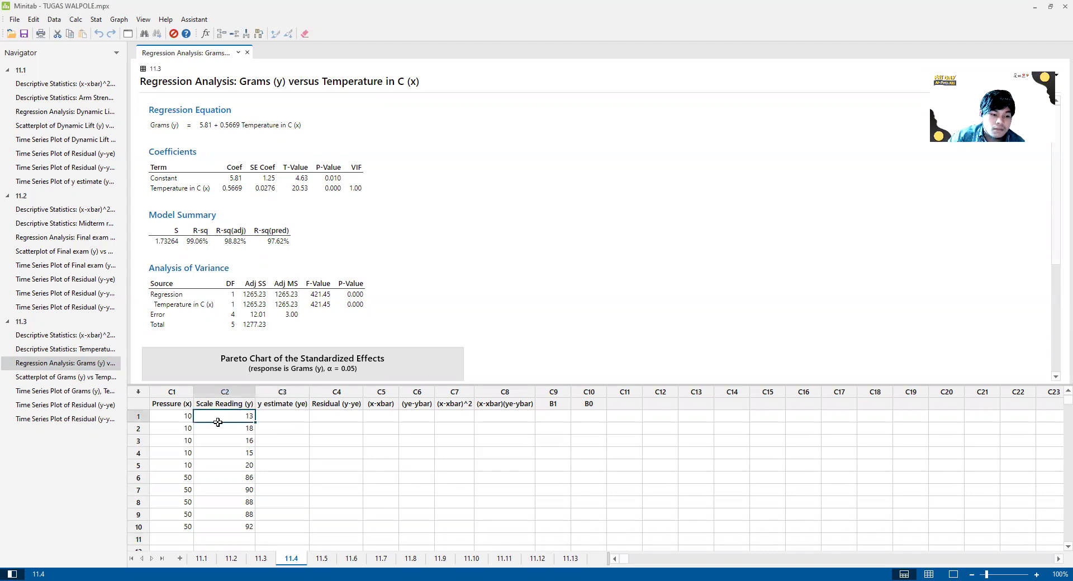
pyautogui.click(85, 476)
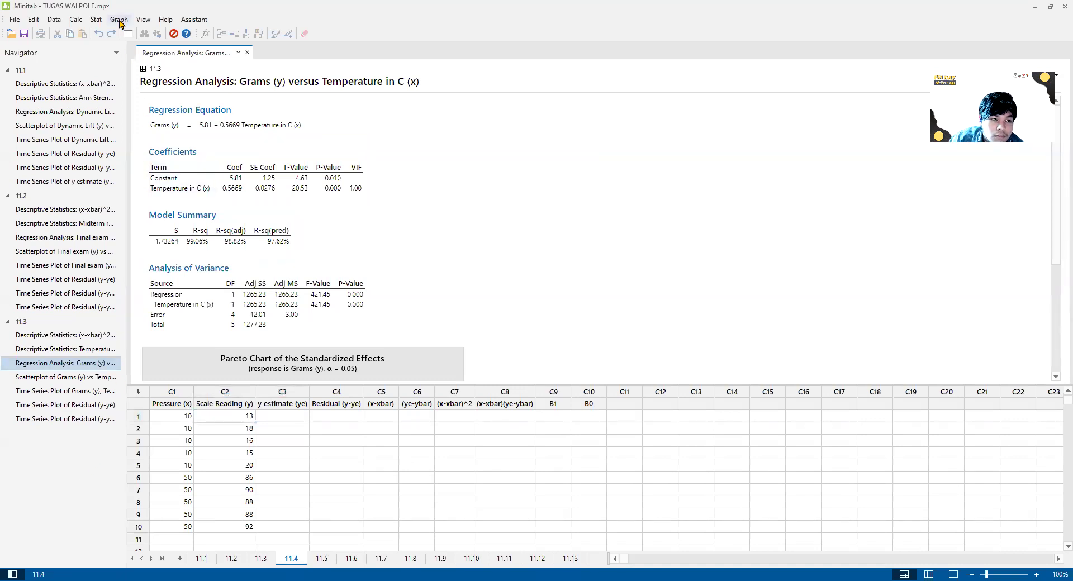
pyautogui.click(96, 19)
pyautogui.moveTo(107, 35)
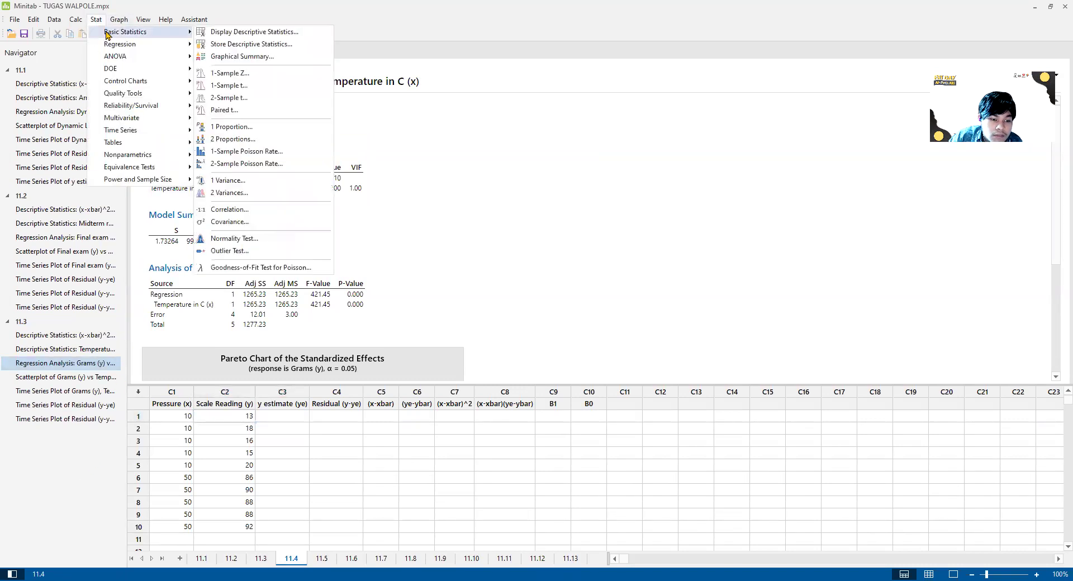
pyautogui.moveTo(151, 48)
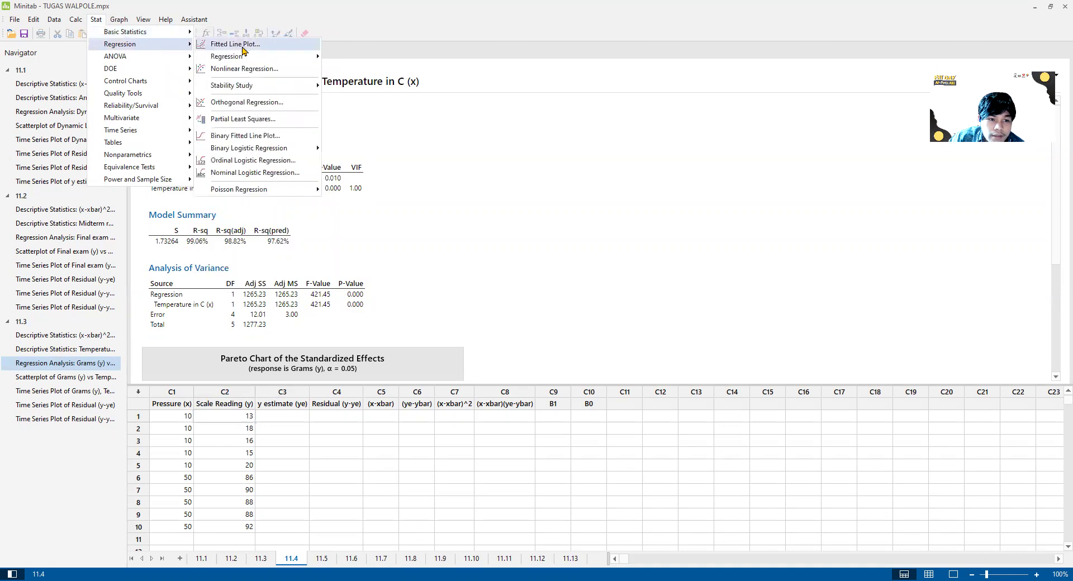
pyautogui.moveTo(235, 57)
pyautogui.click(394, 57)
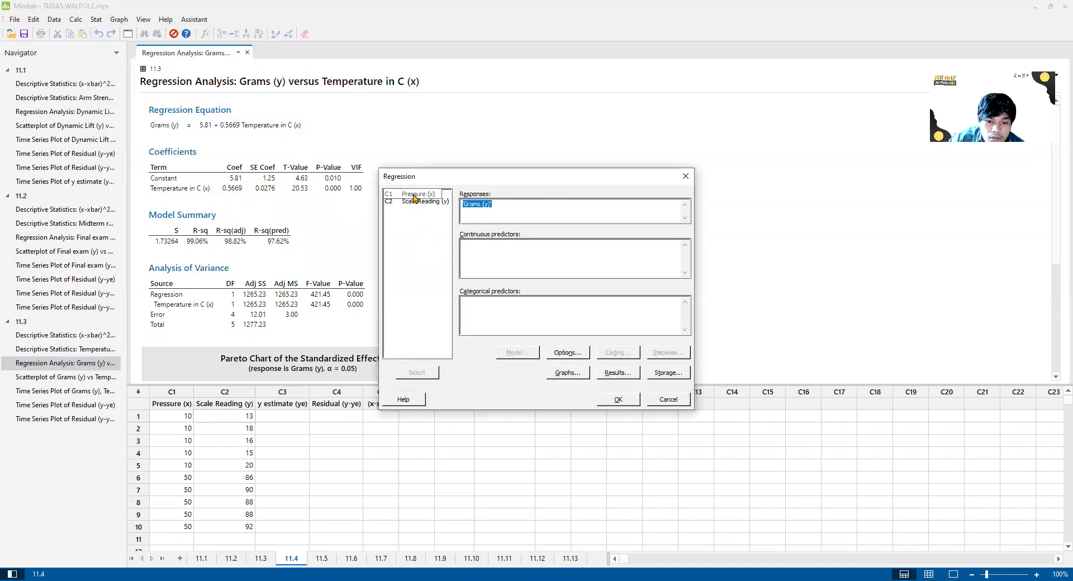
pyautogui.doubleClick(418, 201)
pyautogui.click(477, 269)
pyautogui.click(419, 201)
pyautogui.click(423, 193)
pyautogui.click(416, 373)
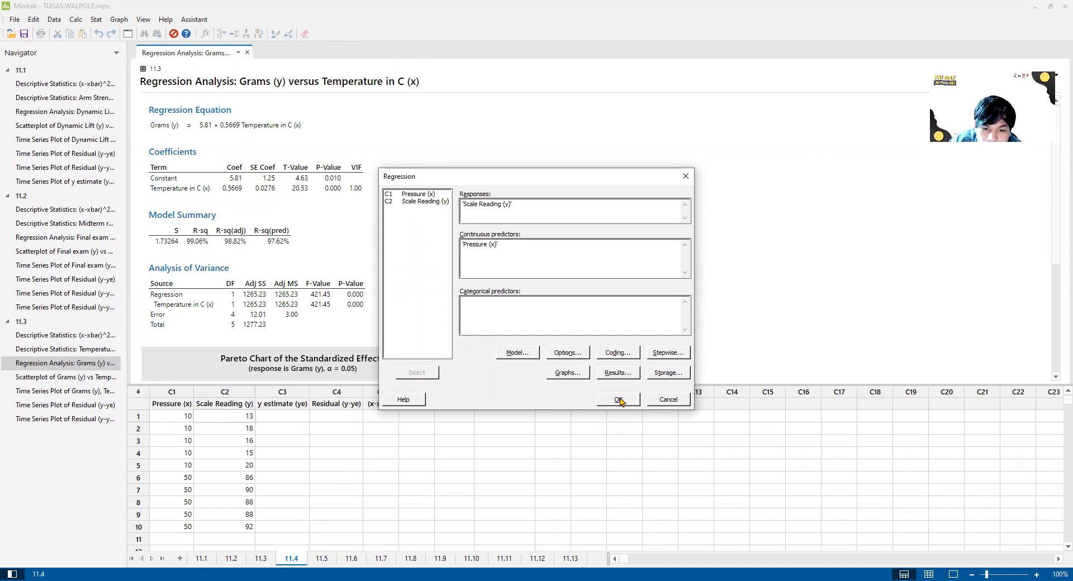
pyautogui.click(618, 400)
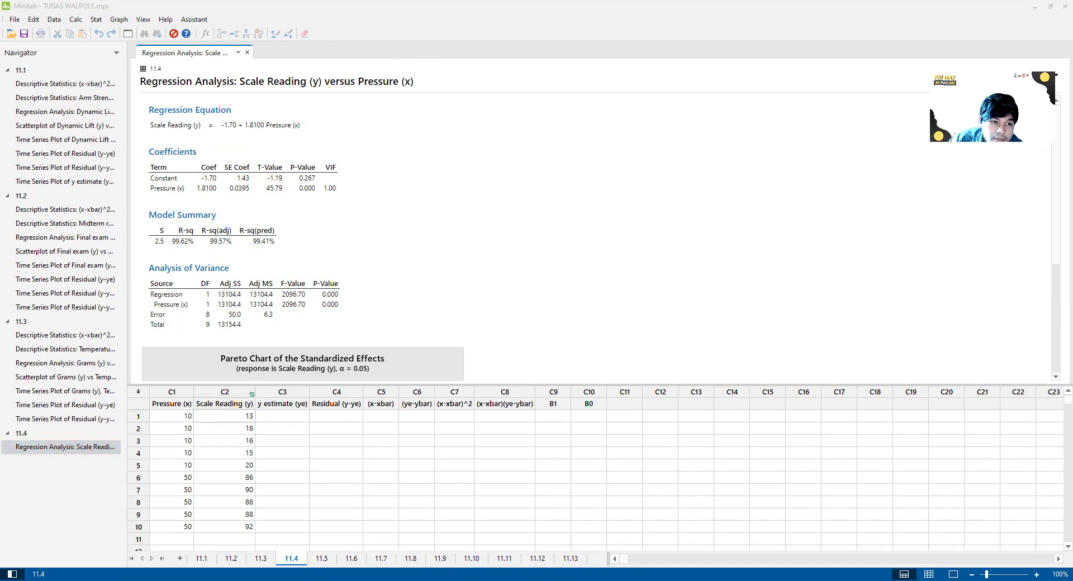
# Create a scatterplot with regression line of Scale Reading (y) against Pressure (x)
pyautogui.click(96, 19)
pyautogui.click(96, 19)
pyautogui.click(118, 19)
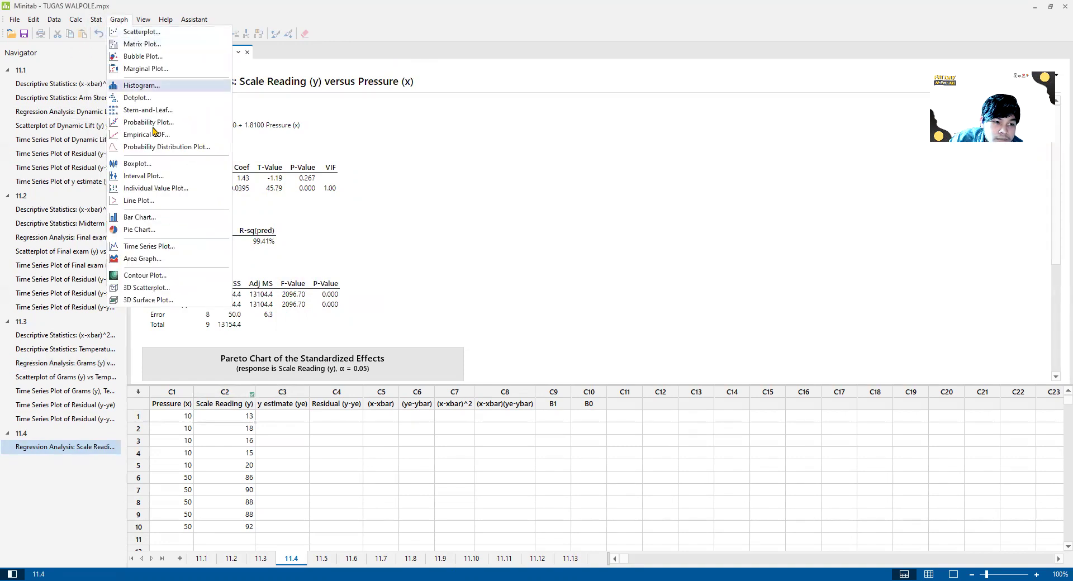
pyautogui.click(154, 33)
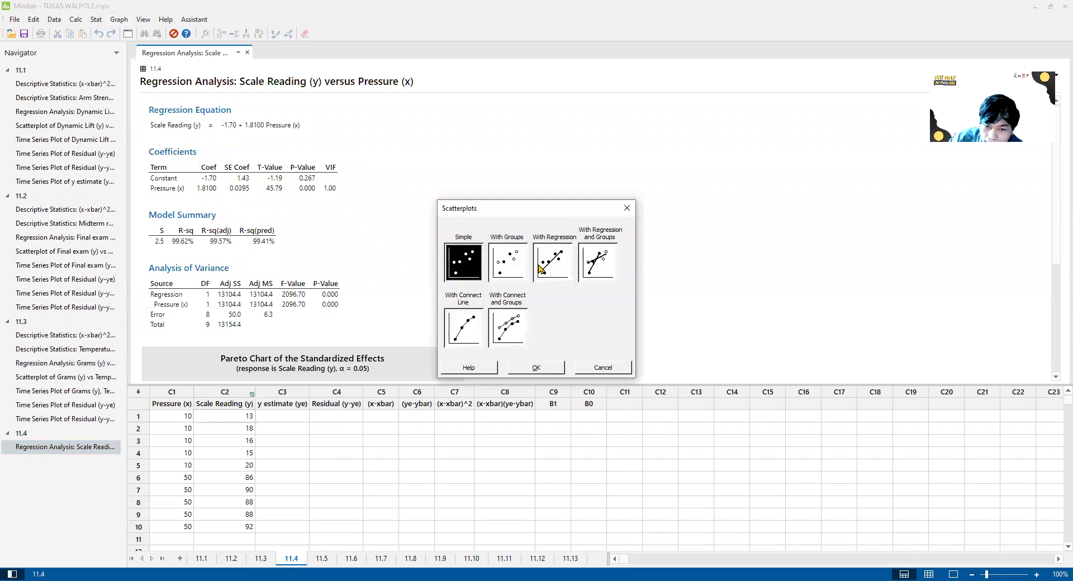
pyautogui.click(541, 269)
pyautogui.click(535, 368)
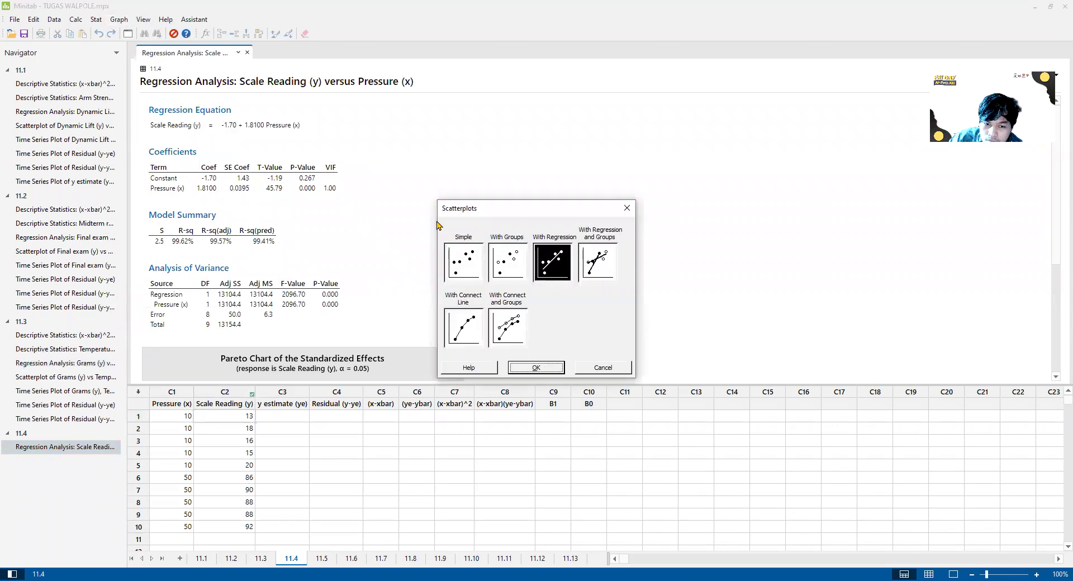
pyautogui.click(441, 228)
pyautogui.click(441, 354)
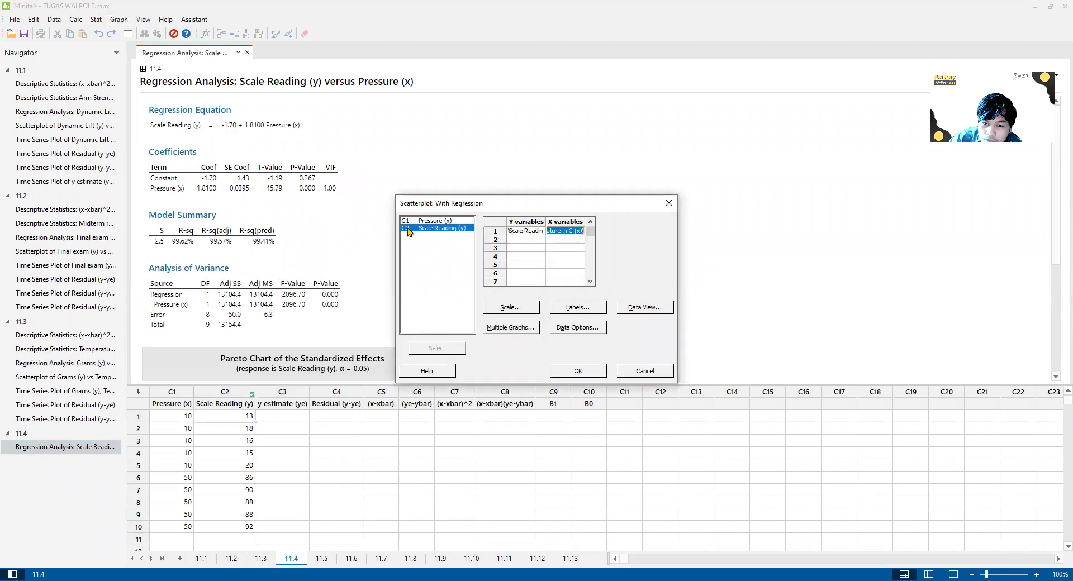
pyautogui.doubleClick(416, 222)
pyautogui.click(561, 370)
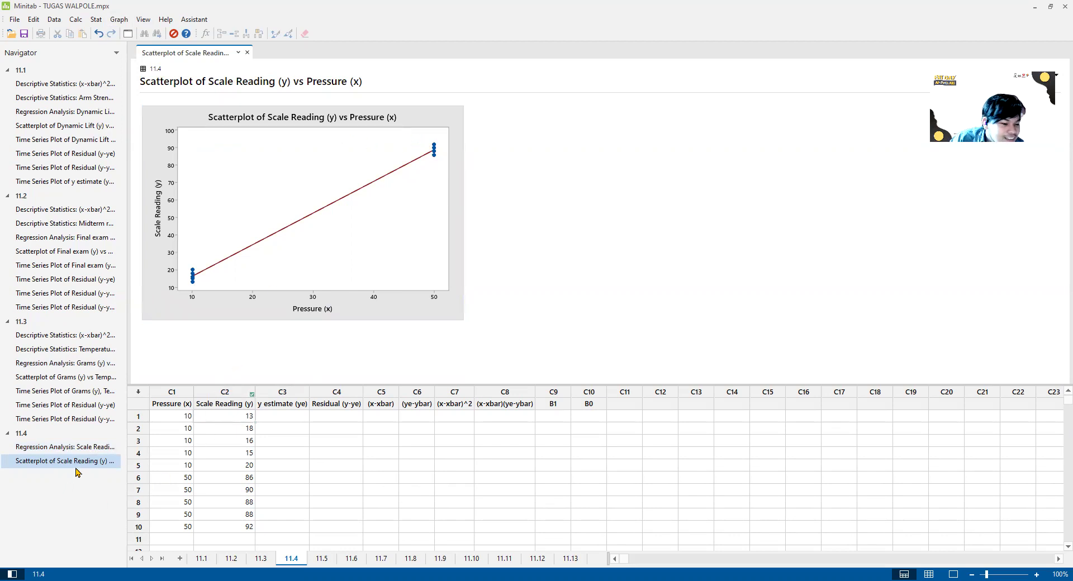
# Create a multiple time series plot of Scale Reading (y) and Pressure (x)
pyautogui.click(119, 19)
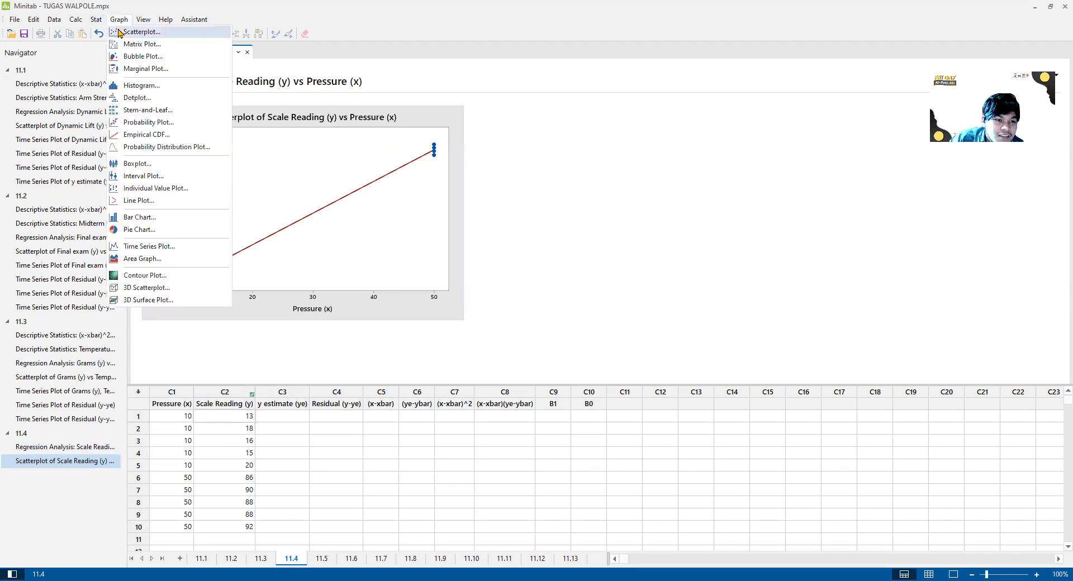
pyautogui.click(149, 246)
pyautogui.click(479, 313)
pyautogui.click(517, 362)
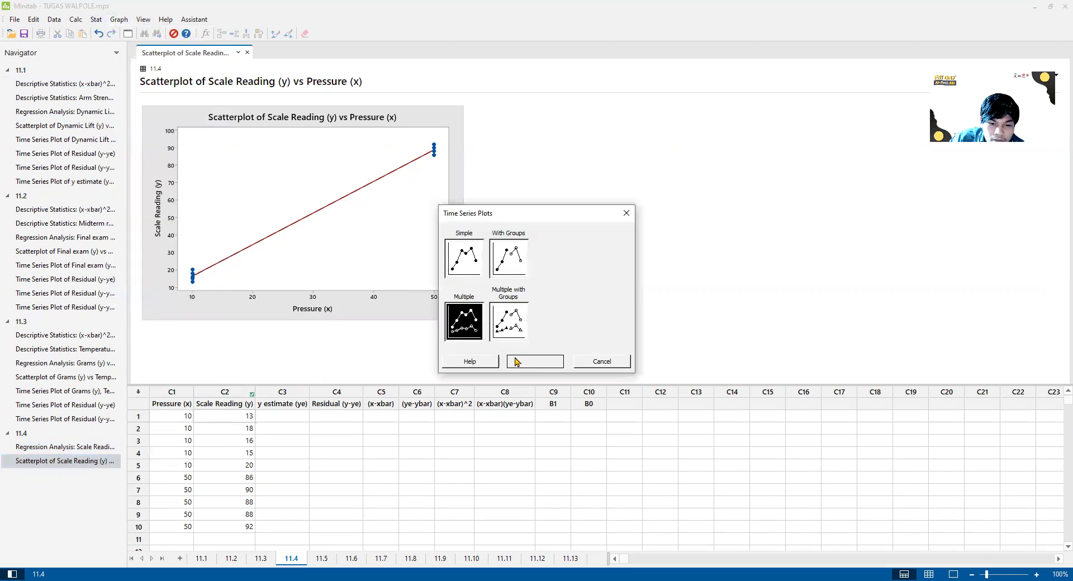
pyautogui.click(462, 348)
pyautogui.click(433, 220)
pyautogui.click(435, 347)
pyautogui.click(571, 370)
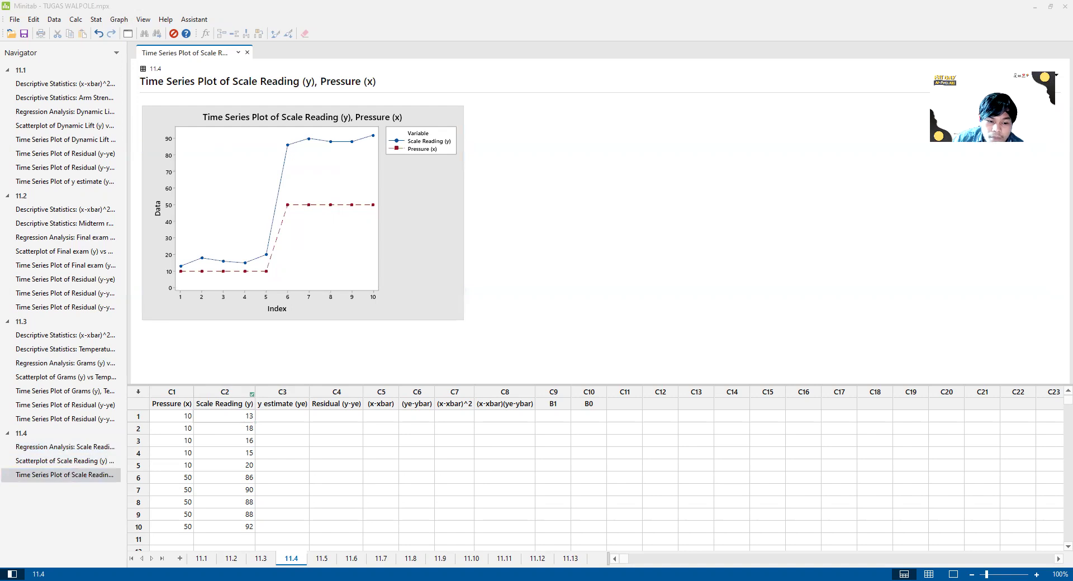
# Using the Scale Reading regression equation, calculate -1.7+1.81*c1 into column C3, y estimate (ye), with the Calculator
pyautogui.click(292, 417)
pyautogui.click(84, 448)
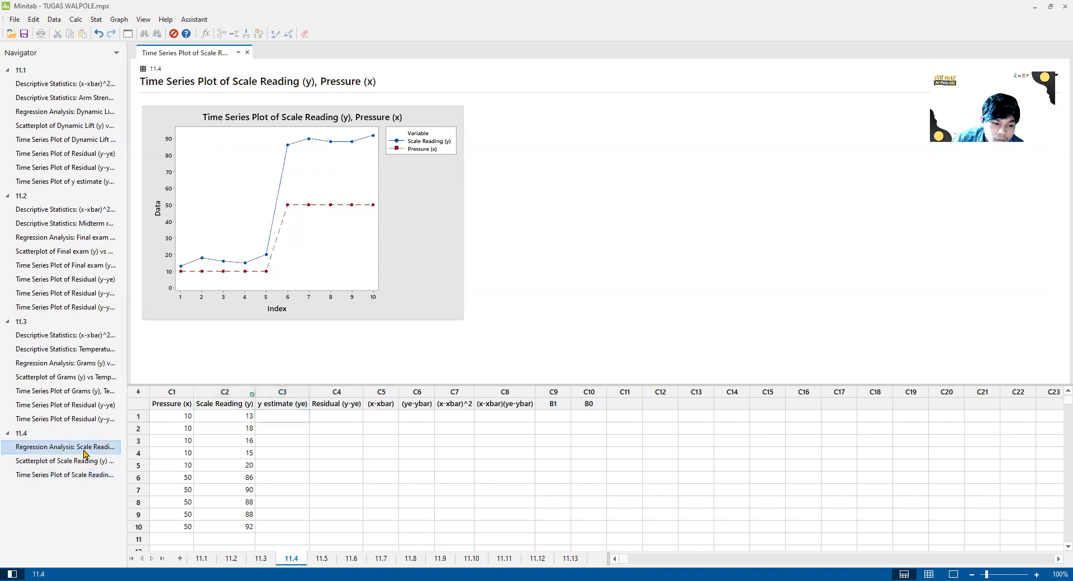
pyautogui.click(281, 428)
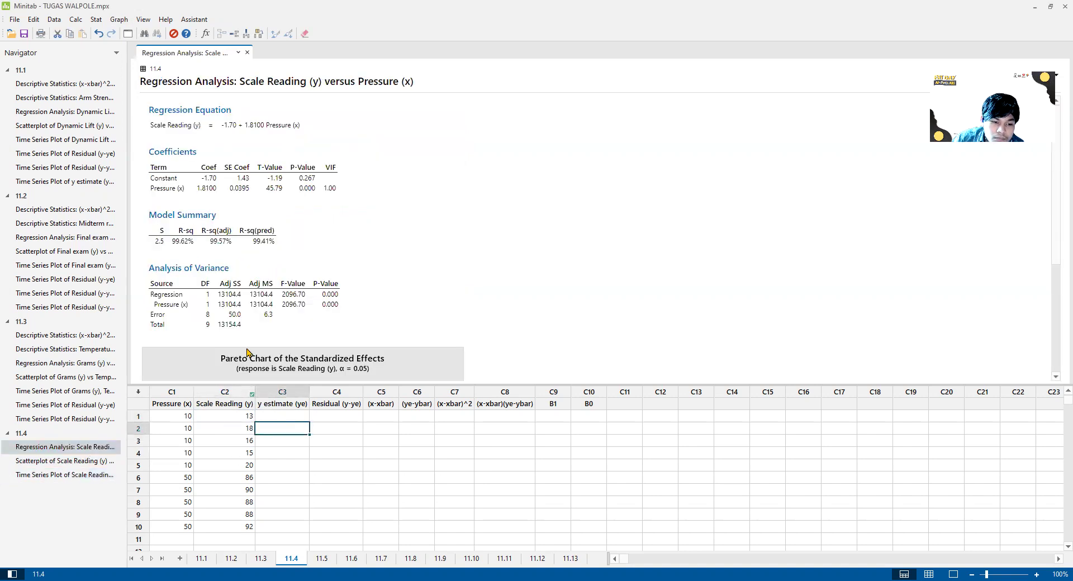
pyautogui.click(281, 418)
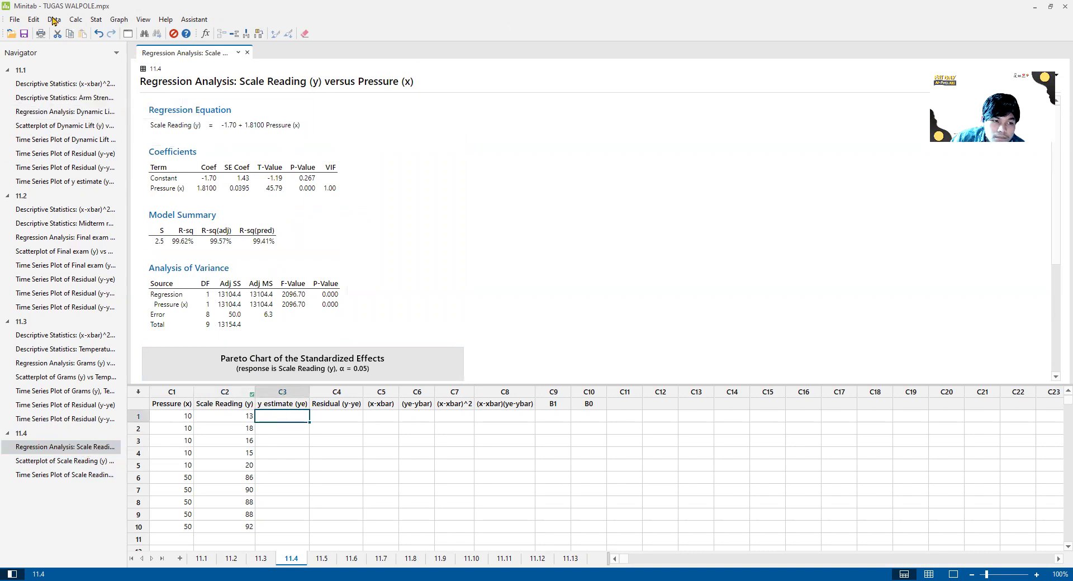
pyautogui.click(76, 20)
pyautogui.click(93, 32)
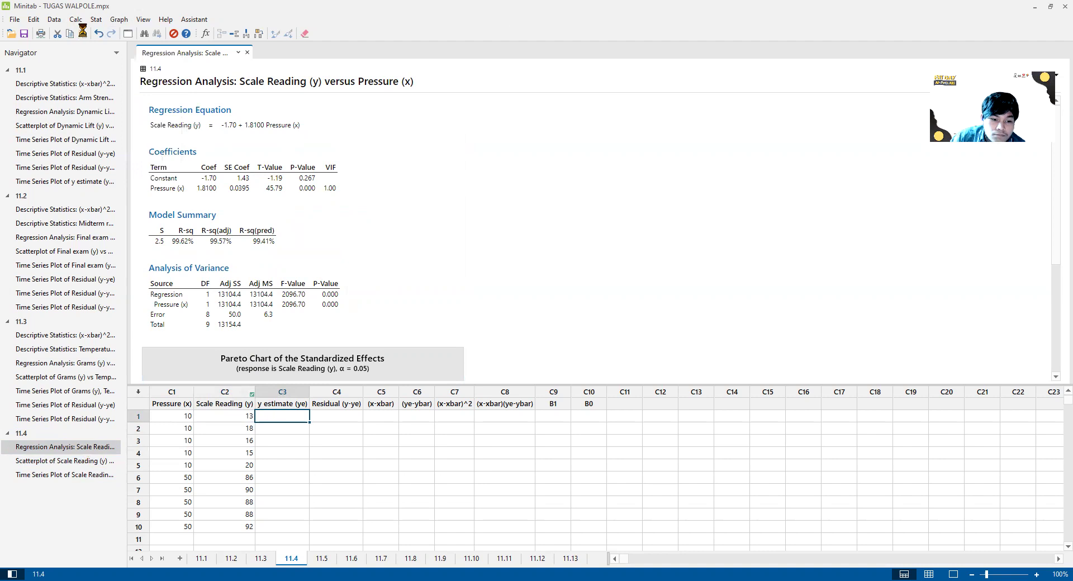
pyautogui.write('c3')
pyautogui.press('Tab')
pyautogui.write('-1.7+1.81')
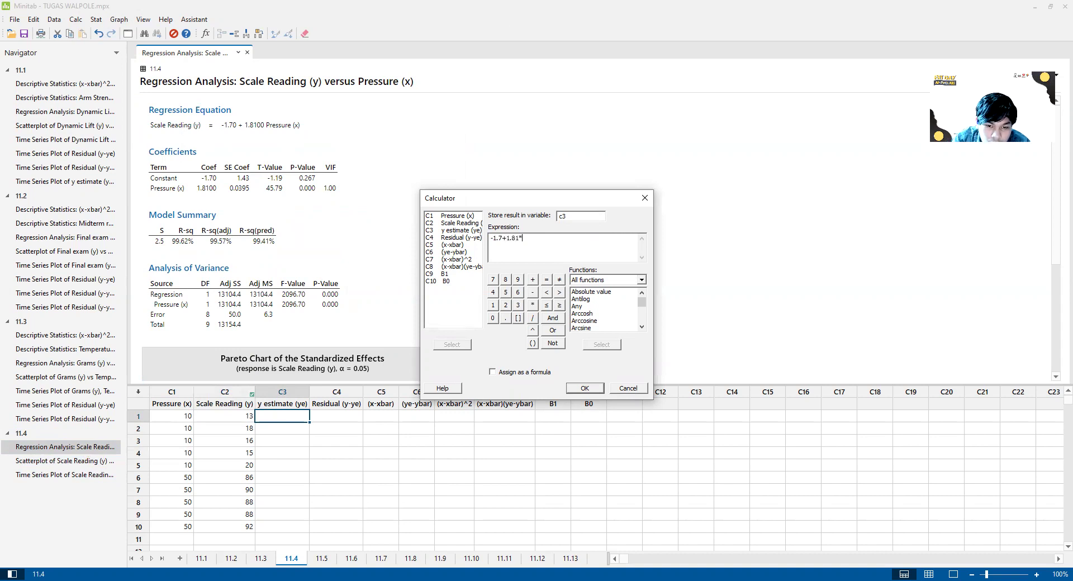
pyautogui.write('*c1')
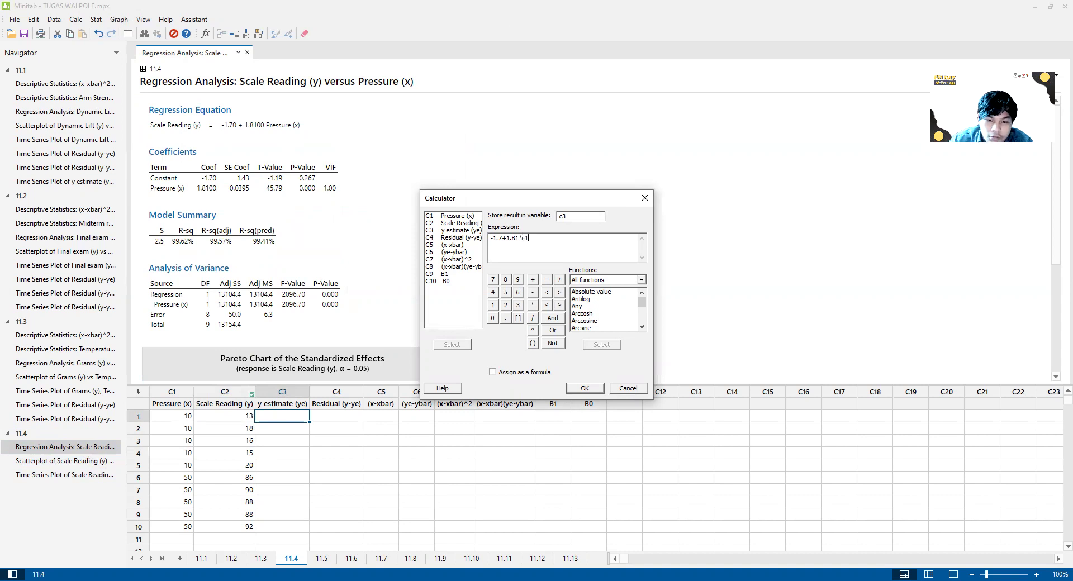
pyautogui.click(582, 390)
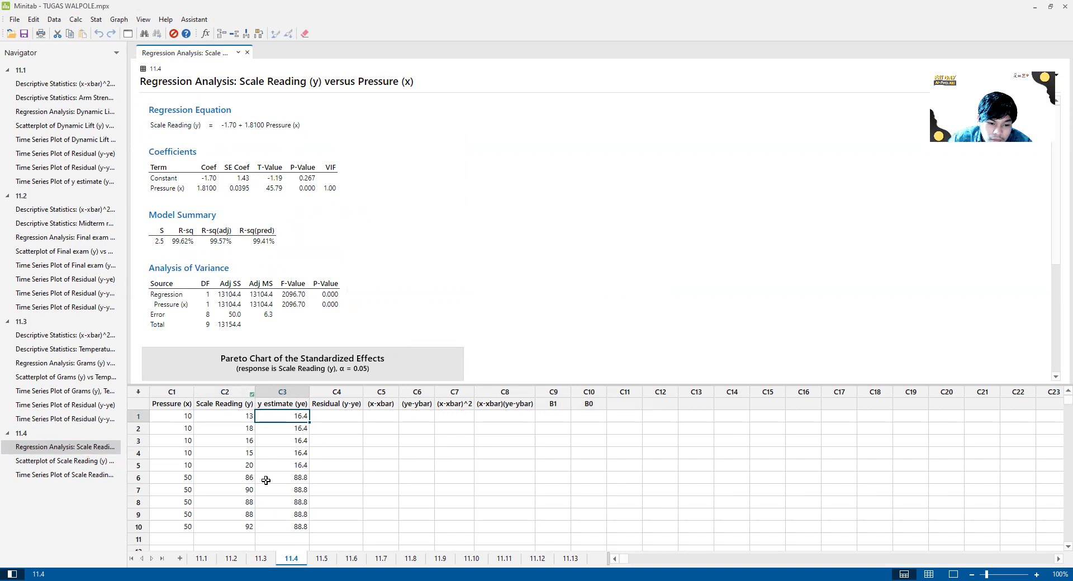
# Calculate the residuals c2-c3 into column C4, Residual (y-ye), with the Calculator
pyautogui.click(323, 513)
pyautogui.click(319, 454)
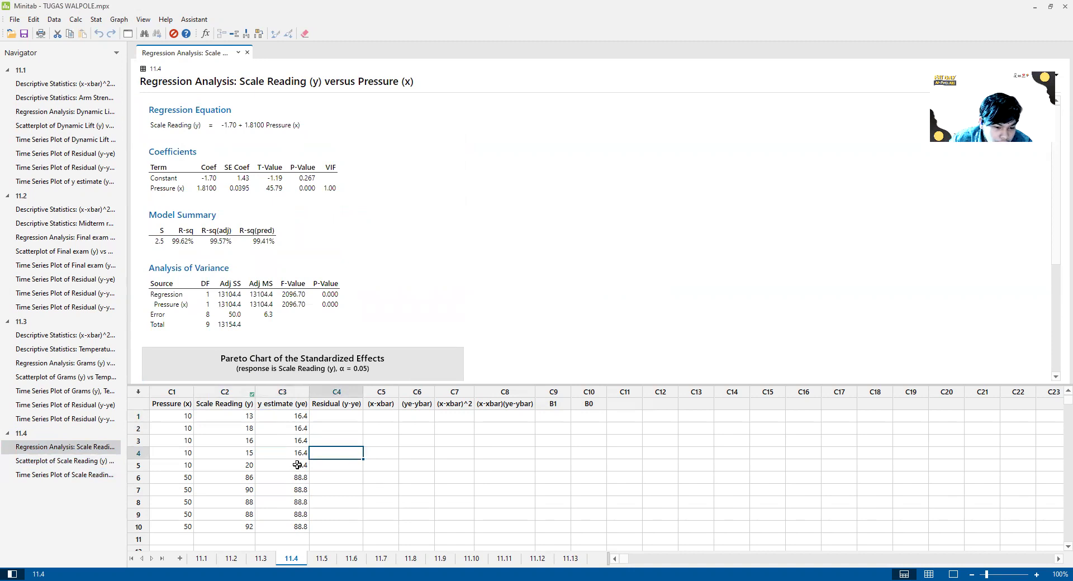
pyautogui.click(330, 421)
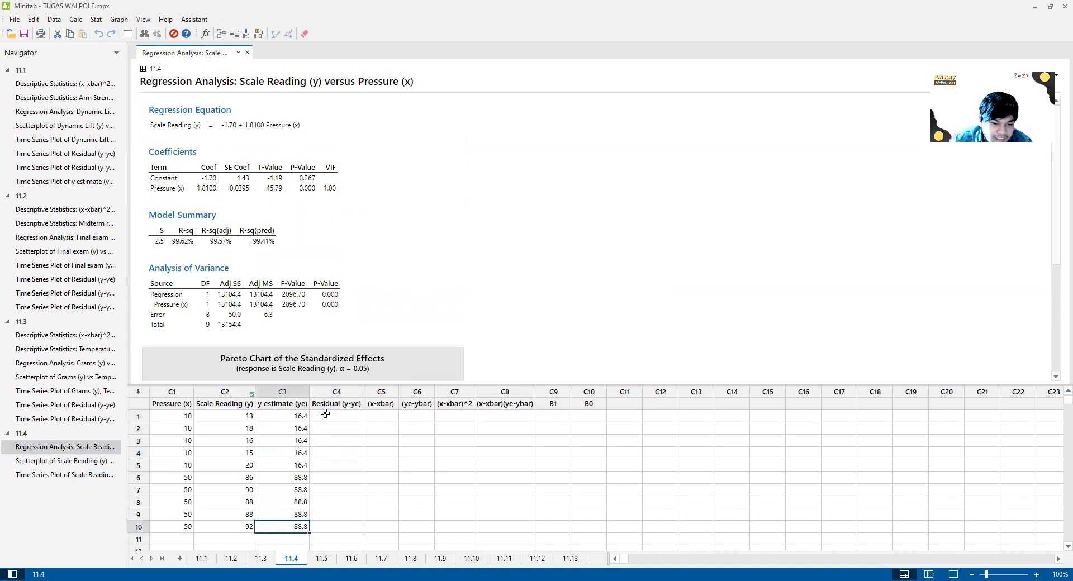
pyautogui.click(75, 20)
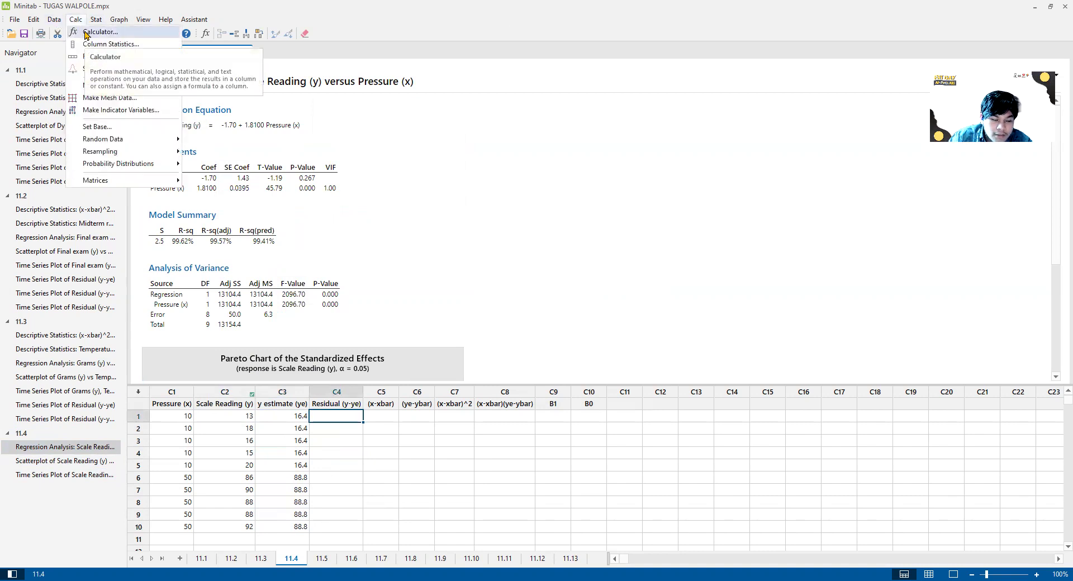
pyautogui.click(87, 34)
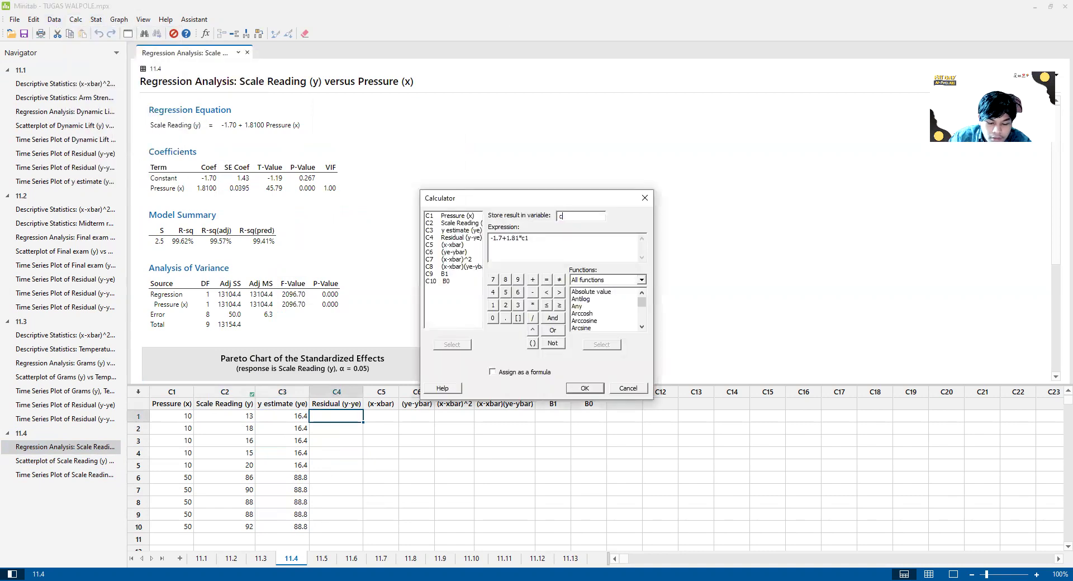
pyautogui.press('Tab')
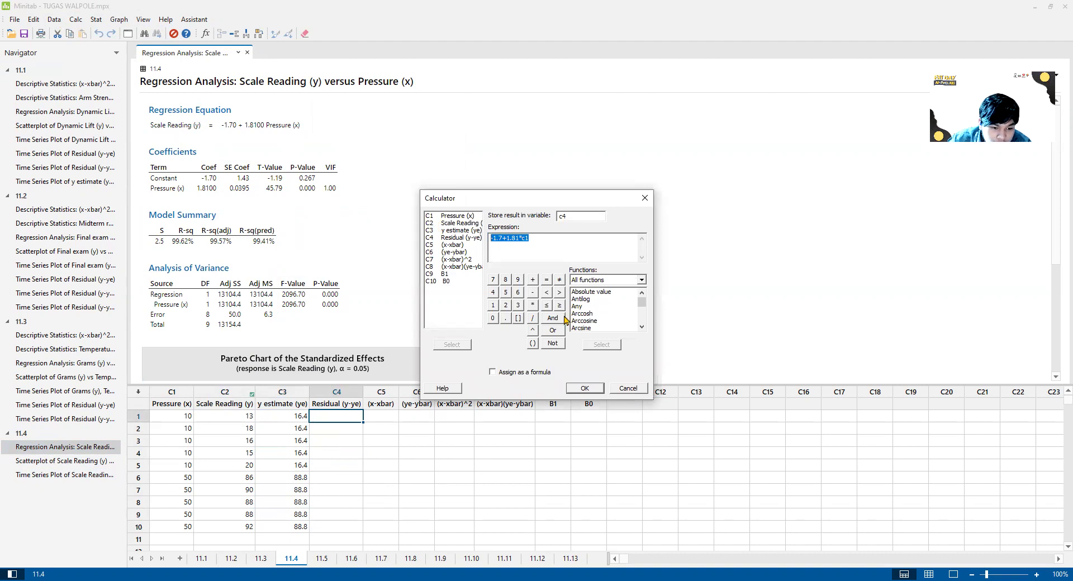
pyautogui.write('c2-c3')
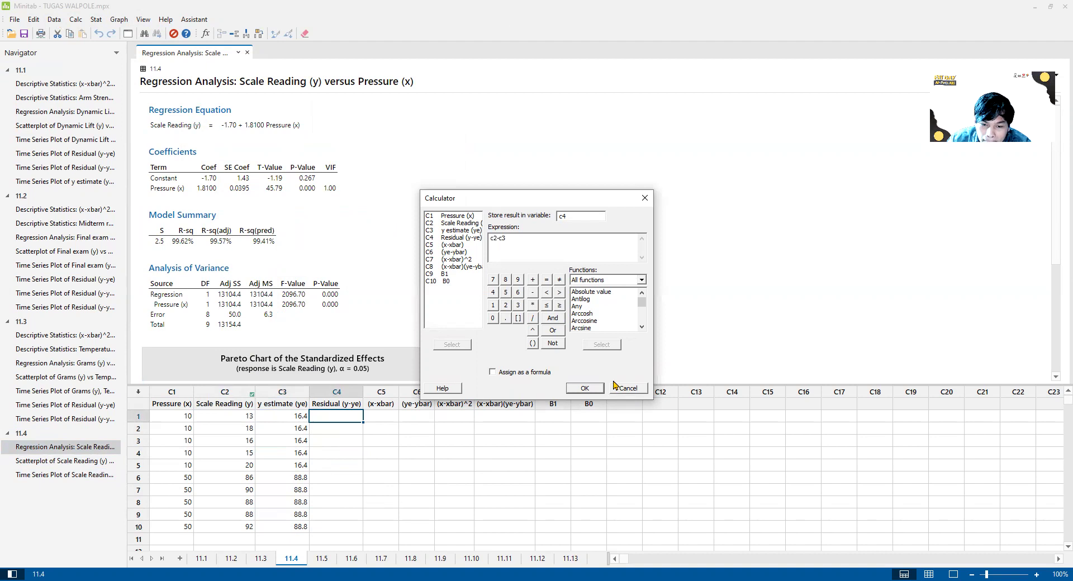
pyautogui.click(587, 390)
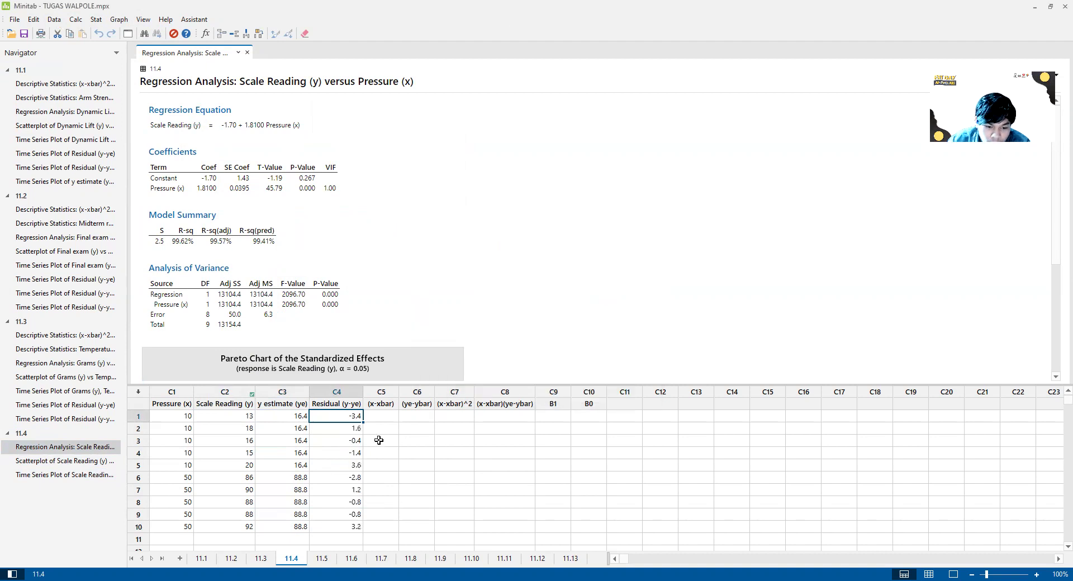
pyautogui.click(384, 423)
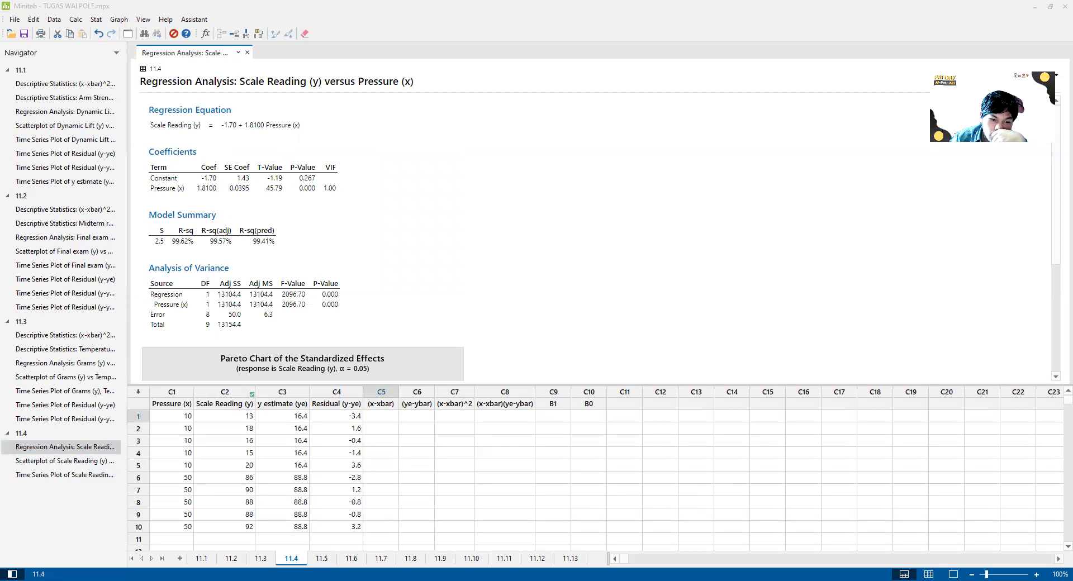
pyautogui.hotkey('alt', 'Tab')
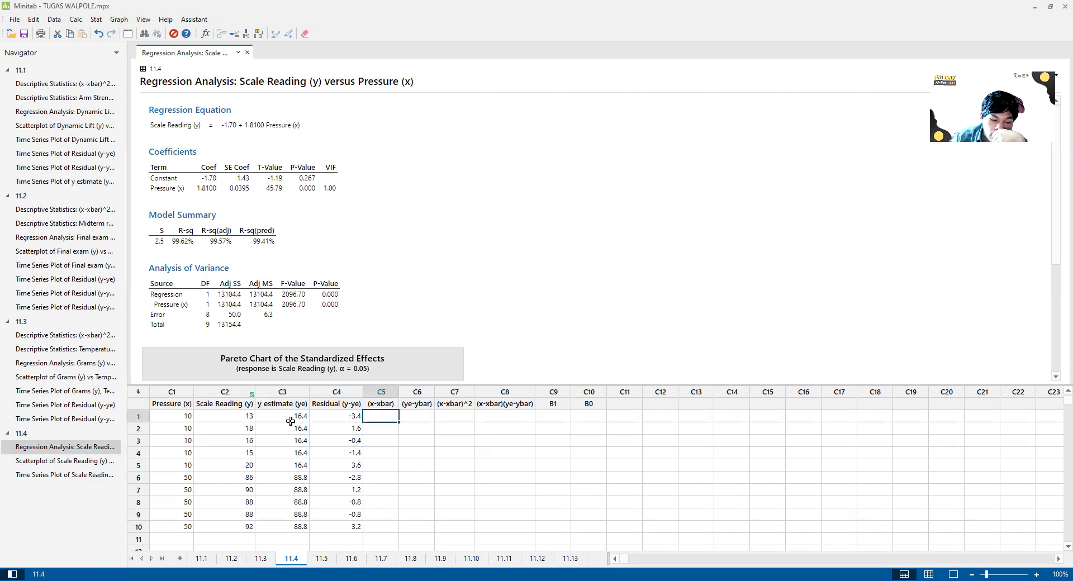
pyautogui.click(344, 418)
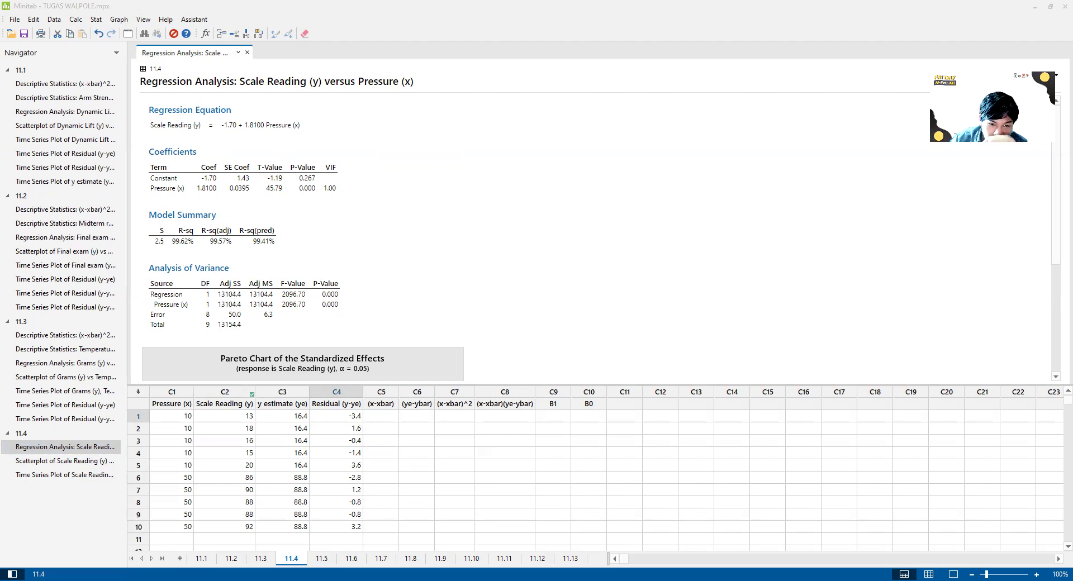
pyautogui.click(337, 415)
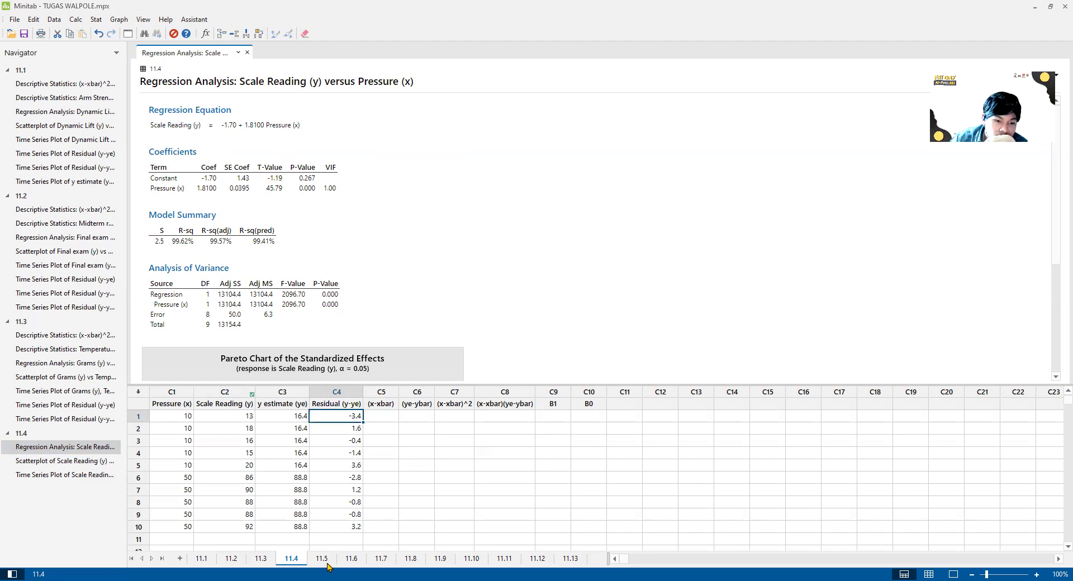
# Create a simple time series plot of Residual (y-ye) for worksheet 11.4
pyautogui.click(96, 20)
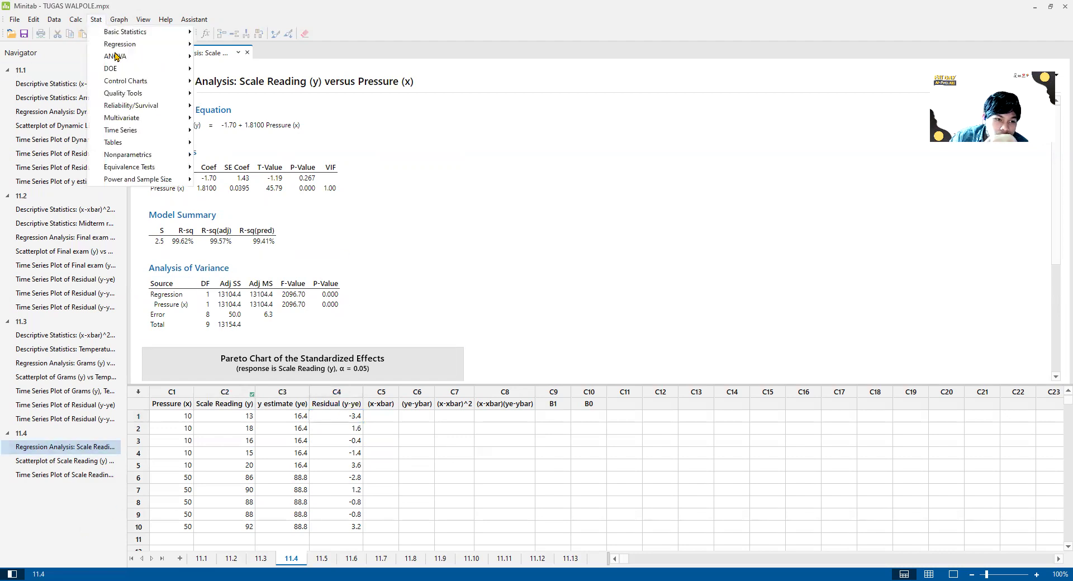
pyautogui.moveTo(119, 19)
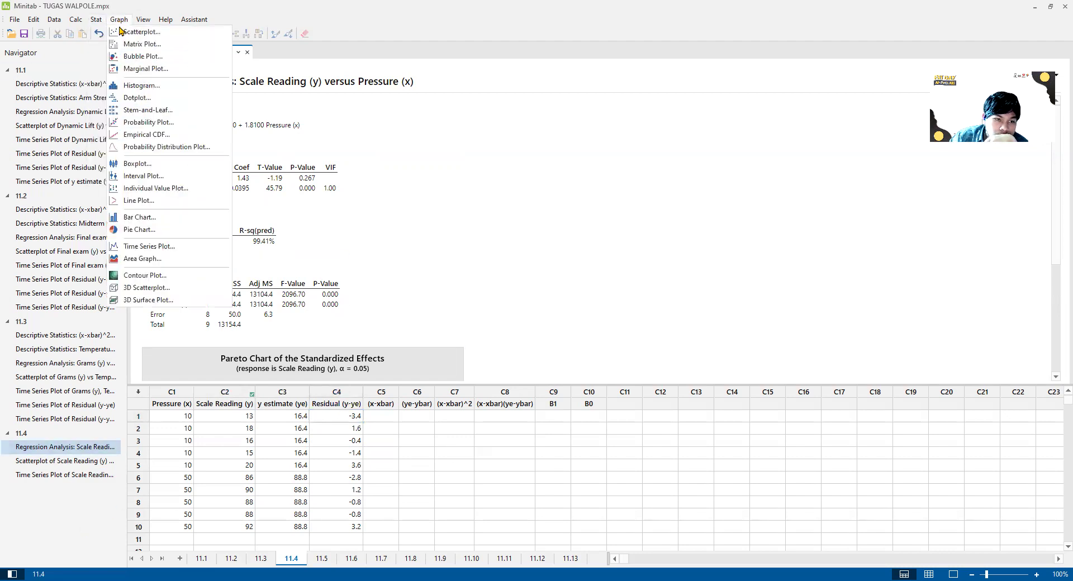
pyautogui.click(177, 246)
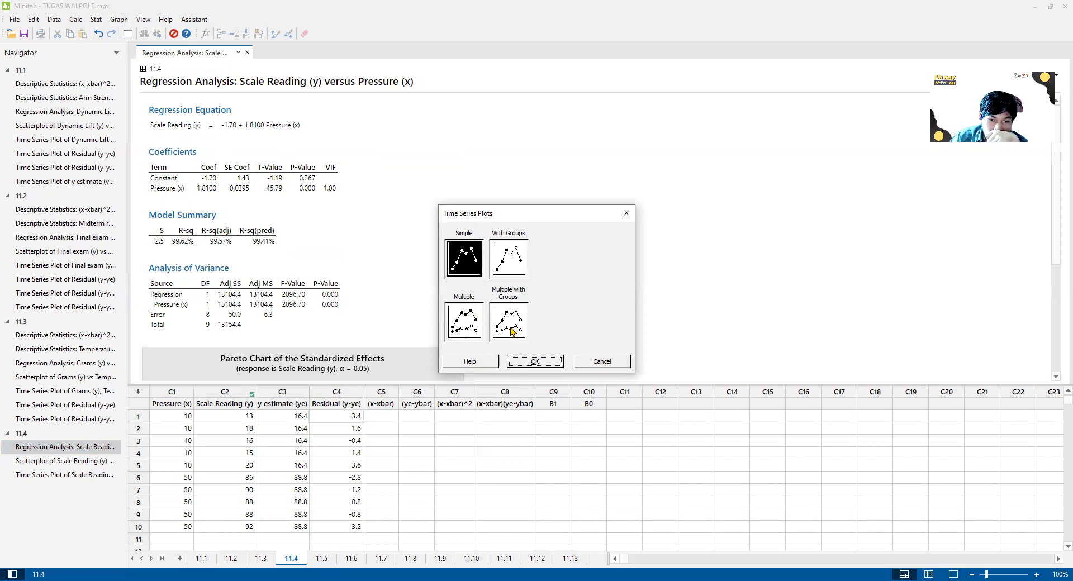
pyautogui.click(528, 361)
pyautogui.click(446, 272)
pyautogui.click(451, 347)
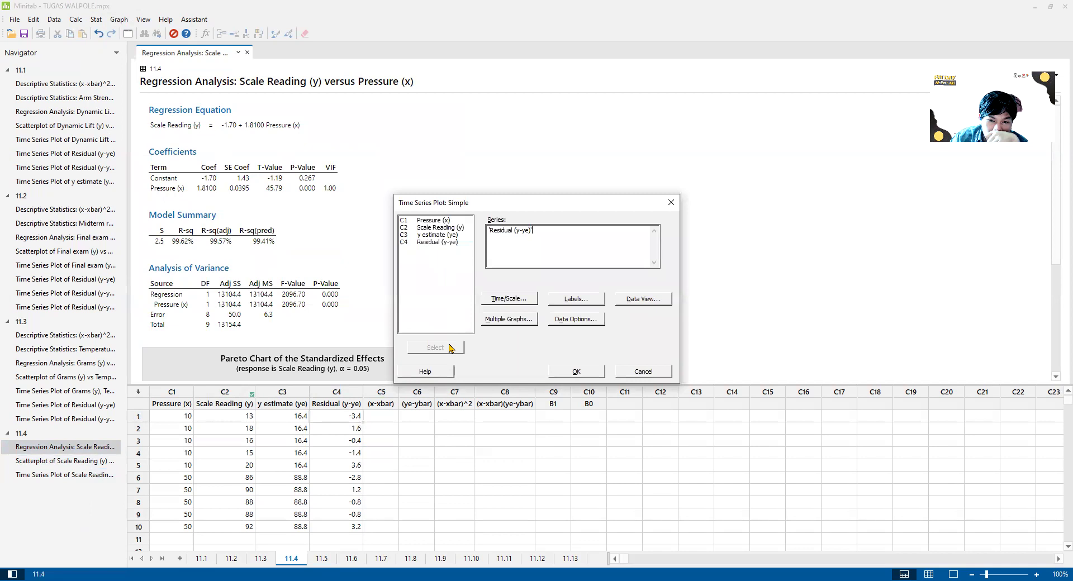
pyautogui.click(577, 372)
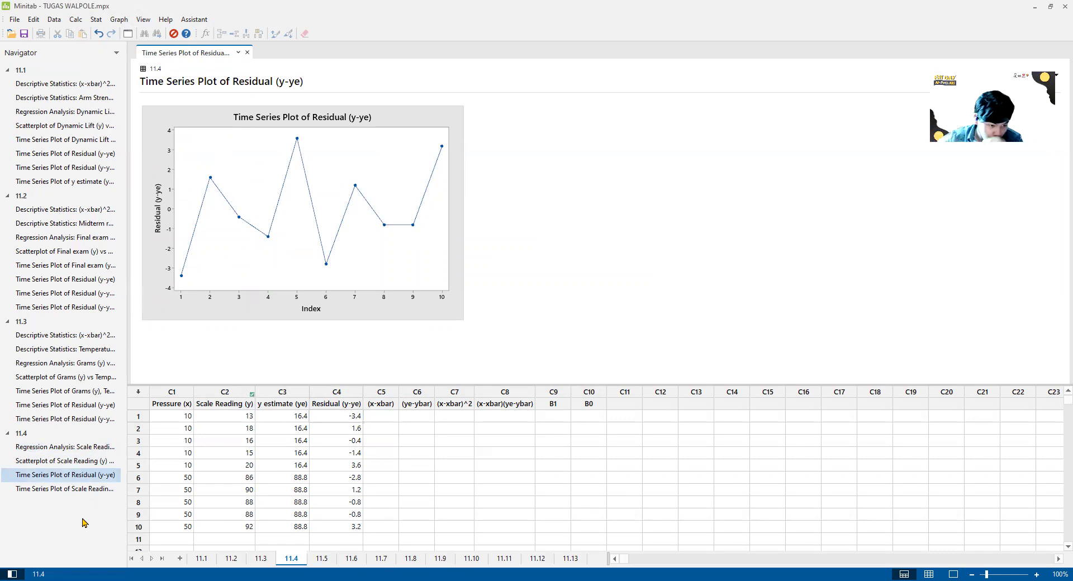
# Create a multiple time series plot comparing Scale Reading (y) with y estimate (ye)
pyautogui.click(117, 20)
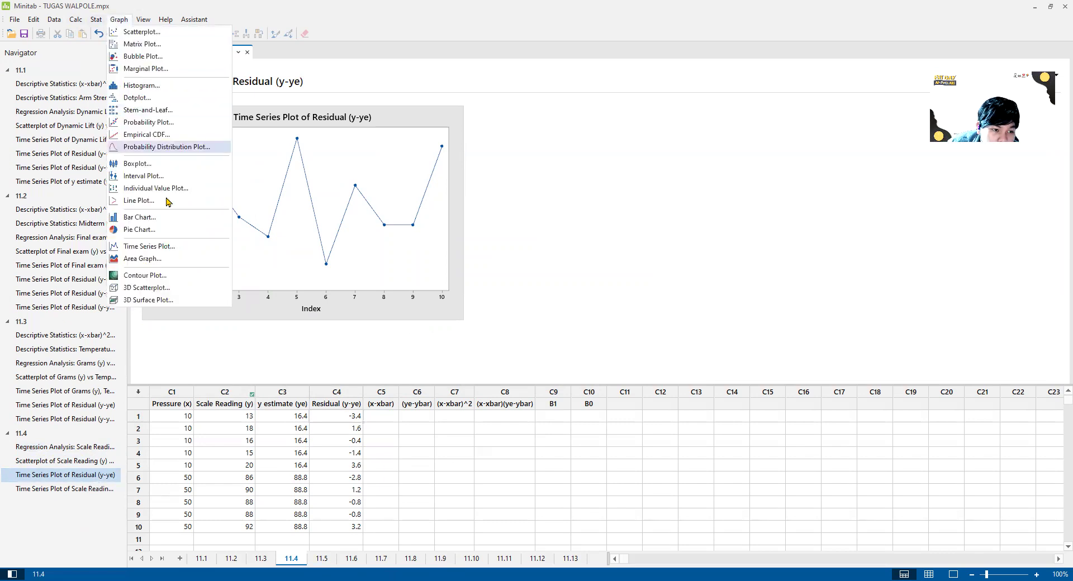
pyautogui.click(170, 246)
pyautogui.click(464, 319)
pyautogui.click(535, 361)
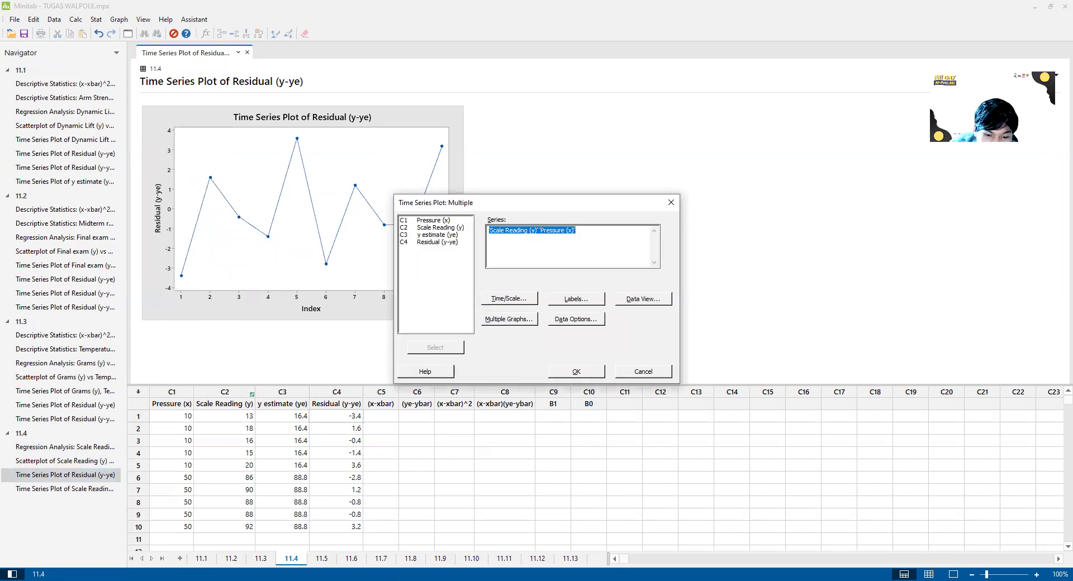
pyautogui.click(438, 227)
pyautogui.click(435, 347)
pyautogui.click(436, 234)
pyautogui.click(434, 349)
pyautogui.click(559, 372)
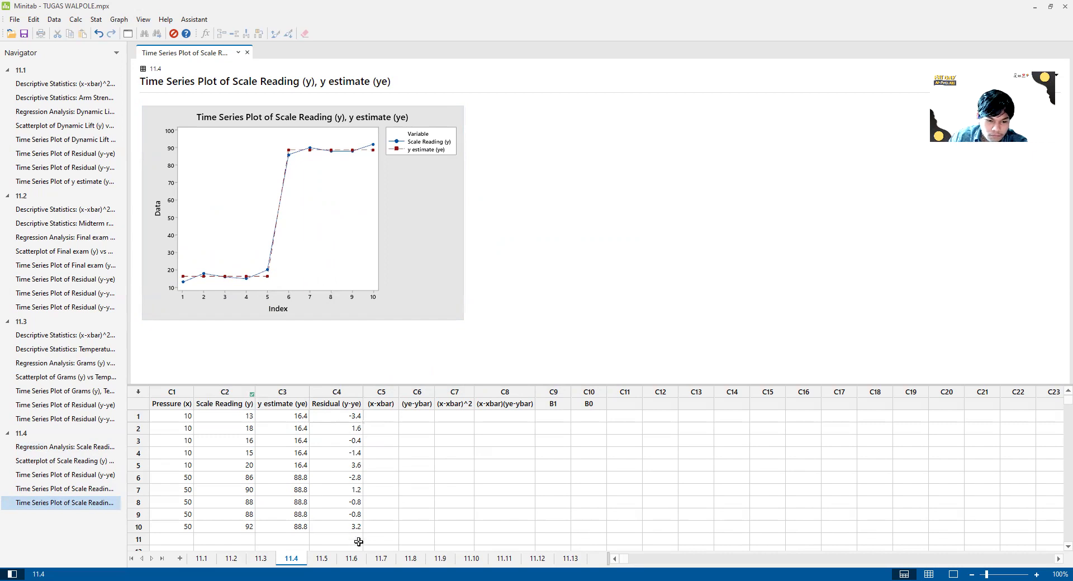
# Display descriptive statistics for Pressure (x) and Scale Reading (y), showing only the mean without the sum
pyautogui.click(117, 20)
pyautogui.moveTo(96, 19)
pyautogui.moveTo(125, 32)
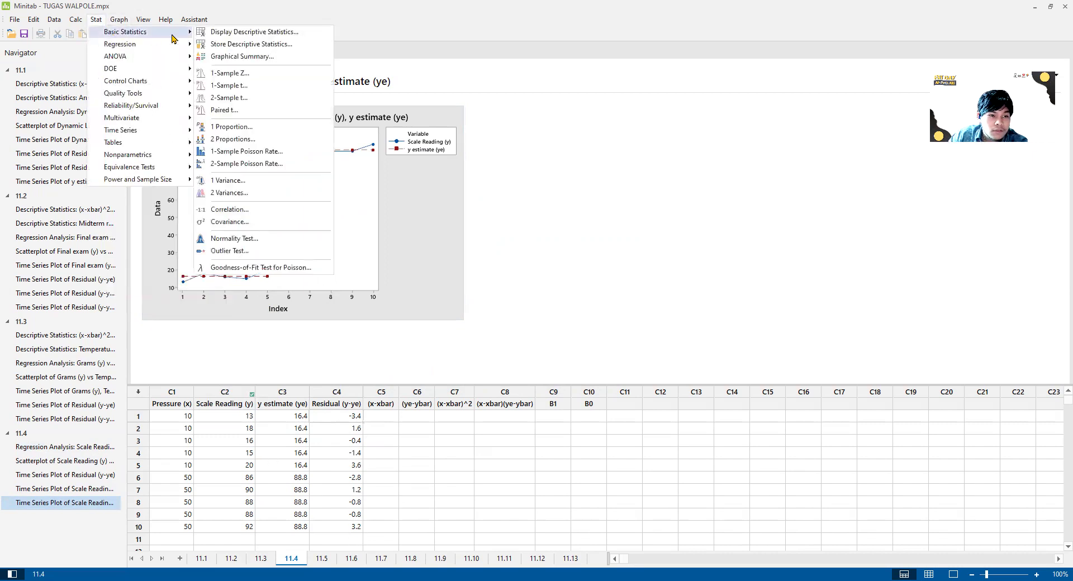
pyautogui.click(226, 32)
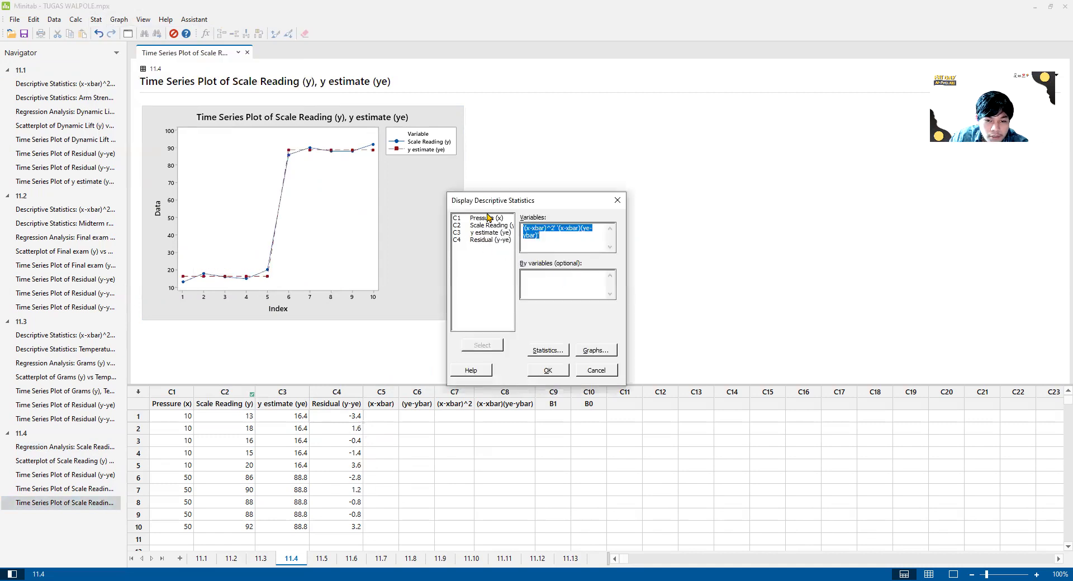
pyautogui.click(488, 218)
pyautogui.click(483, 345)
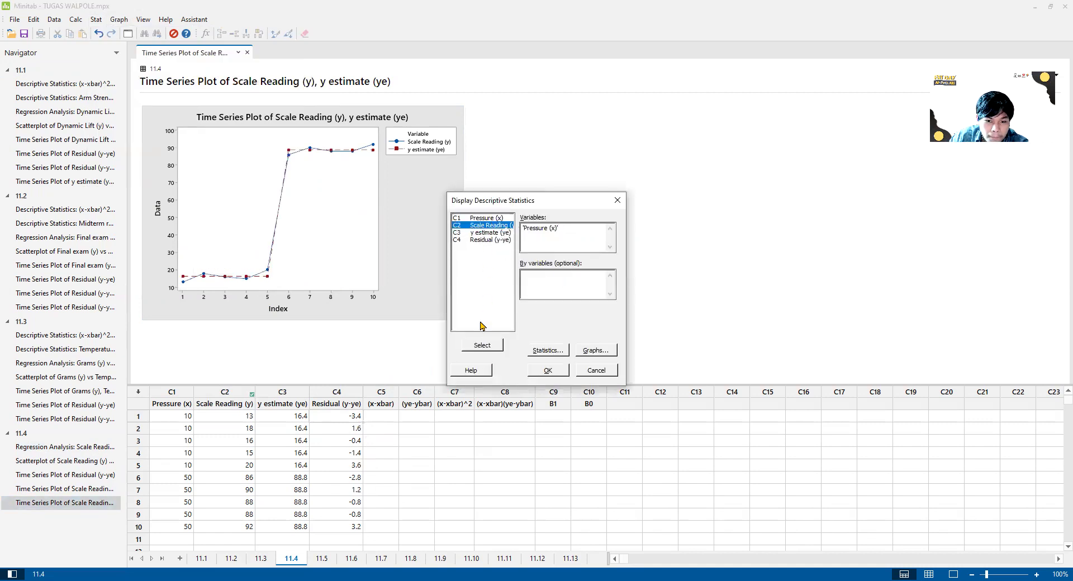
pyautogui.click(548, 351)
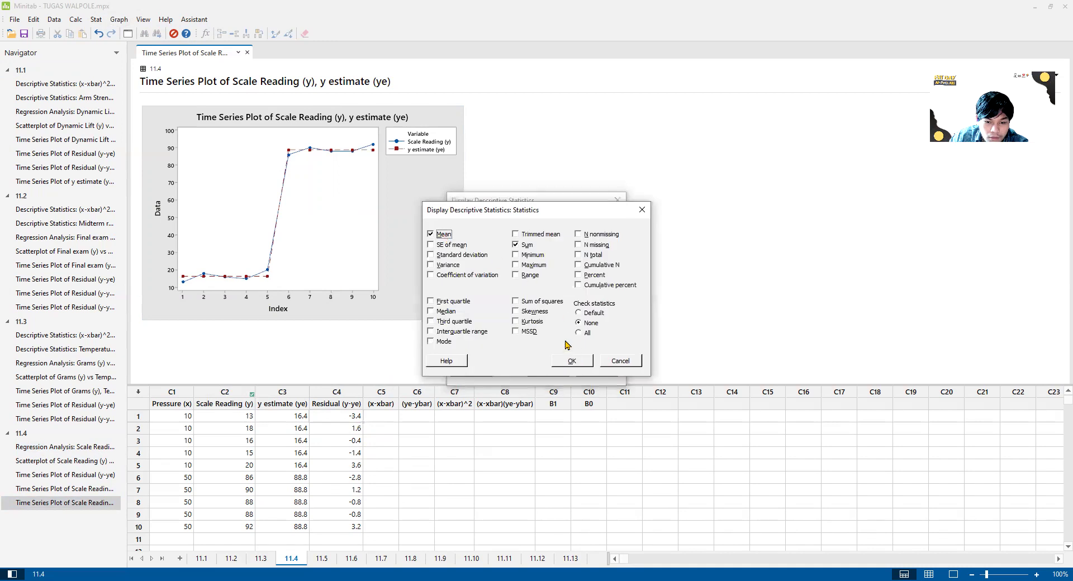
pyautogui.click(516, 246)
pyautogui.click(572, 360)
pyautogui.click(553, 372)
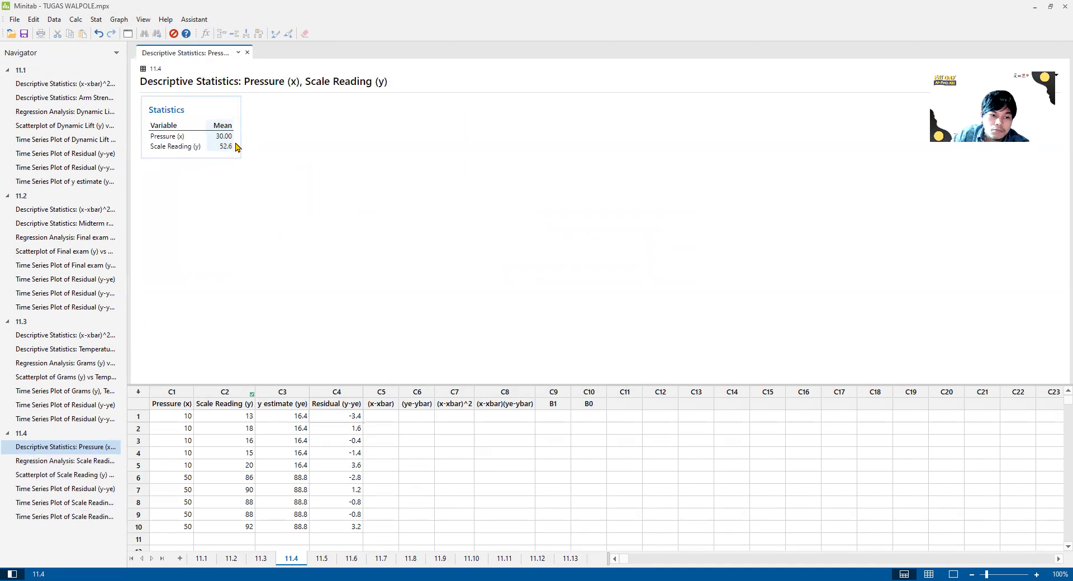
# Calculate c1-30 into column C5, (x-xbar), with the Calculator
pyautogui.click(393, 417)
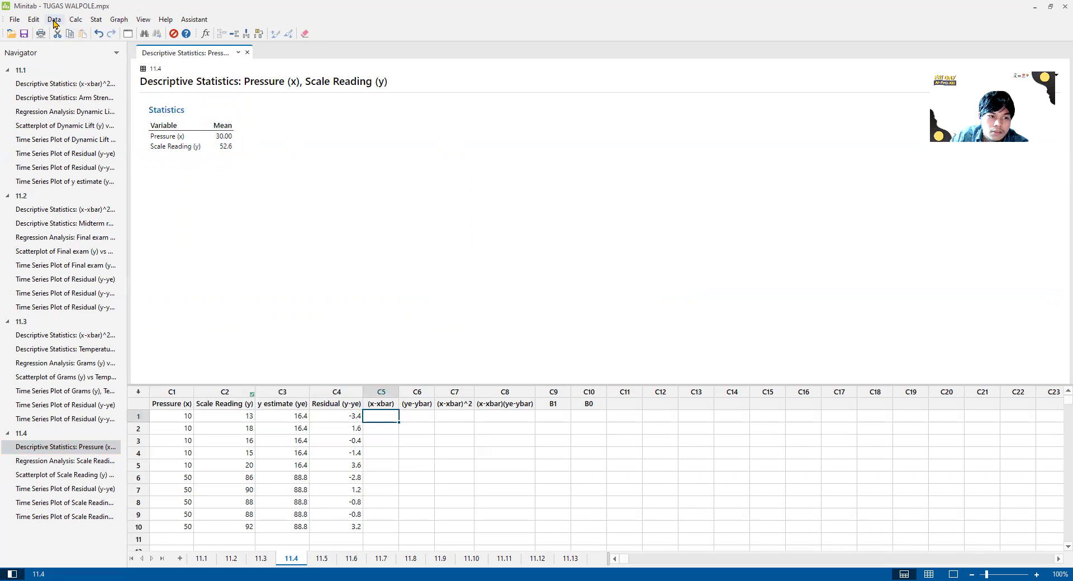
pyautogui.click(73, 21)
pyautogui.click(84, 32)
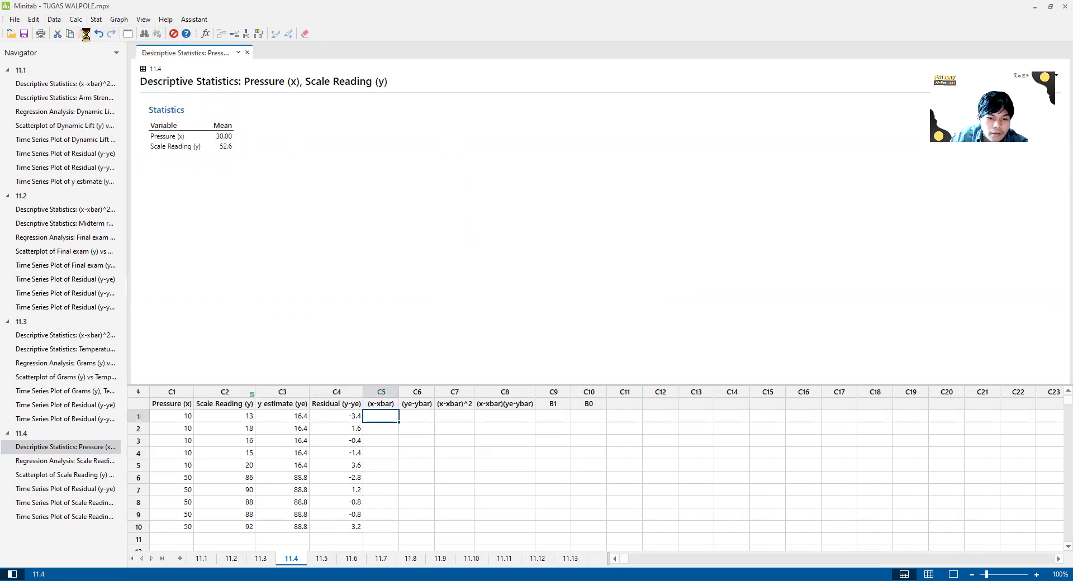
pyautogui.write('c5')
pyautogui.press('Tab')
pyautogui.write('c')
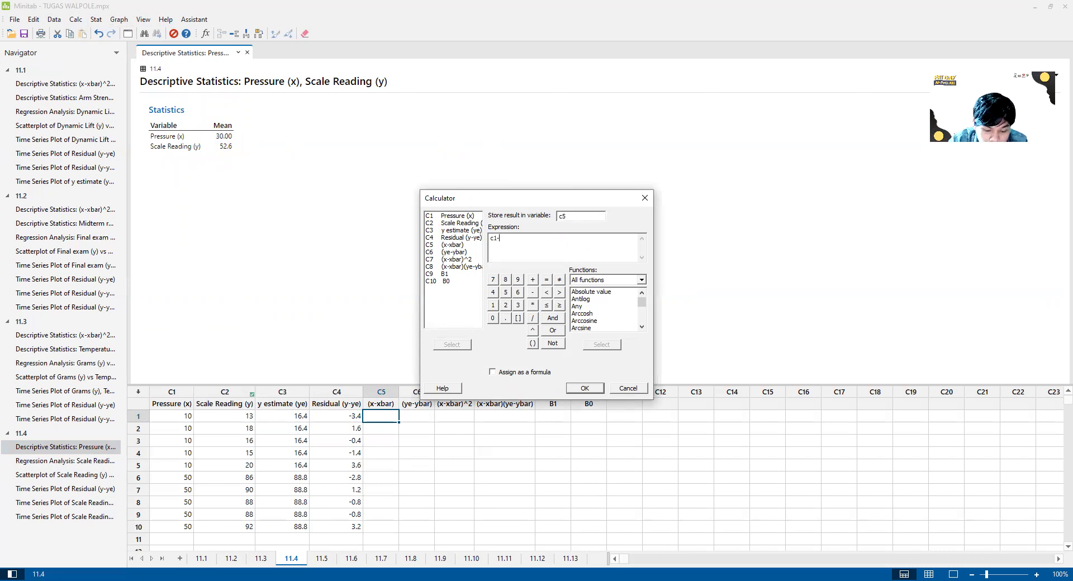
pyautogui.click(585, 388)
# Calculate c3-52.6 into column C6, (ye-ybar), with the Calculator
pyautogui.click(417, 416)
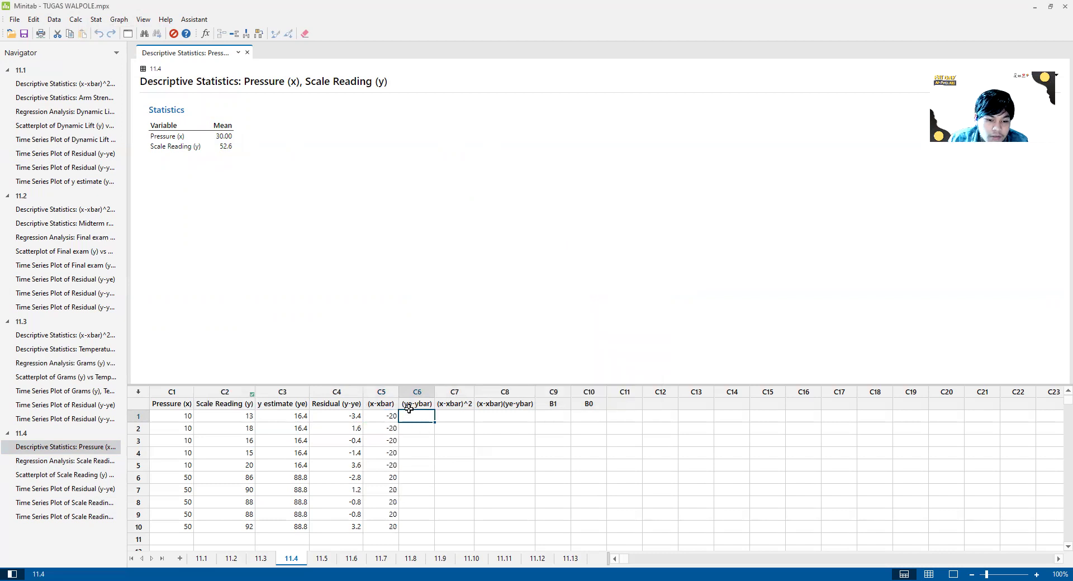
pyautogui.click(75, 20)
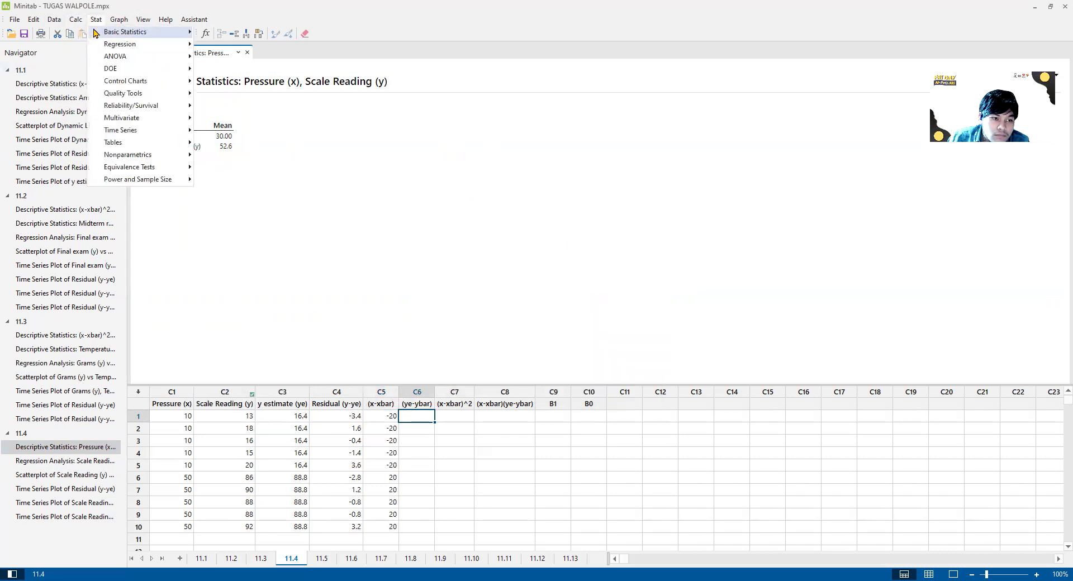
pyautogui.click(81, 31)
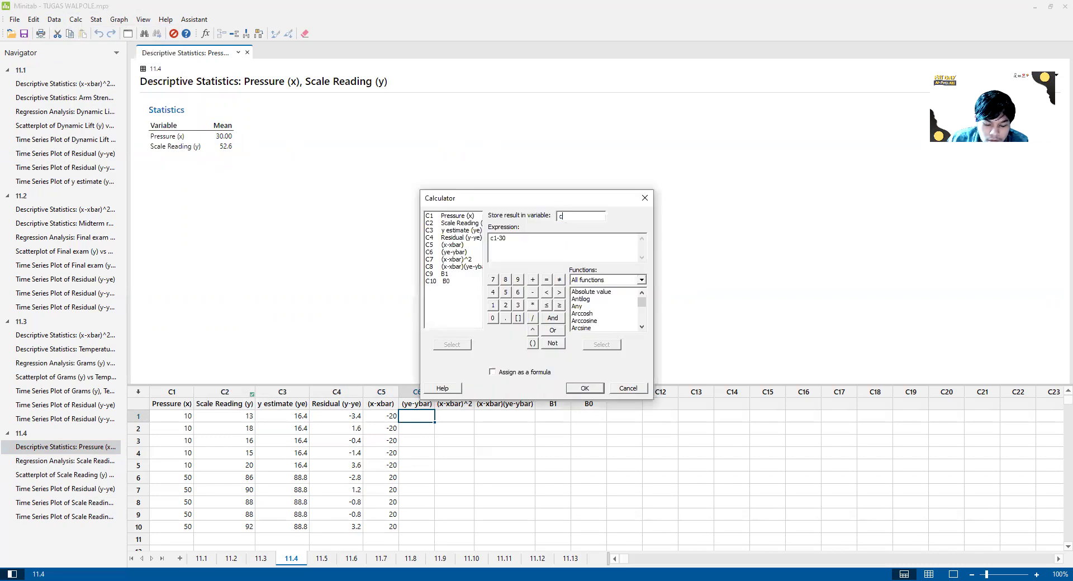
pyautogui.moveTo(505, 239); pyautogui.dragTo(478, 239)
pyautogui.write('c3-52.6')
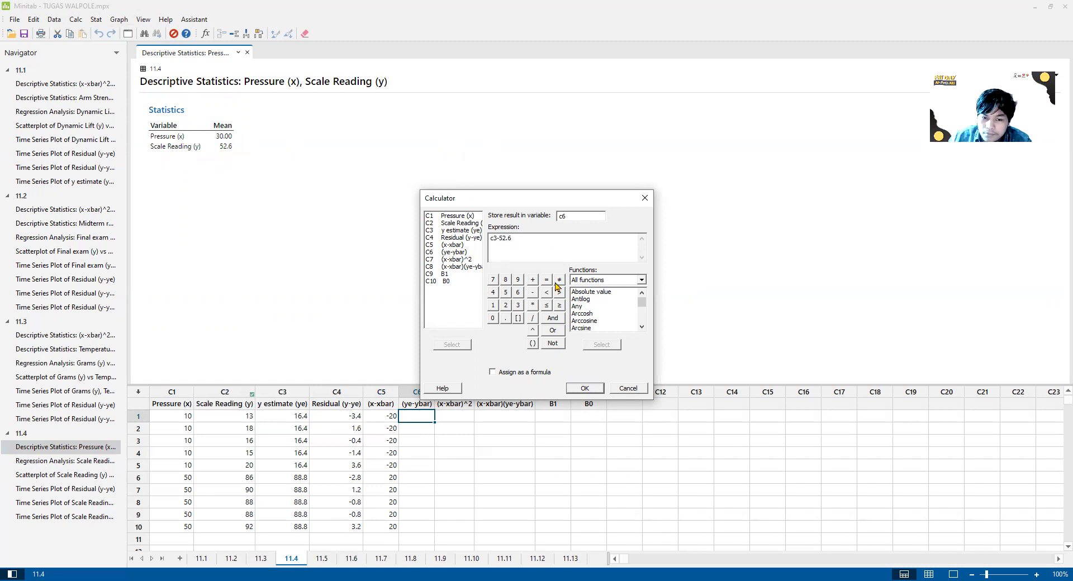
pyautogui.click(584, 389)
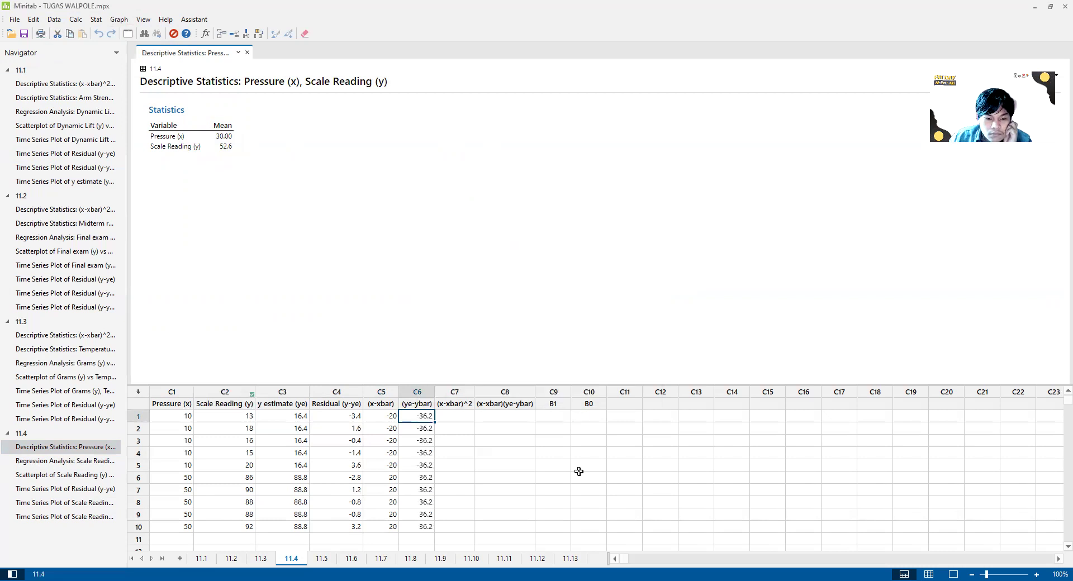
pyautogui.click(452, 420)
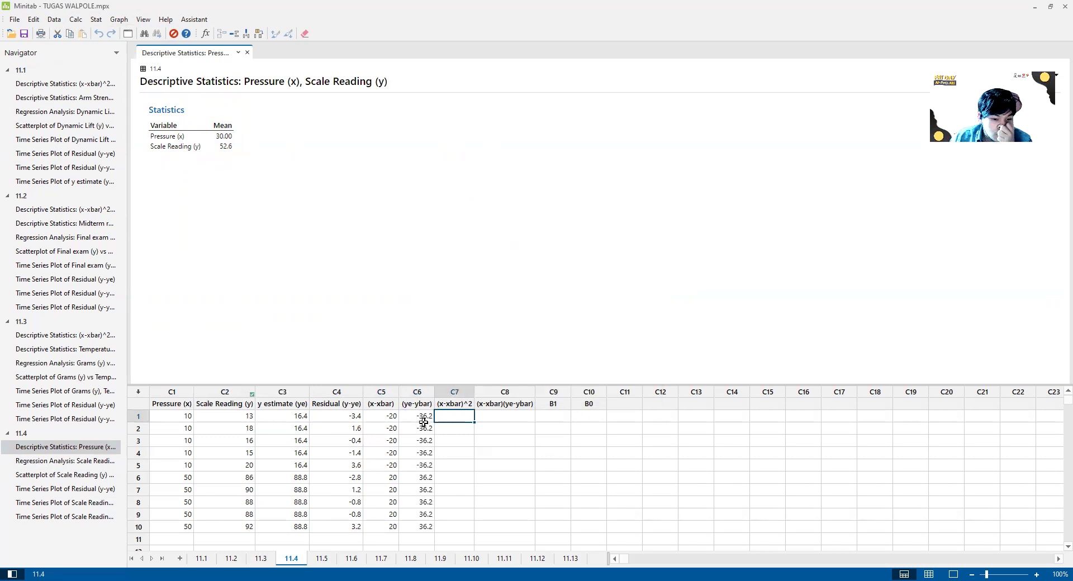
pyautogui.click(478, 428)
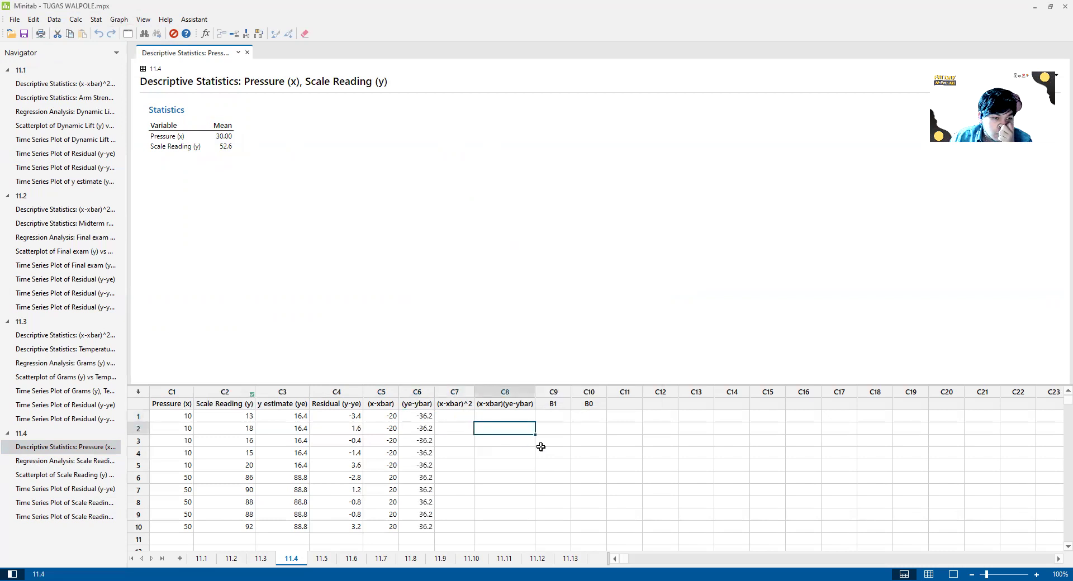
pyautogui.moveTo(426, 417); pyautogui.dragTo(452, 474)
pyautogui.click(452, 476)
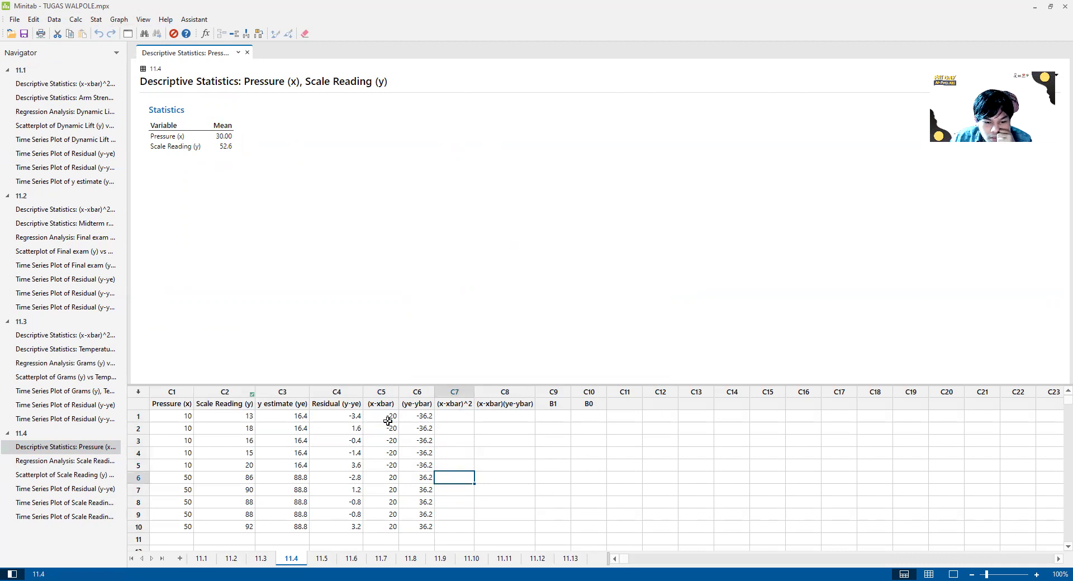
pyautogui.moveTo(389, 416); pyautogui.dragTo(394, 526)
pyautogui.click(421, 415)
pyautogui.moveTo(422, 415); pyautogui.dragTo(412, 528)
pyautogui.click(505, 478)
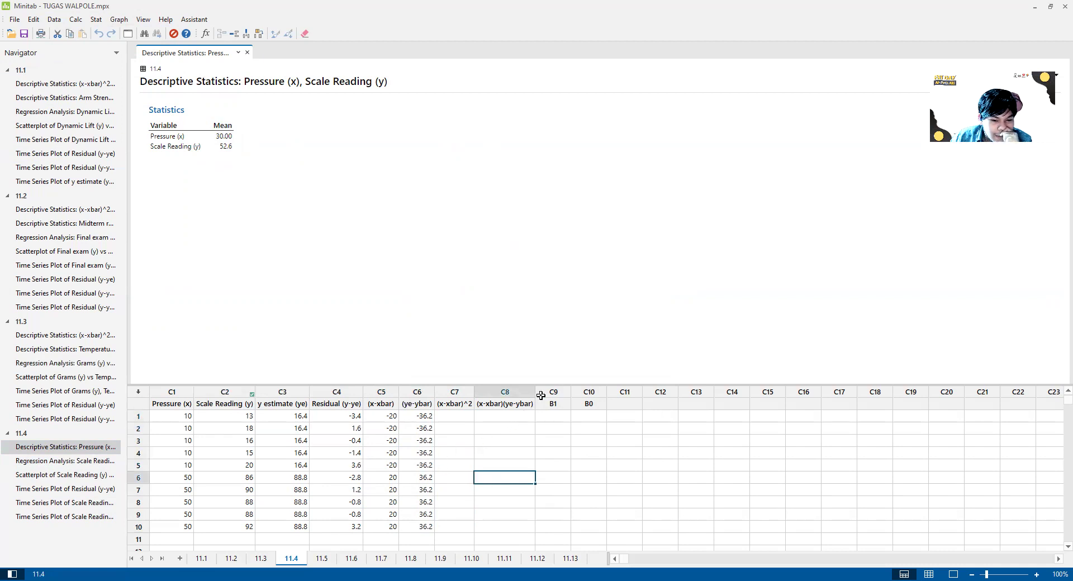
pyautogui.click(461, 418)
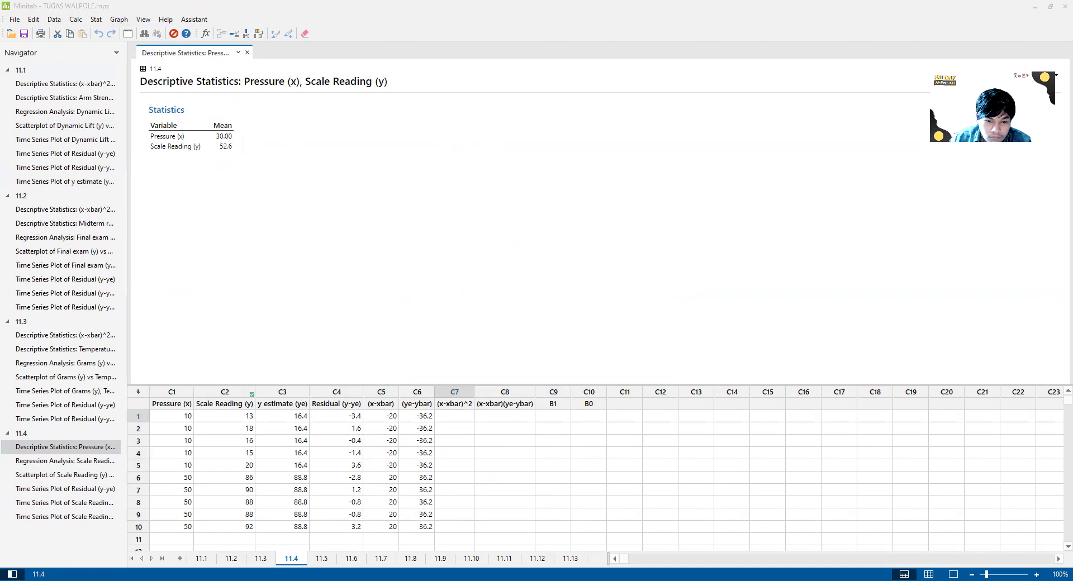
# Square the (x-xbar) deviations with the Calculator, storing c5**2 in column C7, (x-xbar)^2
pyautogui.click(470, 416)
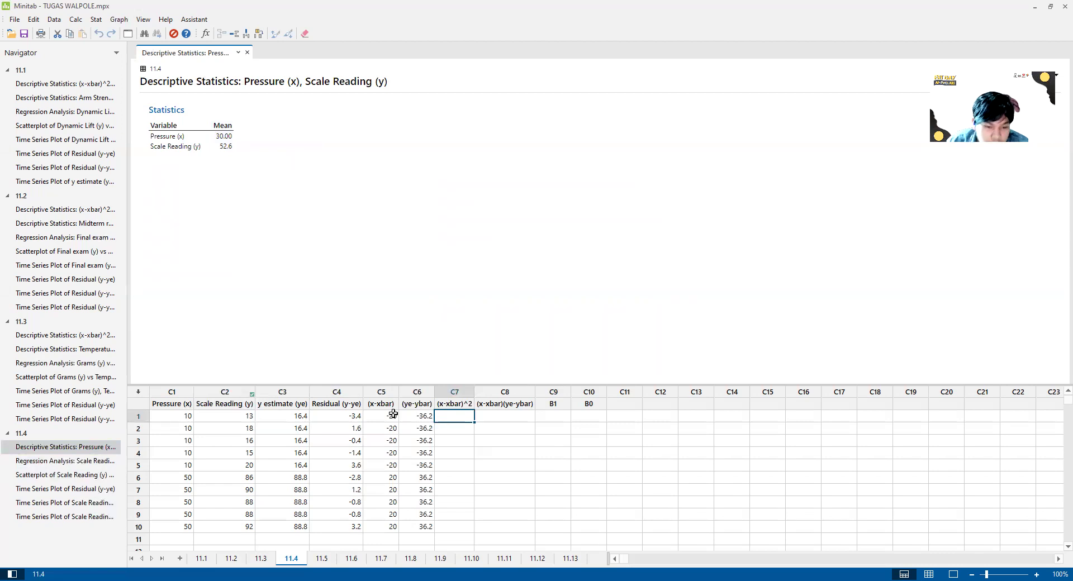
pyautogui.click(75, 19)
pyautogui.click(99, 32)
pyautogui.write('c7')
pyautogui.press('Tab')
pyautogui.write('c')
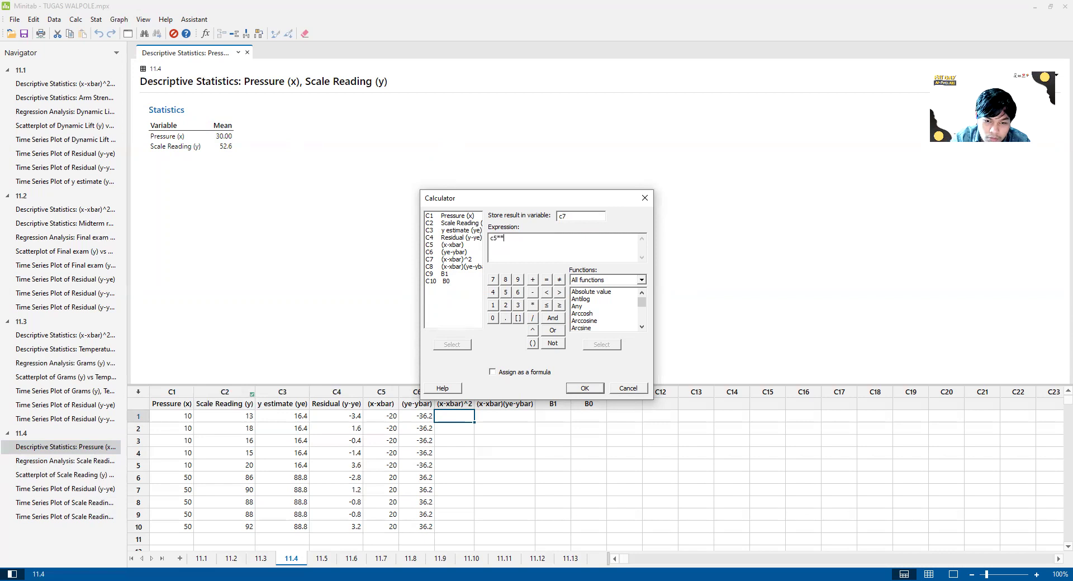
pyautogui.write('5**2')
pyautogui.click(584, 387)
# Multiply the two deviation columns with the Calculator, storing c5*c6 in column C8, (x-xbar)(ye-ybar)
pyautogui.click(499, 419)
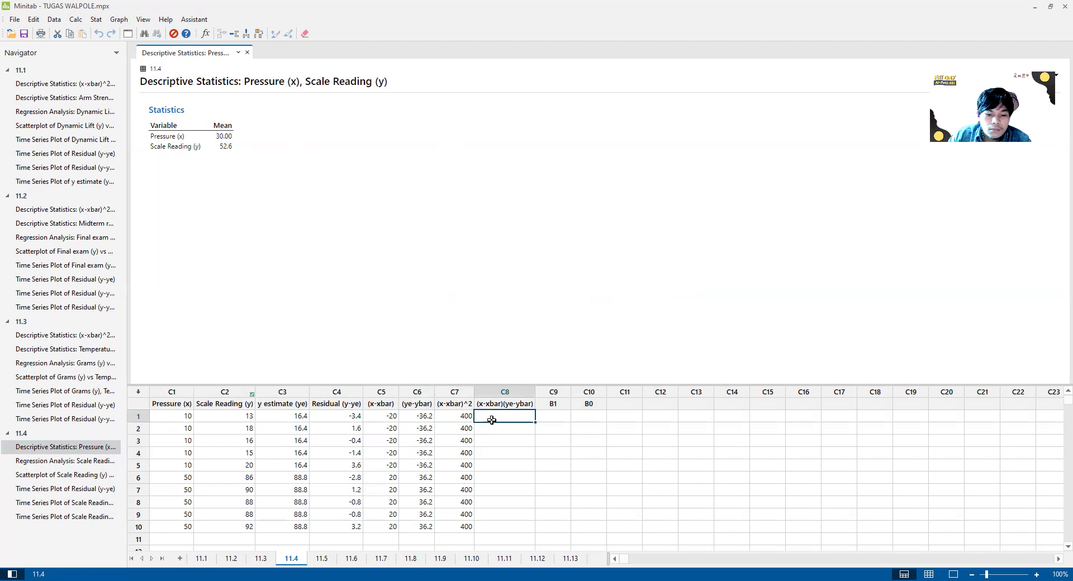
pyautogui.click(75, 19)
pyautogui.click(92, 30)
pyautogui.write('c8')
pyautogui.press('Tab')
pyautogui.write('c')
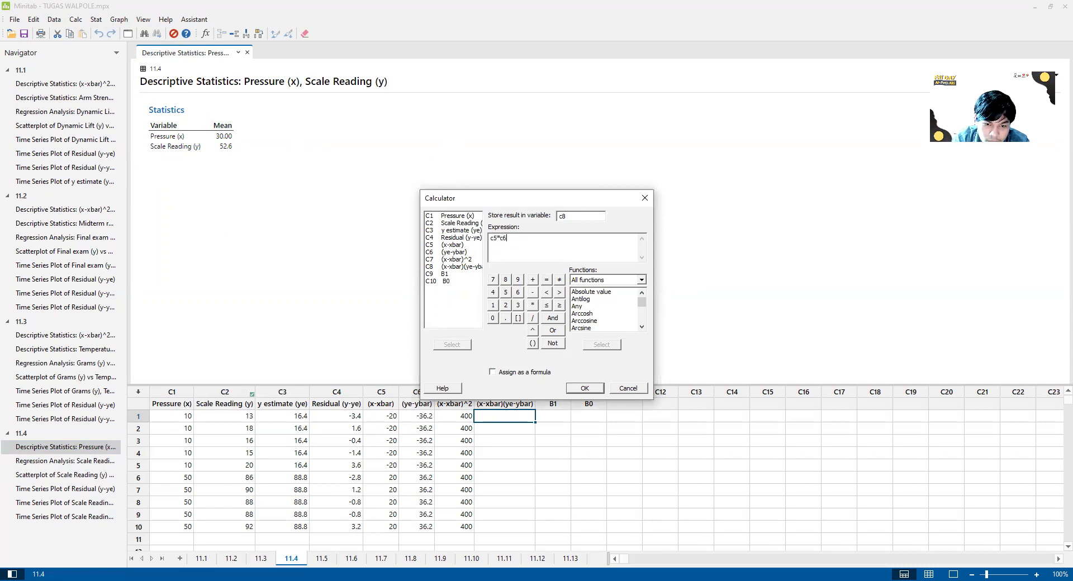
pyautogui.click(584, 388)
pyautogui.click(576, 436)
# Display descriptive statistics with mean and sum for (x-xbar)^2 and (x-xbar)(ye-ybar)
pyautogui.click(548, 418)
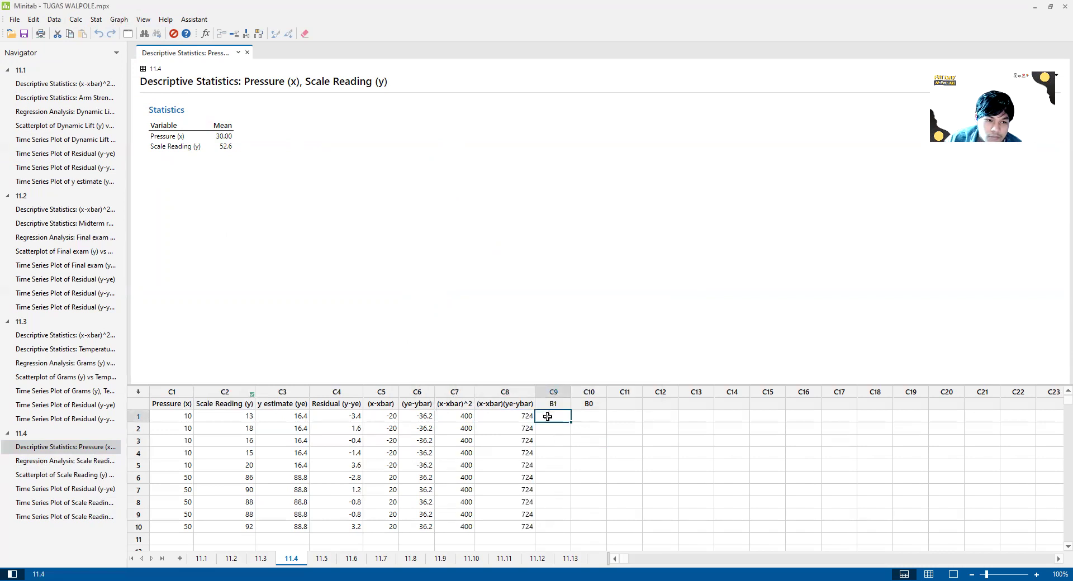
pyautogui.click(95, 20)
pyautogui.moveTo(162, 32)
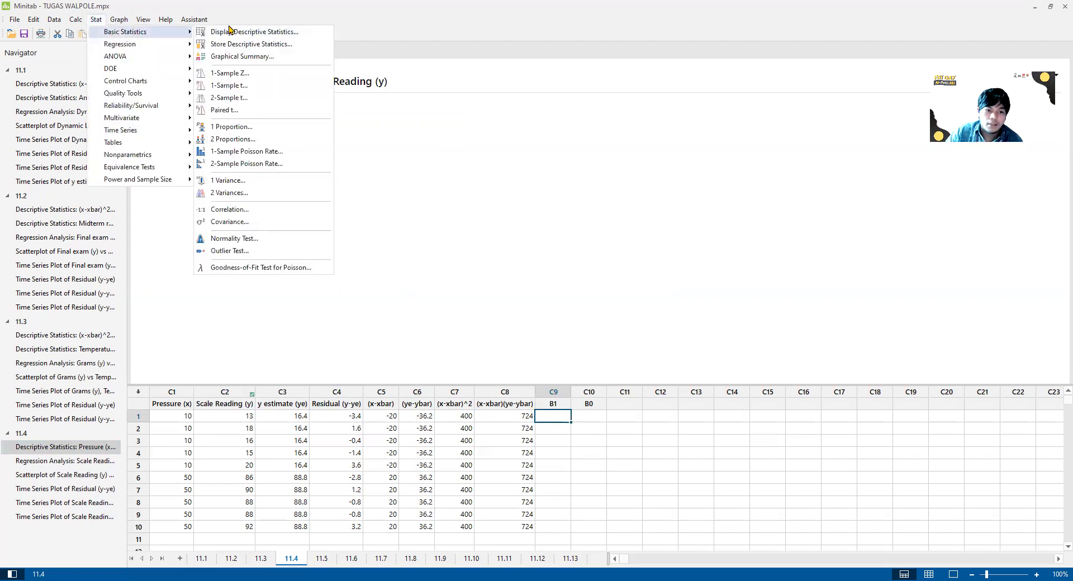
pyautogui.click(229, 32)
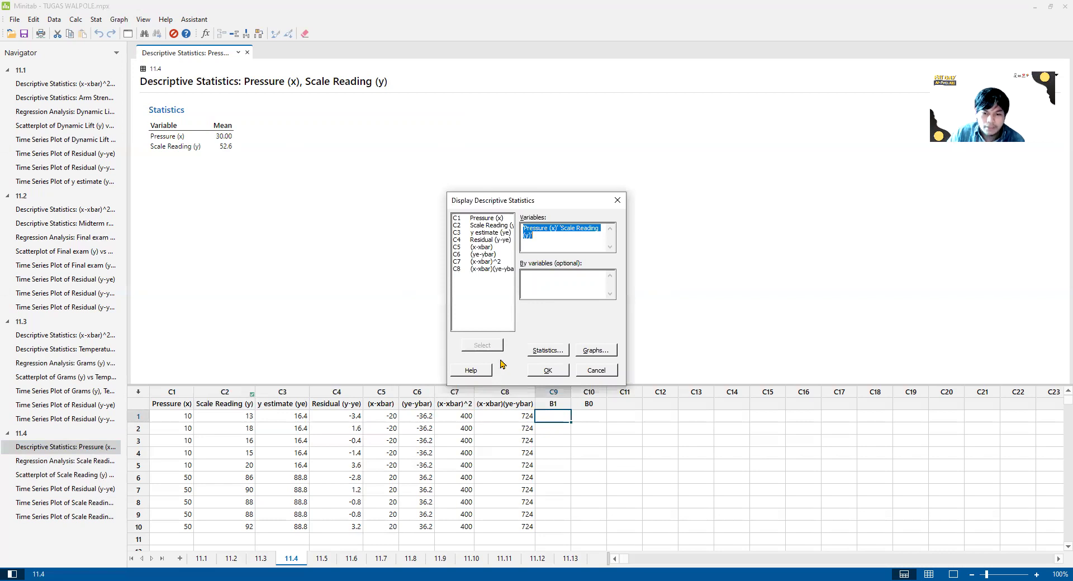
pyautogui.click(487, 268)
pyautogui.click(487, 262)
pyautogui.click(481, 344)
pyautogui.click(476, 269)
pyautogui.click(482, 344)
pyautogui.click(547, 350)
pyautogui.click(515, 244)
pyautogui.click(570, 363)
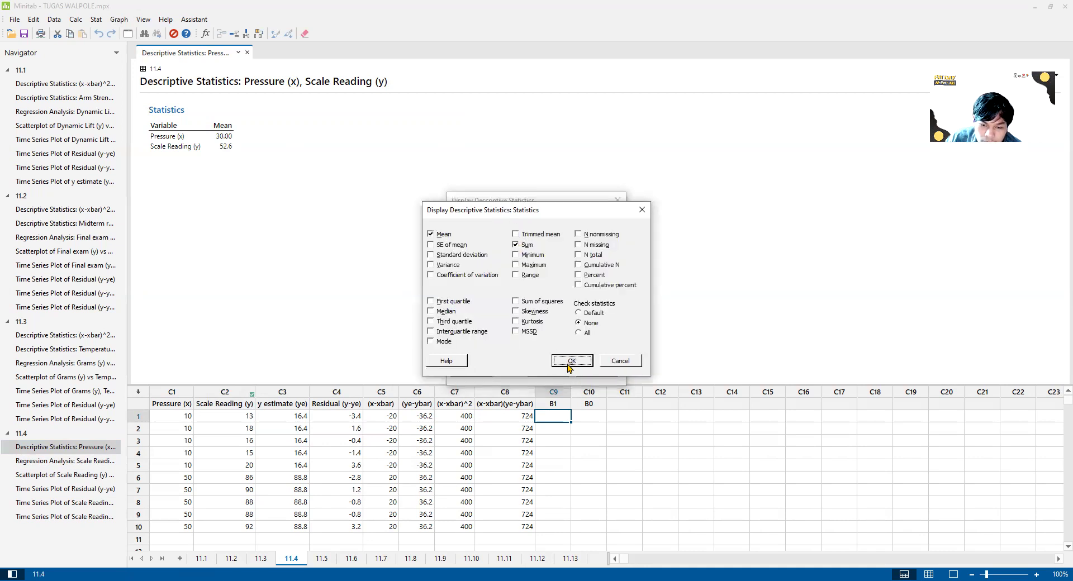
pyautogui.click(541, 360)
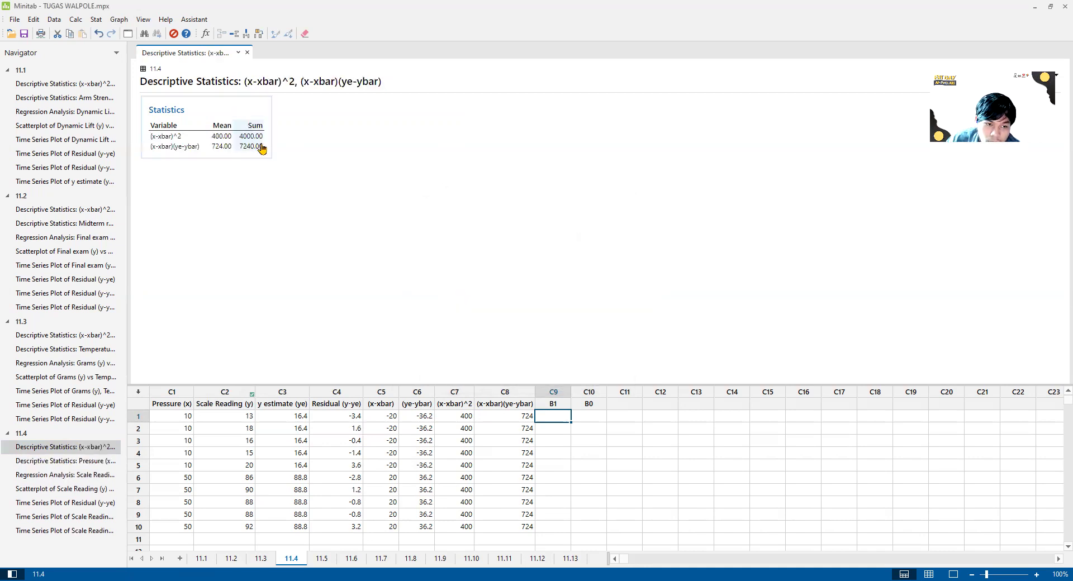
pyautogui.click(328, 276)
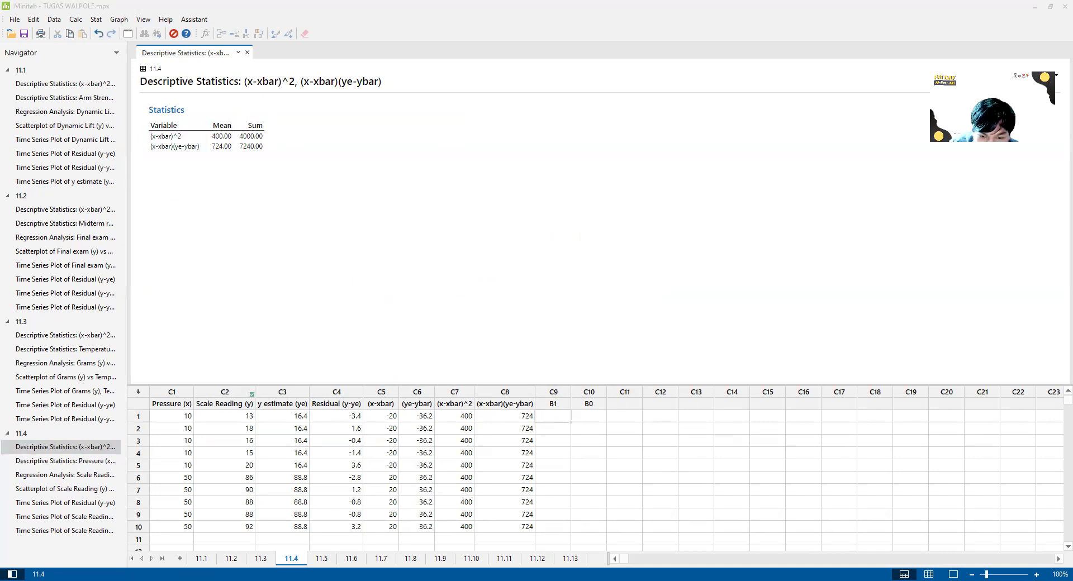
# Calculate 7240/4000 into column C9, B1, with the Calculator and compare it with the Scale Reading versus Pressure regression output
pyautogui.click(450, 567)
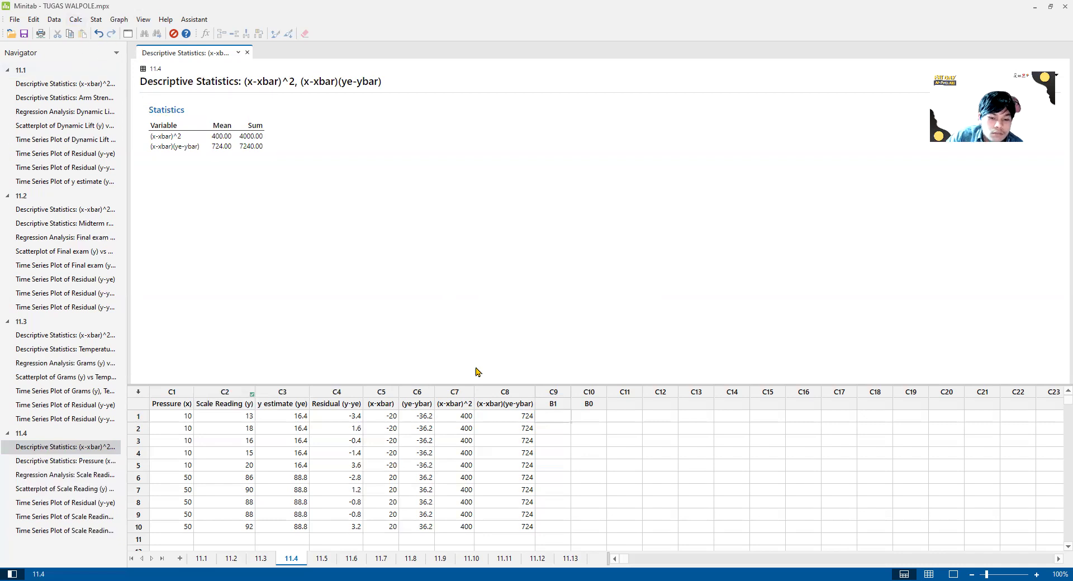
pyautogui.click(555, 416)
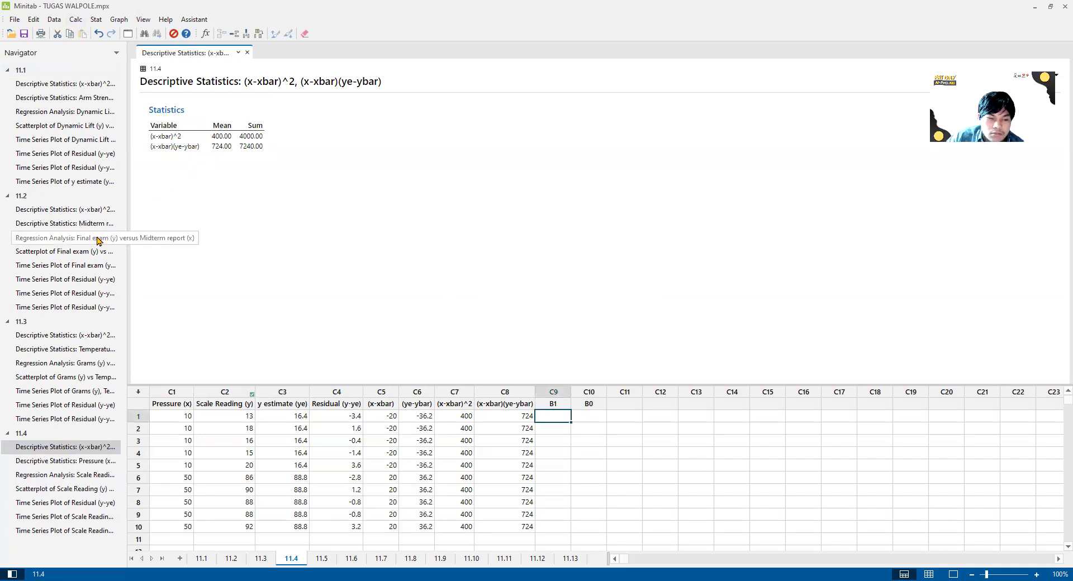
pyautogui.click(76, 19)
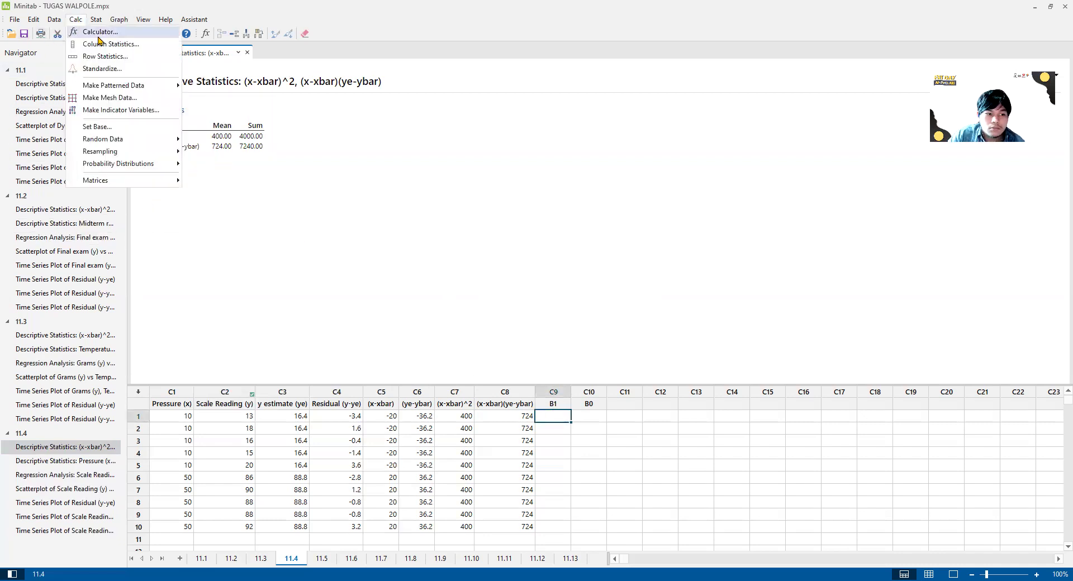
pyautogui.click(98, 34)
pyautogui.write('c9')
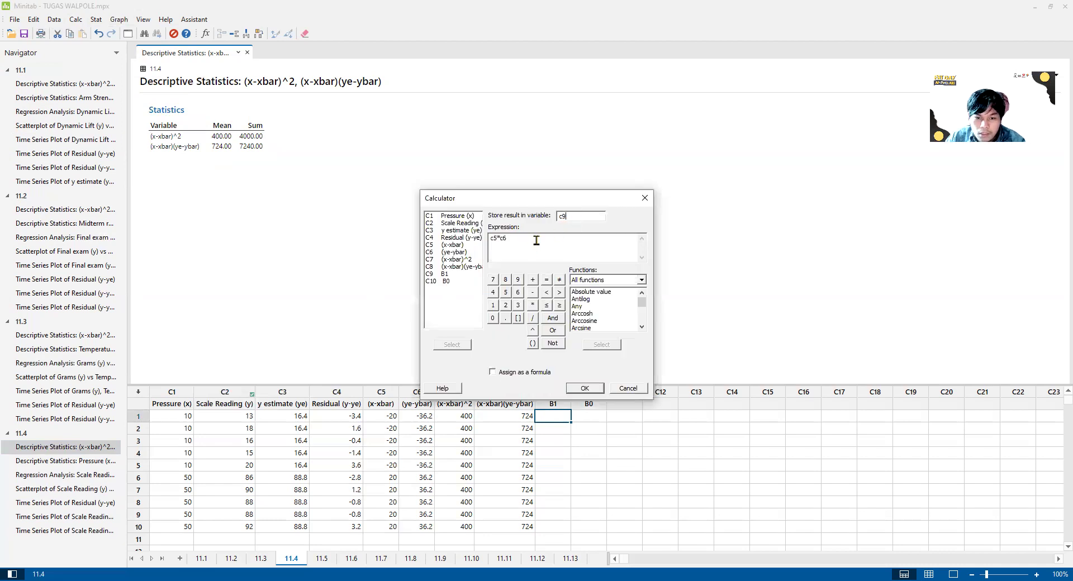
pyautogui.press('Tab')
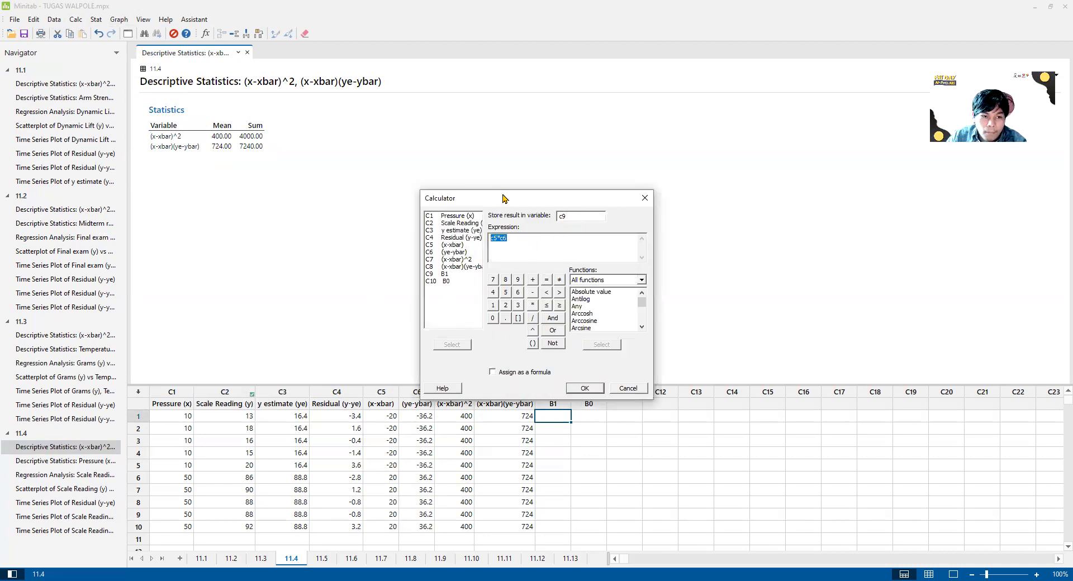
pyautogui.press('Delete')
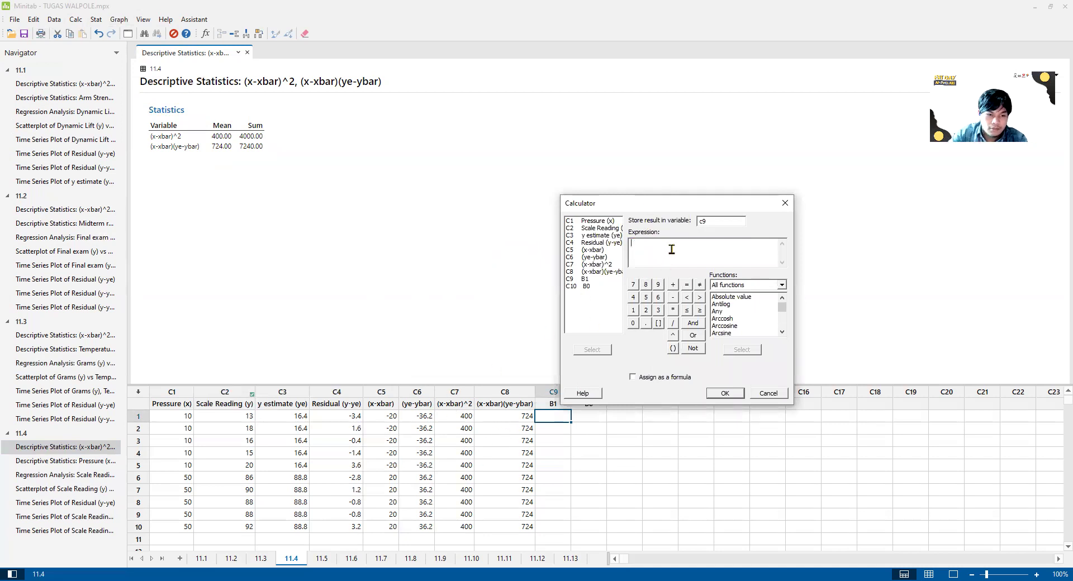
pyautogui.write('7240/4000')
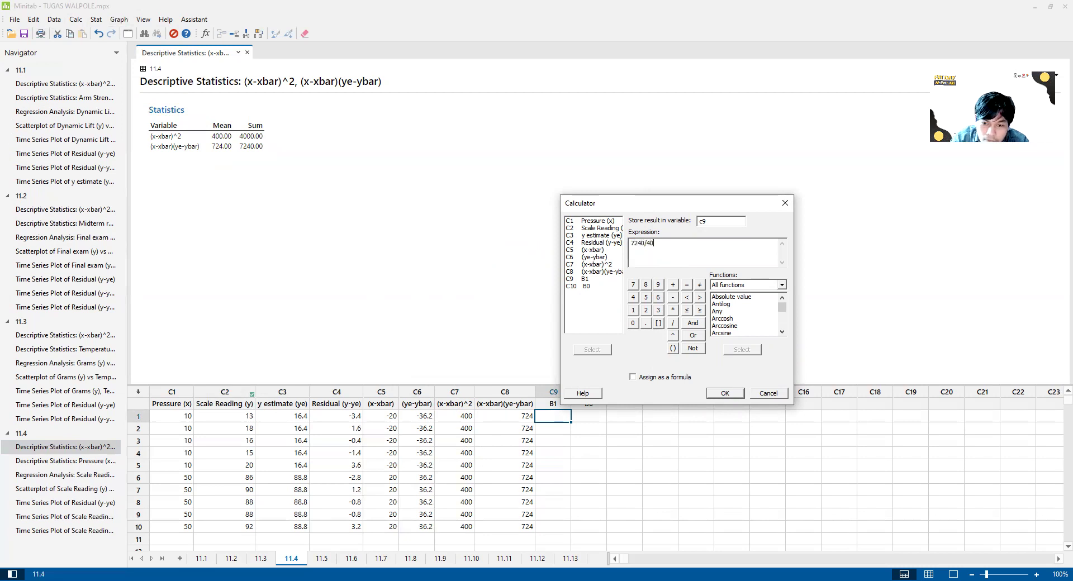
pyautogui.click(713, 396)
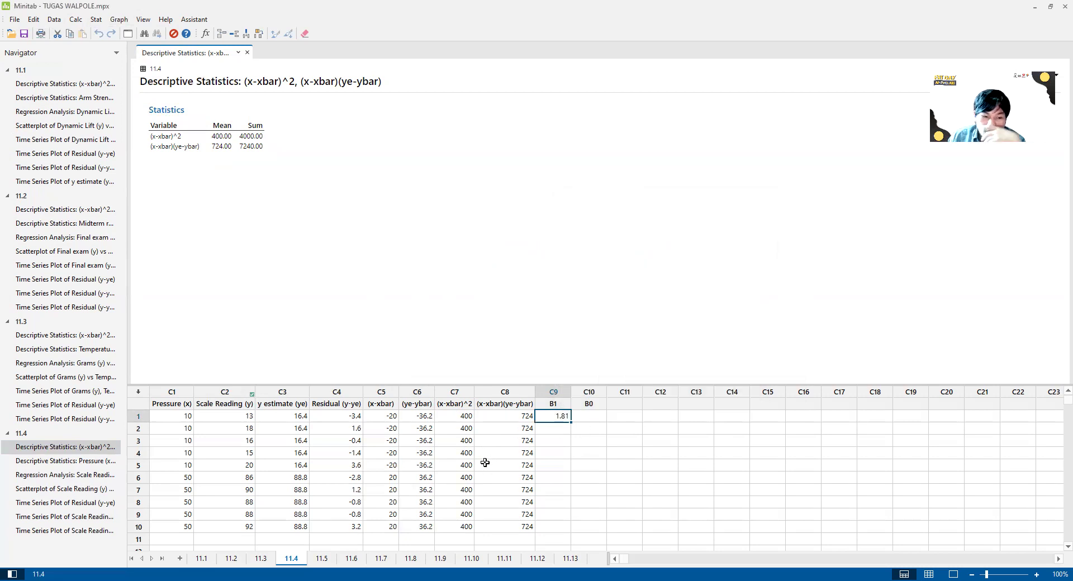
pyautogui.click(81, 474)
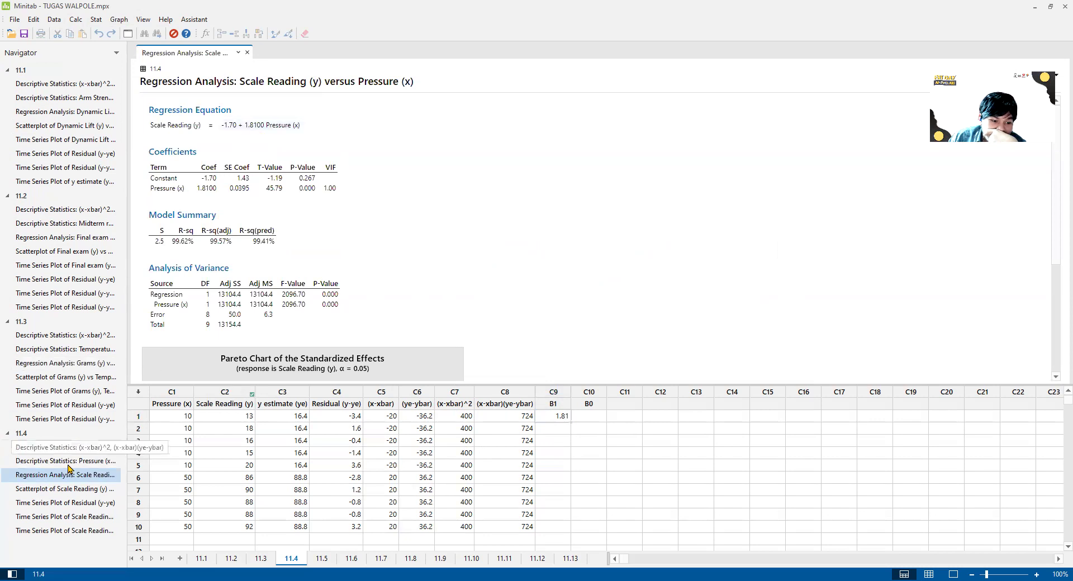
pyautogui.click(65, 447)
pyautogui.click(73, 475)
pyautogui.click(77, 448)
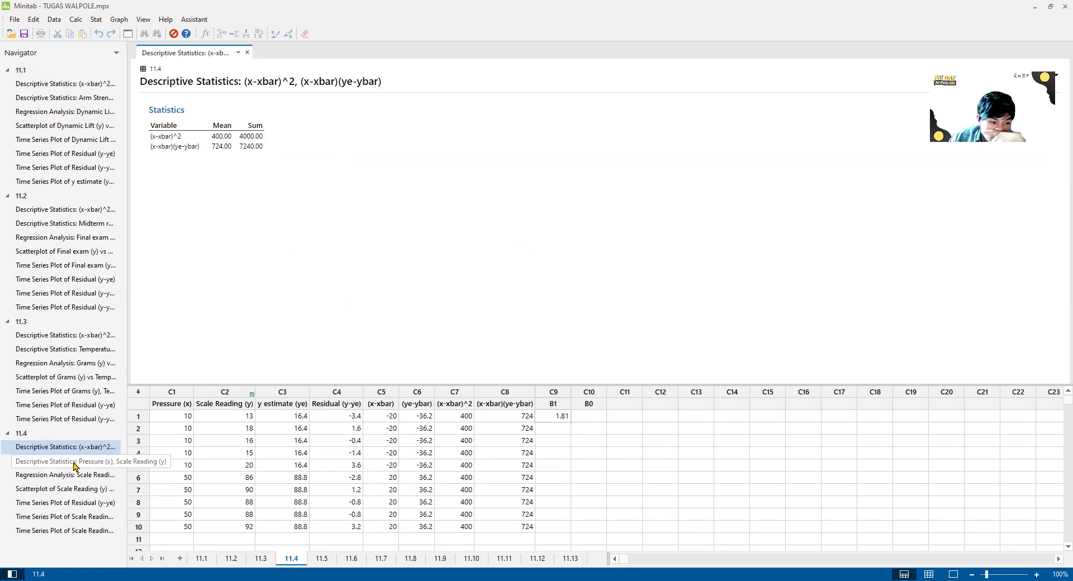
# Using the Pressure and Scale Reading means, calculate 52.6-1.81*30 into column C10, B0, and compare it with the regression output
pyautogui.click(78, 461)
pyautogui.click(593, 416)
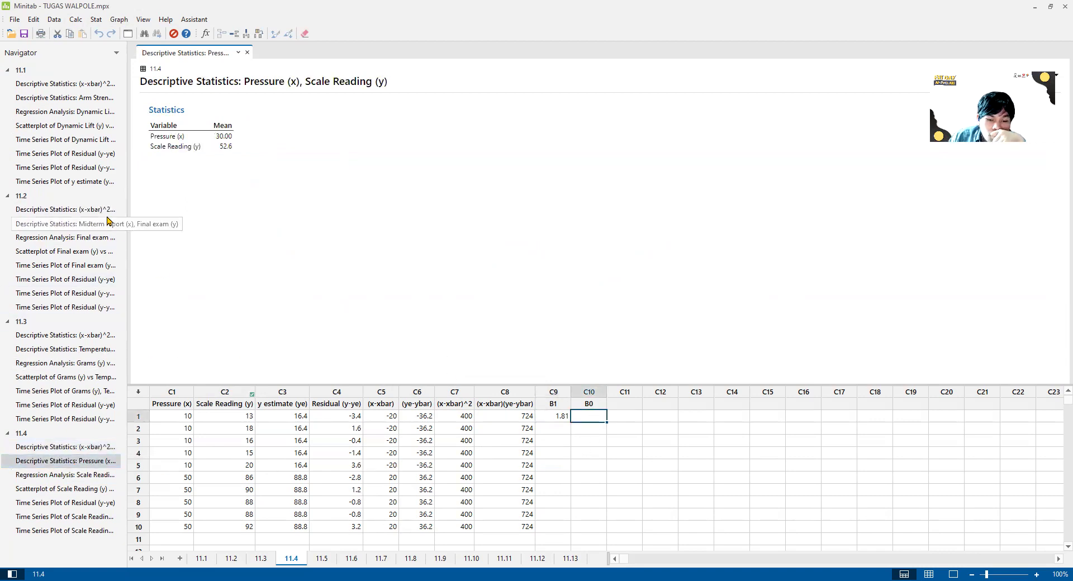
pyautogui.click(75, 19)
pyautogui.click(84, 27)
pyautogui.write('c10')
pyautogui.moveTo(536, 237); pyautogui.dragTo(458, 234)
pyautogui.press('BackSpace')
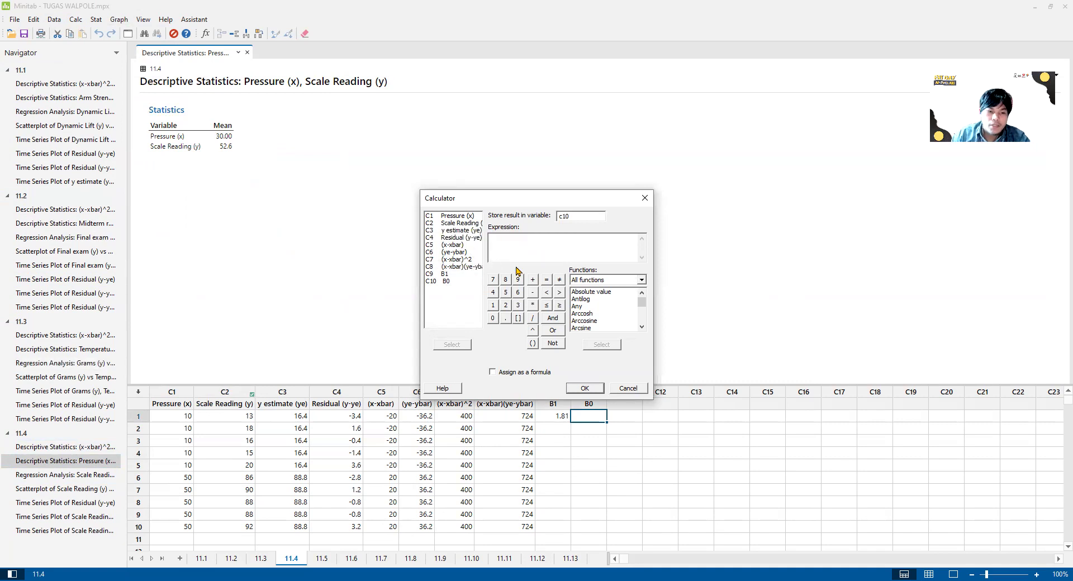
pyautogui.write('52.6-1.81*')
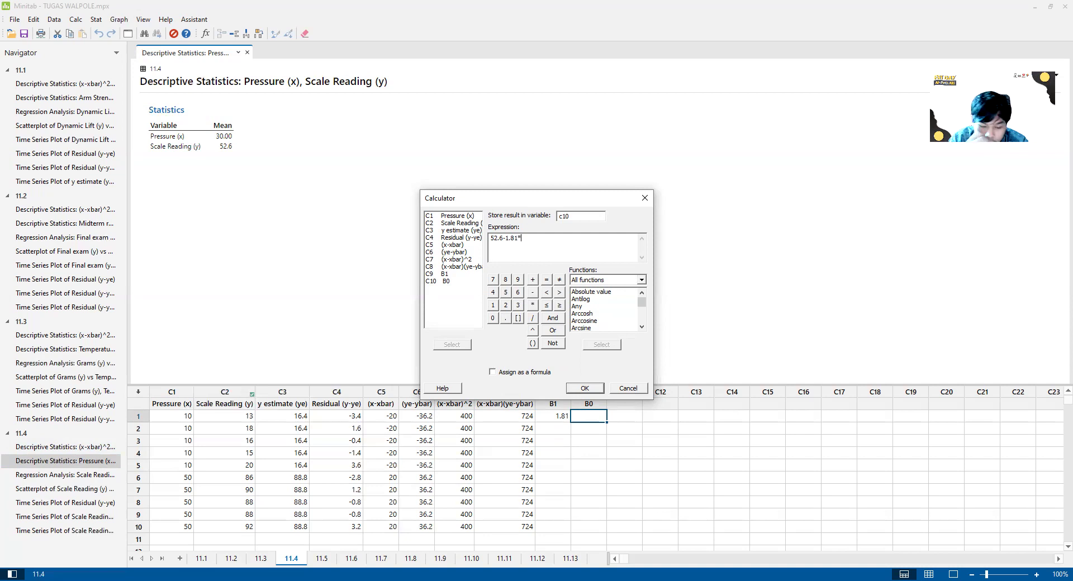
pyautogui.click(584, 388)
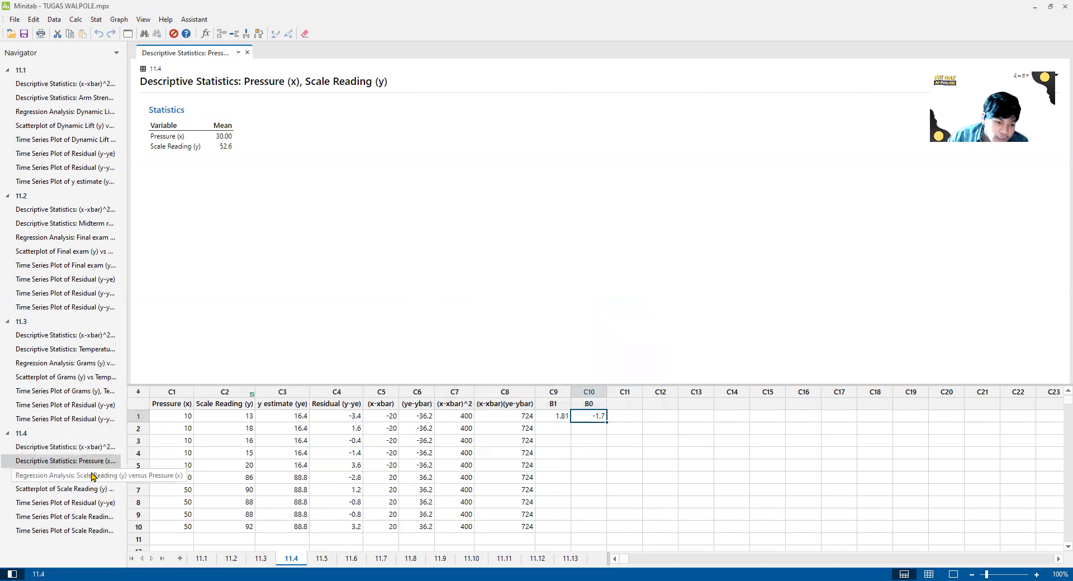
pyautogui.click(64, 474)
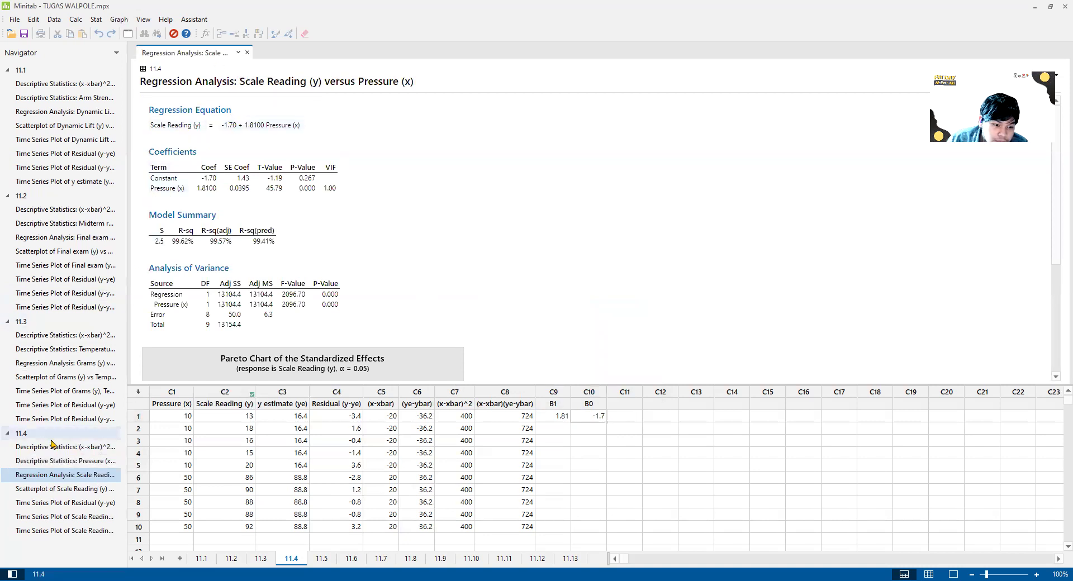
pyautogui.click(72, 462)
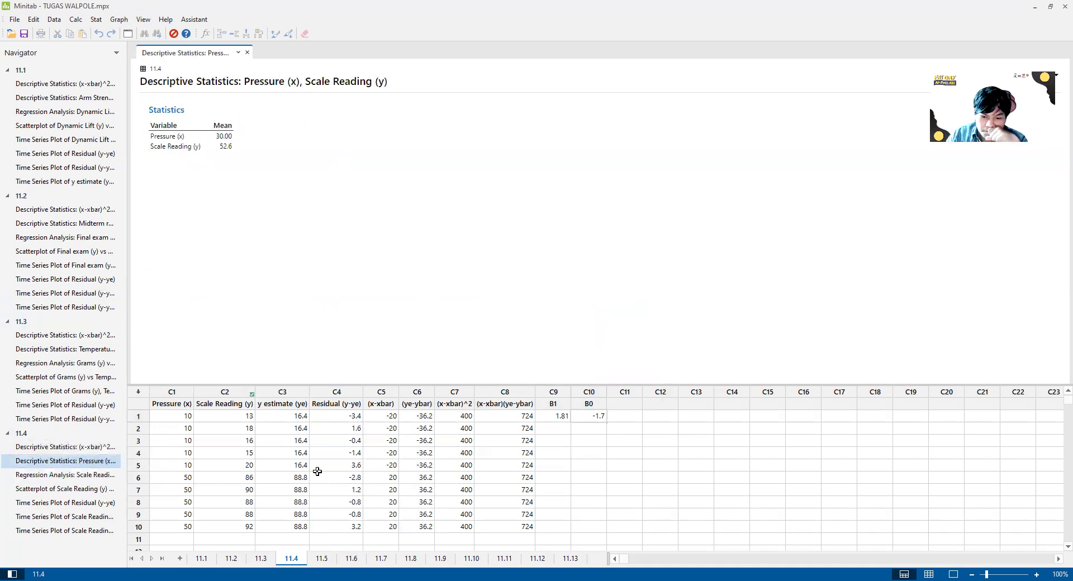
pyautogui.click(83, 474)
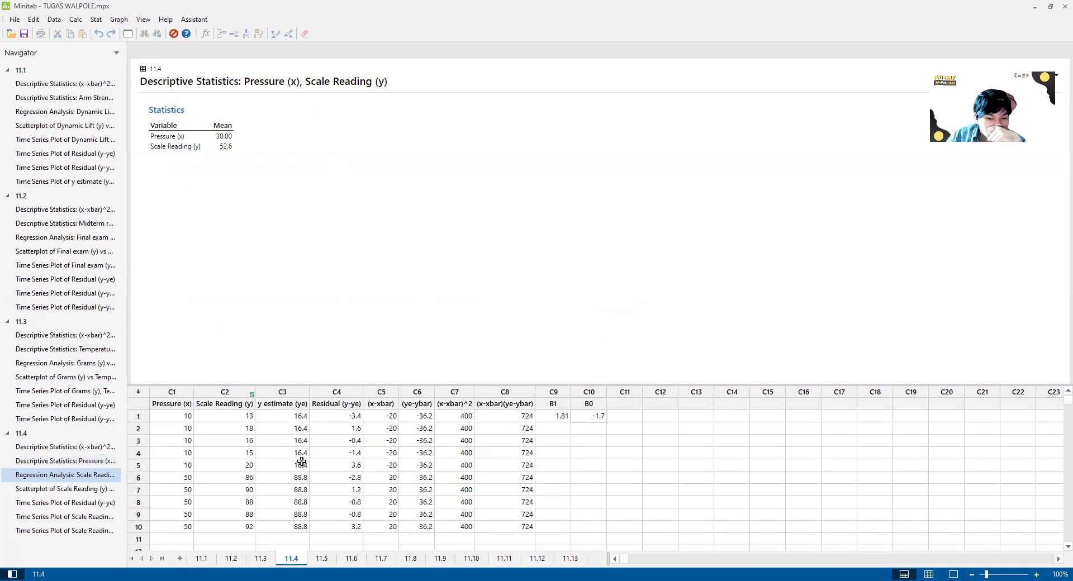
# Switch to the Walpole PDF in the browser and examine the pressure estimation formula in exercise 11.4(b), then return to Minitab
pyautogui.click(620, 404)
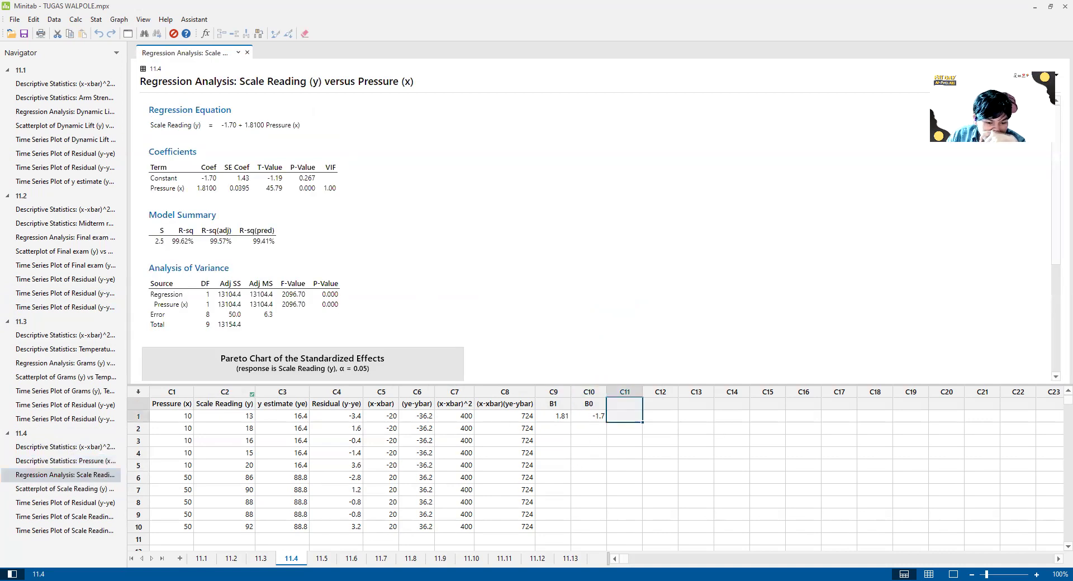
pyautogui.hotkey('alt', 'Tab')
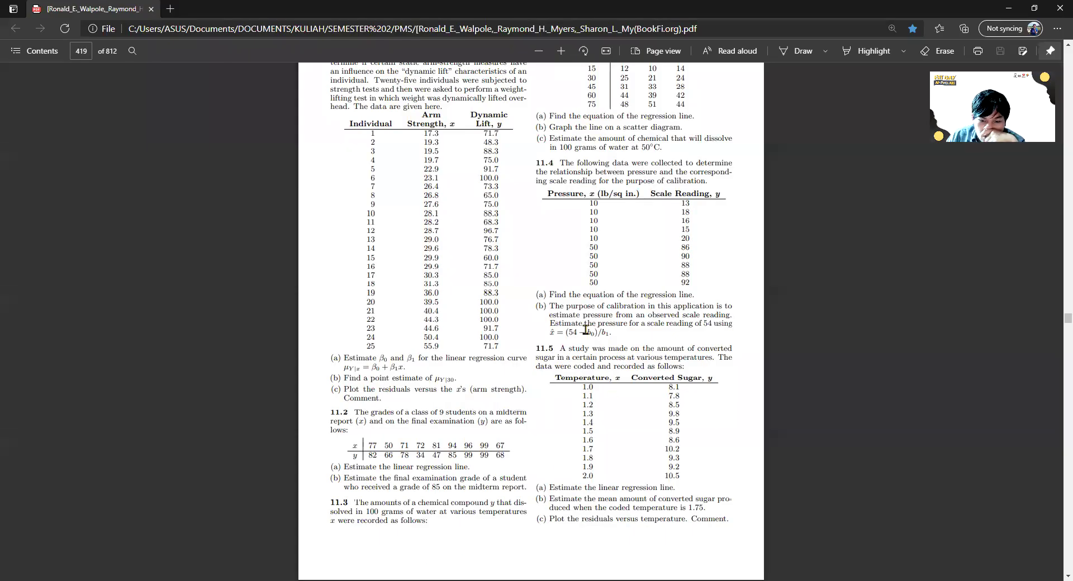
pyautogui.moveTo(565, 333); pyautogui.dragTo(631, 336)
pyautogui.click(616, 336)
pyautogui.click(631, 335)
pyautogui.moveTo(565, 333); pyautogui.dragTo(610, 335)
pyautogui.click(610, 335)
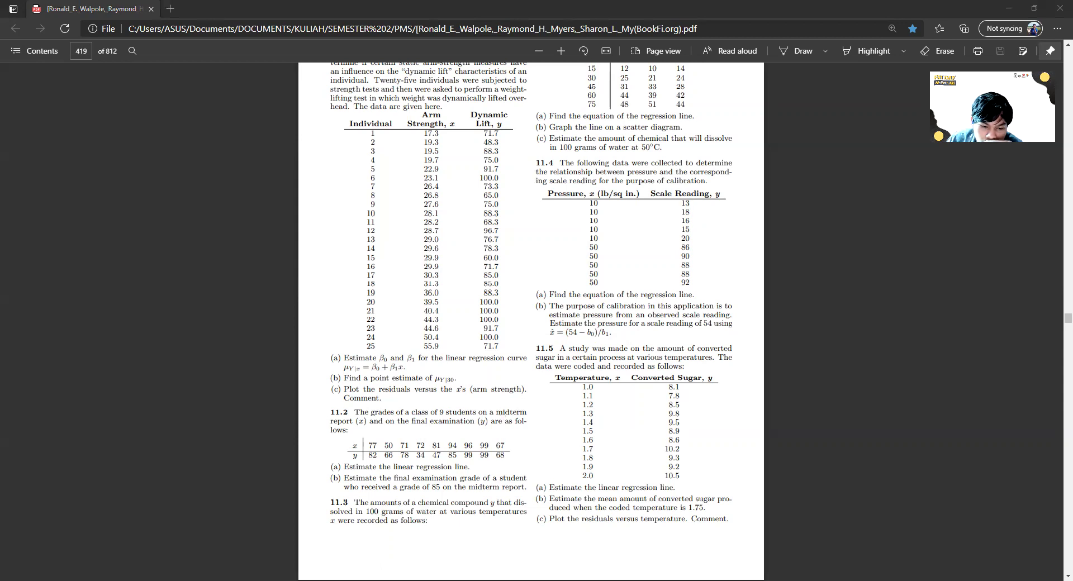
pyautogui.hotkey('alt', 'Tab')
# Name column C11 x(54) and recheck the exercise 11.4(b) formula in the textbook PDF
pyautogui.click(636, 403)
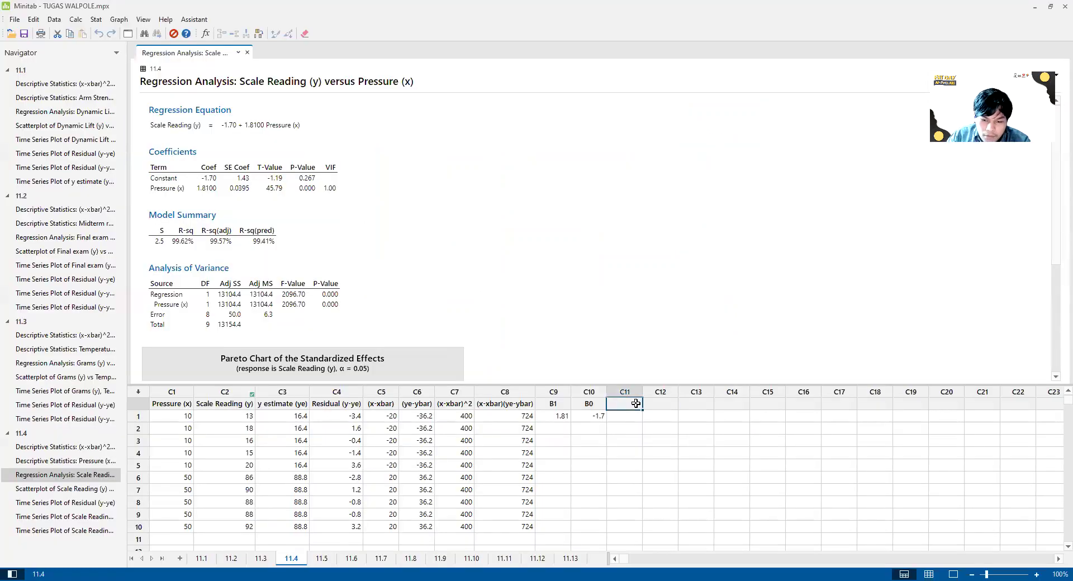
pyautogui.write('x')
pyautogui.write('(534')
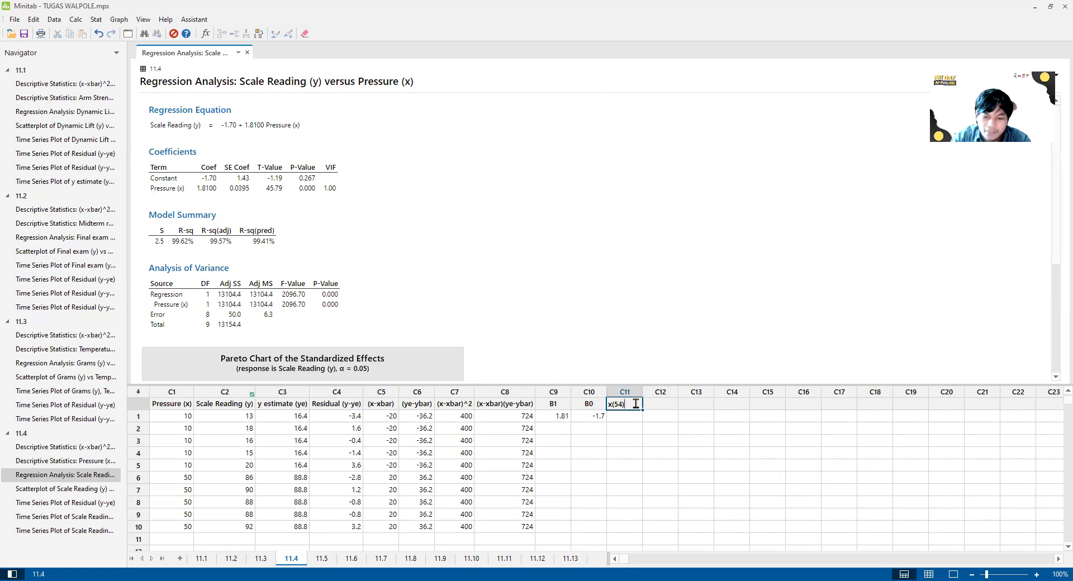
pyautogui.click(634, 416)
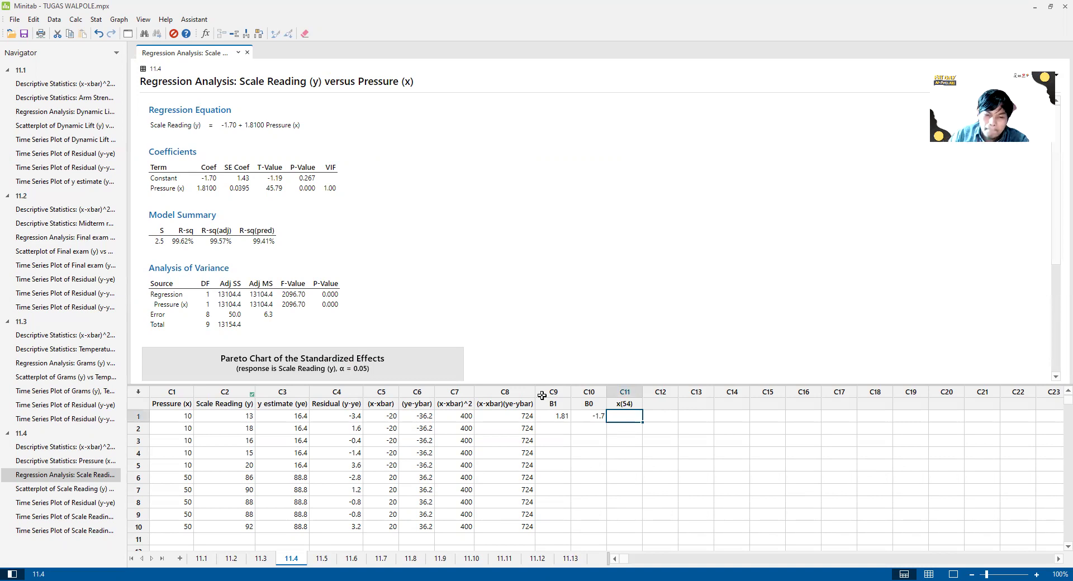
pyautogui.click(75, 19)
pyautogui.click(90, 40)
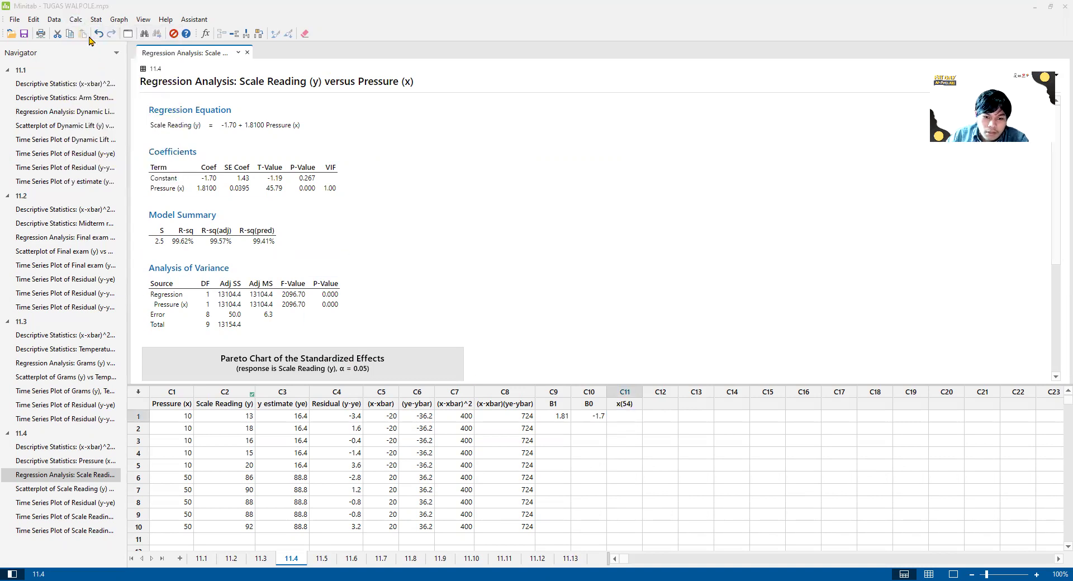
pyautogui.hotkey('alt', 'Tab')
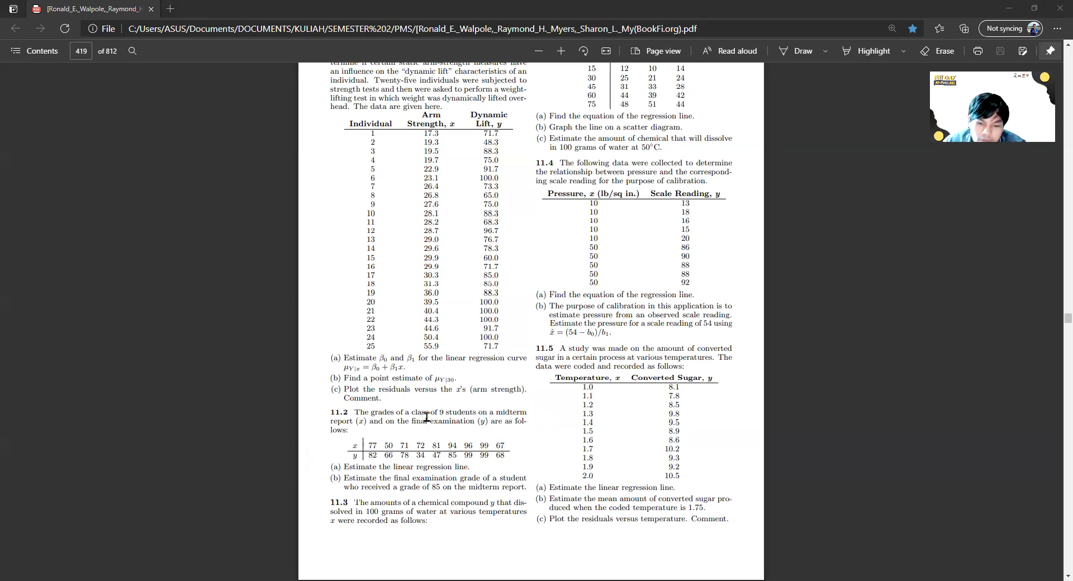
pyautogui.hotkey('alt', 'Tab')
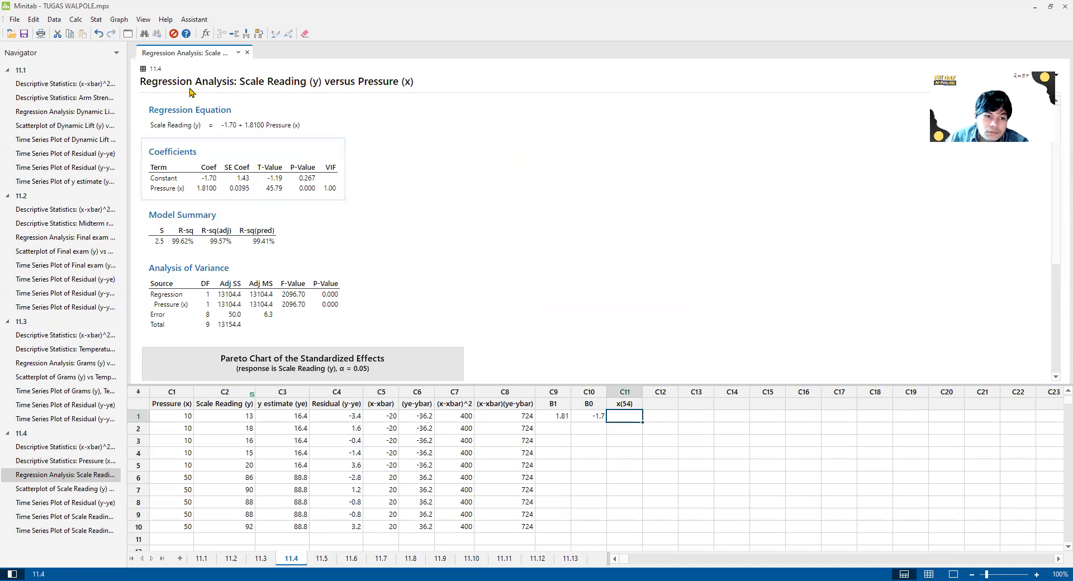
# Calculate the pressure estimate (54+1.7)/1.81 with the Calculator, storing it in column C11, x(54)
pyautogui.click(75, 19)
pyautogui.click(87, 34)
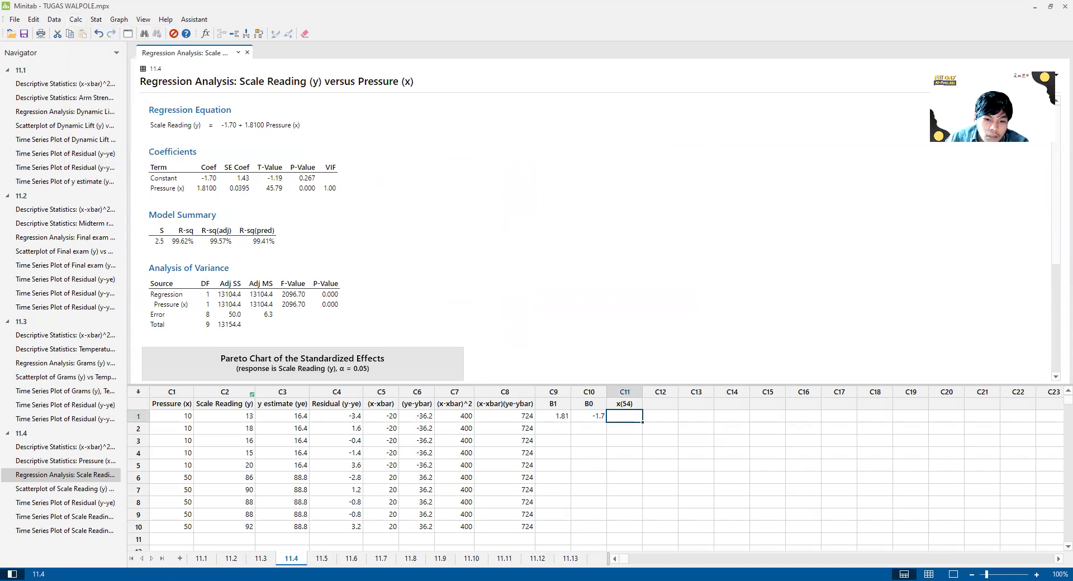
pyautogui.write('c11')
pyautogui.moveTo(529, 237); pyautogui.dragTo(444, 237)
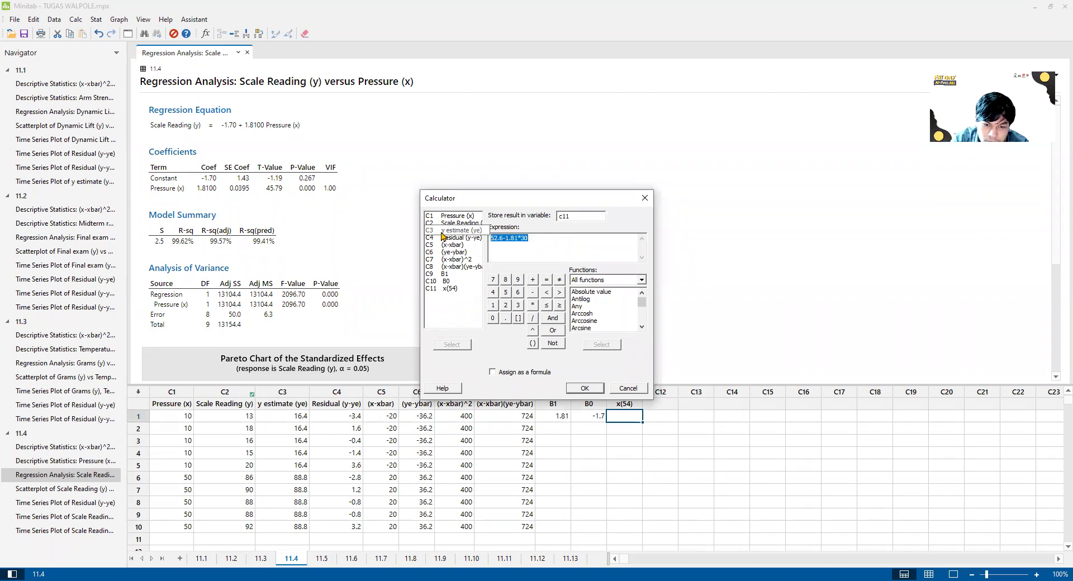
pyautogui.write('54-')
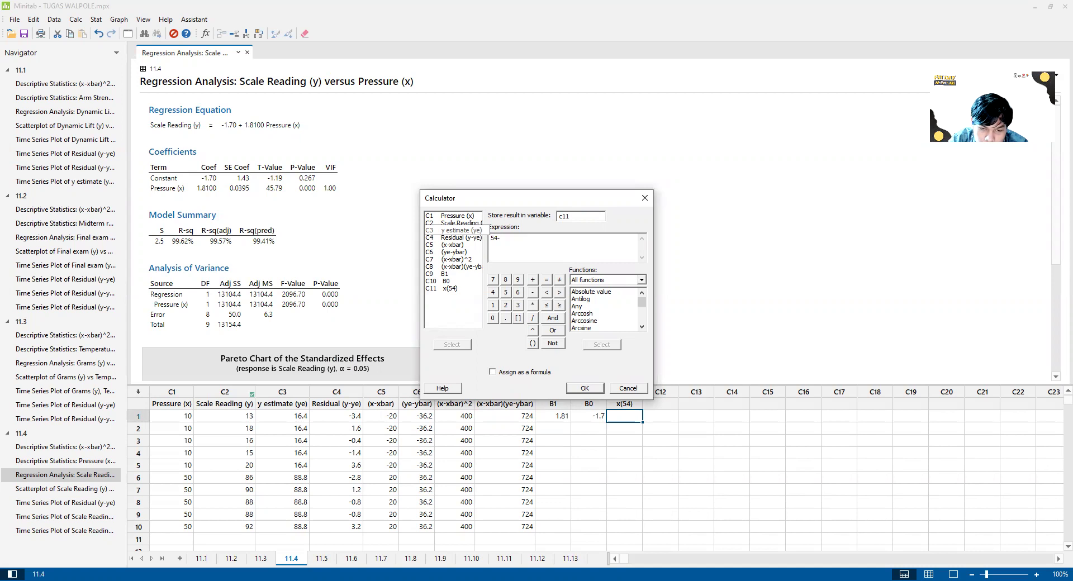
pyautogui.write('4')
pyautogui.moveTo(495, 238); pyautogui.dragTo(444, 241)
pyautogui.click(532, 343)
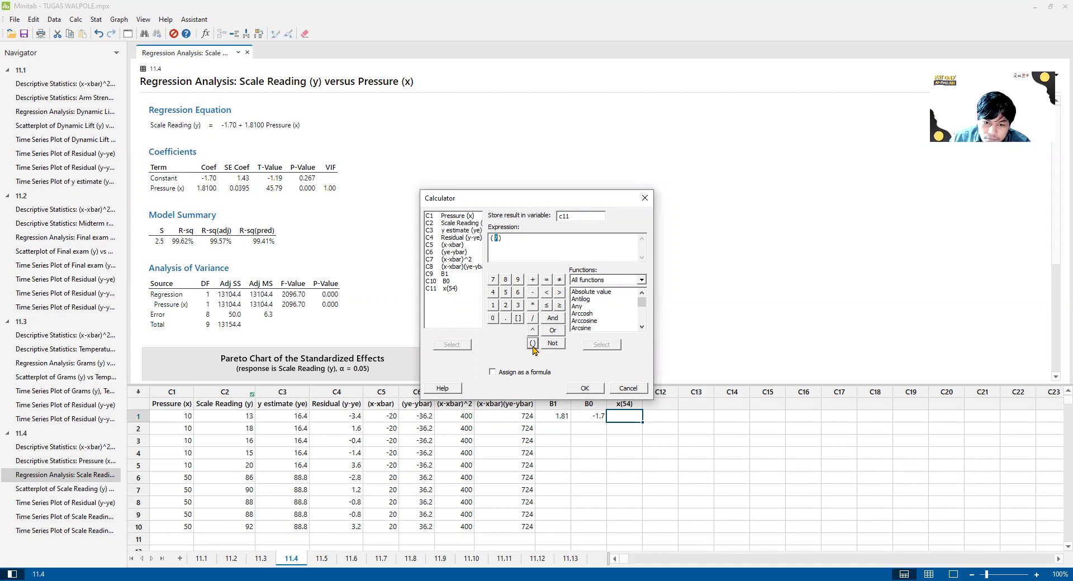
pyautogui.write('54-')
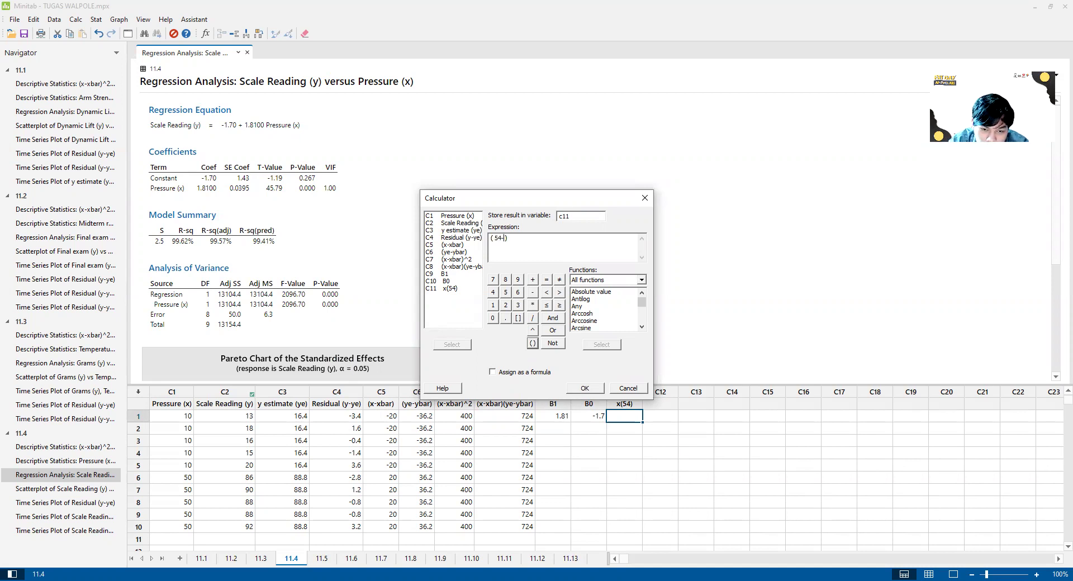
pyautogui.press('BackSpace')
pyautogui.write('+1.7)')
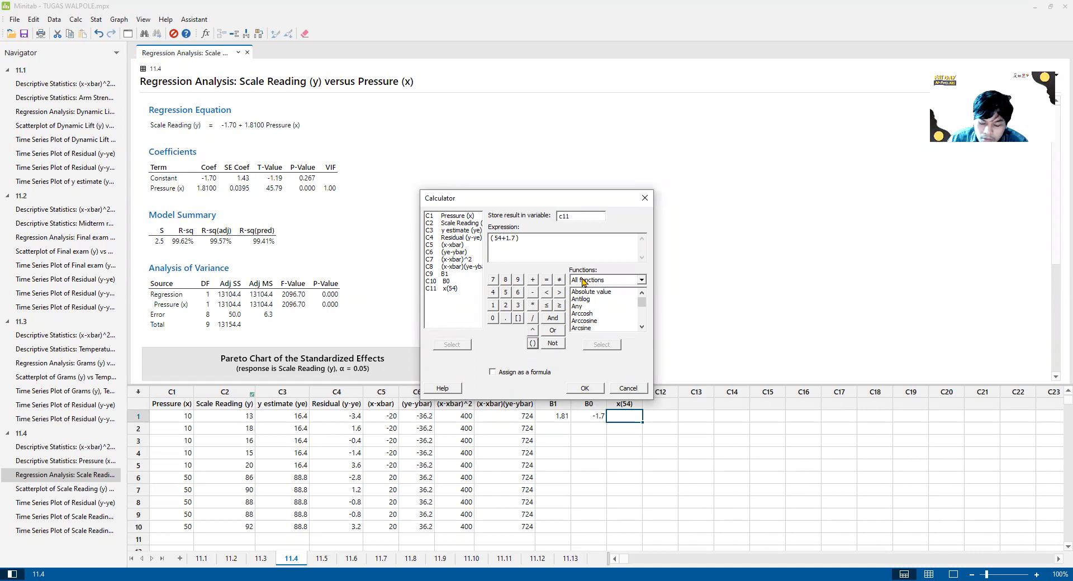
pyautogui.write('/1.81')
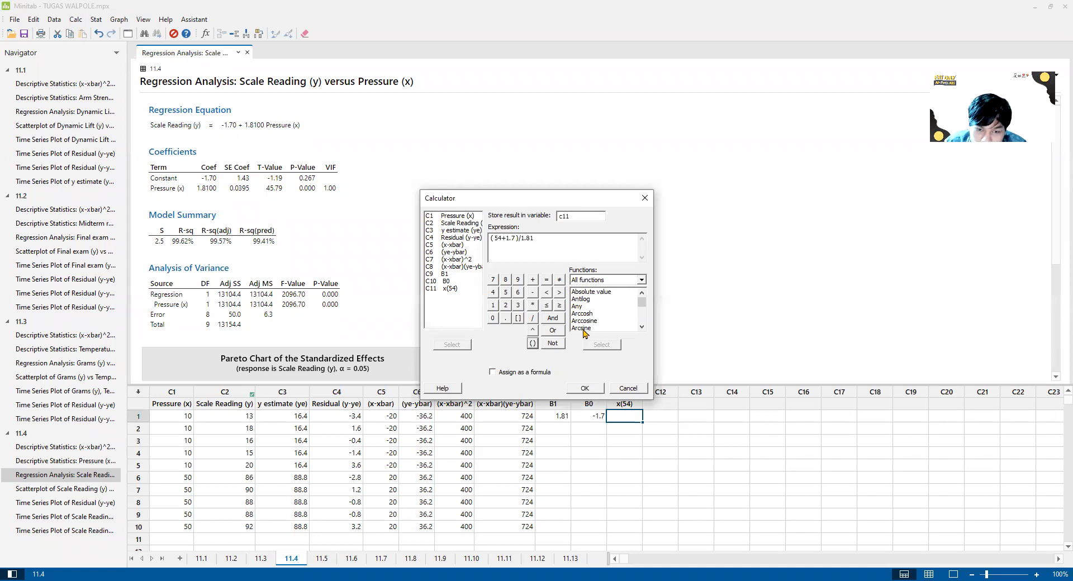
pyautogui.click(585, 388)
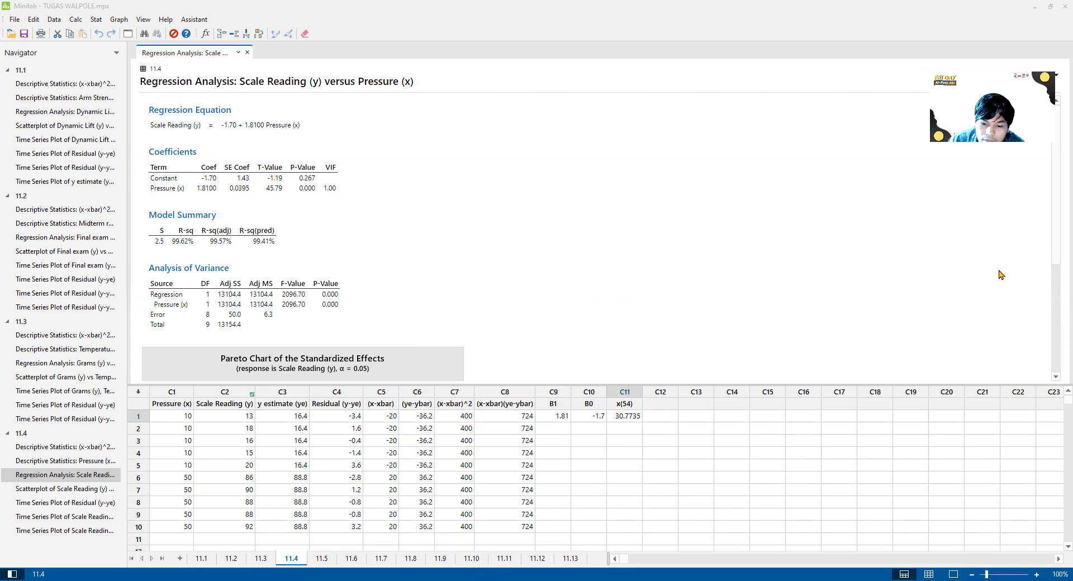
pyautogui.click(627, 428)
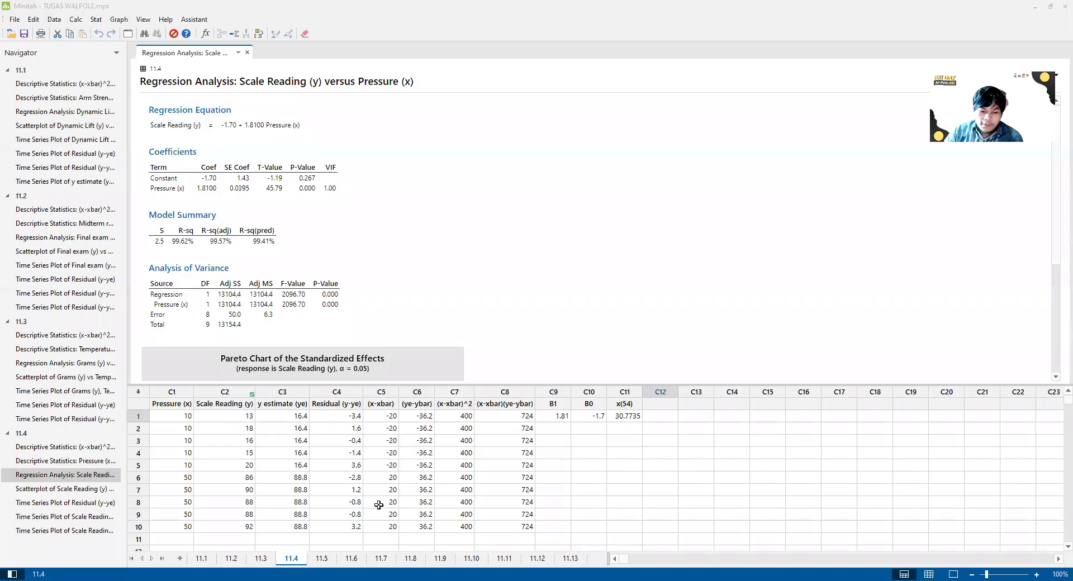
# Open the 11.5 worksheet and review exercise 11.5 in the Walpole PDF in the browser, returning to Minitab
pyautogui.click(327, 562)
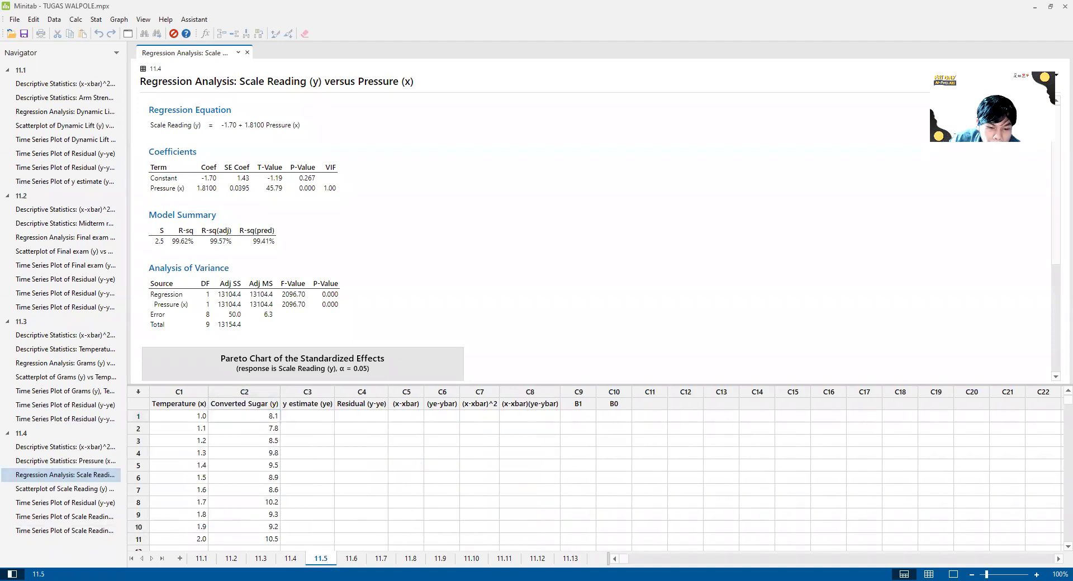
pyautogui.hotkey('alt', 'Tab')
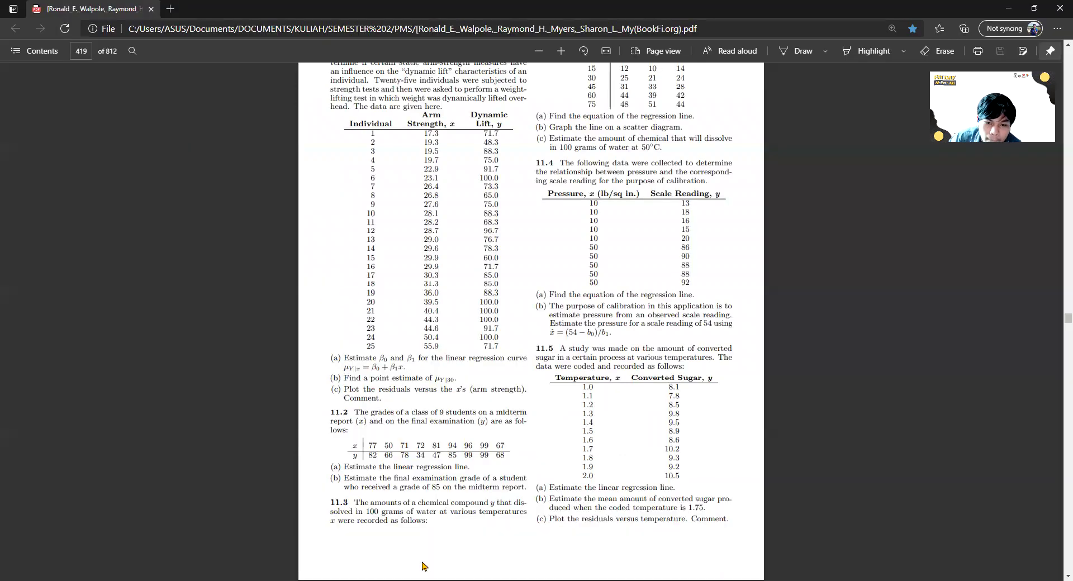
pyautogui.scroll(-5, 413, 536)
pyautogui.scroll(3, 647, 409)
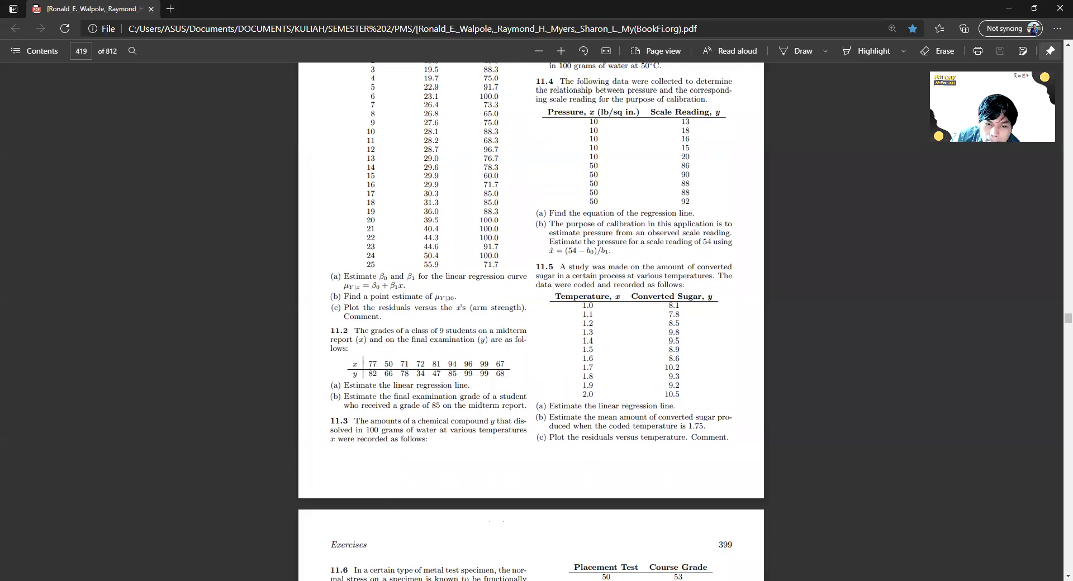
pyautogui.hotkey('alt', 'Tab')
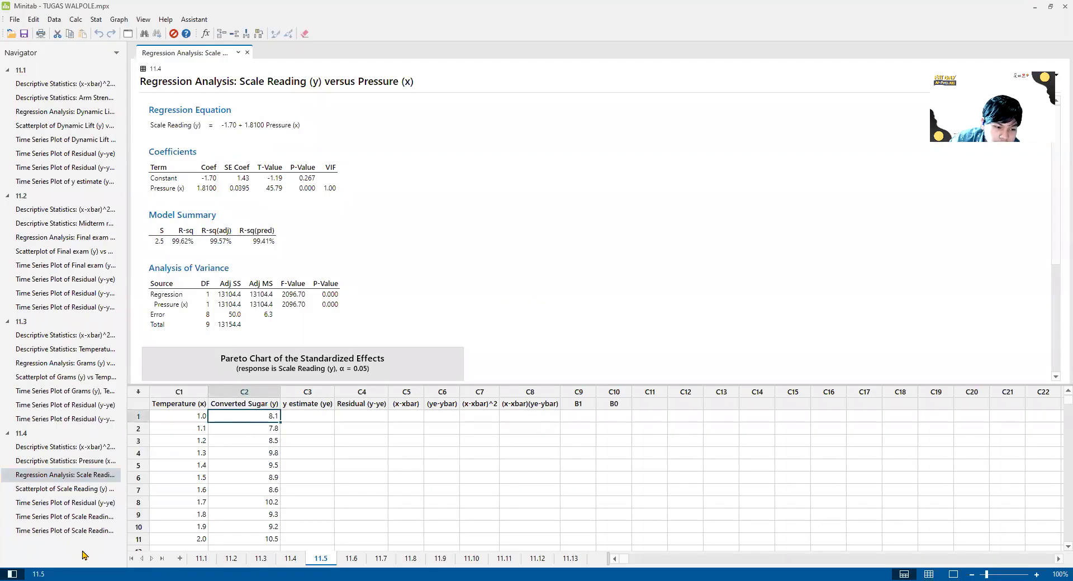
# Fit a regression model with Converted Sugar (y) as the response and Temperature (x) as the continuous predictor
pyautogui.click(284, 416)
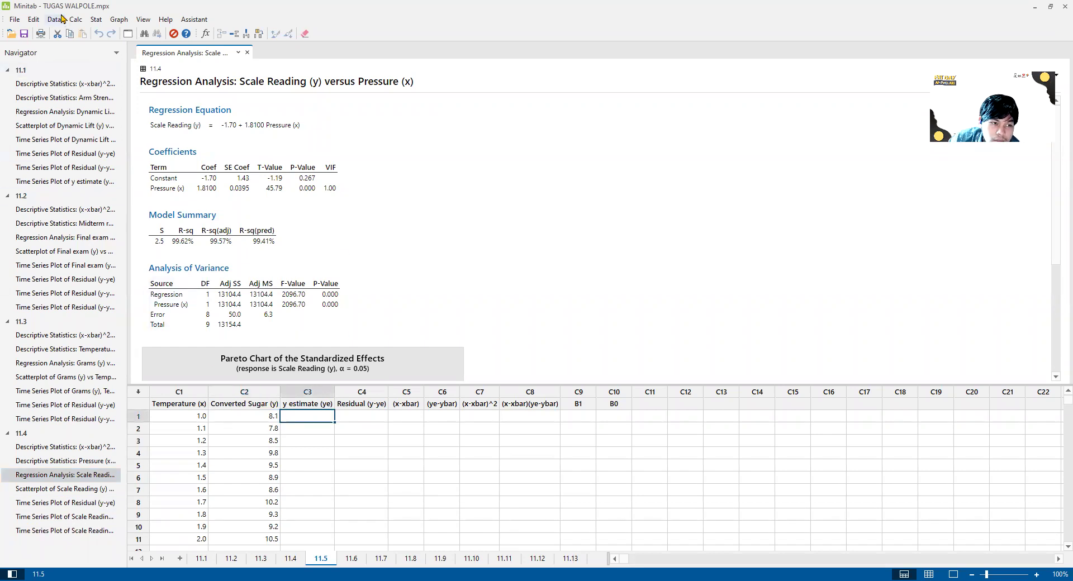
pyautogui.click(95, 20)
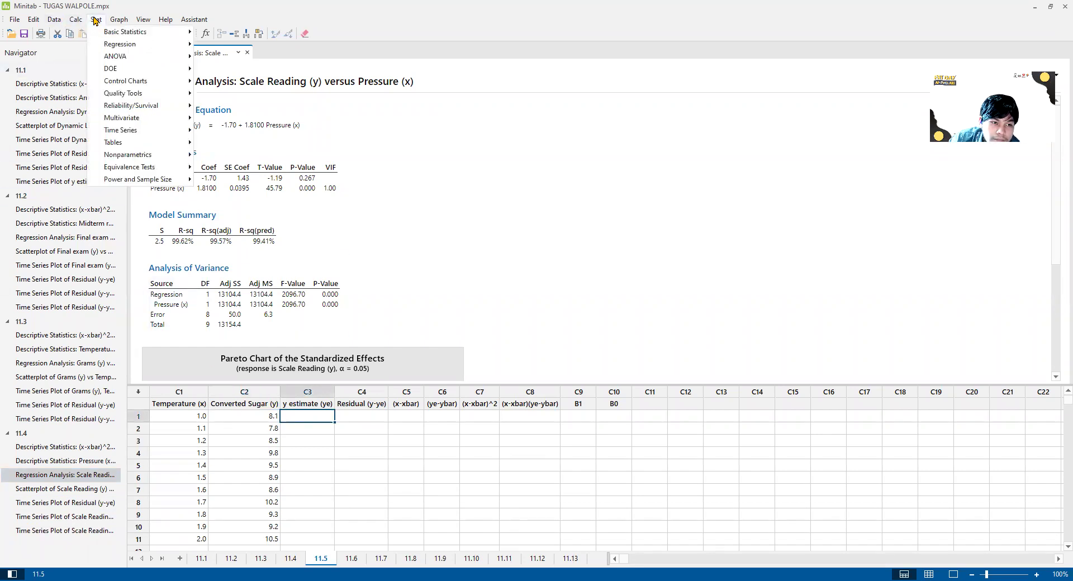
pyautogui.moveTo(99, 33)
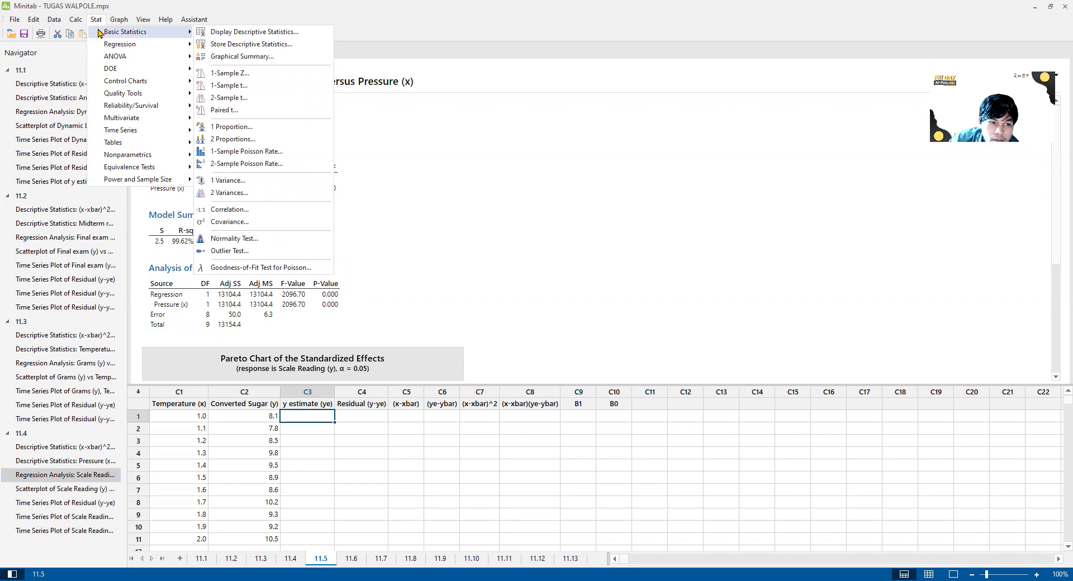
pyautogui.moveTo(136, 45)
pyautogui.moveTo(290, 56)
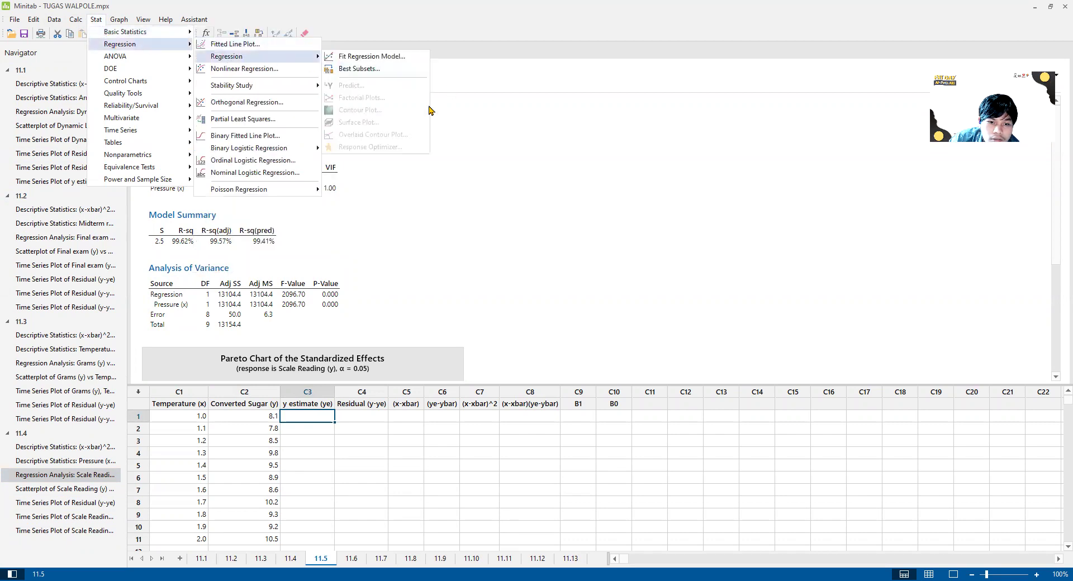
pyautogui.click(386, 56)
pyautogui.click(404, 202)
pyautogui.click(416, 372)
pyautogui.click(416, 194)
pyautogui.click(426, 372)
pyautogui.click(618, 400)
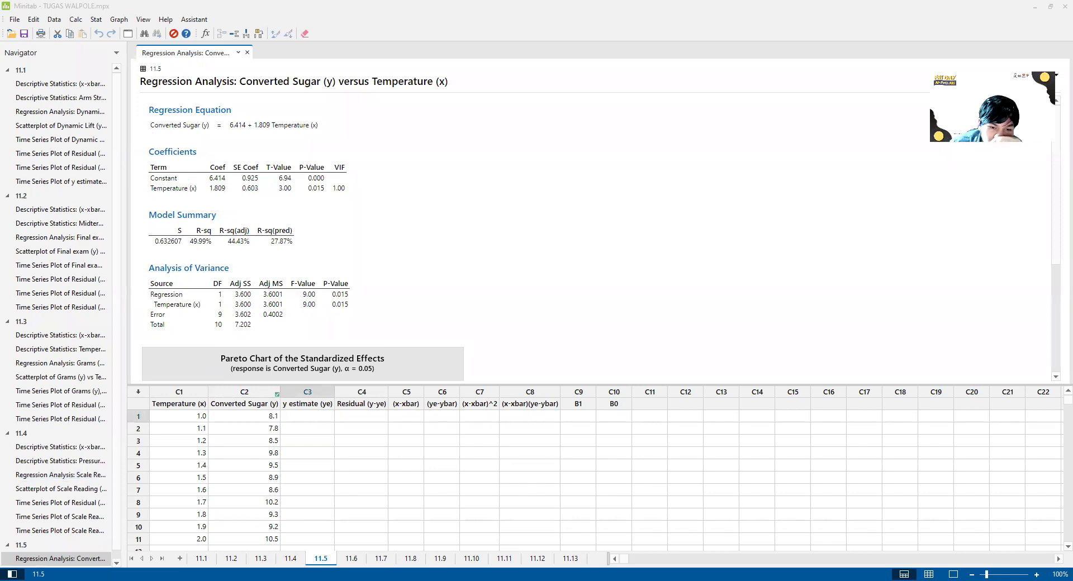
# Create a scatterplot with regression line, using Converted Sugar (y) as the Y variable and Temperature (x) as the X variable
pyautogui.click(96, 19)
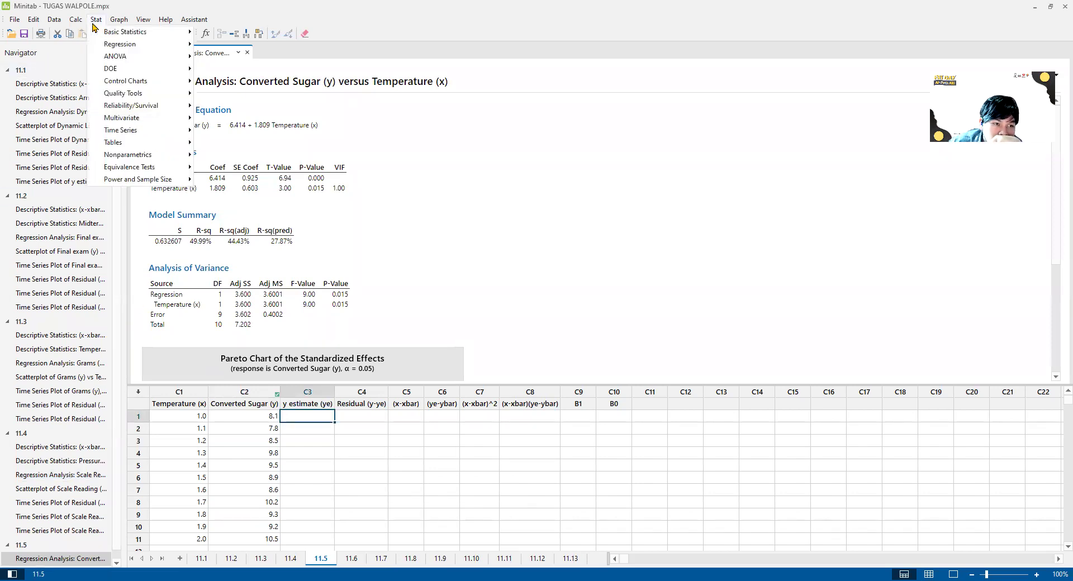
pyautogui.moveTo(119, 19)
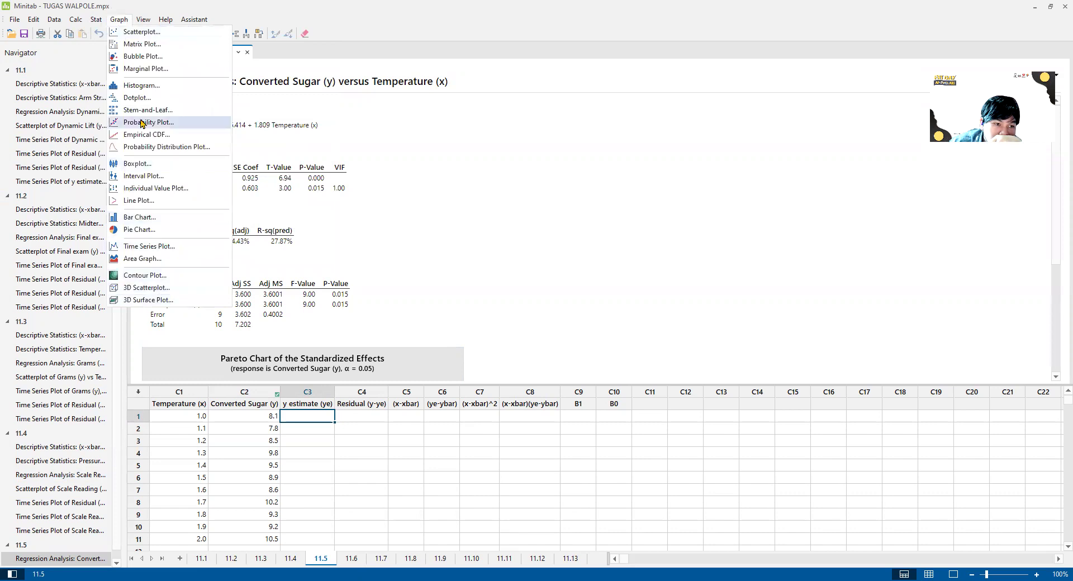
pyautogui.click(142, 32)
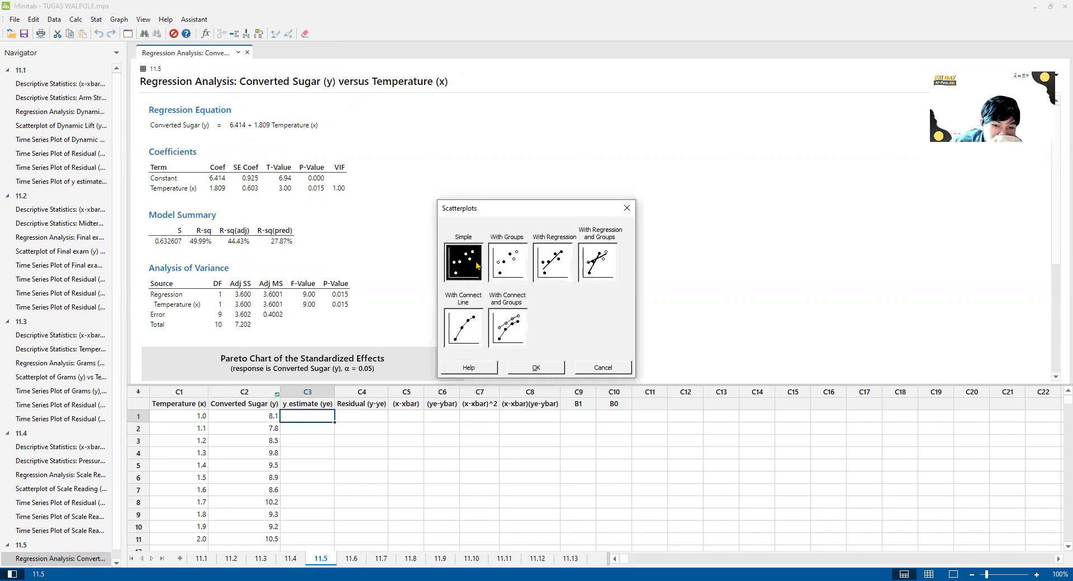
pyautogui.click(553, 265)
pyautogui.click(537, 369)
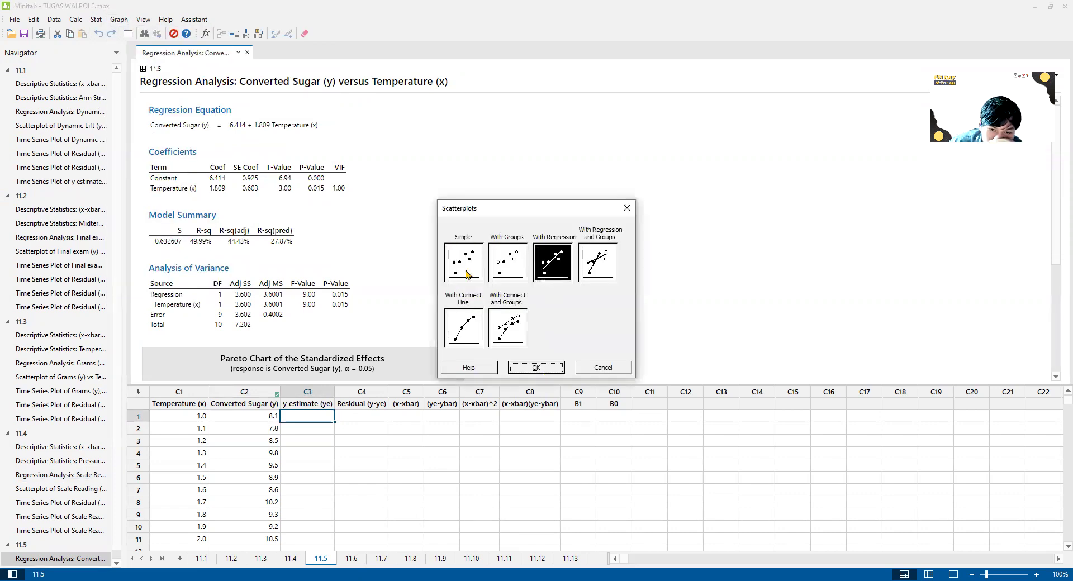
pyautogui.click(431, 229)
pyautogui.click(427, 350)
pyautogui.doubleClick(436, 221)
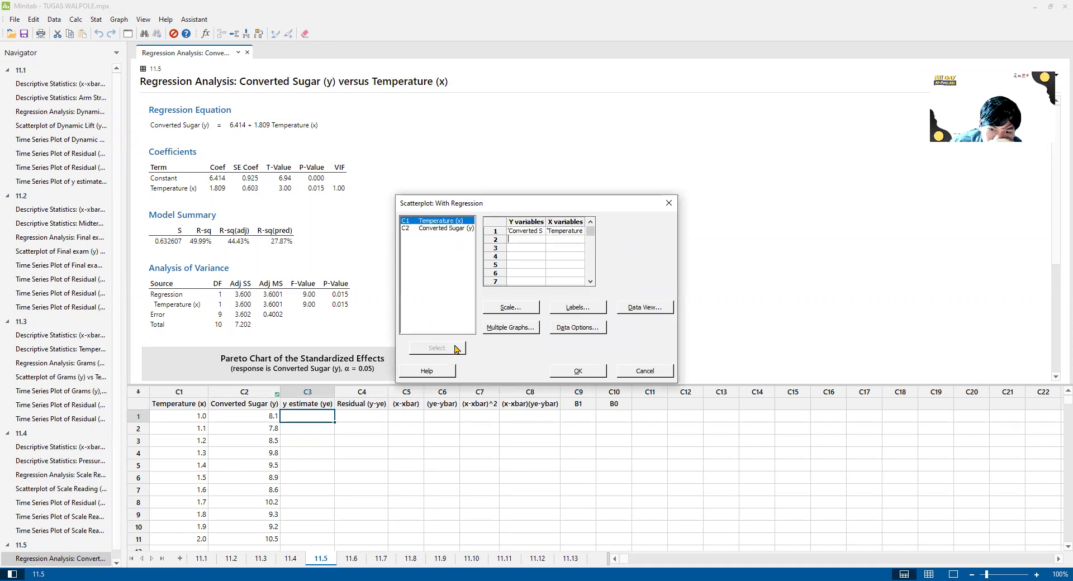
pyautogui.click(587, 374)
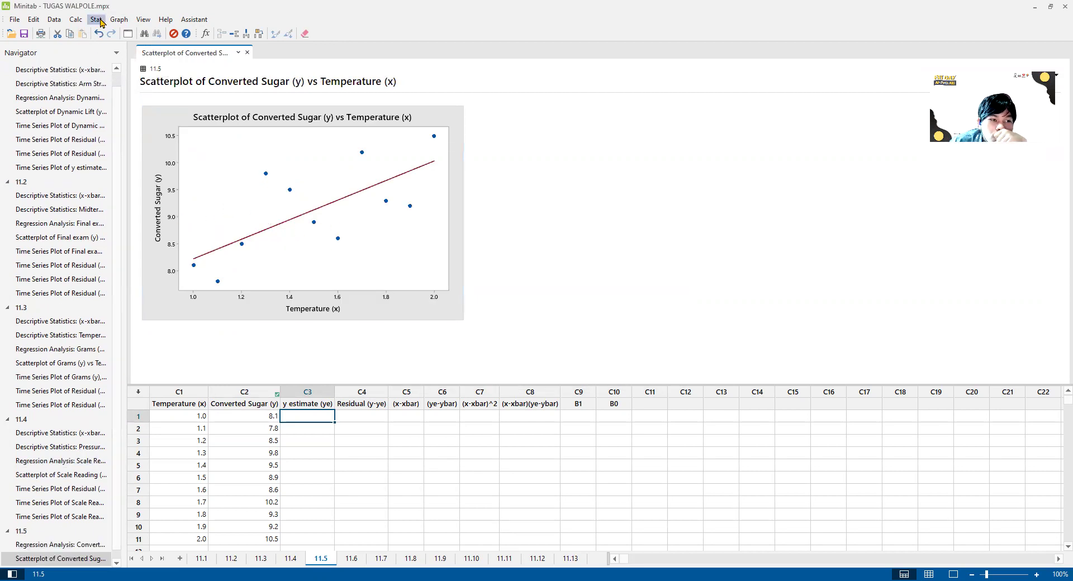
# Create a multiple time series plot of Converted Sugar (y) and Temperature (x)
pyautogui.click(119, 19)
pyautogui.click(166, 249)
pyautogui.click(481, 319)
pyautogui.click(516, 364)
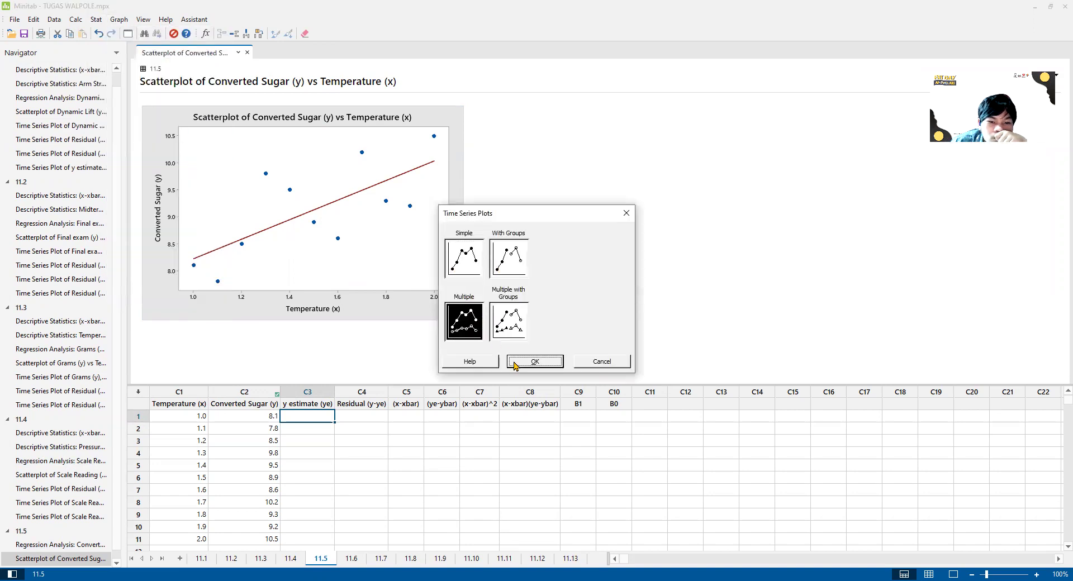
pyautogui.click(439, 228)
pyautogui.click(442, 348)
pyautogui.click(436, 220)
pyautogui.click(433, 347)
pyautogui.click(576, 372)
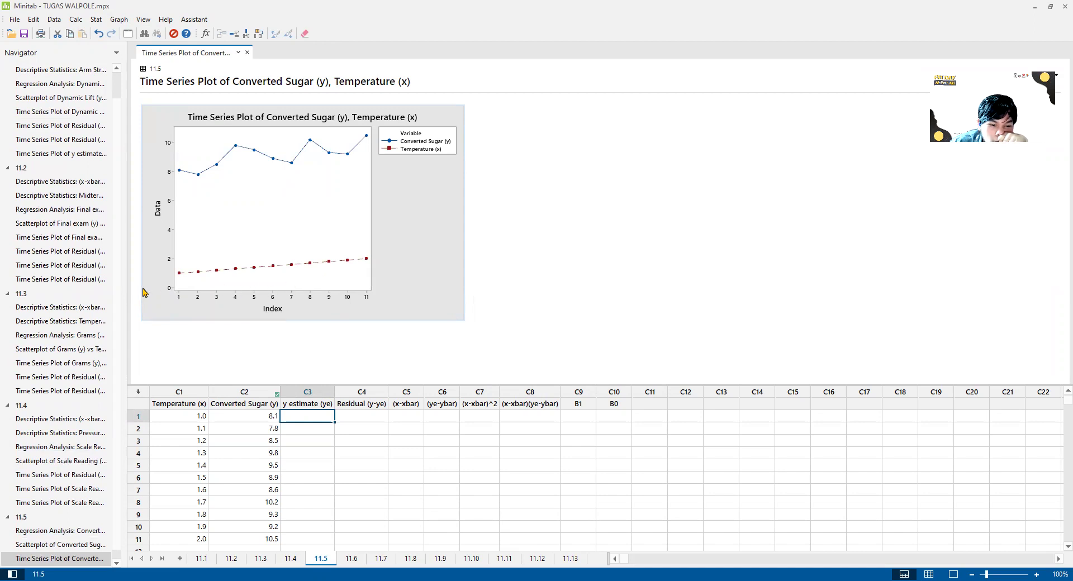
# Using the 11.5 regression equation, calculate 6.414+1.809*c1 with the Calculator and store it in column C3, y estimate (ye)
pyautogui.click(61, 531)
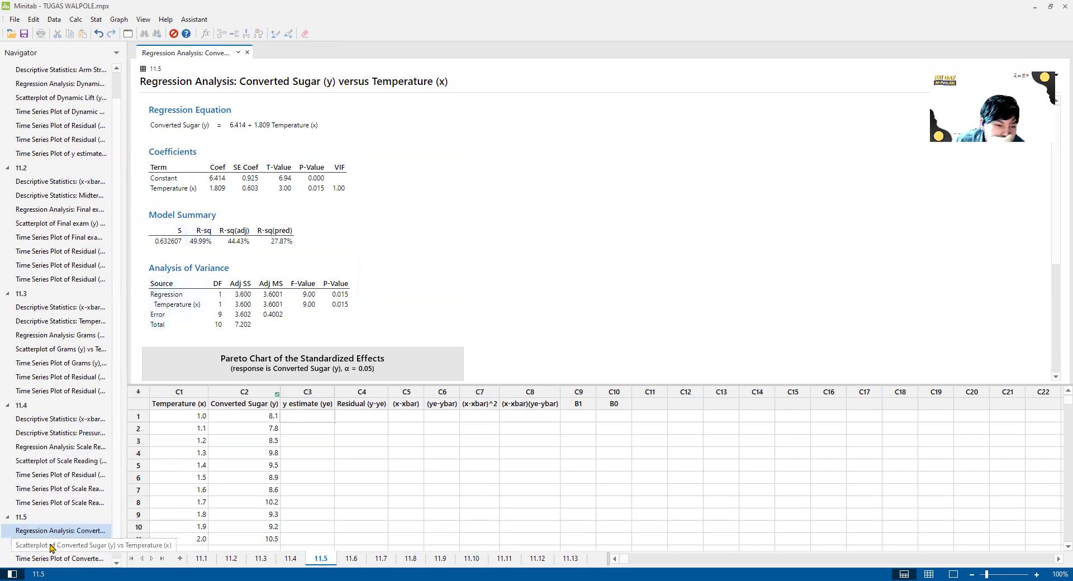
pyautogui.click(304, 418)
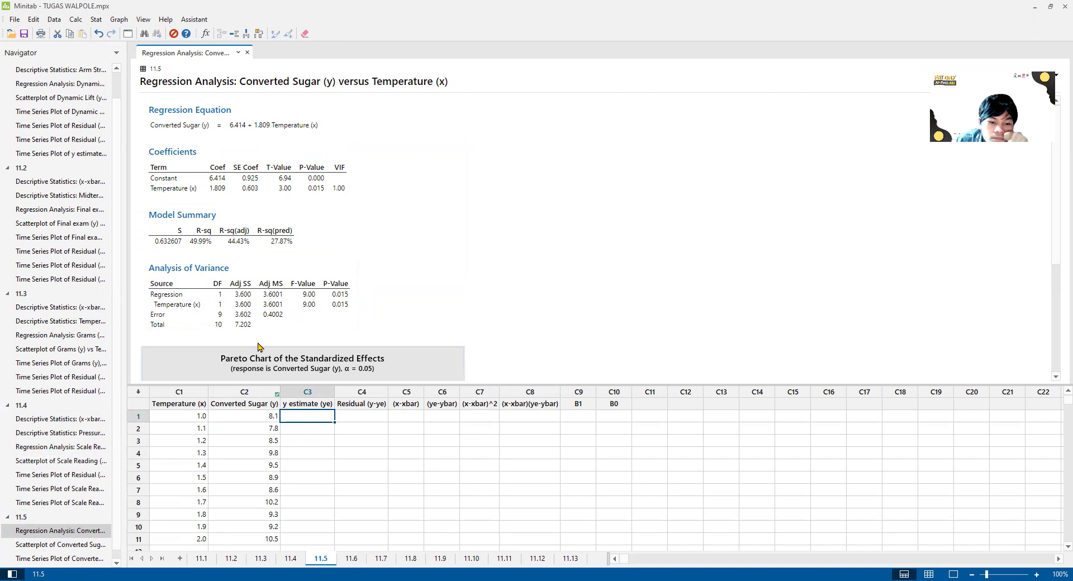
pyautogui.click(76, 20)
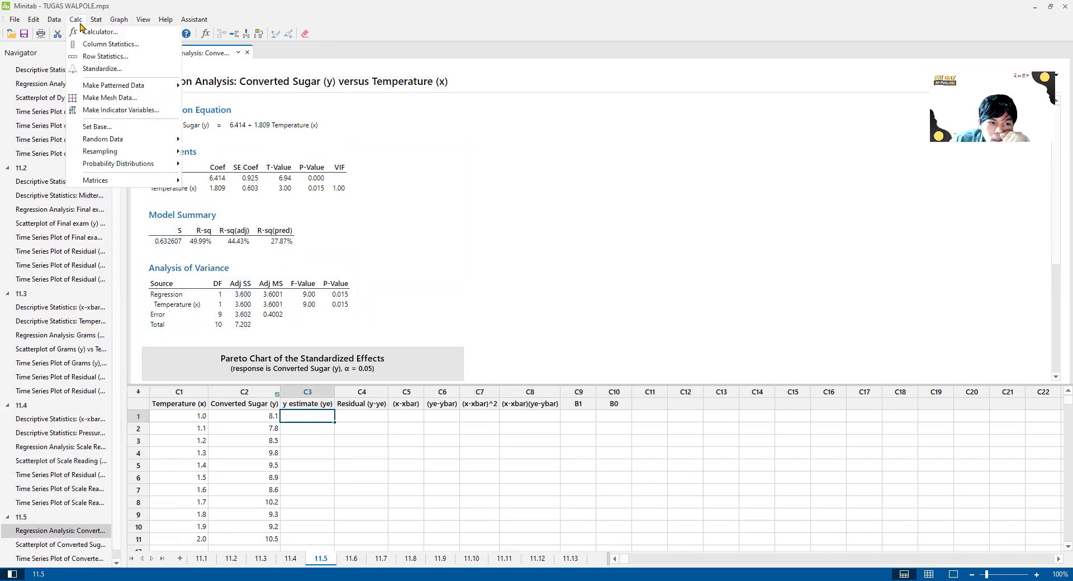
pyautogui.click(84, 27)
pyautogui.click(563, 216)
pyautogui.moveTo(545, 236); pyautogui.dragTo(418, 230)
pyautogui.press('BackSpace')
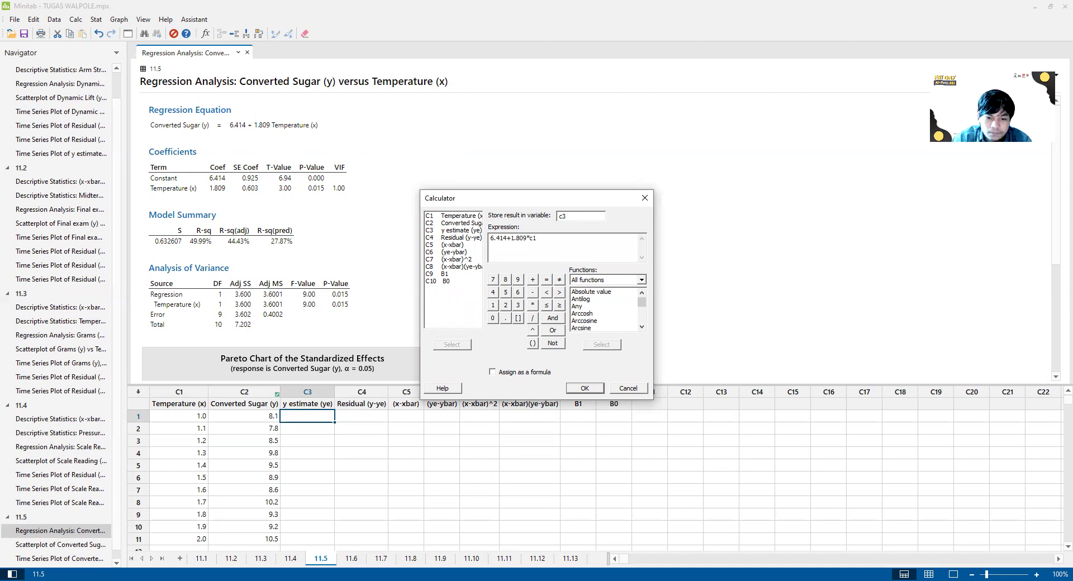
pyautogui.click(576, 391)
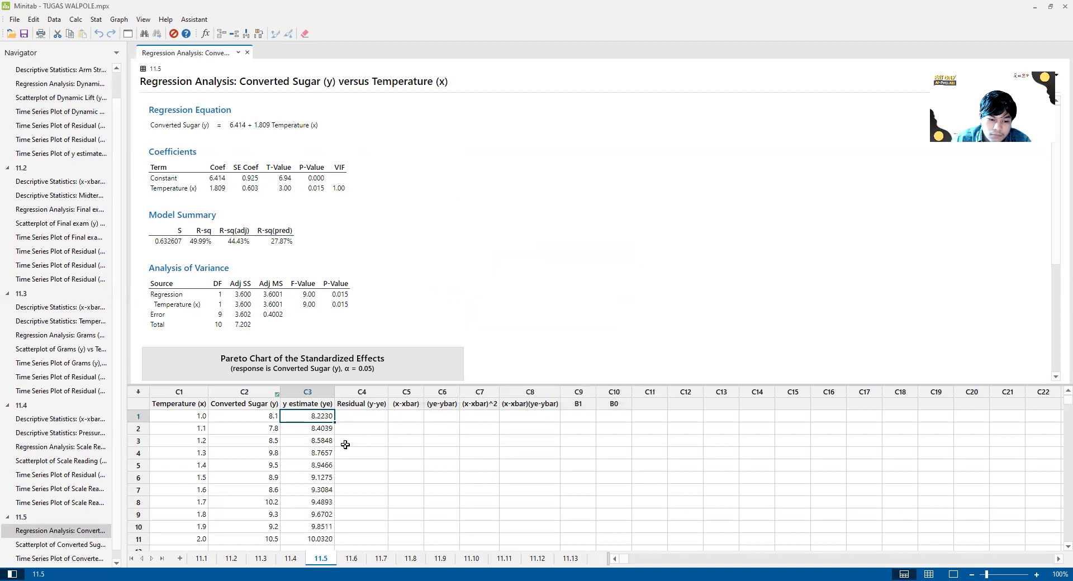
# Calculate the residuals as c2-c3 with the Calculator, storing them in column C4, Residual (y-ye)
pyautogui.click(374, 418)
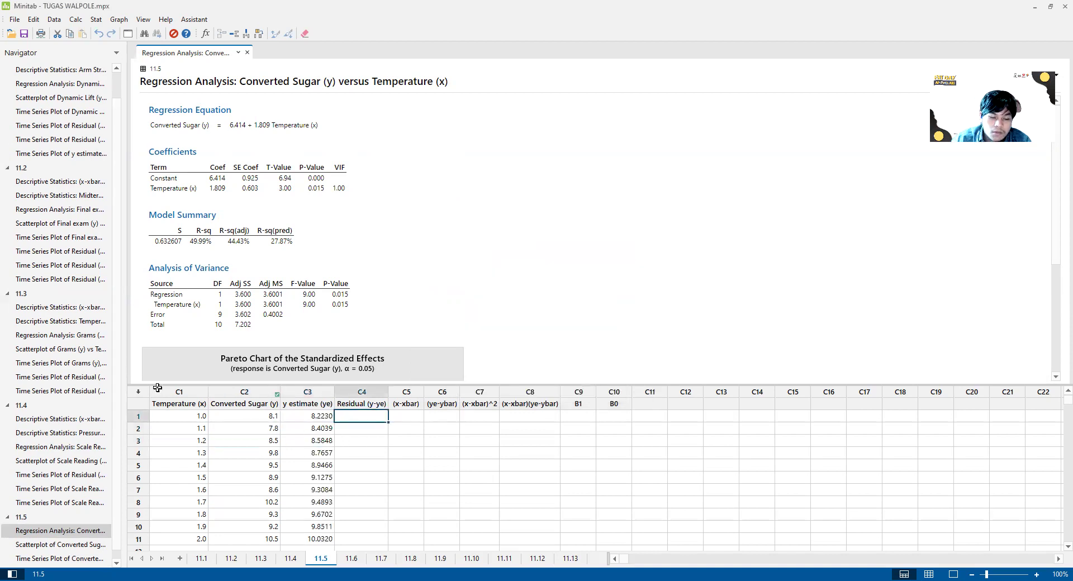
pyautogui.click(76, 20)
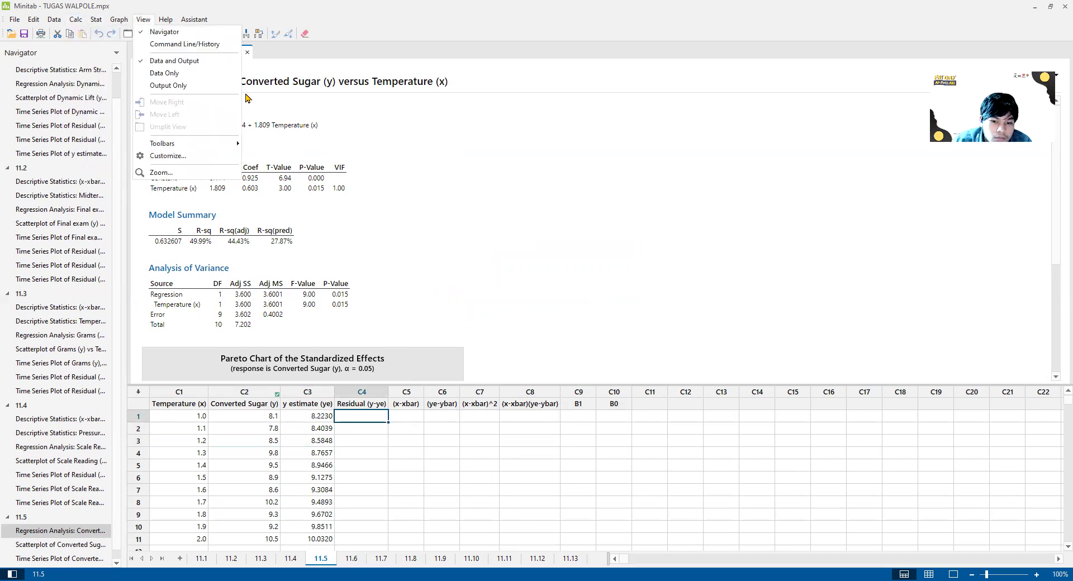
pyautogui.hotkey('ctrl', 'e')
pyautogui.moveTo(589, 246); pyautogui.dragTo(448, 246)
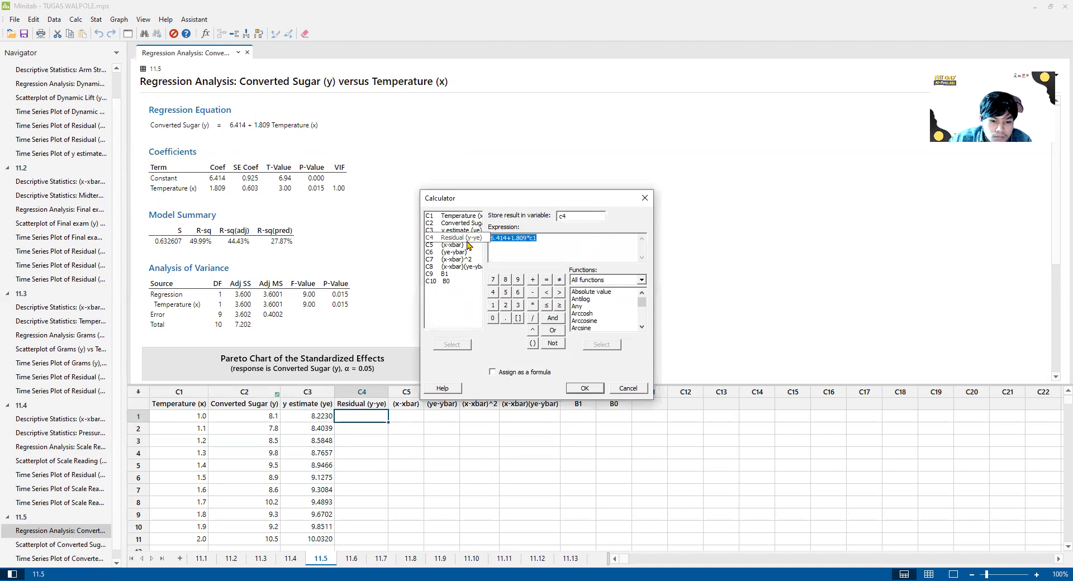
pyautogui.press('BackSpace')
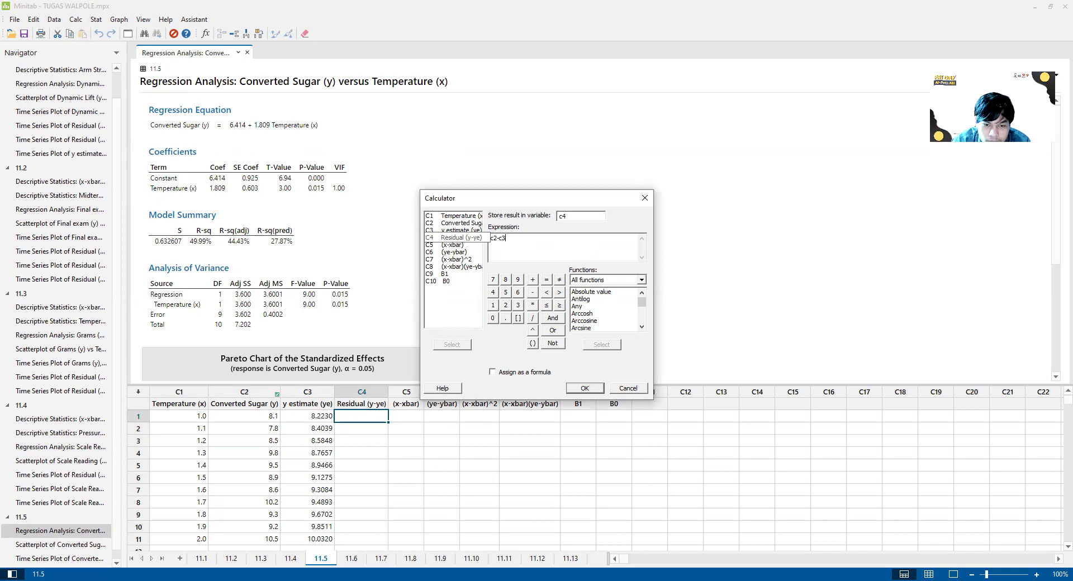
pyautogui.click(576, 389)
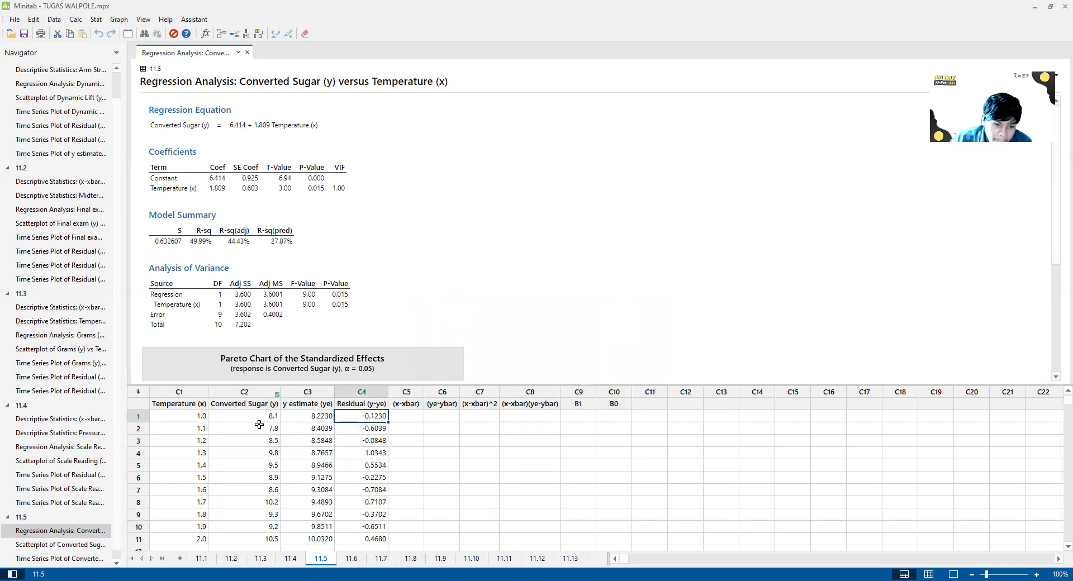
pyautogui.click(376, 428)
pyautogui.hotkey('alt', 'Tab')
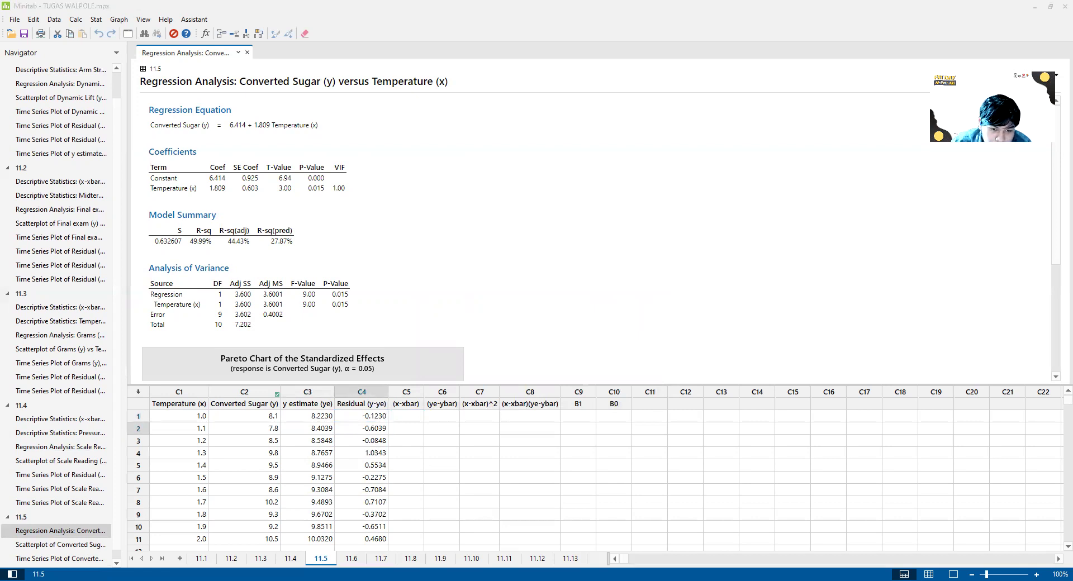
pyautogui.hotkey('alt', 'Tab')
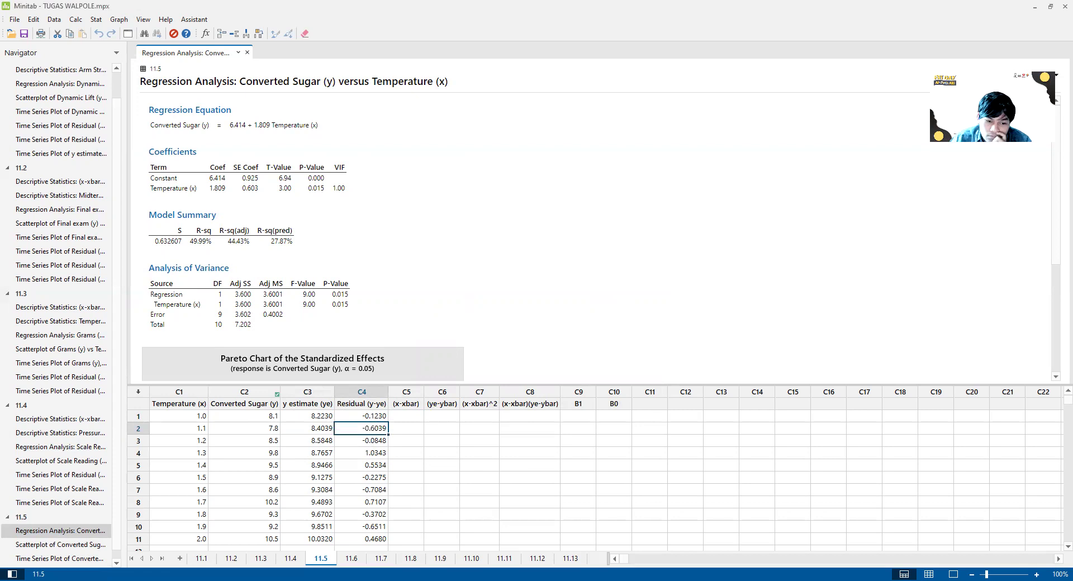
# Create a simple time series plot of Residual (y-ye) for exercise 11.5
pyautogui.click(416, 417)
pyautogui.click(119, 20)
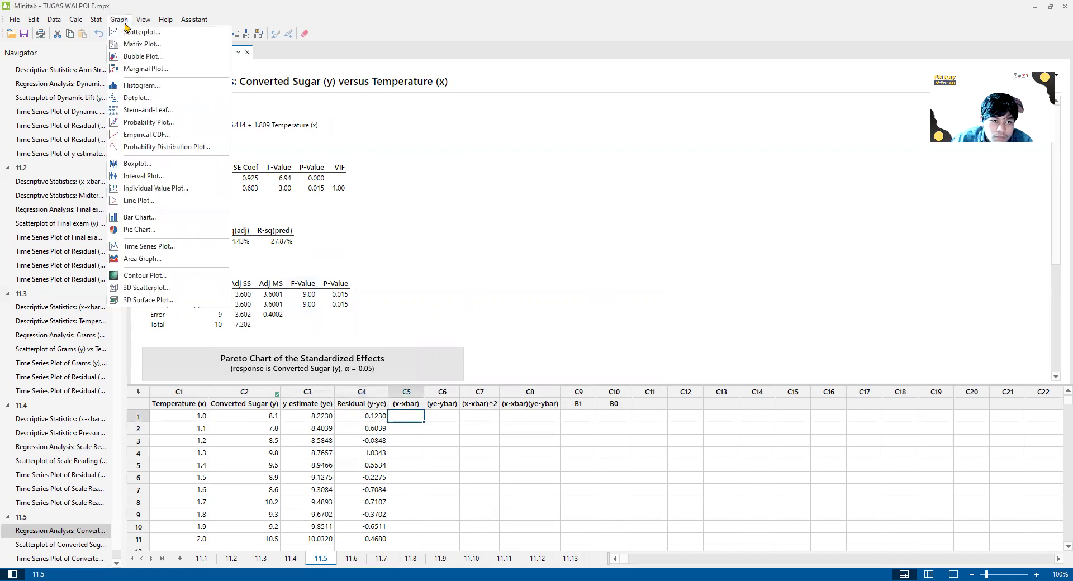
pyautogui.click(162, 244)
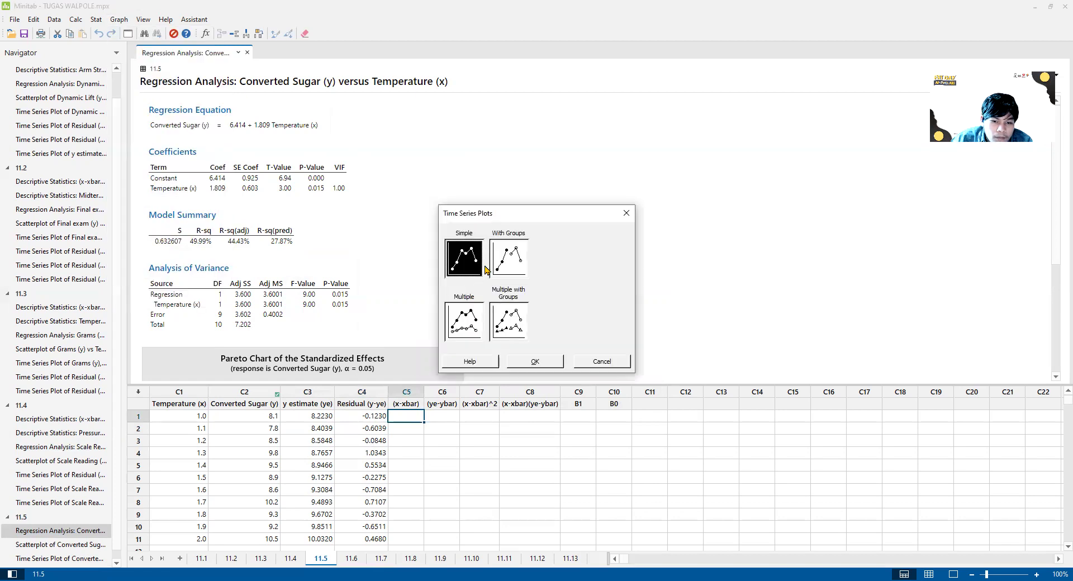
pyautogui.click(534, 362)
pyautogui.click(436, 242)
pyautogui.click(434, 347)
pyautogui.click(573, 372)
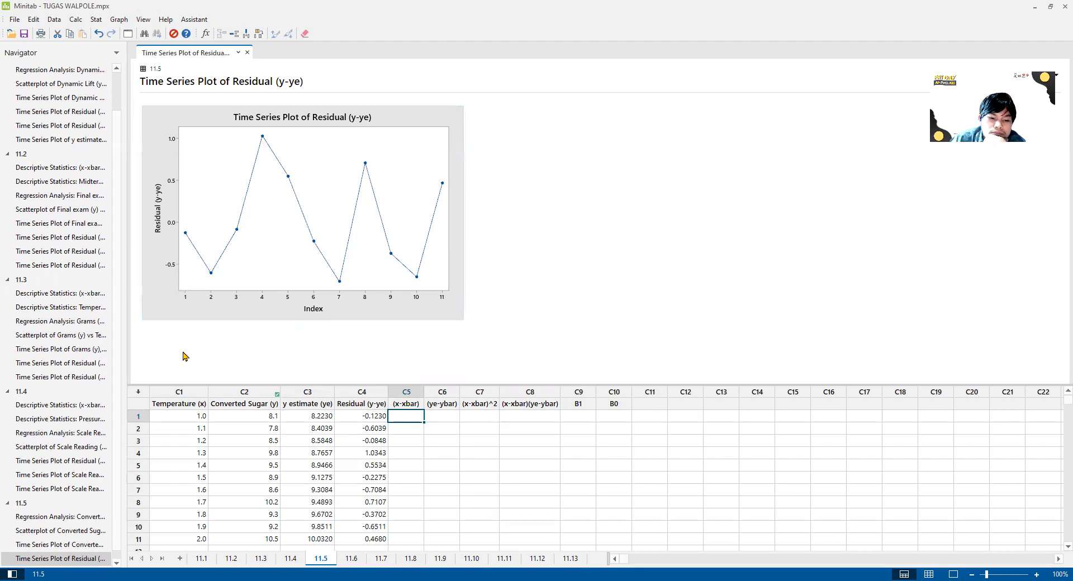
# Create a multiple time series plot of Converted Sugar (y) and y estimate (ye) for exercise 11.5
pyautogui.click(118, 19)
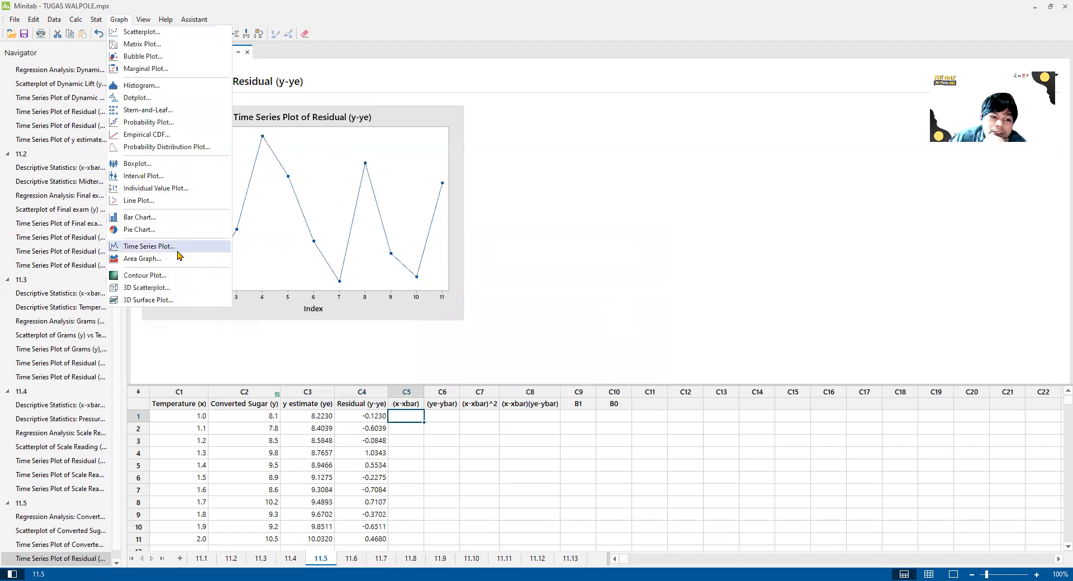
pyautogui.click(180, 249)
pyautogui.click(462, 329)
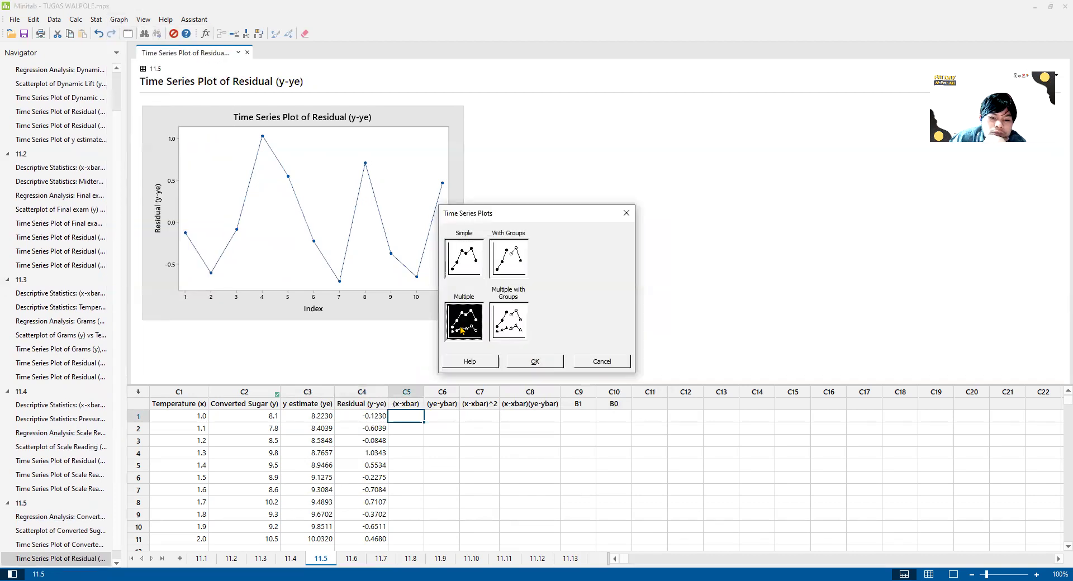
pyautogui.click(535, 361)
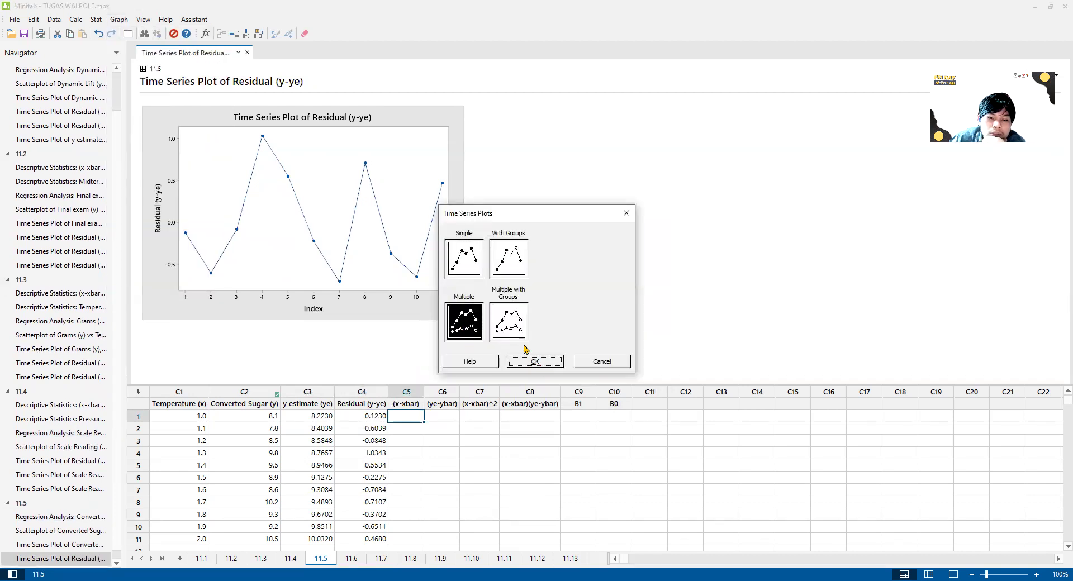
pyautogui.click(440, 228)
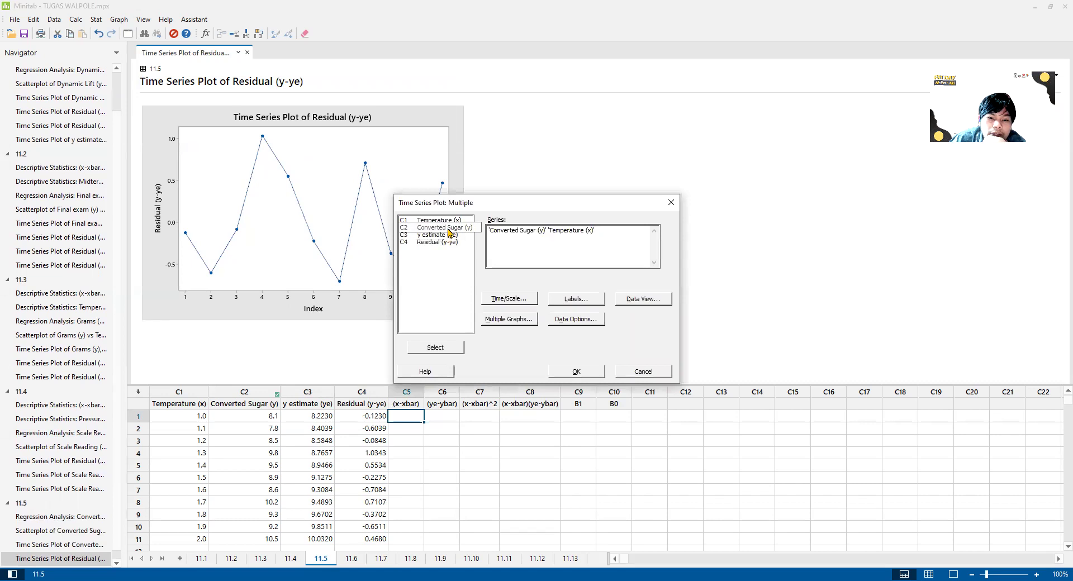
pyautogui.click(441, 348)
pyautogui.click(437, 235)
pyautogui.click(435, 347)
pyautogui.click(567, 371)
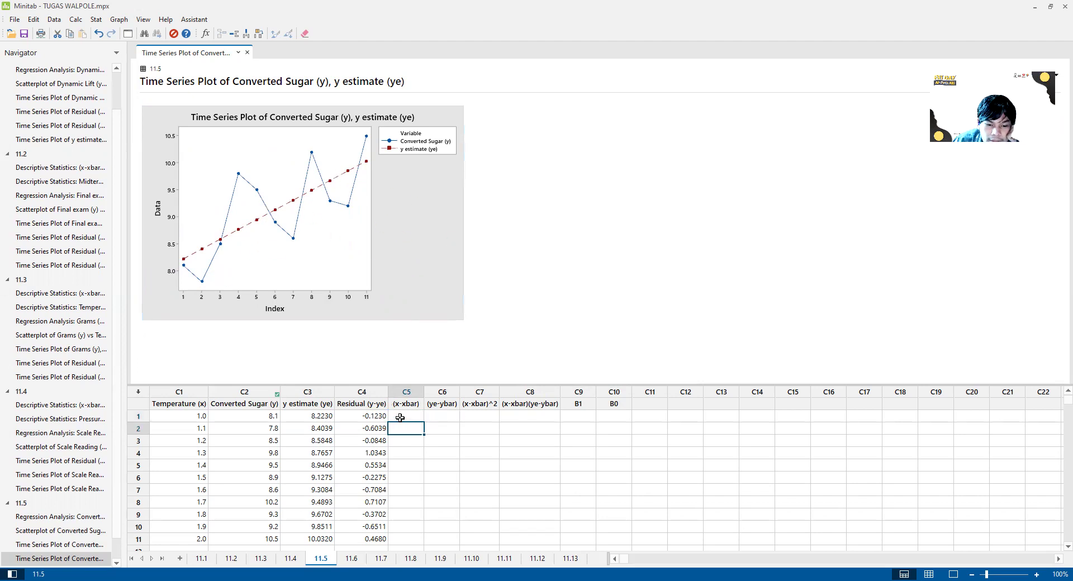
# Display descriptive statistics for Temperature (x) and Converted Sugar (y), reporting only the mean without the sum
pyautogui.click(117, 21)
pyautogui.moveTo(96, 23)
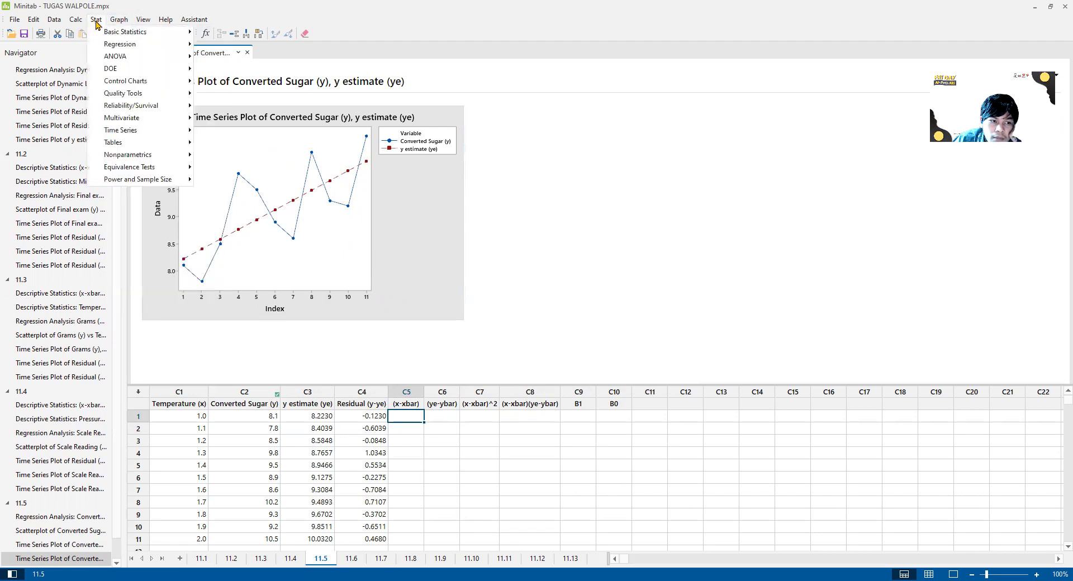
pyautogui.click(218, 32)
pyautogui.click(485, 217)
pyautogui.click(482, 344)
pyautogui.click(501, 226)
pyautogui.click(481, 344)
pyautogui.click(546, 350)
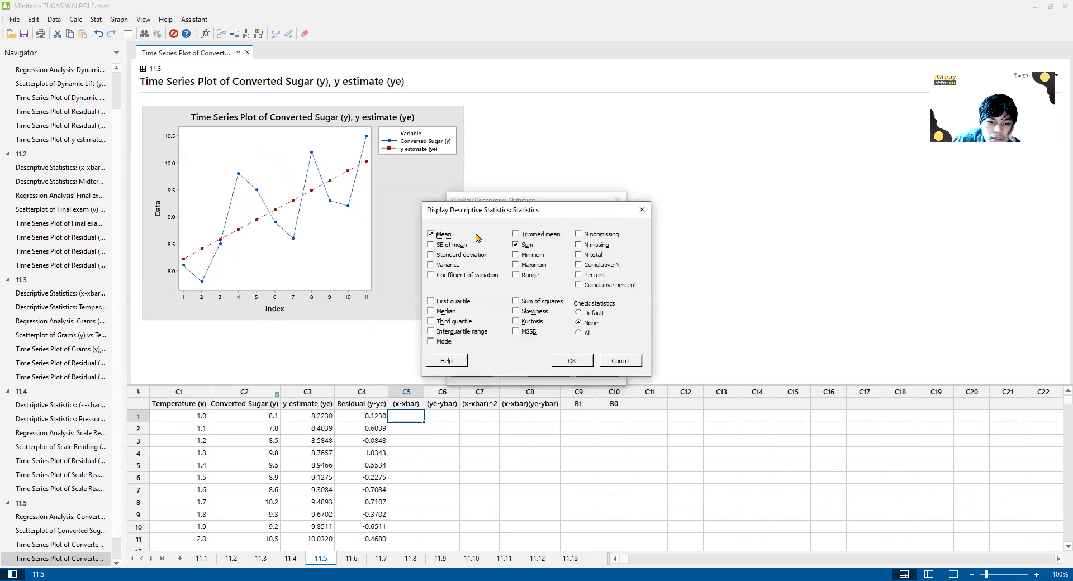
pyautogui.click(524, 245)
pyautogui.click(570, 360)
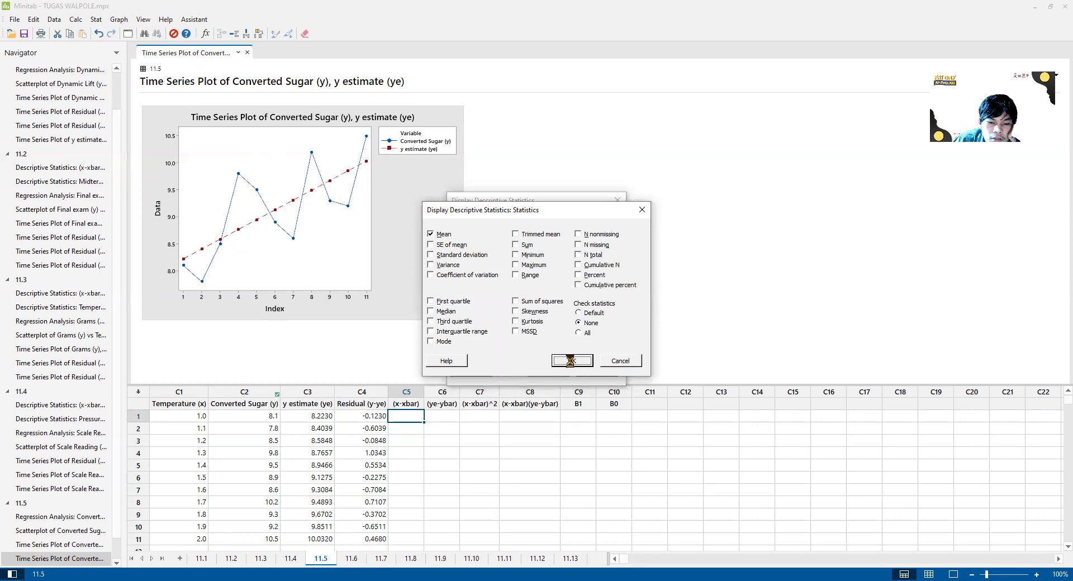
pyautogui.click(561, 370)
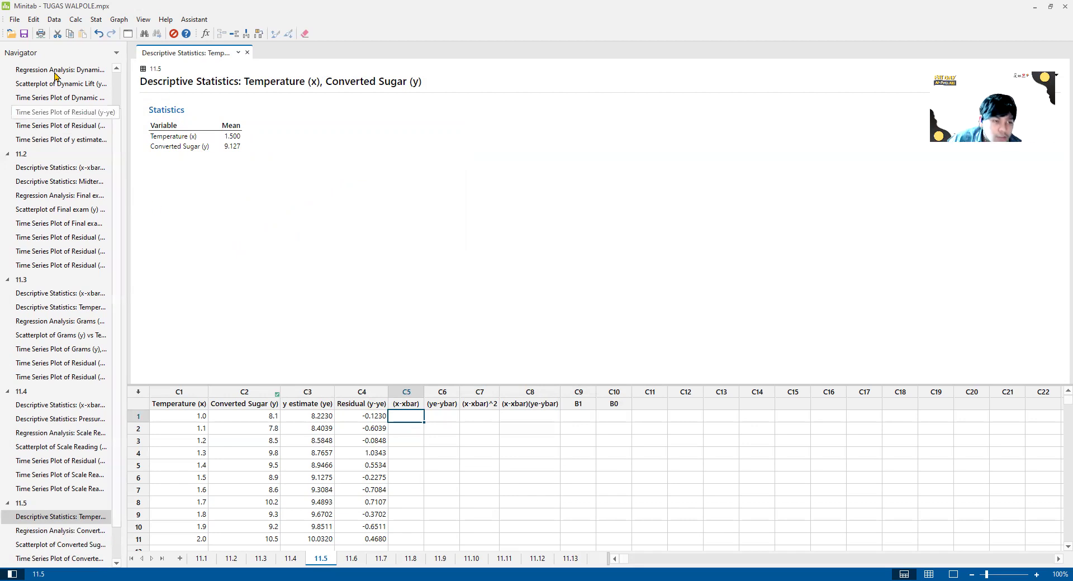
# Calculate c1-1.5 with the Calculator and store the result in column C5, (x-xbar)
pyautogui.click(75, 21)
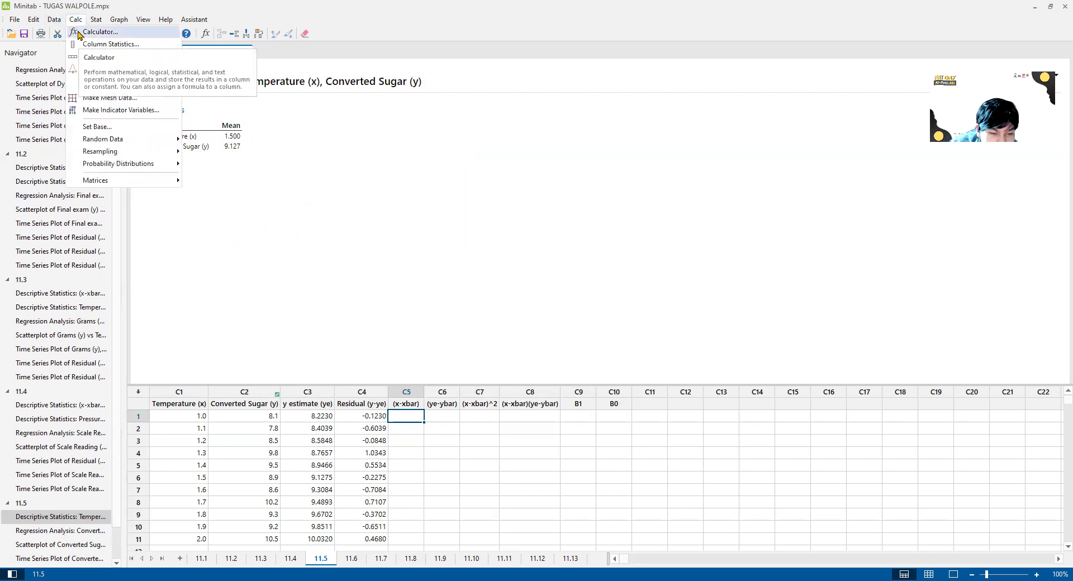
pyautogui.click(80, 33)
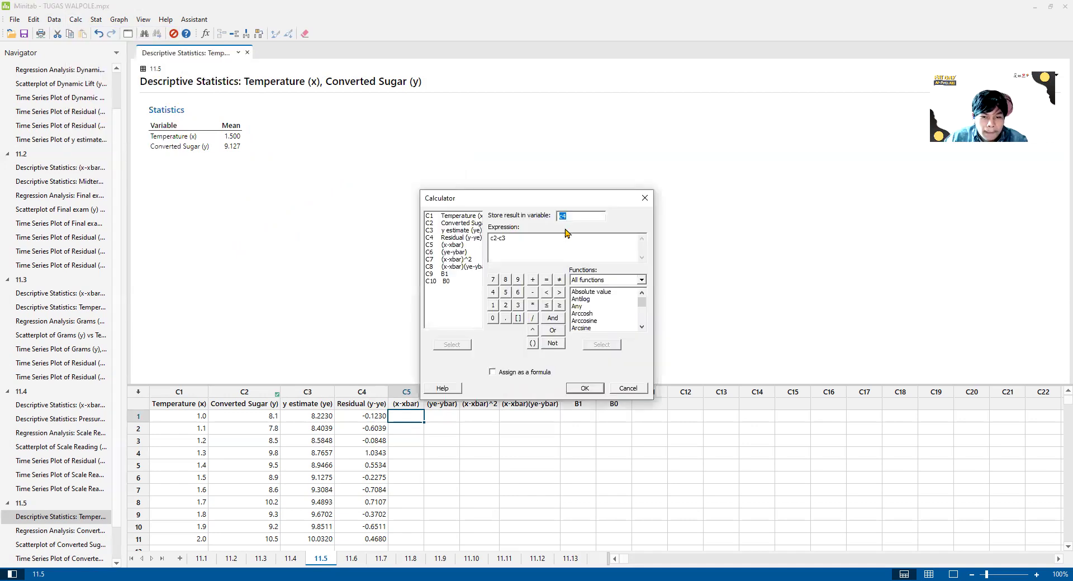
pyautogui.write('c5')
pyautogui.press('Tab')
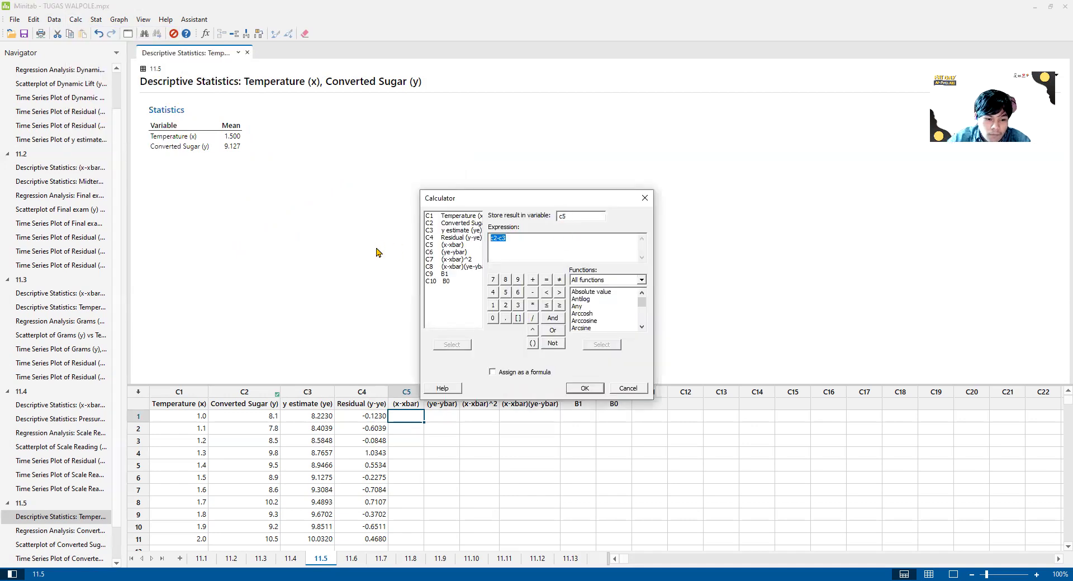
pyautogui.write('c1-1.5')
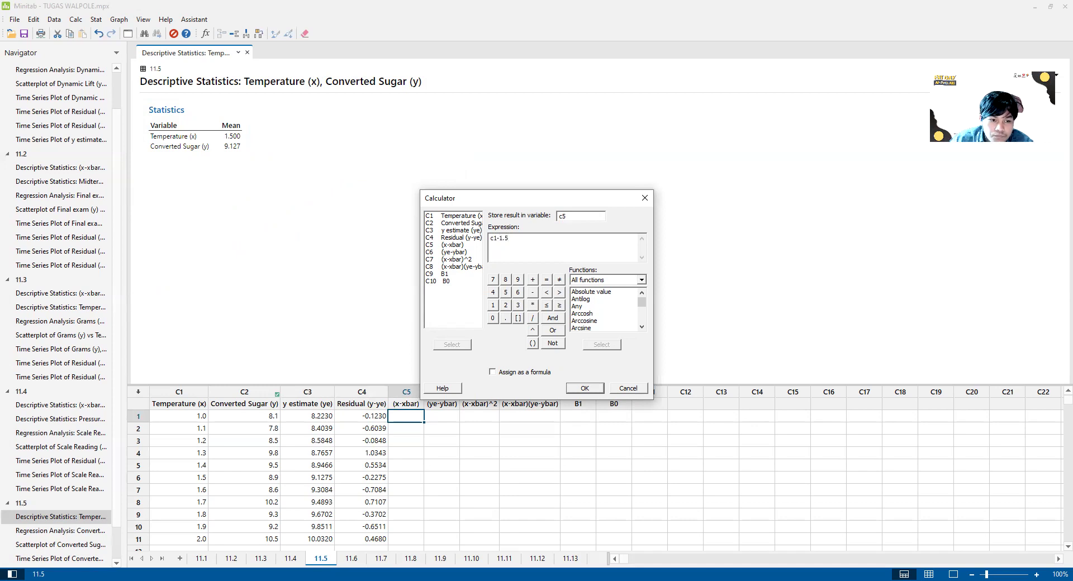
pyautogui.click(583, 388)
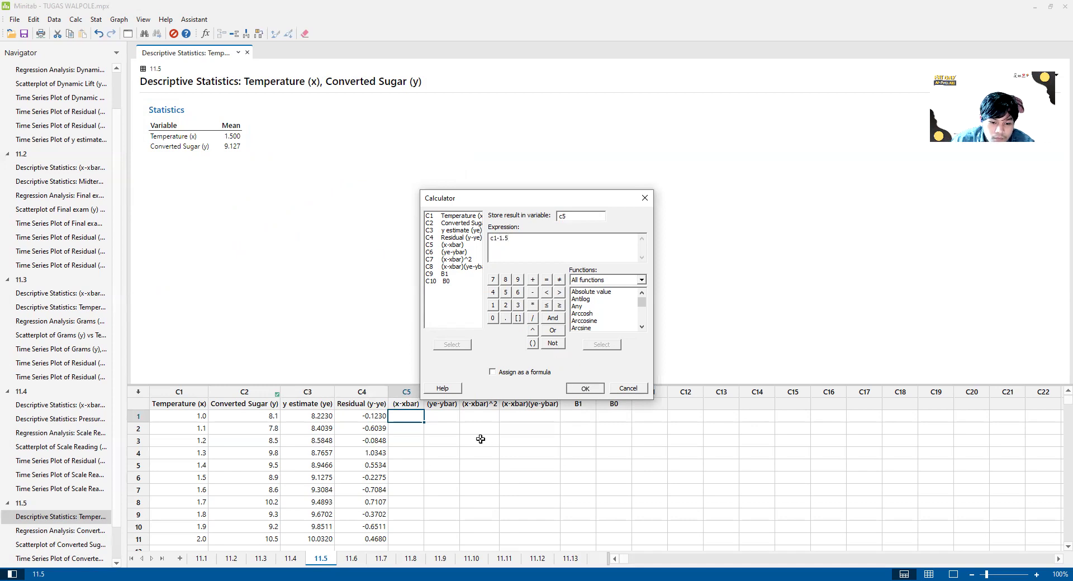
# Calculate c3-9.127 with the Calculator and store the result in column C6, (ye-ybar)
pyautogui.click(446, 416)
pyautogui.click(76, 20)
pyautogui.click(92, 37)
pyautogui.write('c6')
pyautogui.press('Tab')
pyautogui.write('c3')
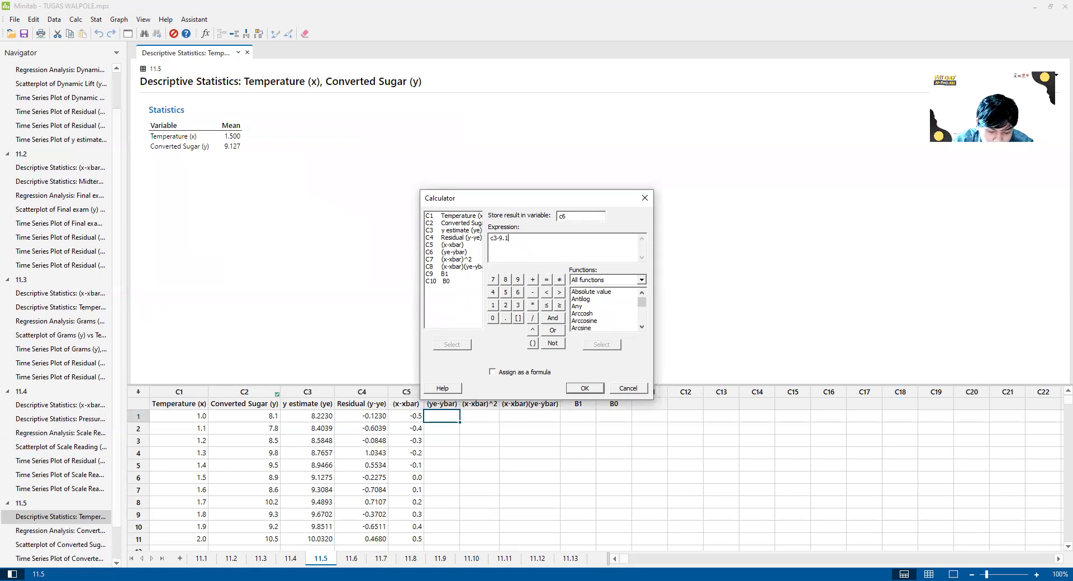
pyautogui.click(584, 389)
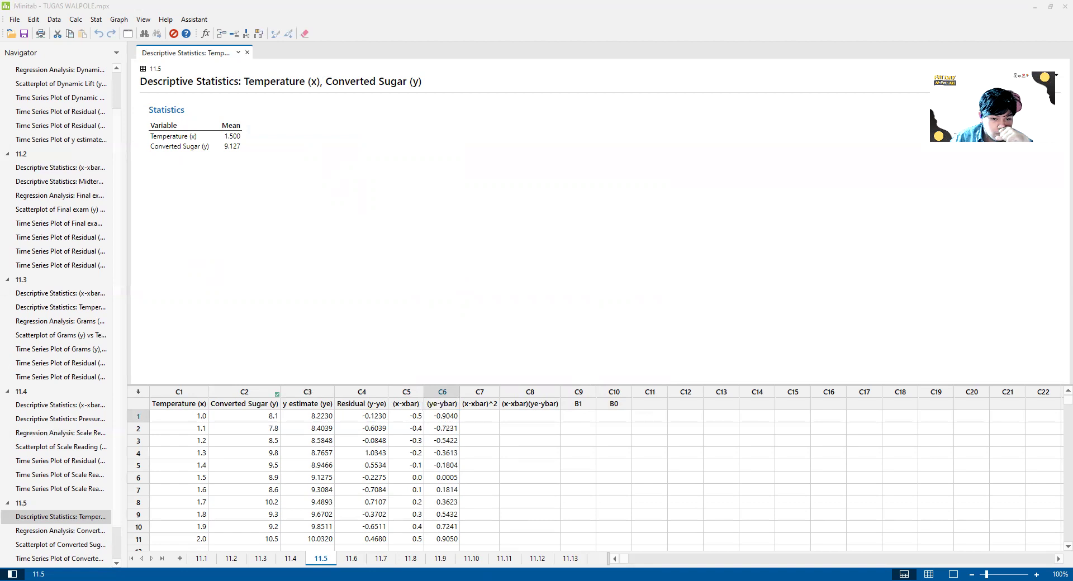
# Calculate c5**2 with the Calculator and store the result in column C7, (x-xbar)^2
pyautogui.click(479, 418)
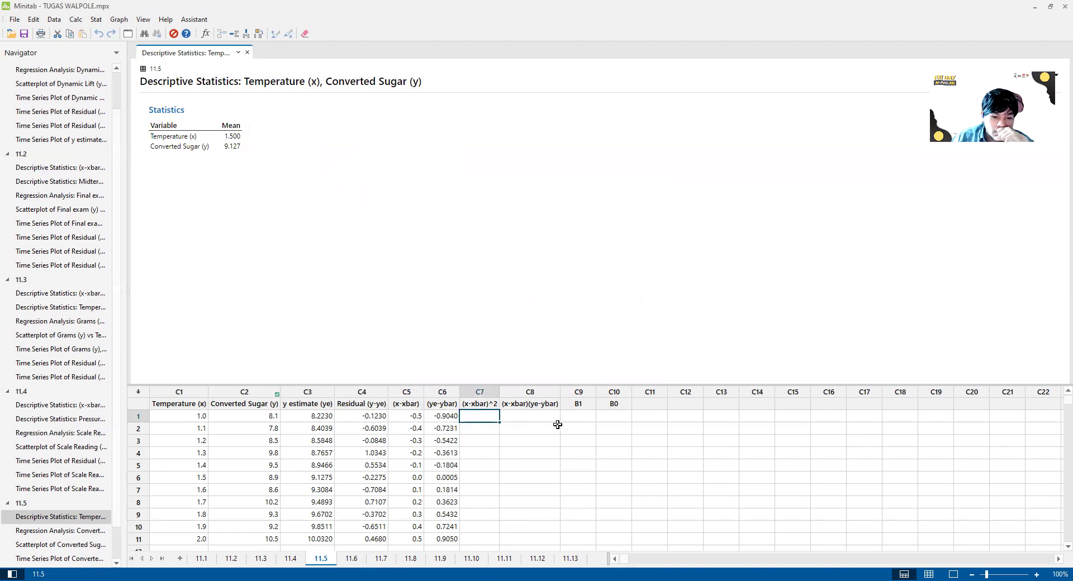
pyautogui.click(73, 22)
pyautogui.click(73, 23)
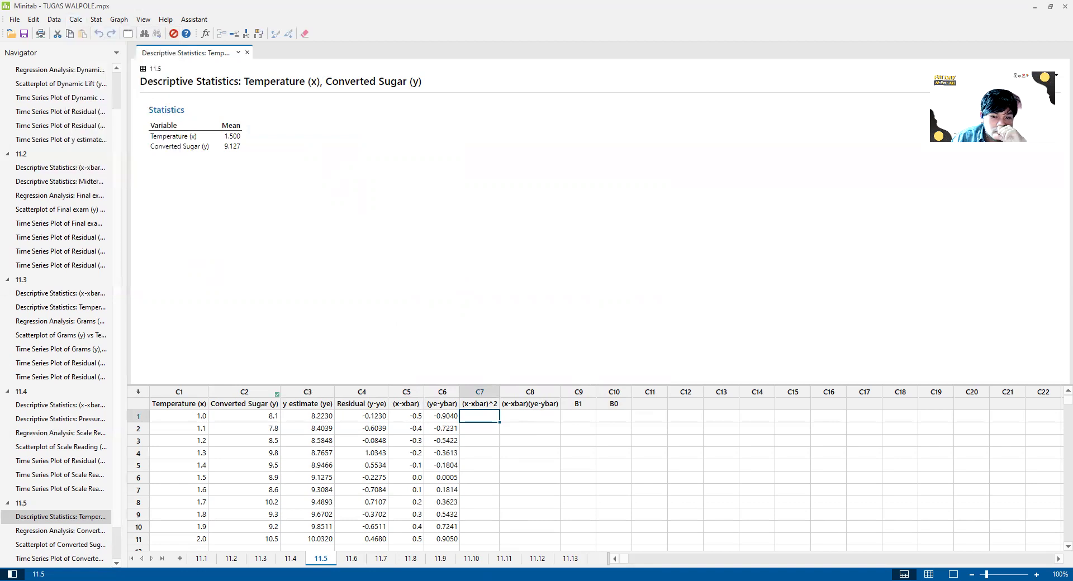
pyautogui.write('c7')
pyautogui.press('Tab')
pyautogui.write('c')
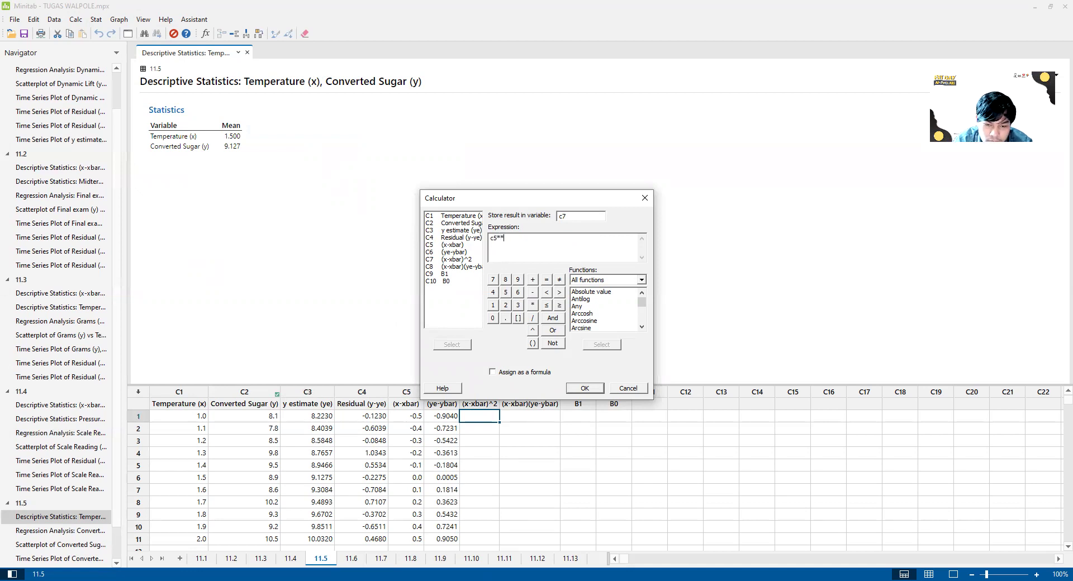
pyautogui.click(580, 389)
# Multiply column C5 by column C6 with the Calculator and store the products in column C8, (x-xbar)(ye-ybar)
pyautogui.click(532, 419)
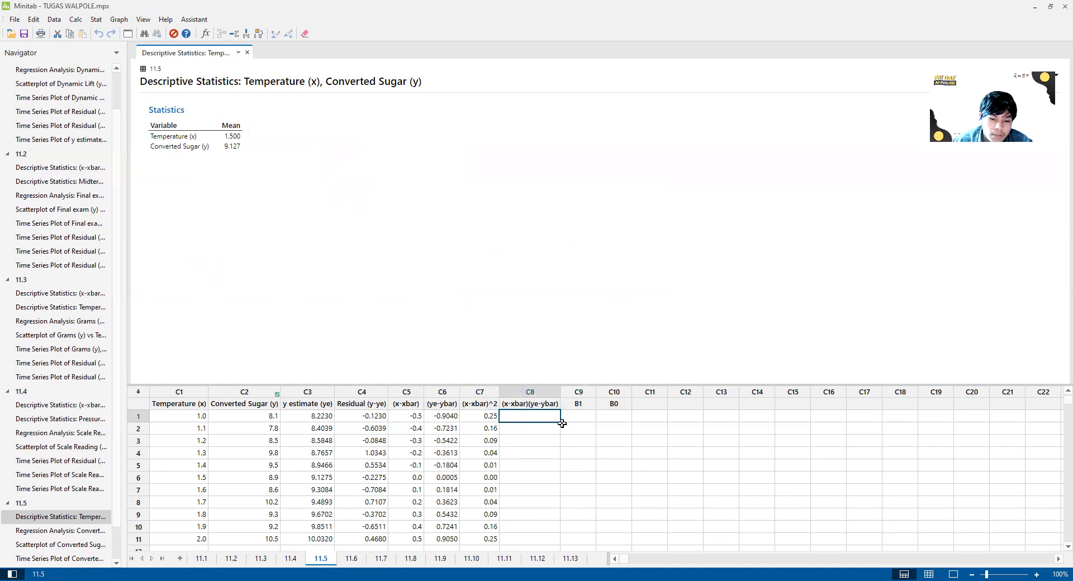
pyautogui.click(76, 19)
pyautogui.click(81, 30)
pyautogui.write('c8')
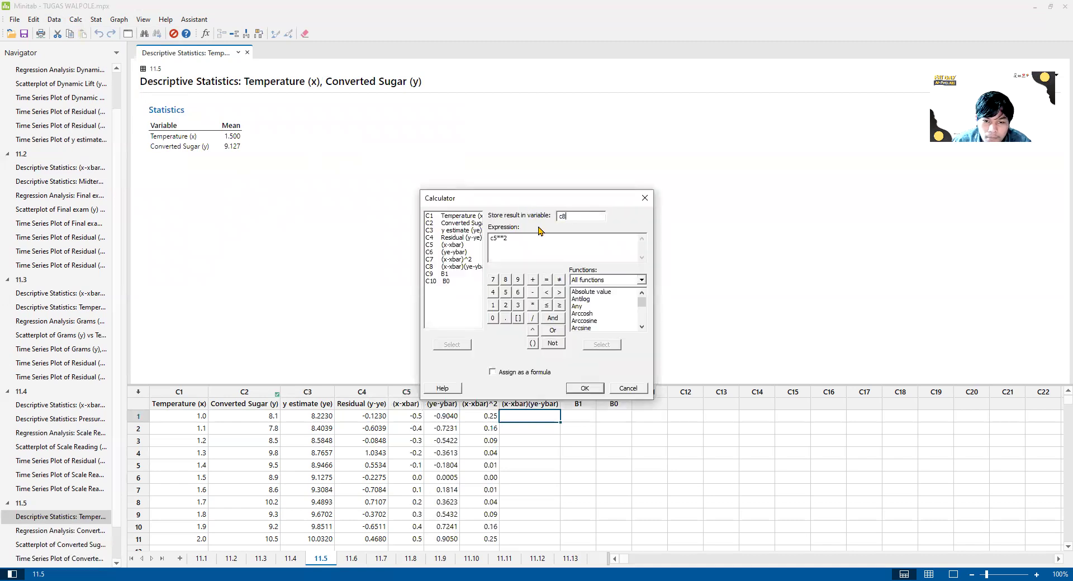
pyautogui.press('Tab')
pyautogui.write('c')
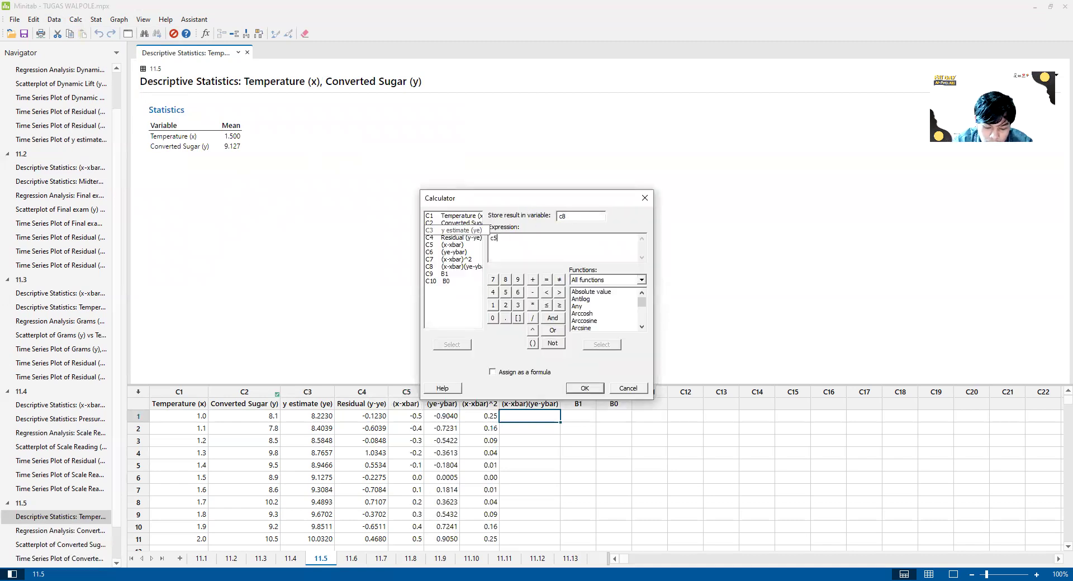
pyautogui.click(581, 388)
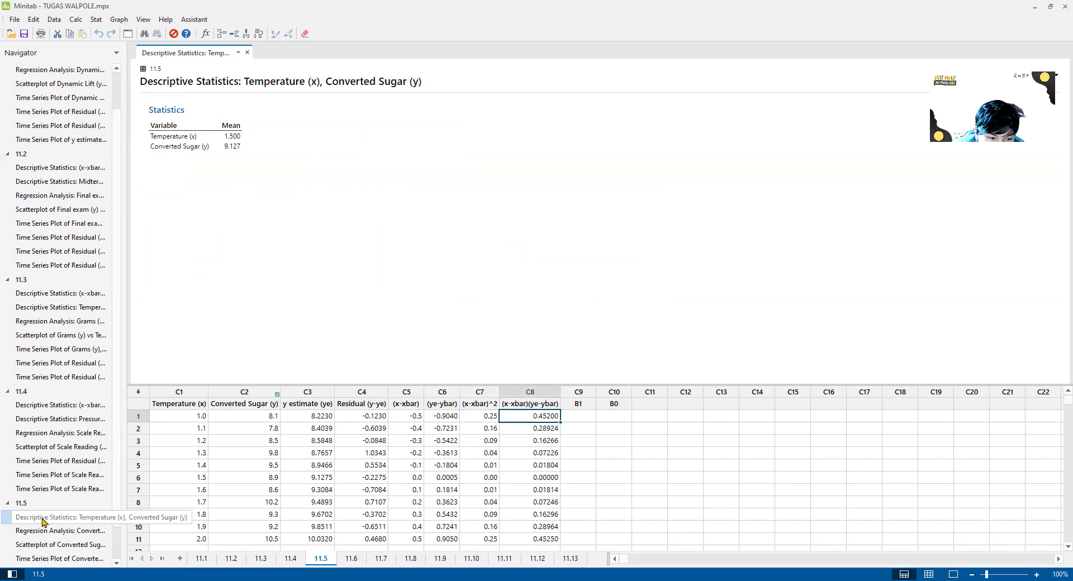
# Reopen the 11.5 regression analysis of Converted Sugar (y) versus Temperature (x) to check its coefficients
pyautogui.scroll(-1, 39, 550)
pyautogui.click(50, 489)
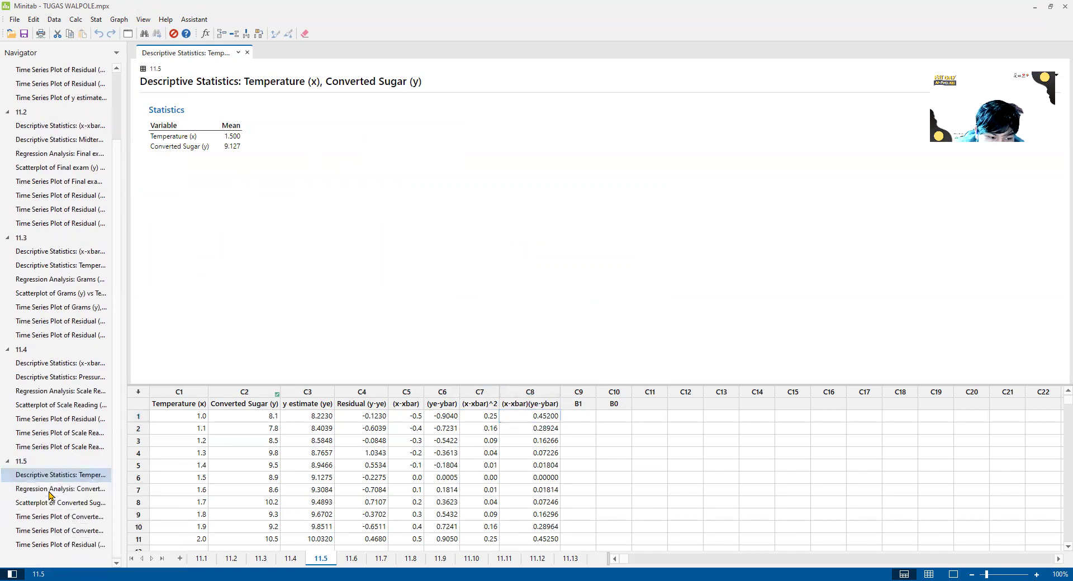
pyautogui.click(50, 480)
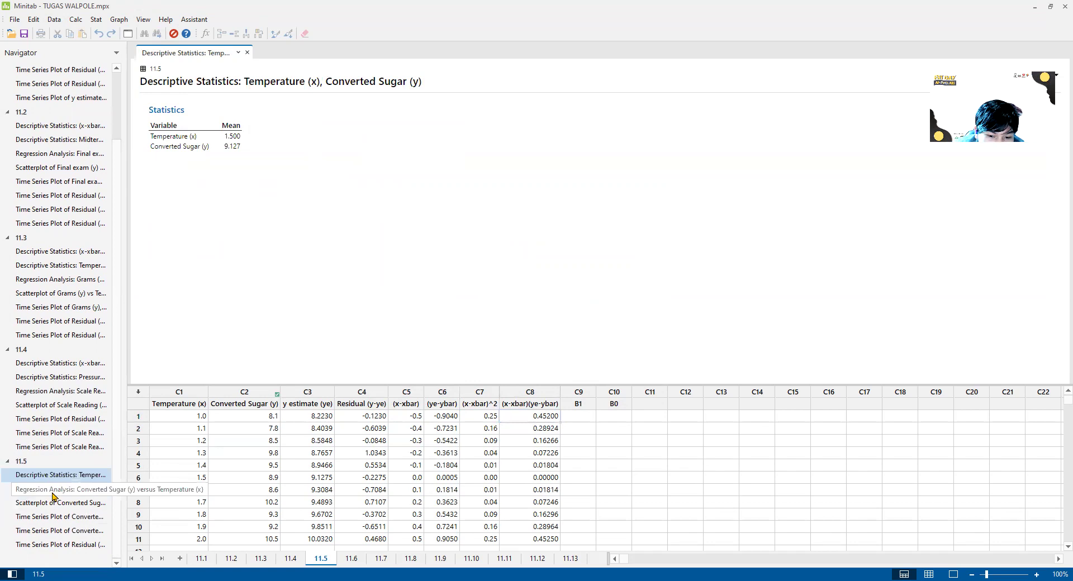
pyautogui.click(55, 489)
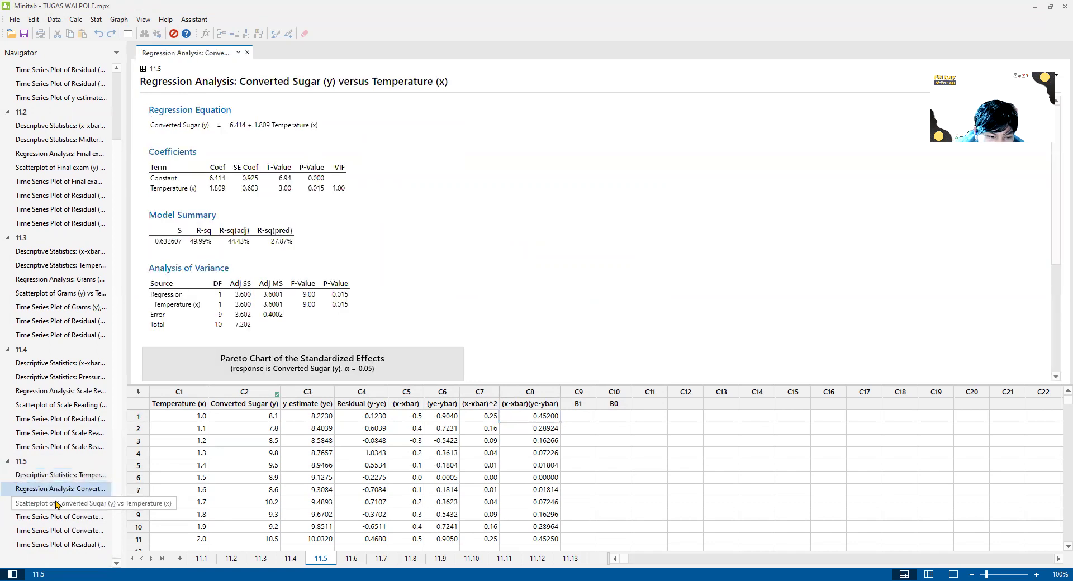
# Display descriptive statistics with mean and sum for (x-xbar)^2 and (x-xbar)(ye-ybar) in the 11.5 worksheet
pyautogui.click(581, 415)
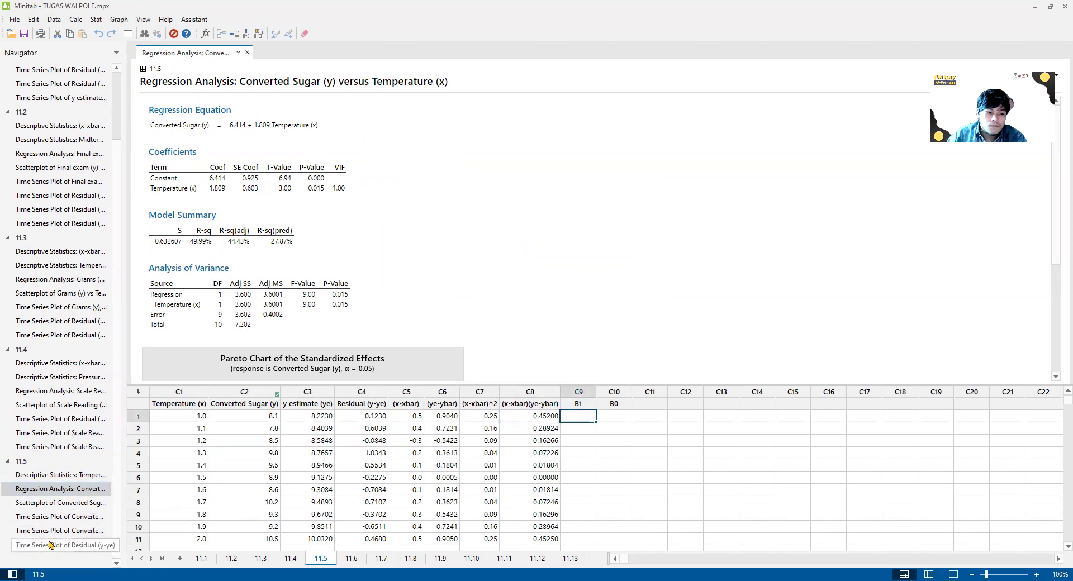
pyautogui.click(96, 20)
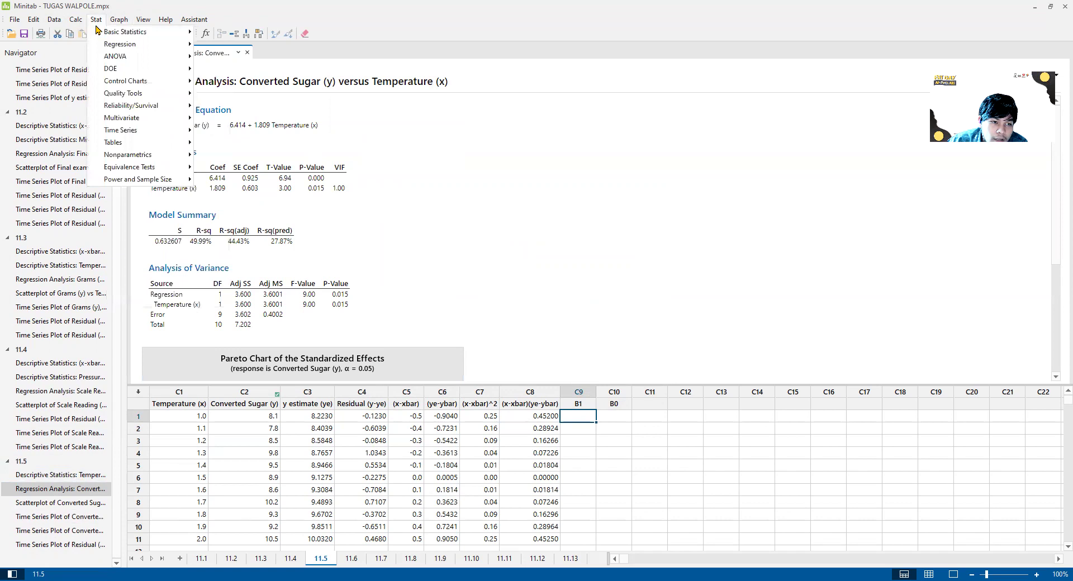
pyautogui.moveTo(102, 32)
pyautogui.click(257, 32)
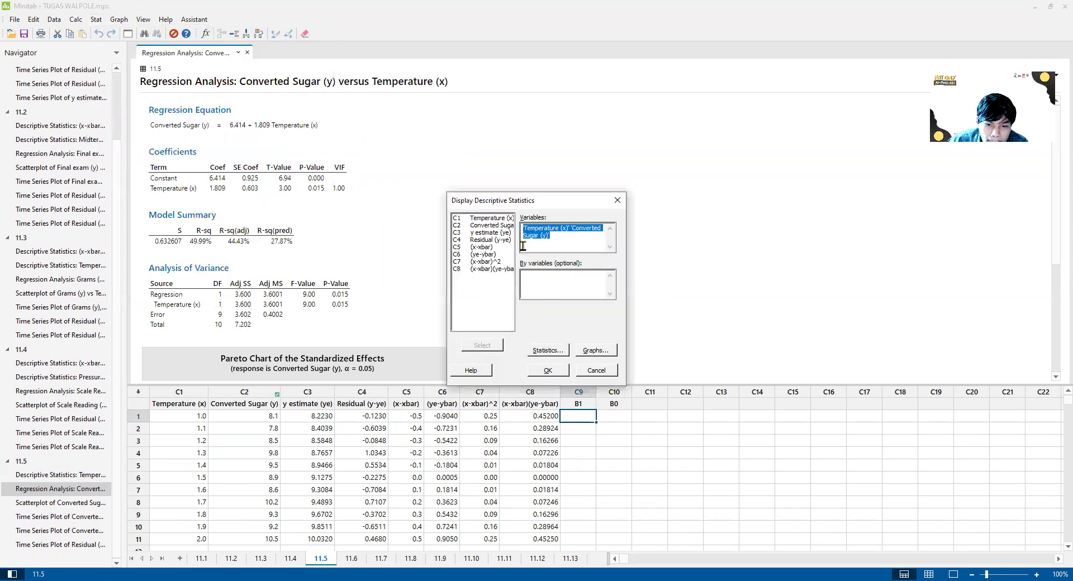
pyautogui.doubleClick(485, 262)
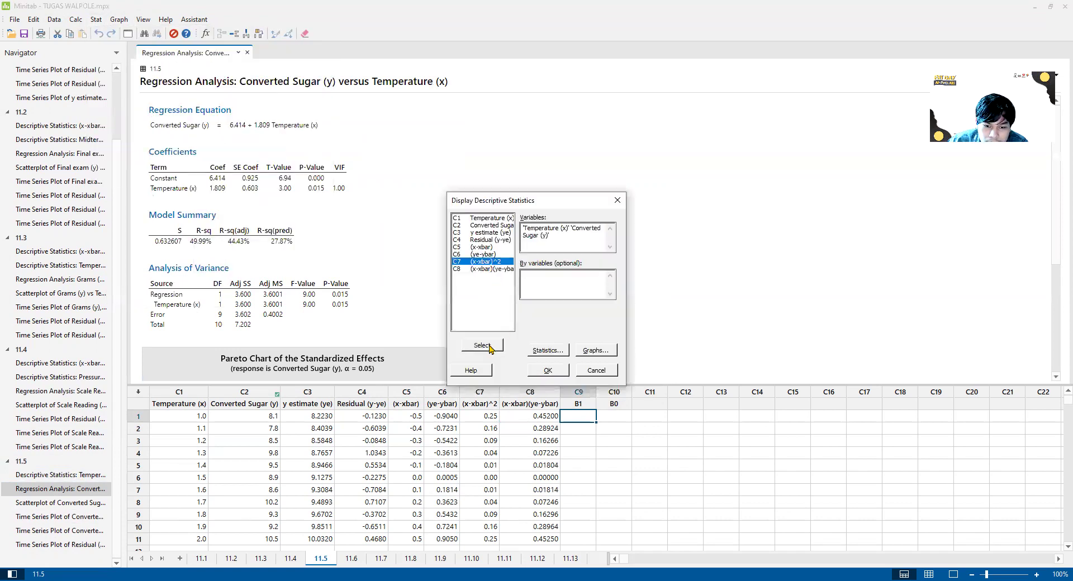
pyautogui.click(481, 270)
pyautogui.click(482, 345)
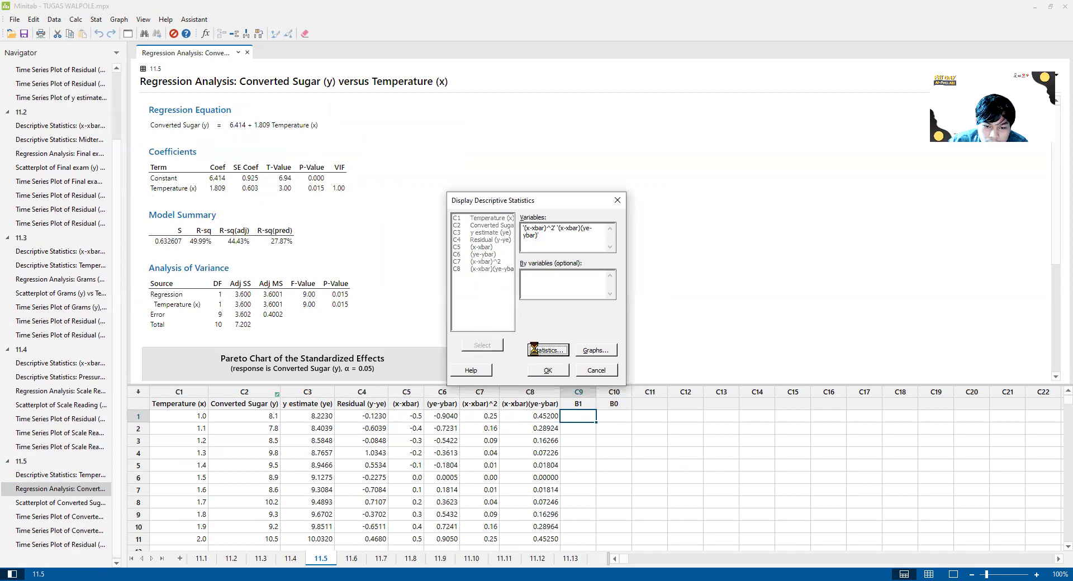
pyautogui.press('Return')
pyautogui.click(558, 362)
pyautogui.click(547, 370)
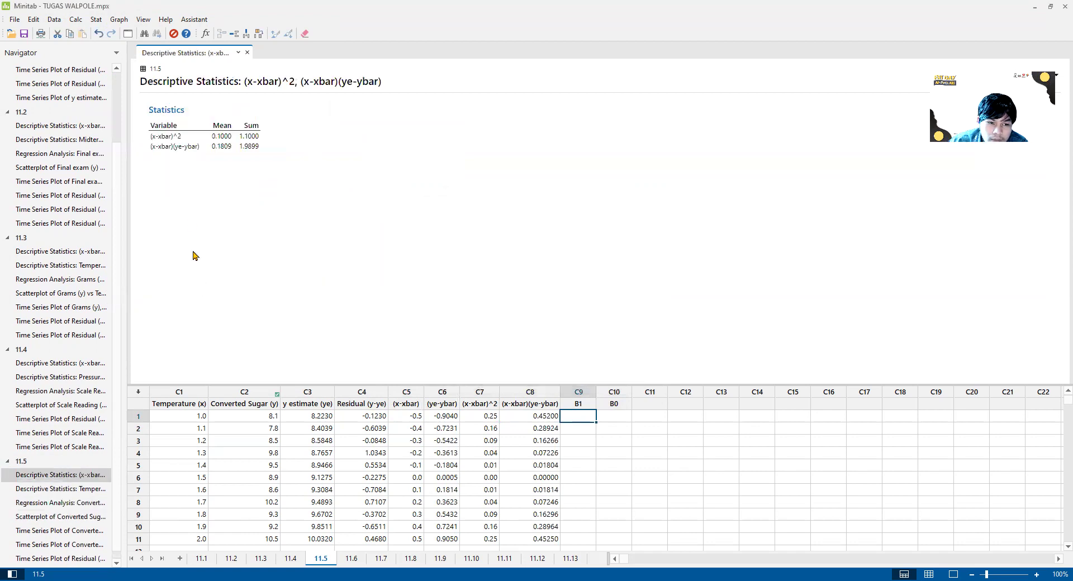
# Calculate 1.9899/1.1 with the Calculator and store the result in column C9, B1
pyautogui.click(564, 422)
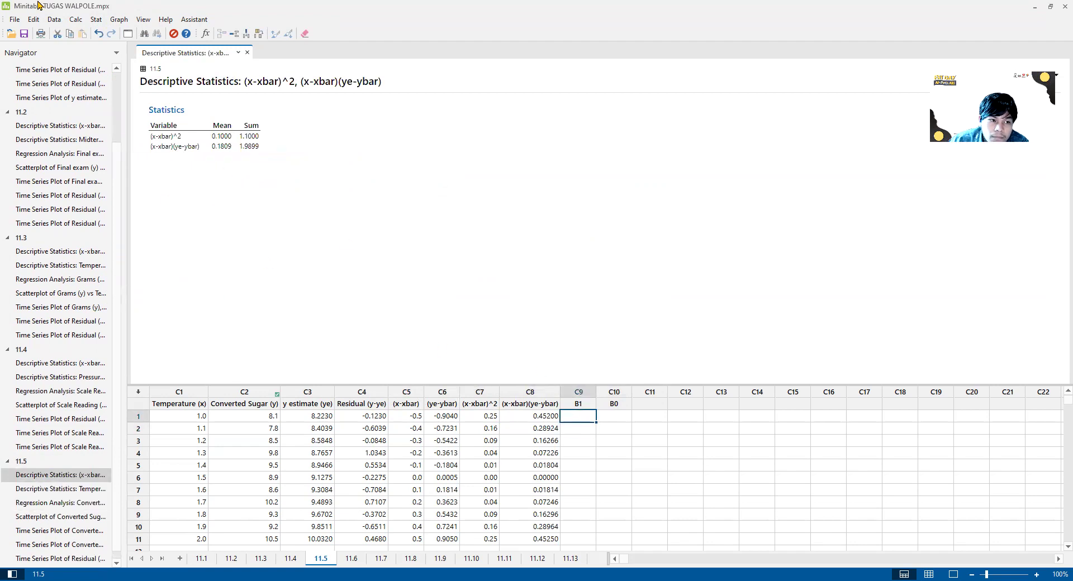
pyautogui.click(78, 21)
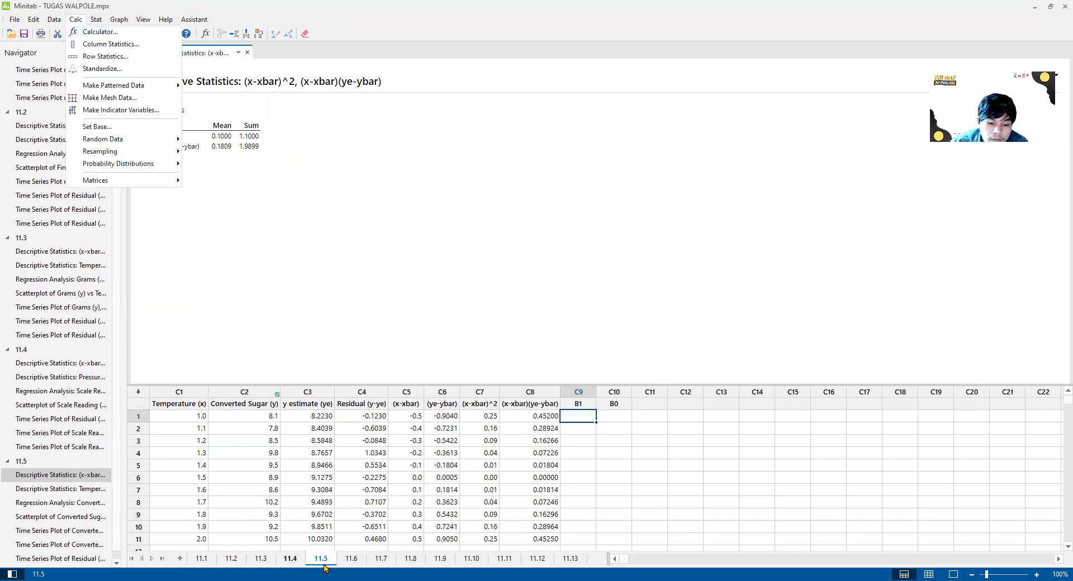
pyautogui.hotkey('alt', 'Tab')
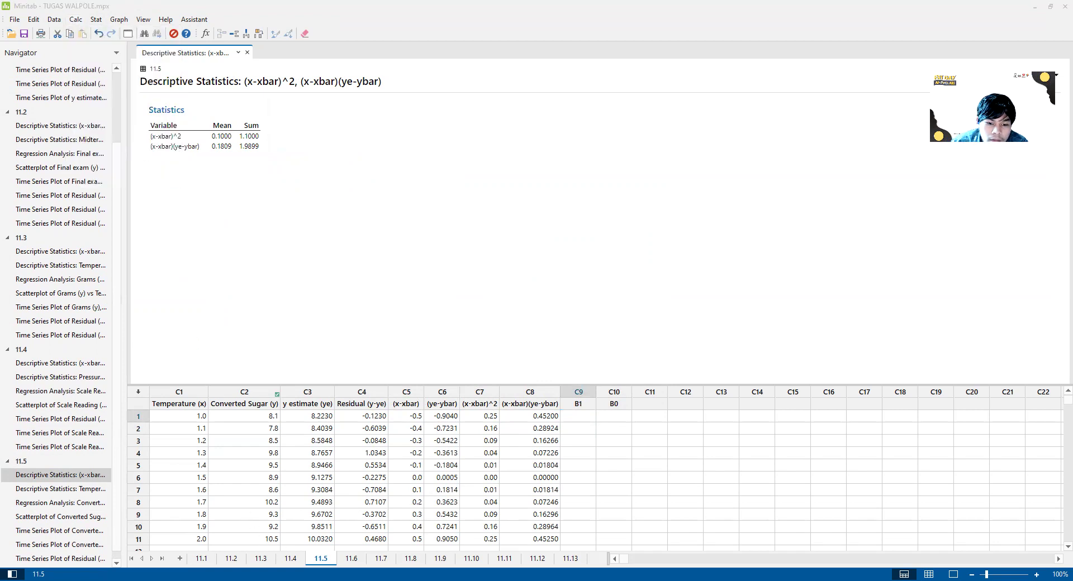
pyautogui.hotkey('alt', 'Tab')
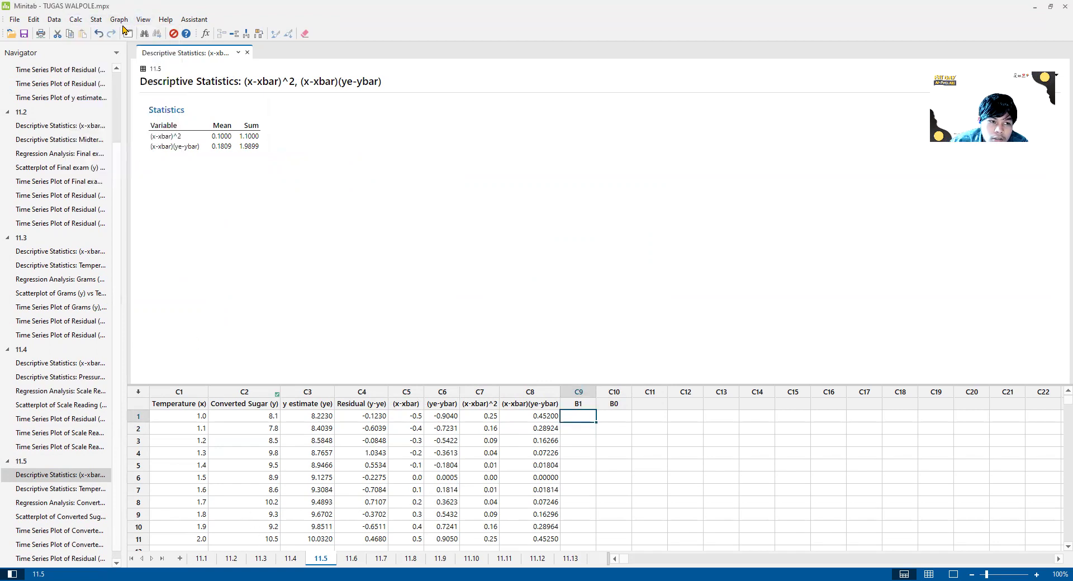
pyautogui.click(77, 21)
pyautogui.click(93, 32)
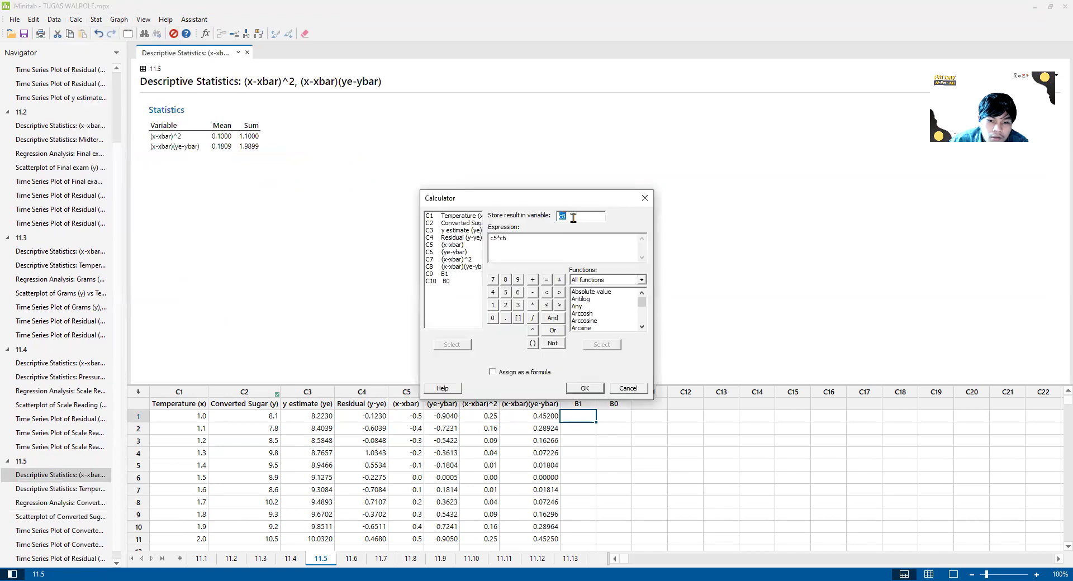
pyautogui.write('c9')
pyautogui.press('Tab')
pyautogui.press('BackSpace')
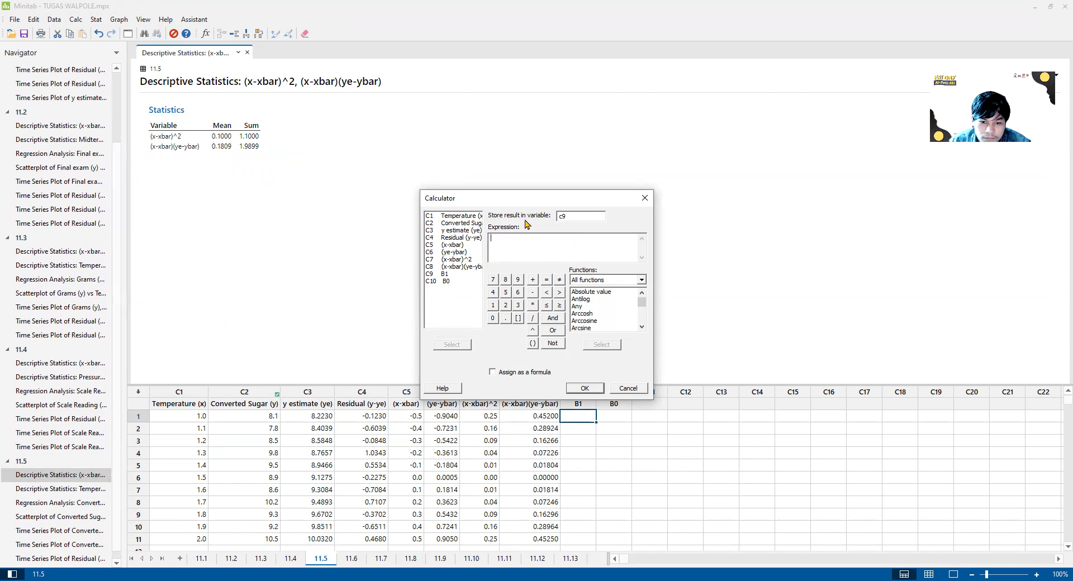
pyautogui.moveTo(523, 200); pyautogui.dragTo(563, 174)
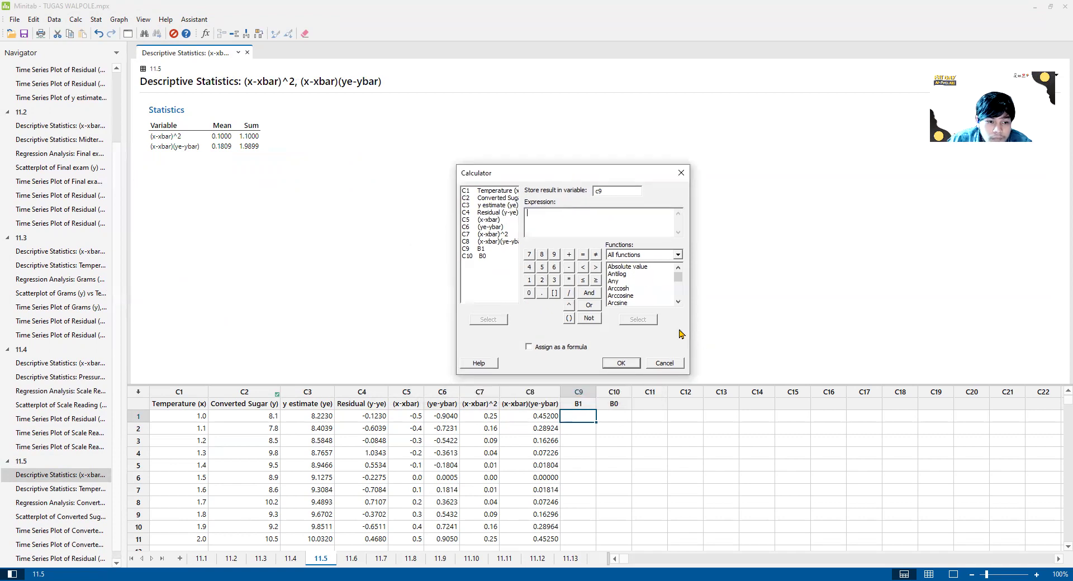
pyautogui.write('1.9899/1.1')
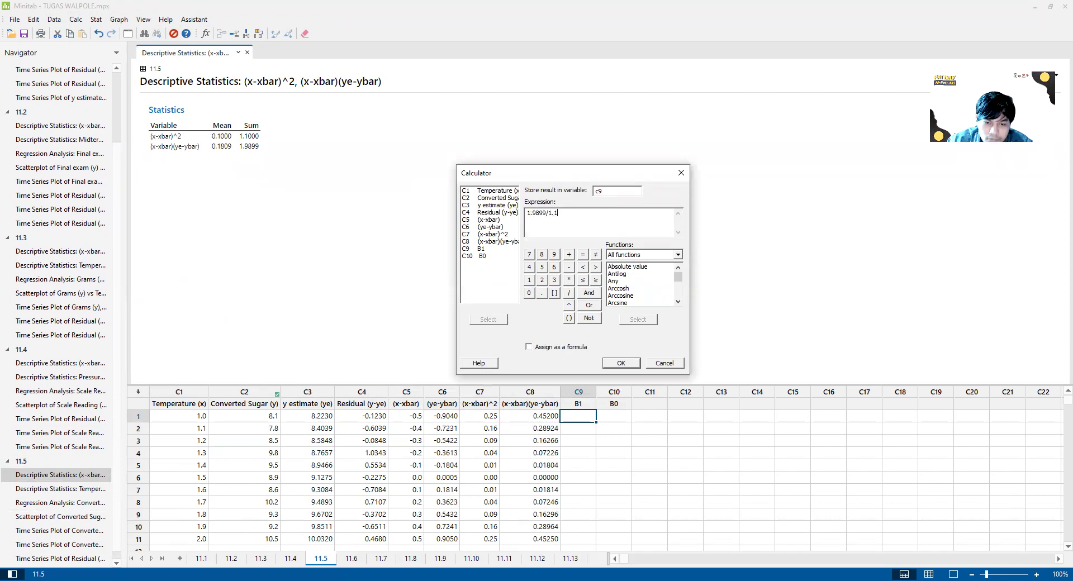
pyautogui.click(621, 363)
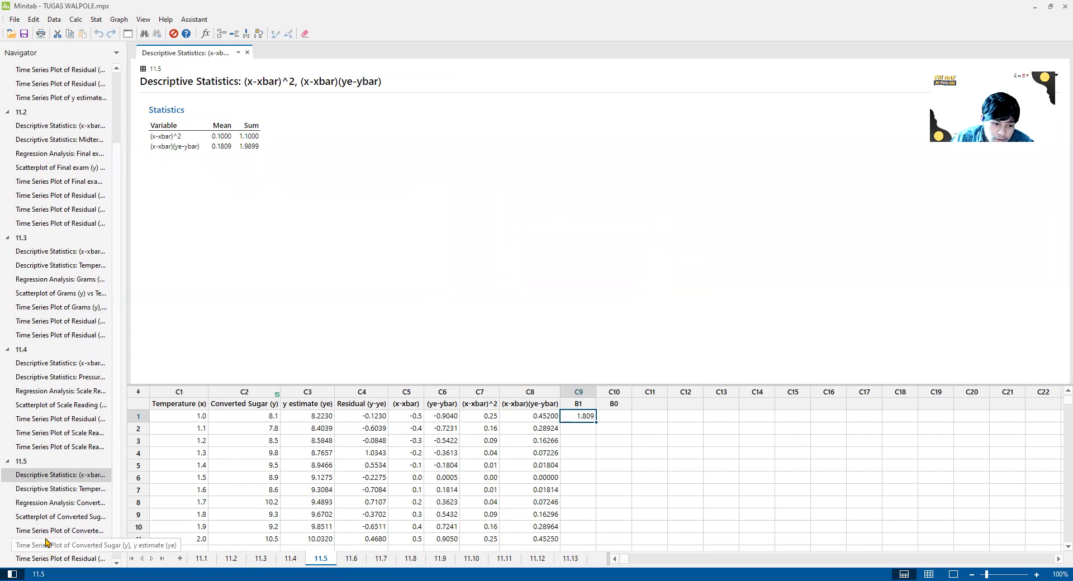
# Review the 11.5 regression equation and variable means, and calculate 9.127-1.809*1.5 into column C10, B0, with the Calculator
pyautogui.click(61, 502)
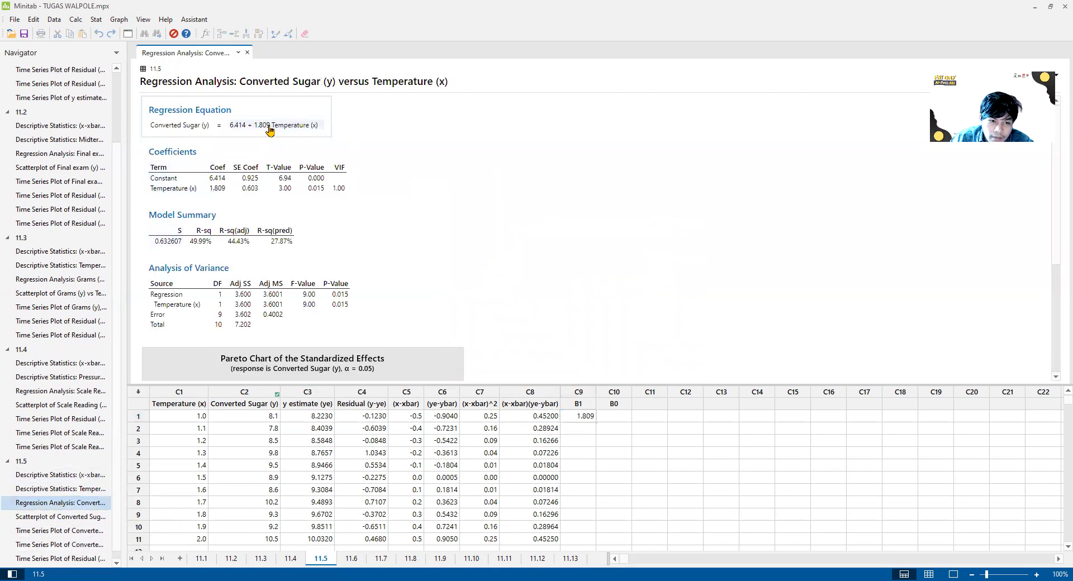
pyautogui.click(72, 480)
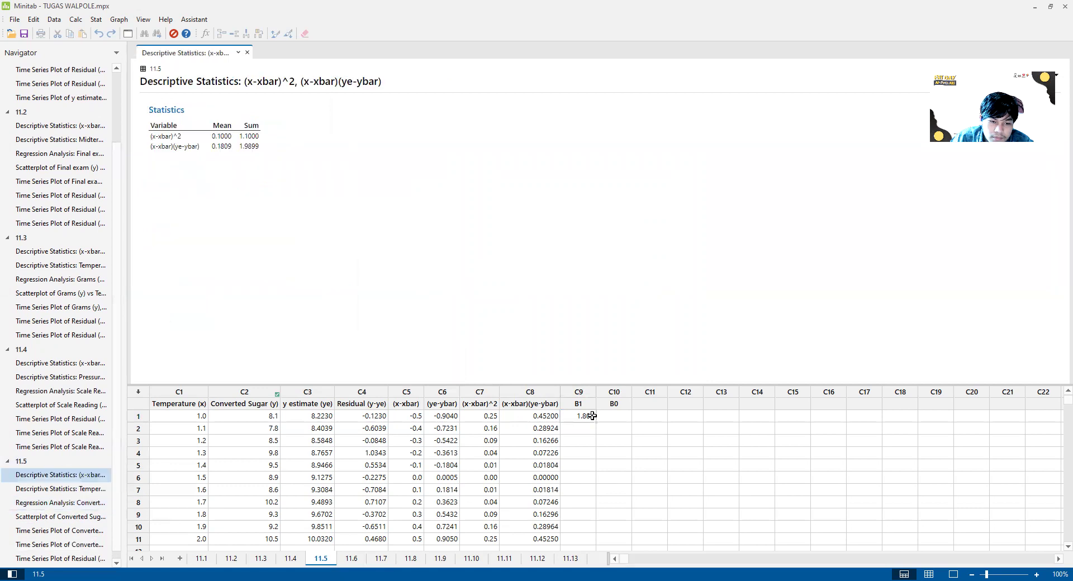
pyautogui.click(84, 489)
pyautogui.click(612, 417)
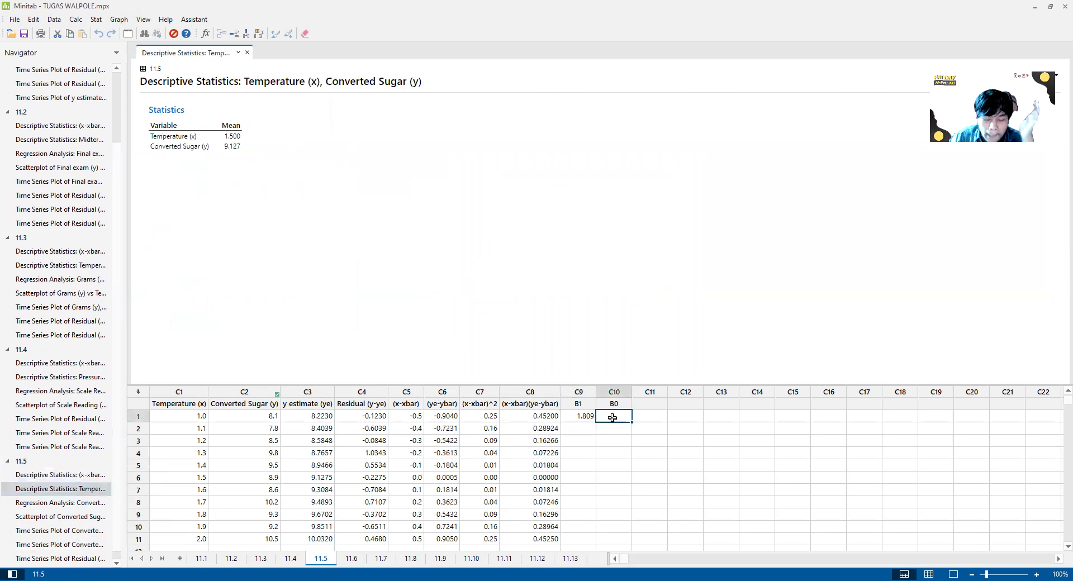
pyautogui.click(75, 19)
pyautogui.click(89, 31)
pyautogui.write('c10')
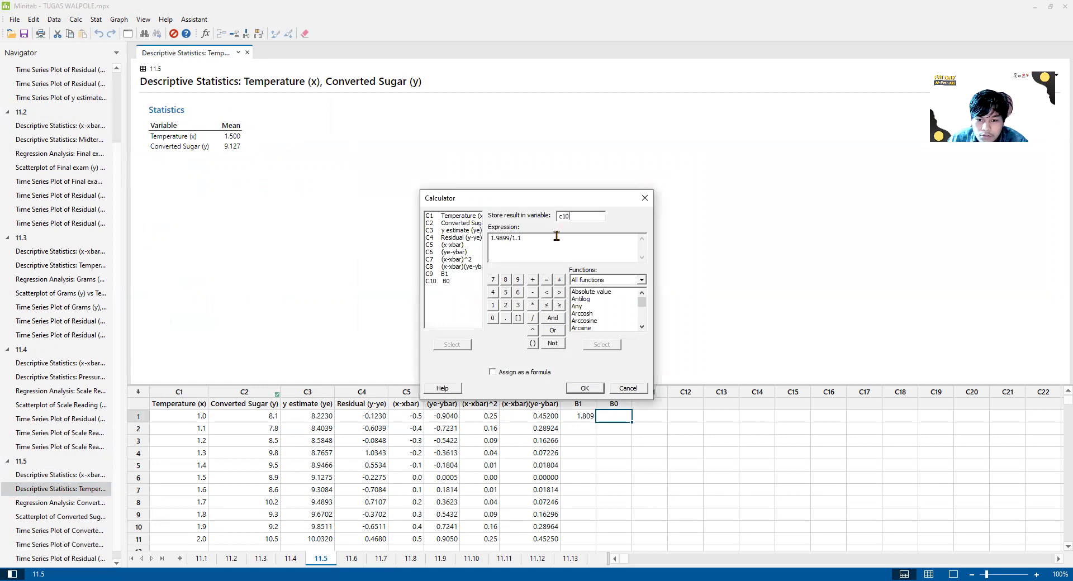
pyautogui.press('Tab')
pyautogui.press('BackSpace')
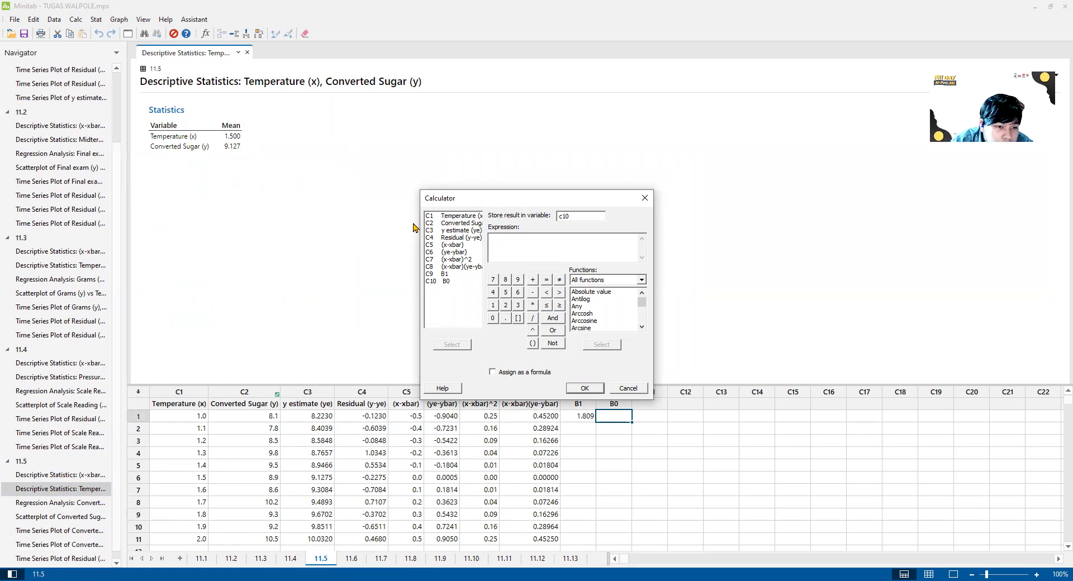
pyautogui.write('9.127-1.809*1.5')
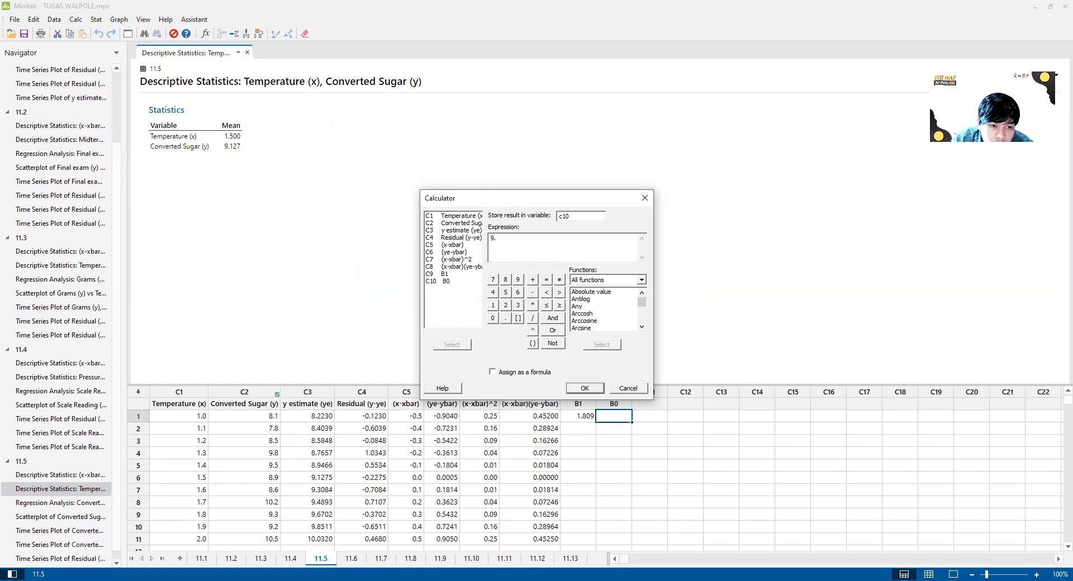
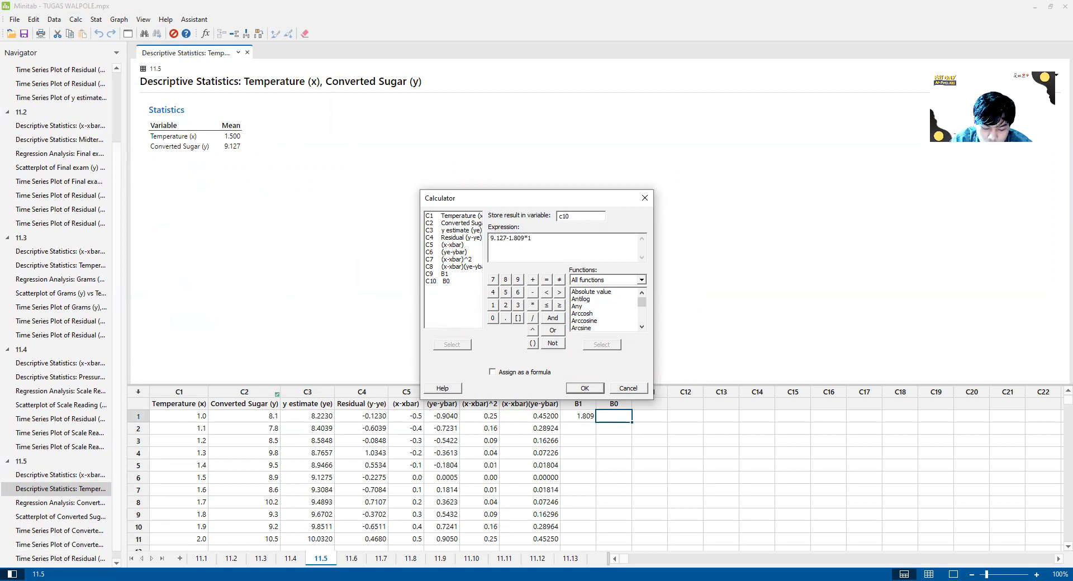
pyautogui.write('5')
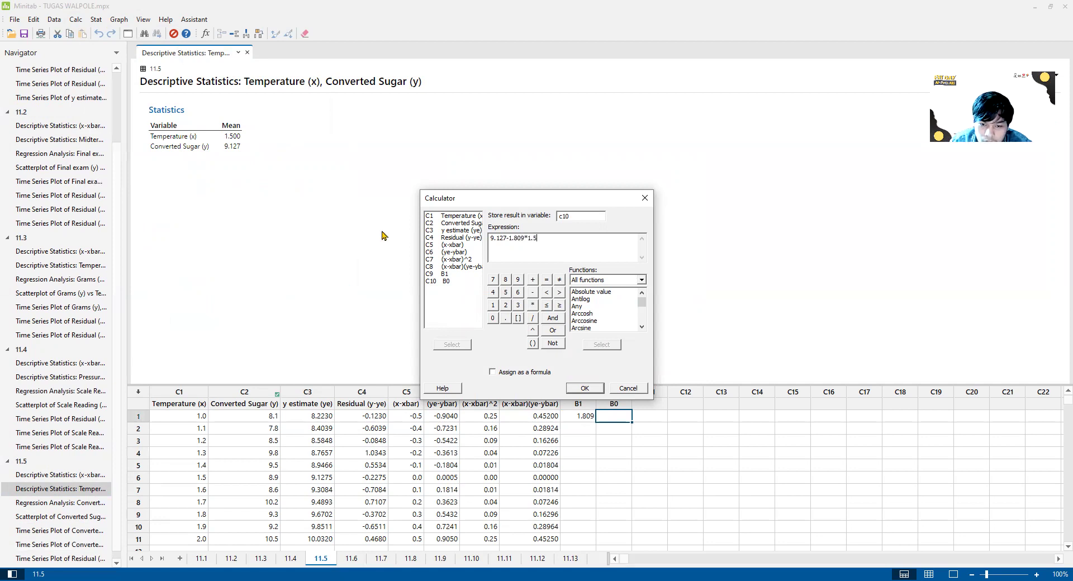
pyautogui.click(587, 390)
# Check B0 against the 11.5 regression analysis, and switch to the textbook PDF to read the questions of exercise 11.5
pyautogui.click(69, 503)
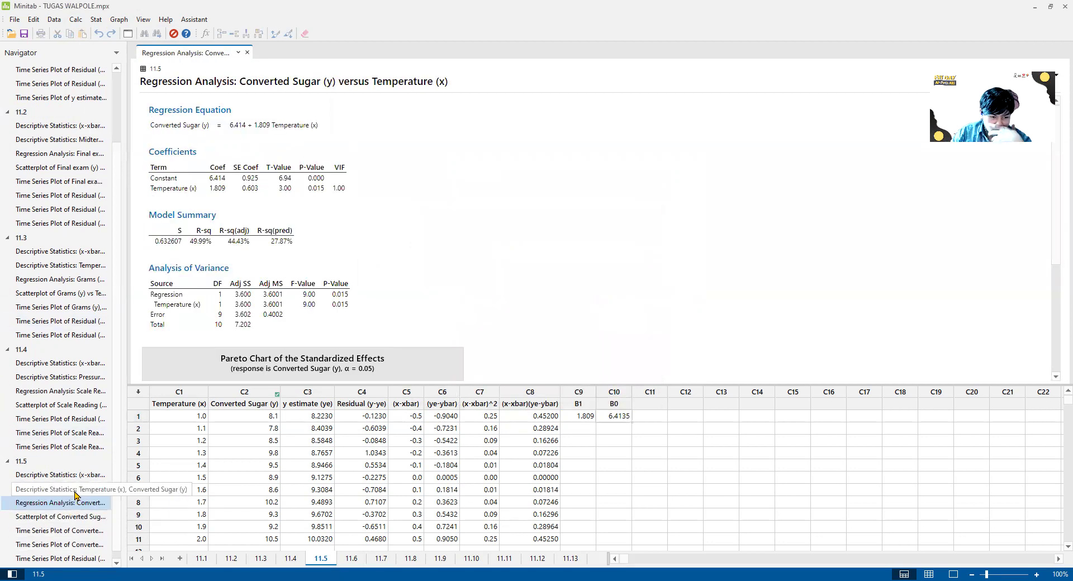
pyautogui.click(61, 488)
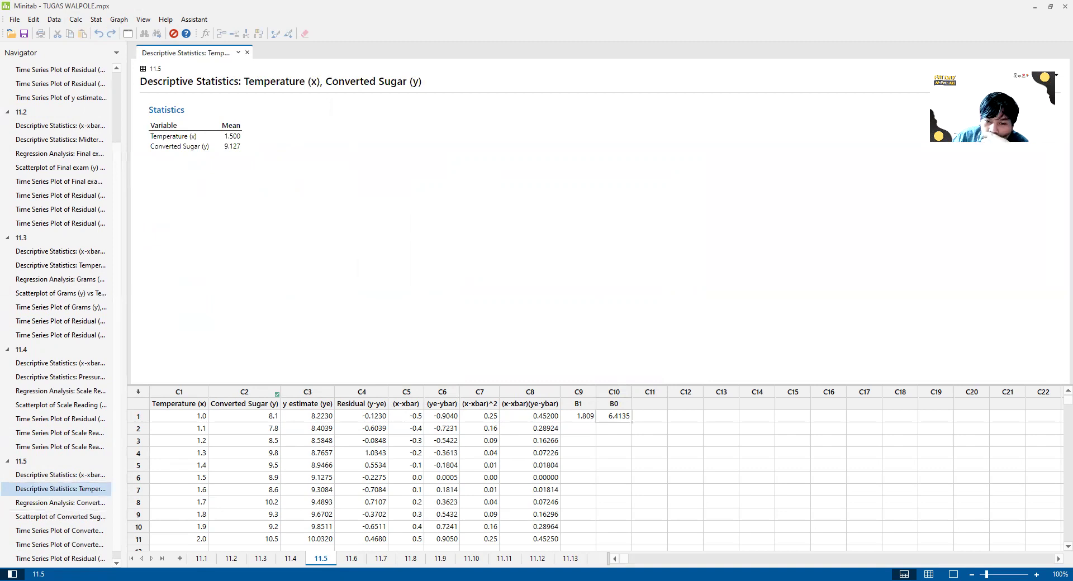
pyautogui.hotkey('alt', 'Tab')
pyautogui.scroll(-5, 592, 441)
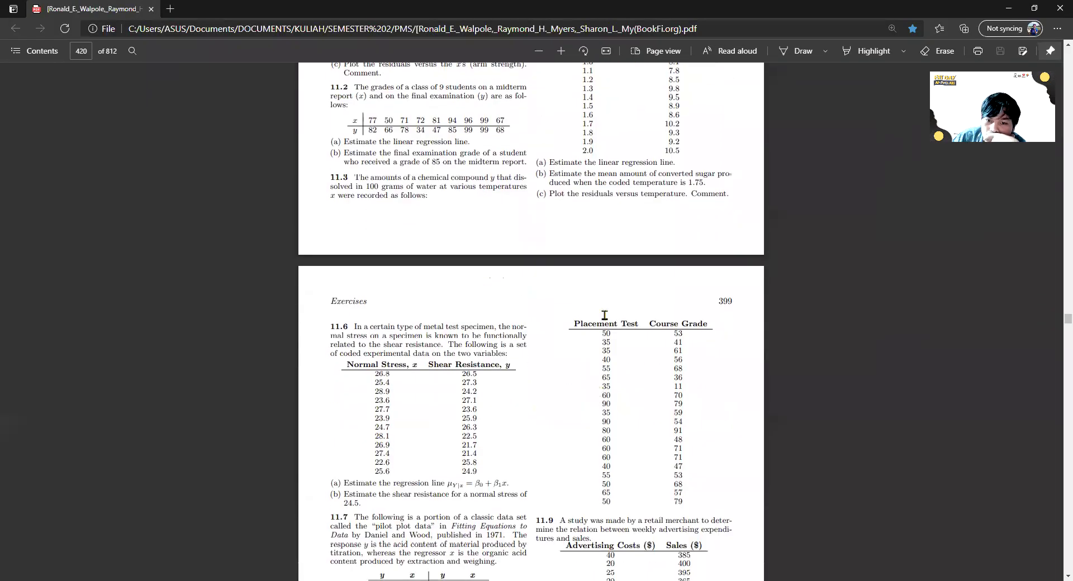
pyautogui.moveTo(700, 182); pyautogui.dragTo(657, 187)
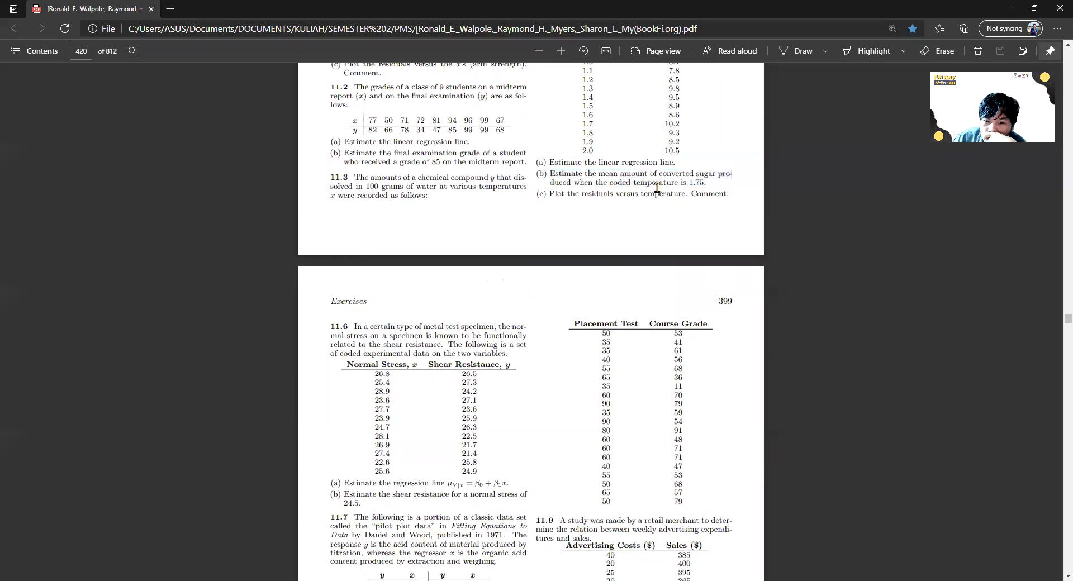
pyautogui.scroll(3, 695, 265)
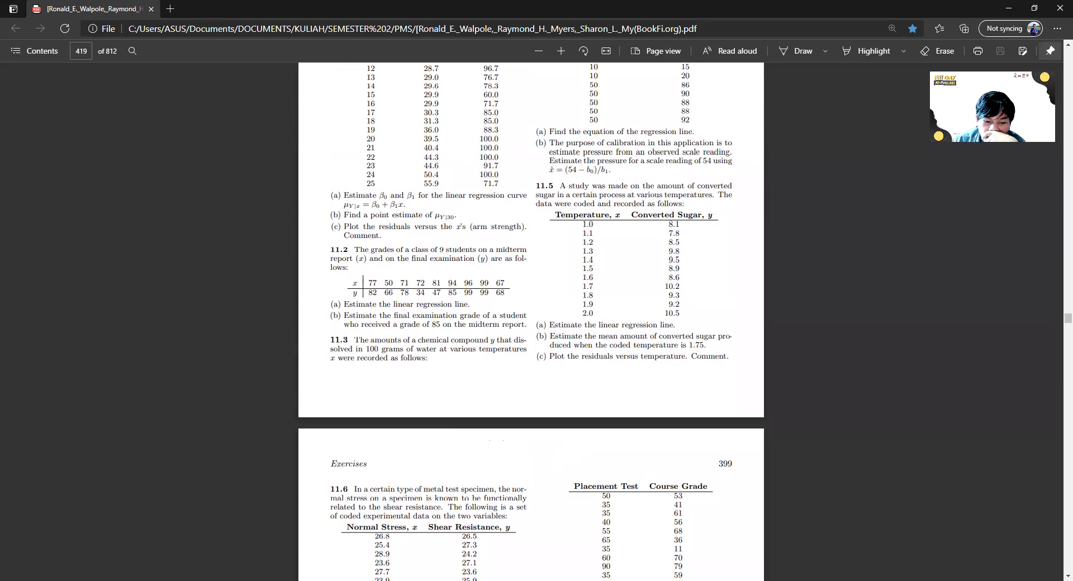
# Switch back to Minitab and name column C11 of the 11.5 worksheet Y(1.75)
pyautogui.hotkey('alt', 'Tab')
pyautogui.click(649, 402)
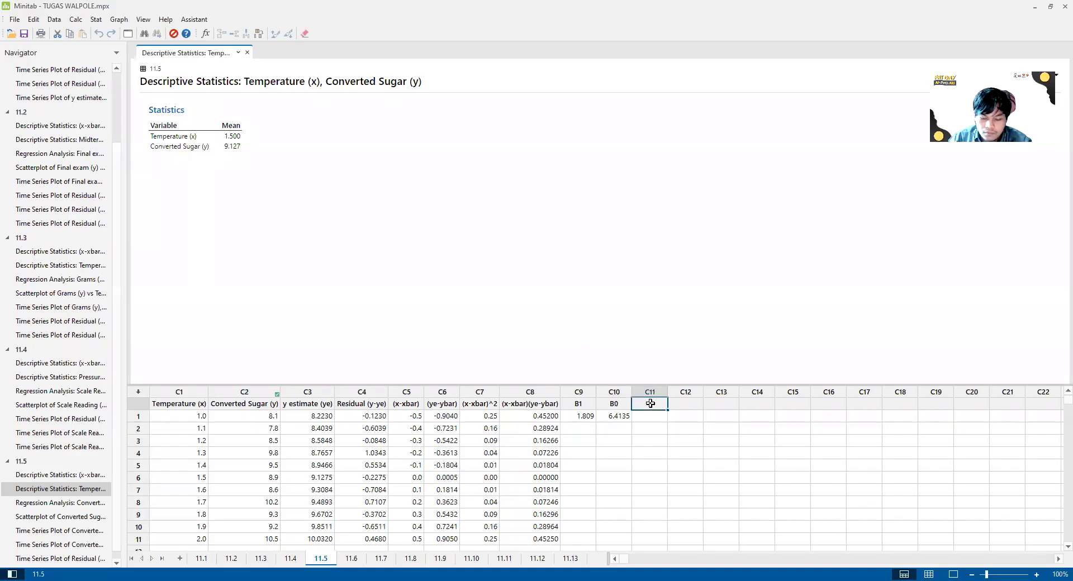
pyautogui.write('Y(1.7')
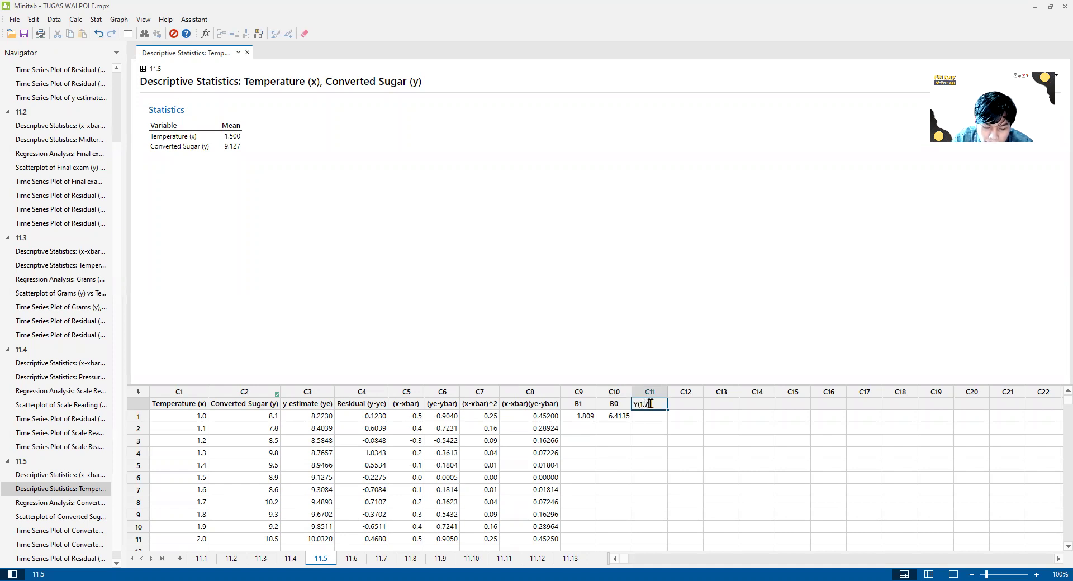
pyautogui.write('5)')
pyautogui.press('Return')
# Use the 11.5 regression equation to calculate 6.414+1.809*1.75 with the Calculator, storing the result in column C11, Y(1.75)
pyautogui.click(76, 505)
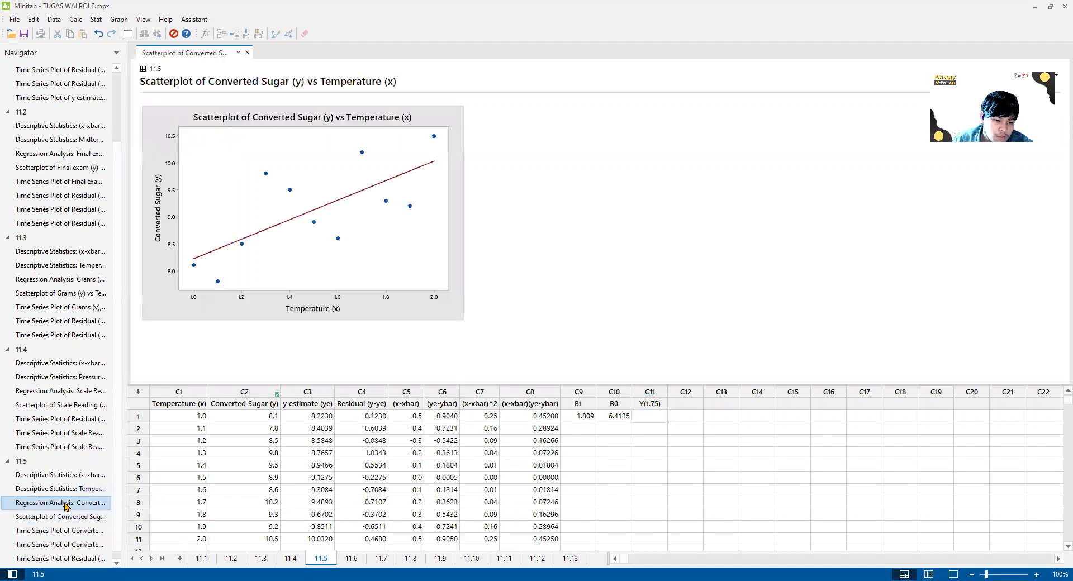
pyautogui.click(643, 418)
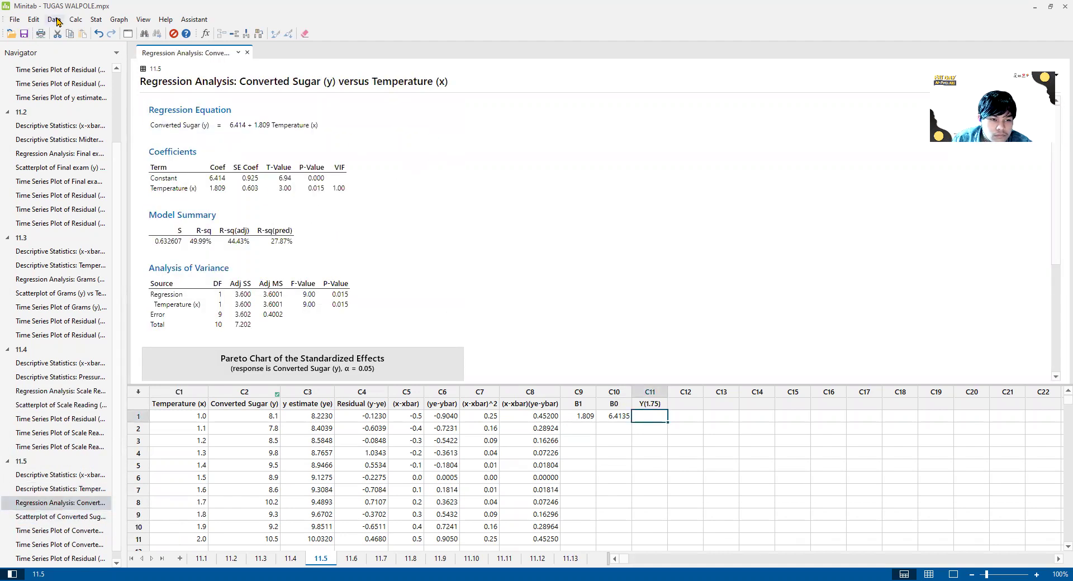
pyautogui.click(75, 22)
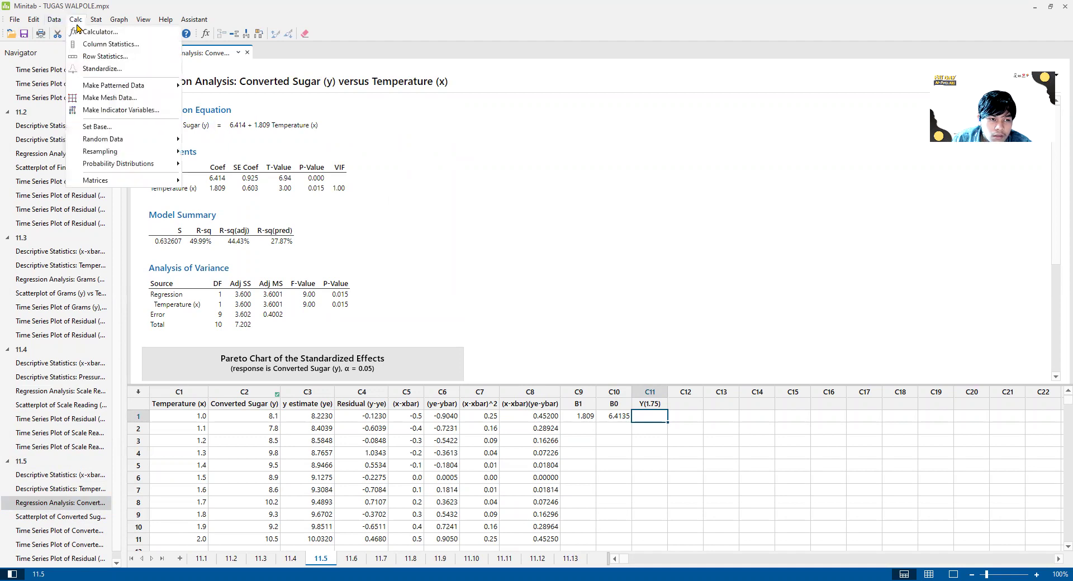
pyautogui.click(95, 32)
pyautogui.press('BackSpace')
pyautogui.write('c11')
pyautogui.press('Tab')
pyautogui.press('BackSpace')
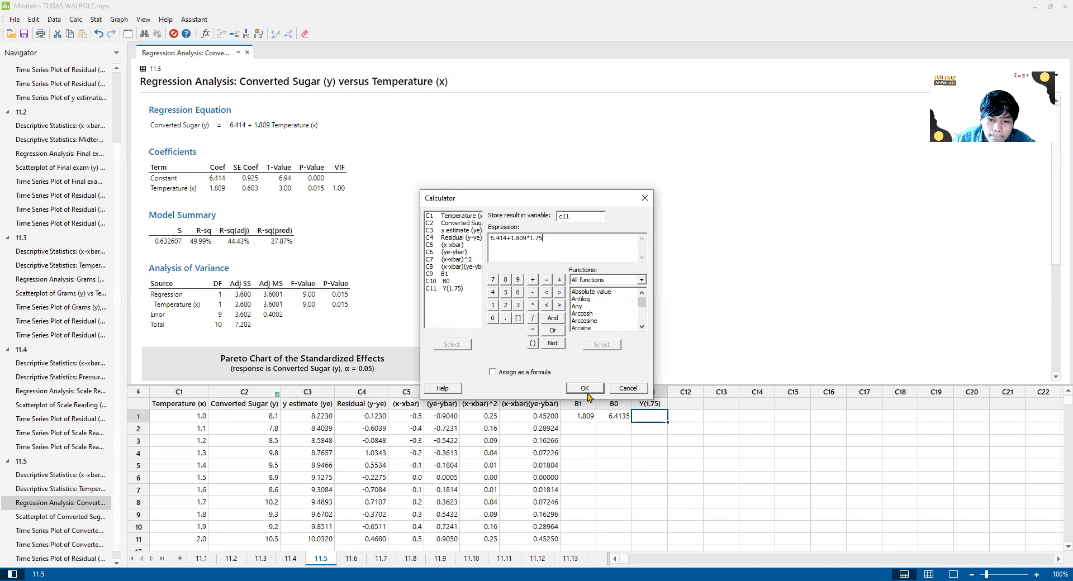
pyautogui.click(588, 389)
pyautogui.click(654, 437)
pyautogui.click(662, 415)
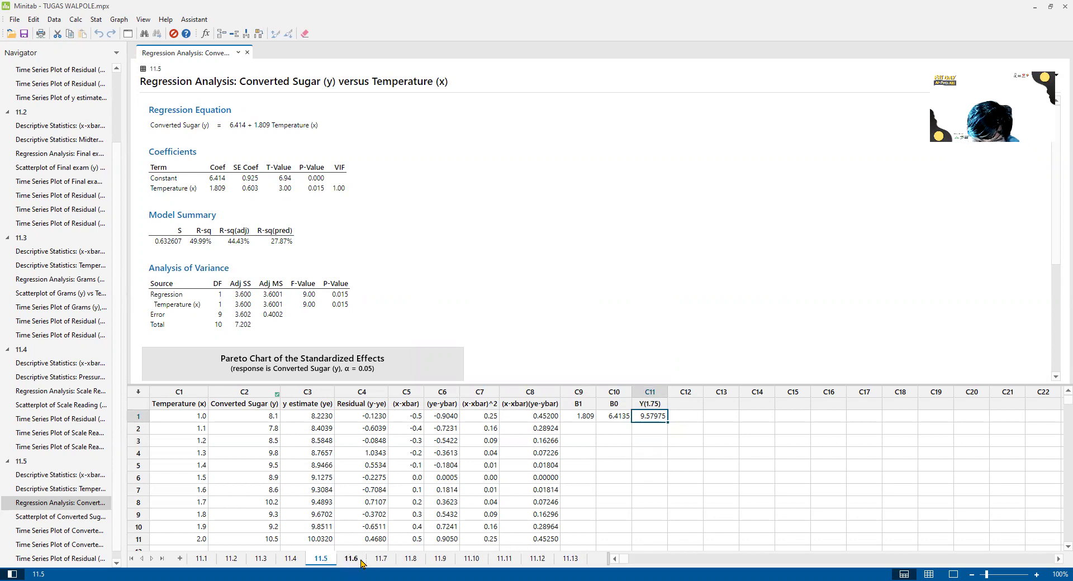
pyautogui.click(692, 417)
pyautogui.click(637, 418)
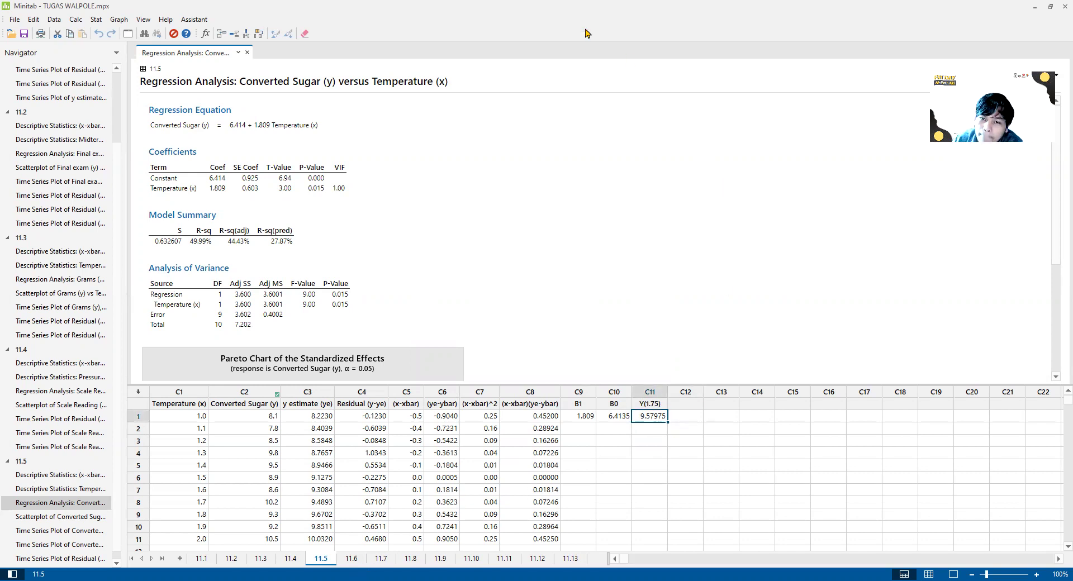
pyautogui.click(601, 428)
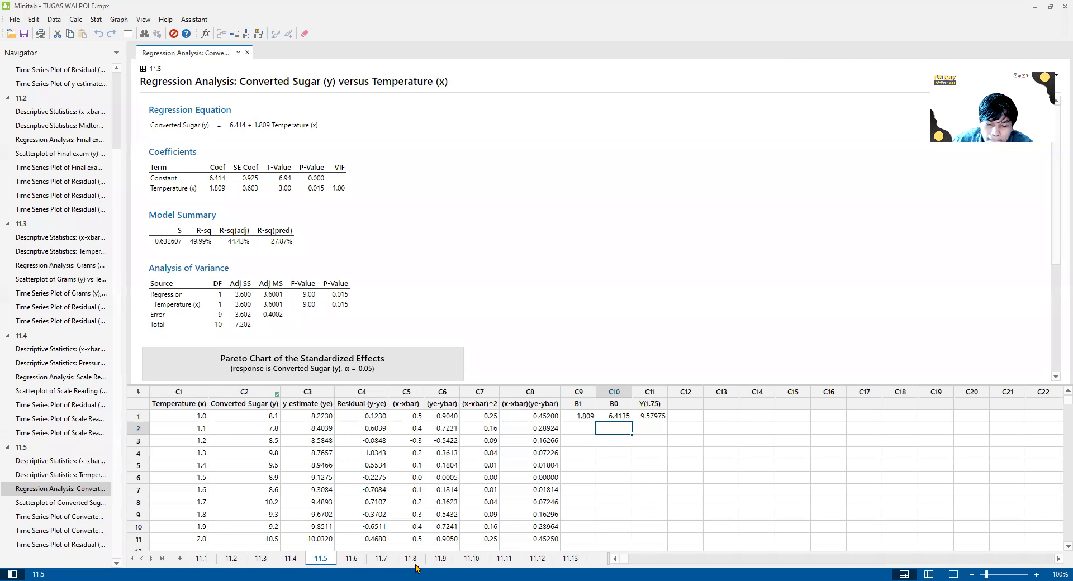
# Check part (c) of exercise 11.5 in the textbook PDF, and create a multiple time series plot of Residual (y-ye) and Temperature (x)
pyautogui.hotkey('alt', 'Tab')
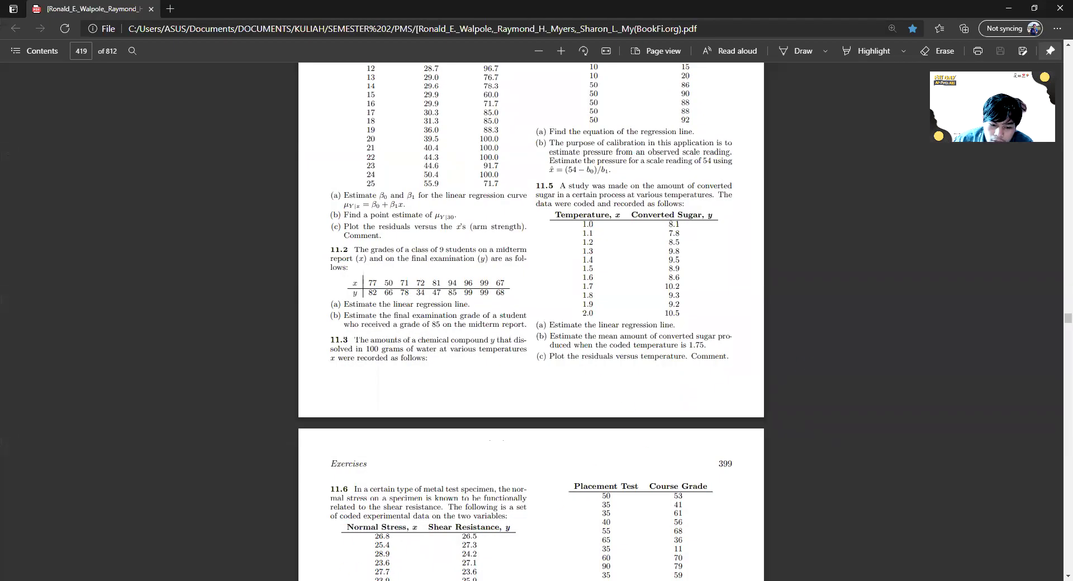
pyautogui.hotkey('alt', 'Tab')
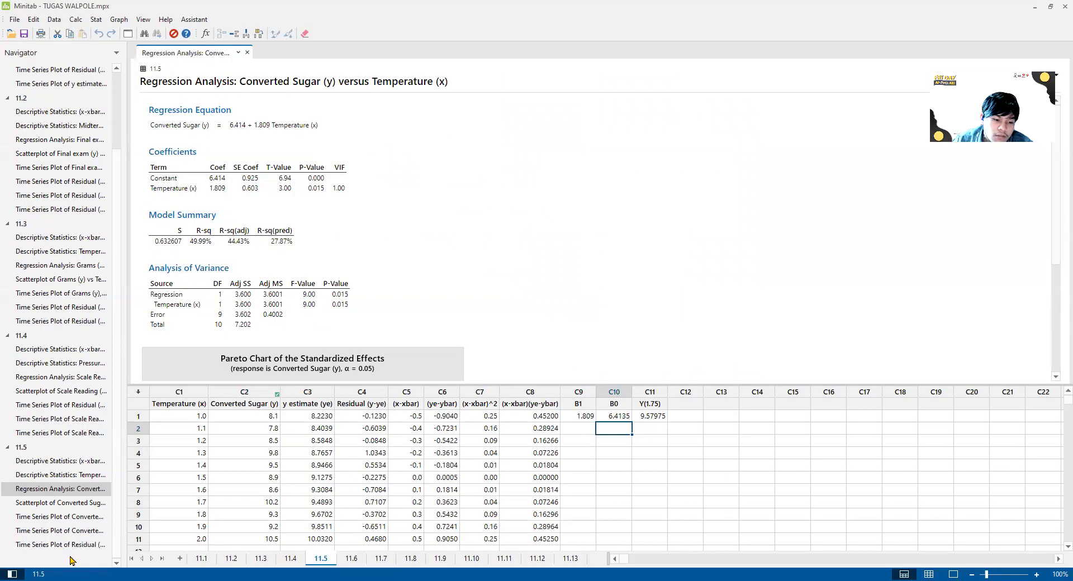
pyautogui.click(96, 20)
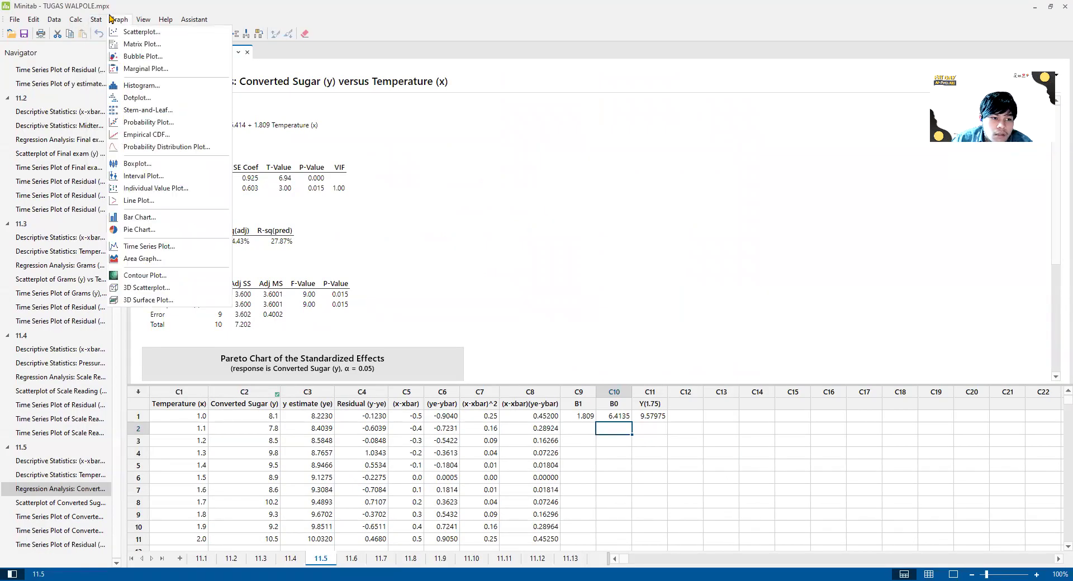
pyautogui.click(152, 250)
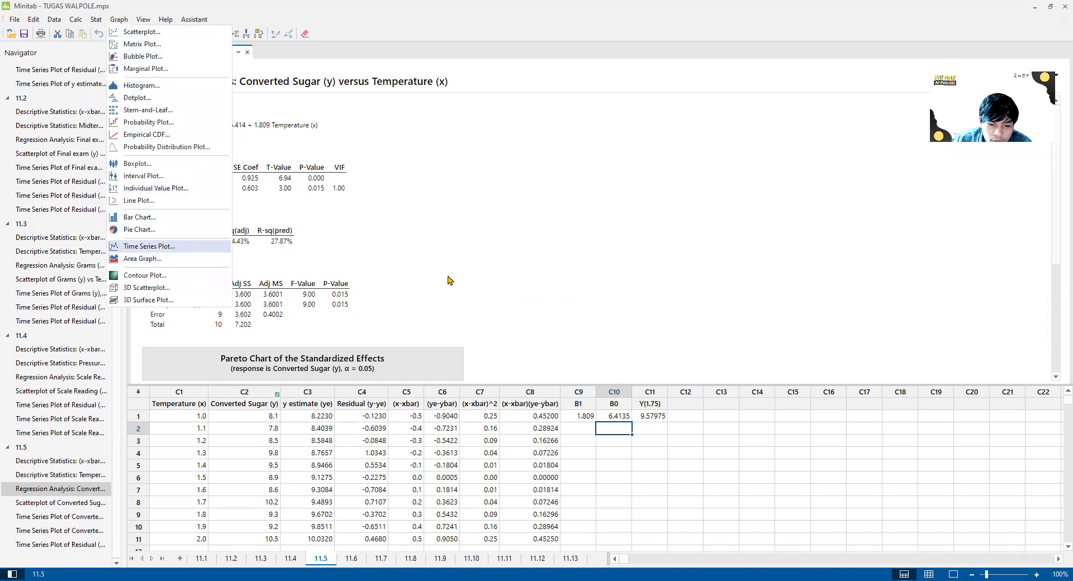
pyautogui.click(450, 324)
pyautogui.click(522, 362)
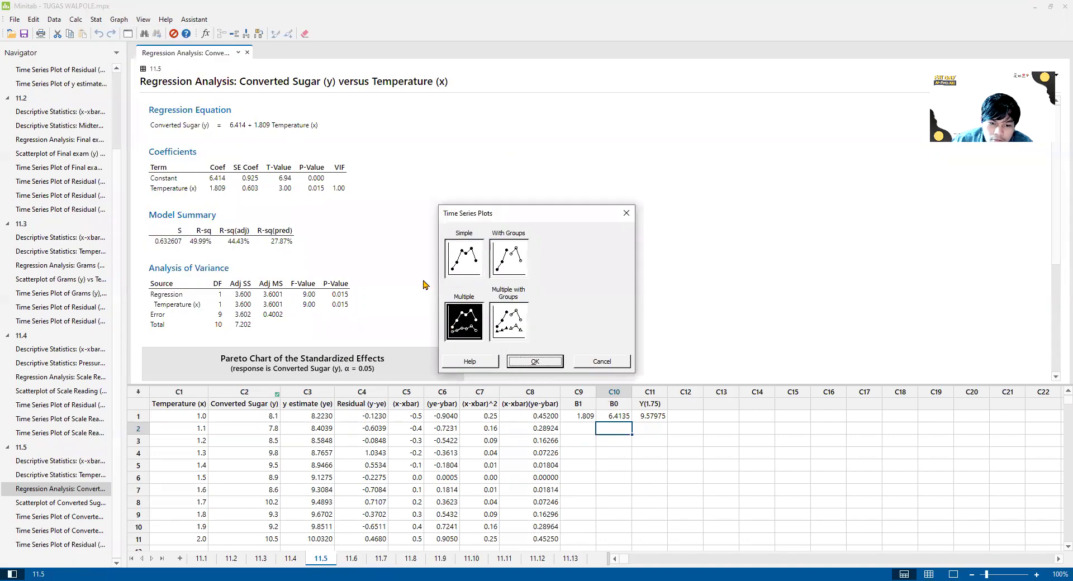
pyautogui.doubleClick(433, 242)
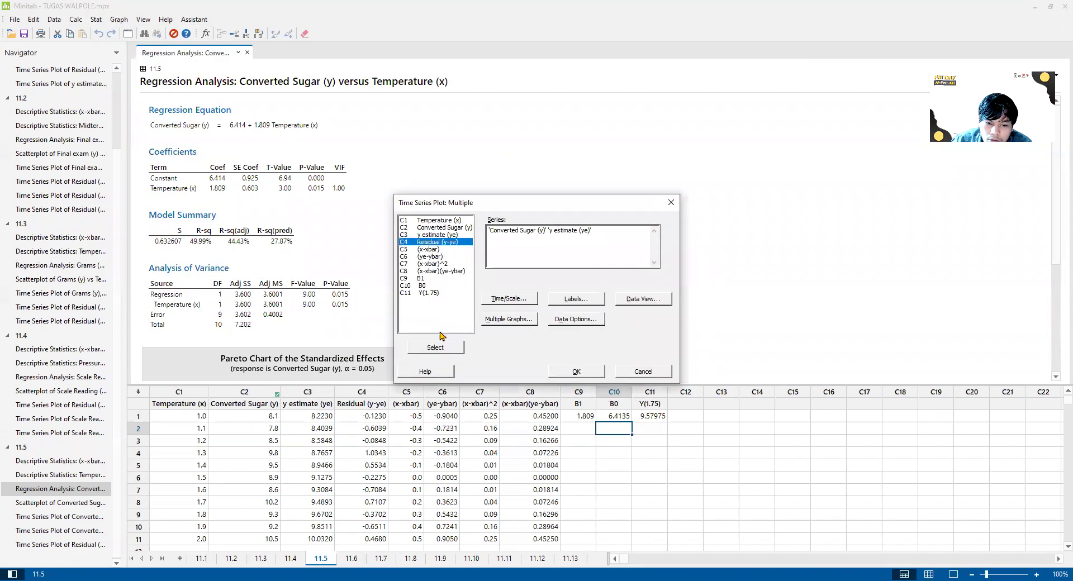
pyautogui.doubleClick(439, 221)
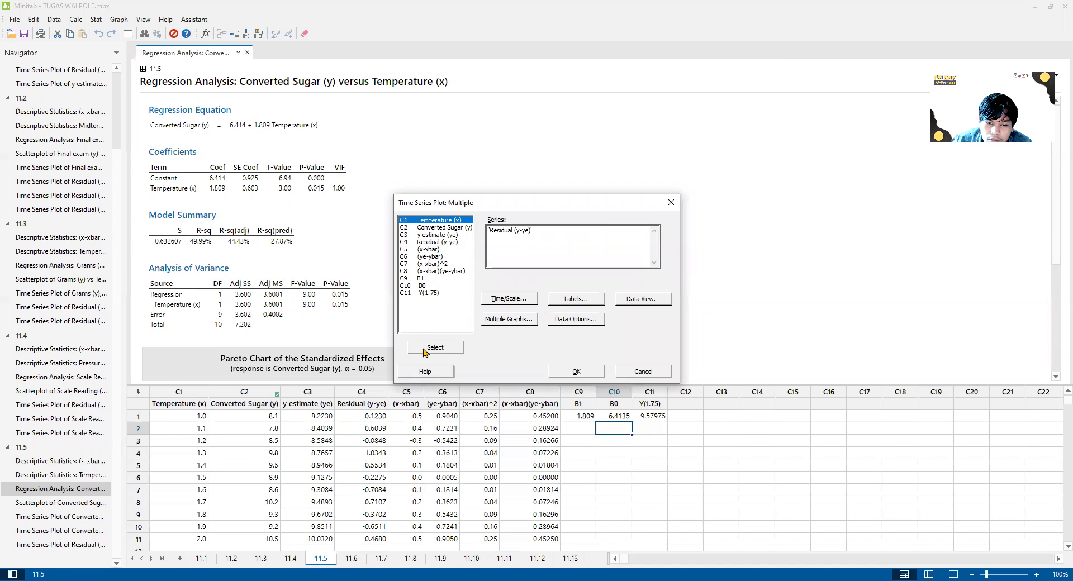
pyautogui.click(580, 370)
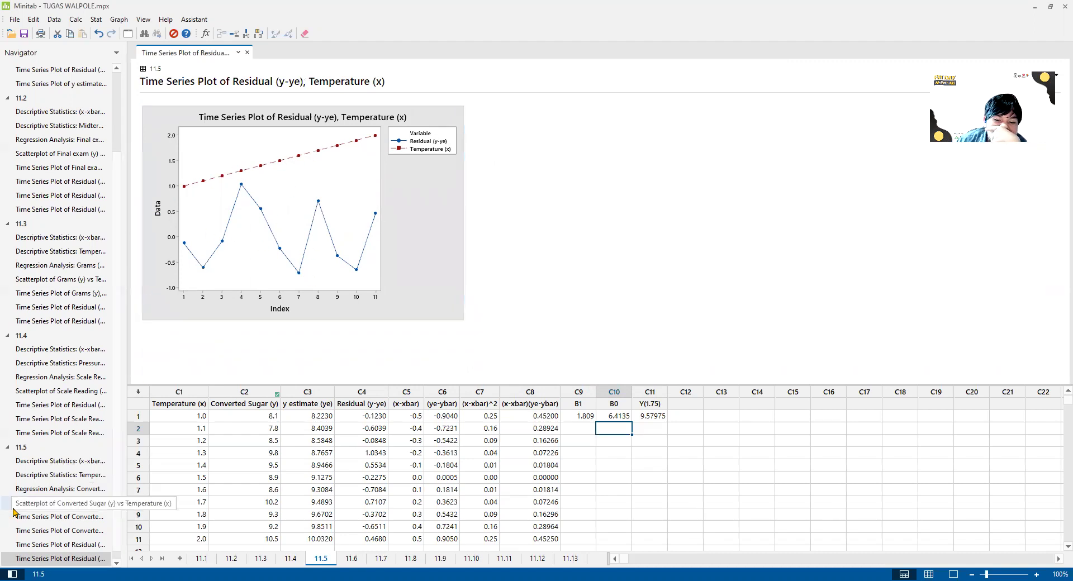
pyautogui.scroll(-1, 14, 512)
pyautogui.click(643, 429)
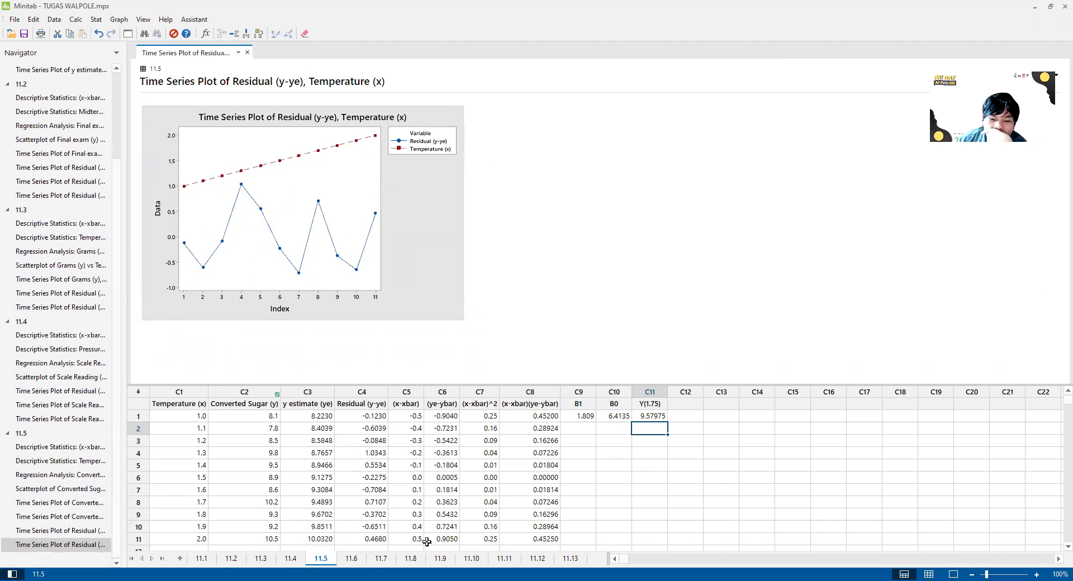
# Open the 11.6 worksheet and bring its Normal Stress (x) and Shear Resistance (y) columns into view
pyautogui.click(351, 558)
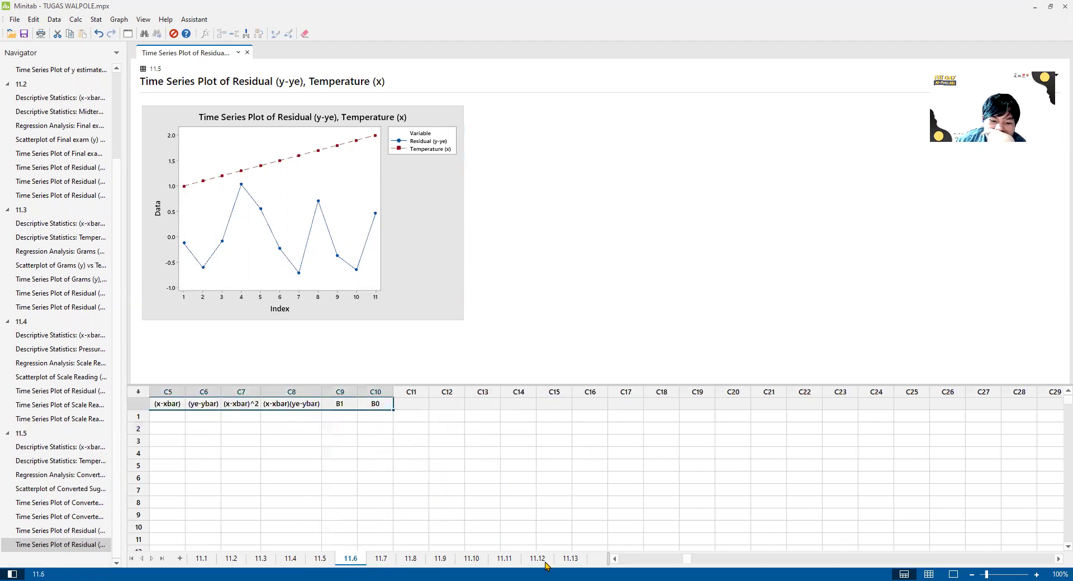
pyautogui.moveTo(691, 561); pyautogui.dragTo(623, 560)
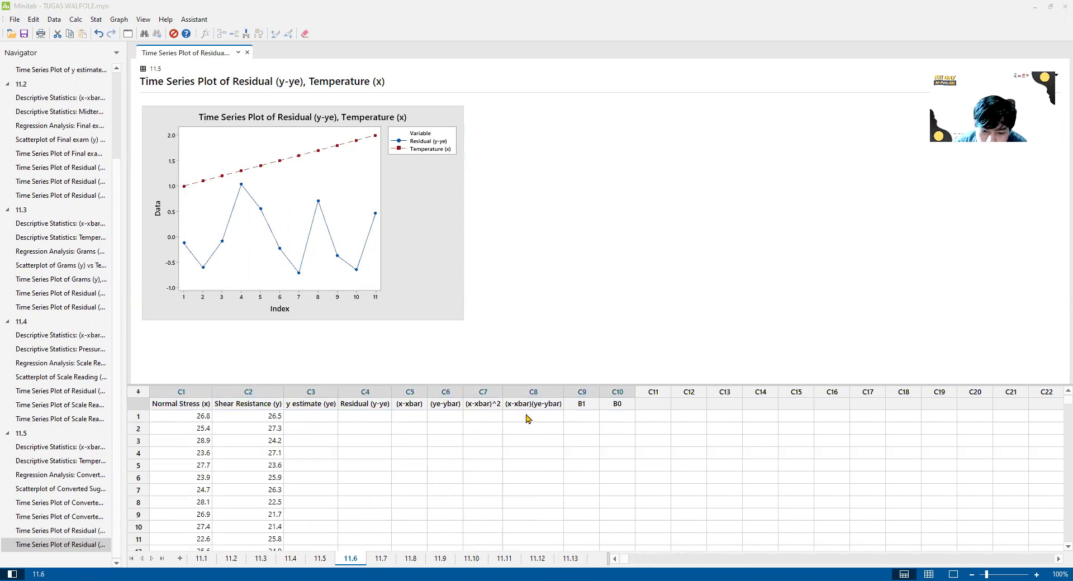
pyautogui.click(180, 439)
# Switch to the textbook PDF, read the data and questions of exercise 11.6, and return to Minitab
pyautogui.hotkey('alt', 'Tab')
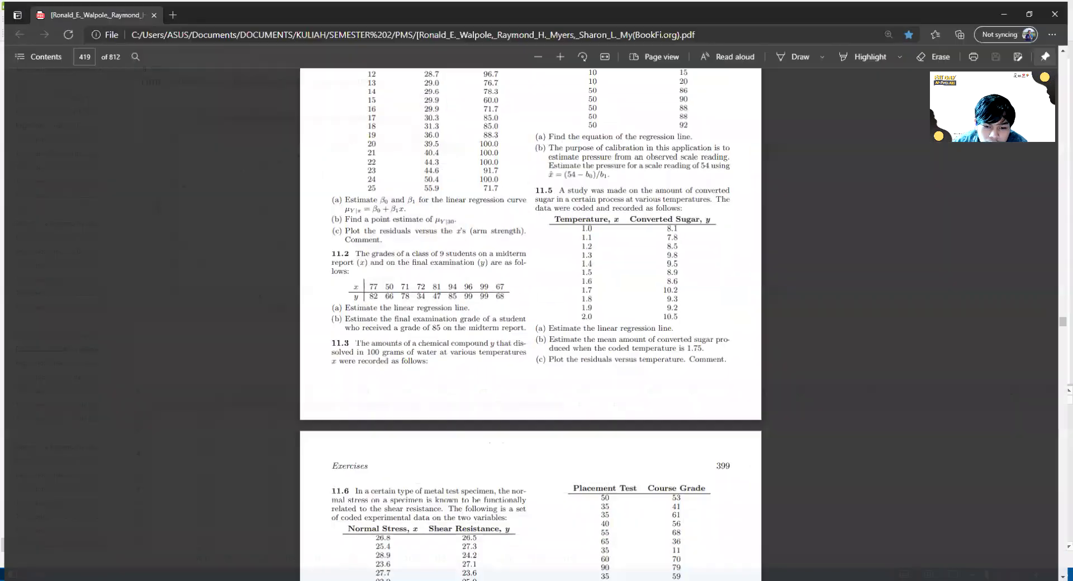
pyautogui.scroll(-4, 448, 369)
pyautogui.scroll(-3, 448, 370)
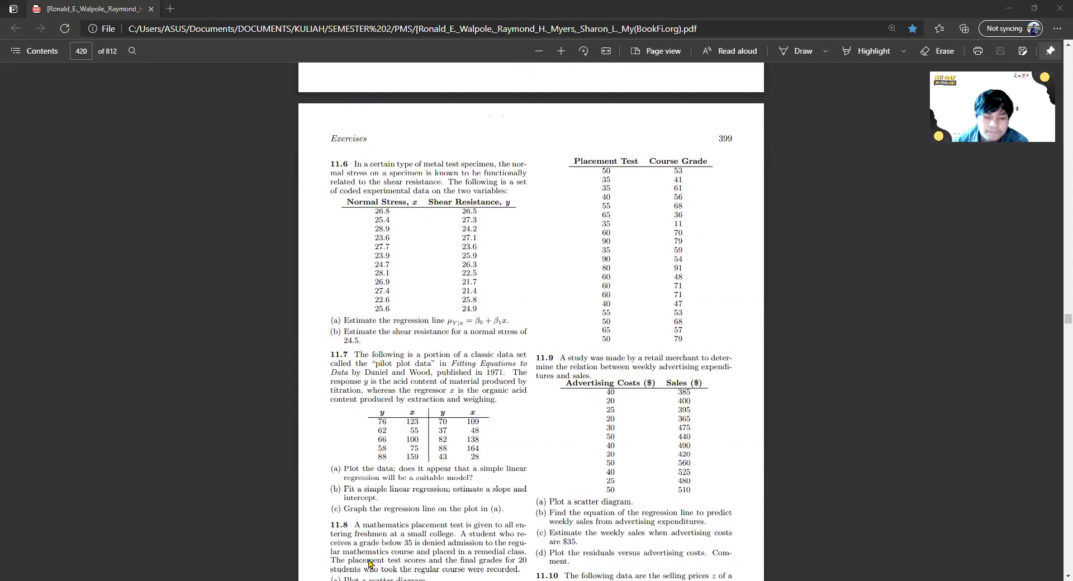
pyautogui.hotkey('alt', 'Tab')
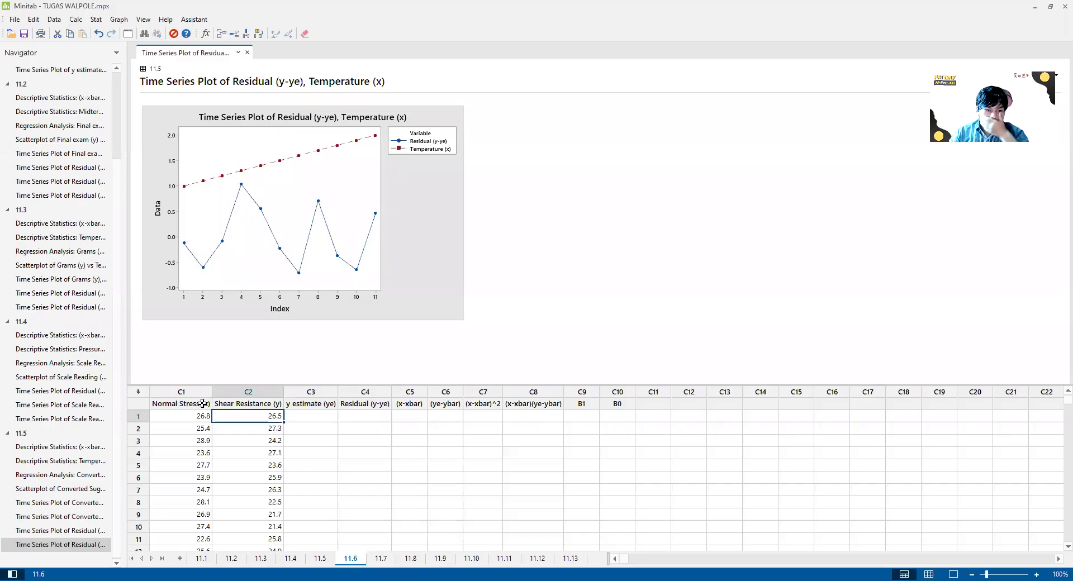
# Fit a regression model with Shear Resistance (y) as the response and Normal Stress (x) as the continuous predictor
pyautogui.click(97, 20)
pyautogui.moveTo(168, 44)
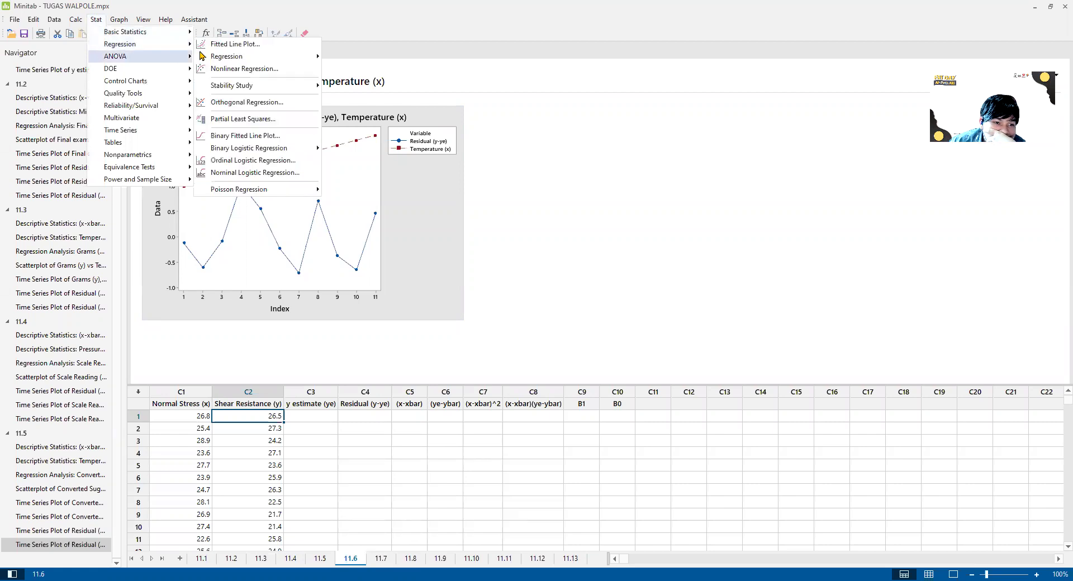
pyautogui.click(396, 61)
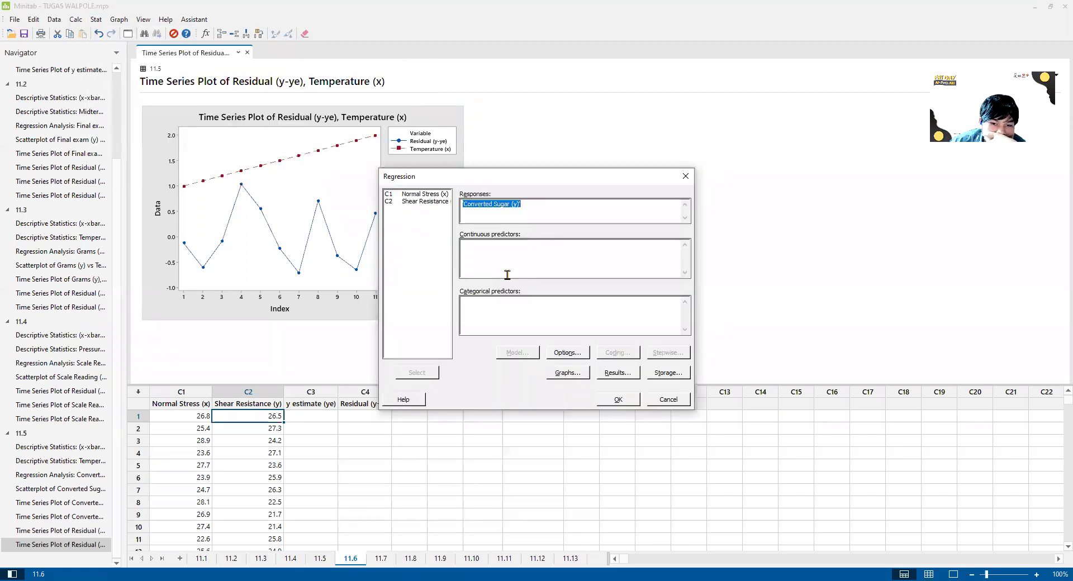
pyautogui.click(418, 201)
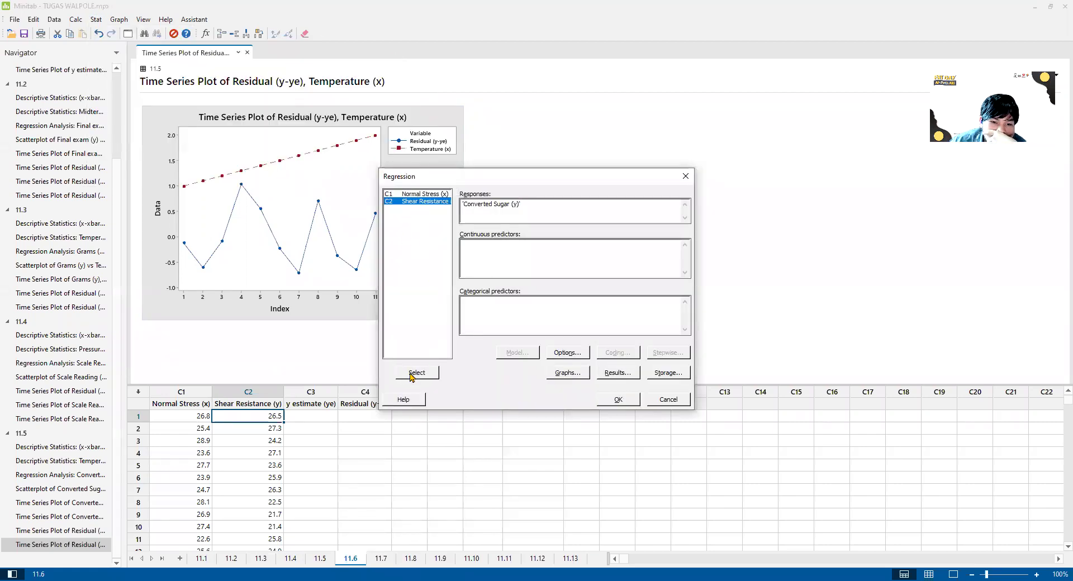
pyautogui.click(417, 373)
pyautogui.click(473, 262)
pyautogui.click(425, 194)
pyautogui.click(417, 373)
pyautogui.click(618, 400)
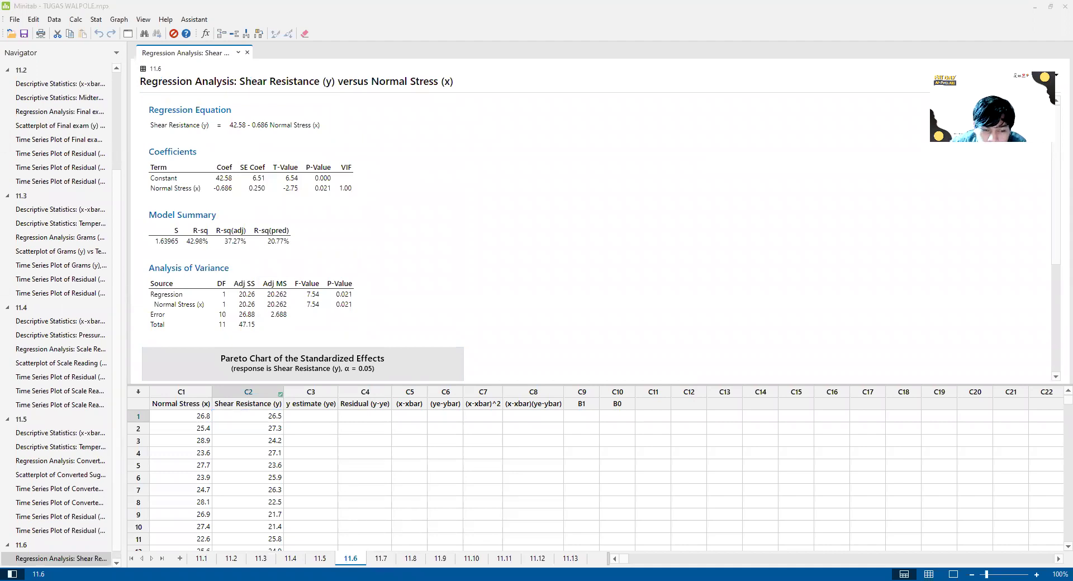
# Create a scatterplot with regression line of Shear Resistance (y) against Normal Stress (x)
pyautogui.click(309, 416)
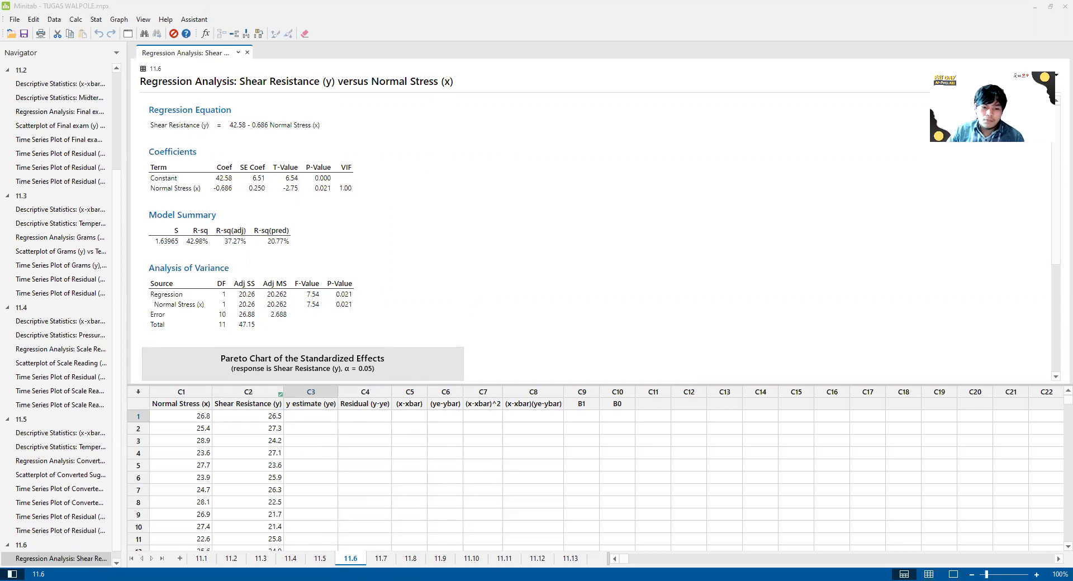
pyautogui.click(96, 19)
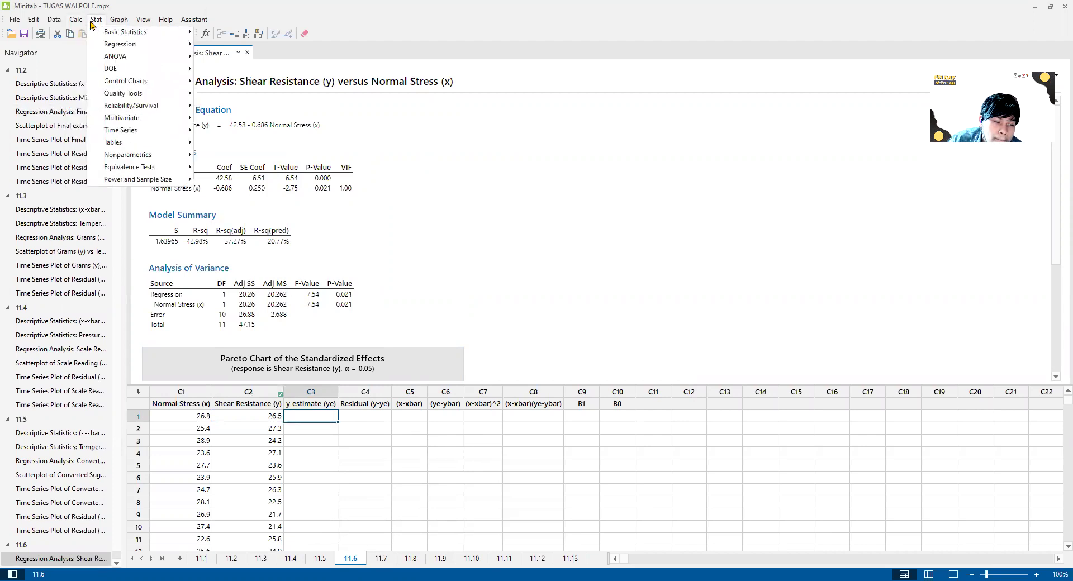
pyautogui.moveTo(118, 20)
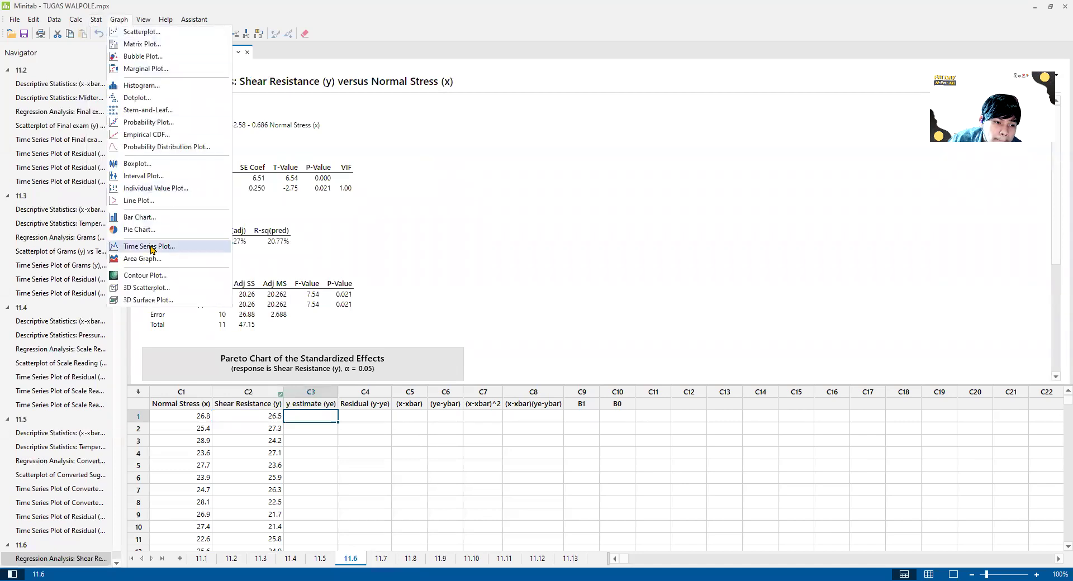
pyautogui.click(201, 34)
pyautogui.click(548, 268)
pyautogui.click(545, 369)
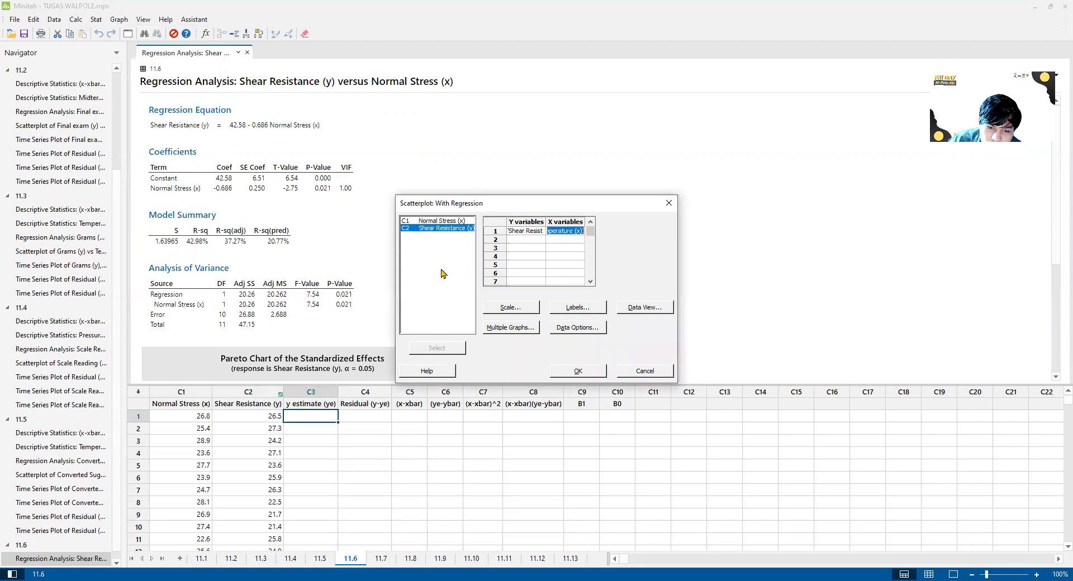
pyautogui.click(575, 374)
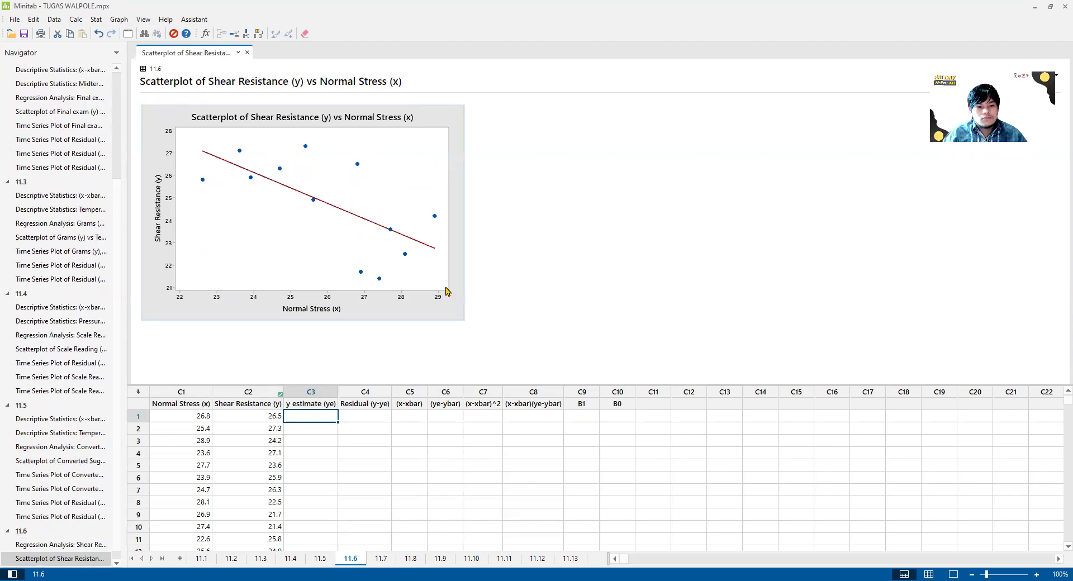
# Create a multiple time series plot of Shear Resistance (y) and Normal Stress (x)
pyautogui.click(118, 21)
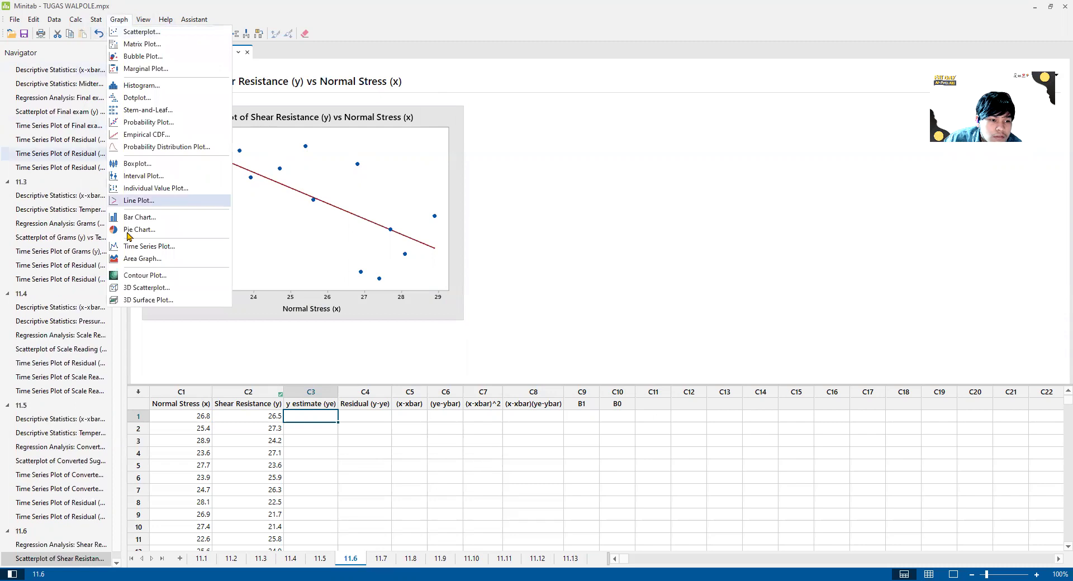
pyautogui.click(479, 278)
pyautogui.click(473, 330)
pyautogui.click(541, 366)
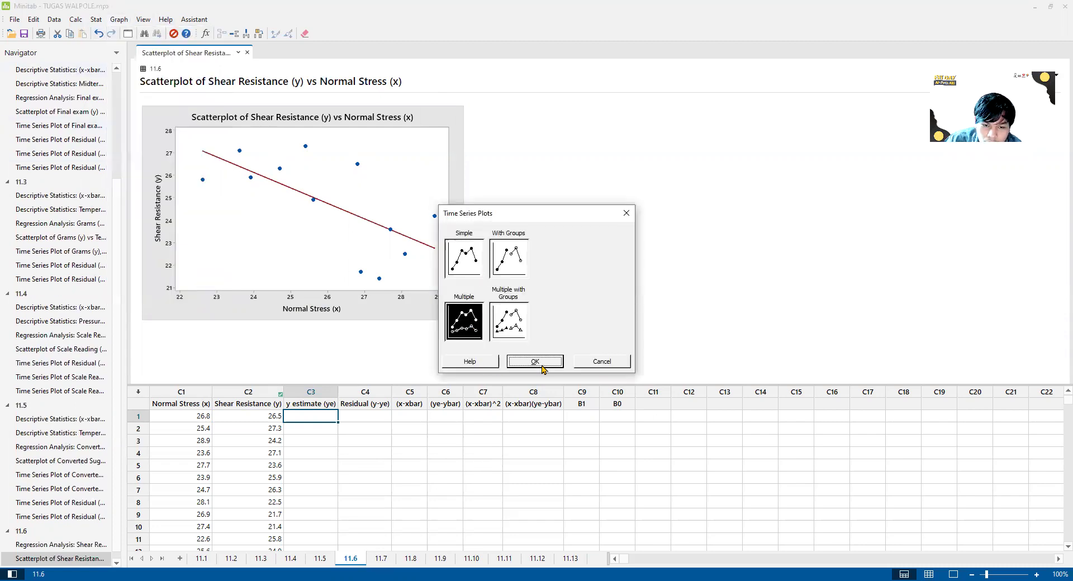
pyautogui.click(439, 220)
pyautogui.click(453, 346)
pyautogui.click(571, 373)
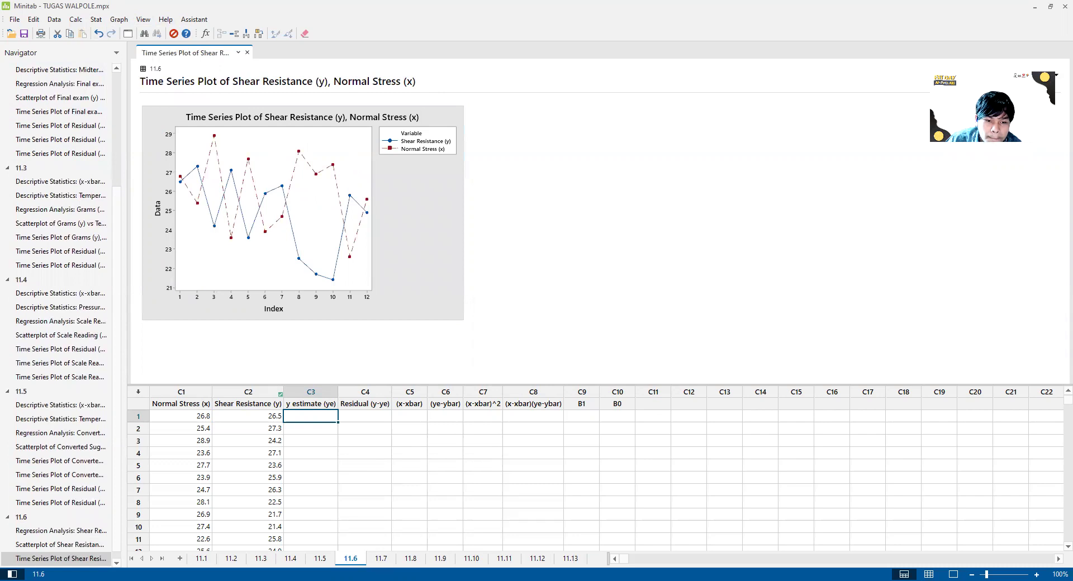
# Display the 11.6 regression analysis of Shear Resistance (y) versus Normal Stress (x) to consult its equation
pyautogui.click(313, 416)
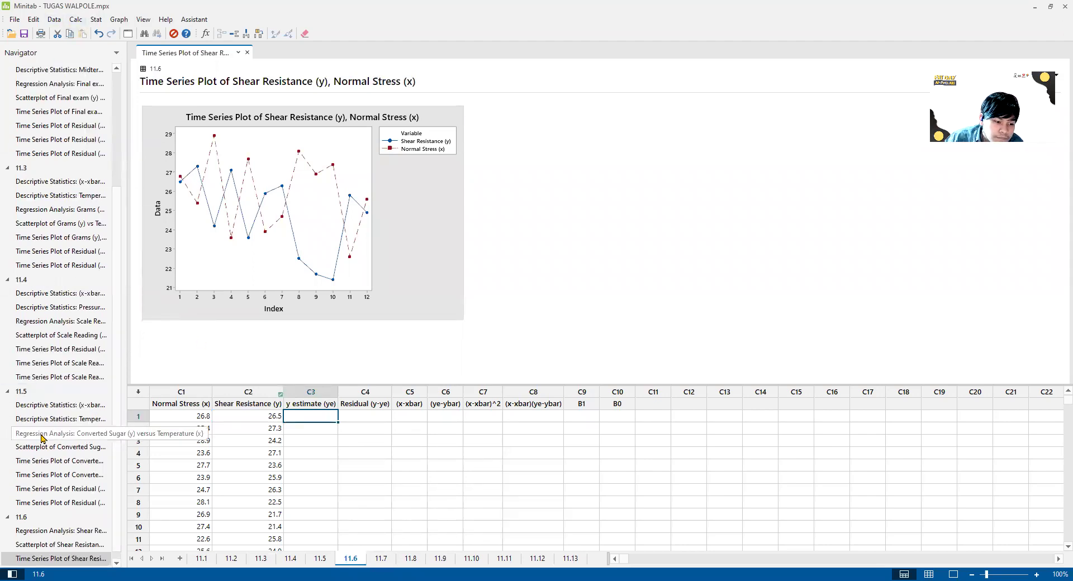
pyautogui.scroll(-1, 54, 539)
pyautogui.click(56, 517)
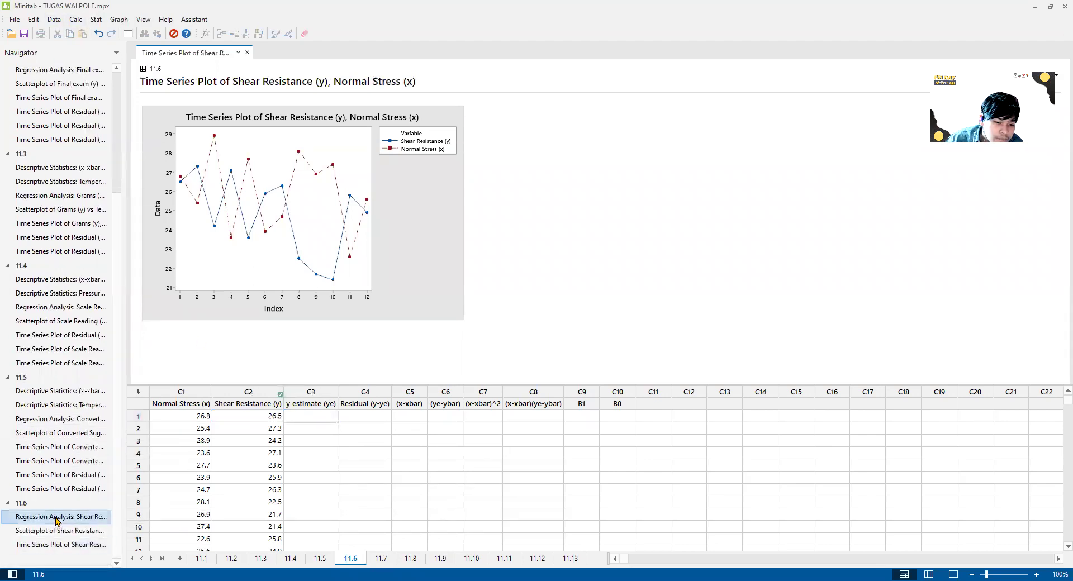
# Undock the menu bar and dock it in the row of toolbar icons
pyautogui.moveTo(70, 17); pyautogui.dragTo(72, 22)
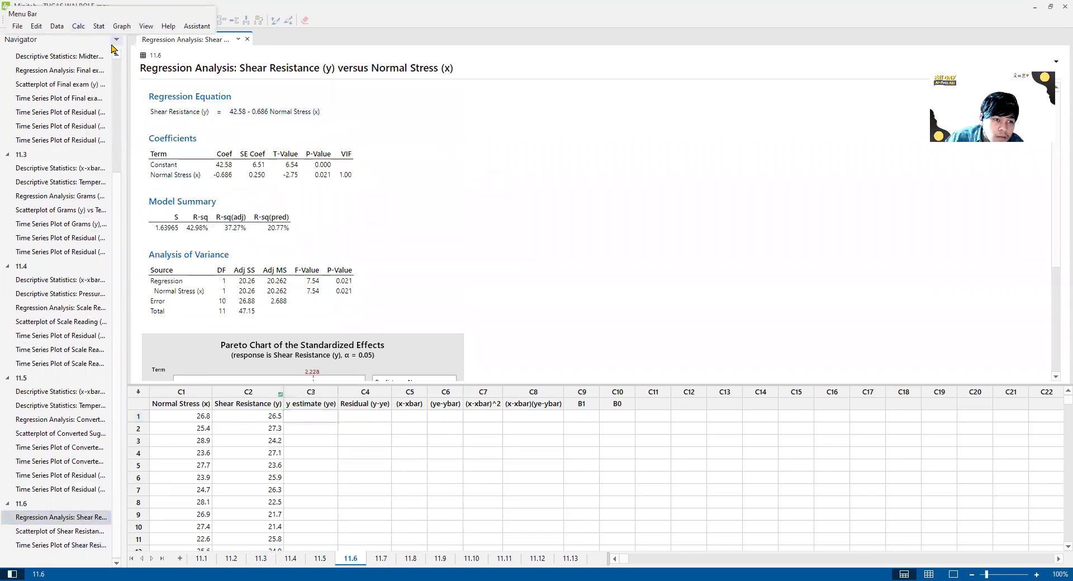
pyautogui.moveTo(160, 26)
pyautogui.mouseDown()
pyautogui.moveTo(202, 33)
pyautogui.moveTo(189, 25)
pyautogui.mouseUp()
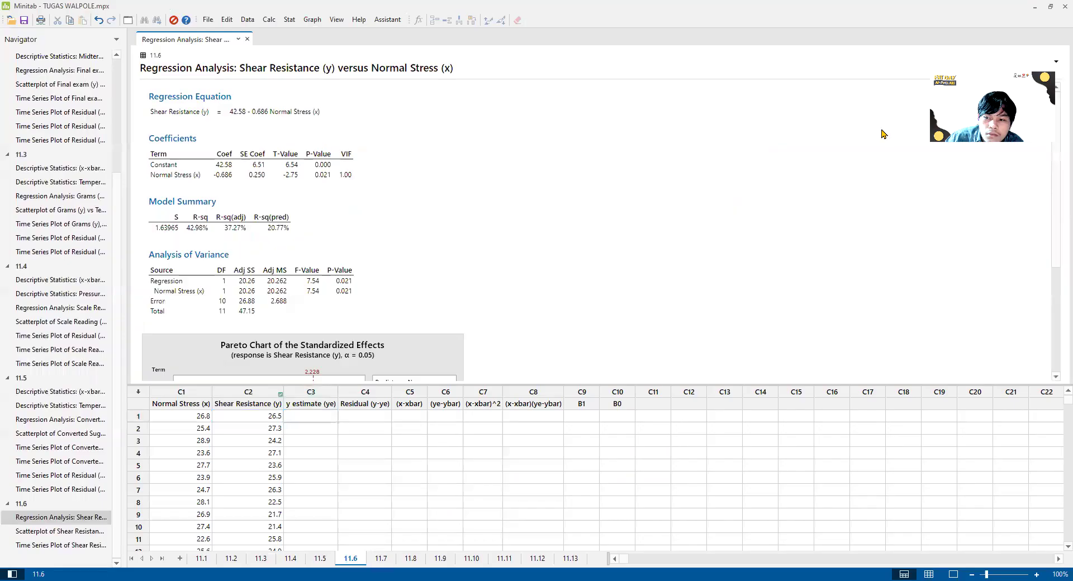
pyautogui.click(267, 20)
pyautogui.click(262, 23)
pyautogui.click(262, 21)
pyautogui.click(289, 20)
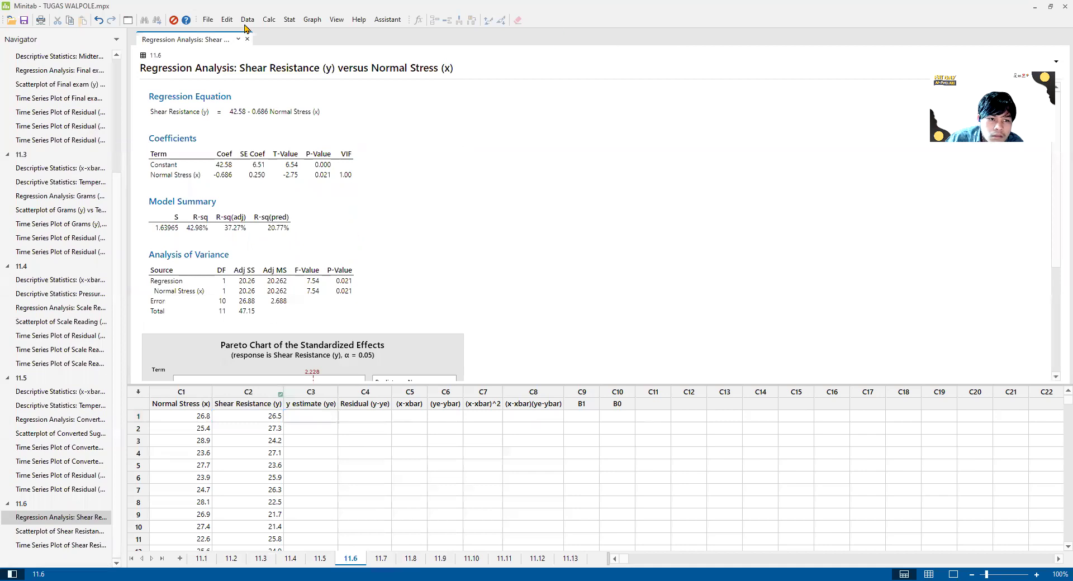
# Calculate the y estimate (ye) column C3 with the expression 42.58+0.686*c1
pyautogui.click(268, 21)
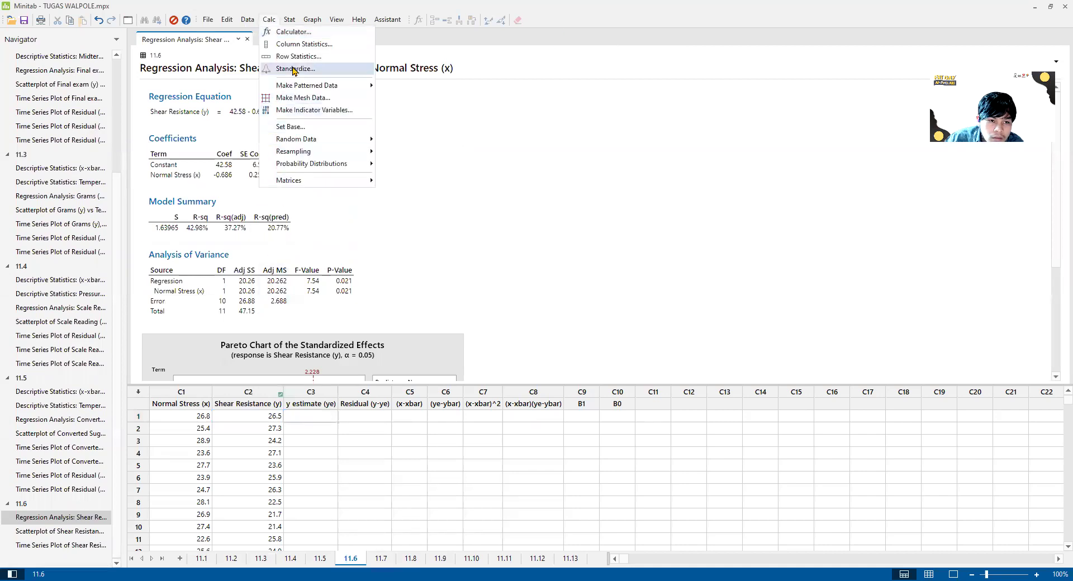
pyautogui.click(297, 34)
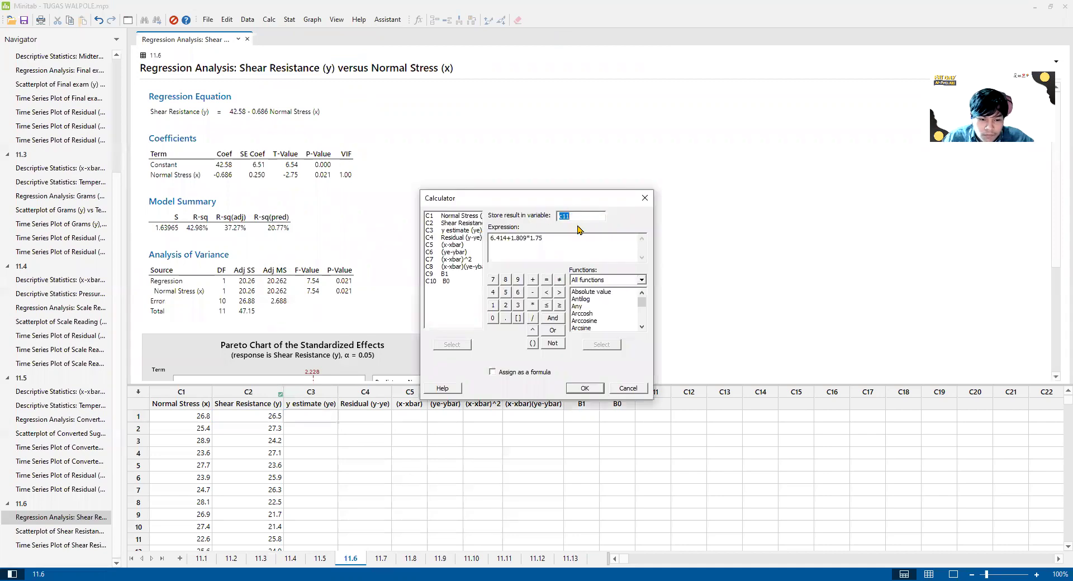
pyautogui.write('c3')
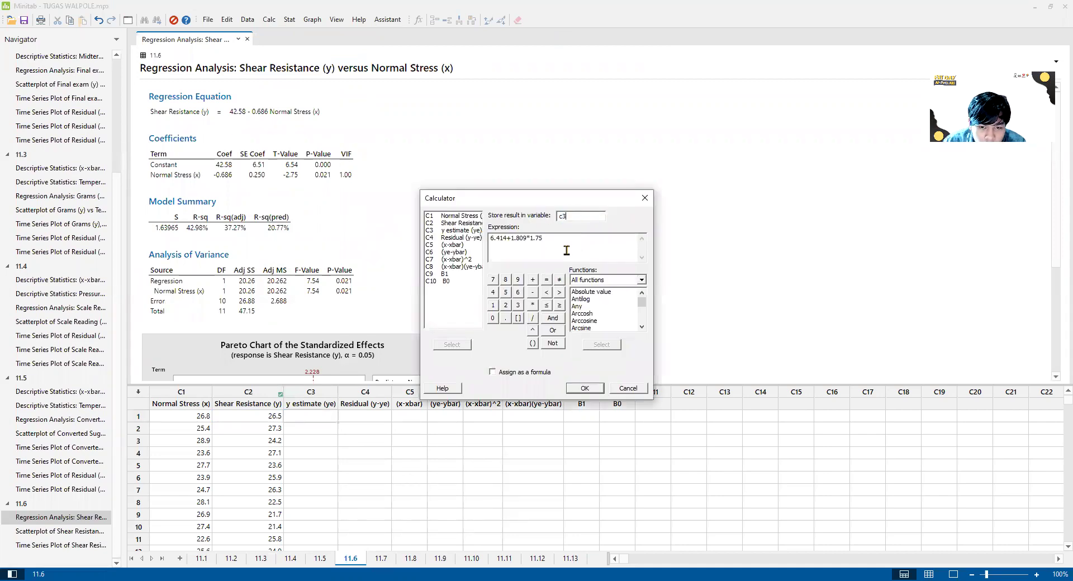
pyautogui.press('Tab')
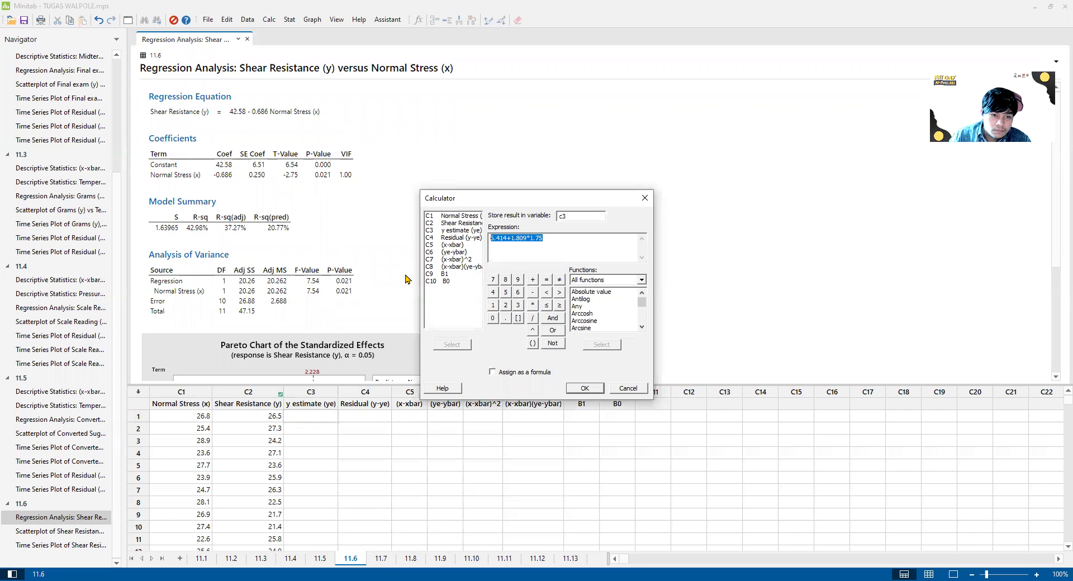
pyautogui.press('BackSpace')
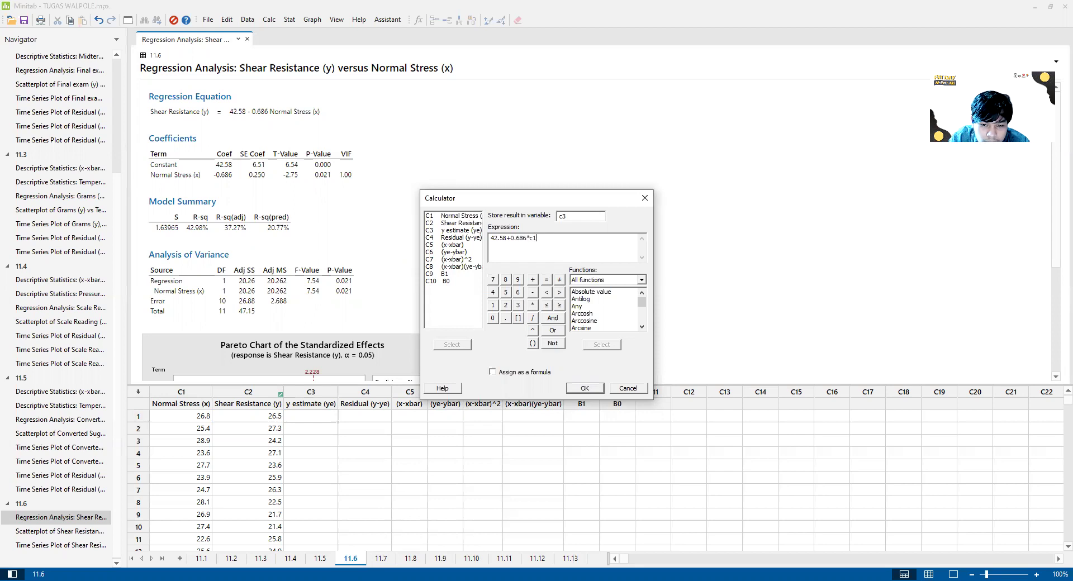
pyautogui.click(584, 388)
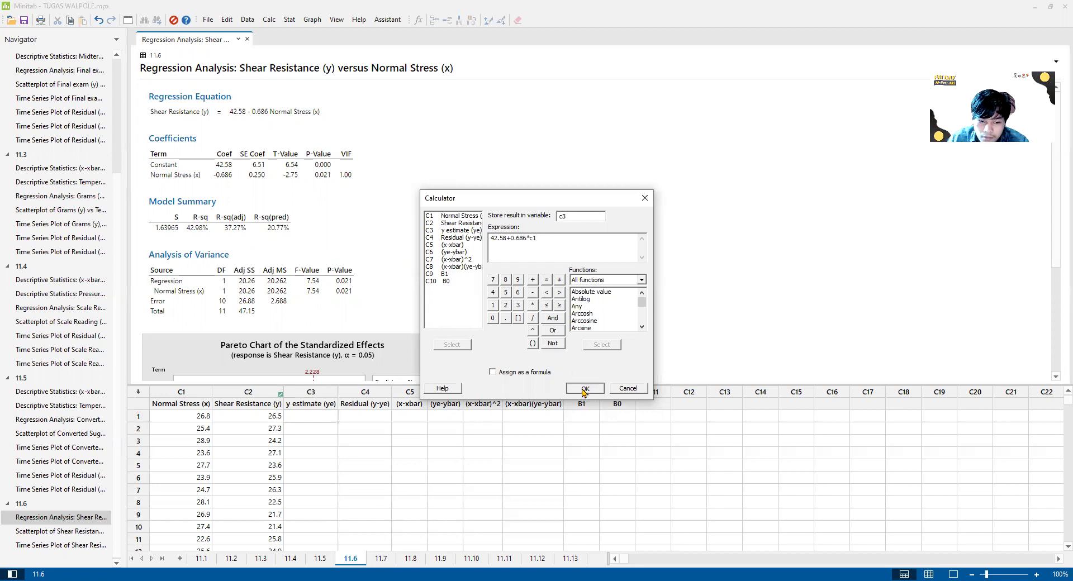
# Calculate the Residual (y-ye) column C4 with the expression c2-c3
pyautogui.click(370, 428)
pyautogui.click(364, 416)
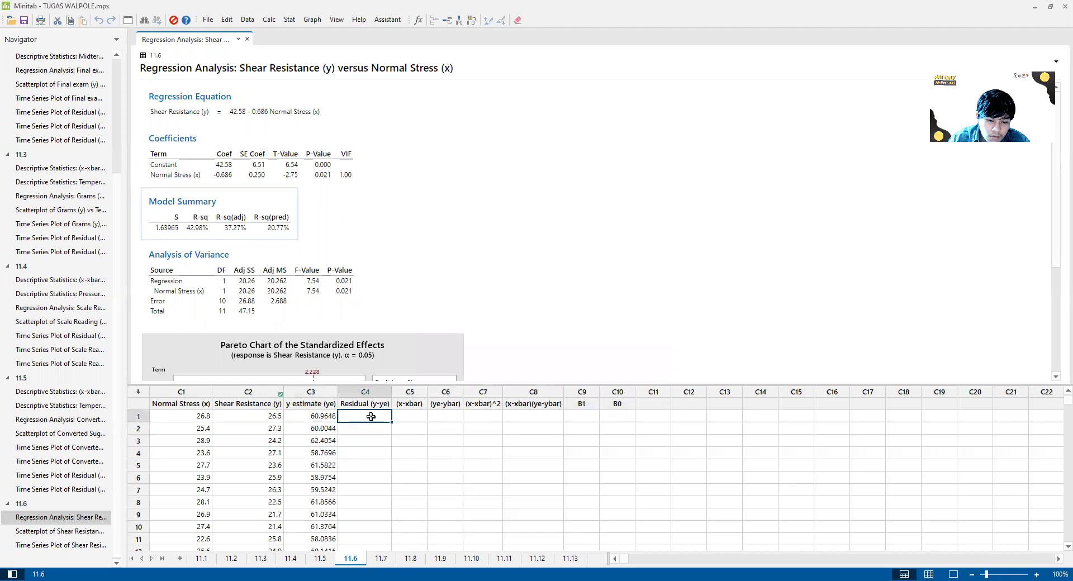
pyautogui.click(269, 20)
pyautogui.click(290, 32)
pyautogui.write('c4')
pyautogui.press('Tab')
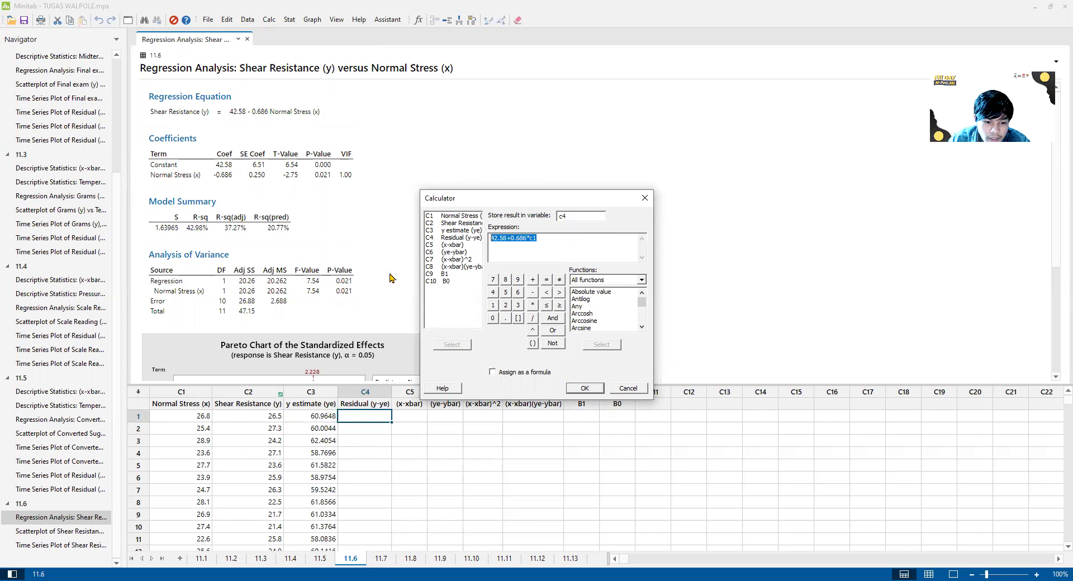
pyautogui.write('c2-c3')
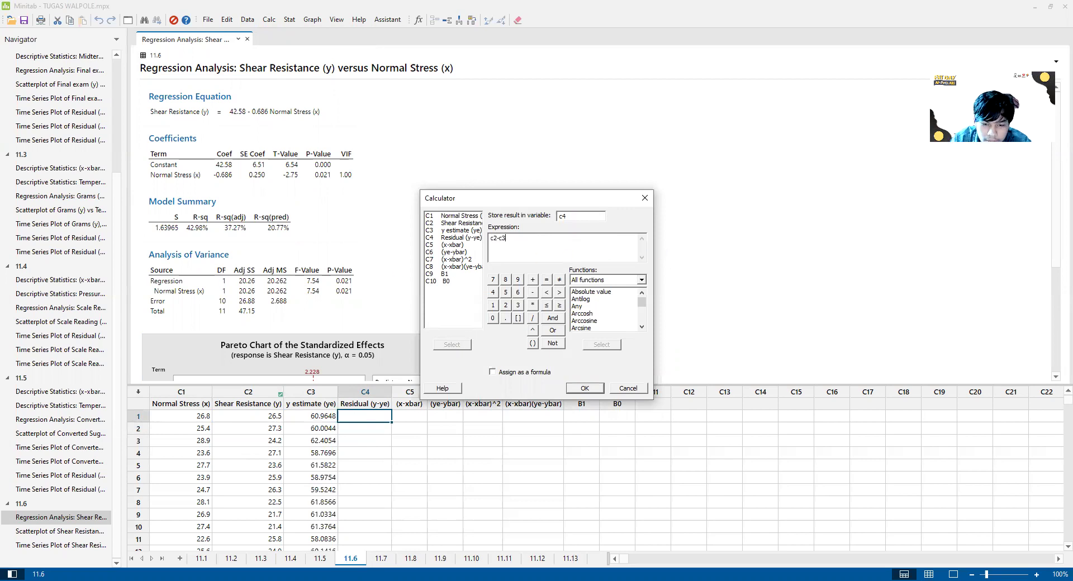
pyautogui.click(584, 387)
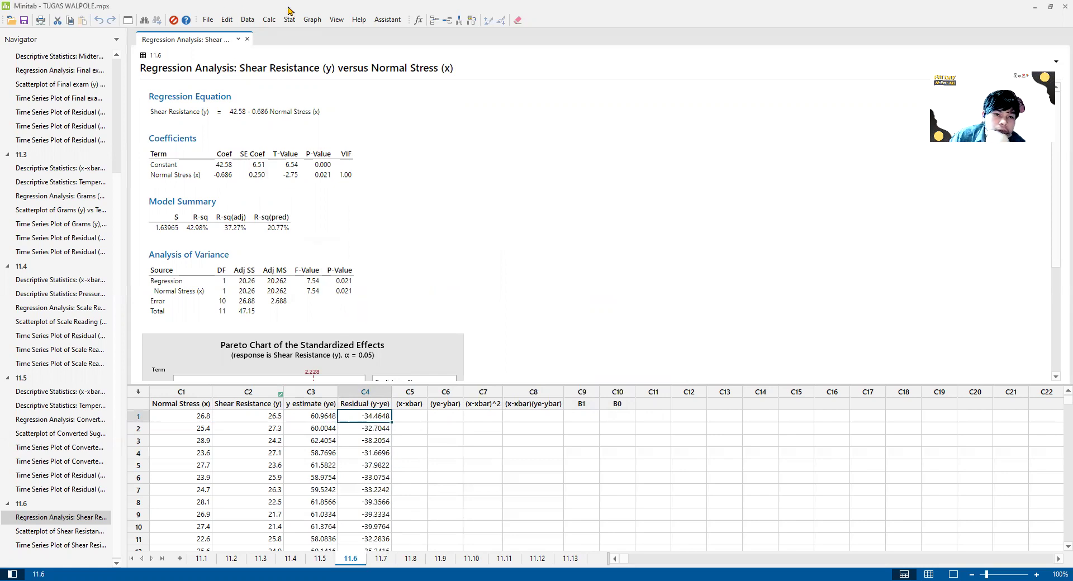
# Create a simple time series plot of Residual (y-ye)
pyautogui.click(312, 20)
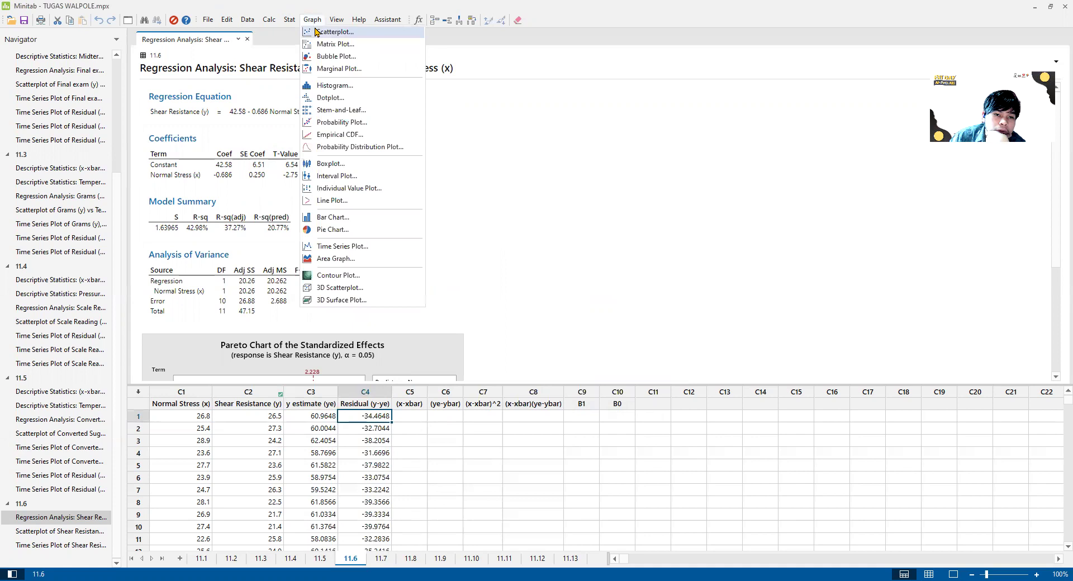
pyautogui.click(340, 246)
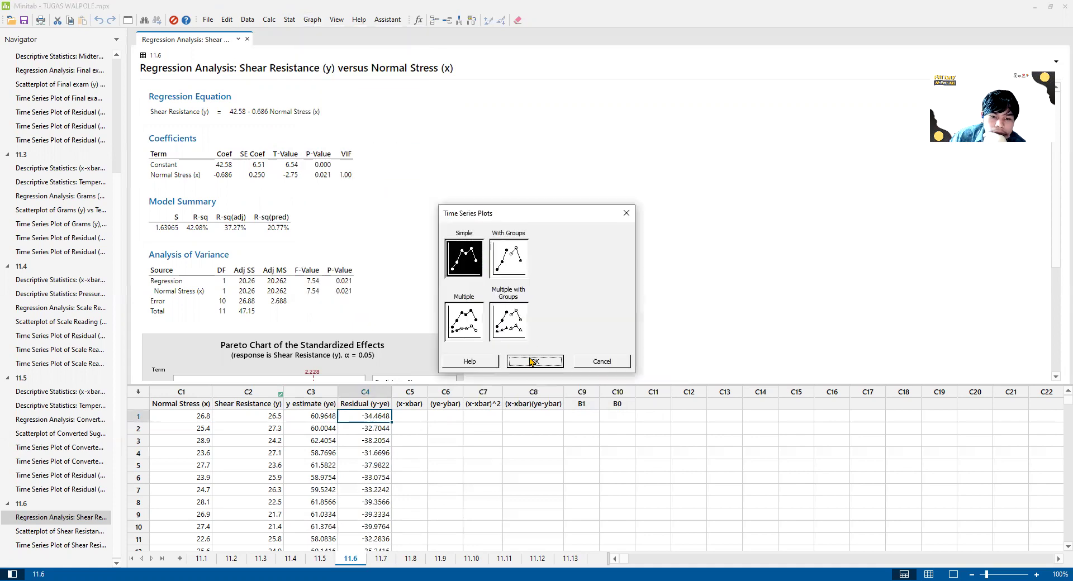
pyautogui.doubleClick(456, 267)
pyautogui.click(441, 242)
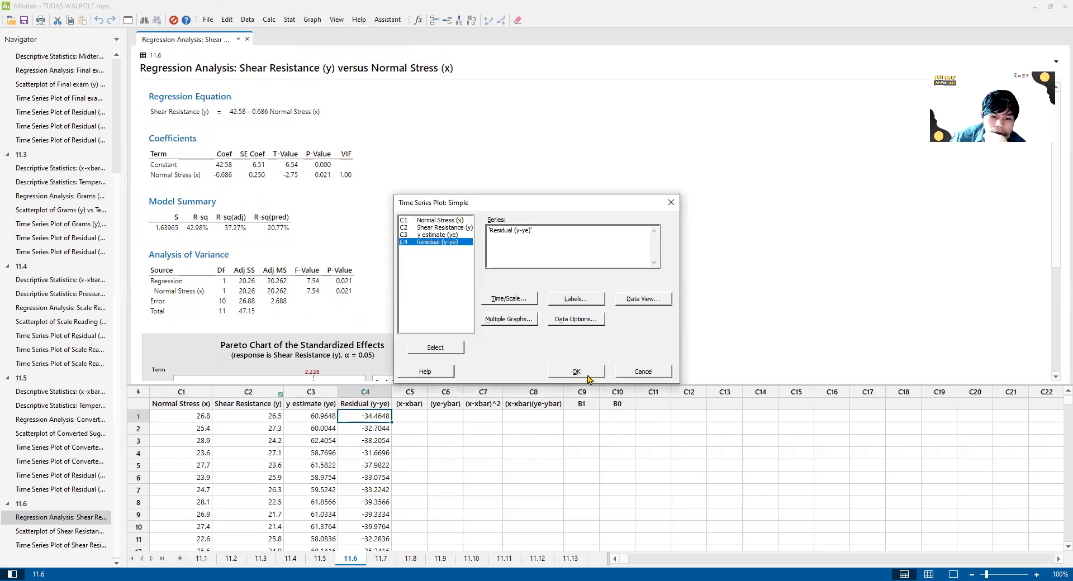
pyautogui.click(587, 376)
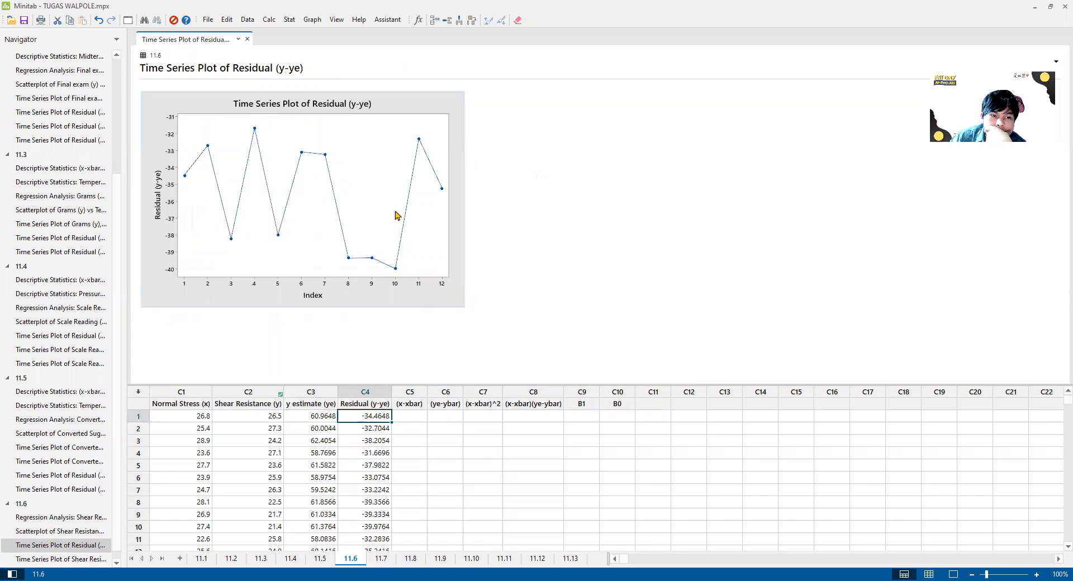
# Create a multiple time series plot of Shear Resistance (y) and y estimate (ye), and compare it with the 11.6 regression analysis
pyautogui.click(311, 20)
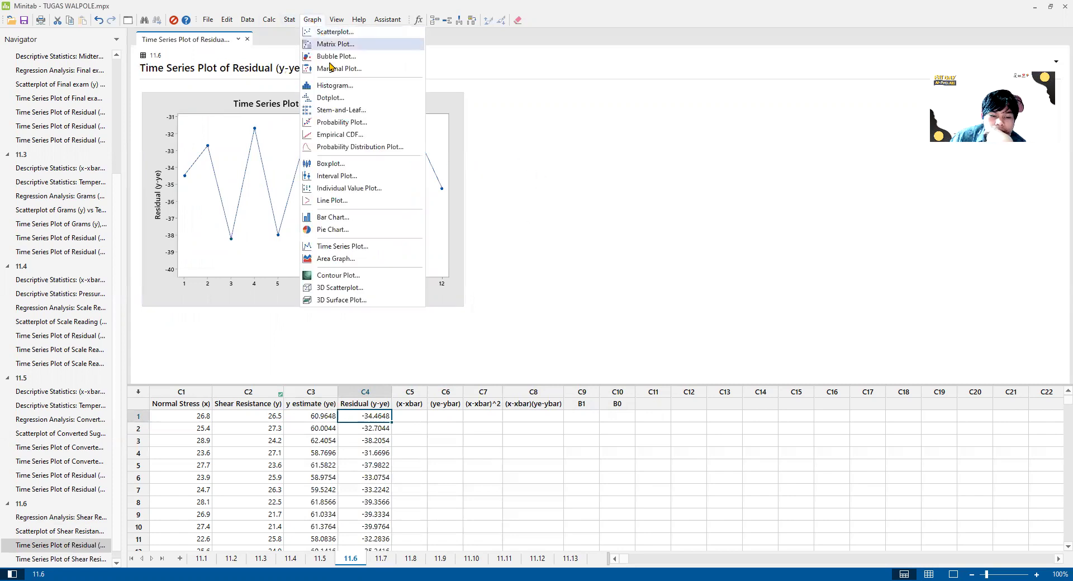
pyautogui.click(350, 246)
pyautogui.click(534, 360)
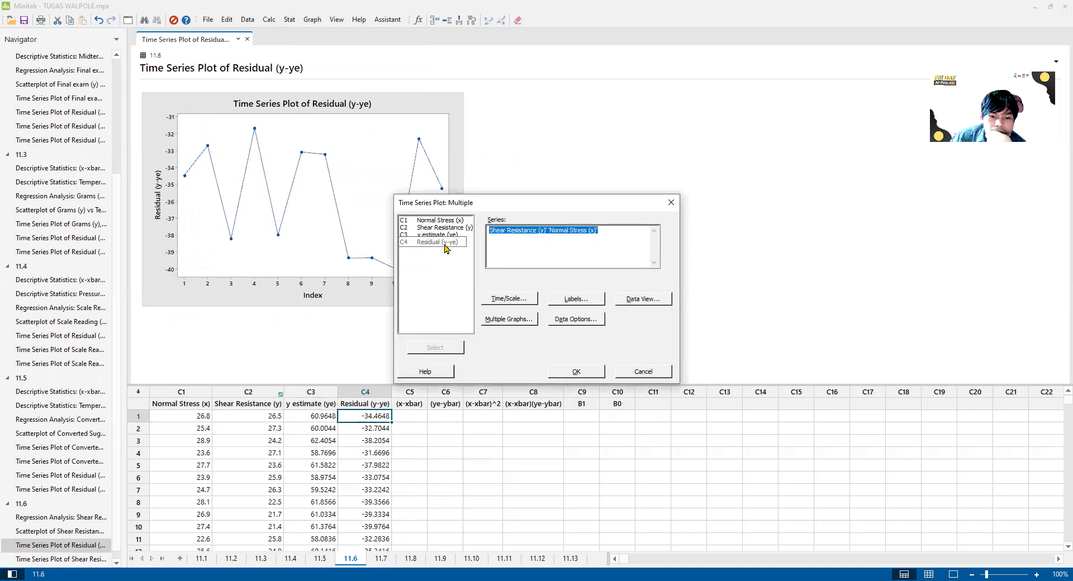
pyautogui.doubleClick(440, 227)
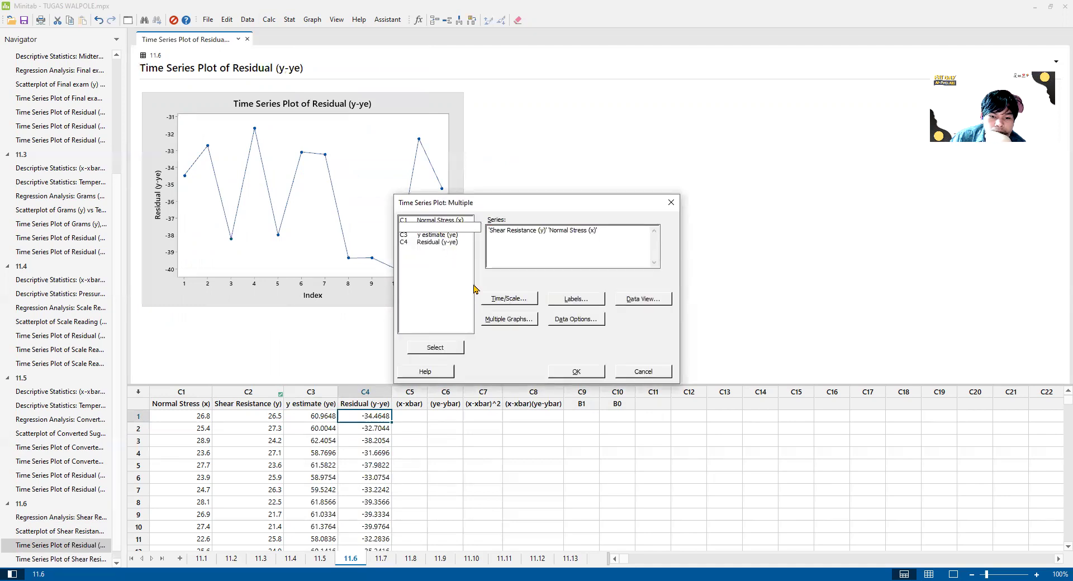
pyautogui.click(445, 235)
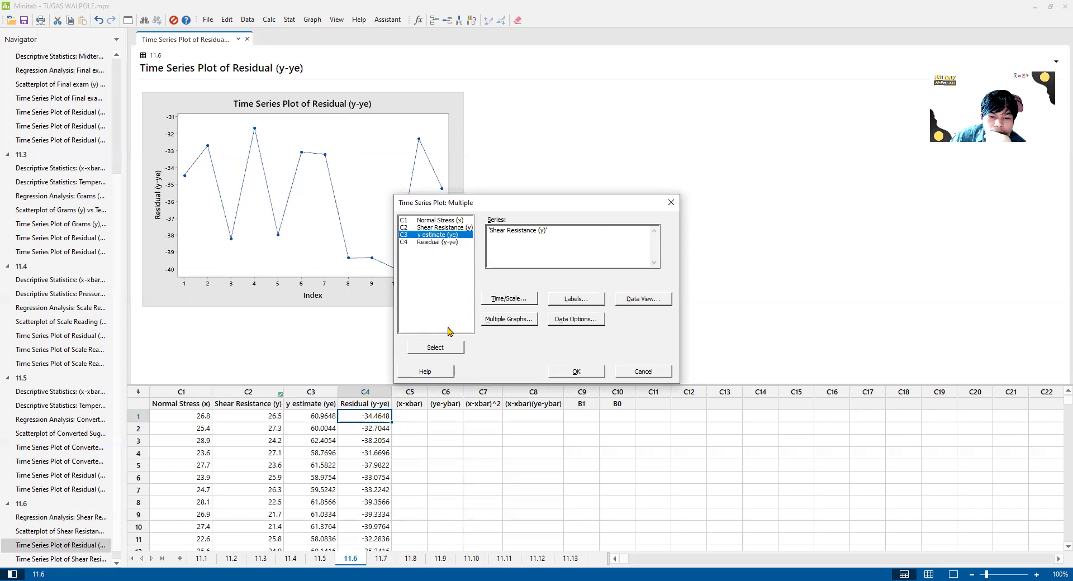
pyautogui.click(449, 347)
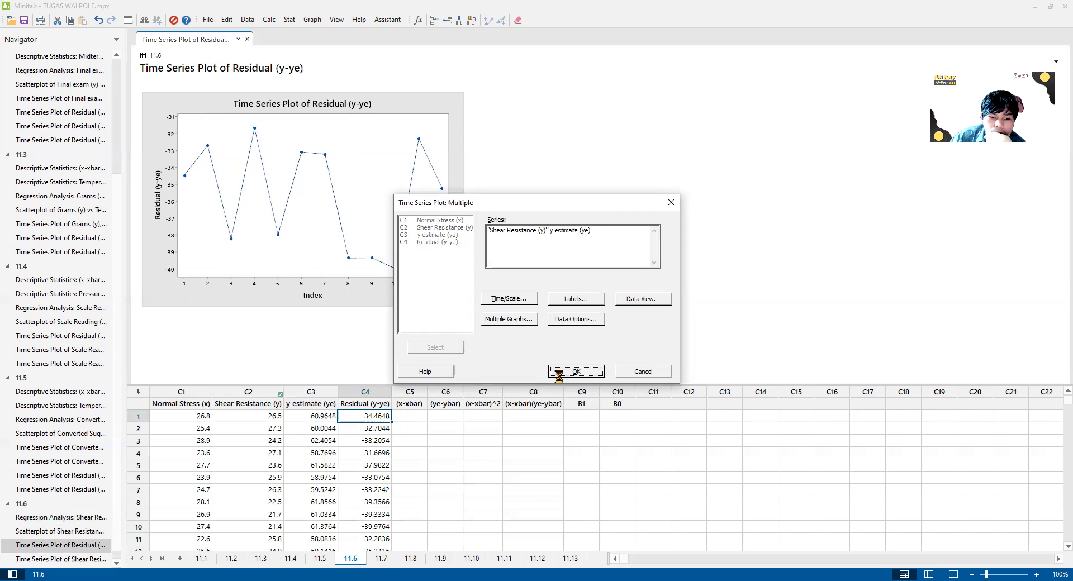
pyautogui.click(576, 371)
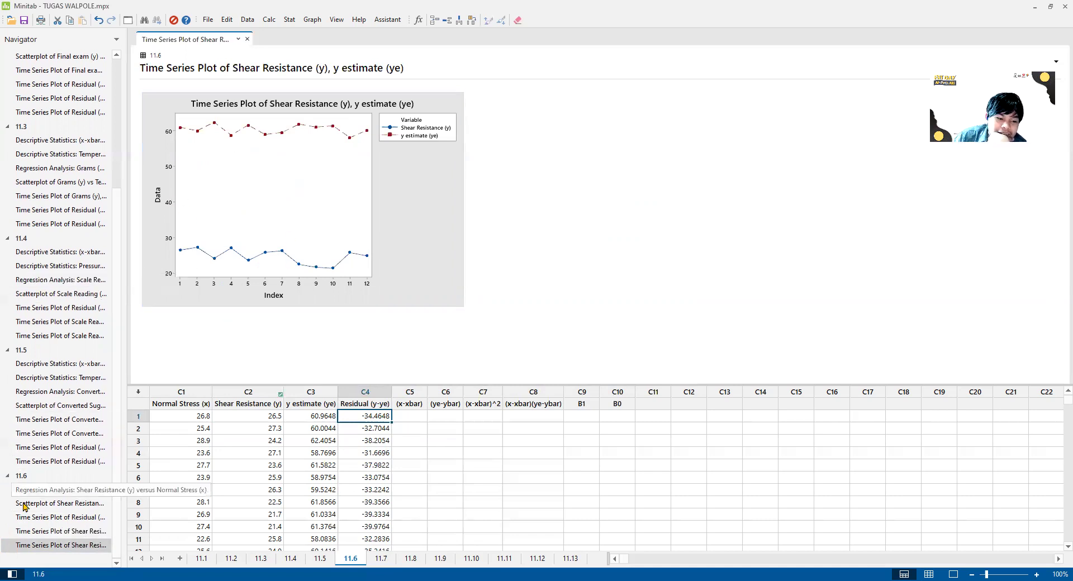
pyautogui.click(40, 490)
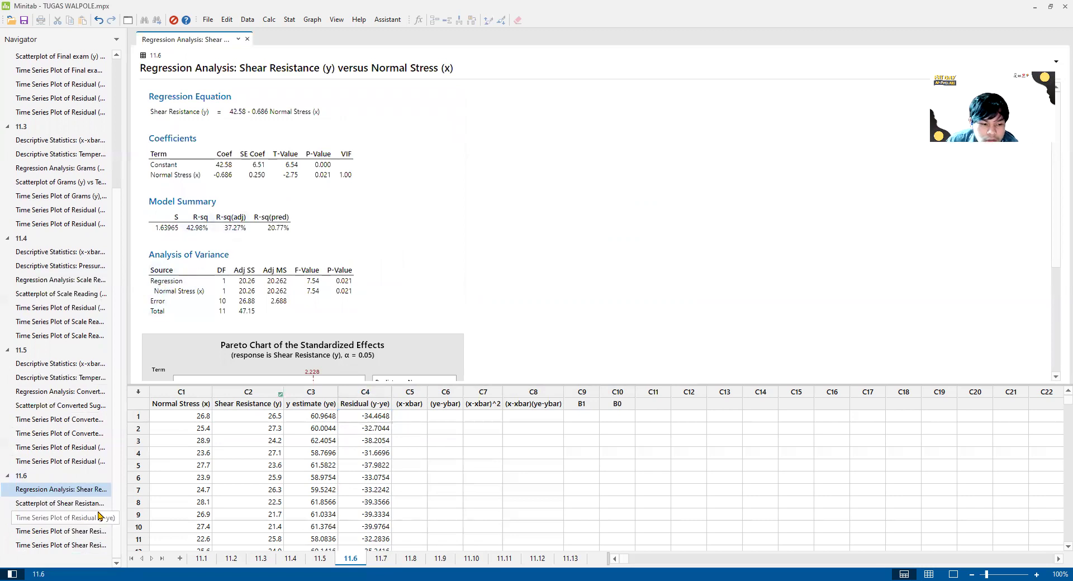
pyautogui.click(61, 545)
# Display descriptive statistics for Normal Stress (x) and Shear Resistance (y)
pyautogui.click(420, 421)
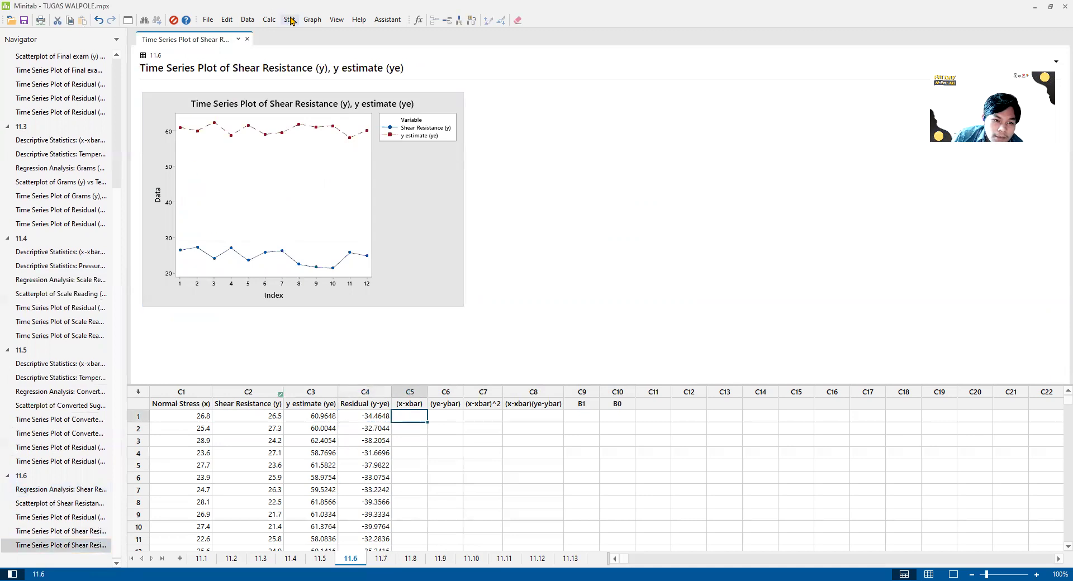
pyautogui.click(309, 20)
pyautogui.moveTo(290, 20)
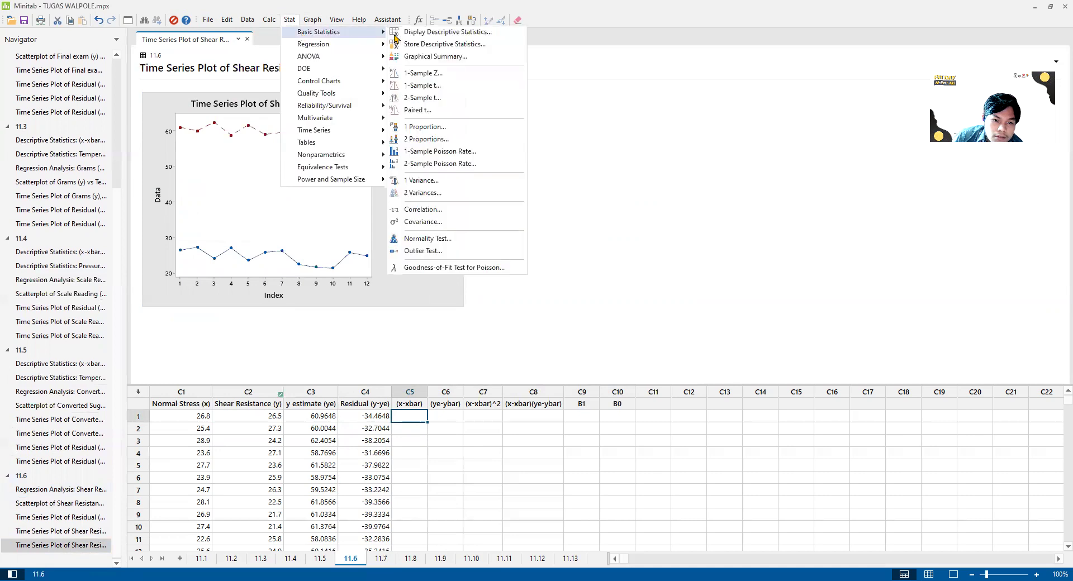
pyautogui.click(406, 36)
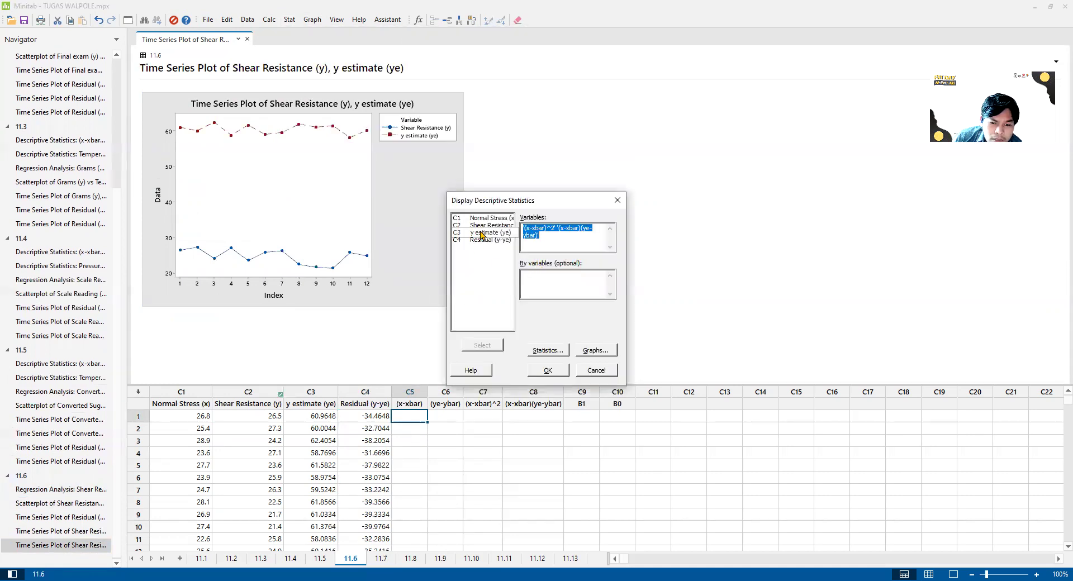
pyautogui.click(483, 218)
pyautogui.click(489, 344)
pyautogui.click(484, 225)
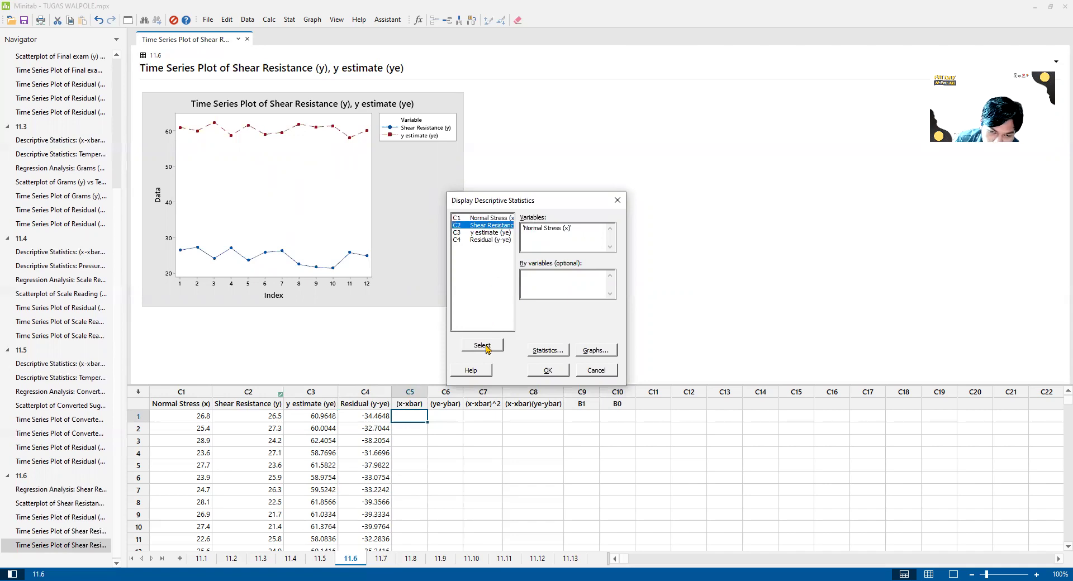
pyautogui.click(486, 346)
pyautogui.click(549, 371)
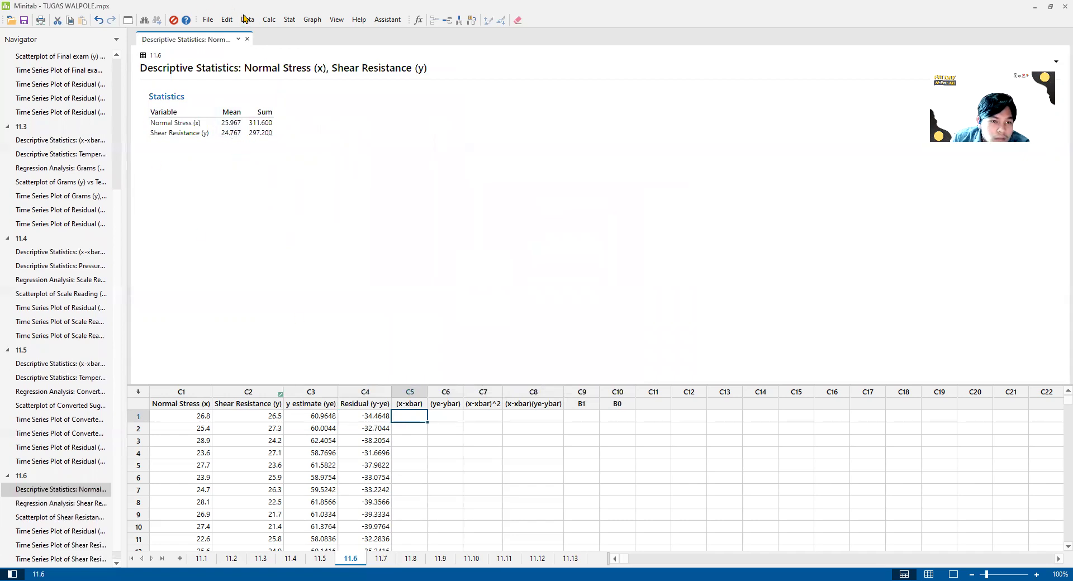
# Calculate the (x-xbar) column C5 with the expression c1-25.967
pyautogui.click(269, 20)
pyautogui.click(292, 33)
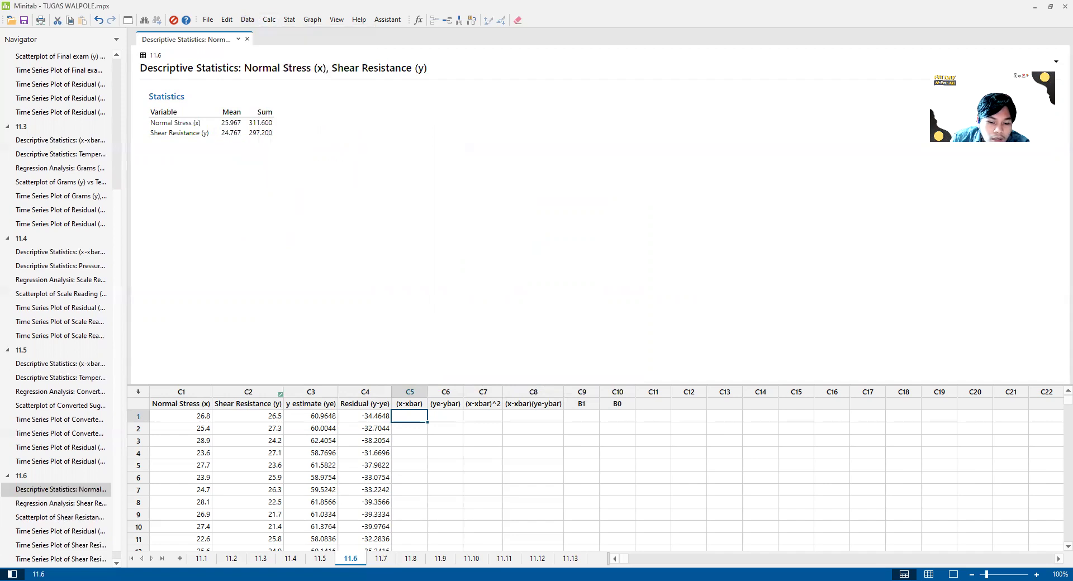
pyautogui.write('c5')
pyautogui.press('Tab')
pyautogui.write('c1')
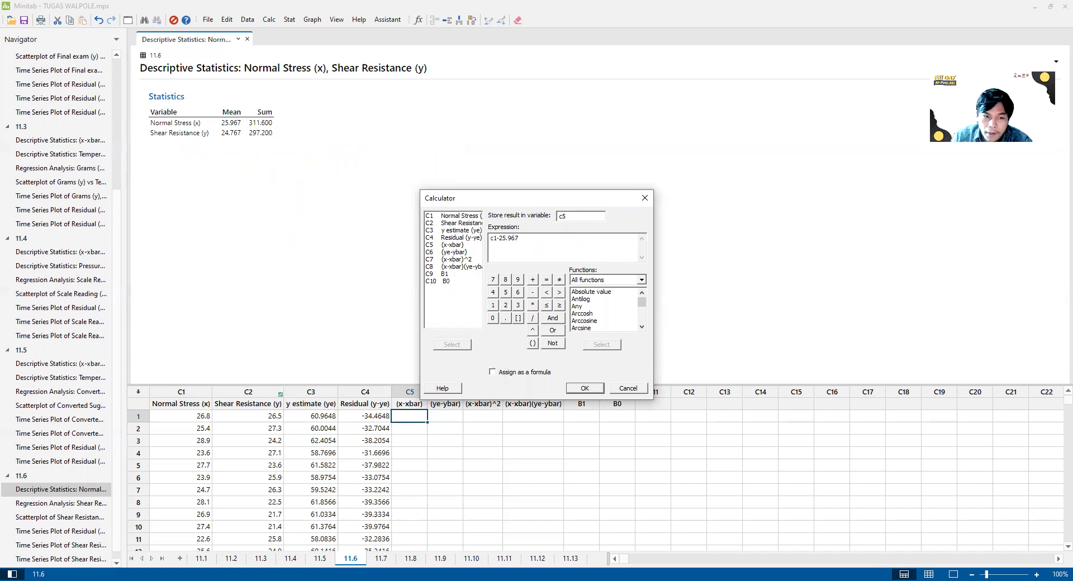
pyautogui.click(584, 388)
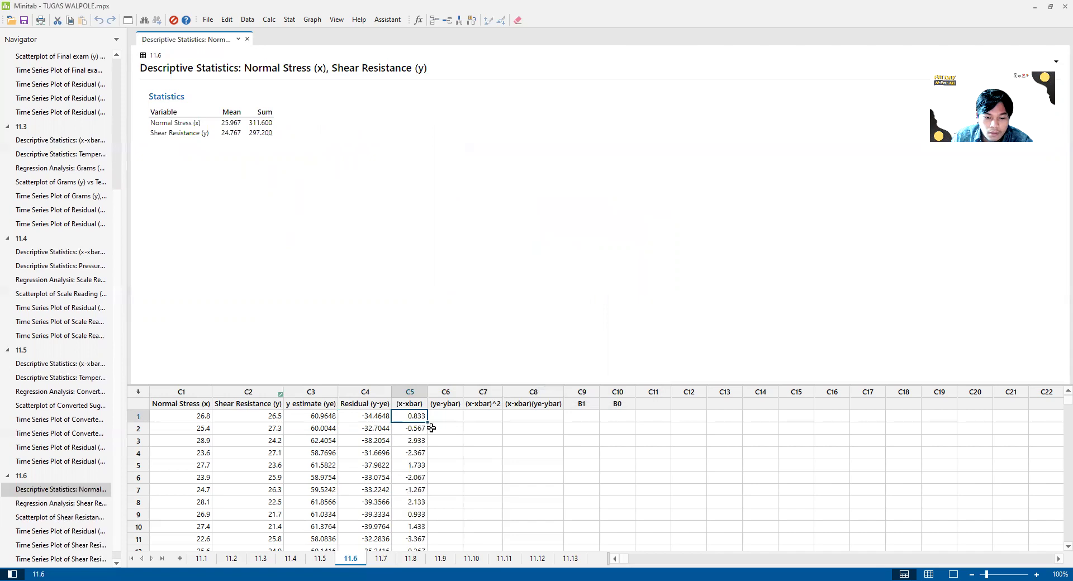
# Calculate the (ye-ybar) column C6 with the expression c3-24.767
pyautogui.click(447, 421)
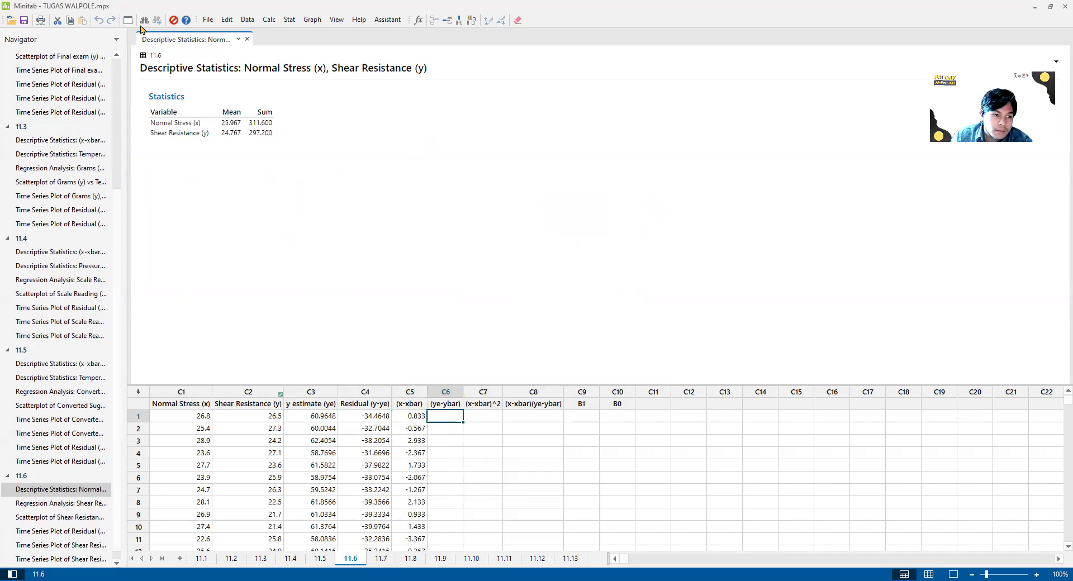
pyautogui.click(269, 20)
pyautogui.click(282, 33)
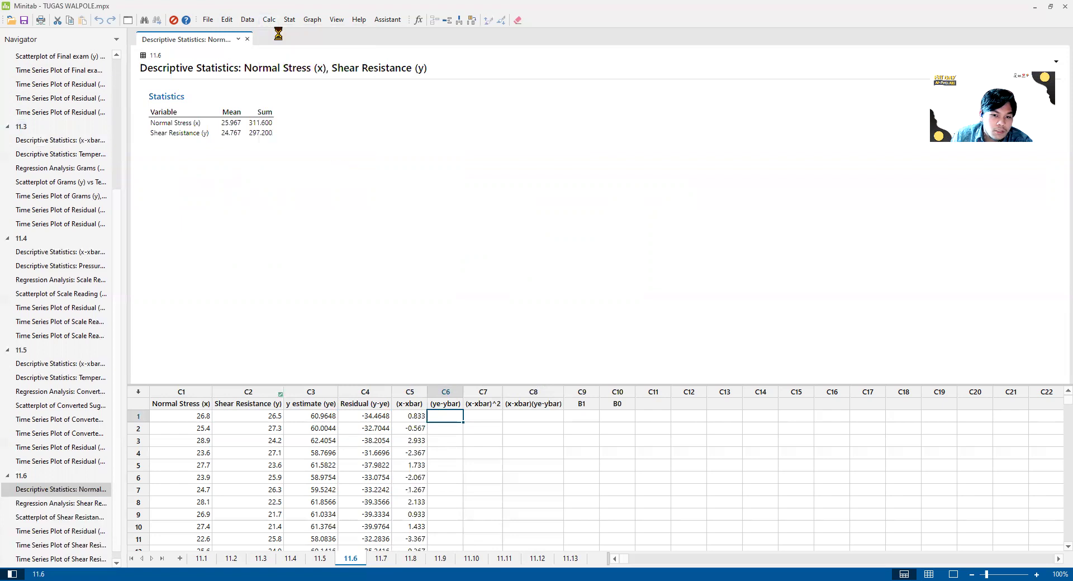
pyautogui.write('c6')
pyautogui.moveTo(581, 237); pyautogui.dragTo(472, 238)
pyautogui.press('BackSpace')
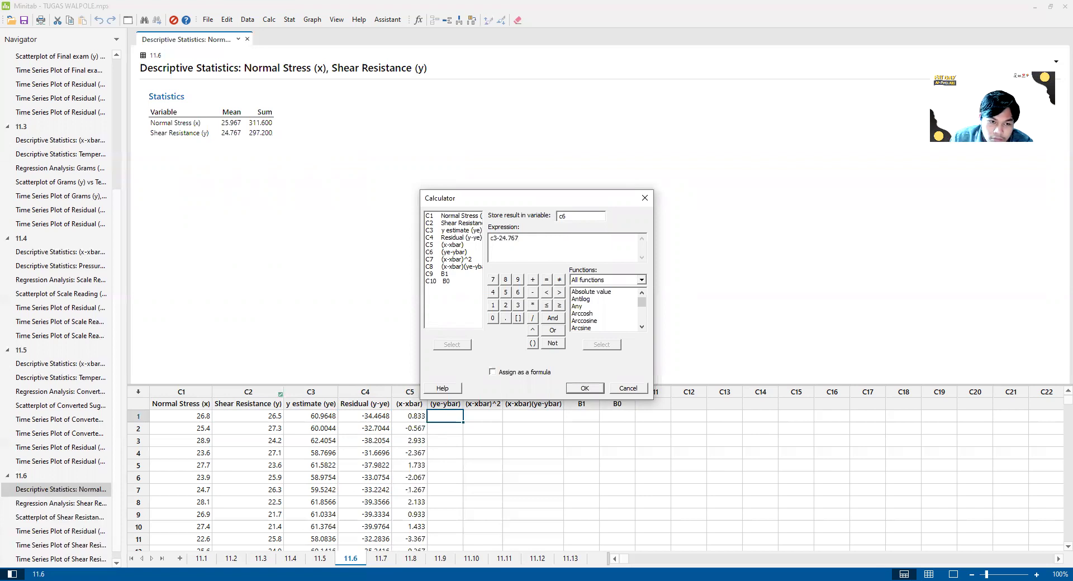
pyautogui.click(584, 391)
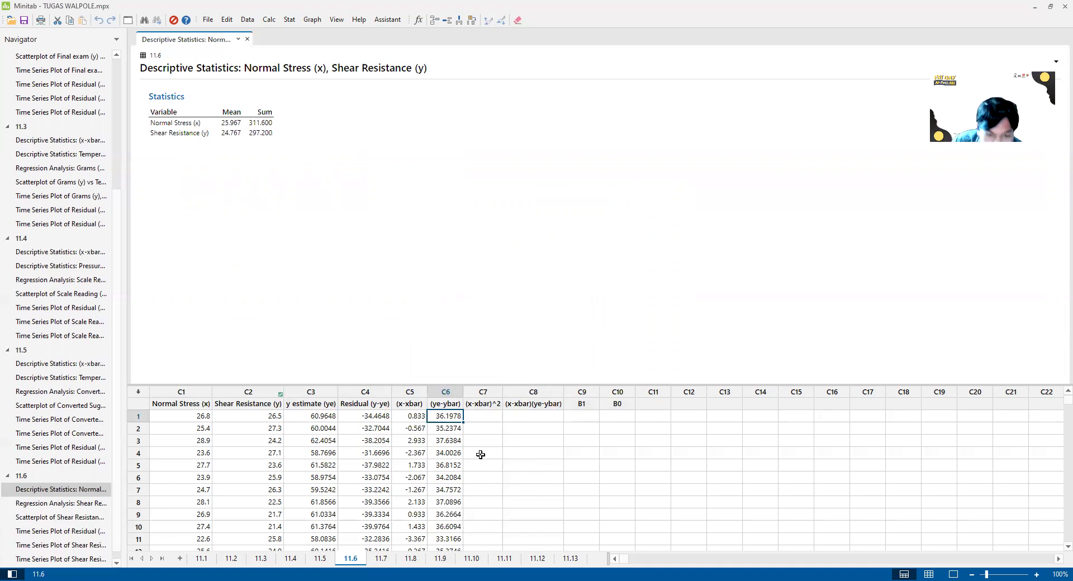
# Calculate the (x-xbar)^2 column C7 with the expression c5^2
pyautogui.scroll(-3, 501, 463)
pyautogui.scroll(3, 501, 464)
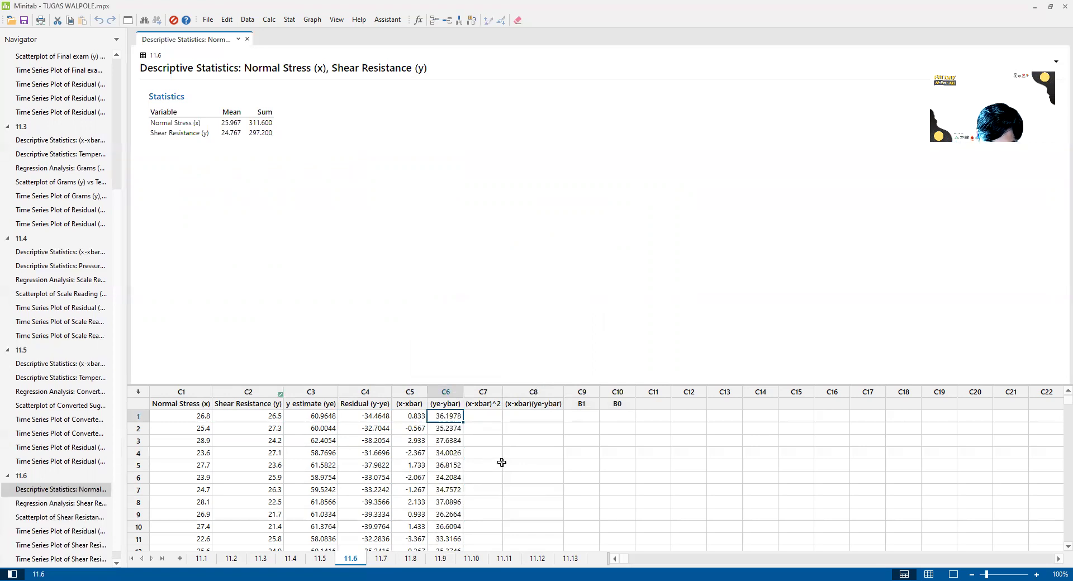
pyautogui.click(483, 417)
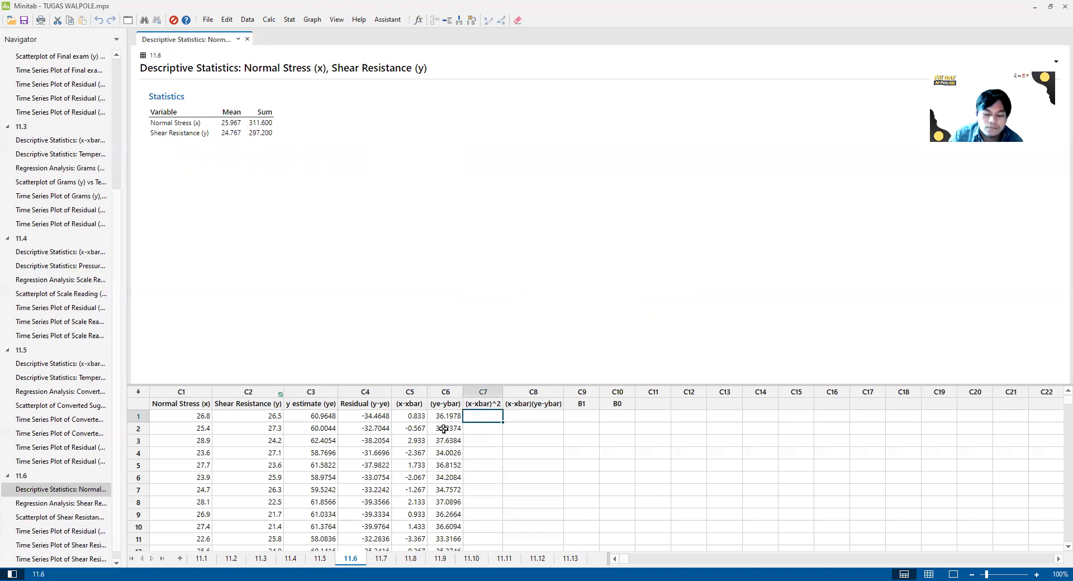
pyautogui.click(273, 25)
pyautogui.click(277, 33)
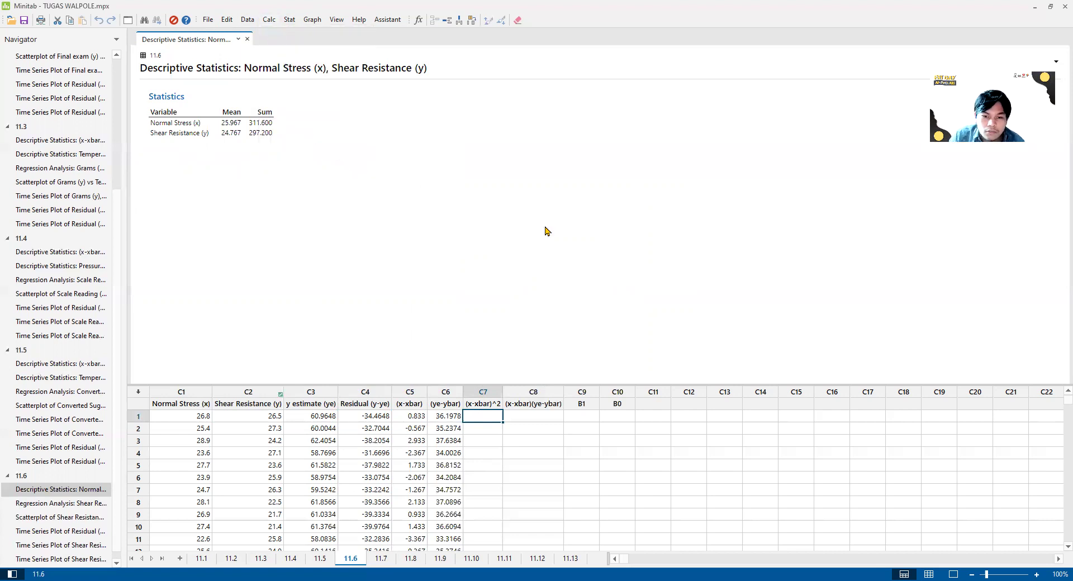
pyautogui.write('c7')
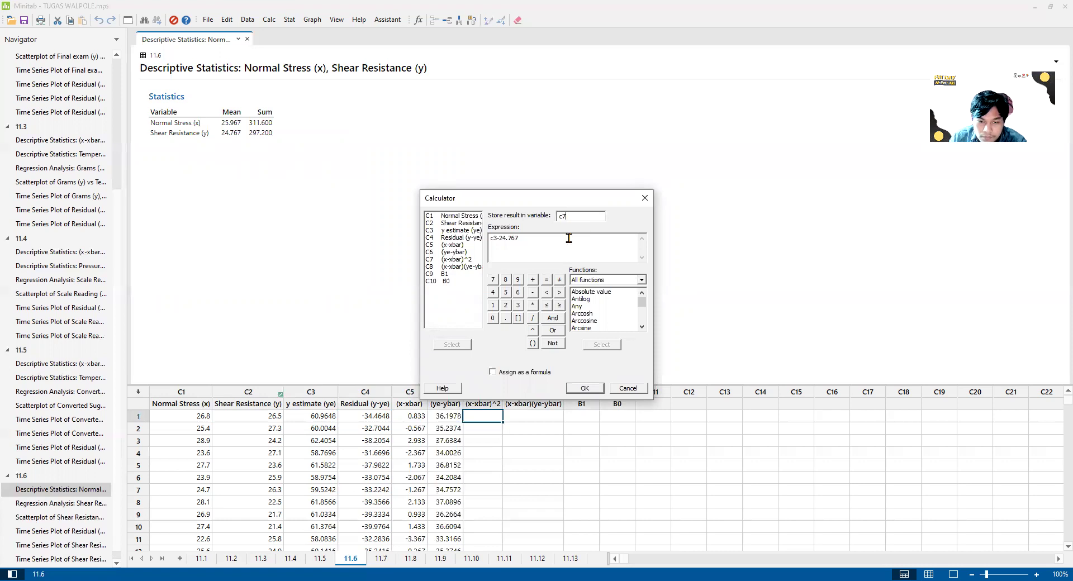
pyautogui.press('Tab')
pyautogui.write('c5')
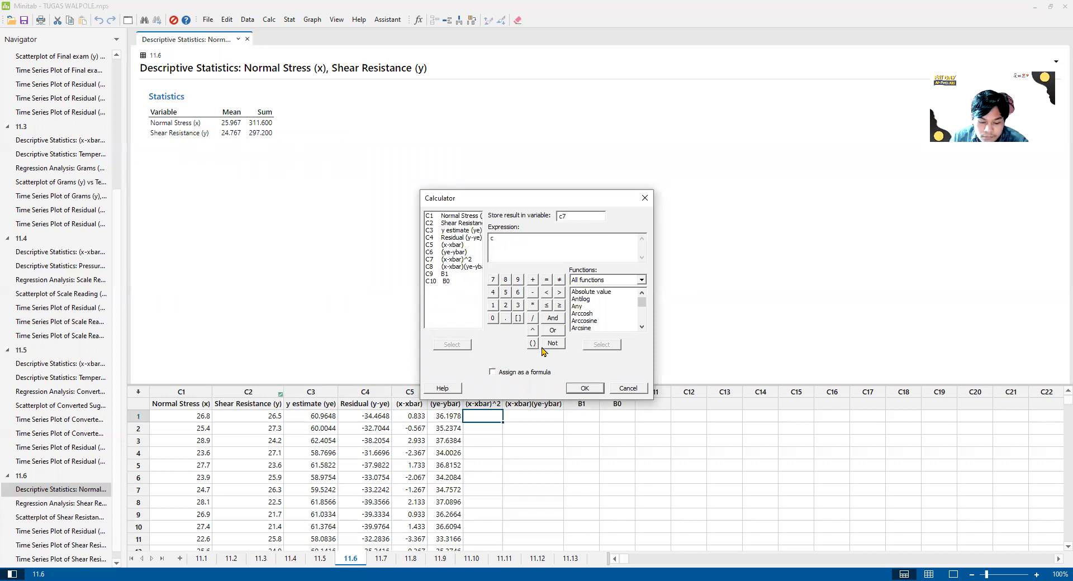
pyautogui.click(532, 330)
pyautogui.write('2')
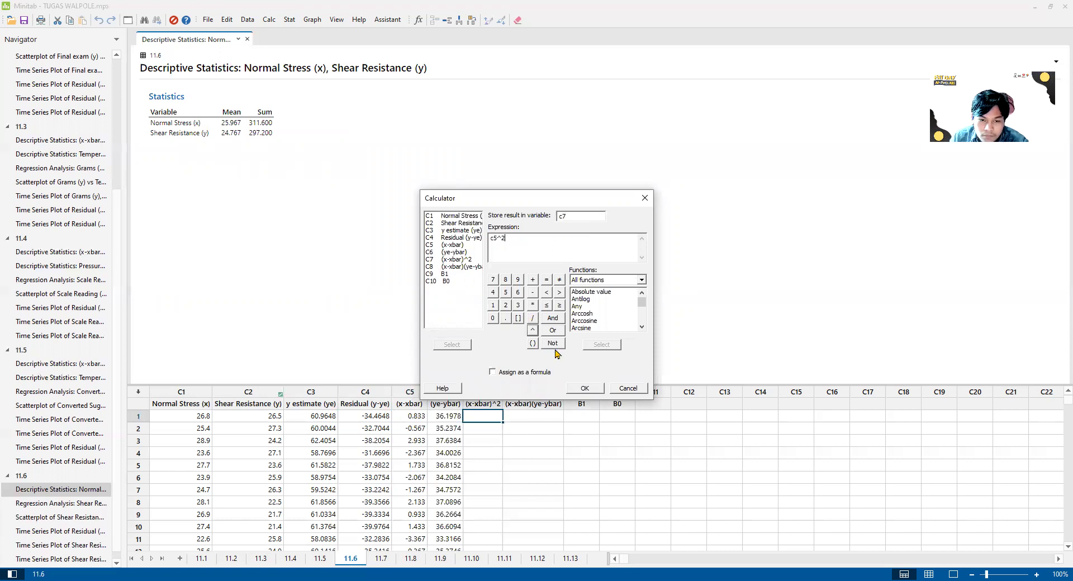
pyautogui.click(596, 389)
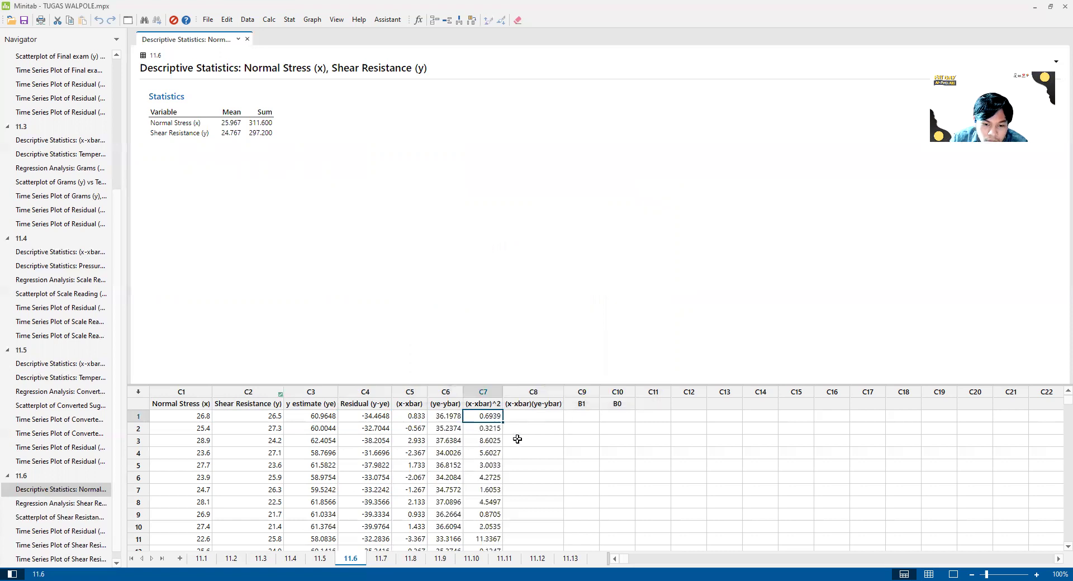
# Calculate the (x-xbar)(ye-ybar) column C8 with the expression c5*c6
pyautogui.click(524, 419)
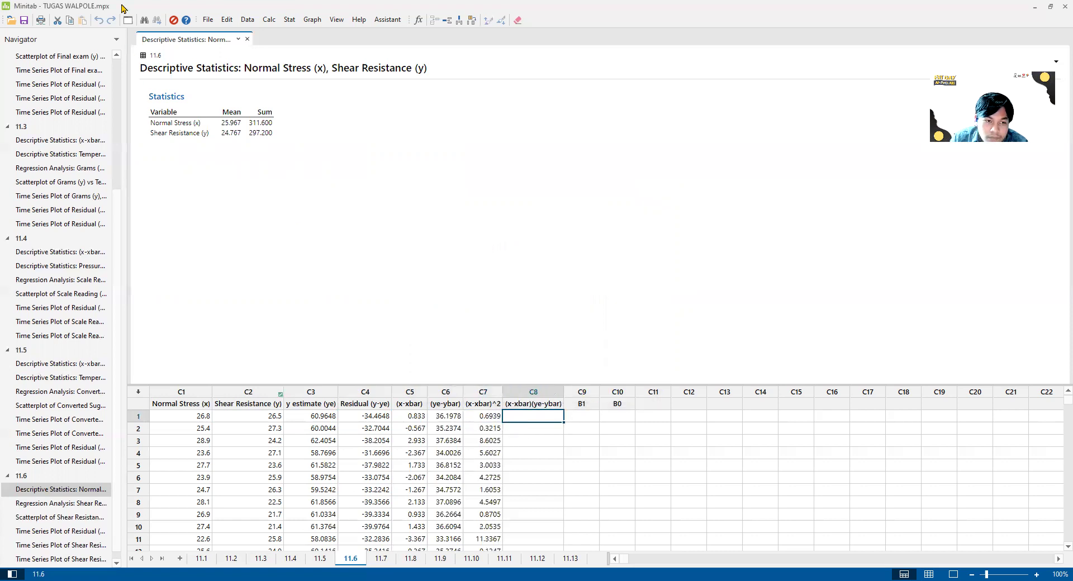
pyautogui.click(269, 21)
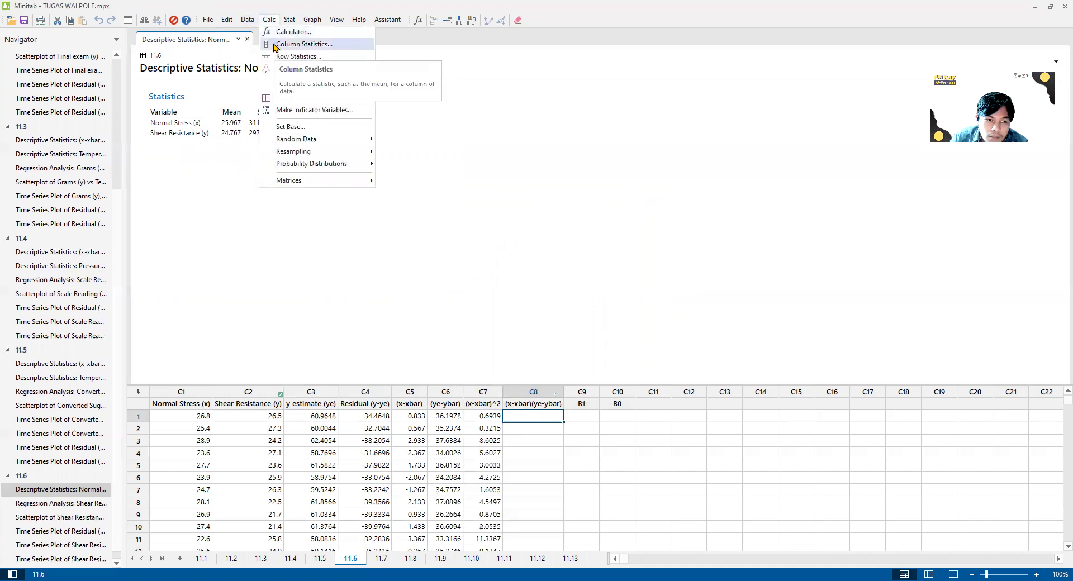
pyautogui.click(275, 36)
pyautogui.write('c')
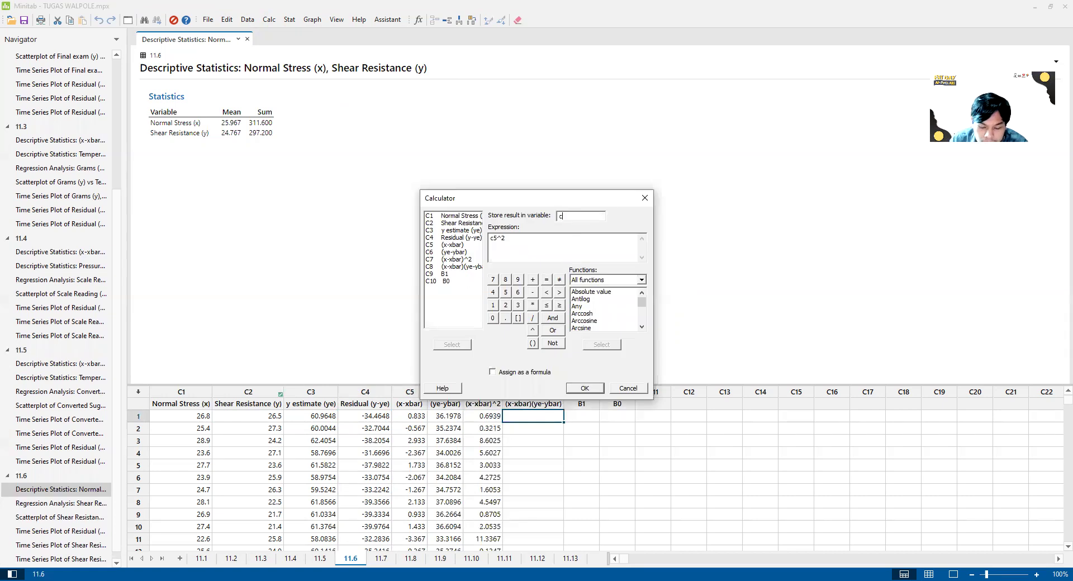
pyautogui.write('8')
pyautogui.doubleClick(495, 239)
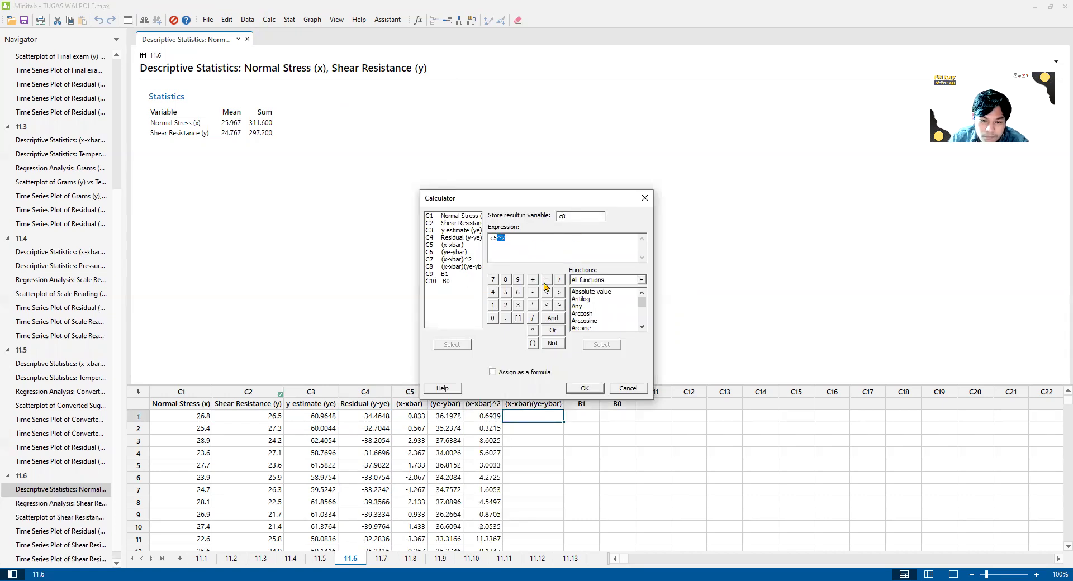
pyautogui.click(532, 306)
pyautogui.write('c6')
pyautogui.click(584, 387)
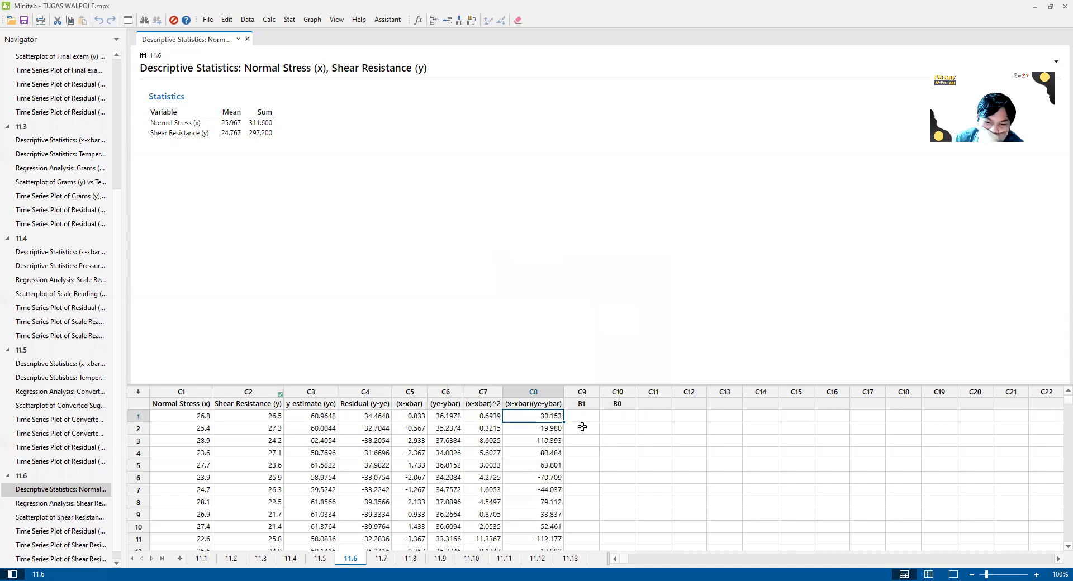
pyautogui.click(581, 417)
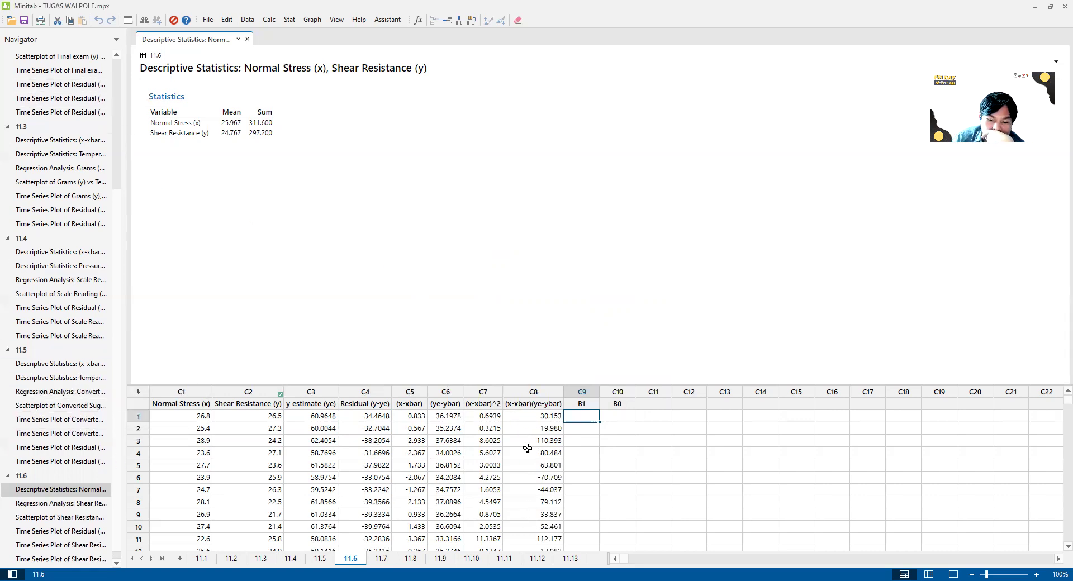
pyautogui.click(480, 416)
pyautogui.click(514, 403)
pyautogui.click(486, 416)
pyautogui.click(505, 403)
pyautogui.click(506, 416)
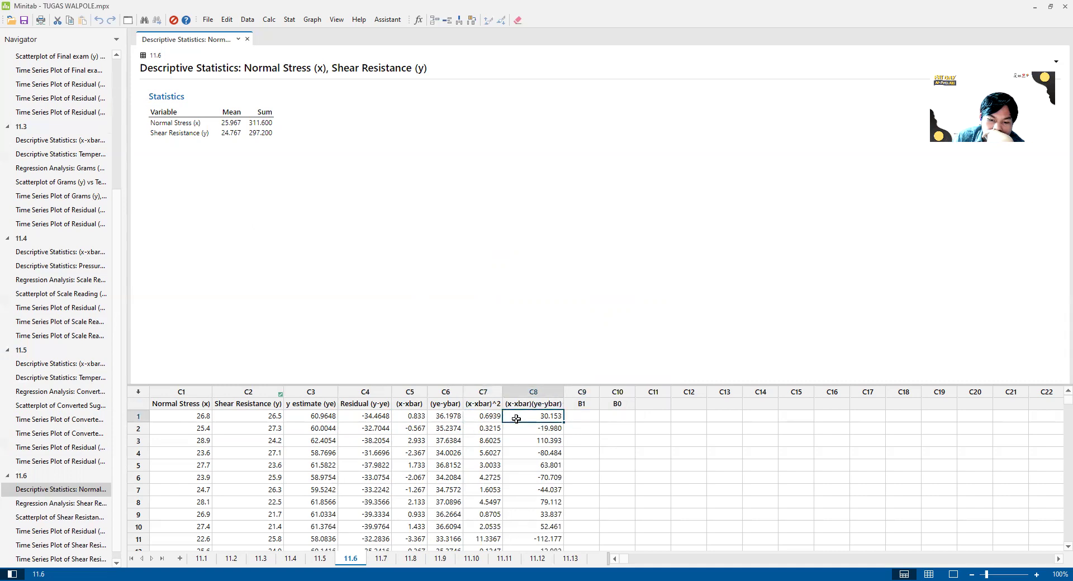
pyautogui.scroll(-1, 516, 418)
pyautogui.scroll(1, 508, 441)
pyautogui.click(289, 20)
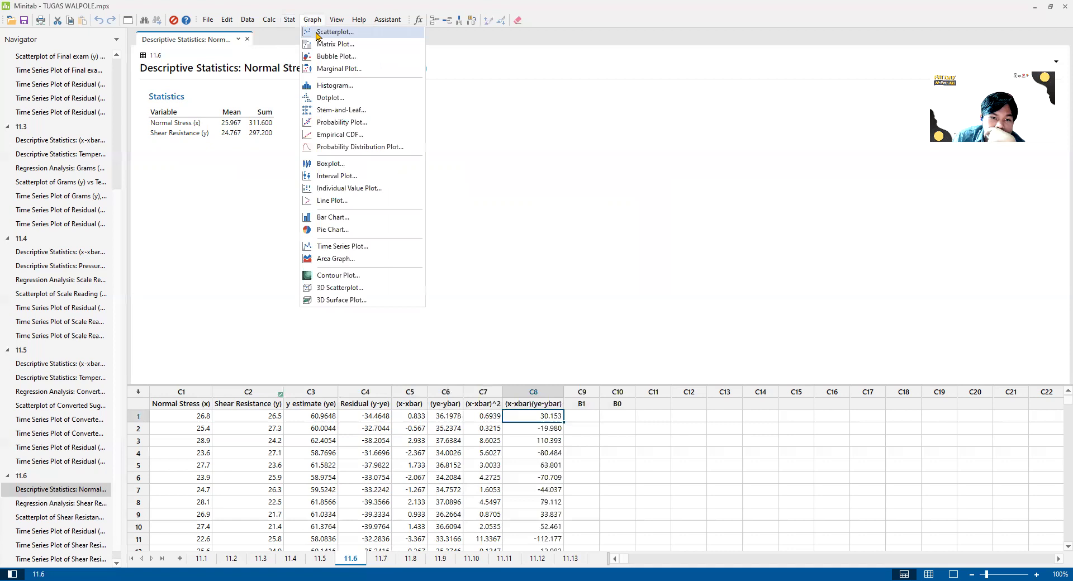
pyautogui.click(317, 33)
pyautogui.click(625, 214)
# Display descriptive statistics with mean and sum for (x-xbar)^2 and (x-xbar)(ye-ybar)
pyautogui.click(290, 19)
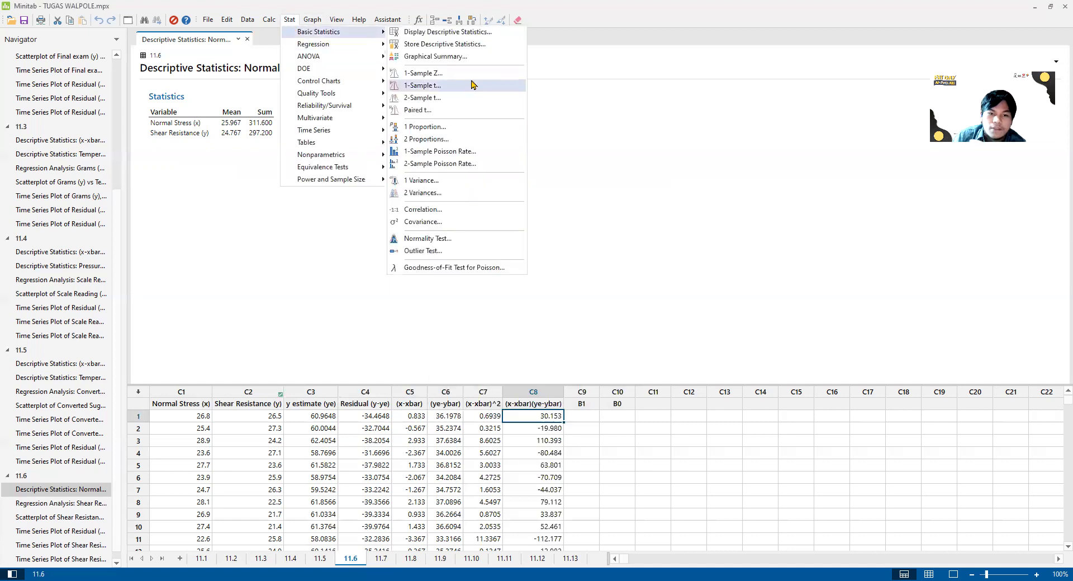
pyautogui.click(450, 32)
pyautogui.doubleClick(484, 262)
pyautogui.click(484, 269)
pyautogui.click(482, 345)
pyautogui.click(537, 351)
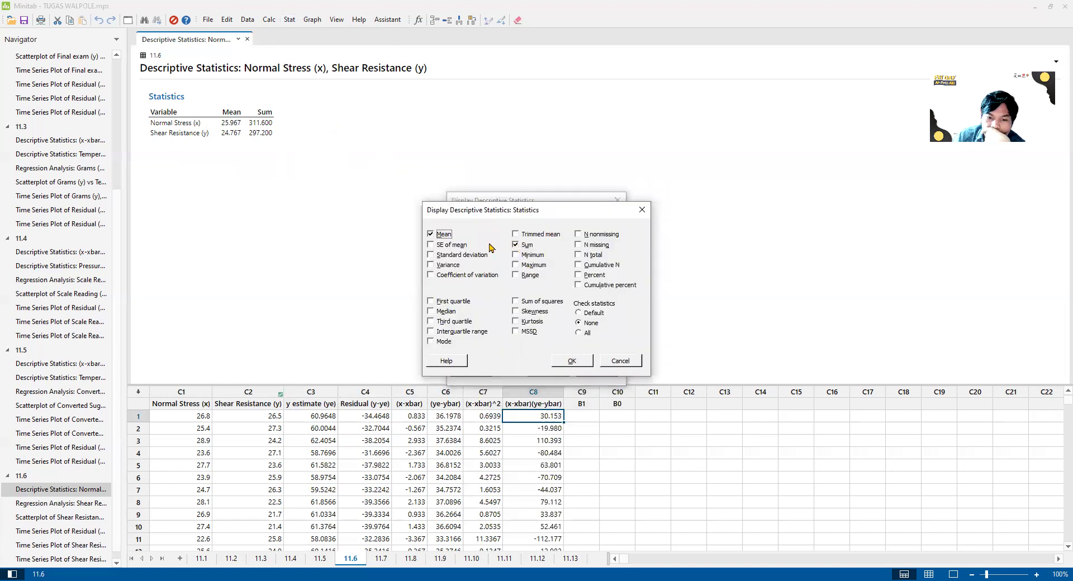
pyautogui.click(572, 361)
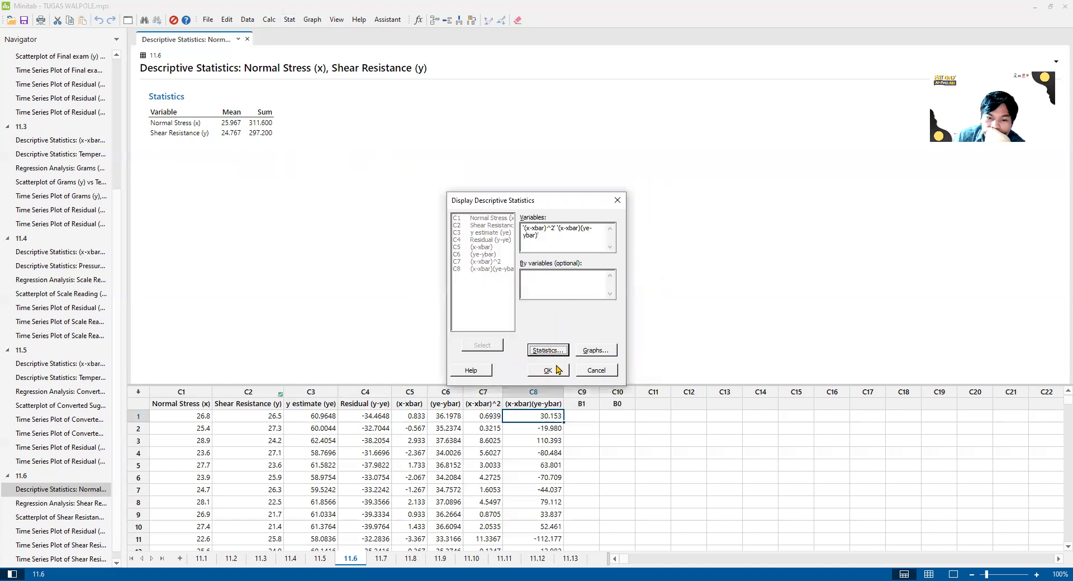
pyautogui.click(548, 371)
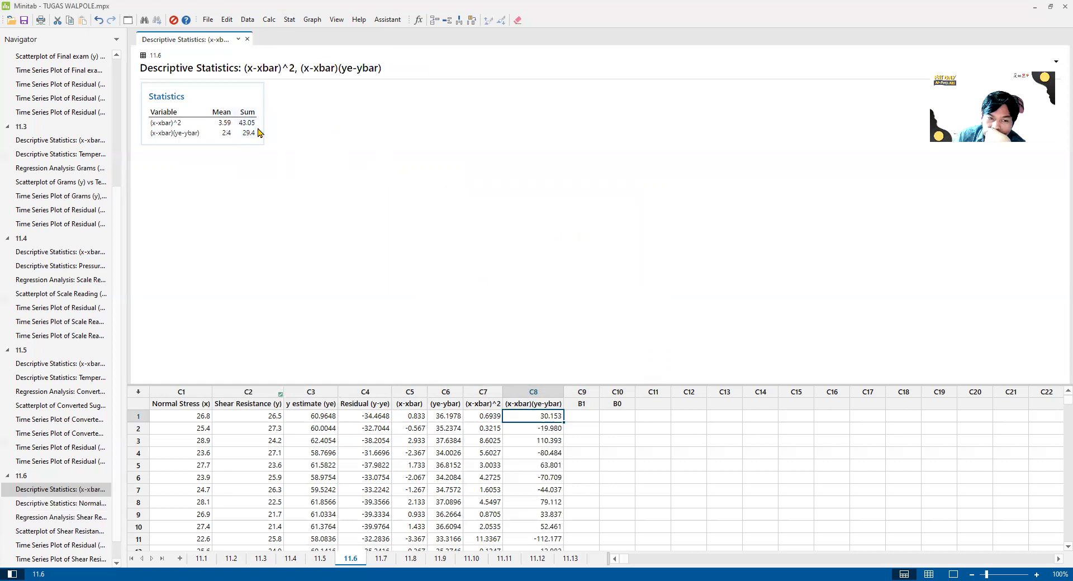
# Calculate B1 in column C9 with the expression 29.4/43.05 and compare it with the 11.6 regression analysis
pyautogui.click(576, 426)
pyautogui.click(588, 415)
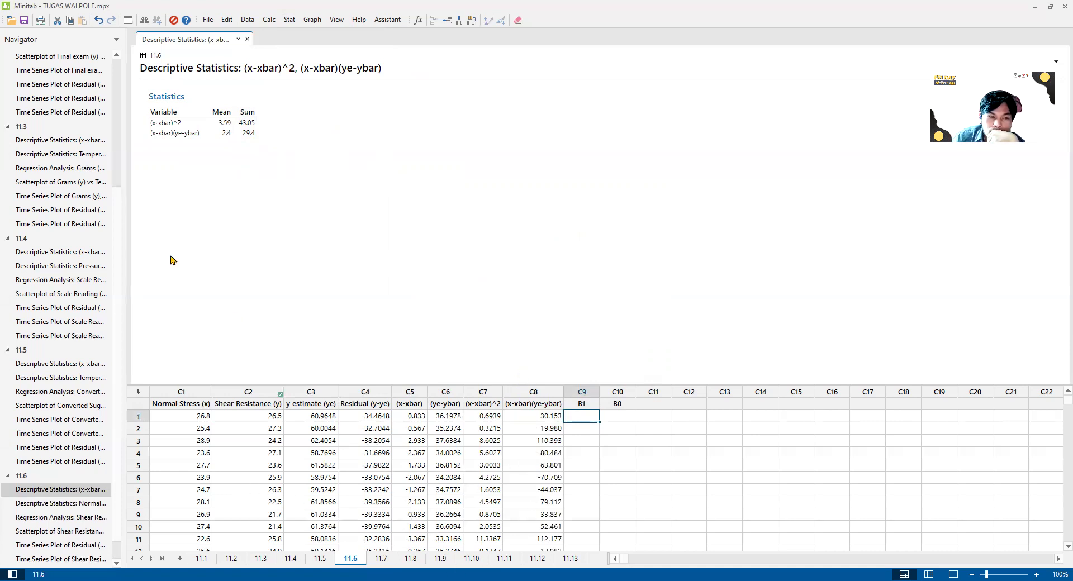
pyautogui.click(283, 32)
pyautogui.write('c9')
pyautogui.press('Tab')
pyautogui.press('BackSpace')
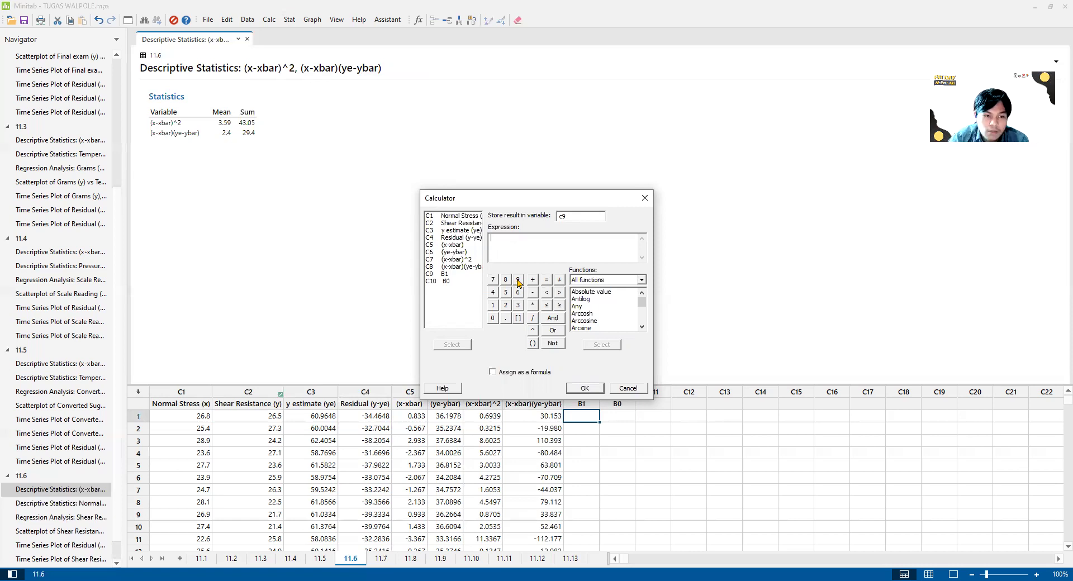
pyautogui.write('294')
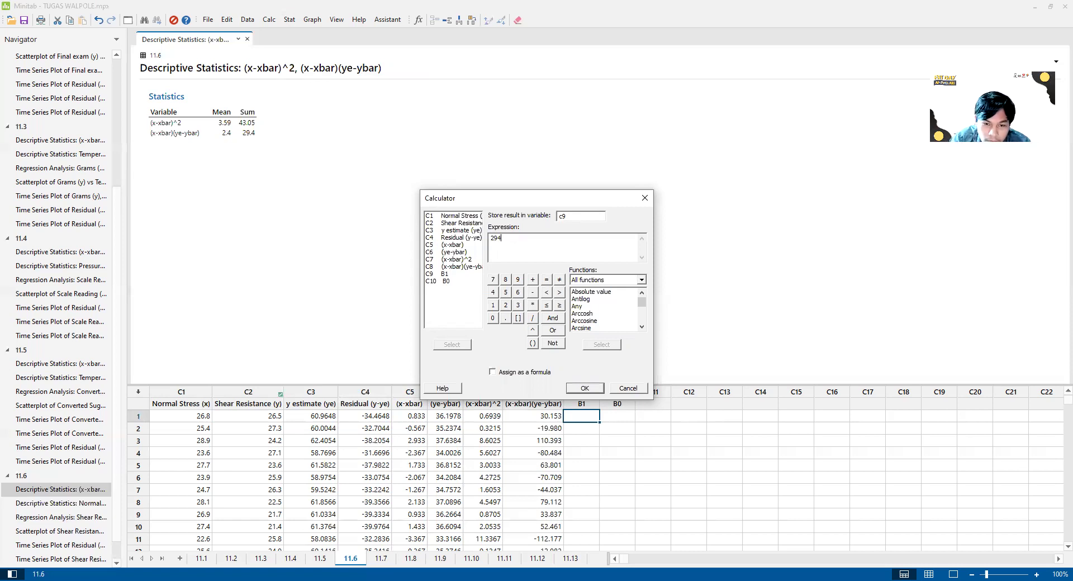
pyautogui.press('BackSpace')
pyautogui.write('.4/43.05')
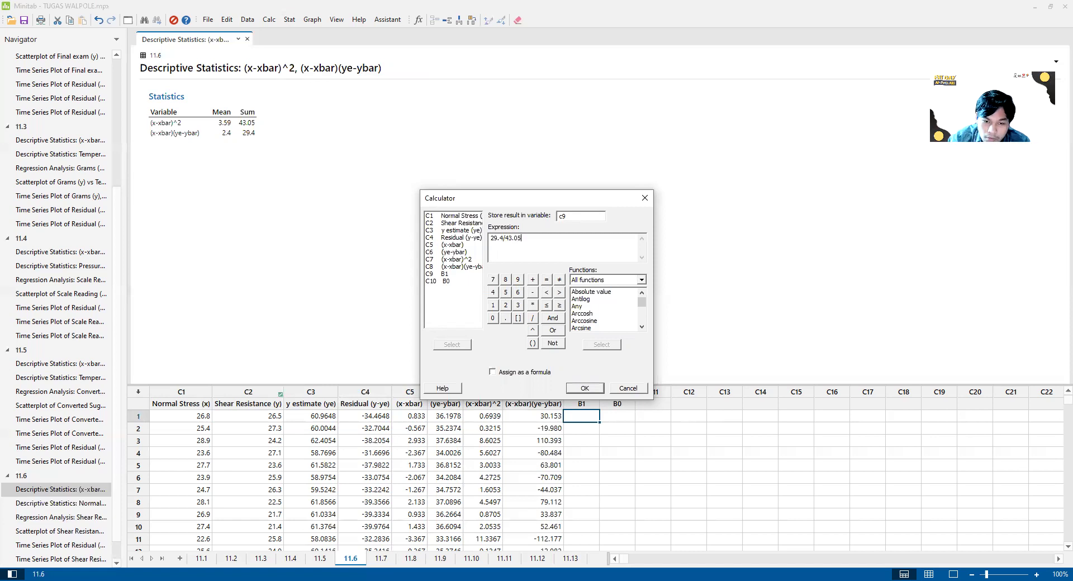
pyautogui.click(585, 388)
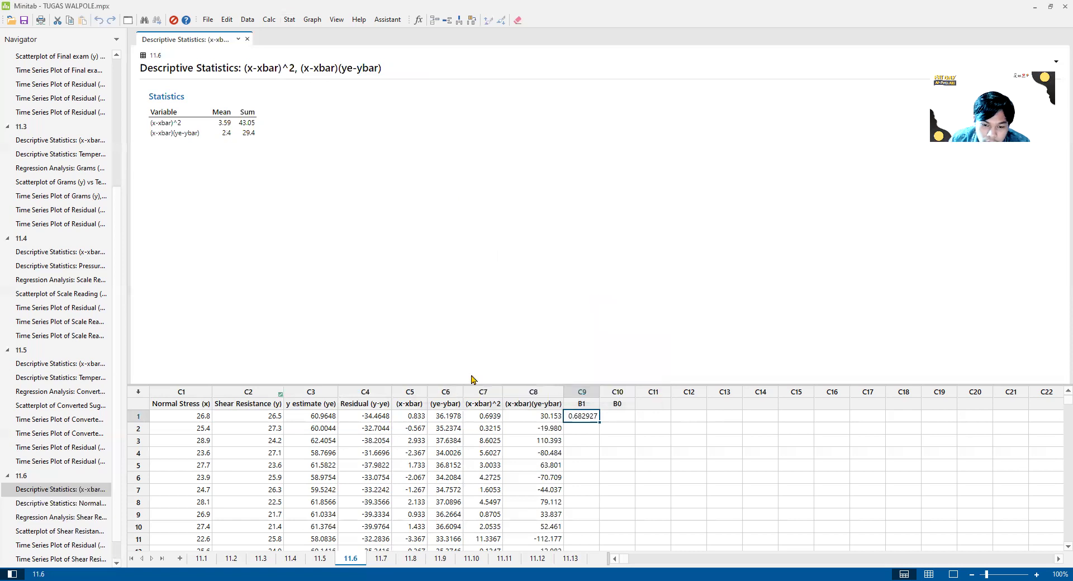
pyautogui.click(71, 518)
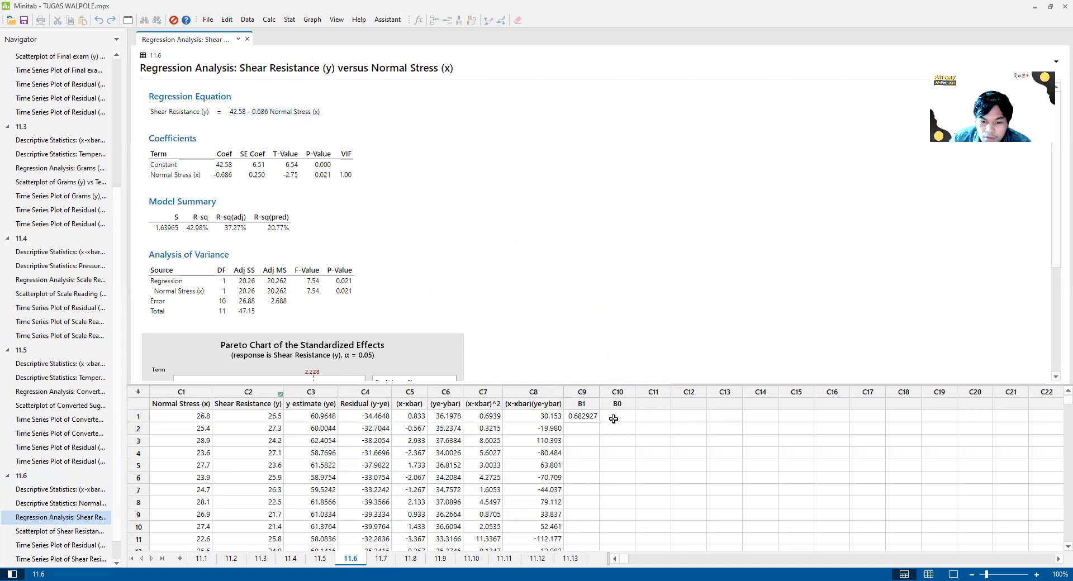
pyautogui.click(30, 506)
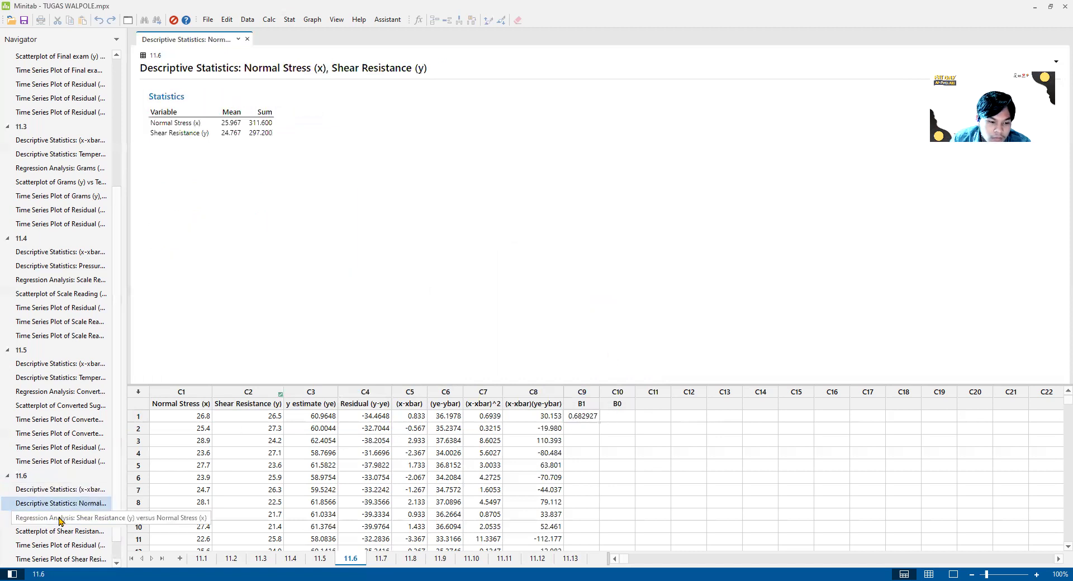
pyautogui.click(34, 516)
# Calculate B0 in column C10 with the expression 24.767-0.682927*25.967 and compare it with the 11.6 regression analysis
pyautogui.click(617, 418)
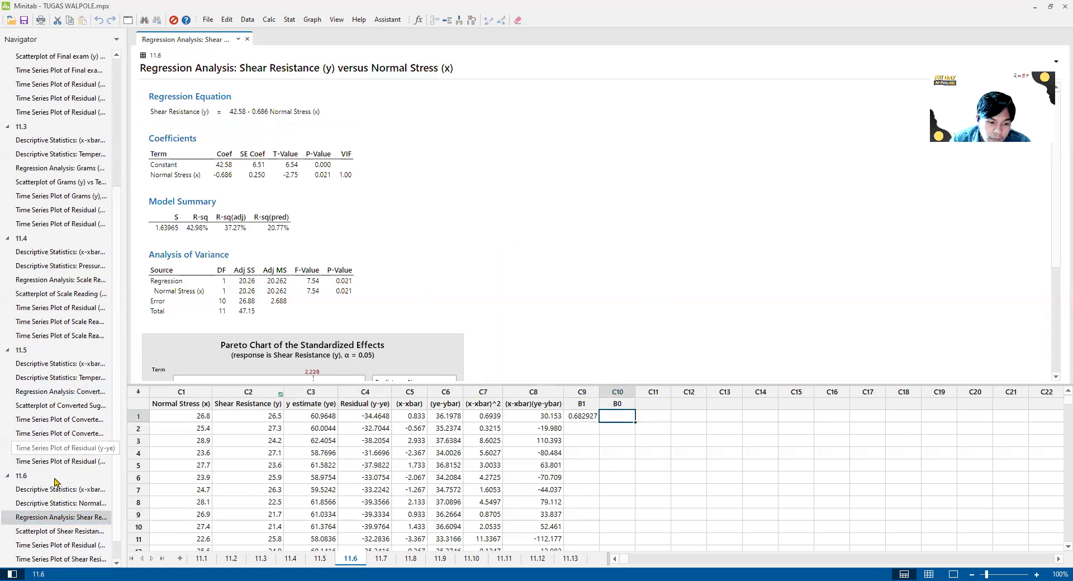
pyautogui.click(61, 506)
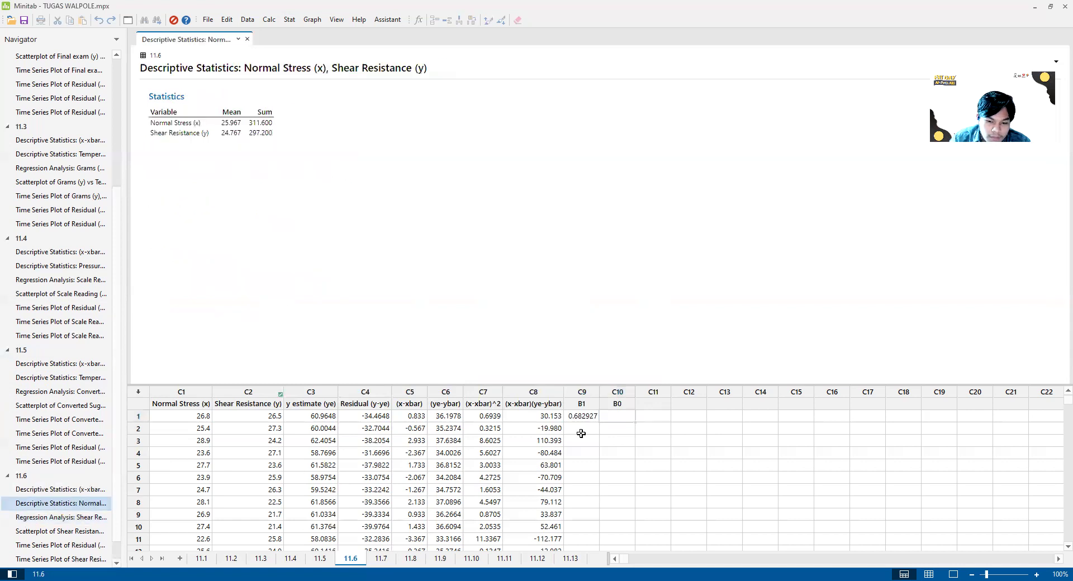
pyautogui.click(268, 21)
pyautogui.click(278, 32)
pyautogui.click(569, 216)
pyautogui.write('c10')
pyautogui.moveTo(567, 237); pyautogui.dragTo(489, 237)
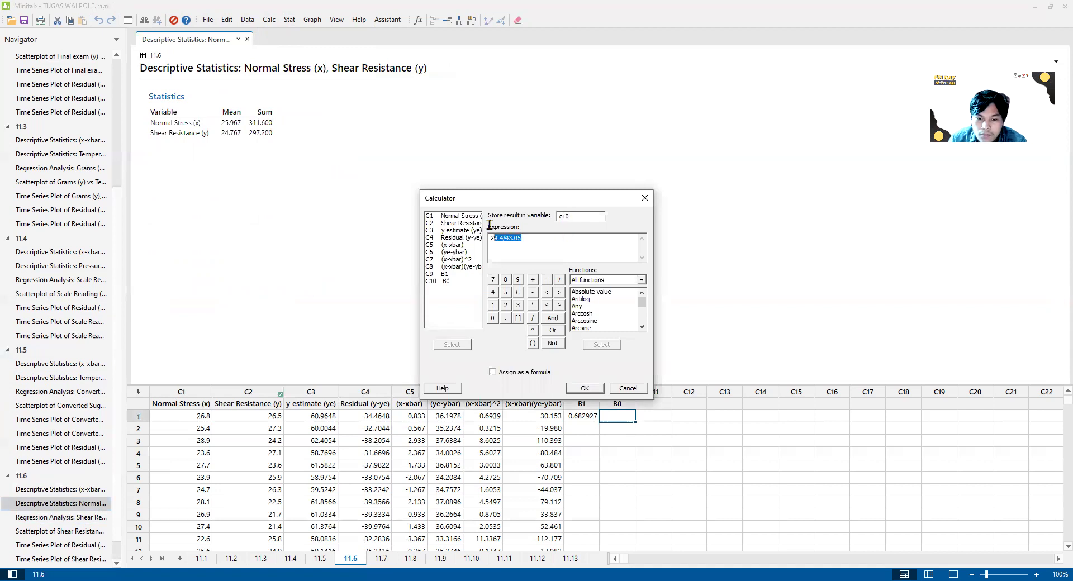
pyautogui.press('BackSpace')
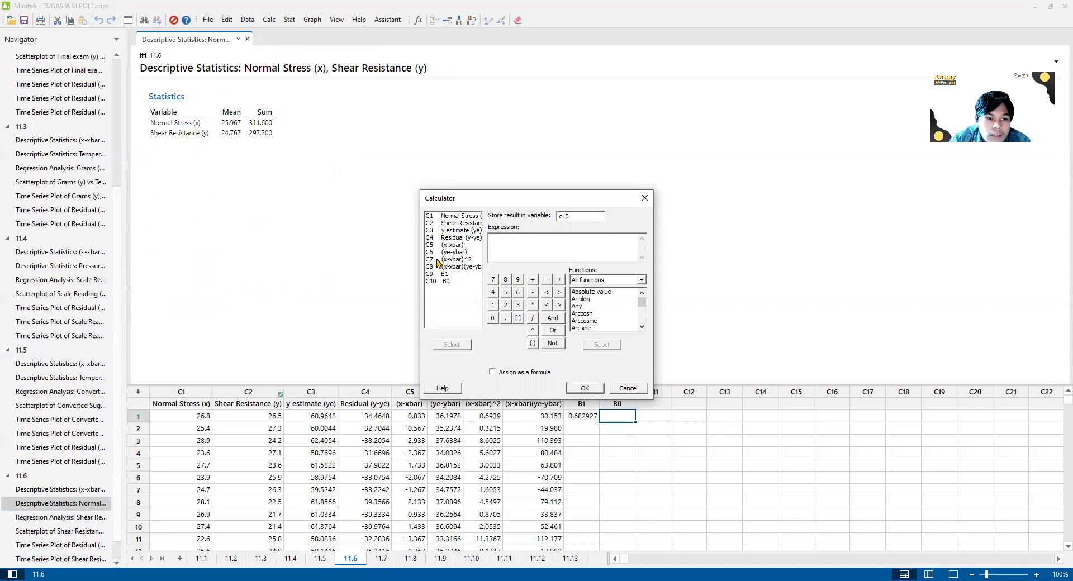
pyautogui.write('24.767-')
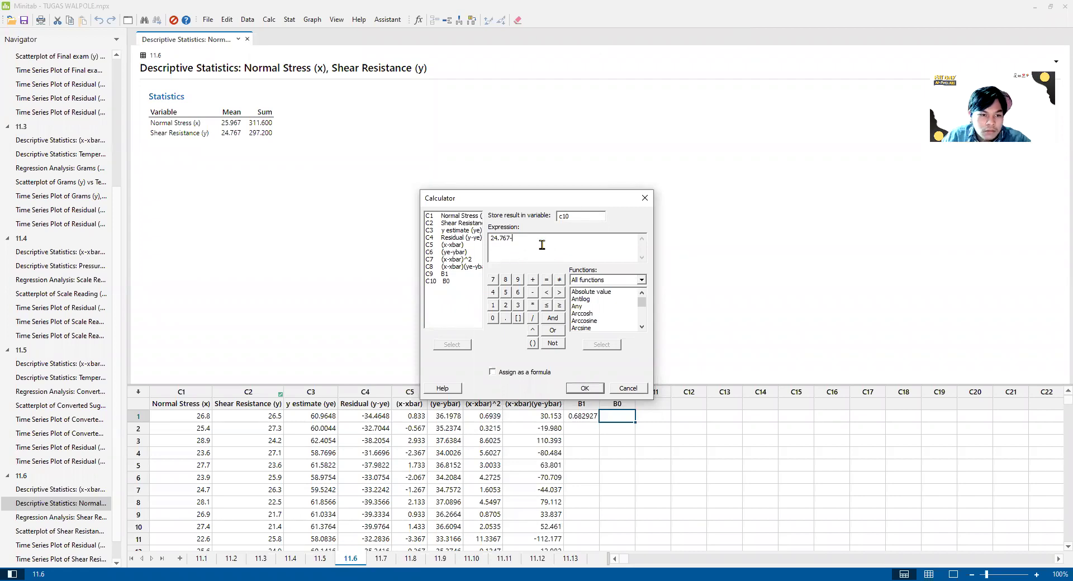
pyautogui.write('90.')
pyautogui.press('BackSpace')
pyautogui.press('BackSpace')
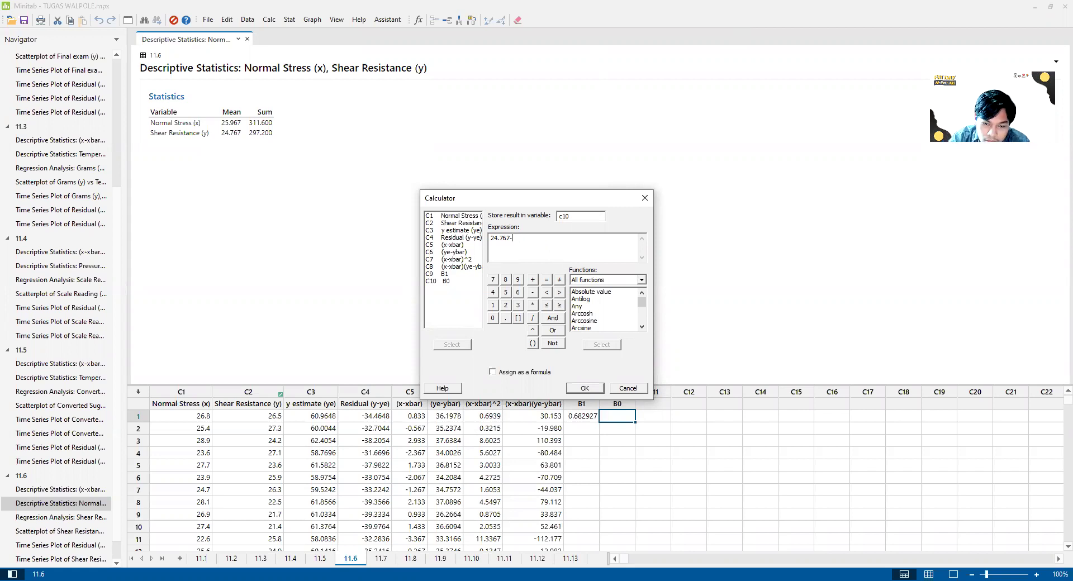
pyautogui.write('0')
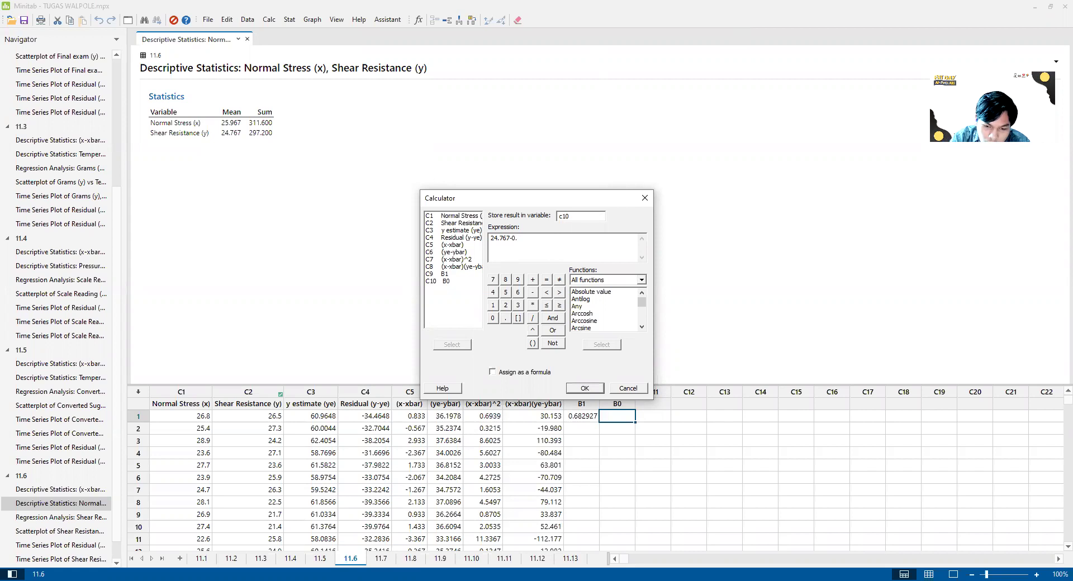
pyautogui.write('.68')
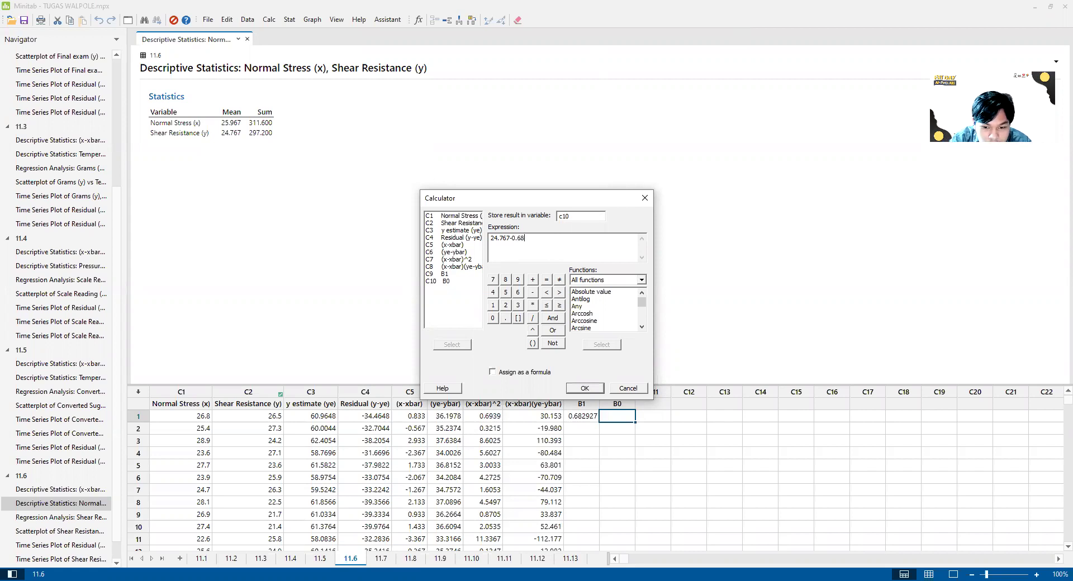
pyautogui.write('2927*')
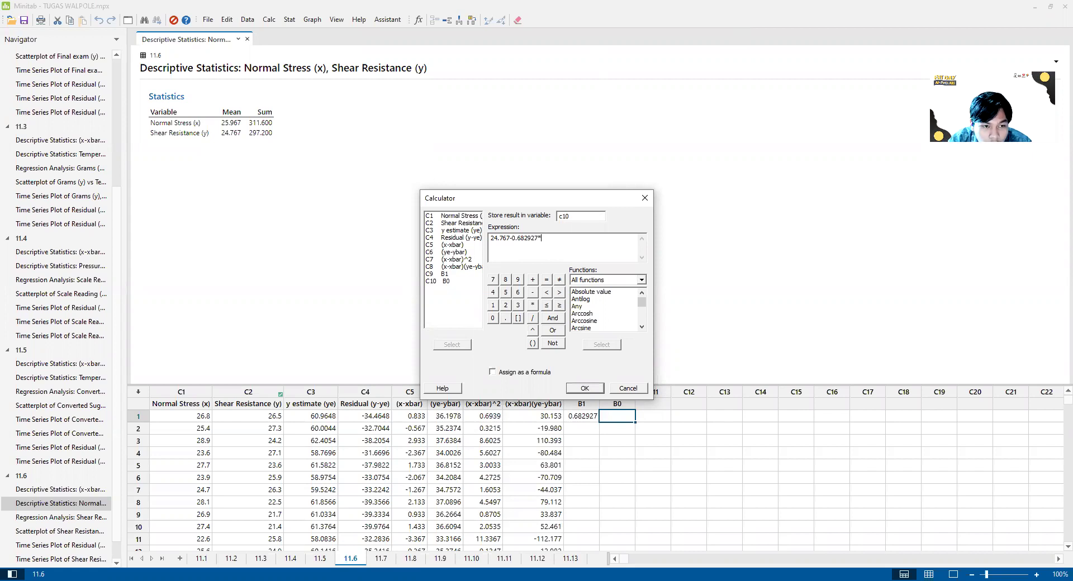
pyautogui.write('25.967')
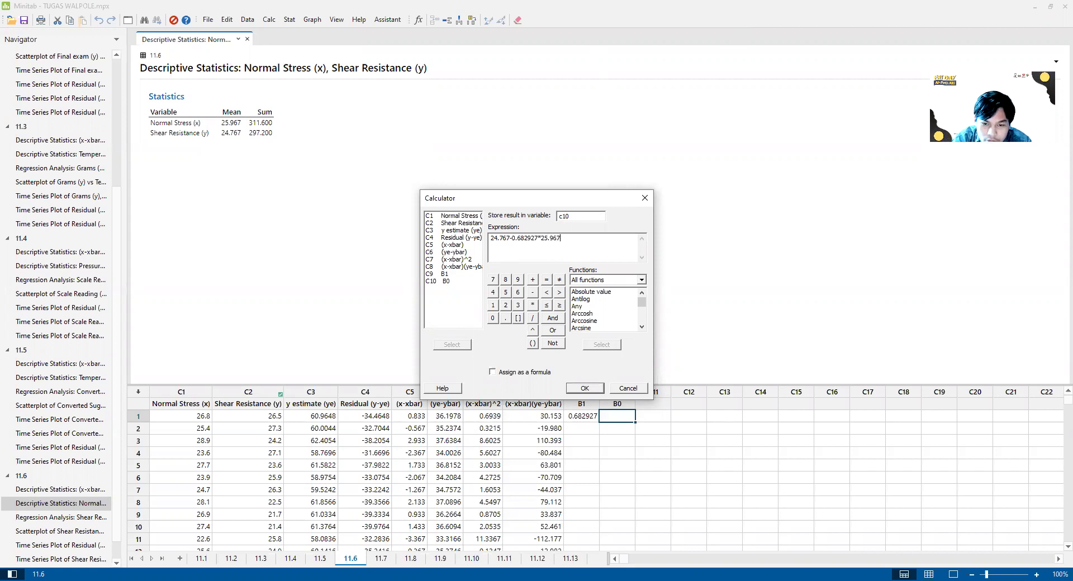
pyautogui.click(584, 388)
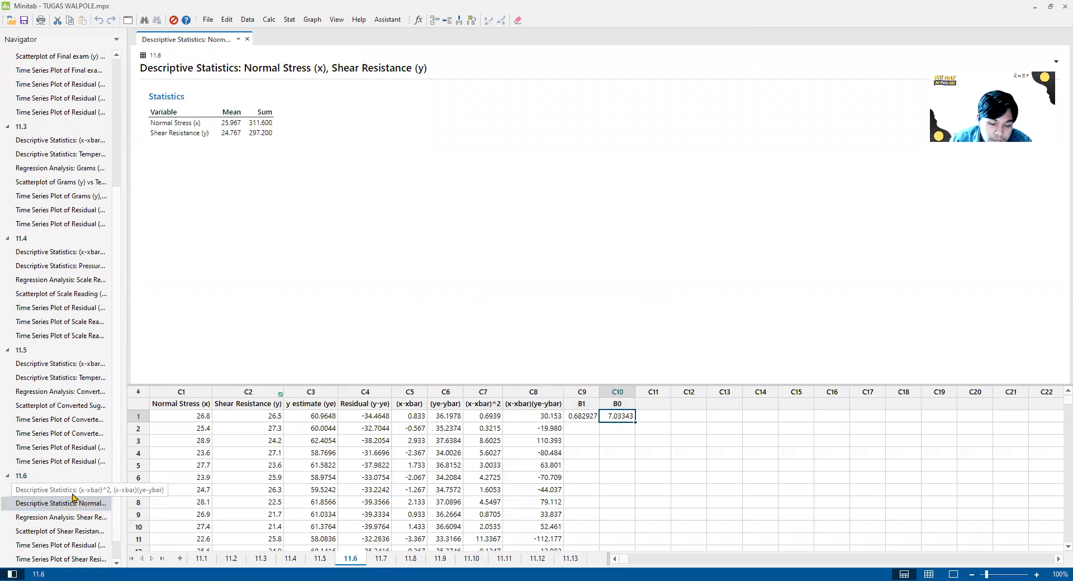
pyautogui.click(77, 520)
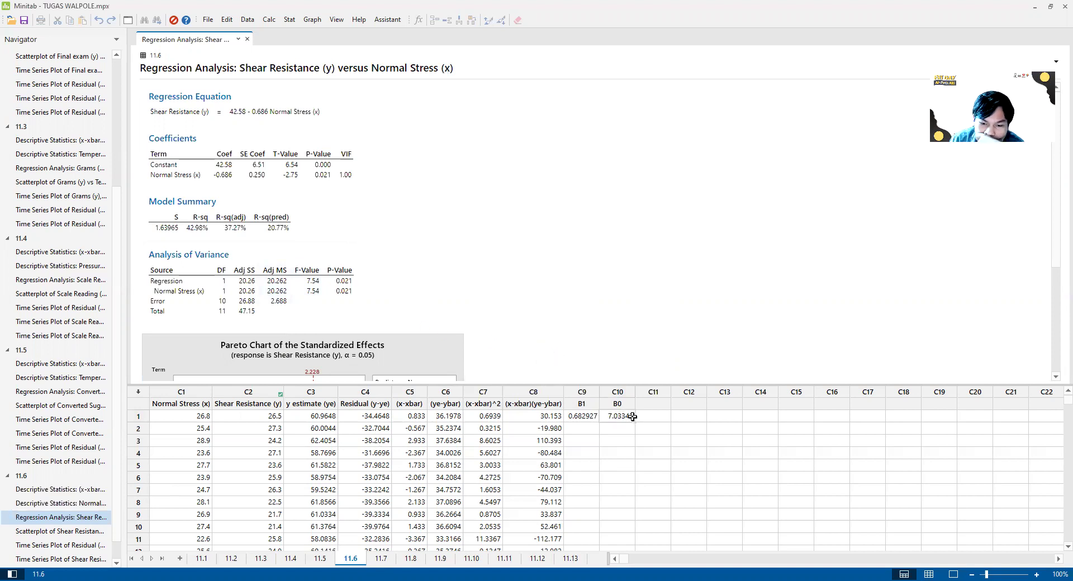
pyautogui.scroll(-1, 67, 503)
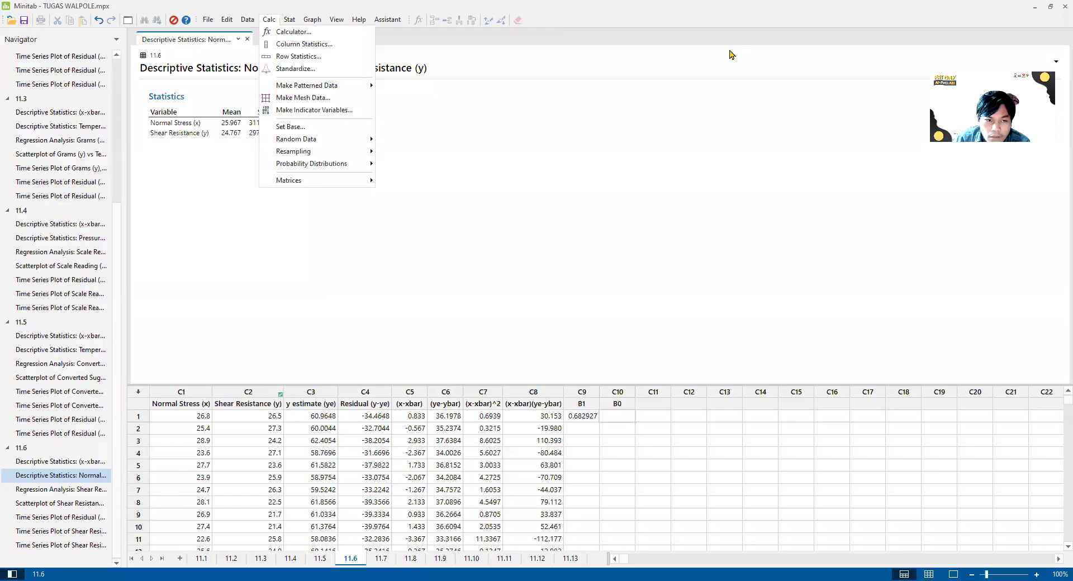
# Reopen the B0 calculation for column C10 and restart its expression with the Shear Resistance mean, 24.767
pyautogui.click(291, 32)
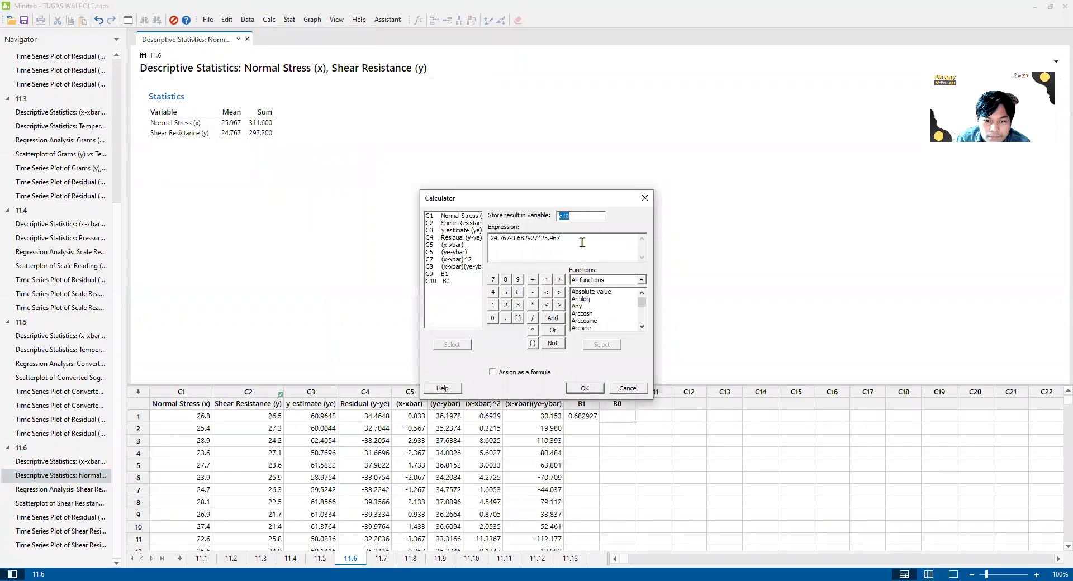
pyautogui.moveTo(586, 199); pyautogui.dragTo(664, 197)
pyautogui.moveTo(651, 237); pyautogui.dragTo(683, 251)
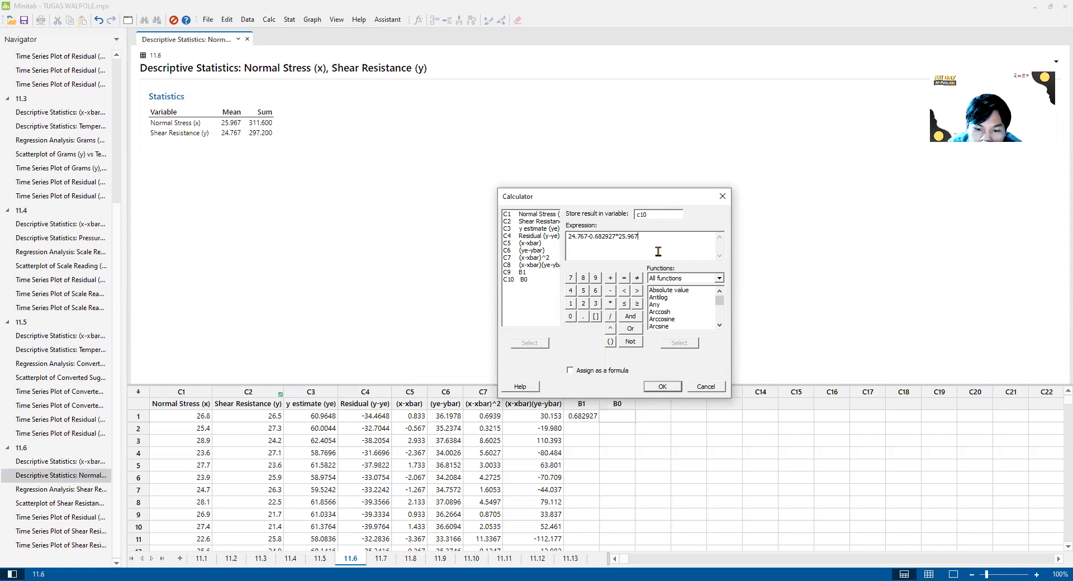
pyautogui.moveTo(661, 249); pyautogui.dragTo(563, 247)
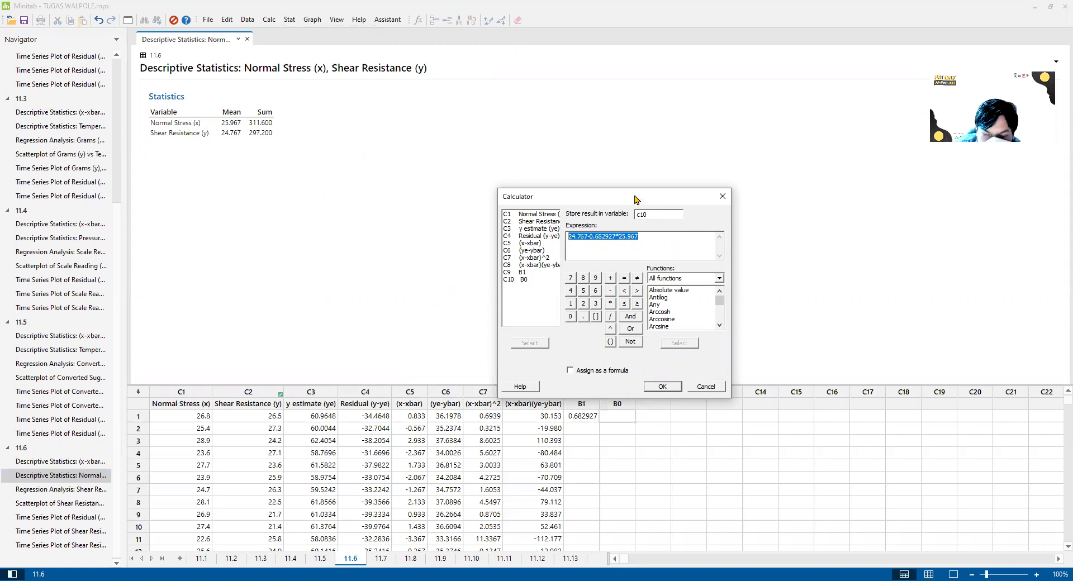
pyautogui.moveTo(635, 198); pyautogui.dragTo(644, 182)
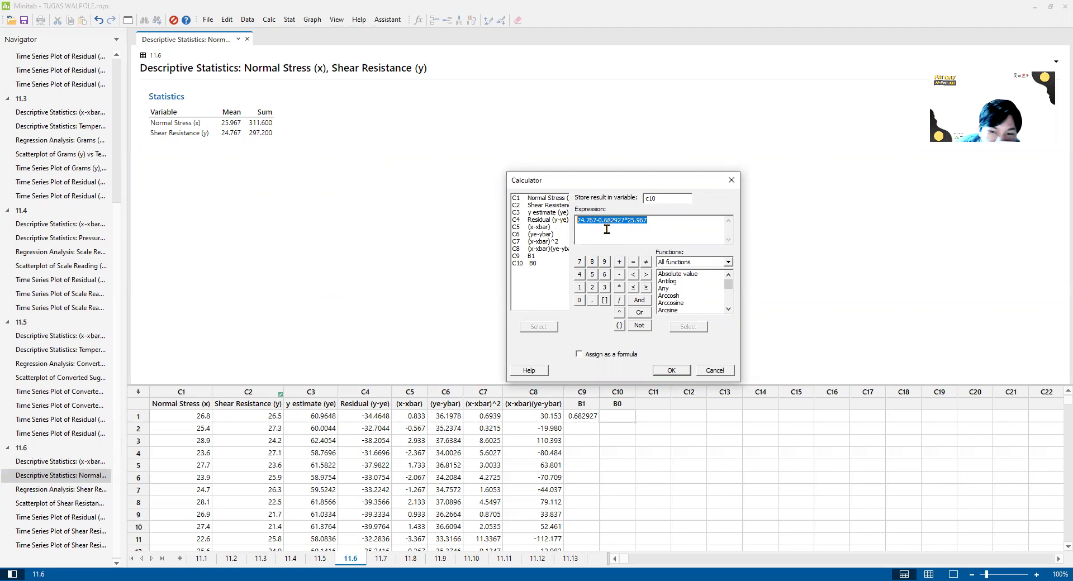
pyautogui.click(664, 224)
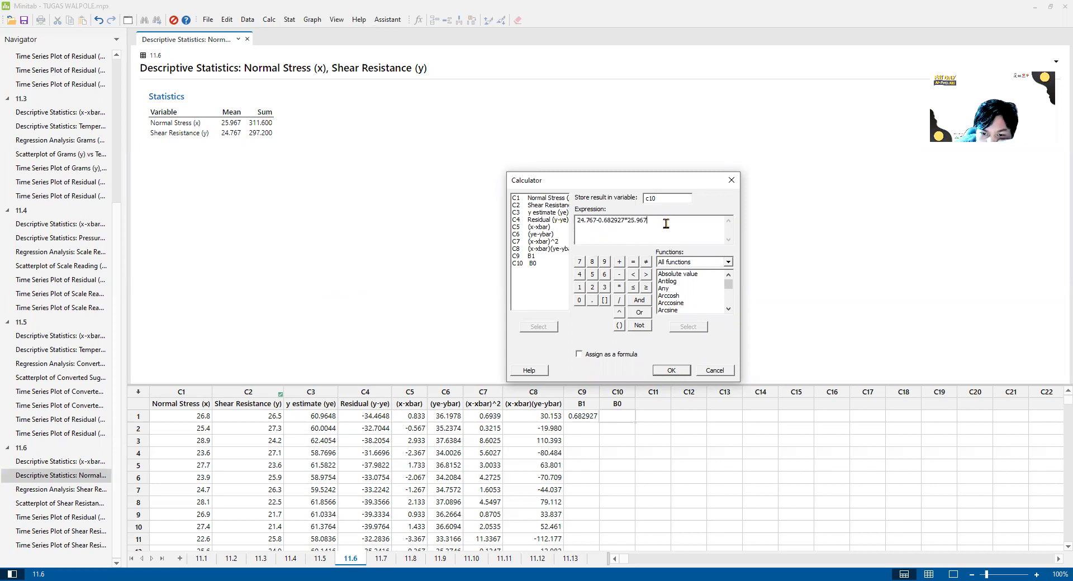
pyautogui.doubleClick(624, 222)
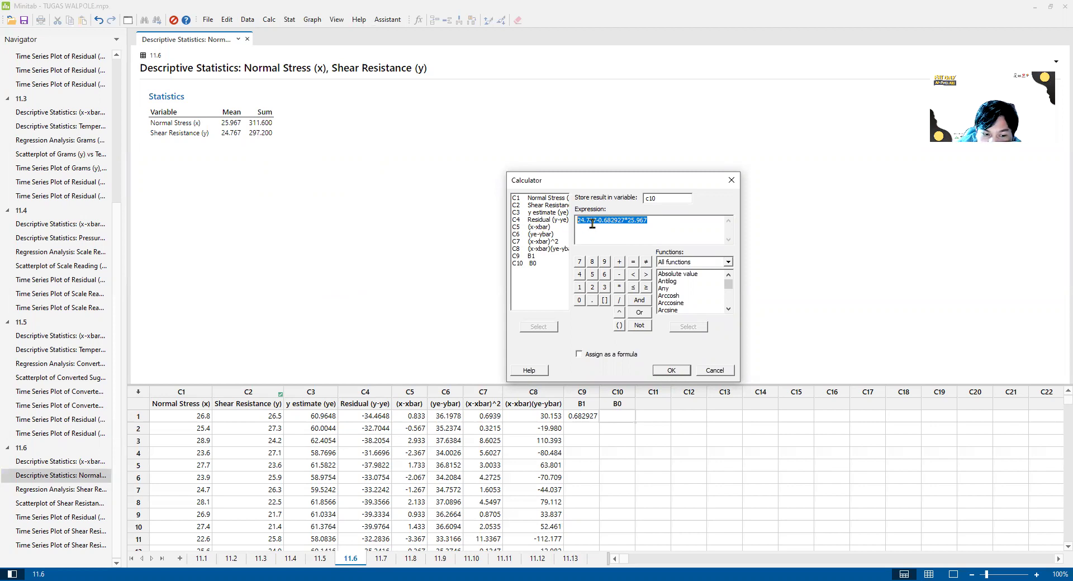
pyautogui.press('BackSpace')
pyautogui.write('24.767')
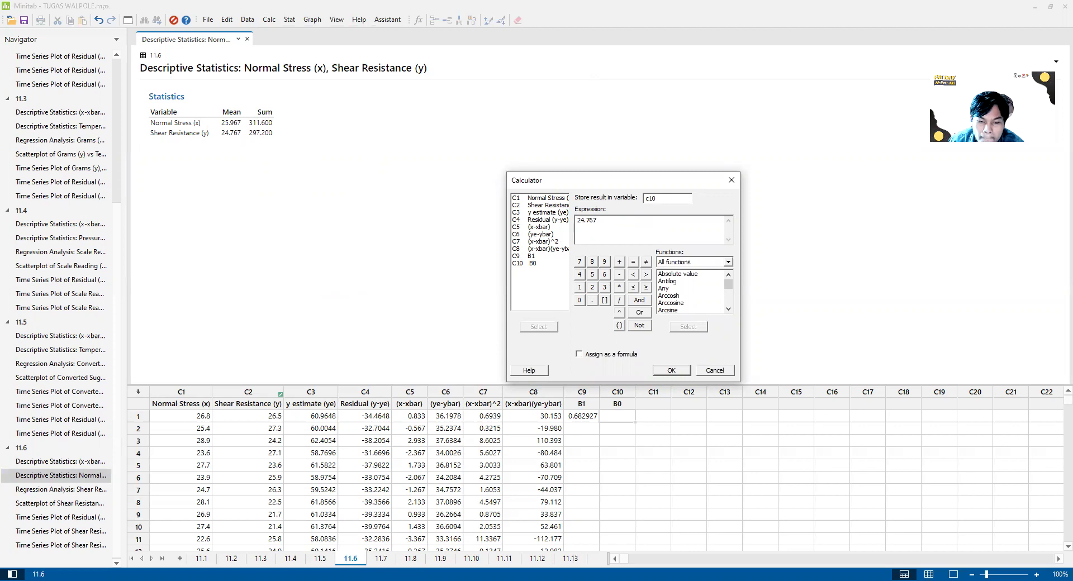
pyautogui.press('Return')
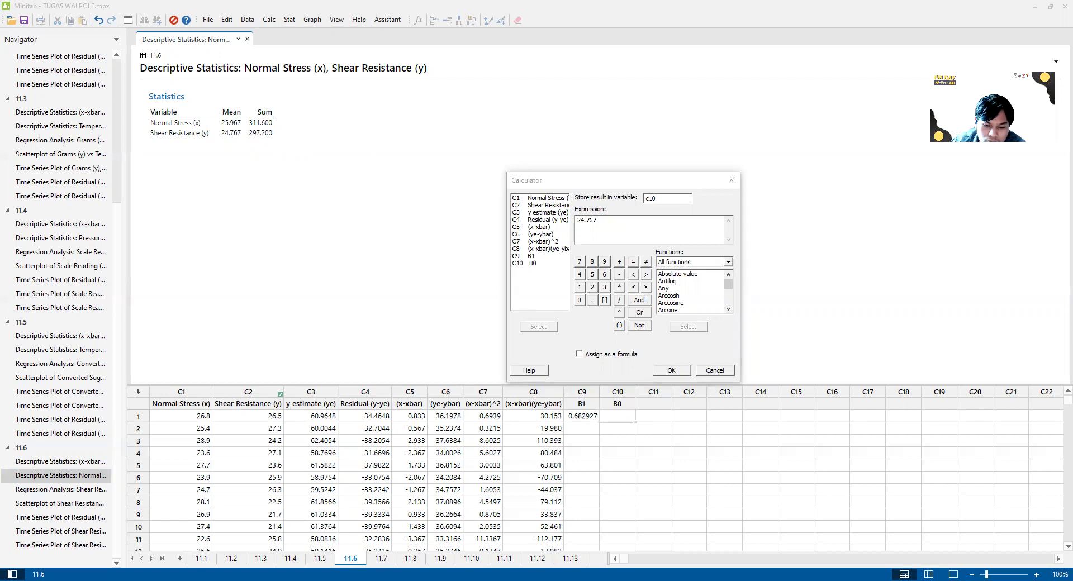
# Switch to the Walpole textbook PDF, review the b0 and b1 formulas, Example 11.1 and the exercises, and return to Minitab
pyautogui.hotkey('alt', 'Tab')
pyautogui.scroll(15, 399, 503)
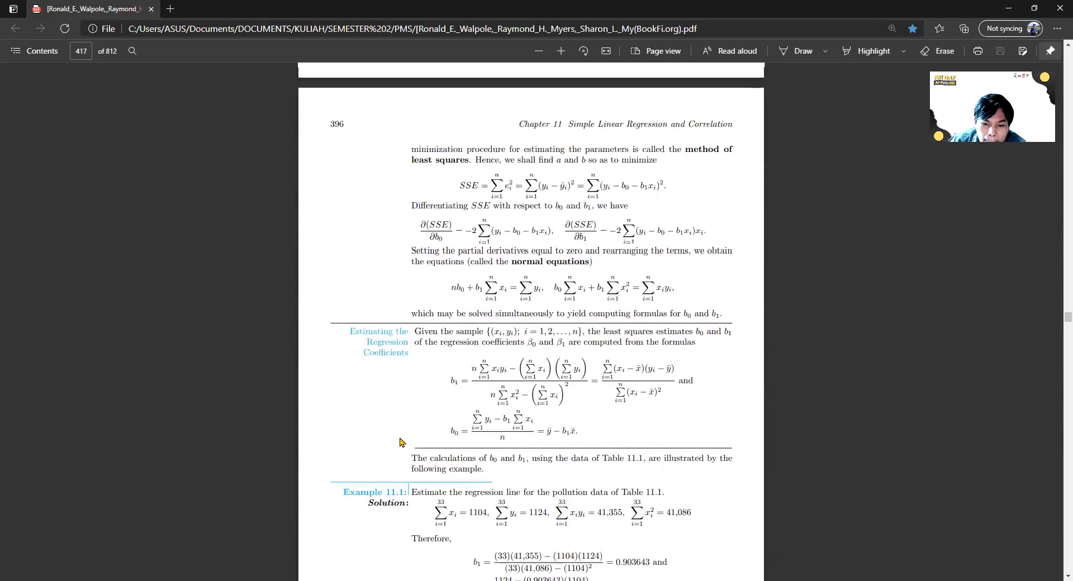
pyautogui.scroll(12, 400, 441)
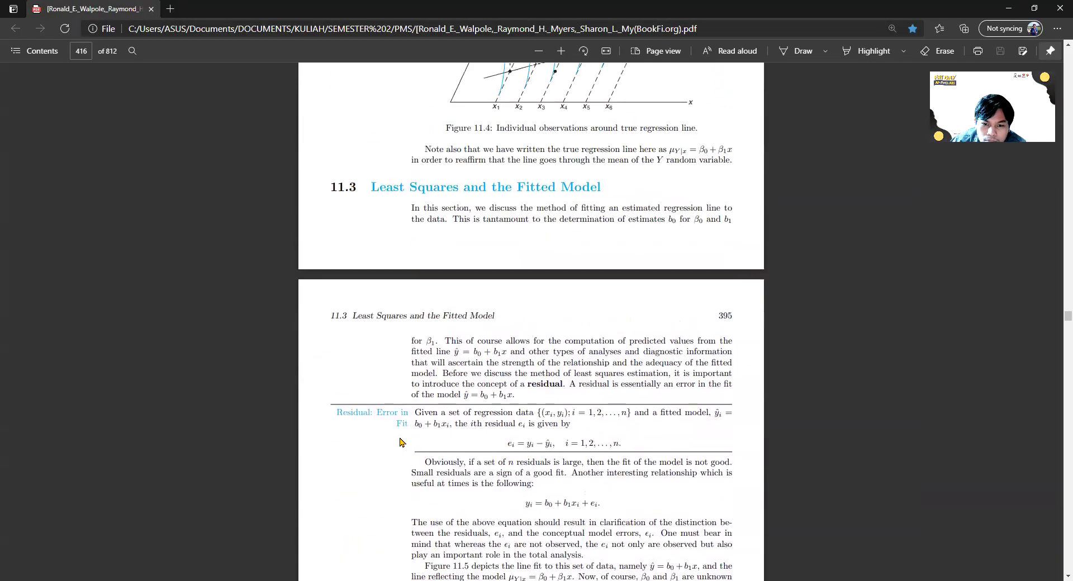
pyautogui.scroll(-20, 400, 442)
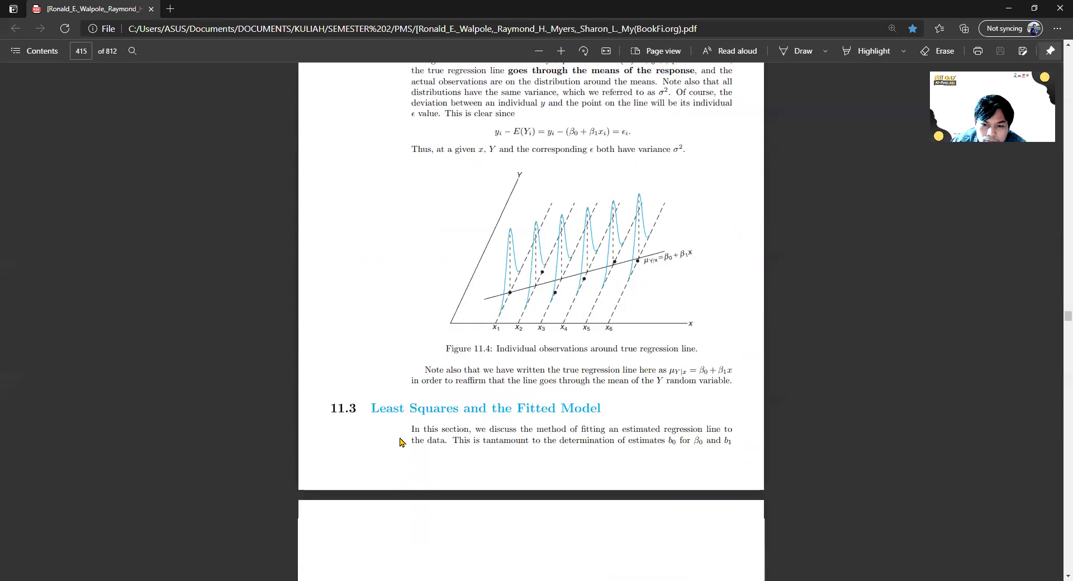
pyautogui.scroll(-3, 399, 442)
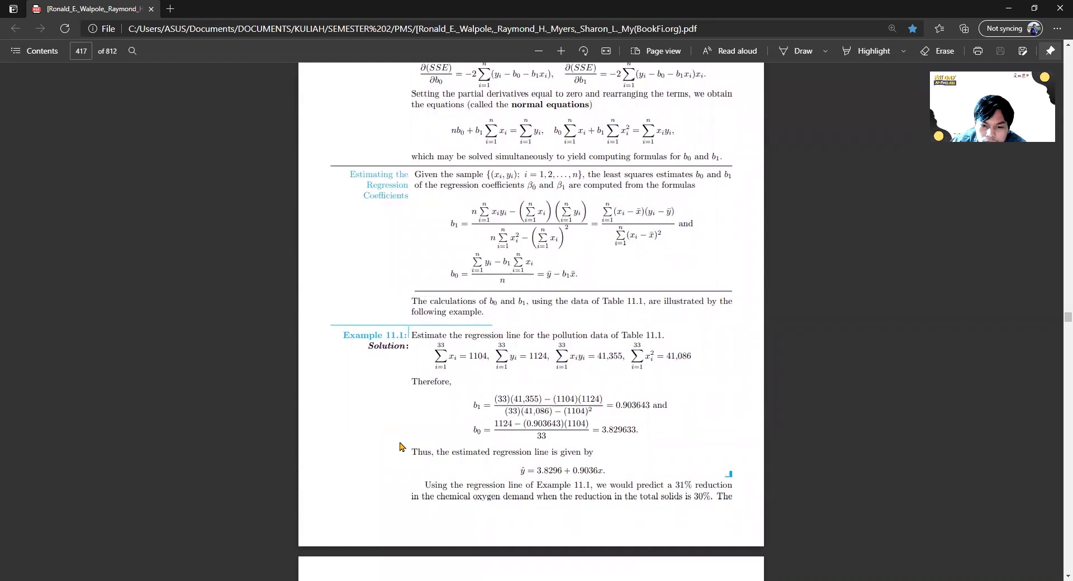
pyautogui.scroll(-6, 408, 435)
pyautogui.scroll(5, 414, 429)
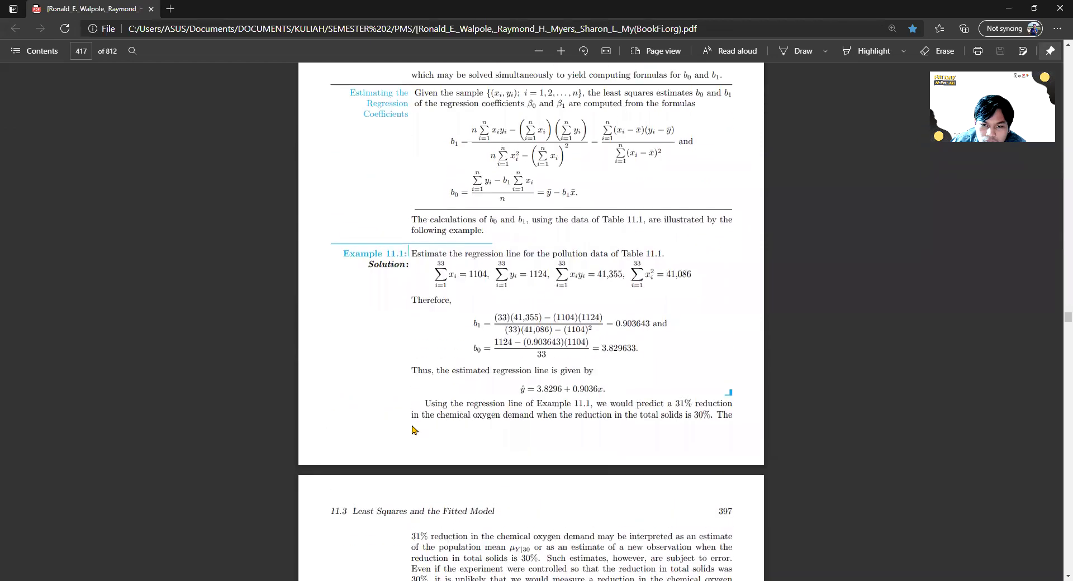
pyautogui.scroll(1, 413, 429)
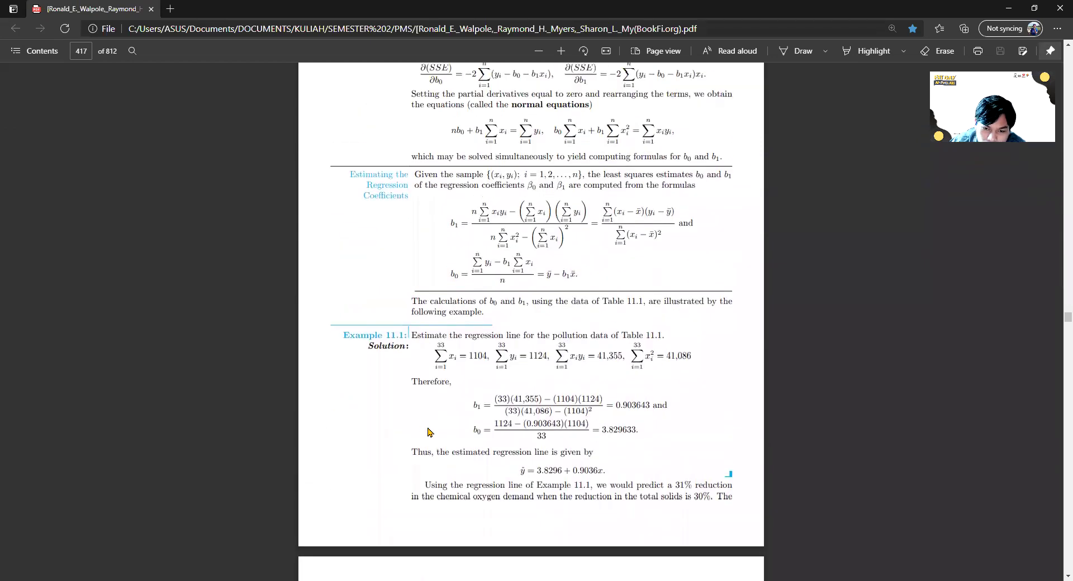
pyautogui.scroll(-8, 428, 431)
pyautogui.scroll(-16, 428, 431)
pyautogui.scroll(6, 406, 447)
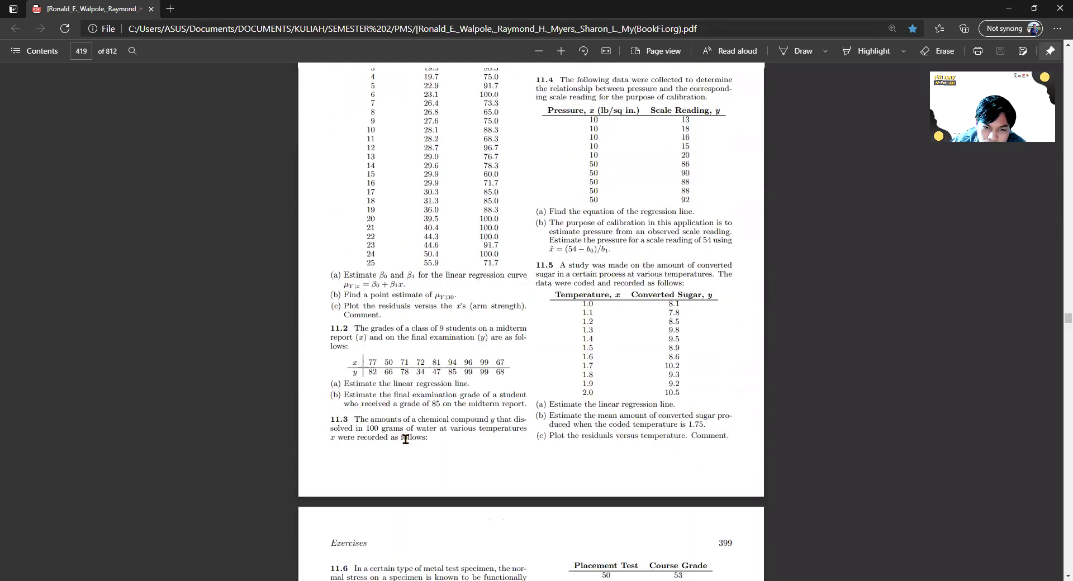
pyautogui.scroll(-1, 406, 476)
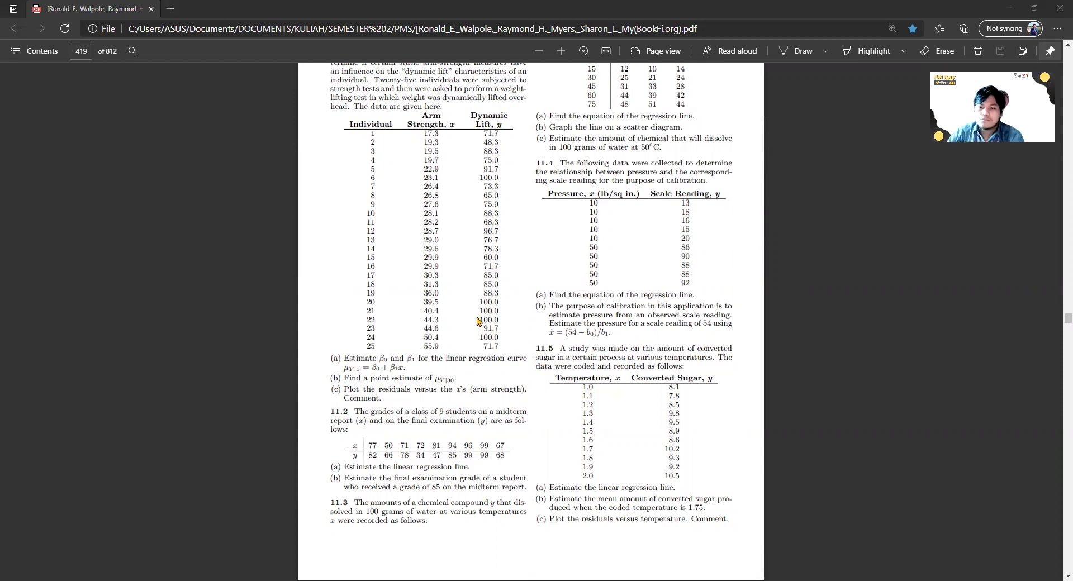
pyautogui.hotkey('alt', 'Tab')
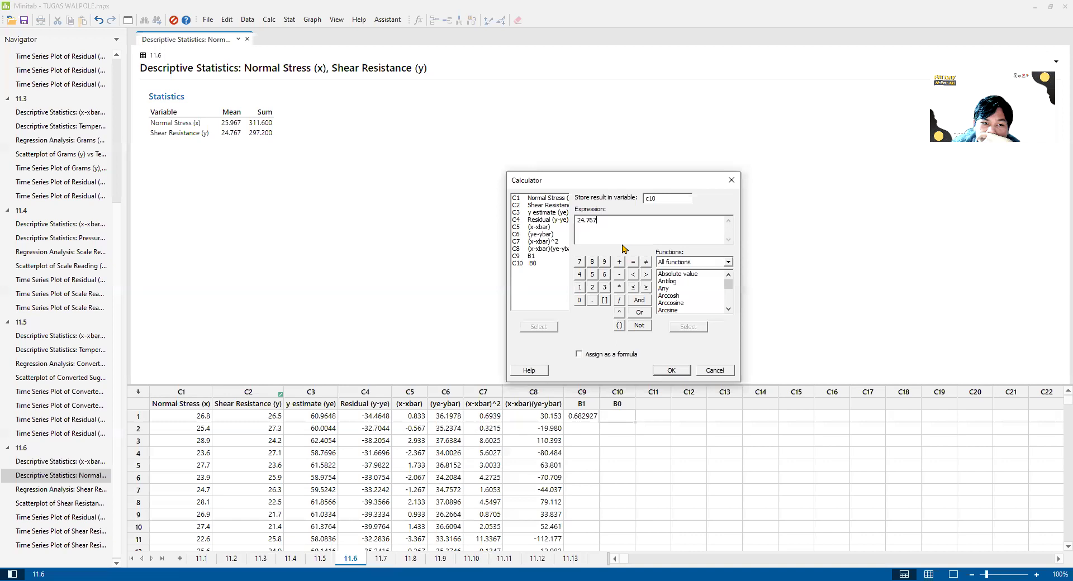
# Complete the C10 expression as 24.767-0.682927*25.967 and calculate B0
pyautogui.write('-0.682927*25.967')
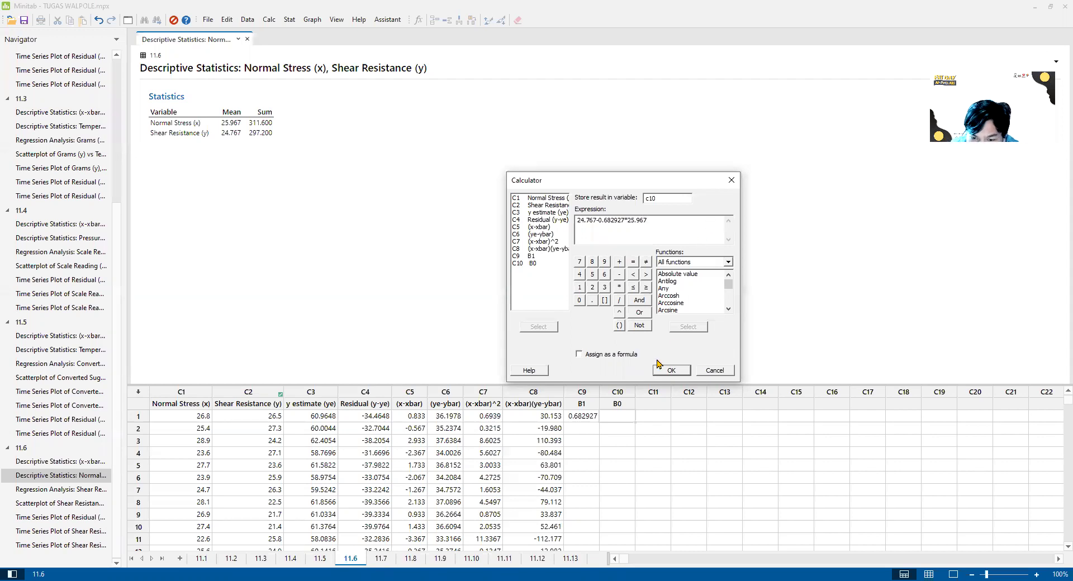
pyautogui.click(670, 371)
pyautogui.click(618, 425)
pyautogui.click(619, 419)
pyautogui.click(615, 438)
pyautogui.click(614, 419)
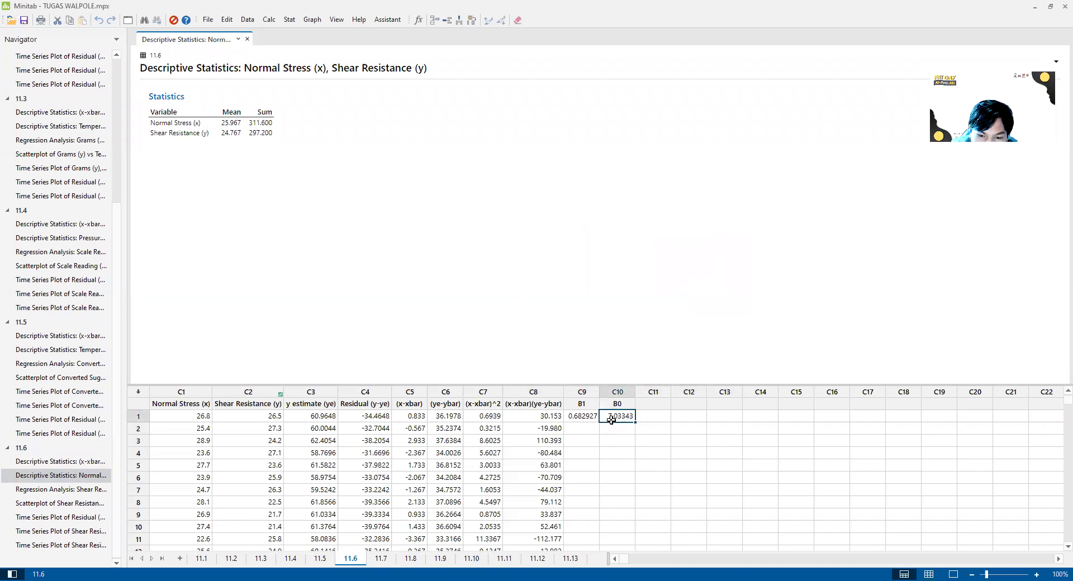
# Compare the calculated B0 in C10 with the constant in the 11.6 regression analysis of Shear Resistance versus Normal Stress
pyautogui.click(50, 489)
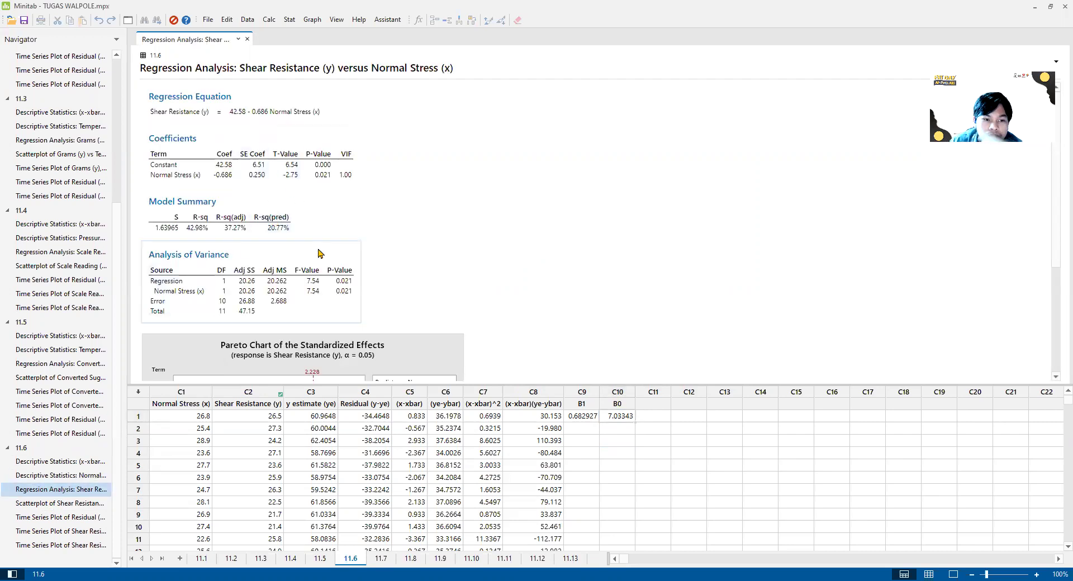
pyautogui.scroll(-2, 344, 226)
pyautogui.scroll(-3, 345, 225)
pyautogui.scroll(6, 496, 270)
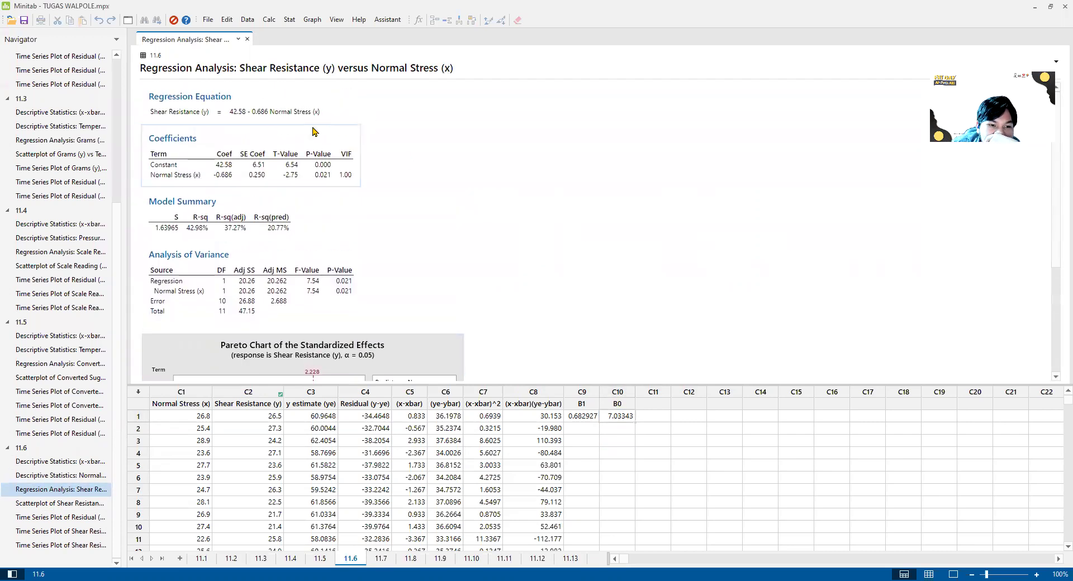
pyautogui.click(625, 420)
pyautogui.click(644, 419)
pyautogui.press('Up')
pyautogui.click(620, 418)
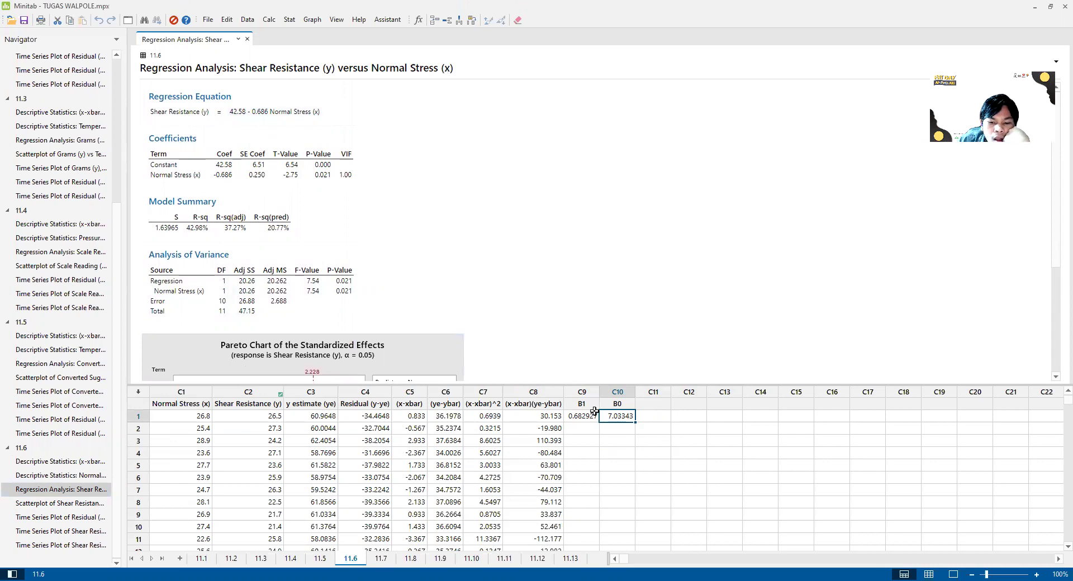
# Enclose the product 0.682927*25.967 in parentheses in the B0 expression for column C10
pyautogui.click(290, 20)
pyautogui.moveTo(269, 20)
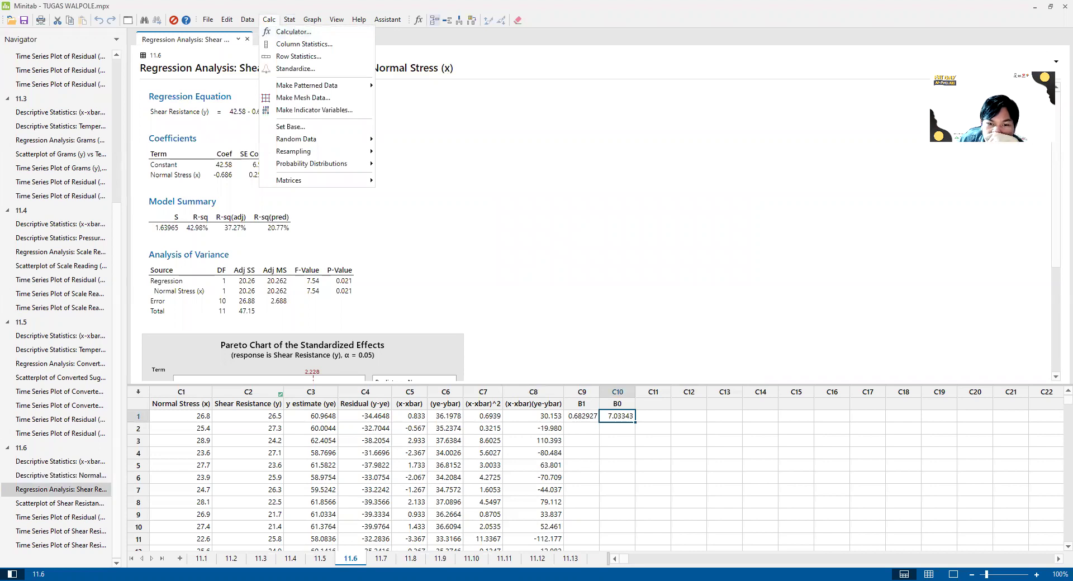
pyautogui.click(294, 32)
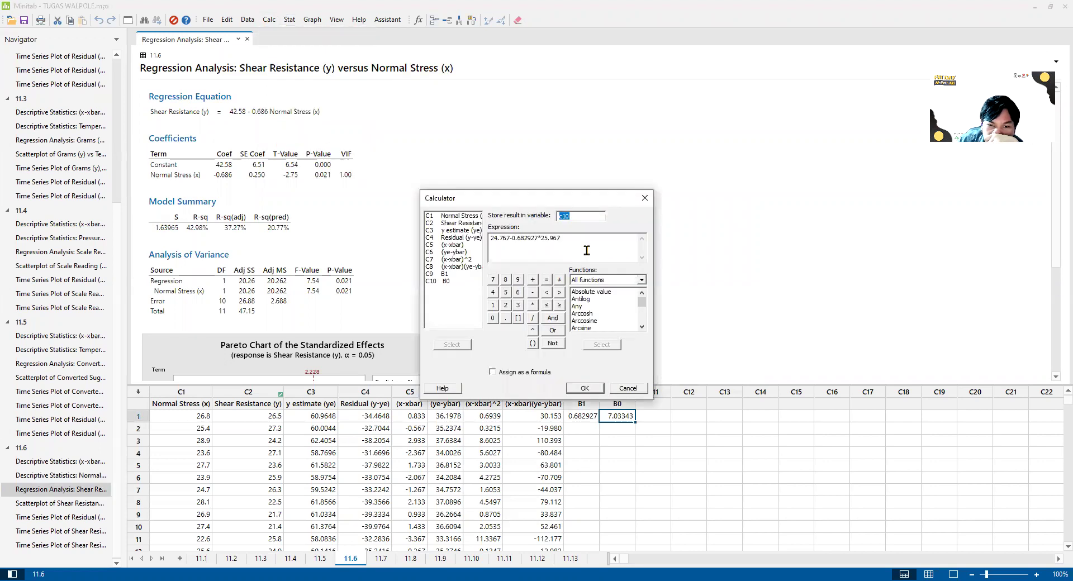
pyautogui.click(516, 241)
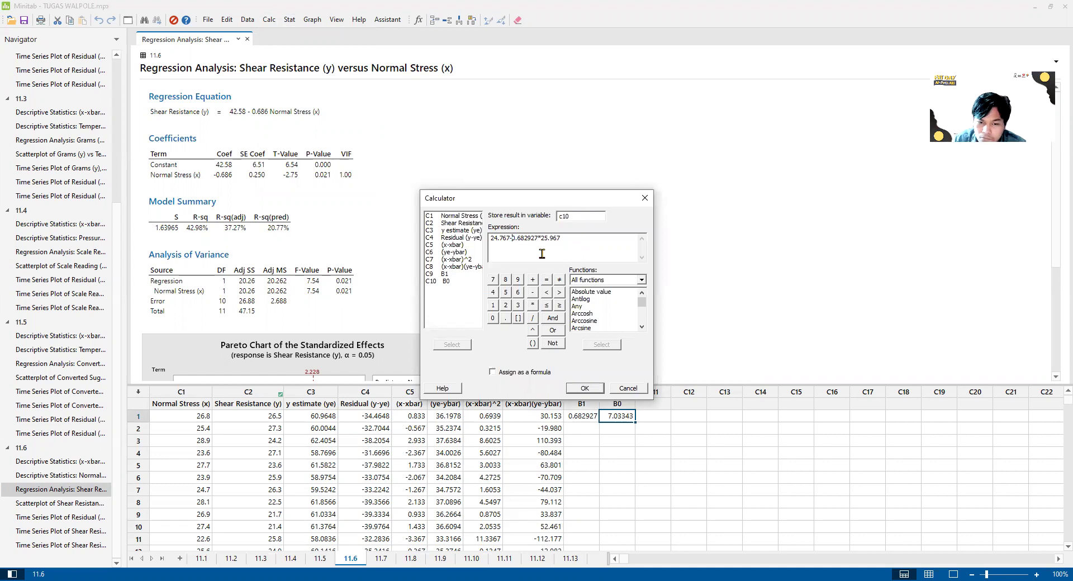
pyautogui.write('(')
pyautogui.click(578, 236)
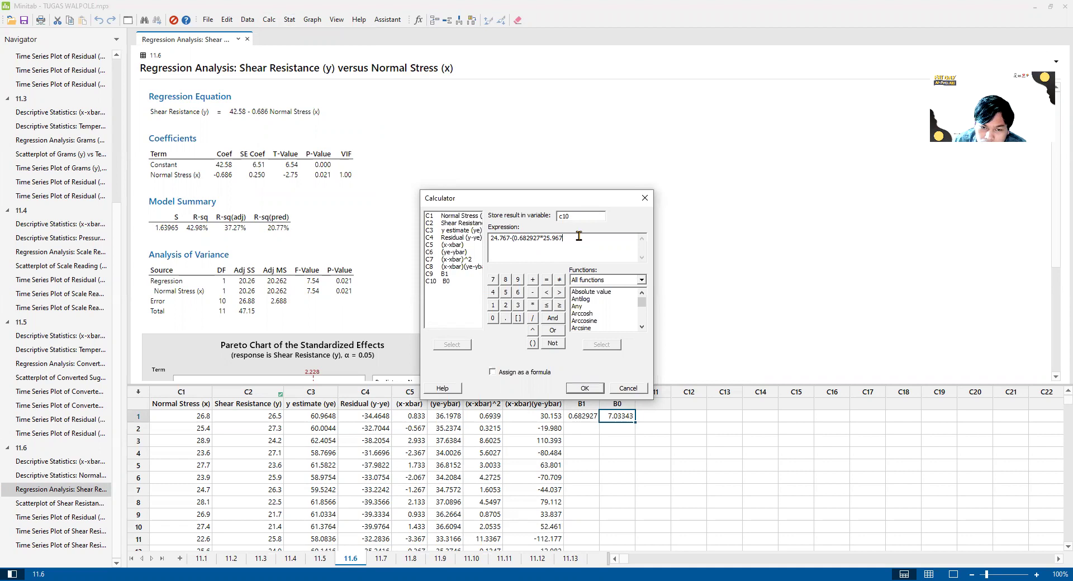
# Recalculate B0 in column C10 with the expression 24.767-(0.682927*25.967)
pyautogui.write(')')
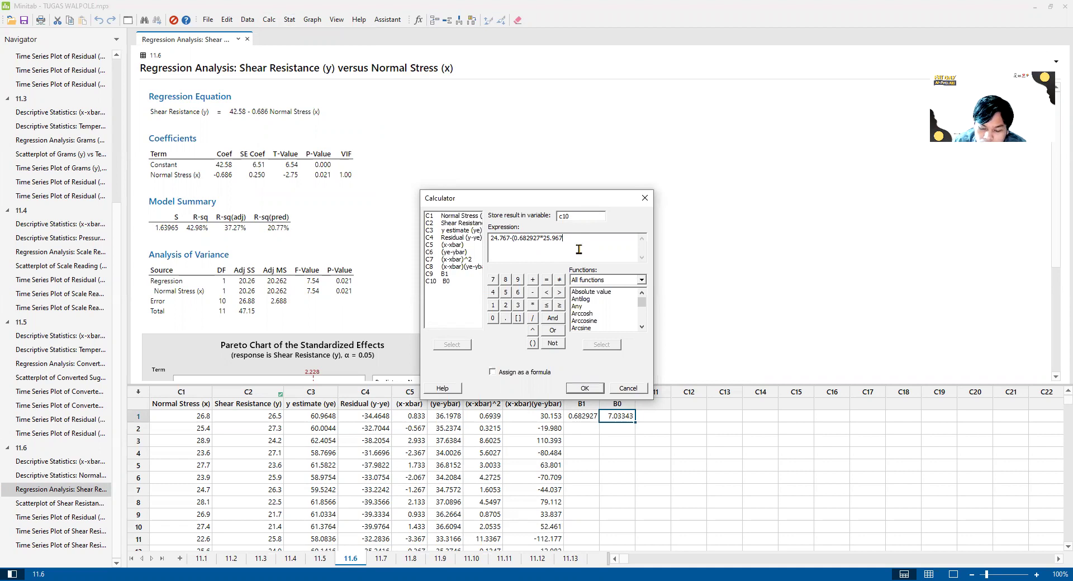
pyautogui.click(584, 389)
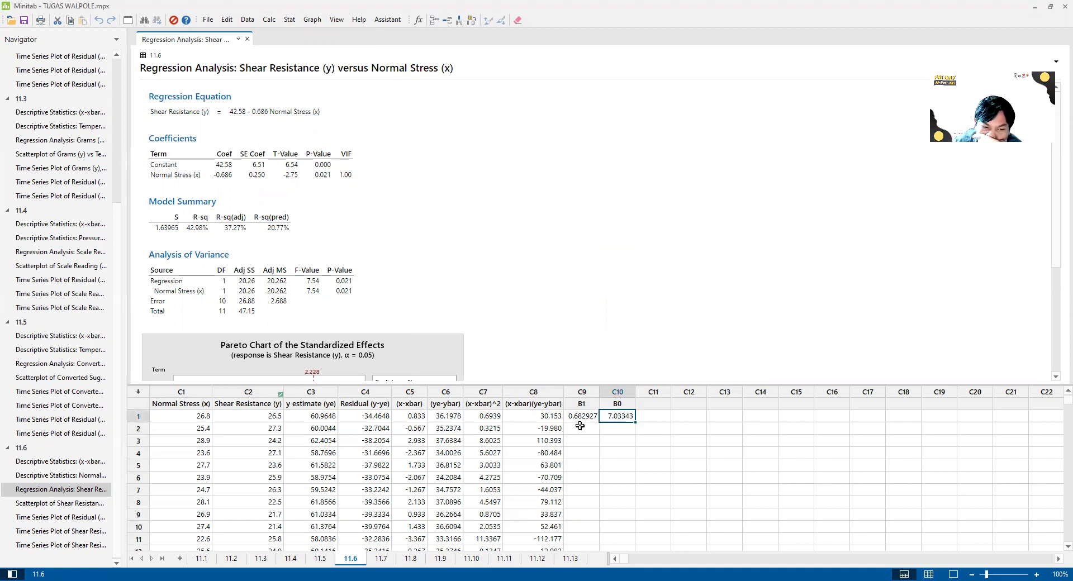
# Review the Shear Resistance versus Normal Stress regression output alongside the B1 value in worksheet 11.6
pyautogui.click(652, 406)
pyautogui.hotkey('alt', 'Tab')
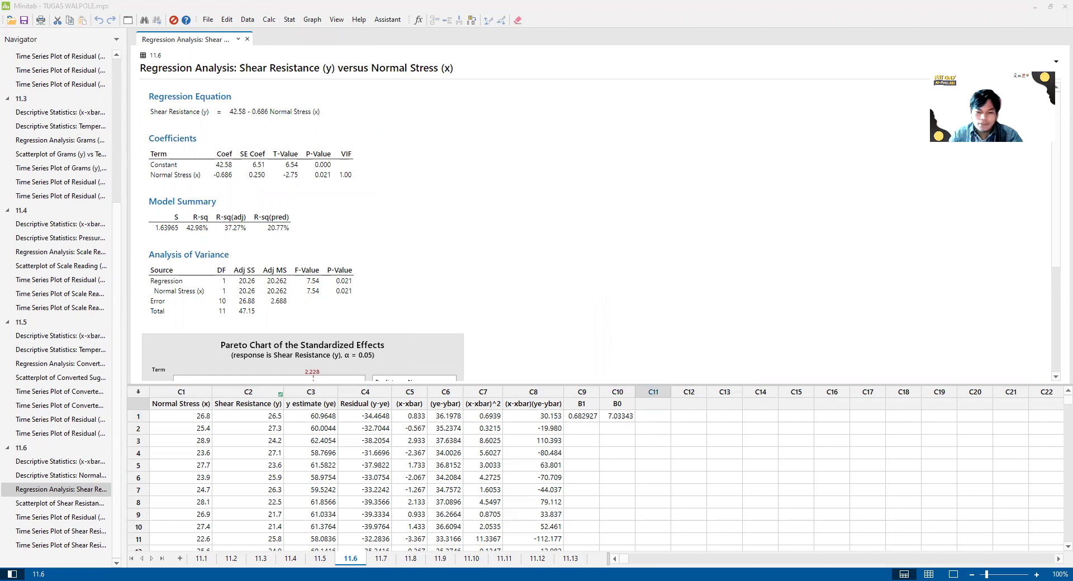
pyautogui.click(63, 488)
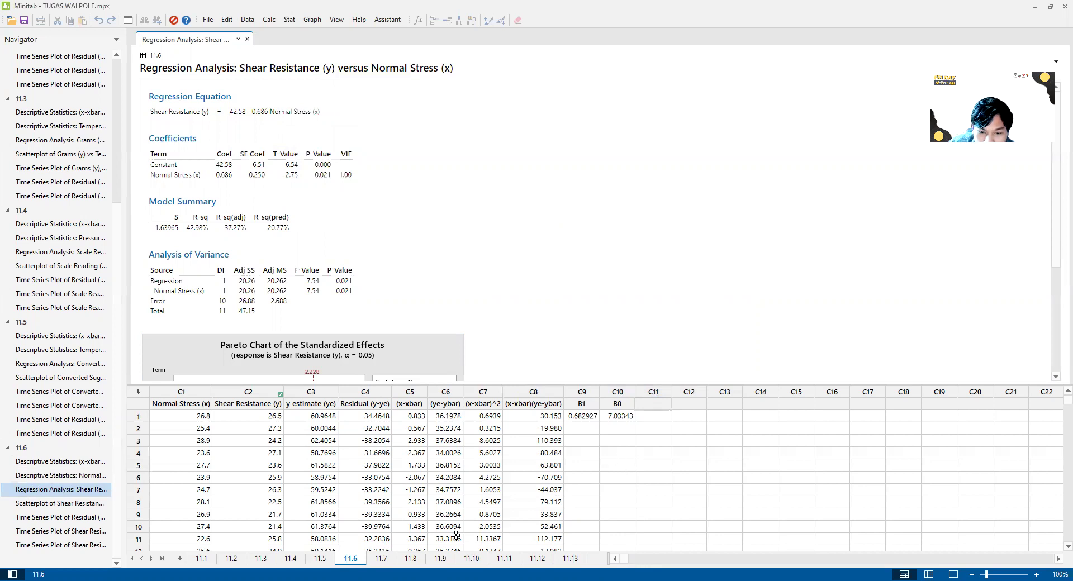
pyautogui.click(581, 421)
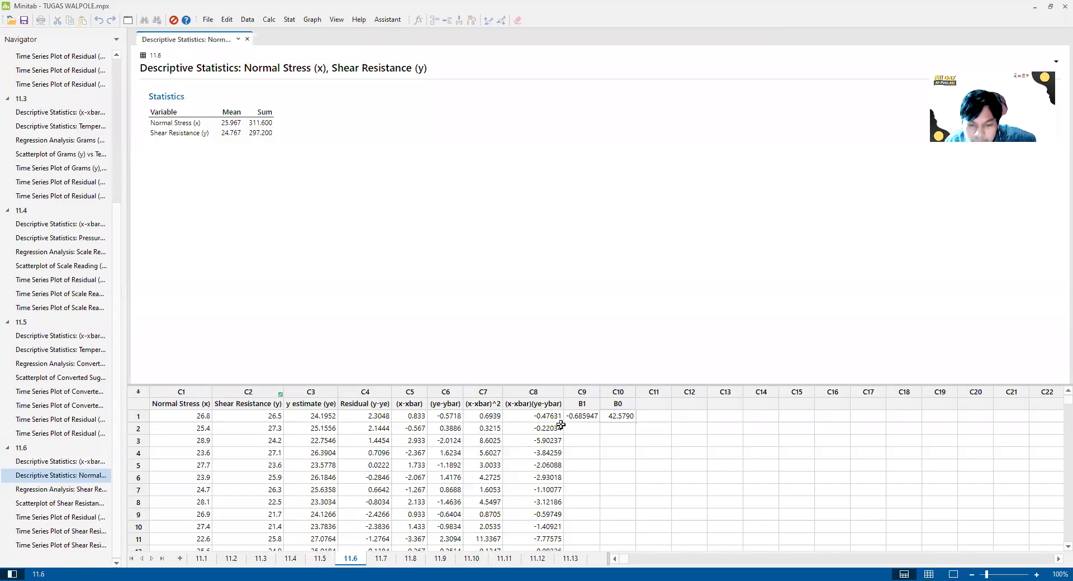
# Compare the calculated B1 and B0 values with the regression equation for Shear Resistance versus Normal Stress
pyautogui.click(605, 415)
pyautogui.click(593, 418)
pyautogui.click(615, 427)
pyautogui.click(593, 418)
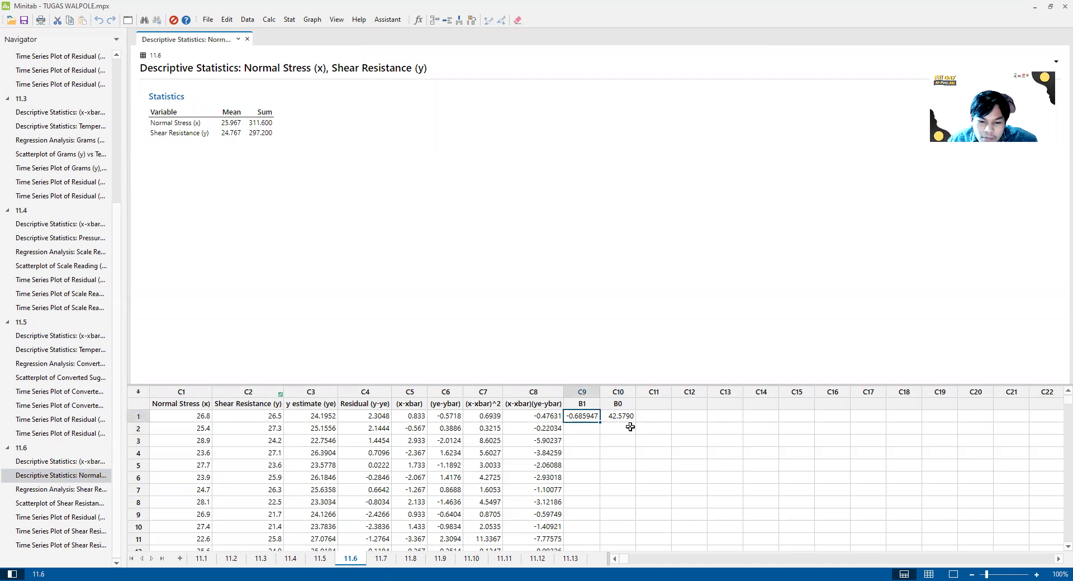
pyautogui.press('Right')
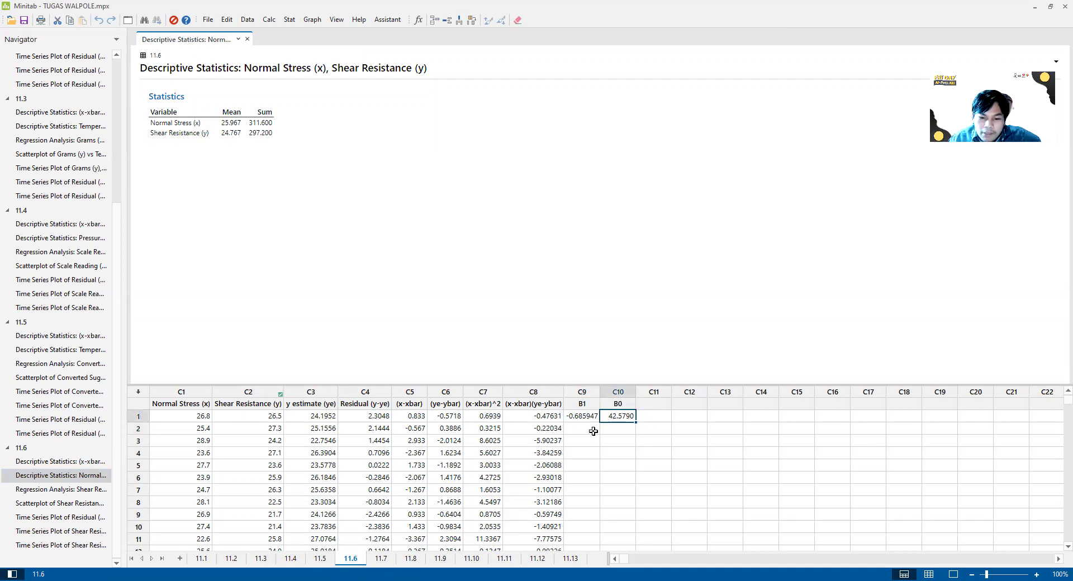
pyautogui.click(58, 490)
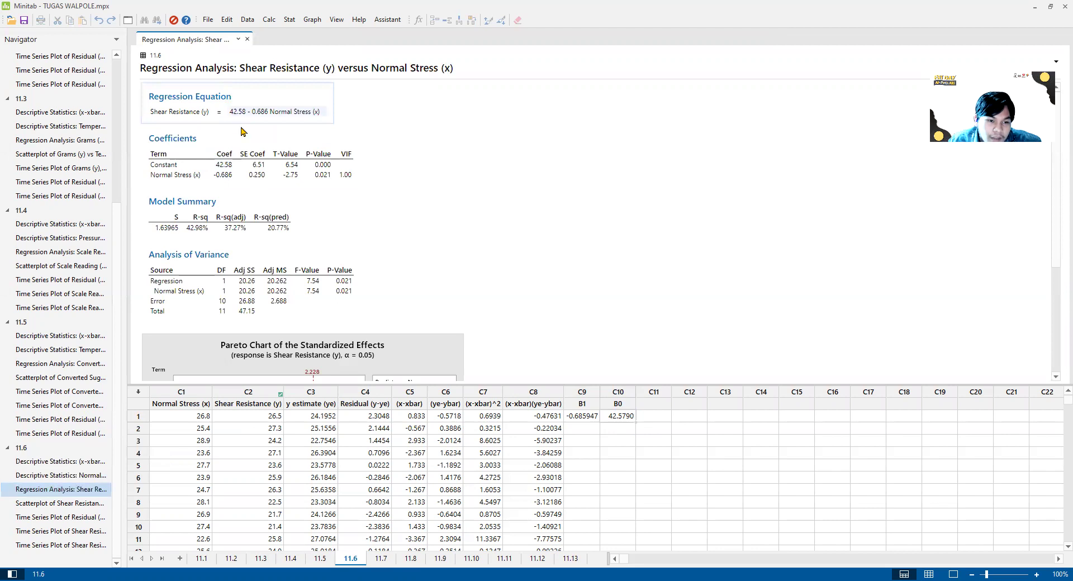
pyautogui.click(616, 429)
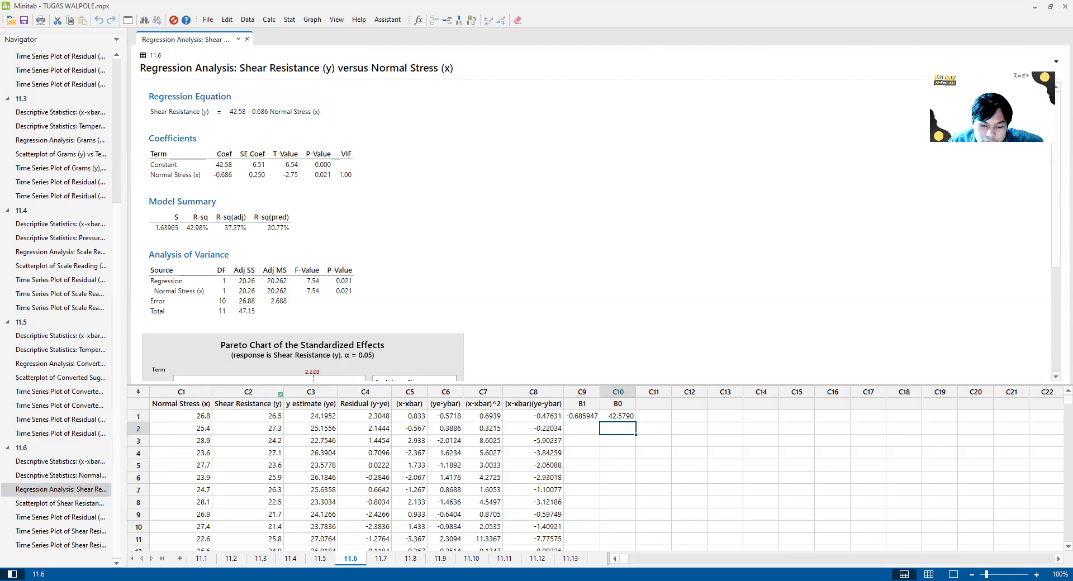
# Check exercise 11.6 part (b) in the textbook PDF and name column C11 in Minitab Y(24.5)
pyautogui.hotkey('alt', 'Tab')
pyautogui.scroll(-10, 369, 334)
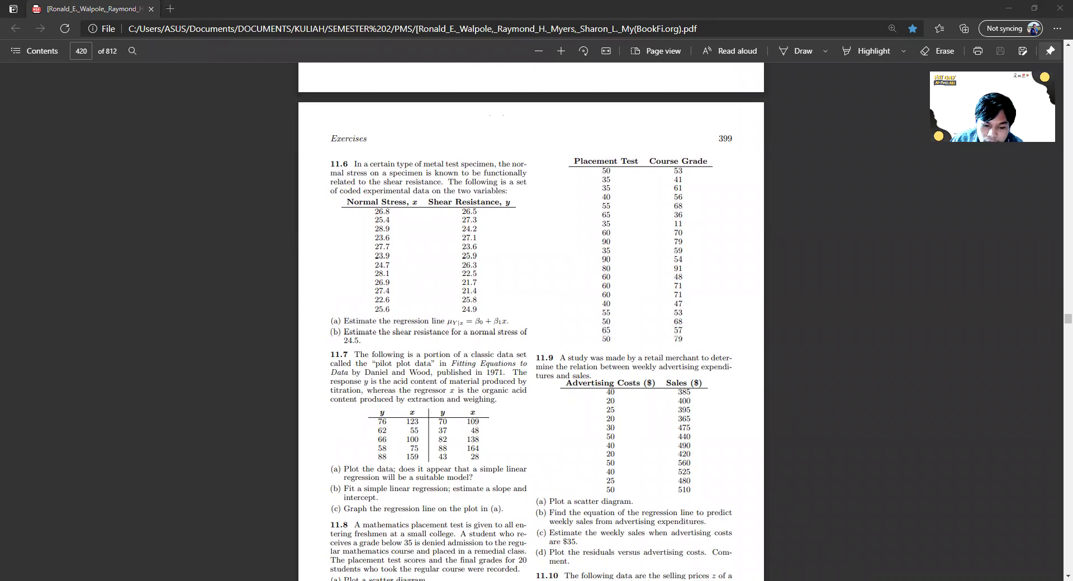
pyautogui.hotkey('alt', 'Tab')
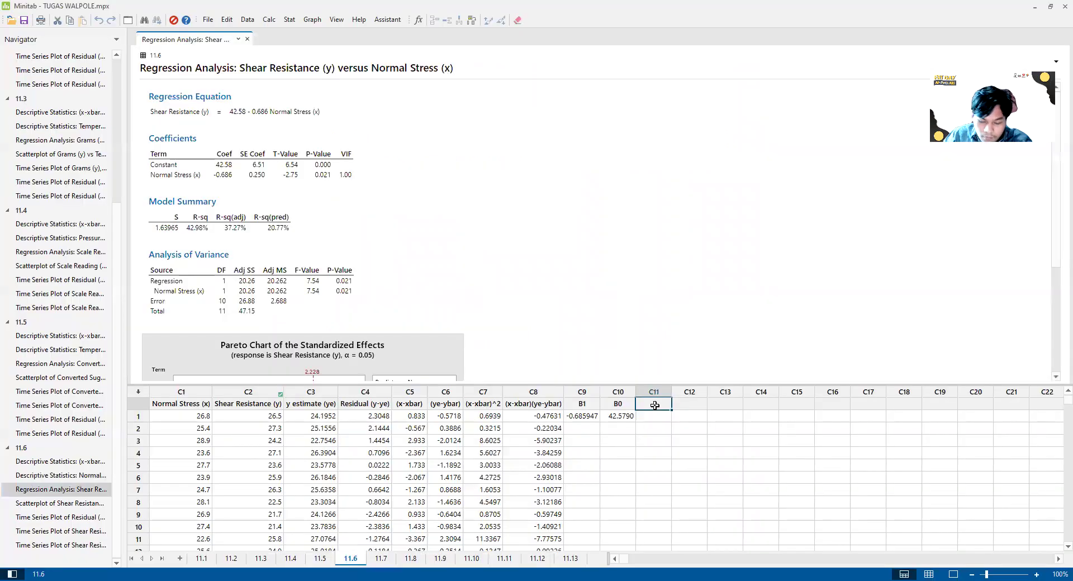
pyautogui.write('Y(24.')
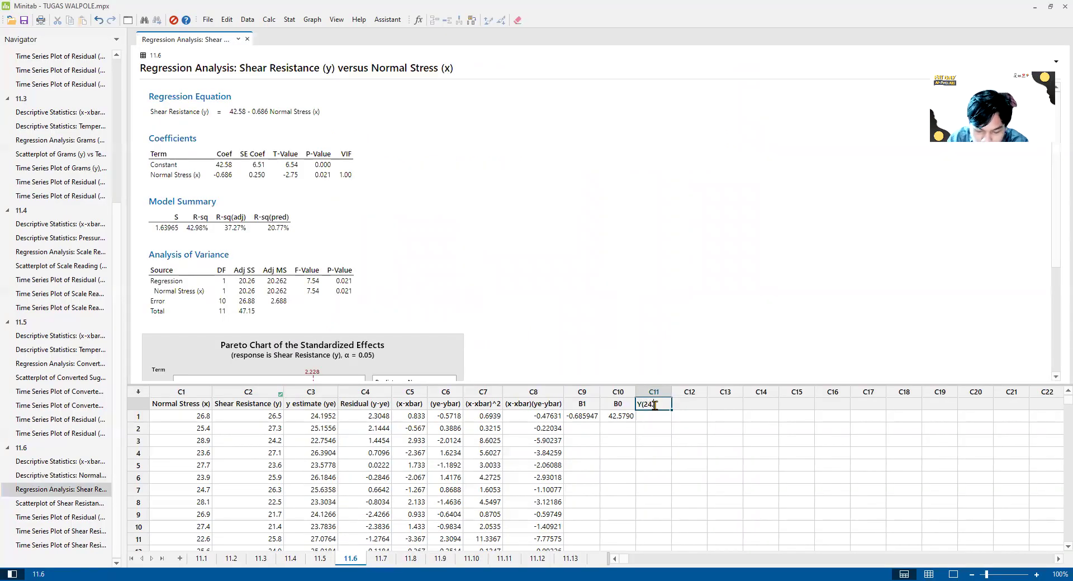
pyautogui.write('5)')
pyautogui.press('Return')
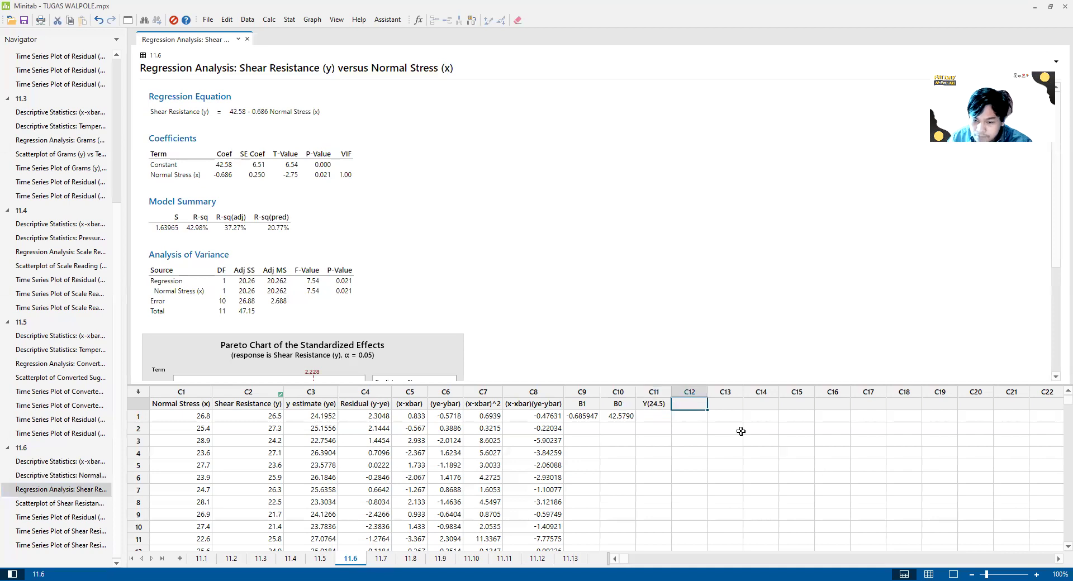
pyautogui.click(652, 419)
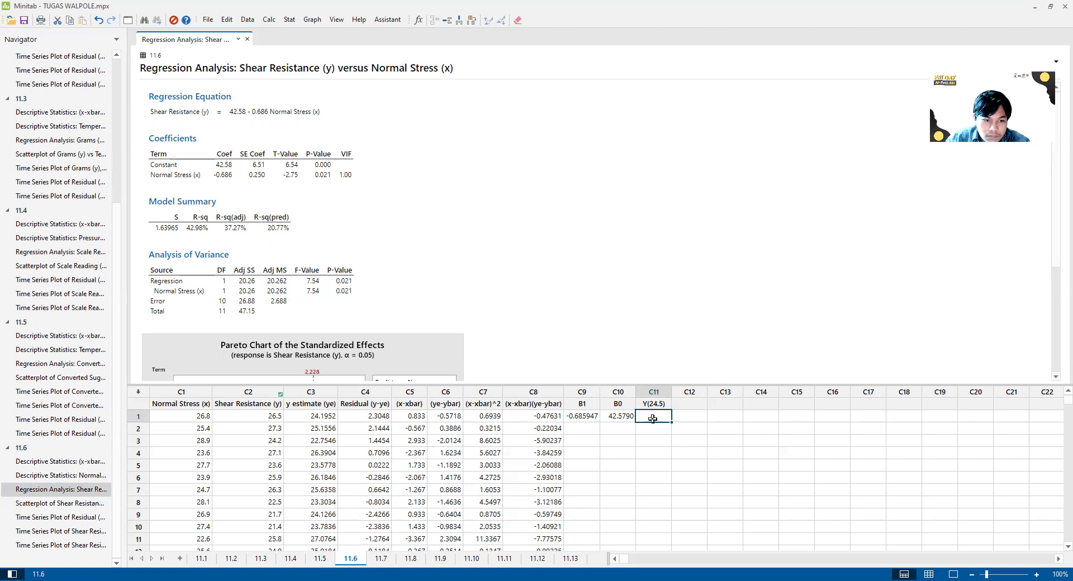
pyautogui.write('42')
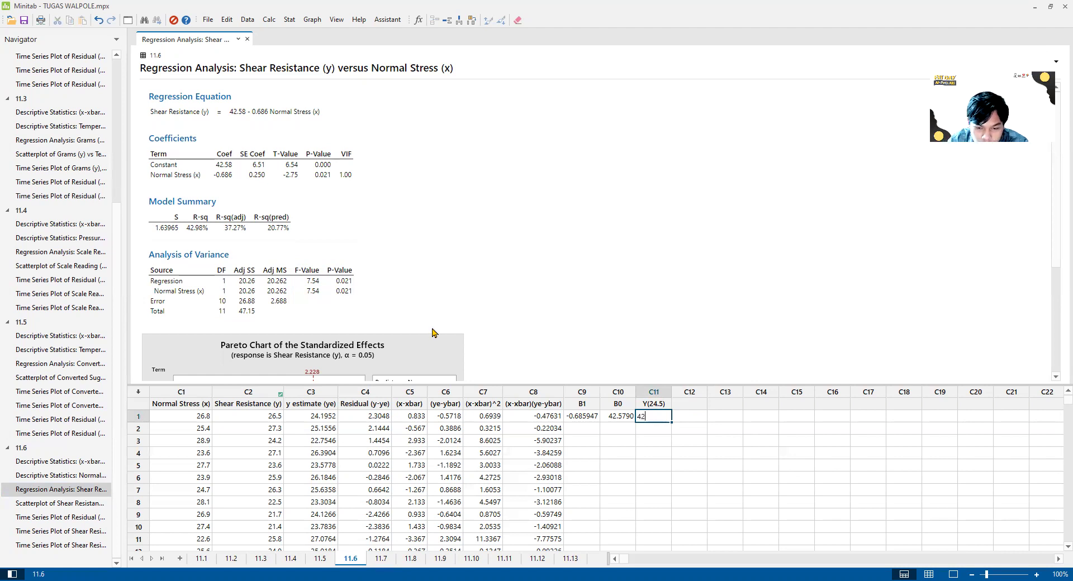
pyautogui.press('BackSpace')
pyautogui.press('BackSpace')
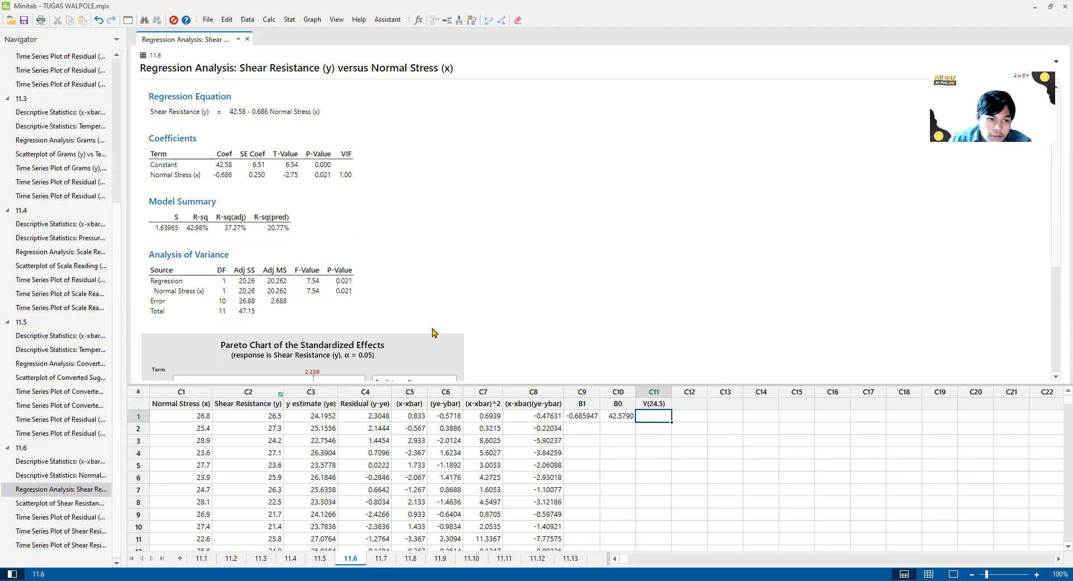
# Calculate the estimated shear resistance in C11 with the Calculator expression 42.58-0.686*24.5
pyautogui.click(269, 19)
pyautogui.click(286, 32)
pyautogui.write('c11')
pyautogui.click(570, 239)
pyautogui.doubleClick(500, 237)
pyautogui.write('42.58-0.686*24.5')
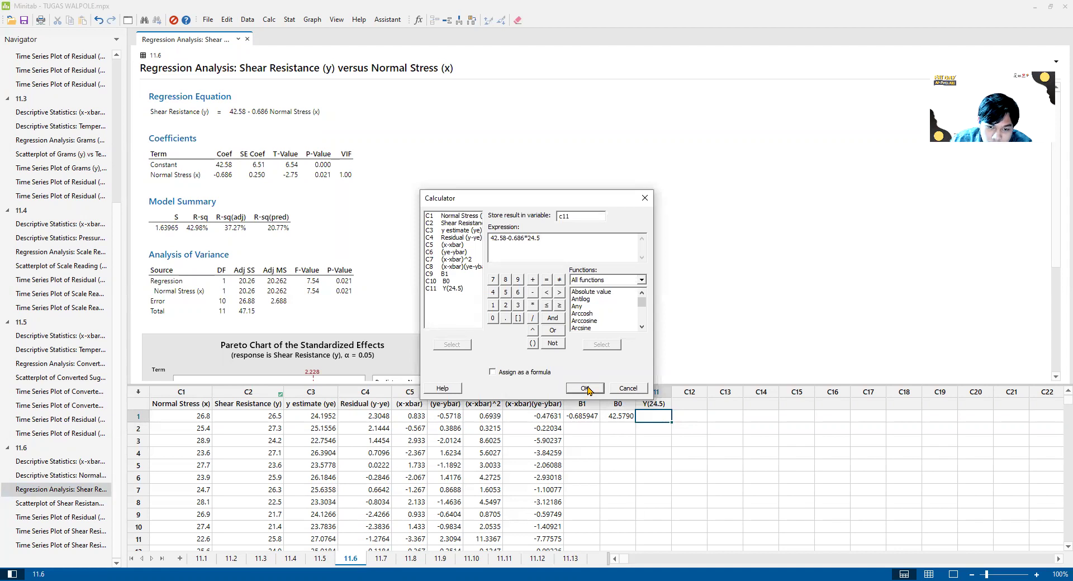
pyautogui.click(585, 388)
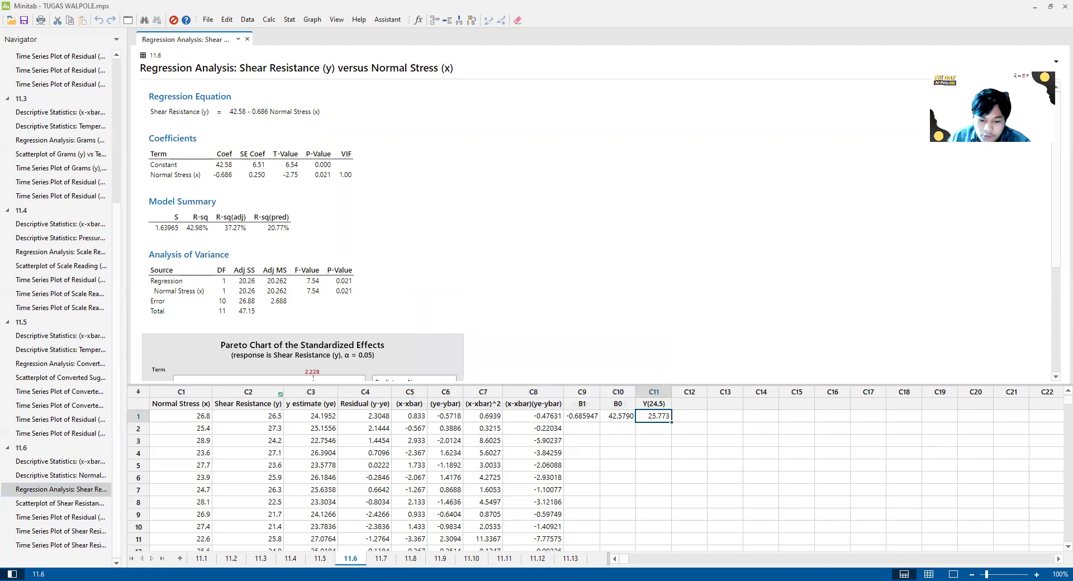
# Open worksheet 11.7 and read parts (a) to (c) of exercise 11.7 in the textbook PDF
pyautogui.hotkey('alt', 'Tab')
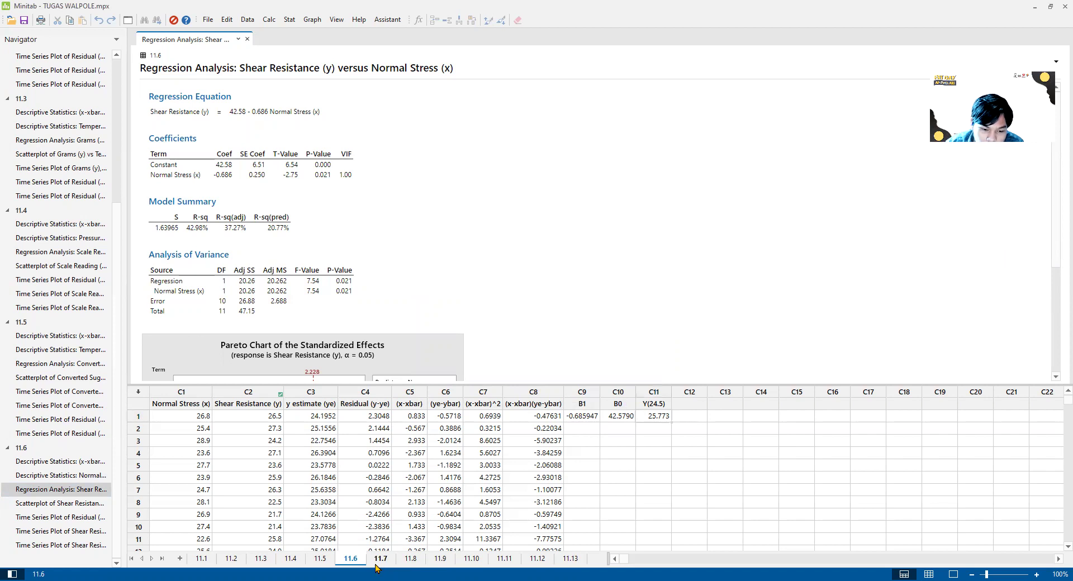
pyautogui.click(379, 558)
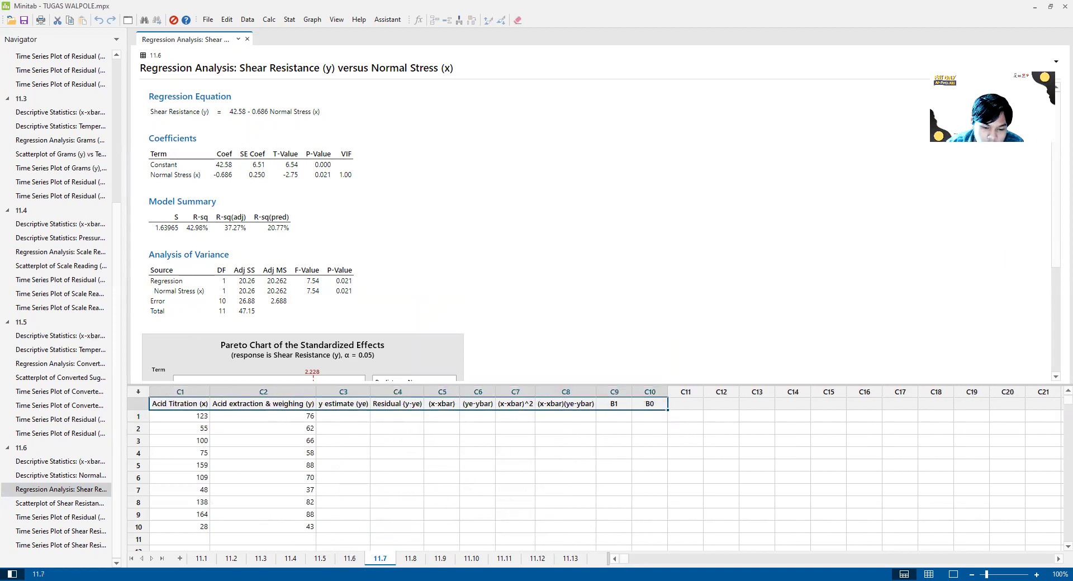
pyautogui.hotkey('alt', 'Tab')
pyautogui.scroll(-3, 524, 423)
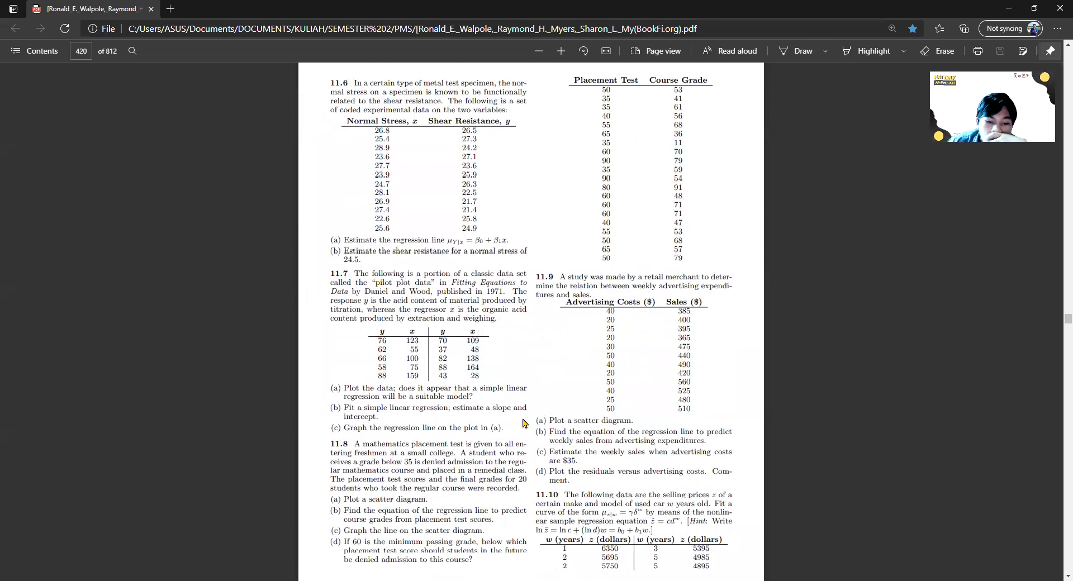
pyautogui.moveTo(484, 406); pyautogui.dragTo(335, 412)
pyautogui.click(464, 419)
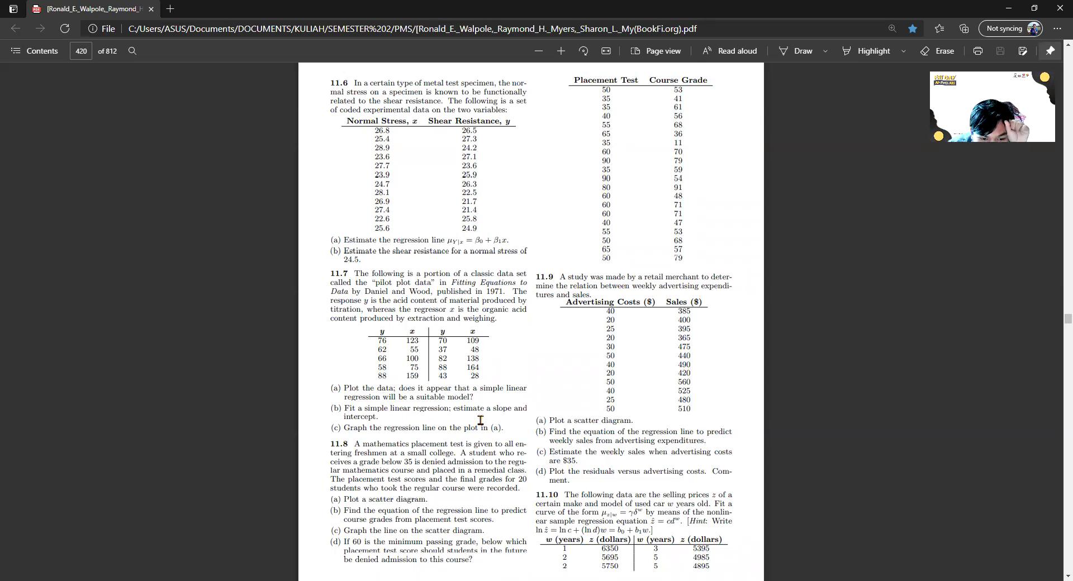
pyautogui.moveTo(476, 400); pyautogui.dragTo(417, 393)
pyautogui.moveTo(385, 428)
pyautogui.mouseDown()
pyautogui.moveTo(415, 437)
pyautogui.moveTo(504, 429)
pyautogui.moveTo(358, 398)
pyautogui.moveTo(413, 341)
pyautogui.moveTo(390, 410)
pyautogui.moveTo(355, 412)
pyautogui.moveTo(363, 336)
pyautogui.moveTo(370, 416)
pyautogui.mouseUp()
pyautogui.click(369, 426)
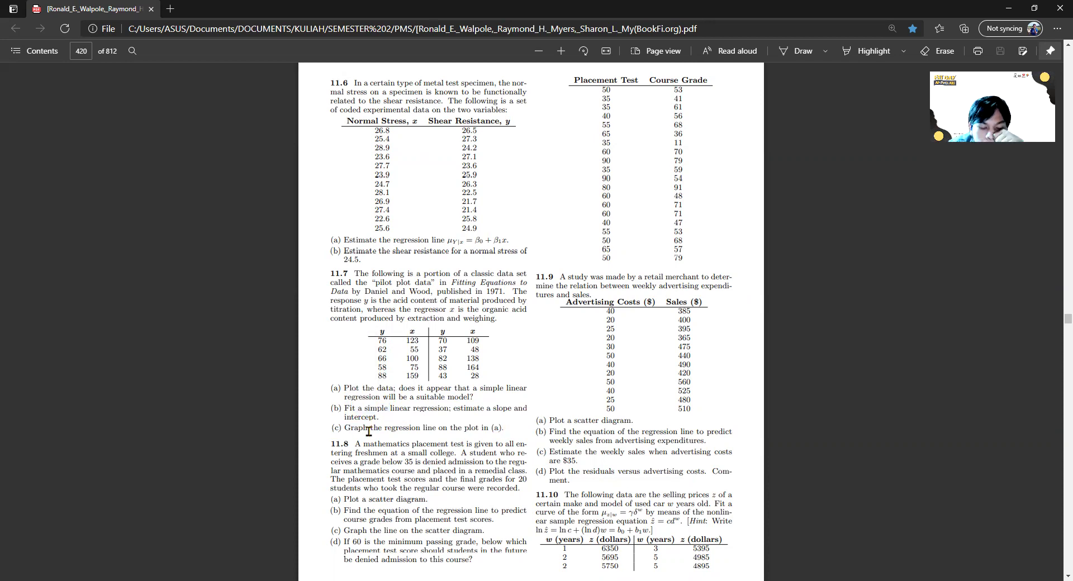
pyautogui.moveTo(452, 408); pyautogui.dragTo(343, 391)
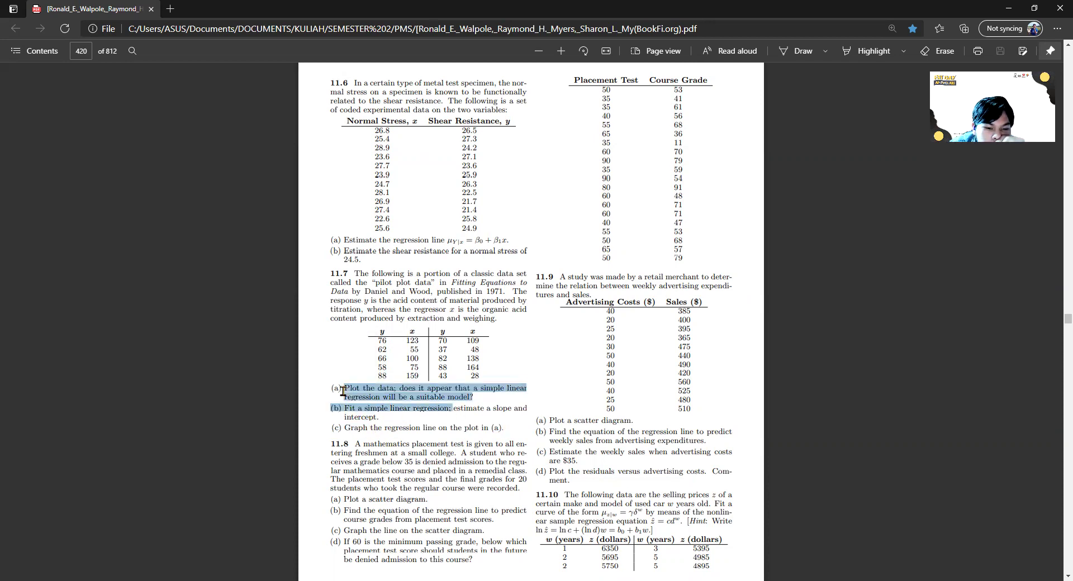
pyautogui.click(376, 421)
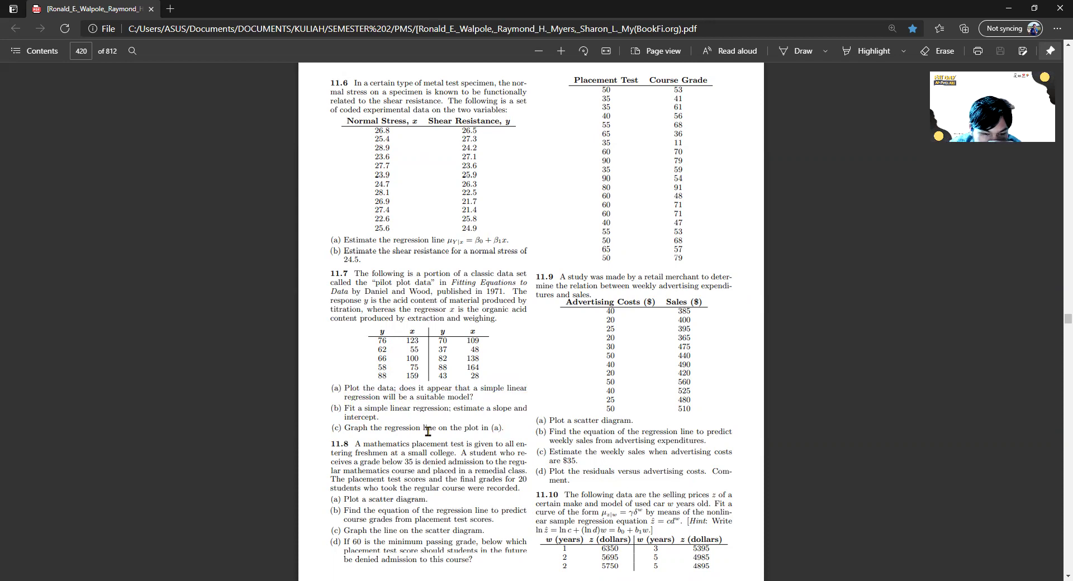
pyautogui.moveTo(409, 427); pyautogui.dragTo(436, 344)
pyautogui.click(432, 447)
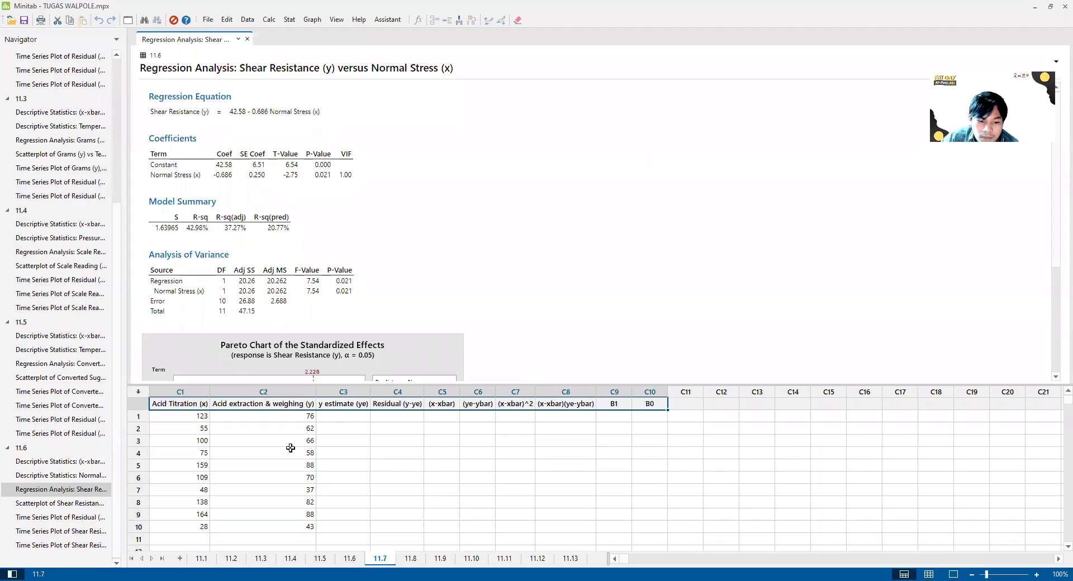
# Fit a regression model in Minitab with Acid extraction & weighing (y) as response and Acid Titration (x) as continuous predictor
pyautogui.click(320, 421)
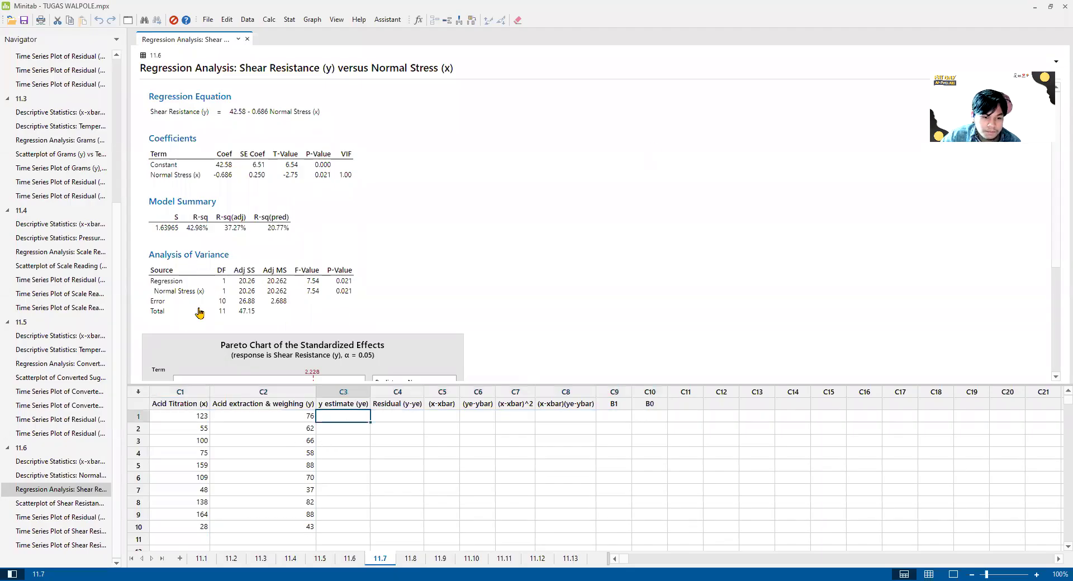
pyautogui.click(267, 20)
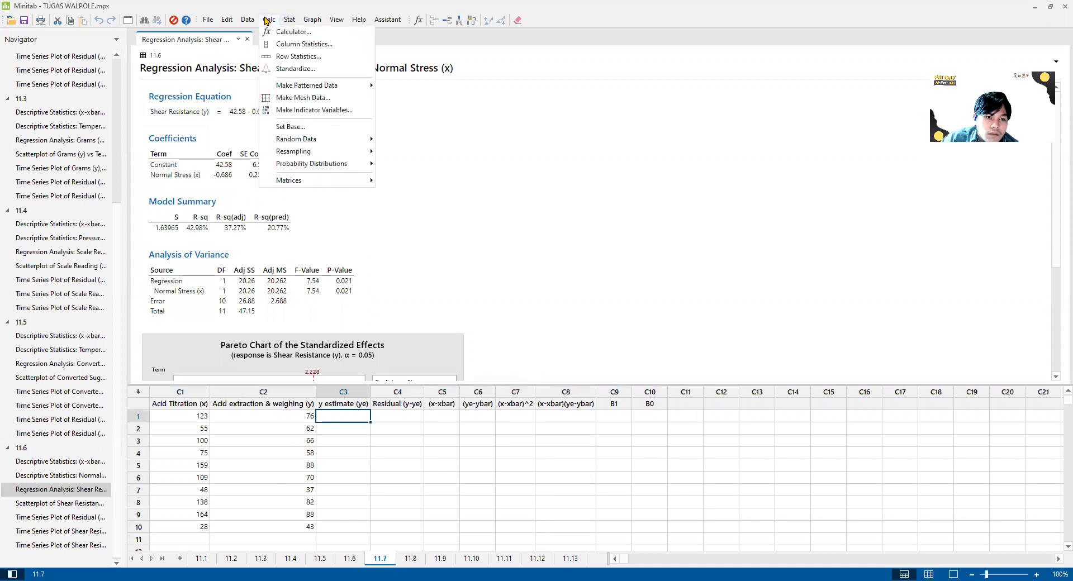
pyautogui.moveTo(290, 20)
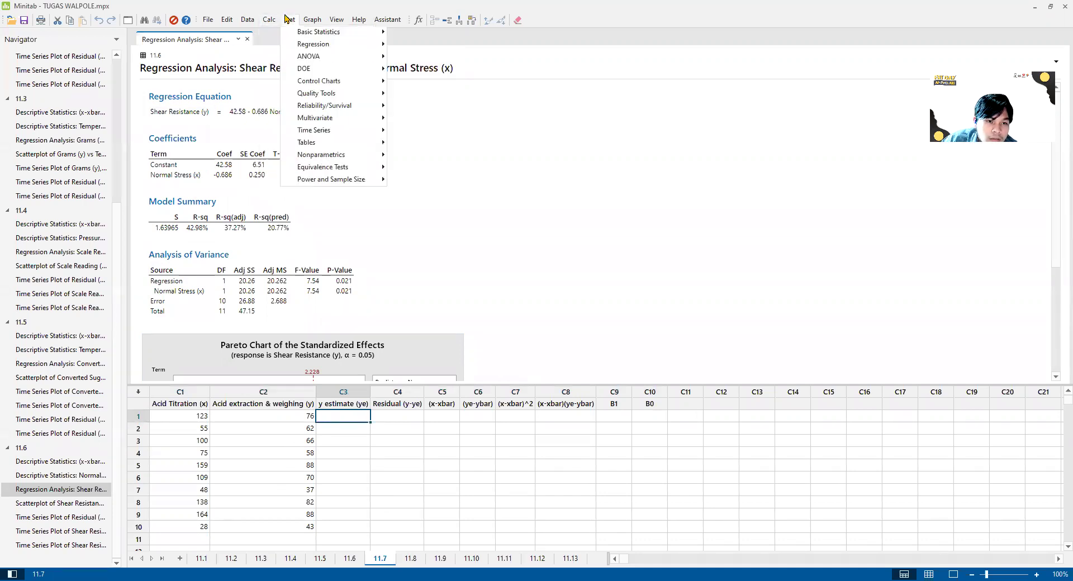
pyautogui.moveTo(313, 44)
pyautogui.moveTo(419, 56)
pyautogui.click(554, 55)
pyautogui.click(425, 201)
pyautogui.click(416, 372)
pyautogui.click(472, 245)
pyautogui.click(424, 193)
pyautogui.click(418, 373)
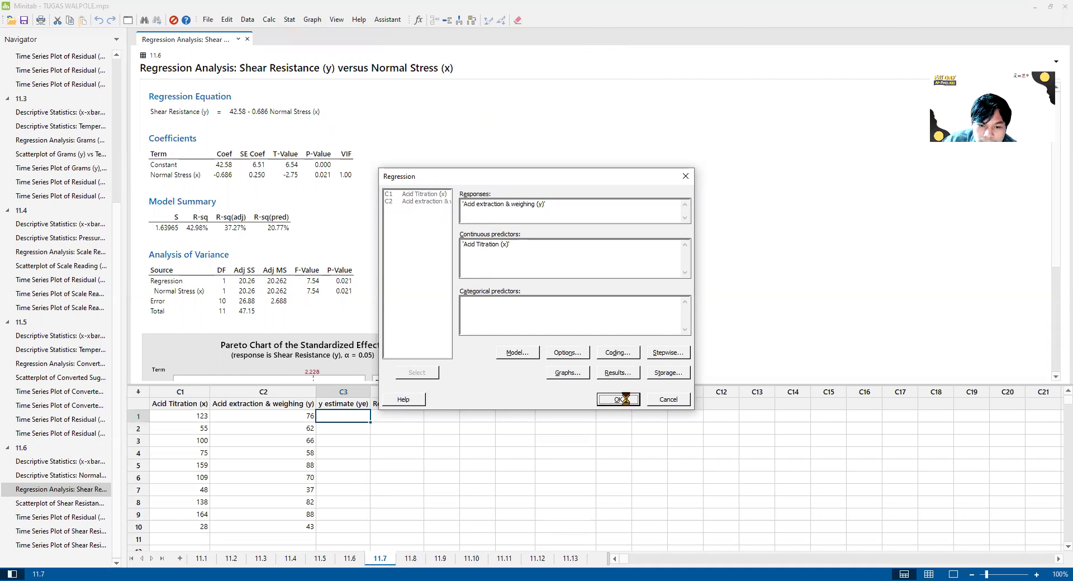
pyautogui.click(617, 399)
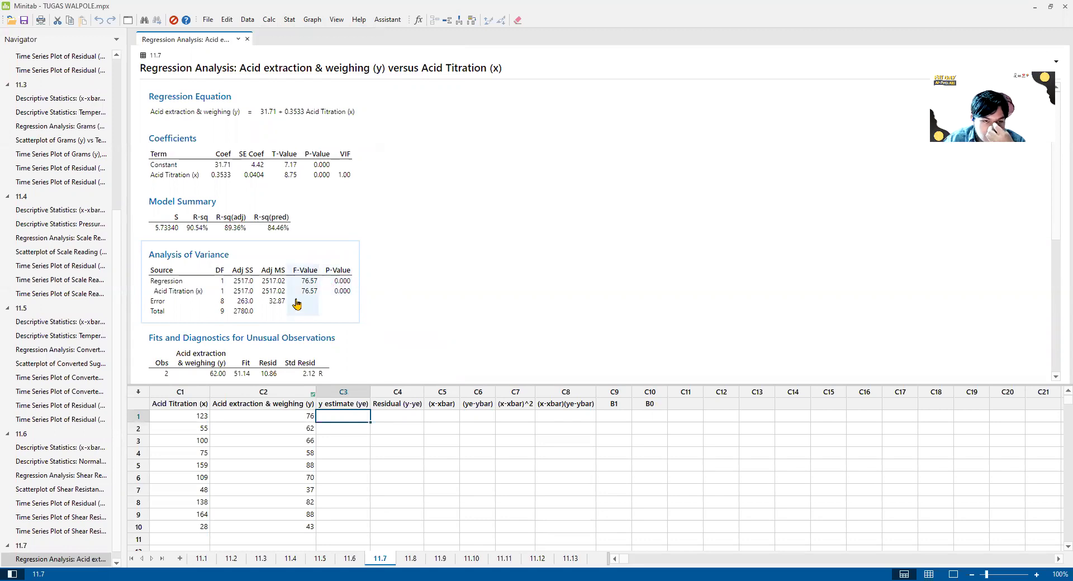
# Create a With Regression scatterplot using Acid extraction & weighing (y) as Y variable and Acid Titration (x) as X variable
pyautogui.click(269, 19)
pyautogui.moveTo(290, 19)
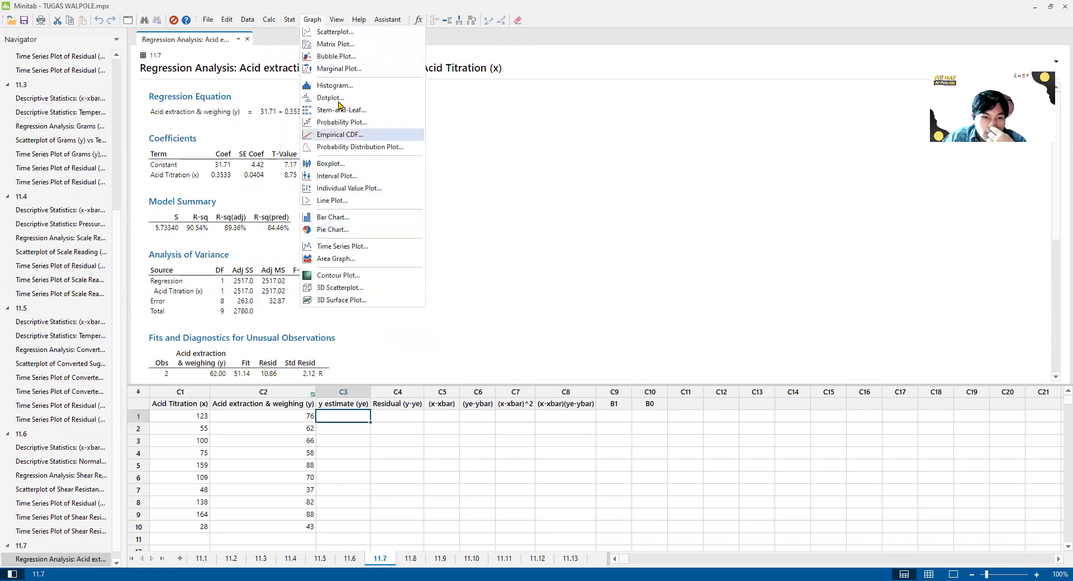
pyautogui.click(335, 32)
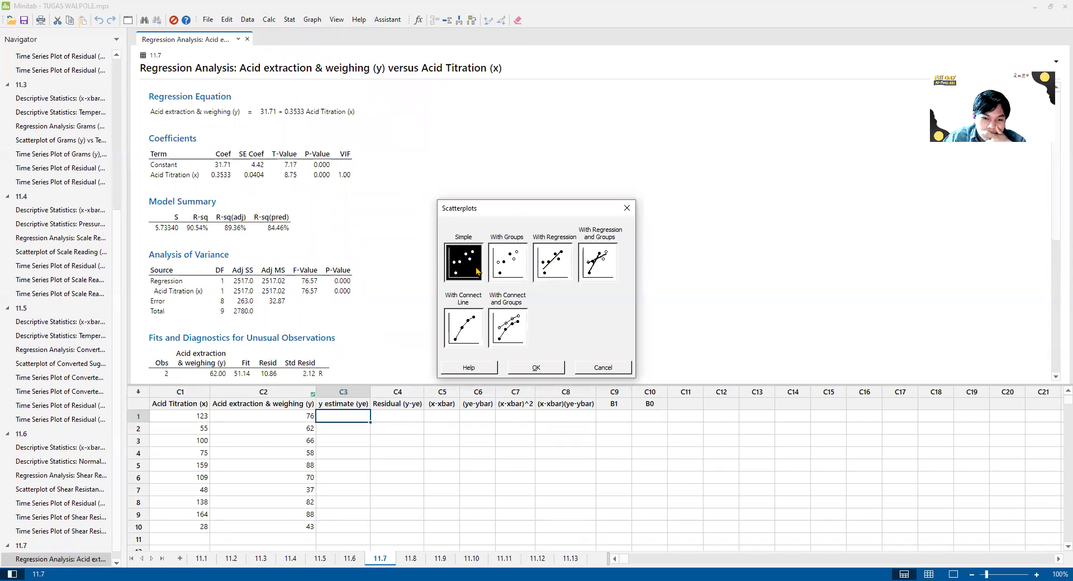
pyautogui.click(559, 259)
pyautogui.click(542, 368)
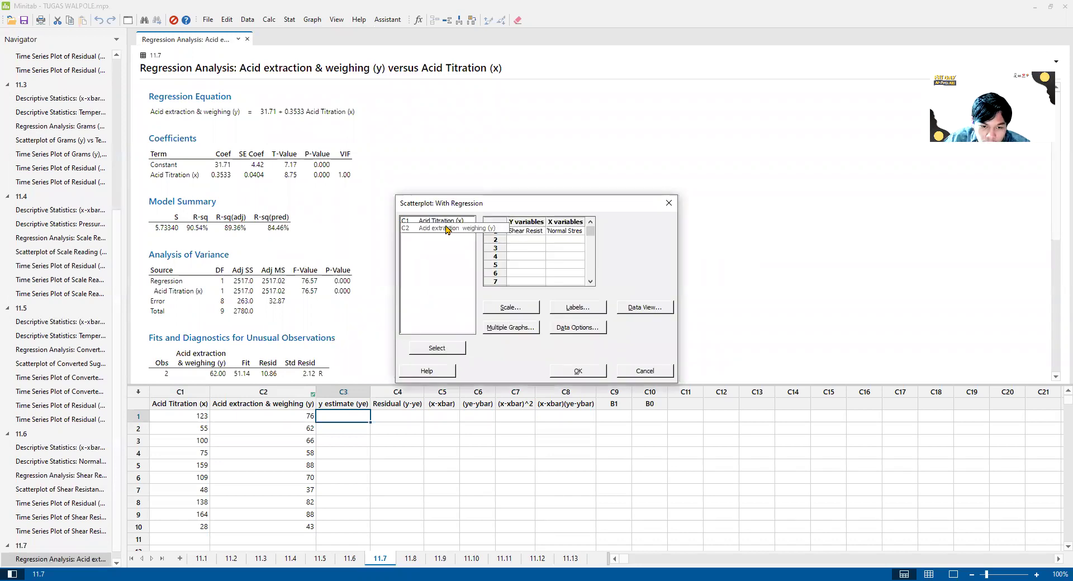
pyautogui.click(507, 307)
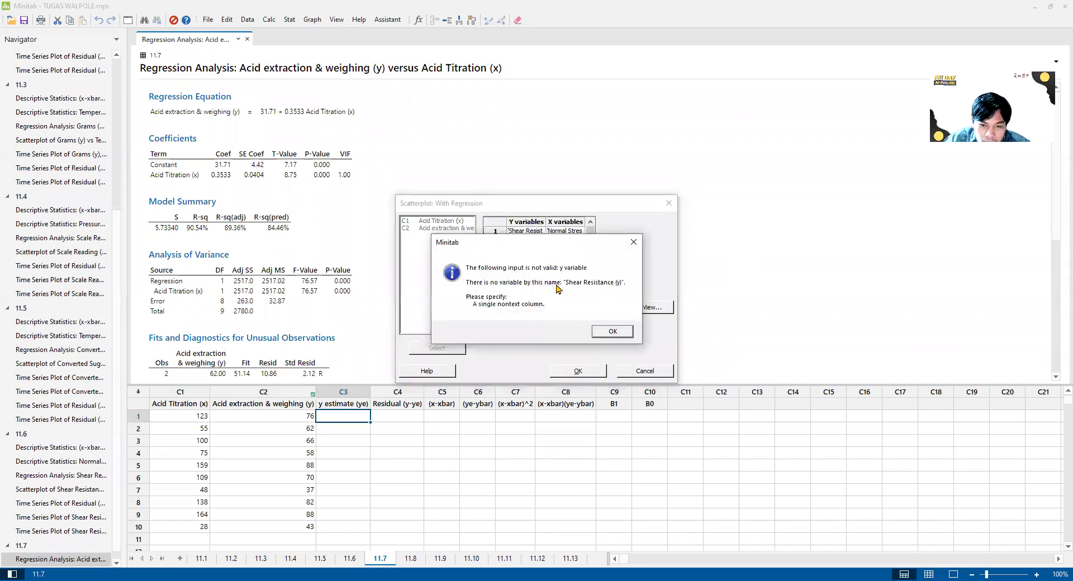
pyautogui.click(614, 333)
pyautogui.click(441, 228)
pyautogui.click(448, 348)
pyautogui.click(439, 220)
pyautogui.click(437, 348)
pyautogui.click(589, 371)
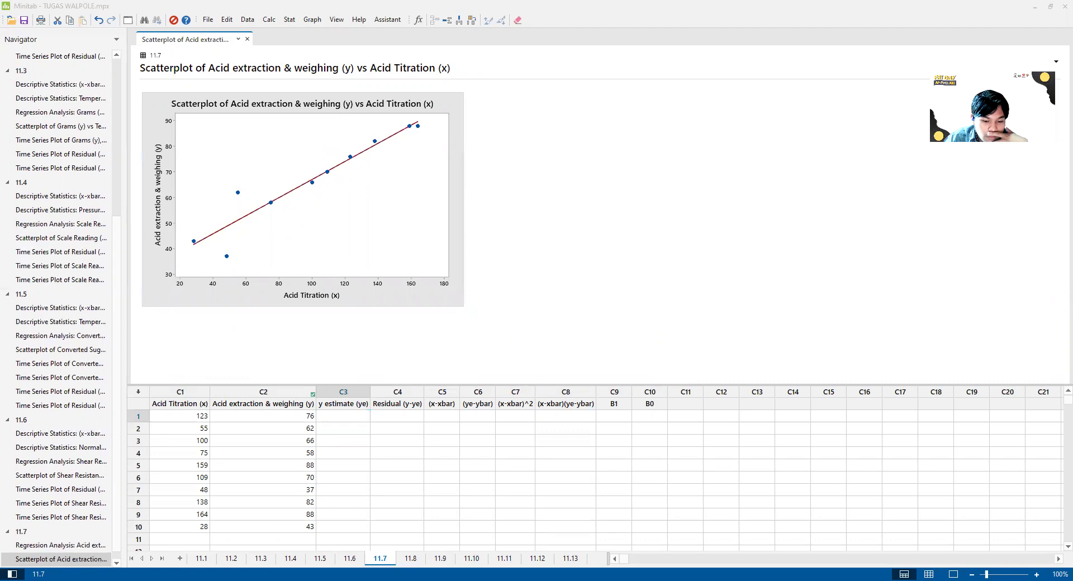
# Review the parts of exercise 11.7 in the textbook PDF and reopen the 11.7 regression analysis output in Minitab
pyautogui.hotkey('alt', 'Tab')
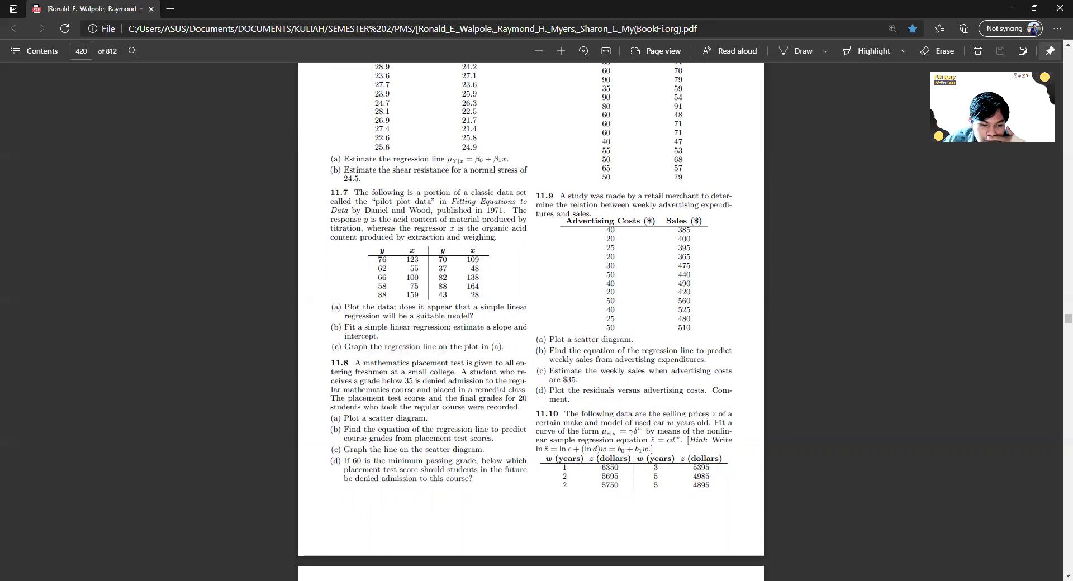
pyautogui.hotkey('alt', 'Tab')
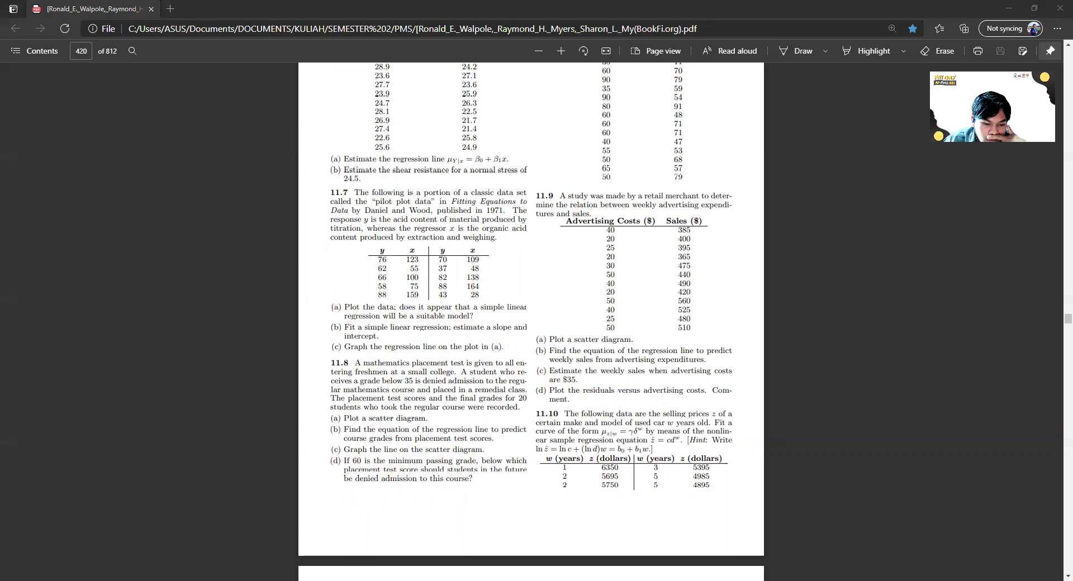
pyautogui.hotkey('alt', 'Tab')
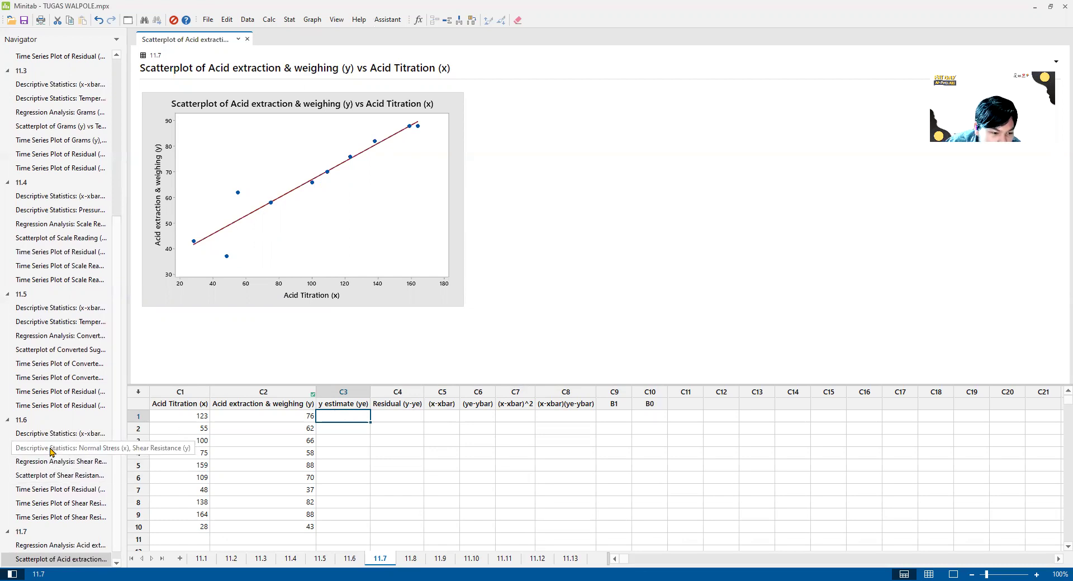
pyautogui.click(52, 532)
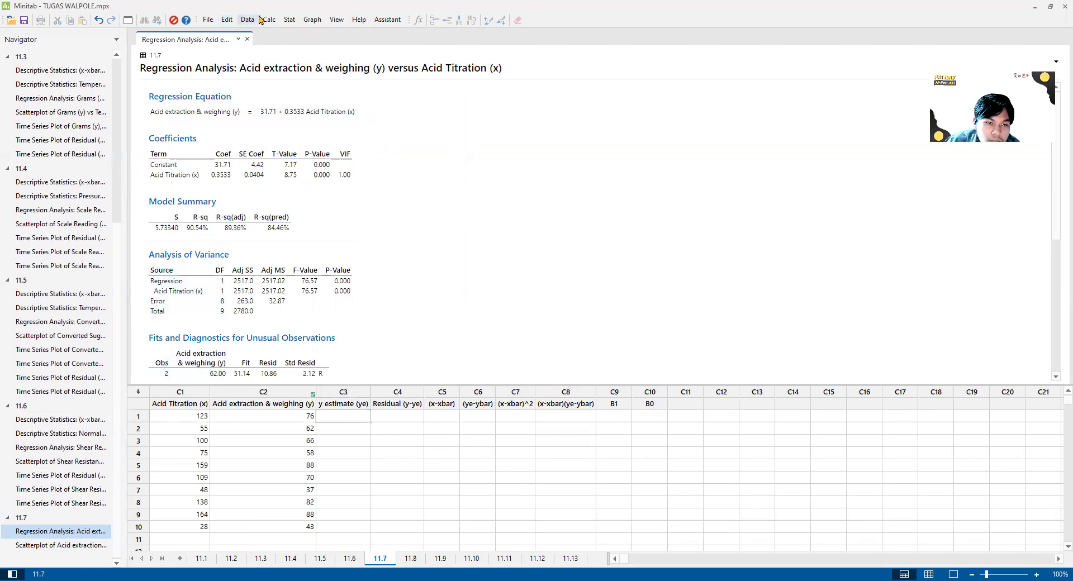
# Create a Multiple time series plot of Acid Titration (x) and Acid extraction & weighing (y)
pyautogui.click(310, 20)
pyautogui.click(340, 246)
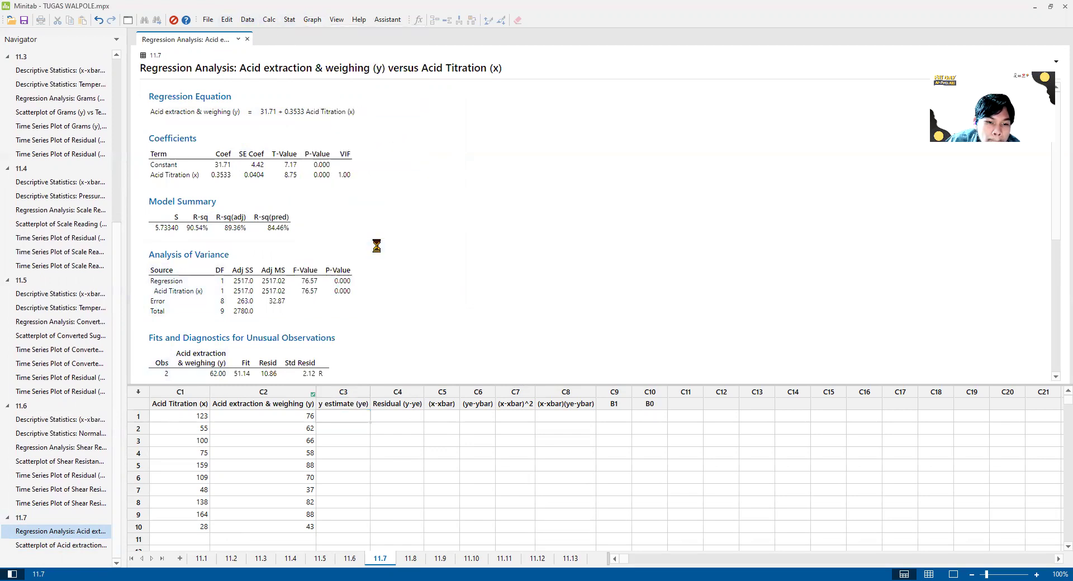
pyautogui.click(469, 332)
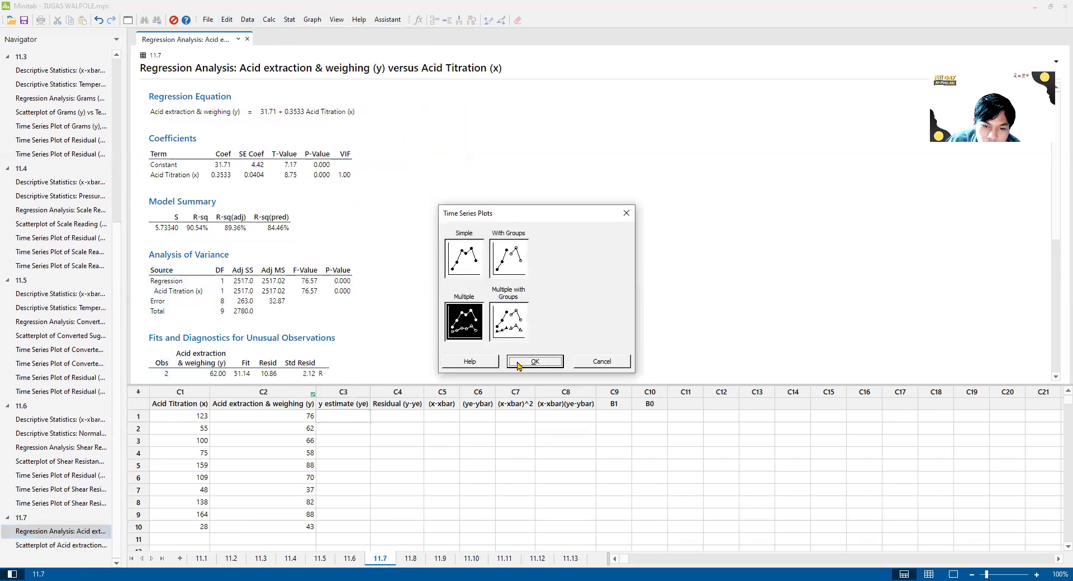
pyautogui.press('Return')
pyautogui.doubleClick(436, 221)
pyautogui.click(435, 347)
pyautogui.click(576, 371)
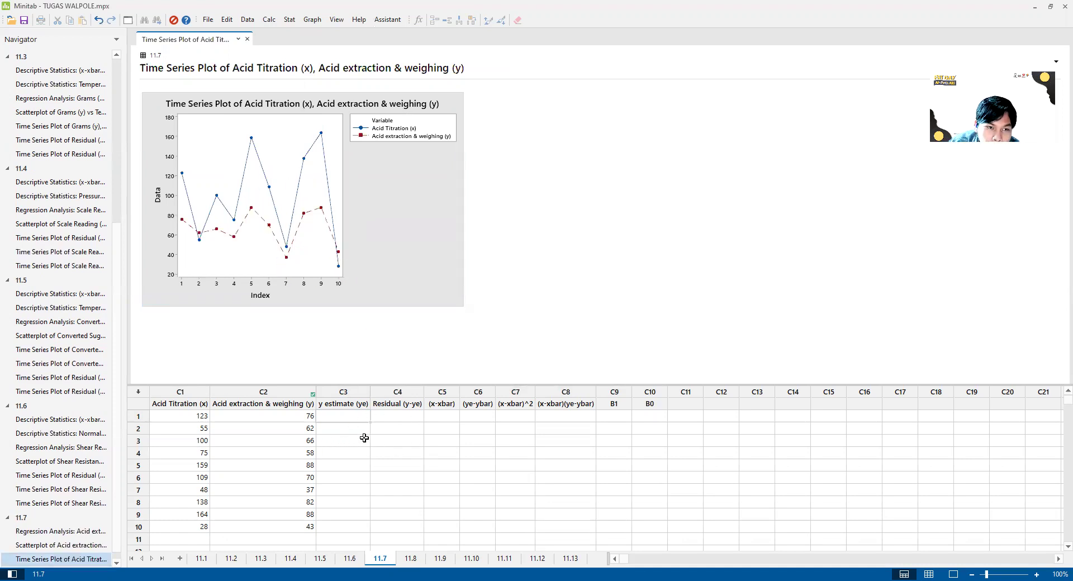
# Calculate the estimated y values in column C3 with the Calculator expression 31.71+0.3533*c1 from the regression equation
pyautogui.click(343, 406)
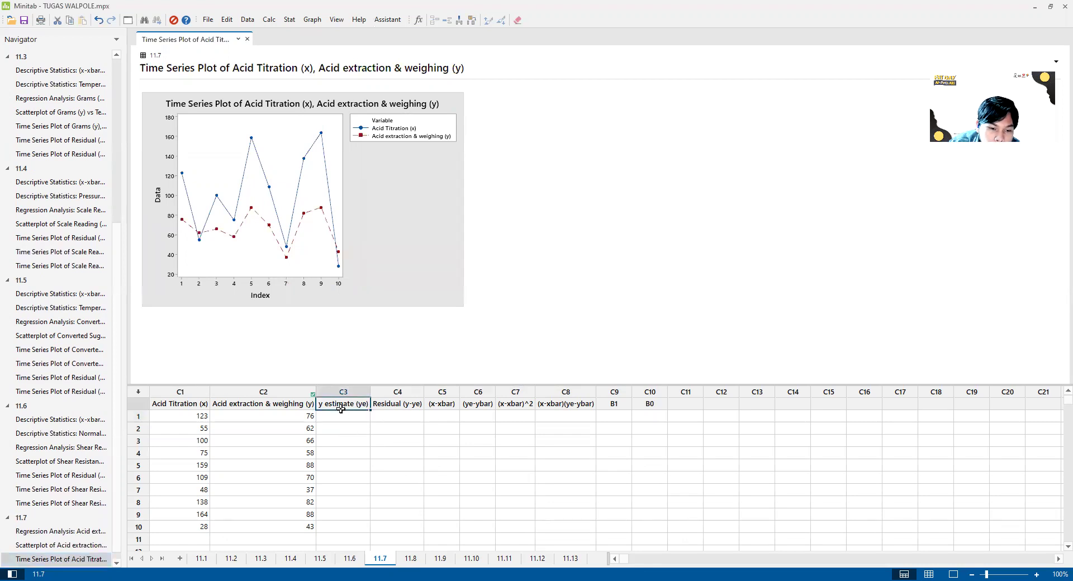
pyautogui.click(342, 422)
pyautogui.click(343, 417)
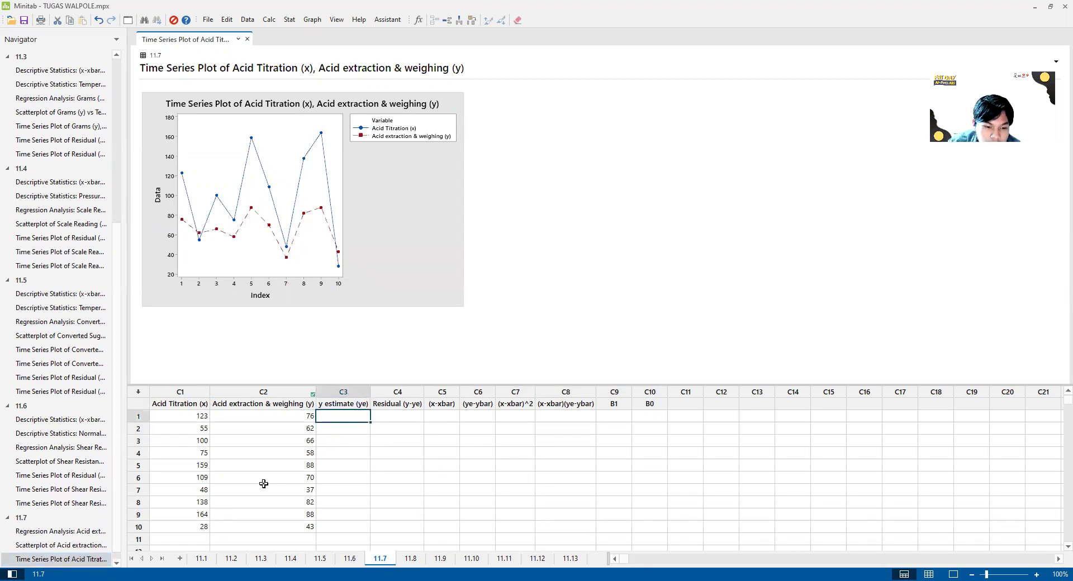
pyautogui.click(267, 19)
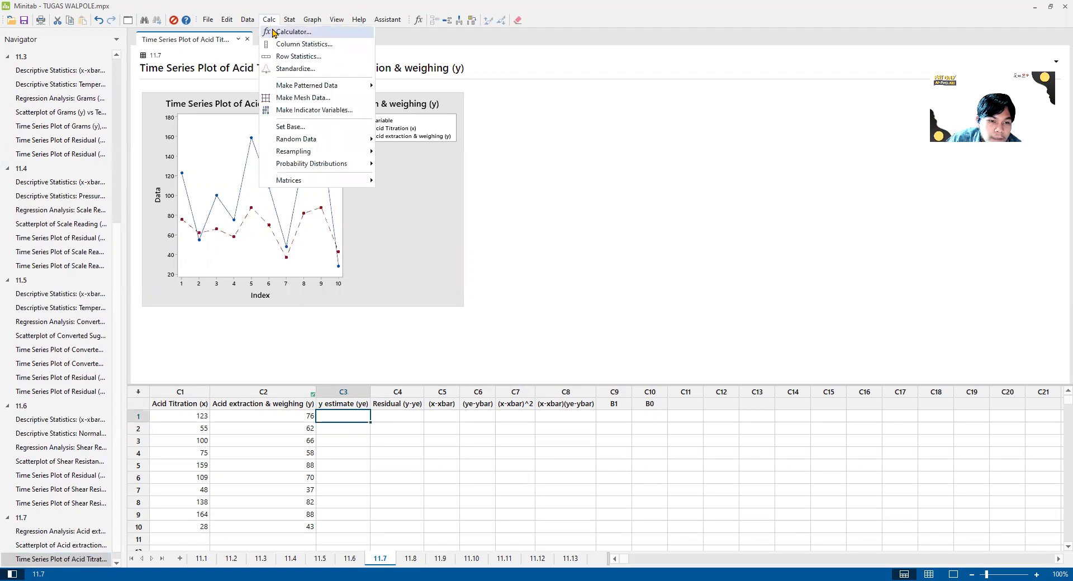
pyautogui.click(46, 544)
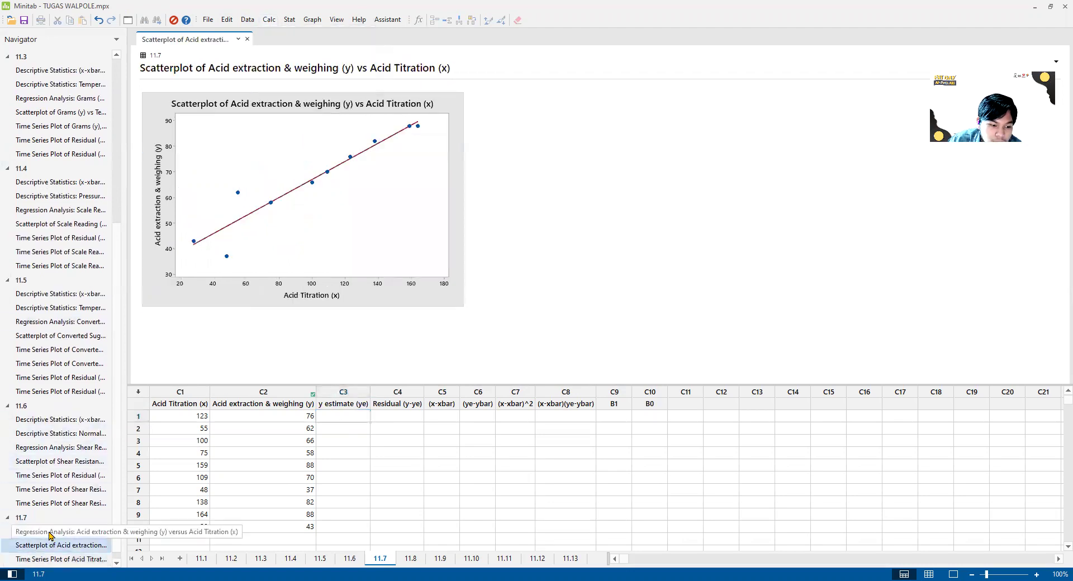
pyautogui.click(50, 531)
pyautogui.click(269, 20)
pyautogui.click(275, 38)
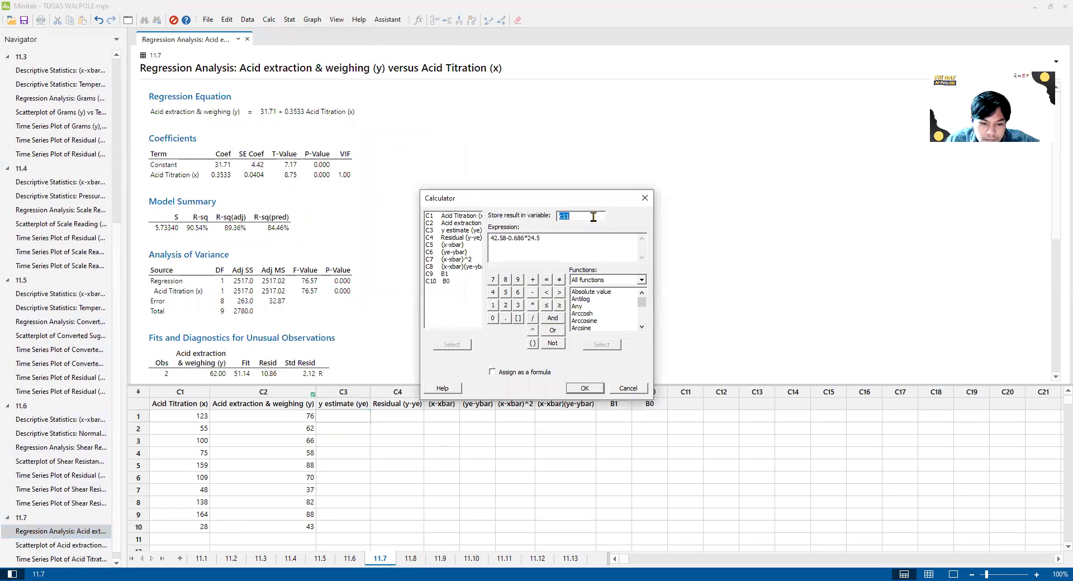
pyautogui.write('c3')
pyautogui.moveTo(537, 239); pyautogui.dragTo(466, 249)
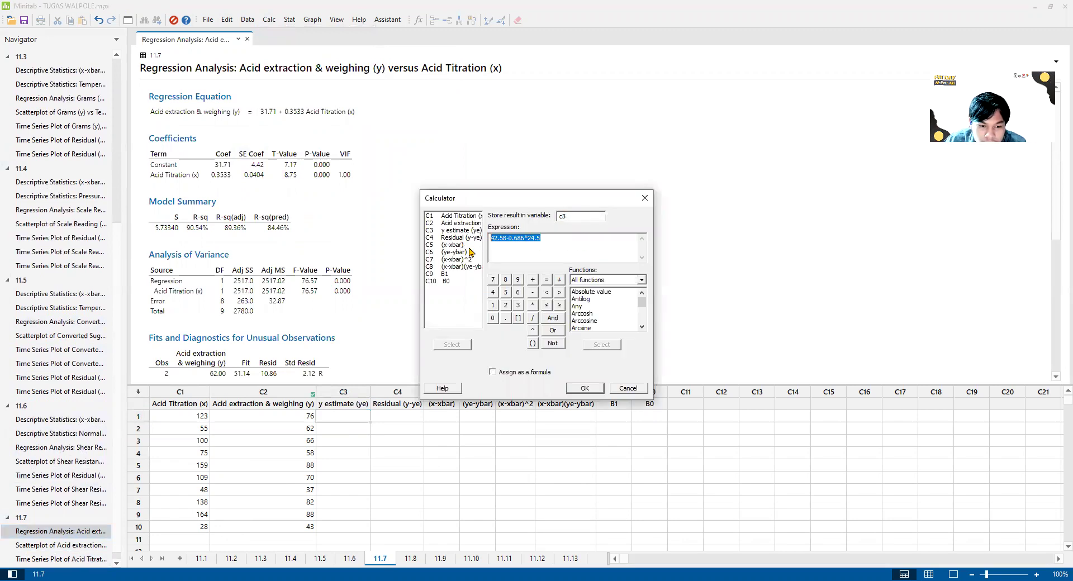
pyautogui.write('c2')
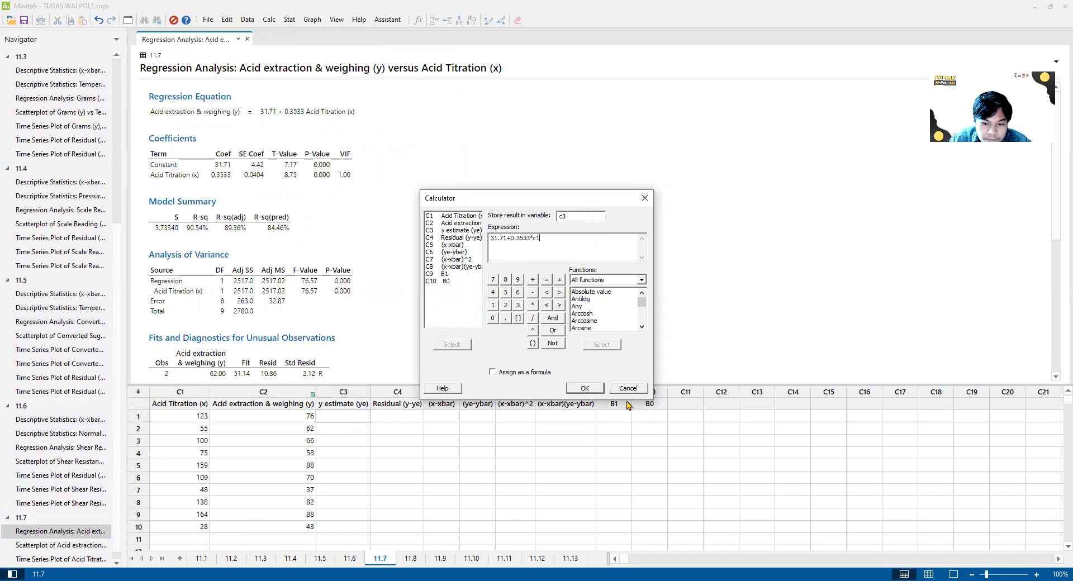
pyautogui.click(580, 388)
# Calculate the residuals in column C4 with the Calculator expression c2-c3
pyautogui.click(394, 417)
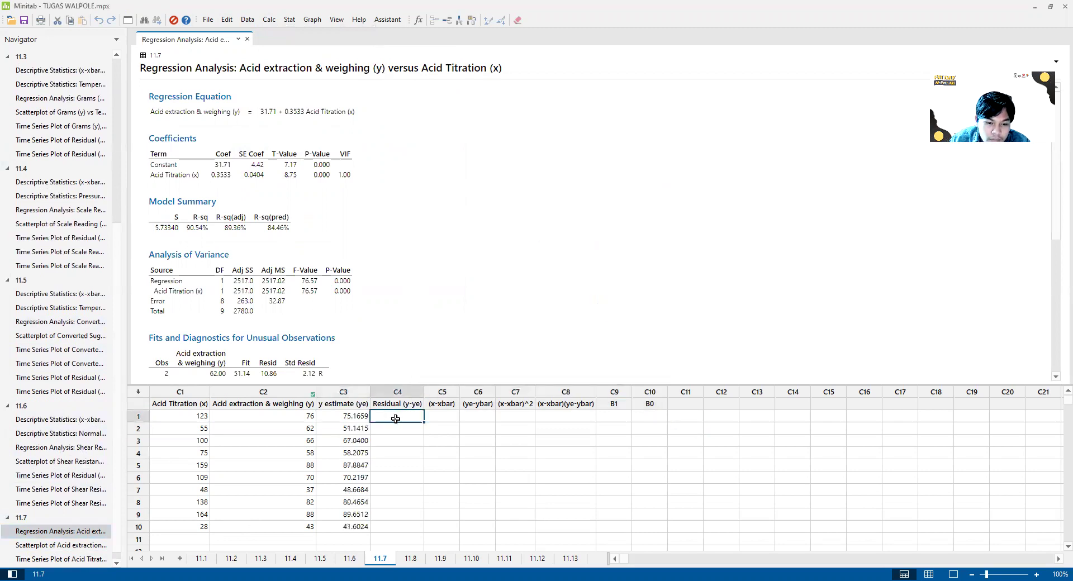
pyautogui.click(269, 21)
pyautogui.click(292, 32)
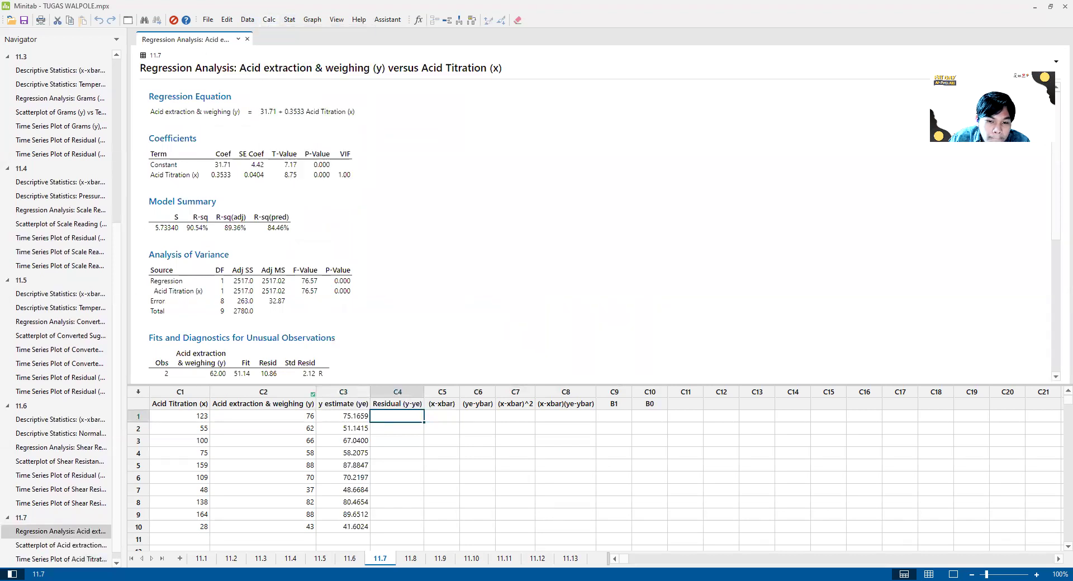
pyautogui.write('c4')
pyautogui.moveTo(570, 245); pyautogui.dragTo(489, 238)
pyautogui.write('c2-c3')
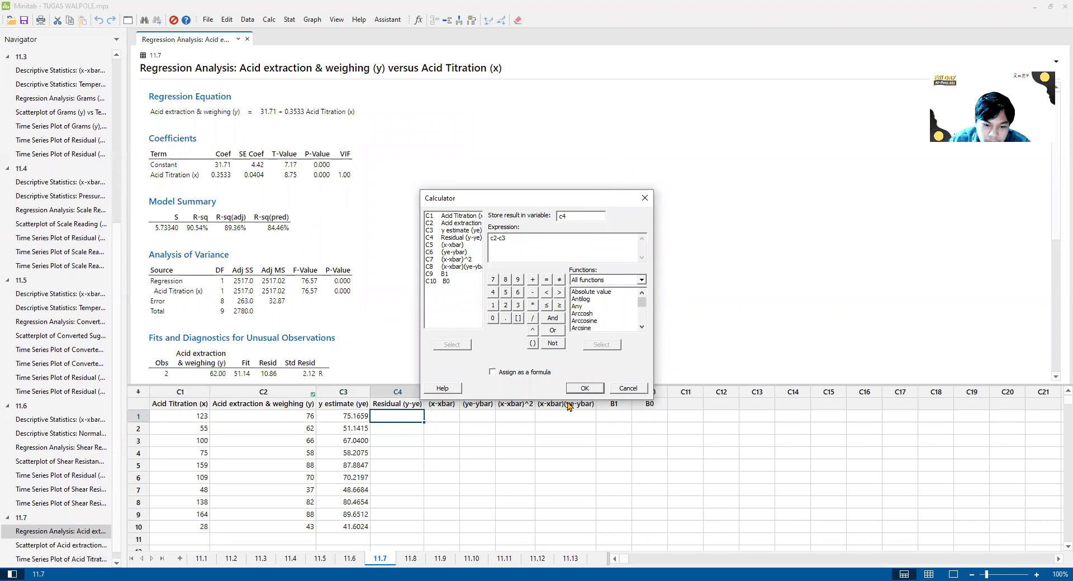
pyautogui.click(584, 388)
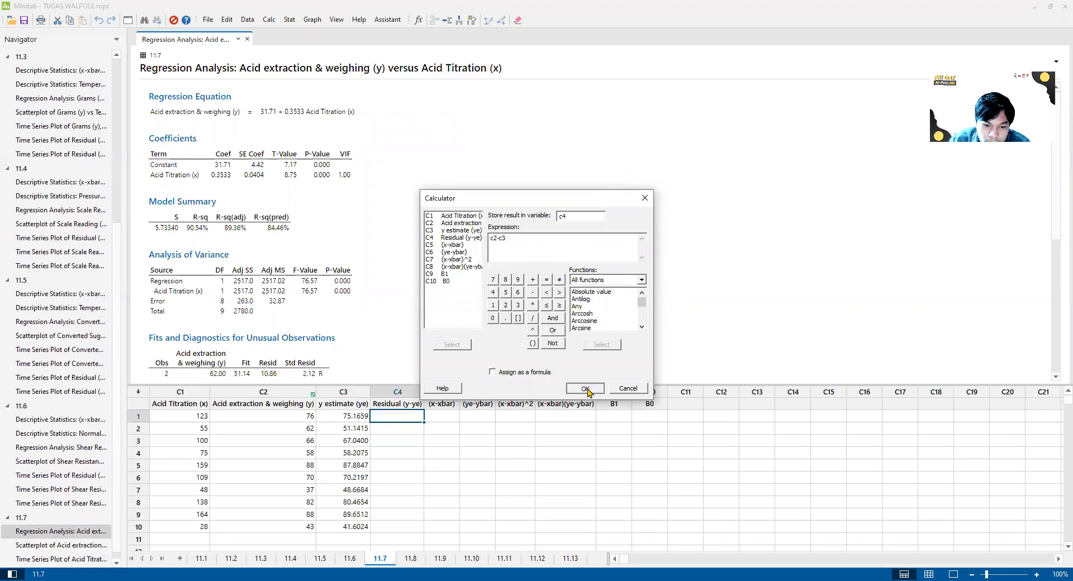
# Create a Simple time series plot of Residual (y-ye)
pyautogui.click(442, 415)
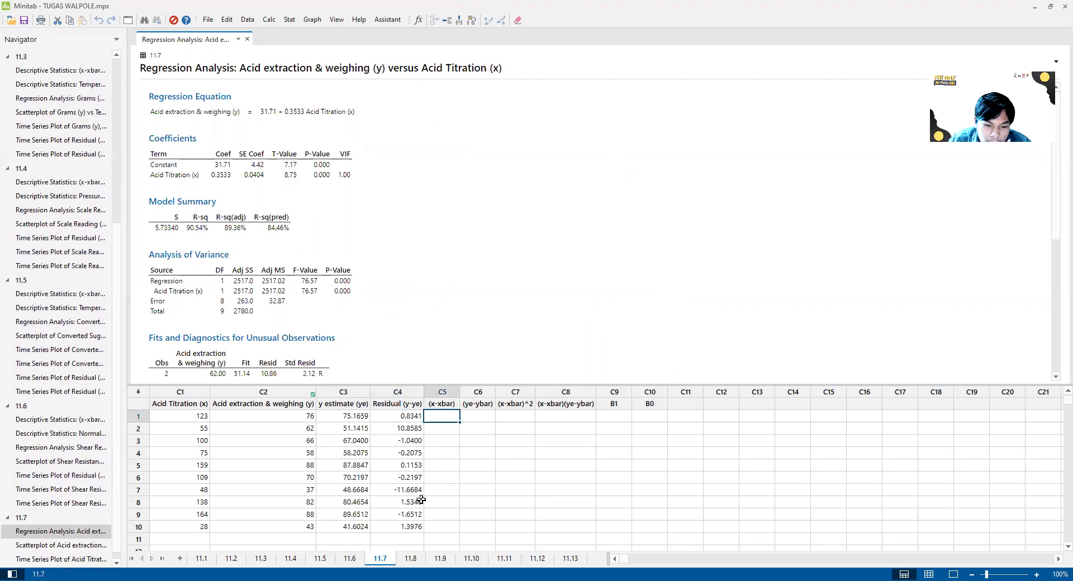
pyautogui.click(290, 19)
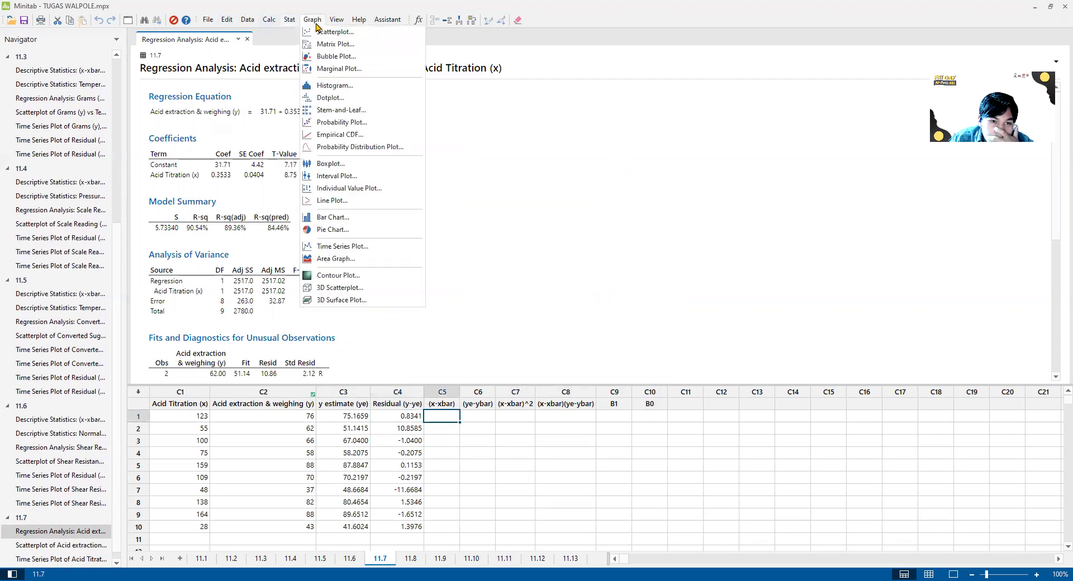
pyautogui.click(358, 248)
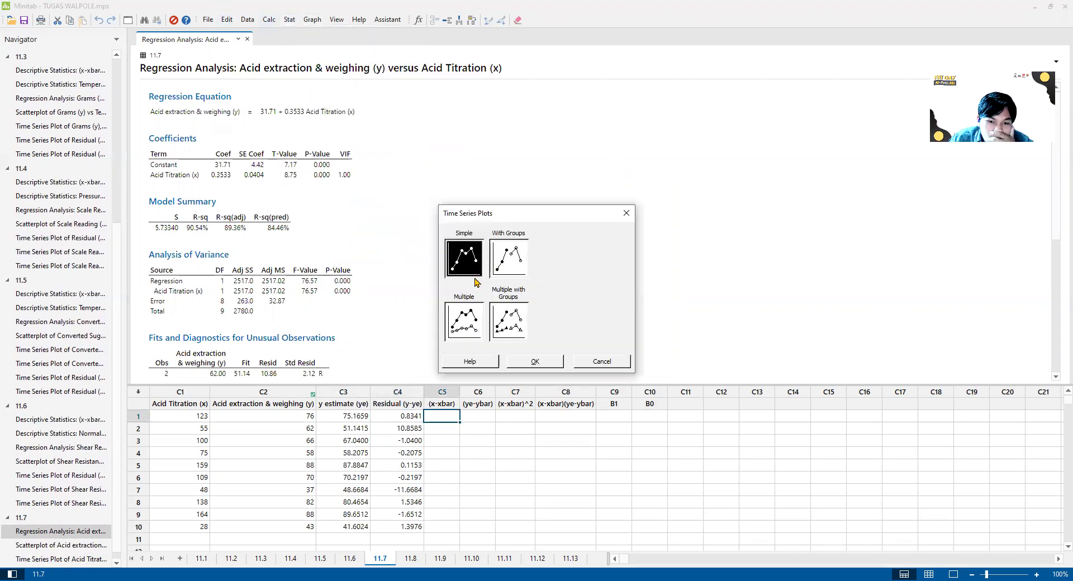
pyautogui.click(531, 363)
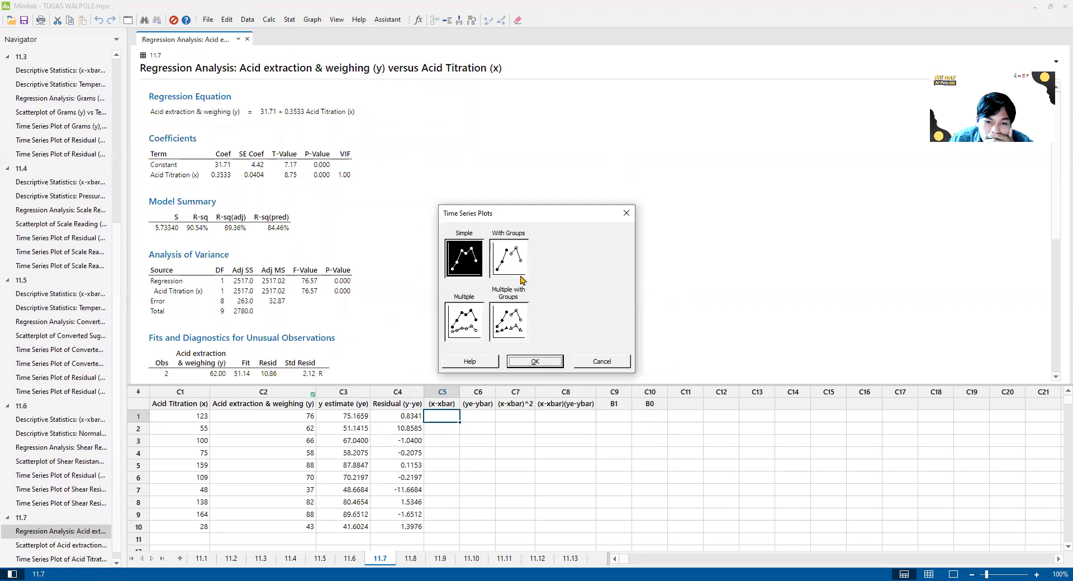
pyautogui.click(559, 370)
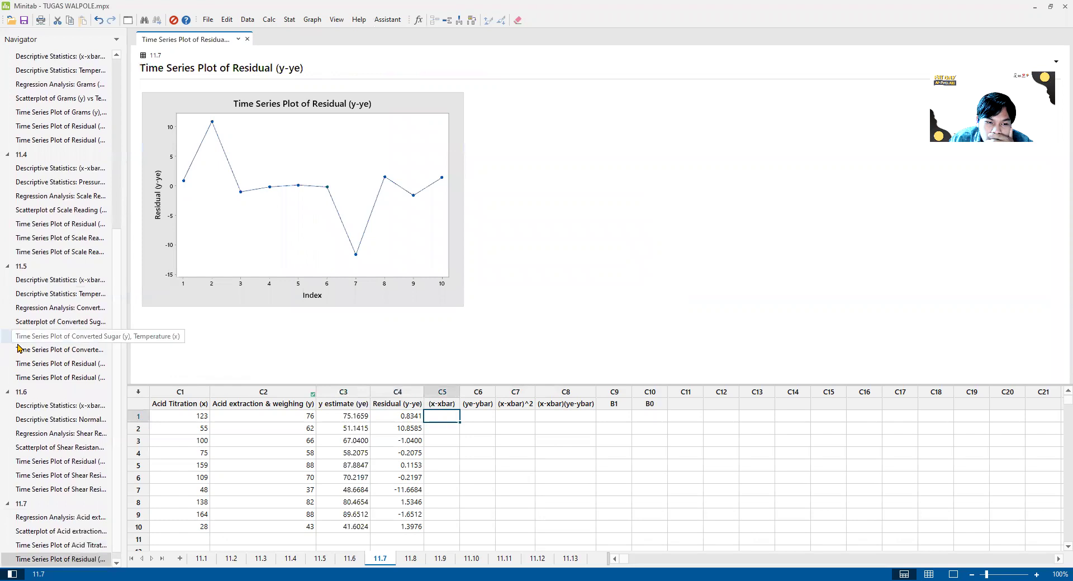
# Create a Multiple time series plot comparing Acid extraction & weighing (y) with y estimate (ye)
pyautogui.click(289, 20)
pyautogui.click(315, 42)
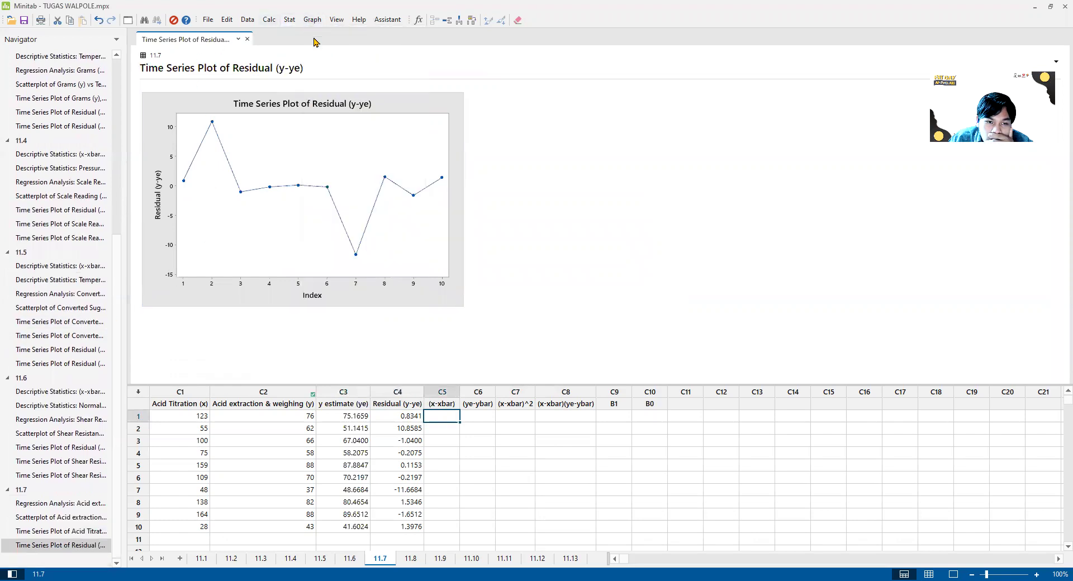
pyautogui.click(313, 19)
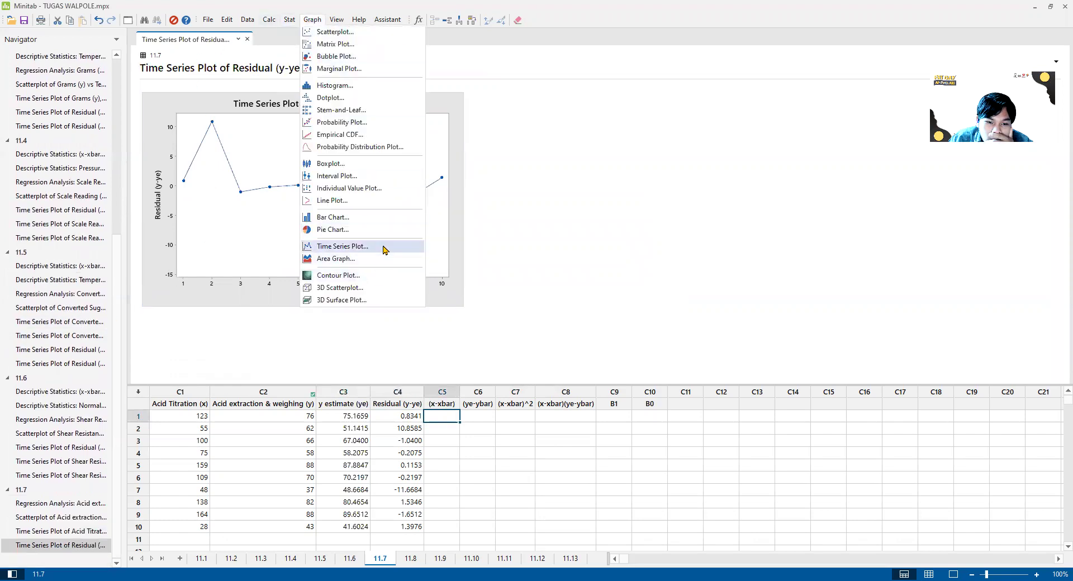
pyautogui.click(342, 247)
pyautogui.click(464, 322)
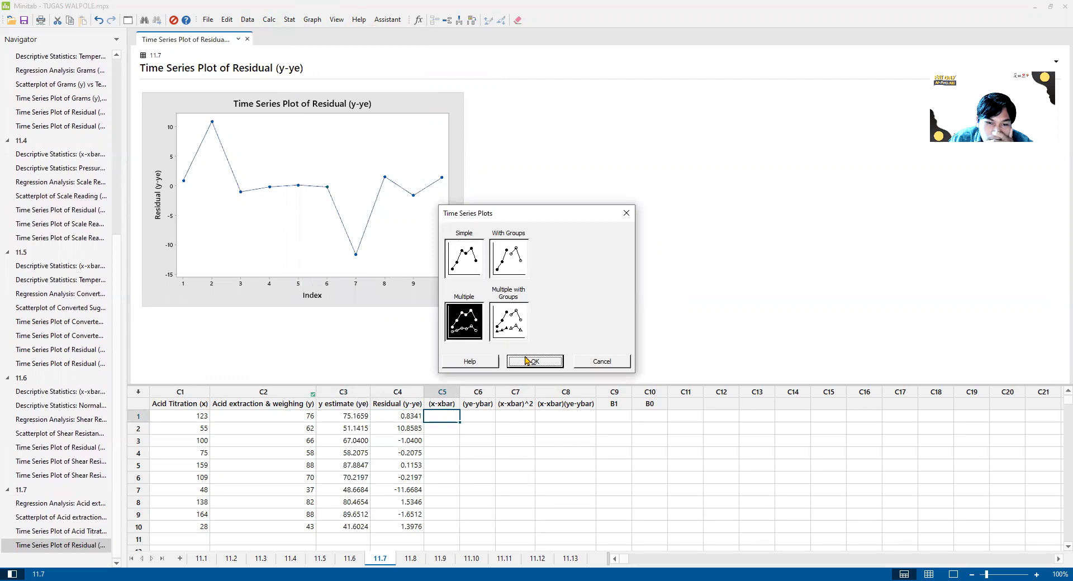
pyautogui.press('Return')
pyautogui.doubleClick(437, 220)
pyautogui.doubleClick(446, 228)
pyautogui.click(446, 228)
pyautogui.click(429, 347)
pyautogui.click(439, 234)
pyautogui.click(435, 347)
pyautogui.click(577, 371)
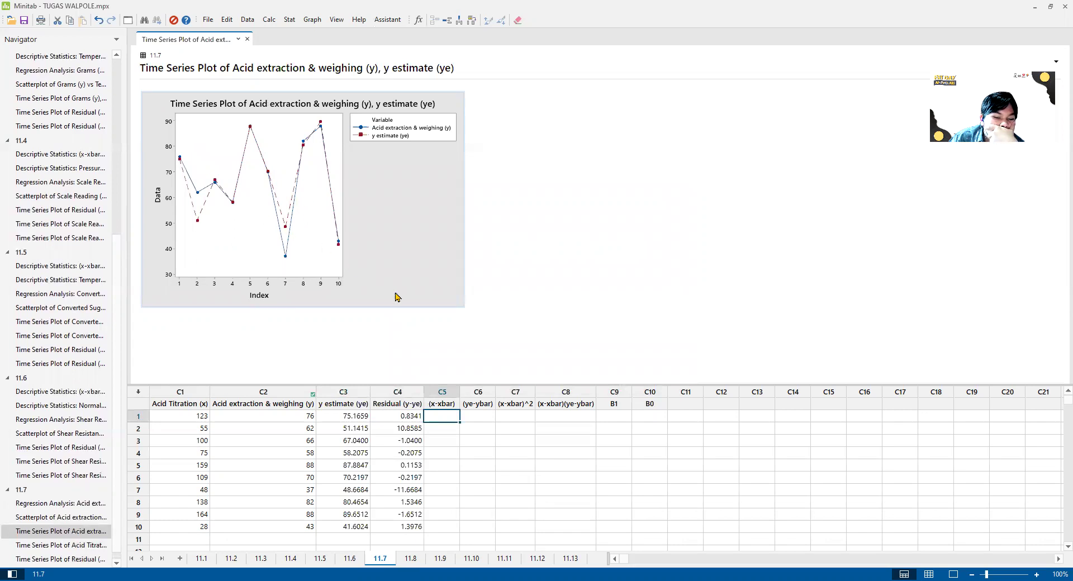
# Display descriptive statistics showing only the mean for Acid Titration (x) and Acid extraction & weighing (y)
pyautogui.click(448, 426)
pyautogui.click(440, 416)
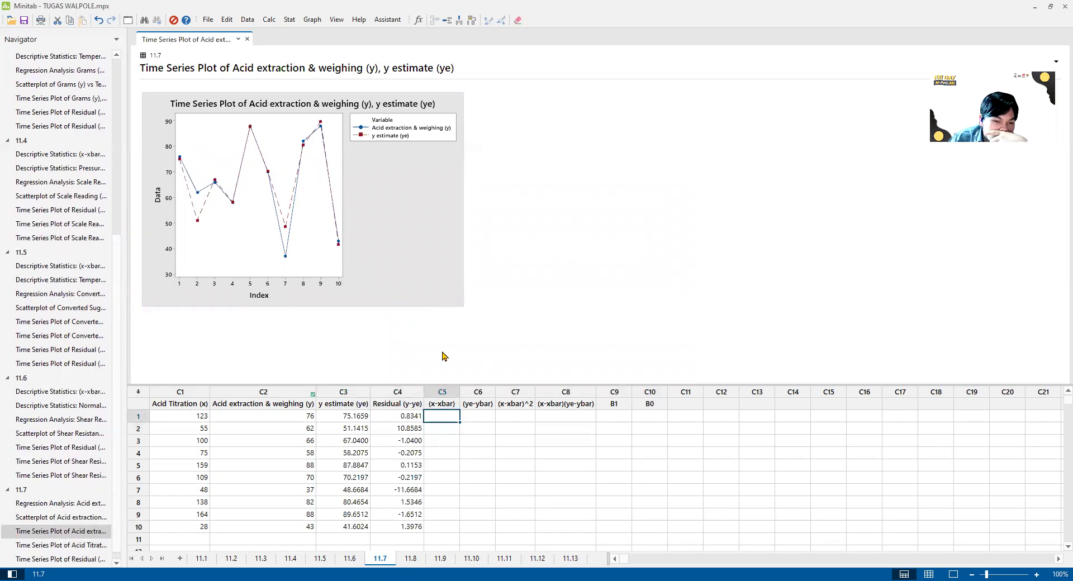
pyautogui.click(308, 20)
pyautogui.click(290, 20)
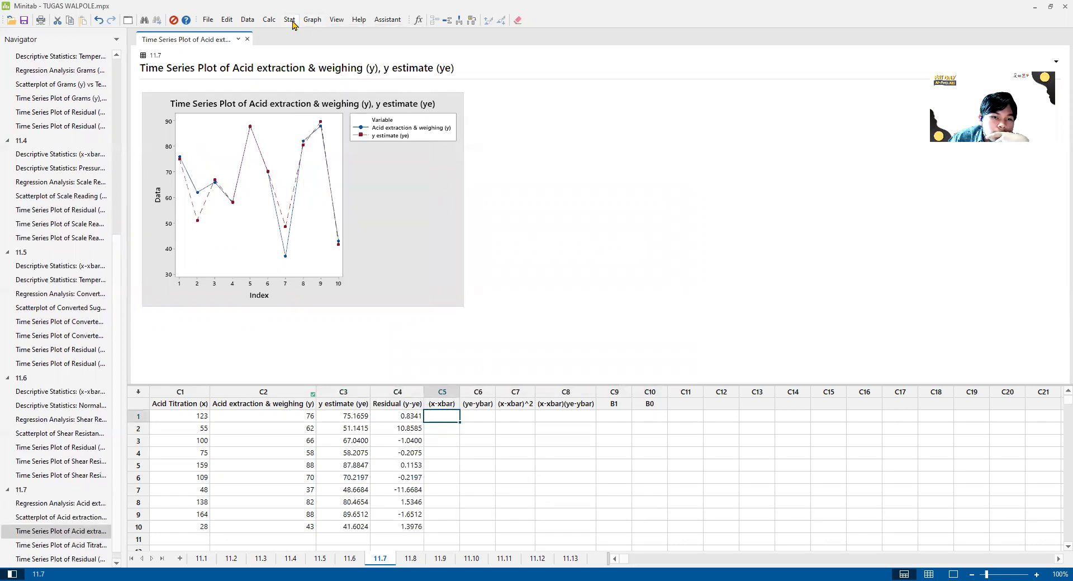
pyautogui.click(290, 20)
pyautogui.click(426, 31)
pyautogui.doubleClick(485, 218)
pyautogui.click(487, 225)
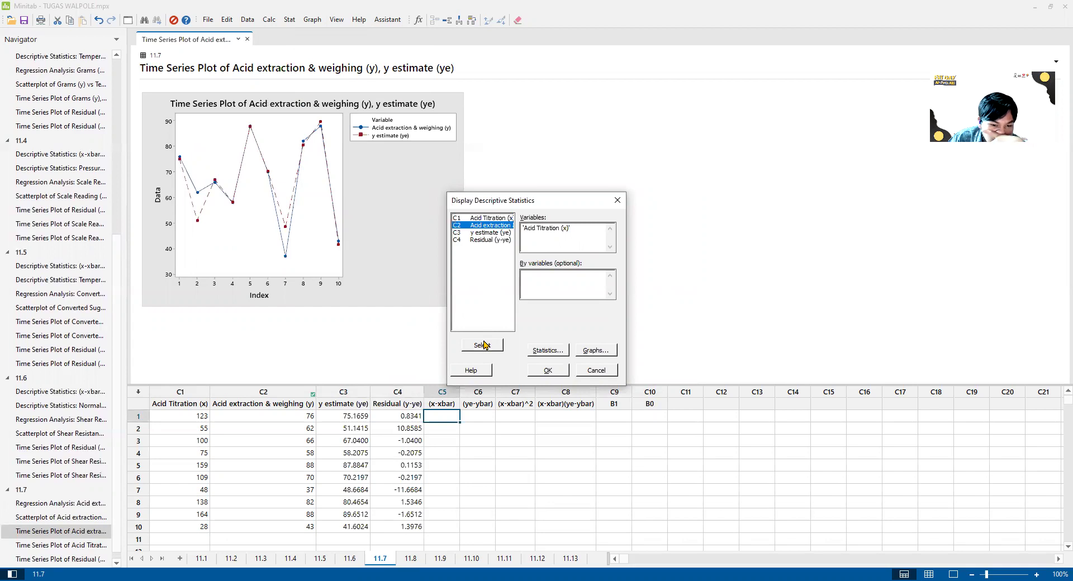
pyautogui.click(483, 345)
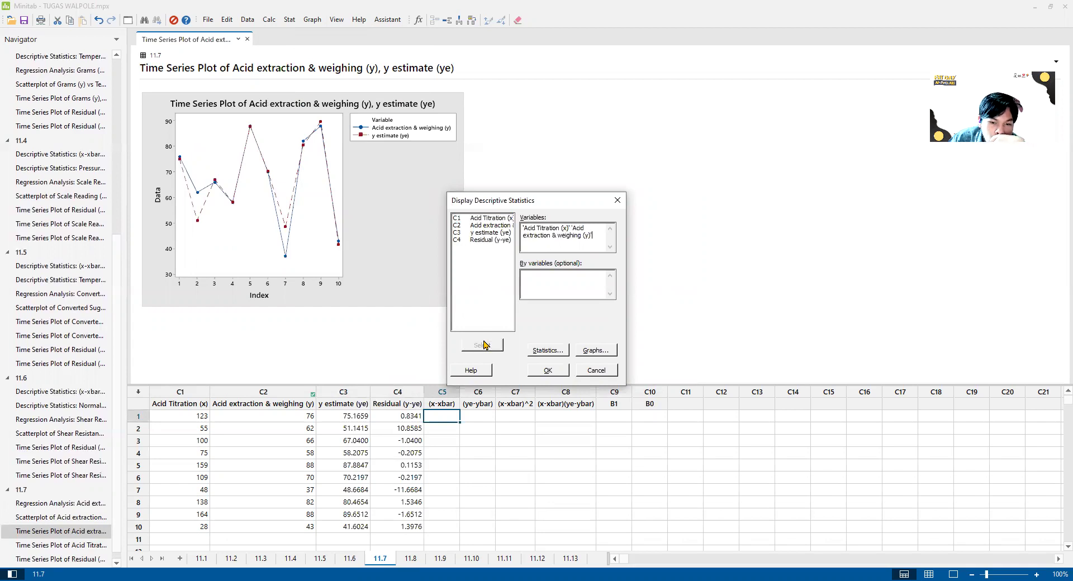
pyautogui.click(532, 350)
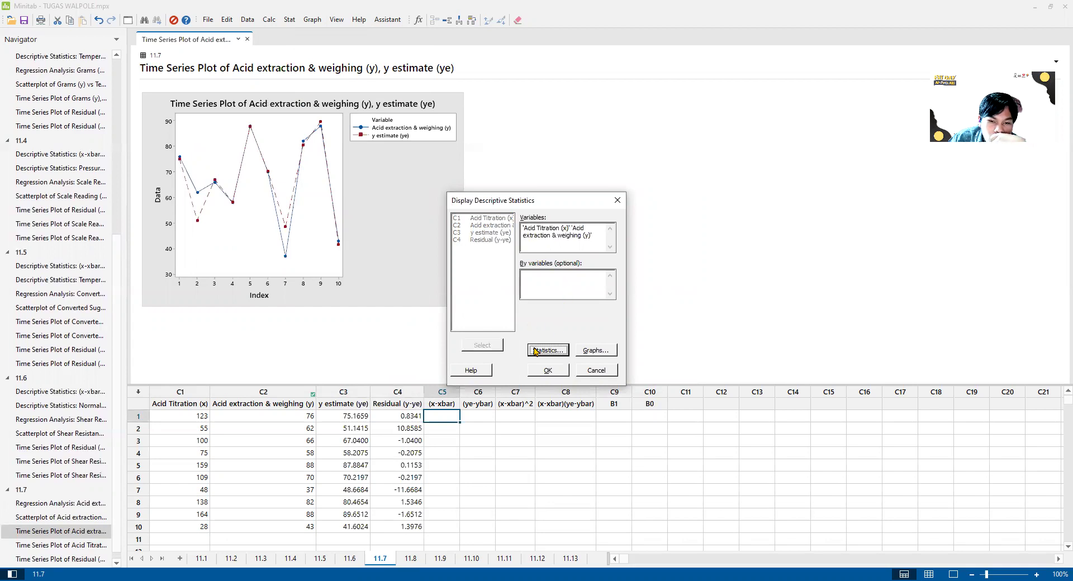
pyautogui.click(572, 360)
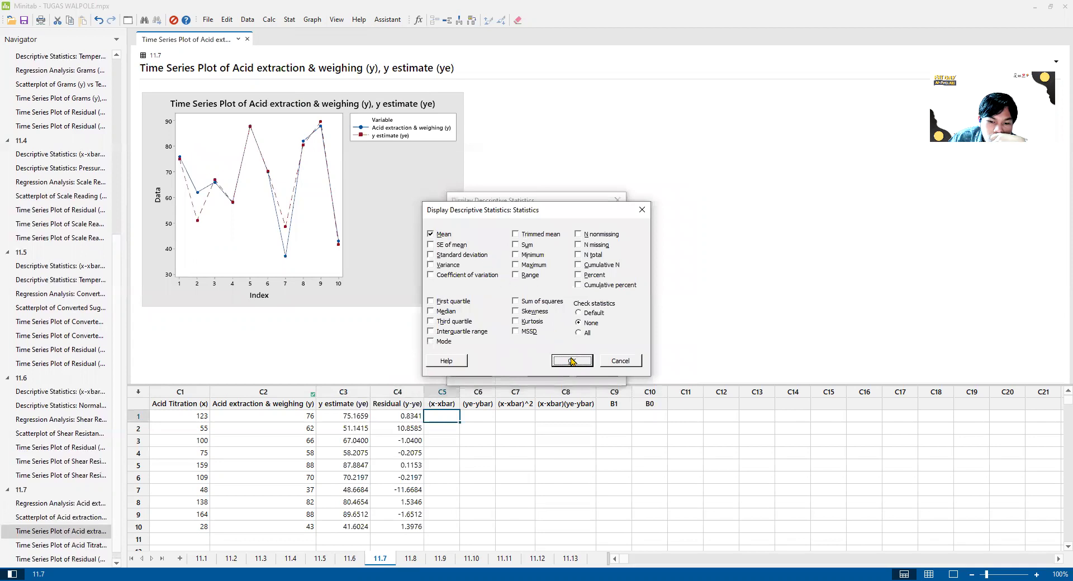
pyautogui.click(549, 370)
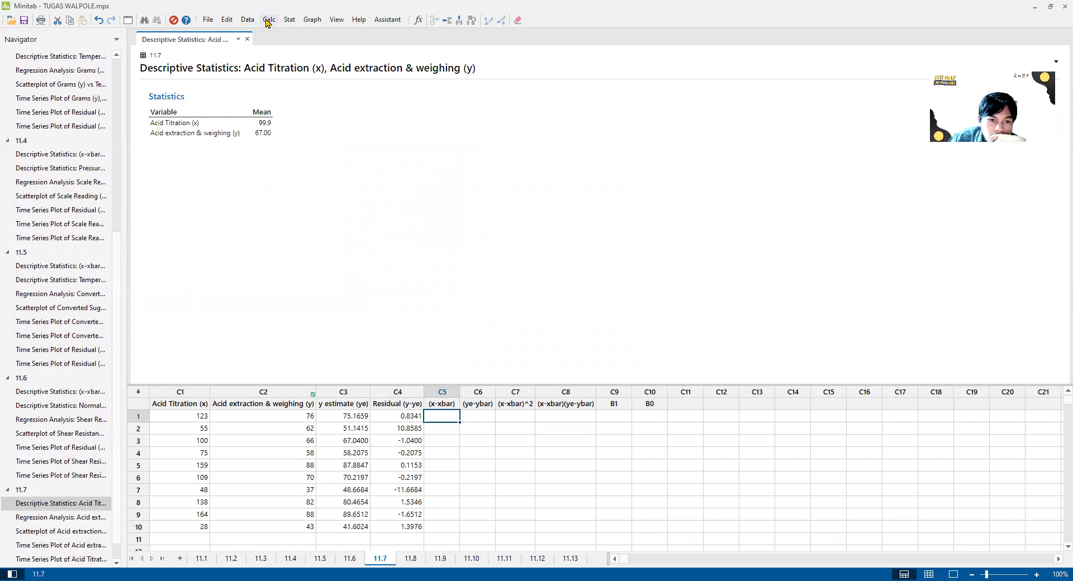
# Calculate the (x-xbar) deviations in column C5 with the Calculator expression c1-99.9
pyautogui.click(285, 20)
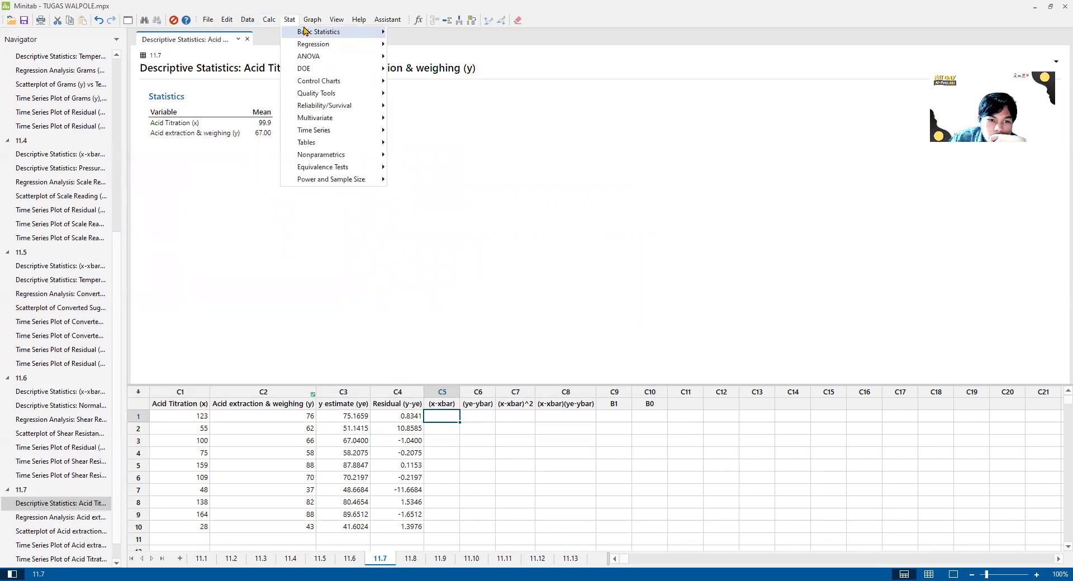
pyautogui.click(269, 20)
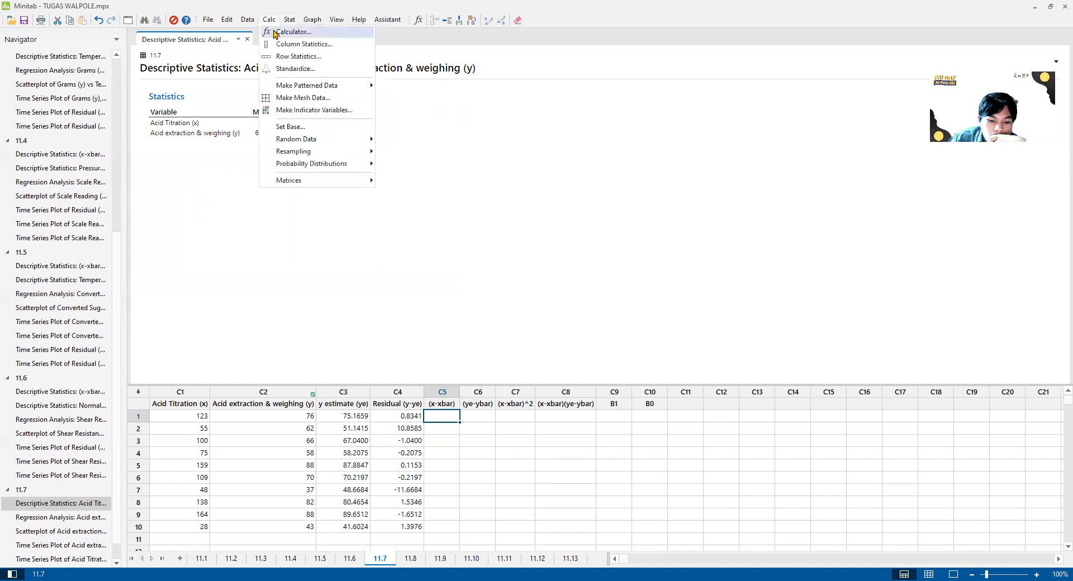
pyautogui.click(285, 32)
pyautogui.write('c5')
pyautogui.press('BackSpace')
pyautogui.press('BackSpace')
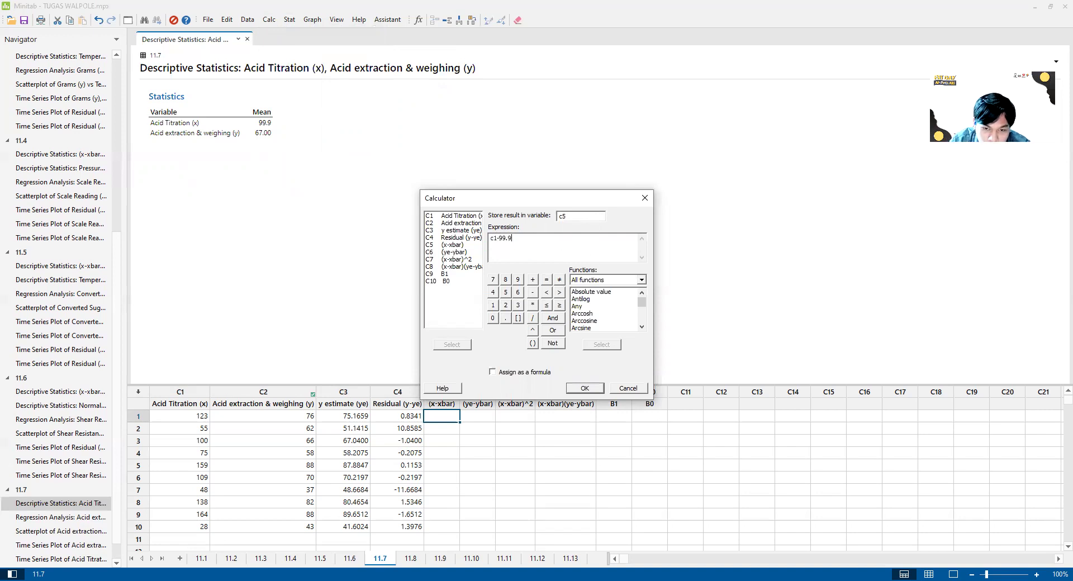
pyautogui.click(584, 388)
# Calculate the (ye-ybar) deviations in column C6 with the Calculator expression c3-67
pyautogui.click(479, 417)
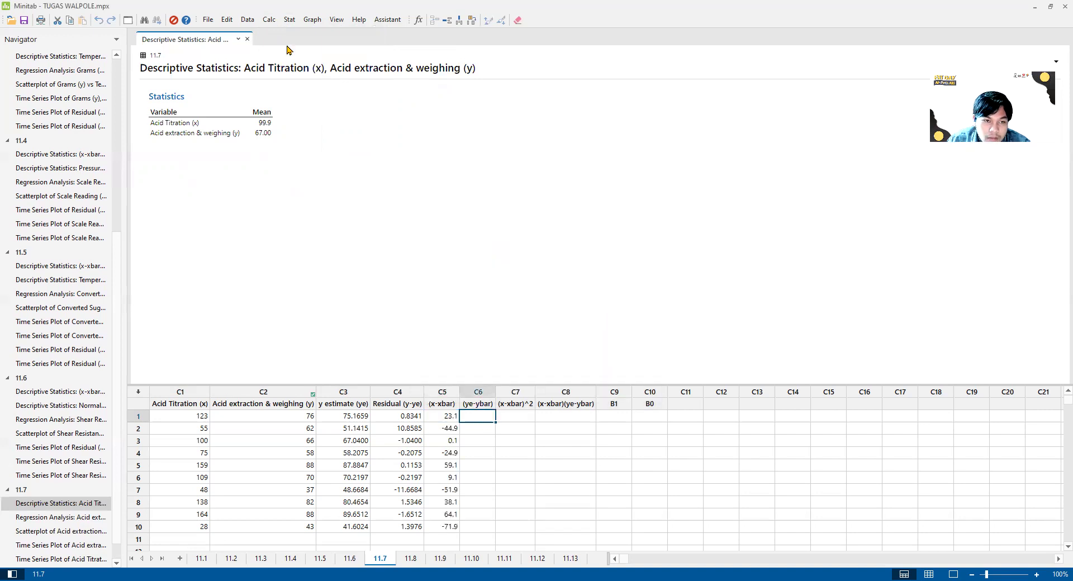
pyautogui.click(268, 19)
pyautogui.click(293, 32)
pyautogui.write('c6')
pyautogui.moveTo(546, 237); pyautogui.dragTo(489, 238)
pyautogui.write('c3-67')
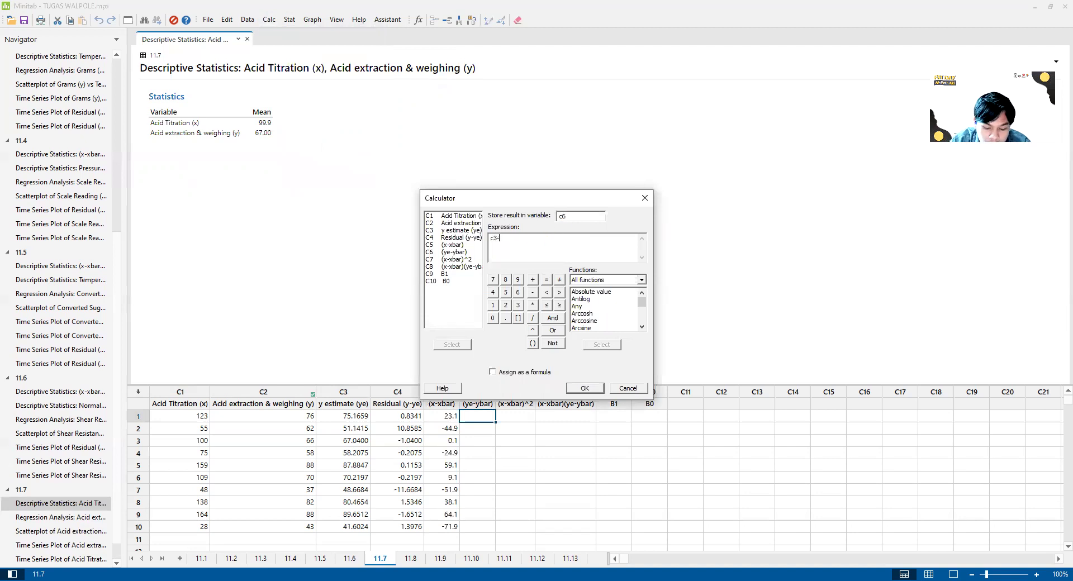
pyautogui.click(572, 389)
# Calculate the squared x deviations, (x-xbar)^2, in column C7 with the Calculator expression c5^2
pyautogui.click(524, 418)
pyautogui.click(269, 19)
pyautogui.click(280, 30)
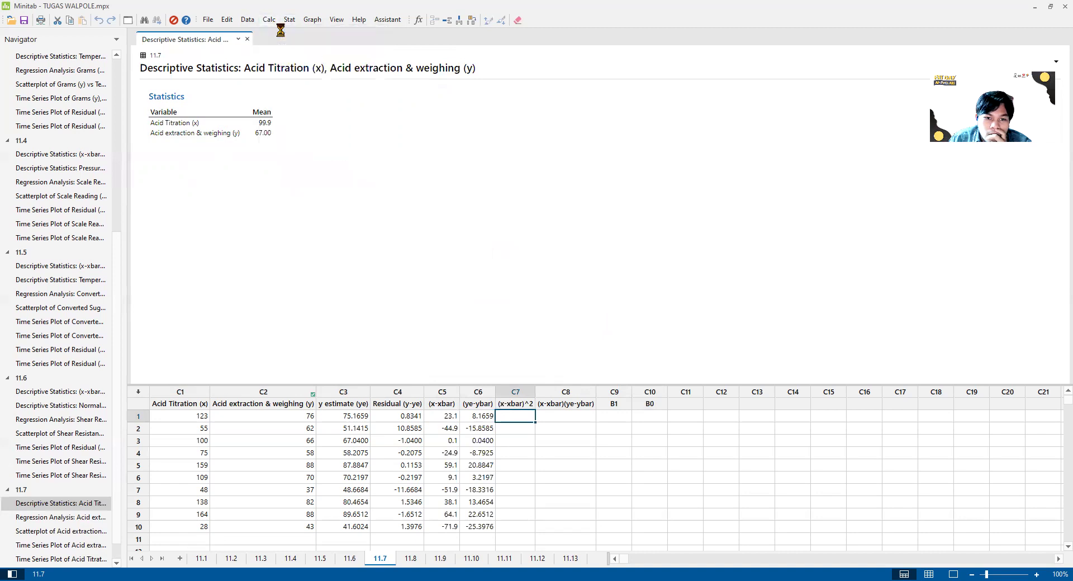
pyautogui.write('c7')
pyautogui.moveTo(596, 242); pyautogui.dragTo(480, 236)
pyautogui.press('BackSpace')
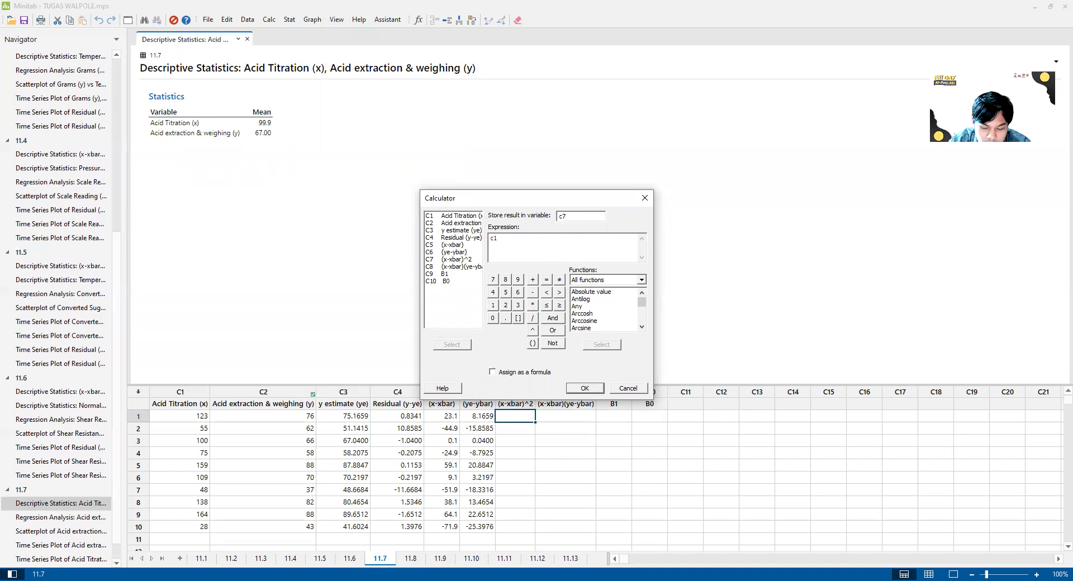
pyautogui.write('c55')
pyautogui.click(533, 330)
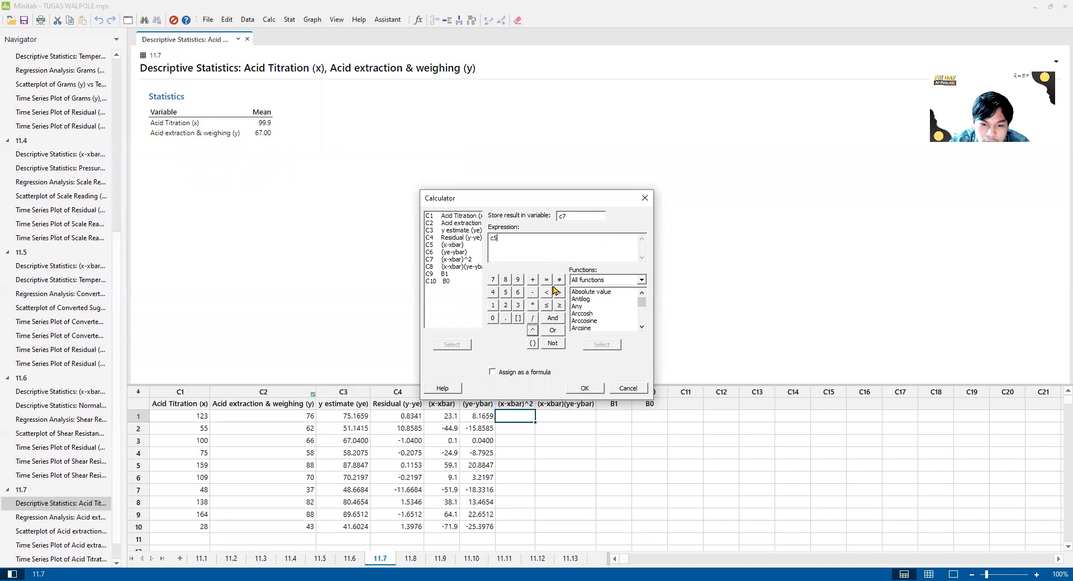
pyautogui.click(532, 329)
pyautogui.write('2')
pyautogui.click(585, 389)
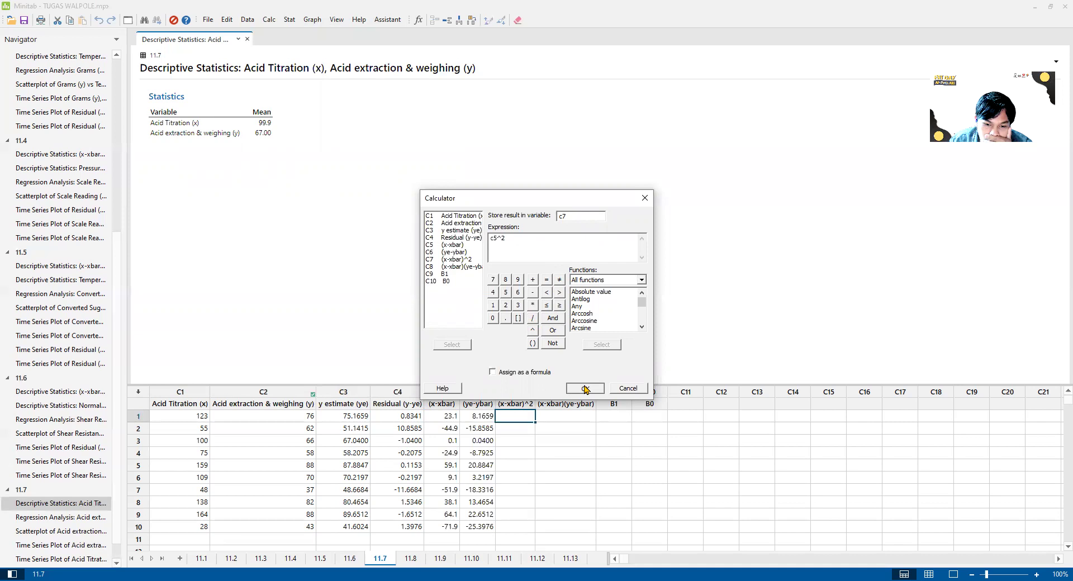
pyautogui.click(585, 389)
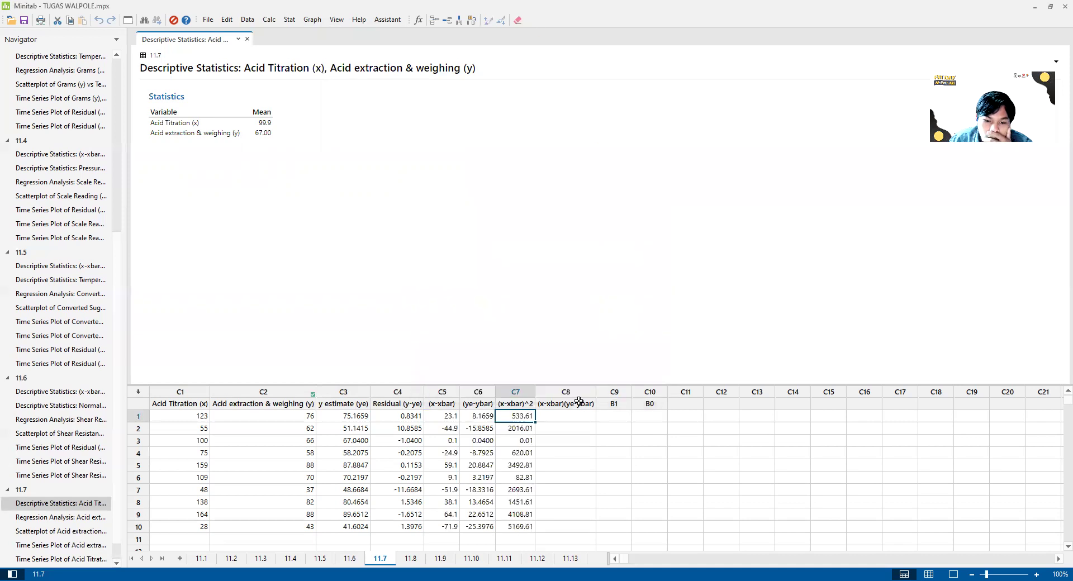
# Calculate the deviation products, (x-xbar)(ye-ybar), in column C8 with the Calculator expression c5 * c6
pyautogui.click(570, 420)
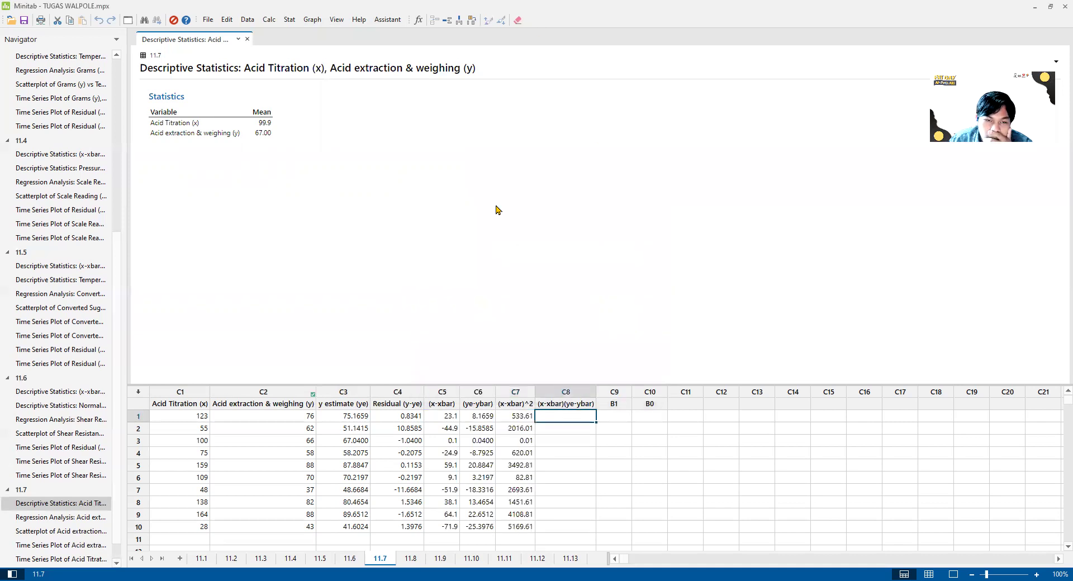
pyautogui.click(270, 22)
pyautogui.click(285, 32)
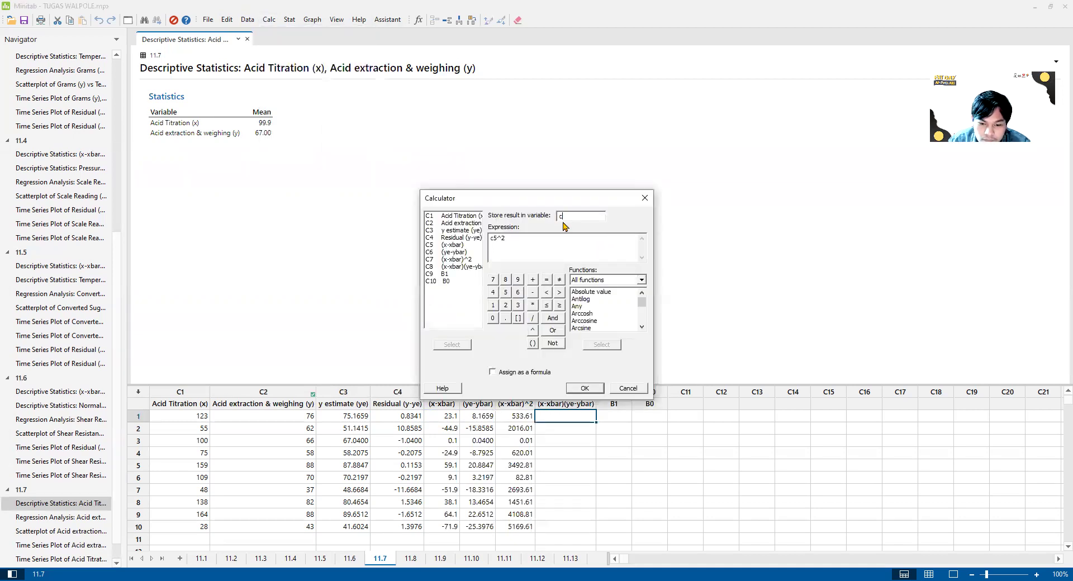
pyautogui.moveTo(563, 199); pyautogui.dragTo(561, 166)
pyautogui.write('8')
pyautogui.moveTo(504, 207); pyautogui.dragTo(495, 209)
pyautogui.write('5')
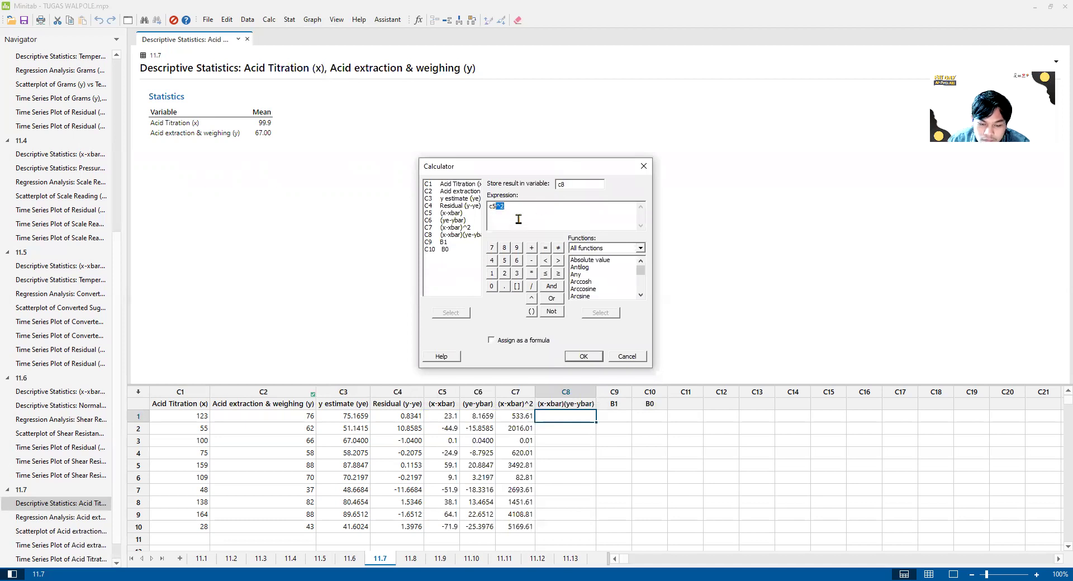
pyautogui.click(532, 273)
pyautogui.write('c6')
pyautogui.click(583, 356)
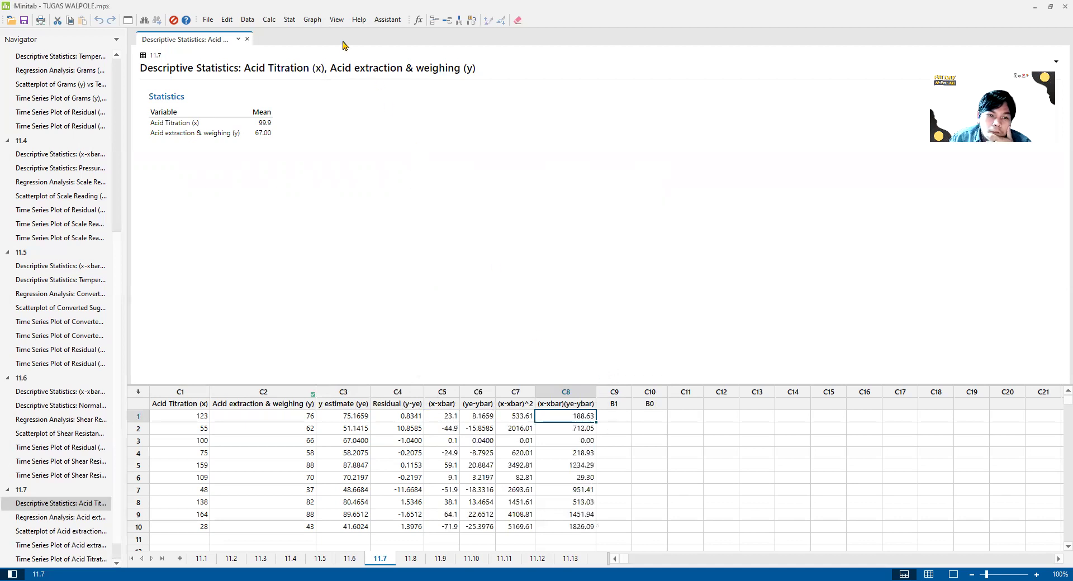
# Display descriptive statistics with the mean and sum for (x-xbar)^2 and (x-xbar)(ye-ybar)
pyautogui.click(290, 20)
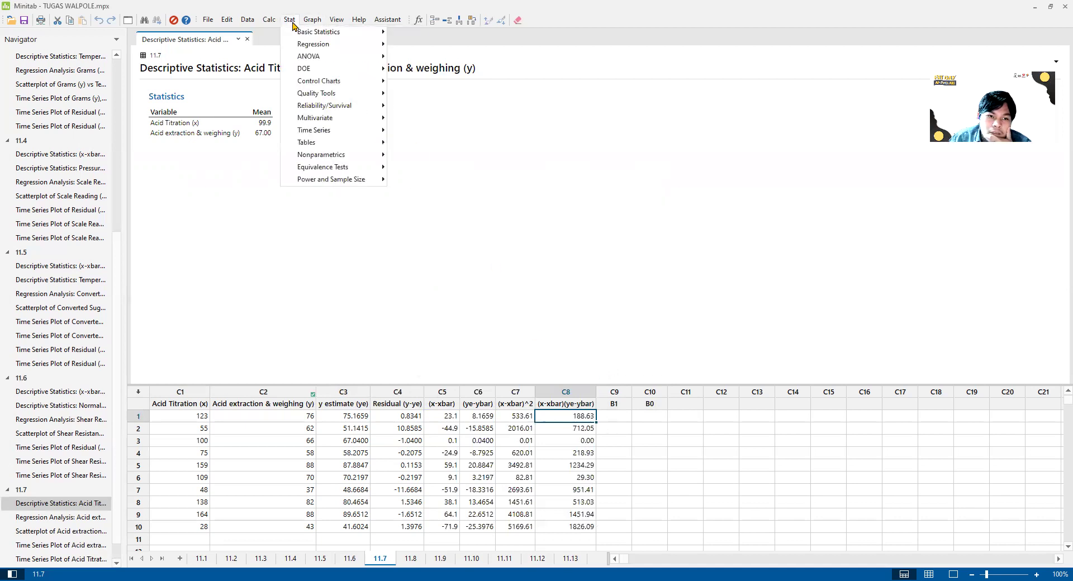
pyautogui.moveTo(335, 32)
pyautogui.click(425, 32)
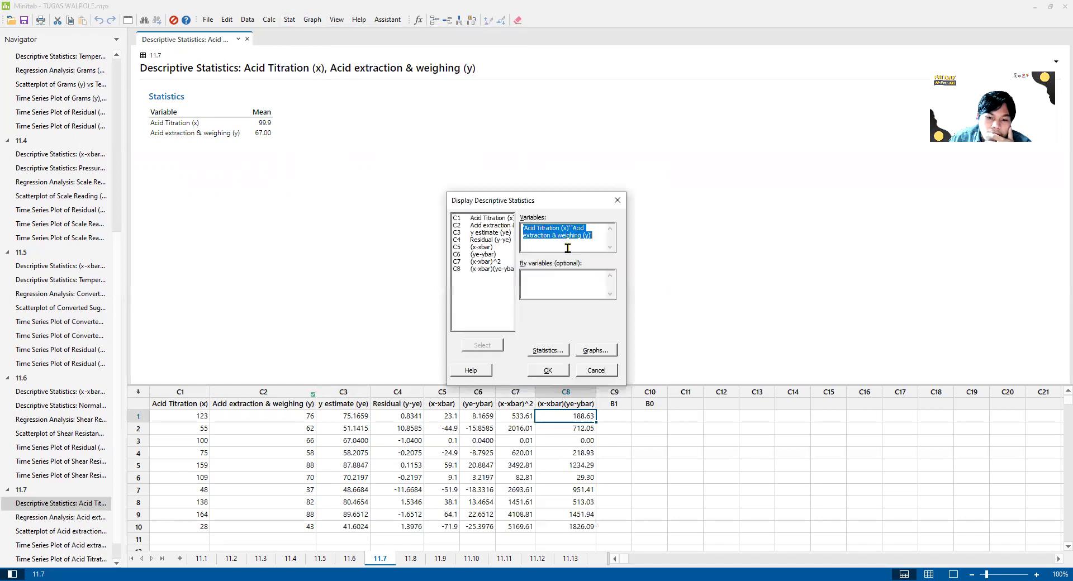
pyautogui.click(483, 261)
pyautogui.click(482, 345)
pyautogui.click(486, 269)
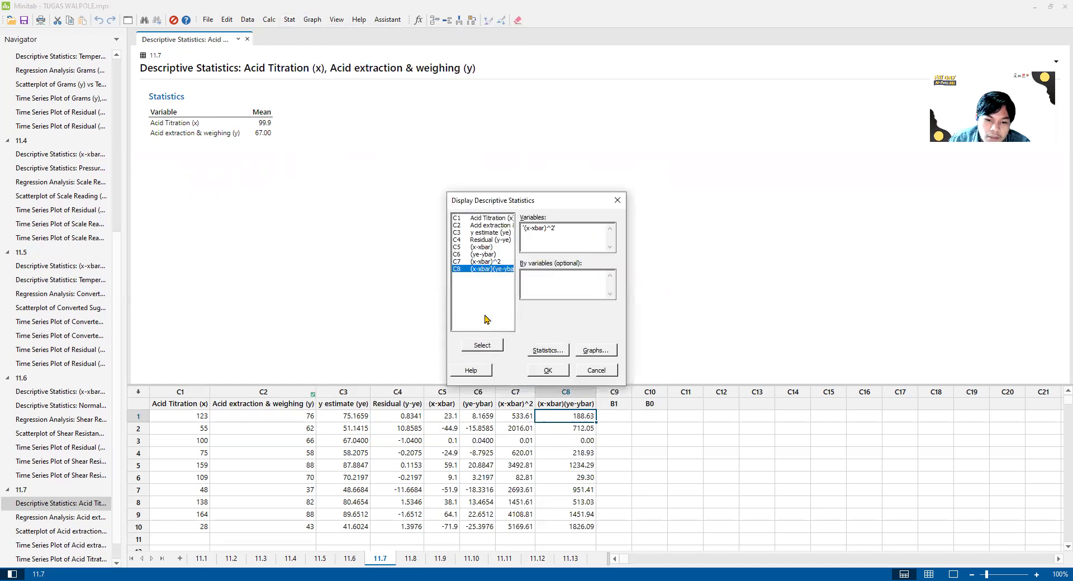
pyautogui.click(491, 346)
pyautogui.click(553, 350)
pyautogui.click(523, 245)
pyautogui.click(571, 361)
pyautogui.click(555, 369)
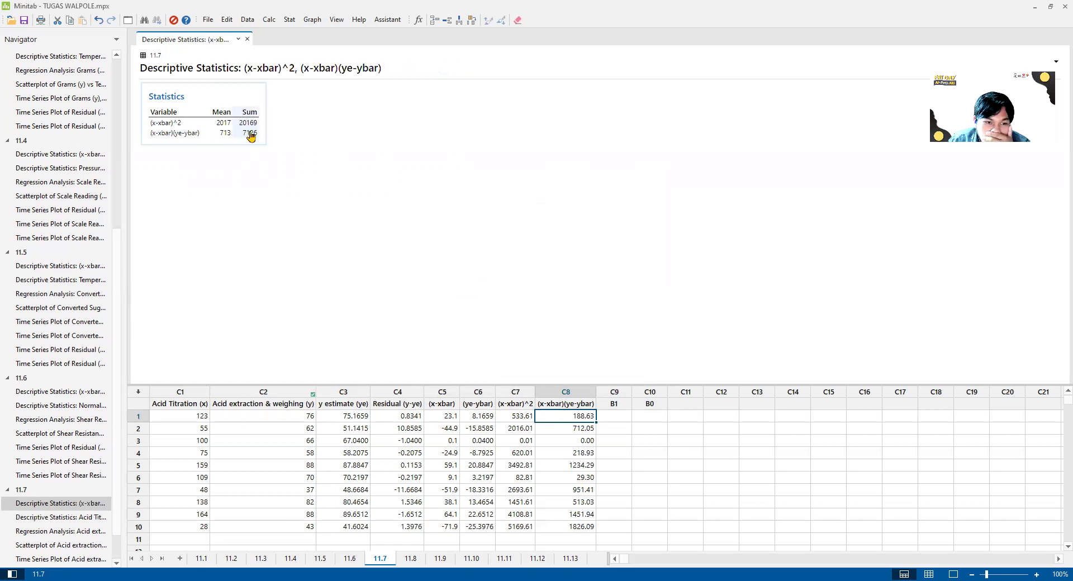
# Calculate B1 in column C9 with the Calculator expression 7126/20169 and compare it with the slope in the 11.7 regression equation
pyautogui.click(614, 415)
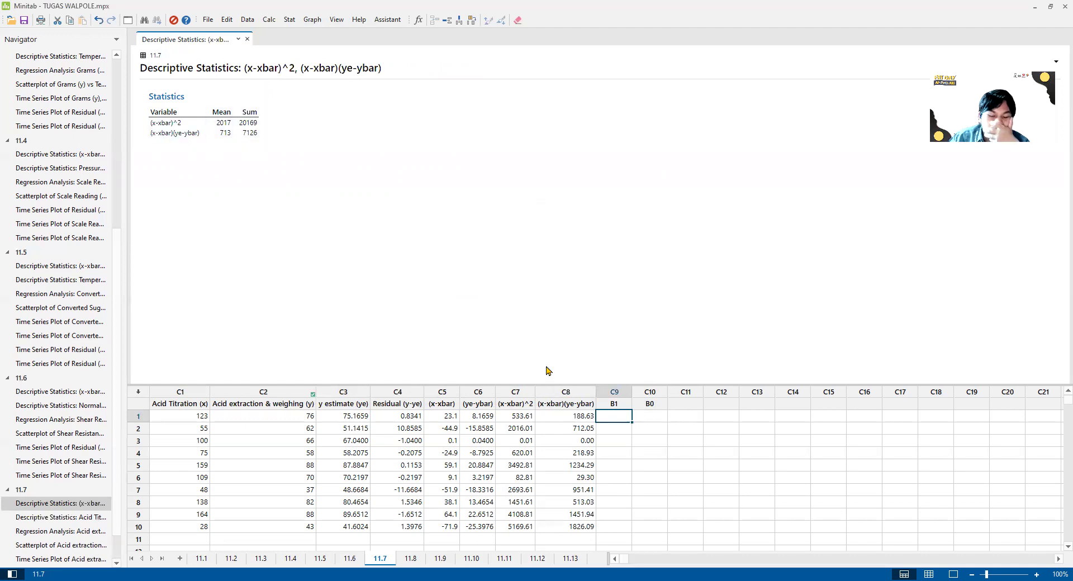
pyautogui.click(269, 19)
pyautogui.click(273, 34)
pyautogui.write('c9')
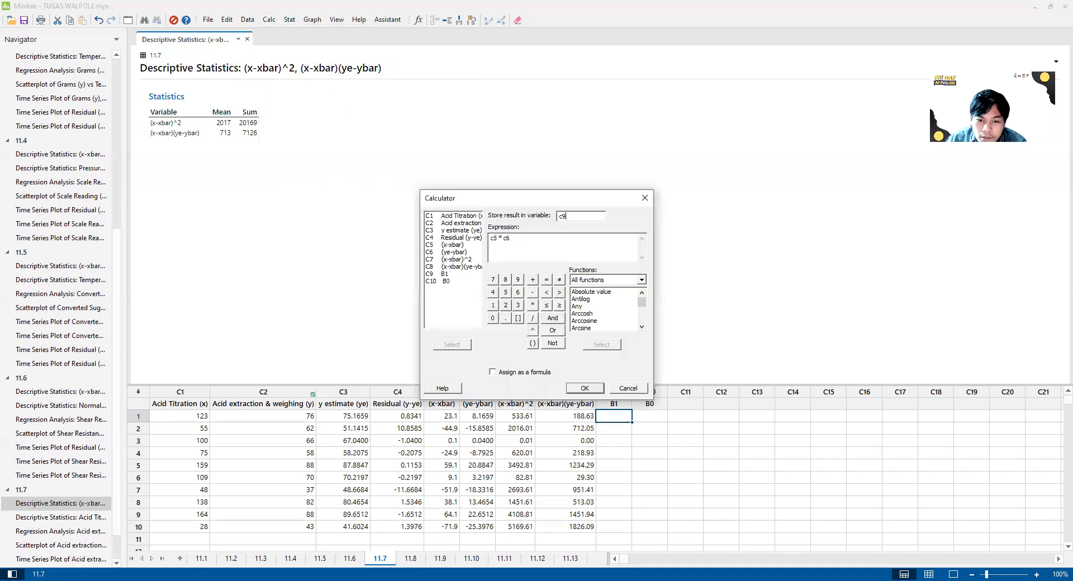
pyautogui.press('Tab')
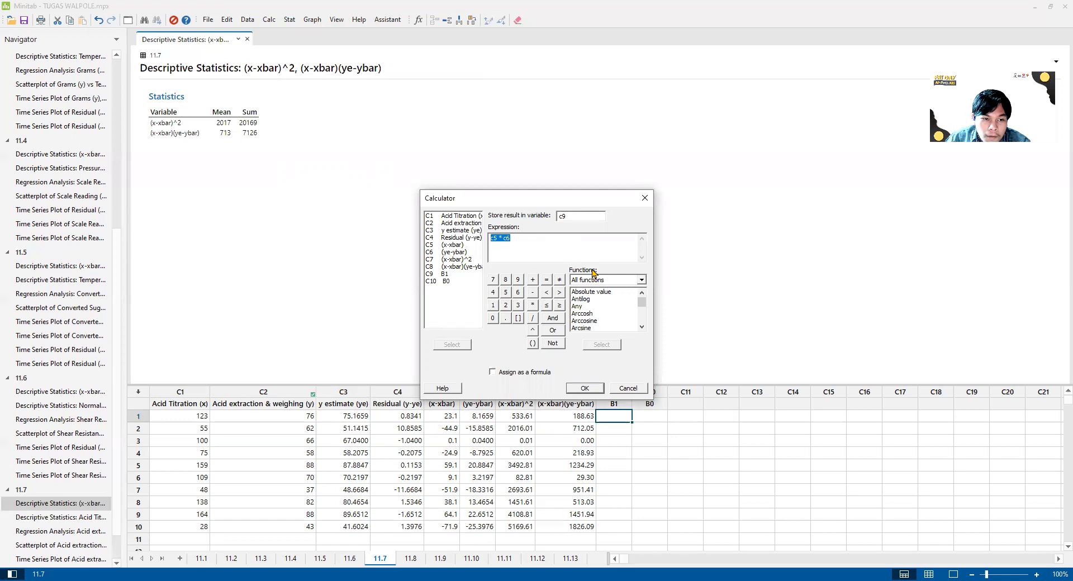
pyautogui.write('7126/20169')
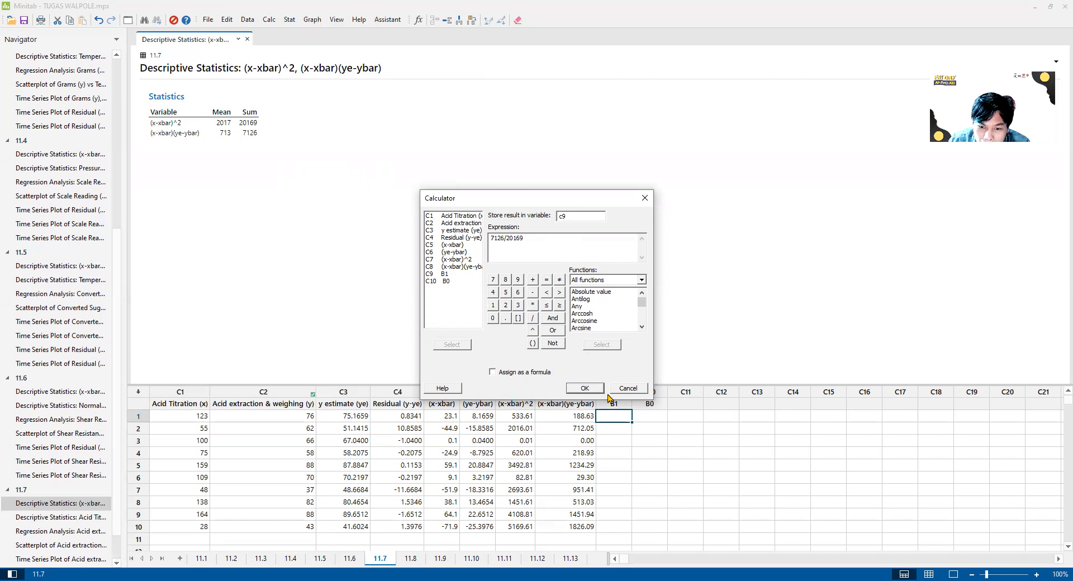
pyautogui.click(589, 389)
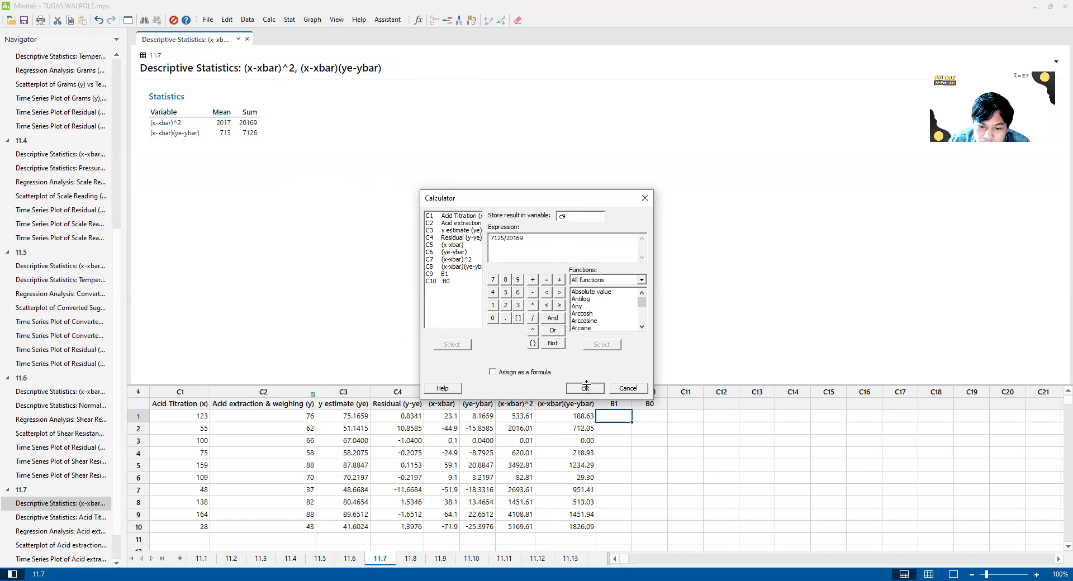
pyautogui.click(67, 531)
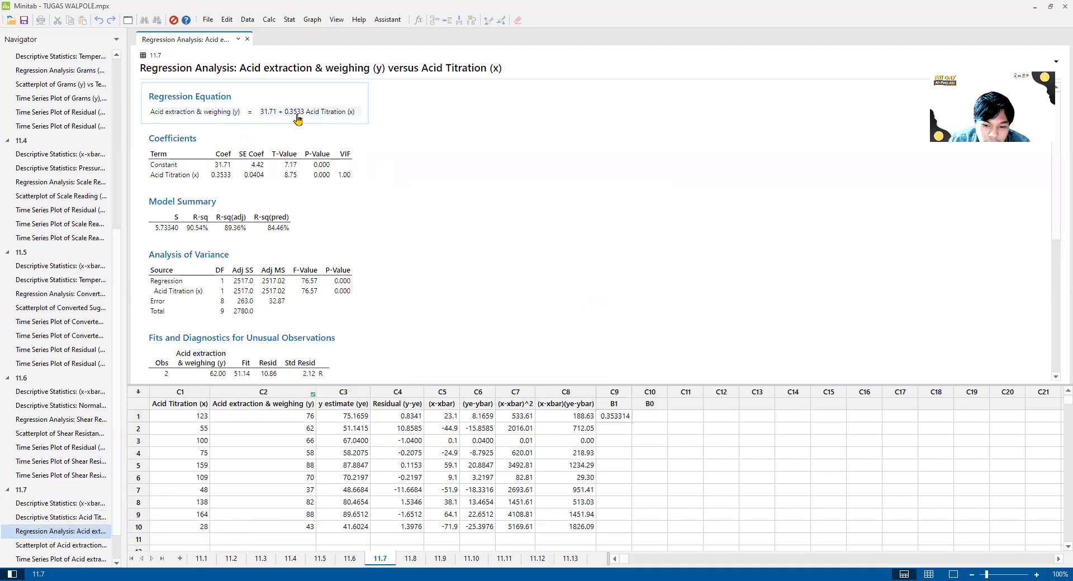
# Calculate B0 in column C10 with the Calculator expression 67-0.353314*99.9, using the 11.7 descriptive statistics means
pyautogui.click(61, 516)
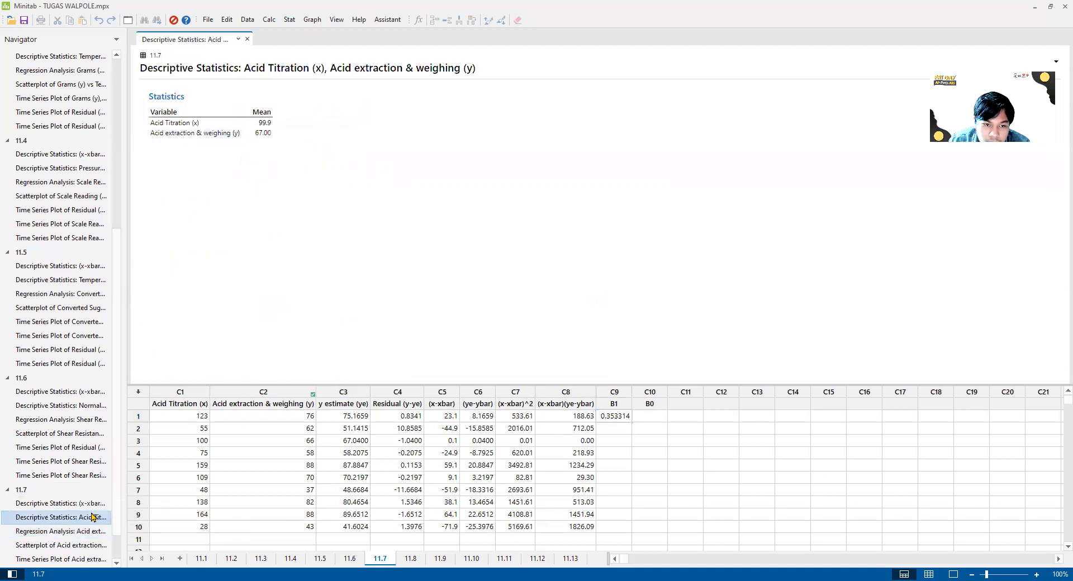
pyautogui.click(649, 418)
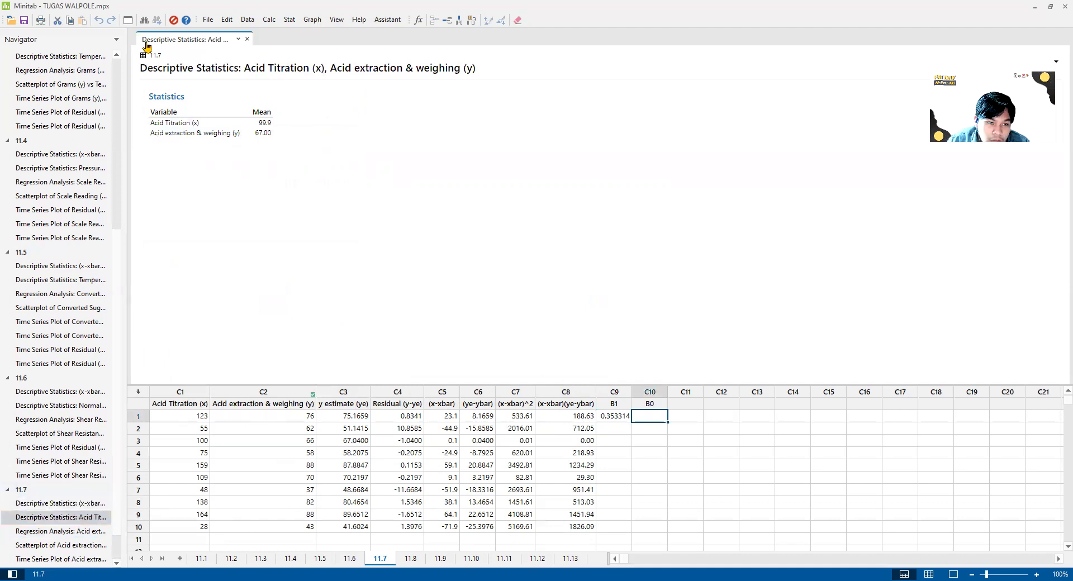
pyautogui.click(270, 20)
pyautogui.click(293, 32)
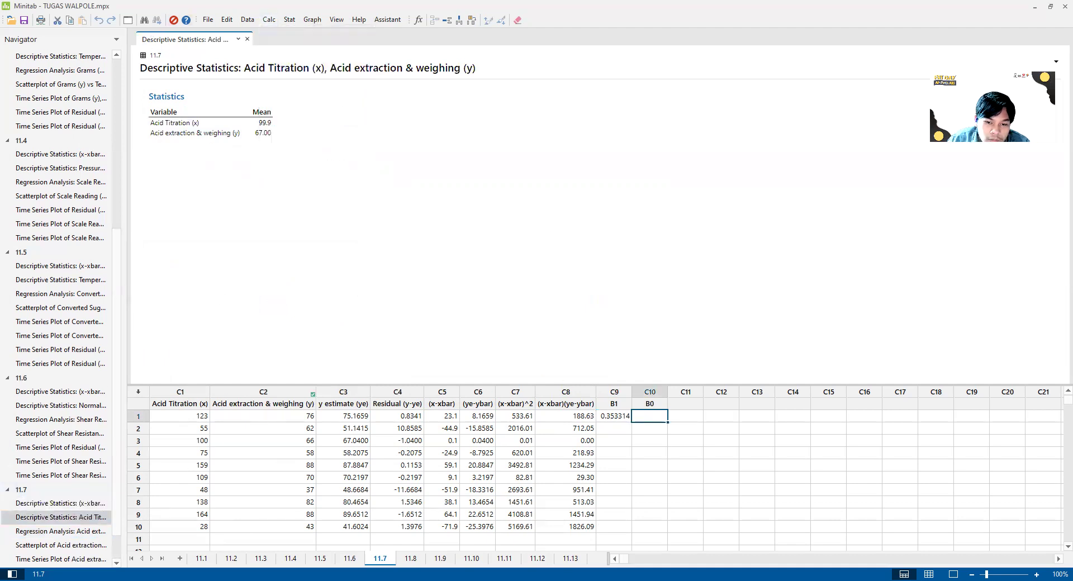
pyautogui.write('0')
pyautogui.press('Tab')
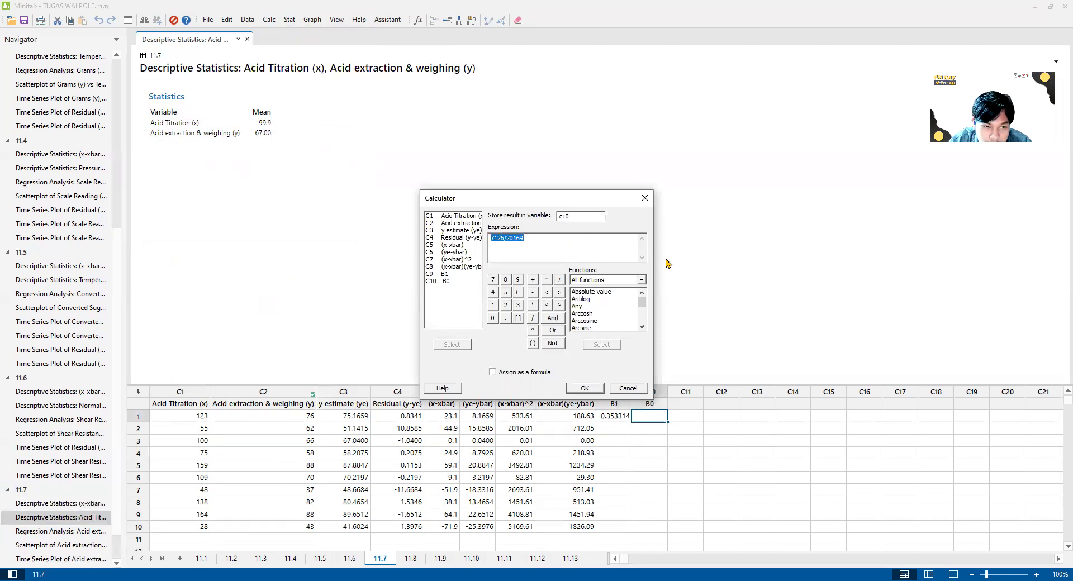
pyautogui.write('67-0.353314*99.9')
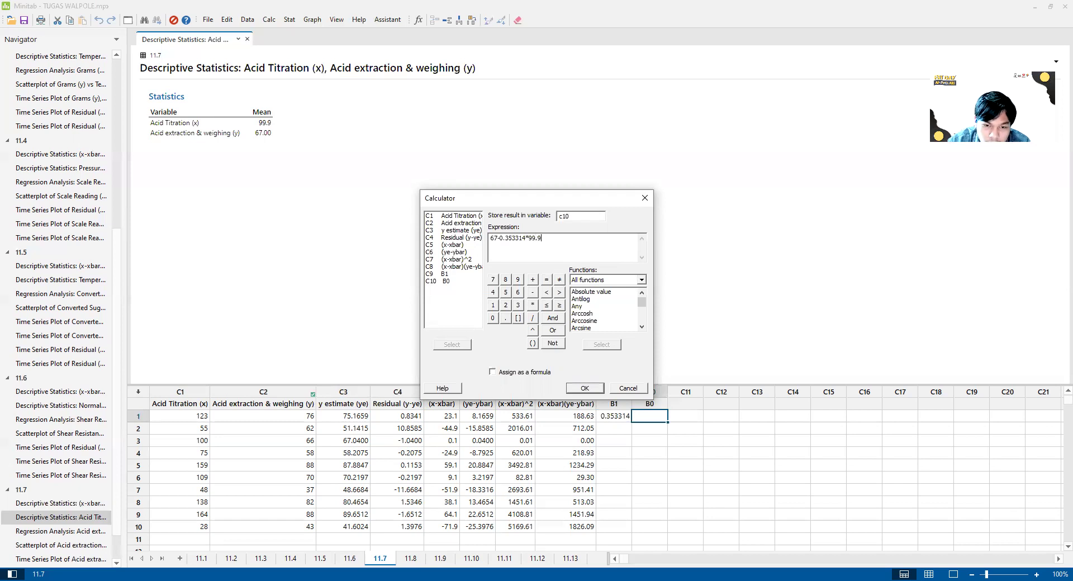
pyautogui.click(593, 387)
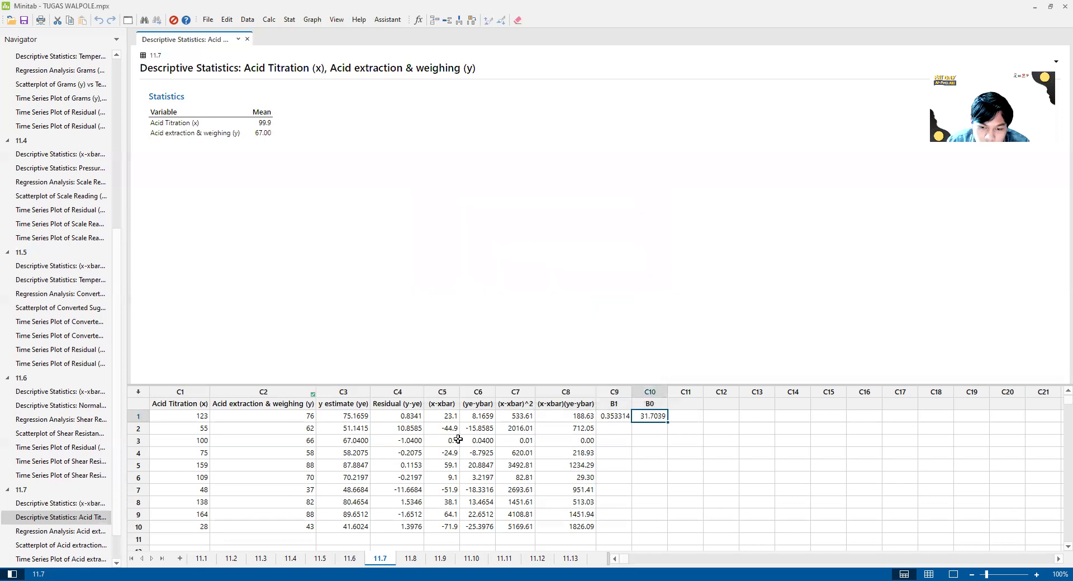
# Compare the calculated B1 and B0 values with the coefficients in the 11.7 regression equation
pyautogui.click(76, 534)
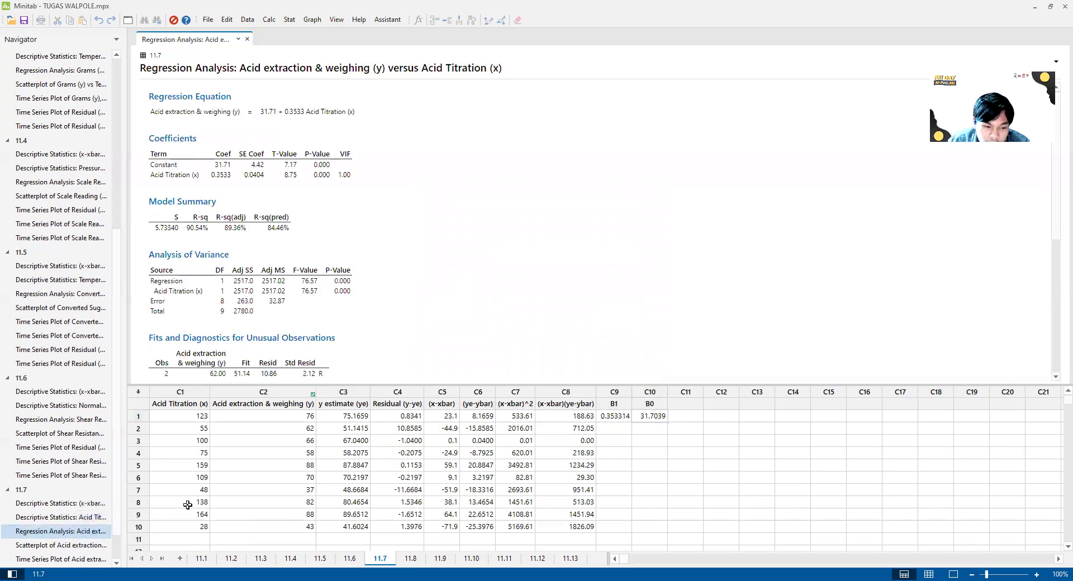
pyautogui.click(92, 519)
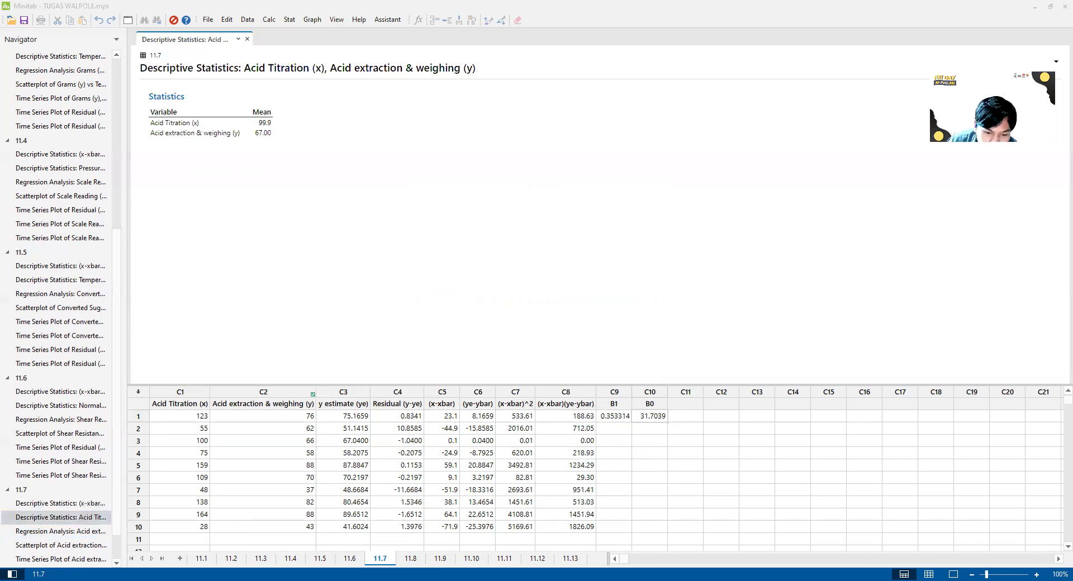
pyautogui.hotkey('alt', 'Tab')
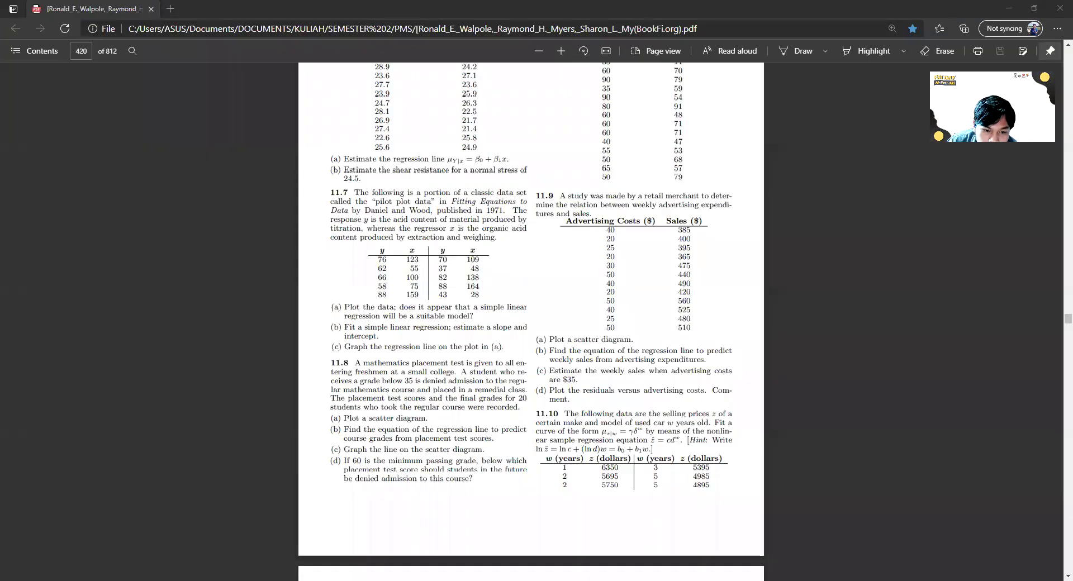
pyautogui.hotkey('alt', 'Tab')
pyautogui.click(621, 416)
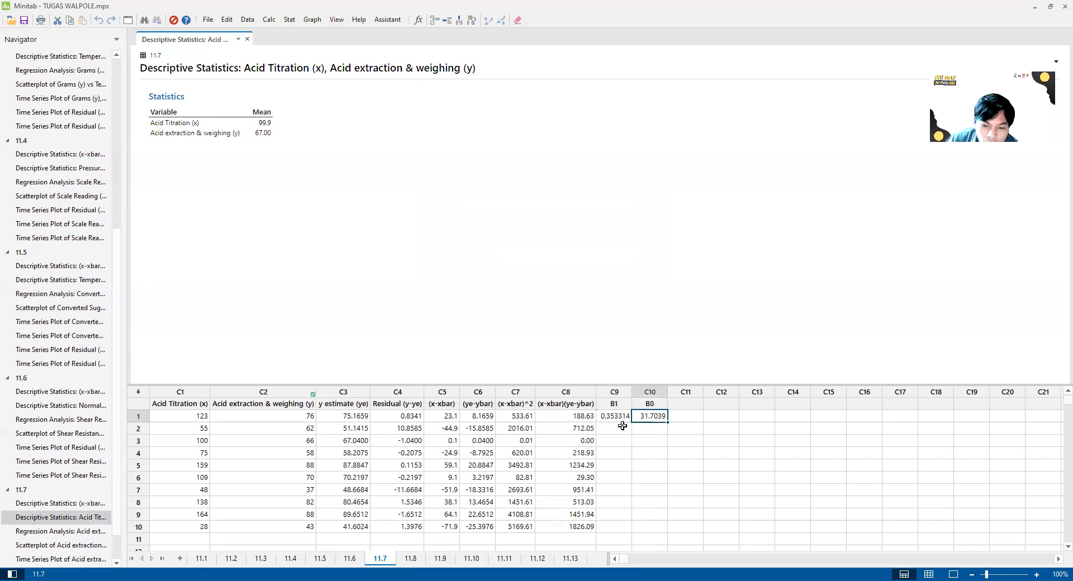
pyautogui.click(664, 422)
pyautogui.click(625, 421)
pyautogui.click(668, 425)
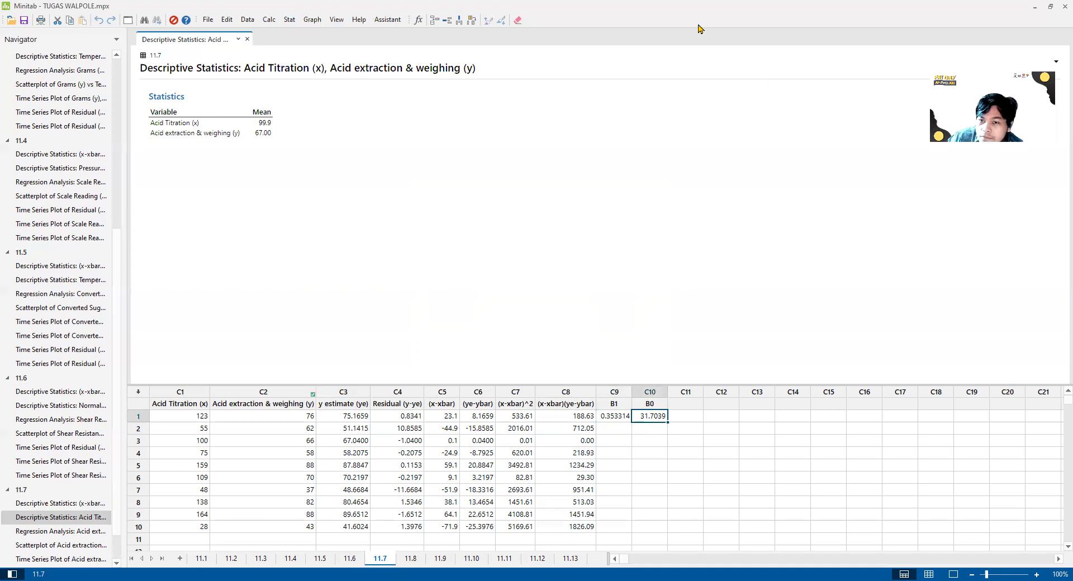
# Open worksheet 11.8, switch to the textbook PDF and examine exercise 11.8 with its placement test and course grade data
pyautogui.click(411, 558)
pyautogui.hotkey('alt', 'Tab')
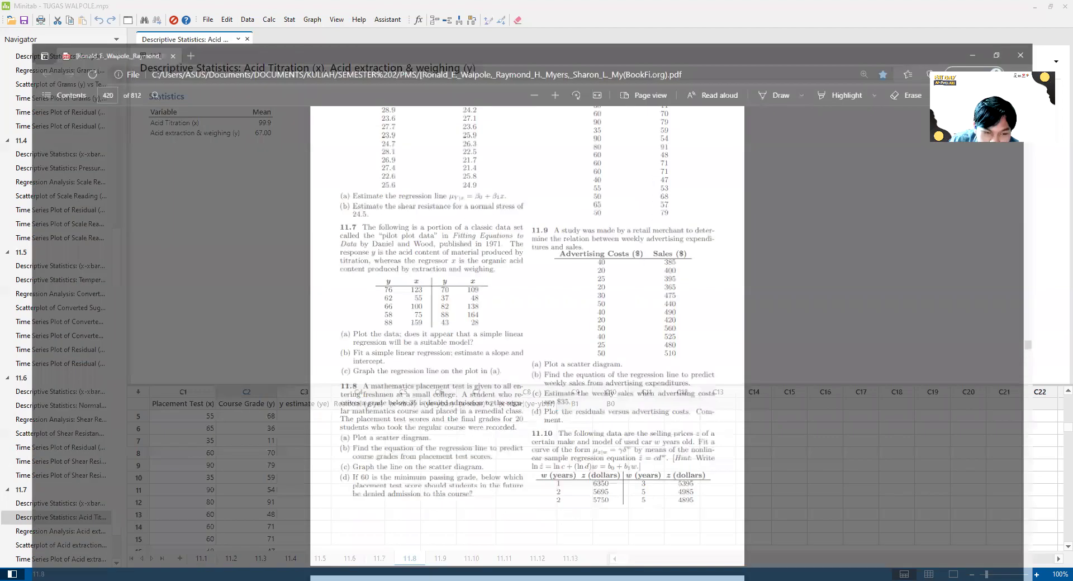
pyautogui.scroll(-2, 344, 461)
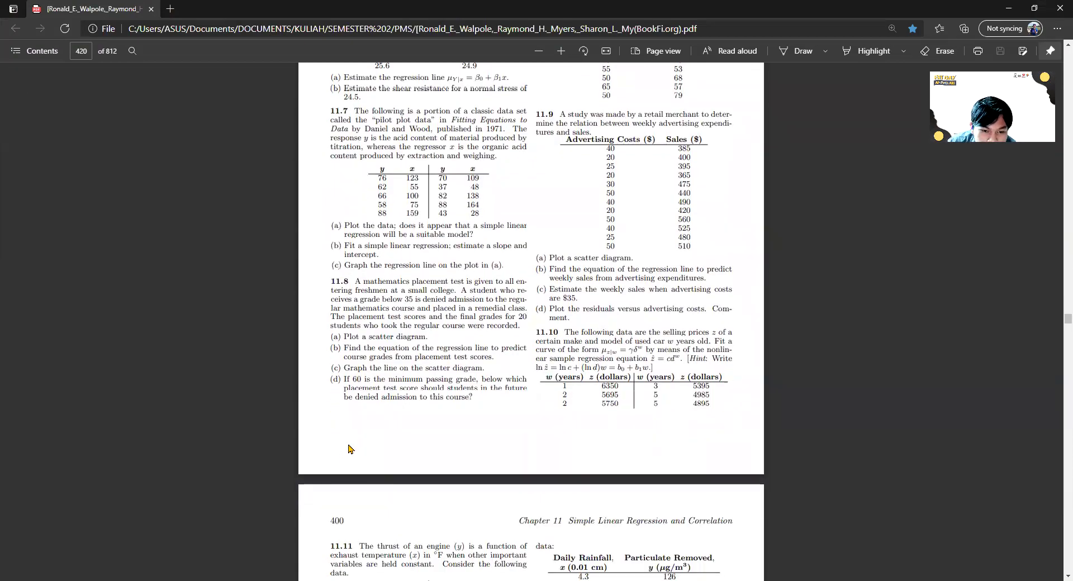
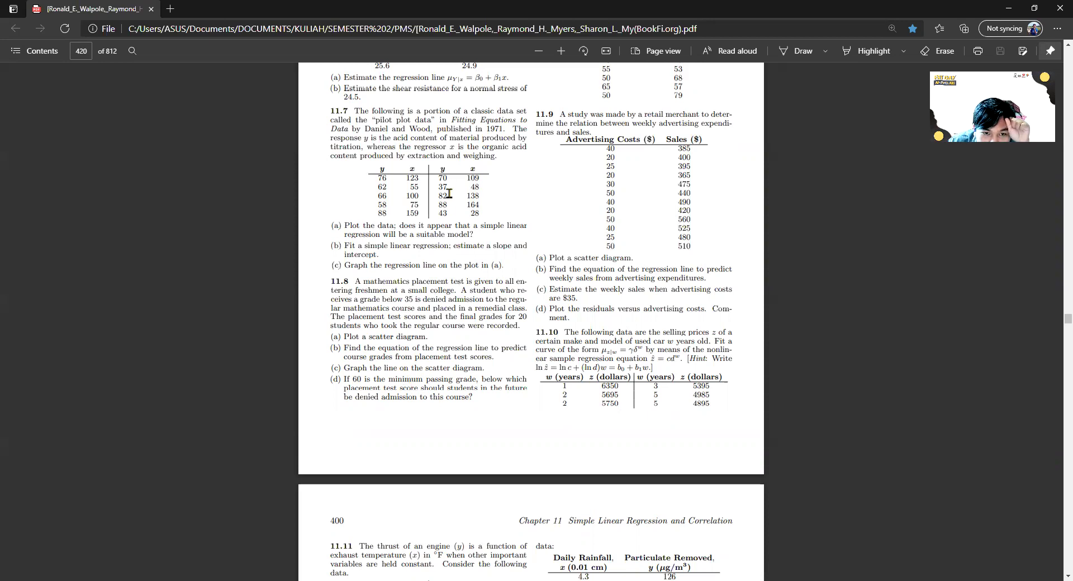
pyautogui.scroll(4, 525, 397)
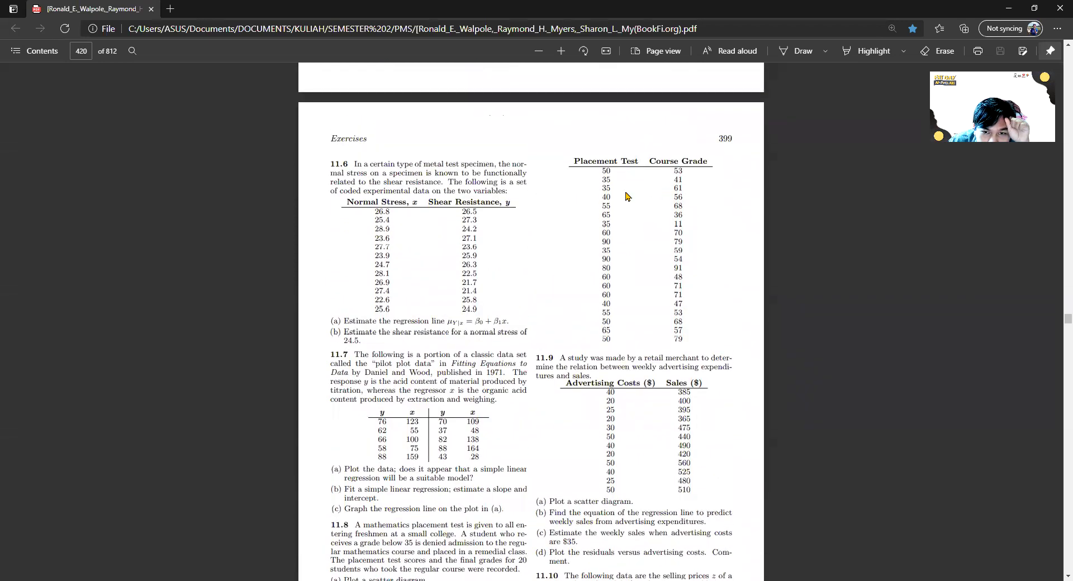
pyautogui.scroll(-2, 674, 214)
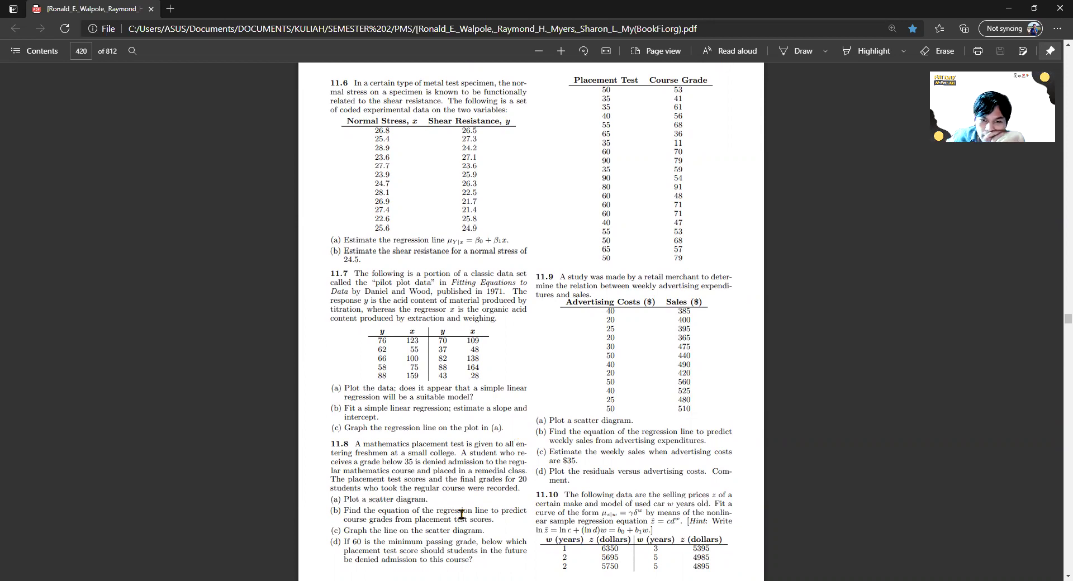
pyautogui.scroll(10, 652, 364)
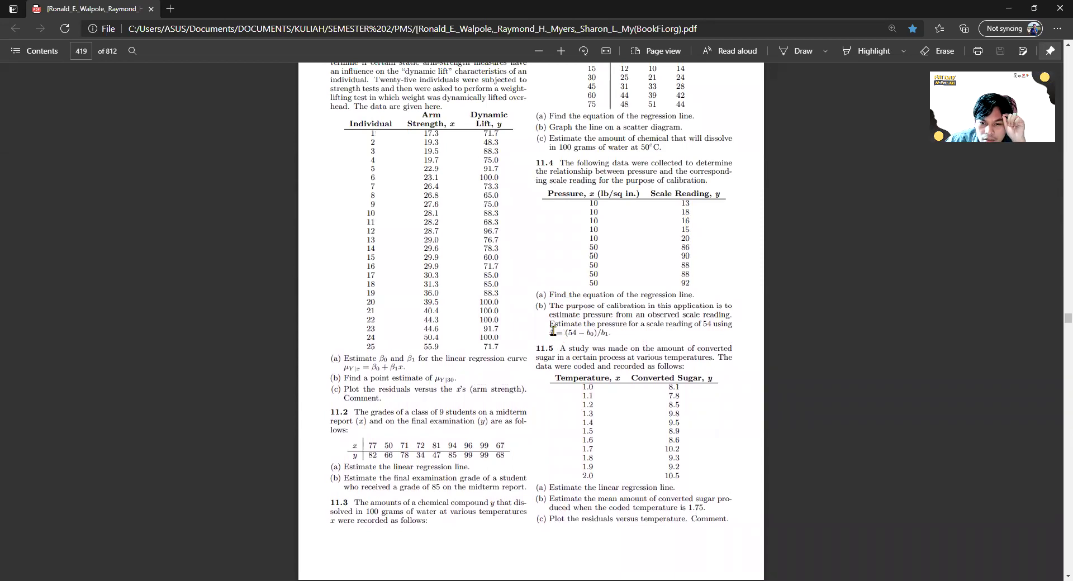
pyautogui.scroll(-12, 553, 330)
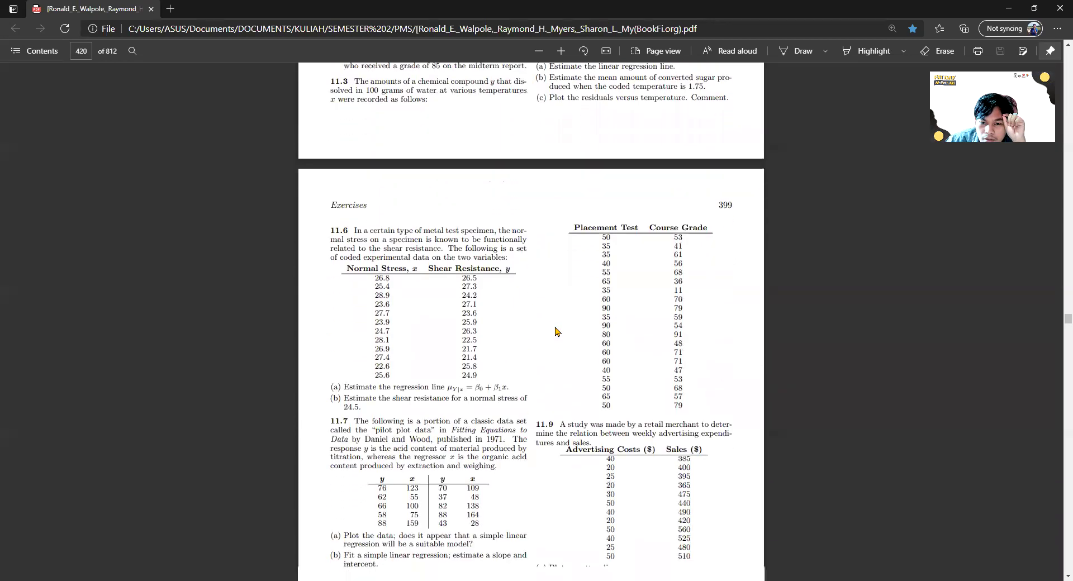
pyautogui.scroll(-1, 559, 326)
pyautogui.scroll(10, 563, 326)
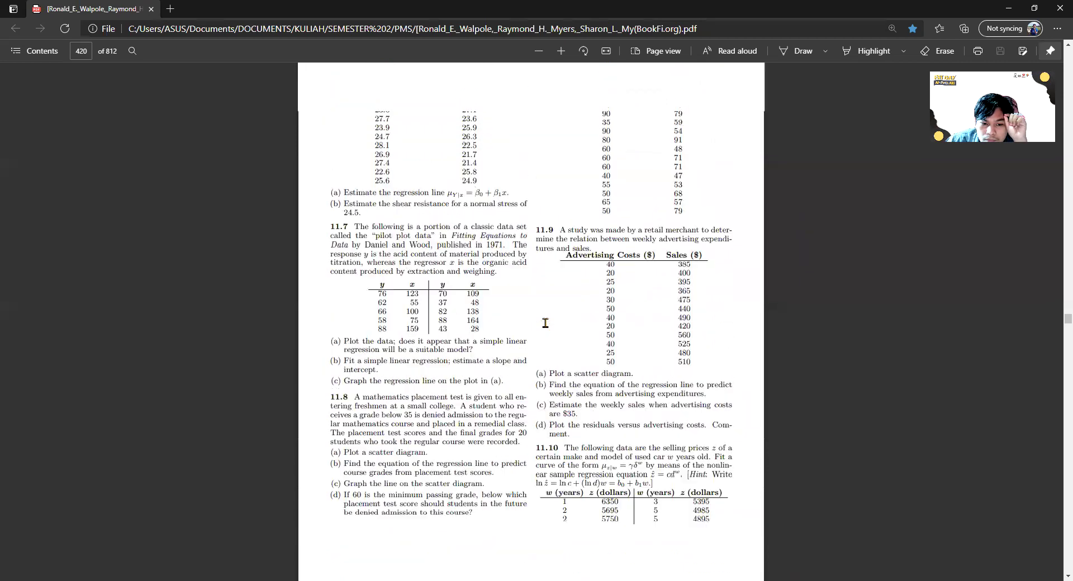
pyautogui.scroll(1, 562, 254)
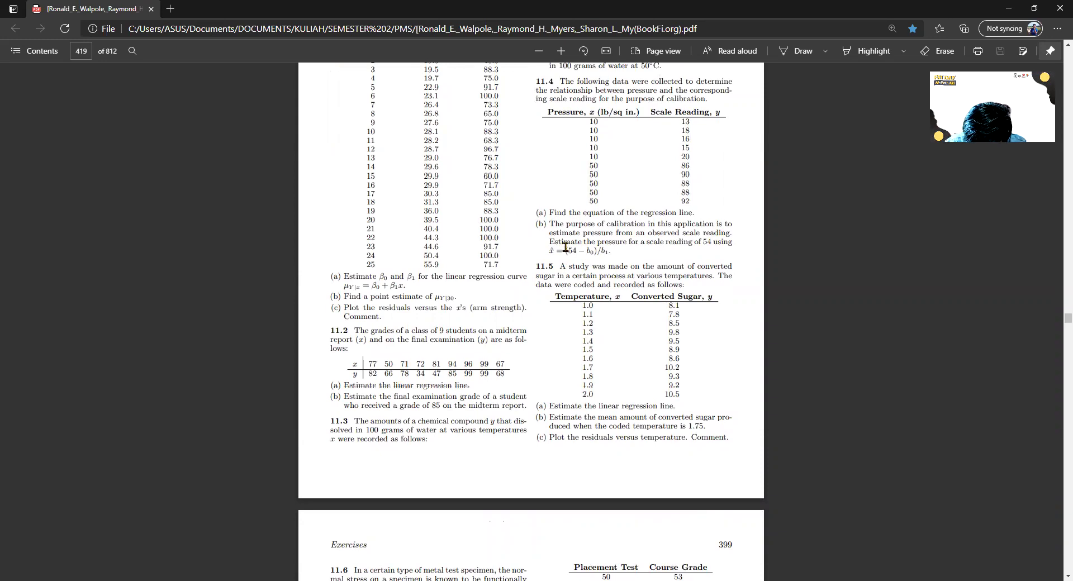
pyautogui.scroll(5, 674, 346)
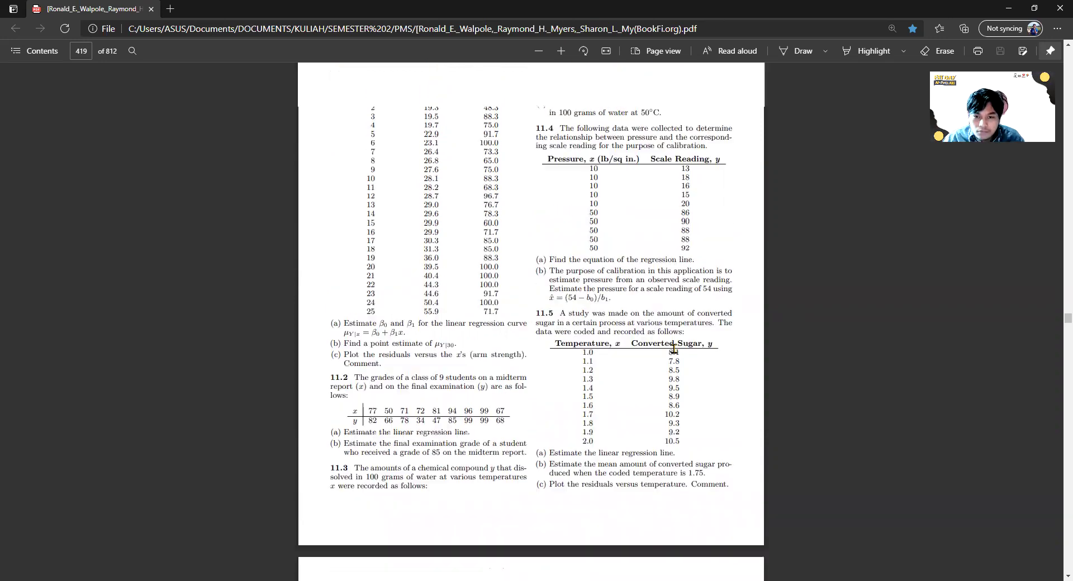
pyautogui.scroll(-6, 674, 349)
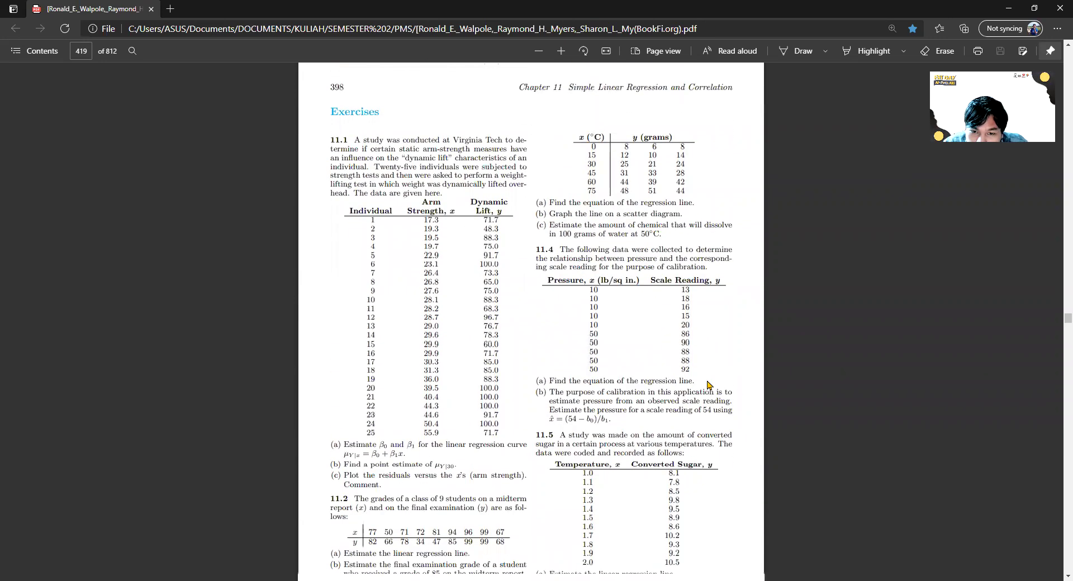
pyautogui.scroll(-4, 704, 379)
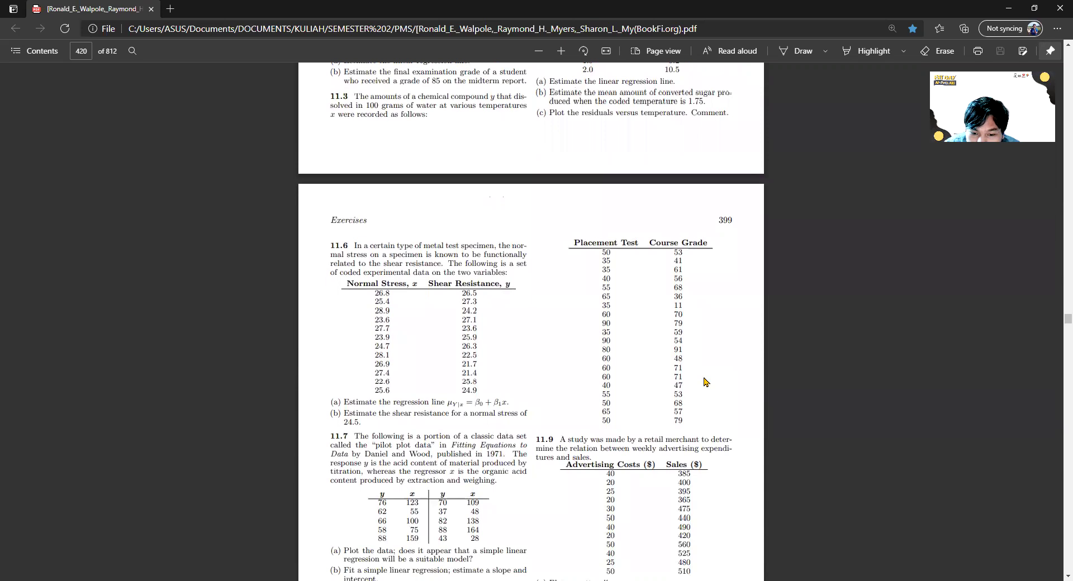
pyautogui.scroll(-3, 702, 378)
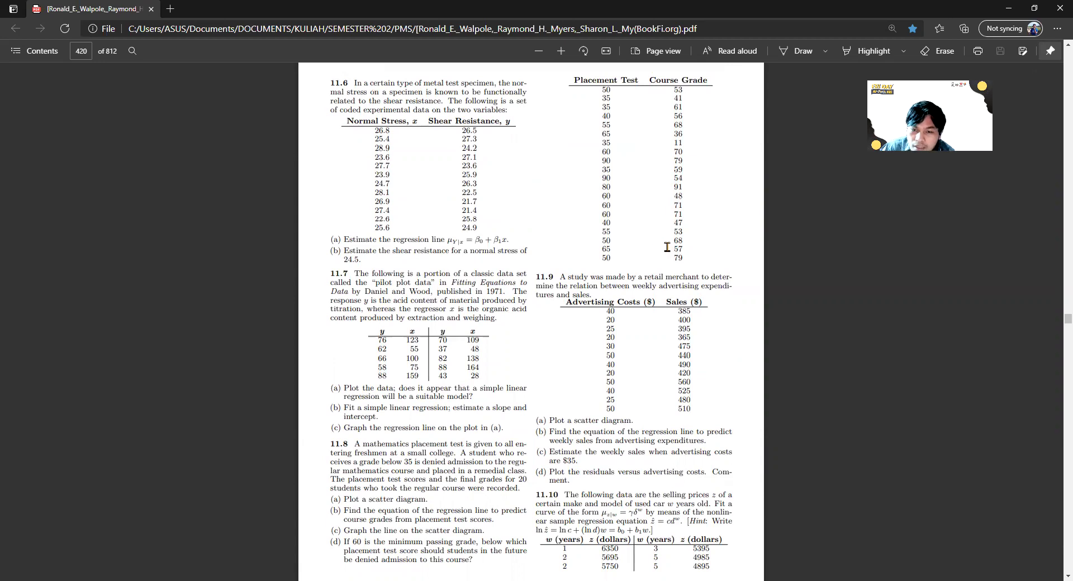
pyautogui.scroll(-5, 680, 204)
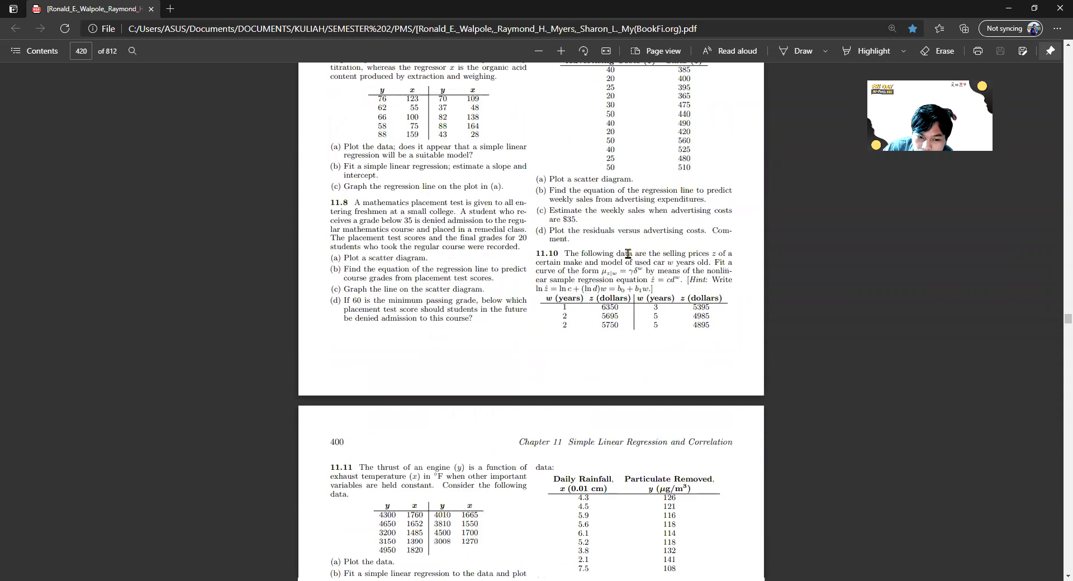
pyautogui.scroll(5, 632, 279)
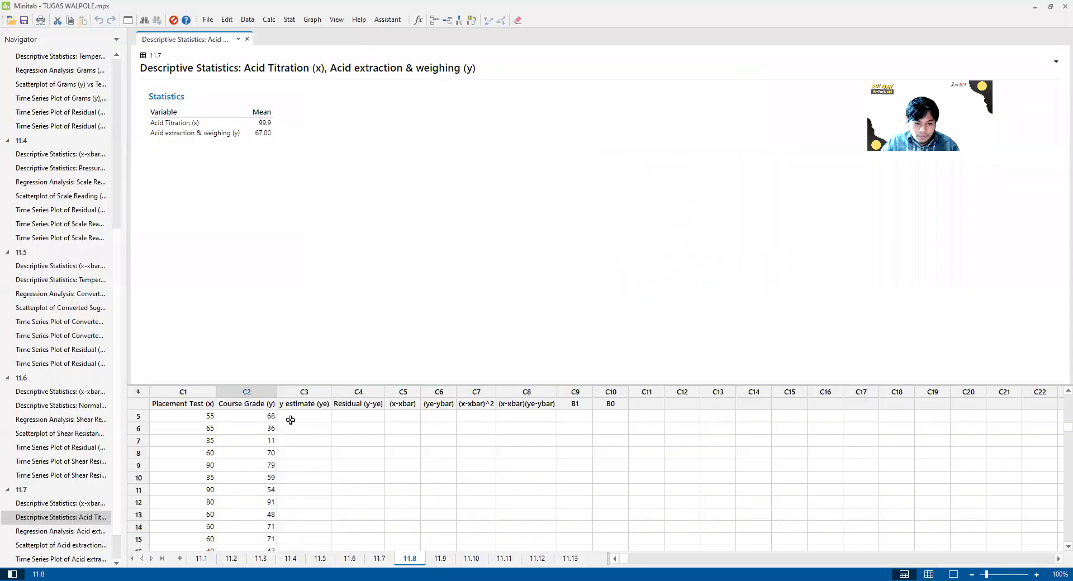
# Fit a regression model in worksheet 11.8 with Course Grade (y) as response and Placement Test (x) as continuous predictor
pyautogui.click(290, 419)
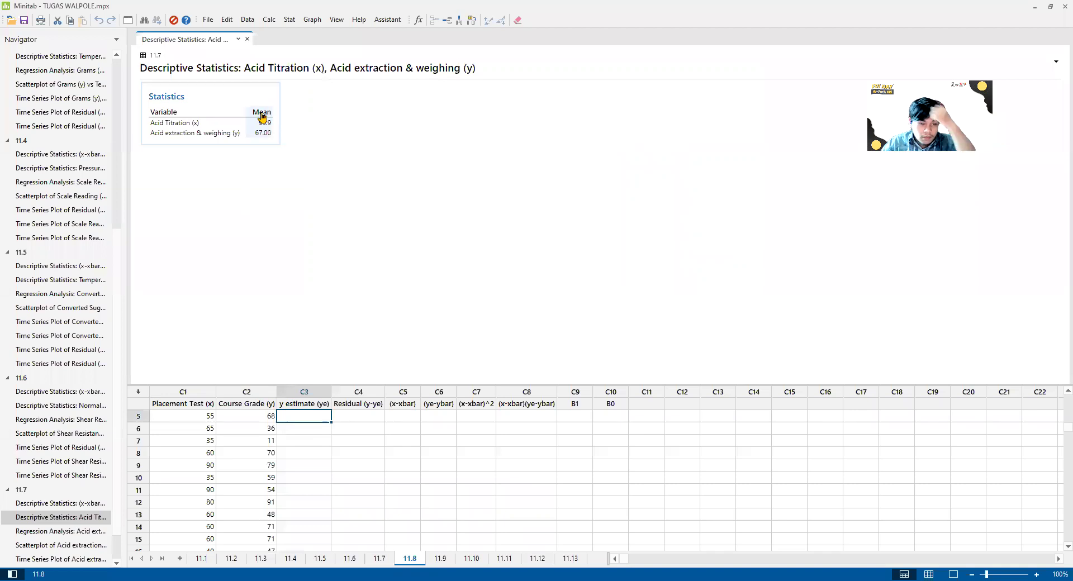
pyautogui.click(290, 21)
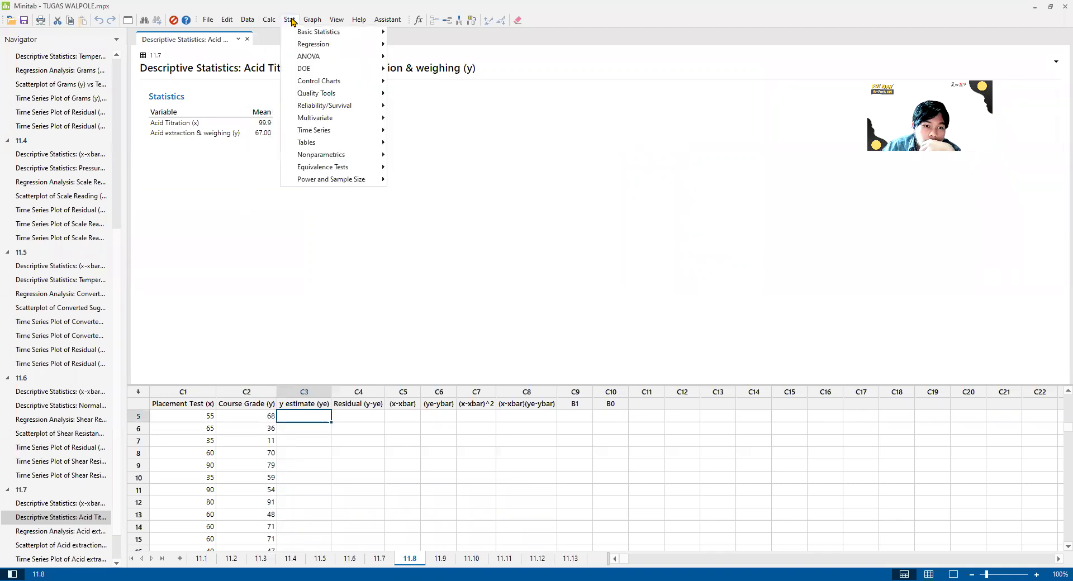
pyautogui.moveTo(313, 44)
pyautogui.moveTo(480, 58)
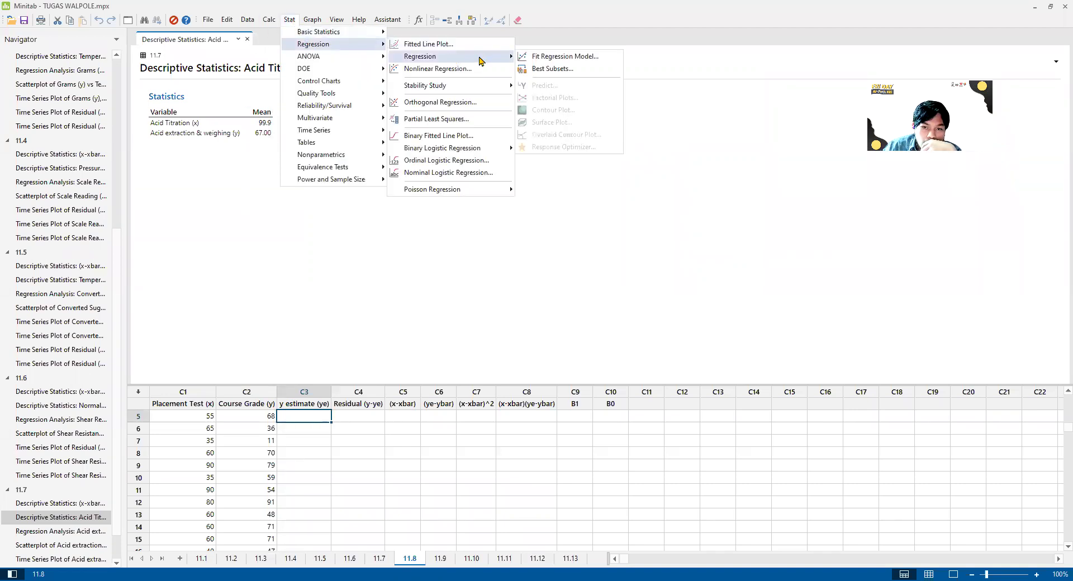
pyautogui.click(581, 56)
pyautogui.click(416, 201)
pyautogui.click(420, 379)
pyautogui.click(493, 242)
pyautogui.click(419, 194)
pyautogui.click(409, 377)
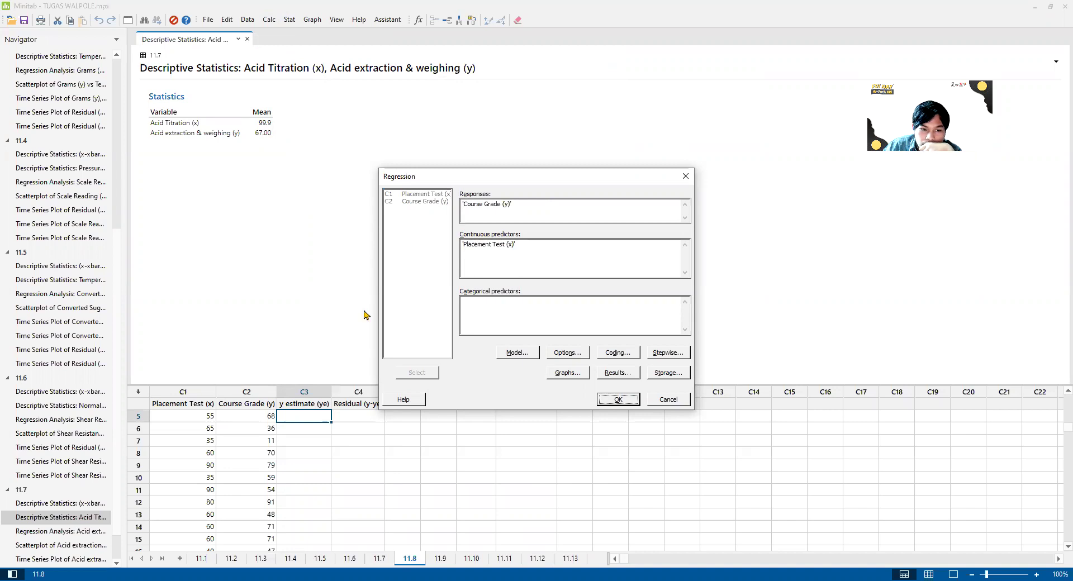
pyautogui.press('Return')
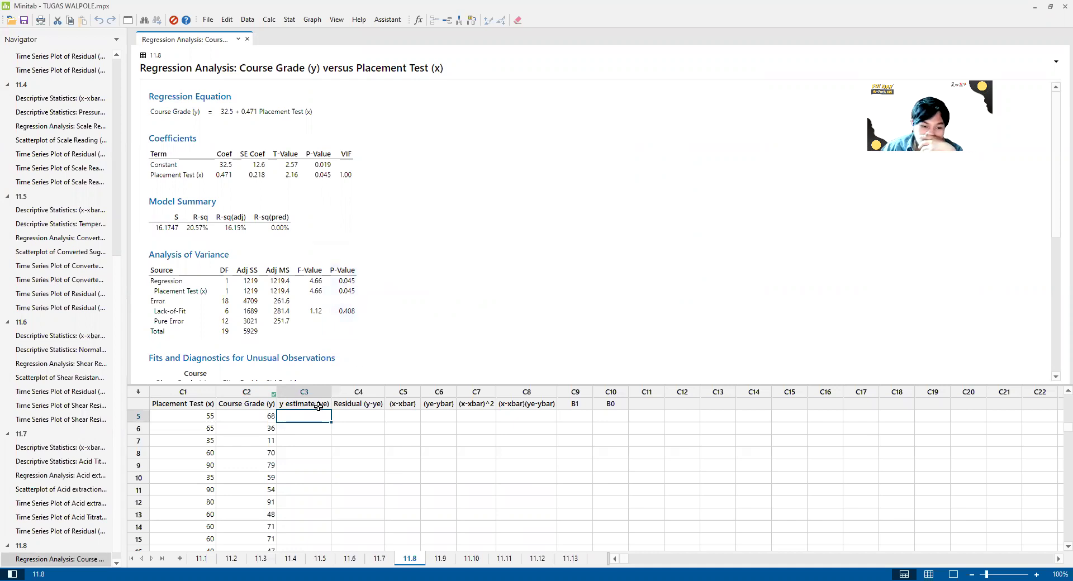
# Create a scatterplot with regression line of Course Grade (y) versus Placement Test (x)
pyautogui.click(311, 19)
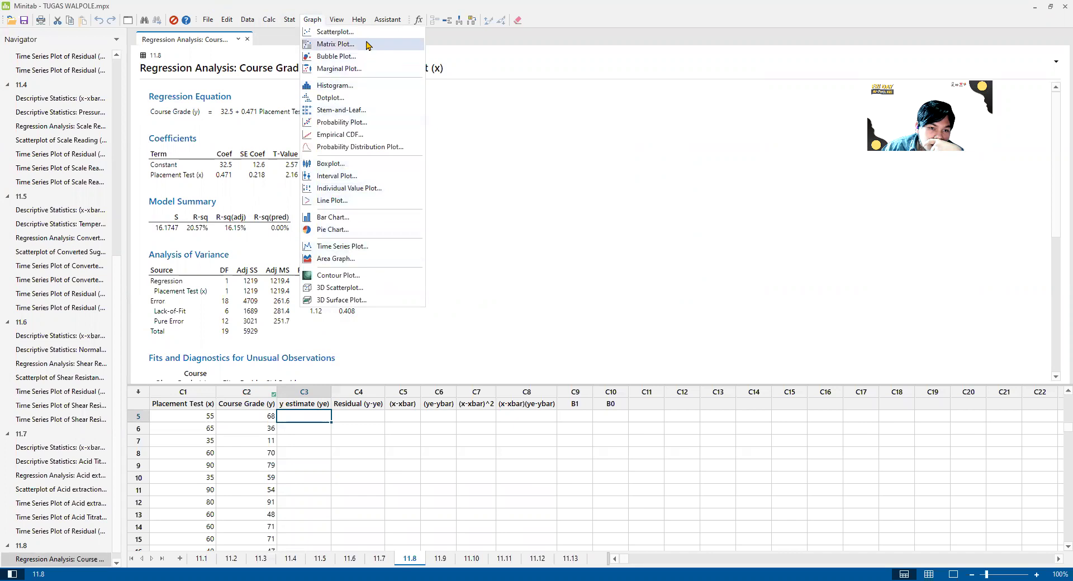
pyautogui.click(341, 31)
pyautogui.click(558, 272)
pyautogui.click(550, 369)
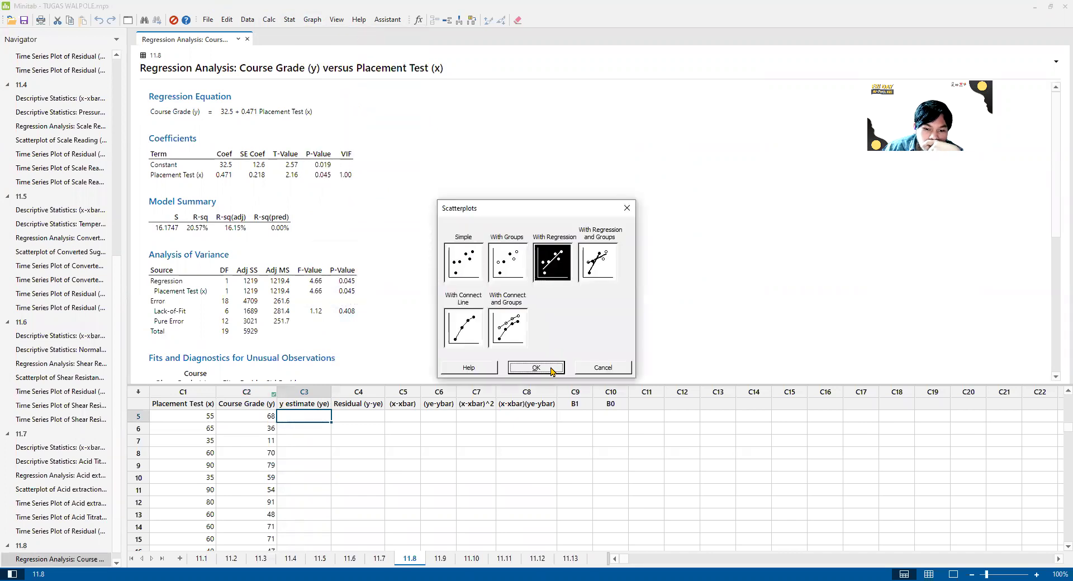
pyautogui.doubleClick(446, 228)
pyautogui.doubleClick(441, 221)
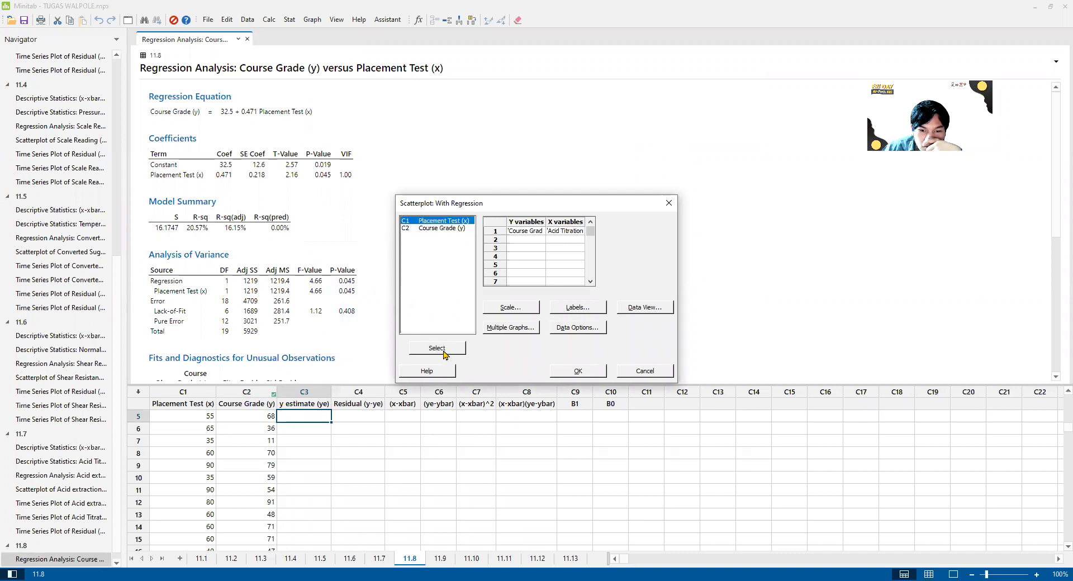
pyautogui.click(578, 370)
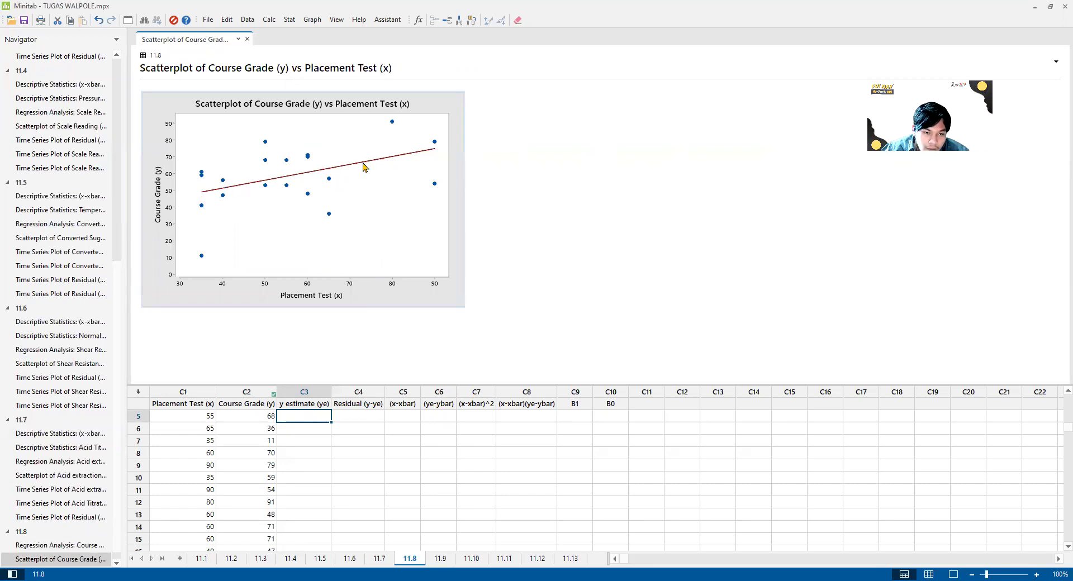
# Create a multiple time series plot of Placement Test (x) and Course Grade (y) for worksheet 11.8
pyautogui.scroll(-1, 76, 472)
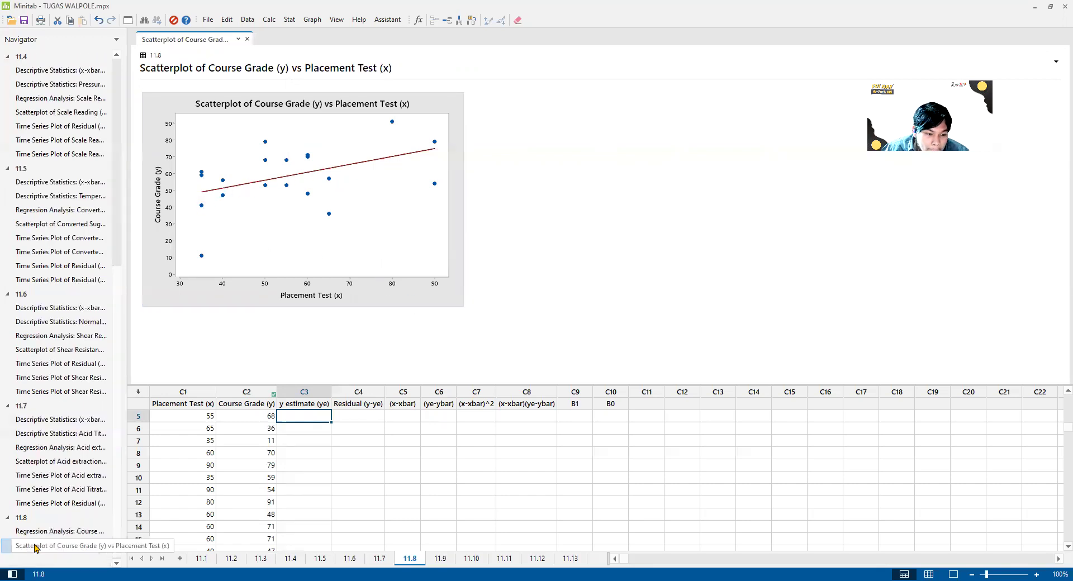
pyautogui.click(289, 20)
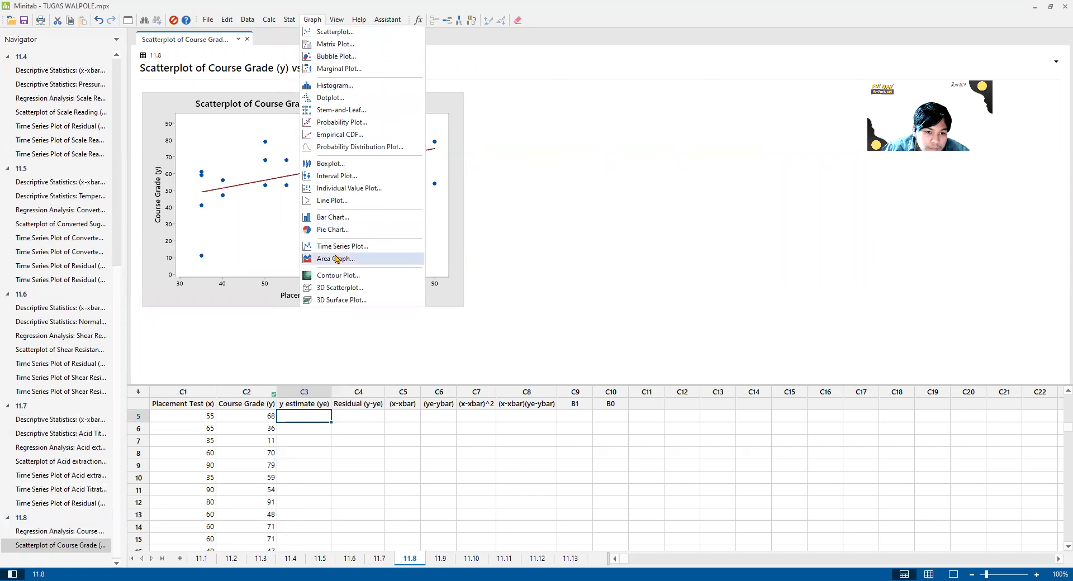
pyautogui.click(337, 252)
pyautogui.click(469, 313)
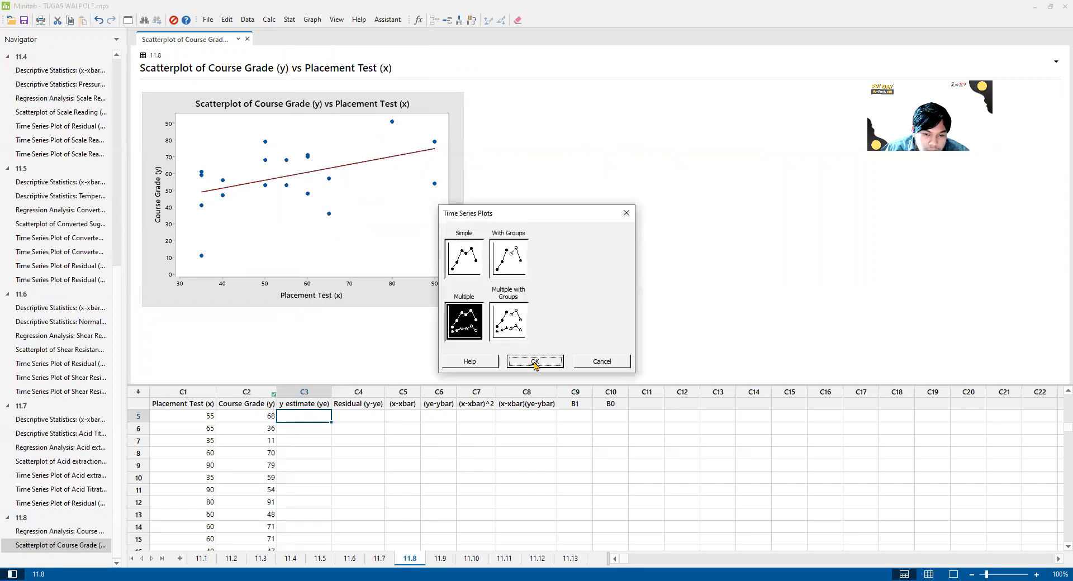
pyautogui.press('Return')
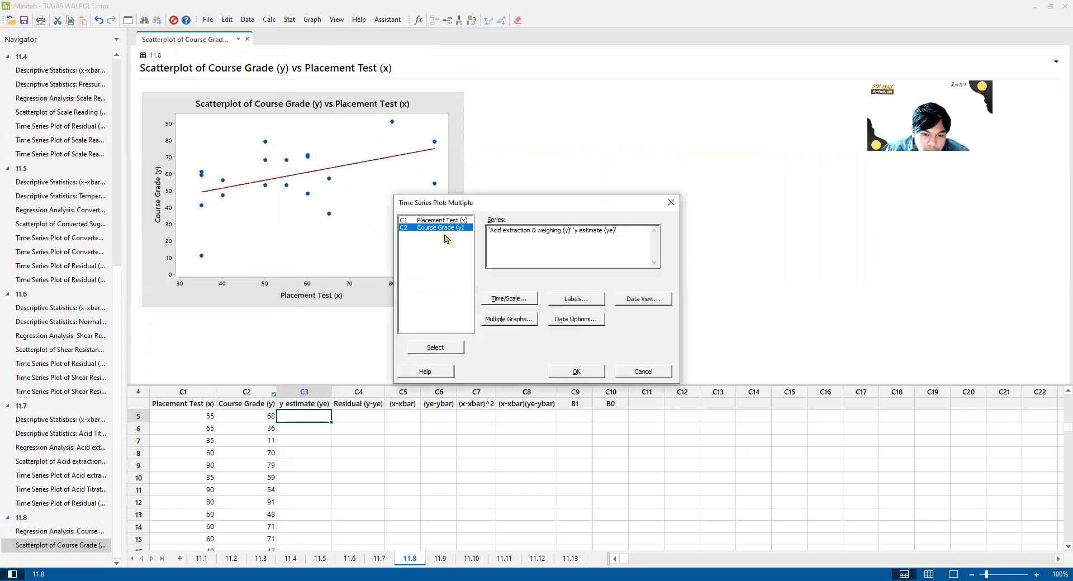
pyautogui.click(435, 345)
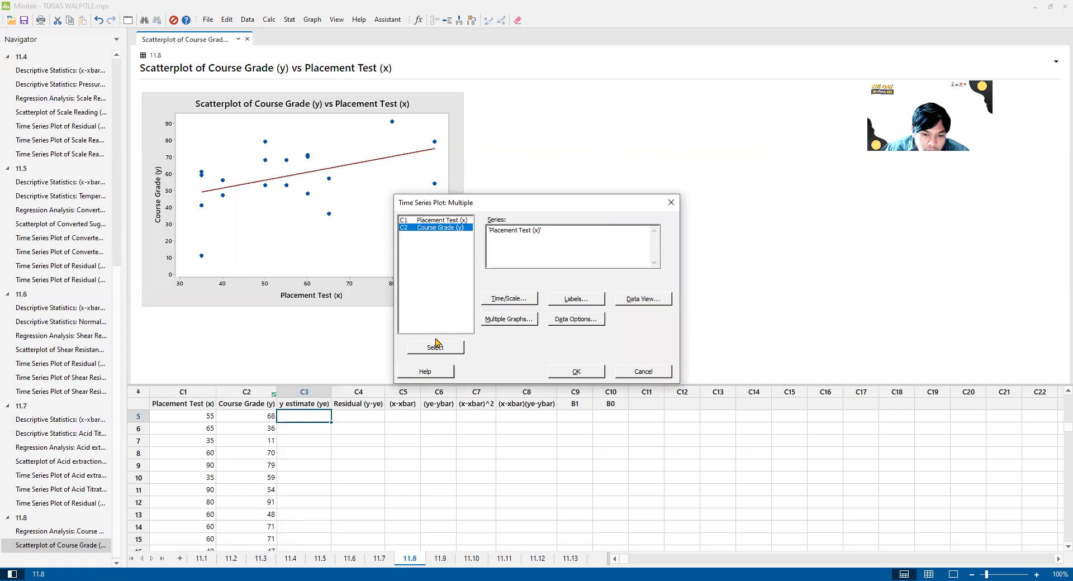
pyautogui.click(450, 347)
pyautogui.click(563, 372)
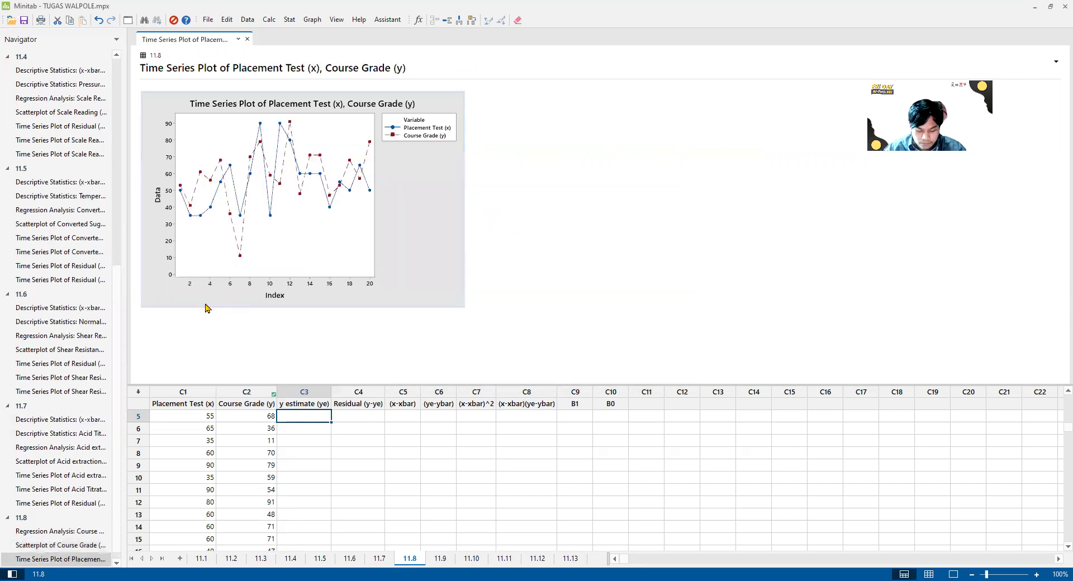
pyautogui.scroll(-1, 56, 536)
pyautogui.click(52, 529)
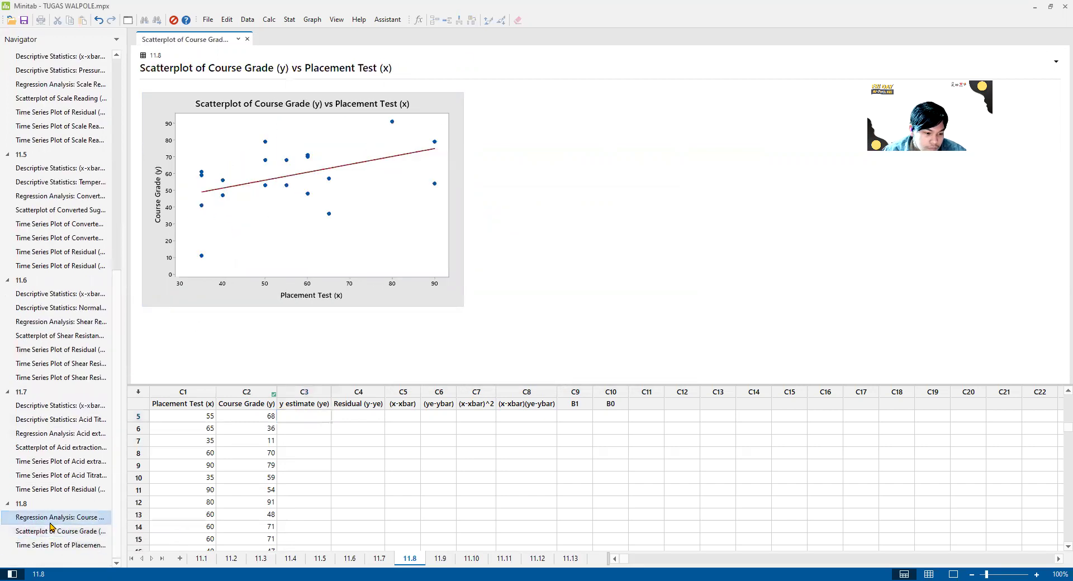
pyautogui.click(50, 522)
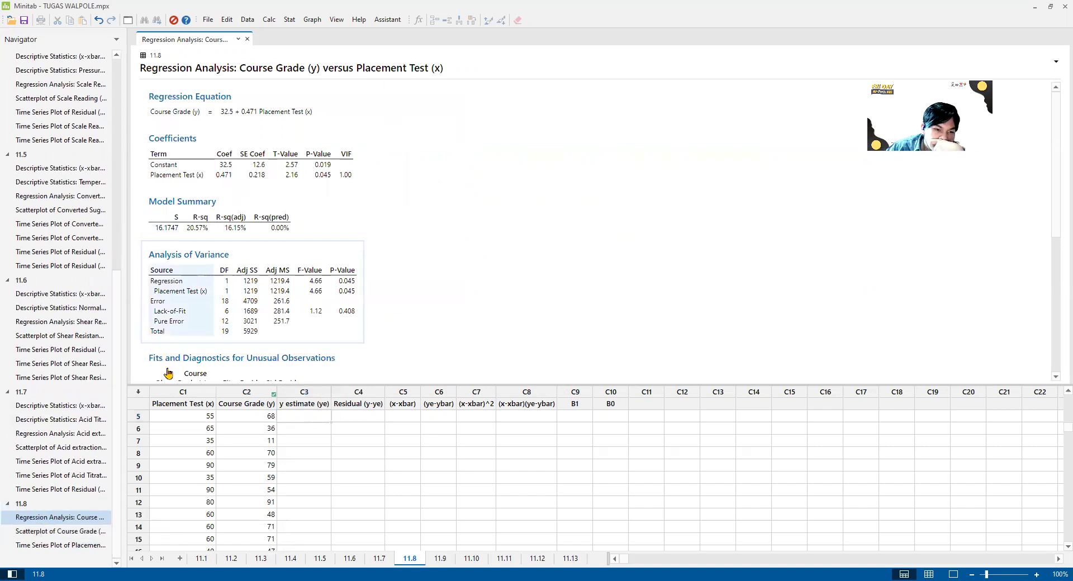
pyautogui.click(56, 544)
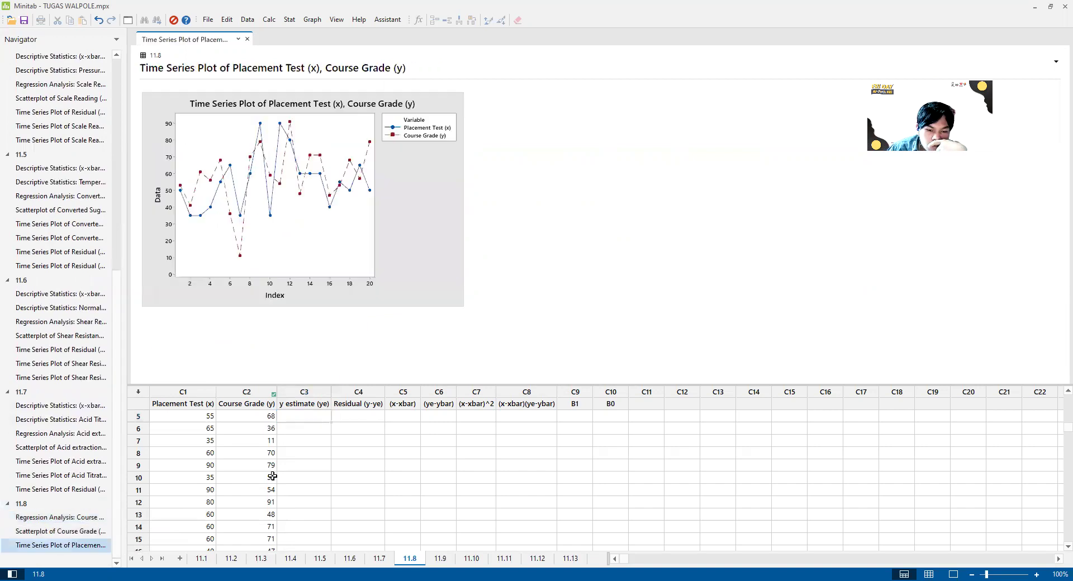
pyautogui.click(303, 419)
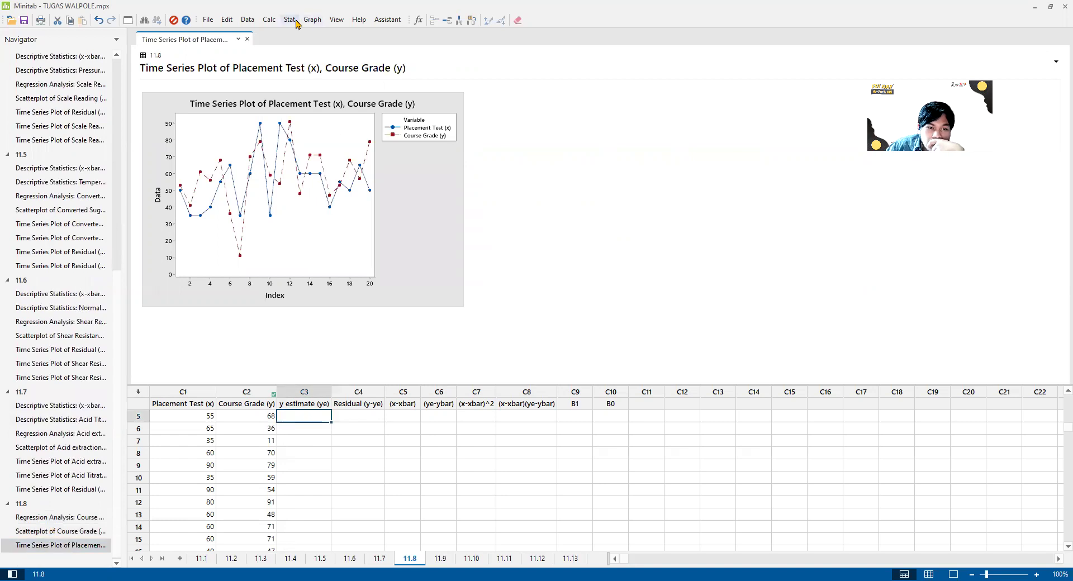
pyautogui.click(269, 21)
pyautogui.click(285, 32)
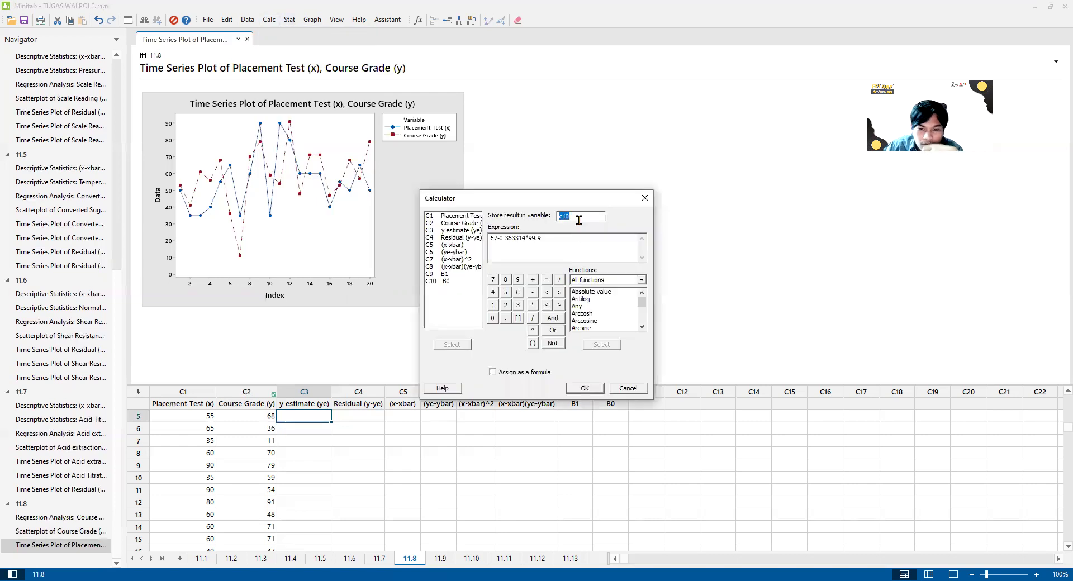
pyautogui.write('c3')
pyautogui.press('Tab')
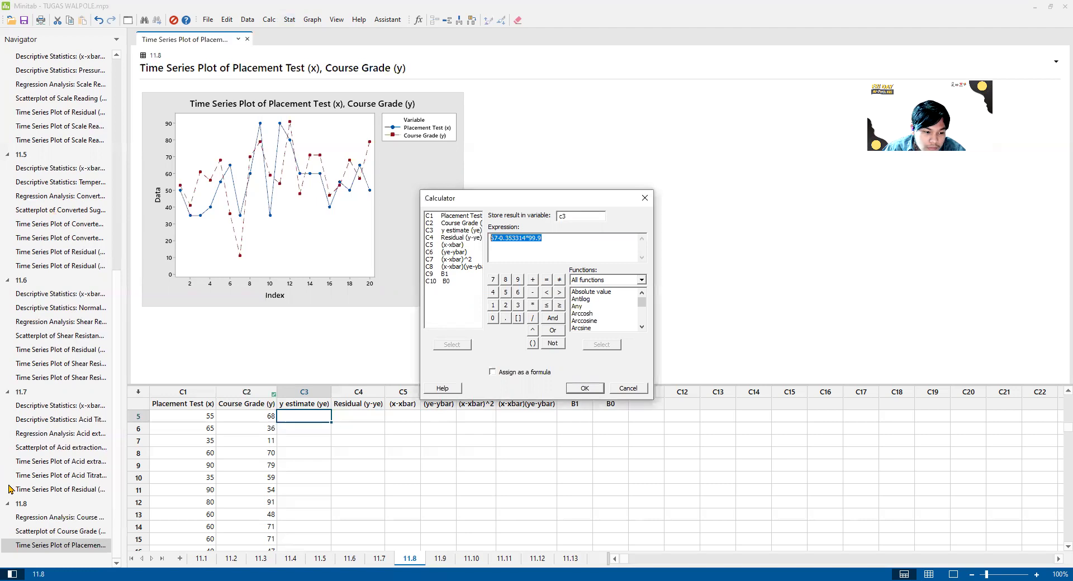
pyautogui.click(628, 389)
# Consult the 11.8 regression equation and calculate the y estimate (ye) column C3 with the expression 32.5+0.471*c1
pyautogui.click(56, 517)
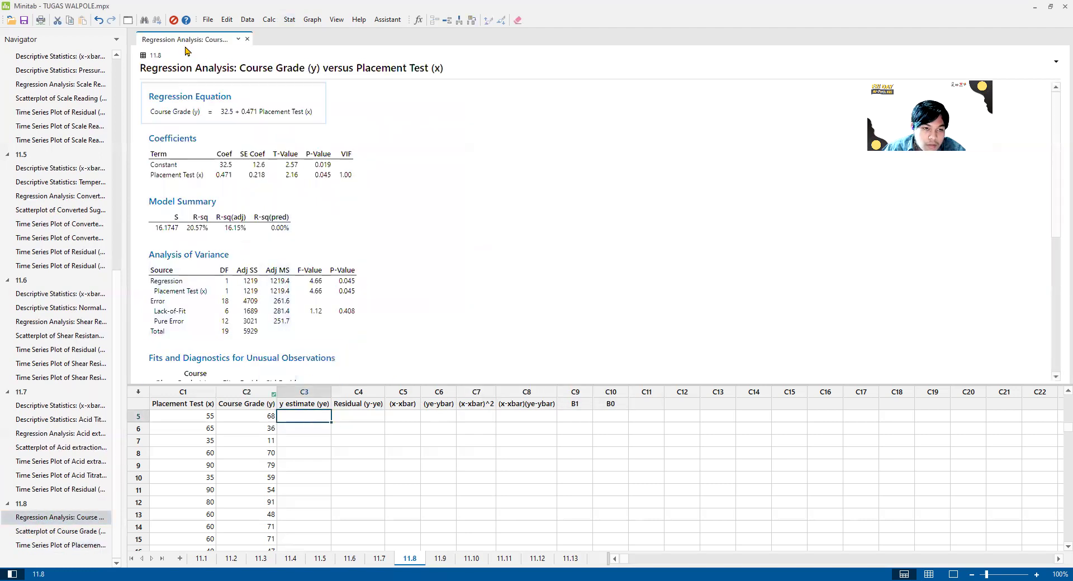
pyautogui.click(269, 20)
pyautogui.click(268, 31)
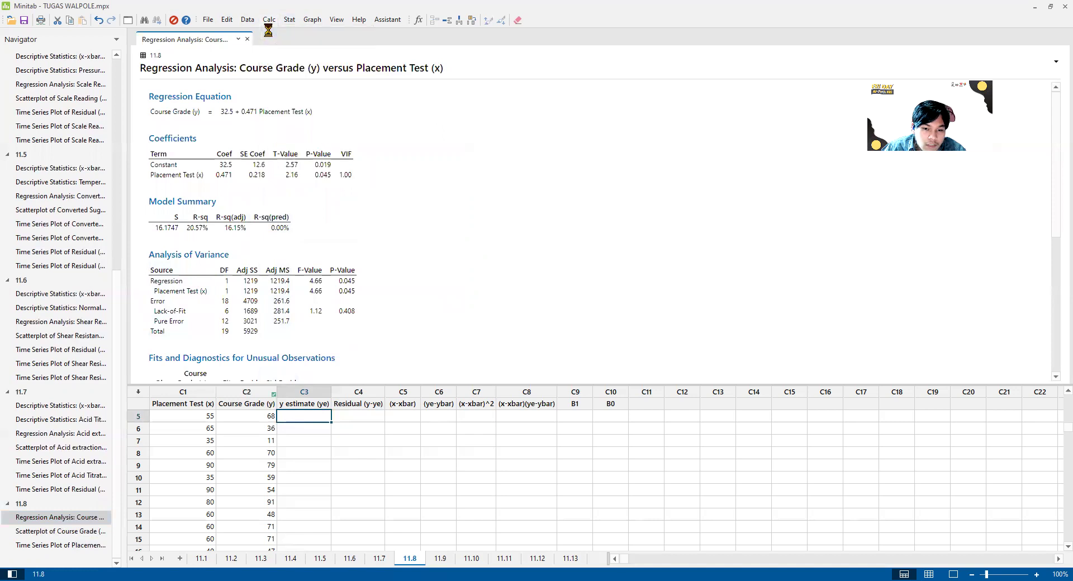
pyautogui.press('BackSpace')
pyautogui.write('3')
pyautogui.press('Tab')
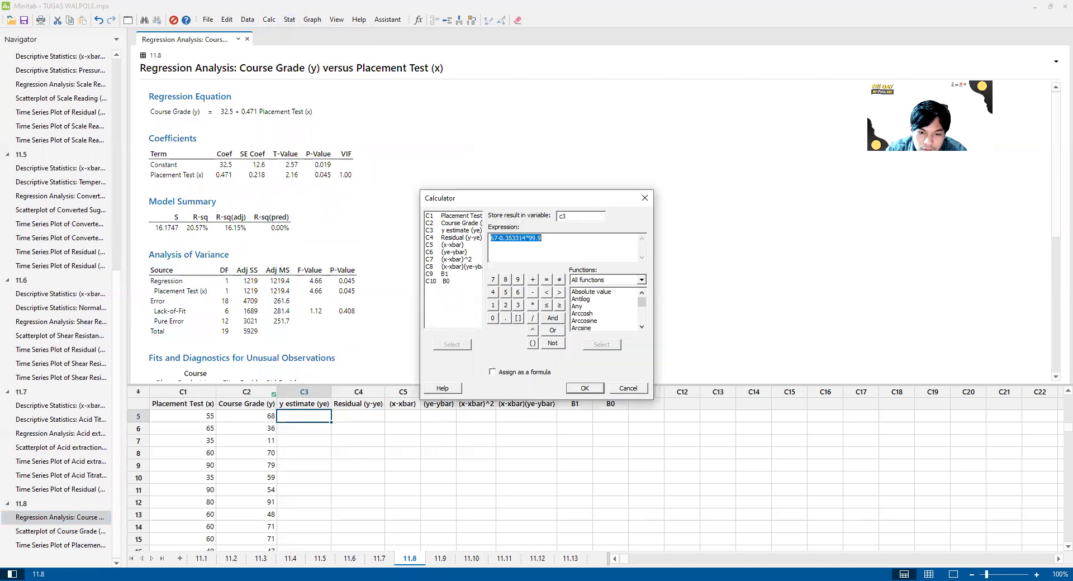
pyautogui.write('32.5+0.471*c1')
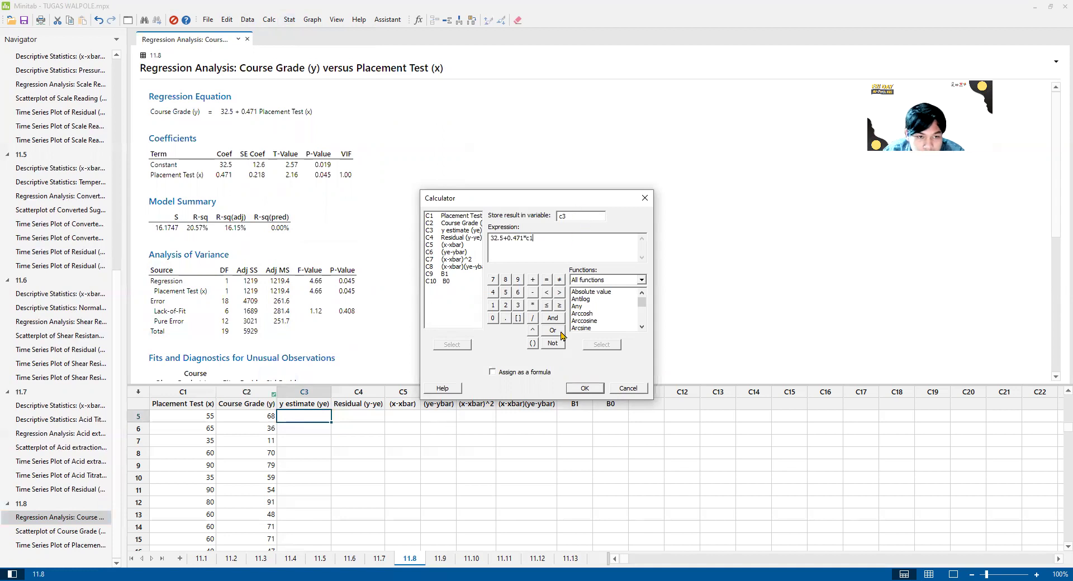
pyautogui.click(583, 389)
# Calculate the Residual (y-ye) column C4 in worksheet 11.8 with the expression c2-c3
pyautogui.click(354, 421)
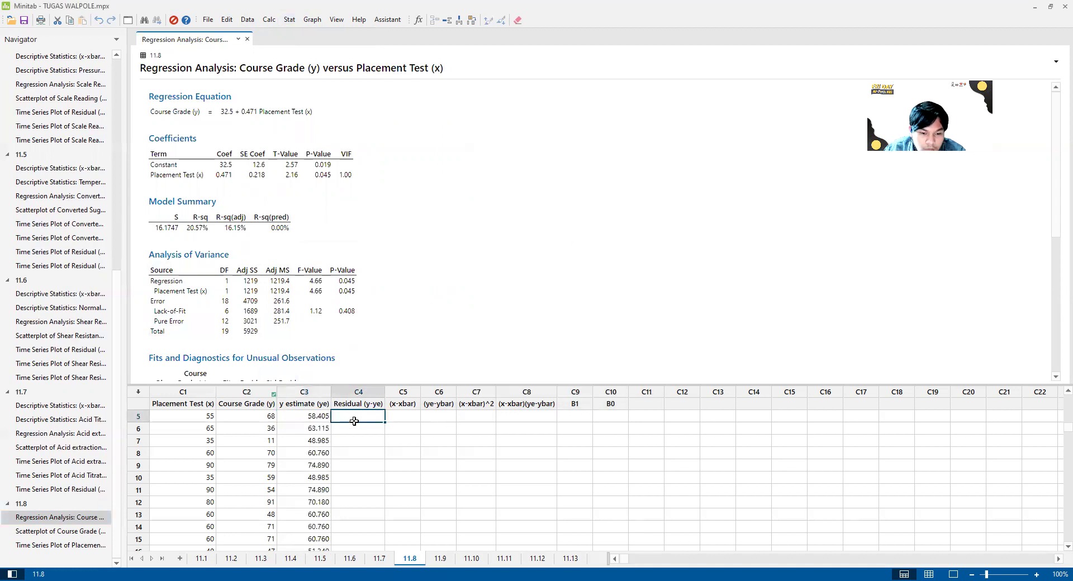
pyautogui.click(269, 20)
pyautogui.click(280, 33)
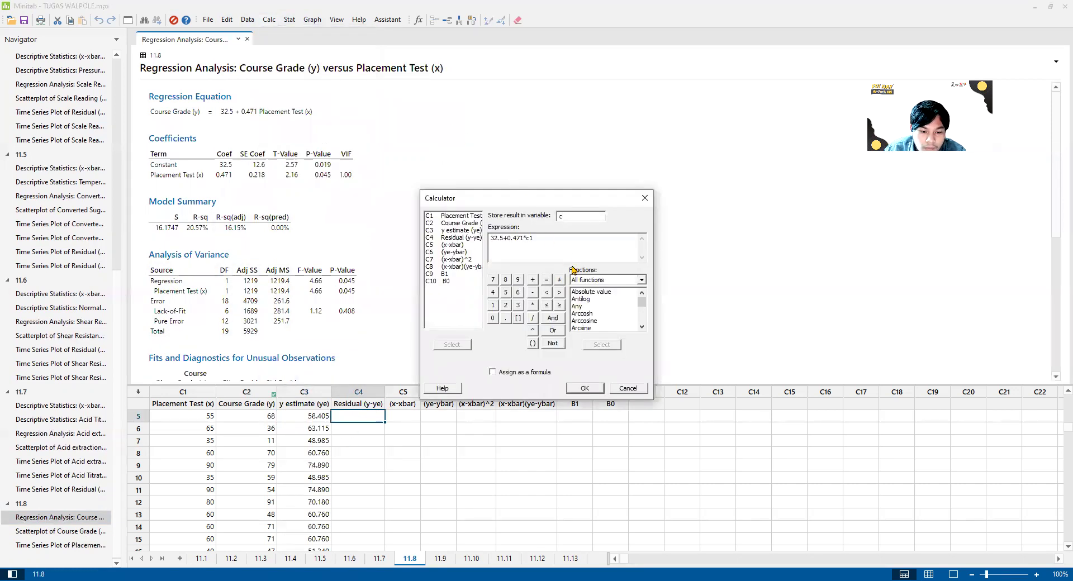
pyautogui.write('c2-c3')
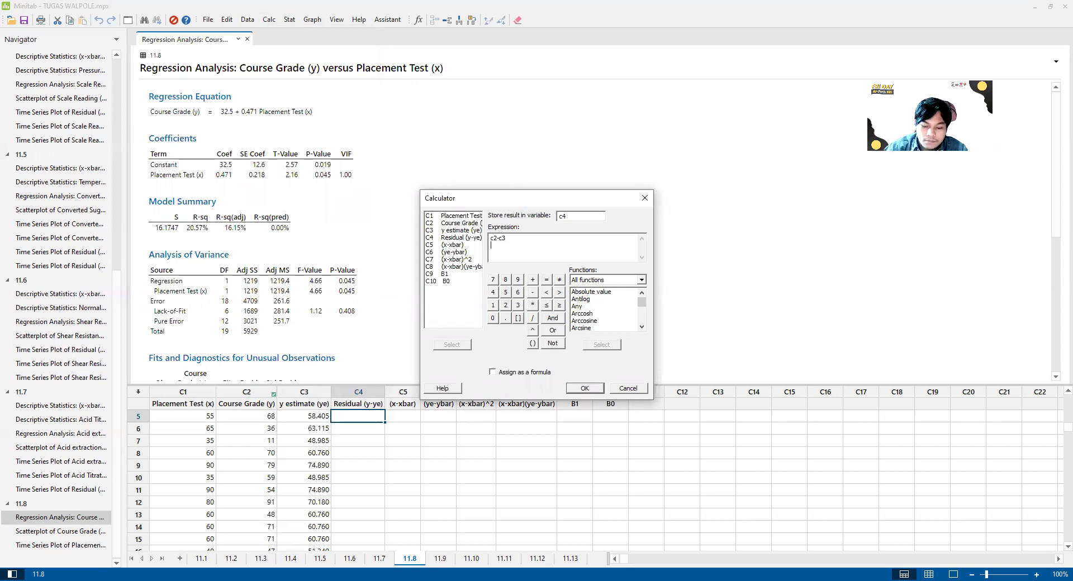
pyautogui.click(591, 389)
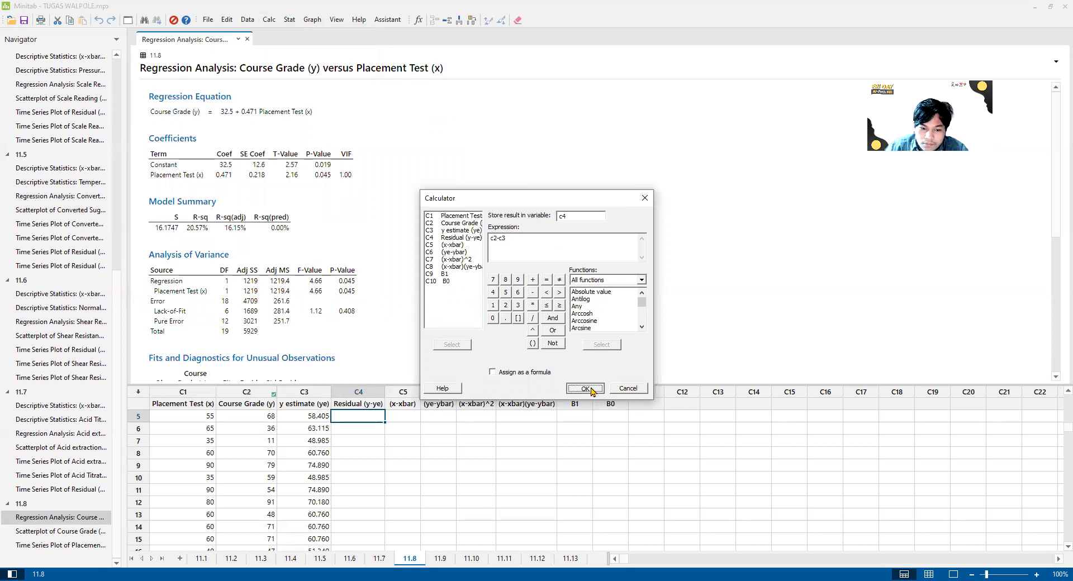
# Create a simple time series plot of Residual (y-ye) for worksheet 11.8
pyautogui.click(408, 416)
pyautogui.click(374, 415)
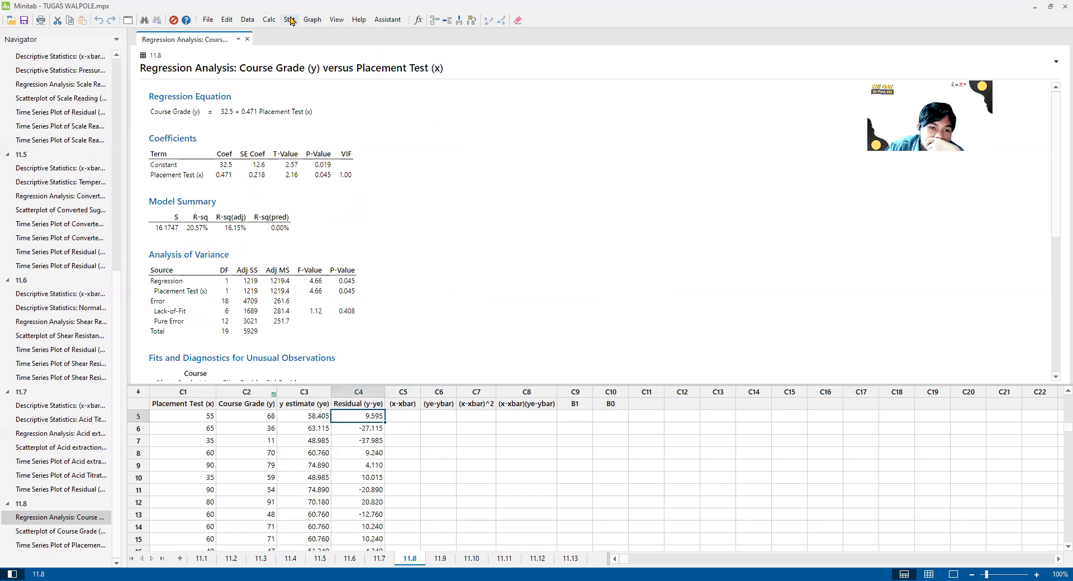
pyautogui.click(312, 19)
pyautogui.click(363, 247)
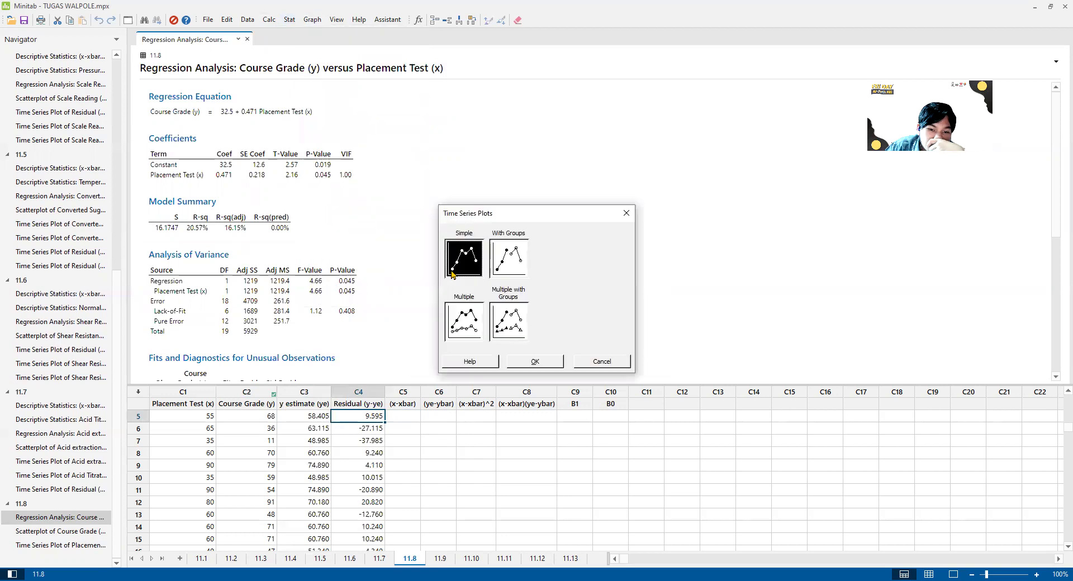
pyautogui.click(531, 362)
pyautogui.doubleClick(461, 274)
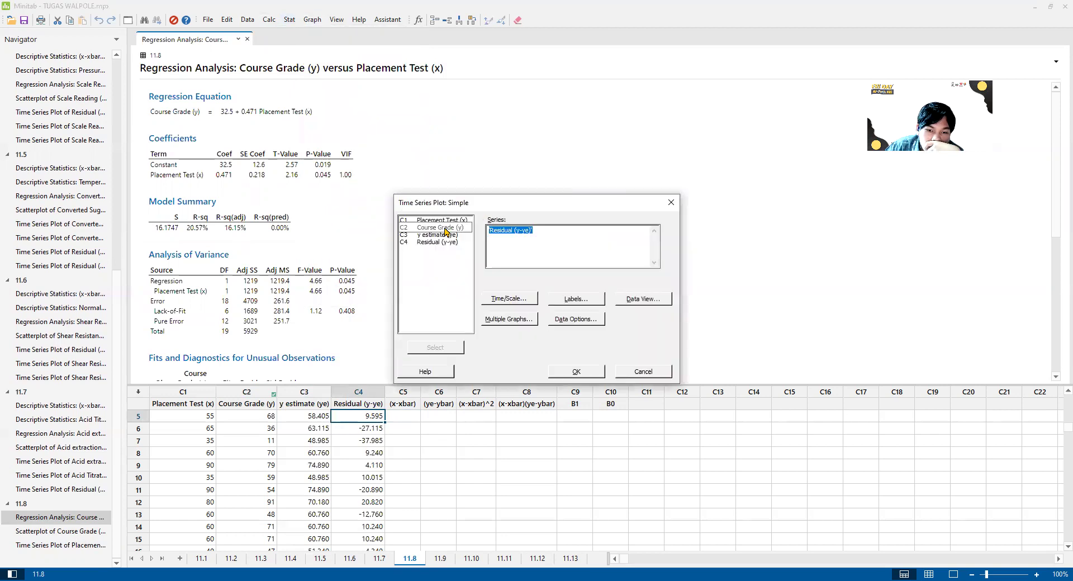
pyautogui.click(576, 372)
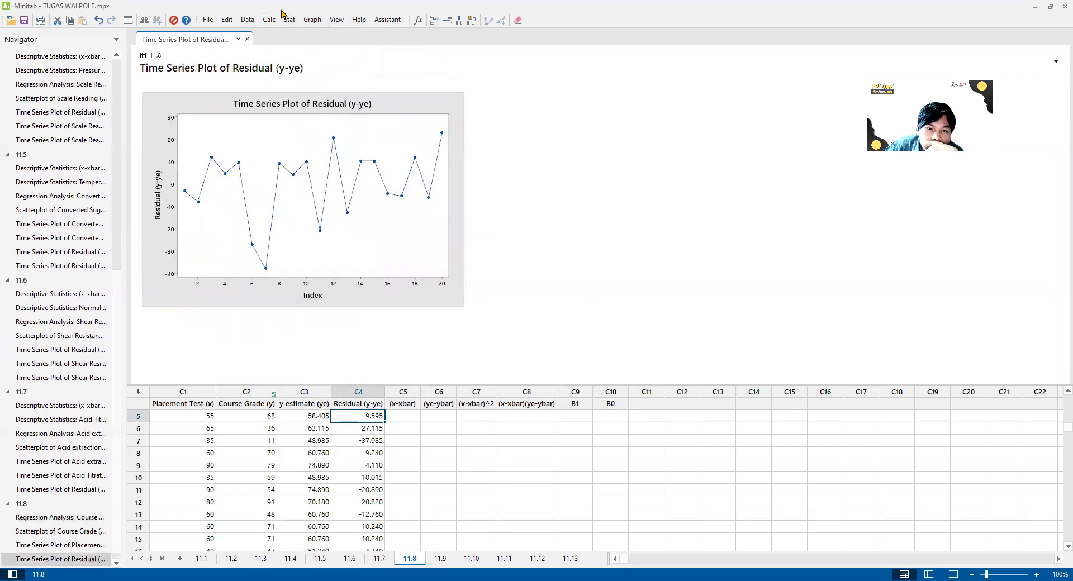
# Create a multiple time series plot comparing Course Grade (y) with y estimate (ye)
pyautogui.click(312, 20)
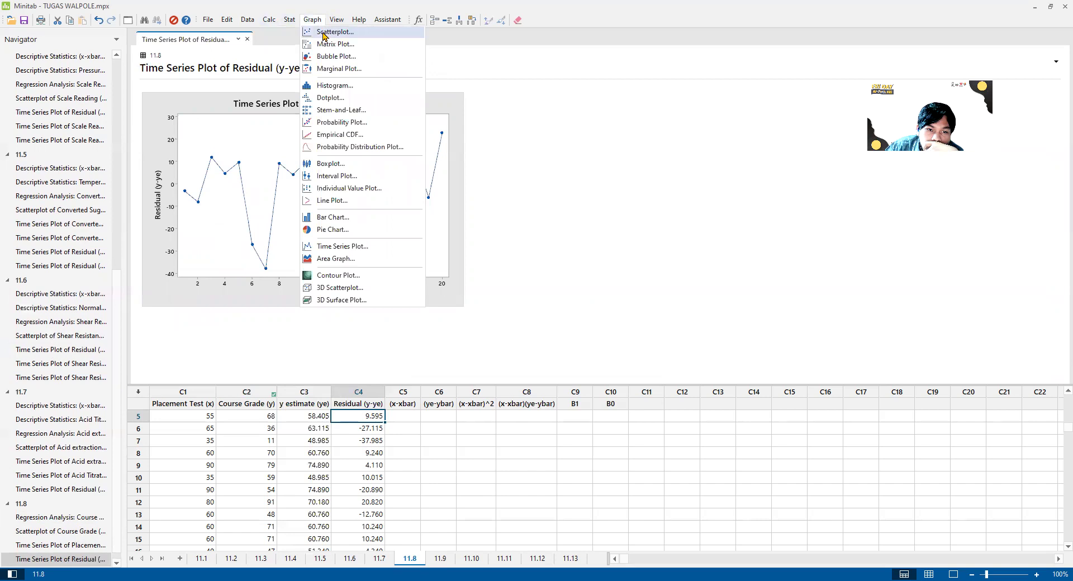
pyautogui.click(363, 246)
pyautogui.click(464, 322)
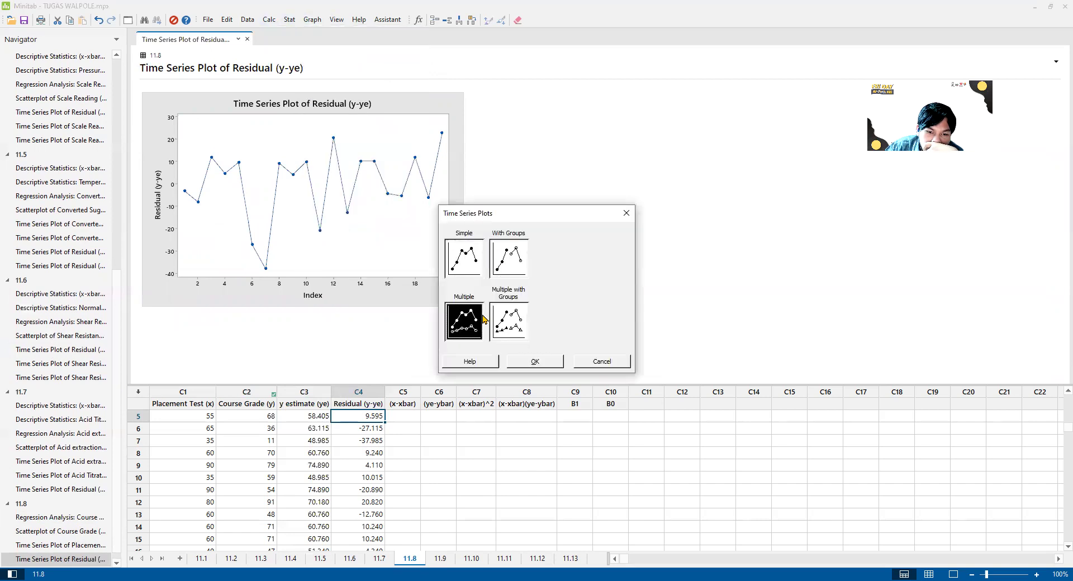
pyautogui.press('Return')
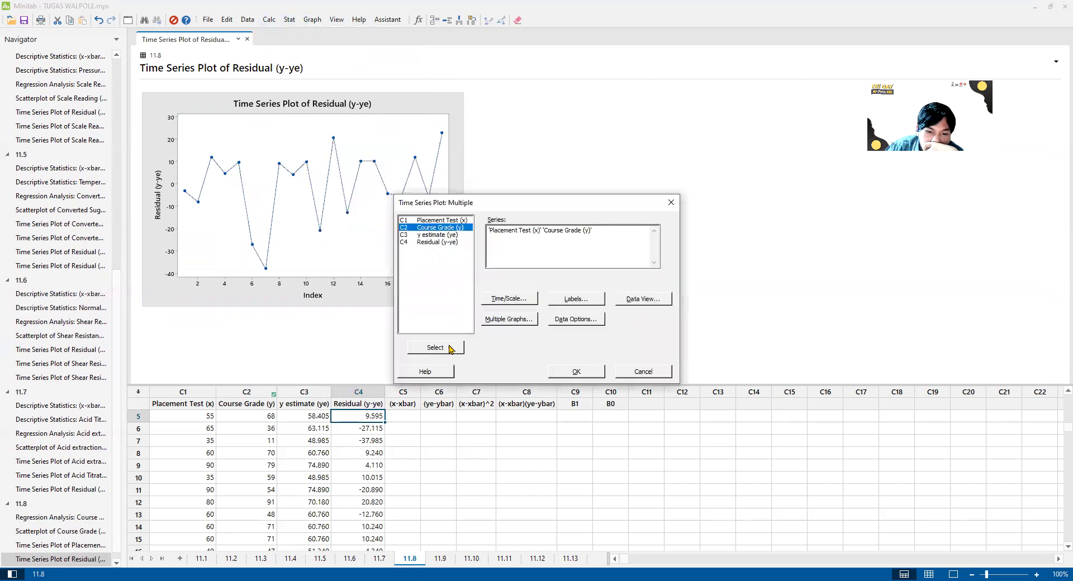
pyautogui.click(578, 371)
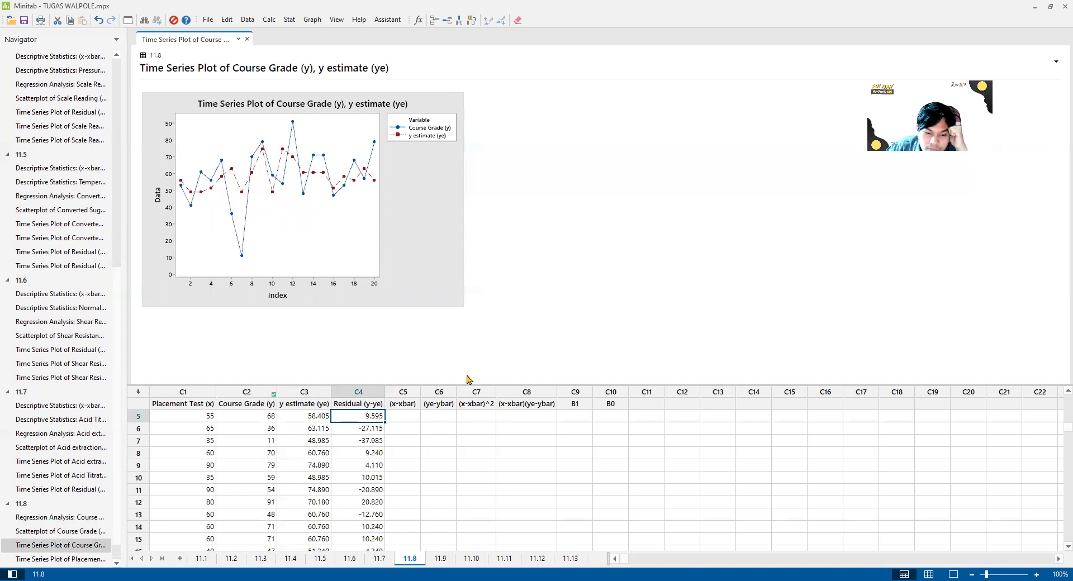
# Display descriptive statistics for Placement Test (x) and Course Grade (y), showing only the mean
pyautogui.click(408, 416)
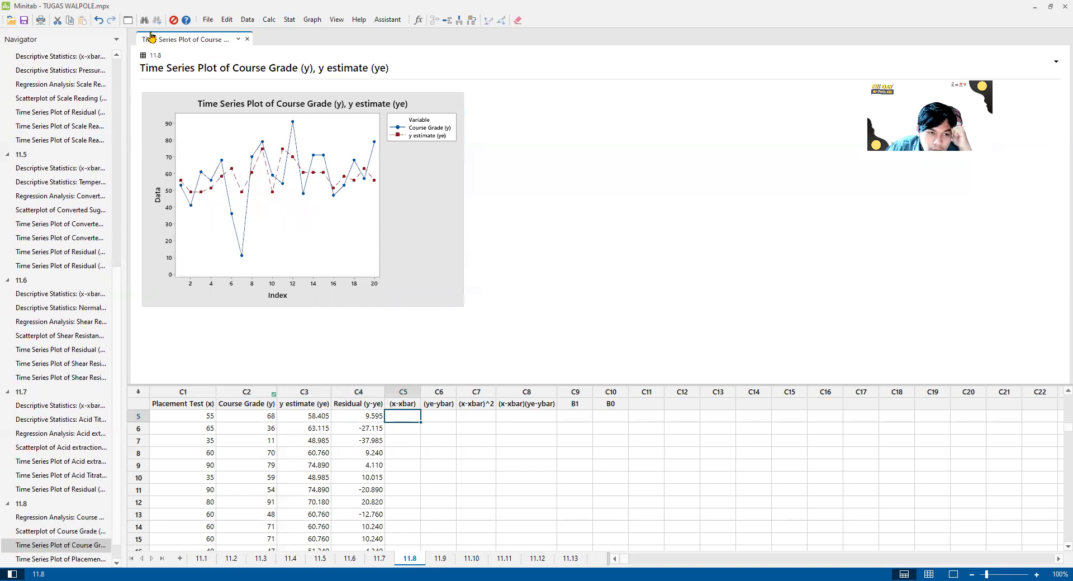
pyautogui.click(291, 20)
pyautogui.click(290, 20)
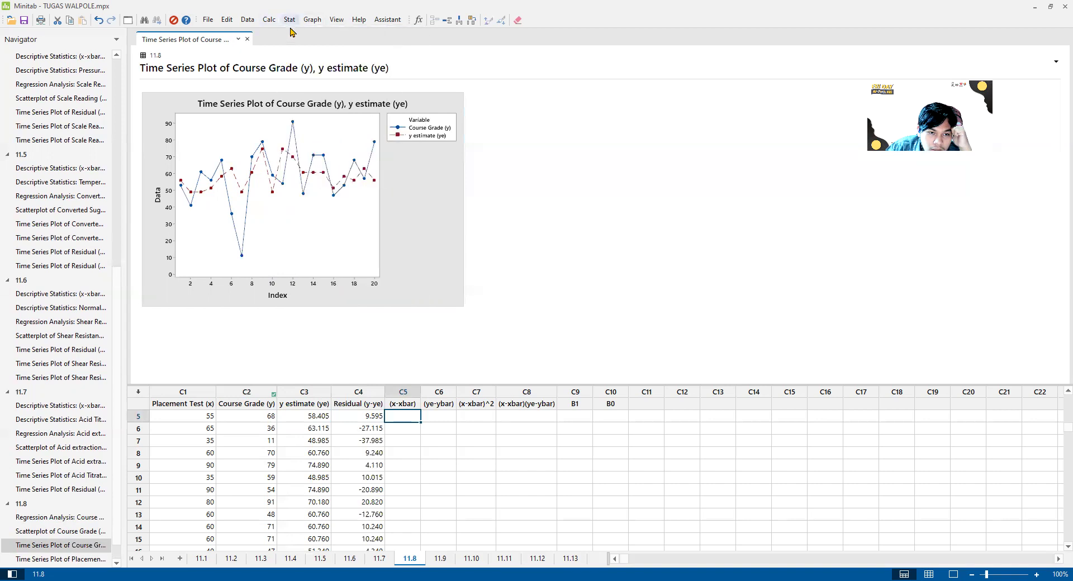
pyautogui.click(291, 20)
pyautogui.moveTo(296, 34)
pyautogui.click(440, 31)
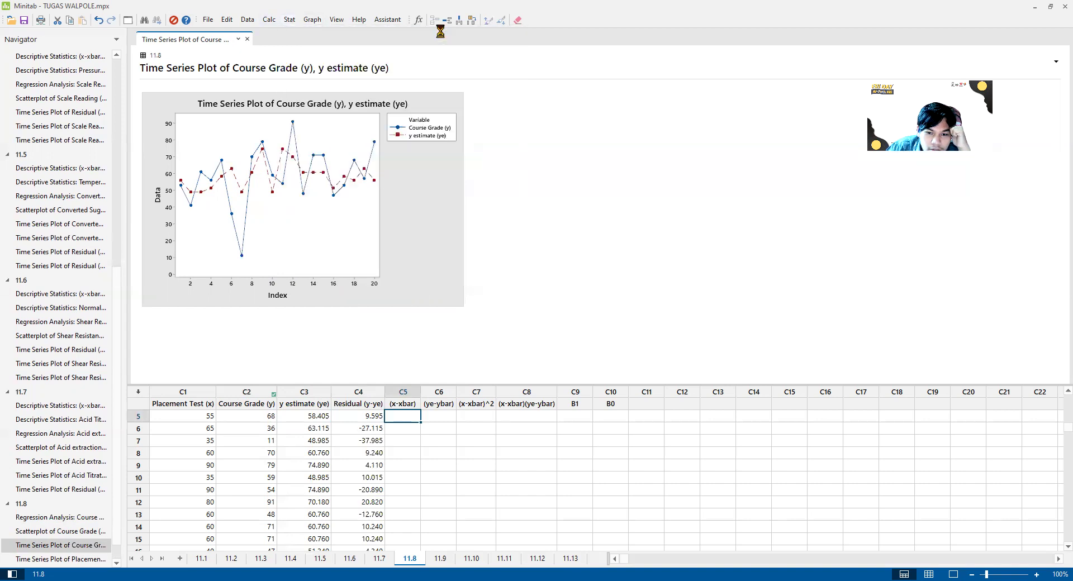
pyautogui.click(481, 217)
pyautogui.click(481, 345)
pyautogui.click(489, 224)
pyautogui.click(482, 344)
pyautogui.click(544, 349)
pyautogui.click(526, 246)
pyautogui.click(572, 361)
pyautogui.click(544, 369)
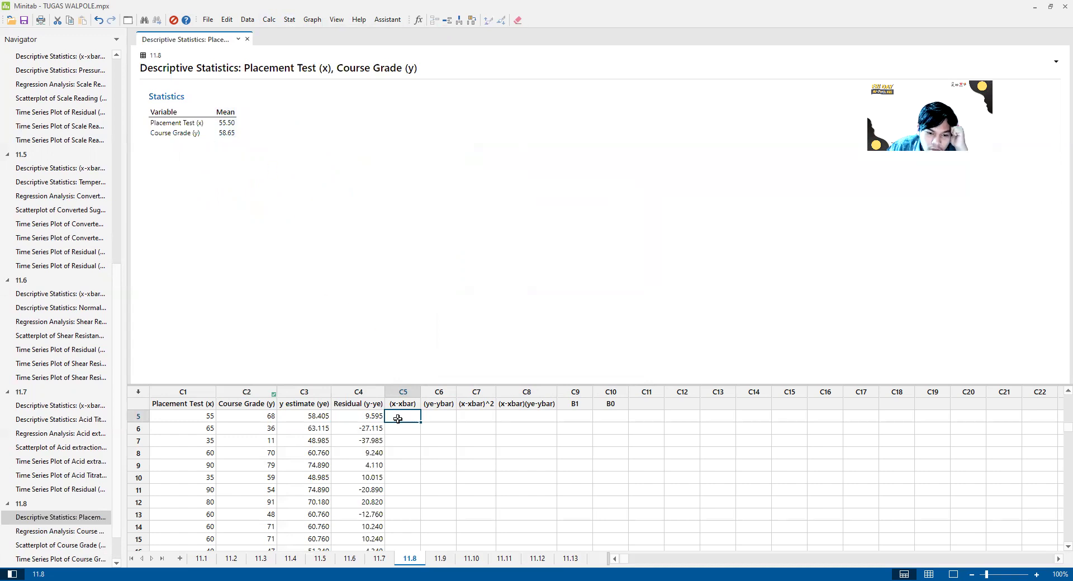
# Calculate the (x-xbar) column C5 in worksheet 11.8 with the expression c1-55.5
pyautogui.click(267, 19)
pyautogui.click(282, 31)
pyautogui.write('c5')
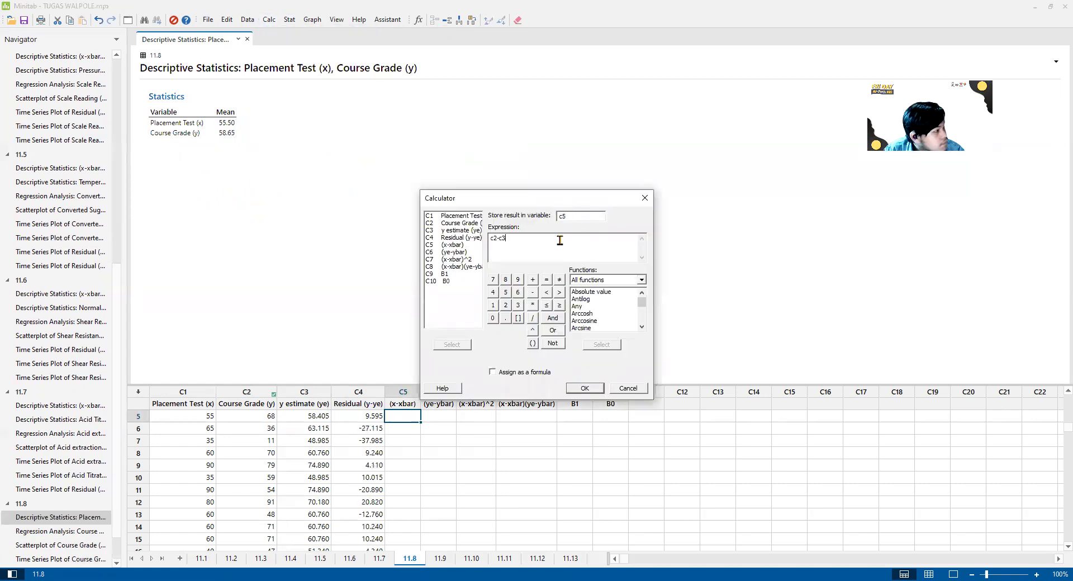
pyautogui.hotkey('ctrl', 'a')
pyautogui.press('BackSpace')
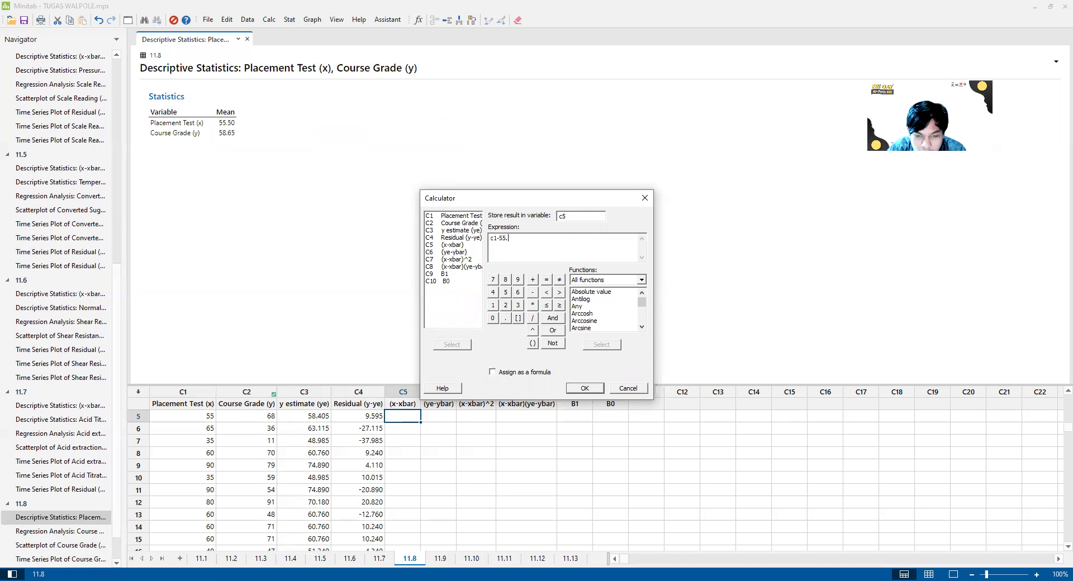
pyautogui.write('c1-55.5')
pyautogui.click(584, 388)
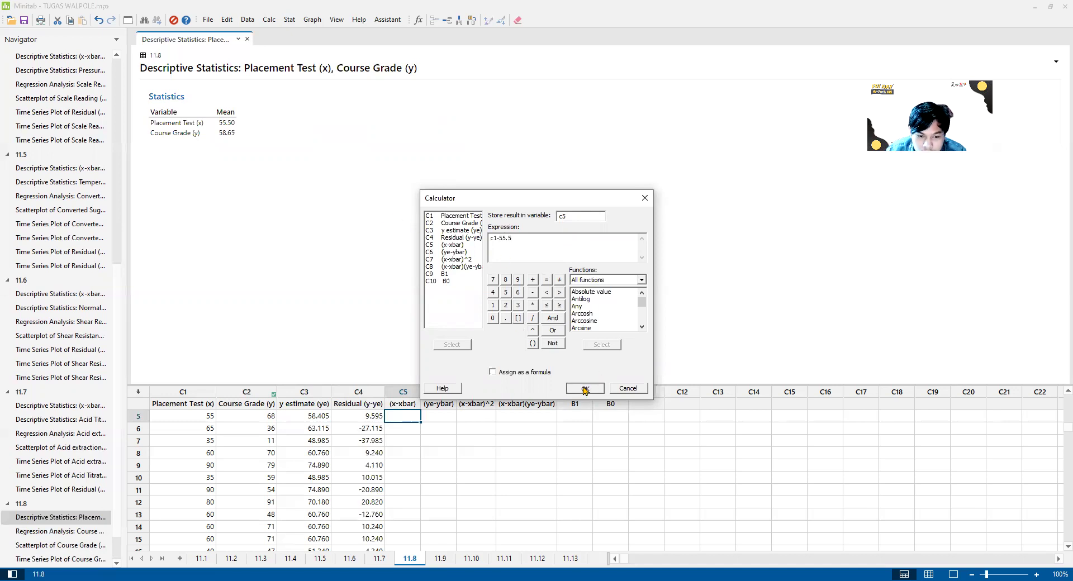
# Calculate the (ye-ybar) column C6 in worksheet 11.8 with the expression c3-58.65
pyautogui.click(439, 417)
pyautogui.click(269, 19)
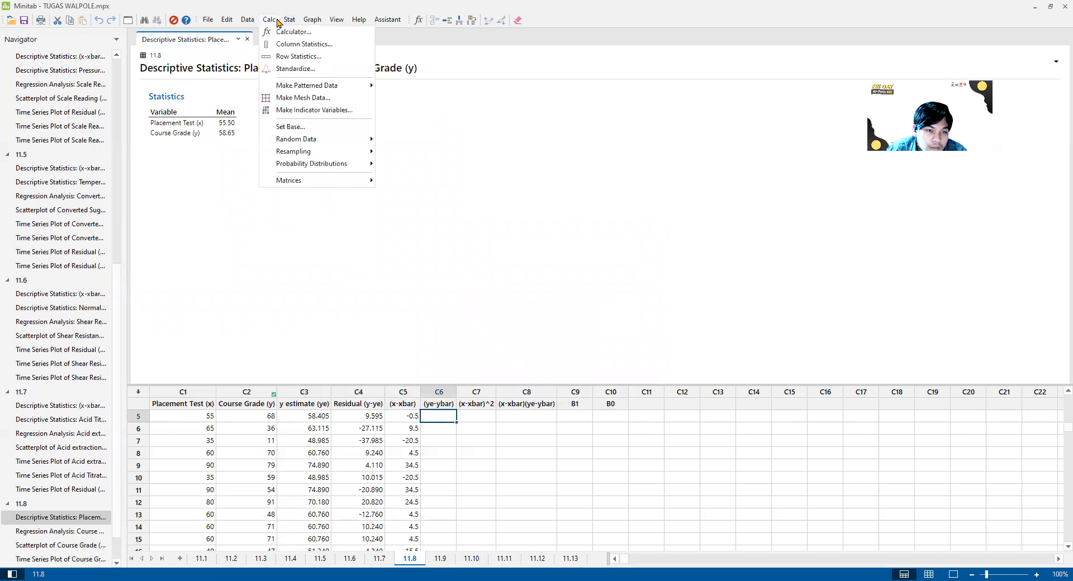
pyautogui.click(290, 32)
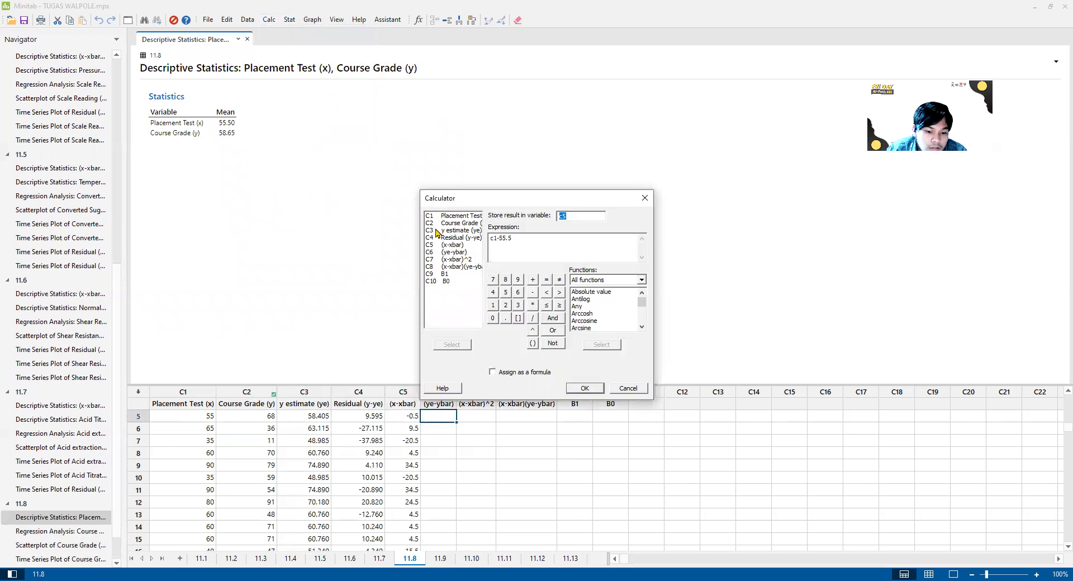
pyautogui.write('c6')
pyautogui.press('Tab')
pyautogui.write('c3')
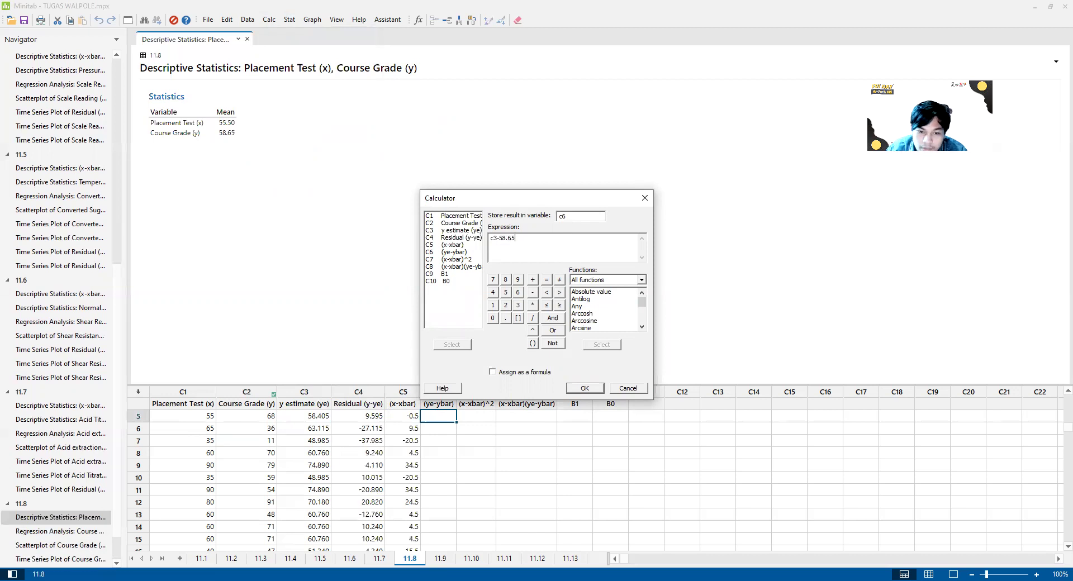
pyautogui.click(591, 392)
# Calculate the (x-xbar)^2 column C7 with the expression c5^2
pyautogui.click(485, 419)
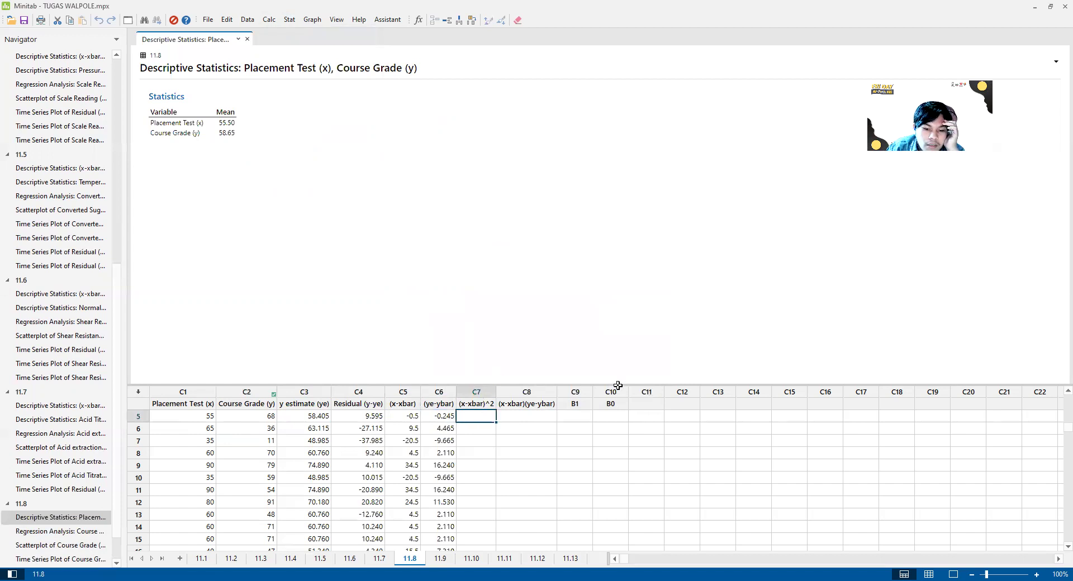
pyautogui.click(269, 20)
pyautogui.click(277, 31)
pyautogui.write('c7')
pyautogui.press('Tab')
pyautogui.write('c5')
pyautogui.click(532, 330)
pyautogui.write('2')
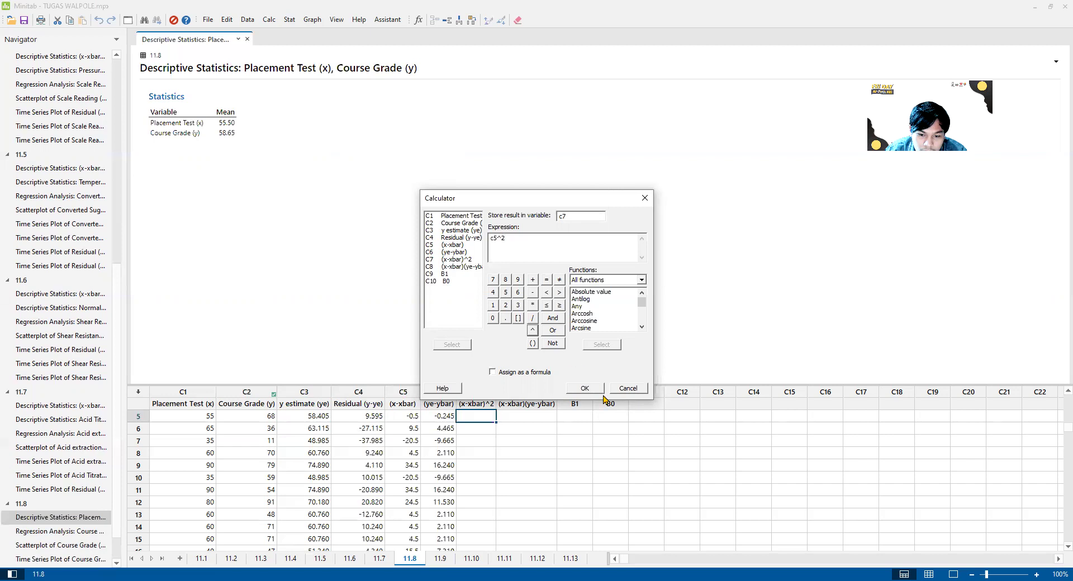
pyautogui.click(584, 388)
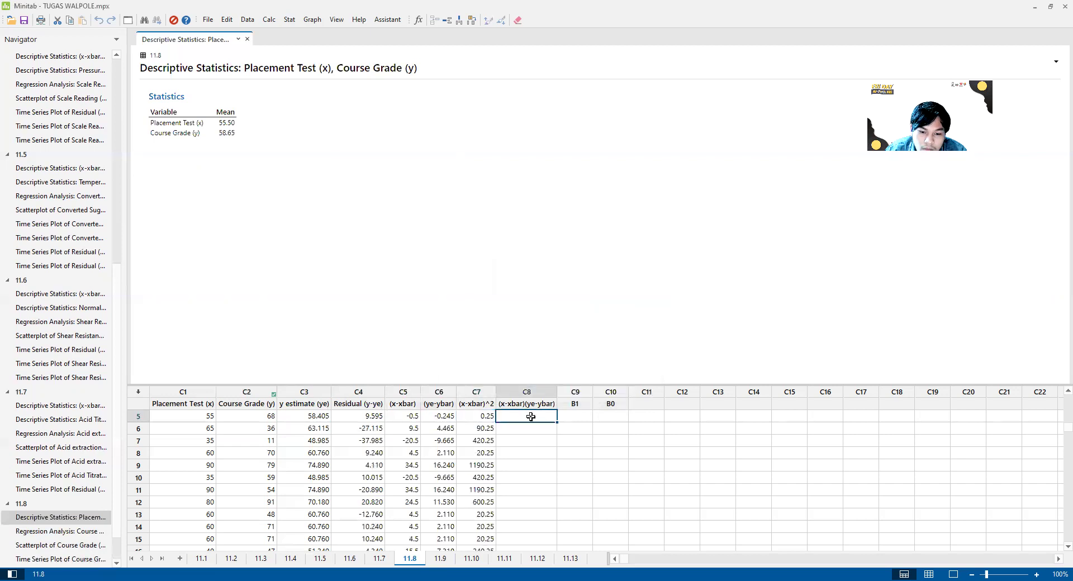
# Calculate the (x-xbar)(ye-ybar) column C8 with the expression c5 * c6
pyautogui.click(268, 20)
pyautogui.click(280, 29)
pyautogui.write('c')
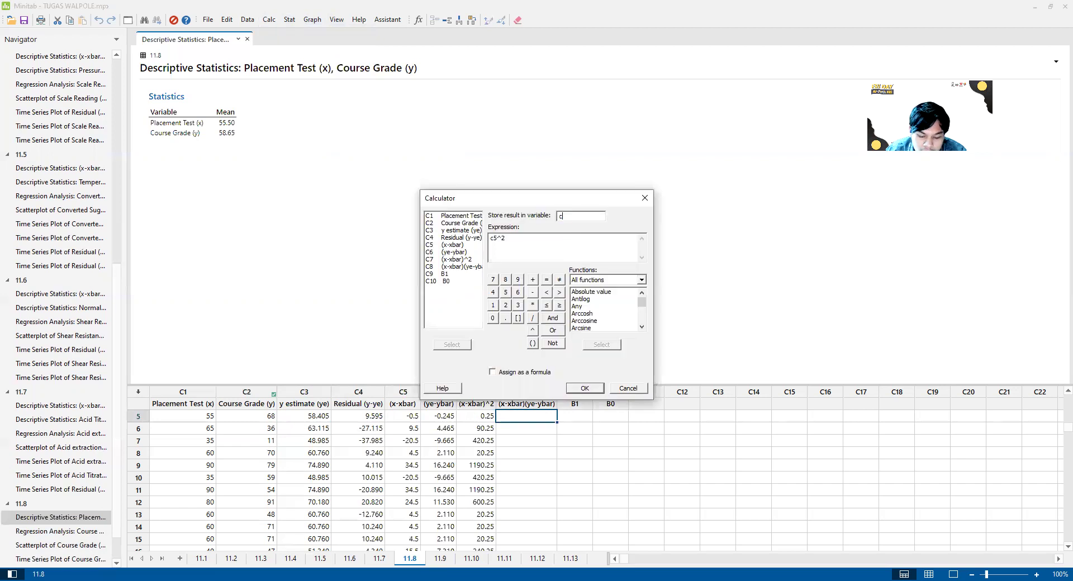
pyautogui.write('8')
pyautogui.press('Tab')
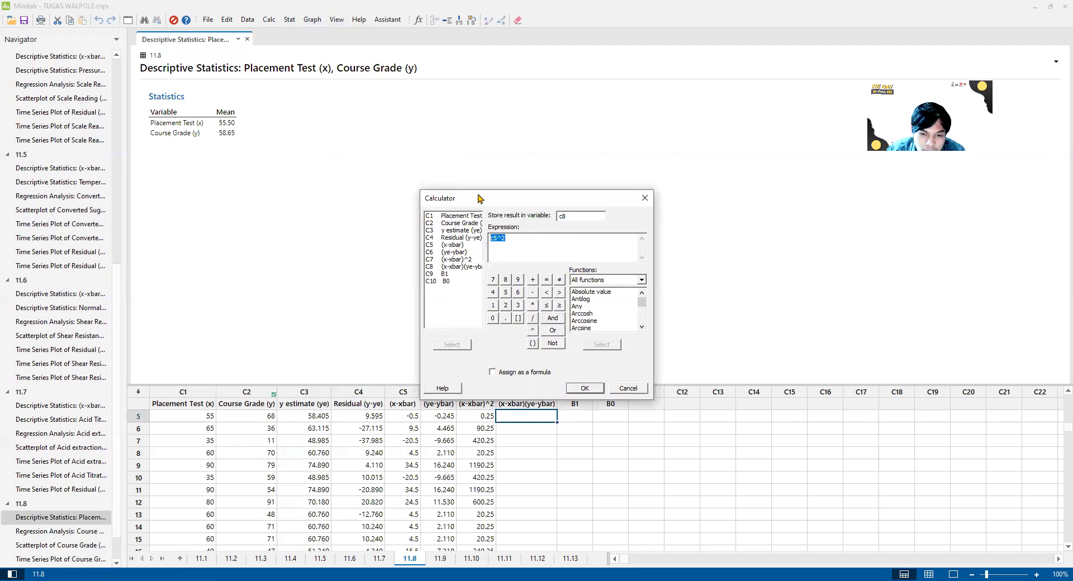
pyautogui.moveTo(480, 197); pyautogui.dragTo(488, 178)
pyautogui.write('c5')
pyautogui.click(538, 284)
pyautogui.write('c6')
pyautogui.click(587, 368)
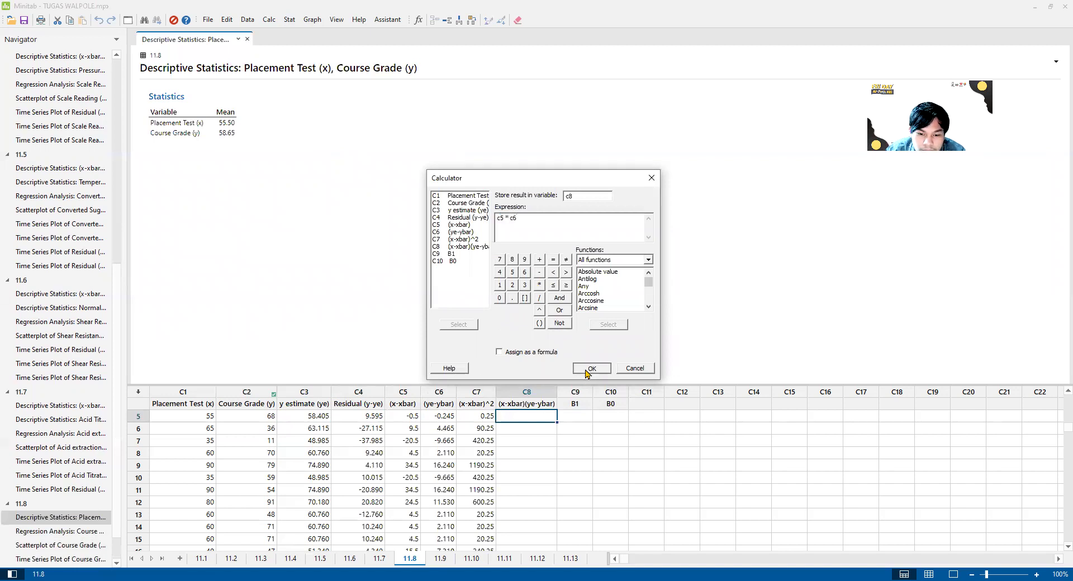
# Display descriptive statistics for (x-xbar)^2 and (x-xbar)(ye-ybar), showing the mean and the sum
pyautogui.click(289, 19)
pyautogui.click(289, 20)
pyautogui.click(289, 20)
pyautogui.moveTo(297, 33)
pyautogui.moveTo(343, 58)
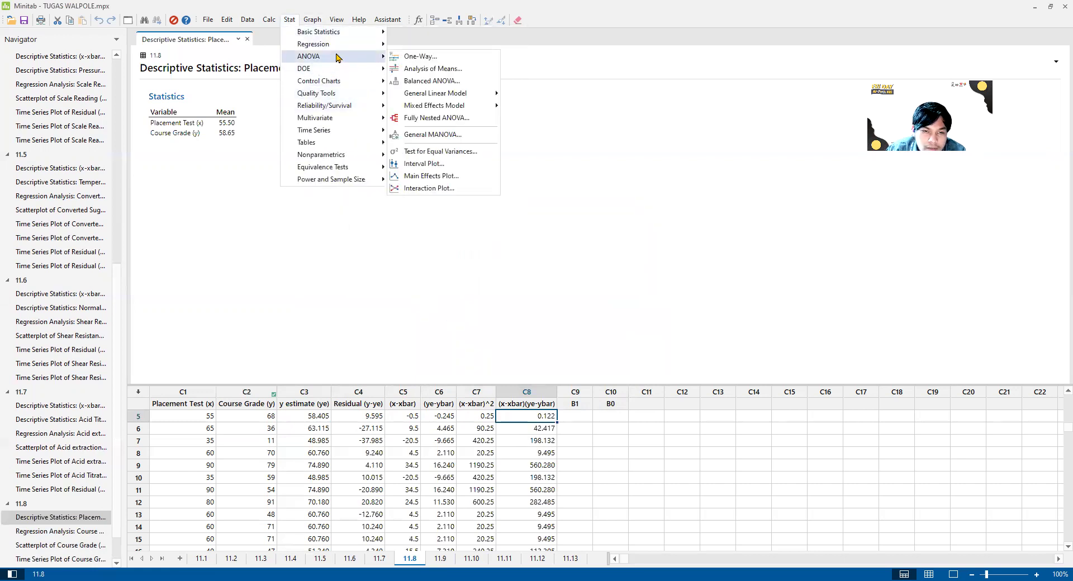
pyautogui.moveTo(338, 33)
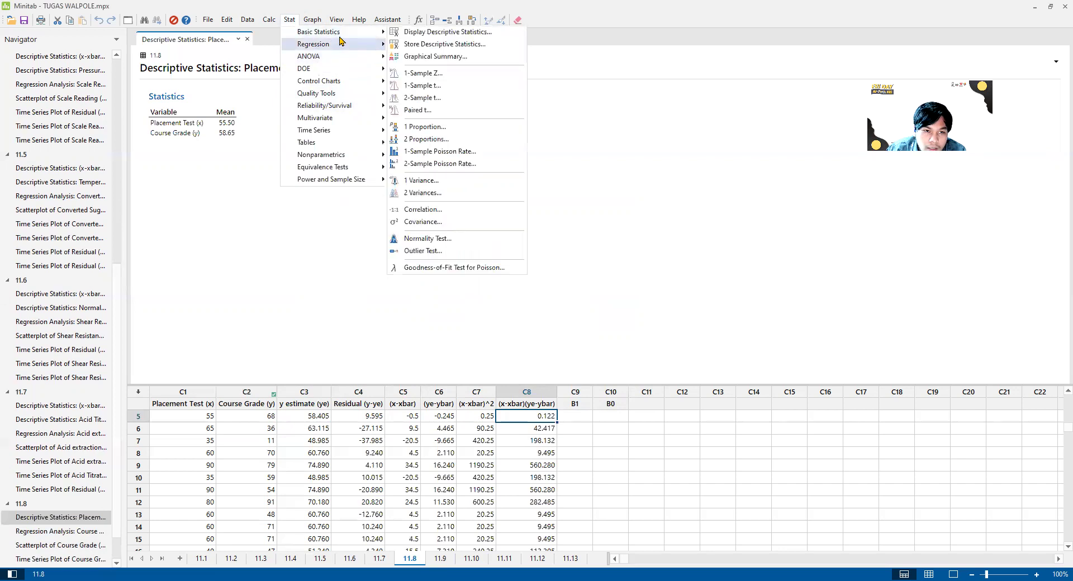
pyautogui.click(409, 32)
pyautogui.doubleClick(482, 262)
pyautogui.click(482, 269)
pyautogui.click(481, 345)
pyautogui.click(547, 350)
pyautogui.click(525, 244)
pyautogui.click(571, 361)
pyautogui.click(561, 368)
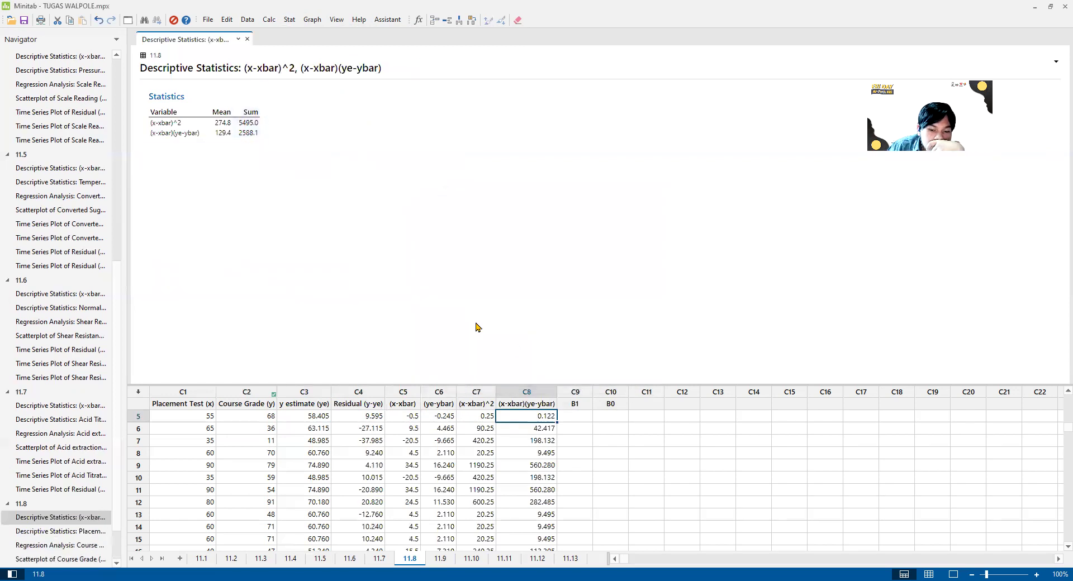
# Calculate B1 in column C9 with the expression 2588.1/5495
pyautogui.click(581, 415)
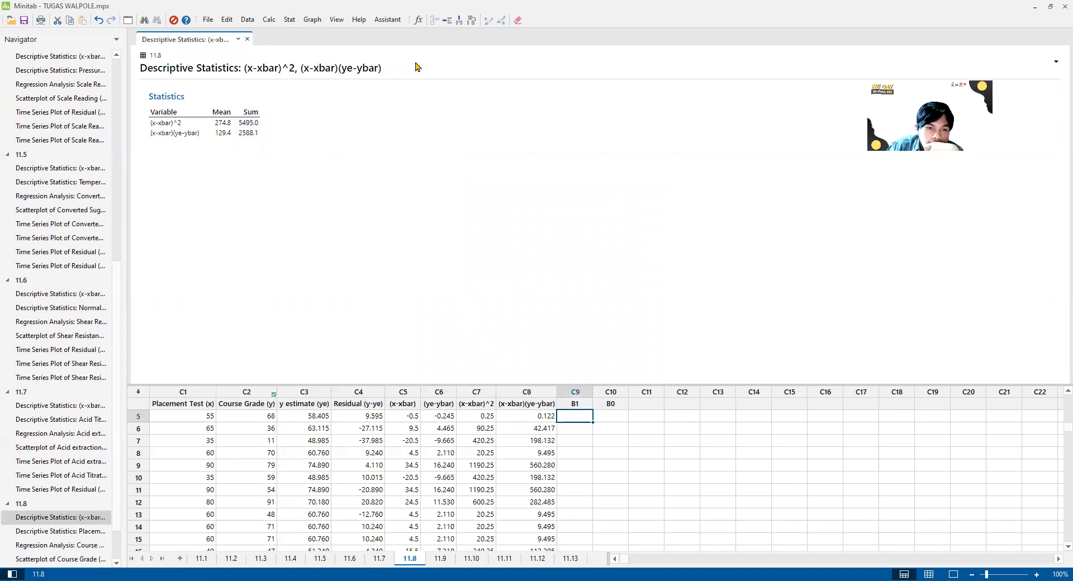
pyautogui.click(290, 21)
pyautogui.click(290, 22)
pyautogui.click(268, 19)
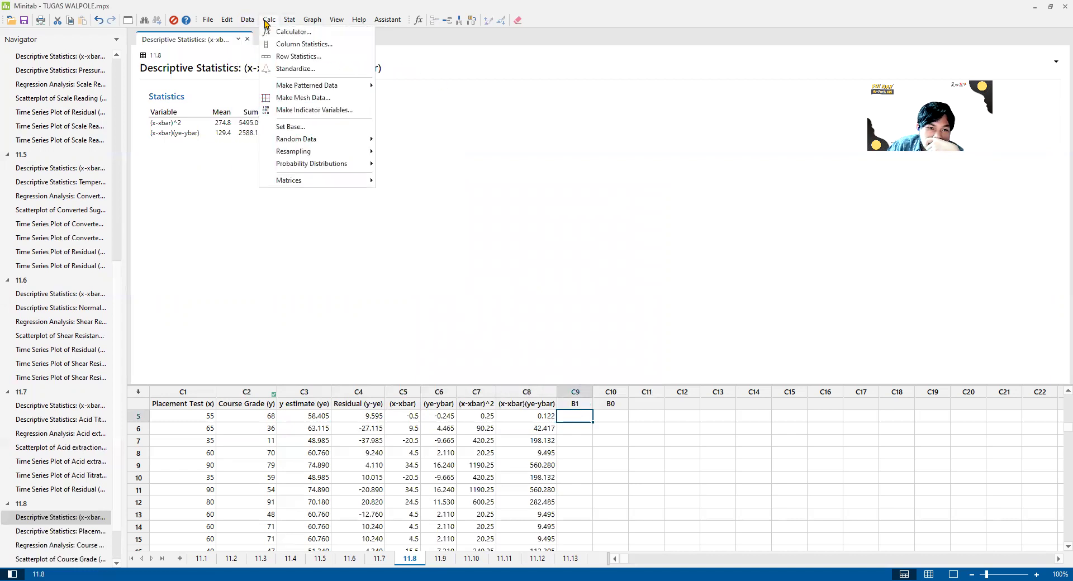
pyautogui.click(297, 32)
pyautogui.write('c9')
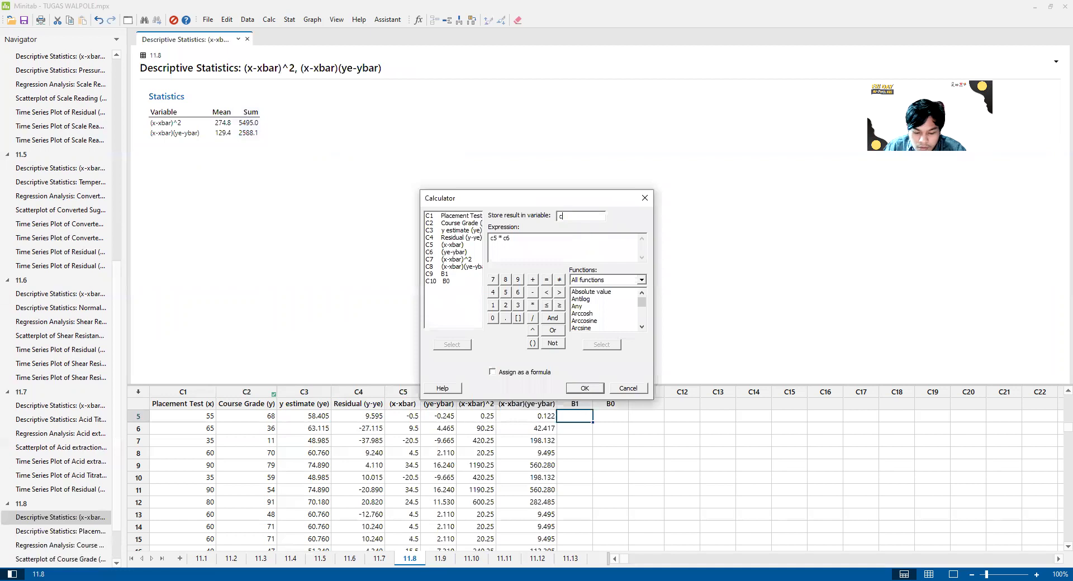
pyautogui.press('Tab')
pyautogui.press('BackSpace')
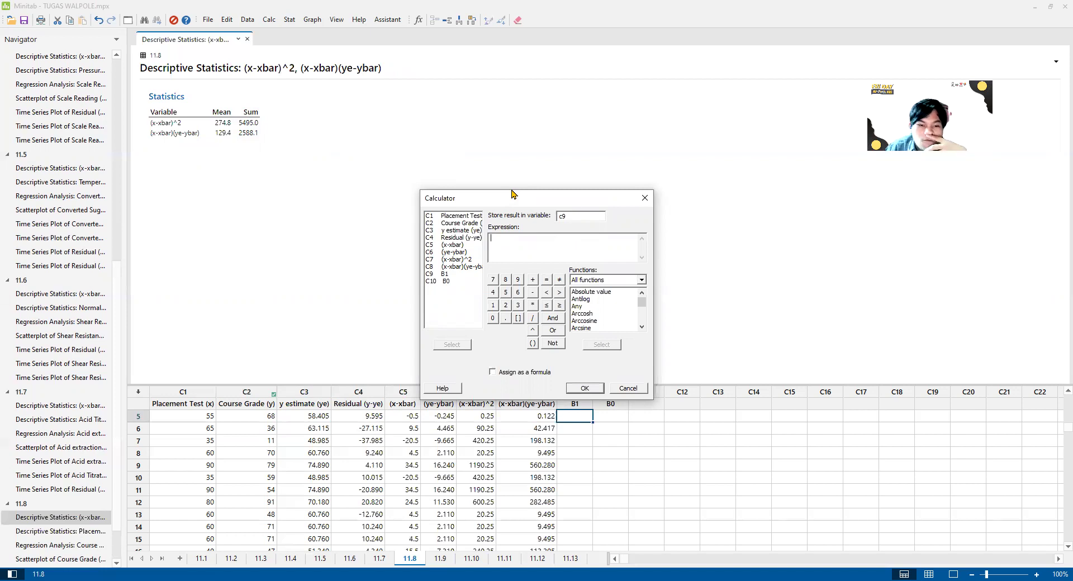
pyautogui.moveTo(512, 193); pyautogui.dragTo(543, 176)
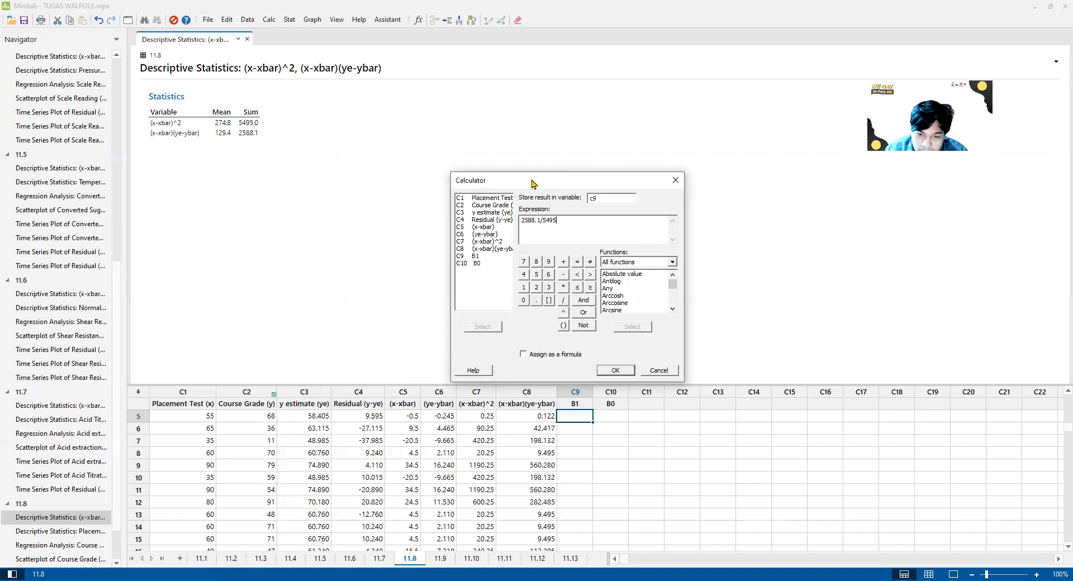
pyautogui.click(615, 371)
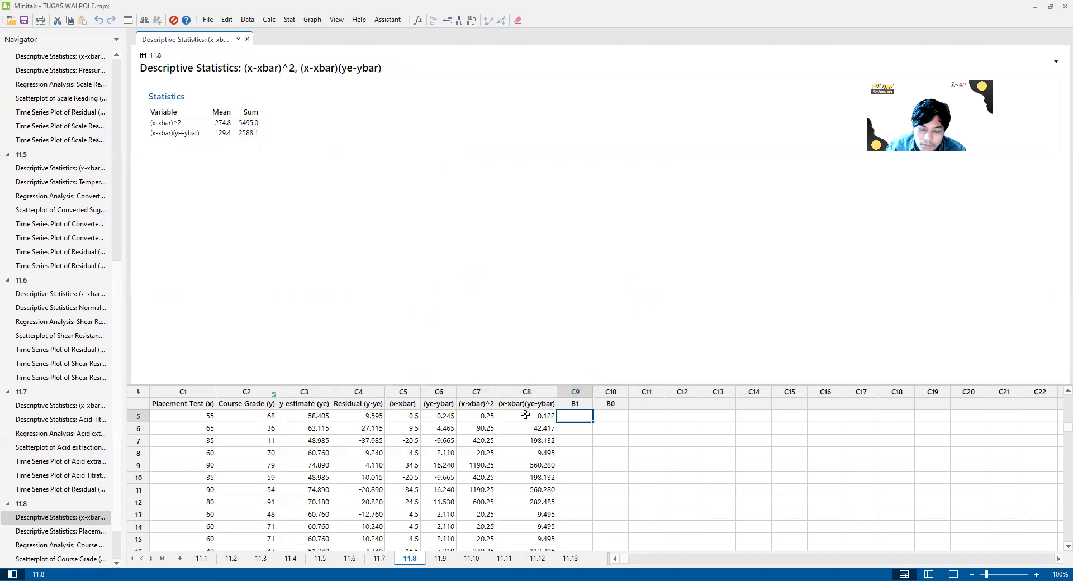
# Compare the B1 value in the first row with the regression analysis of Course Grade (y) versus Placement Test (x)
pyautogui.rightClick(564, 421)
pyautogui.click(573, 452)
pyautogui.scroll(4, 530, 503)
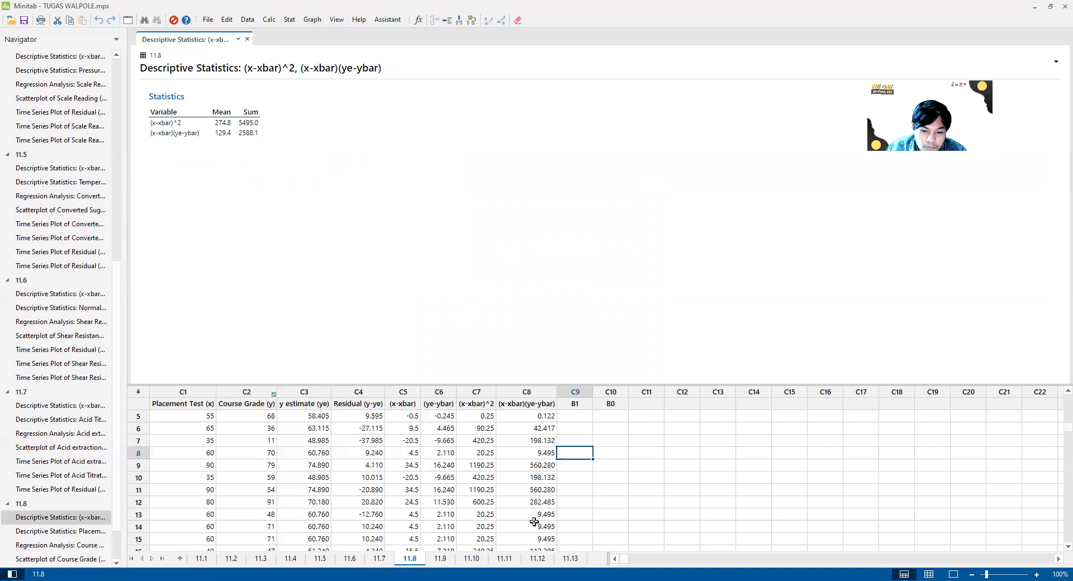
pyautogui.click(571, 419)
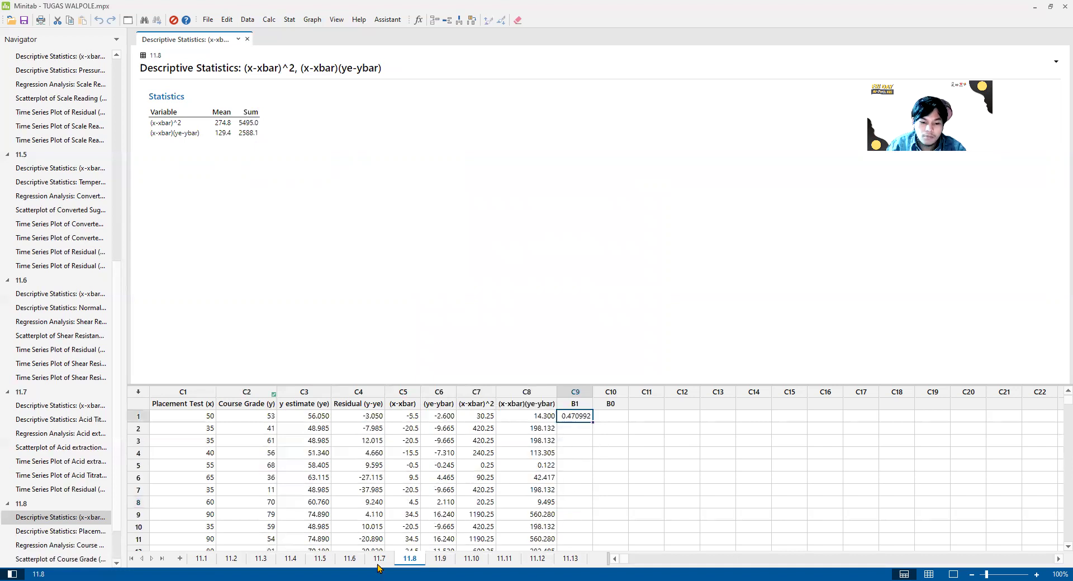
pyautogui.click(84, 545)
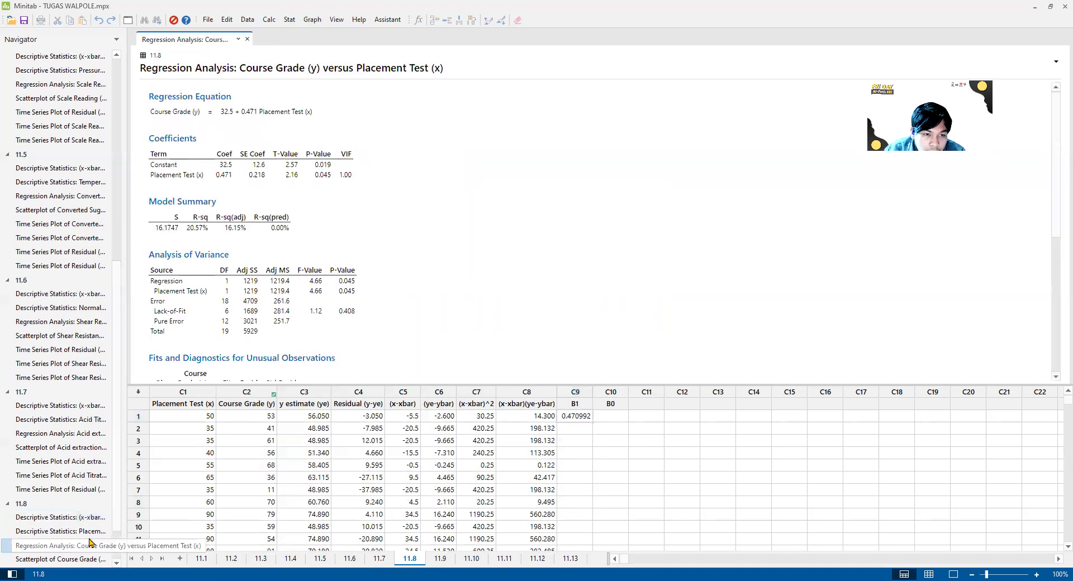
# Calculate B0 in column C10 with the expression 58.65-0.470992*55.5, using the means of Placement Test (x) and Course Grade (y)
pyautogui.click(611, 423)
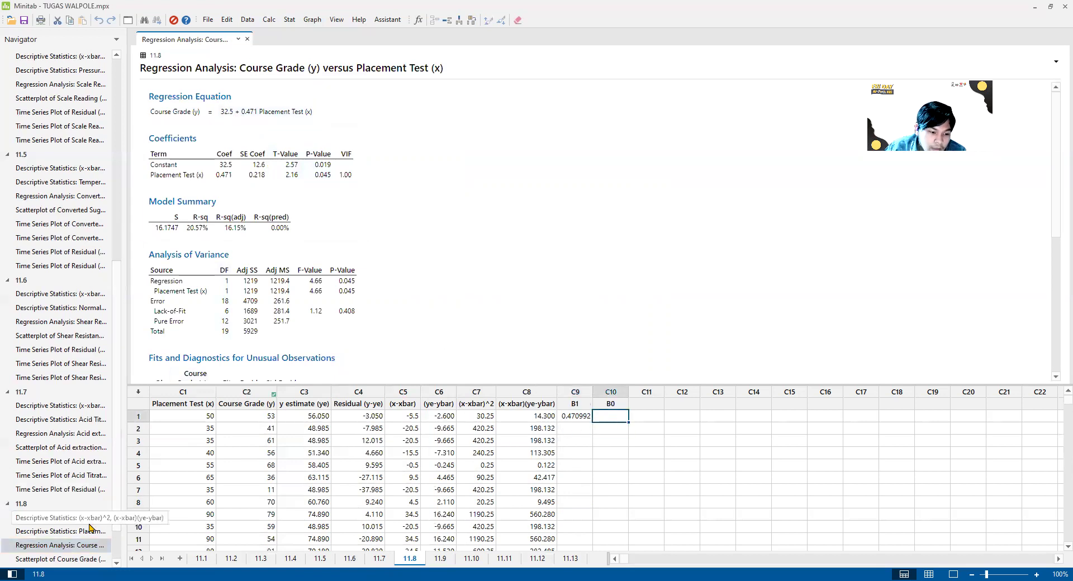
pyautogui.click(83, 531)
pyautogui.click(614, 427)
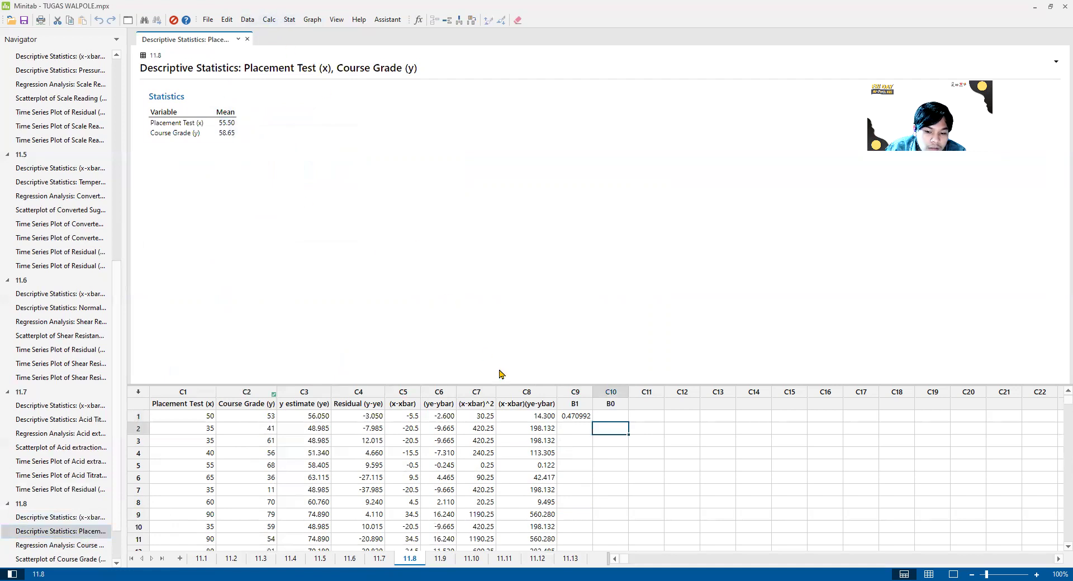
pyautogui.click(604, 418)
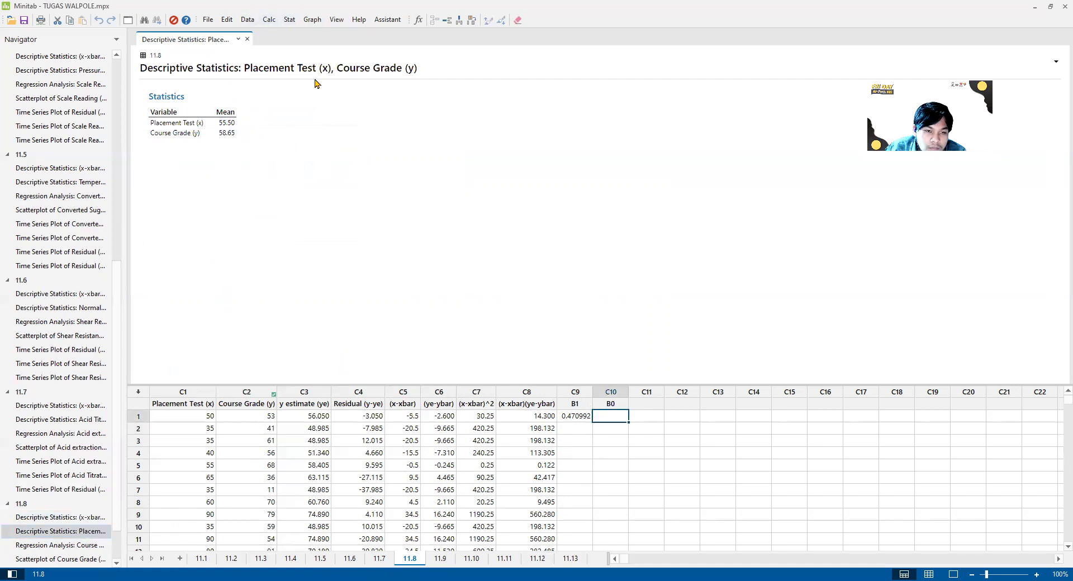
pyautogui.click(267, 20)
pyautogui.click(293, 31)
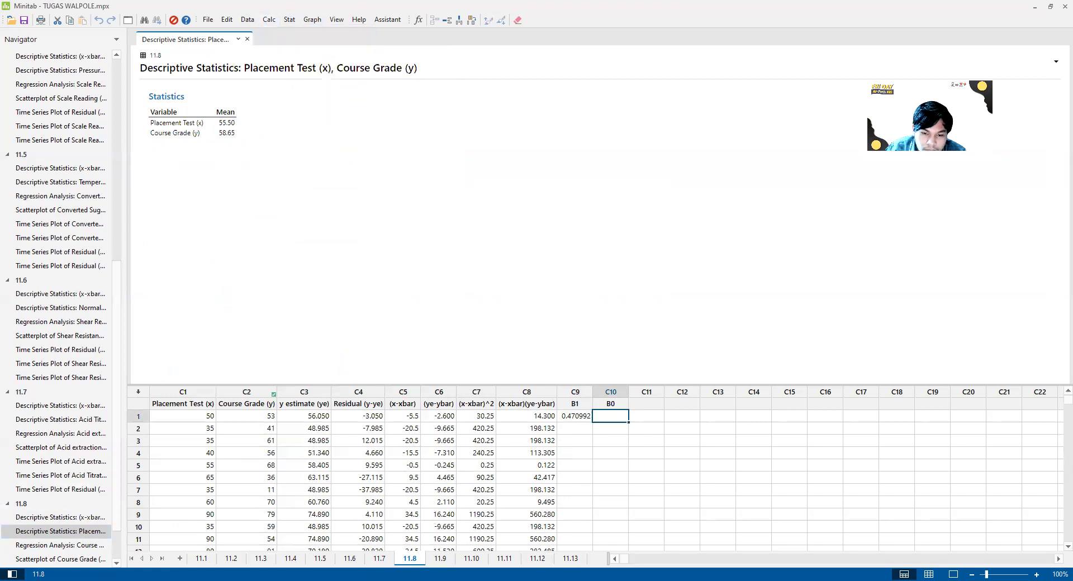
pyautogui.write('c10')
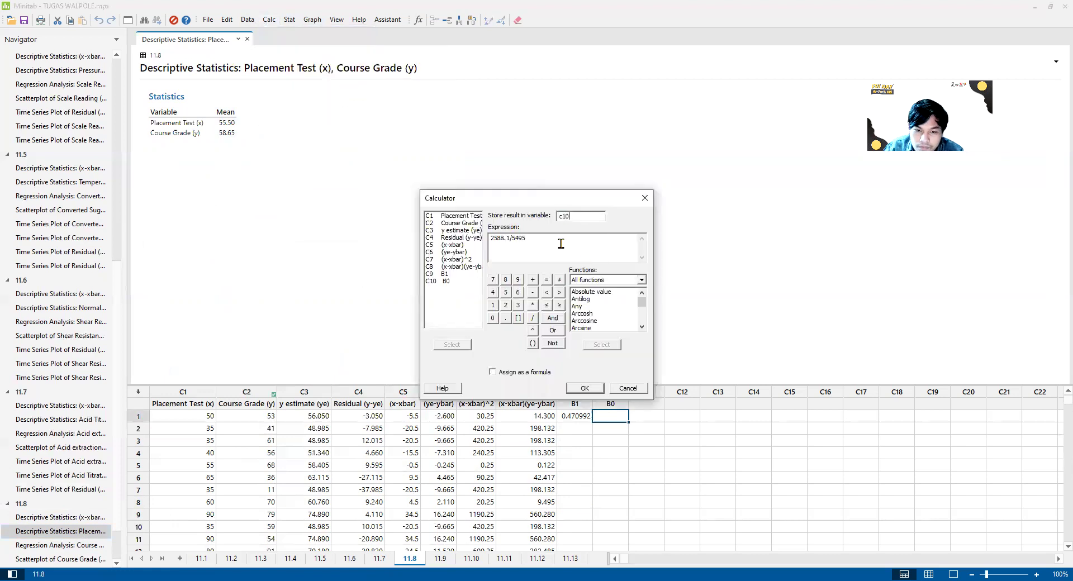
pyautogui.press('Tab')
pyautogui.press('Delete')
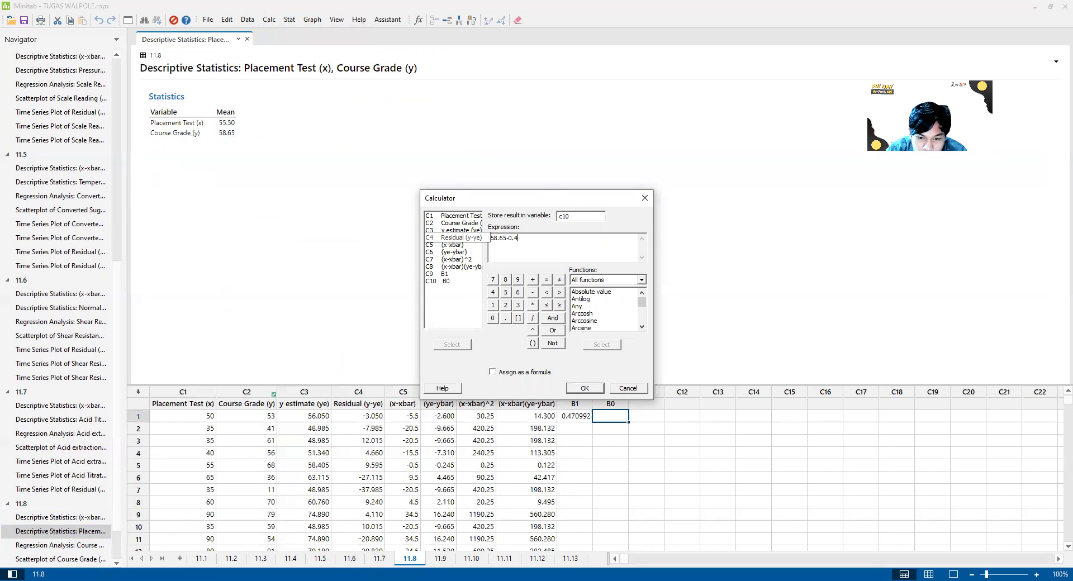
pyautogui.write('9902')
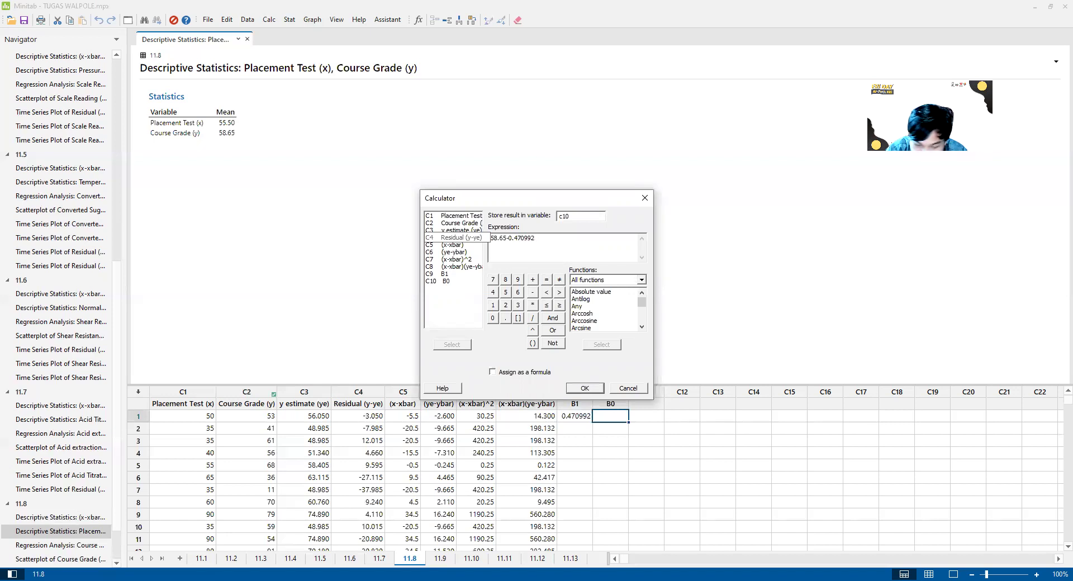
pyautogui.write('*55.5')
pyautogui.click(587, 388)
# Check the B0 value against the 11.8 regression and descriptive statistics results
pyautogui.click(62, 545)
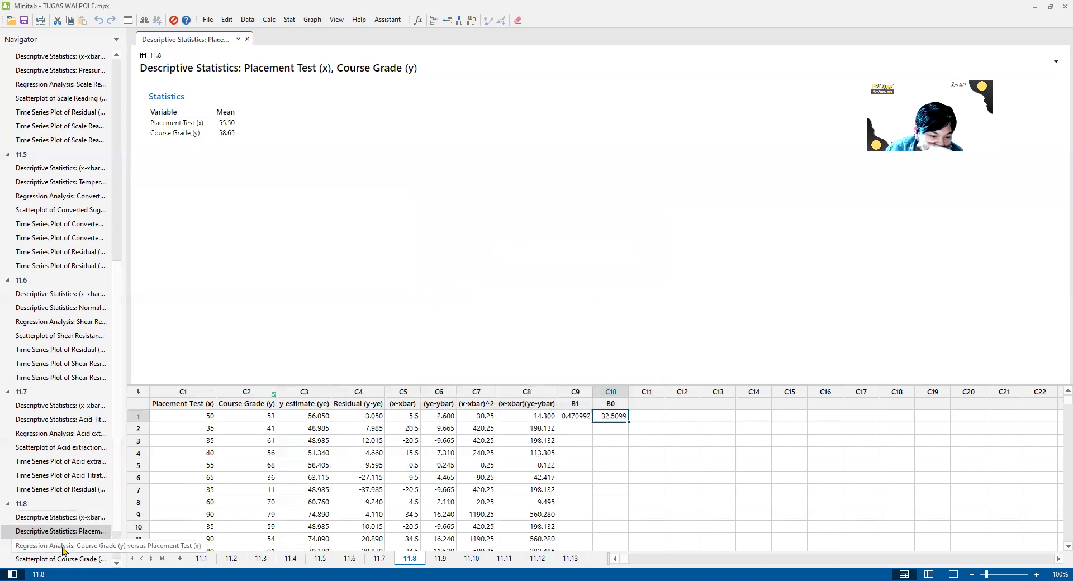
pyautogui.click(90, 532)
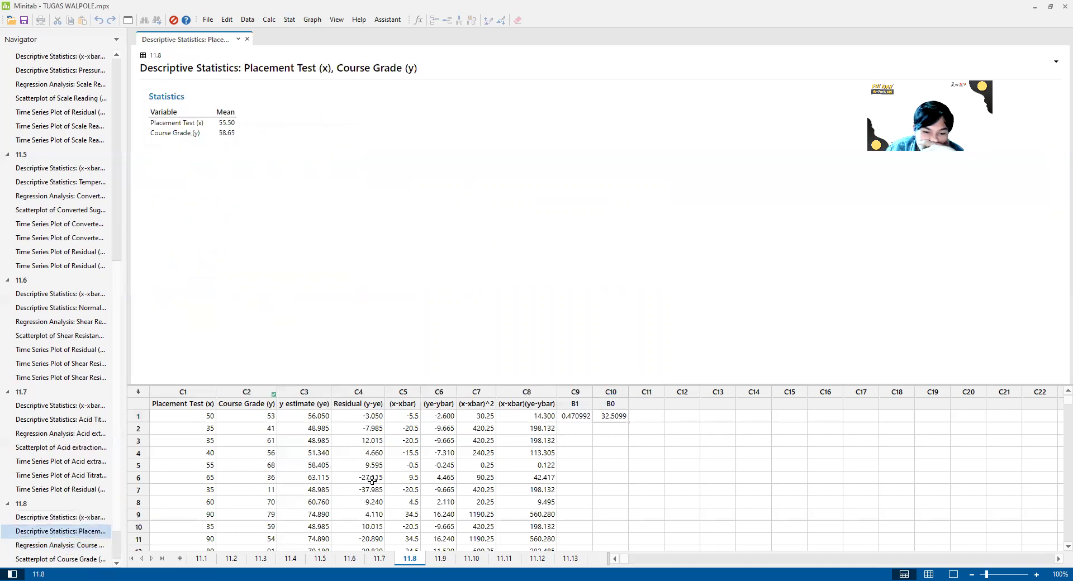
pyautogui.click(648, 403)
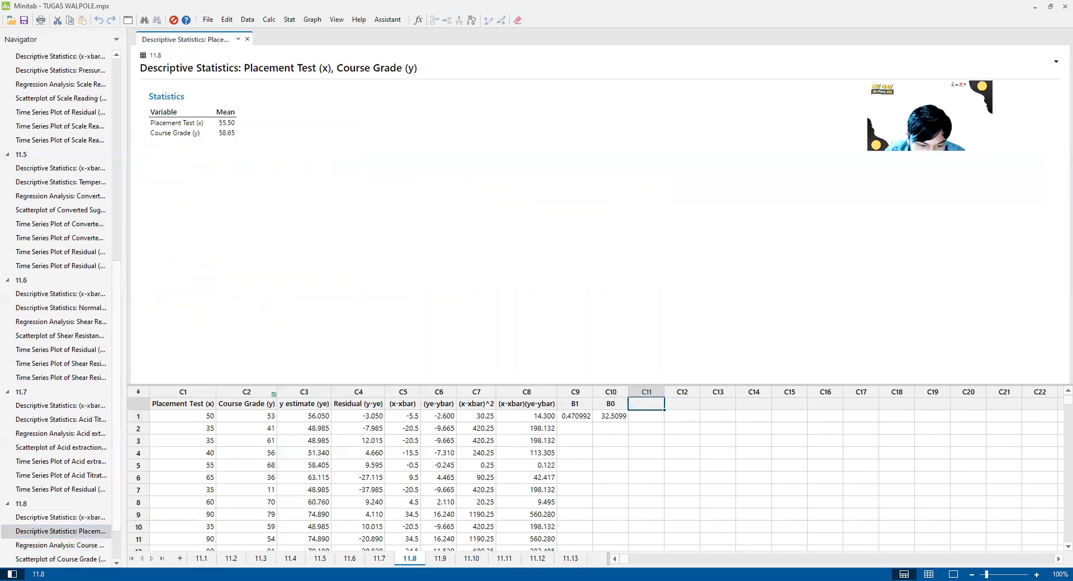
# Switch to the Walpole textbook PDF in the browser and read the questions and data table of exercise 11.8
pyautogui.hotkey('alt', 'Tab')
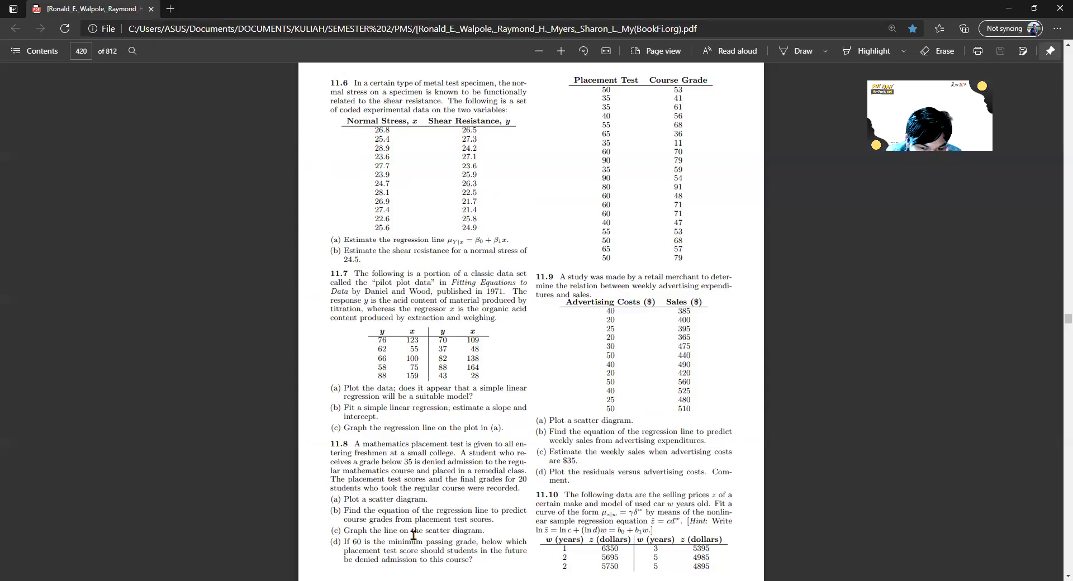
pyautogui.scroll(-2, 414, 535)
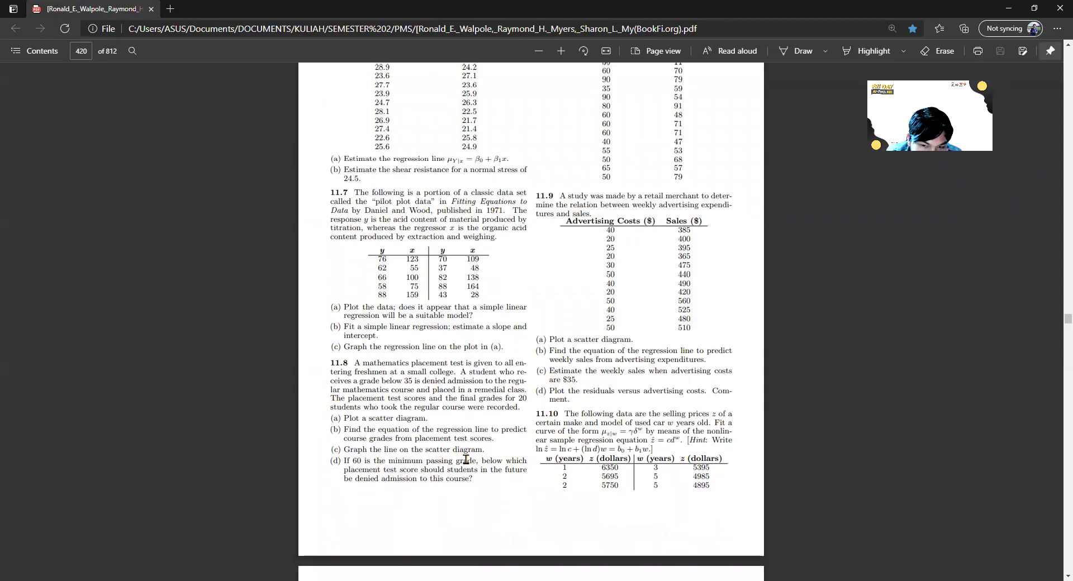
pyautogui.scroll(6, 415, 496)
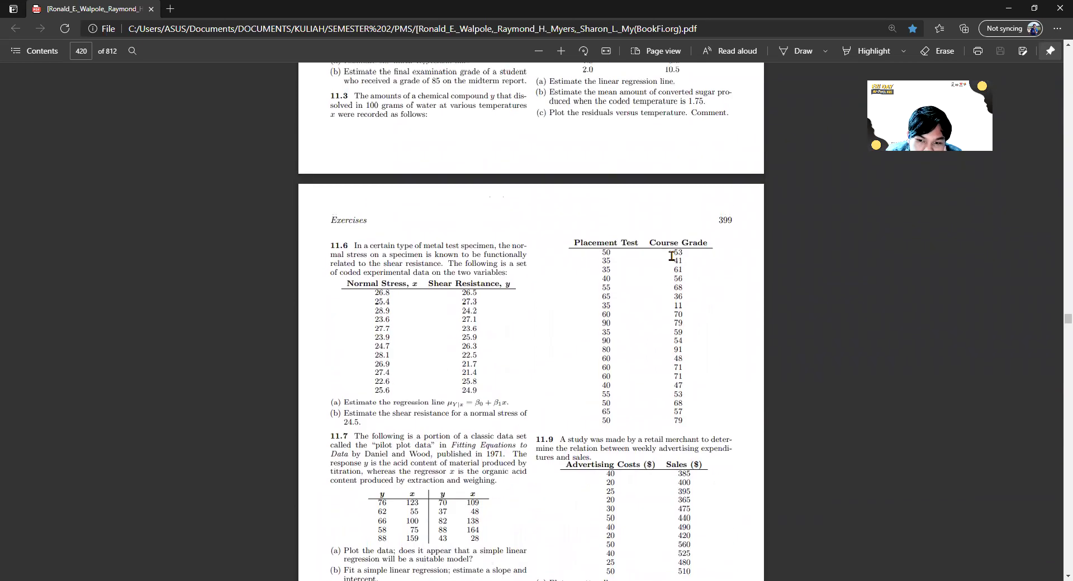
pyautogui.scroll(-5, 267, 539)
pyautogui.scroll(1, 267, 538)
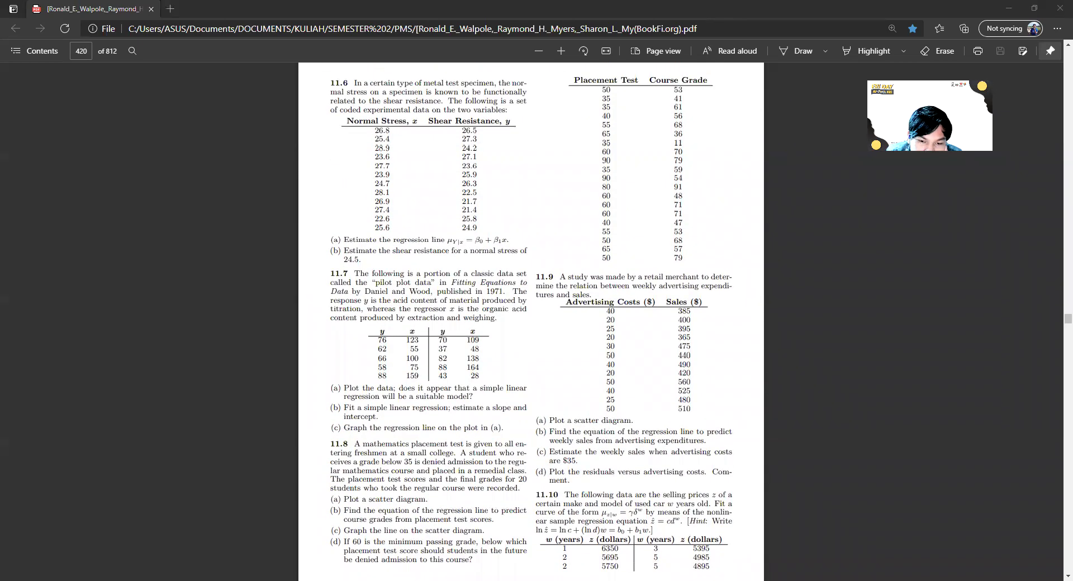
# Name the empty column C11 of worksheet 11.8 X(60) in Minitab
pyautogui.write('x')
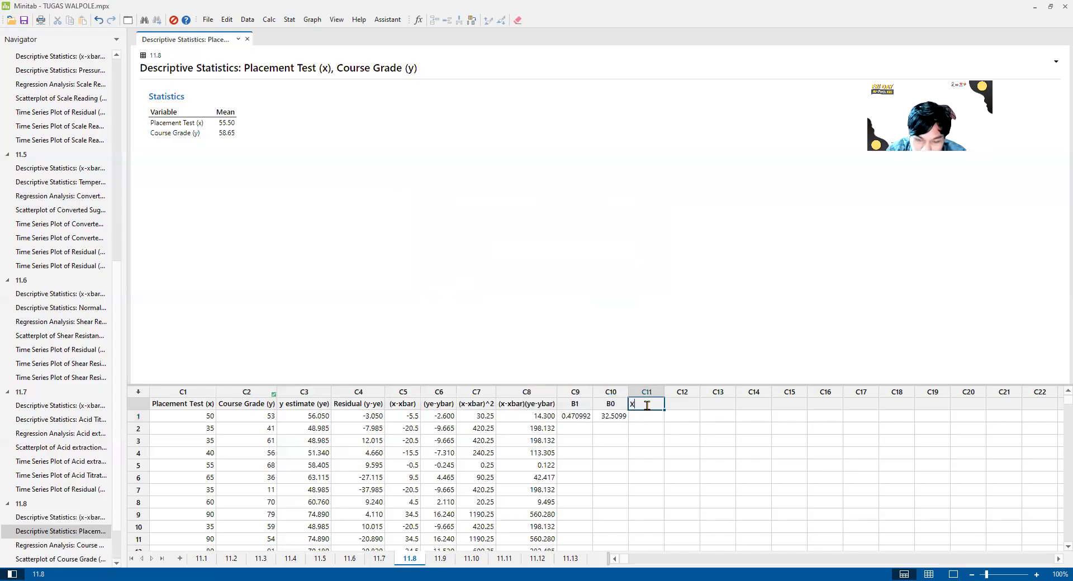
pyautogui.write('(60')
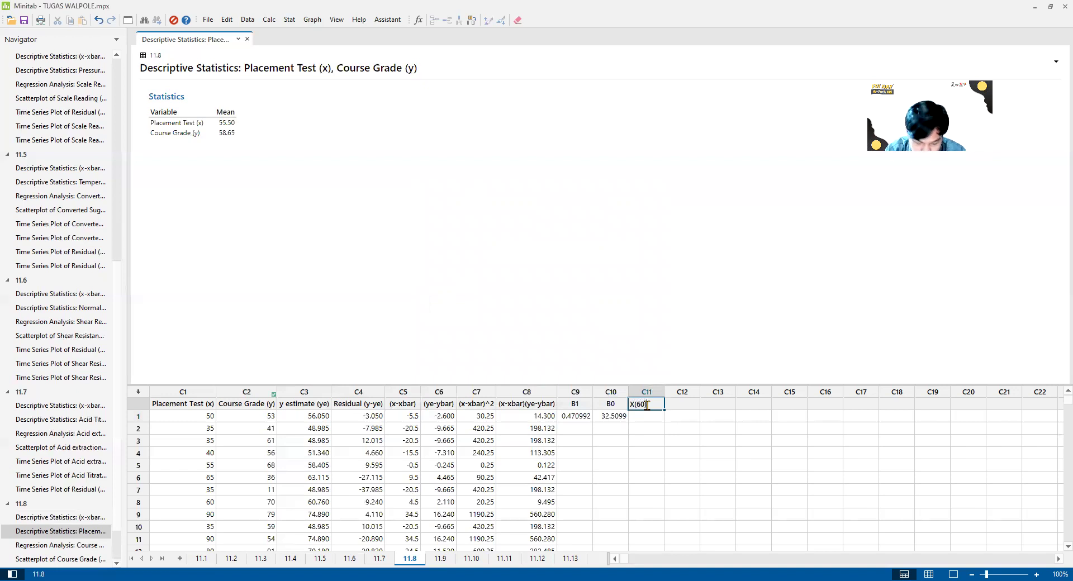
pyautogui.write(')')
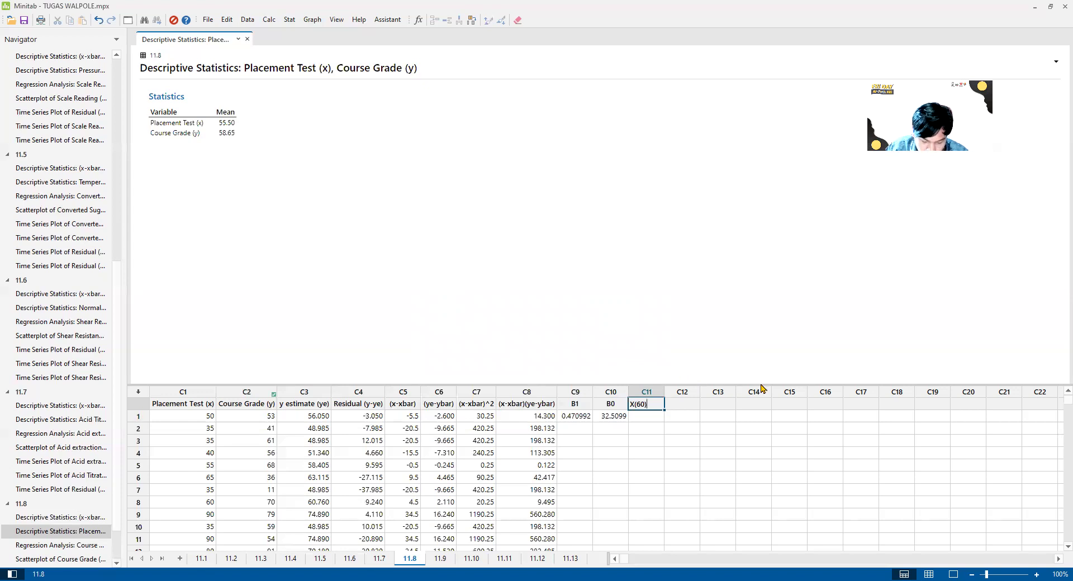
pyautogui.click(648, 421)
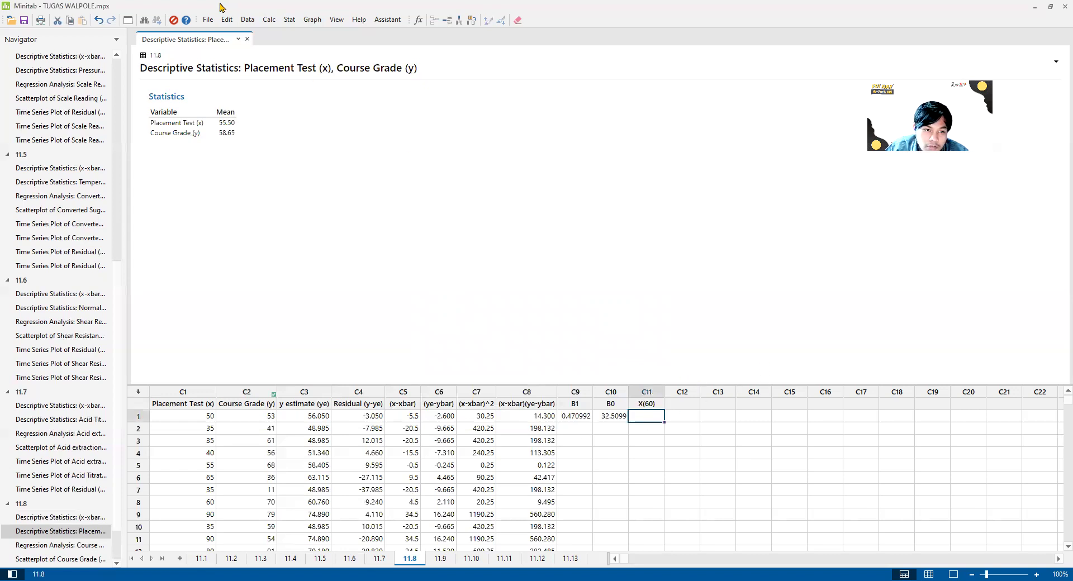
# Calculate X(60) in column C11 with the expression (60-32.5)/0.471, using the coefficients of the 11.8 regression equation
pyautogui.click(266, 21)
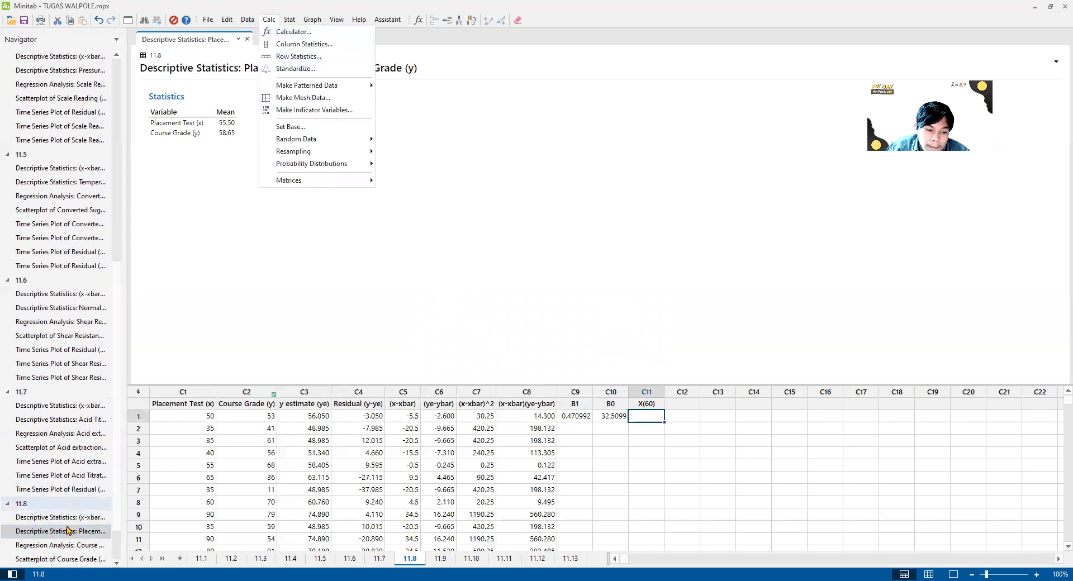
pyautogui.click(62, 546)
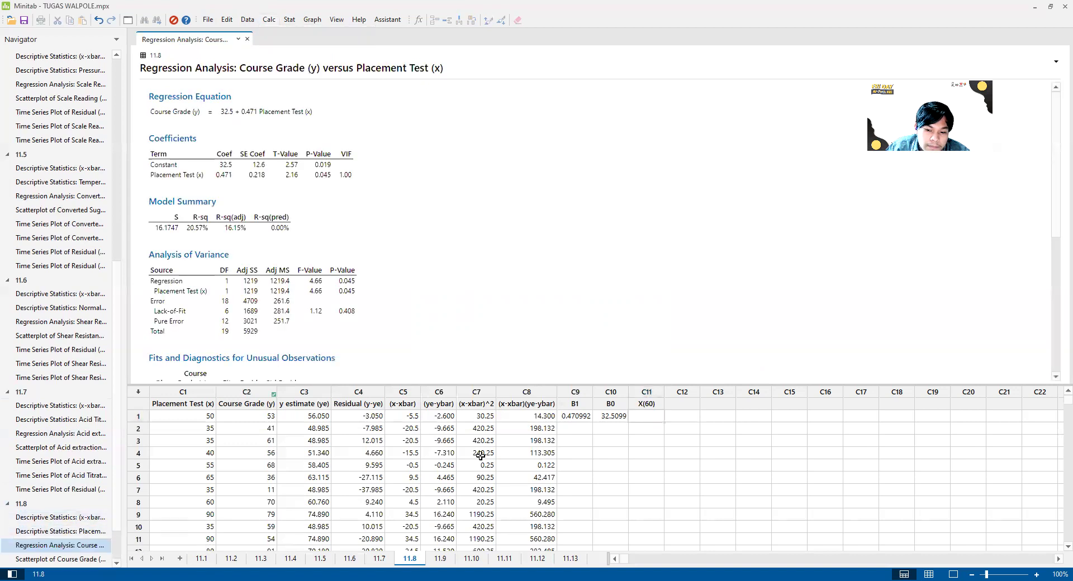
pyautogui.click(269, 19)
pyautogui.click(291, 32)
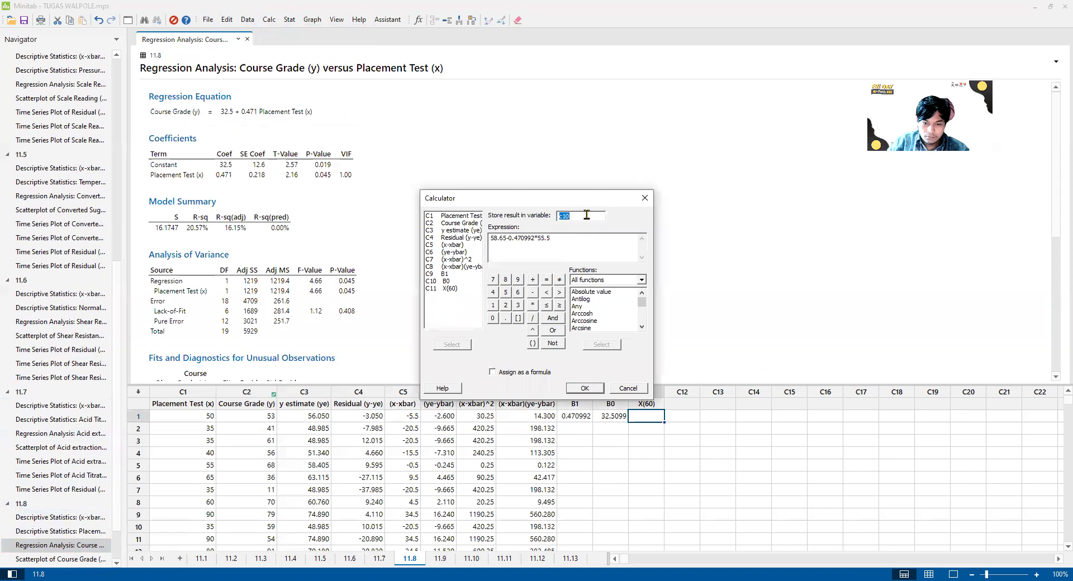
pyautogui.write('c11')
pyautogui.press('Tab')
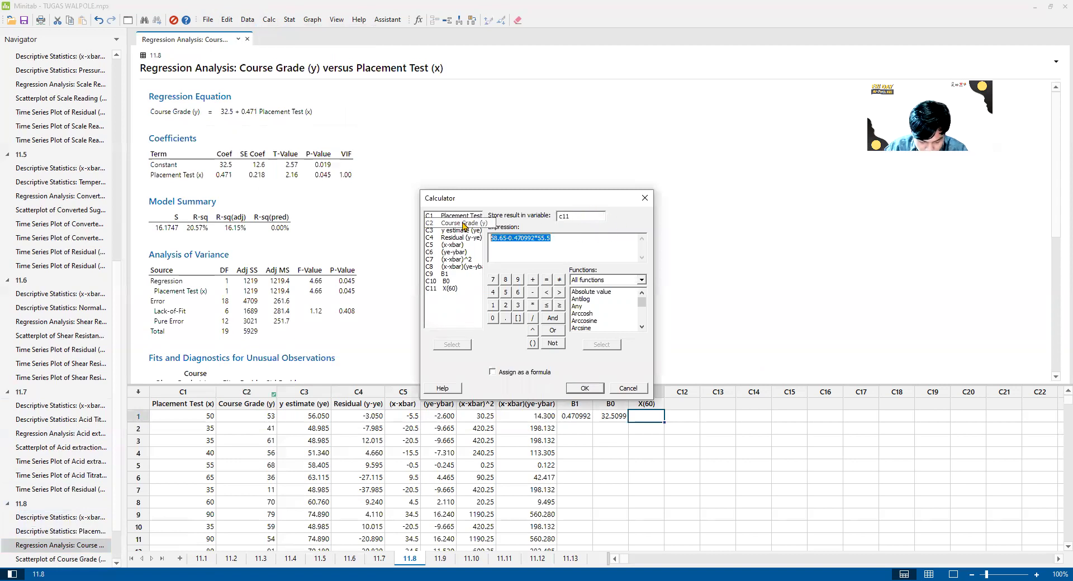
pyautogui.press('BackSpace')
pyautogui.write('(60-32.5)/')
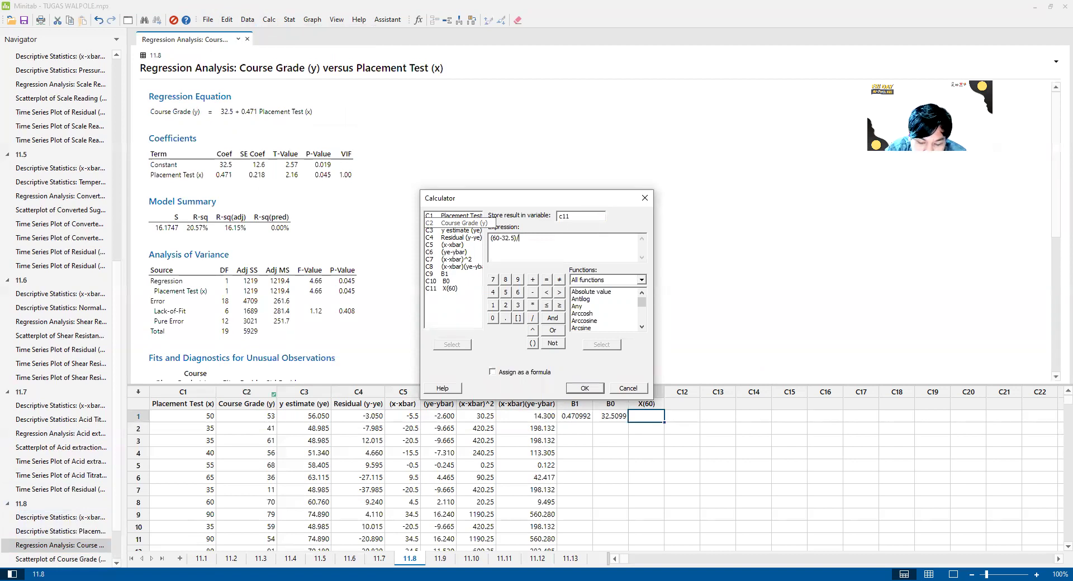
pyautogui.write('71')
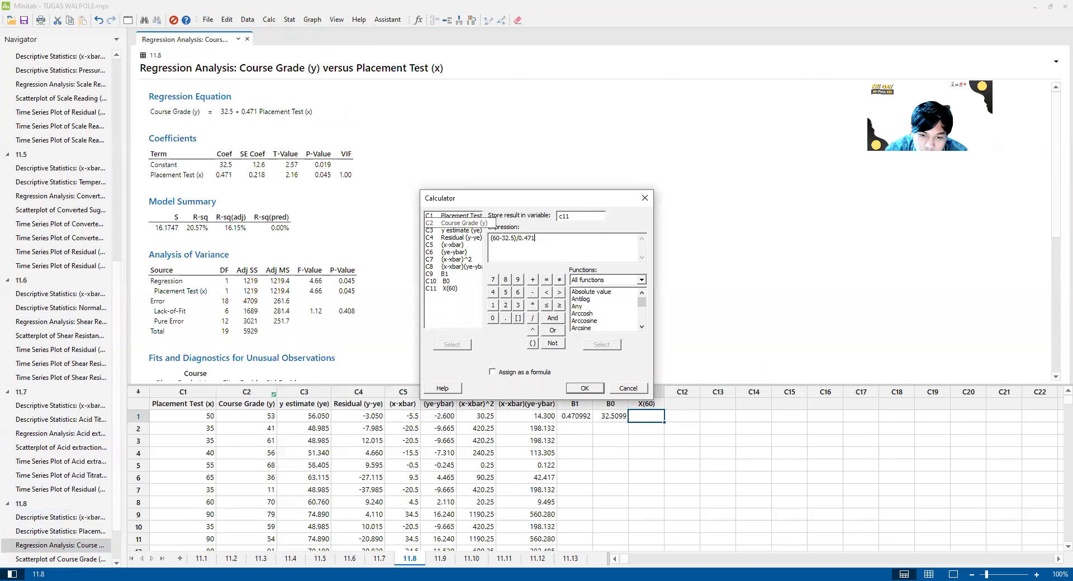
pyautogui.click(585, 389)
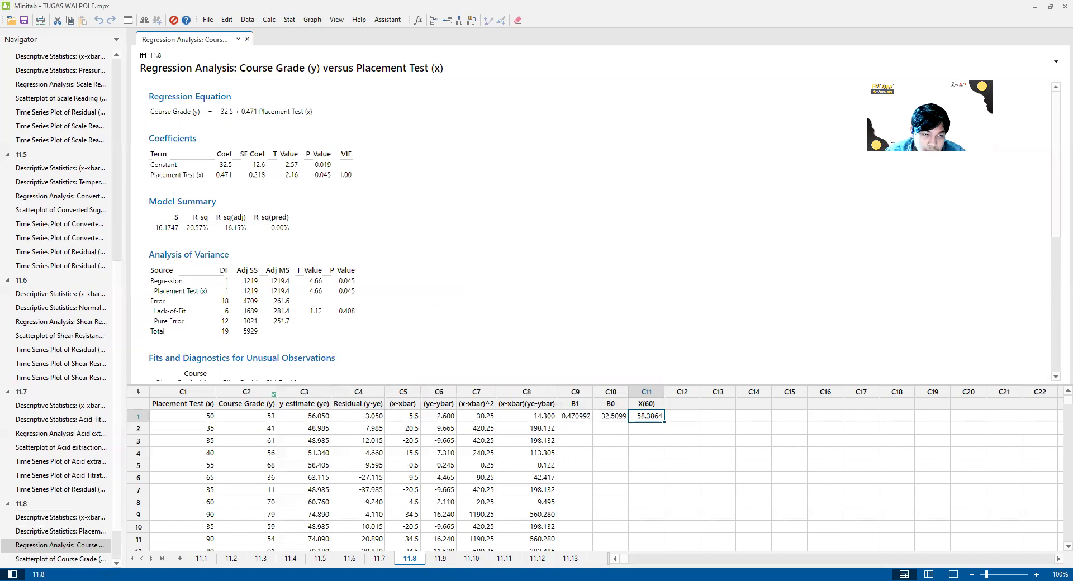
# Open worksheet 11.9 and read the questions of exercise 11.9 in the Walpole textbook PDF
pyautogui.hotkey('alt', 'Tab')
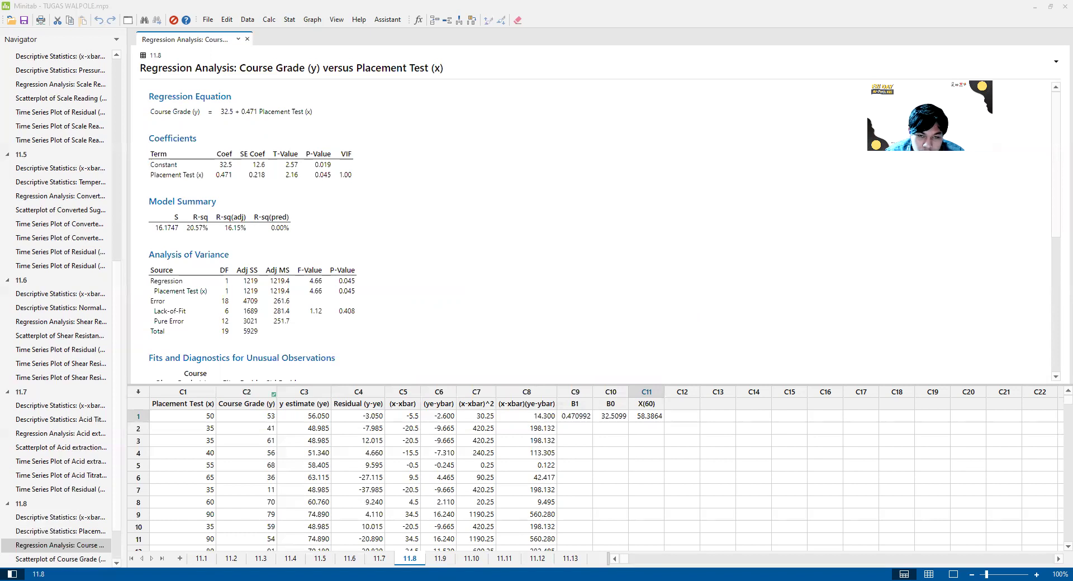
pyautogui.hotkey('alt', 'Tab')
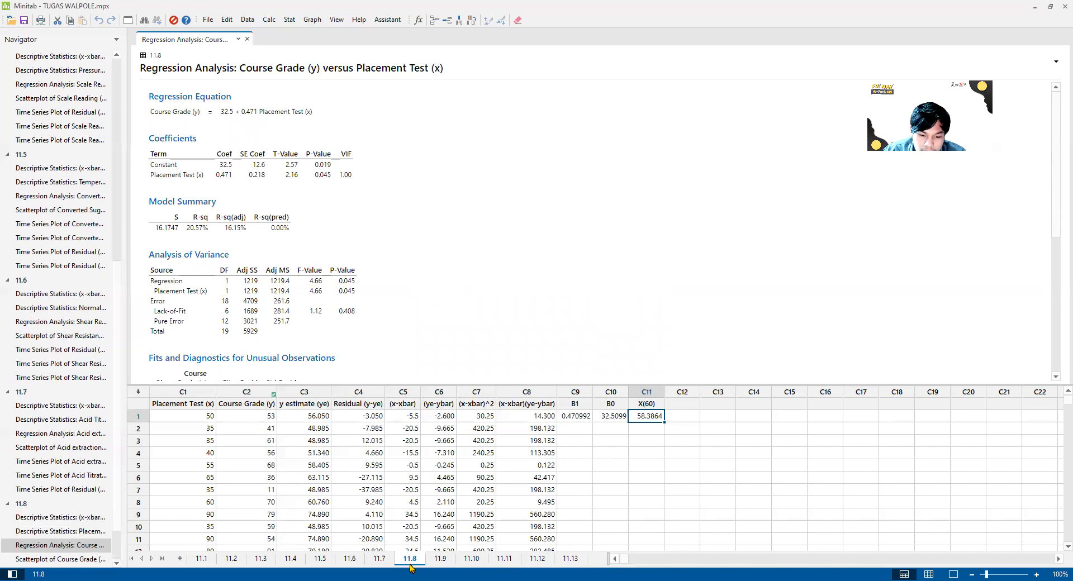
pyautogui.click(439, 559)
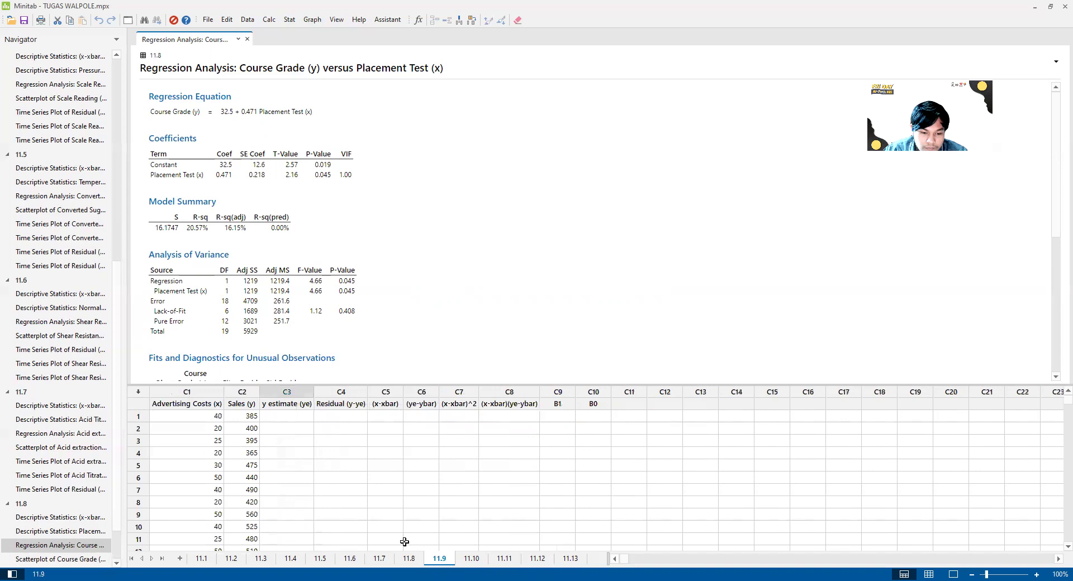
pyautogui.click(268, 418)
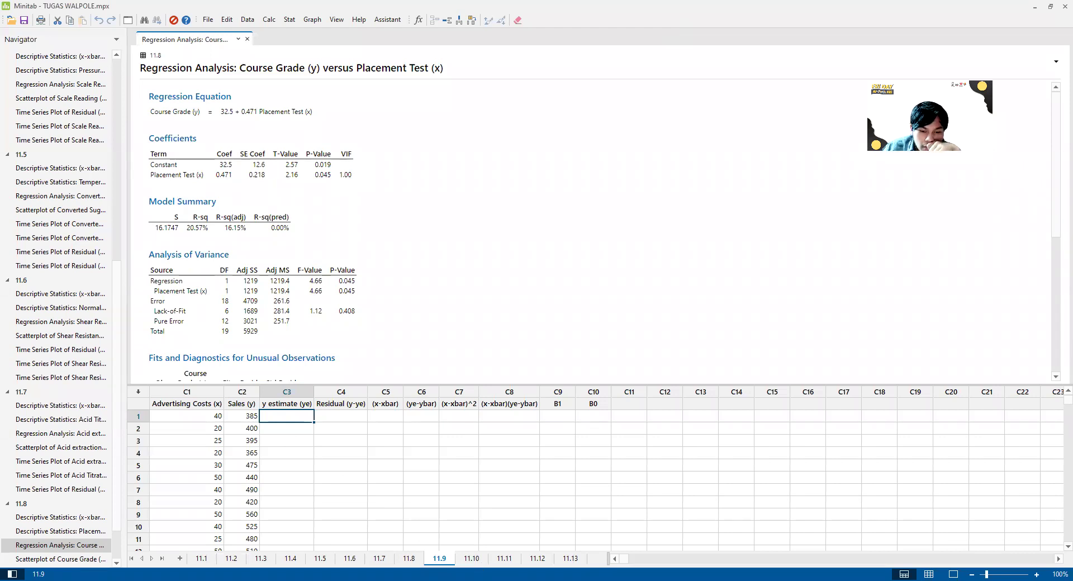
pyautogui.hotkey('alt', 'Tab')
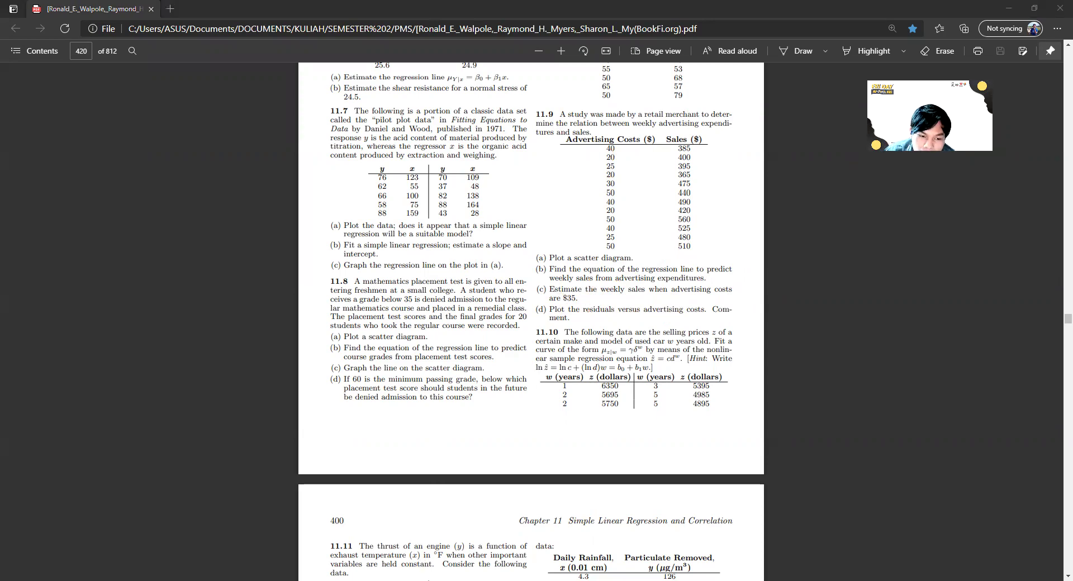
pyautogui.hotkey('alt', 'Tab')
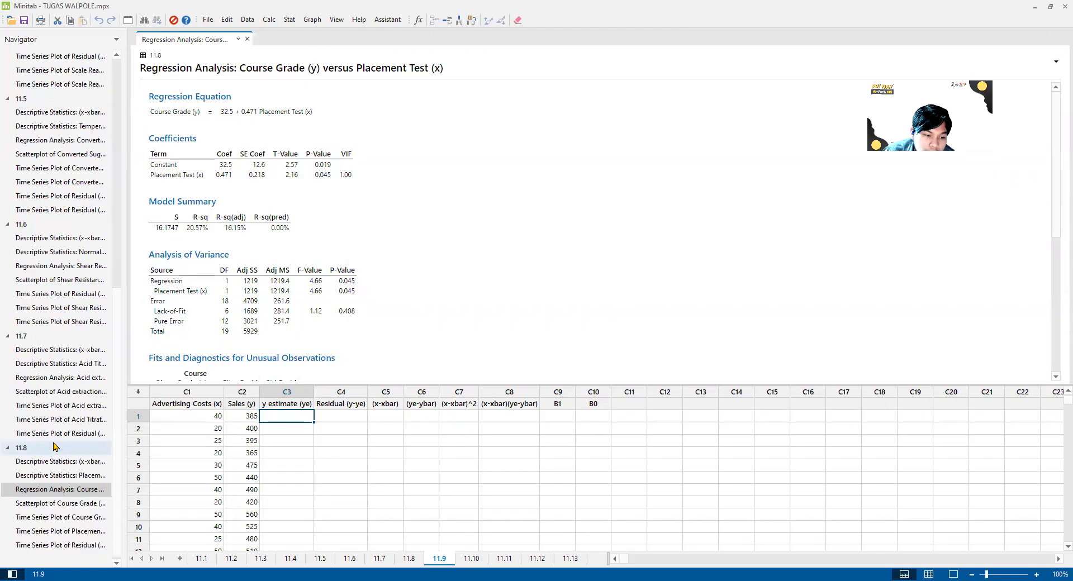
# Fit a regression model with Sales (y) as the response and Advertising Costs (x) as the continuous predictor
pyautogui.click(249, 21)
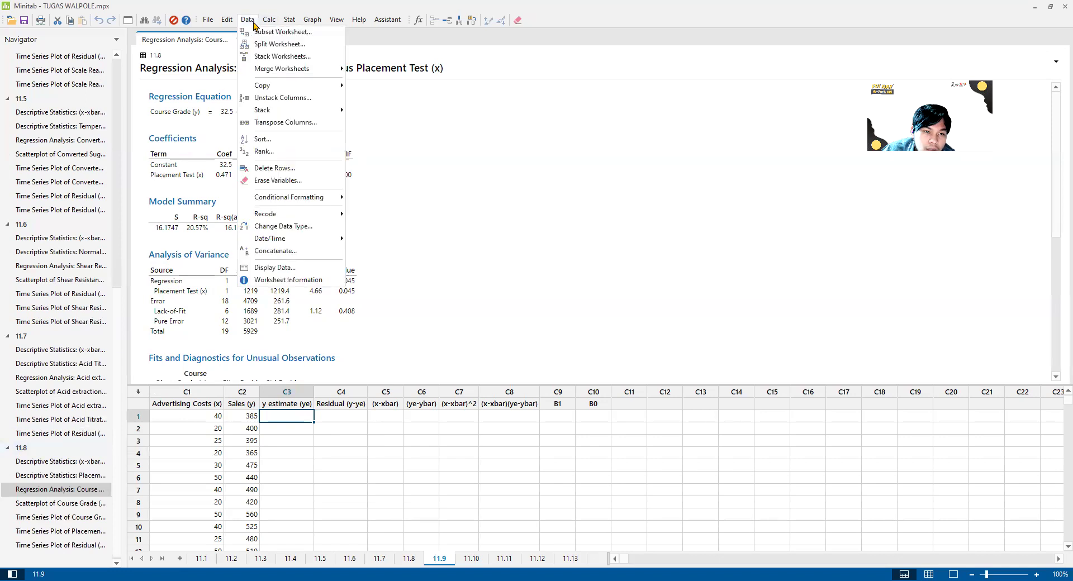
pyautogui.click(290, 22)
pyautogui.click(290, 22)
pyautogui.click(291, 25)
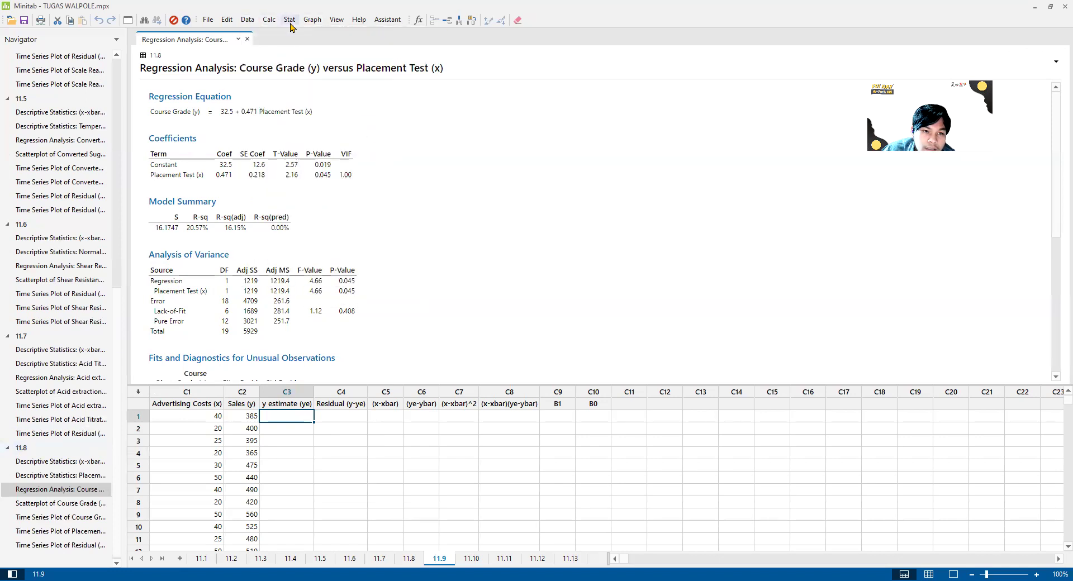
pyautogui.click(291, 25)
pyautogui.moveTo(329, 44)
pyautogui.moveTo(450, 57)
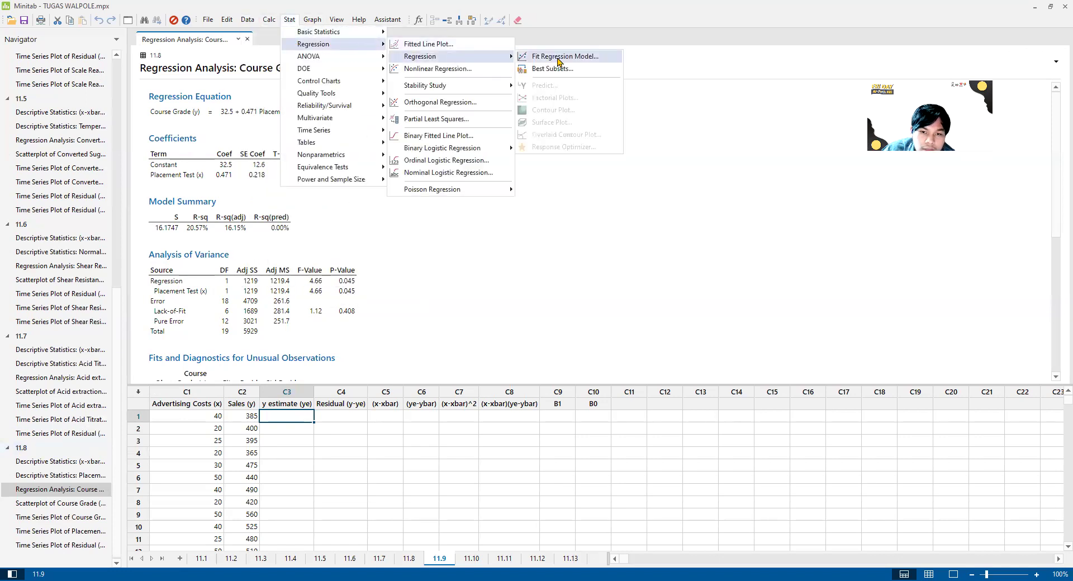
pyautogui.click(558, 57)
pyautogui.click(416, 215)
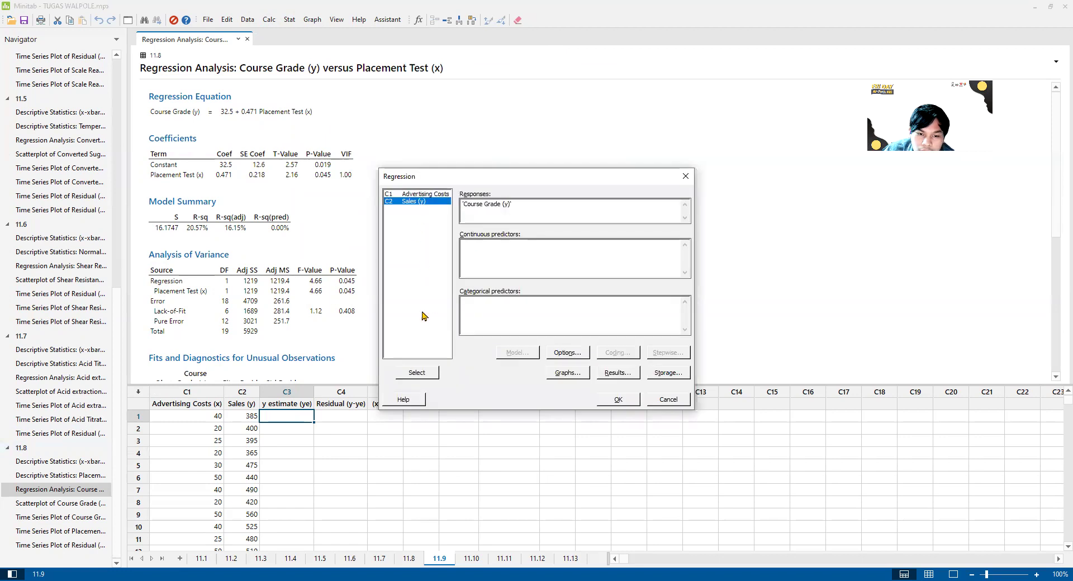
pyautogui.click(417, 373)
pyautogui.click(418, 194)
pyautogui.click(416, 373)
pyautogui.click(615, 400)
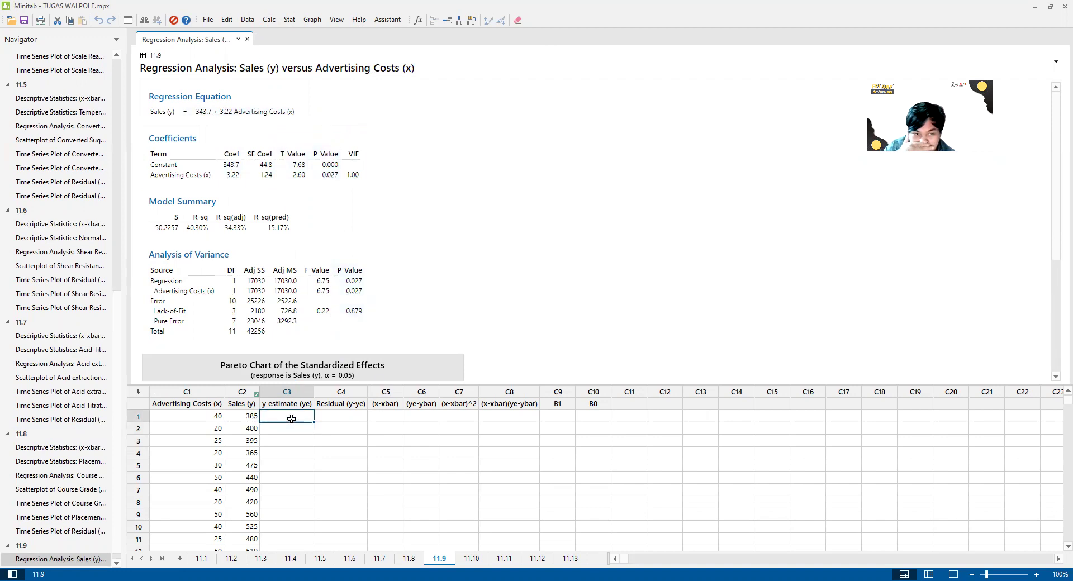
# Create a scatterplot with regression line of Sales (y) against Advertising Costs (x)
pyautogui.click(289, 21)
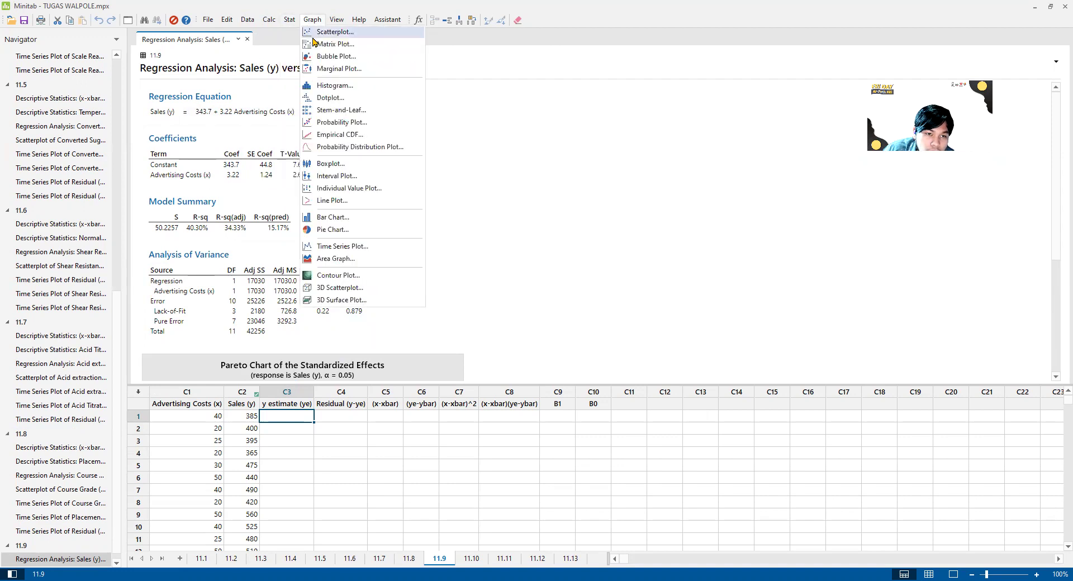
pyautogui.click(333, 32)
pyautogui.click(552, 262)
pyautogui.click(535, 367)
pyautogui.doubleClick(430, 228)
pyautogui.doubleClick(441, 221)
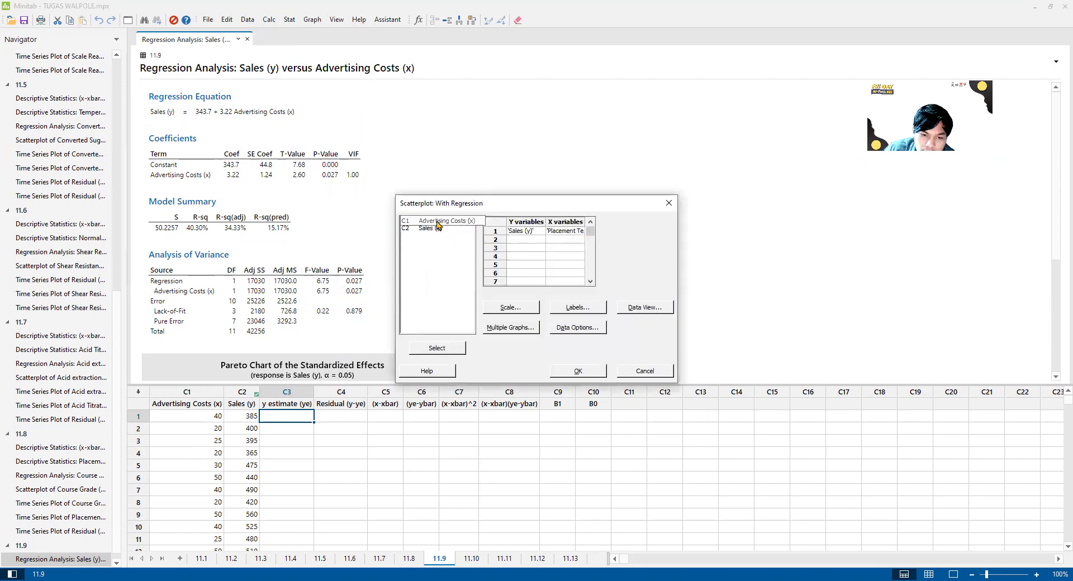
pyautogui.click(593, 373)
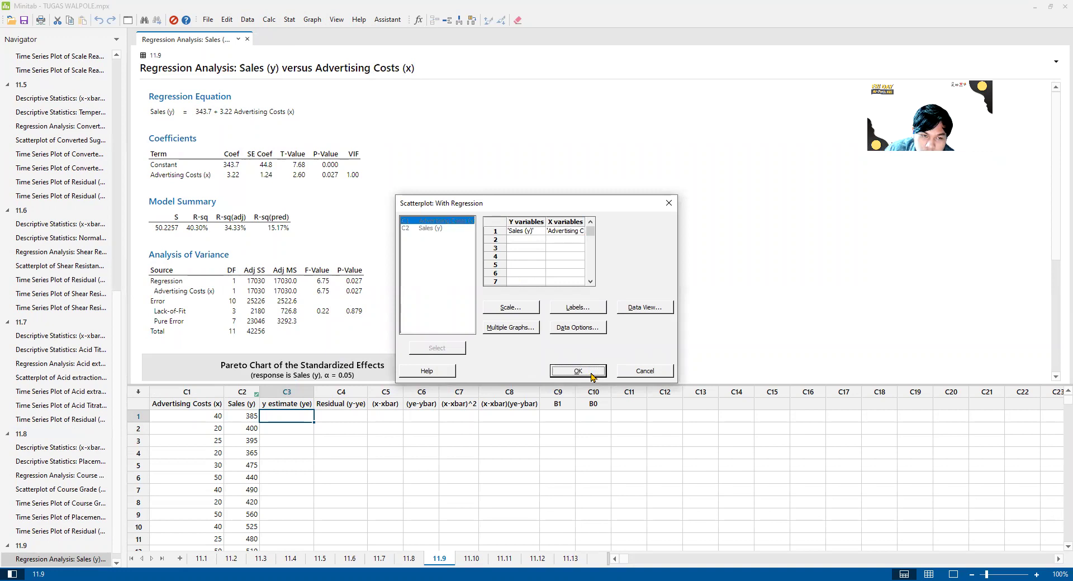
# Check the 11.9 questions in the textbook PDF and create a multiple time series plot of Sales (y) and Advertising Costs (x)
pyautogui.hotkey('alt', 'Tab')
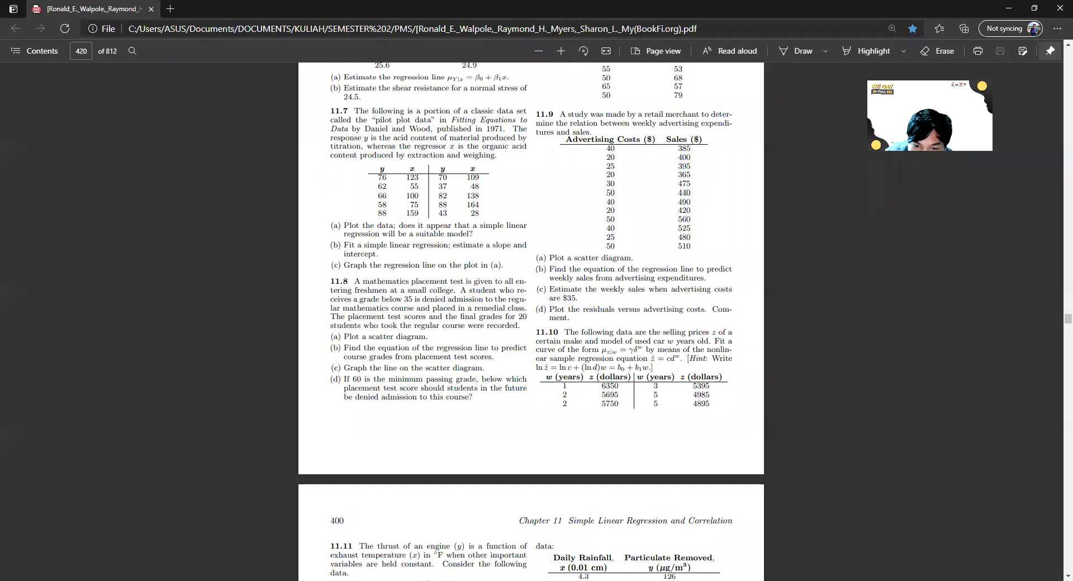
pyautogui.hotkey('alt', 'Tab')
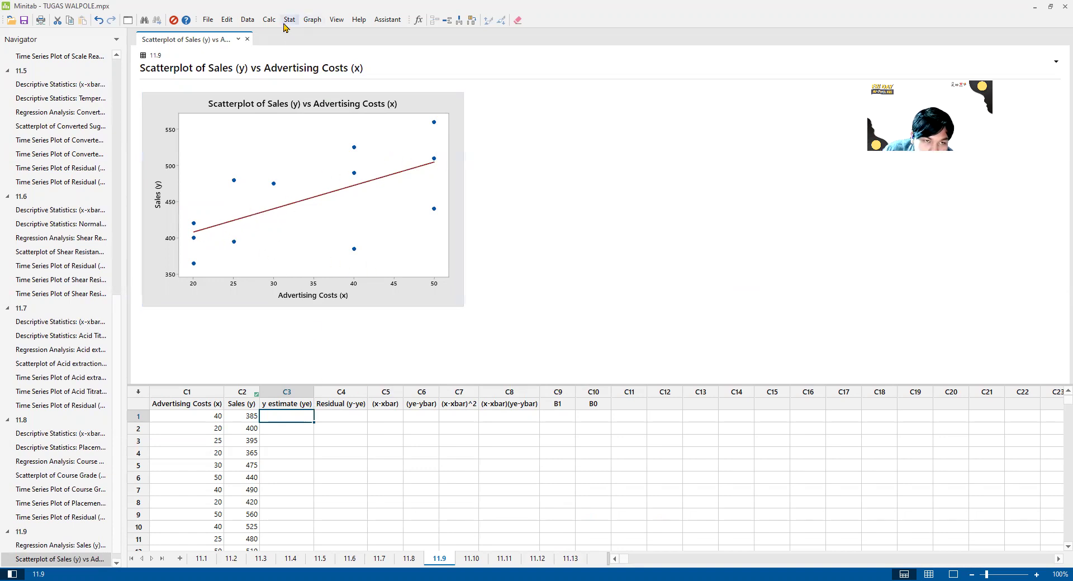
pyautogui.click(311, 19)
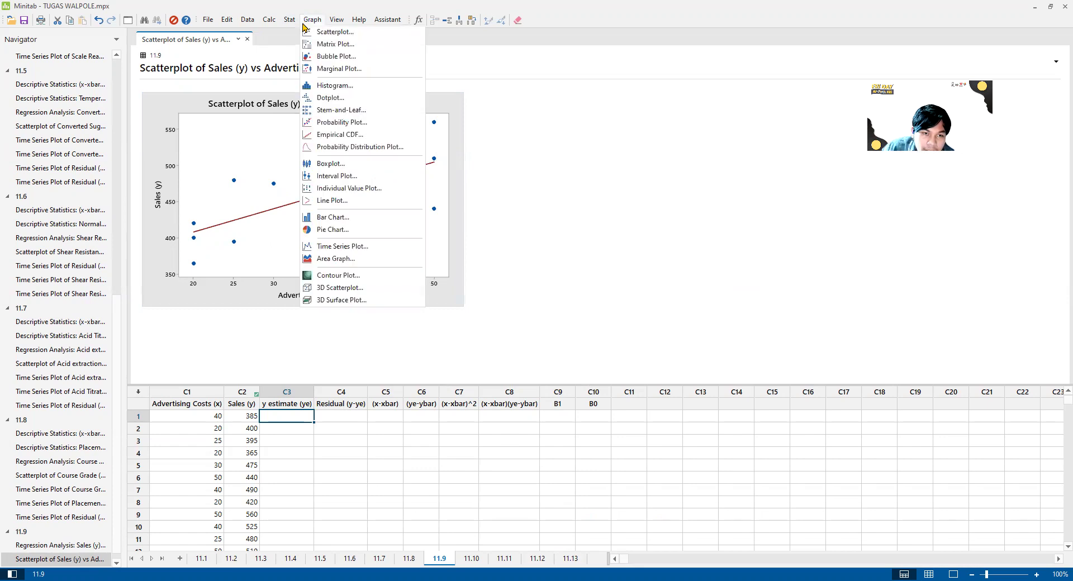
pyautogui.click(342, 250)
pyautogui.click(472, 324)
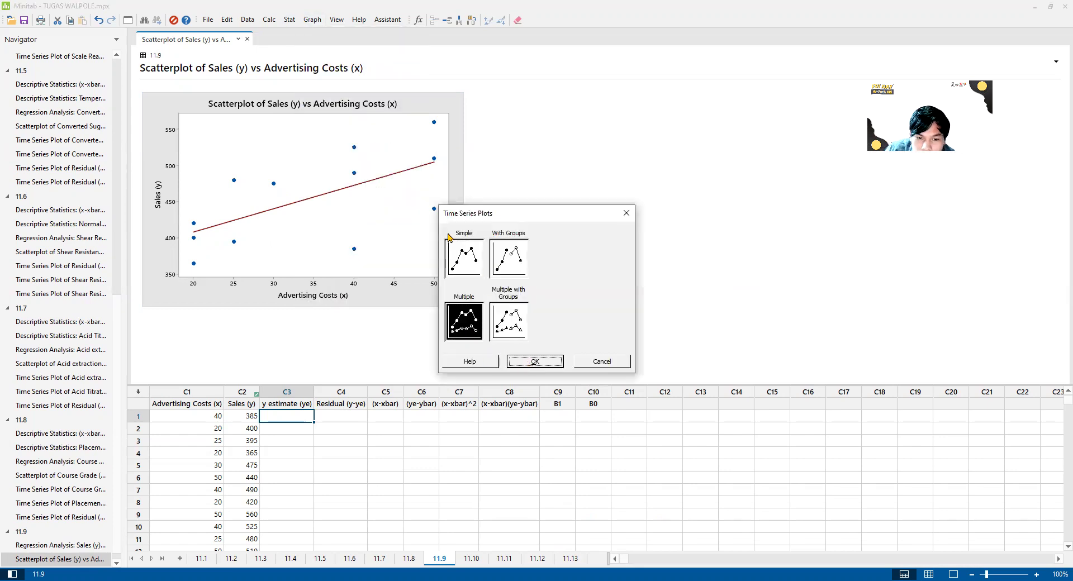
pyautogui.doubleClick(447, 335)
pyautogui.doubleClick(447, 228)
pyautogui.click(450, 221)
pyautogui.click(441, 347)
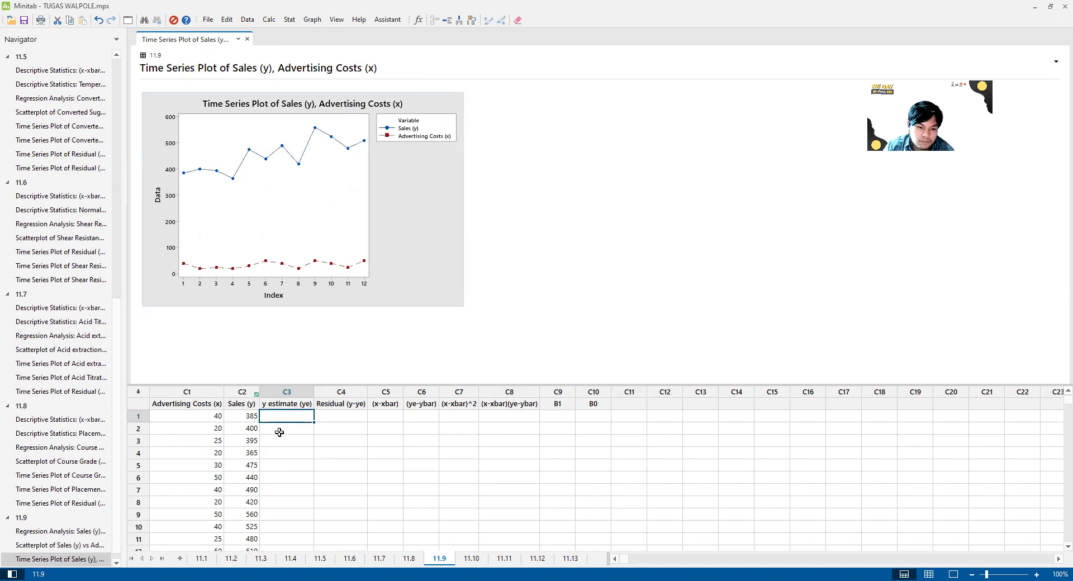
# Compute y estimate (ye) in C3 from the regression coefficients with the Calculator expression 343.7-3.22*c1
pyautogui.scroll(-1, 56, 517)
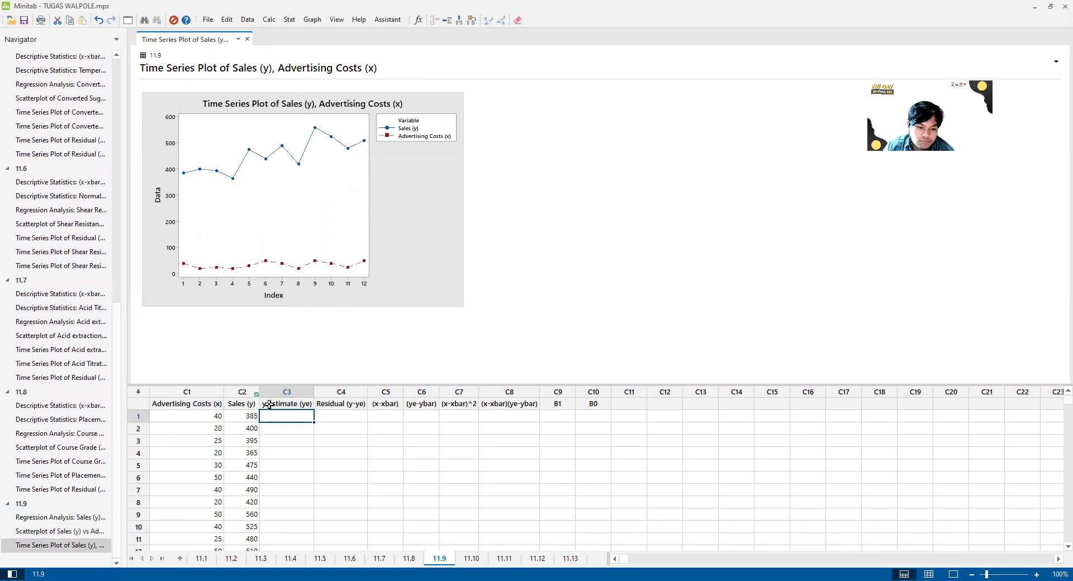
pyautogui.click(75, 519)
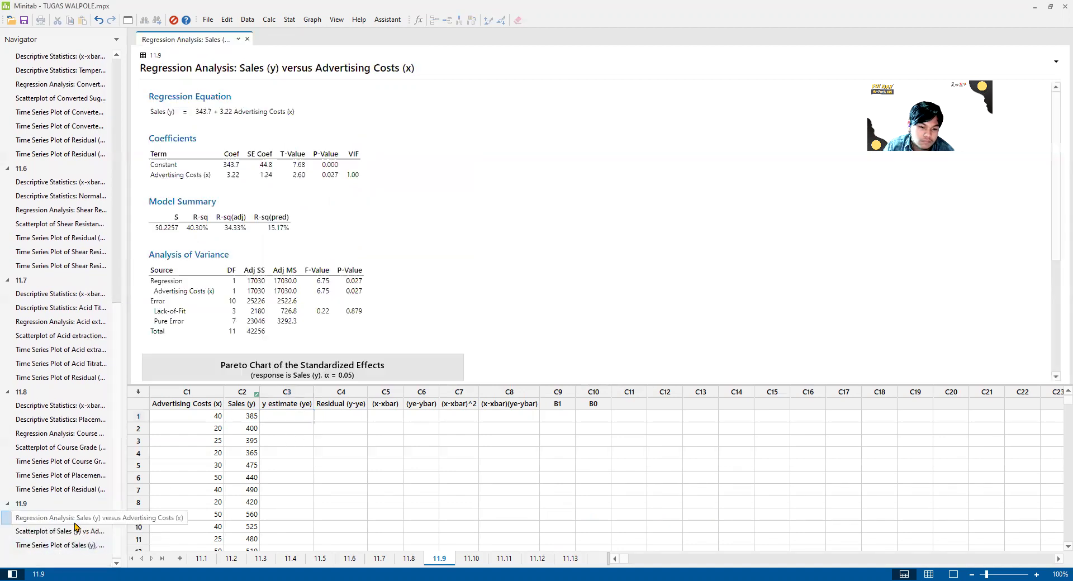
pyautogui.click(280, 420)
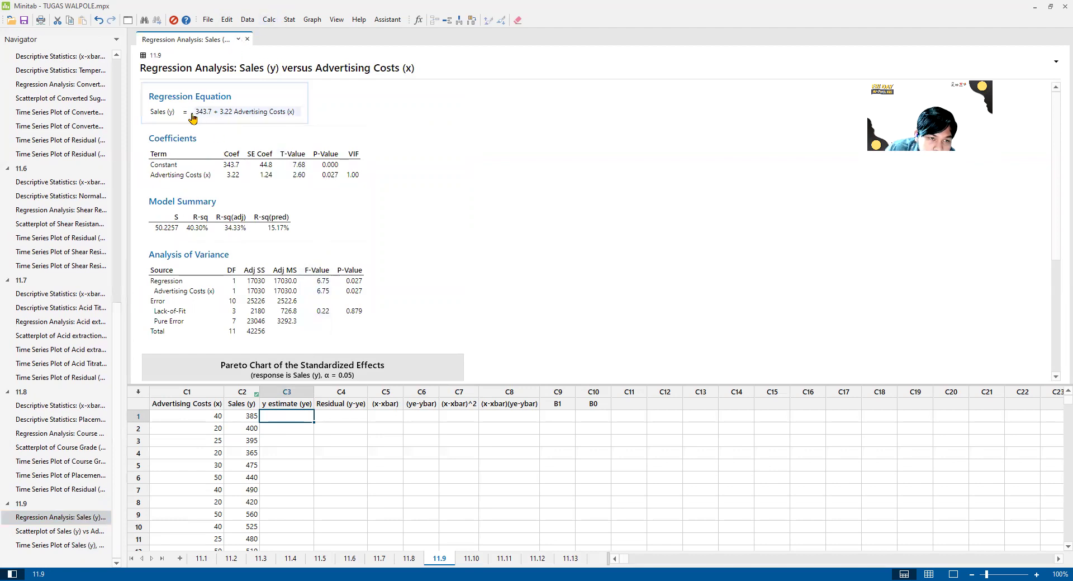
pyautogui.click(268, 20)
pyautogui.click(285, 32)
pyautogui.write('c3')
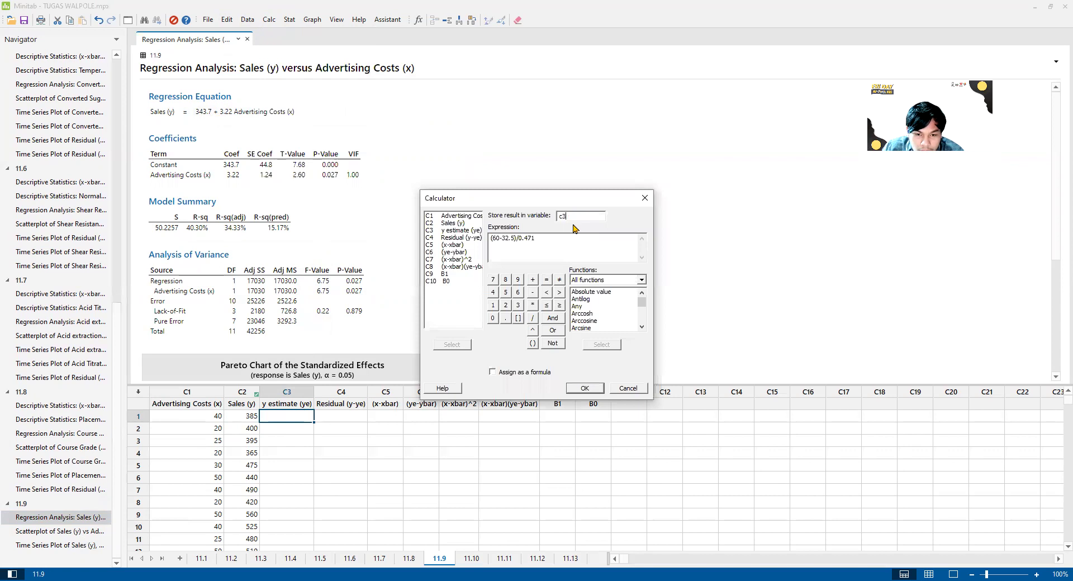
pyautogui.press('Tab')
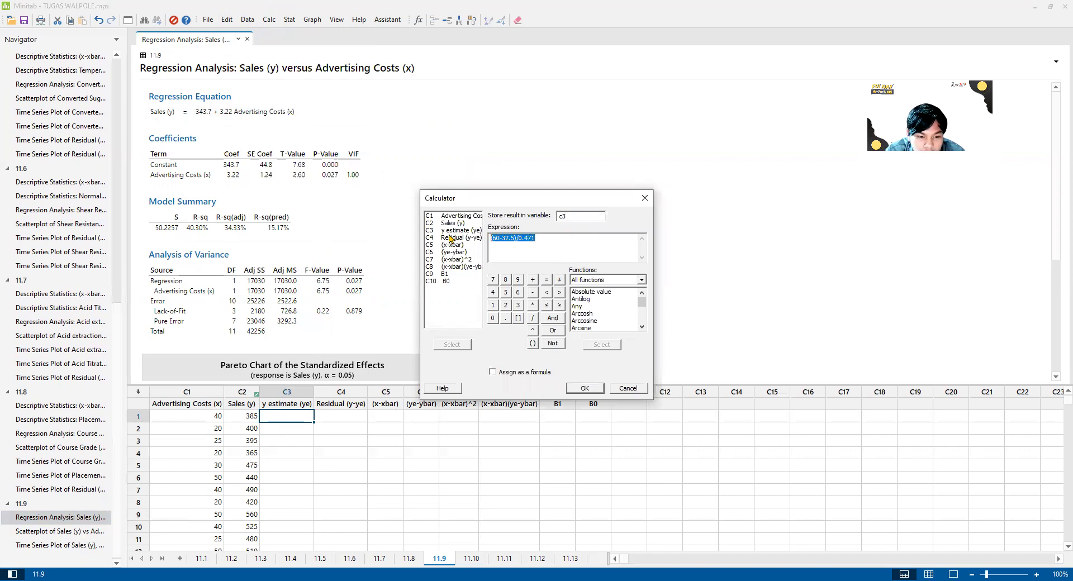
pyautogui.write('343.7-3.22*c1')
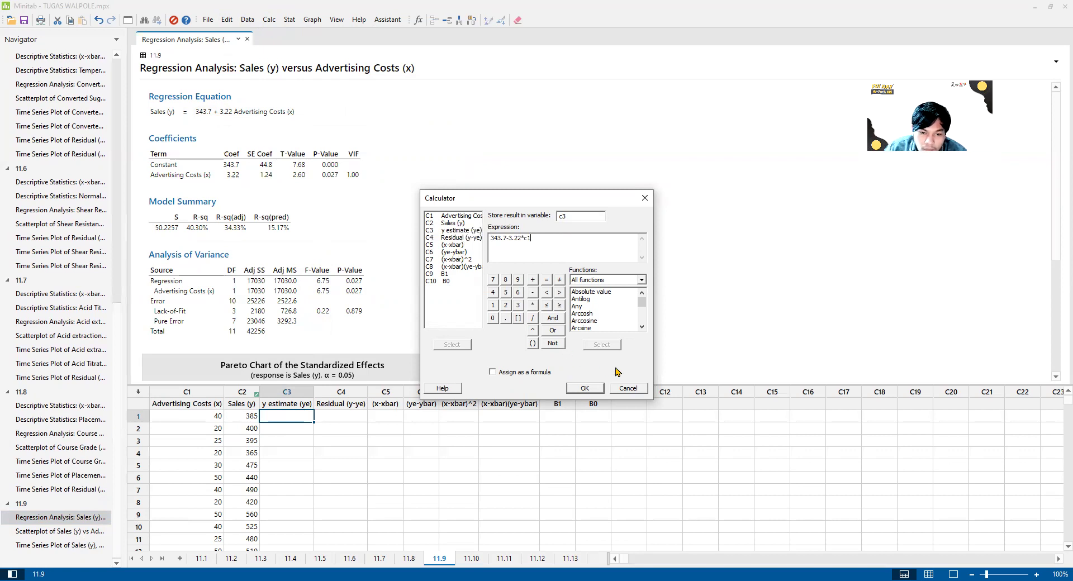
pyautogui.click(587, 391)
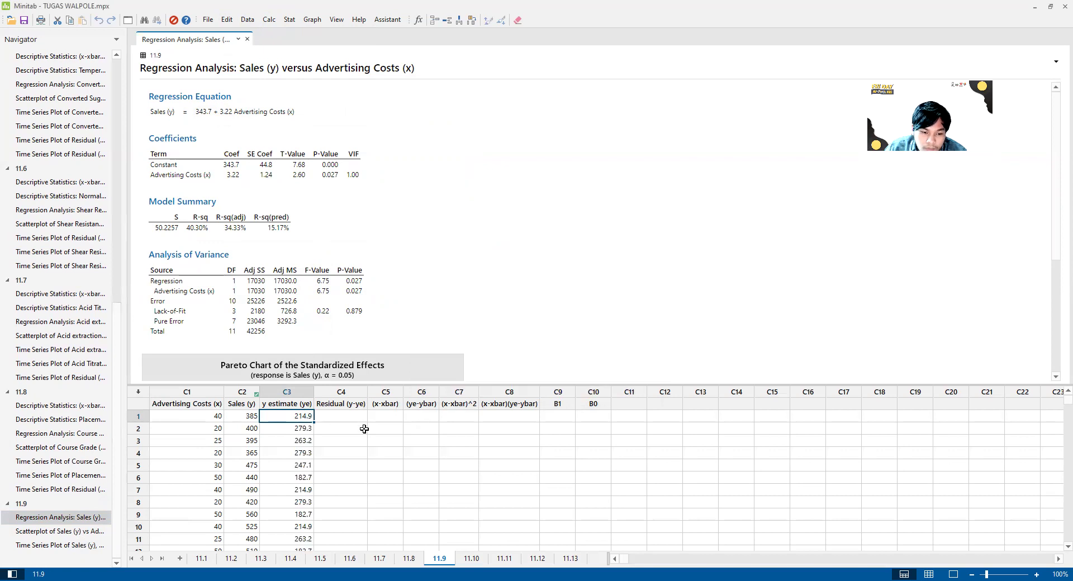
# Calculate the Residual (y-ye) column in C4 by subtracting y estimate (C3) from Sales (C2)
pyautogui.click(333, 422)
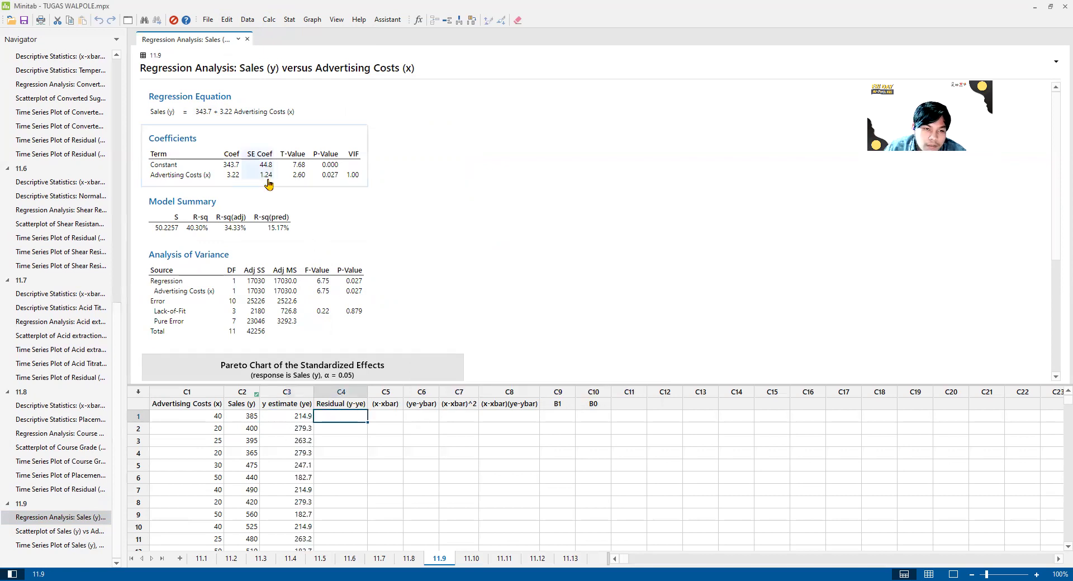
pyautogui.click(268, 20)
pyautogui.click(274, 33)
pyautogui.write('c4')
pyautogui.press('Tab')
pyautogui.write('c')
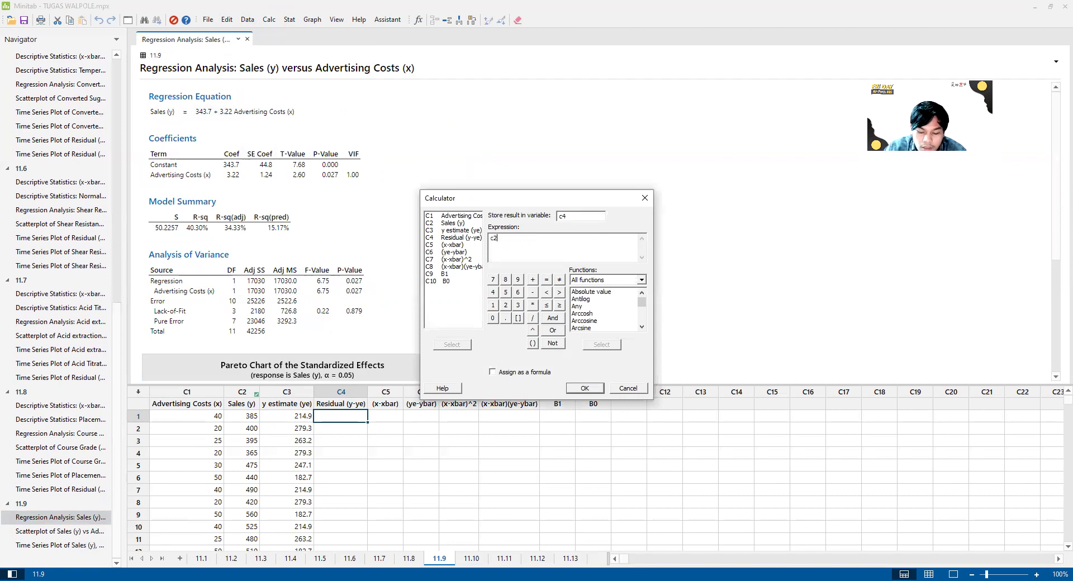
pyautogui.click(585, 390)
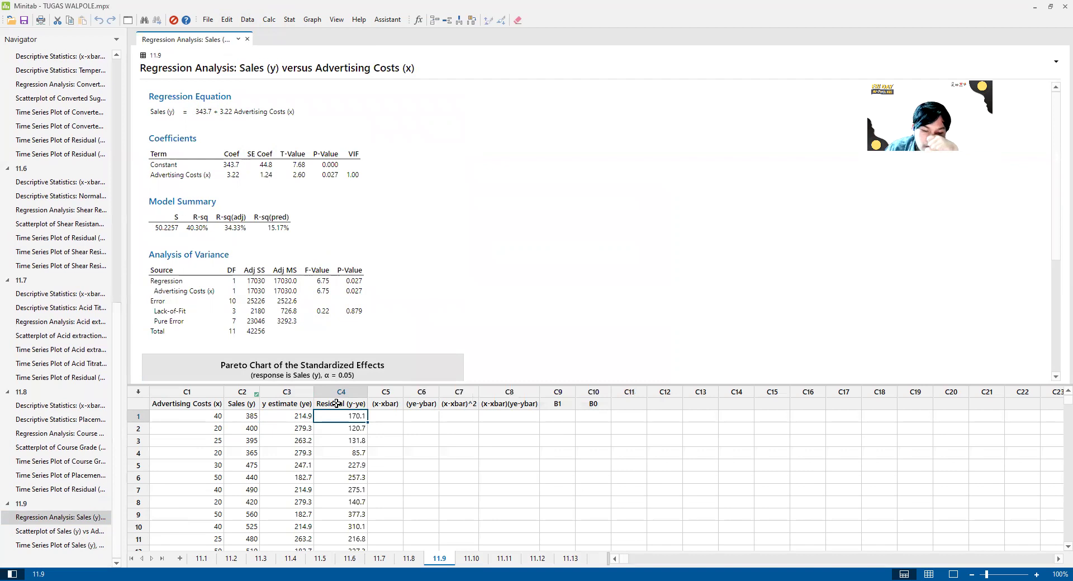
# Check the 11.9 questions in the textbook PDF and create a simple time series plot of Residual (y-ye)
pyautogui.click(289, 20)
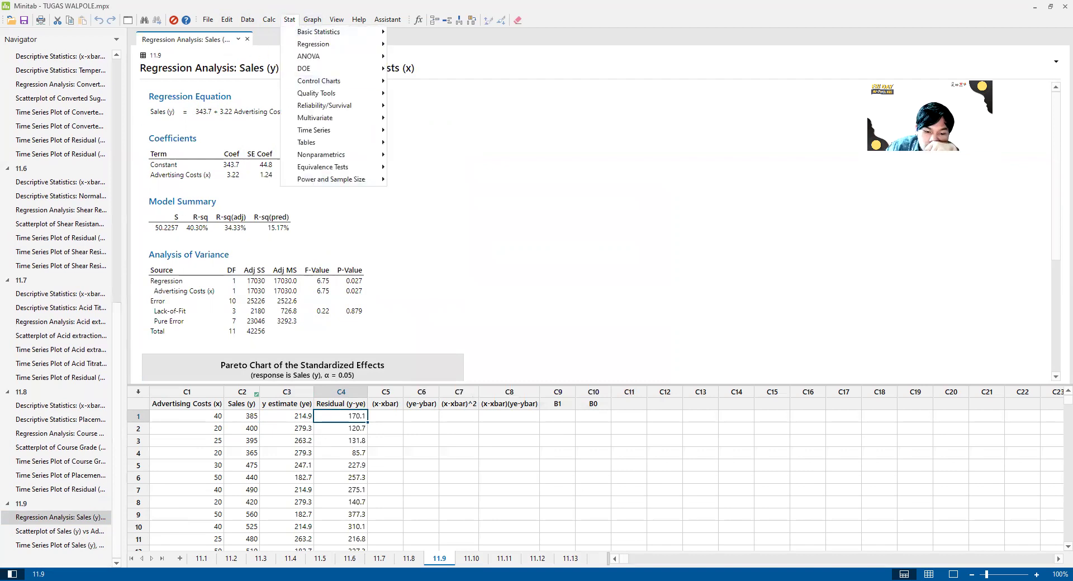
pyautogui.hotkey('alt', 'Tab')
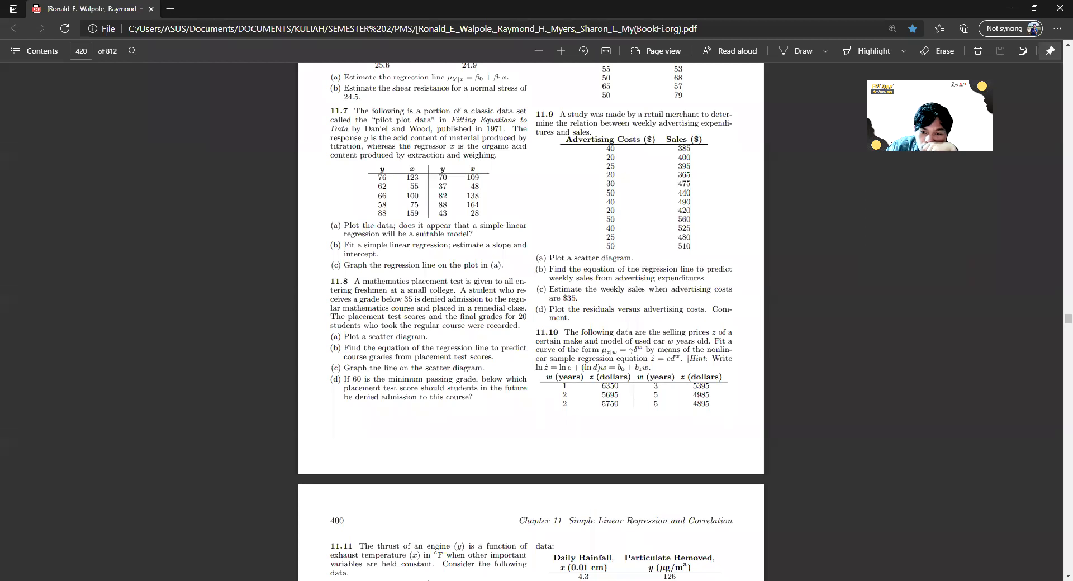
pyautogui.hotkey('alt', 'Tab')
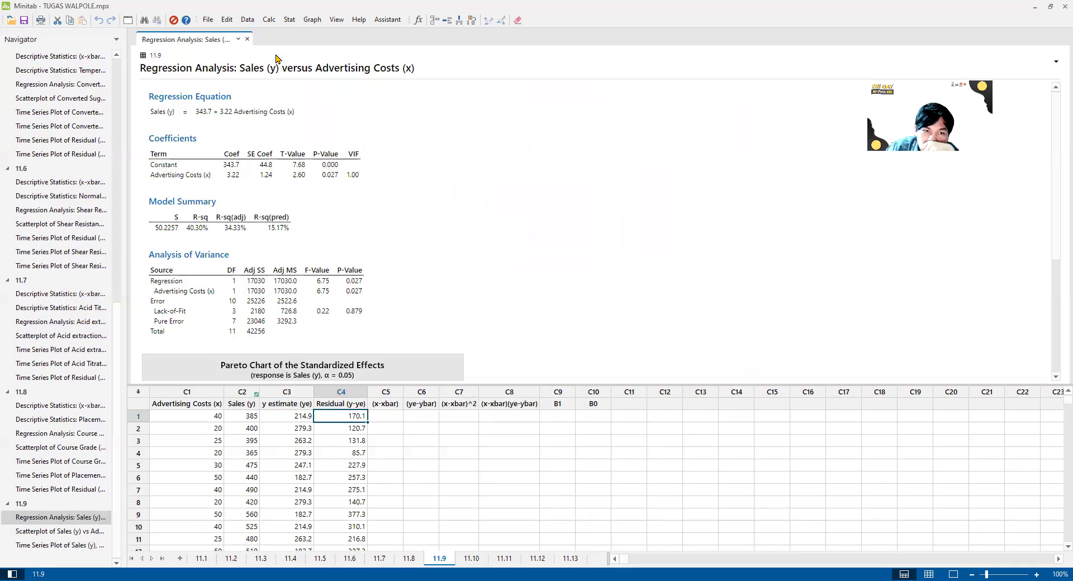
pyautogui.click(286, 20)
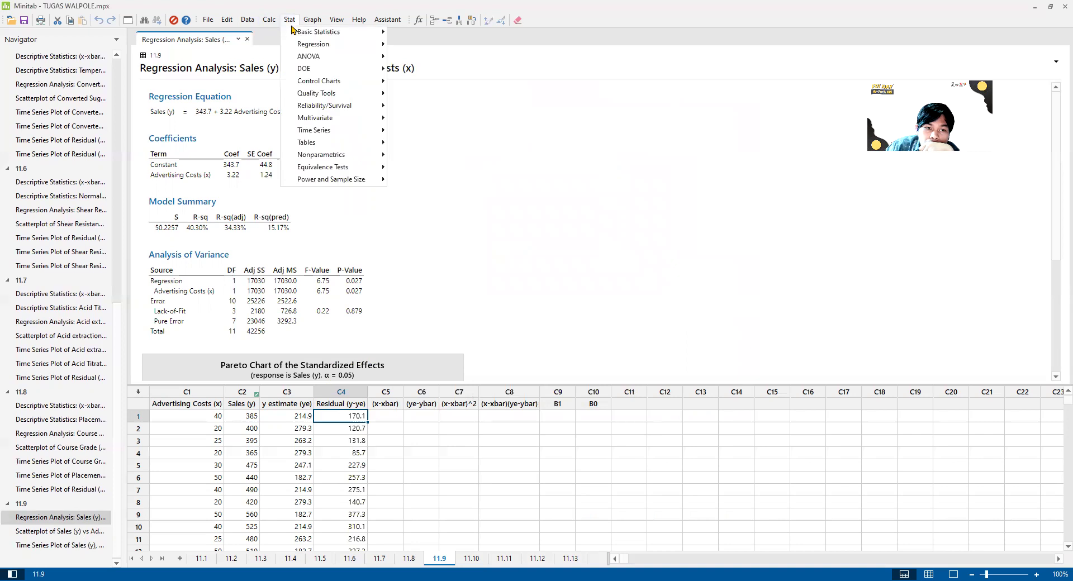
pyautogui.moveTo(309, 25)
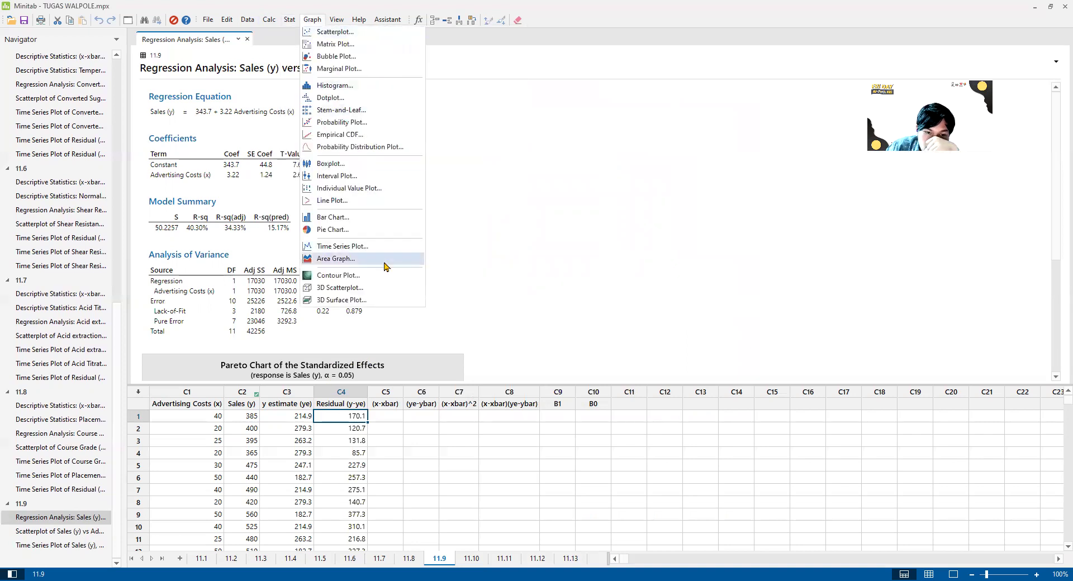
pyautogui.click(359, 246)
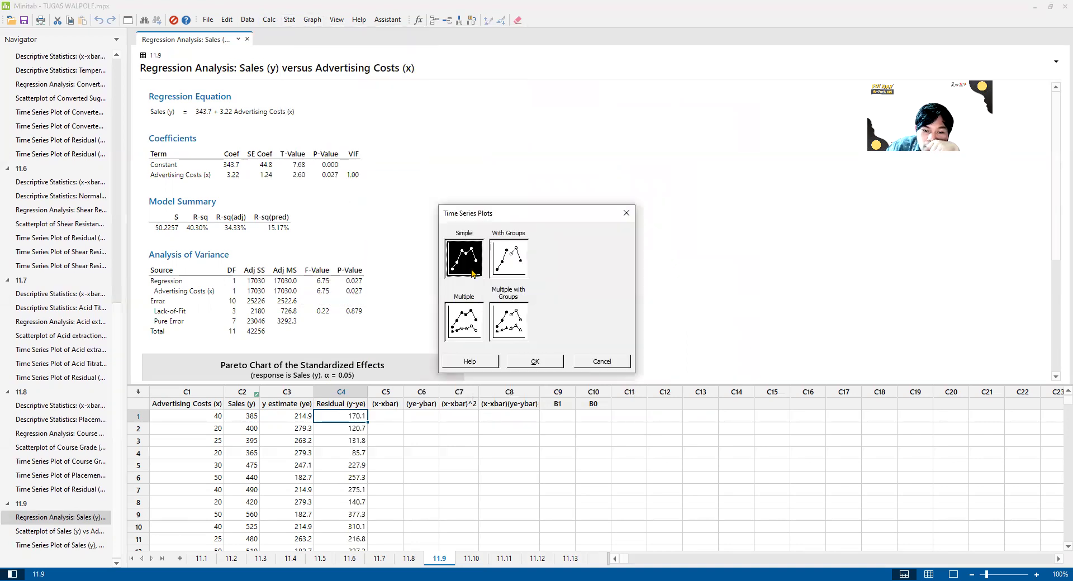
pyautogui.click(519, 367)
pyautogui.doubleClick(435, 242)
pyautogui.click(553, 373)
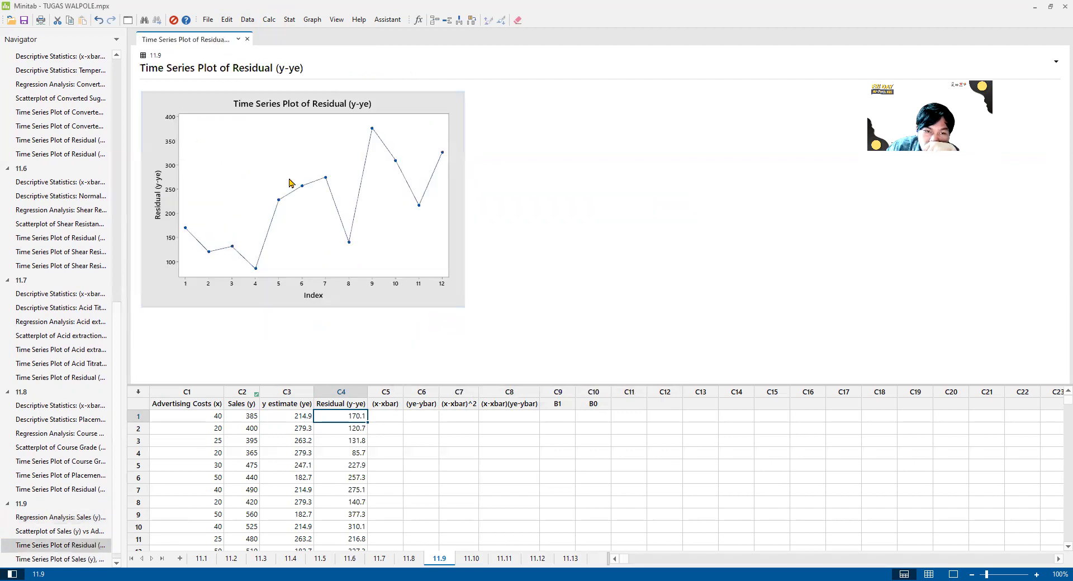
# Create a multiple time series plot of Sales (y) and y estimate (ye)
pyautogui.click(316, 19)
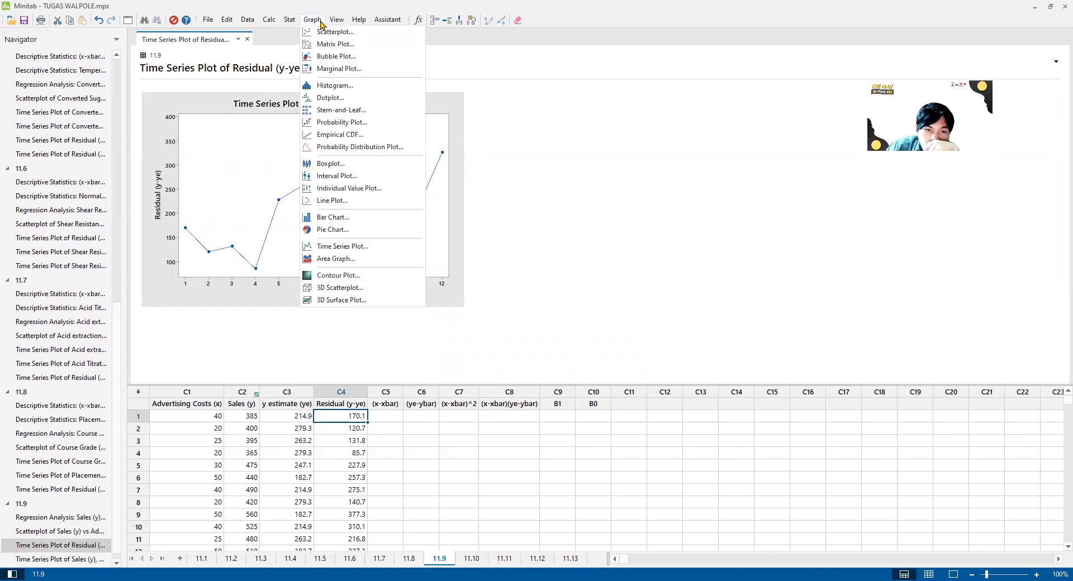
pyautogui.click(366, 246)
pyautogui.click(469, 318)
pyautogui.click(525, 360)
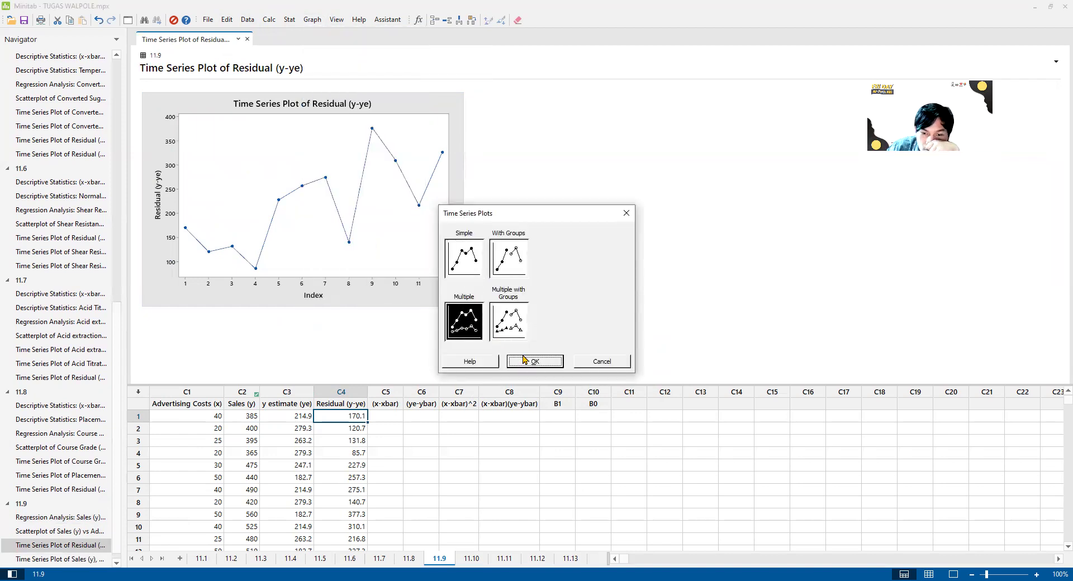
pyautogui.click(438, 234)
pyautogui.click(443, 348)
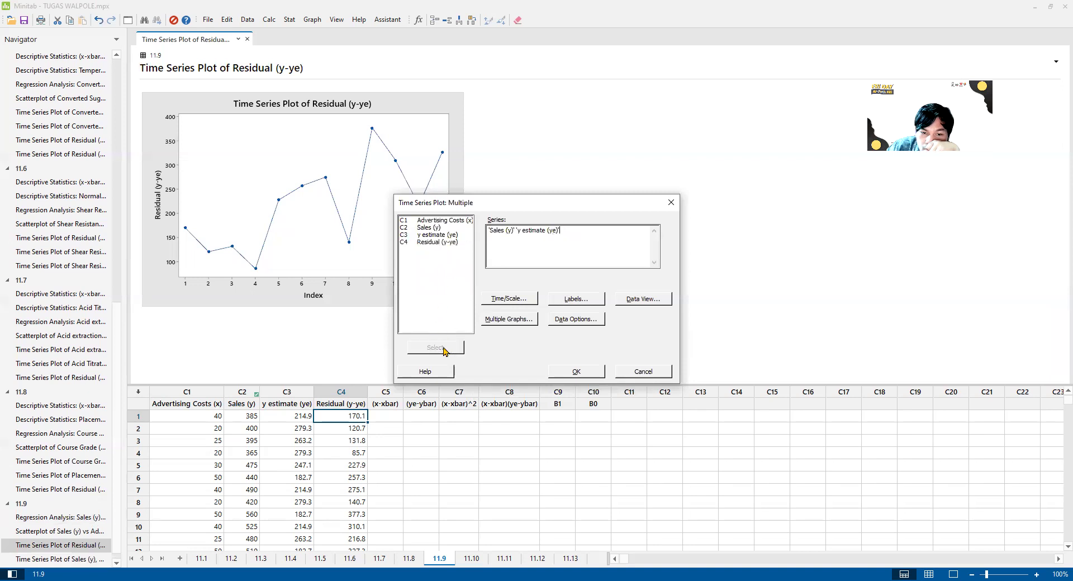
pyautogui.click(591, 375)
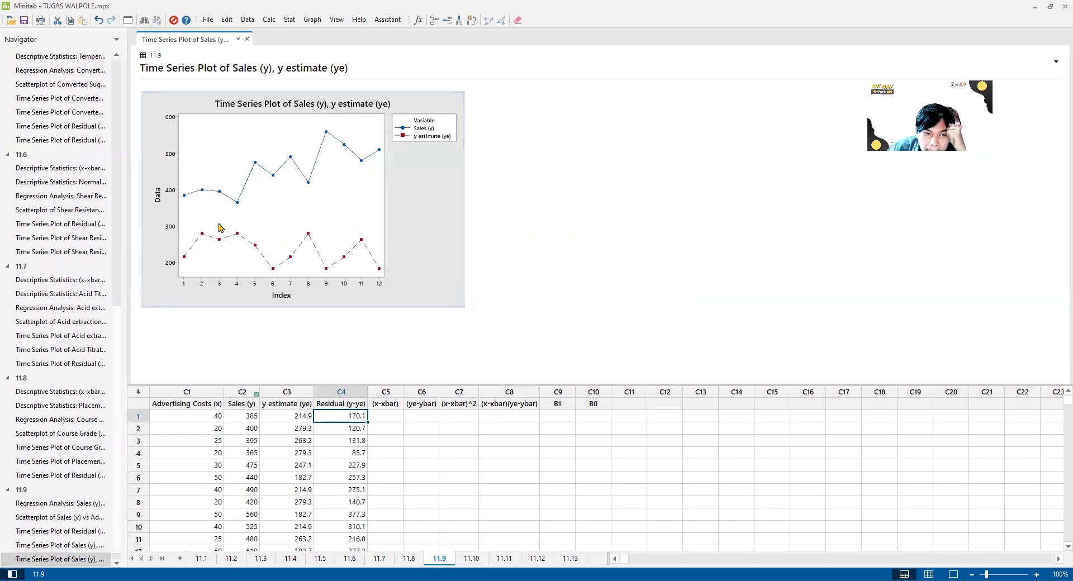
# Review the 11.9 regression output and question (d) in the textbook PDF, and create a multiple time series plot of Residual (y-ye) and Advertising Costs (x)
pyautogui.click(67, 503)
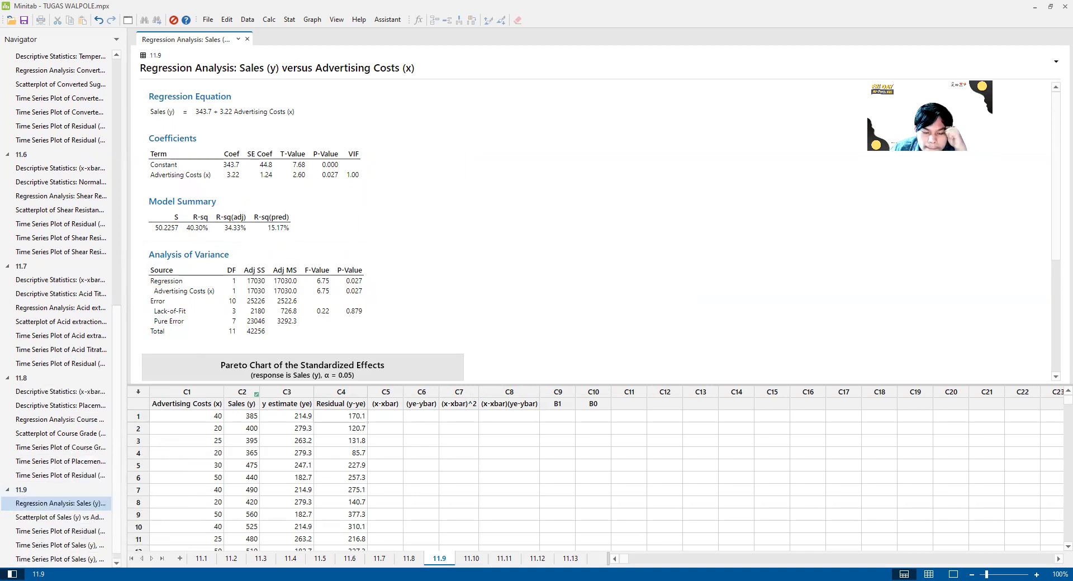
pyautogui.hotkey('alt', 'Tab')
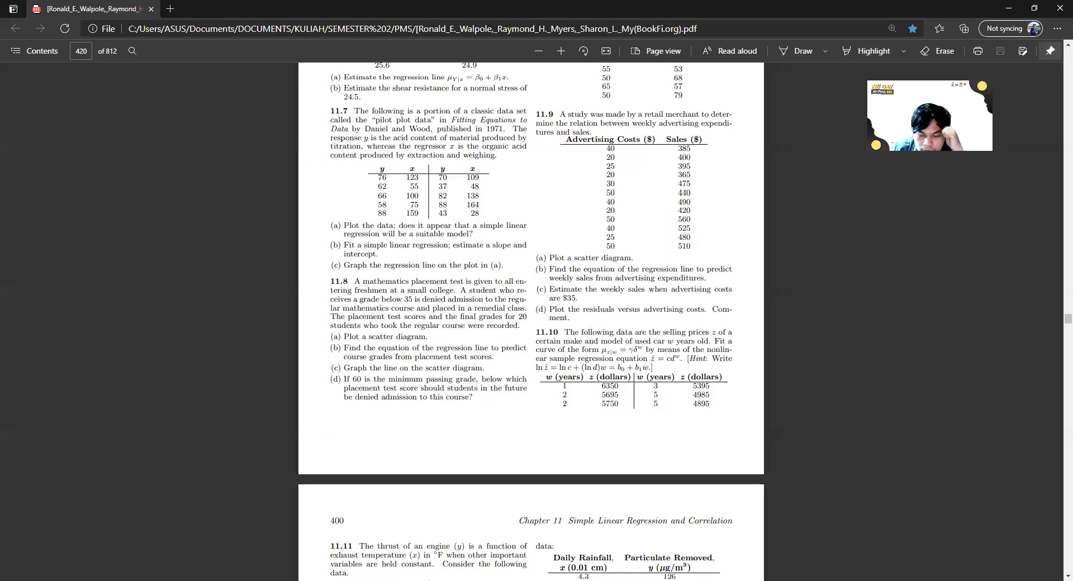
pyautogui.hotkey('alt', 'Tab')
pyautogui.hotkey('alt', 'Tab')
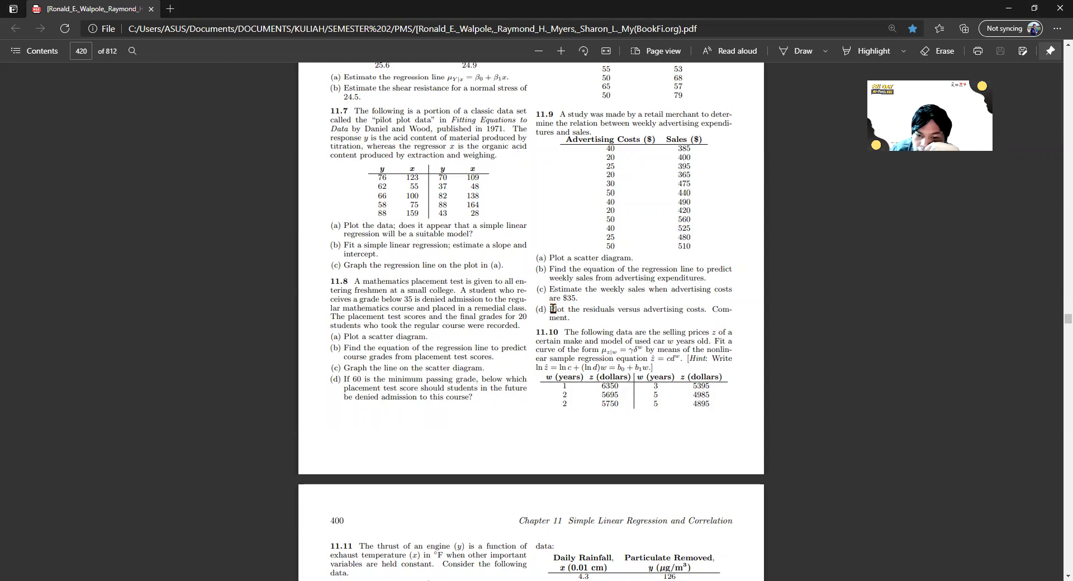
pyautogui.hotkey('alt', 'Tab')
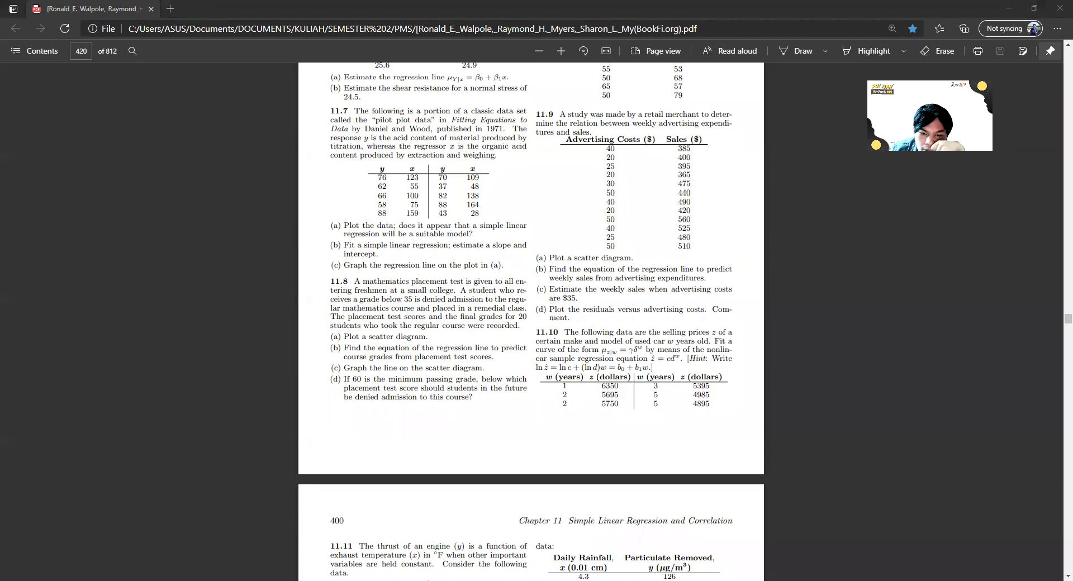
pyautogui.hotkey('alt', 'Tab')
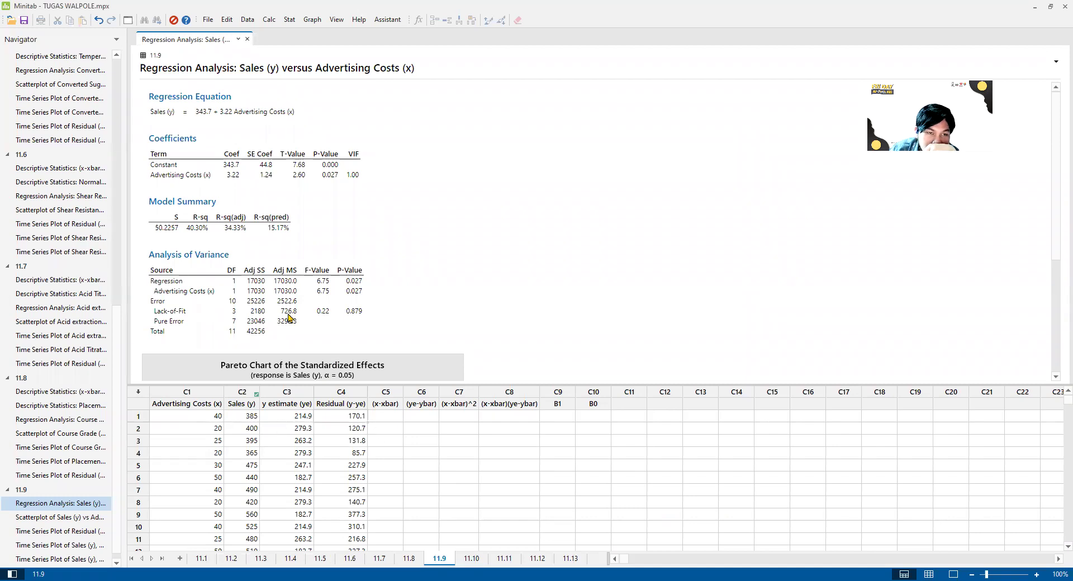
pyautogui.click(290, 20)
pyautogui.moveTo(308, 22)
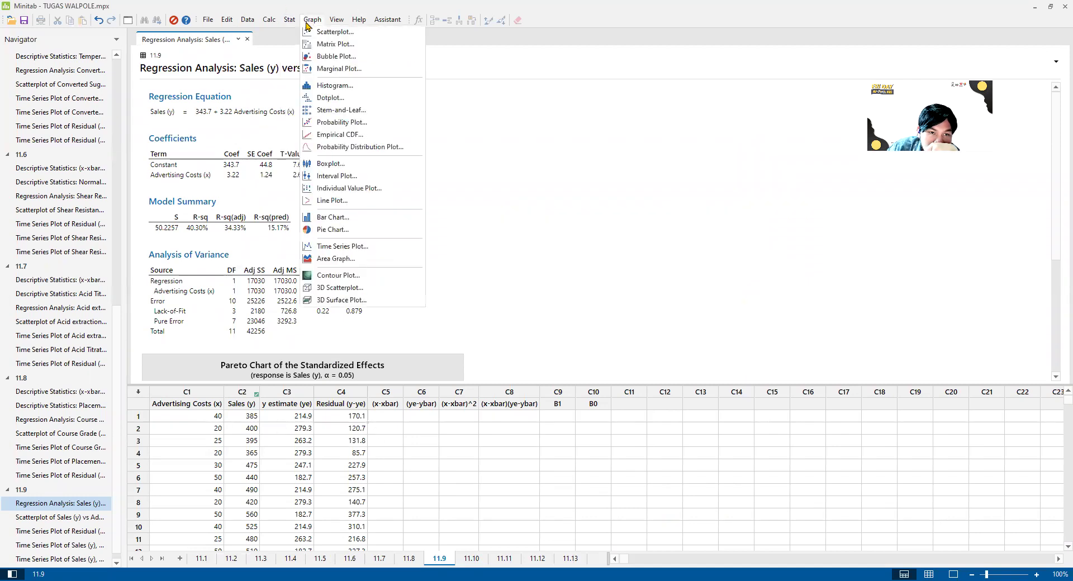
pyautogui.click(351, 247)
pyautogui.click(463, 322)
pyautogui.click(525, 360)
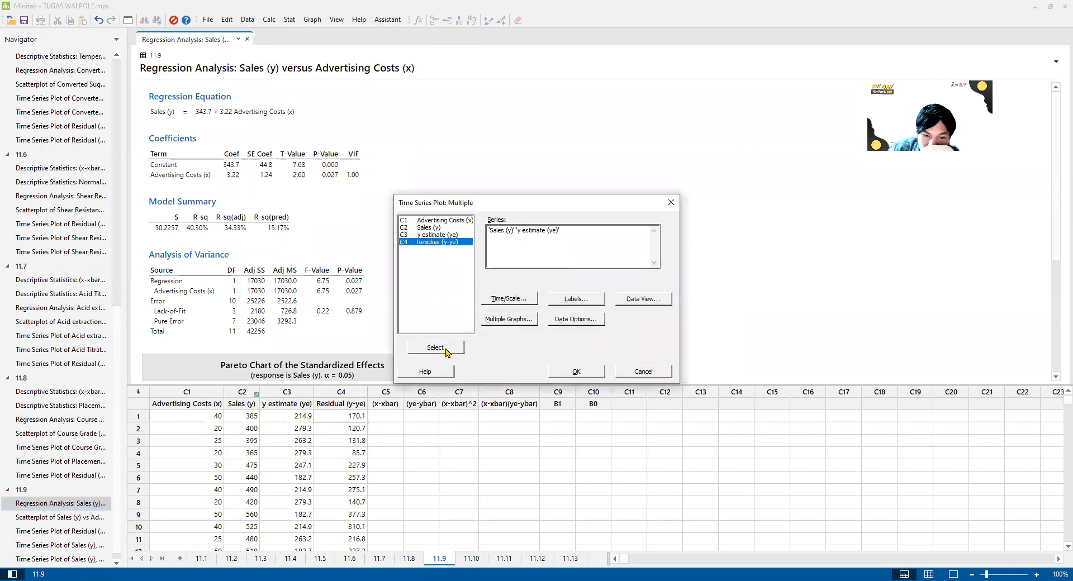
pyautogui.click(435, 347)
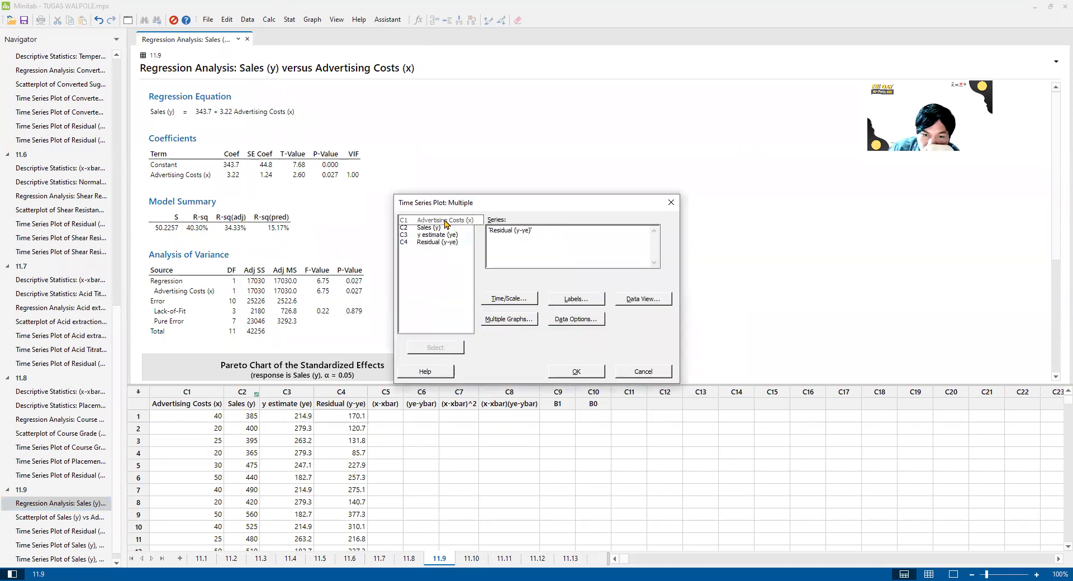
pyautogui.click(440, 349)
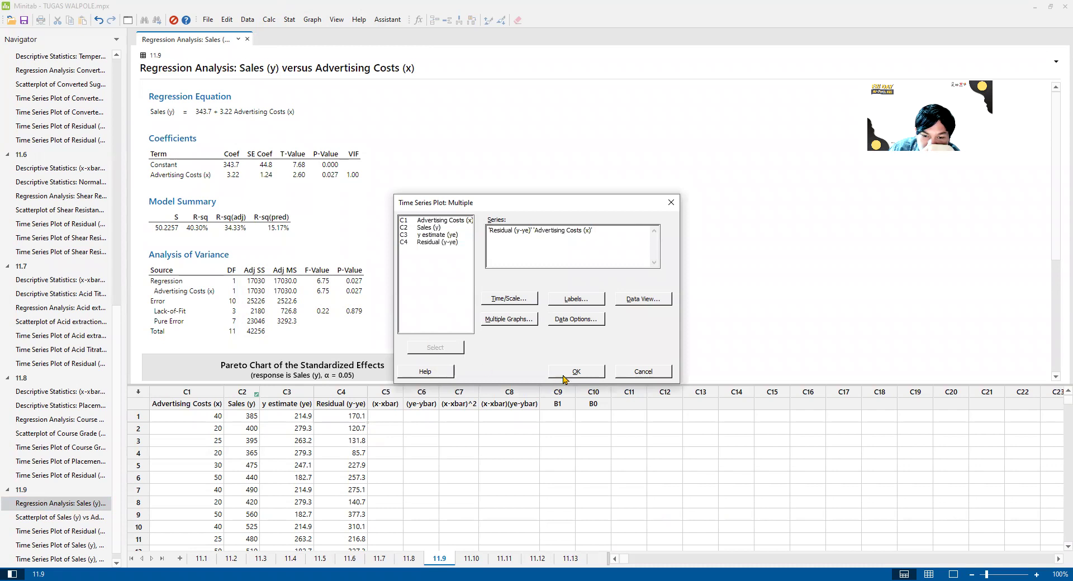
pyautogui.click(566, 373)
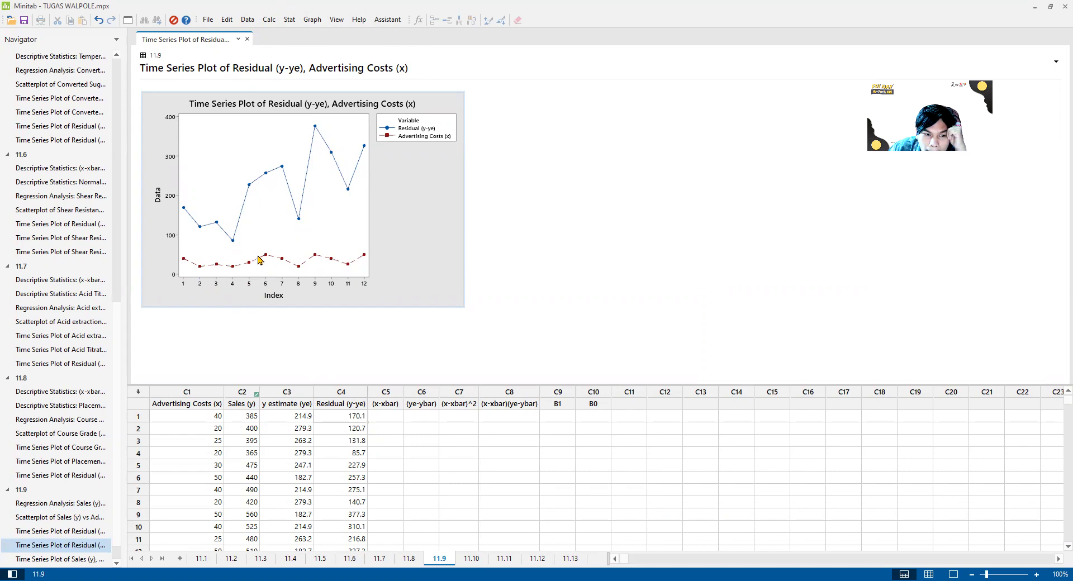
# Display descriptive statistics for Advertising Costs (x) and Sales (y), showing only the mean
pyautogui.click(382, 417)
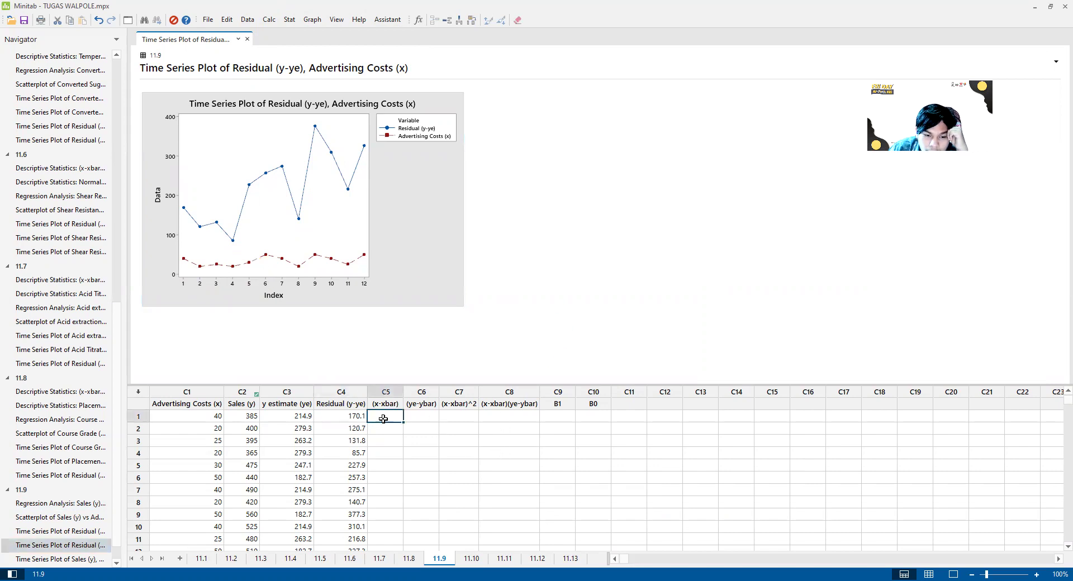
pyautogui.click(313, 19)
pyautogui.moveTo(298, 24)
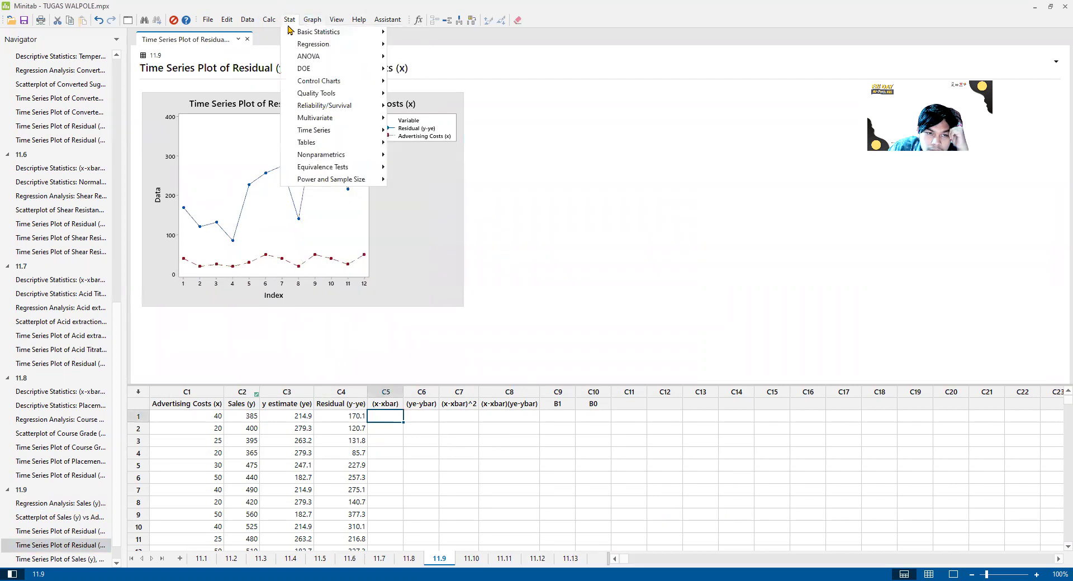
pyautogui.click(435, 33)
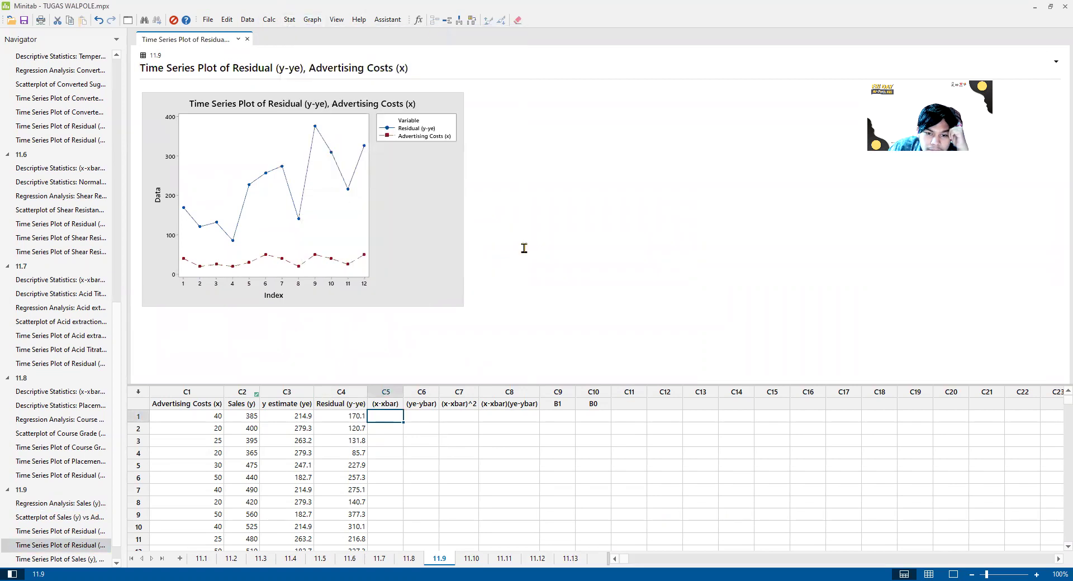
pyautogui.click(478, 218)
pyautogui.click(482, 346)
pyautogui.click(472, 225)
pyautogui.click(484, 345)
pyautogui.click(540, 348)
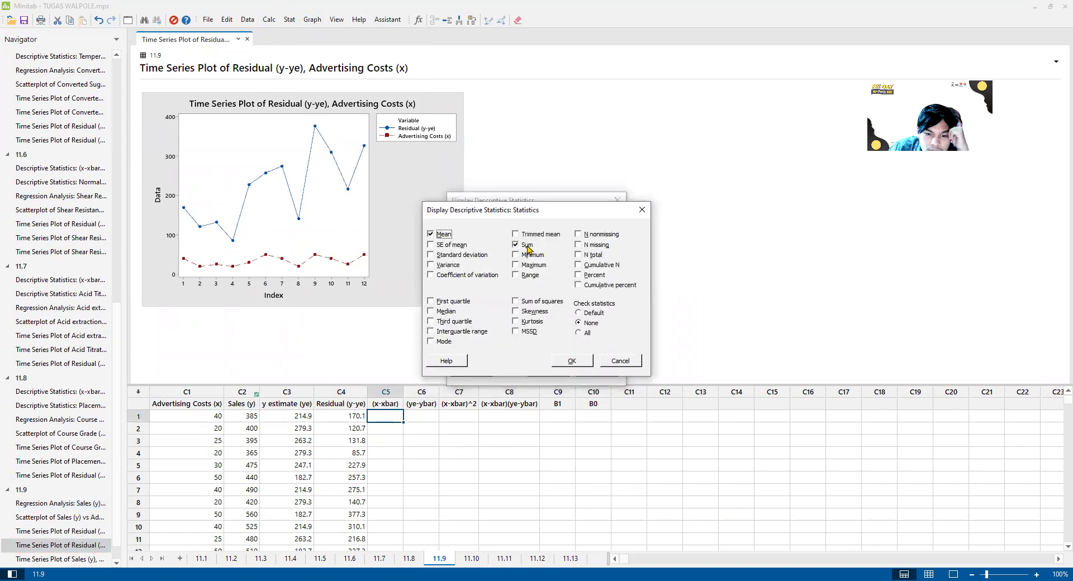
pyautogui.click(524, 245)
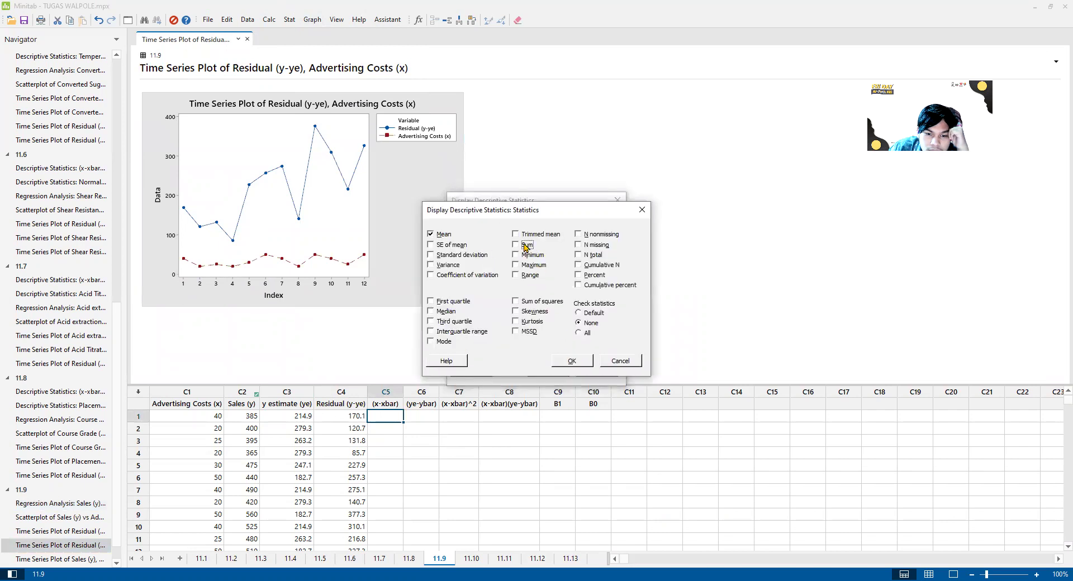
pyautogui.click(576, 361)
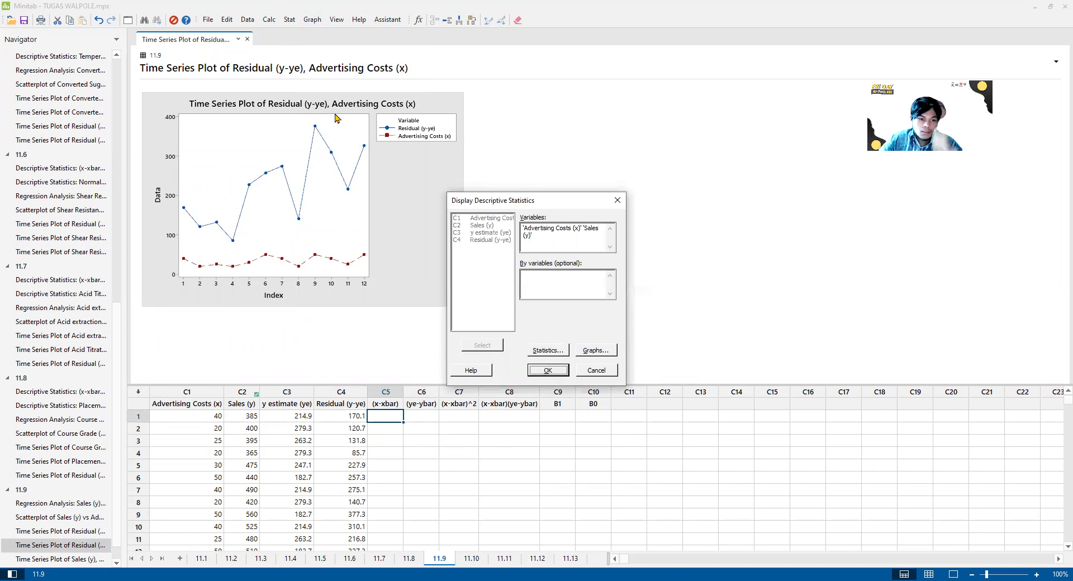
pyautogui.press('Return')
# Calculate the (x-xbar) column in C5 with the expression c1-34.17
pyautogui.click(269, 20)
pyautogui.click(277, 31)
pyautogui.write('c5')
pyautogui.doubleClick(508, 246)
pyautogui.write('c1-34.17')
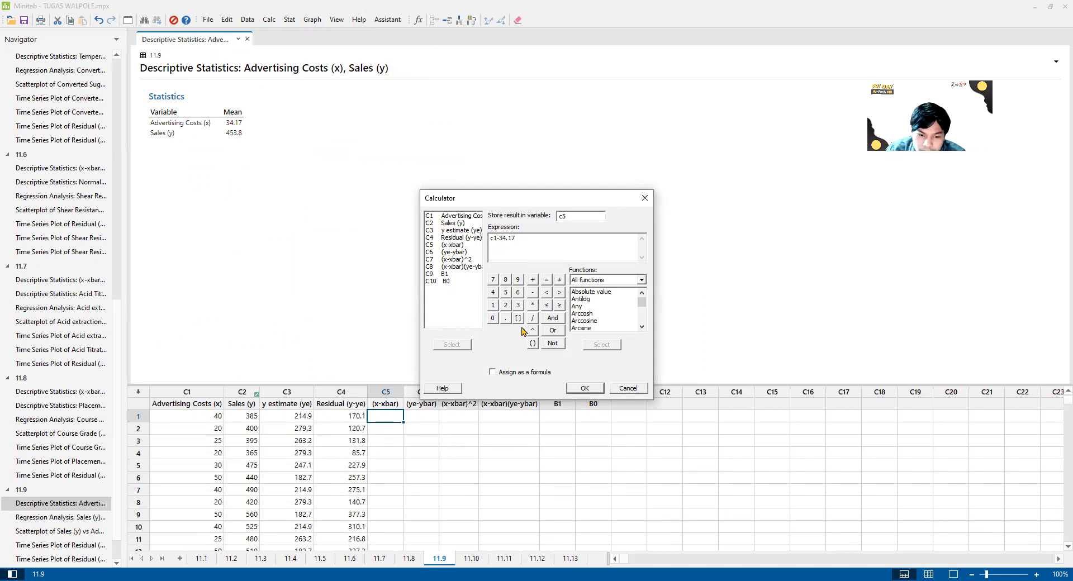
pyautogui.click(584, 388)
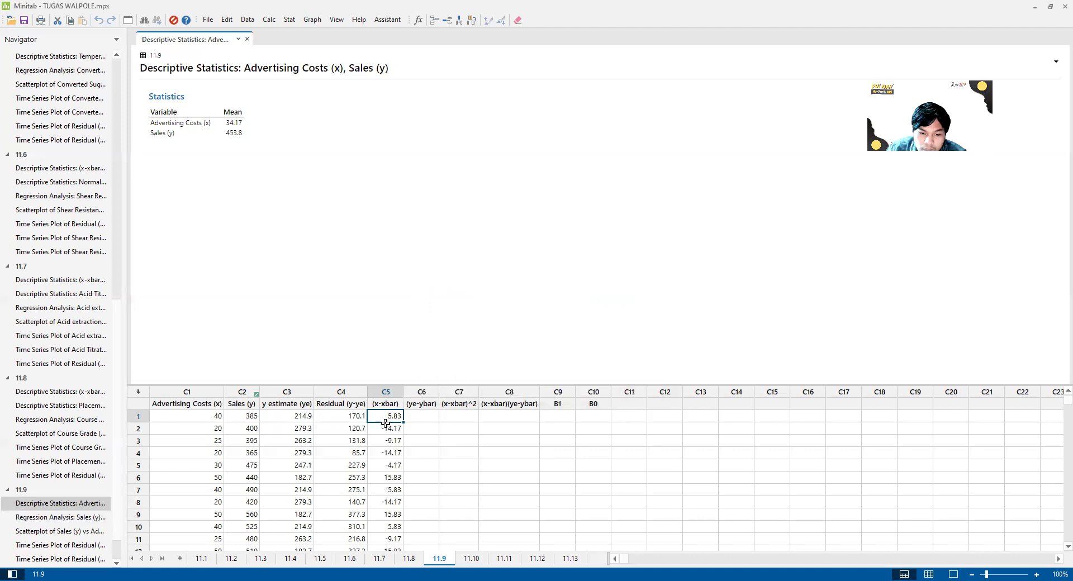
# Calculate the (ye-ybar) column in C6 with the expression c3-453.8
pyautogui.click(434, 419)
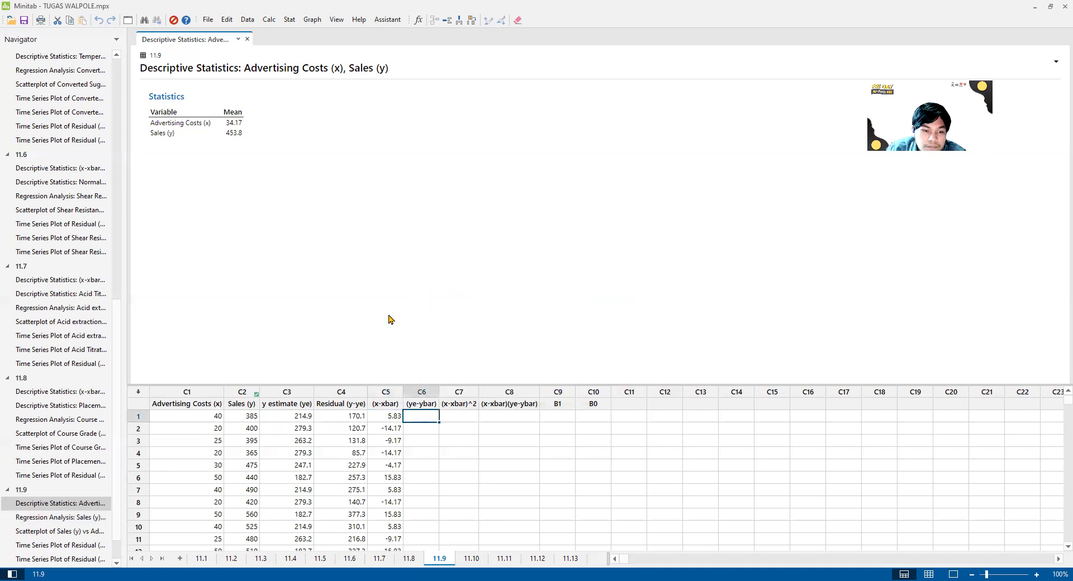
pyautogui.click(268, 19)
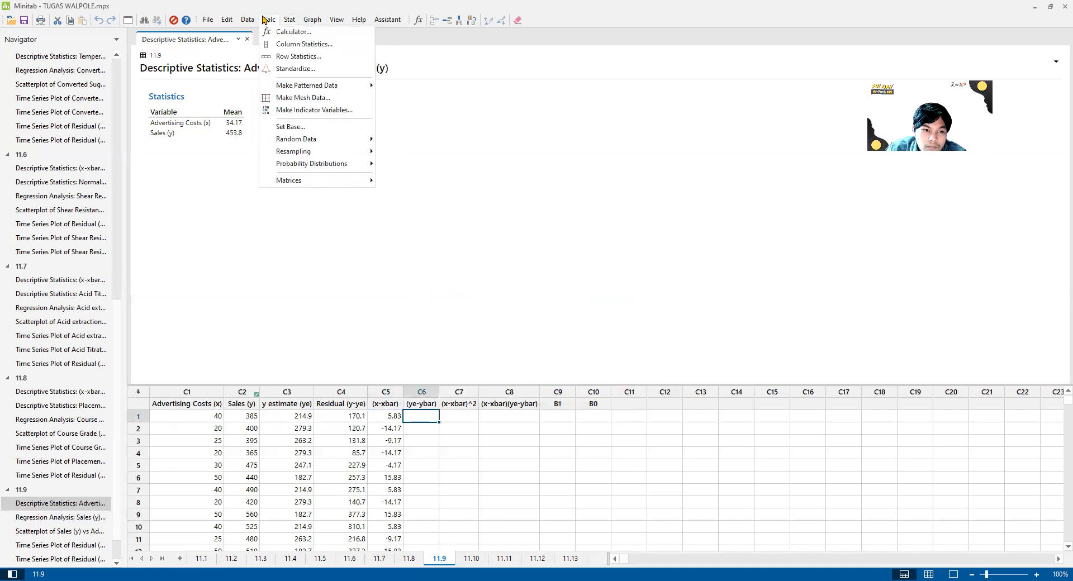
pyautogui.click(272, 32)
pyautogui.write('c6')
pyautogui.press('Tab')
pyautogui.write('c')
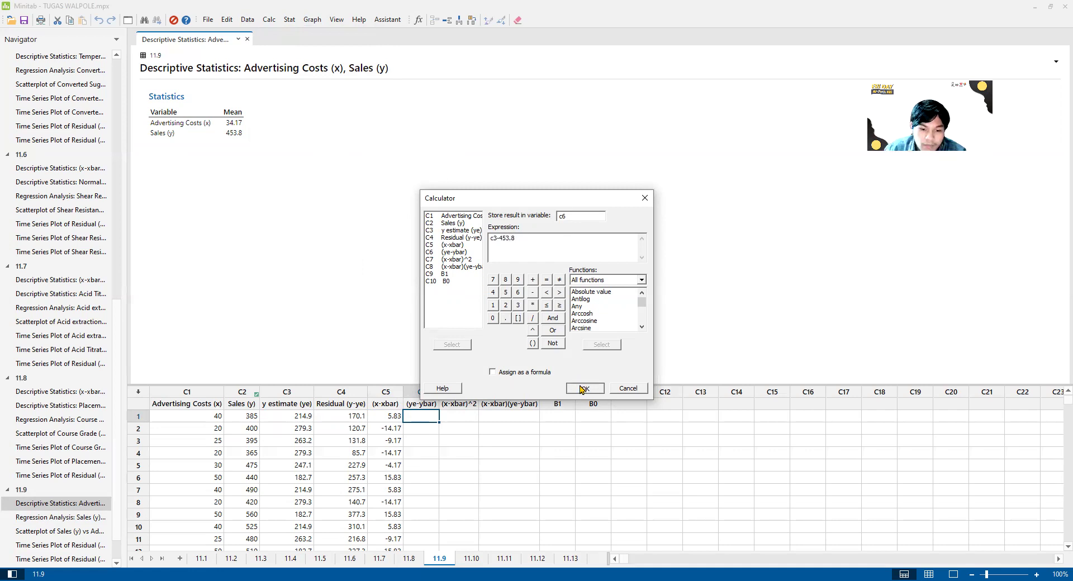
pyautogui.click(582, 388)
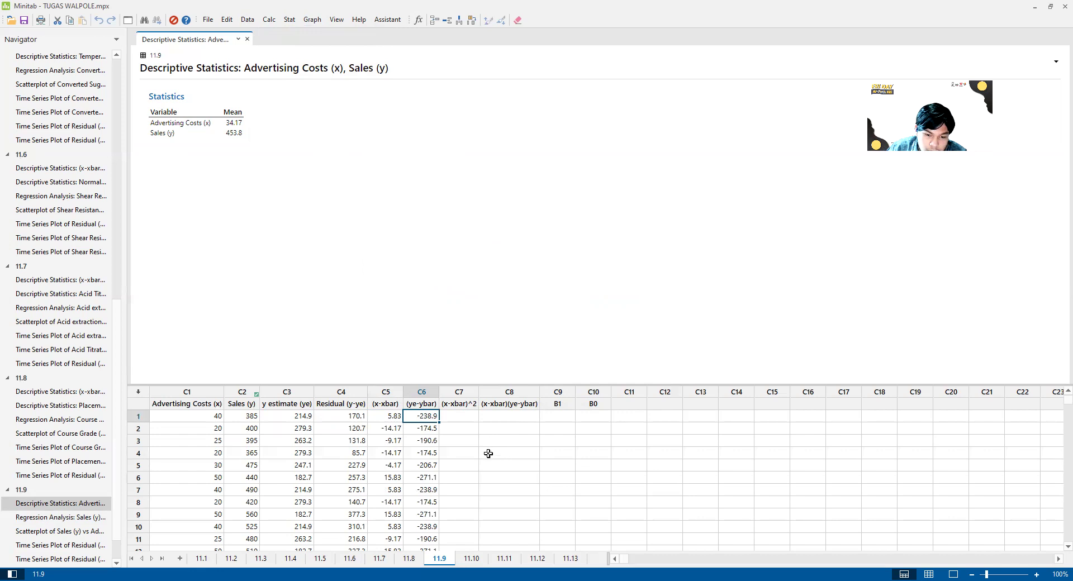
# Calculate the (x-xbar)^2 column in C7 with the expression c5^2
pyautogui.click(463, 415)
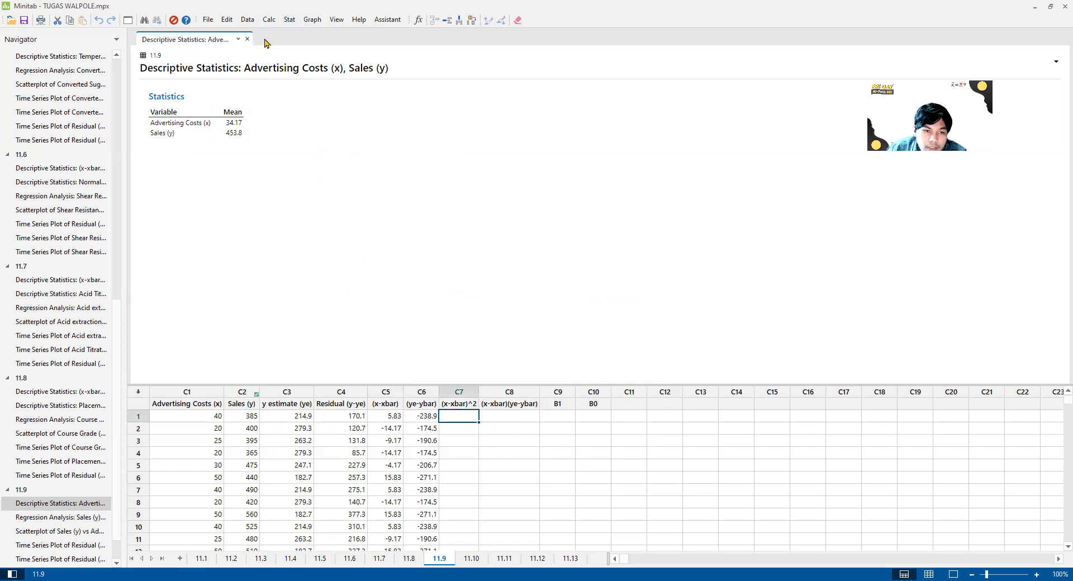
pyautogui.click(290, 20)
pyautogui.moveTo(305, 34)
pyautogui.moveTo(269, 19)
pyautogui.click(309, 32)
pyautogui.write('c7')
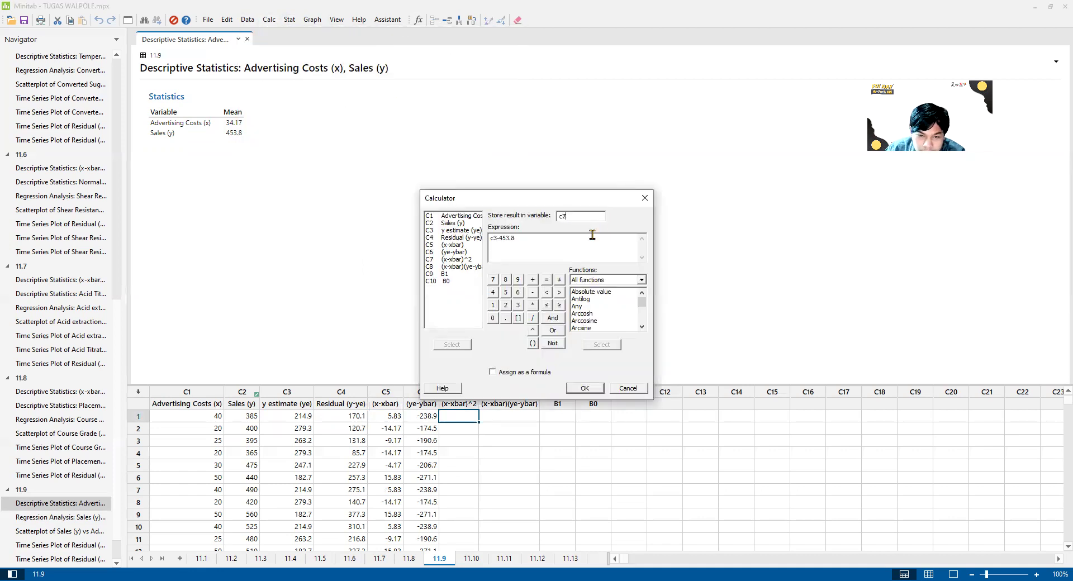
pyautogui.moveTo(542, 240); pyautogui.dragTo(472, 246)
pyautogui.write('c5')
pyautogui.click(533, 330)
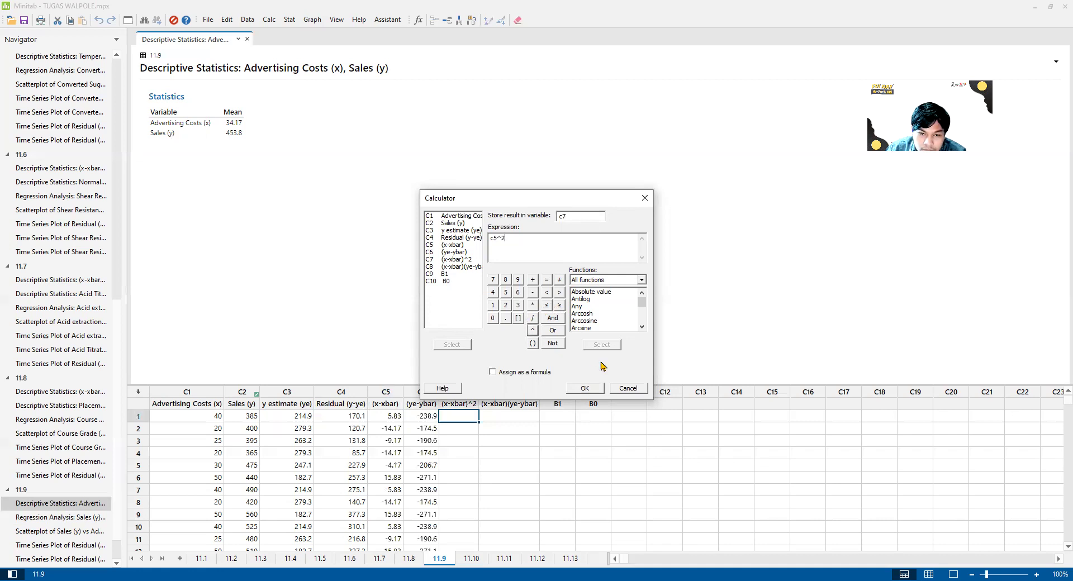
pyautogui.click(584, 390)
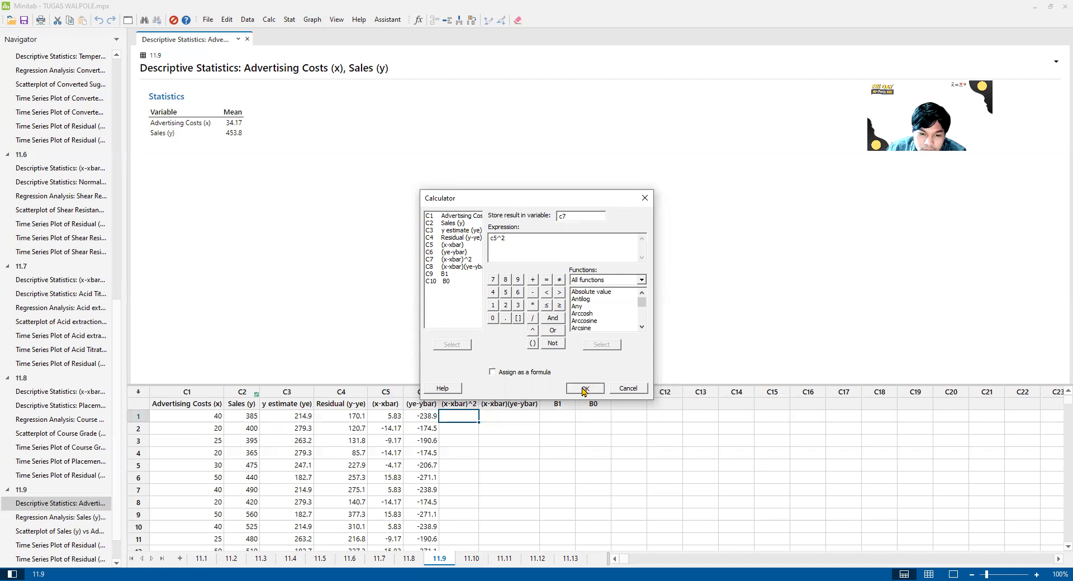
# Calculate the (x-xbar)(ye-ybar) column in C8 with the expression c5 * c6
pyautogui.click(515, 417)
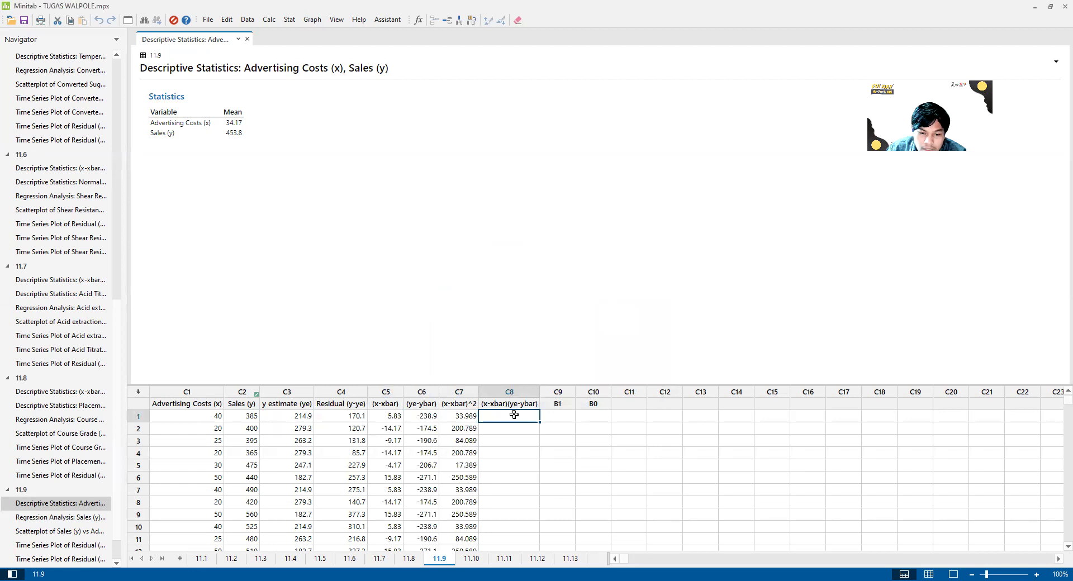
pyautogui.click(268, 19)
pyautogui.click(278, 30)
pyautogui.write('c')
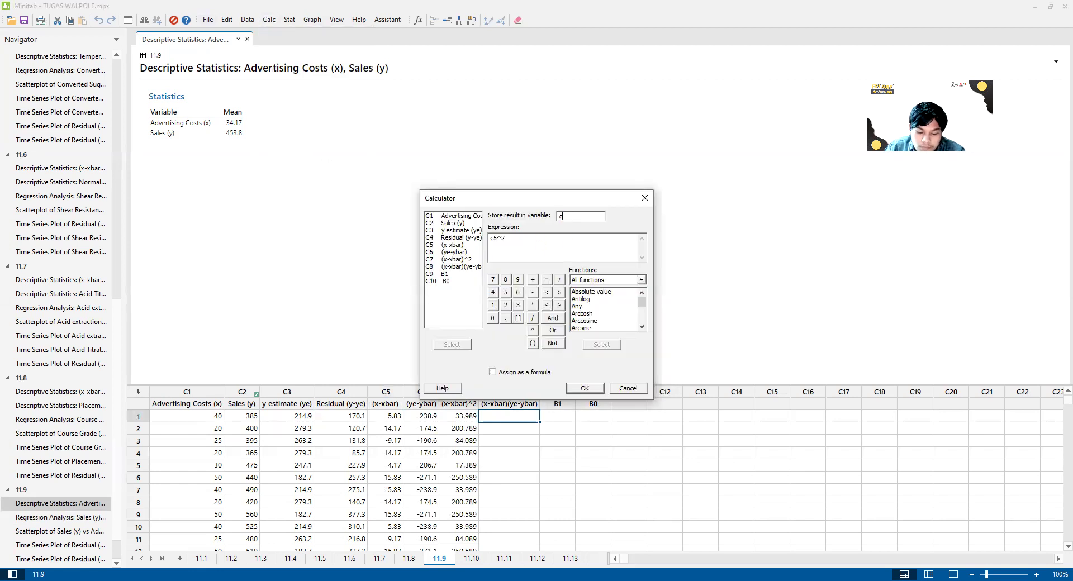
pyautogui.click(543, 241)
pyautogui.press('BackSpace')
pyautogui.press('BackSpace')
pyautogui.click(532, 305)
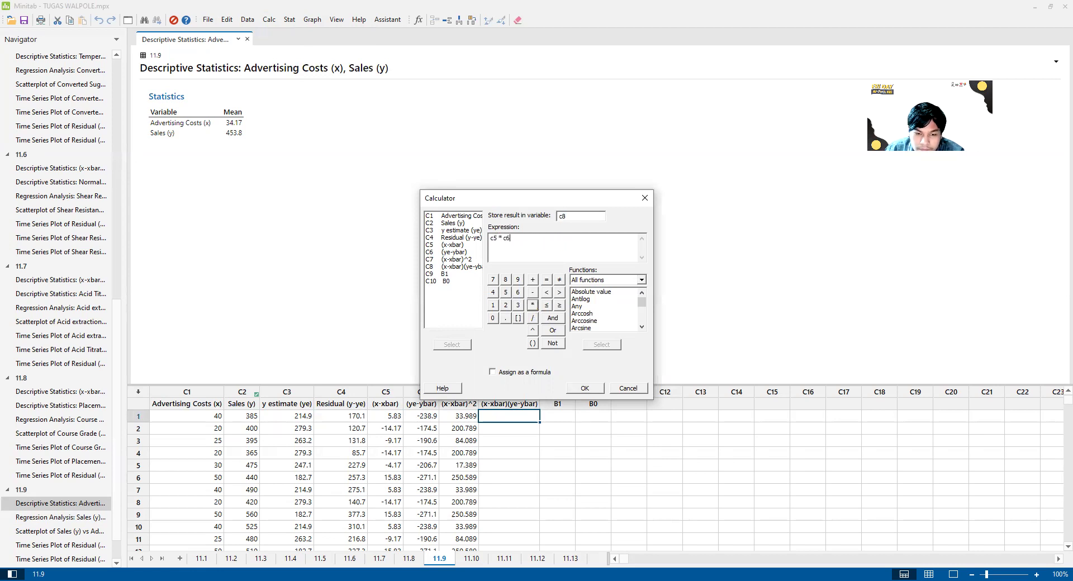
pyautogui.click(580, 389)
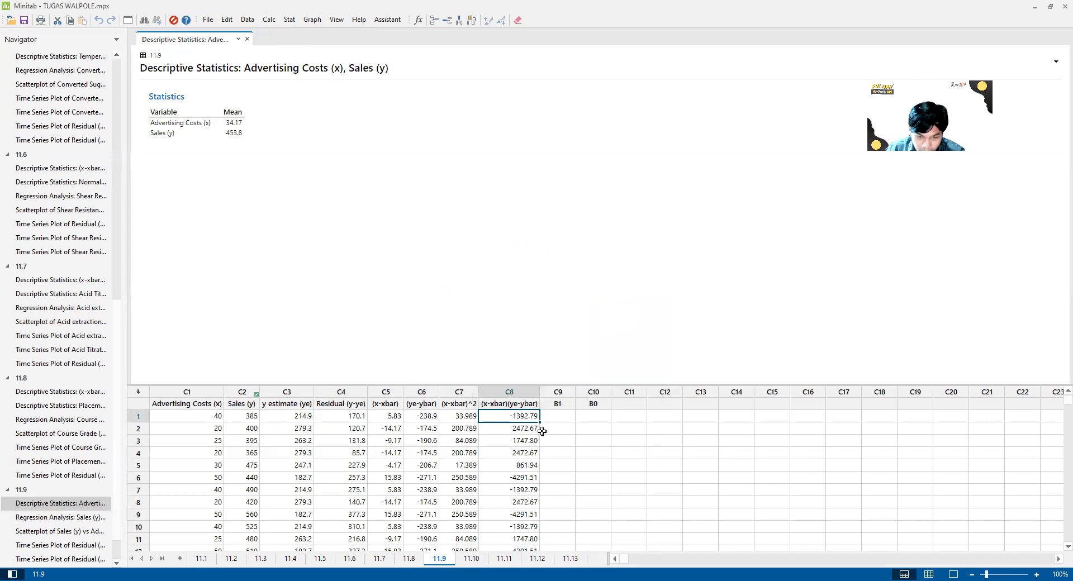
# Display descriptive statistics for (x-xbar)^2 and (x-xbar)(ye-ybar), showing the mean and sum
pyautogui.click(290, 21)
pyautogui.moveTo(308, 35)
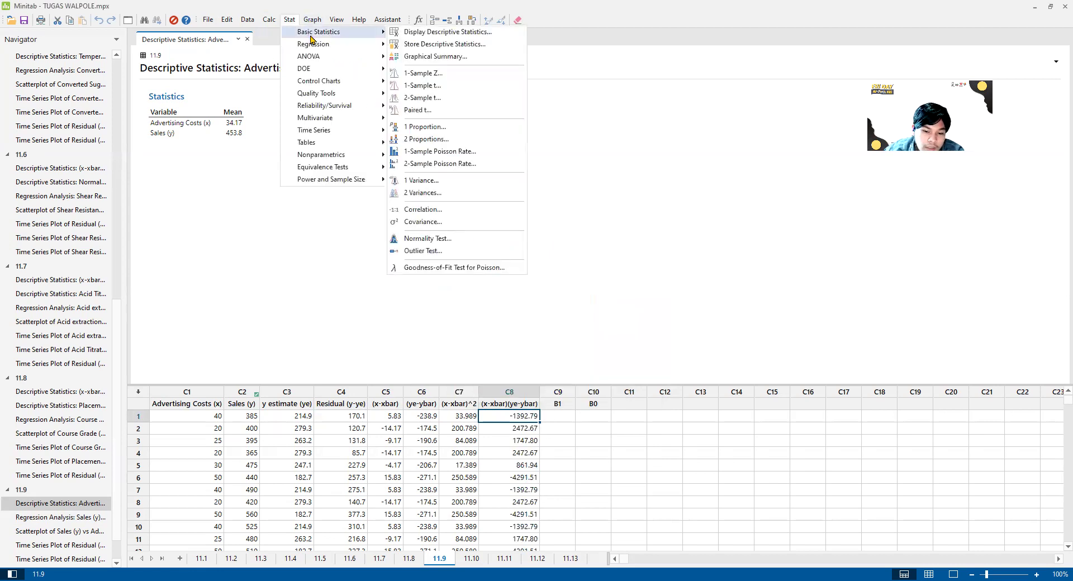
pyautogui.click(413, 33)
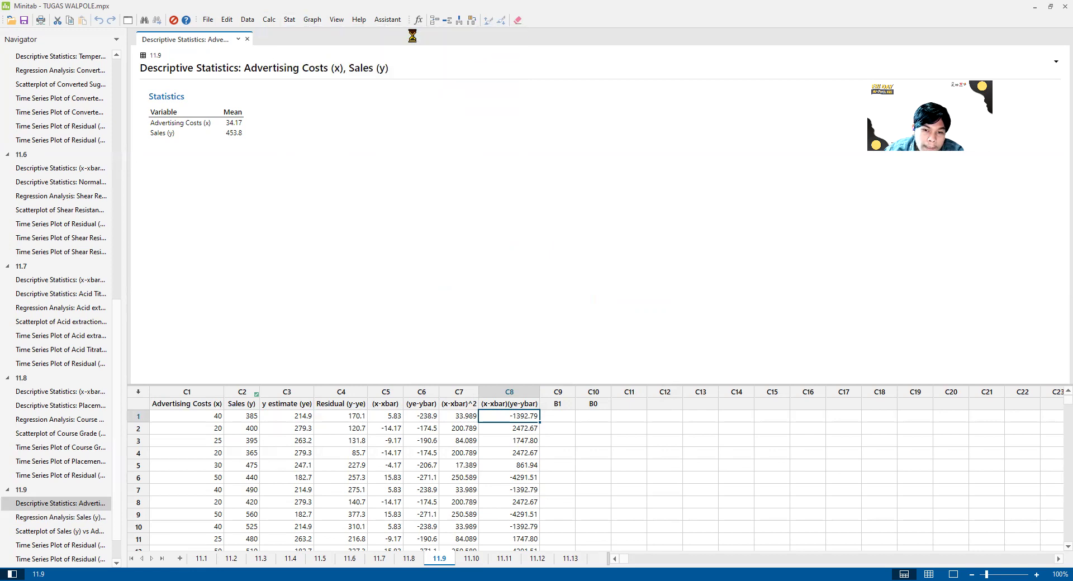
pyautogui.doubleClick(481, 261)
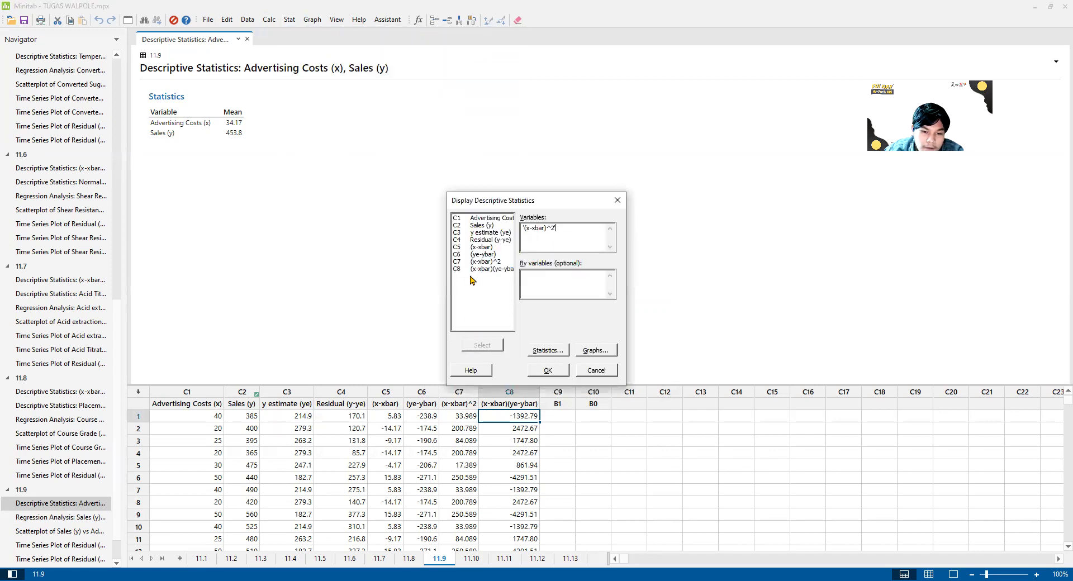
pyautogui.click(482, 268)
pyautogui.click(481, 345)
pyautogui.click(540, 348)
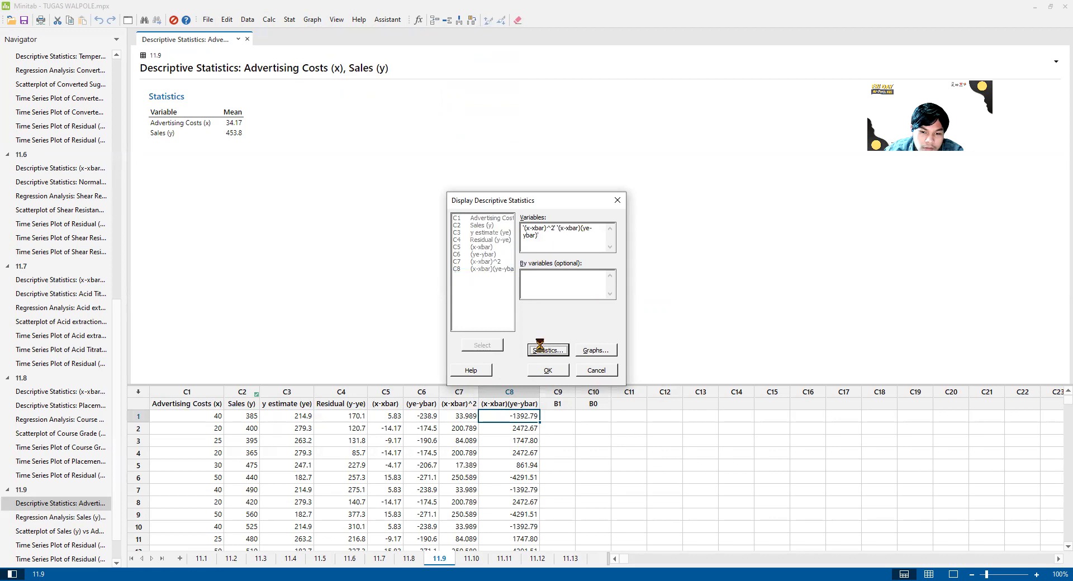
pyautogui.click(527, 246)
pyautogui.click(564, 360)
pyautogui.click(535, 370)
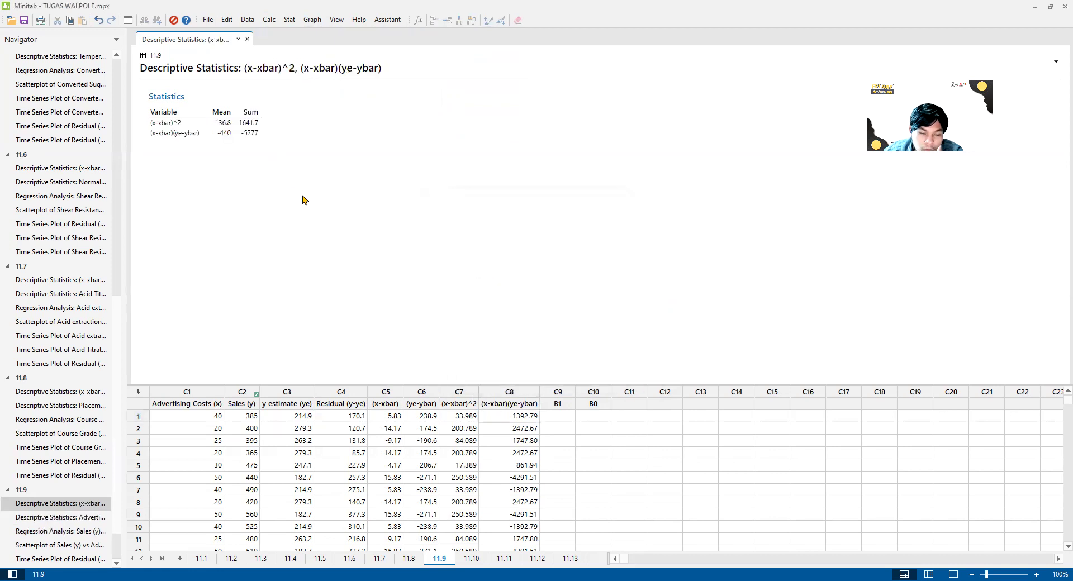
# Review the 11.9 regression equation and the descriptive statistics of (x-xbar)^2 and (x-xbar)(ye-ybar)
pyautogui.click(60, 534)
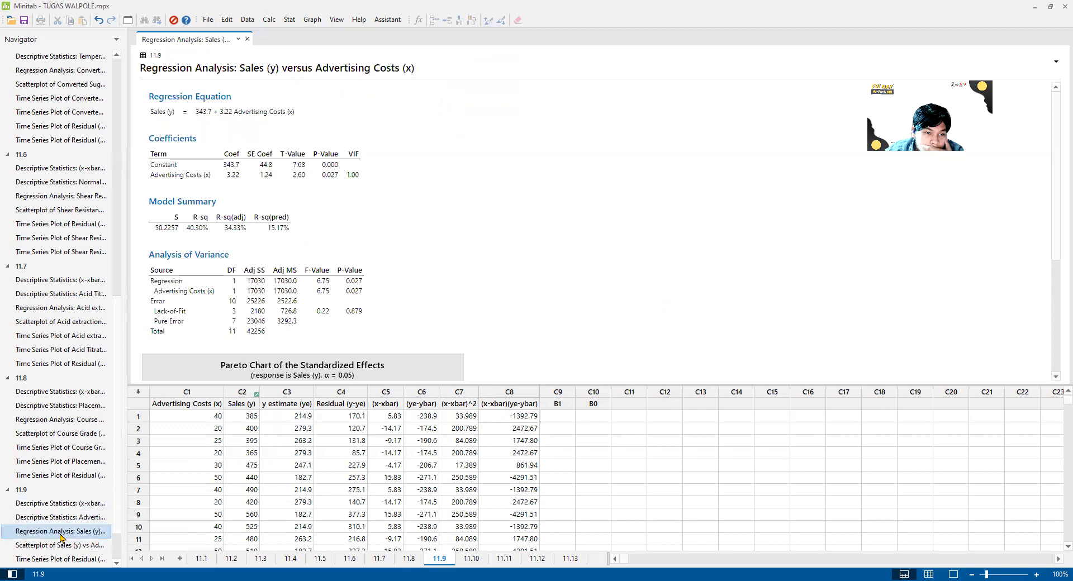
pyautogui.scroll(-1, 58, 513)
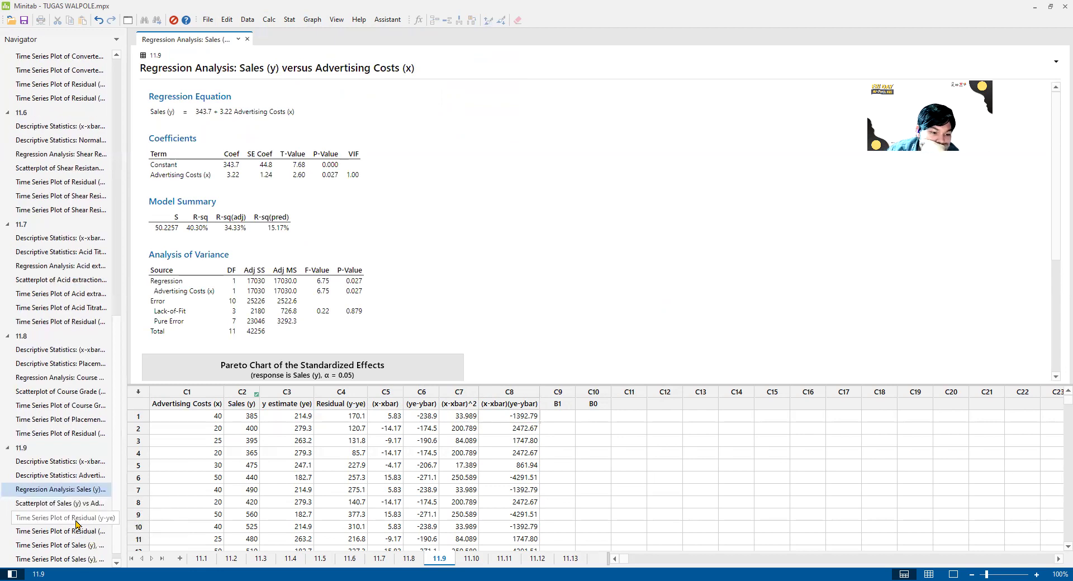
pyautogui.click(61, 462)
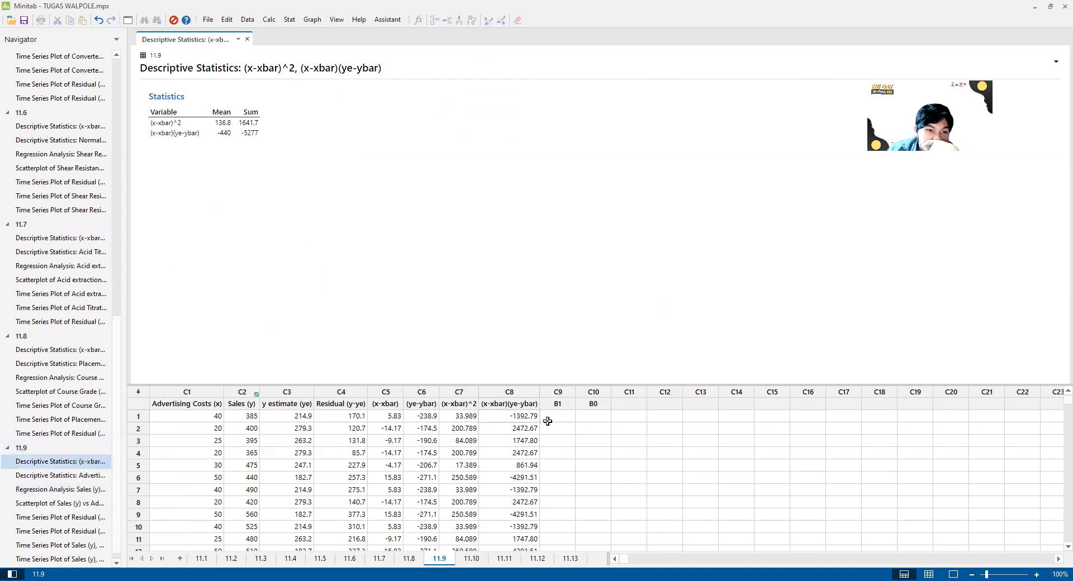
pyautogui.scroll(-3, 566, 459)
pyautogui.scroll(3, 565, 459)
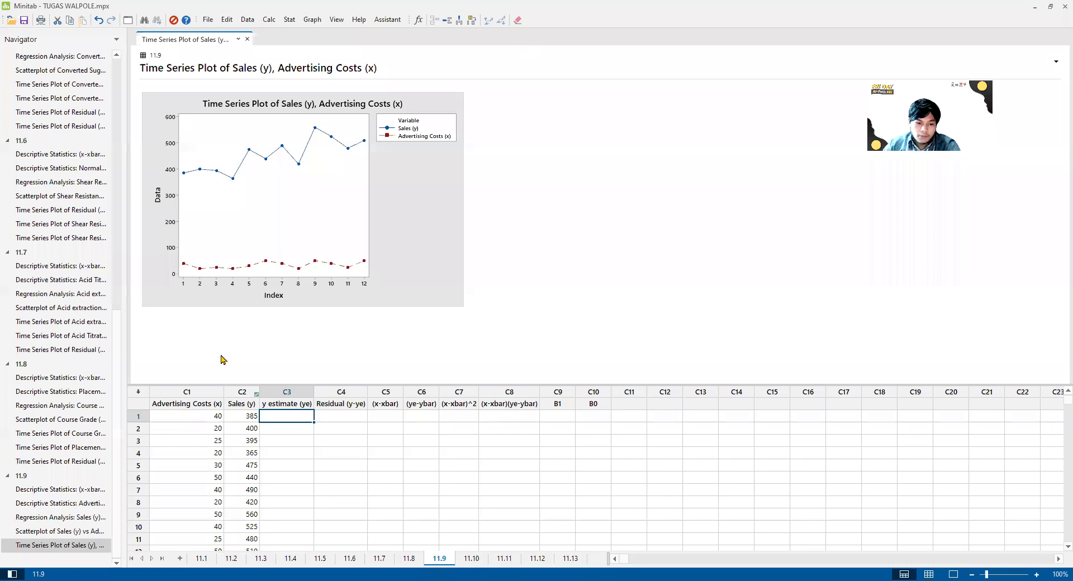
# Open the 11.9 regression output and recalculate the y estimate (ye) column in C3 with the expression 343.7+3.22*c1
pyautogui.click(78, 504)
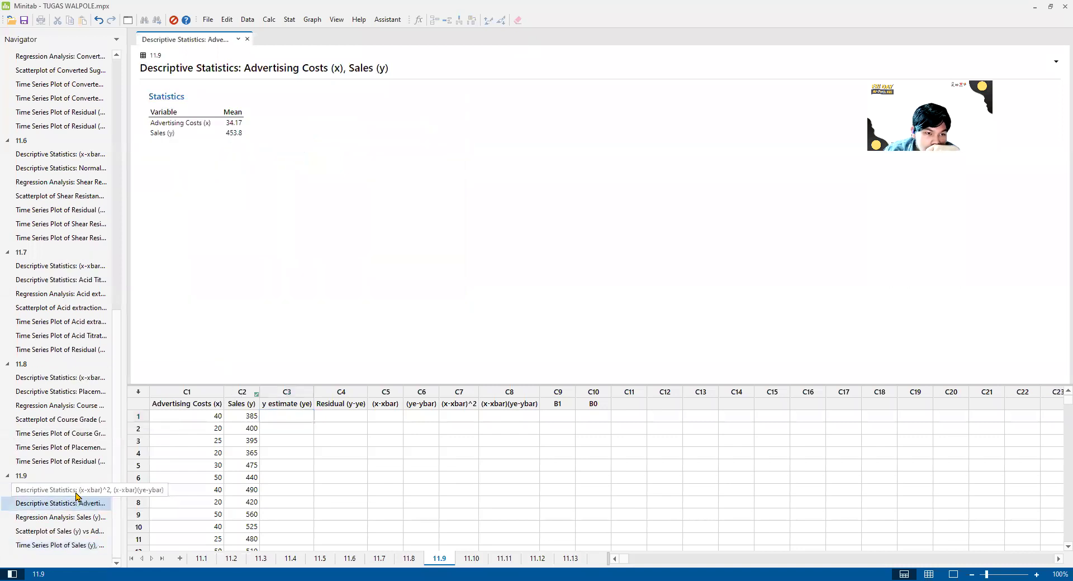
pyautogui.click(81, 517)
pyautogui.click(288, 418)
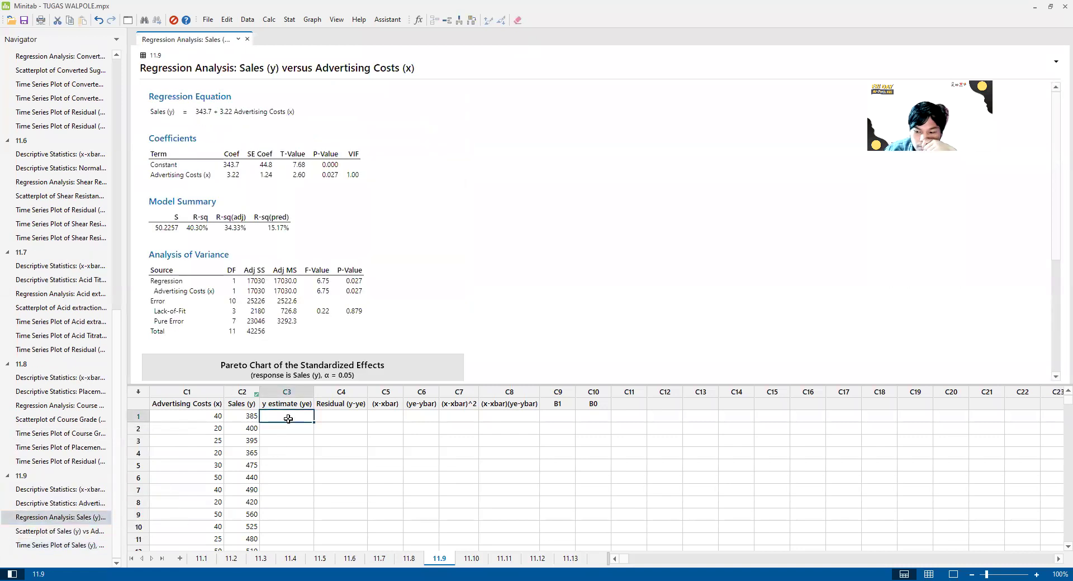
pyautogui.click(268, 19)
pyautogui.click(290, 32)
pyautogui.write('c3')
pyautogui.press('Tab')
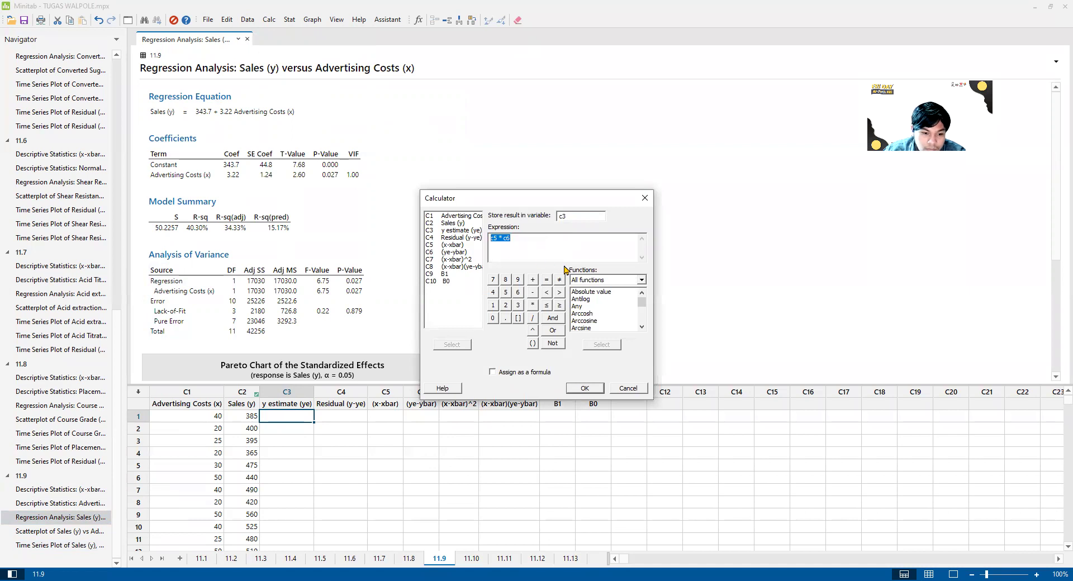
pyautogui.write('343.7+3.22*c1')
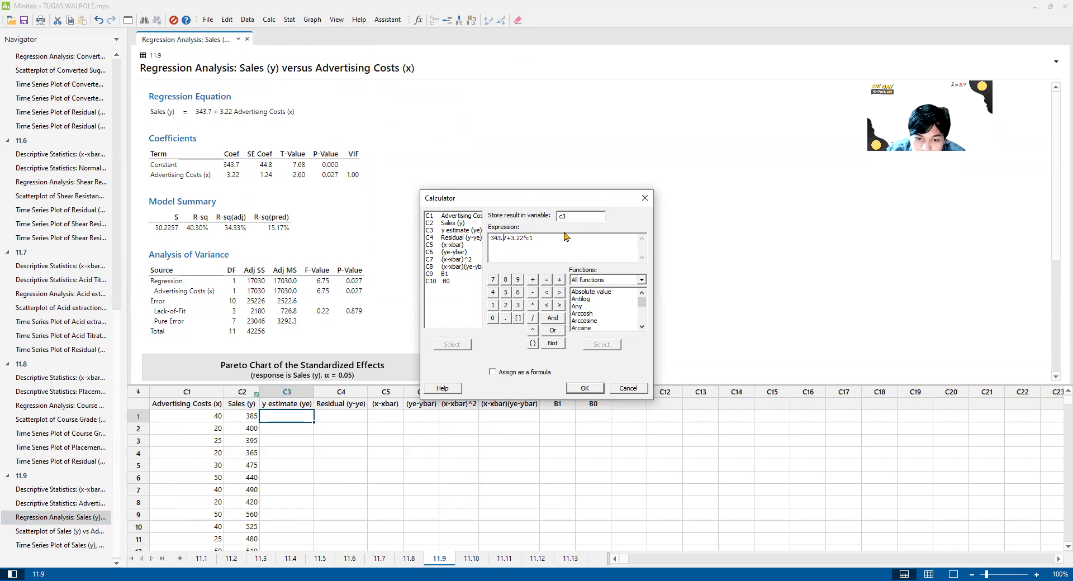
pyautogui.click(585, 389)
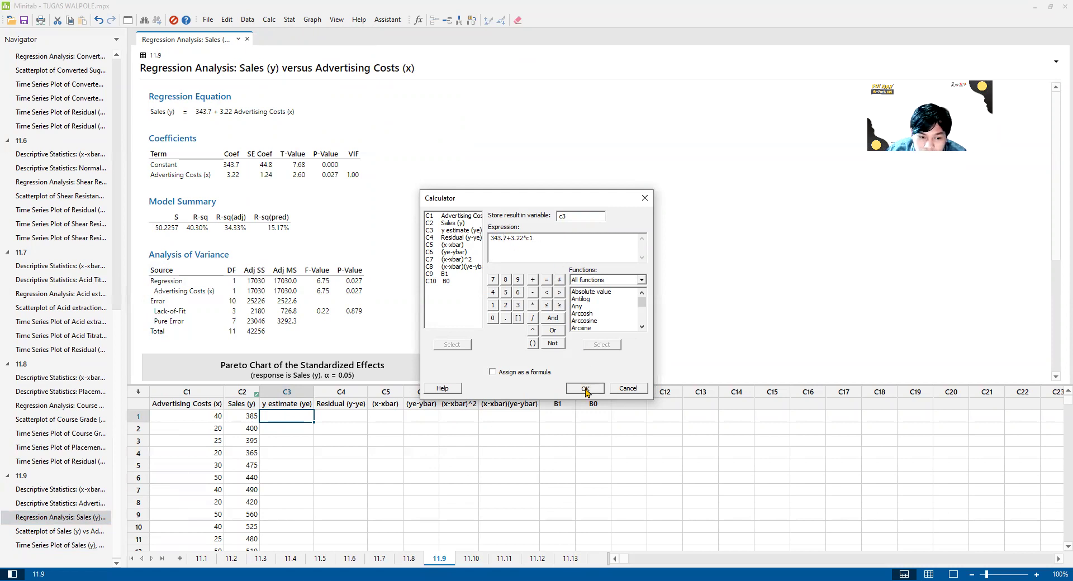
# Calculate the Residual (y-ye) column in C4 with the expression c2-c3
pyautogui.click(343, 416)
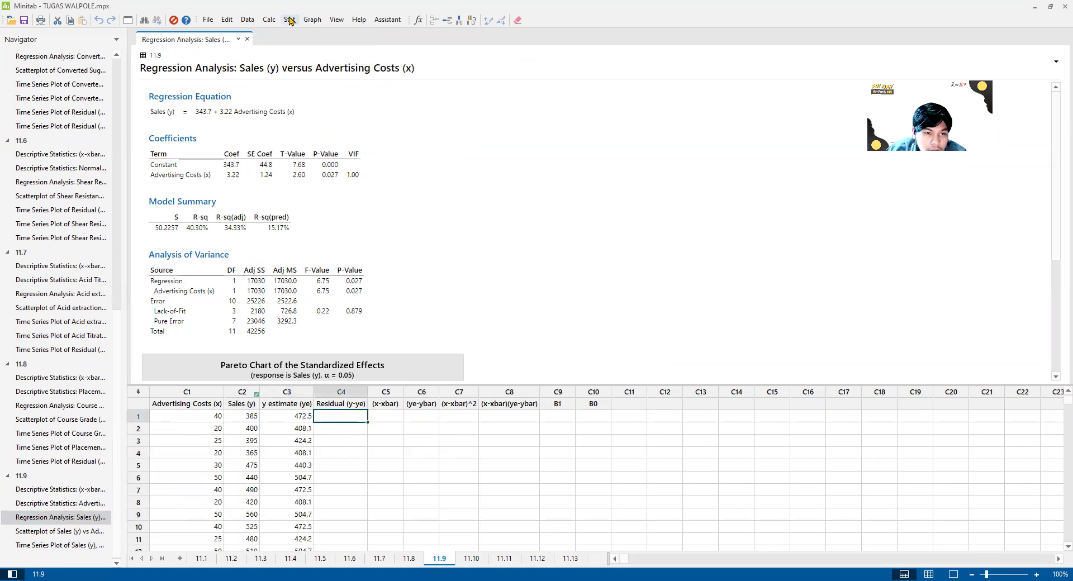
pyautogui.click(269, 19)
pyautogui.click(269, 30)
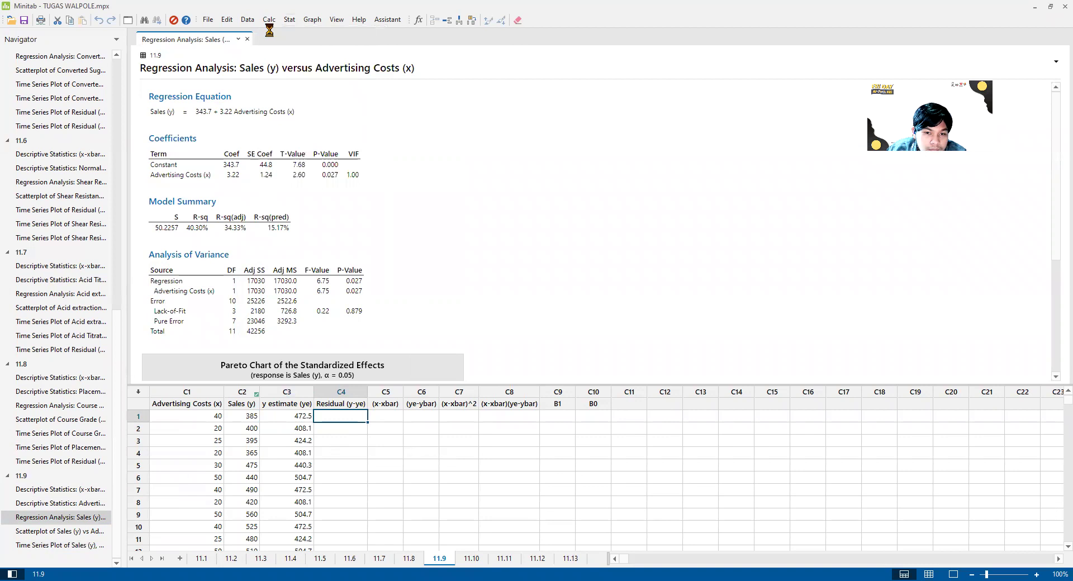
pyautogui.click(581, 216)
pyautogui.press('BackSpace')
pyautogui.press('BackSpace')
pyautogui.write('c4')
pyautogui.press('Tab')
pyautogui.write('c2')
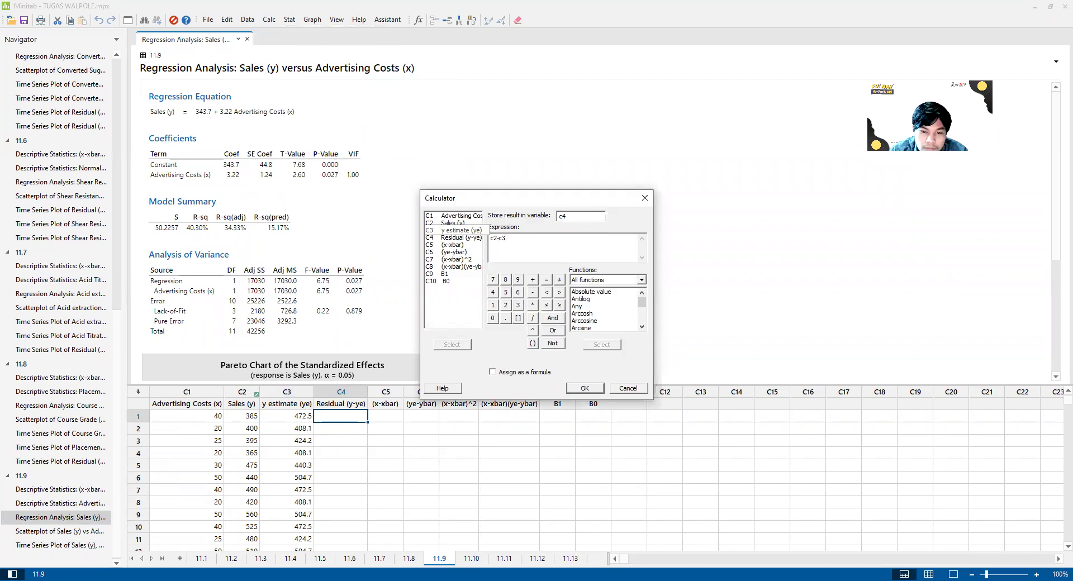
pyautogui.click(583, 387)
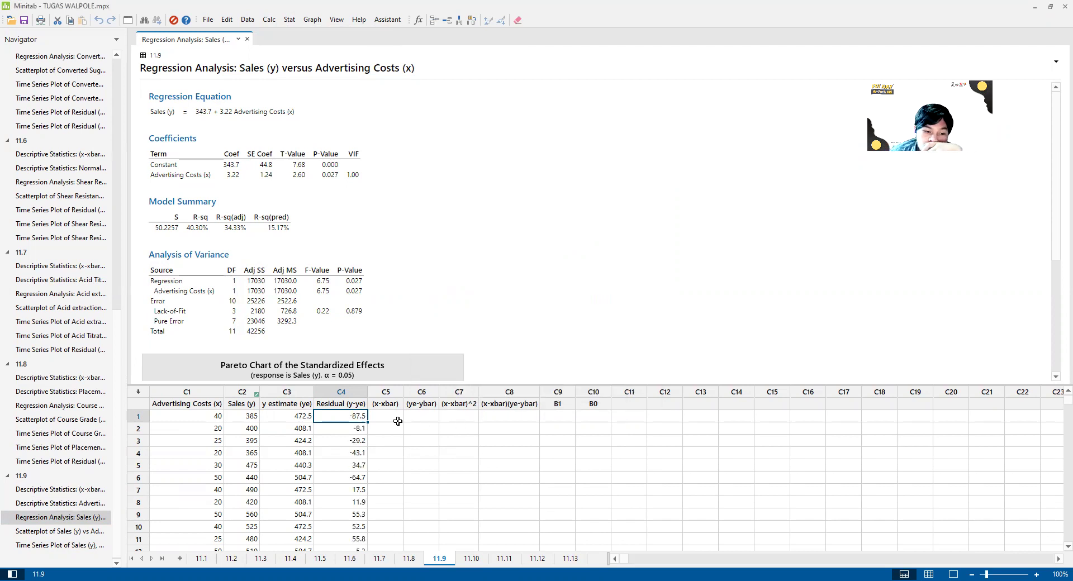
# Review the 11.9 regression output and the descriptive statistics of Advertising Costs (x) and Sales (y)
pyautogui.click(54, 504)
pyautogui.click(59, 517)
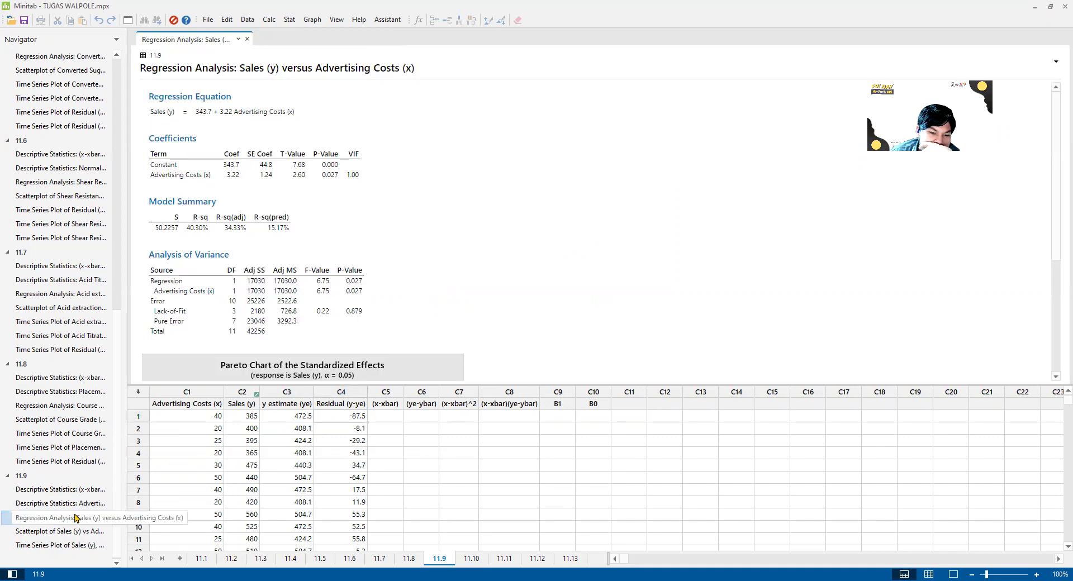
pyautogui.click(388, 420)
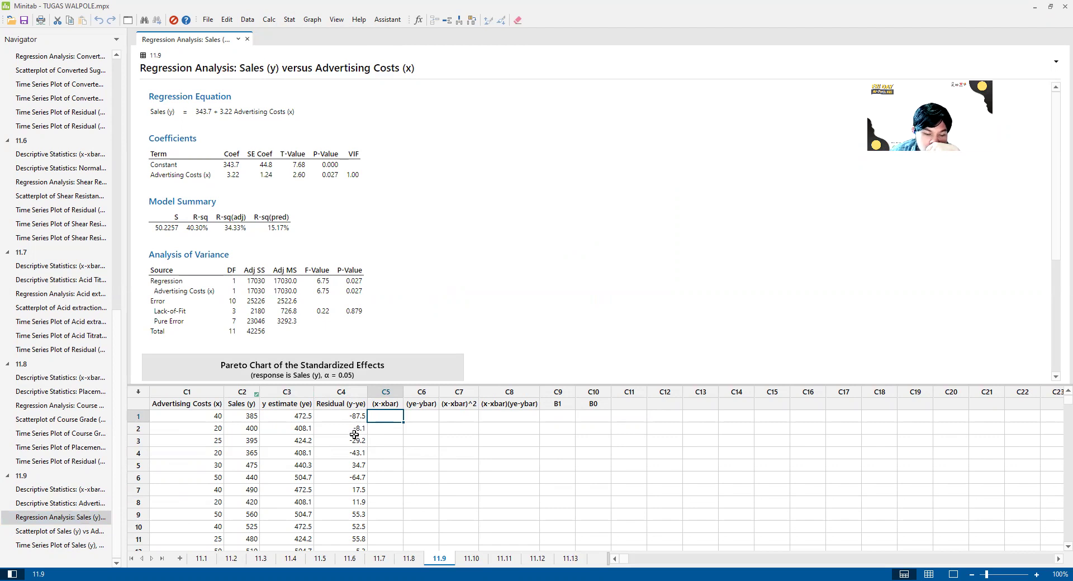
pyautogui.click(91, 505)
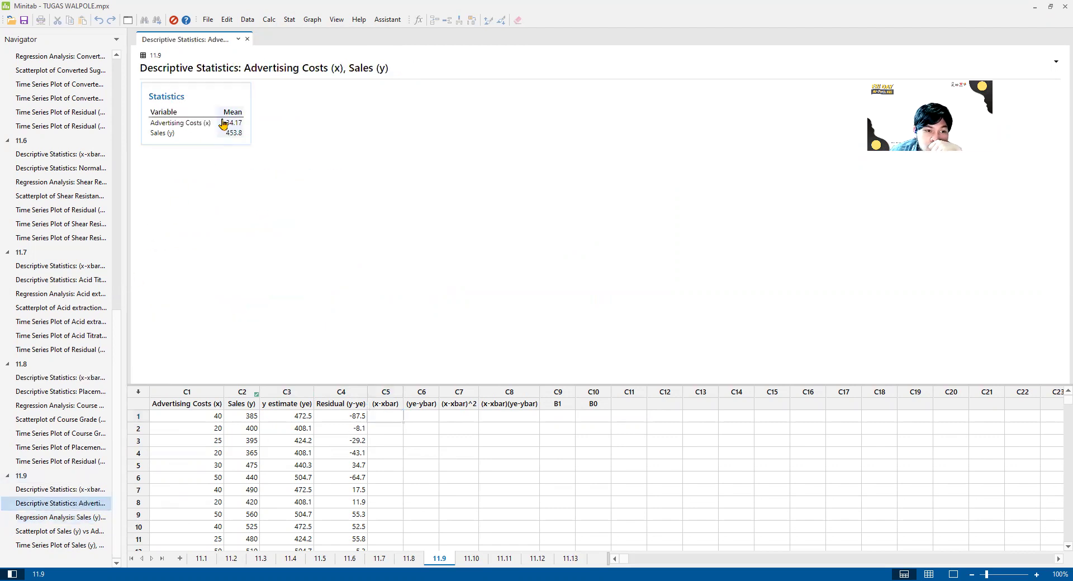
pyautogui.click(19, 517)
pyautogui.click(384, 417)
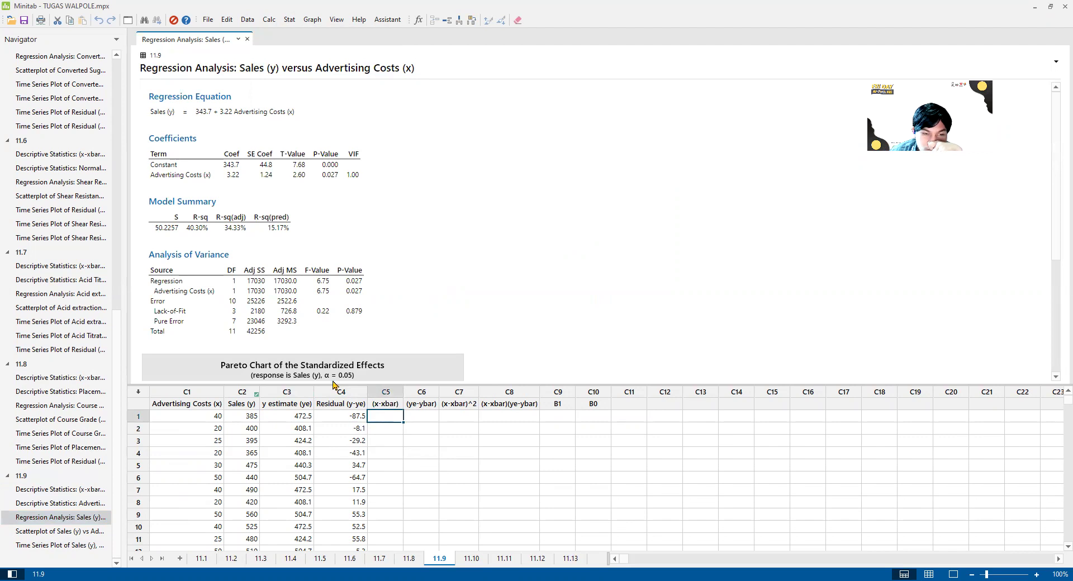
# Create a simple time series plot of the Residual (y-ye) column for 11.9
pyautogui.click(289, 20)
pyautogui.moveTo(312, 22)
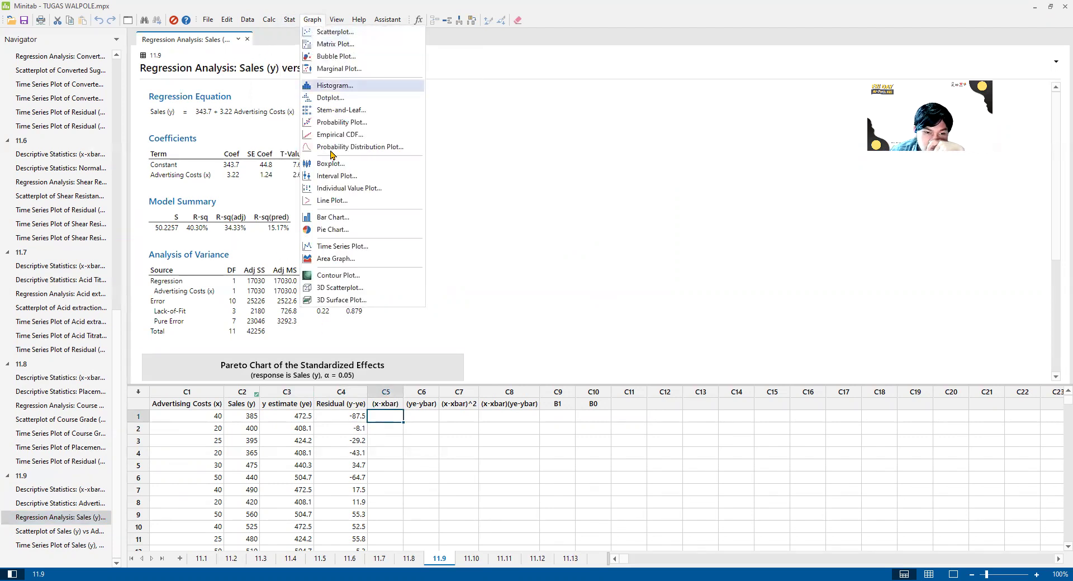
pyautogui.click(330, 246)
pyautogui.click(480, 266)
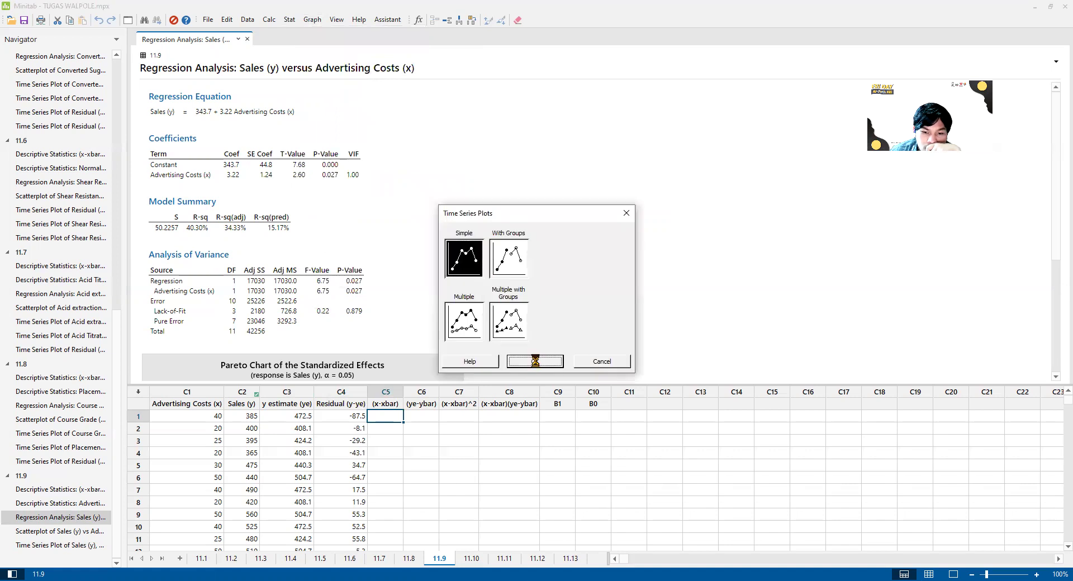
pyautogui.doubleClick(479, 252)
pyautogui.doubleClick(437, 242)
pyautogui.click(569, 371)
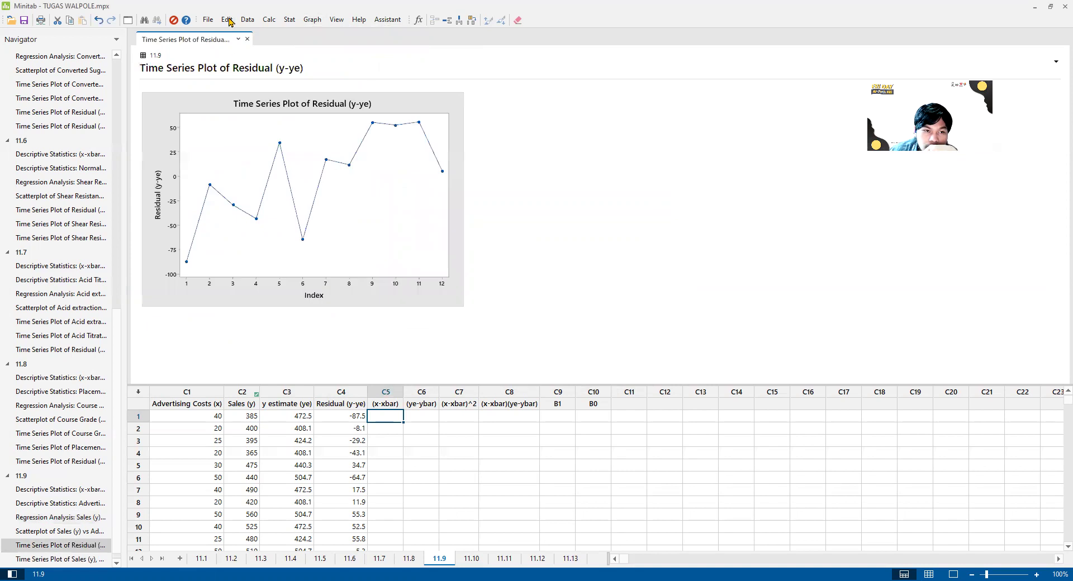
# Create a multiple time series plot of Residual (y-ye) and Advertising Costs (x)
pyautogui.click(311, 19)
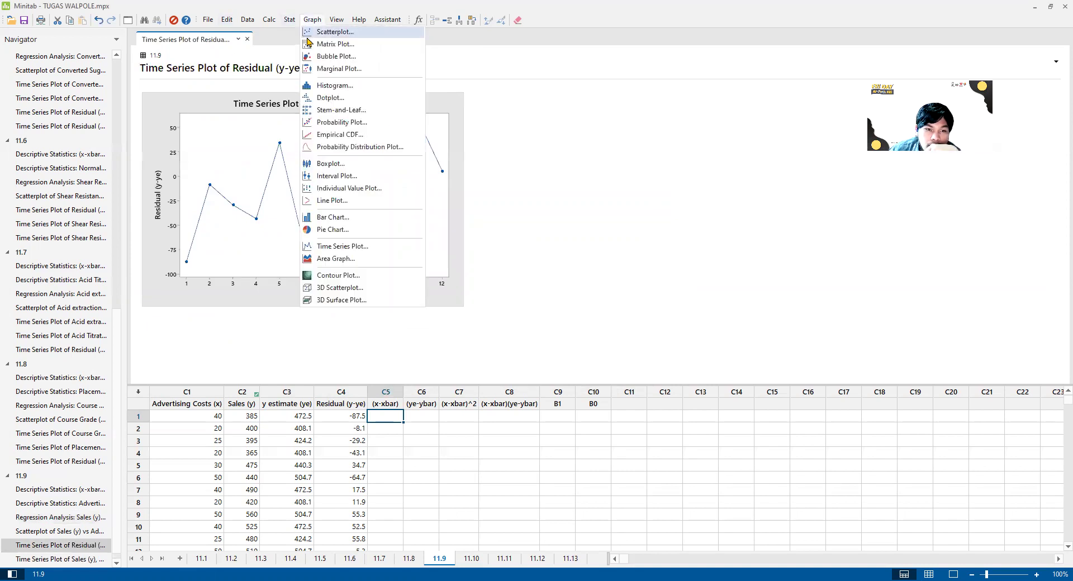
pyautogui.click(361, 247)
pyautogui.click(472, 332)
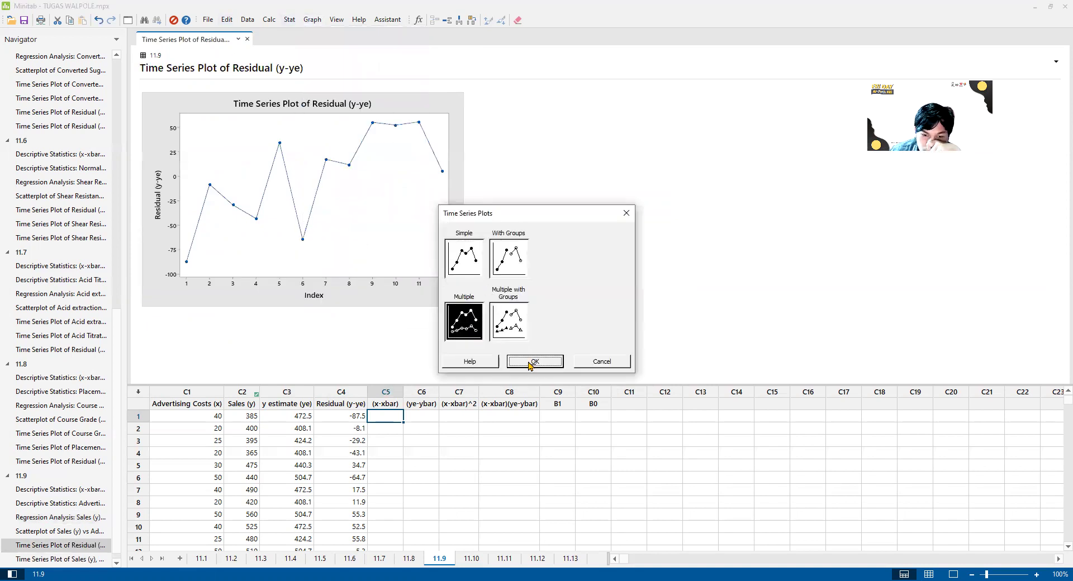
pyautogui.press('Return')
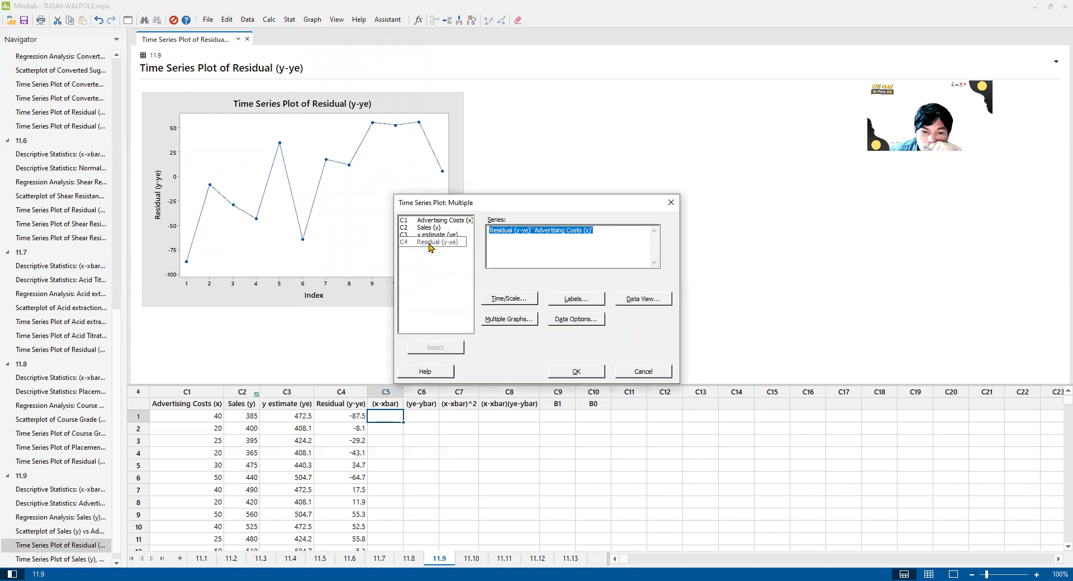
pyautogui.click(433, 242)
pyautogui.click(447, 347)
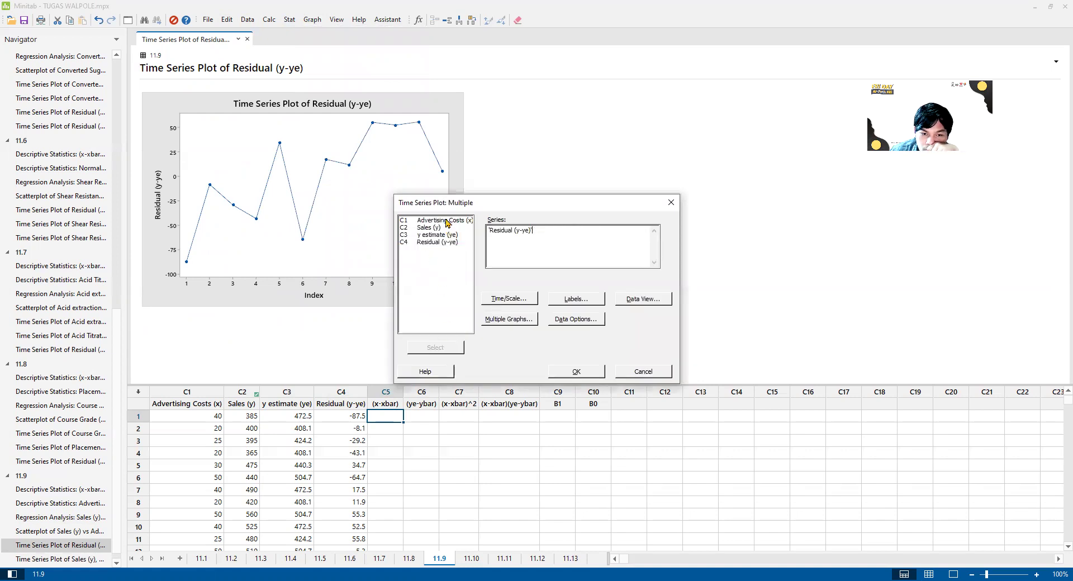
pyautogui.click(435, 221)
pyautogui.click(433, 347)
pyautogui.click(581, 372)
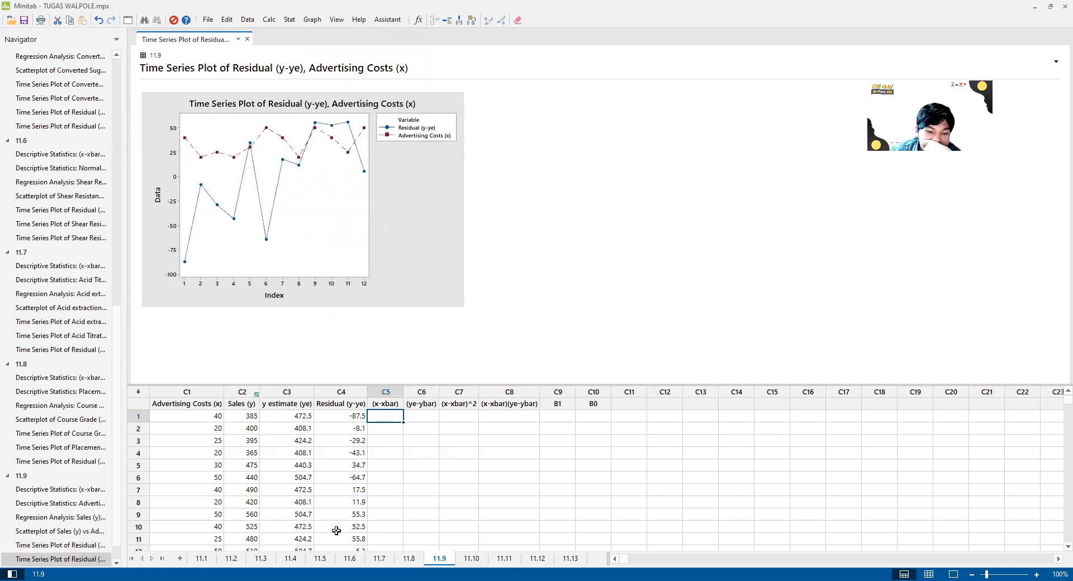
# Switch to the Walpole textbook PDF to check the questions of exercise 11.9, and return to Minitab
pyautogui.hotkey('alt', 'Tab')
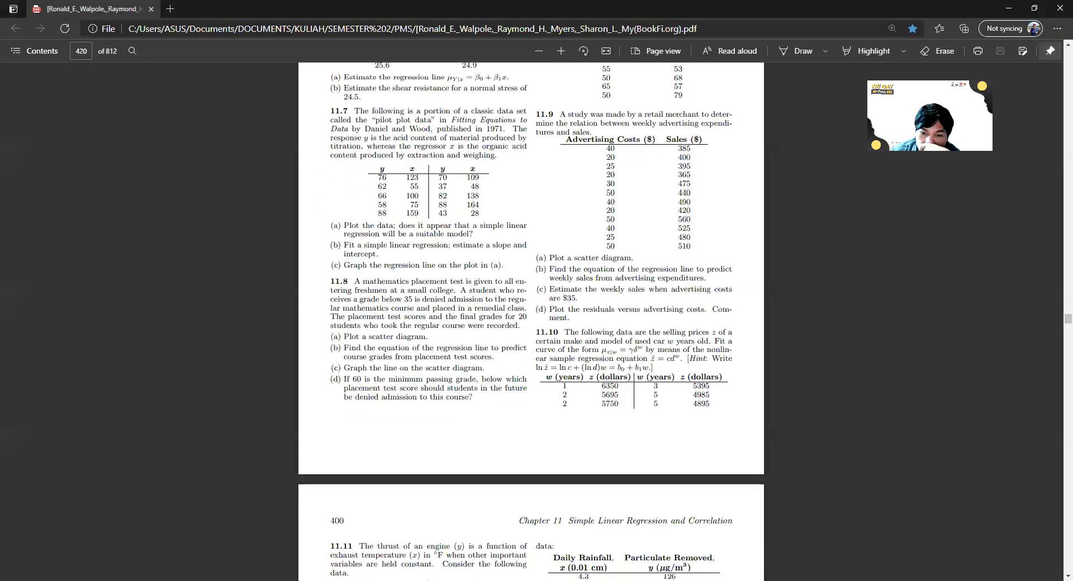
pyautogui.hotkey('alt', 'Tab')
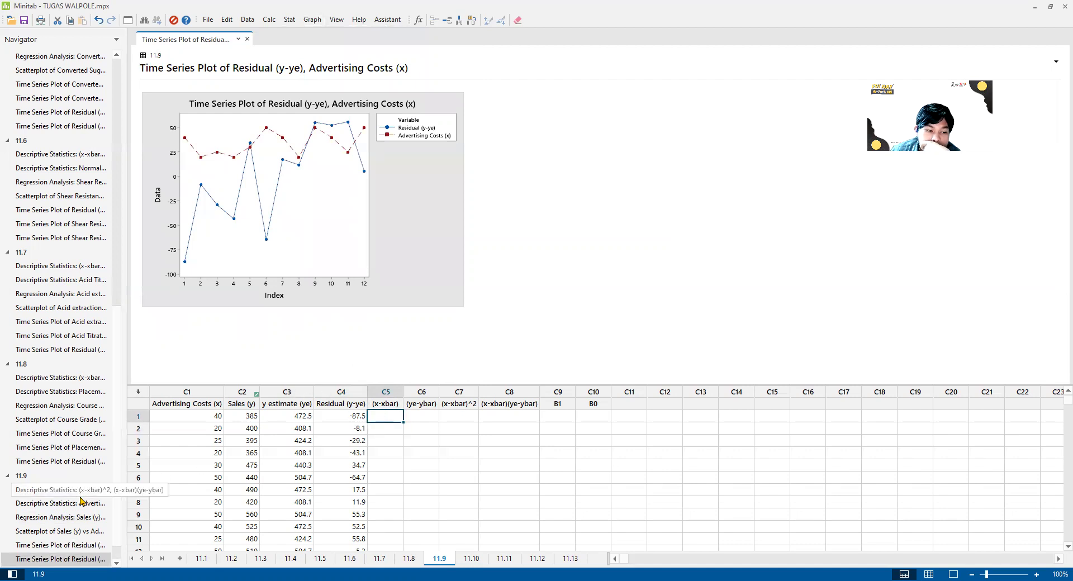
pyautogui.scroll(-1, 46, 506)
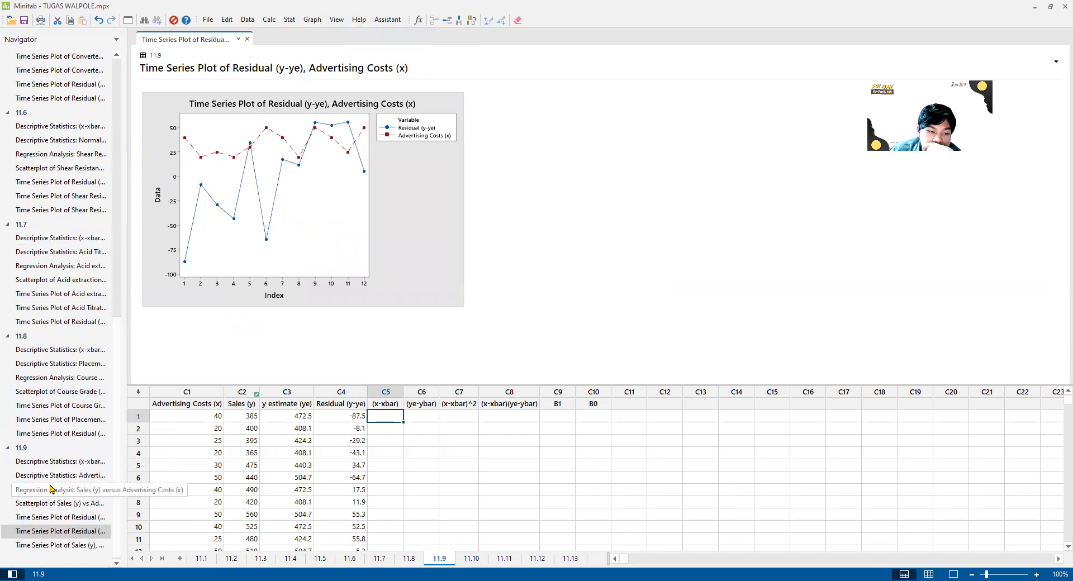
# Open the 11.9 descriptive statistics with the x and y means and calculate the (x-xbar) column in C5 with the expression c1-34.17
pyautogui.click(52, 476)
pyautogui.click(376, 418)
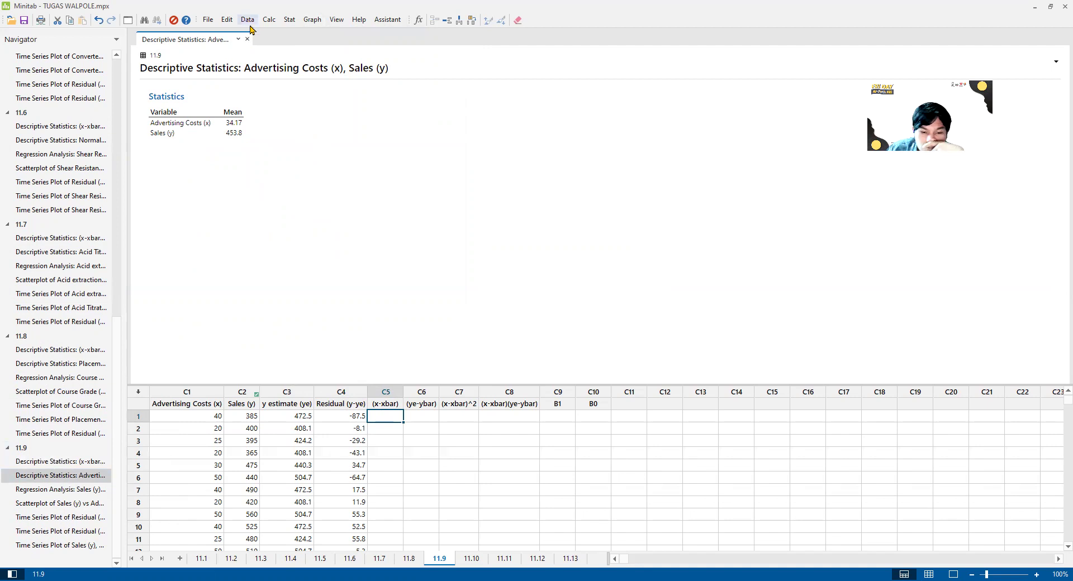
pyautogui.click(269, 19)
pyautogui.click(286, 32)
pyautogui.write('c5')
pyautogui.moveTo(556, 234); pyautogui.dragTo(406, 229)
pyautogui.write('c1-34.17')
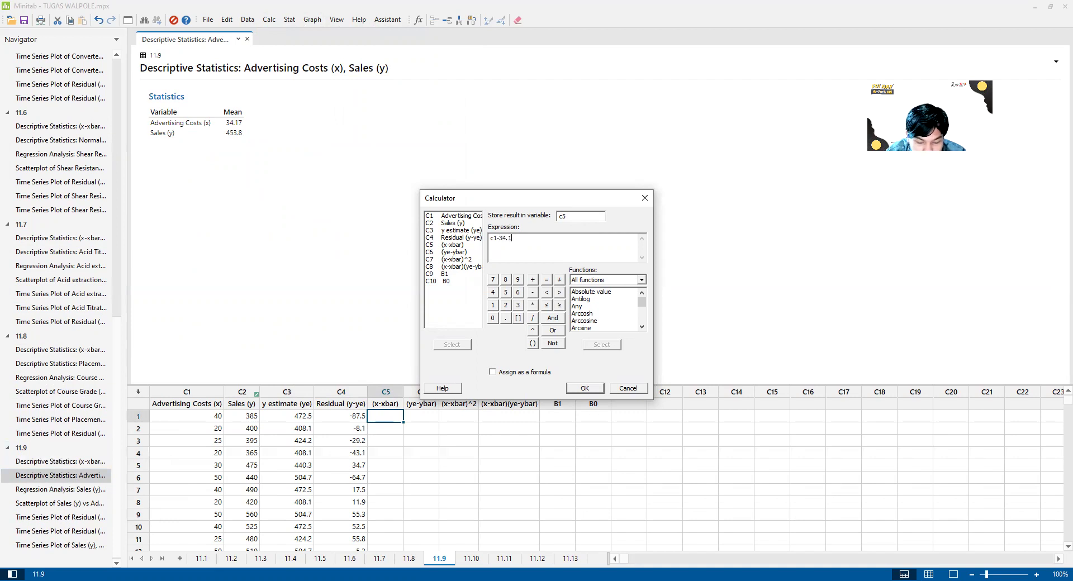
pyautogui.click(583, 389)
# Calculate the (ye-ybar) column in C6 with the expression c3-453.8 and check its rows
pyautogui.click(426, 414)
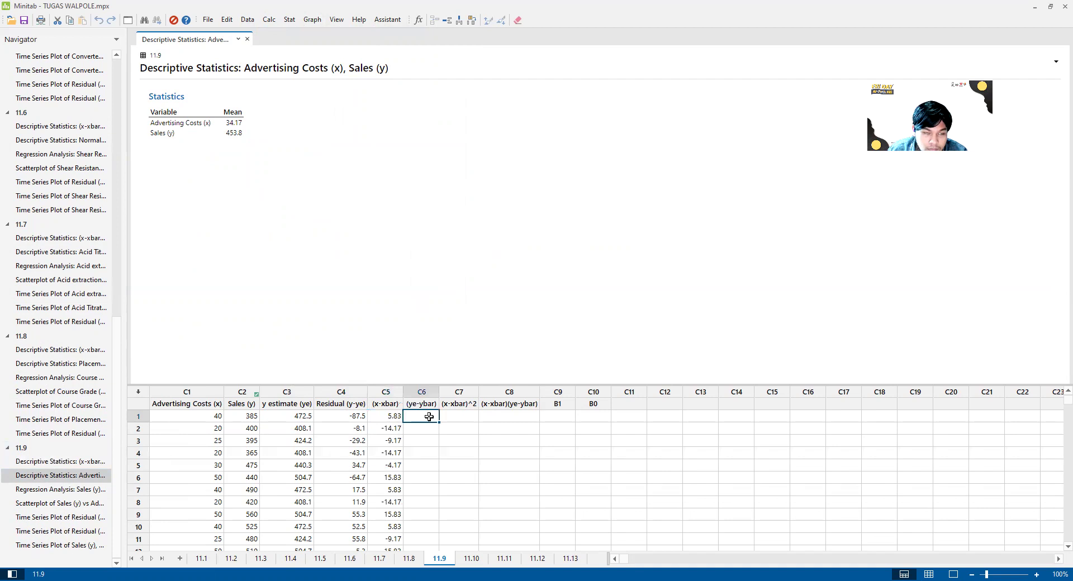
pyautogui.click(268, 20)
pyautogui.click(276, 32)
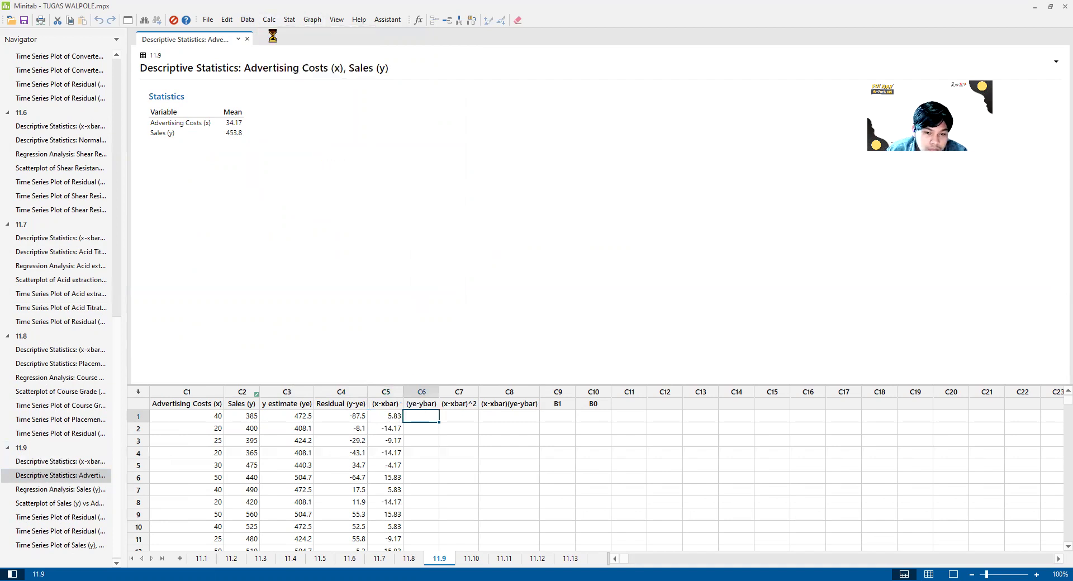
pyautogui.write('c6')
pyautogui.press('Tab')
pyautogui.press('BackSpace')
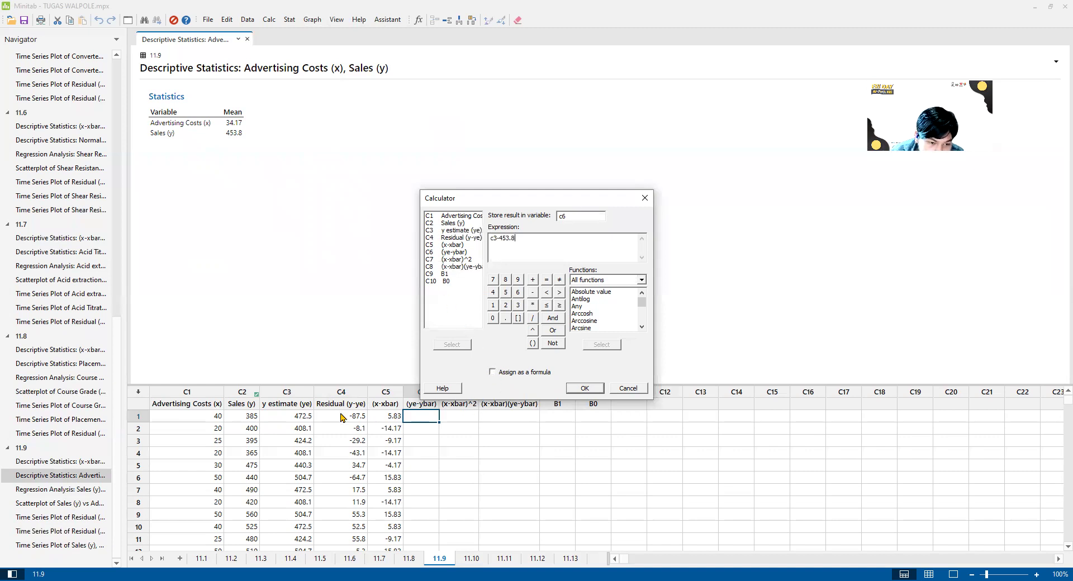
pyautogui.click(585, 389)
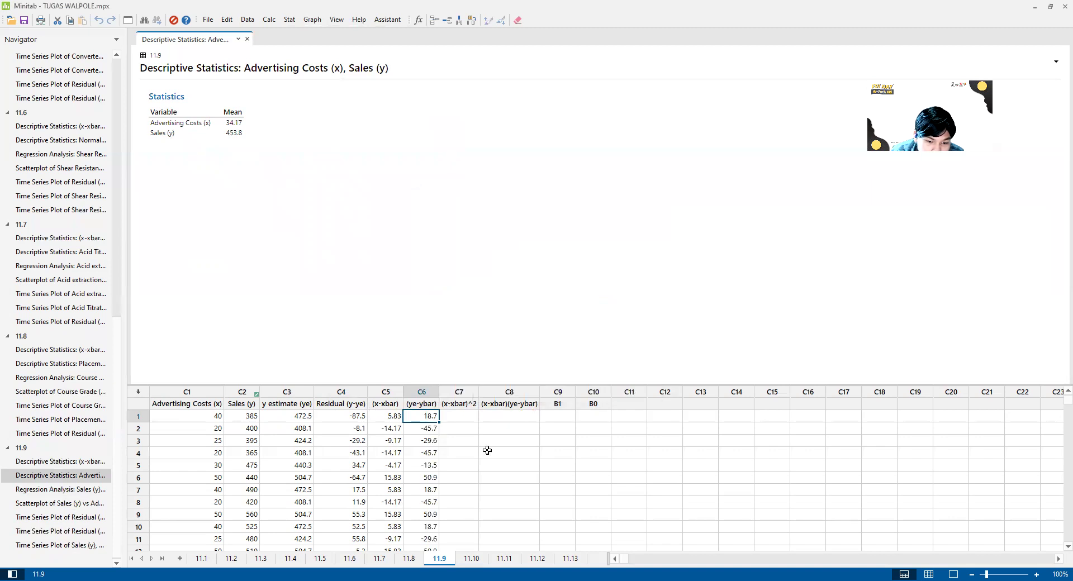
pyautogui.scroll(-1, 487, 450)
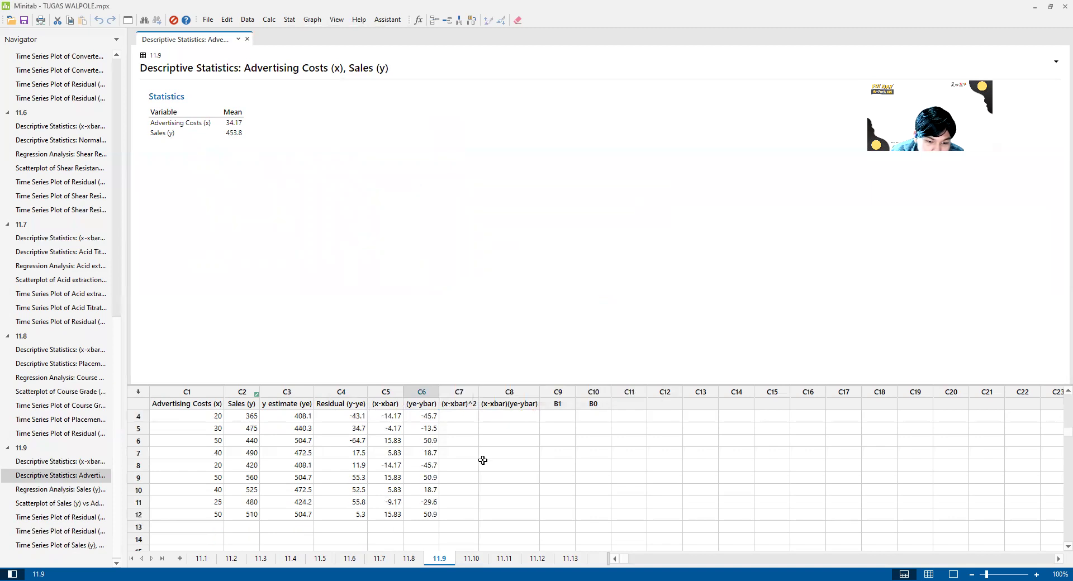
pyautogui.scroll(1, 483, 460)
# Calculate the (x-xbar)^2 column in C7 by squaring c5
pyautogui.click(450, 416)
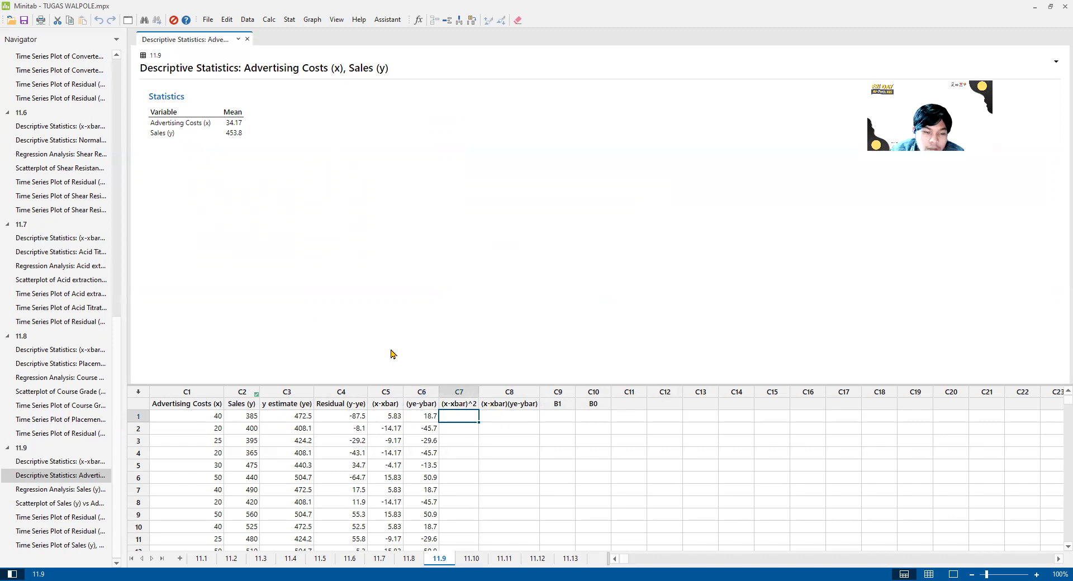
pyautogui.click(291, 20)
pyautogui.click(279, 32)
pyautogui.write('c7')
pyautogui.press('Tab')
pyautogui.press('BackSpace')
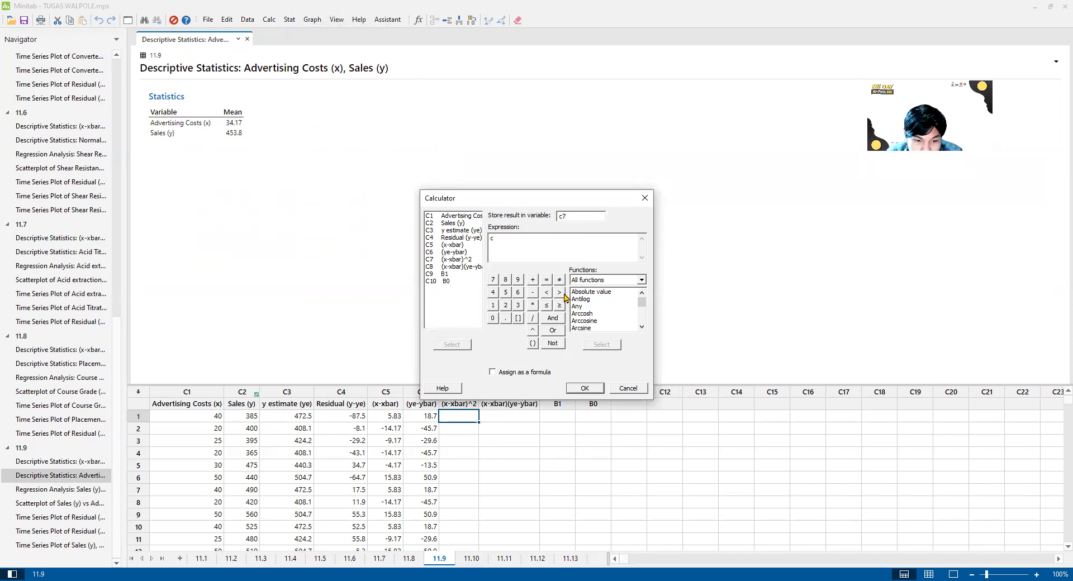
pyautogui.write('5')
pyautogui.click(533, 330)
pyautogui.write('2')
pyautogui.click(585, 388)
# Calculate the (x-xbar)(ye-ybar) column in C8 with the expression c5 * c6
pyautogui.click(496, 419)
pyautogui.click(272, 20)
pyautogui.click(287, 31)
pyautogui.write('c8')
pyautogui.press('Tab')
pyautogui.write('c5')
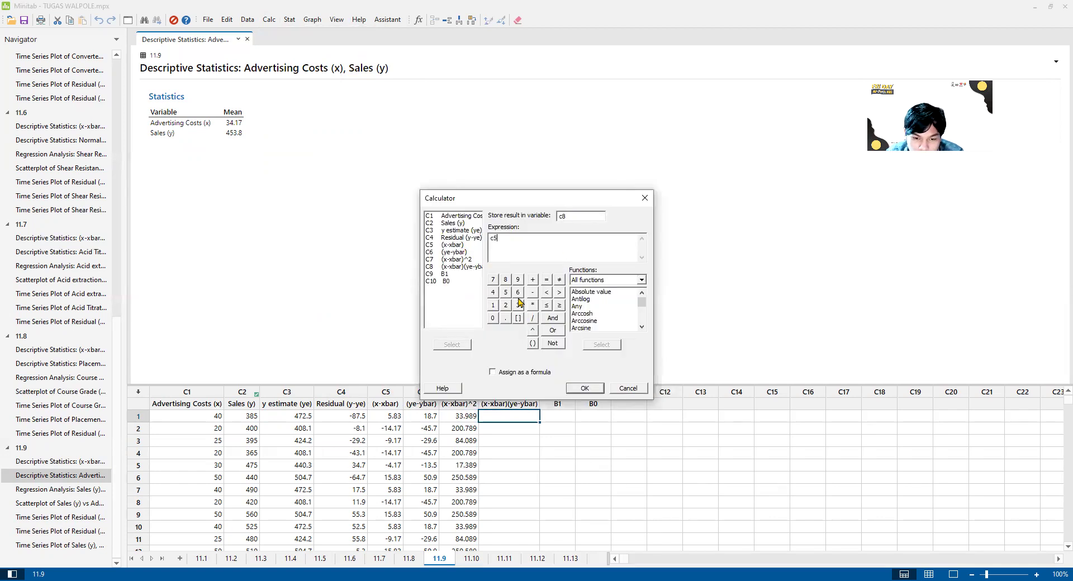
pyautogui.click(532, 305)
pyautogui.write('c6')
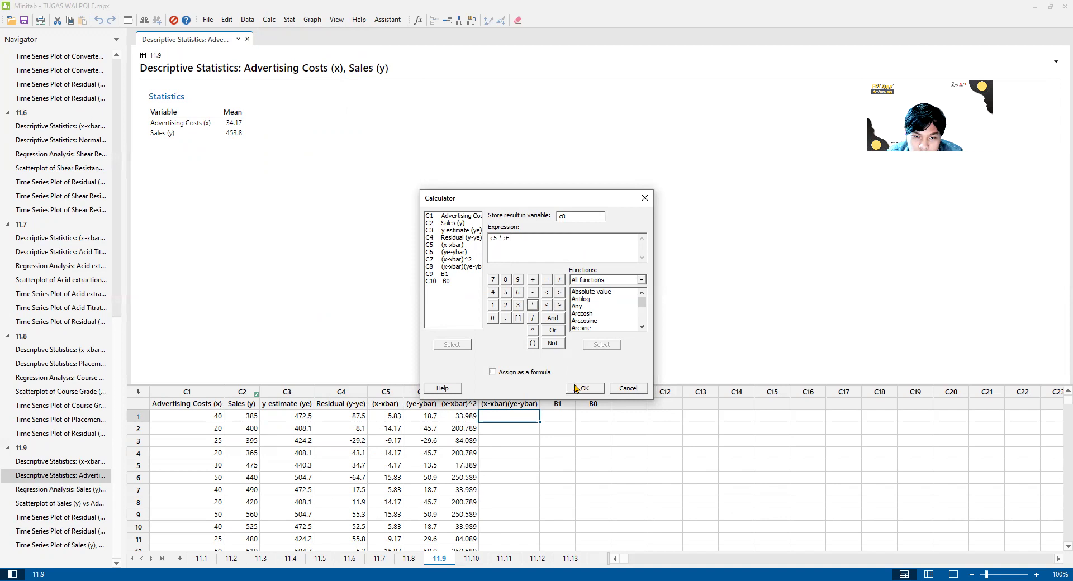
pyautogui.click(579, 388)
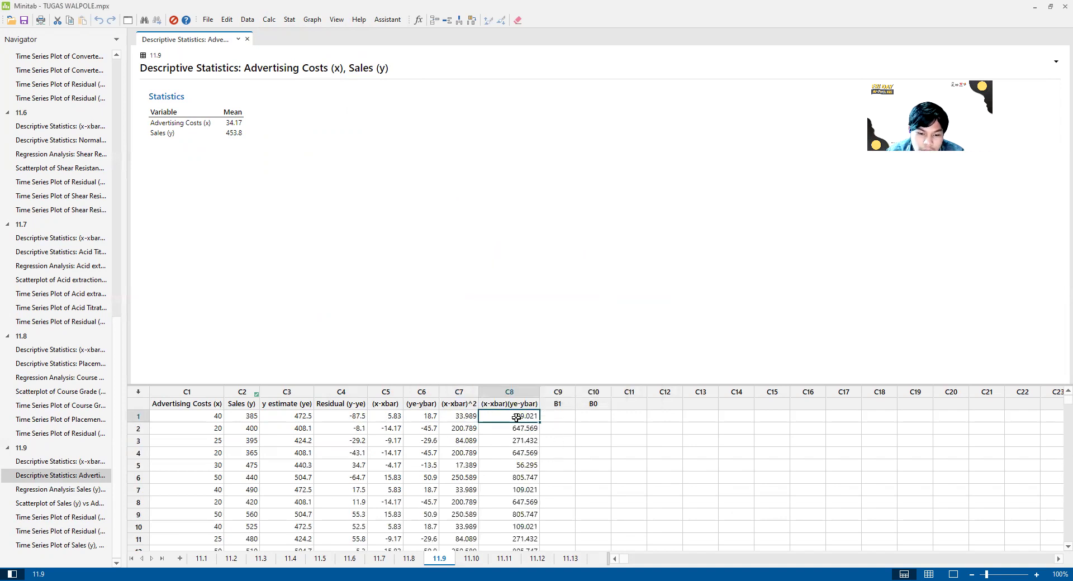
# Display descriptive statistics with the mean and sum for the (x-xbar)^2 and (x-xbar)(ye-ybar) columns of 11.9
pyautogui.click(560, 419)
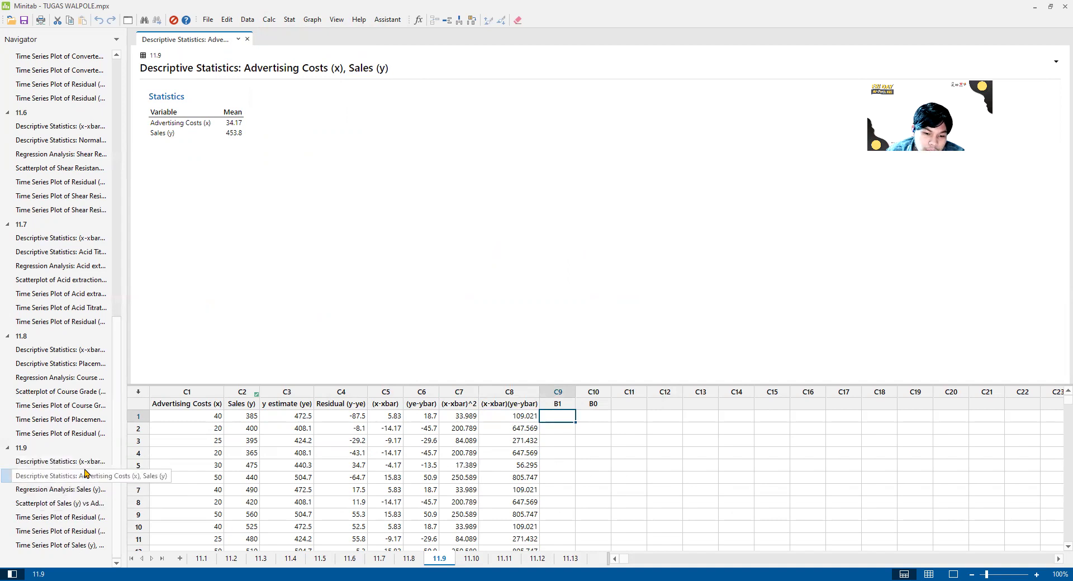
pyautogui.click(290, 20)
pyautogui.moveTo(301, 32)
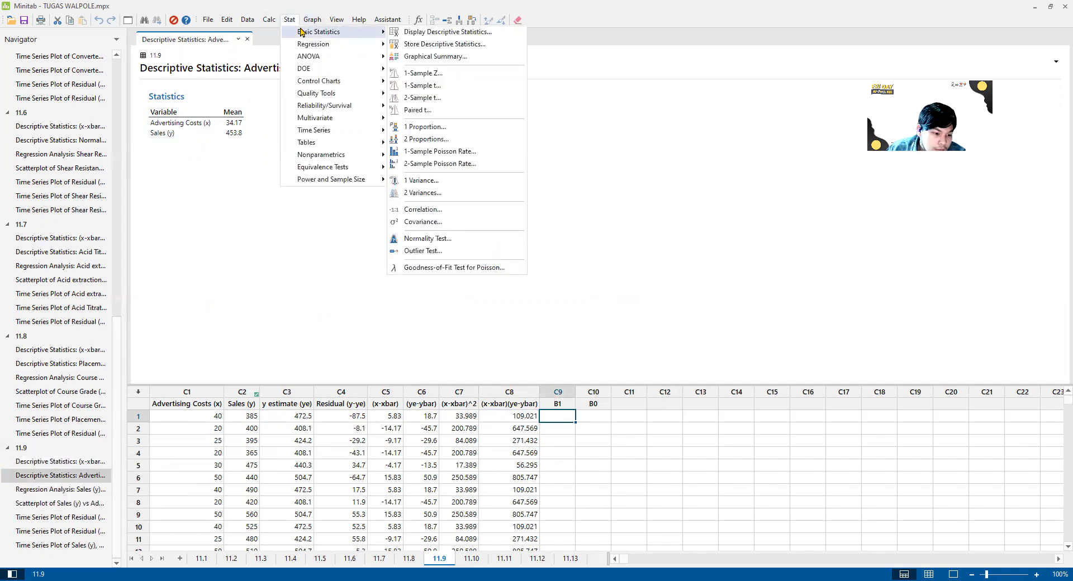
pyautogui.click(545, 293)
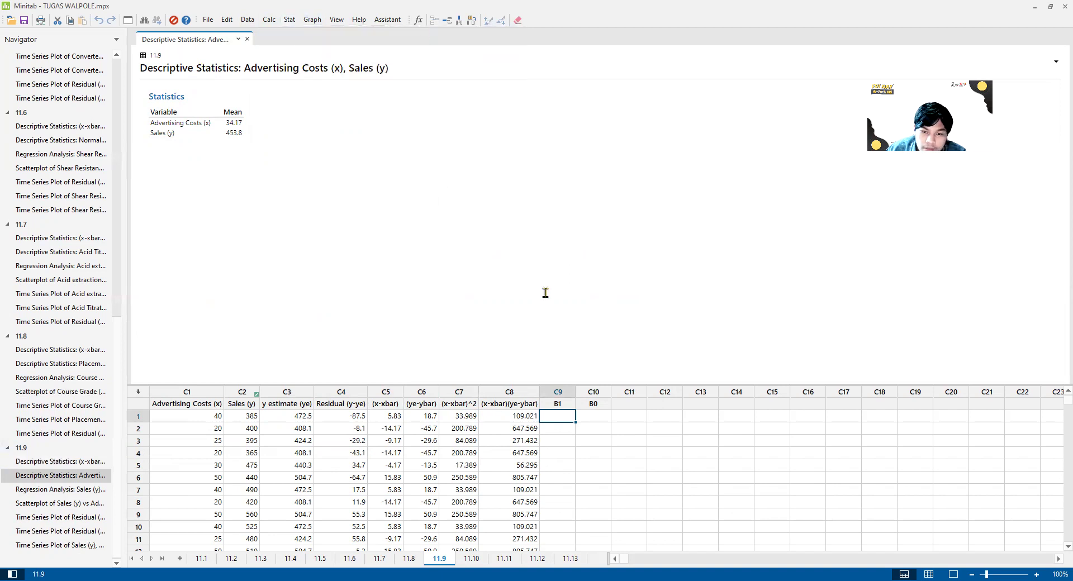
pyautogui.doubleClick(476, 262)
pyautogui.click(479, 270)
pyautogui.click(480, 346)
pyautogui.click(537, 352)
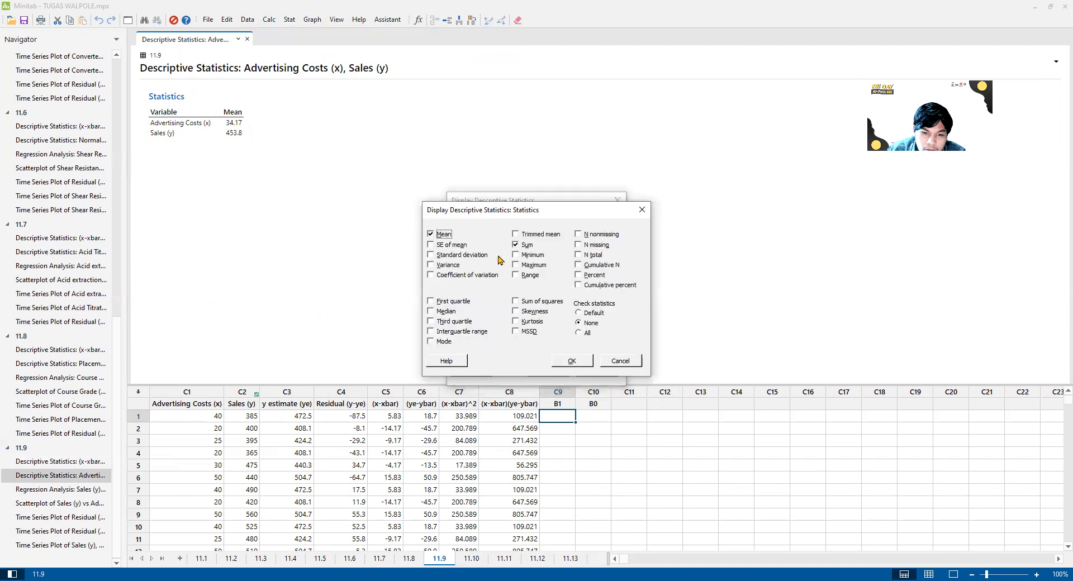
pyautogui.click(572, 360)
pyautogui.click(548, 369)
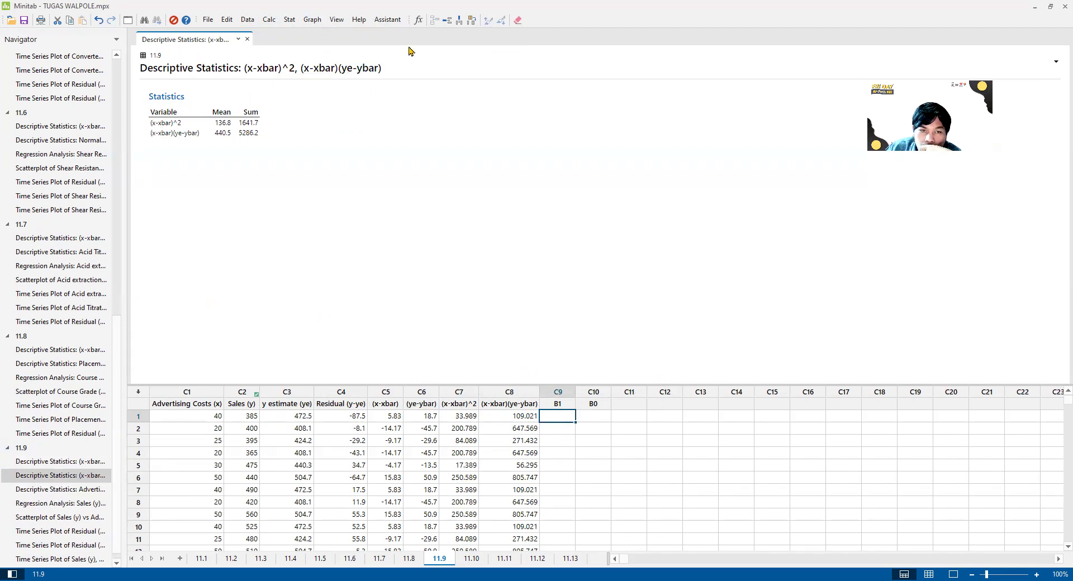
# Calculate B1 in C9 with the expression 5286.2/1641.7 and compare it with the slope in the 11.9 regression analysis
pyautogui.click(270, 20)
pyautogui.click(275, 31)
pyautogui.write('c9')
pyautogui.moveTo(550, 239); pyautogui.dragTo(478, 245)
pyautogui.press('BackSpace')
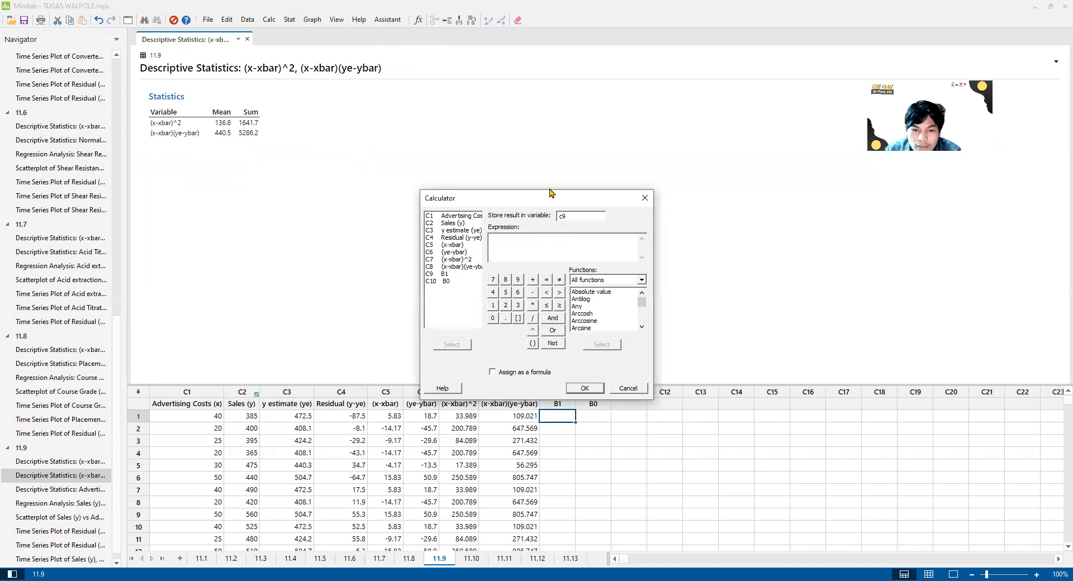
pyautogui.moveTo(551, 193); pyautogui.dragTo(579, 152)
pyautogui.write('5286.2/')
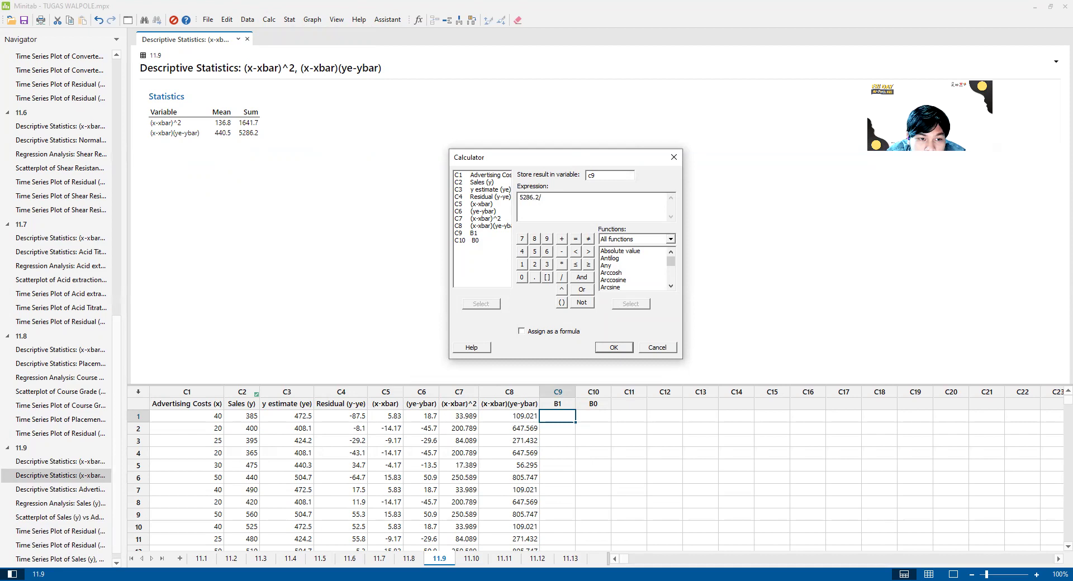
pyautogui.write('1641.7')
pyautogui.click(620, 347)
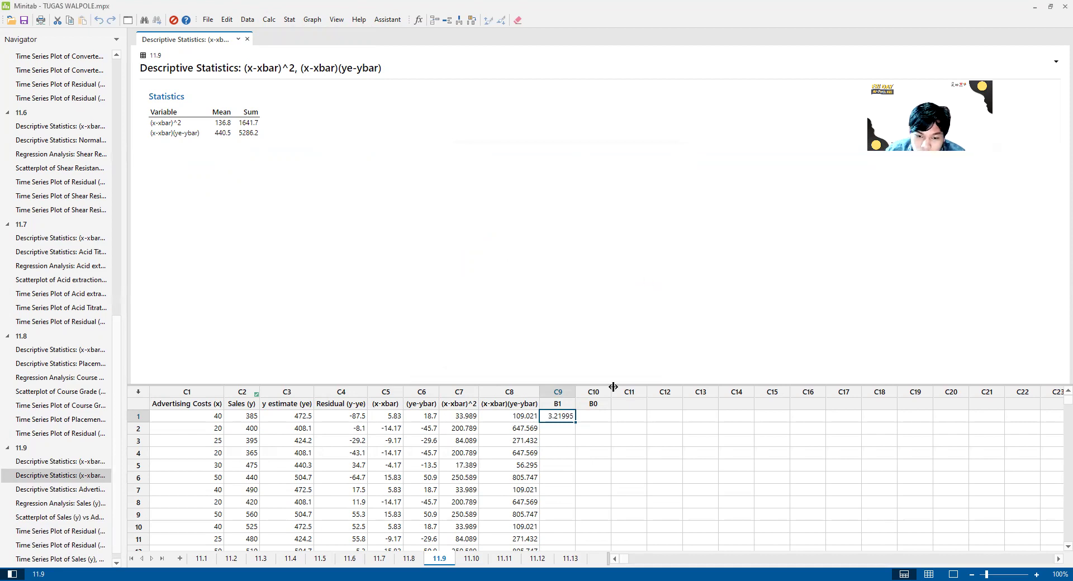
pyautogui.click(77, 504)
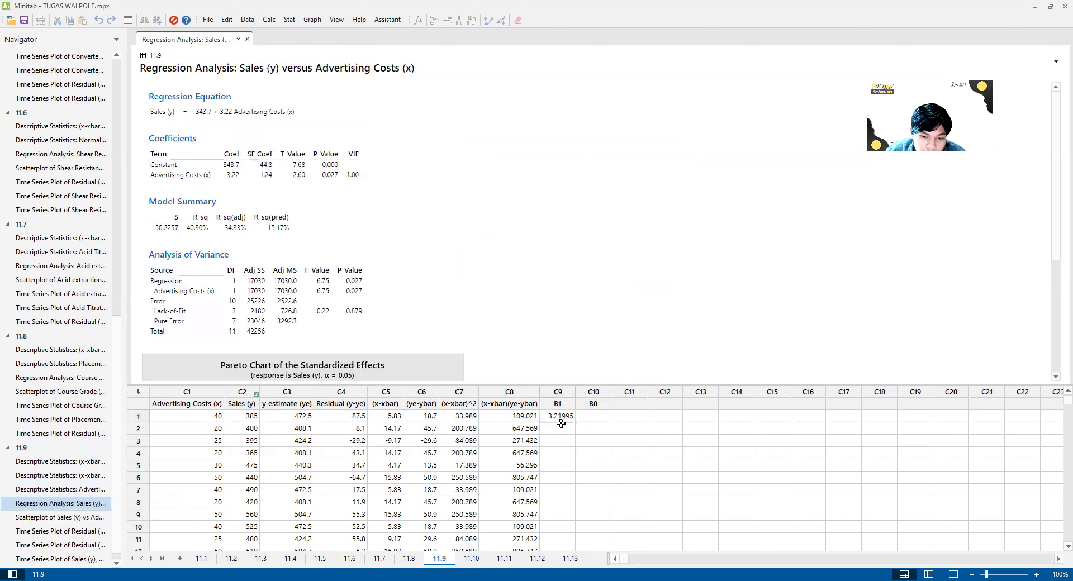
# Delete the outdated 11.9 descriptive statistics output for (x-xbar)^2 and (x-xbar)(ye-ybar)
pyautogui.click(69, 476)
pyautogui.click(593, 416)
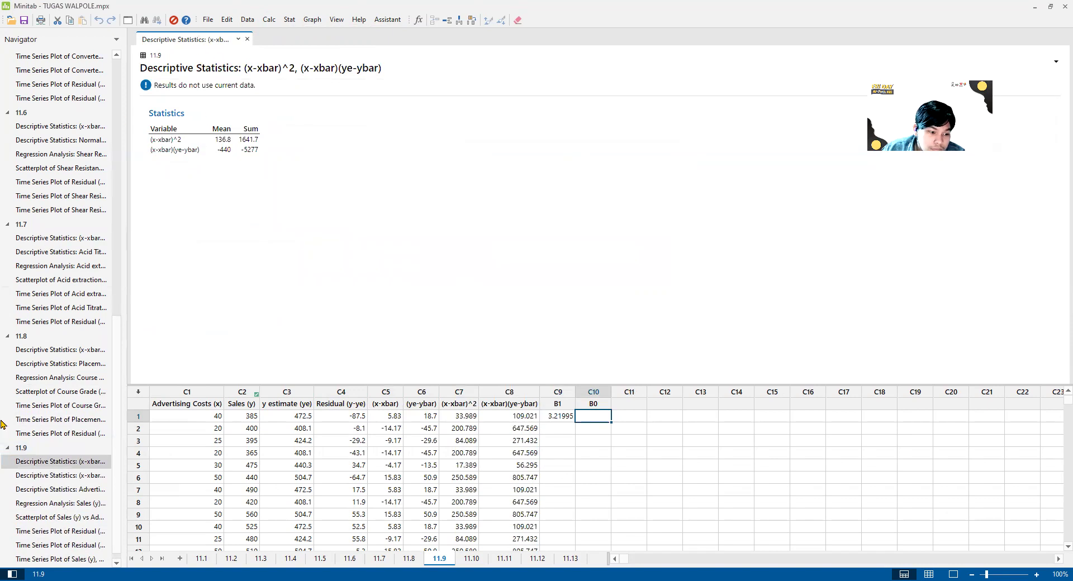
pyautogui.rightClick(67, 463)
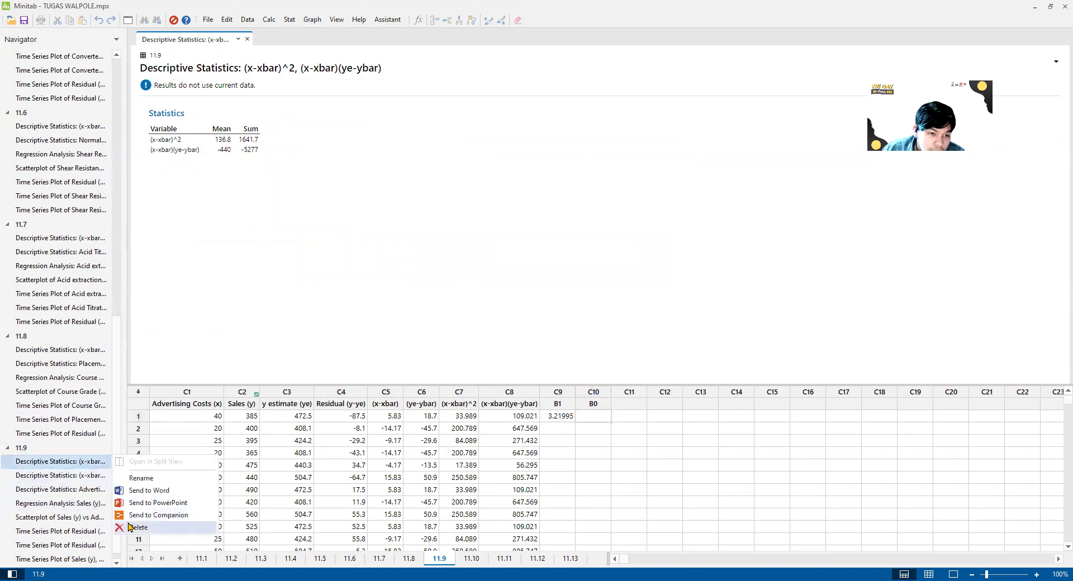
pyautogui.click(130, 526)
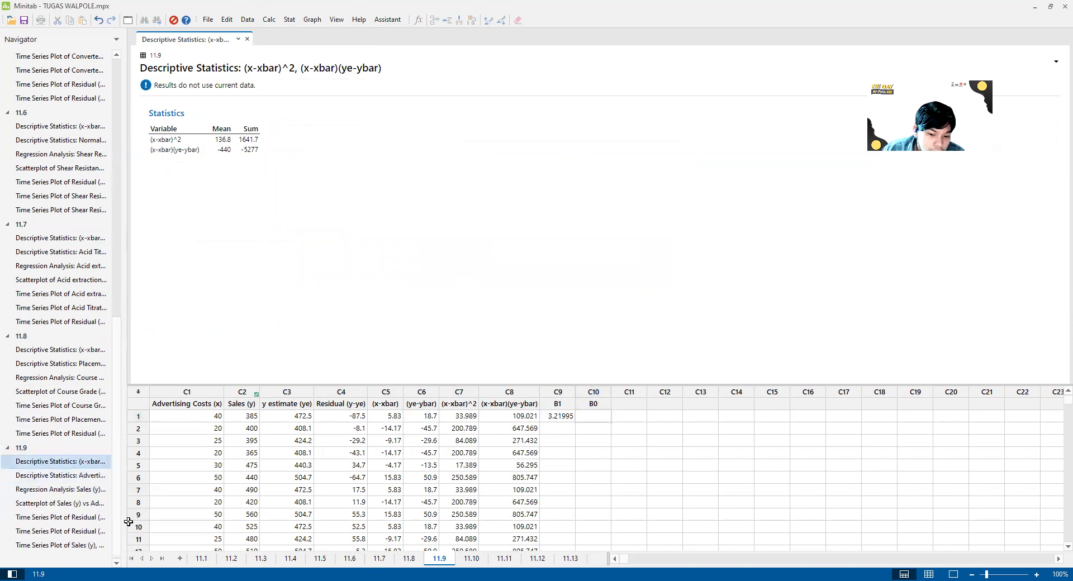
# Review the remaining 11.9 outputs: the deviation sums, the x and y means, the regression analysis and the scatterplot
pyautogui.click(87, 479)
pyautogui.click(50, 502)
pyautogui.click(56, 489)
pyautogui.click(72, 475)
pyautogui.click(72, 463)
pyautogui.click(68, 475)
pyautogui.click(65, 488)
pyautogui.click(63, 474)
pyautogui.click(60, 462)
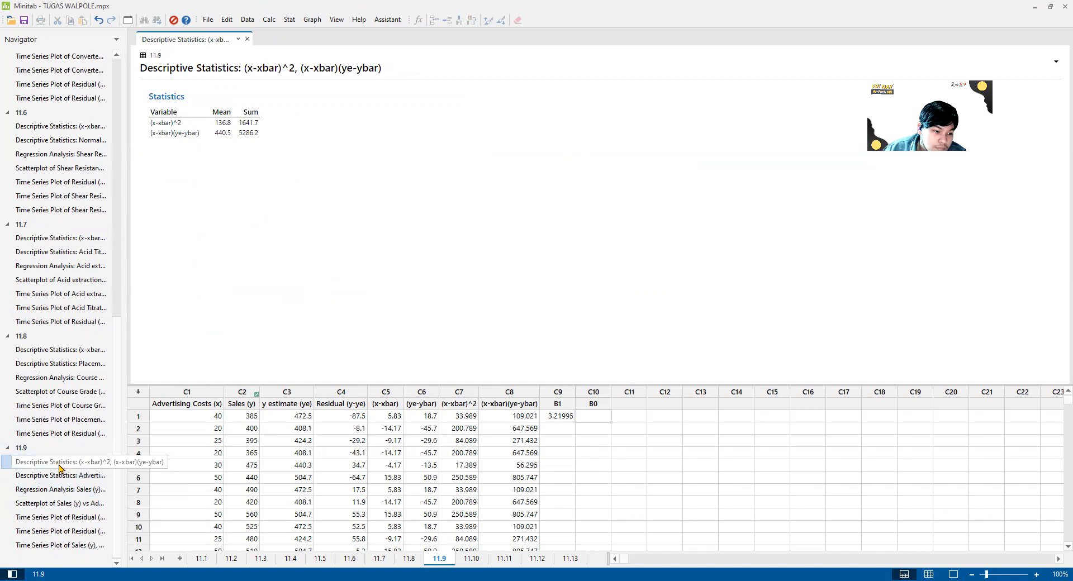
# Calculate B0 in C10 with the expression 453.8-3.22*34.17 and compare it with the constant in the regression analysis
pyautogui.click(595, 415)
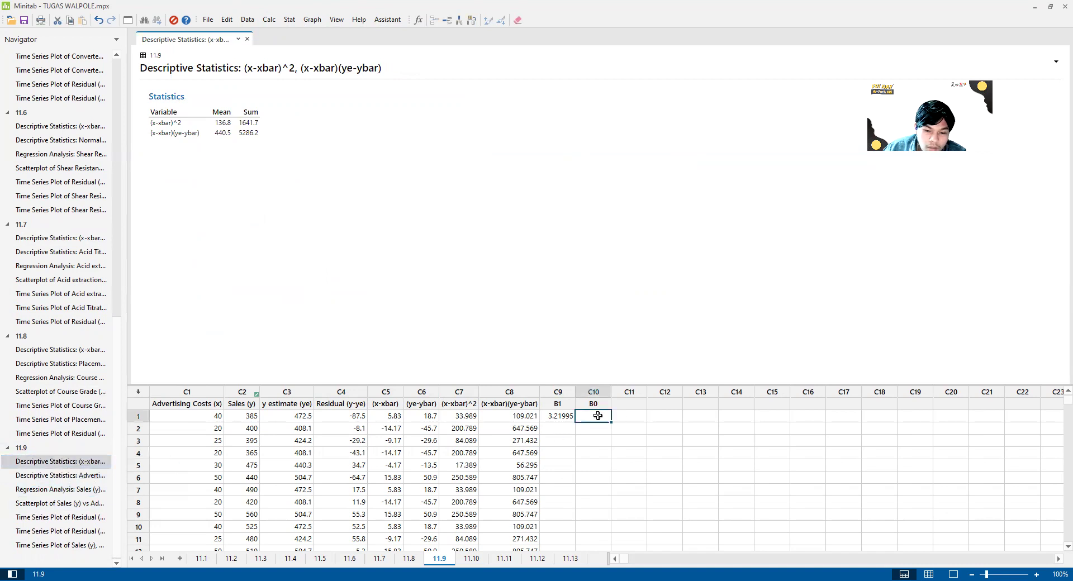
pyautogui.click(54, 478)
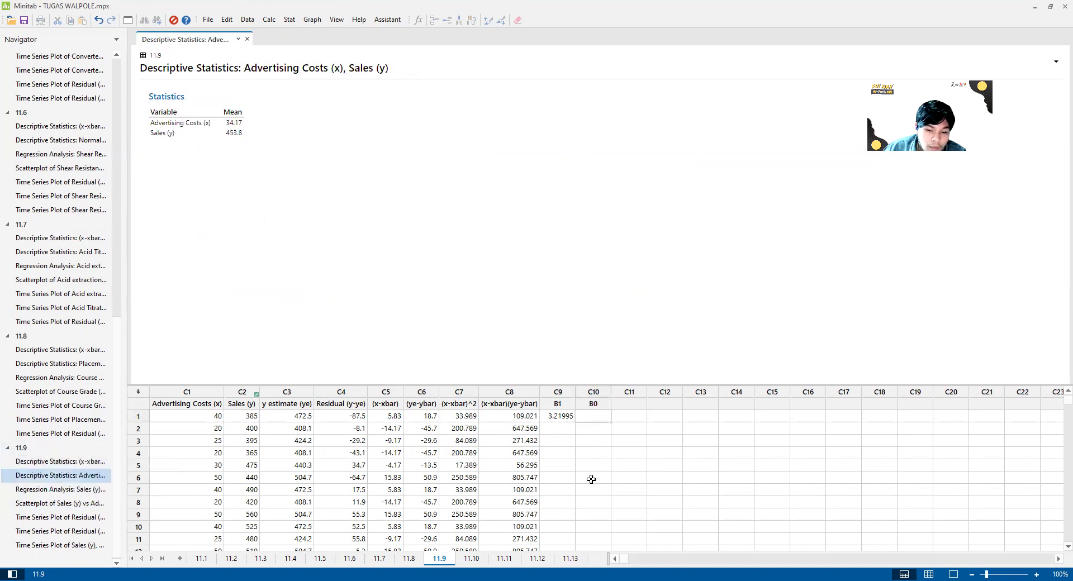
pyautogui.click(599, 416)
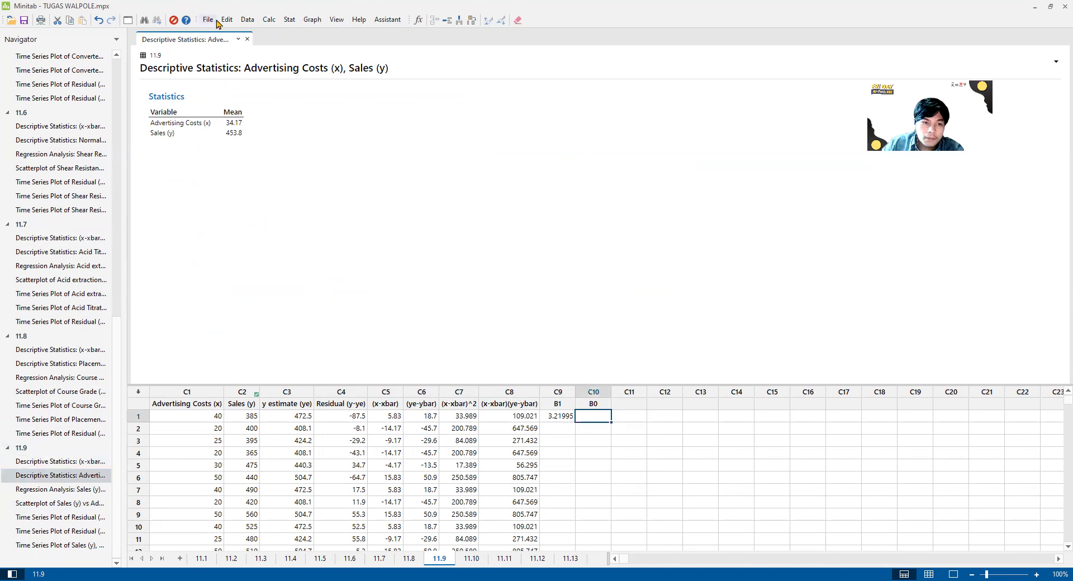
pyautogui.click(269, 20)
pyautogui.click(288, 29)
pyautogui.write('c10')
pyautogui.press('Tab')
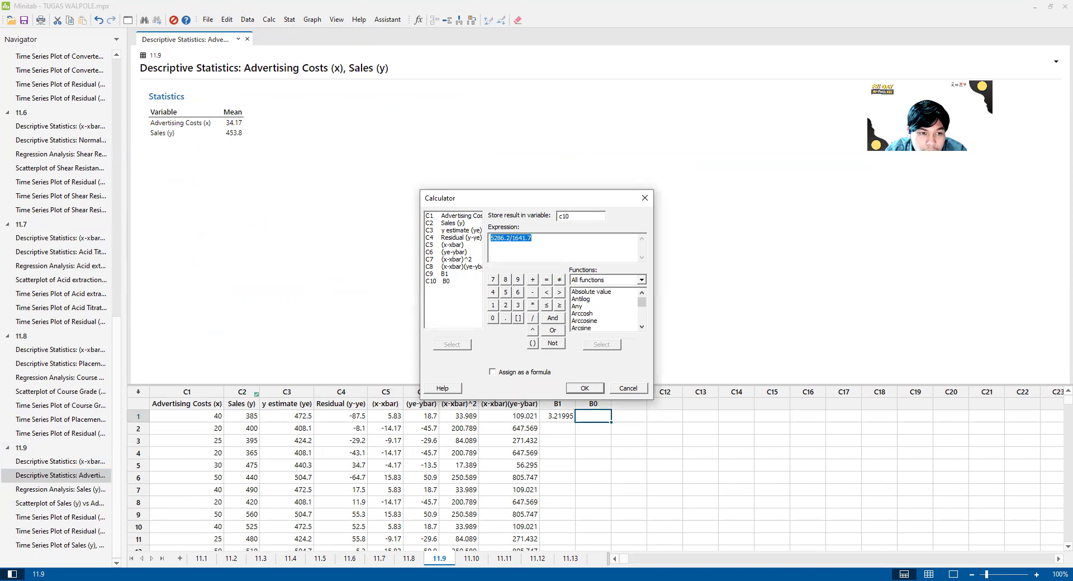
pyautogui.write('453.8-3.22*34.17')
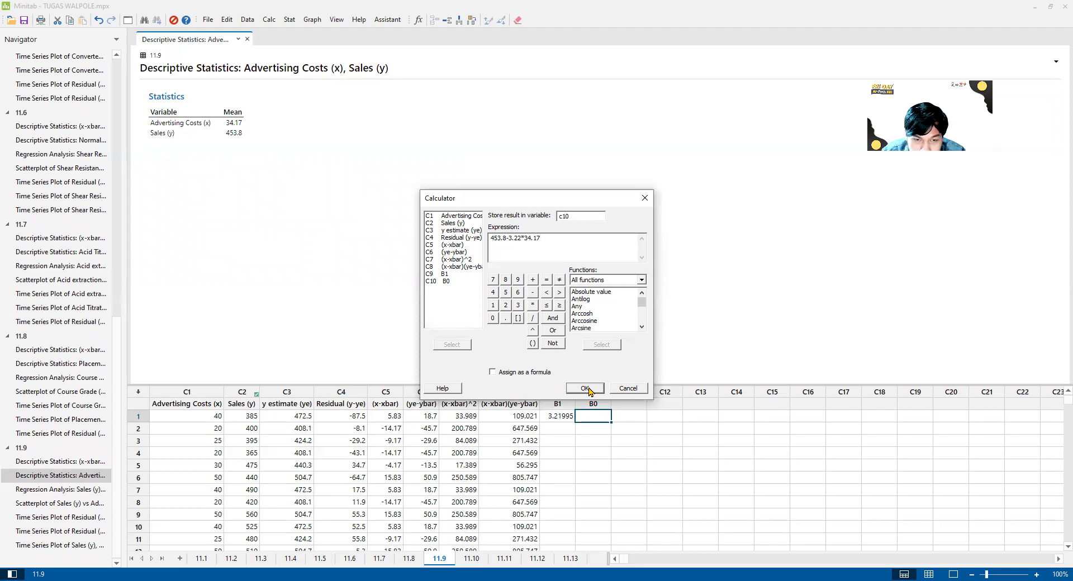
pyautogui.click(585, 389)
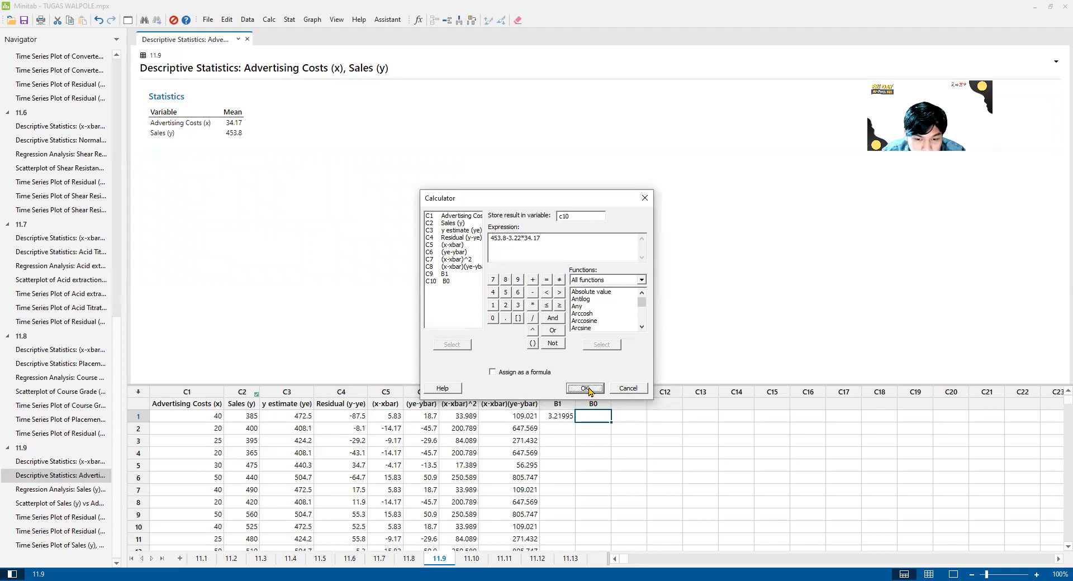
pyautogui.click(68, 491)
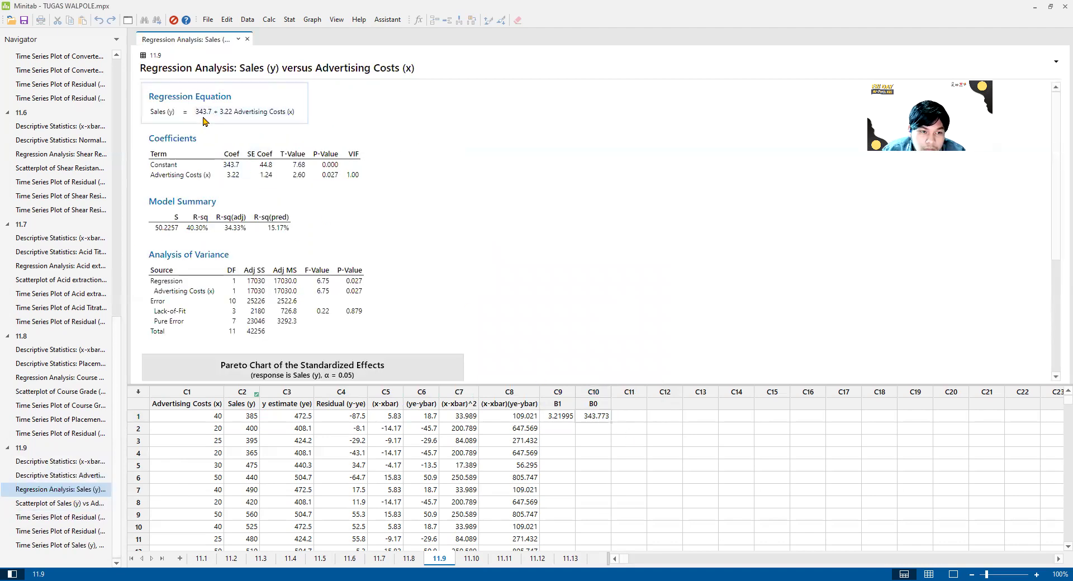
# Consult exercise 11.9 in the textbook PDF, return to Minitab and name column C11 Y(35)
pyautogui.click(620, 414)
pyautogui.press('Up')
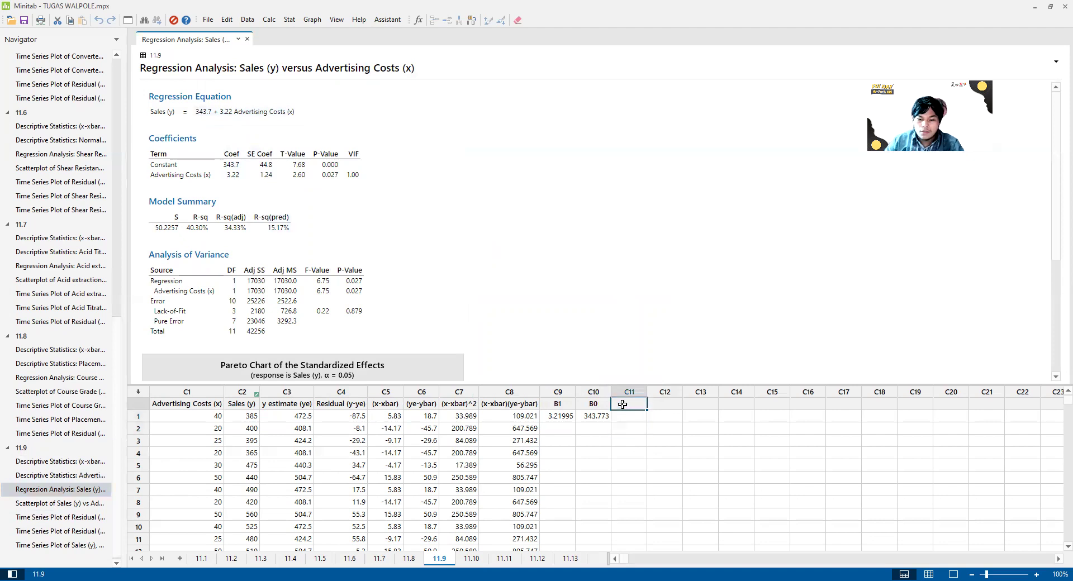
pyautogui.hotkey('alt', 'Tab')
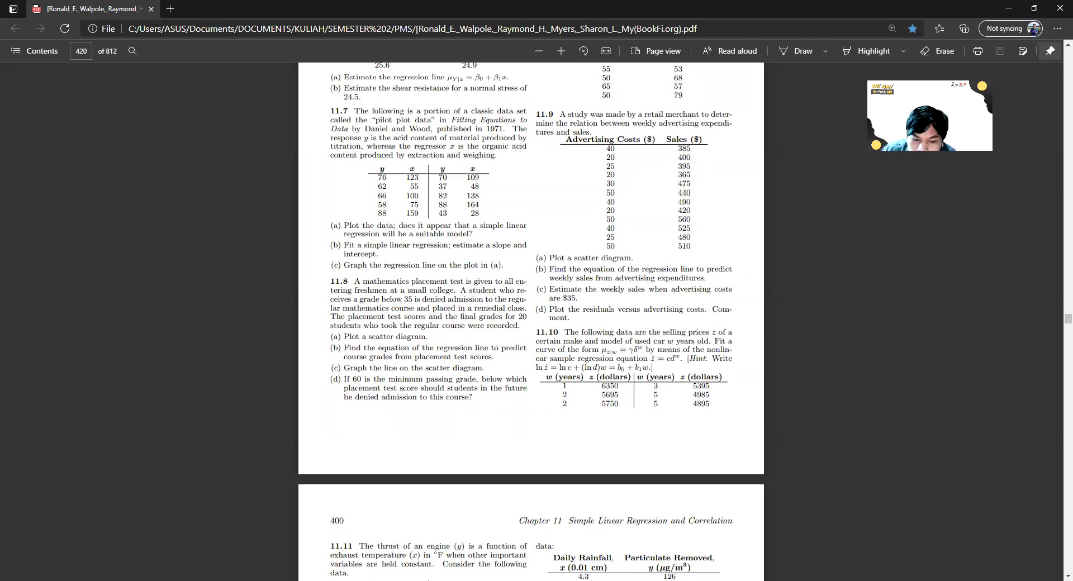
pyautogui.hotkey('alt', 'Tab')
pyautogui.write('Y')
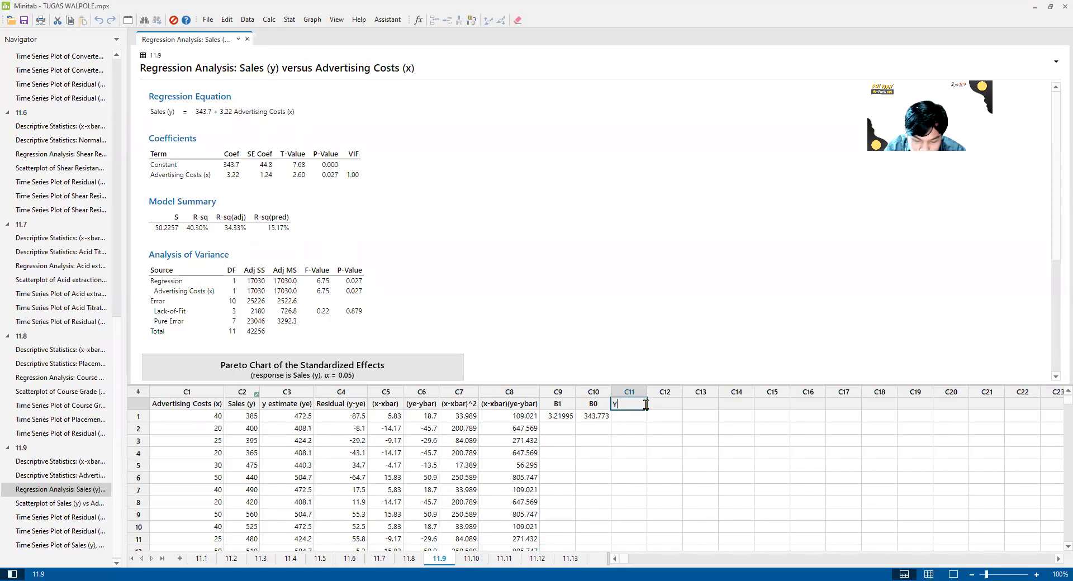
pyautogui.write('935)')
pyautogui.press('Tab')
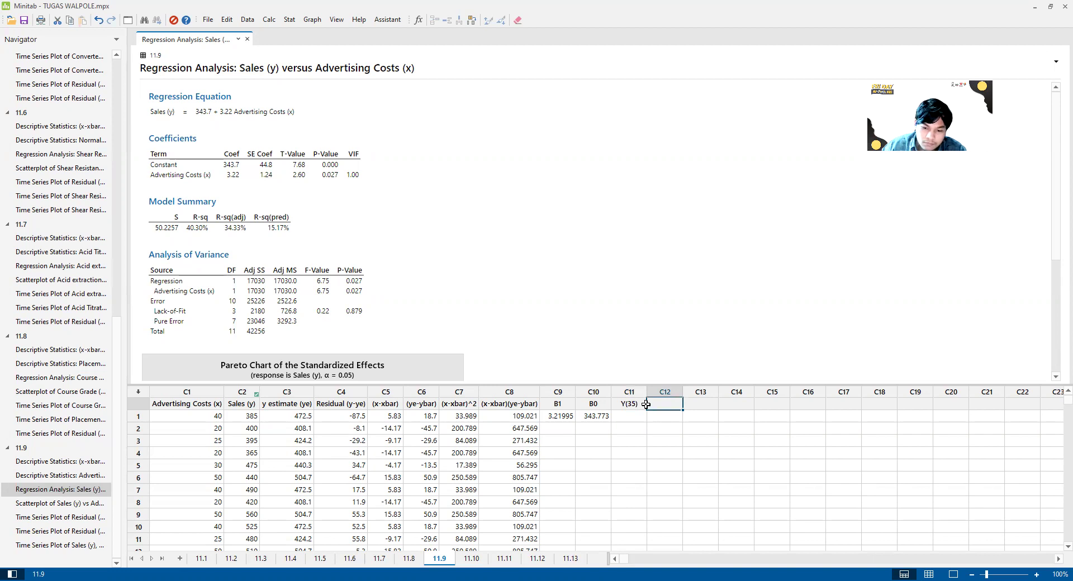
# Set up the Y(35) calculation to store in C11, beginning its expression with 343.7+3.22*
pyautogui.click(624, 415)
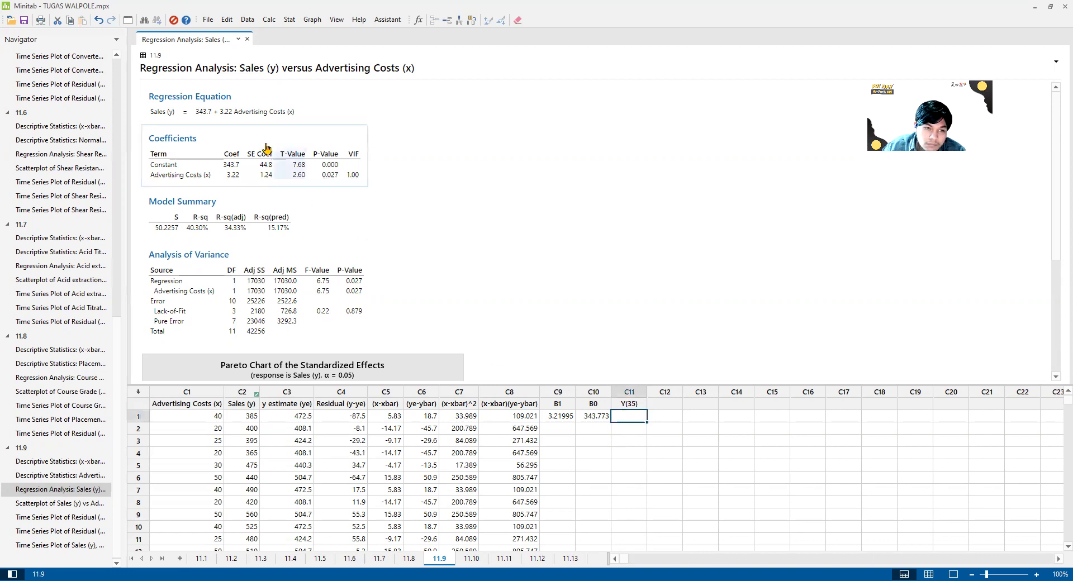
pyautogui.click(269, 19)
pyautogui.click(267, 30)
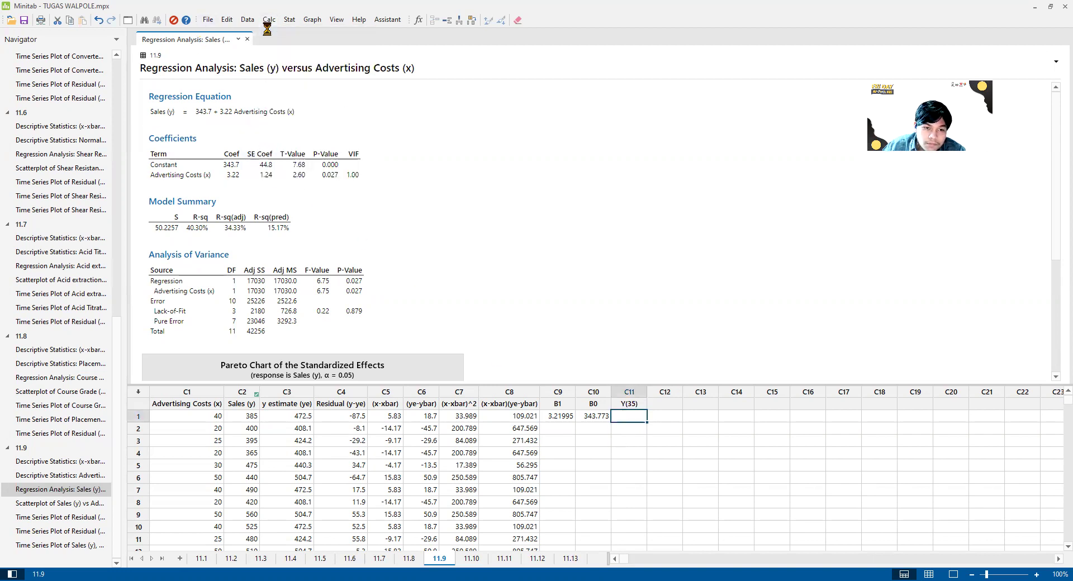
pyautogui.write('c11')
pyautogui.press('Tab')
pyautogui.write('3')
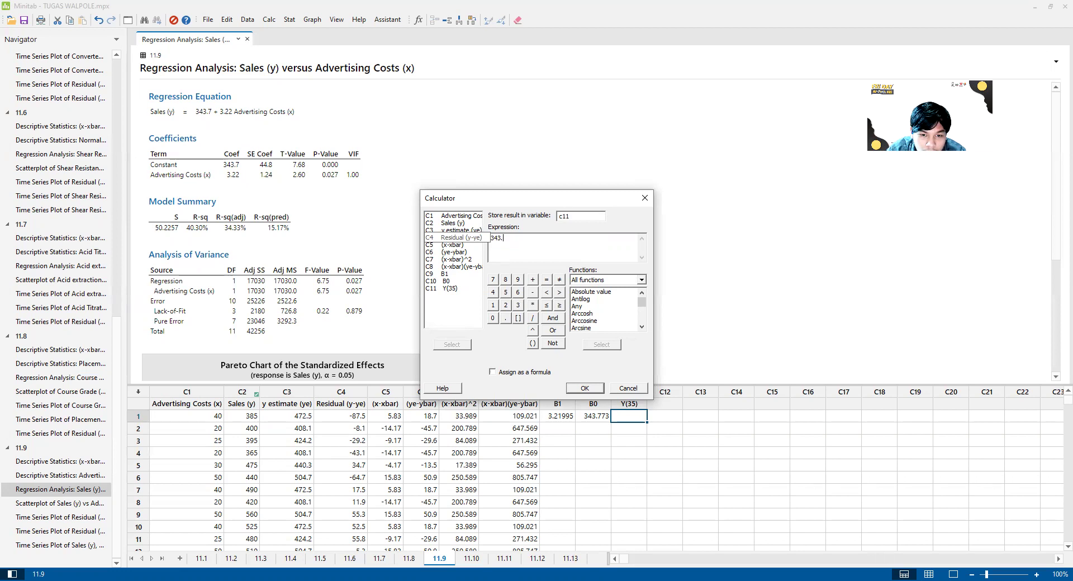
pyautogui.write('43.7+3.22')
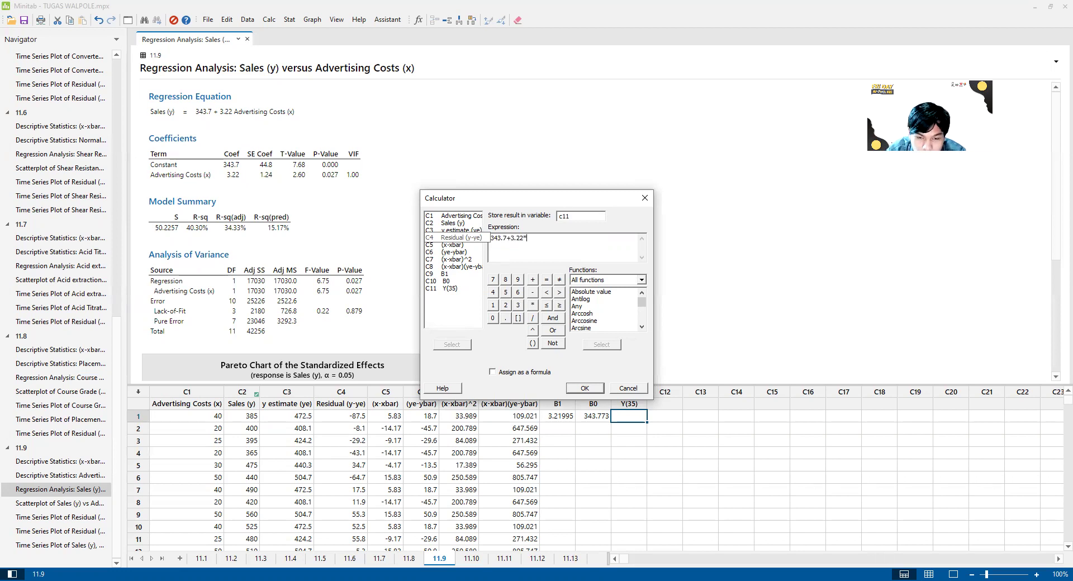
# Complete the calculator expression as 343.7+3.22*35, store the result in C11 and check exercise 11.9 in the textbook PDF
pyautogui.write('*35')
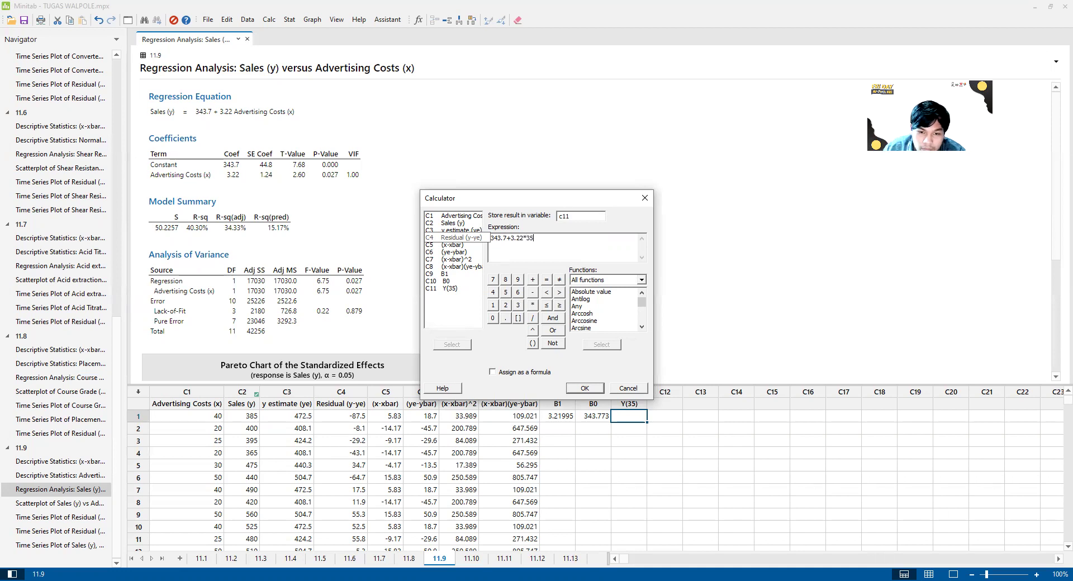
pyautogui.click(588, 391)
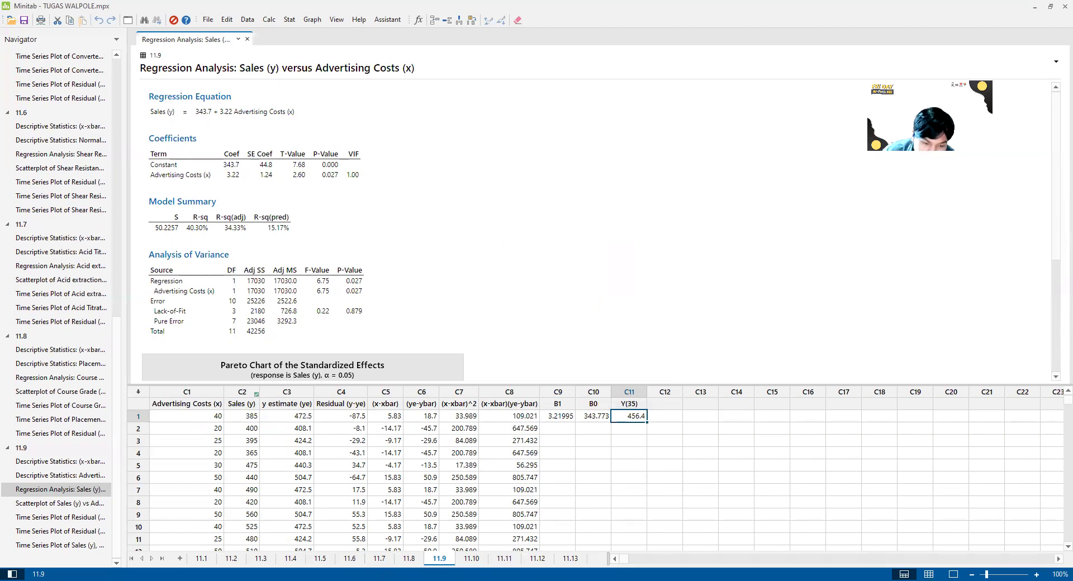
pyautogui.hotkey('alt', 'Tab')
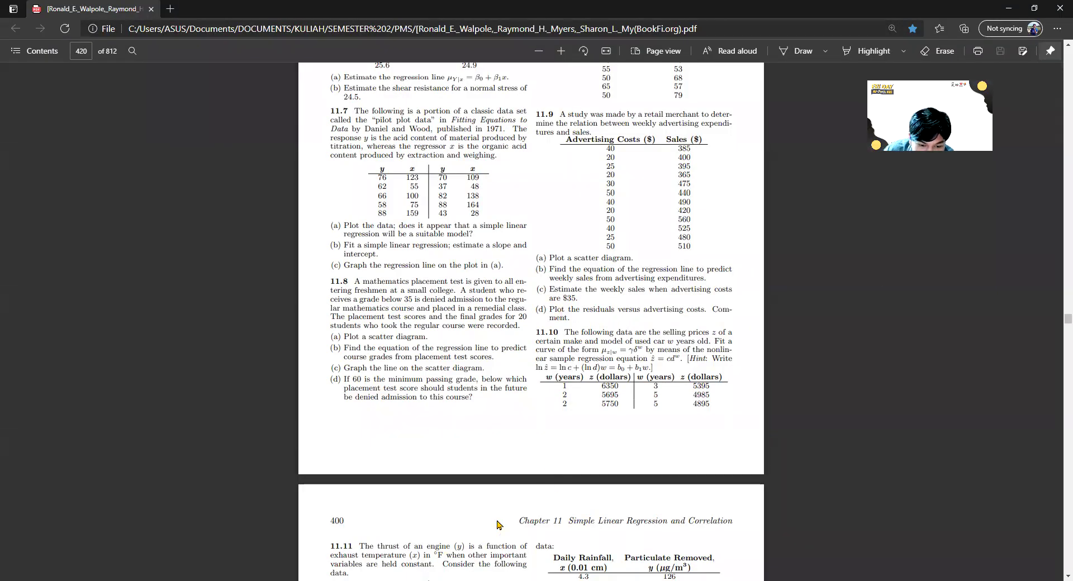
pyautogui.hotkey('alt', 'Tab')
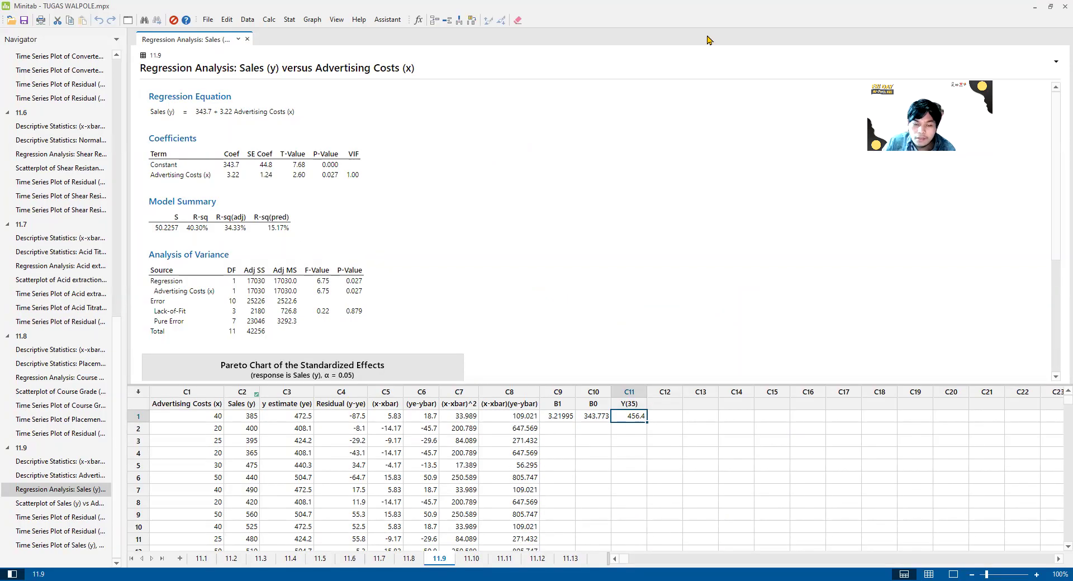
pyautogui.click(650, 453)
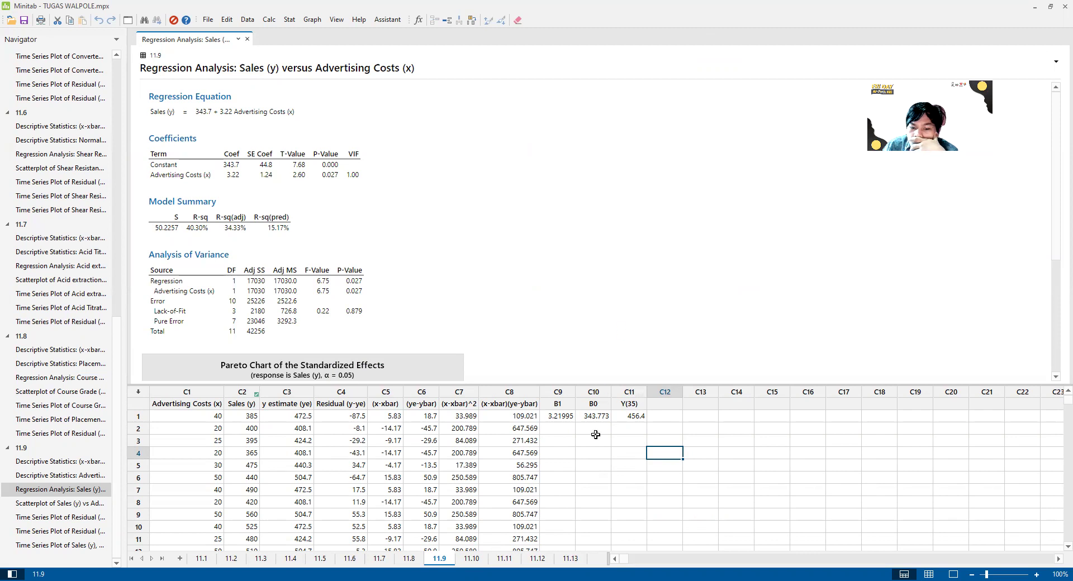
# Open worksheet 11.10, consult its exercise in the textbook PDF and rename column C11 to ln z
pyautogui.click(470, 558)
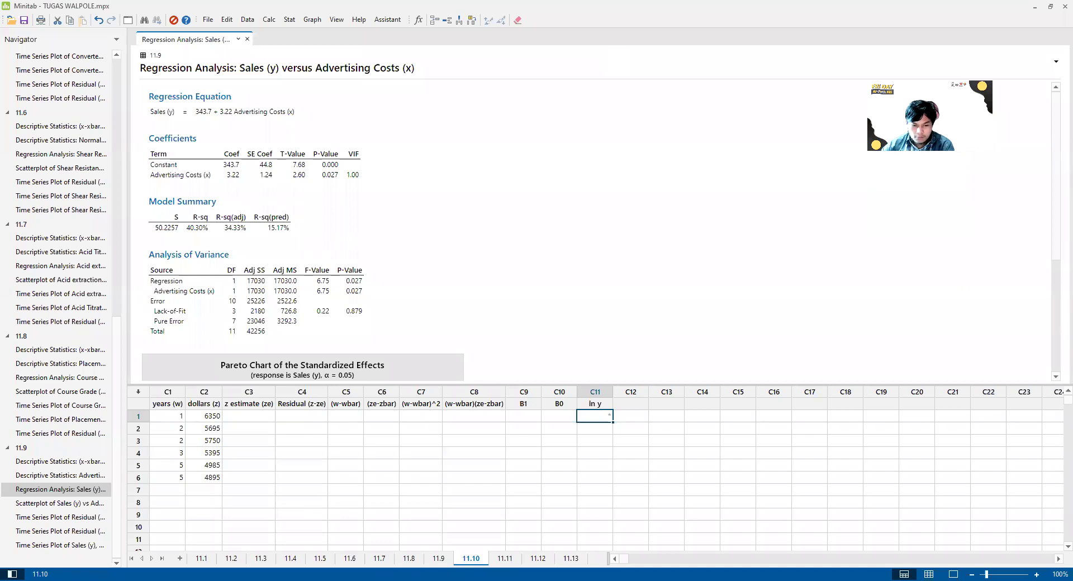
pyautogui.hotkey('alt', 'Tab')
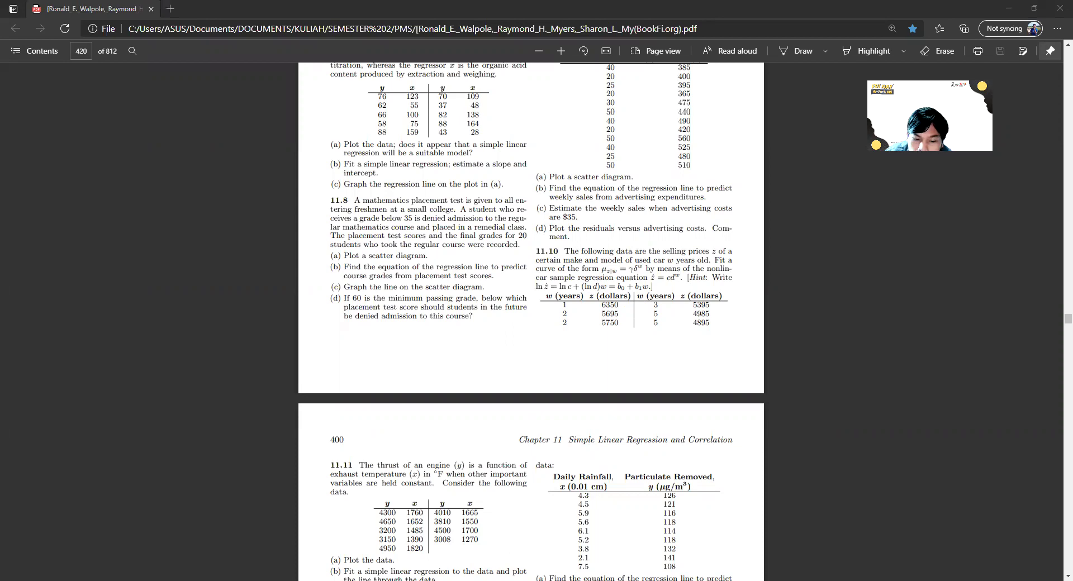
pyautogui.hotkey('alt', 'Tab')
pyautogui.click(598, 403)
pyautogui.write('ln y')
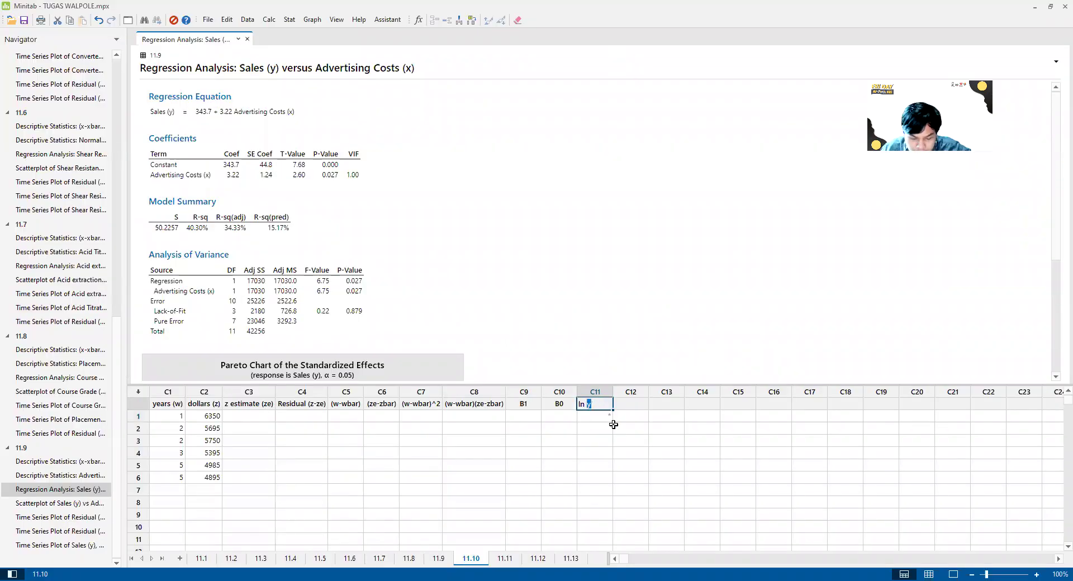
pyautogui.write('z')
pyautogui.press('Return')
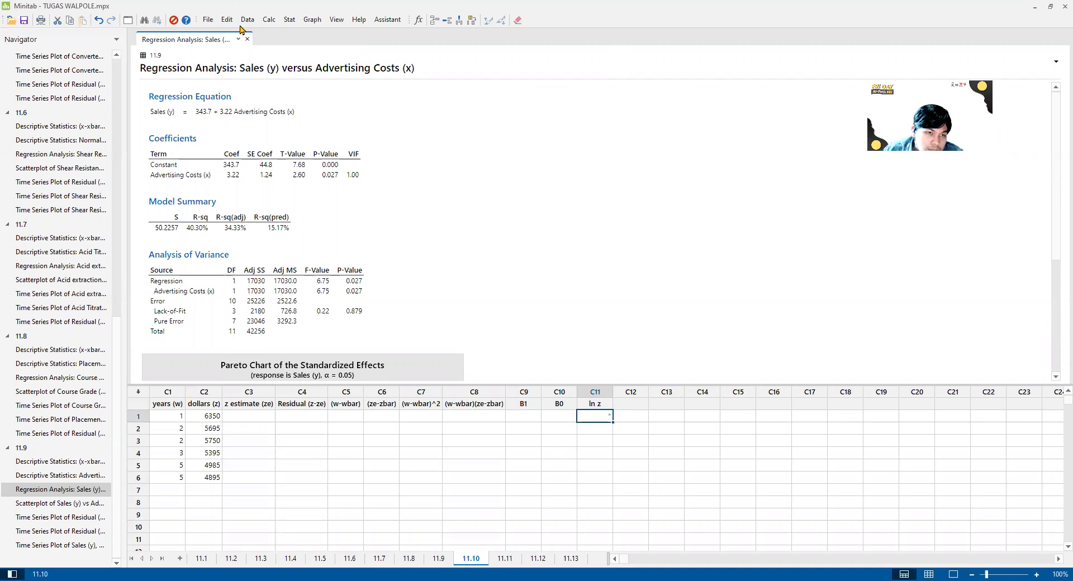
# Calculate the natural log of the dollars (z) column with LN(c2) and store the result in C11
pyautogui.click(271, 21)
pyautogui.click(292, 29)
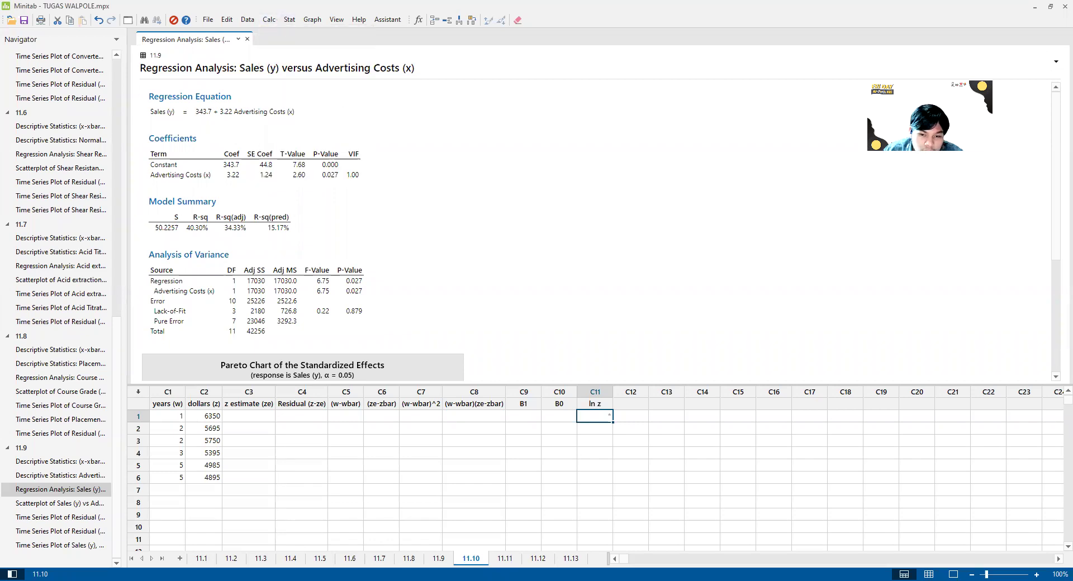
pyautogui.click(579, 218)
pyautogui.doubleClick(501, 237)
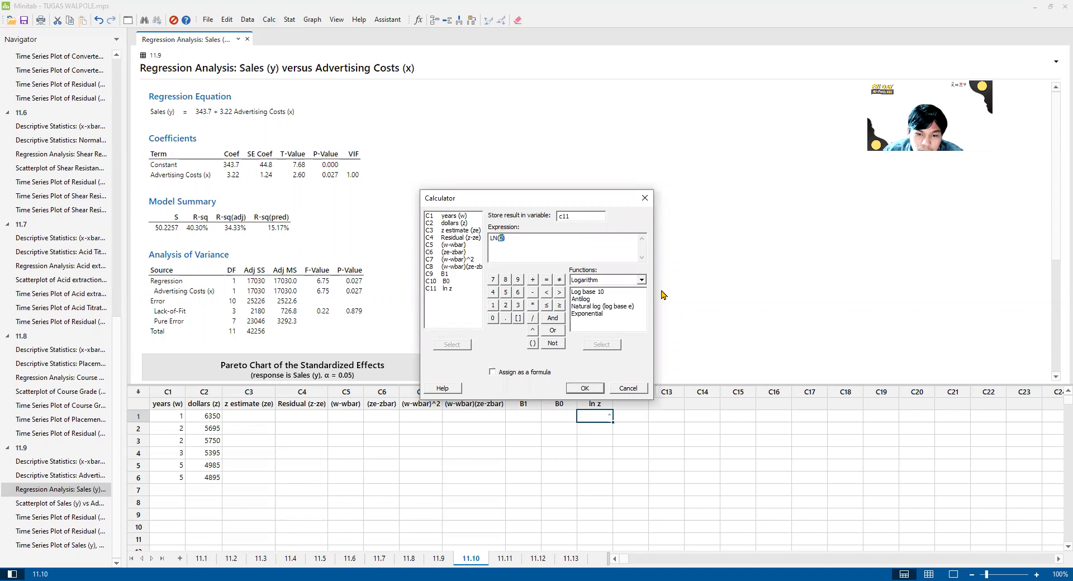
pyautogui.write('x')
pyautogui.write('c2')
pyautogui.press('BackSpace')
pyautogui.press('BackSpace')
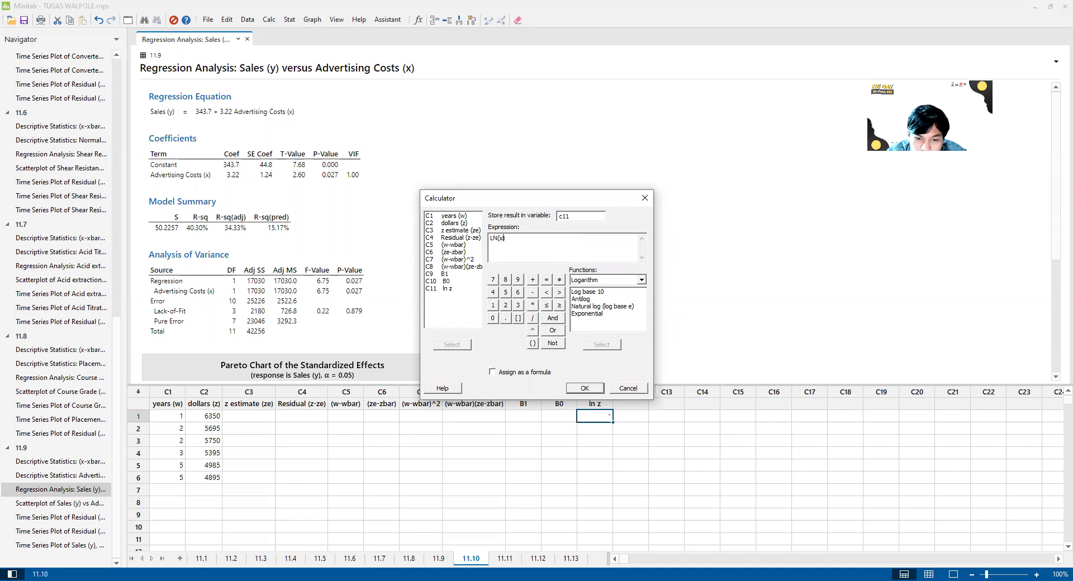
pyautogui.write('2')
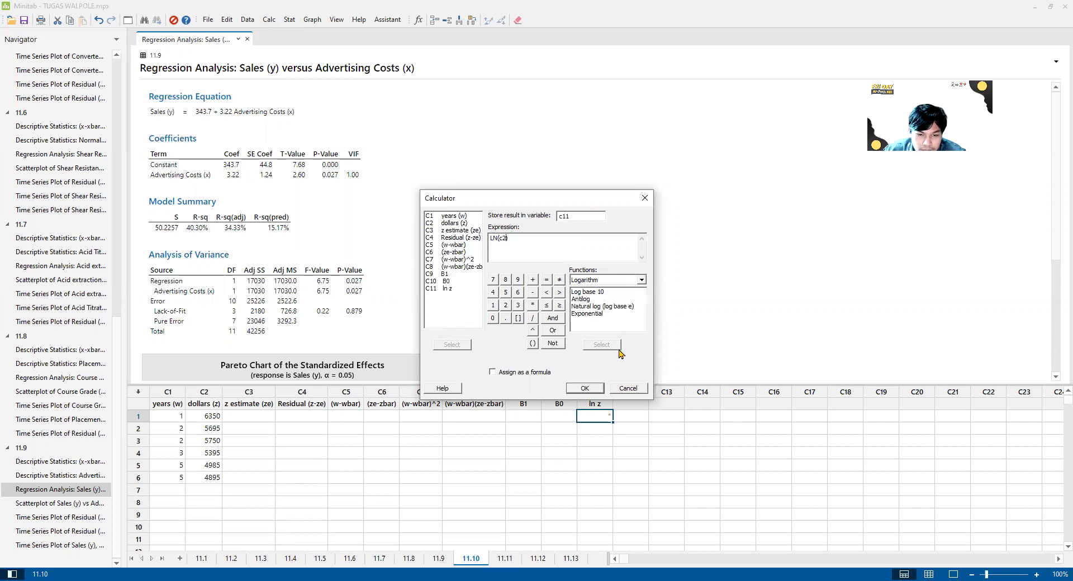
pyautogui.click(586, 388)
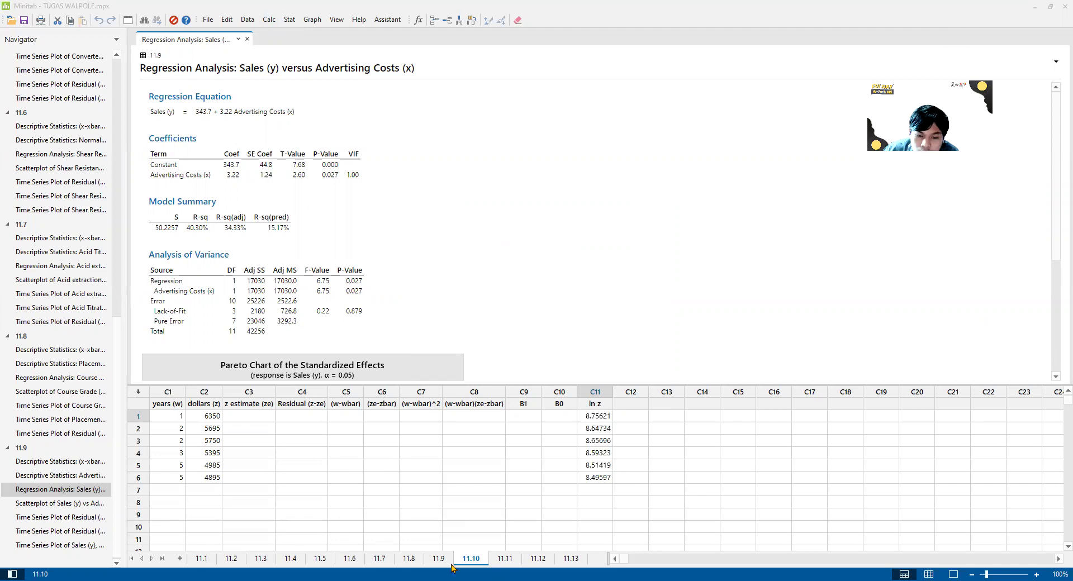
# Fit a regression model with dollars (z) as the response and years (w) as the continuous predictor
pyautogui.click(498, 364)
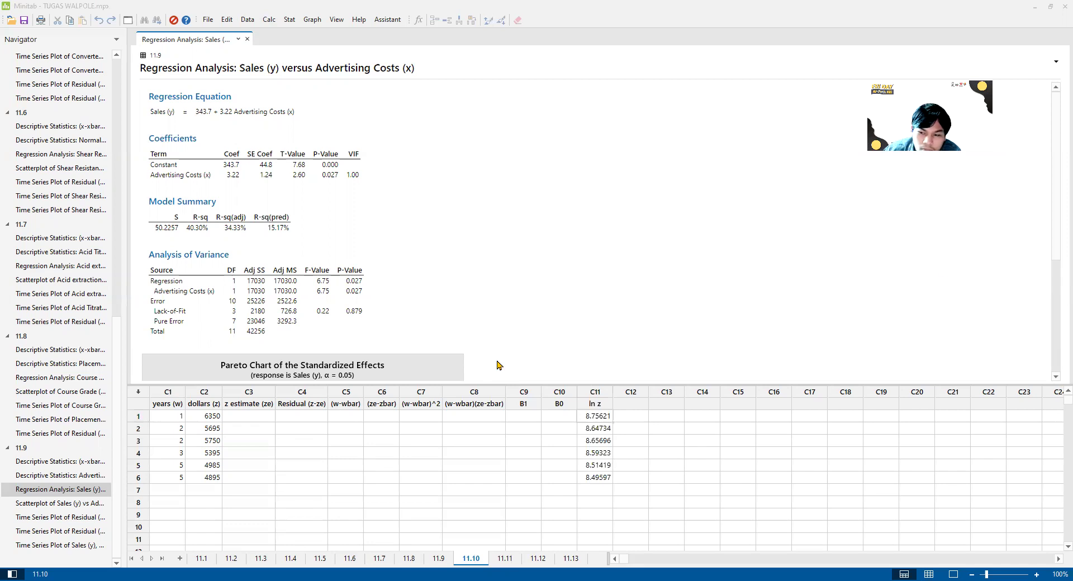
pyautogui.moveTo(474, 403); pyautogui.dragTo(422, 403)
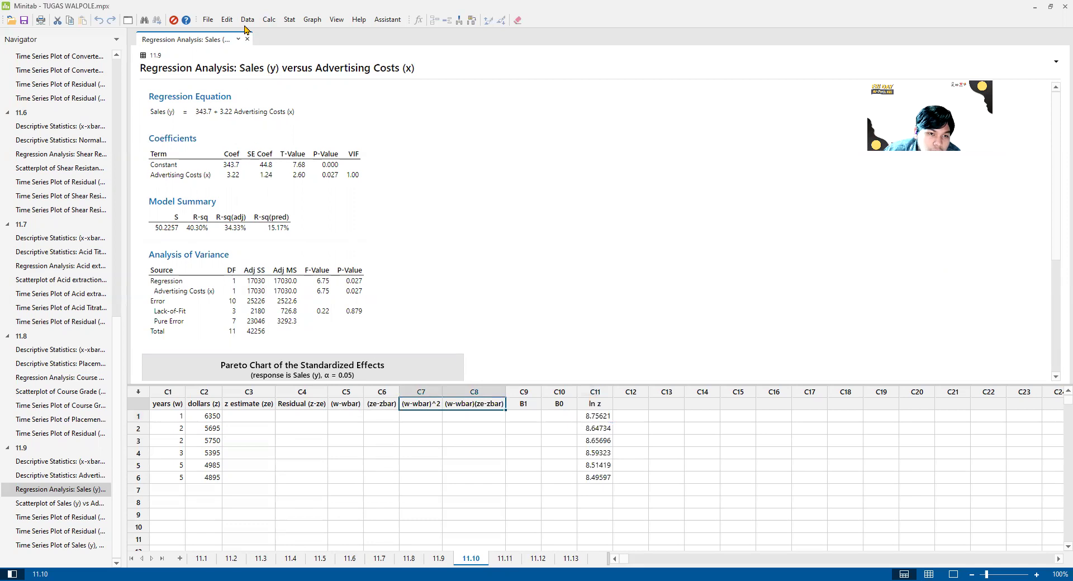
pyautogui.click(289, 19)
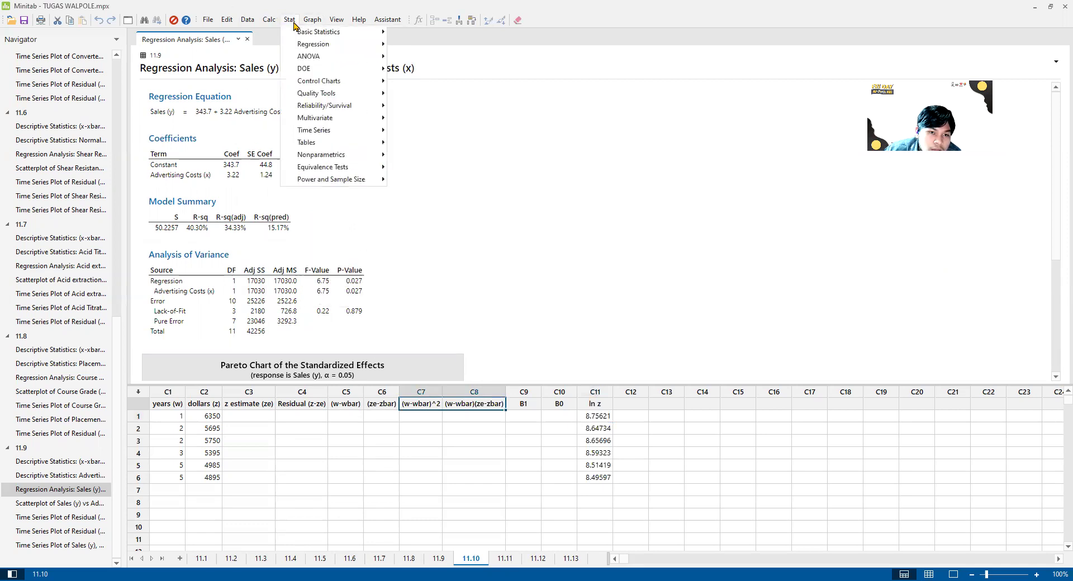
pyautogui.moveTo(306, 43)
pyautogui.moveTo(454, 60)
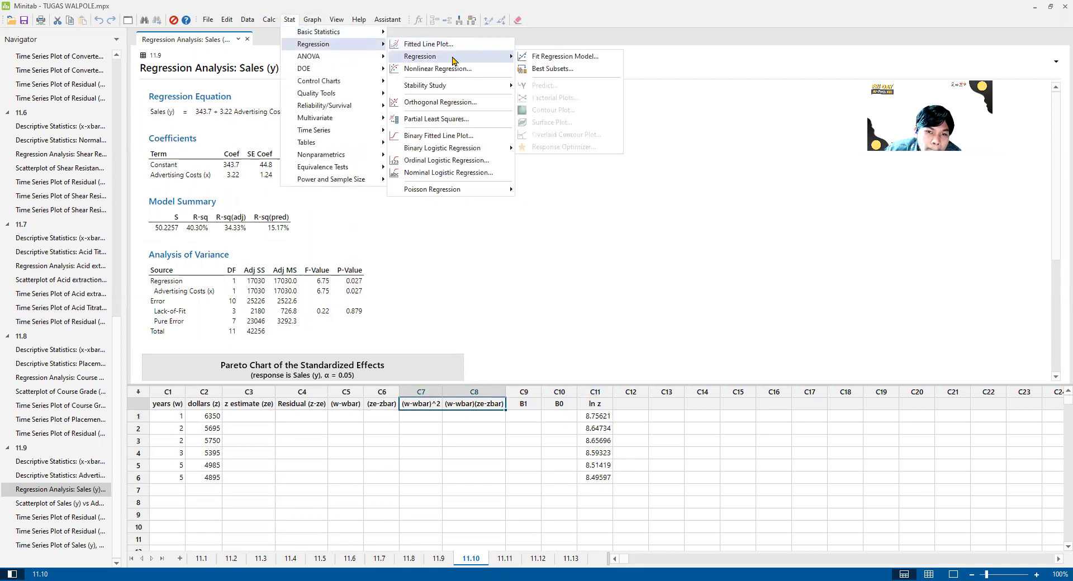
pyautogui.click(565, 56)
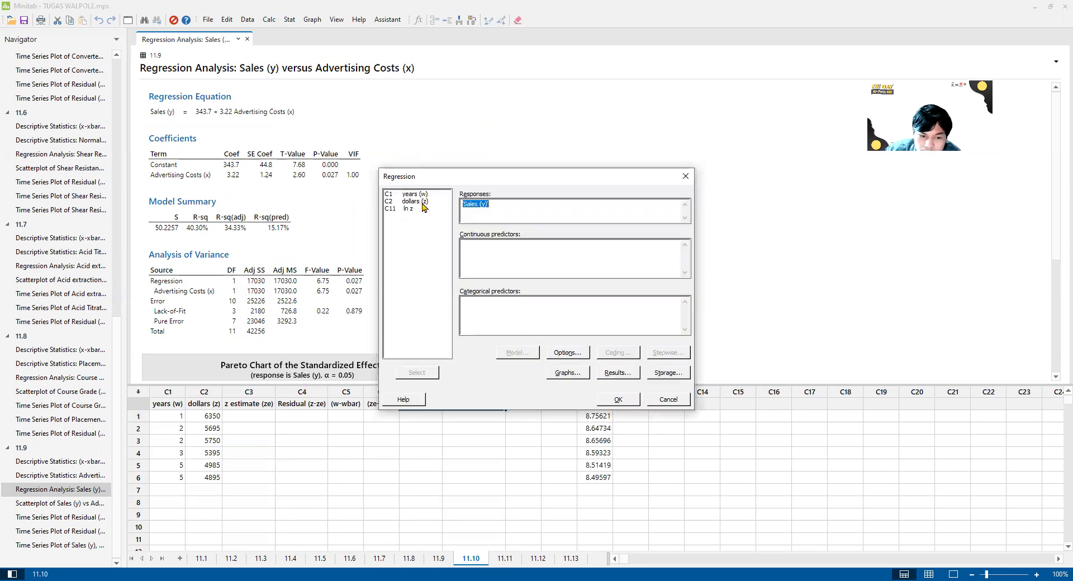
pyautogui.click(413, 201)
pyautogui.click(417, 372)
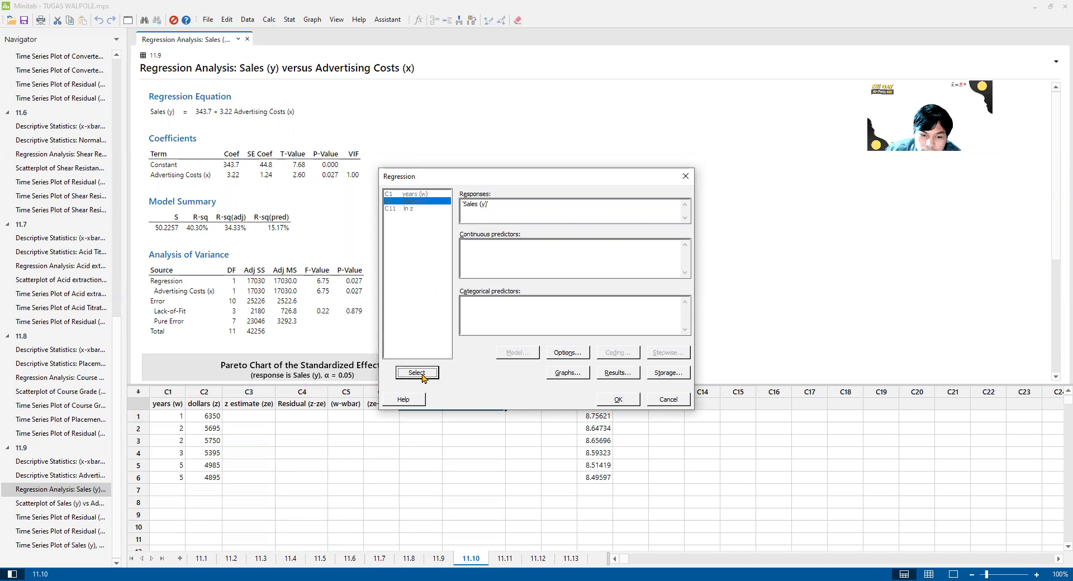
pyautogui.click(410, 194)
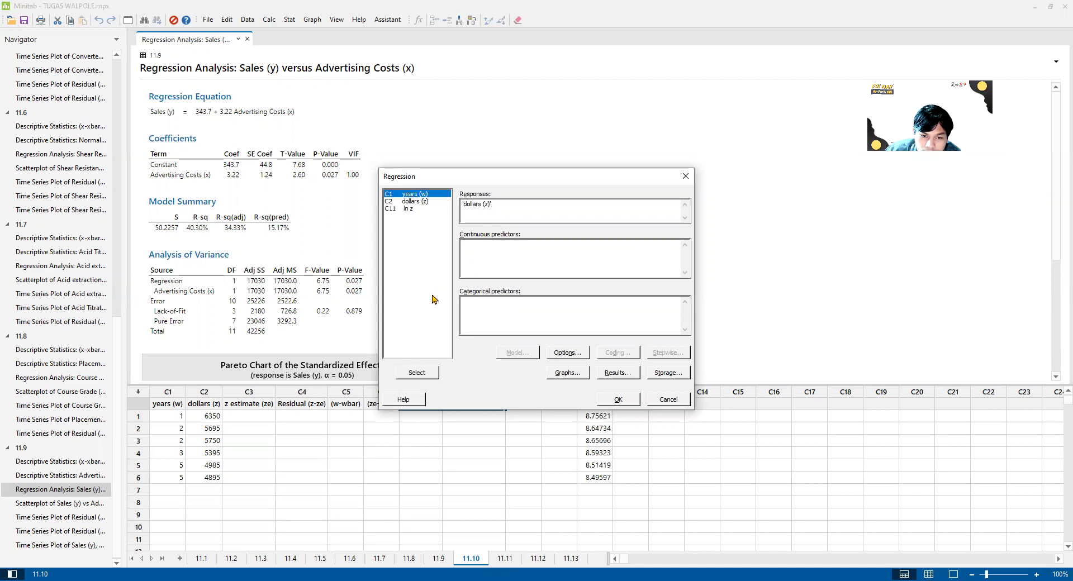
pyautogui.click(418, 371)
pyautogui.click(618, 399)
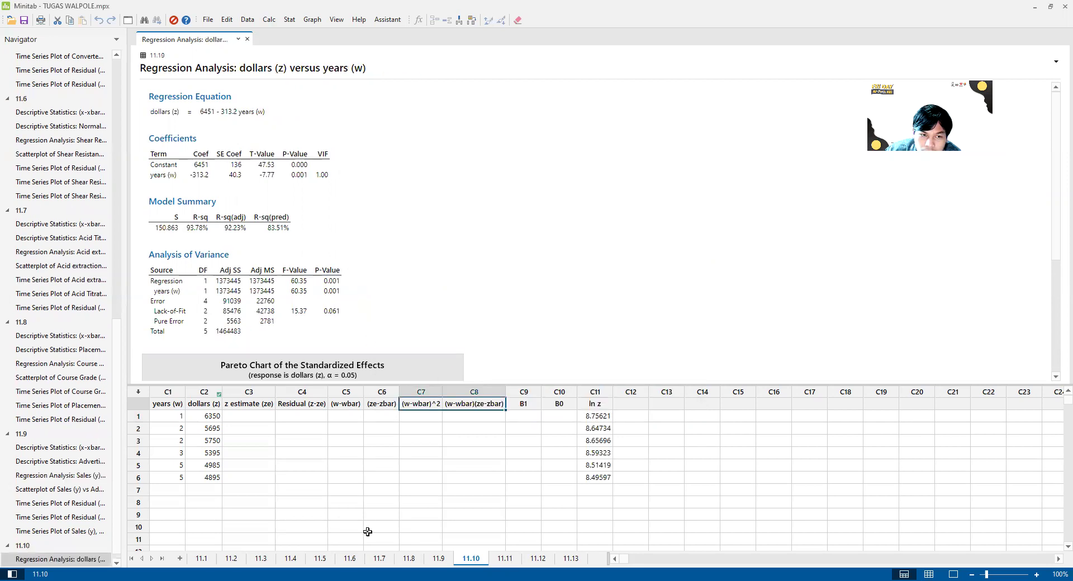
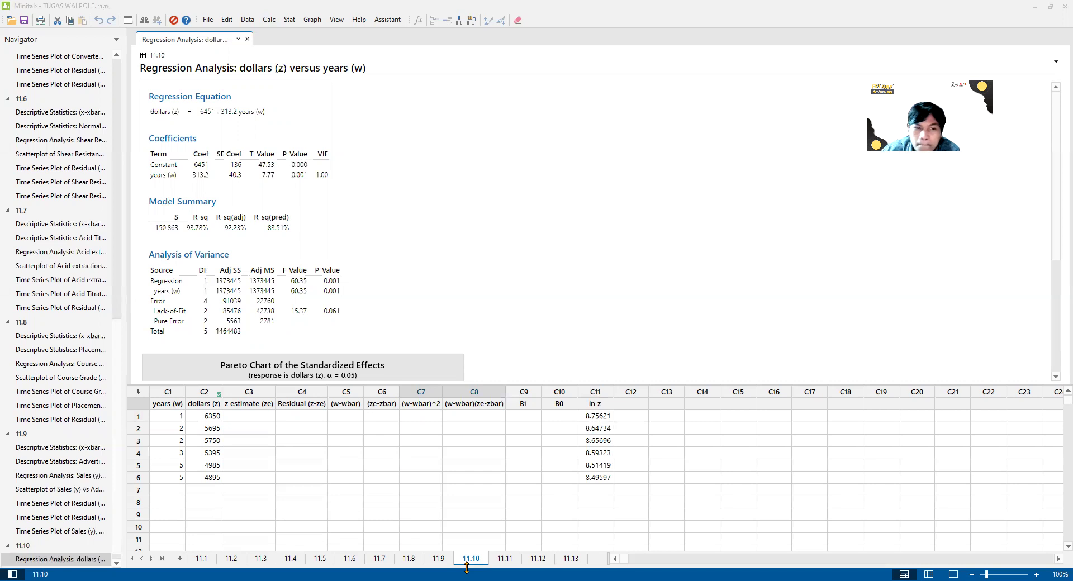
# Delete the regression analysis of dollars (z) from the 11.10 output
pyautogui.moveTo(216, 453); pyautogui.dragTo(216, 465)
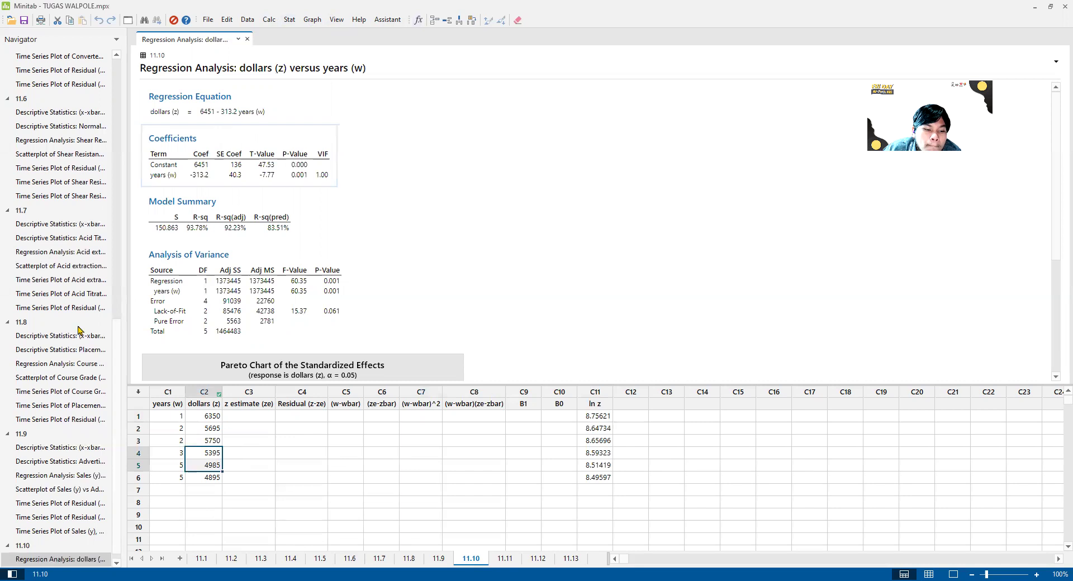
pyautogui.rightClick(111, 554)
pyautogui.click(131, 545)
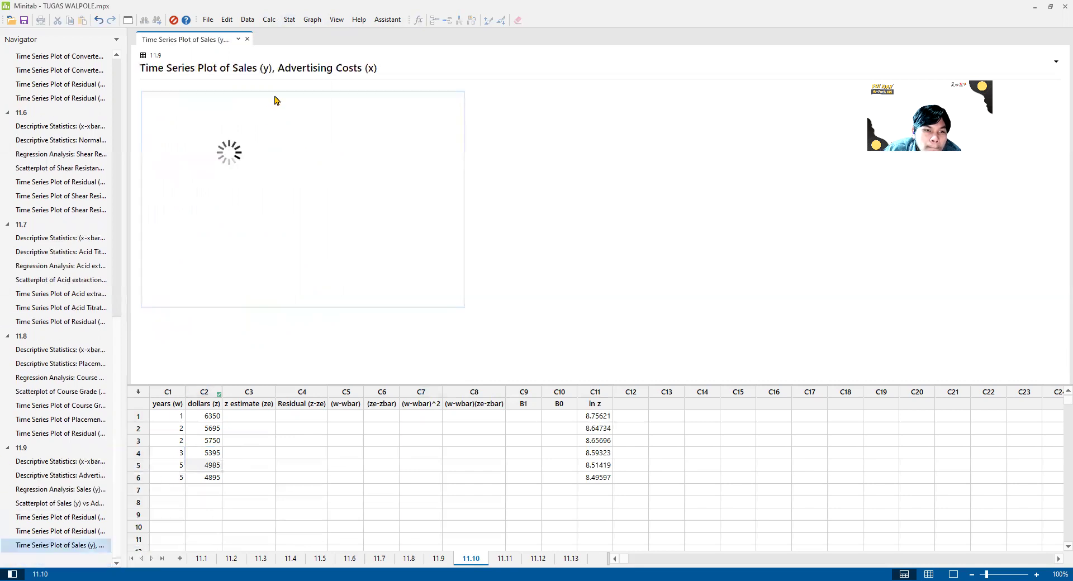
# Reopen the Fit Regression Model setup and clear its continuous predictor and response
pyautogui.click(289, 20)
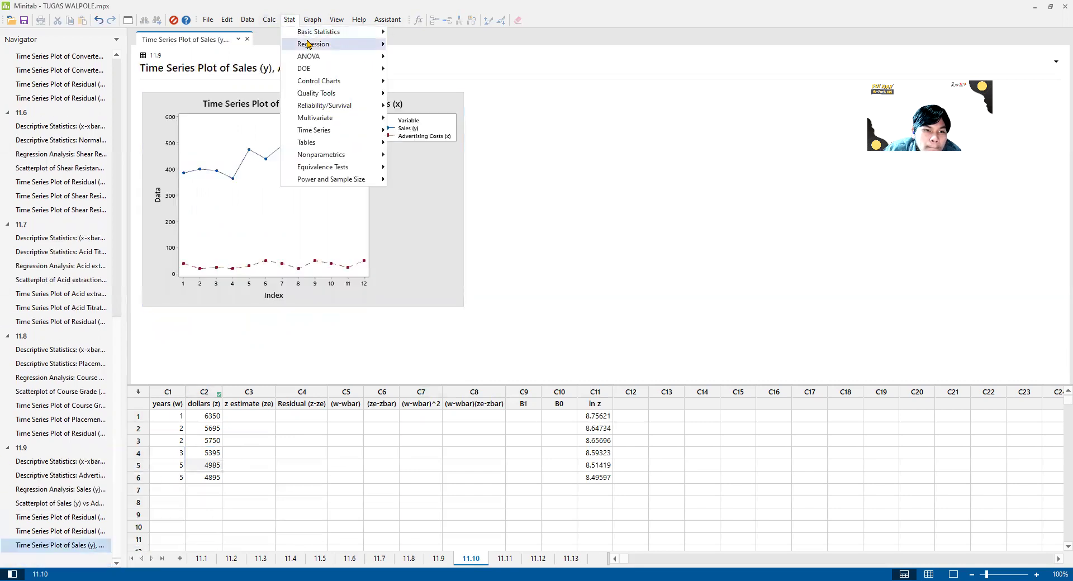
pyautogui.moveTo(311, 43)
pyautogui.moveTo(446, 56)
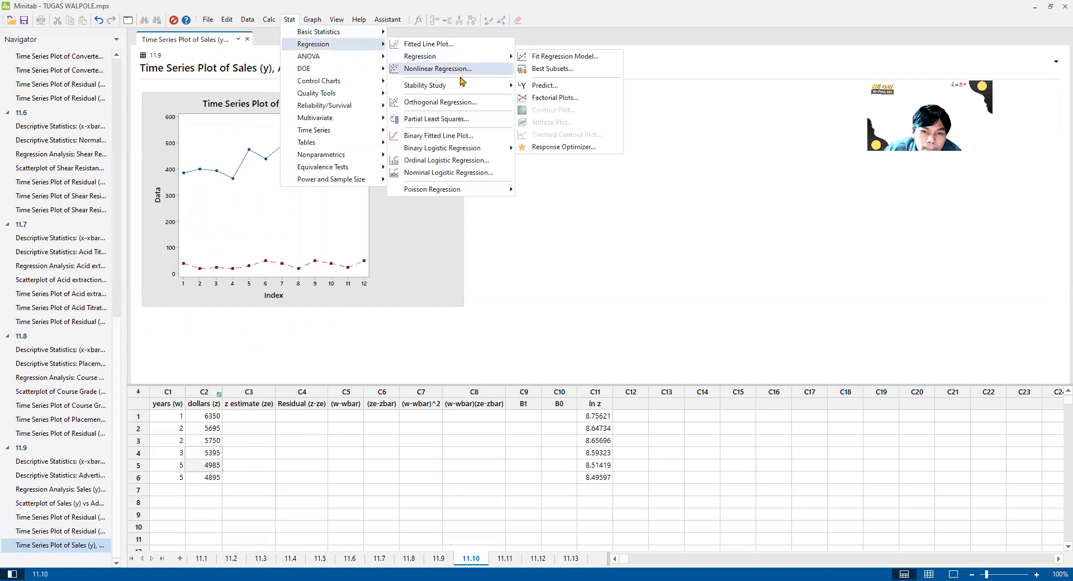
pyautogui.click(571, 55)
pyautogui.click(515, 252)
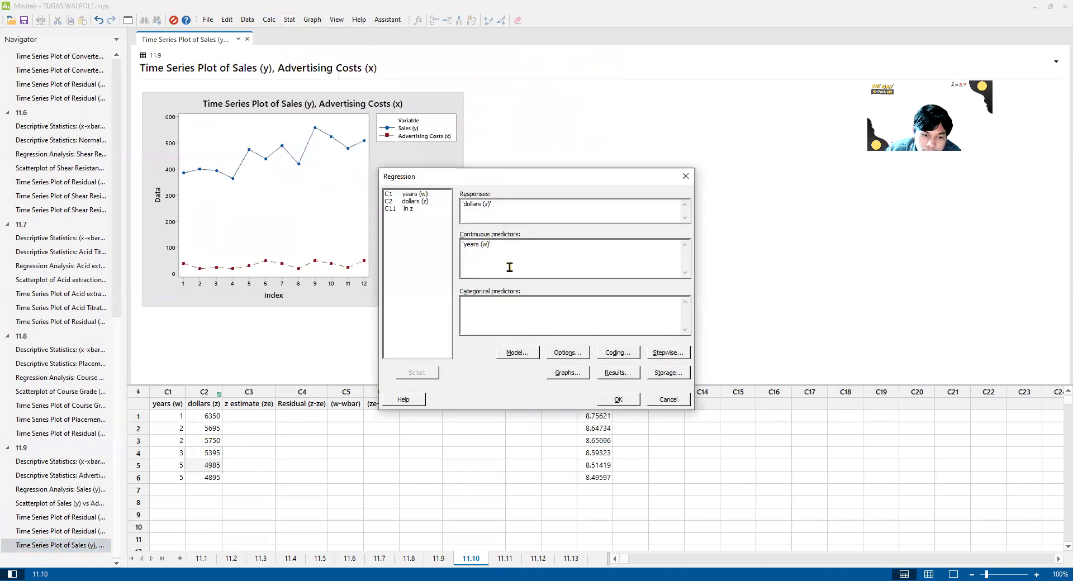
pyautogui.moveTo(493, 246); pyautogui.dragTo(462, 246)
pyautogui.press('Delete')
pyautogui.click(495, 205)
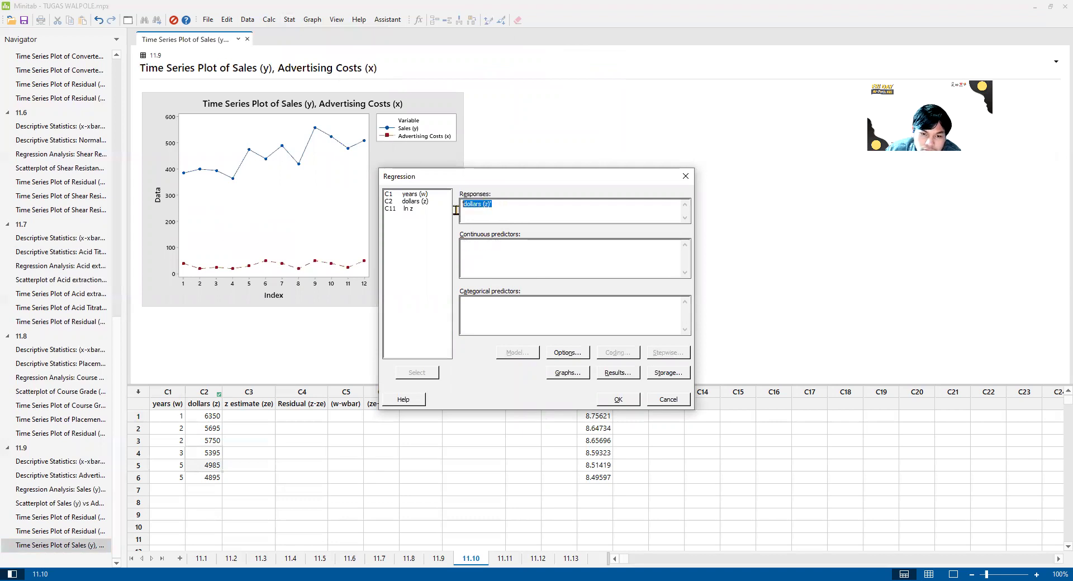
pyautogui.press('Delete')
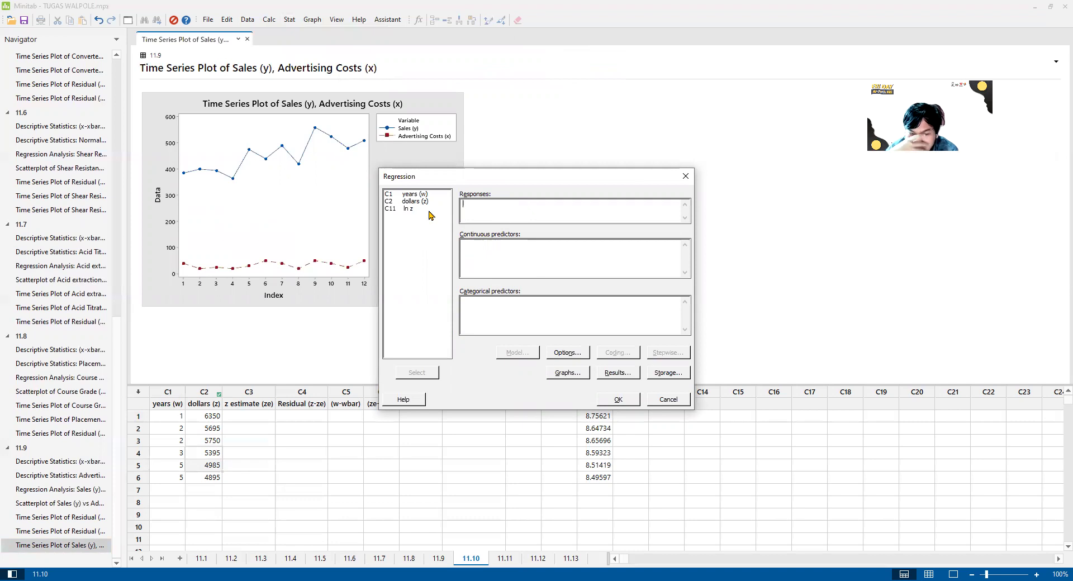
# Assign dollars (z) as response and years (w) as continuous predictor, and run the regression again
pyautogui.click(424, 202)
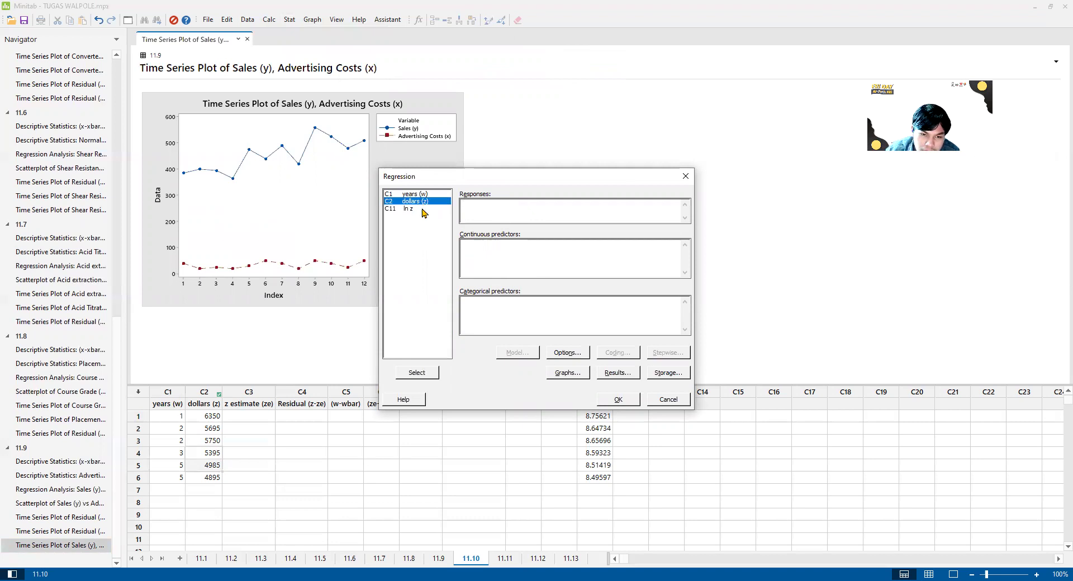
pyautogui.click(425, 373)
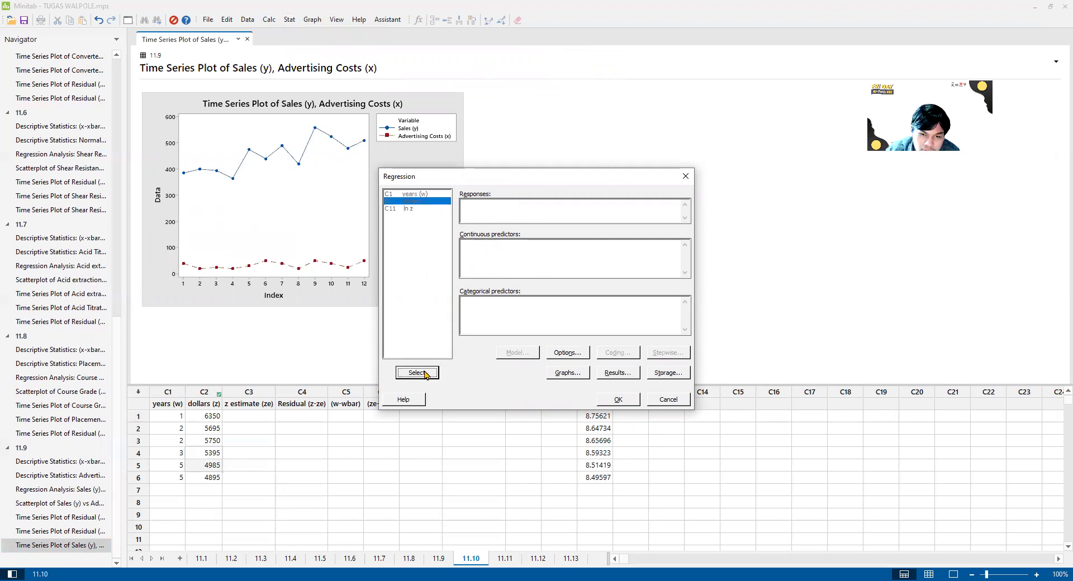
pyautogui.click(405, 195)
pyautogui.click(412, 373)
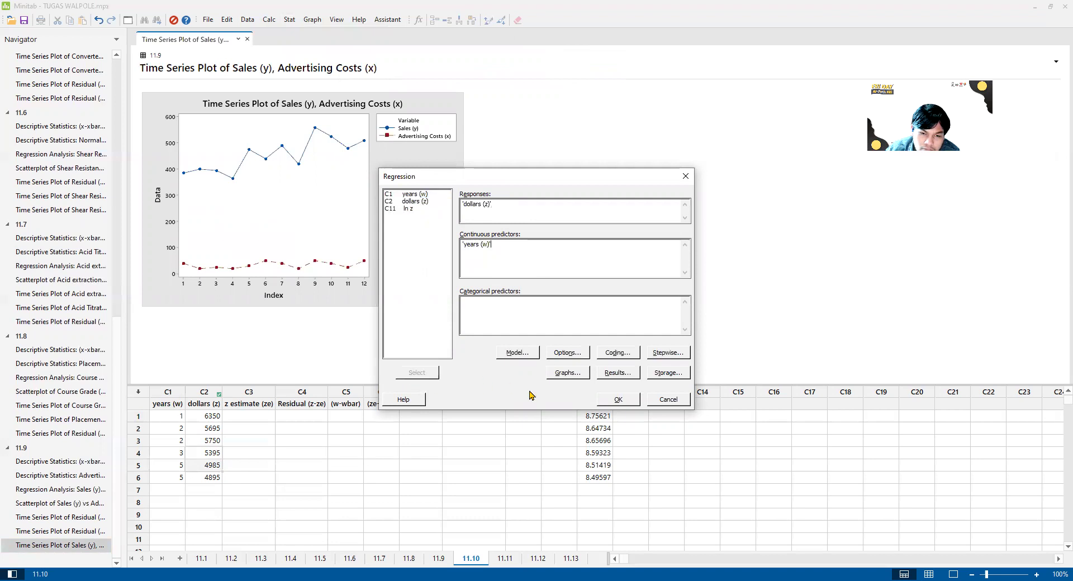
pyautogui.click(619, 399)
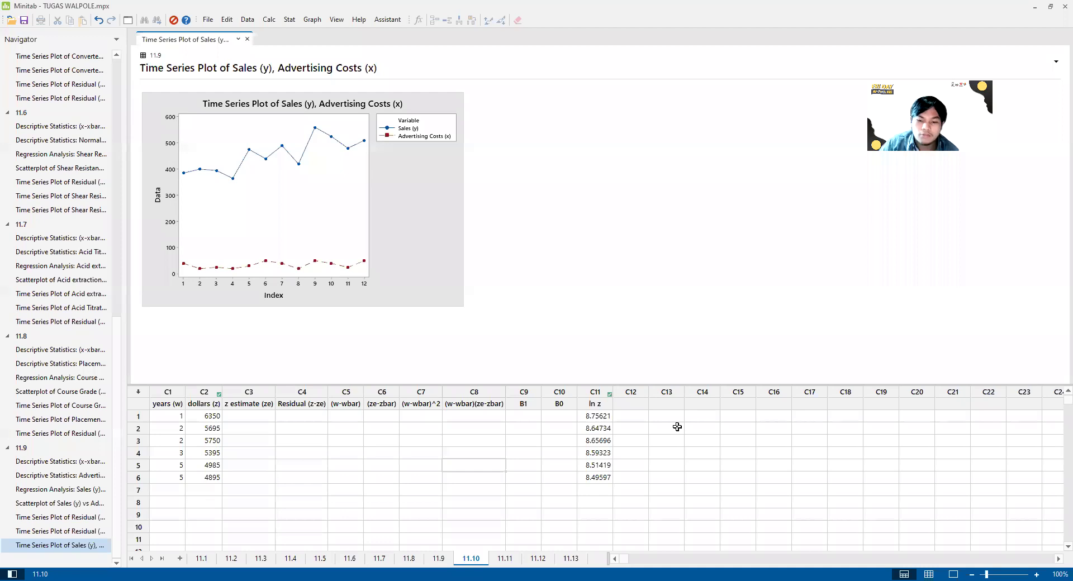
pyautogui.click(678, 428)
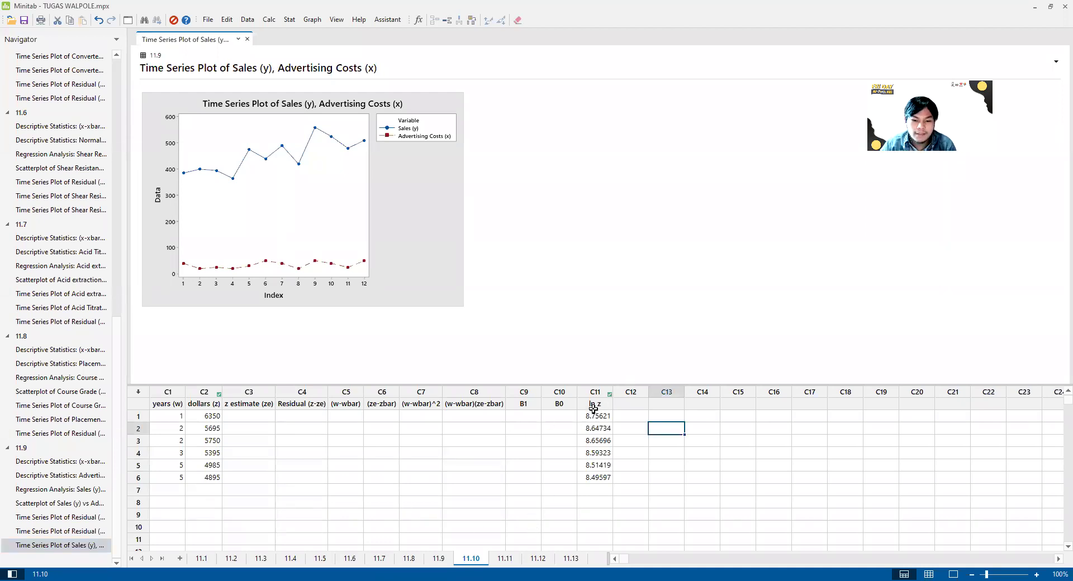
# Reopen the Fit Regression Model setup for the 11.10 worksheet and assign ln z as the response
pyautogui.click(594, 404)
pyautogui.click(617, 487)
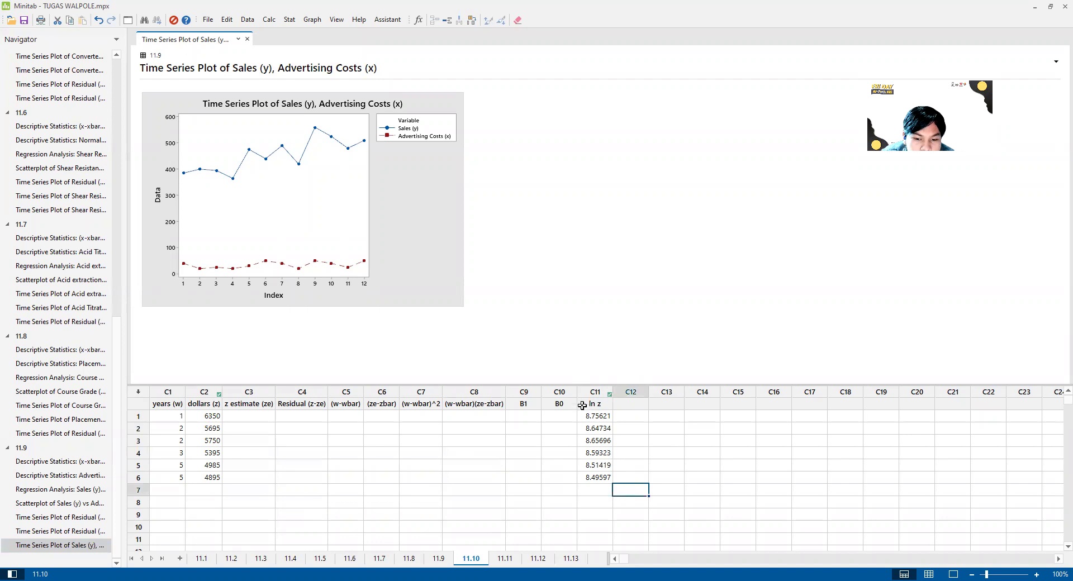
pyautogui.click(289, 21)
pyautogui.click(299, 21)
pyautogui.click(289, 20)
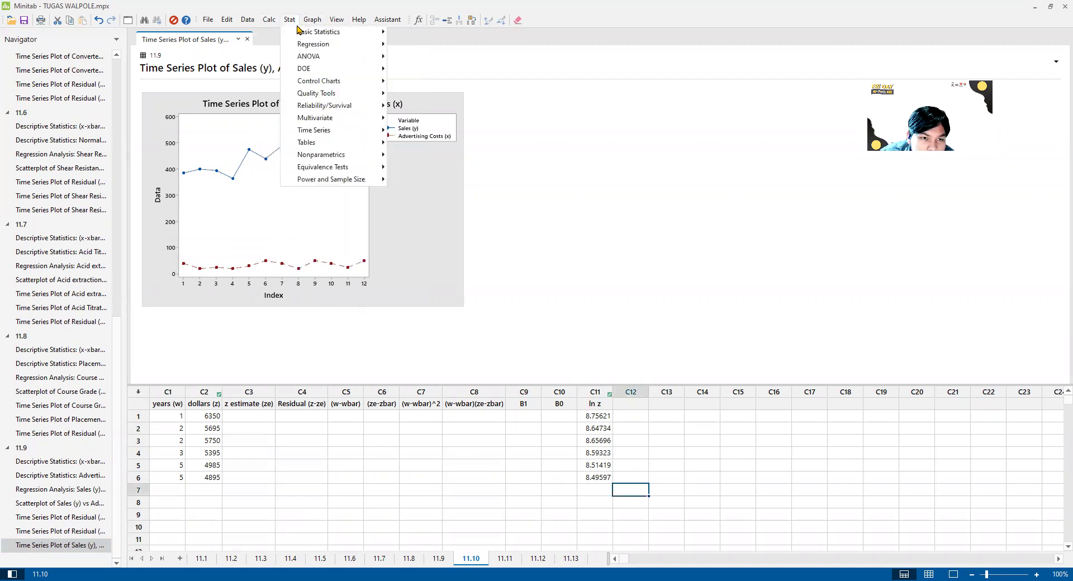
pyautogui.moveTo(376, 43)
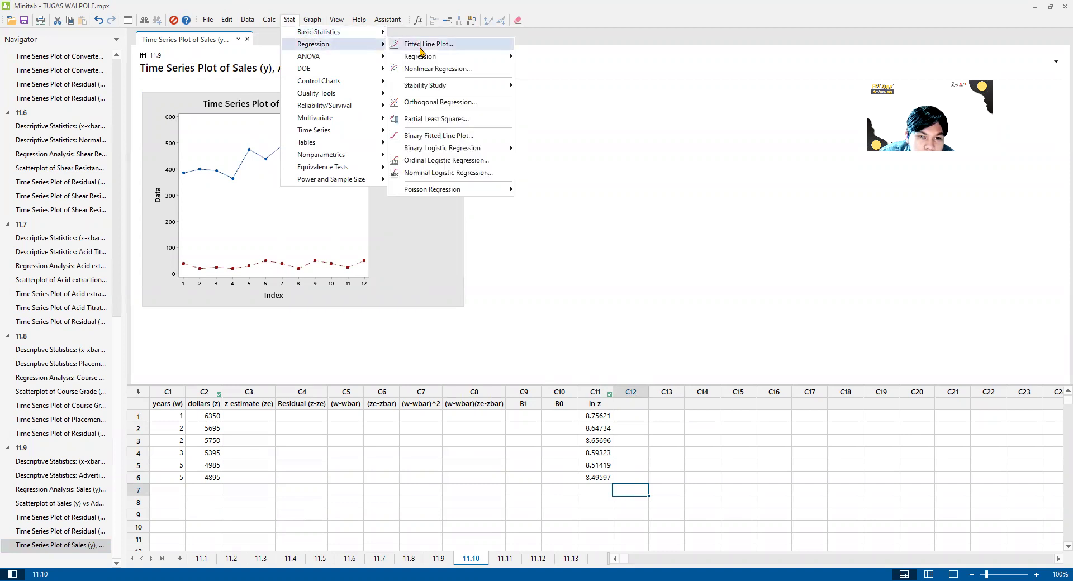
pyautogui.moveTo(426, 55)
pyautogui.click(547, 56)
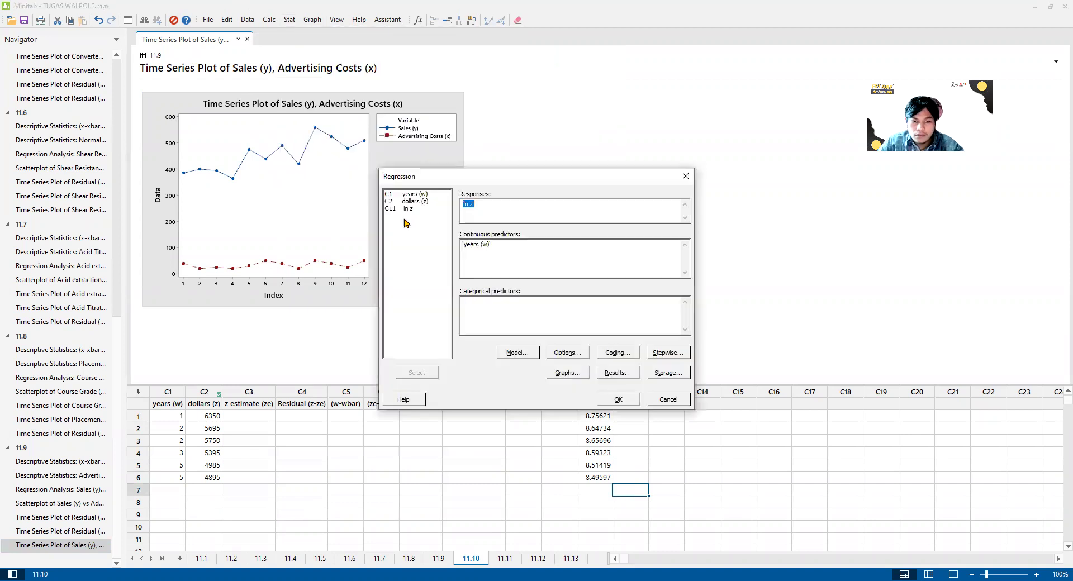
pyautogui.click(407, 208)
pyautogui.click(419, 377)
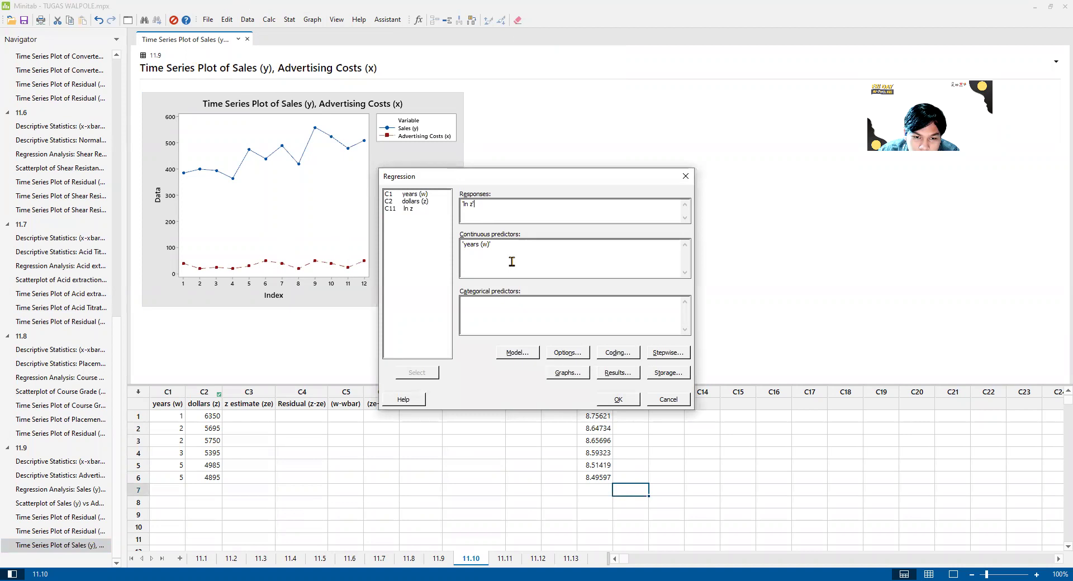
# Leave years (w) as the only continuous predictor, without a duplicate entry, and run the regression of ln z
pyautogui.click(416, 194)
pyautogui.click(418, 373)
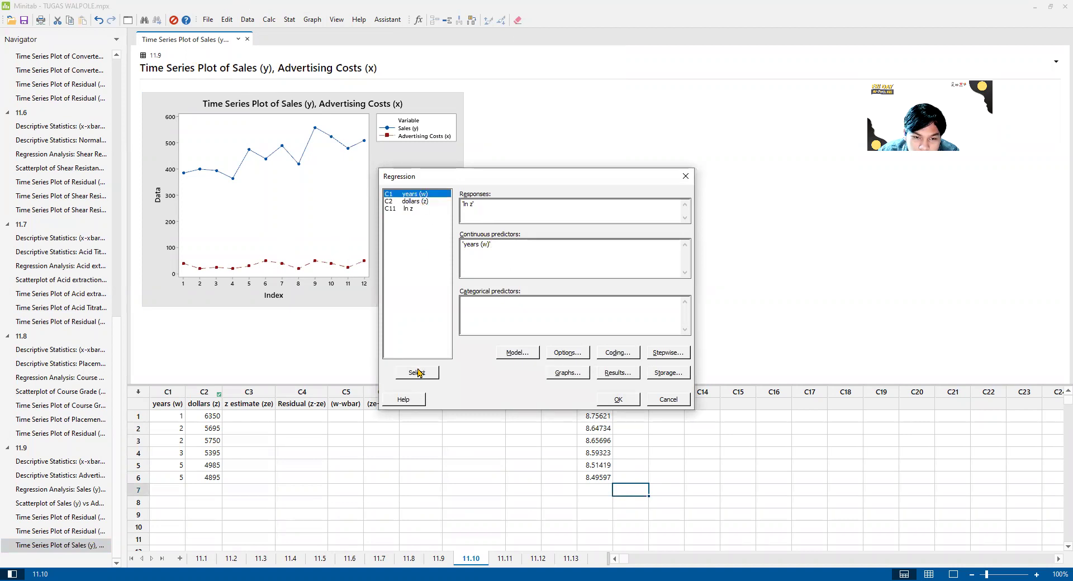
pyautogui.click(619, 400)
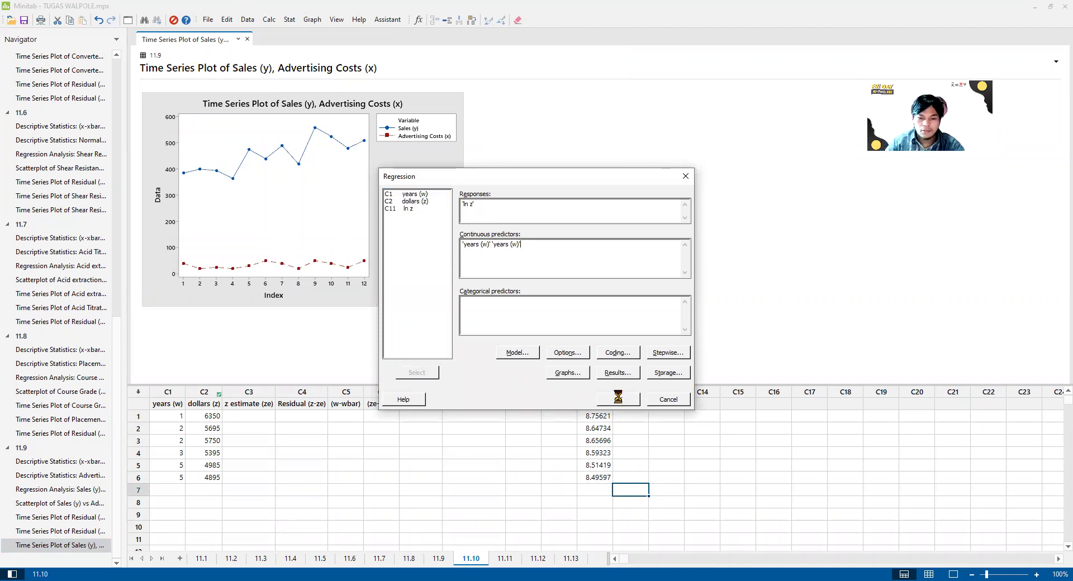
pyautogui.click(601, 339)
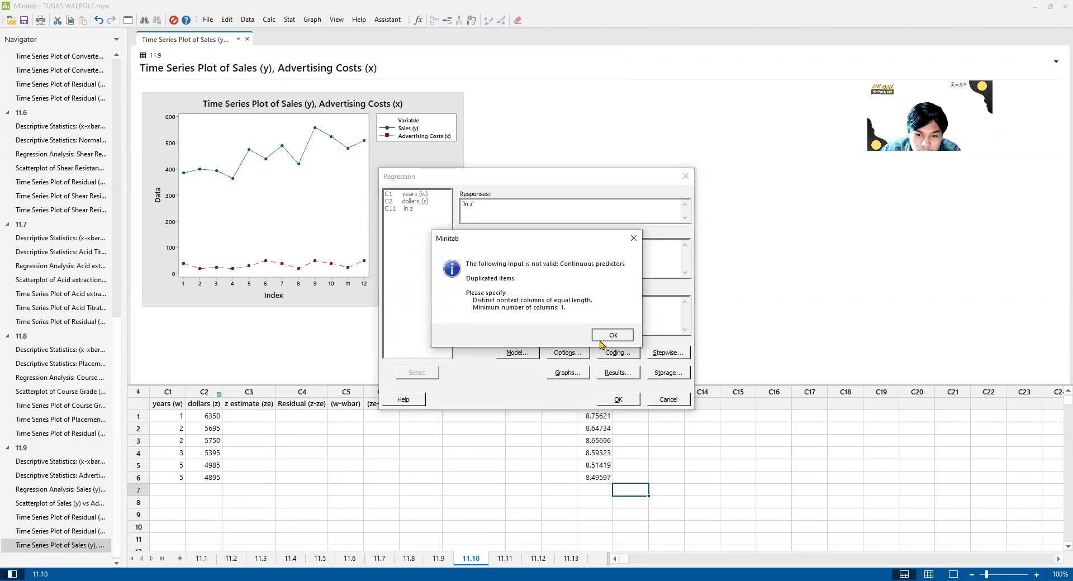
pyautogui.moveTo(522, 245); pyautogui.dragTo(492, 245)
pyautogui.press('BackSpace')
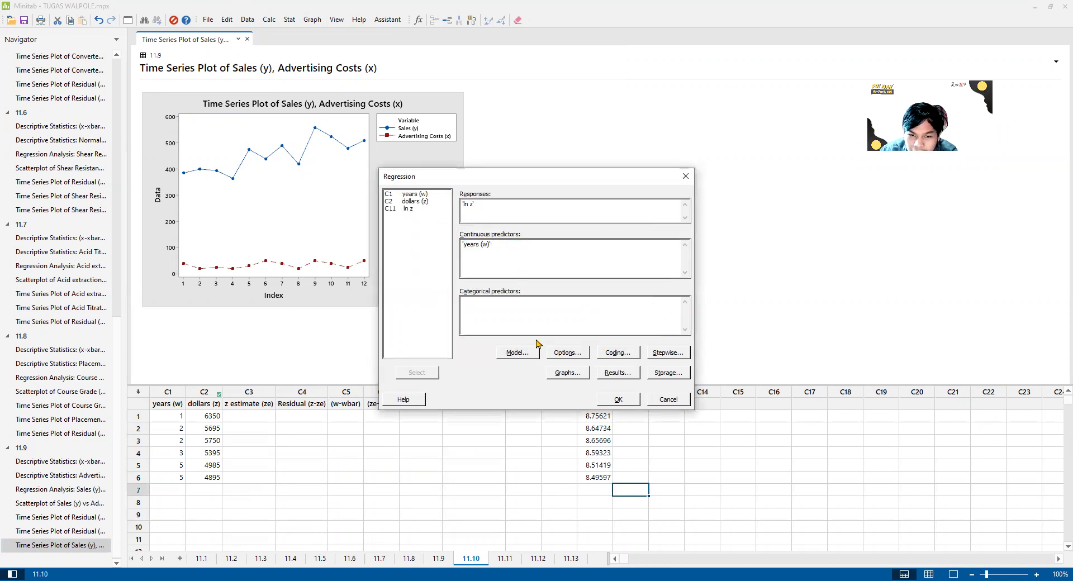
pyautogui.click(618, 399)
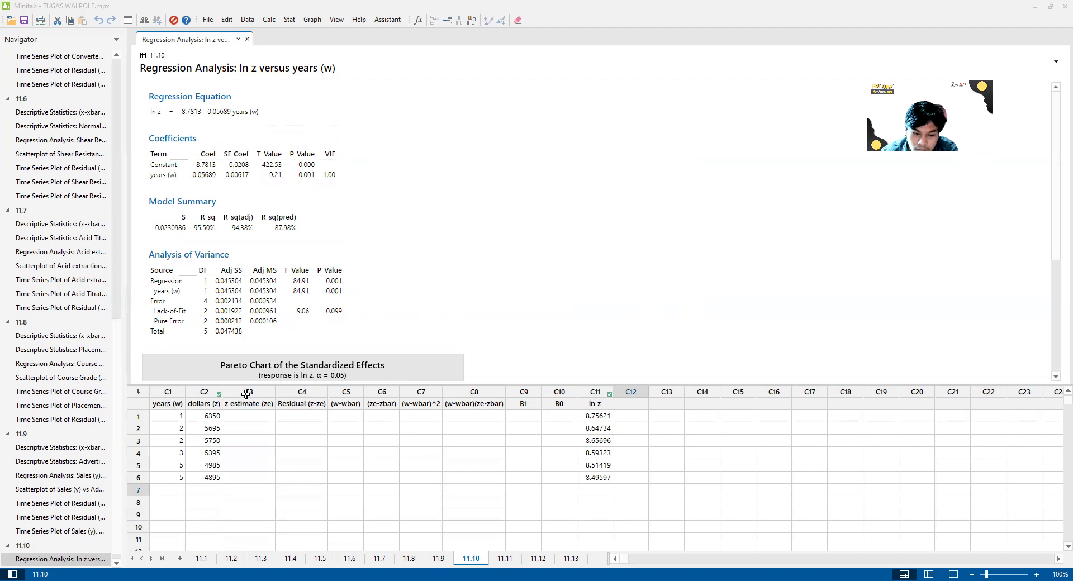
# Switch to the textbook PDF and compare exercise 11.10's model form and hint with the fitted ln z equation in Minitab
pyautogui.click(235, 465)
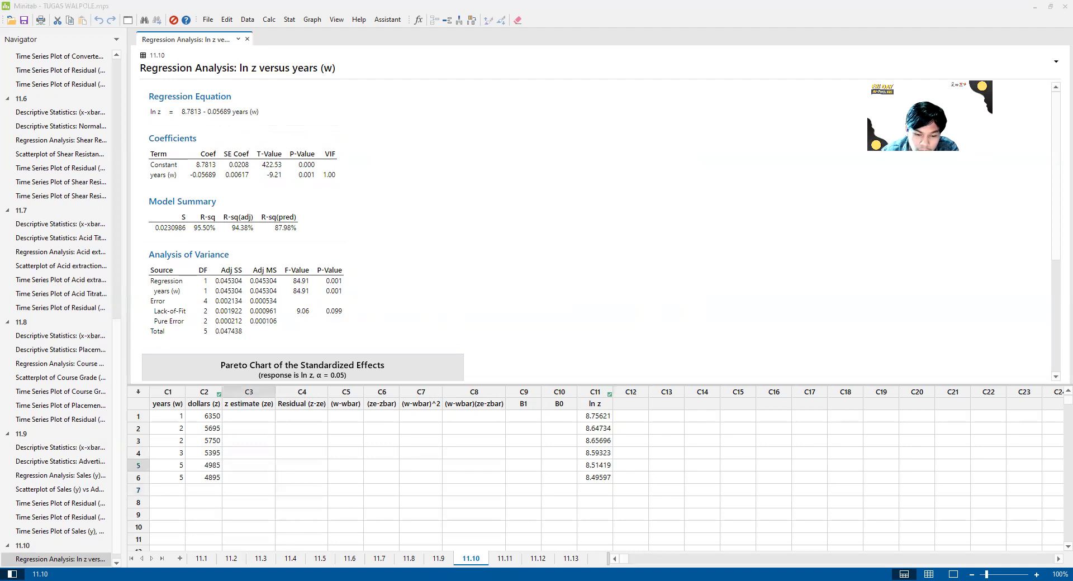
pyautogui.hotkey('alt', 'Tab')
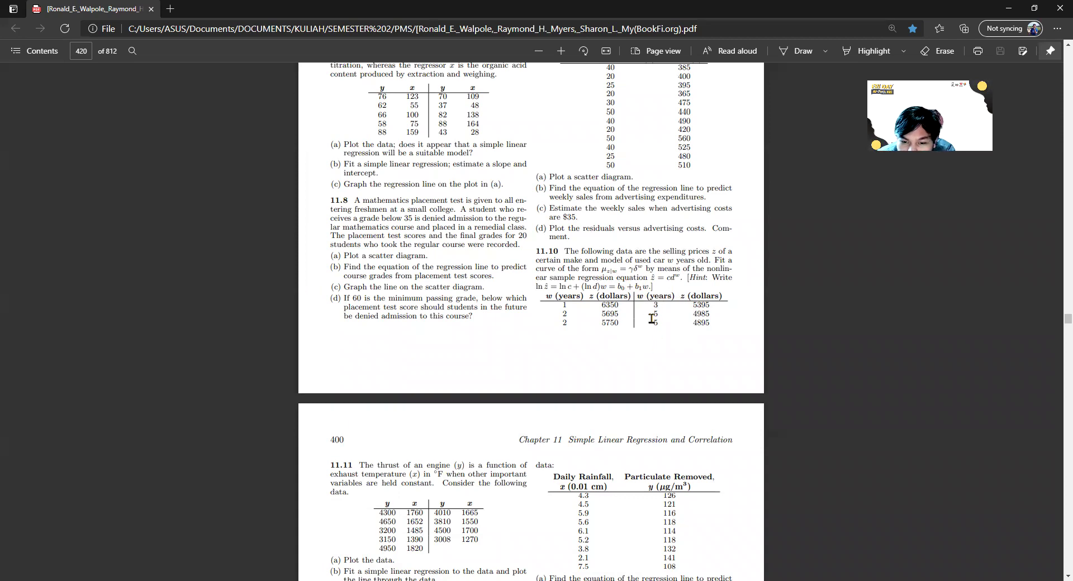
pyautogui.moveTo(536, 286); pyautogui.dragTo(549, 286)
pyautogui.click(609, 311)
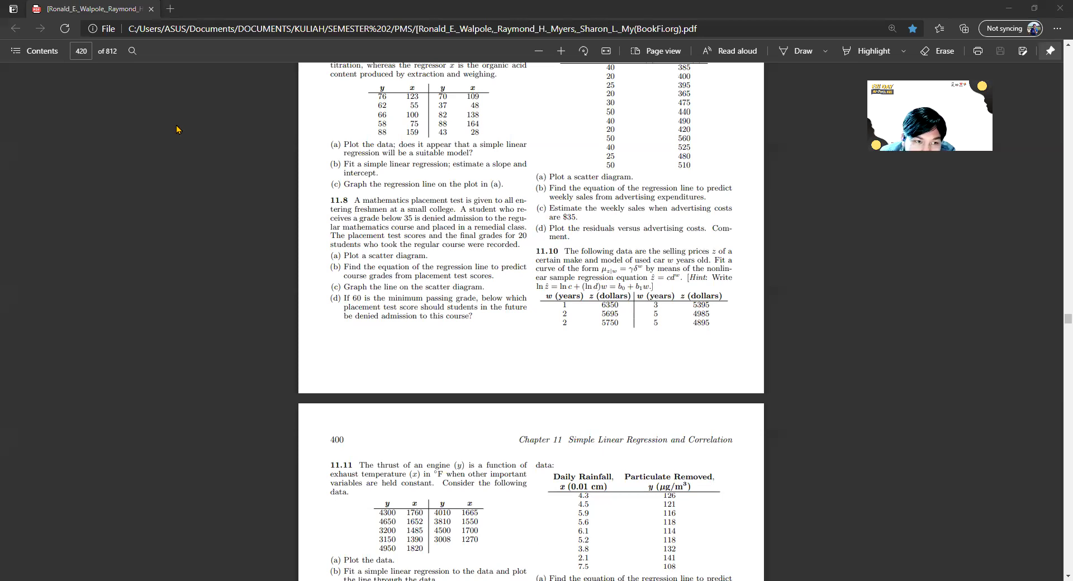
pyautogui.hotkey('alt', 'Tab')
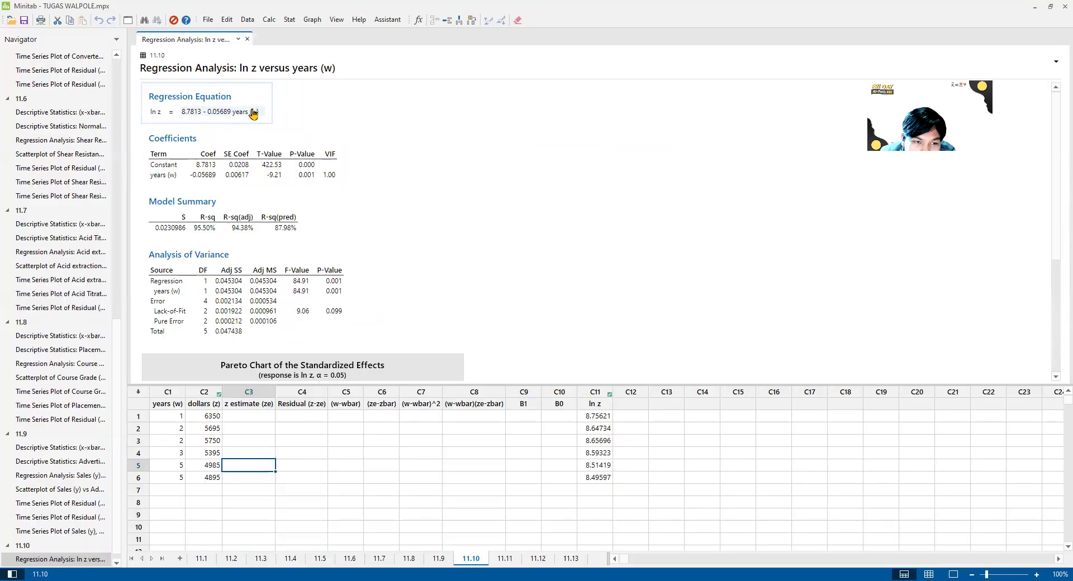
pyautogui.hotkey('alt', 'Tab')
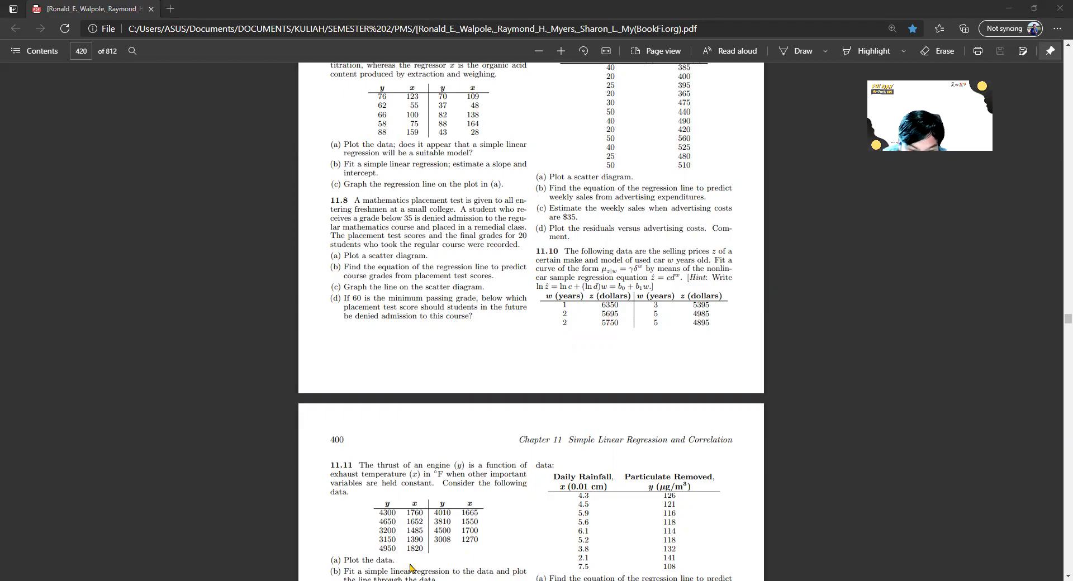
pyautogui.hotkey('alt', 'Tab')
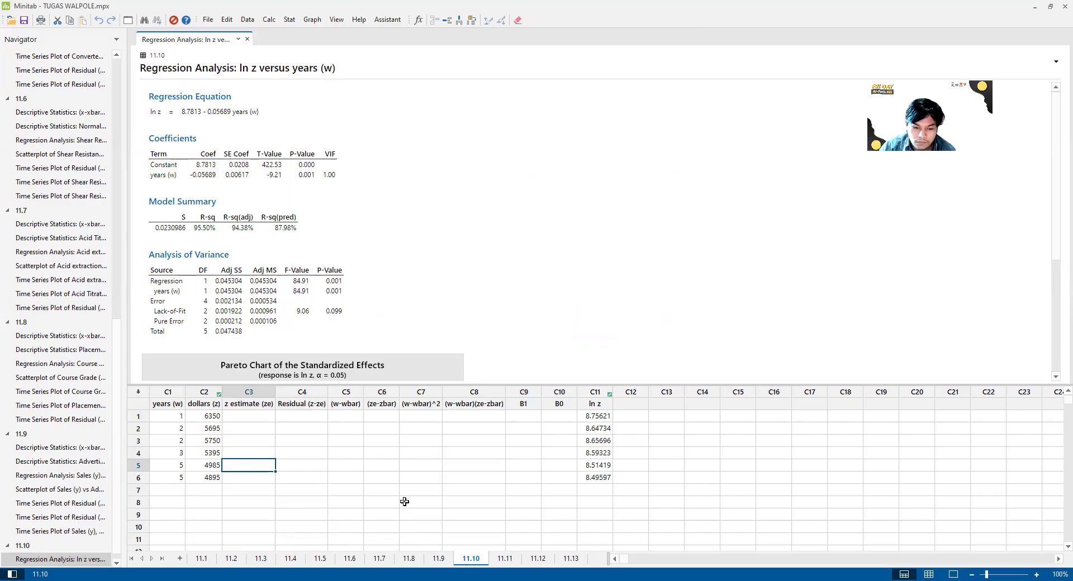
pyautogui.hotkey('alt', 'Tab')
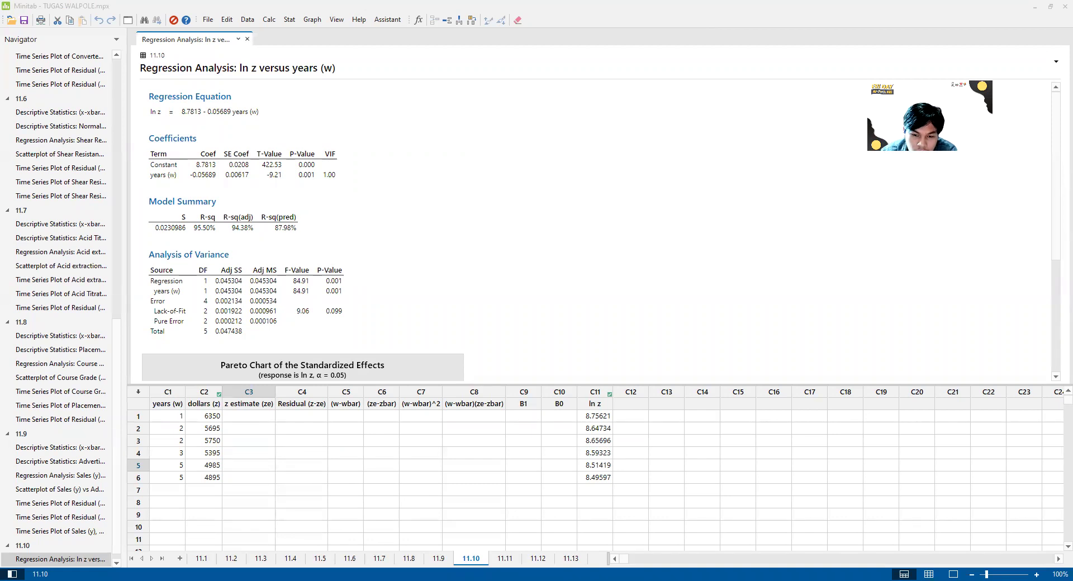
# Clear the column names of C3 through C10 in the 11.10 worksheet
pyautogui.moveTo(259, 404); pyautogui.dragTo(491, 405)
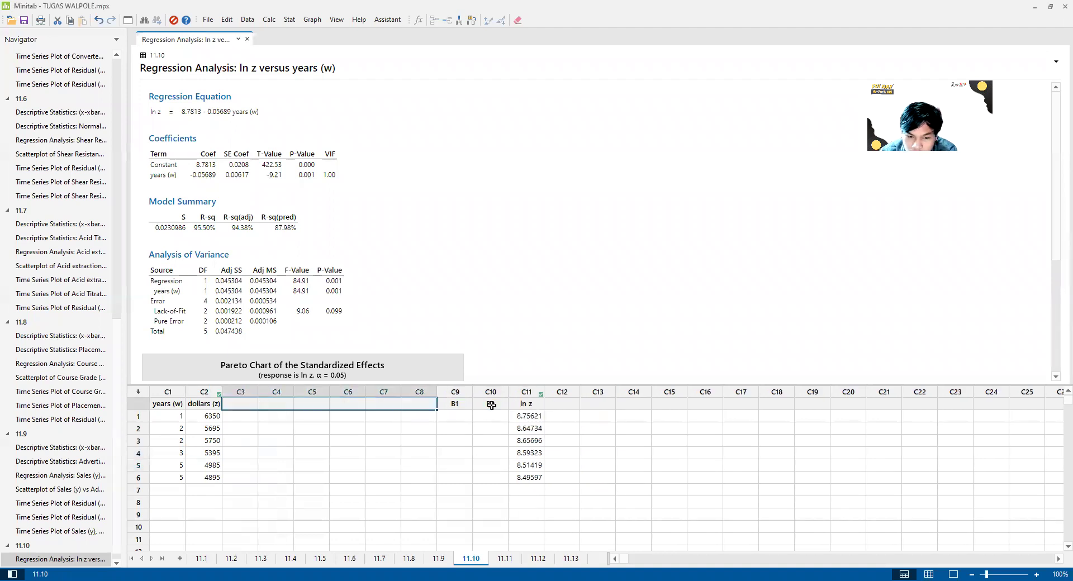
pyautogui.press('Delete')
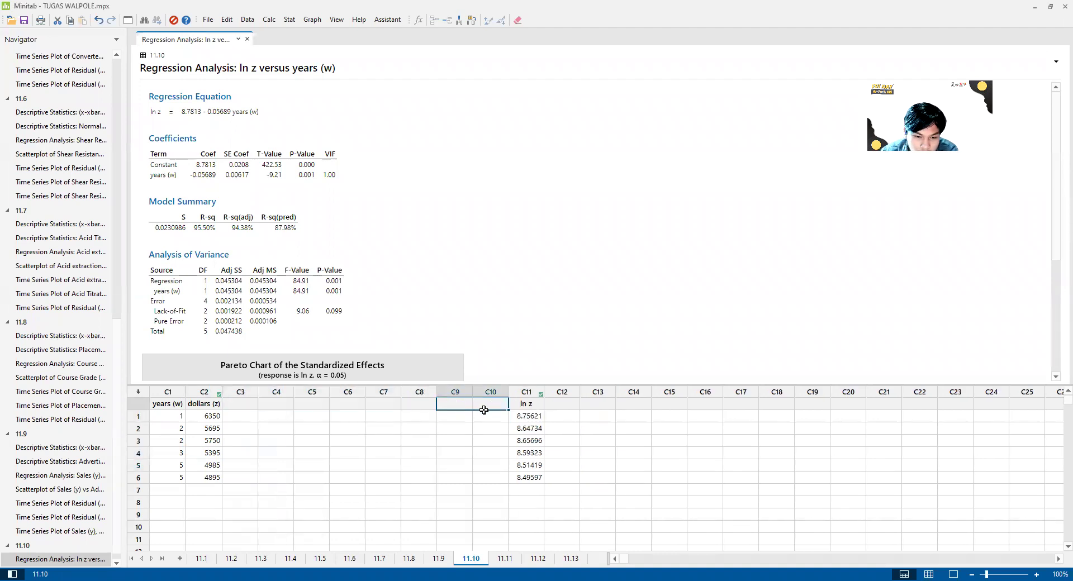
pyautogui.click(523, 393)
pyautogui.press('Delete')
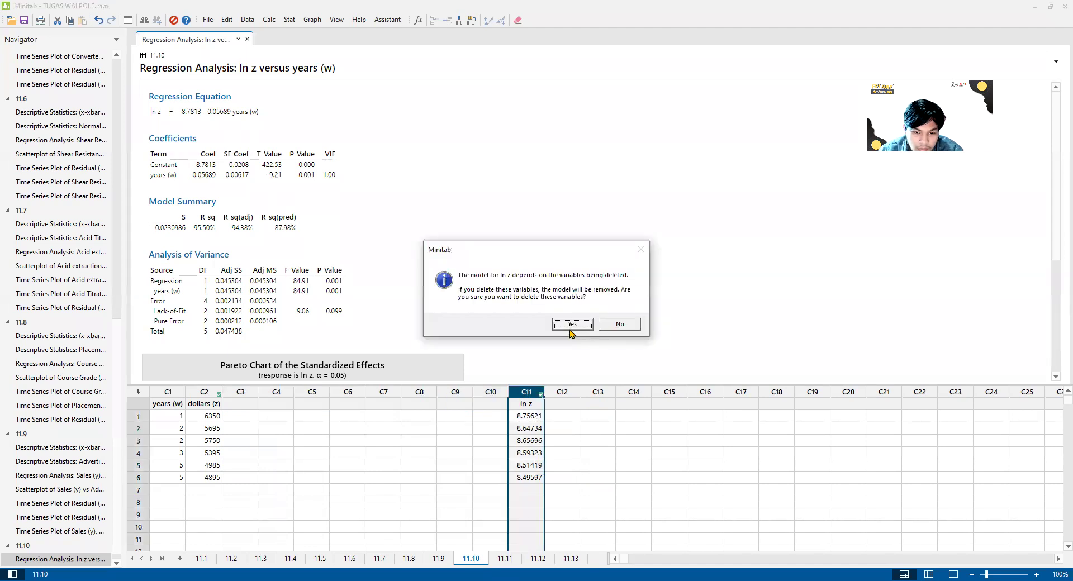
pyautogui.click(613, 326)
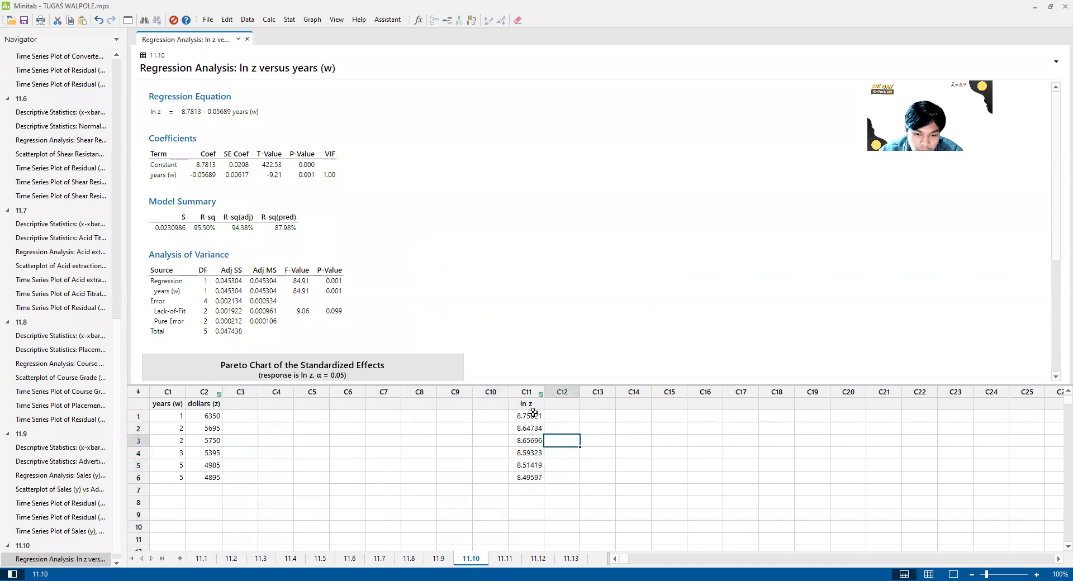
pyautogui.click(582, 450)
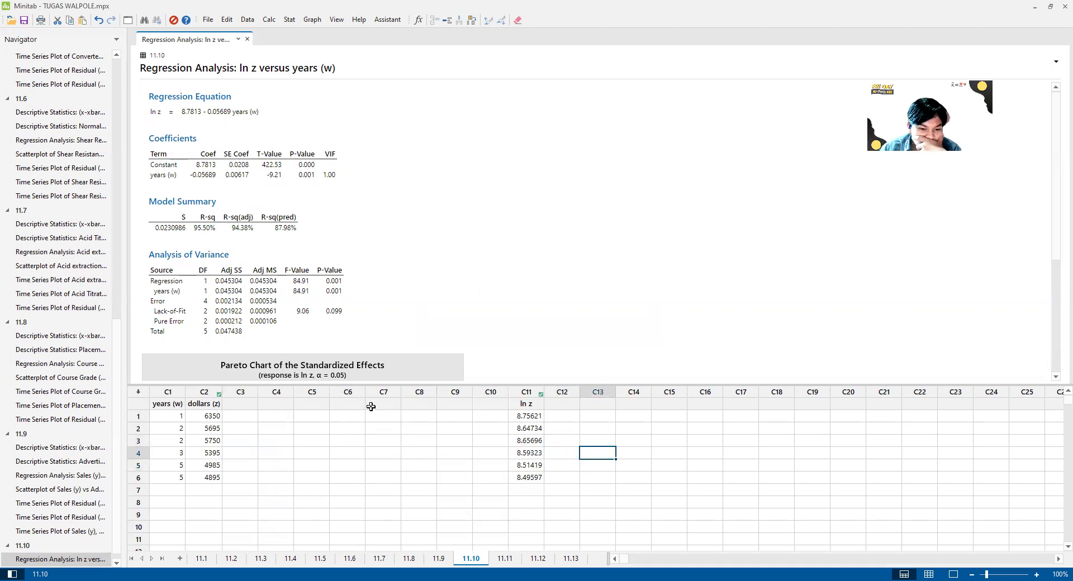
# Name column C12, next to ln z, as "ln B0"
pyautogui.click(556, 404)
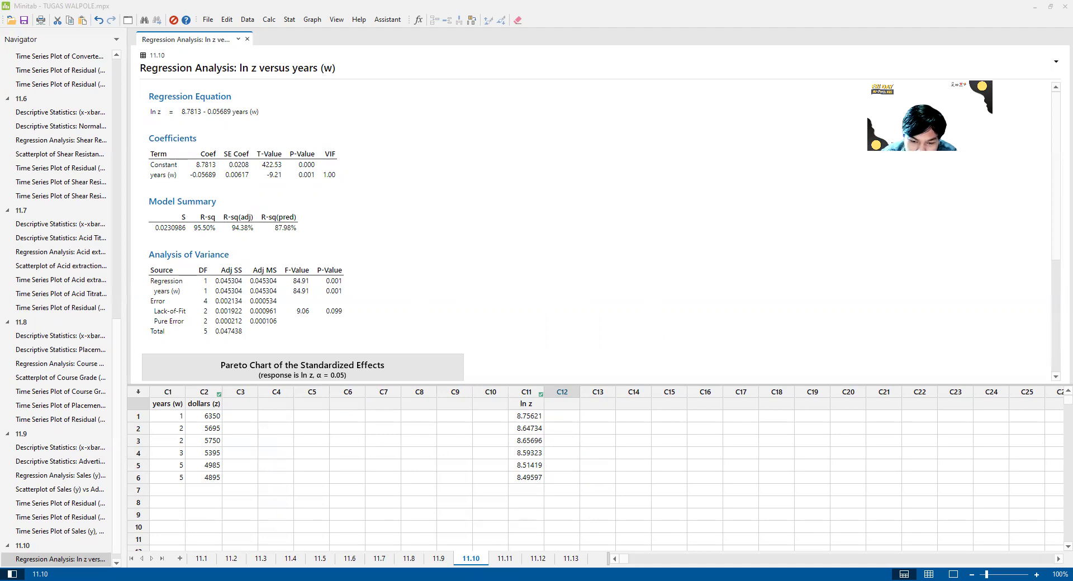
pyautogui.click(569, 406)
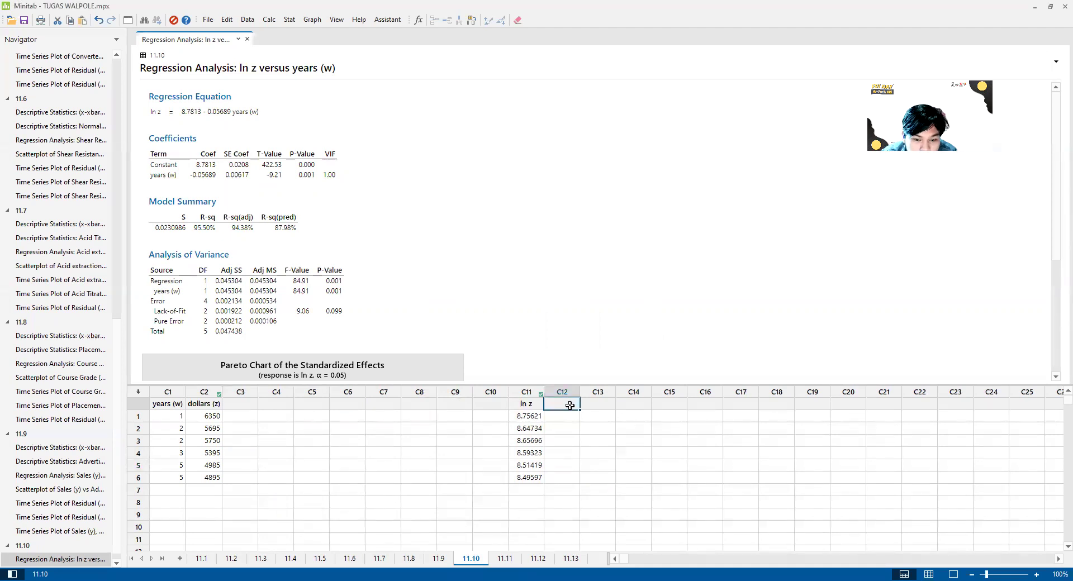
pyautogui.write('ln b')
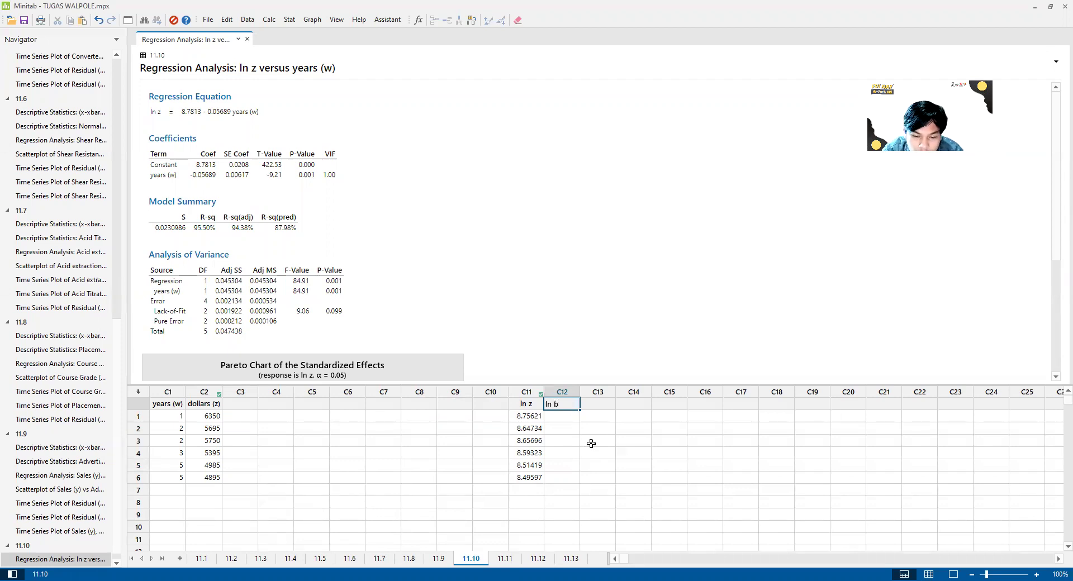
pyautogui.write('o')
pyautogui.press('BackSpace')
pyautogui.press('BackSpace')
pyautogui.write('Bo')
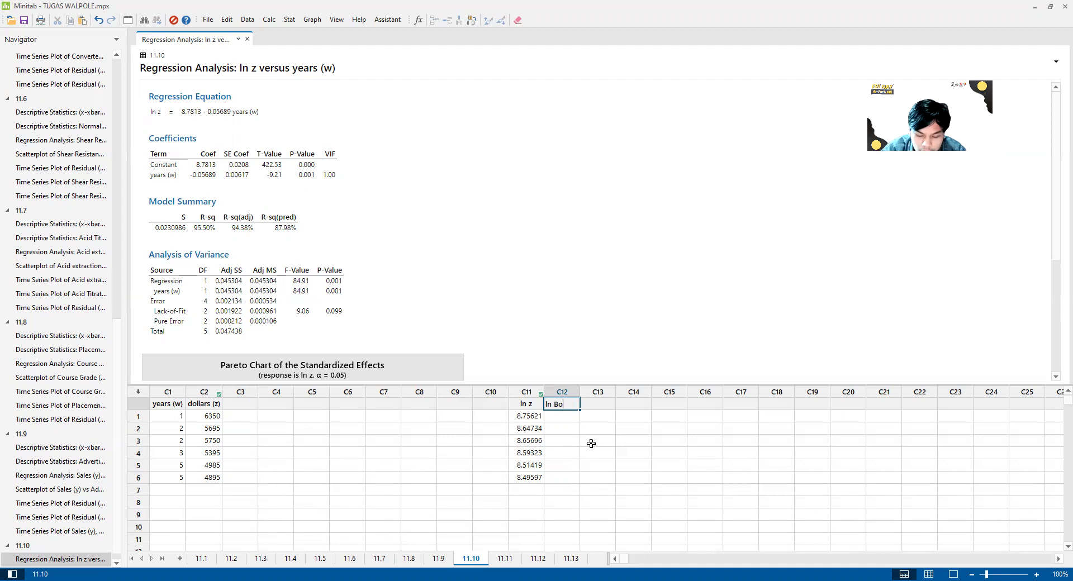
pyautogui.press('BackSpace')
pyautogui.write('0')
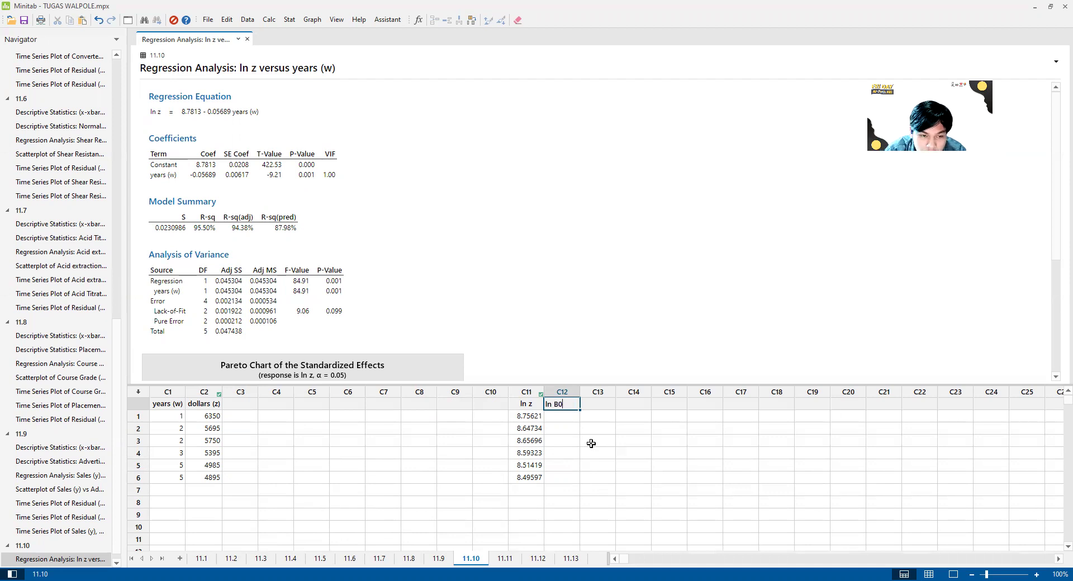
# Enter the regression constant 8.7813 in the first row of the ln B0 column
pyautogui.click(561, 416)
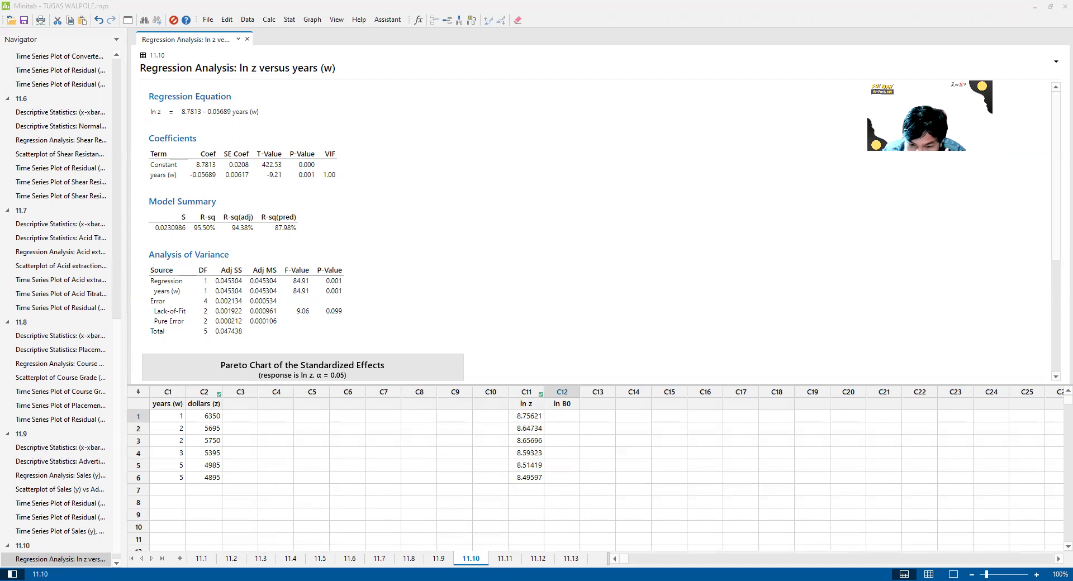
pyautogui.click(562, 417)
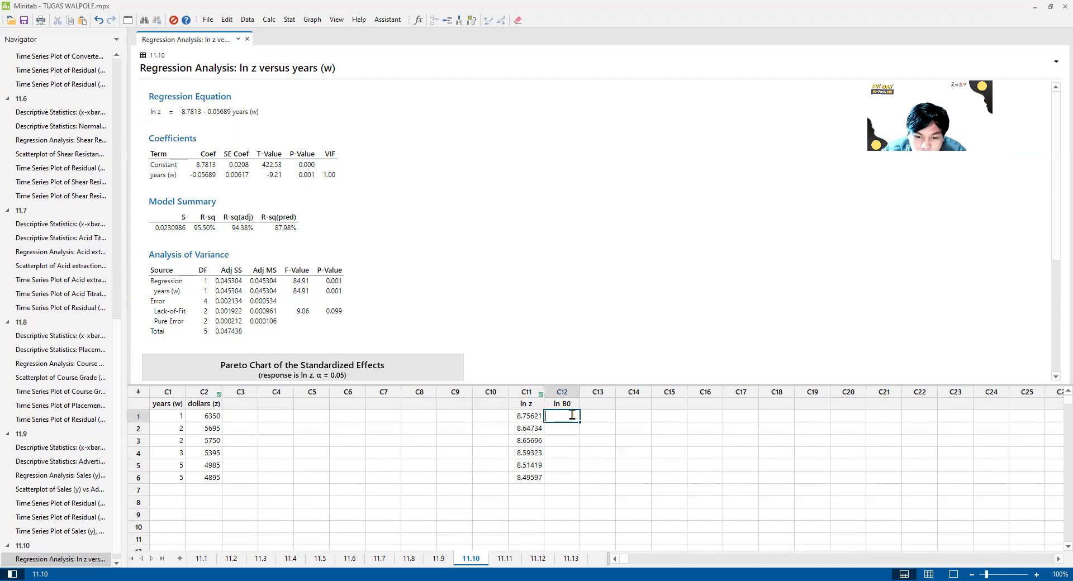
pyautogui.write('8.78134')
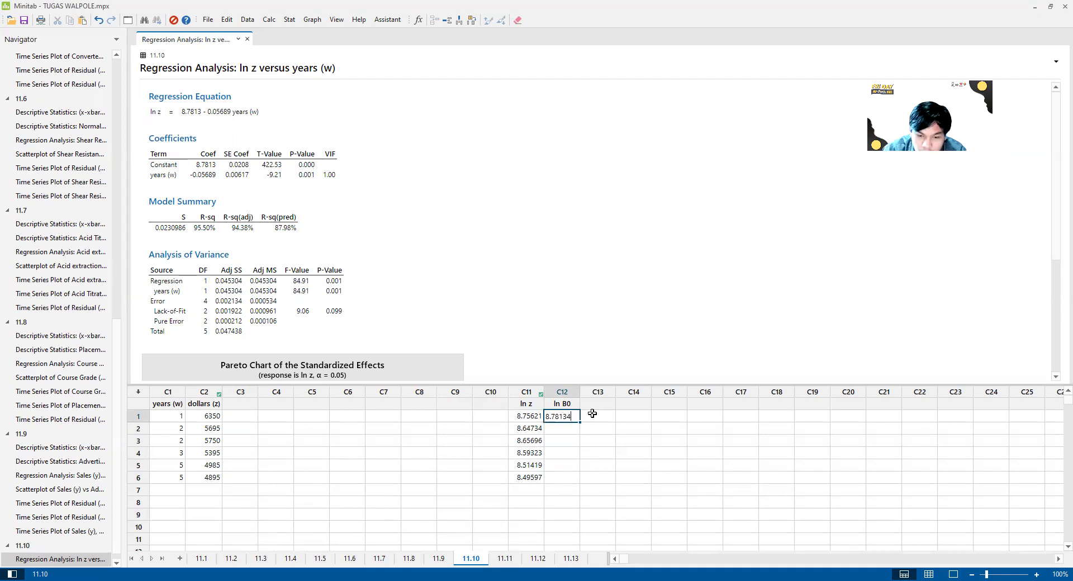
pyautogui.click(592, 414)
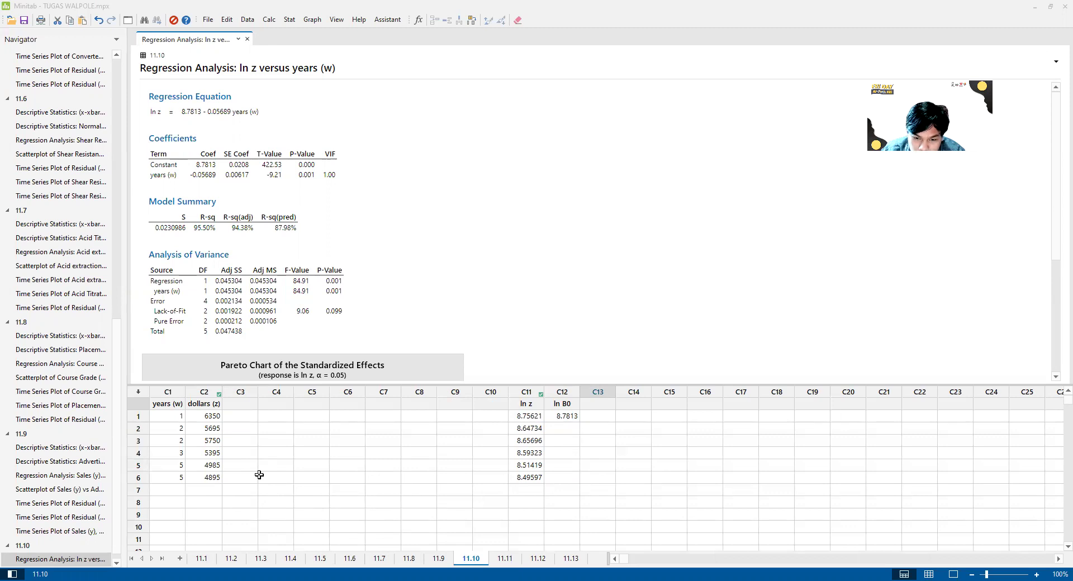
# Name column C13 as "B0" and go to its first row
pyautogui.click(601, 403)
pyautogui.write('B0')
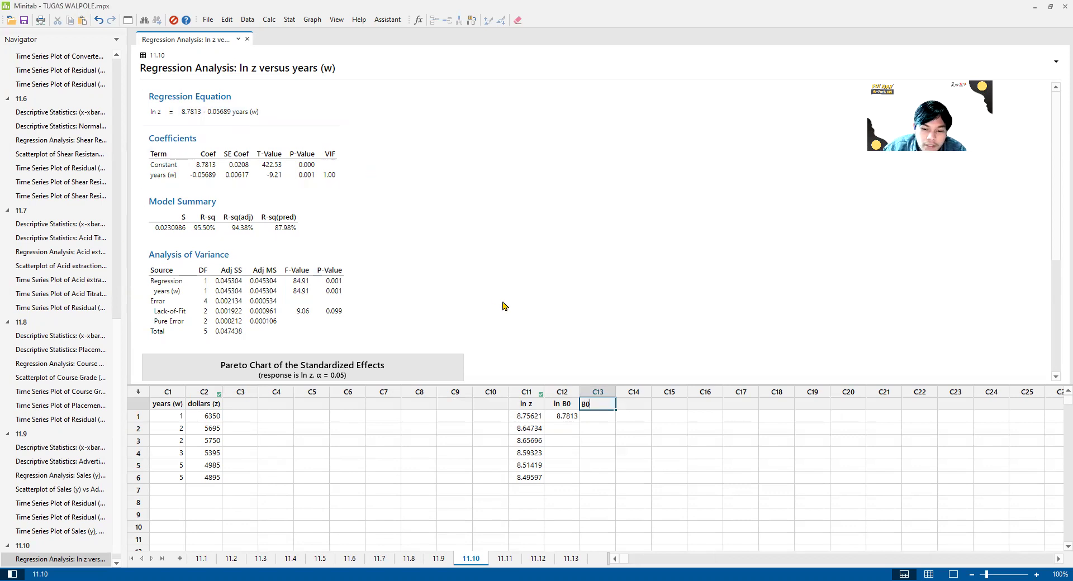
pyautogui.press('Tab')
pyautogui.press('Down')
pyautogui.press('Left')
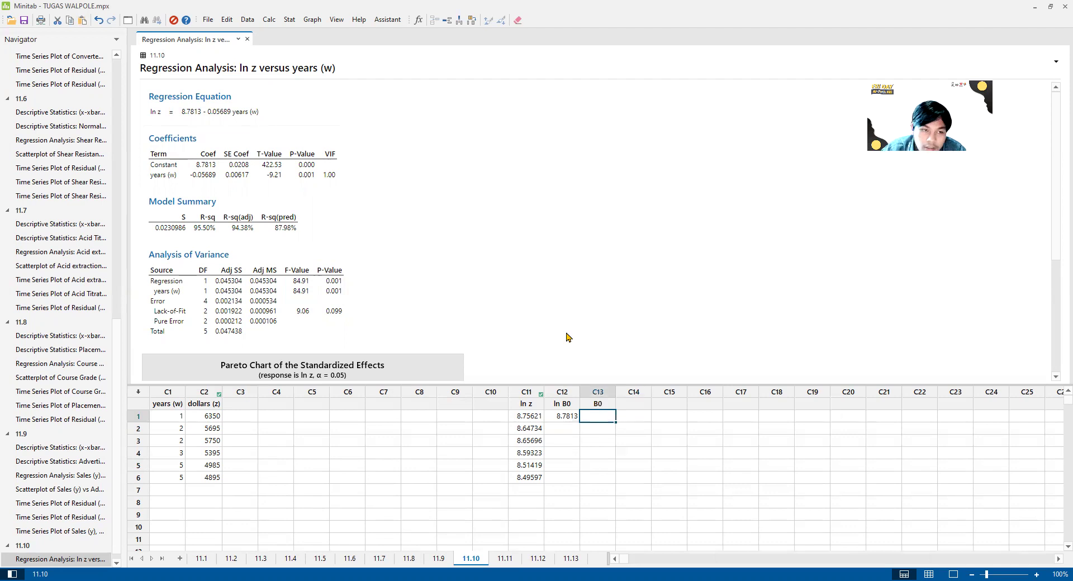
# Calculate B0 in column C13 with the Calculator as the exponential of ln B0, EXP(c12)
pyautogui.click(269, 20)
pyautogui.click(282, 31)
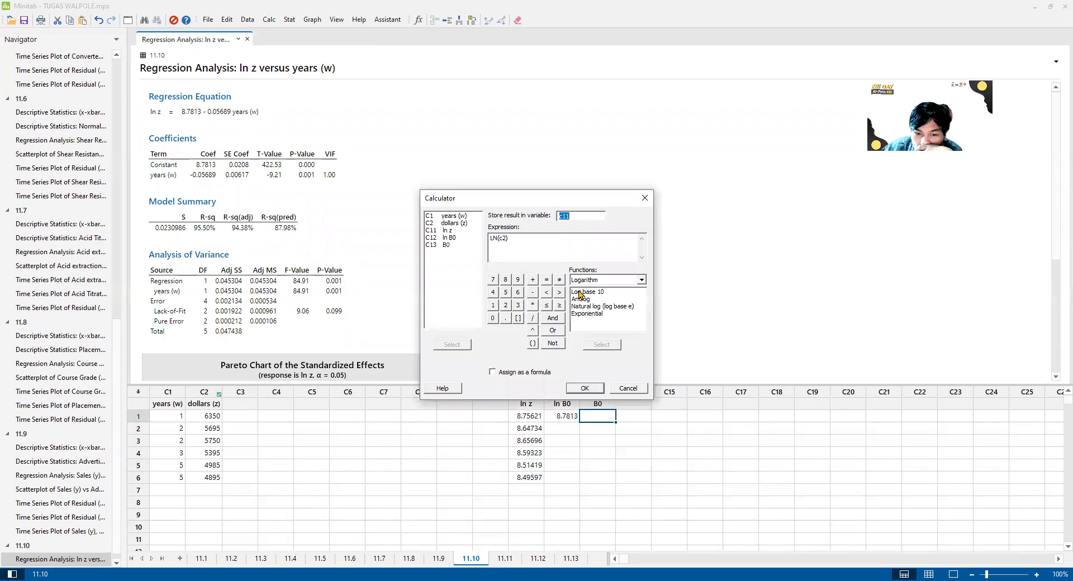
pyautogui.moveTo(503, 198); pyautogui.dragTo(443, 176)
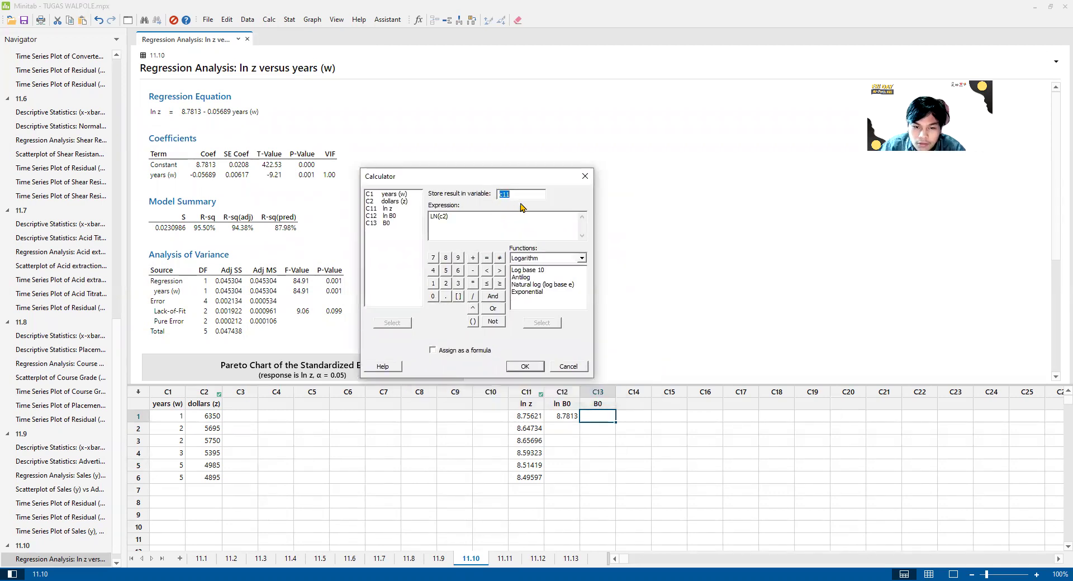
pyautogui.write('c13')
pyautogui.press('Tab')
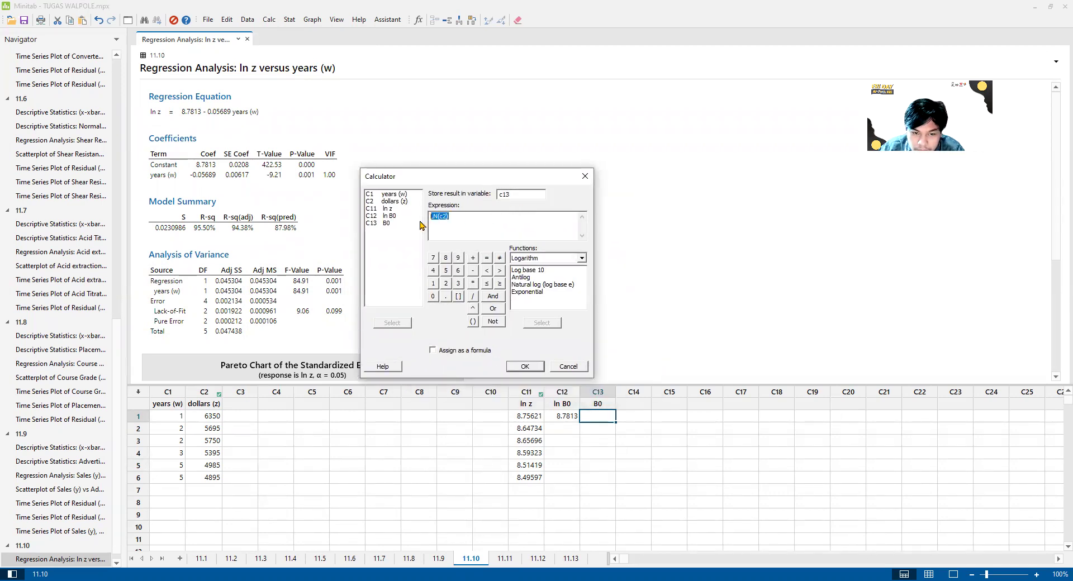
pyautogui.press('BackSpace')
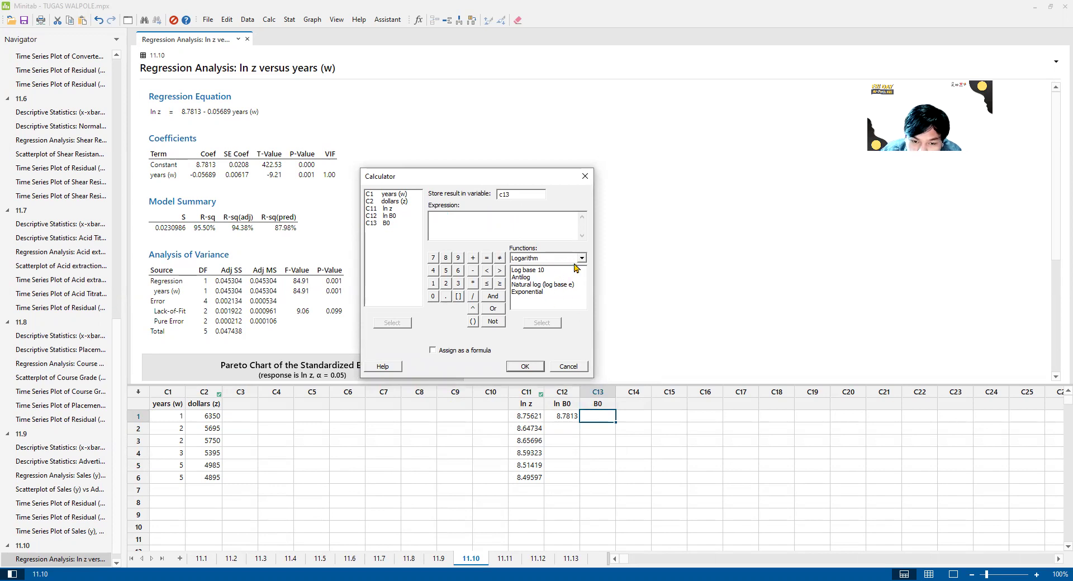
pyautogui.click(532, 292)
pyautogui.click(529, 323)
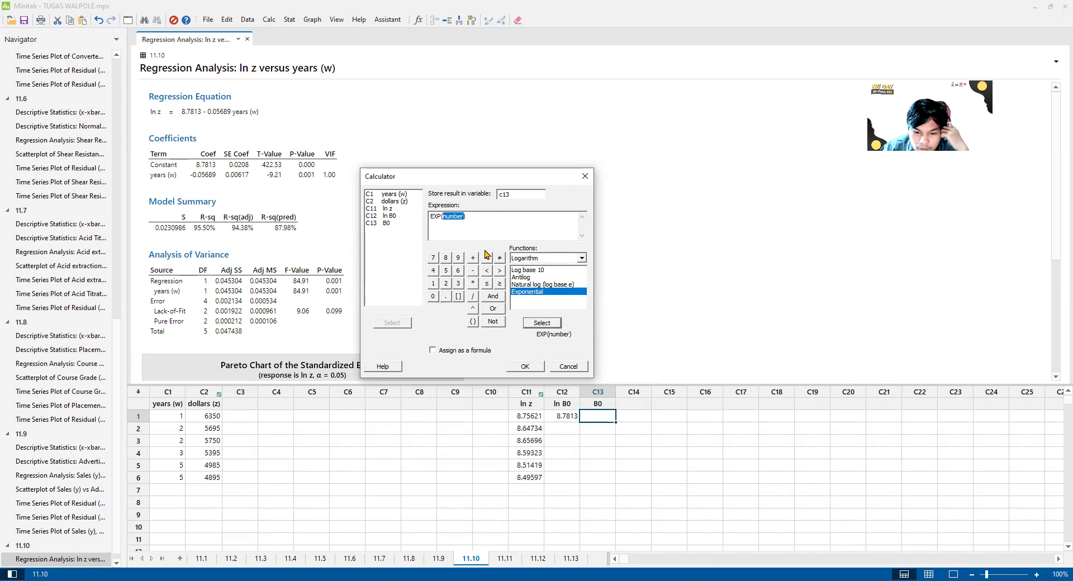
pyautogui.write('8')
pyautogui.press('BackSpace')
pyautogui.write('c')
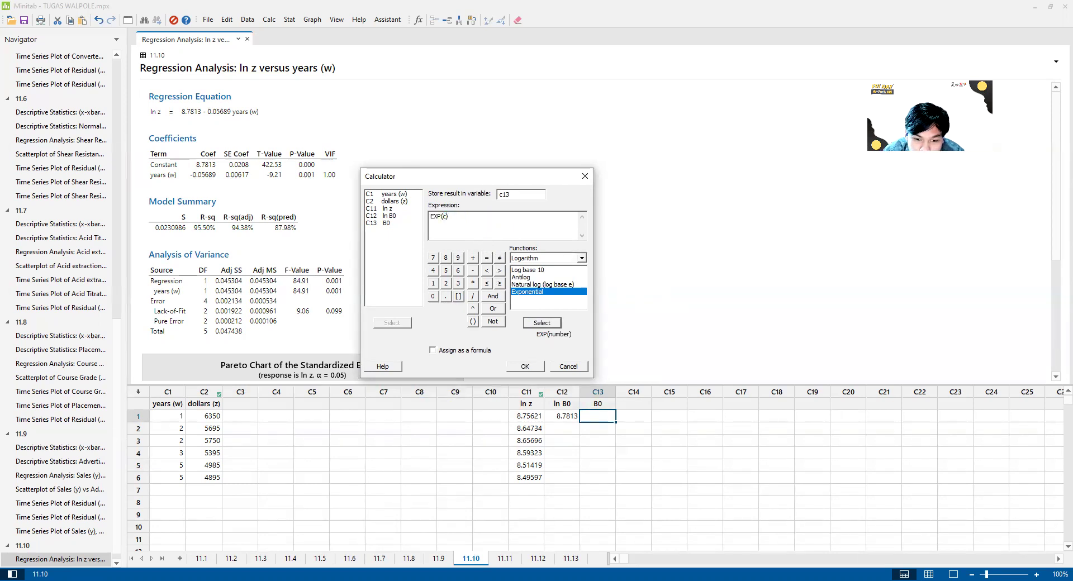
pyautogui.write('12')
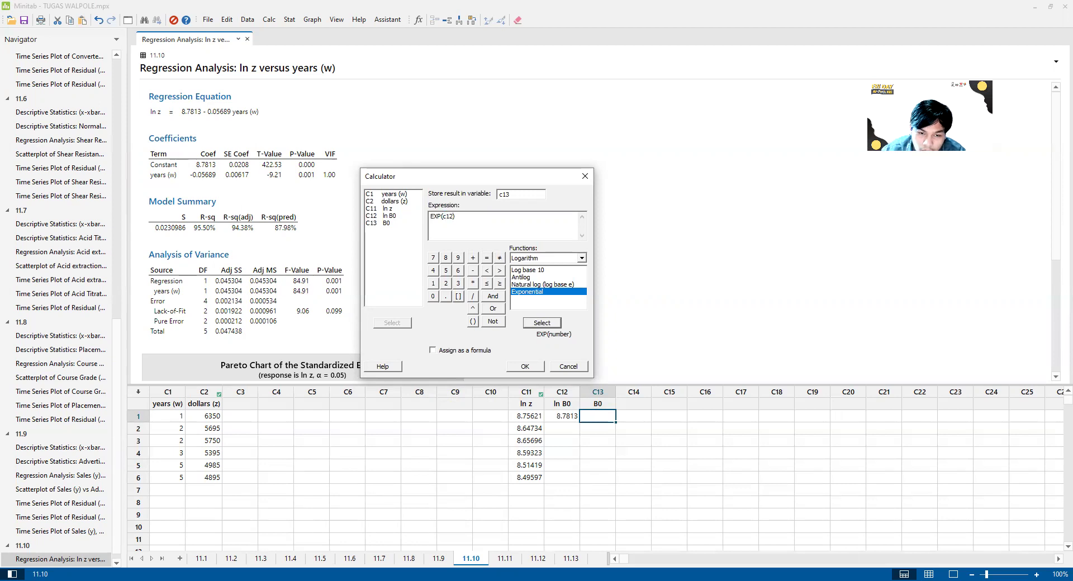
pyautogui.click(529, 368)
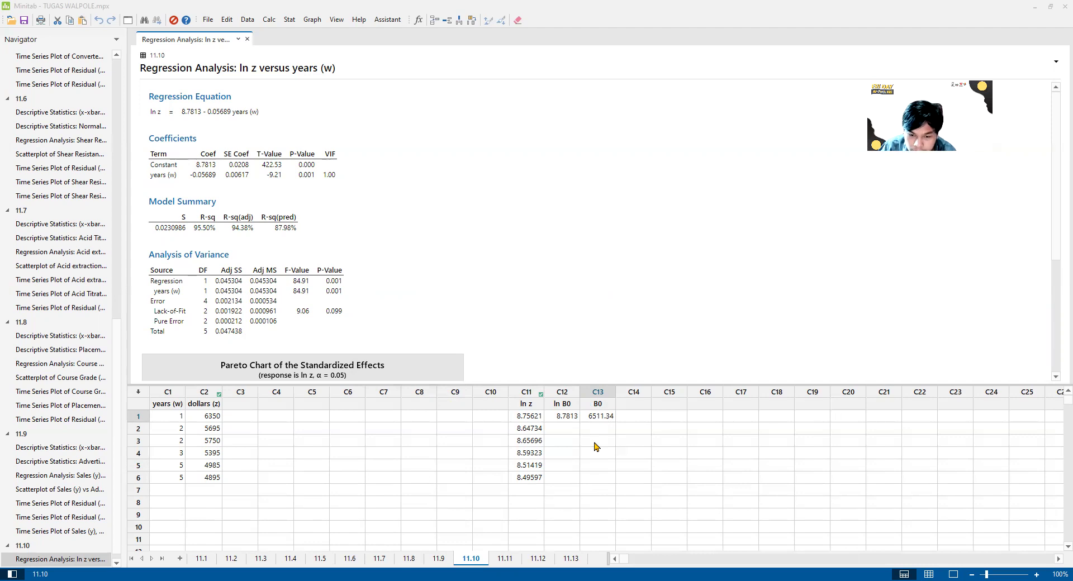
# Name column C14 "ln B1" and enter the slope coefficient -0.05689 in its first row
pyautogui.click(642, 407)
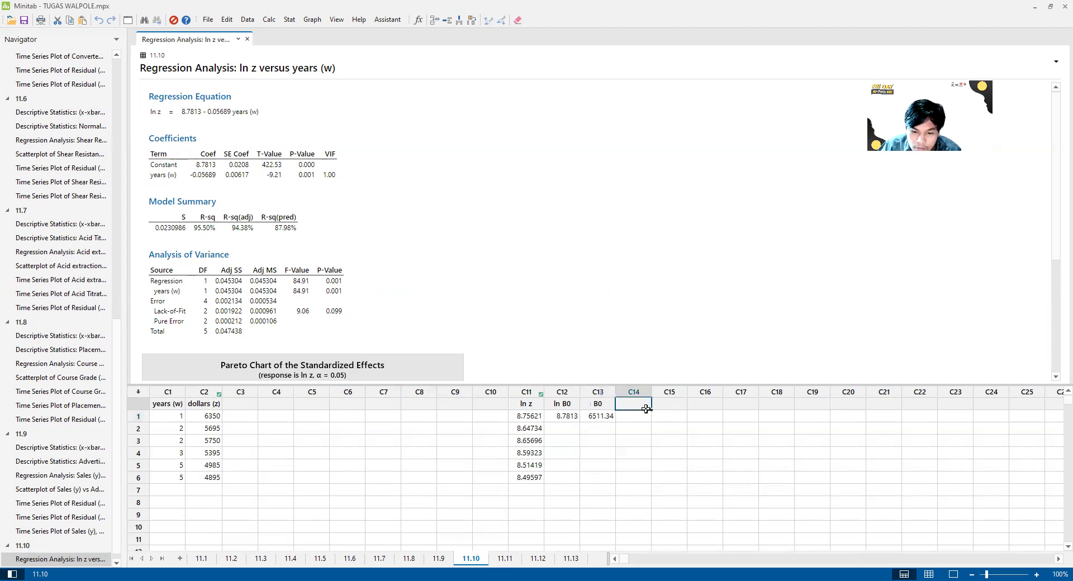
pyautogui.write('ln B1')
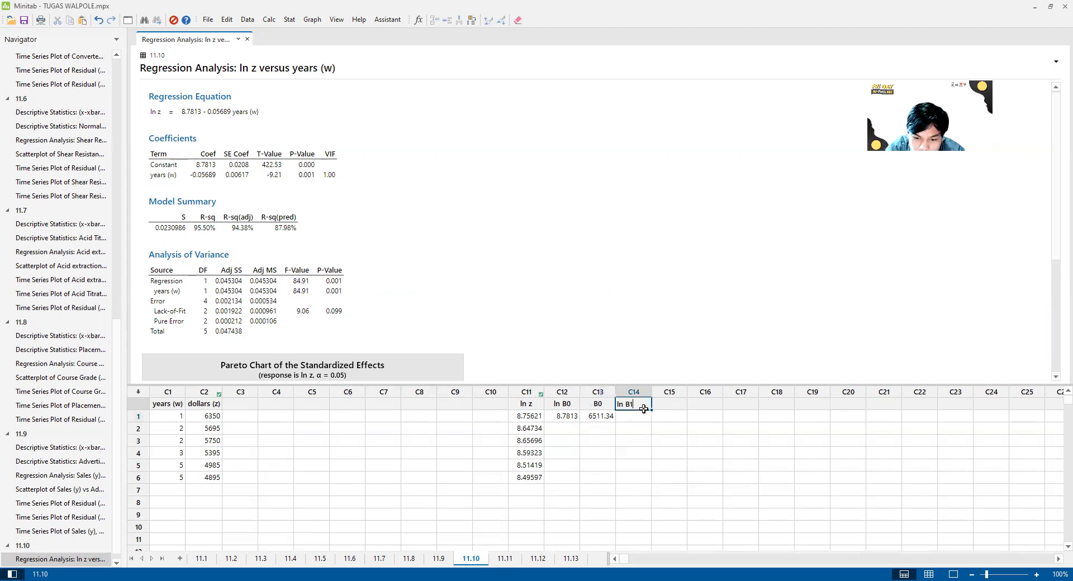
pyautogui.press('Tab')
pyautogui.press('Return')
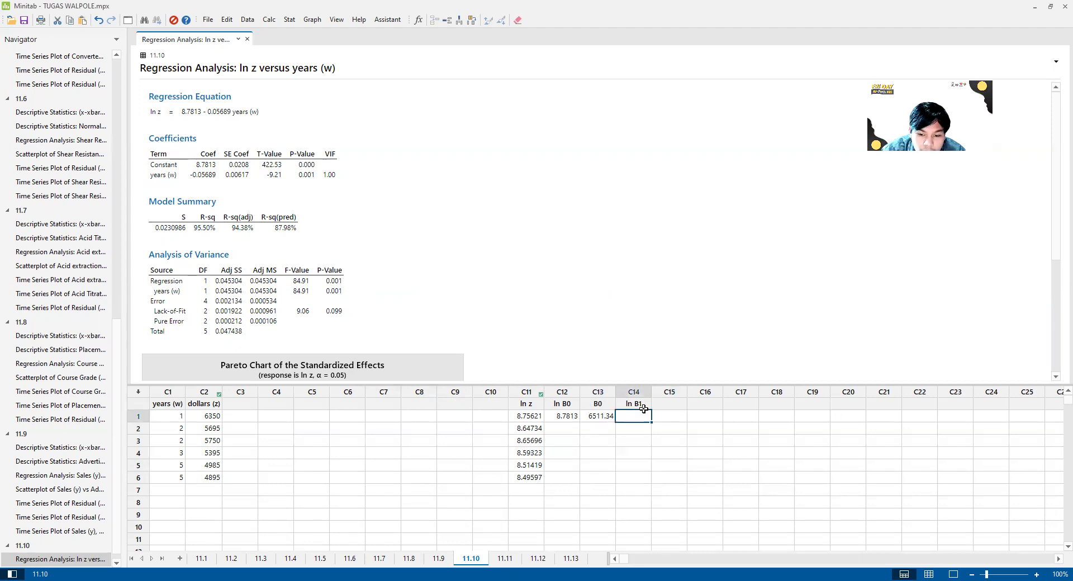
pyautogui.write('-0.05668')
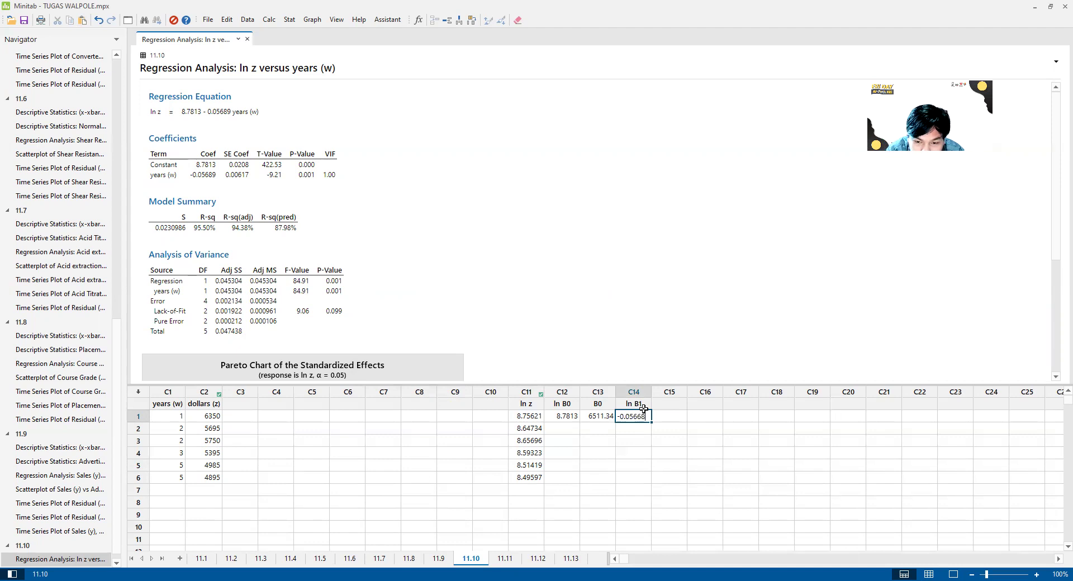
pyautogui.press('BackSpace')
pyautogui.press('BackSpace')
pyautogui.write('89')
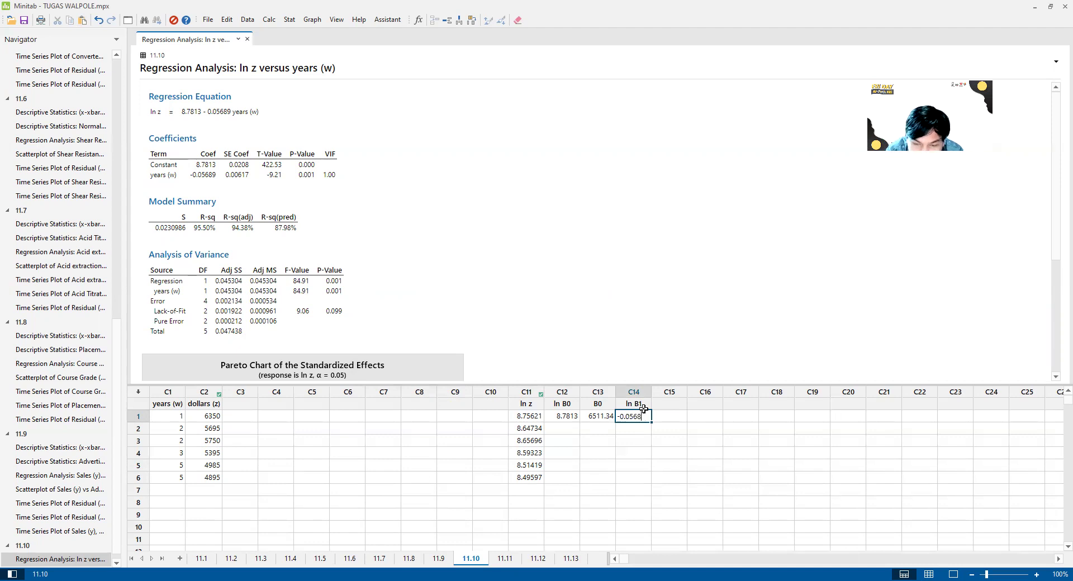
pyautogui.press('Tab')
# Name column C15, next to ln B1, as "B1"
pyautogui.click(682, 403)
pyautogui.write('B1')
pyautogui.press('Tab')
pyautogui.press('Return')
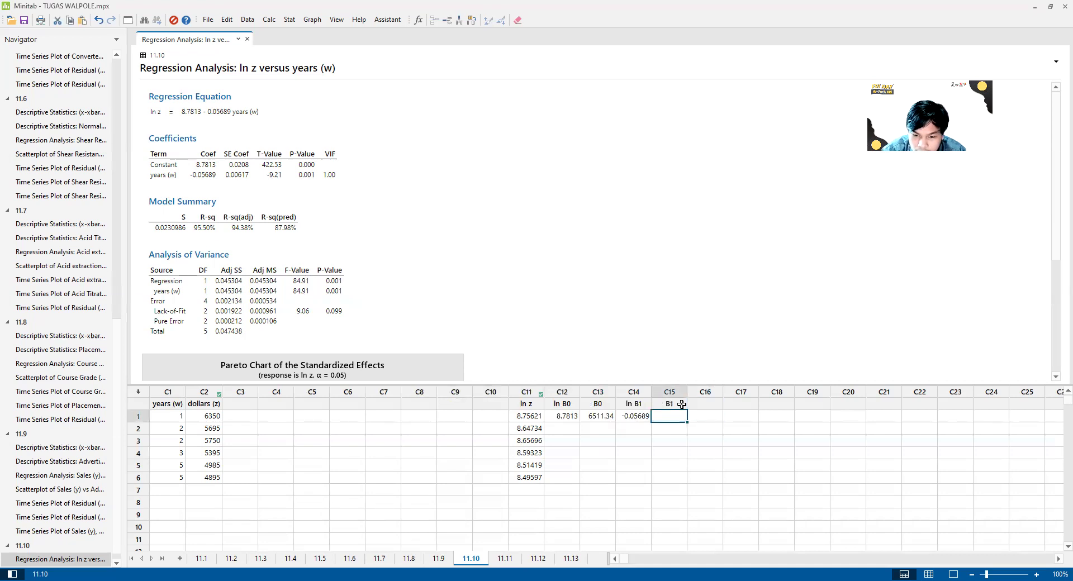
pyautogui.hotkey('alt', 'Tab')
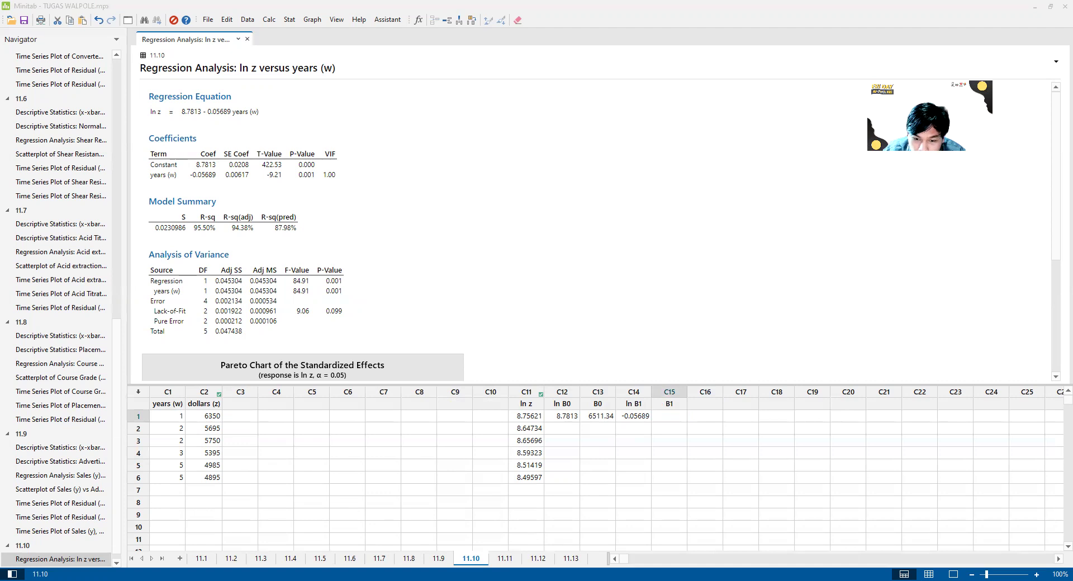
pyautogui.click(238, 463)
# Calculate the exponential of ln B1, EXP(c14), with the result stored in c13
pyautogui.click(671, 416)
pyautogui.click(268, 19)
pyautogui.click(295, 29)
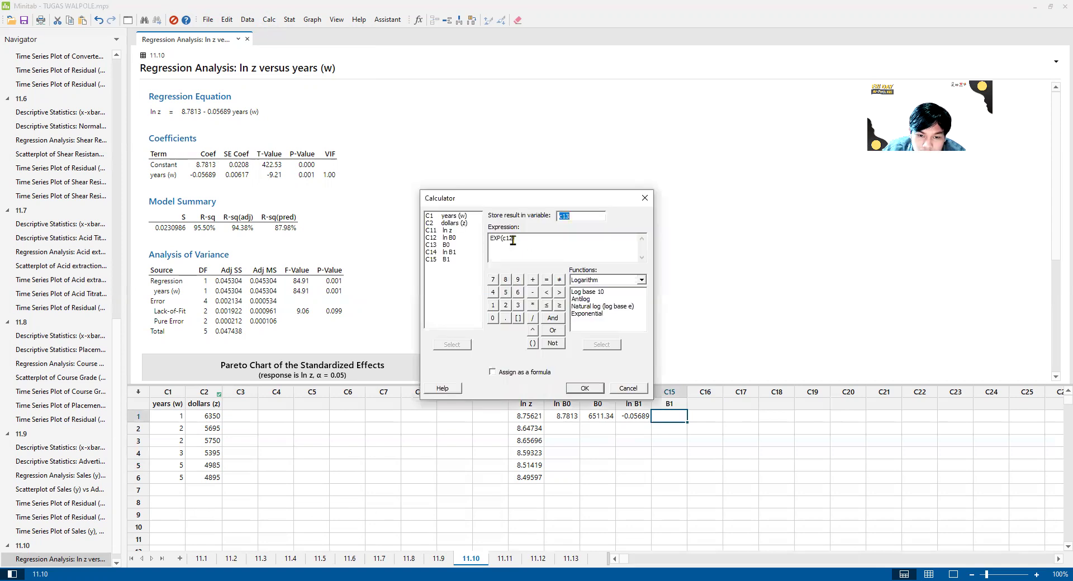
pyautogui.moveTo(517, 192); pyautogui.dragTo(521, 199)
pyautogui.moveTo(518, 246); pyautogui.dragTo(514, 246)
pyautogui.write('4')
pyautogui.click(589, 396)
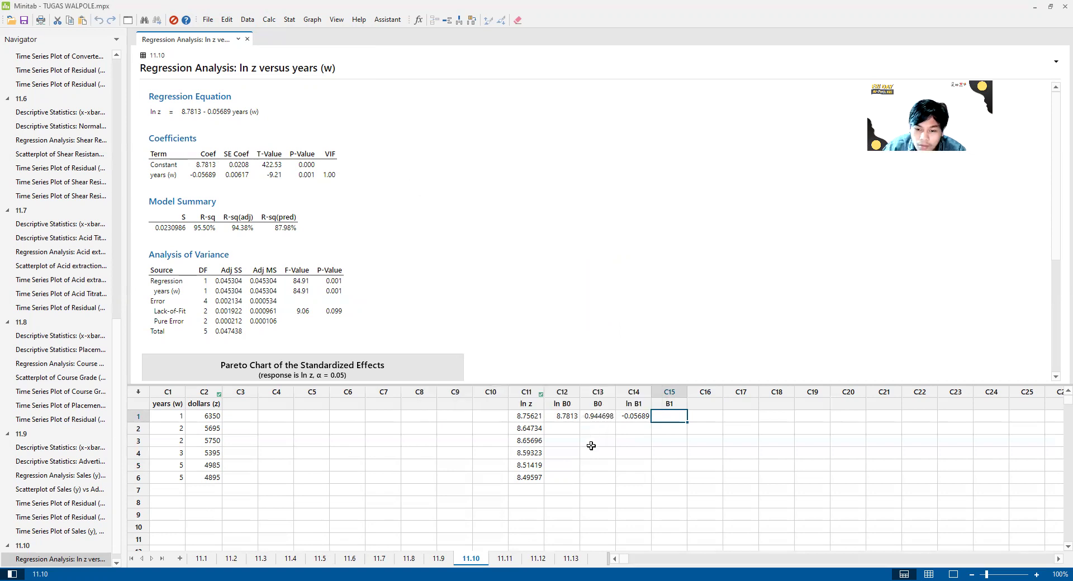
pyautogui.rightClick(675, 420)
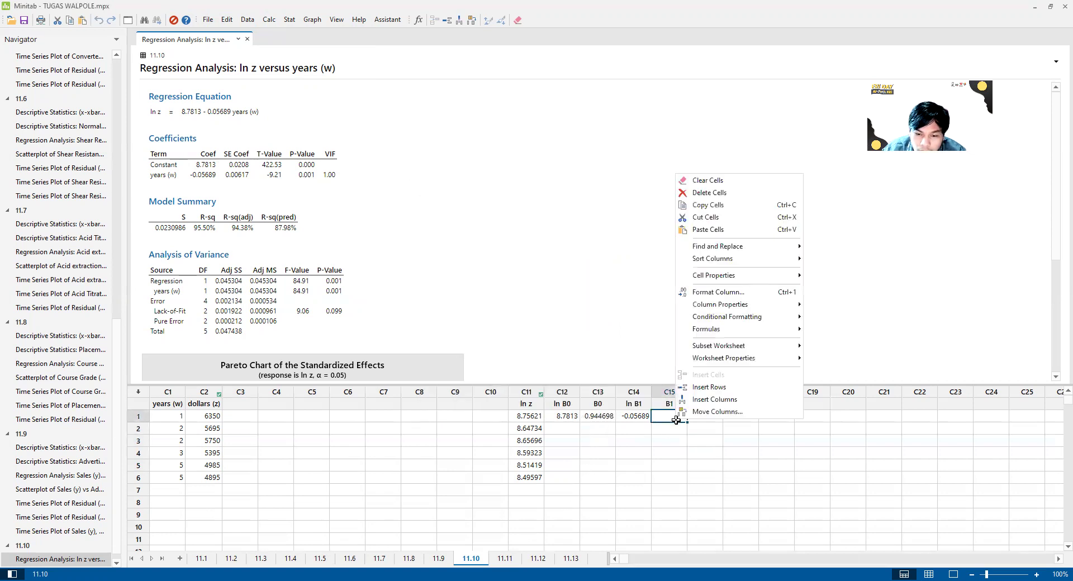
pyautogui.click(268, 20)
pyautogui.click(287, 32)
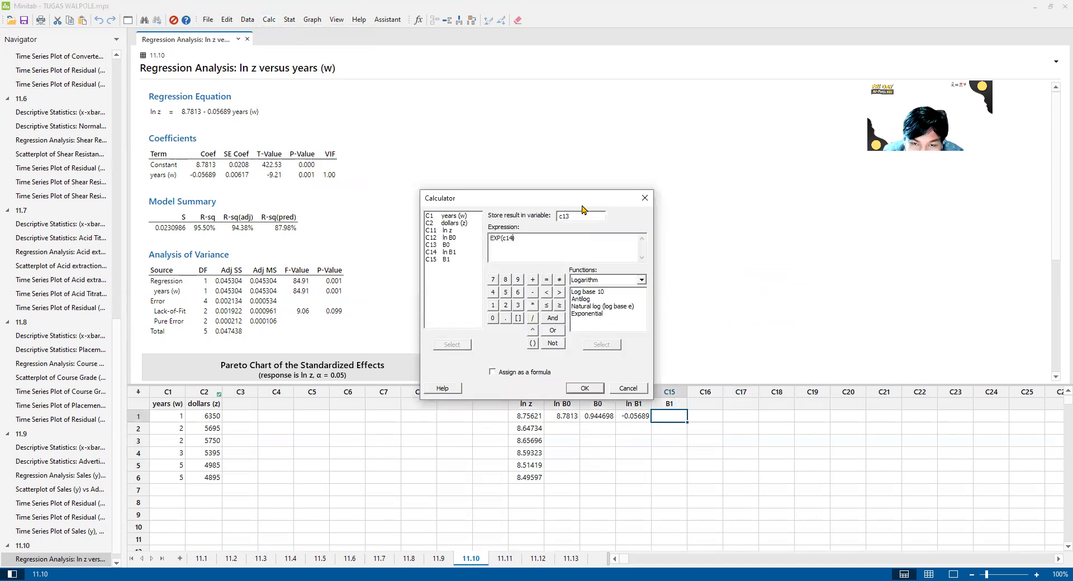
pyautogui.moveTo(583, 198); pyautogui.dragTo(535, 155)
pyautogui.click(583, 346)
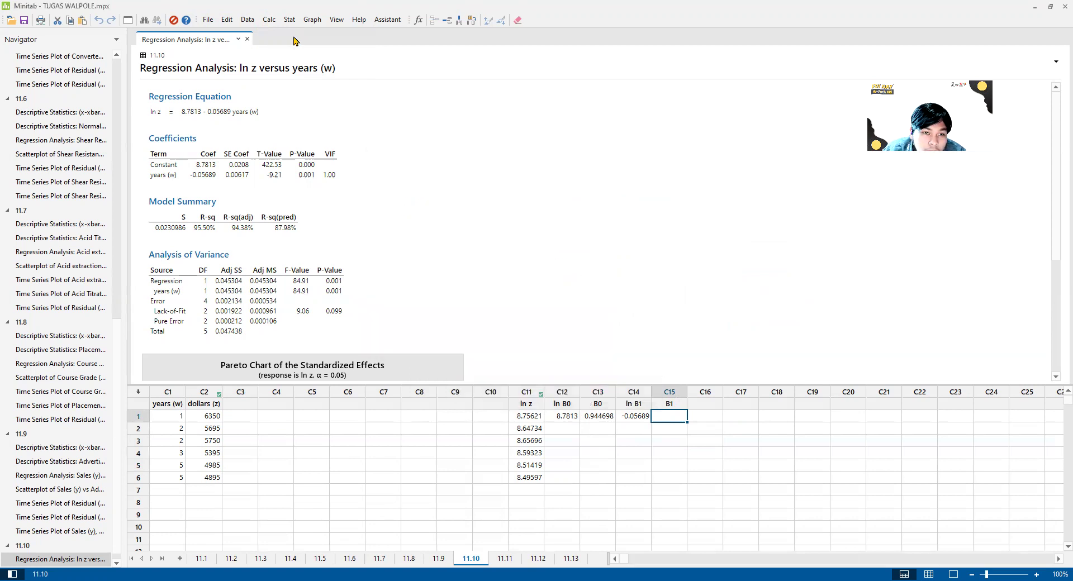
pyautogui.click(610, 450)
pyautogui.click(618, 420)
pyautogui.click(685, 444)
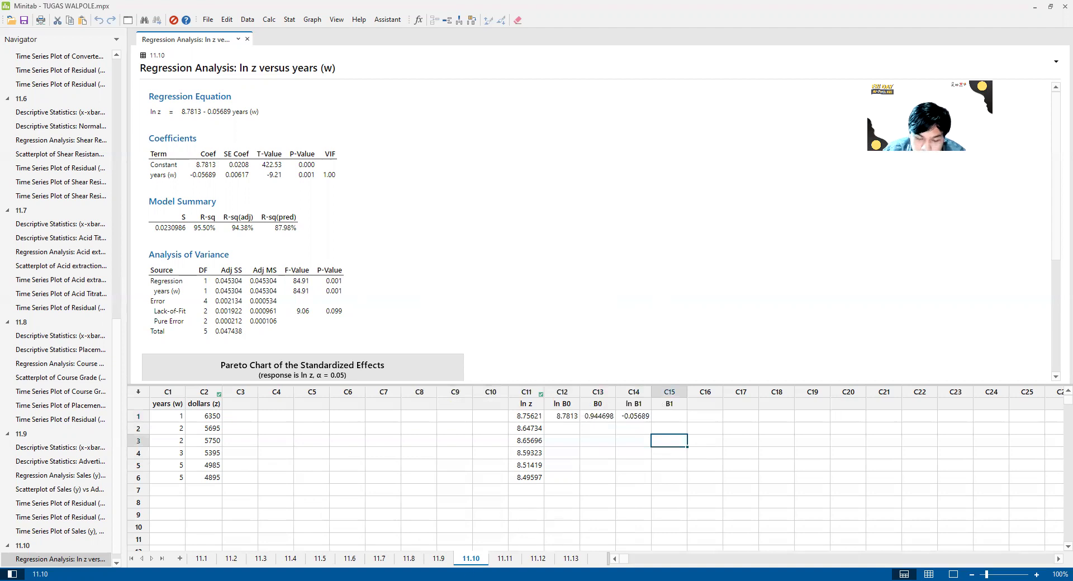
# Clear the wrong value in the B0 column and recalculate c13 as EXP(c12)
pyautogui.click(606, 420)
pyautogui.press('Delete')
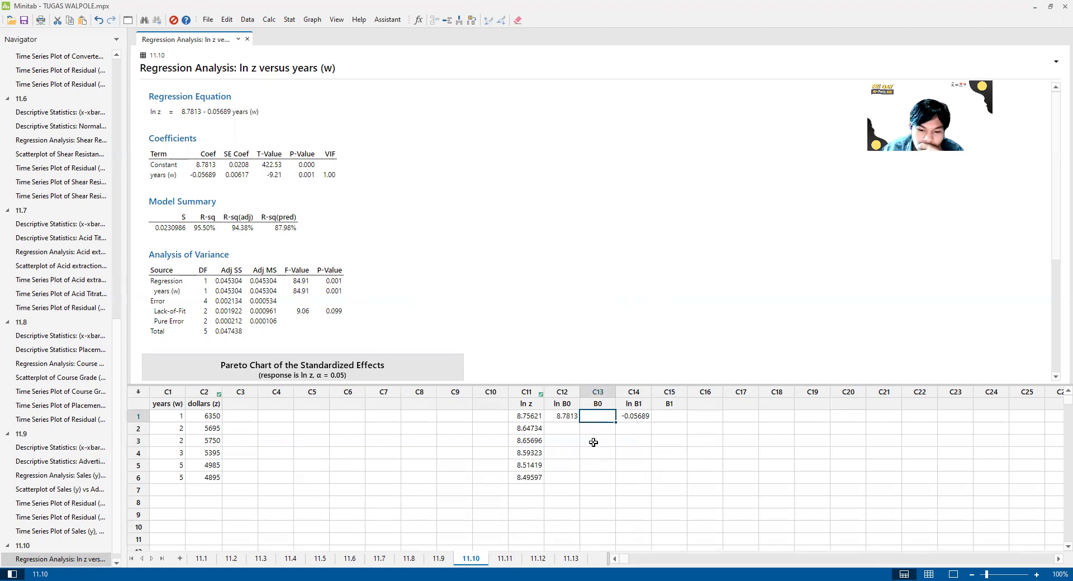
pyautogui.click(270, 22)
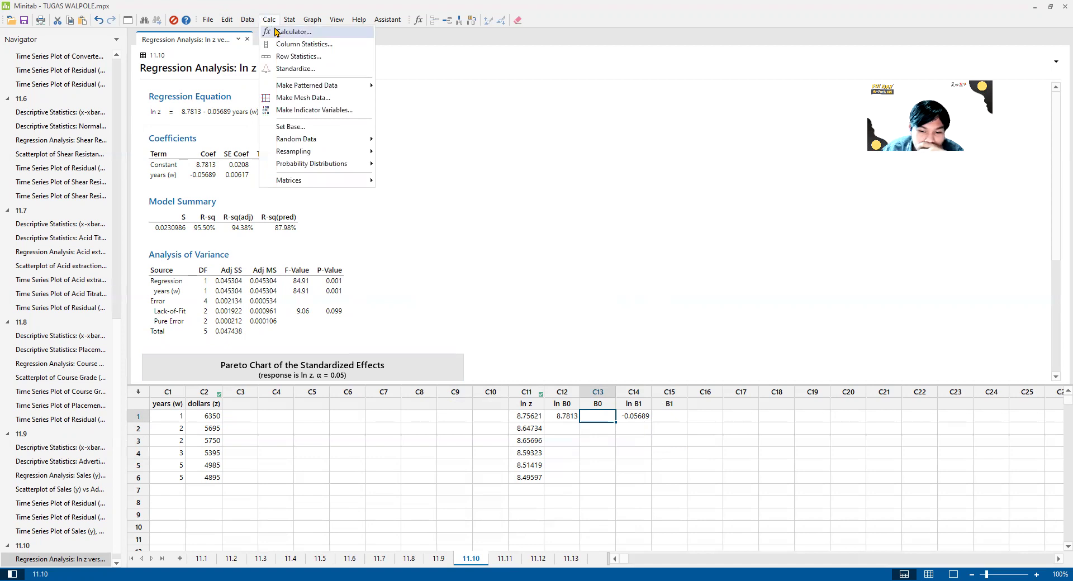
pyautogui.click(275, 32)
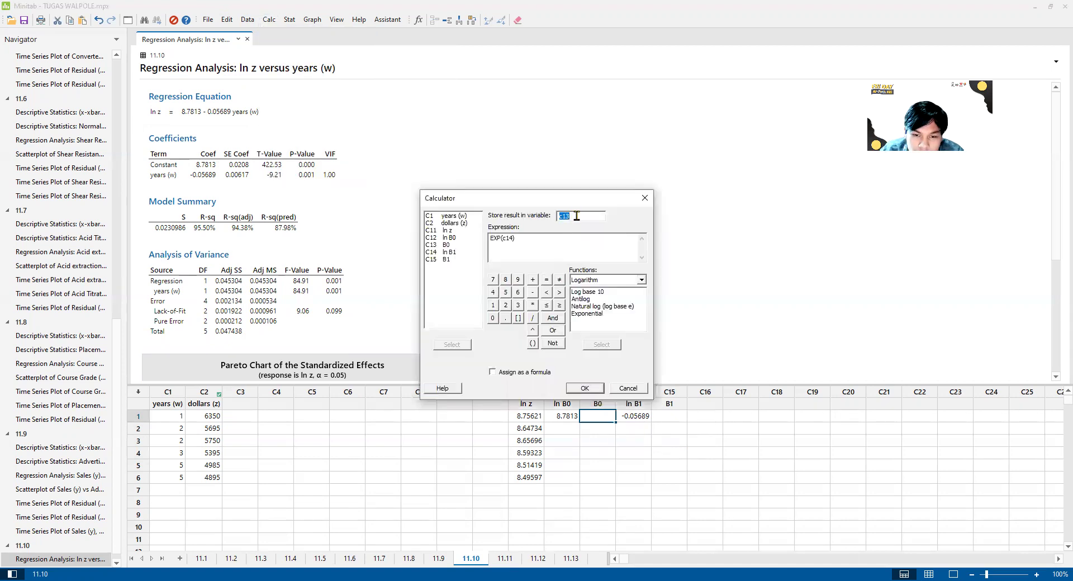
pyautogui.doubleClick(510, 239)
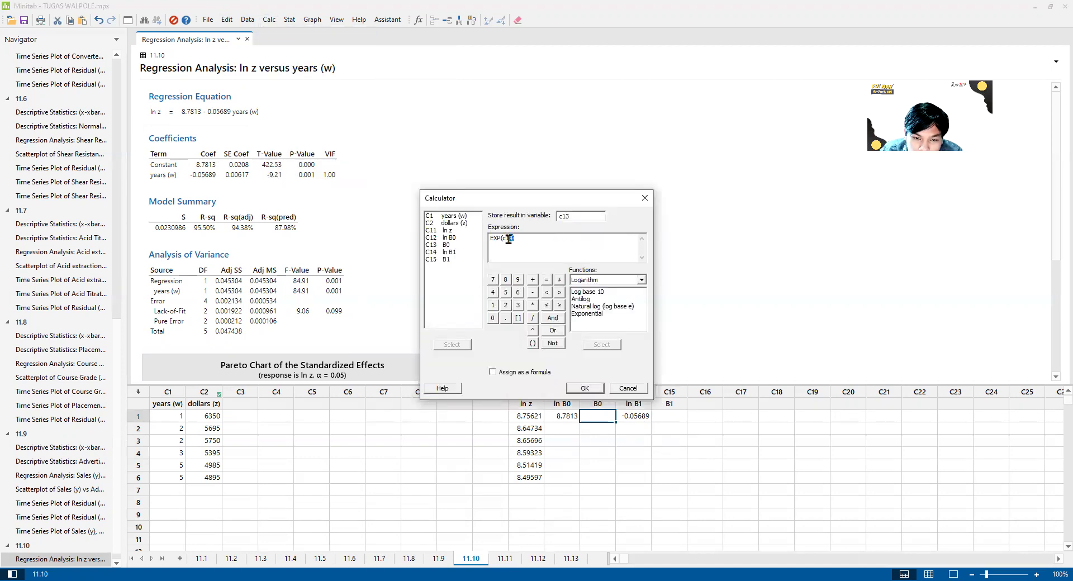
pyautogui.write('2')
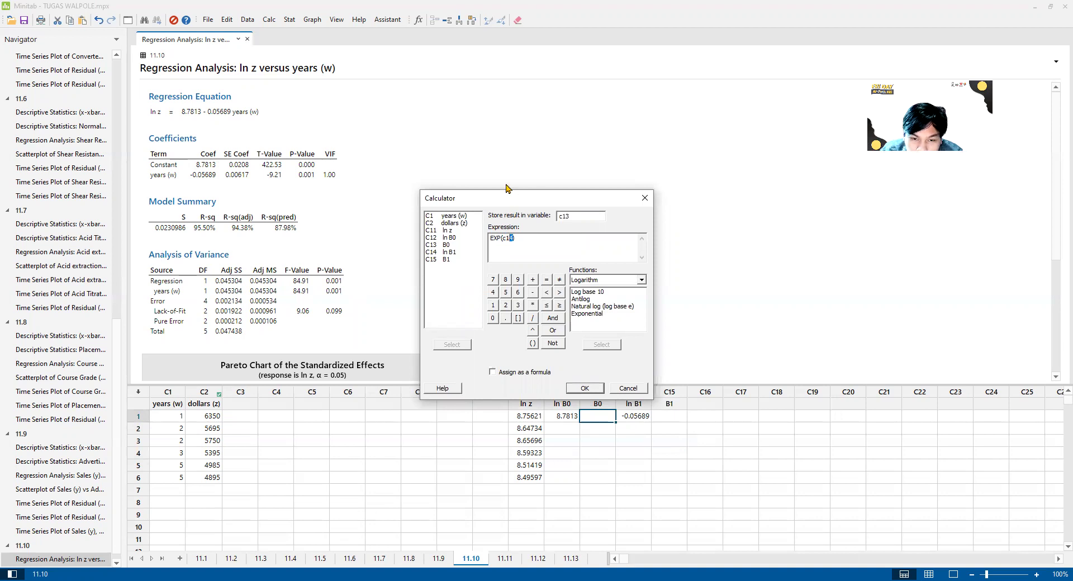
pyautogui.moveTo(514, 193); pyautogui.dragTo(505, 180)
pyautogui.click(589, 377)
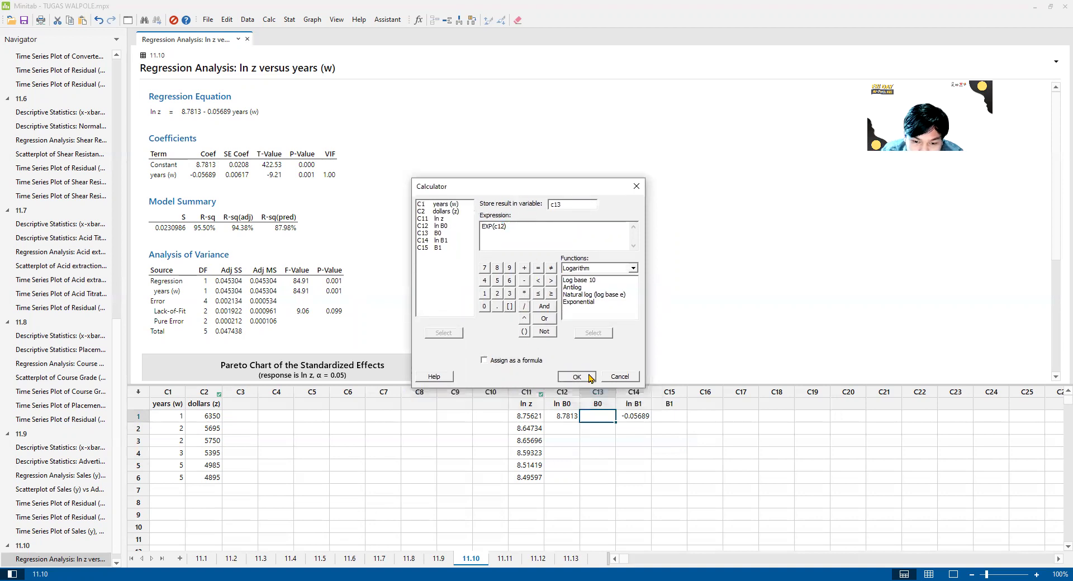
# Calculate B1 in column C15 with the Calculator as the exponential of ln B1, EXP(c14)
pyautogui.click(669, 417)
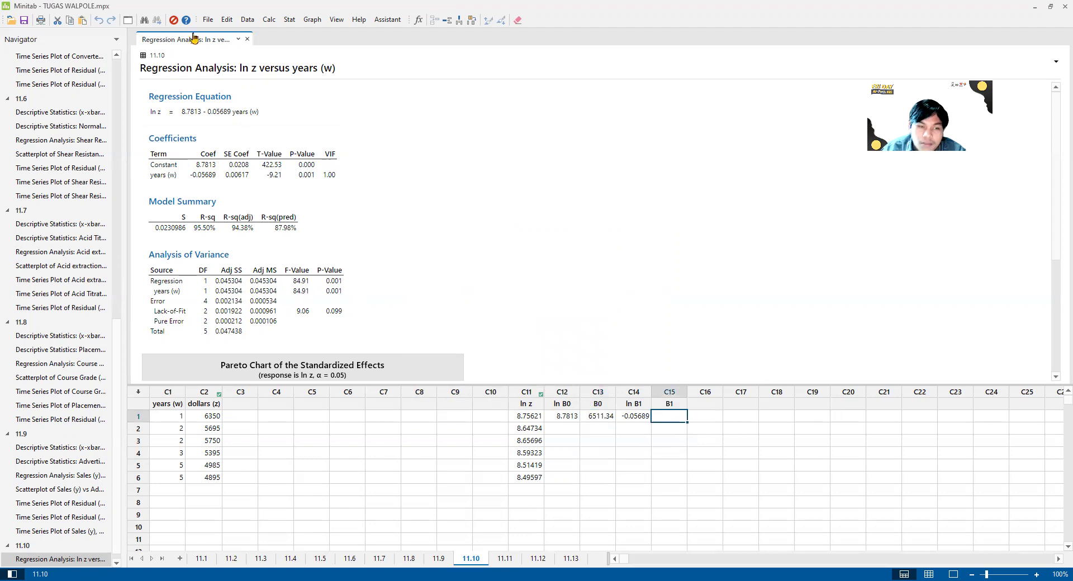
pyautogui.click(269, 20)
pyautogui.click(280, 32)
pyautogui.write('C1')
pyautogui.write('5')
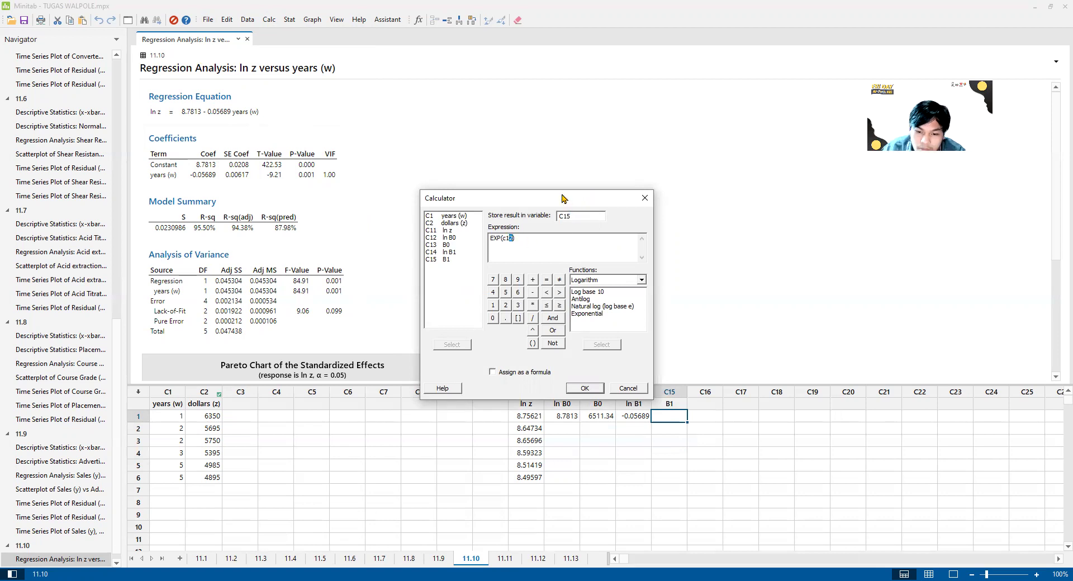
pyautogui.moveTo(562, 197); pyautogui.dragTo(509, 179)
pyautogui.write('4')
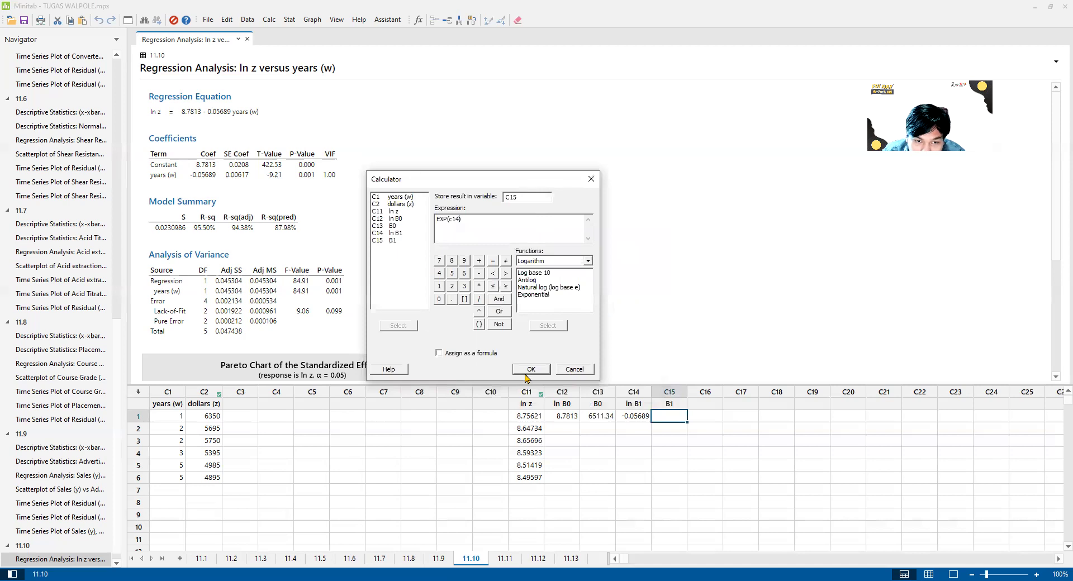
pyautogui.click(530, 370)
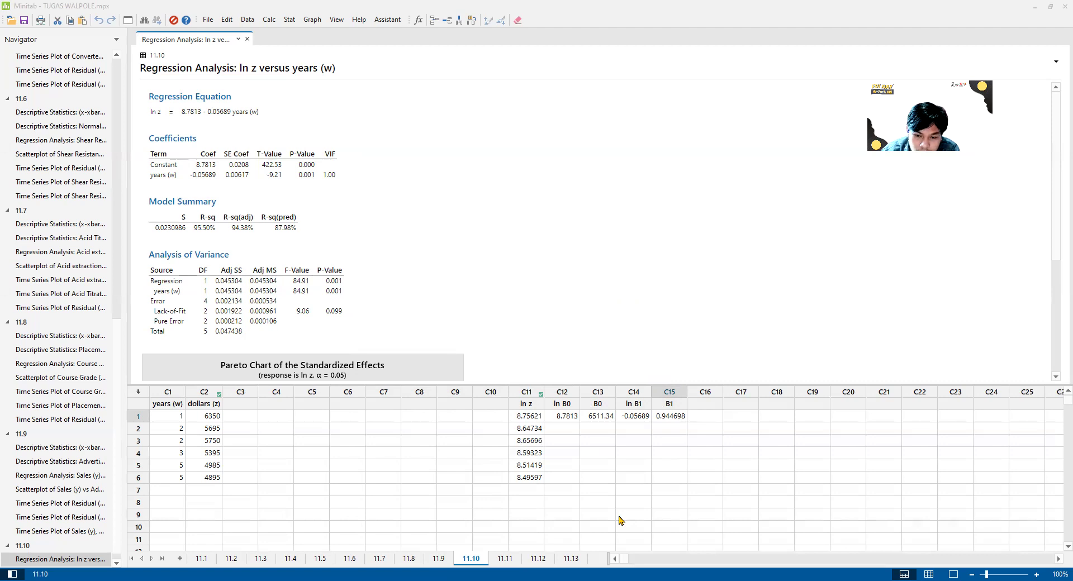
# Begin the model equation in the name of column C16, next to B1, with "z = B0"
pyautogui.click(241, 464)
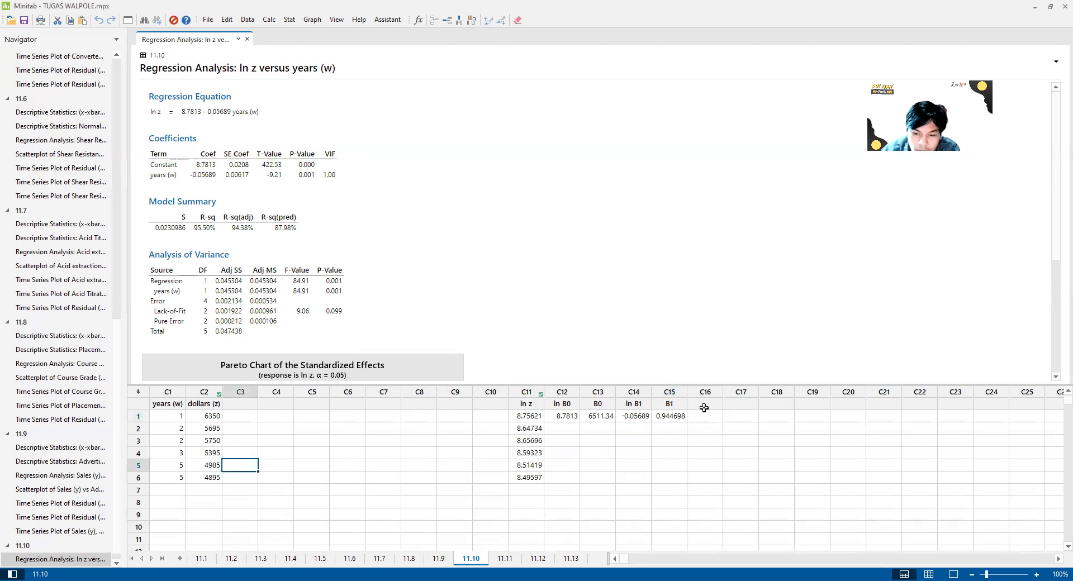
pyautogui.click(707, 404)
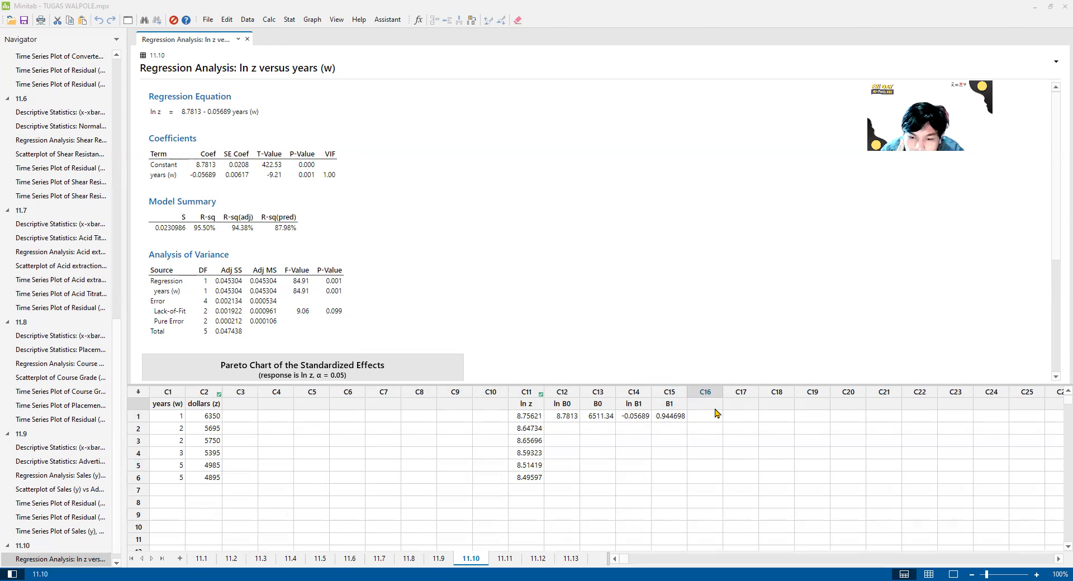
pyautogui.click(715, 407)
pyautogui.write('Z')
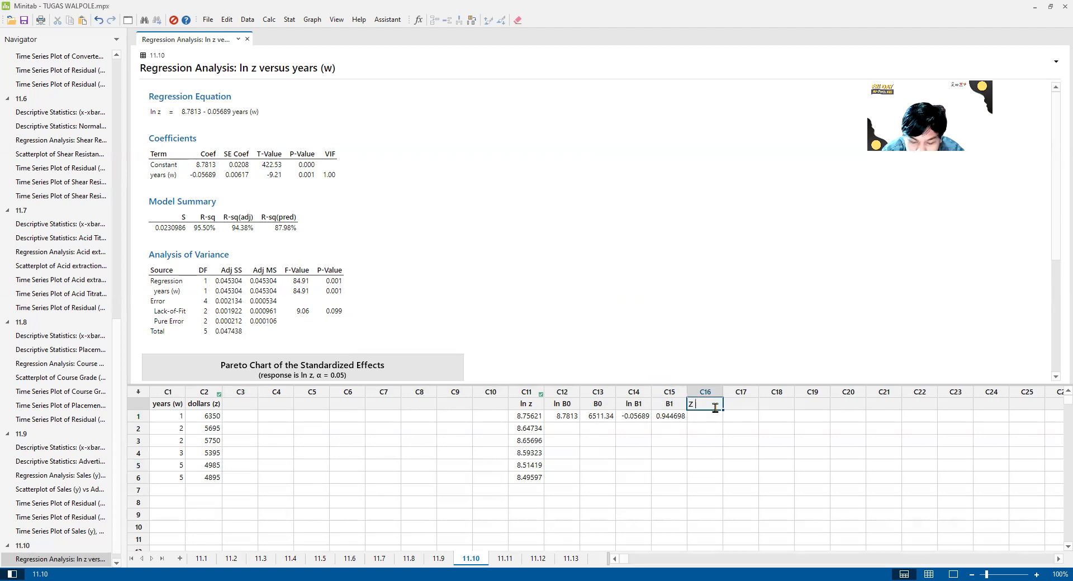
pyautogui.press('BackSpace')
pyautogui.write('x')
pyautogui.press('BackSpace')
pyautogui.write('z')
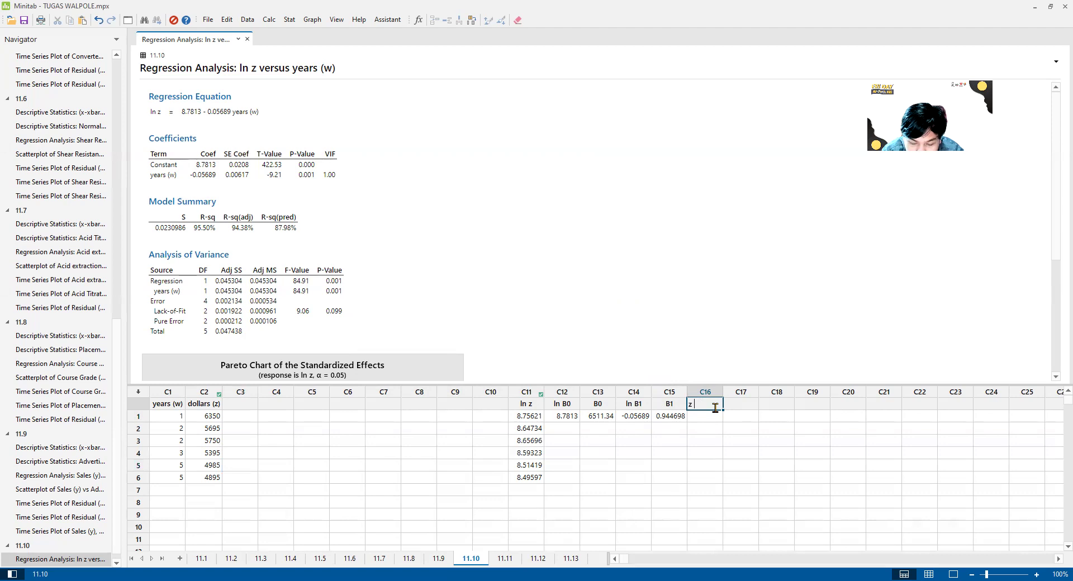
pyautogui.write(' = b')
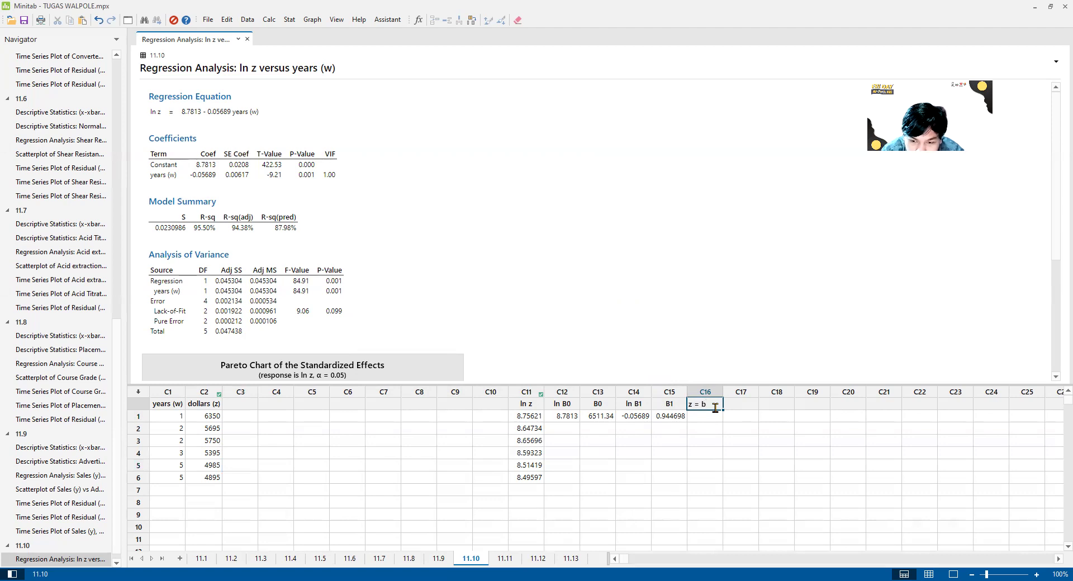
pyautogui.write('p')
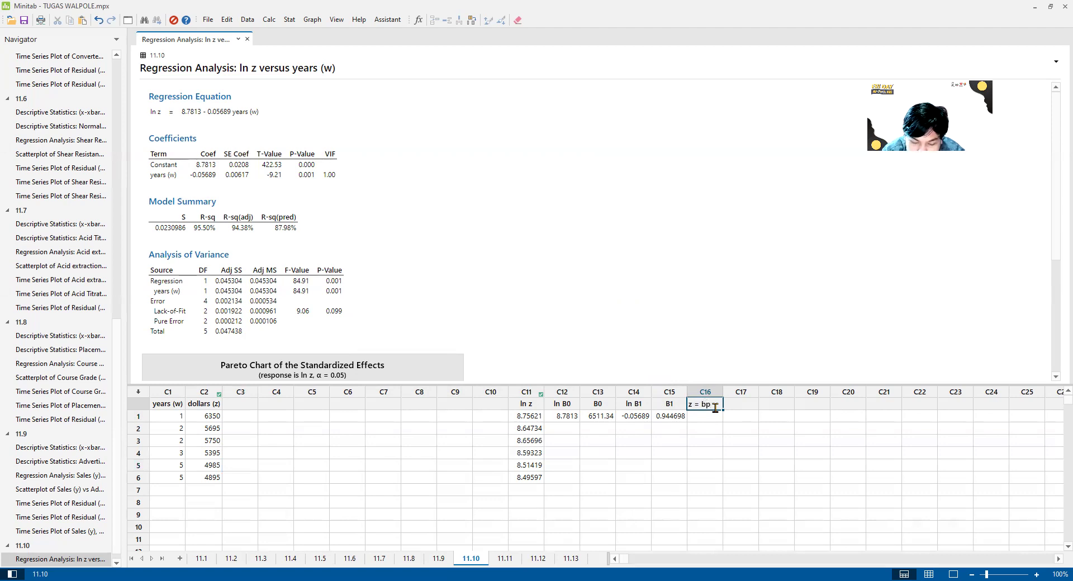
pyautogui.press('BackSpace')
pyautogui.write('B0')
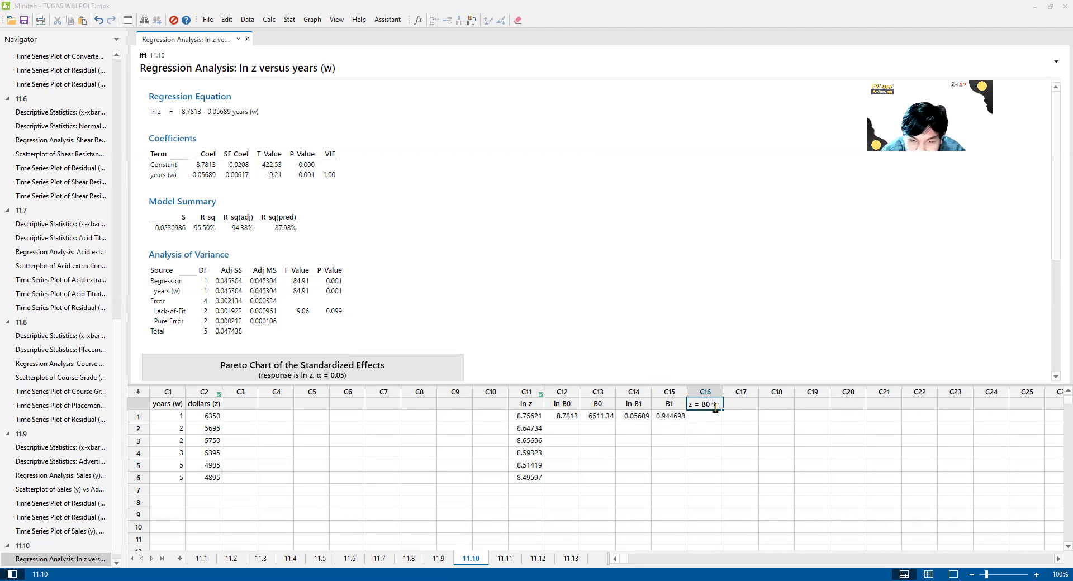
pyautogui.press('Return')
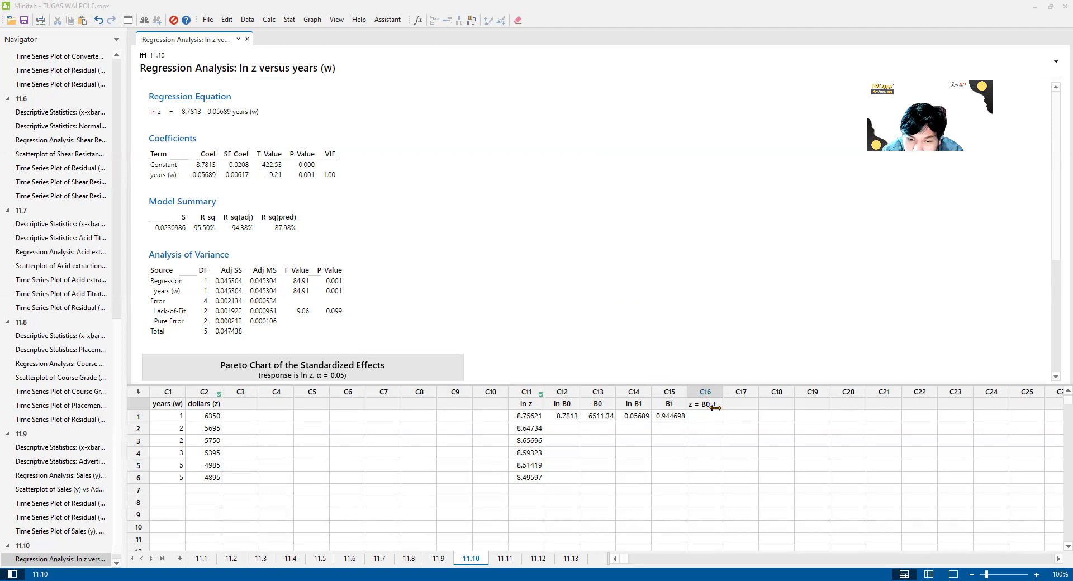
# Check the form of the nonlinear regression equation in exercise 11.10 of the textbook PDF against the C16 column name
pyautogui.doubleClick(715, 407)
pyautogui.hotkey('alt', 'Tab')
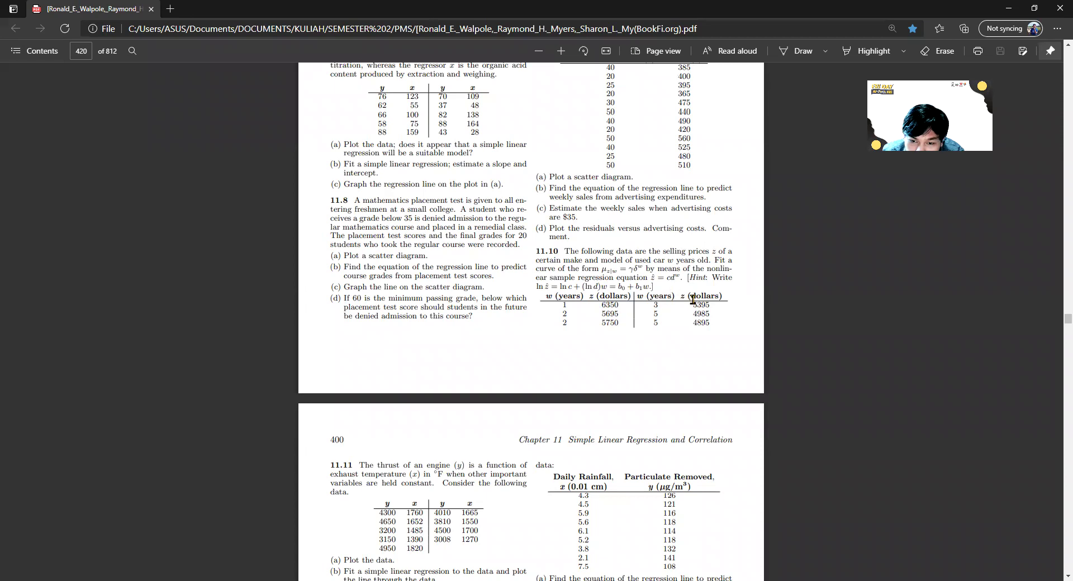
pyautogui.hotkey('alt', 'Tab')
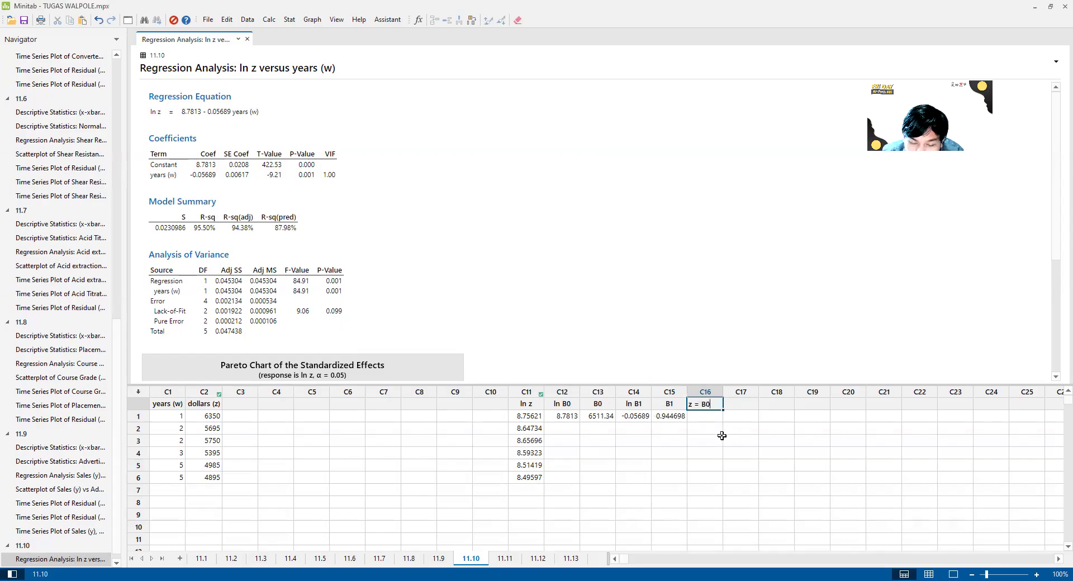
pyautogui.hotkey('alt', 'Tab')
pyautogui.hotkey('alt', 'Tab')
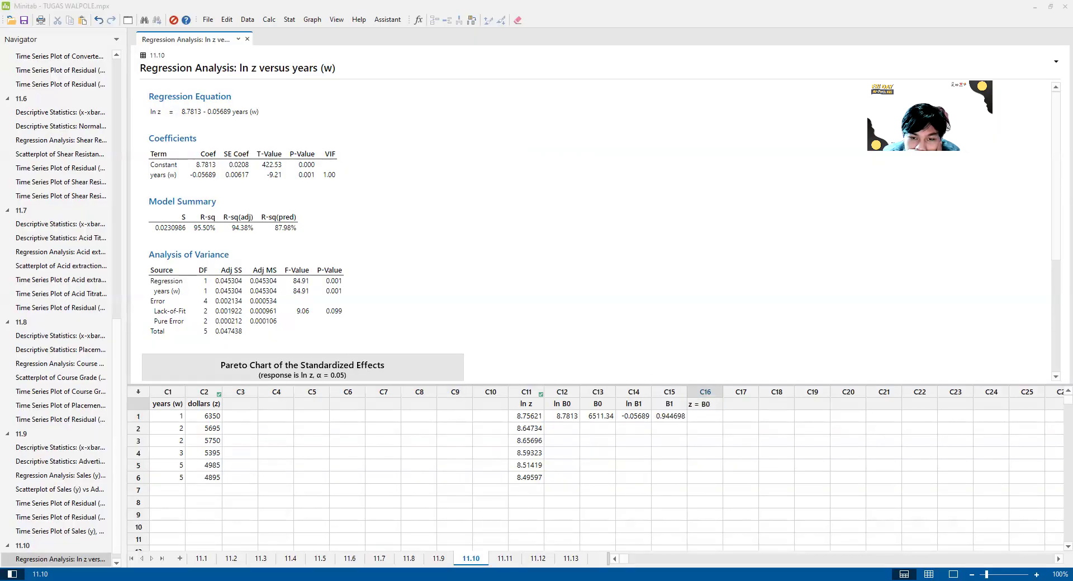
pyautogui.click(704, 403)
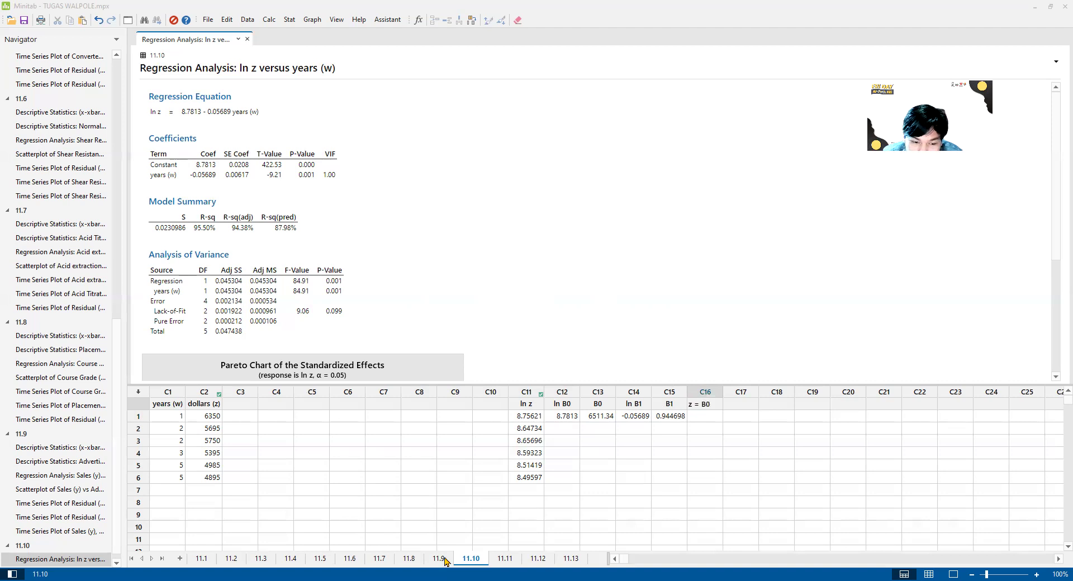
pyautogui.hotkey('alt', 'Tab')
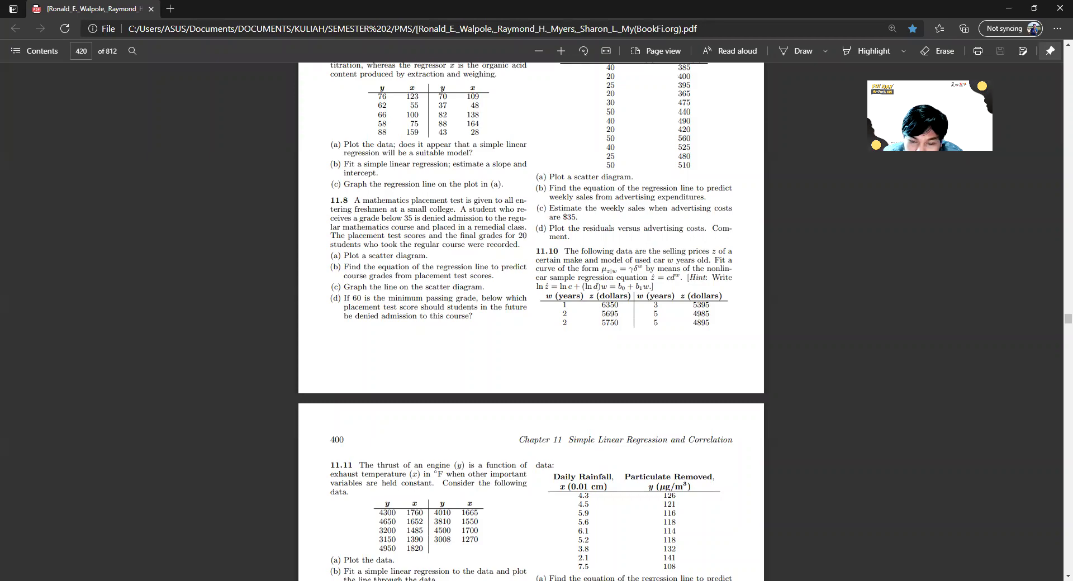
pyautogui.hotkey('alt', 'Tab')
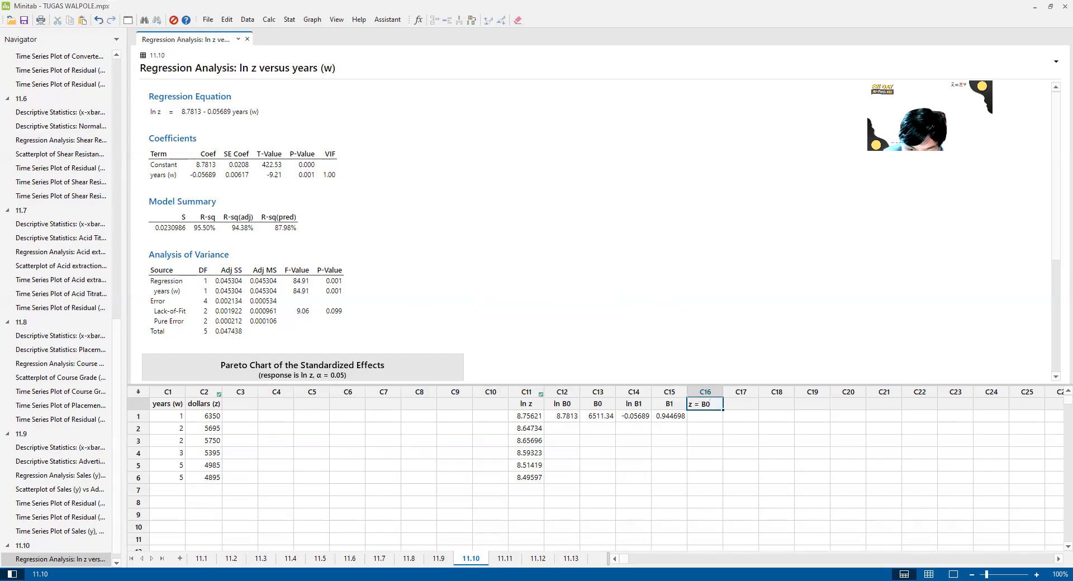
pyautogui.hotkey('alt', 'Tab')
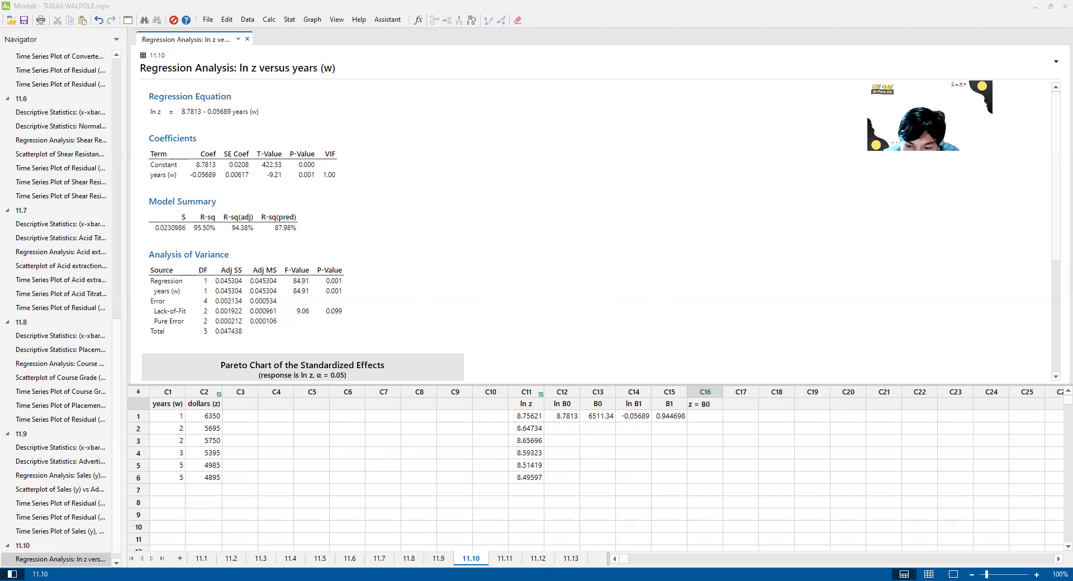
# Complete the name of column C16 as "z = B0(B1^w)"
pyautogui.doubleClick(705, 403)
pyautogui.write('(B')
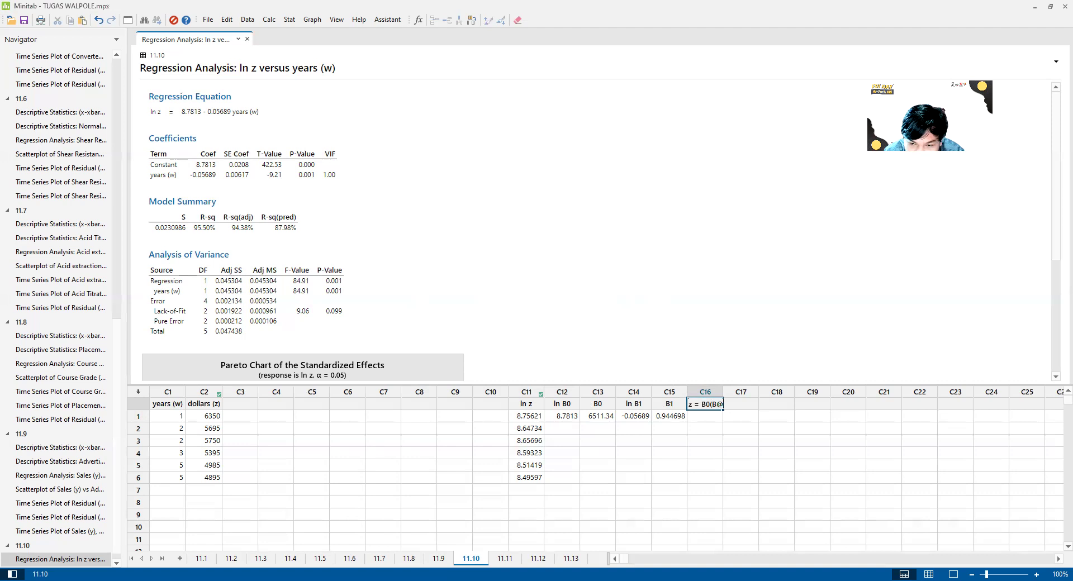
pyautogui.write('1^w')
pyautogui.press('Return')
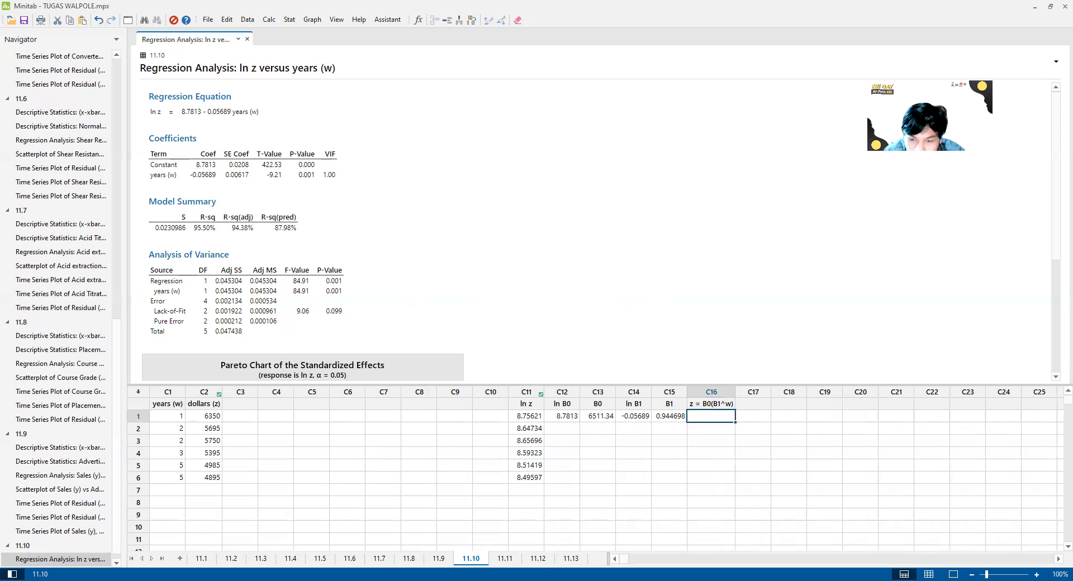
# Enter the fitted model "z = 6511.34(0.944698^w)" in row 1 of column C16
pyautogui.write('z = ')
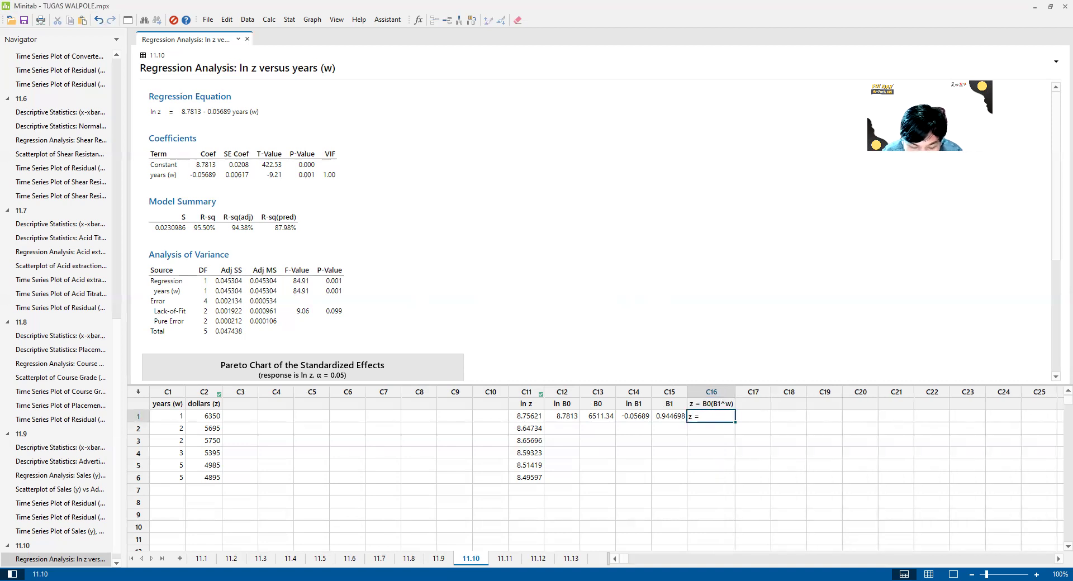
pyautogui.write('6511')
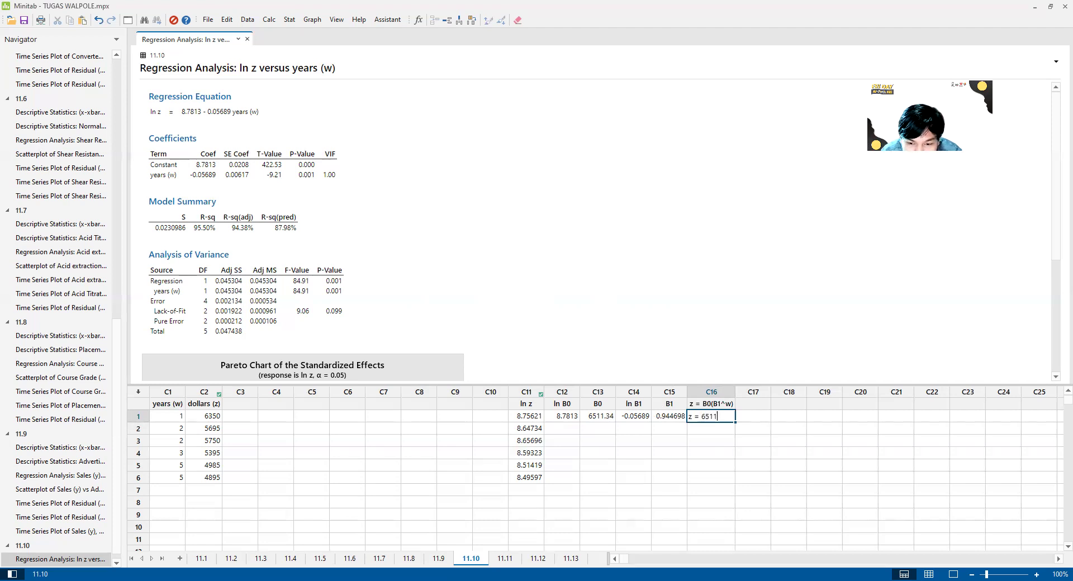
pyautogui.write('.34')
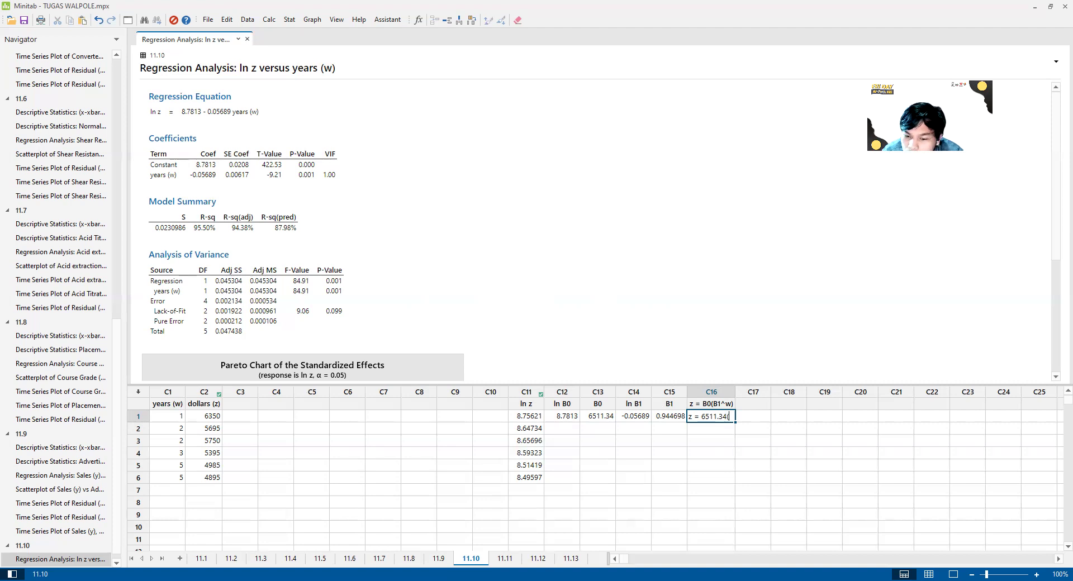
pyautogui.write('(0.944')
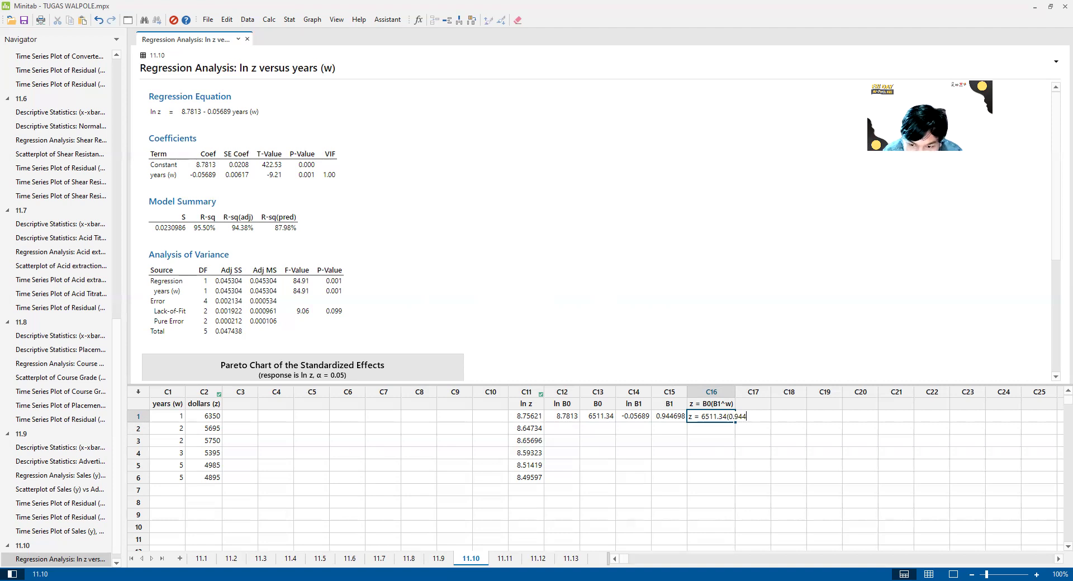
pyautogui.write('698')
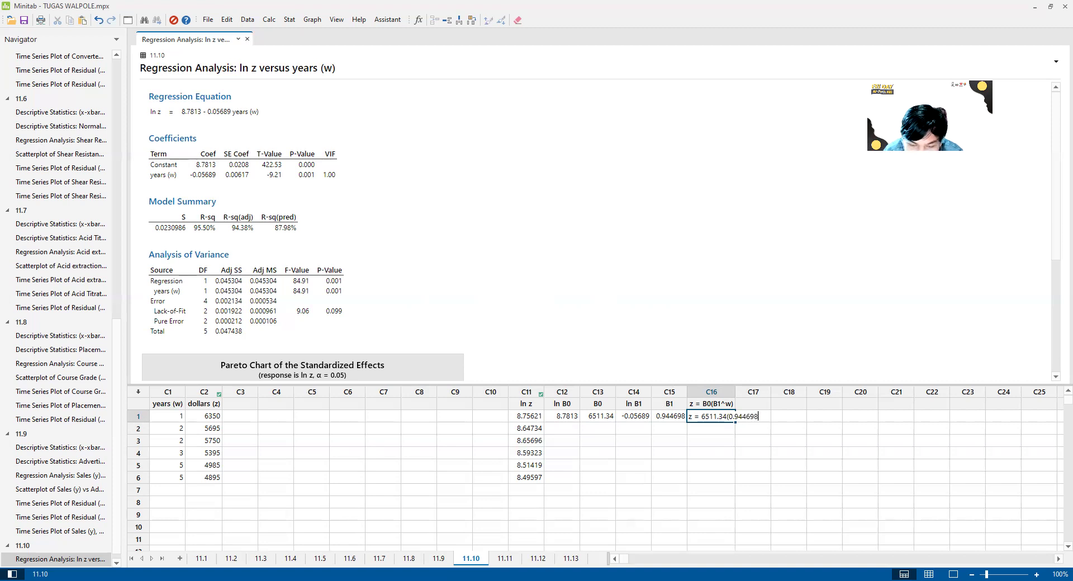
pyautogui.write('^w)')
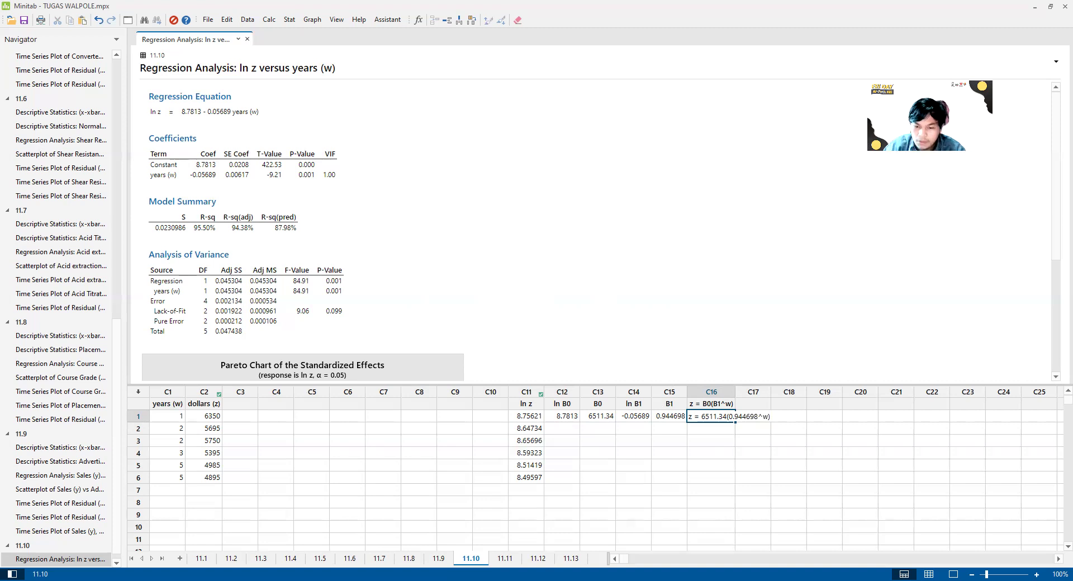
pyautogui.click(735, 464)
pyautogui.click(722, 419)
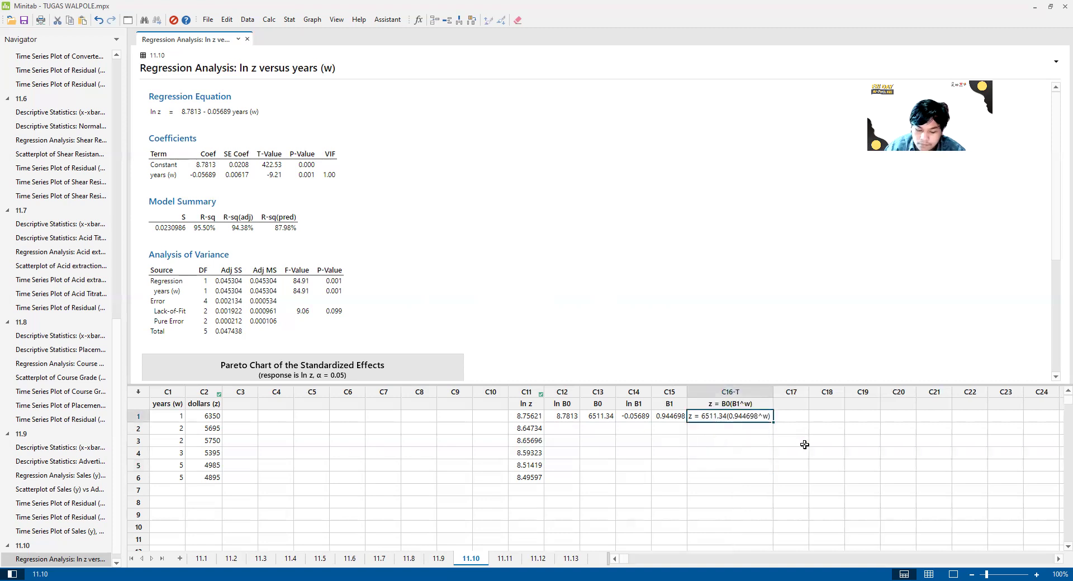
pyautogui.hotkey('ctrl', 'shift', 'f')
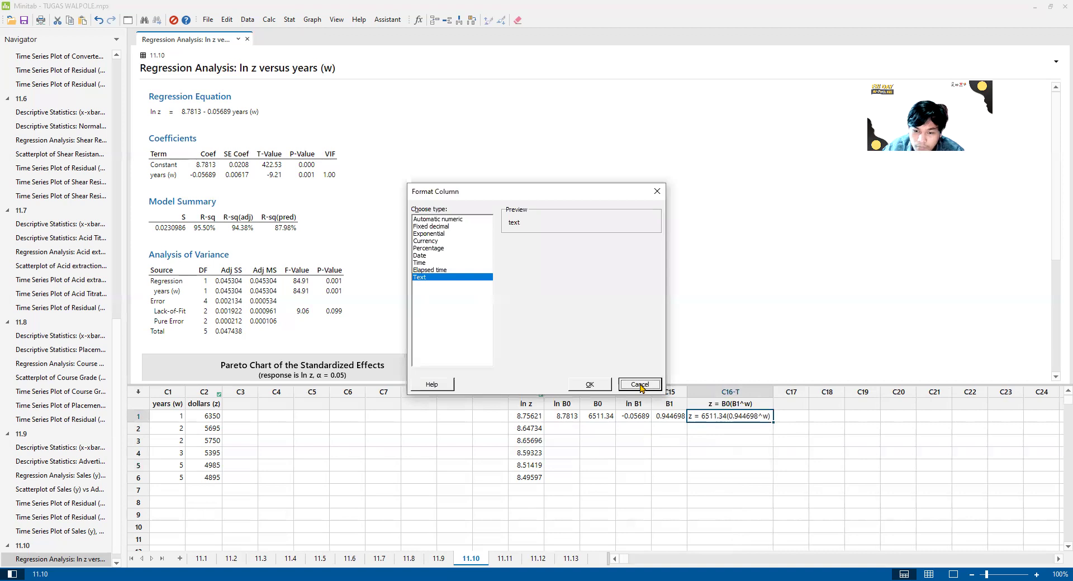
pyautogui.click(639, 384)
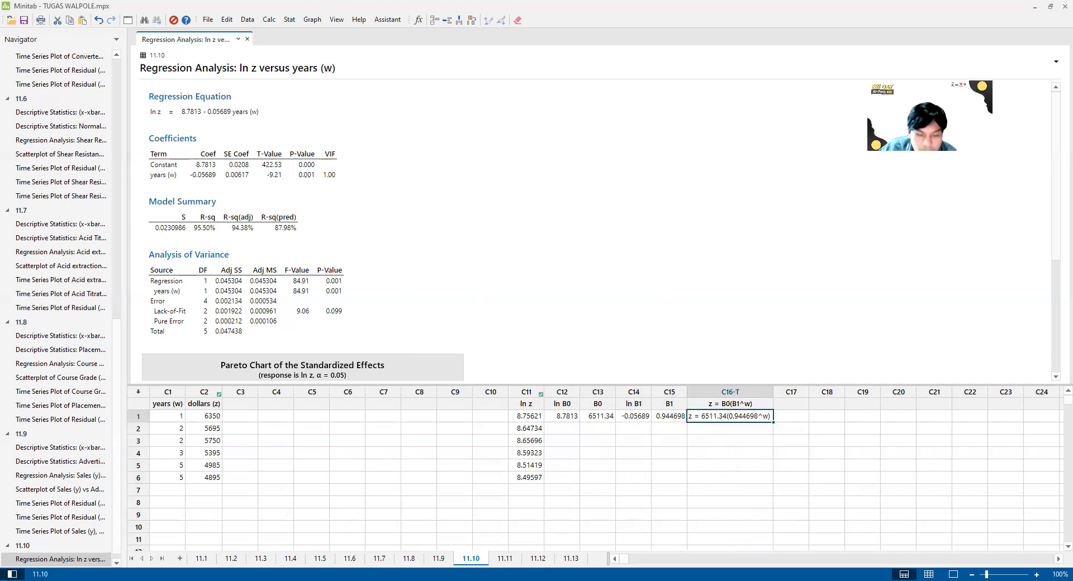
# Switch to the textbook PDF and read exercise 11.11 on engine thrust and exhaust temperature
pyautogui.hotkey('alt', 'Tab')
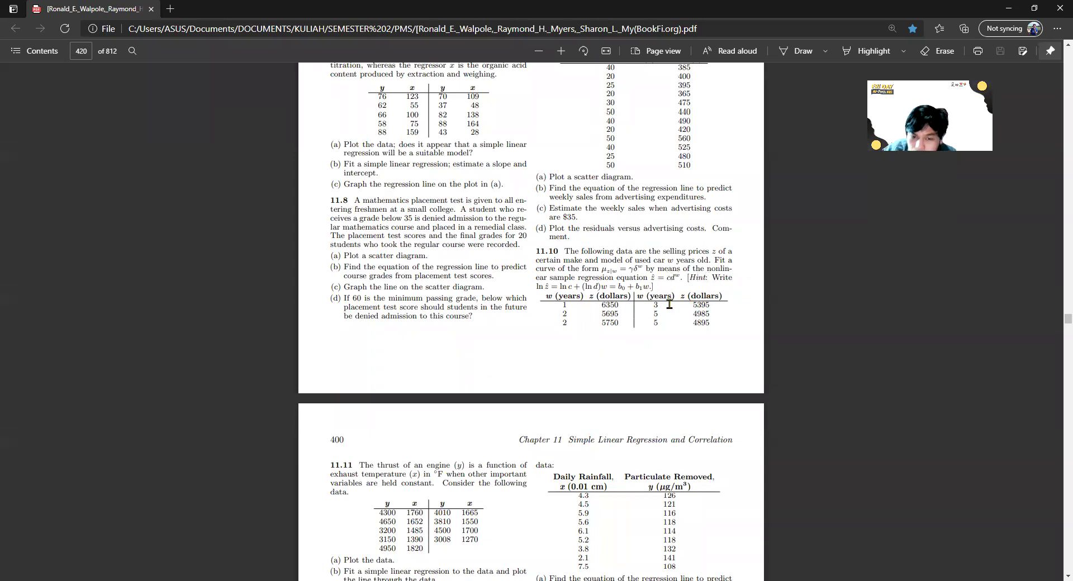
pyautogui.scroll(-1, 668, 304)
pyautogui.scroll(-3, 550, 309)
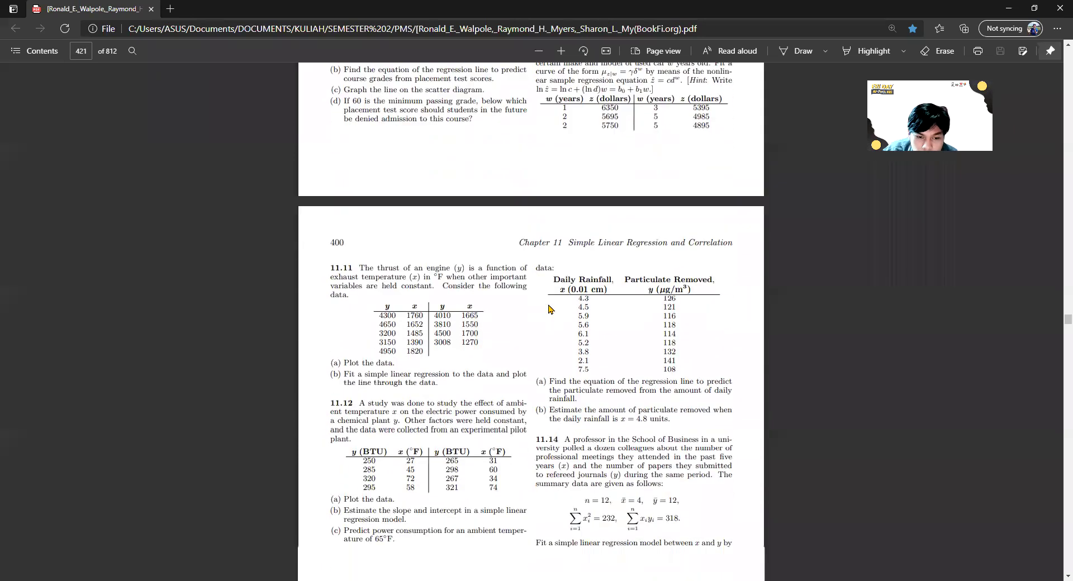
pyautogui.scroll(-1, 550, 309)
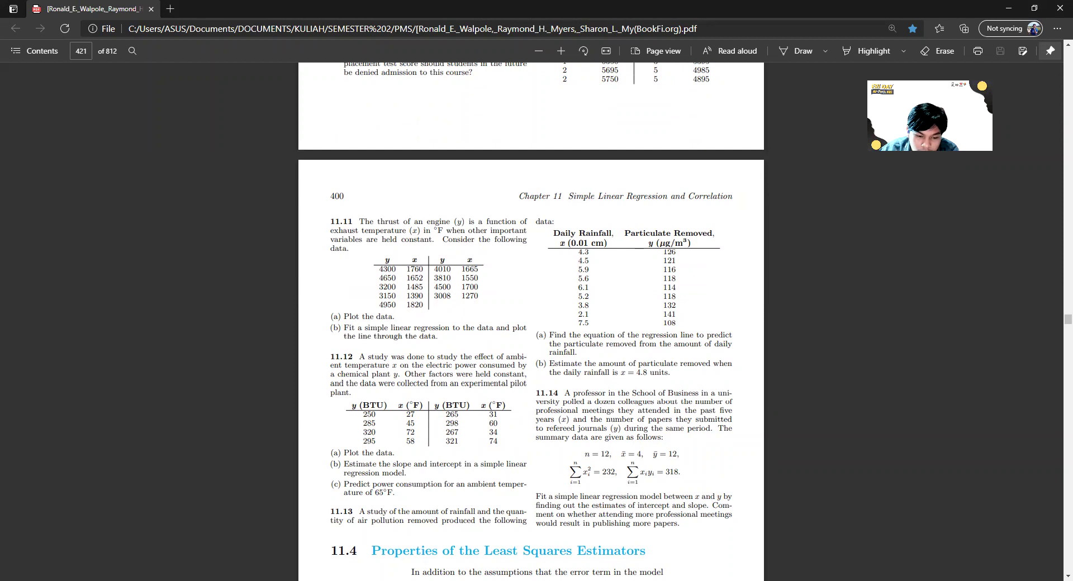
pyautogui.hotkey('alt', 'Tab')
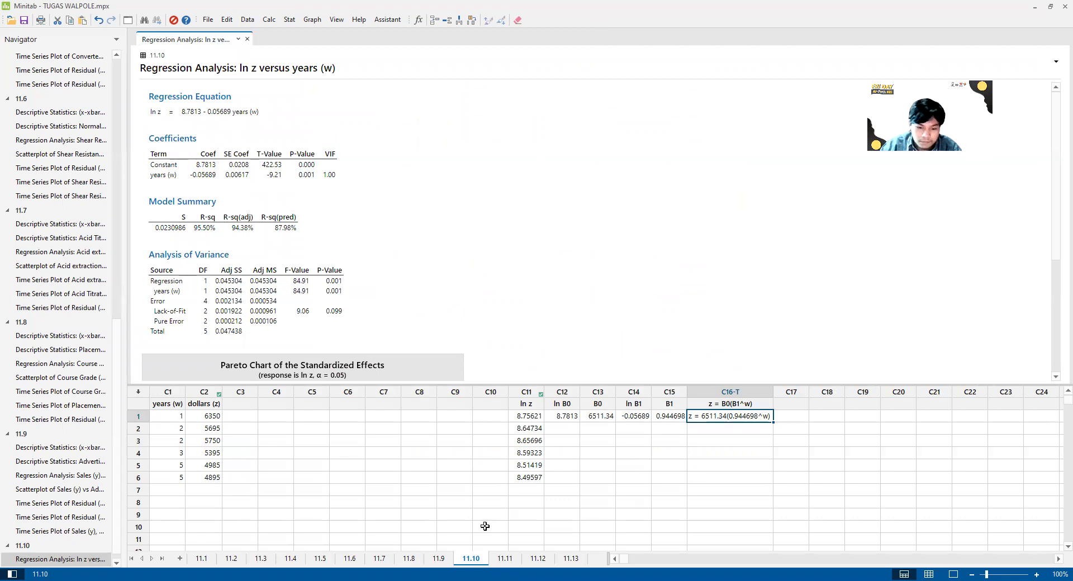
# Open worksheet 11.11, look over its temperature and thrust data, and select the first cell of the y estimate (ye) column
pyautogui.click(502, 558)
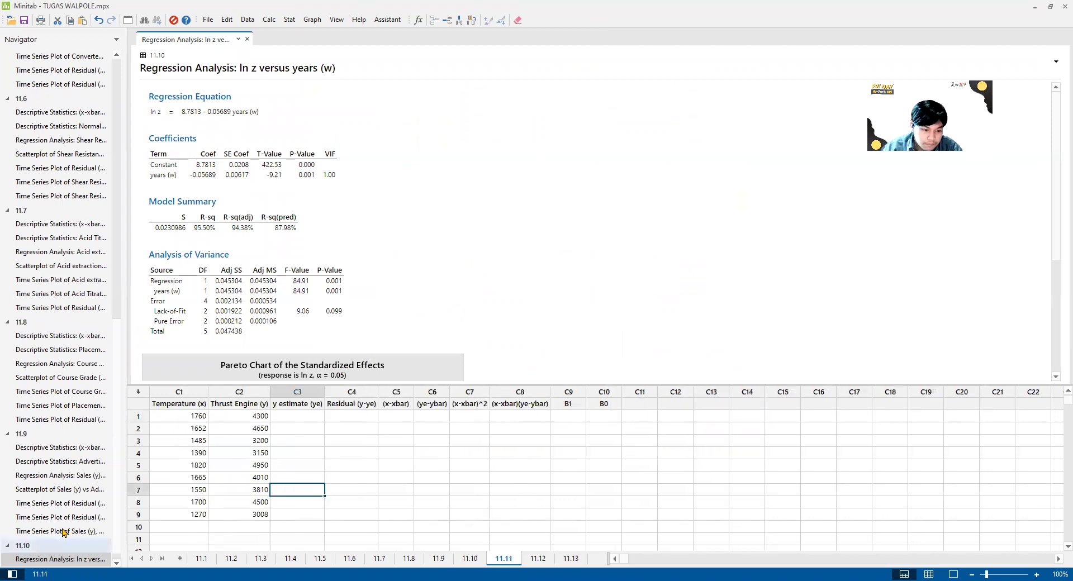
pyautogui.scroll(-1, 55, 528)
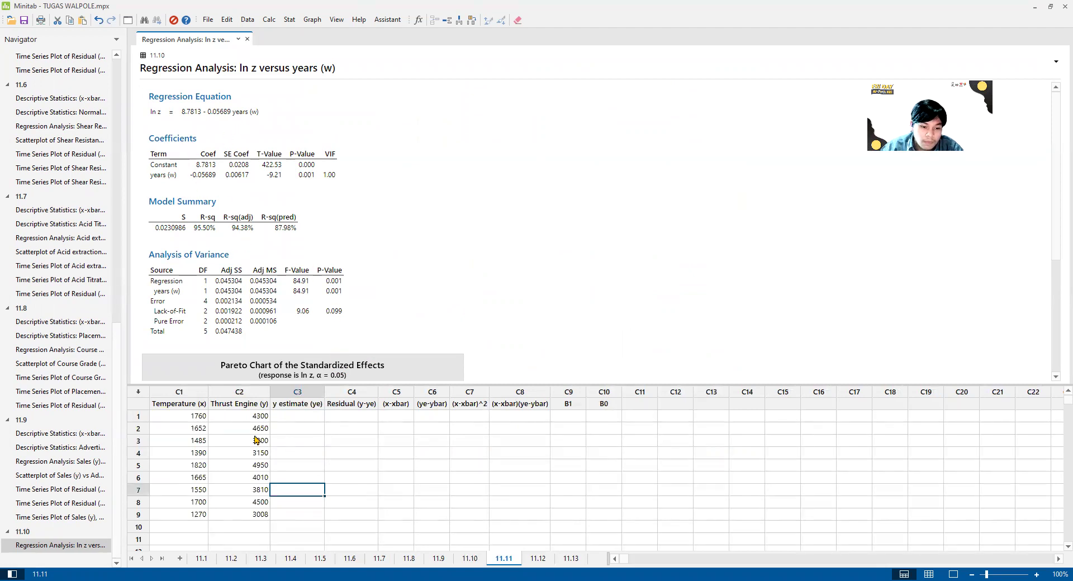
pyautogui.scroll(-2, 258, 441)
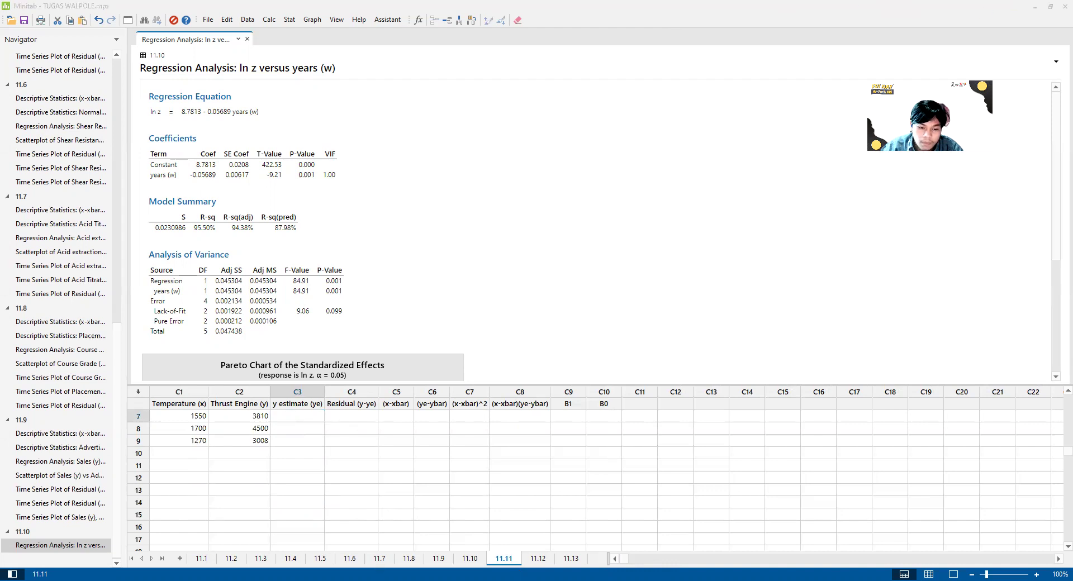
pyautogui.click(350, 502)
pyautogui.scroll(2, 264, 446)
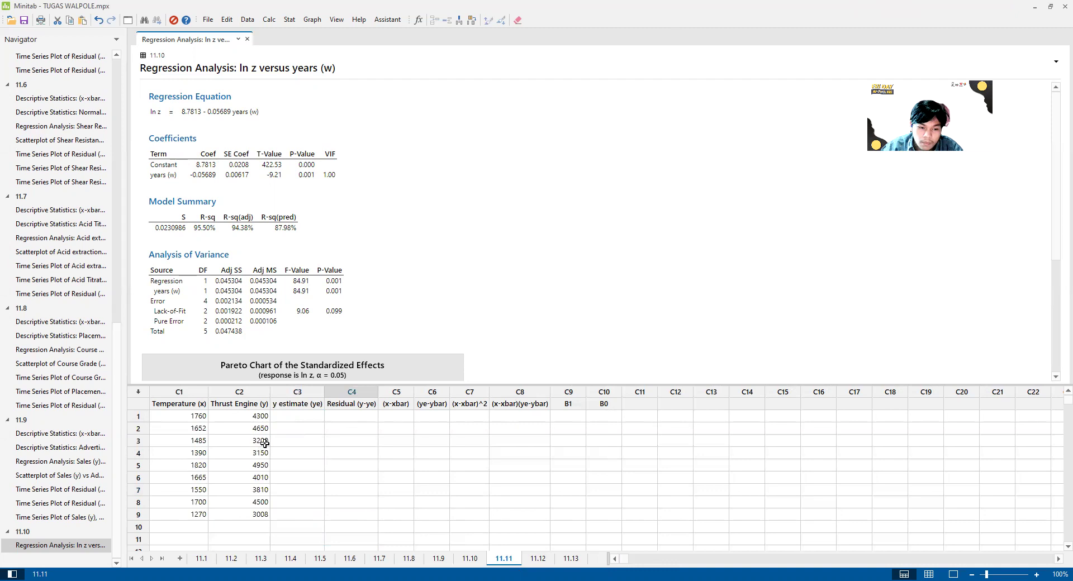
pyautogui.click(295, 416)
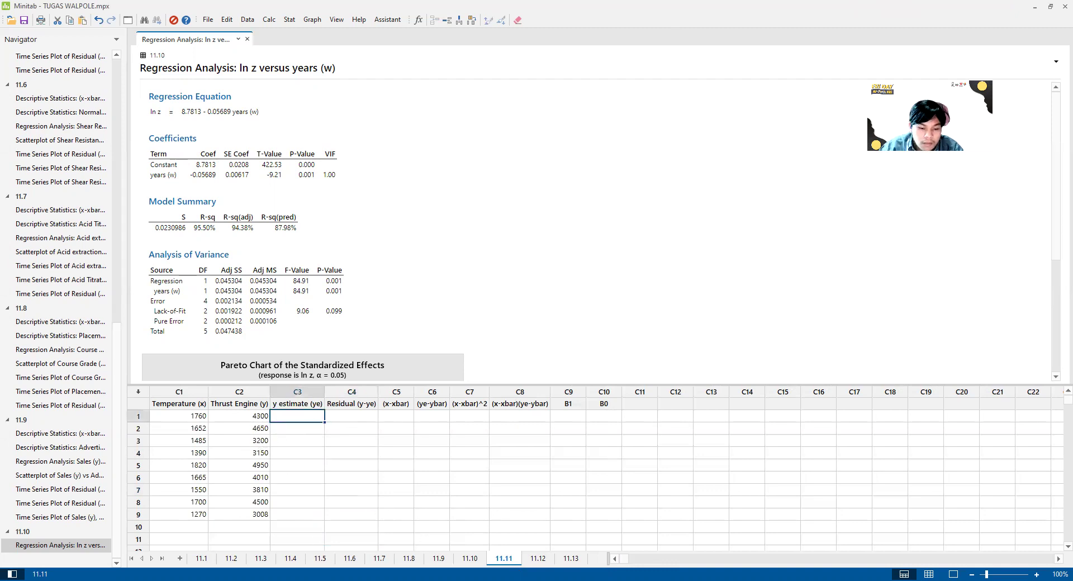
# Recheck exercise 11.11 in the textbook PDF and return to the first cell of the worksheet's y estimate (ye) column
pyautogui.hotkey('alt', 'Tab')
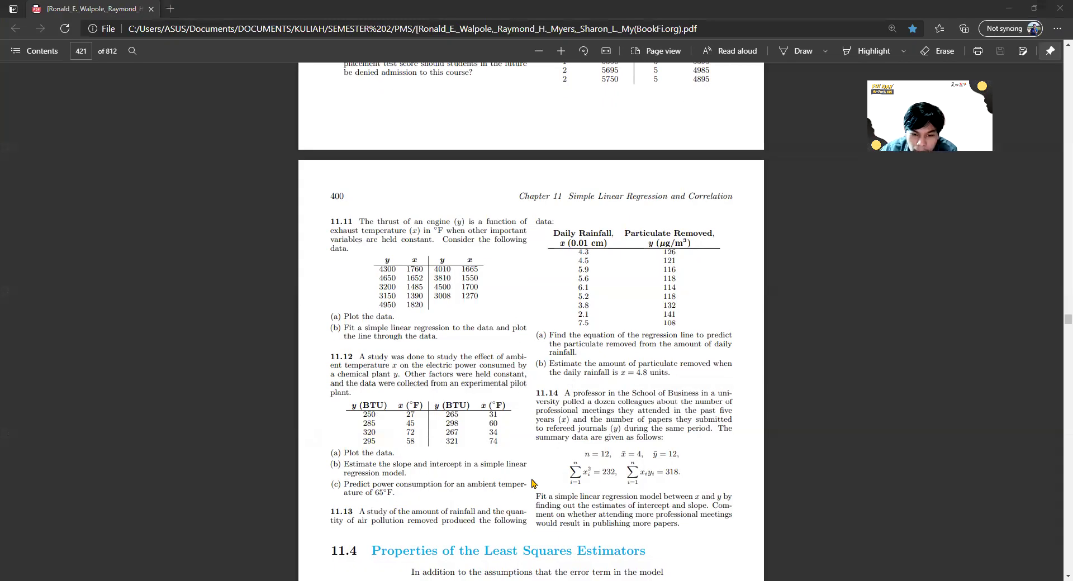
pyautogui.hotkey('alt', 'Tab')
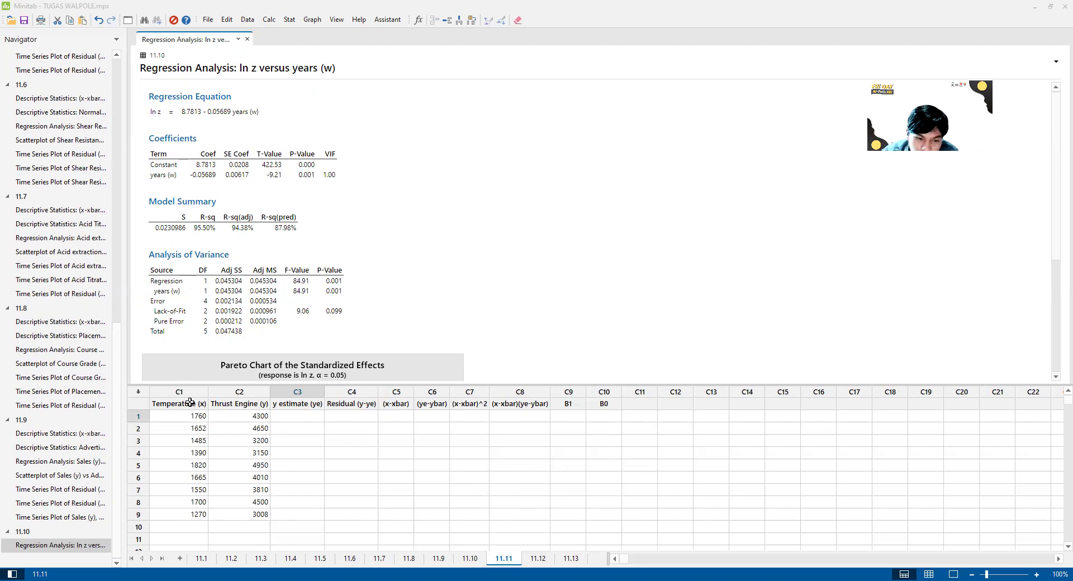
pyautogui.click(296, 416)
pyautogui.click(359, 419)
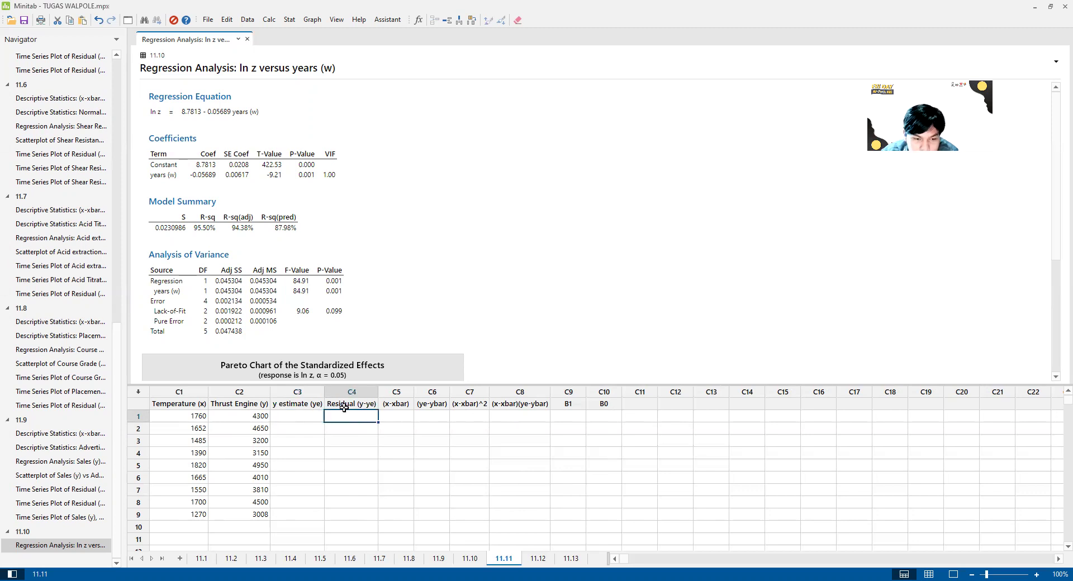
pyautogui.click(301, 420)
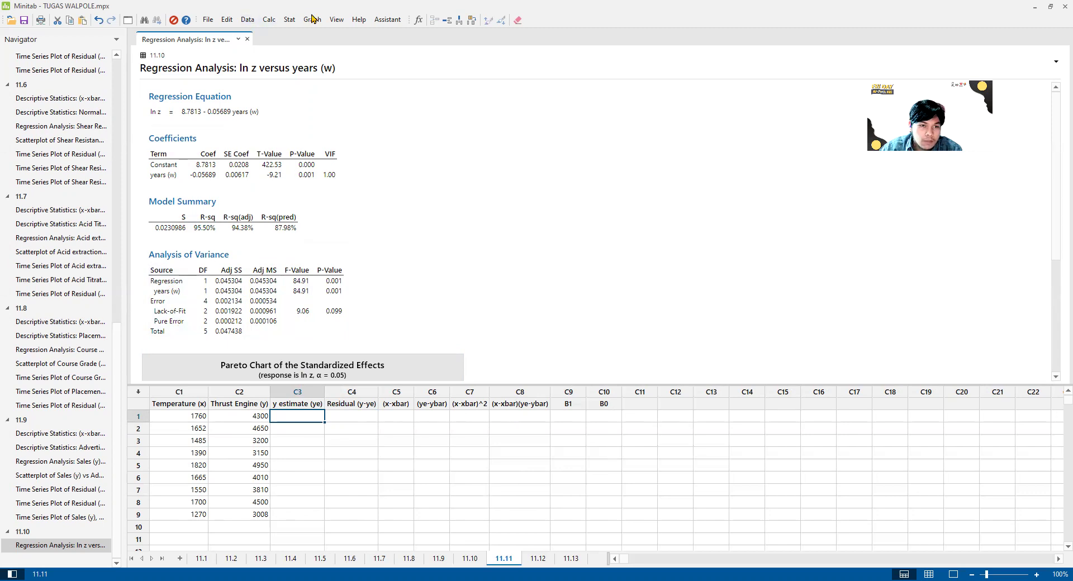
# Start a Fit Regression Model analysis and set Thrust Engine (y) as the response
pyautogui.click(286, 20)
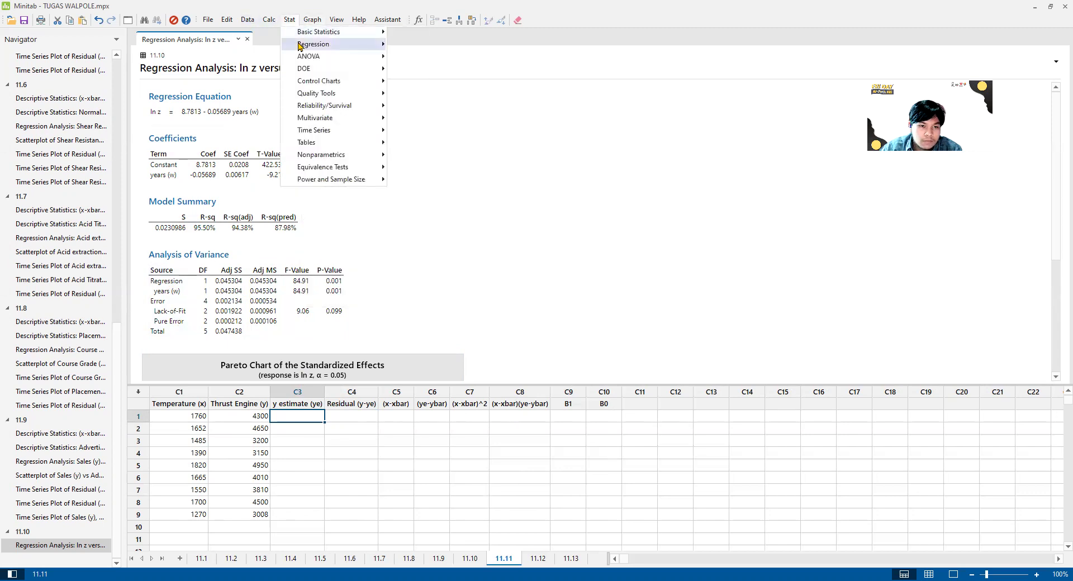
pyautogui.moveTo(335, 44)
pyautogui.moveTo(424, 57)
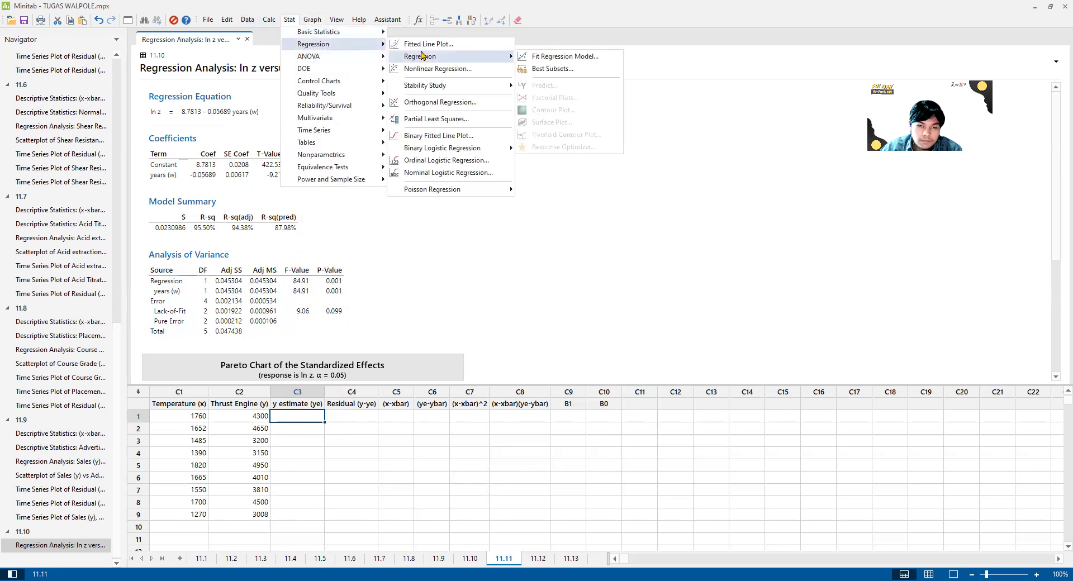
pyautogui.click(581, 59)
pyautogui.click(487, 273)
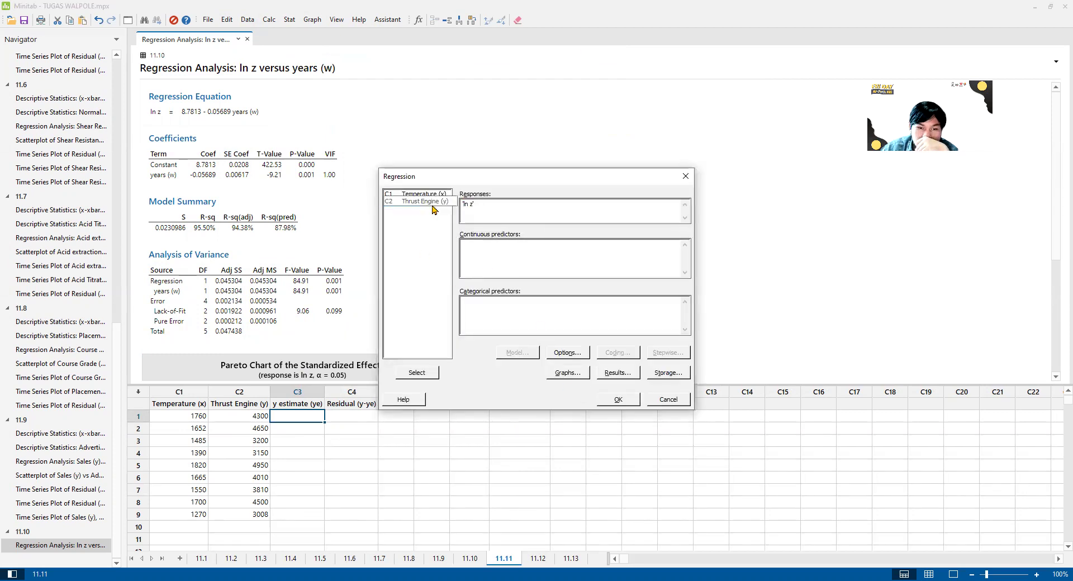
pyautogui.click(613, 400)
pyautogui.click(597, 338)
pyautogui.click(424, 201)
pyautogui.click(429, 375)
# Add Temperature (x) as the continuous predictor and run the thrust regression
pyautogui.click(515, 245)
pyautogui.click(426, 194)
pyautogui.click(417, 372)
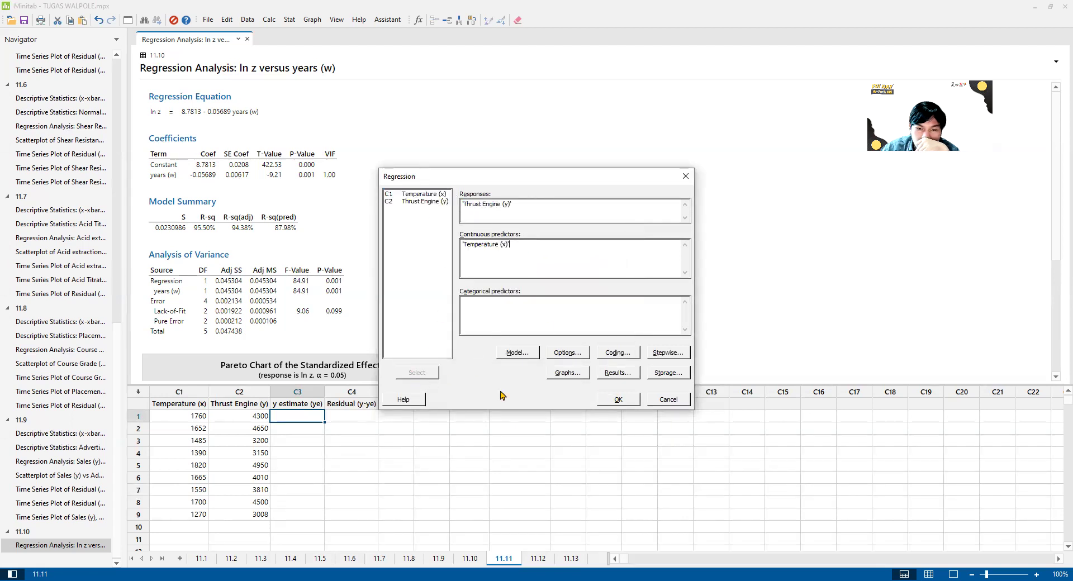
pyautogui.click(618, 398)
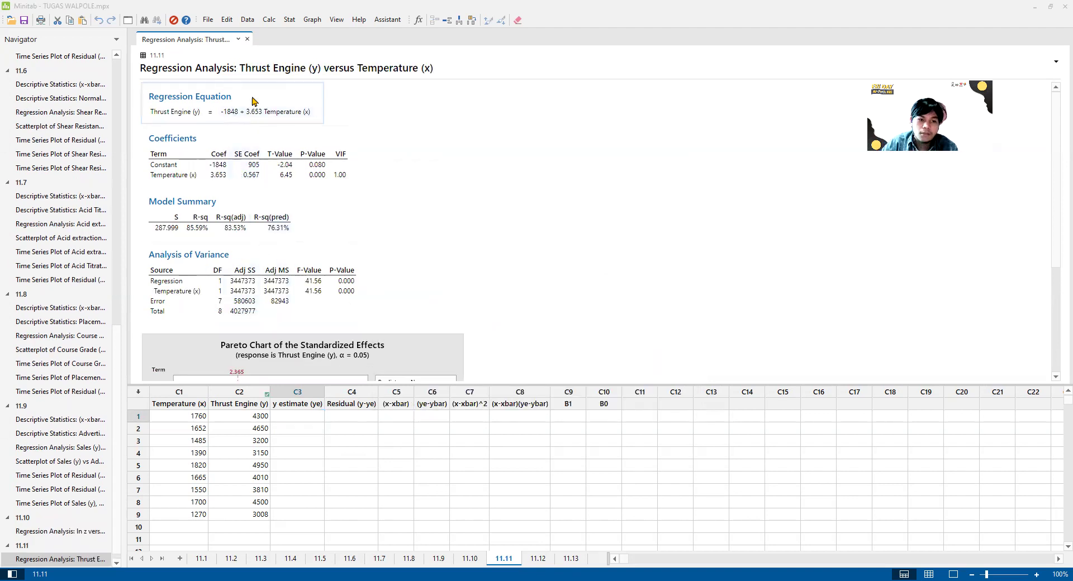
# Clear the column names from y estimate (ye) through B0 in columns C3 to C10 of worksheet 11.11
pyautogui.click(183, 119)
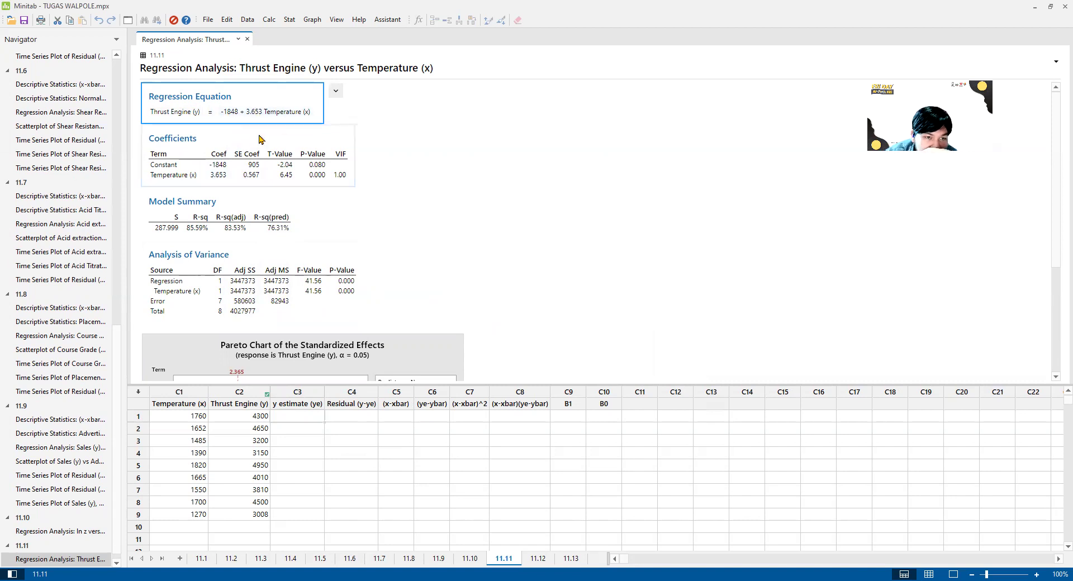
pyautogui.click(312, 414)
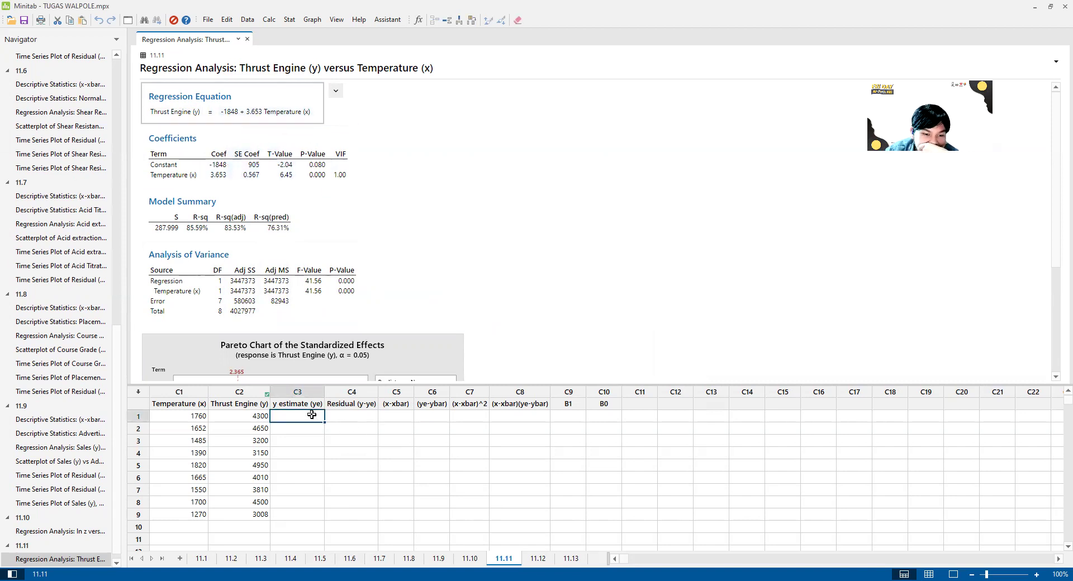
pyautogui.moveTo(294, 403); pyautogui.dragTo(526, 411)
pyautogui.click(568, 417)
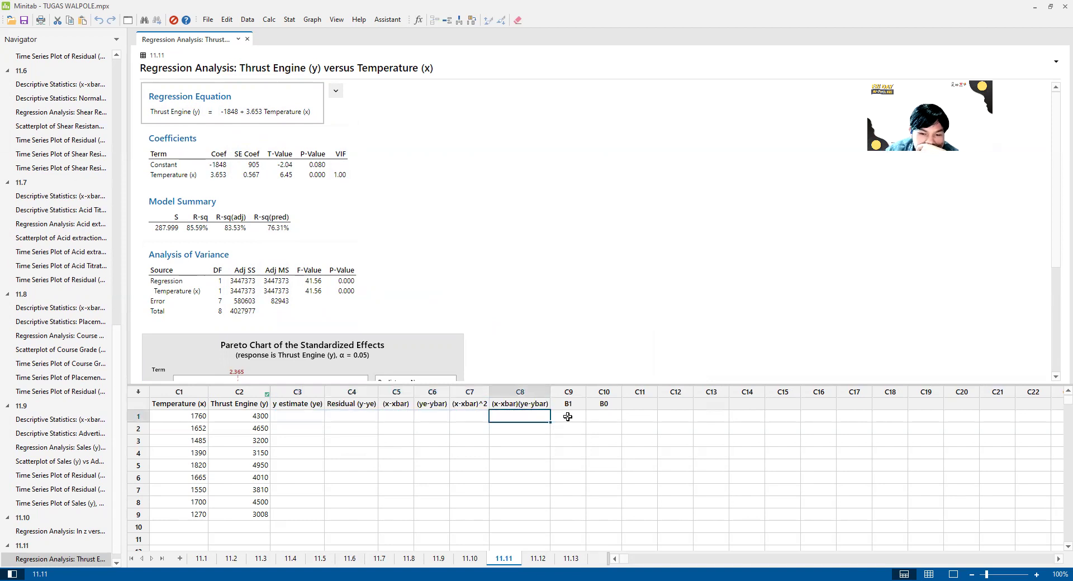
pyautogui.moveTo(310, 404); pyautogui.dragTo(602, 404)
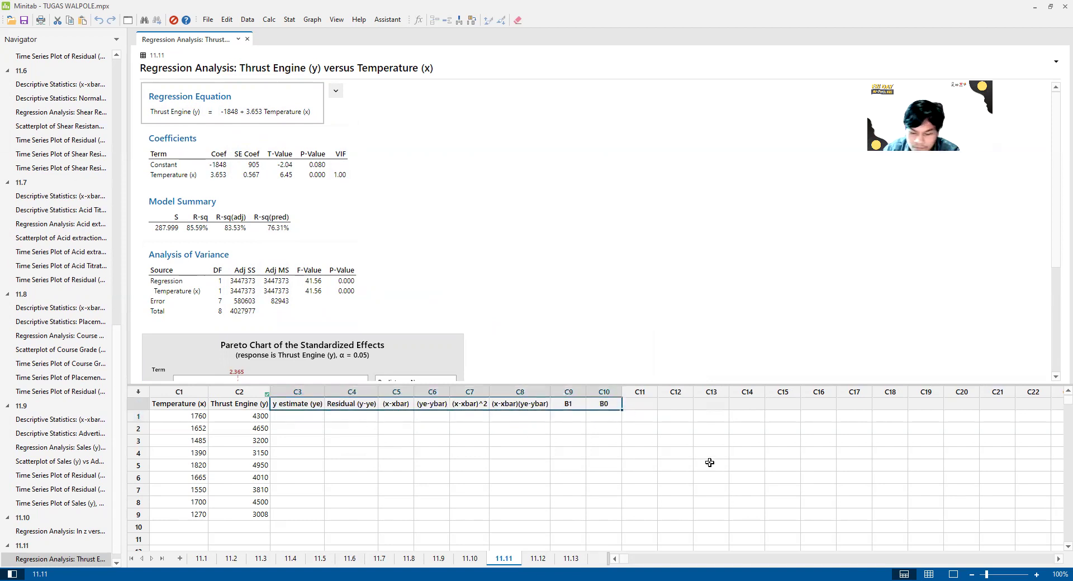
pyautogui.press('Delete')
pyautogui.click(288, 416)
pyautogui.click(287, 409)
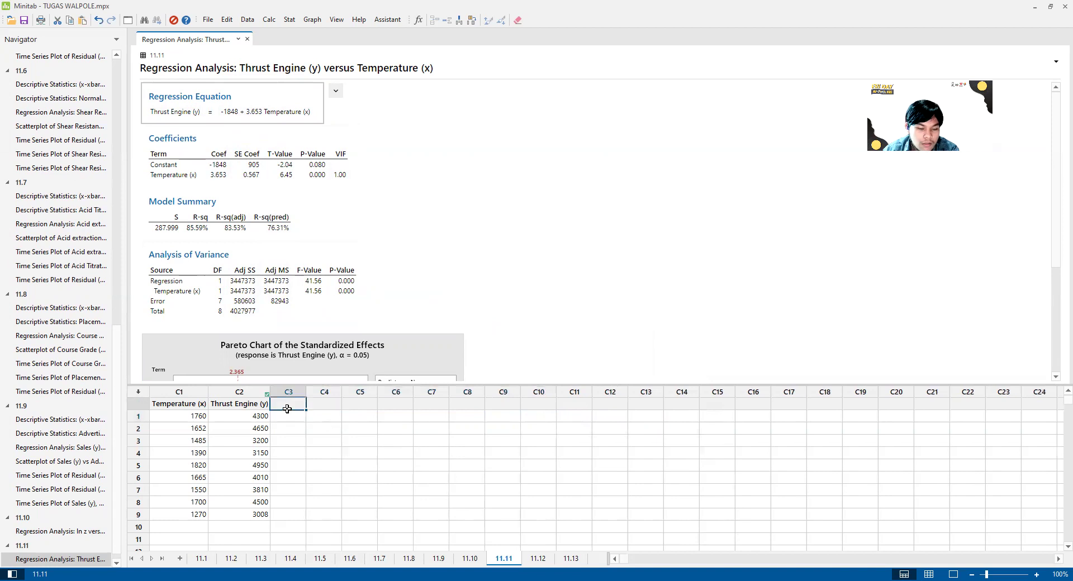
# Create a With Regression scatterplot of Thrust Engine (y) against Temperature (x)
pyautogui.click(289, 19)
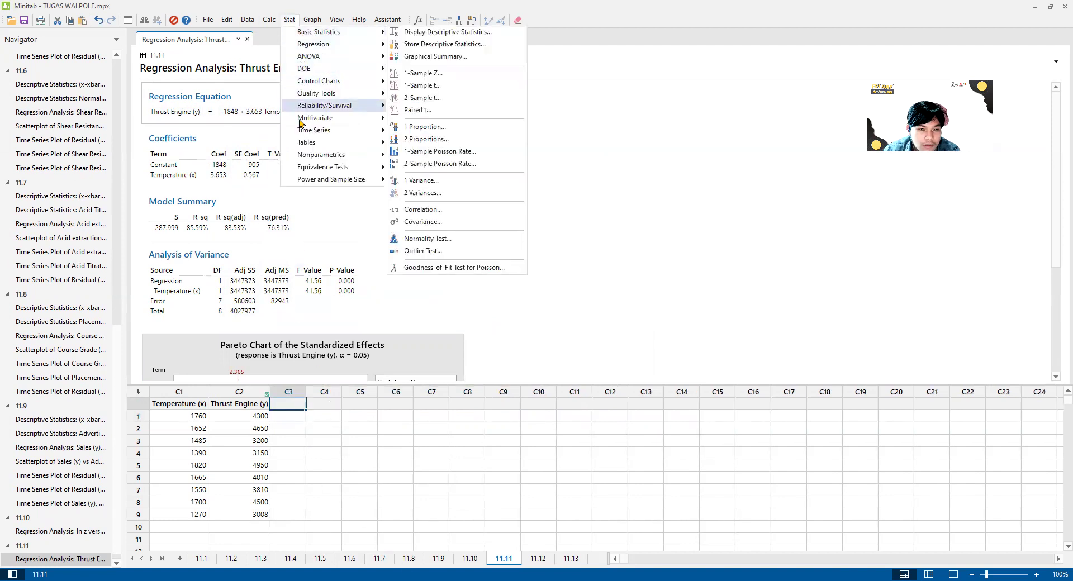
pyautogui.click(308, 29)
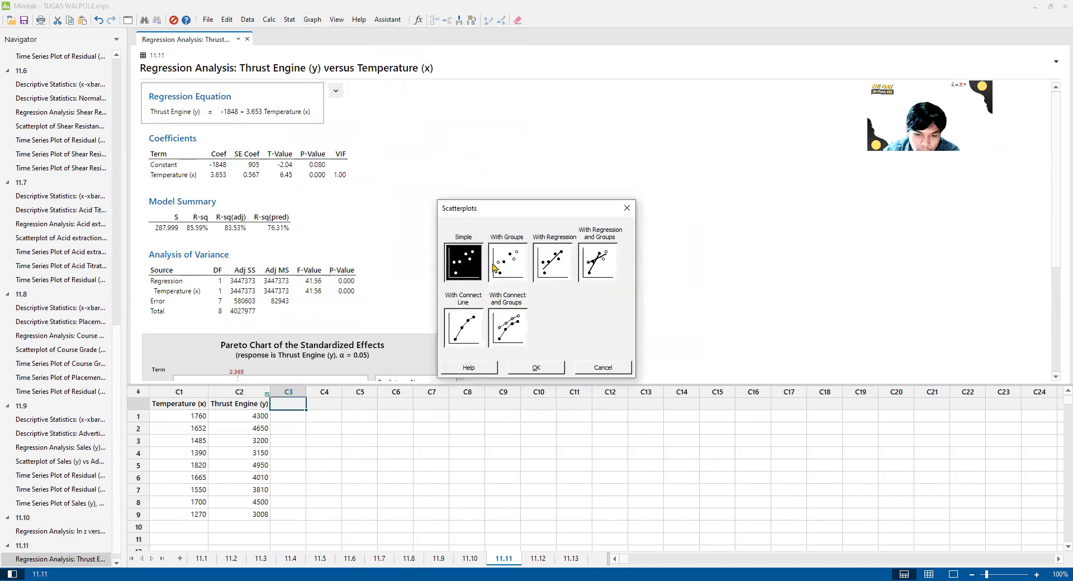
pyautogui.click(546, 271)
pyautogui.click(531, 370)
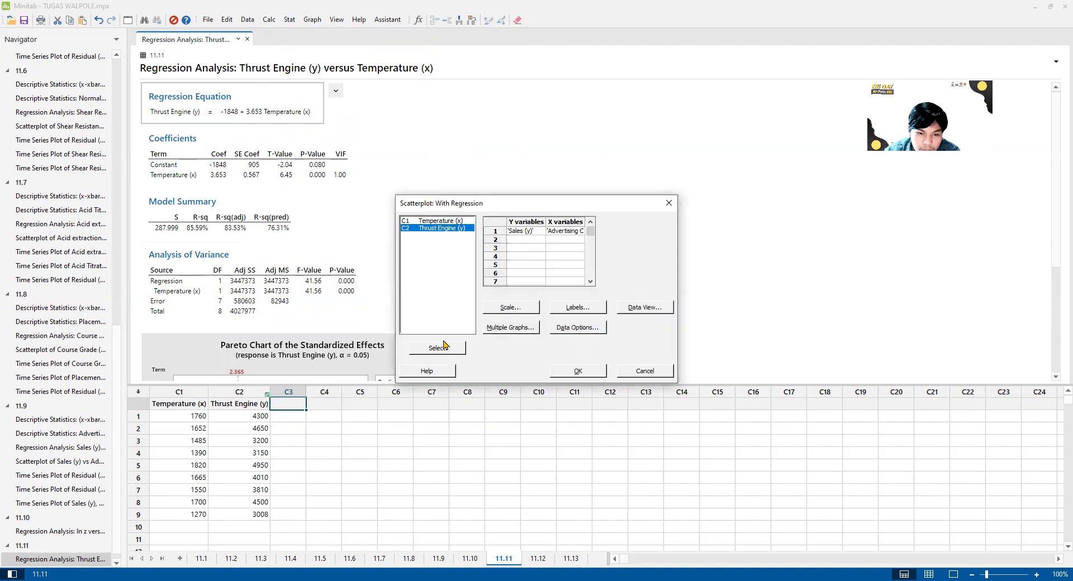
pyautogui.click(425, 221)
pyautogui.click(437, 347)
pyautogui.click(568, 369)
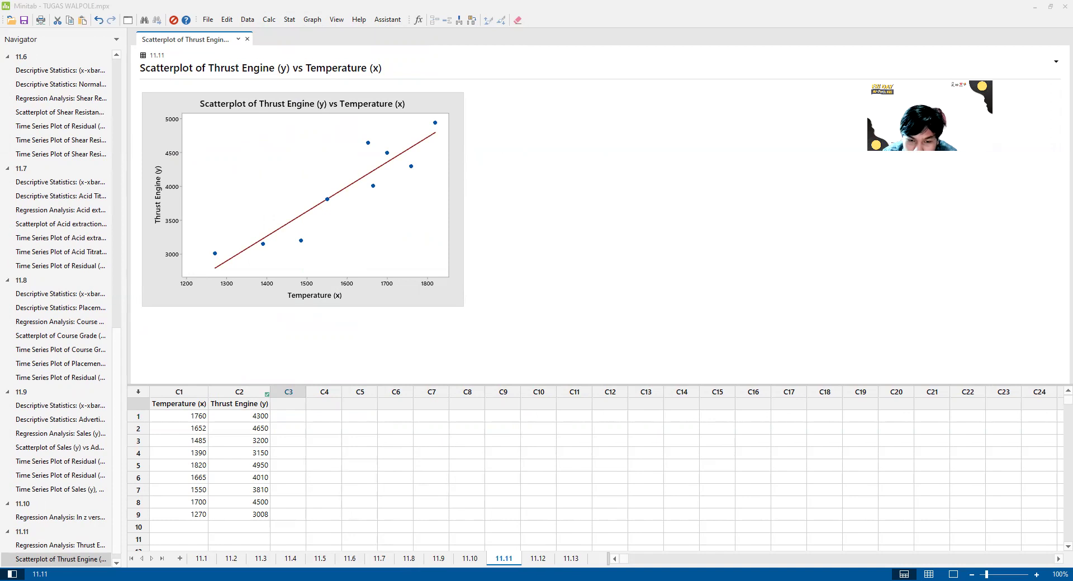
# Compare the thrust scatterplot with the tasks of exercise 11.11 in the textbook PDF
pyautogui.hotkey('alt', 'Tab')
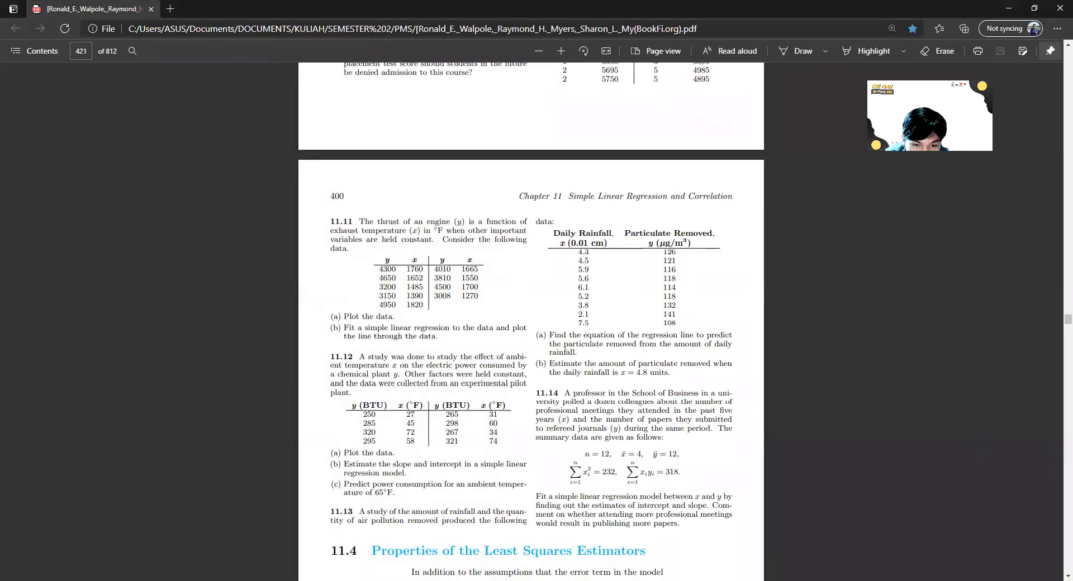
pyautogui.hotkey('alt', 'Tab')
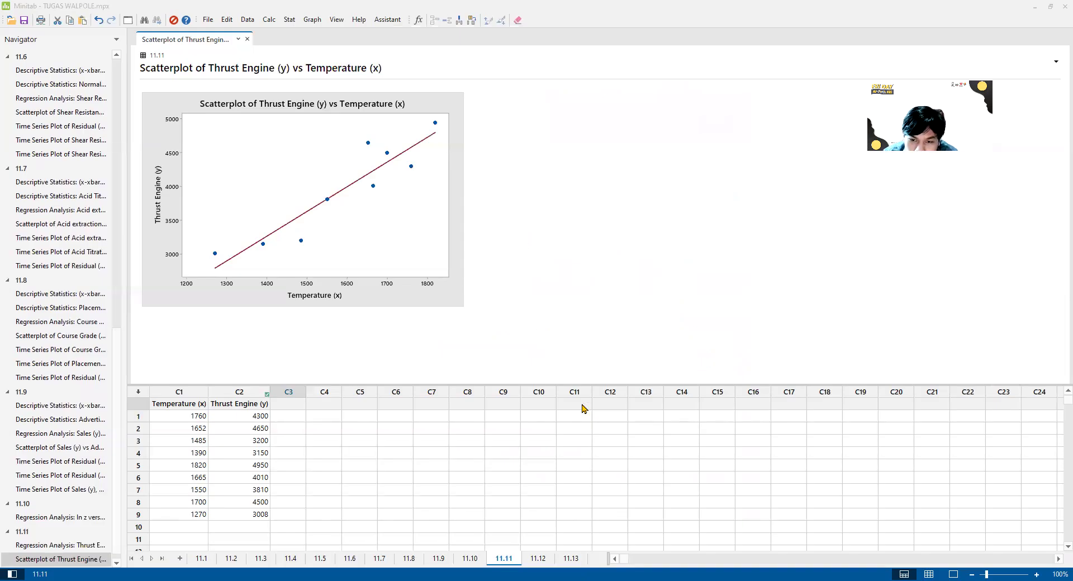
pyautogui.click(236, 192)
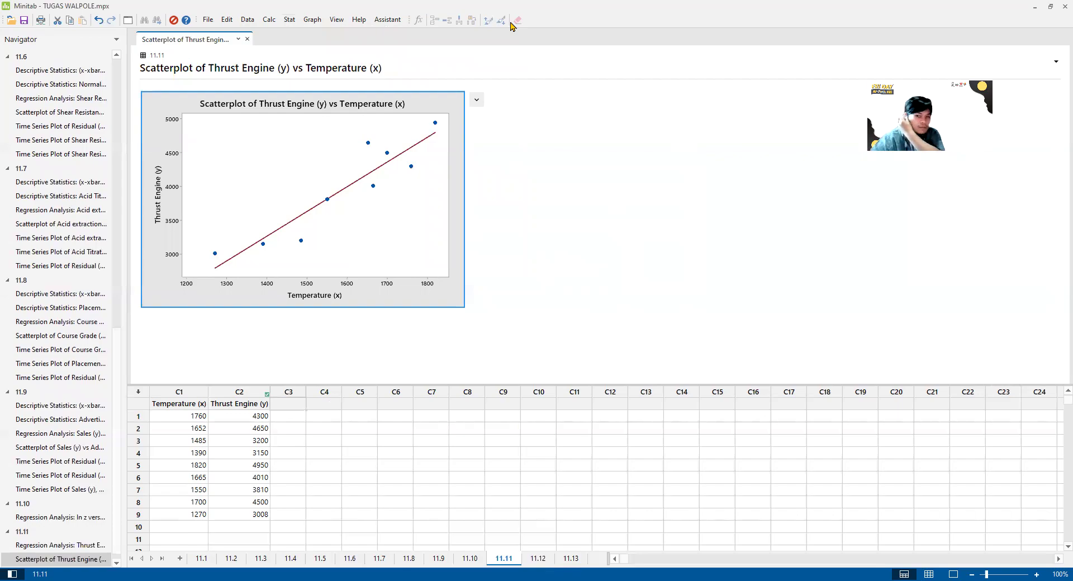
# Open worksheet 11.12 and read exercise 11.12 on ambient temperature and power consumption in the textbook PDF
pyautogui.click(536, 558)
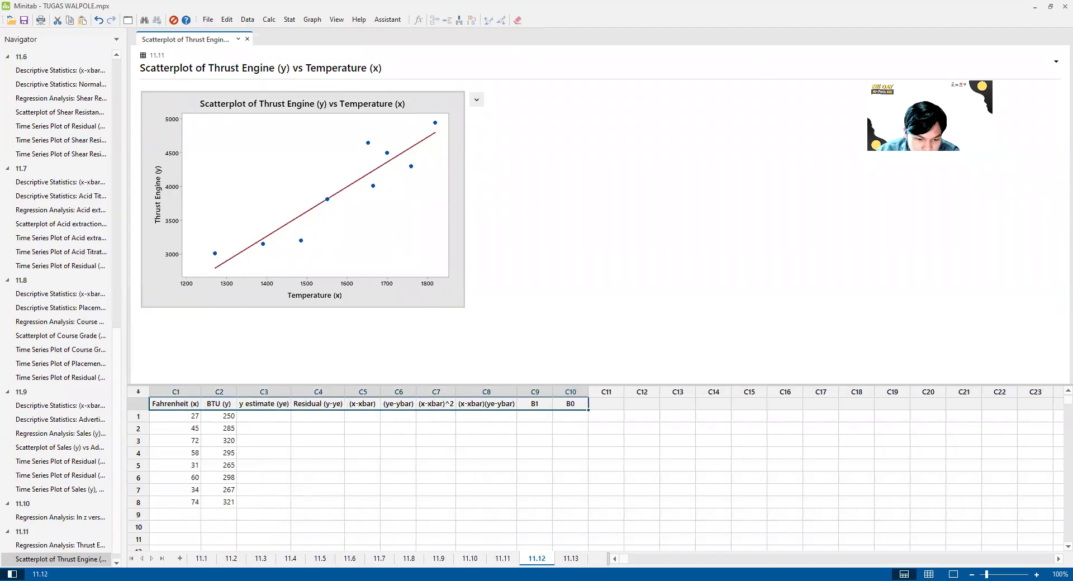
pyautogui.hotkey('alt', 'Tab')
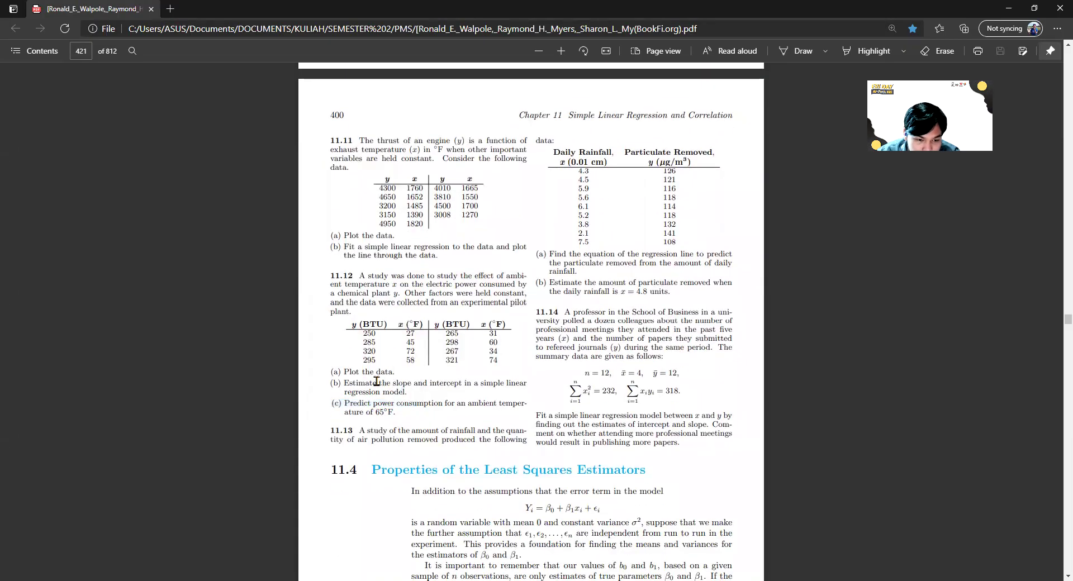
pyautogui.moveTo(404, 391); pyautogui.dragTo(439, 385)
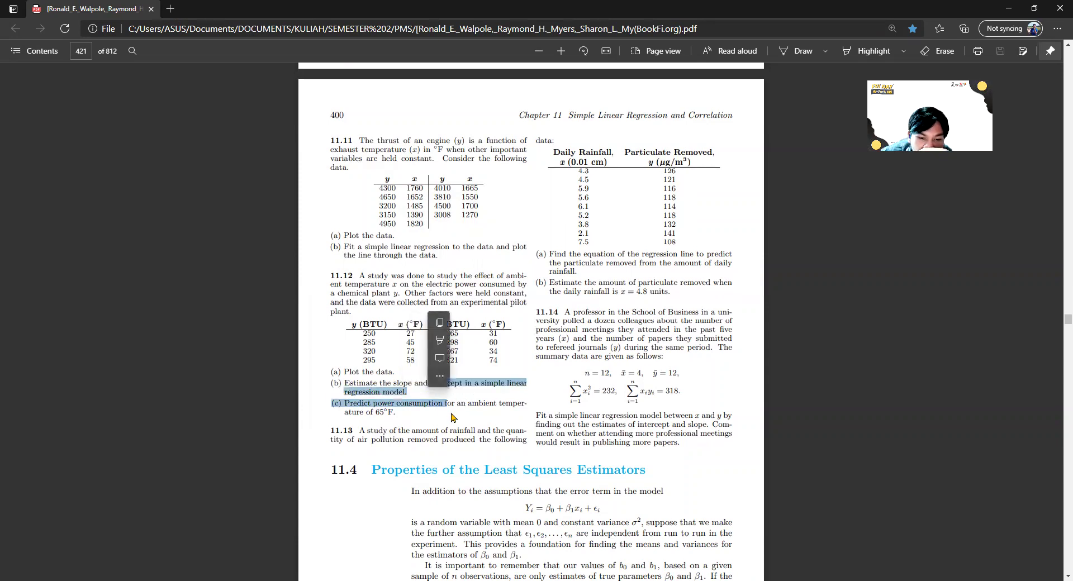
pyautogui.click(411, 392)
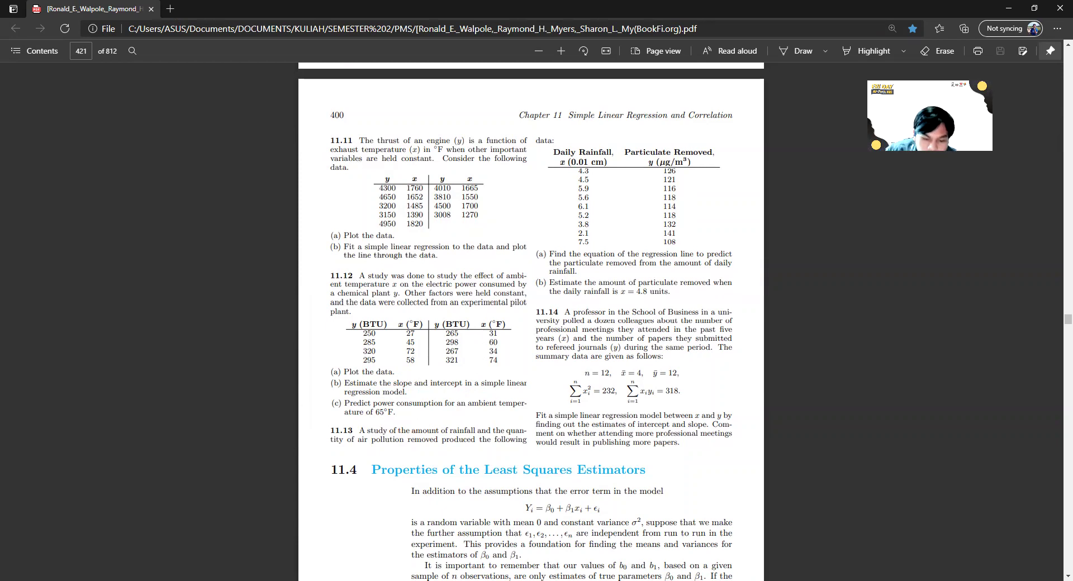
pyautogui.hotkey('alt', 'Tab')
# Fit a regression model on worksheet 11.12 with BTU (y) as the response and Fahrenheit (x) as the continuous predictor
pyautogui.click(242, 416)
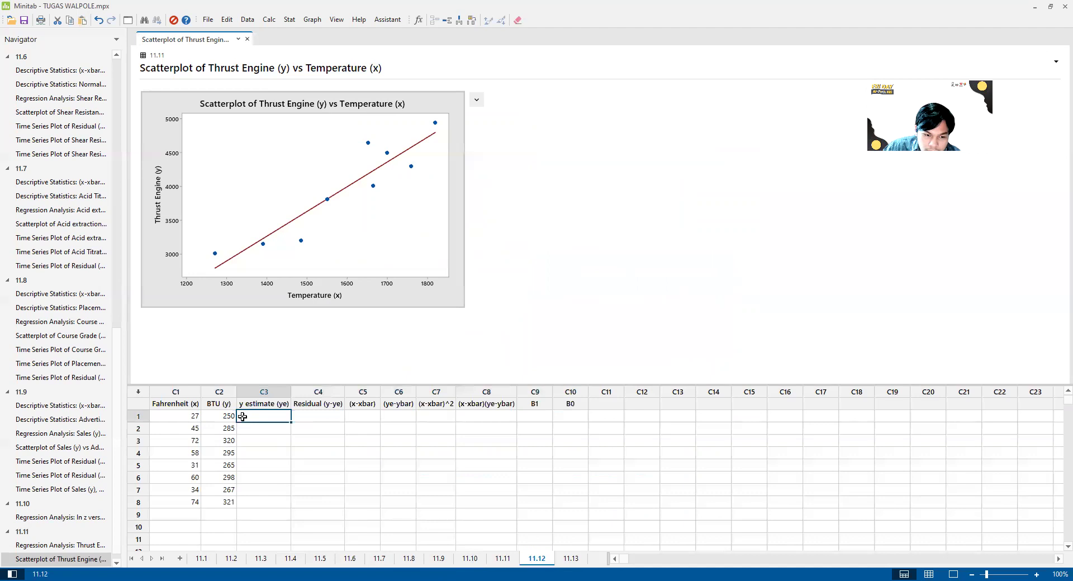
pyautogui.click(290, 19)
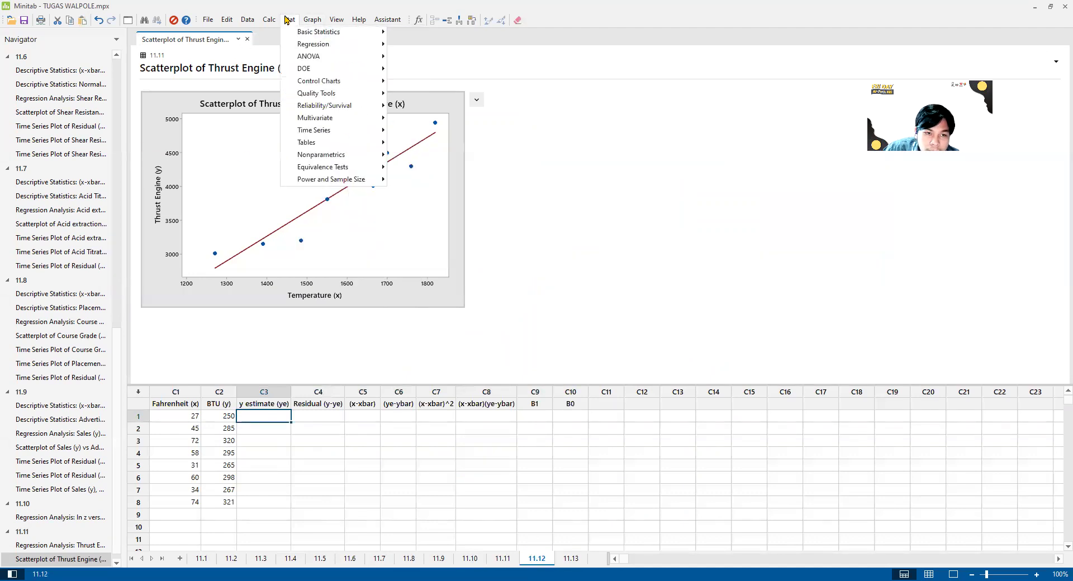
pyautogui.moveTo(335, 44)
pyautogui.moveTo(420, 54)
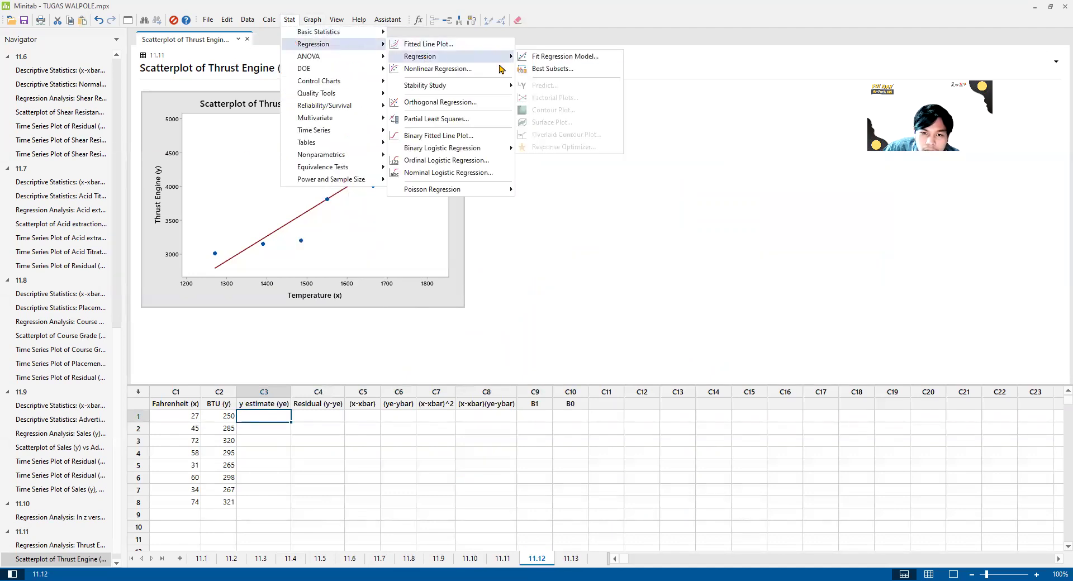
pyautogui.click(533, 56)
pyautogui.click(411, 201)
pyautogui.click(416, 373)
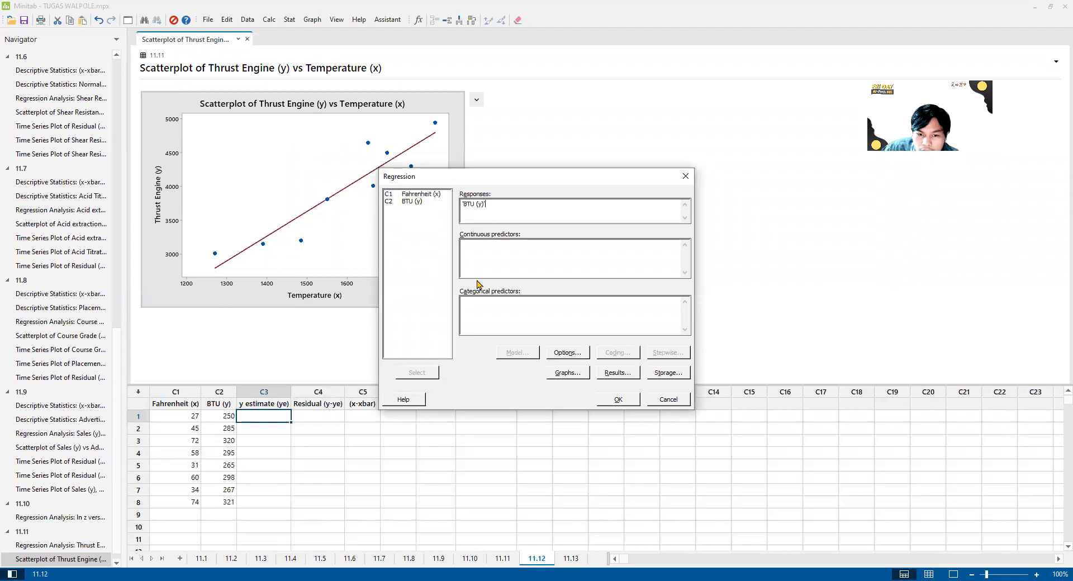
pyautogui.click(413, 194)
pyautogui.click(417, 372)
pyautogui.click(618, 398)
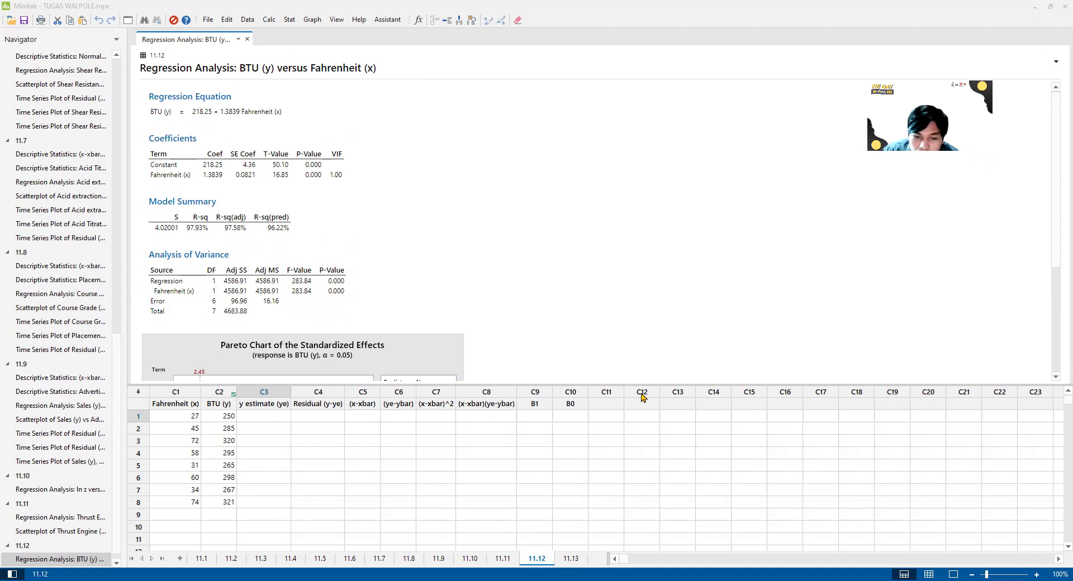
# Create a Multiple time series plot of Fahrenheit (x) and BTU (y)
pyautogui.click(228, 456)
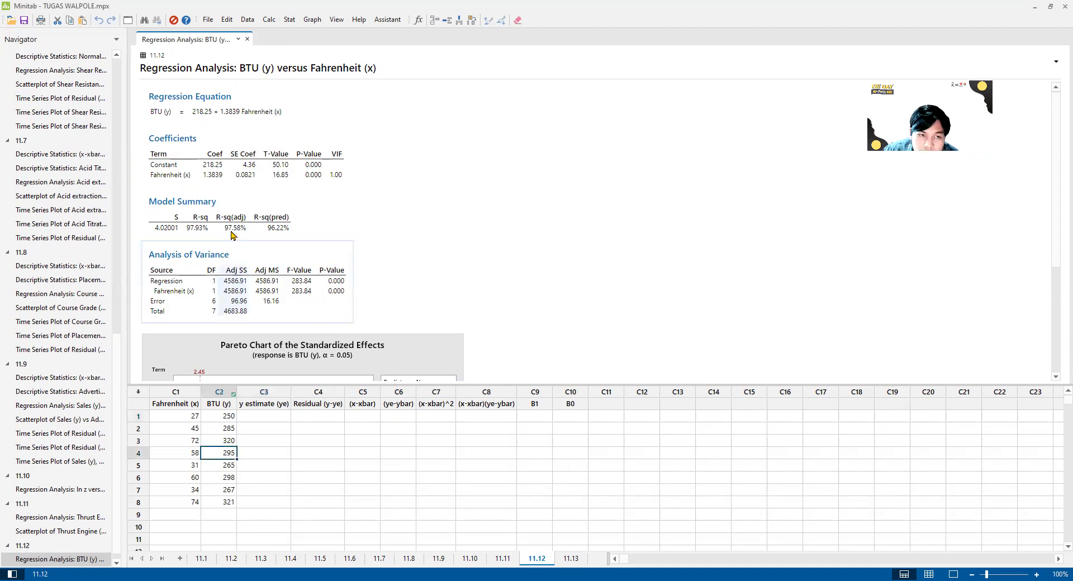
pyautogui.click(289, 19)
pyautogui.moveTo(312, 20)
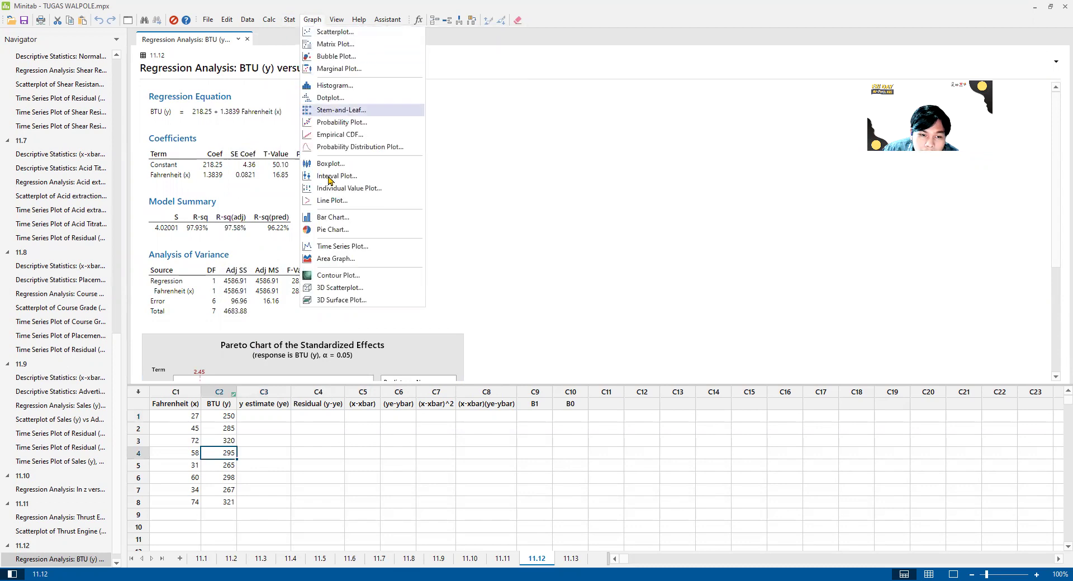
pyautogui.click(336, 250)
pyautogui.click(478, 313)
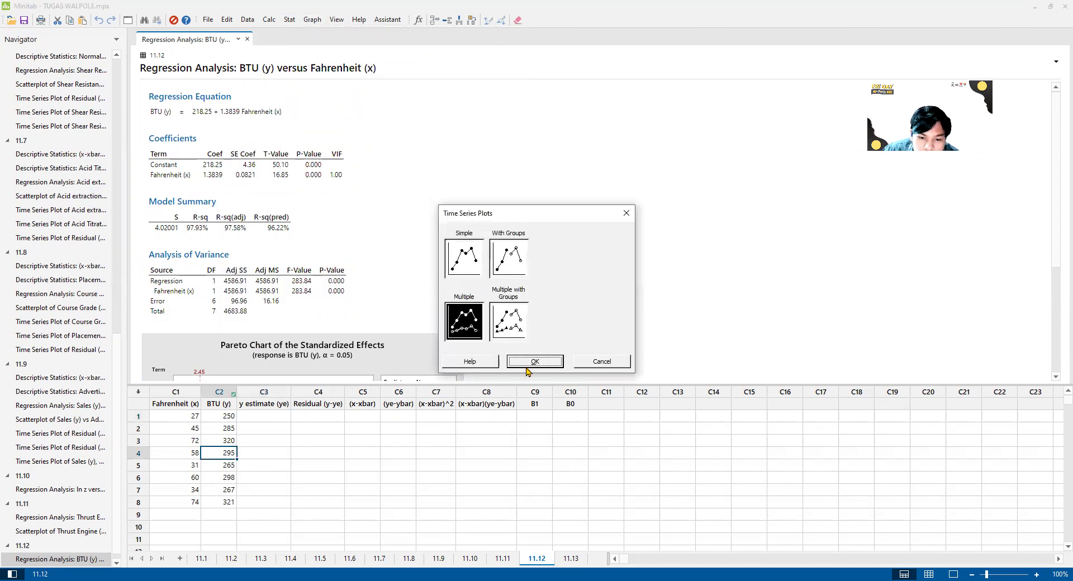
pyautogui.press('Return')
pyautogui.click(436, 220)
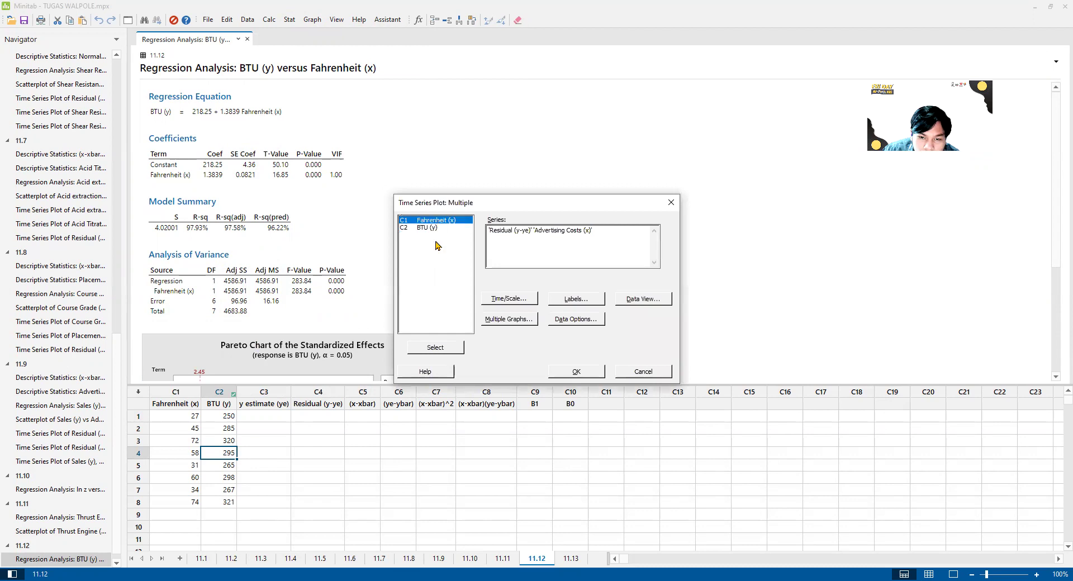
pyautogui.click(435, 347)
pyautogui.click(424, 229)
pyautogui.click(433, 347)
pyautogui.click(553, 371)
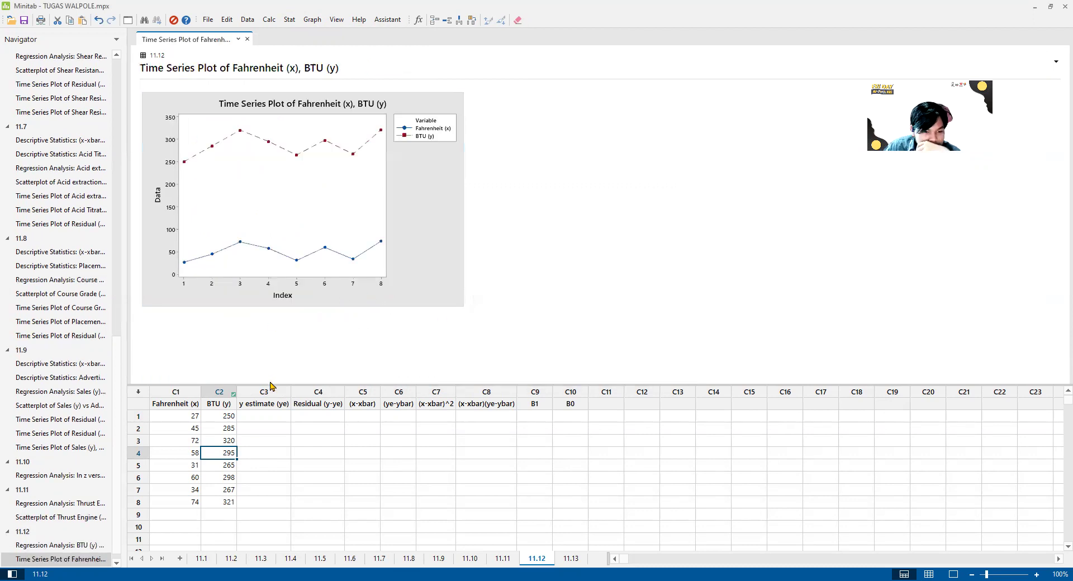
# Create a scatterplot with regression line of BTU (y) against Fahrenheit (x)
pyautogui.click(264, 417)
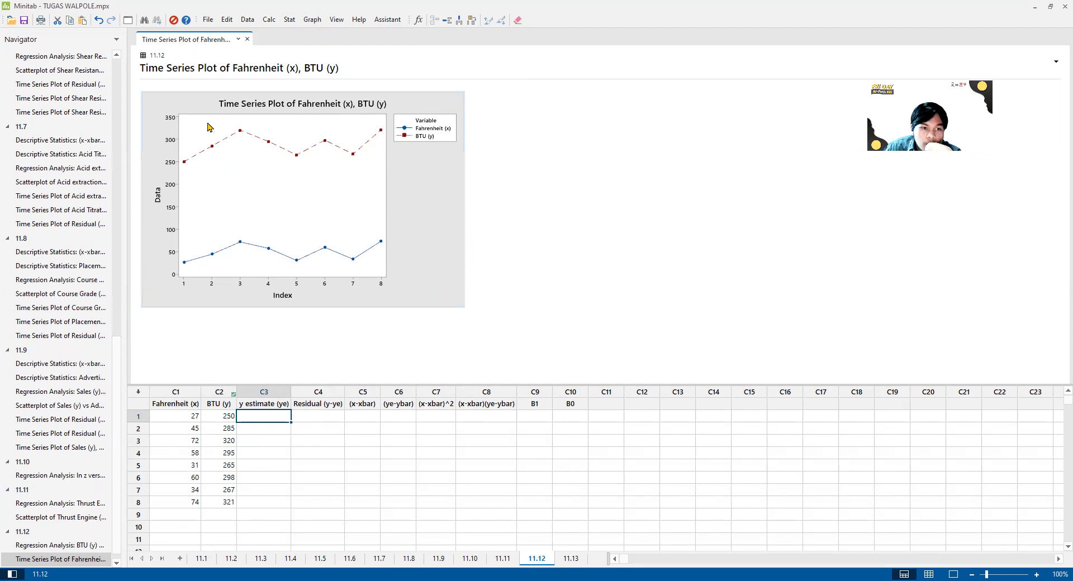
pyautogui.click(290, 20)
pyautogui.moveTo(313, 32)
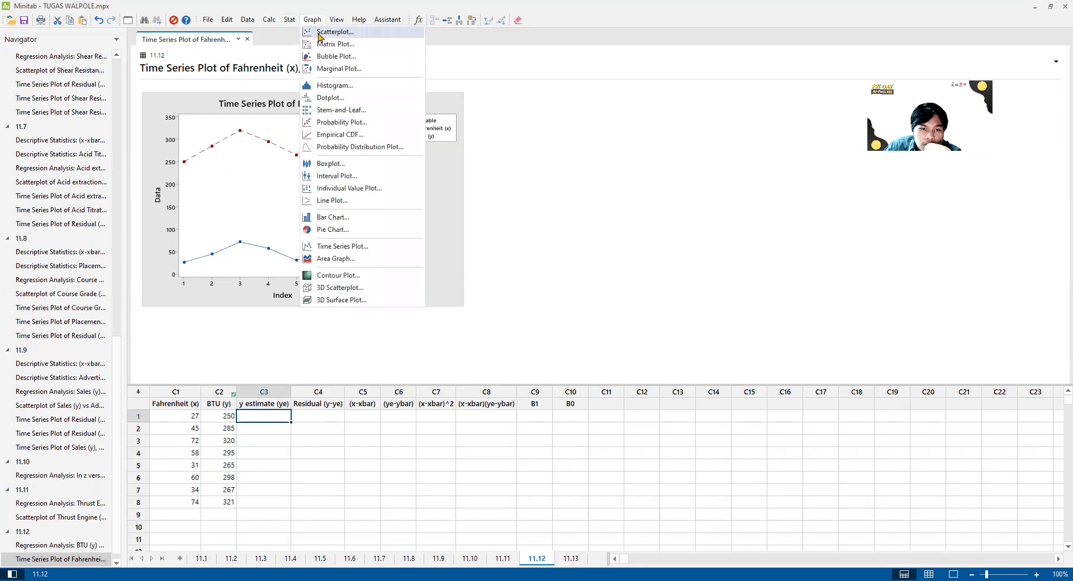
pyautogui.click(316, 33)
pyautogui.click(562, 260)
pyautogui.click(547, 369)
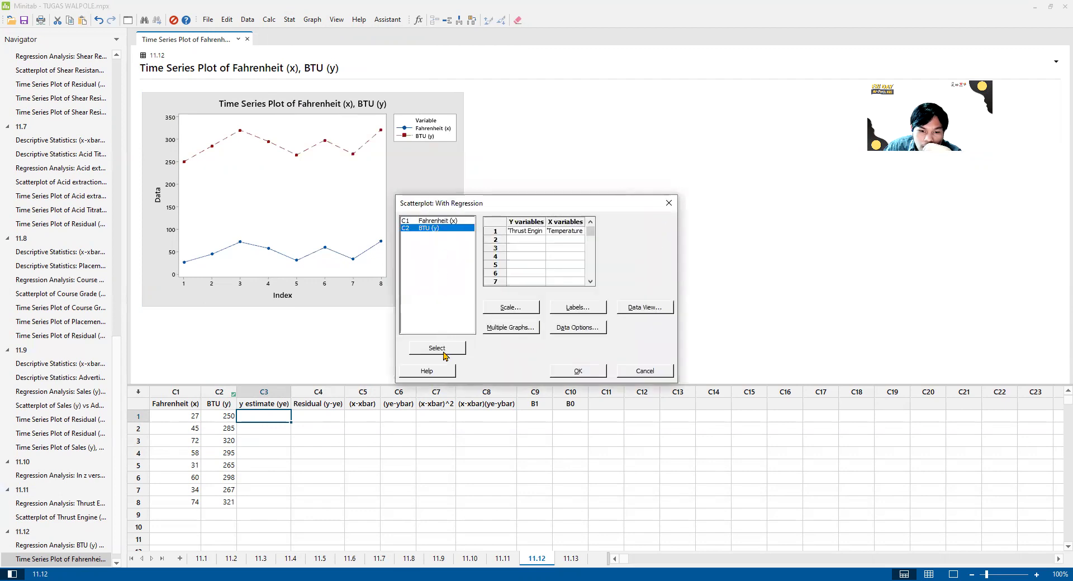
pyautogui.click(453, 221)
pyautogui.click(437, 347)
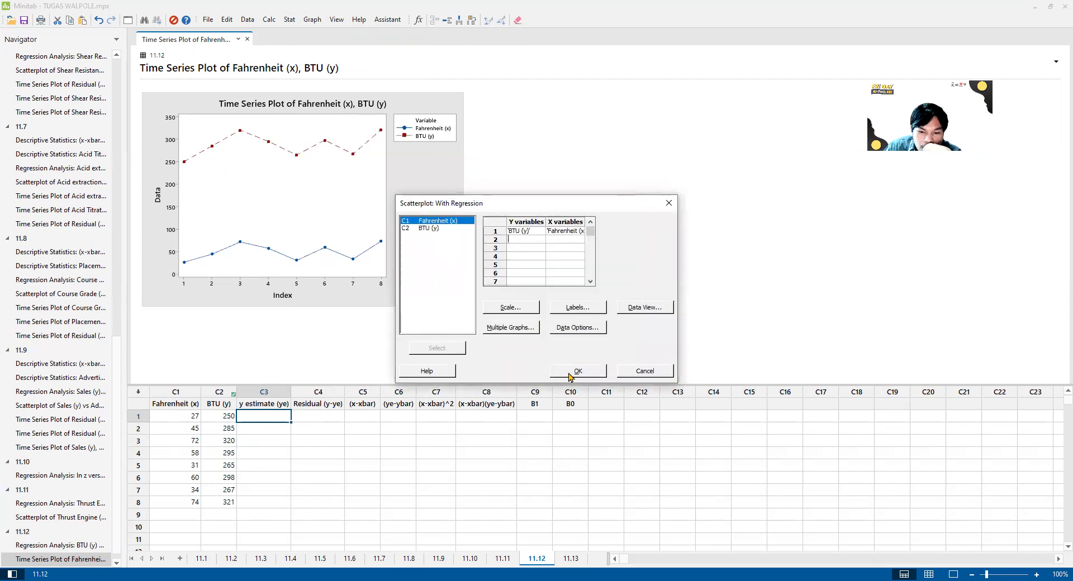
pyautogui.press('Return')
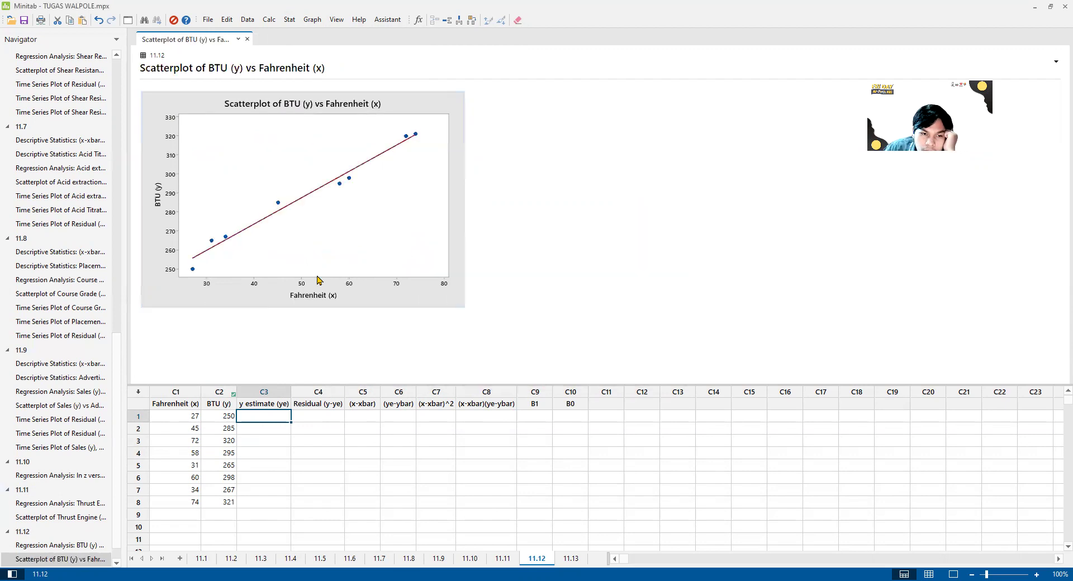
pyautogui.hotkey('alt', 'Tab')
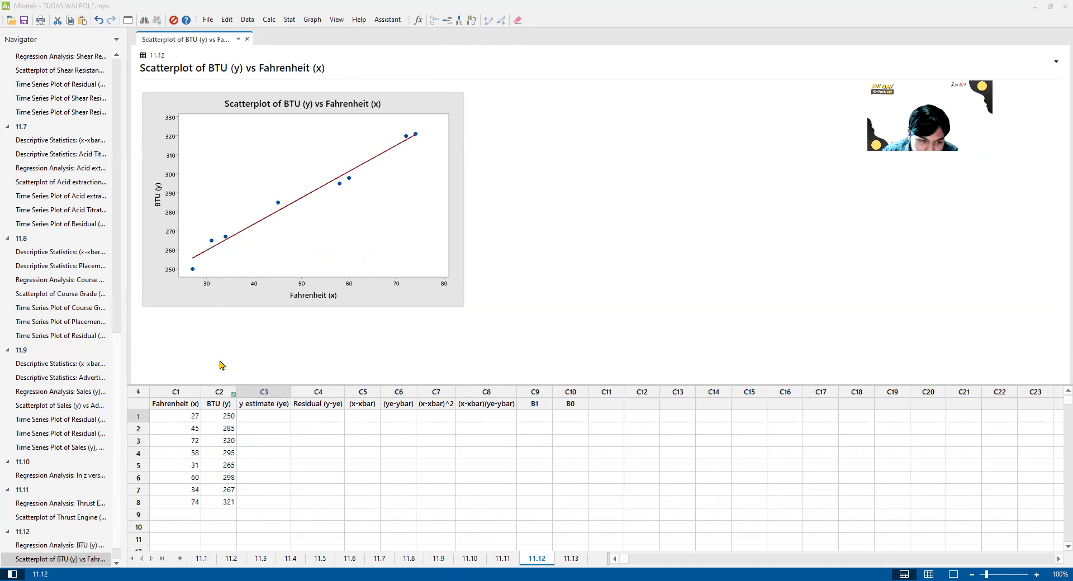
# Calculate the y estimate (ye) column C3 as 218.25+1.3839*c1, using the fitted equation from the 11.12 regression output
pyautogui.click(279, 419)
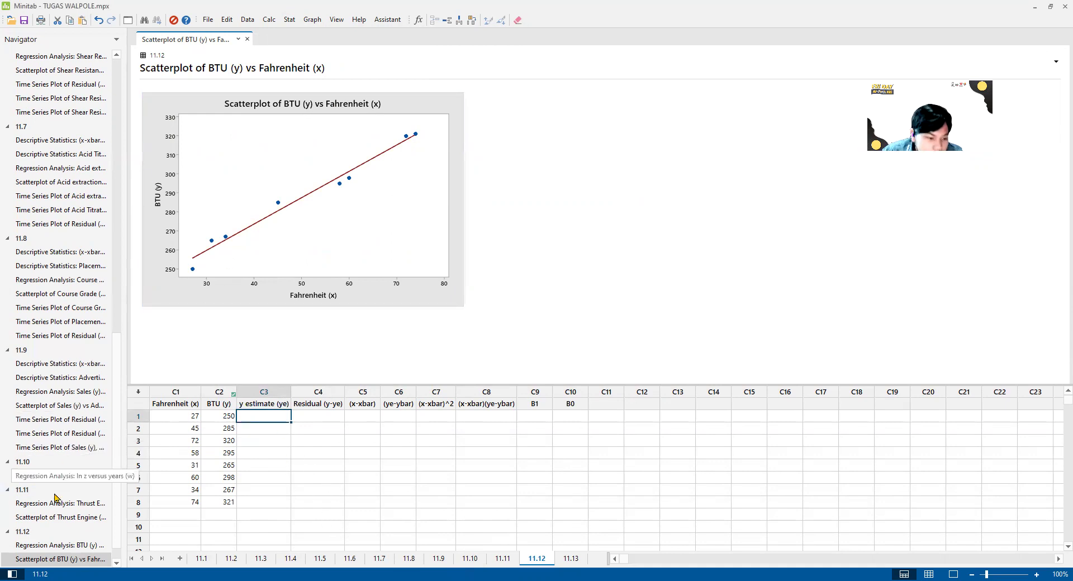
pyautogui.scroll(-1, 62, 559)
pyautogui.click(59, 517)
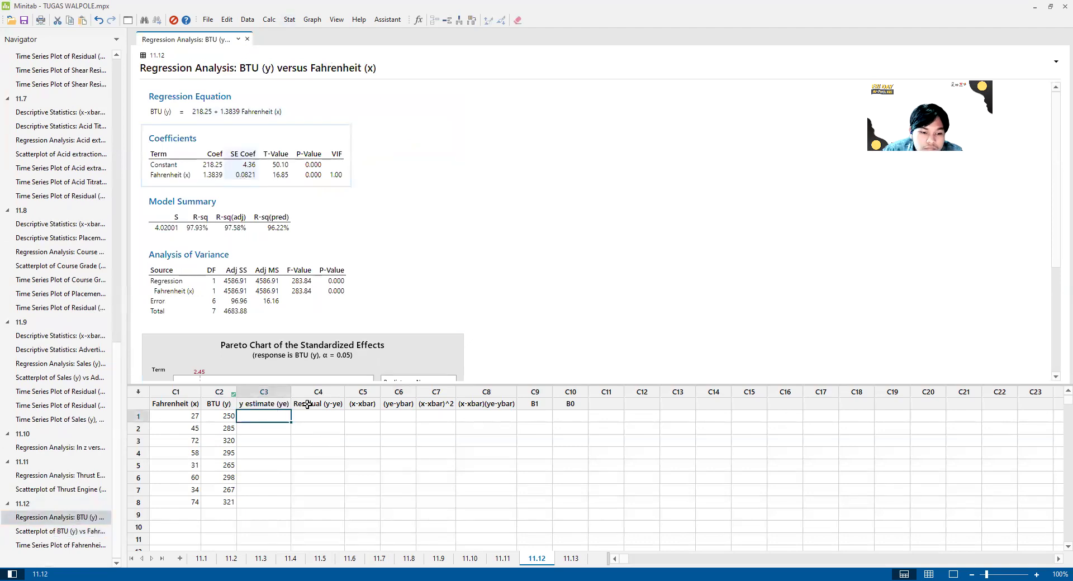
pyautogui.click(269, 20)
pyautogui.click(293, 31)
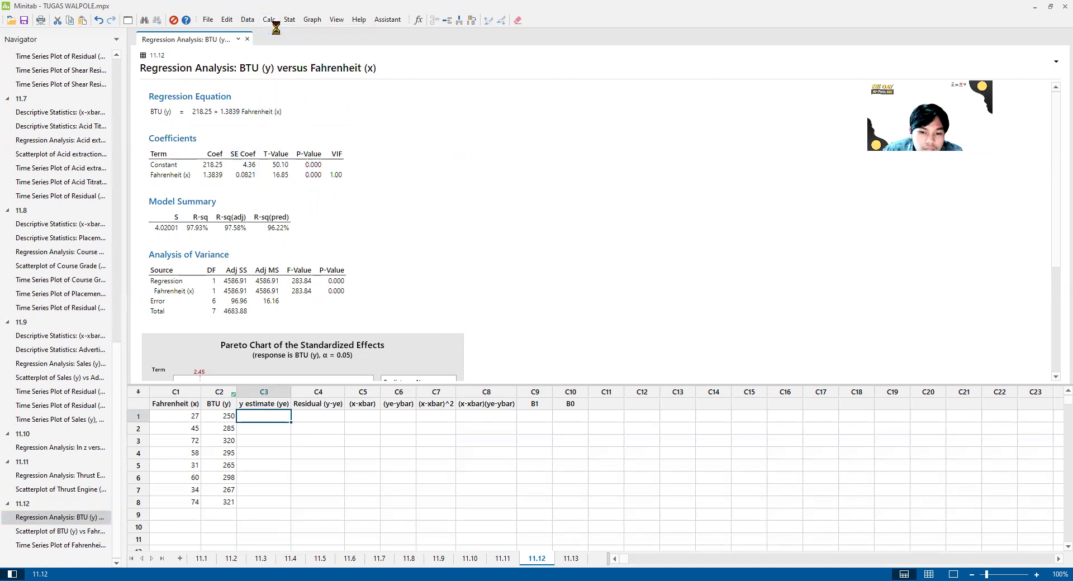
pyautogui.write('c33')
pyautogui.press('BackSpace')
pyautogui.press('Tab')
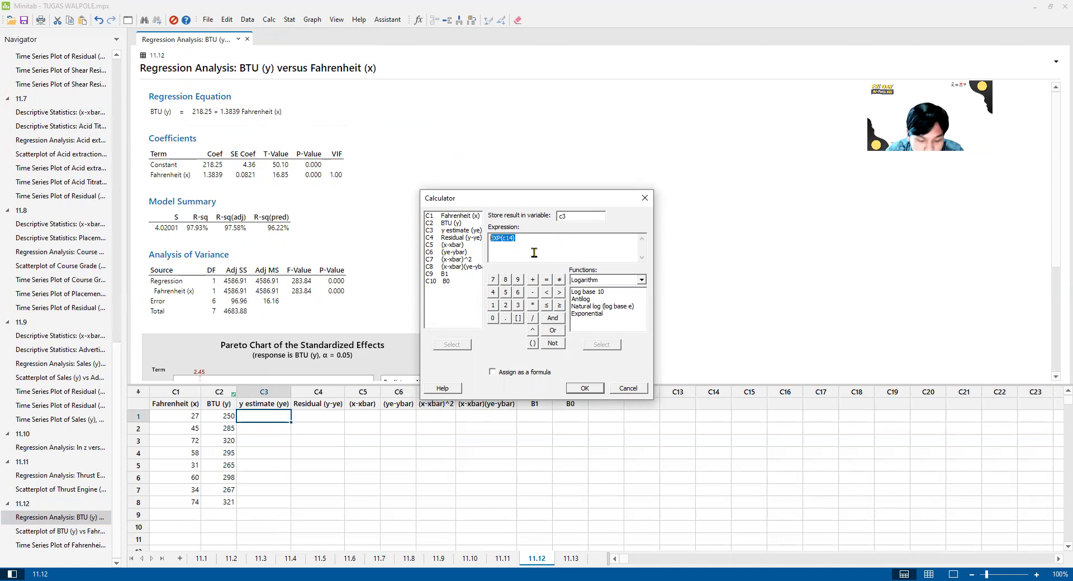
pyautogui.write('218.25+1.3839*c1')
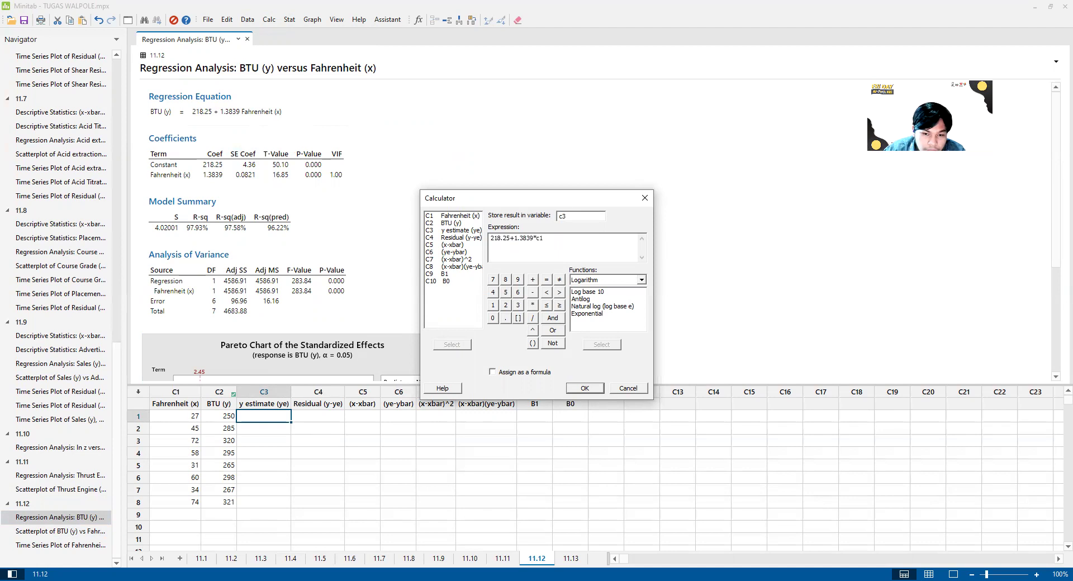
pyautogui.click(585, 388)
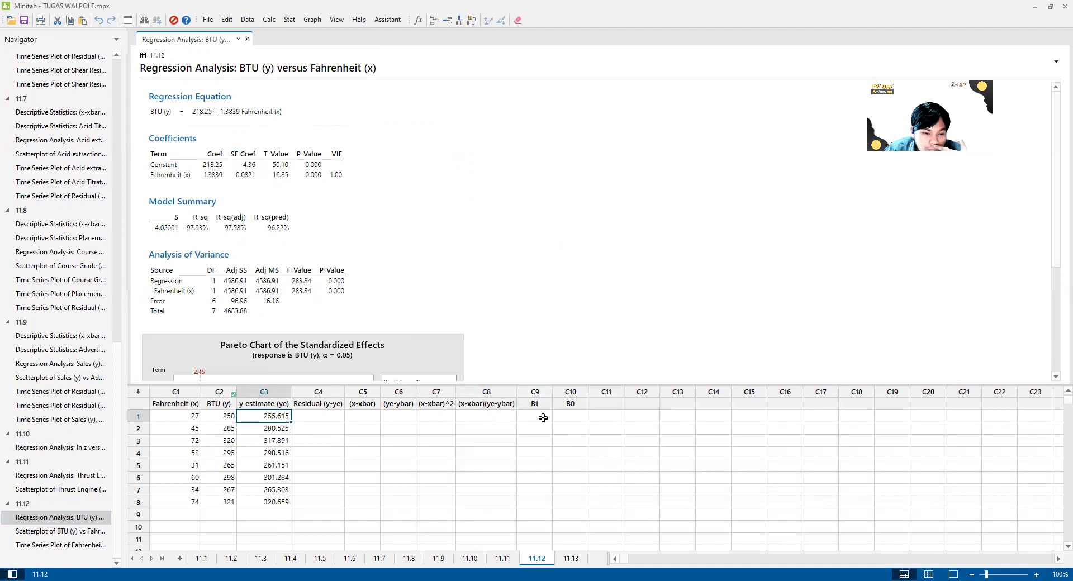
# Calculate the Residual (y-ye) column C4 with the expression c2-c3
pyautogui.click(309, 415)
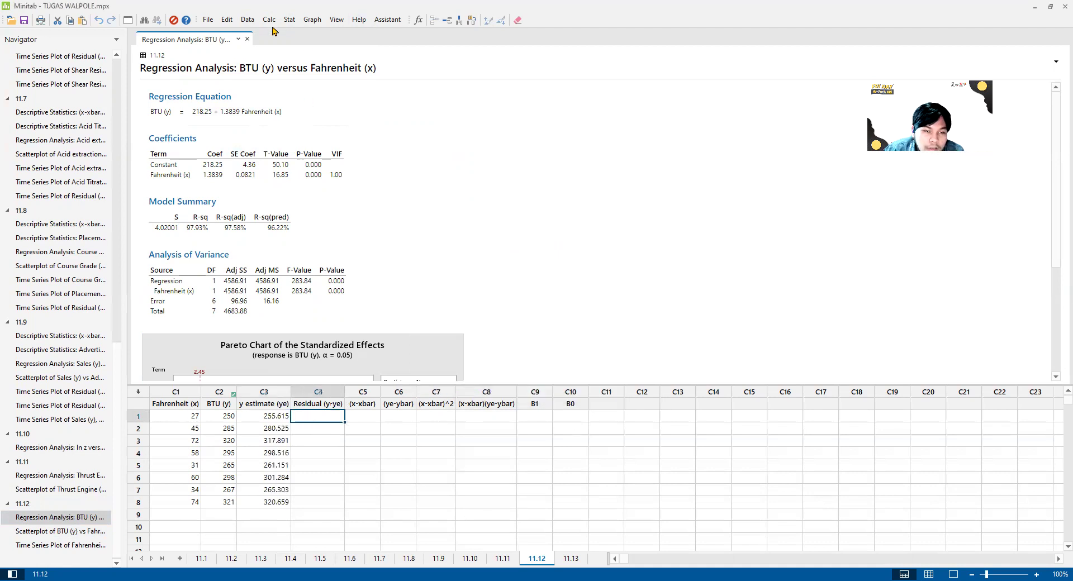
pyautogui.click(292, 21)
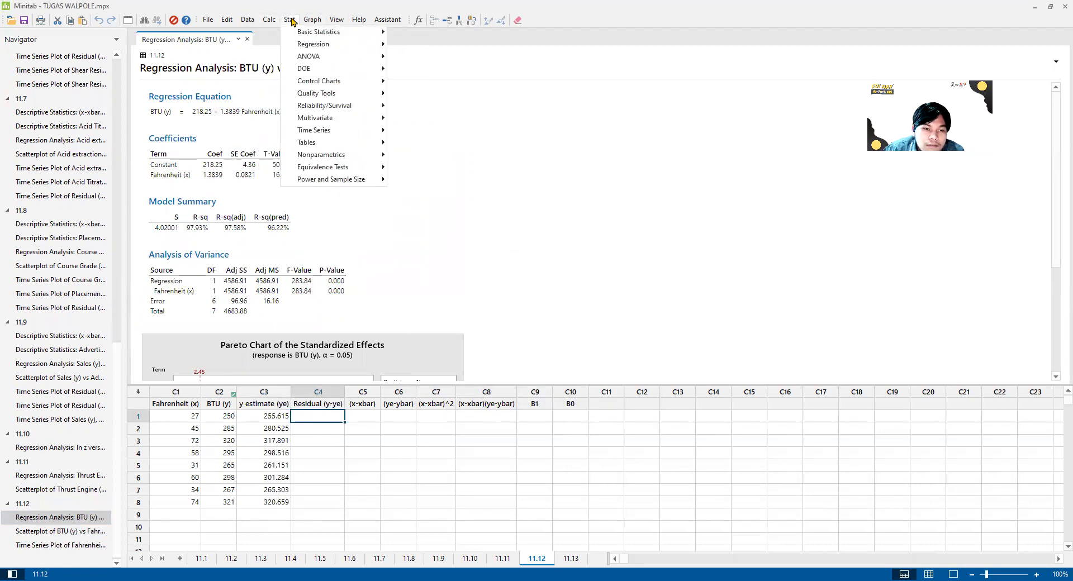
pyautogui.click(279, 32)
pyautogui.write('c4')
pyautogui.press('Tab')
pyautogui.write('c')
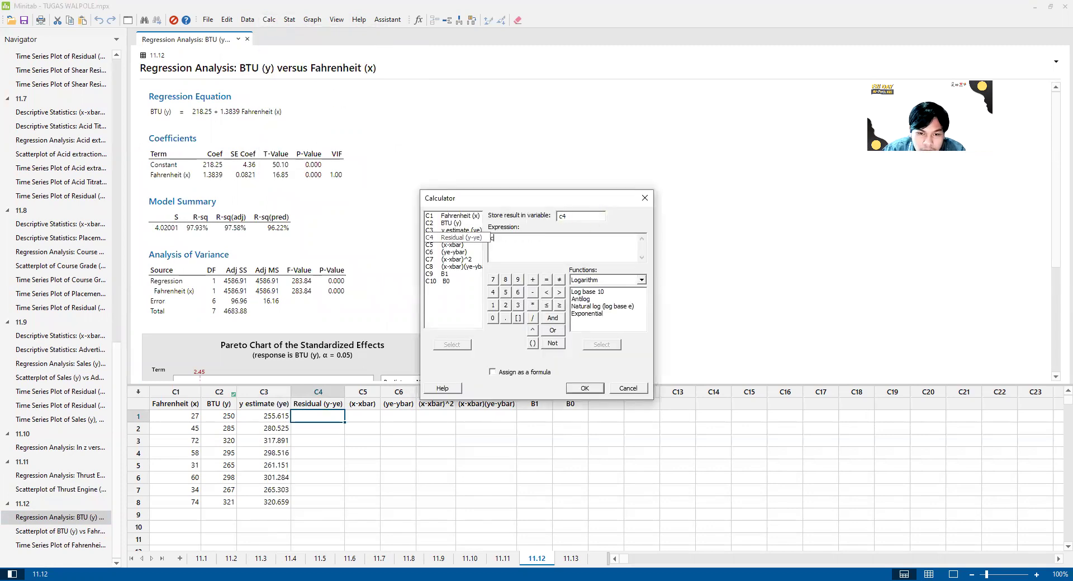
pyautogui.write('2-c3')
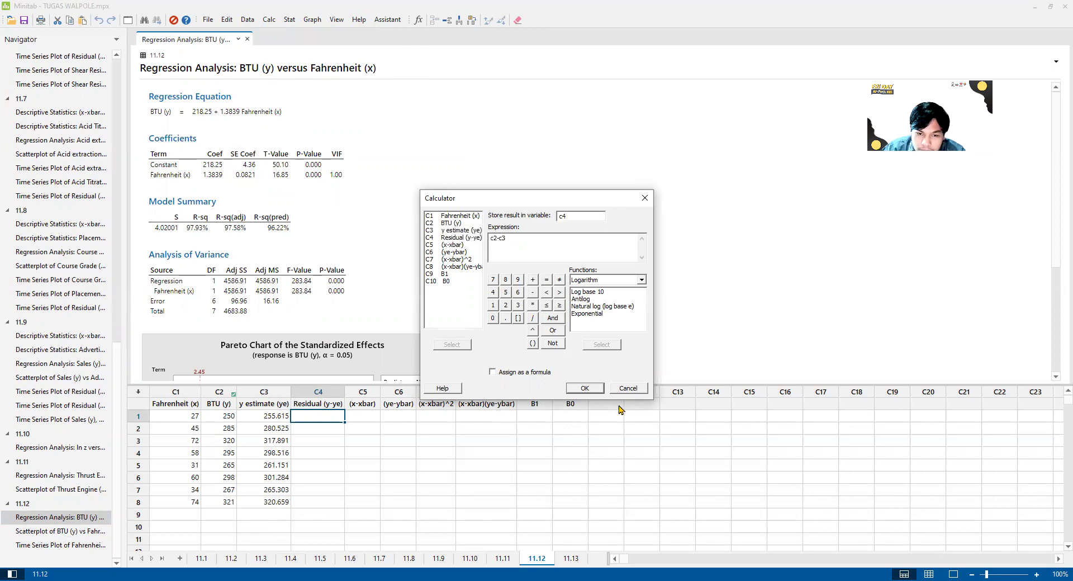
pyautogui.click(585, 389)
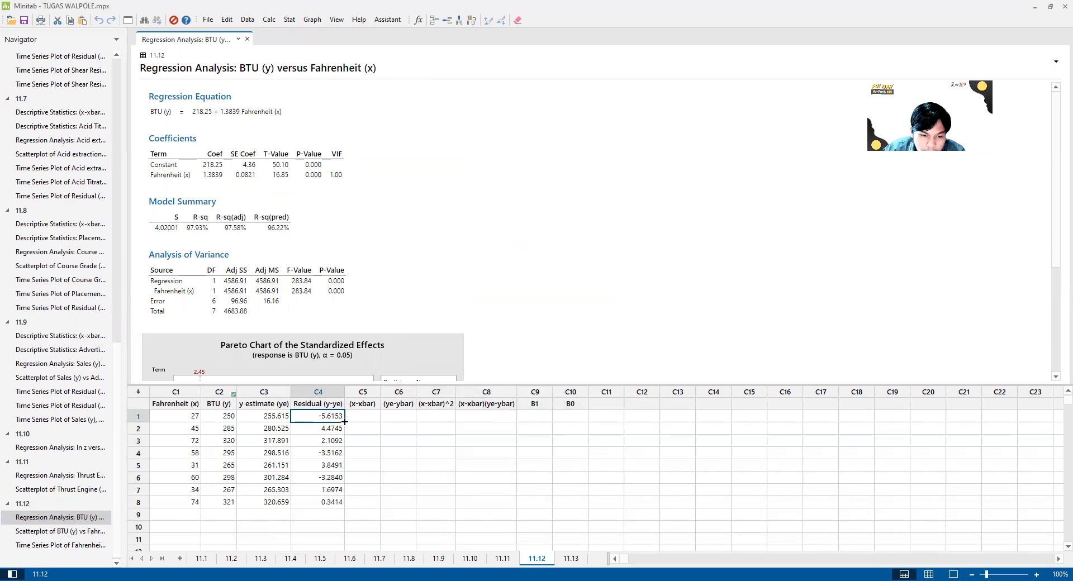
# Create a Simple time series plot of Residual (y-ye)
pyautogui.click(362, 416)
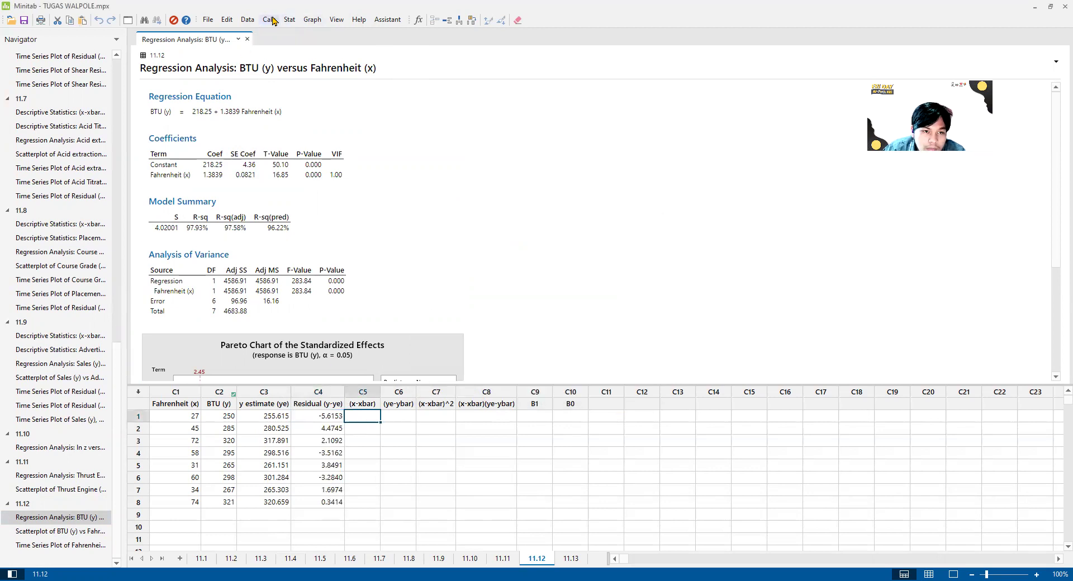
pyautogui.click(289, 20)
pyautogui.click(302, 24)
pyautogui.click(301, 24)
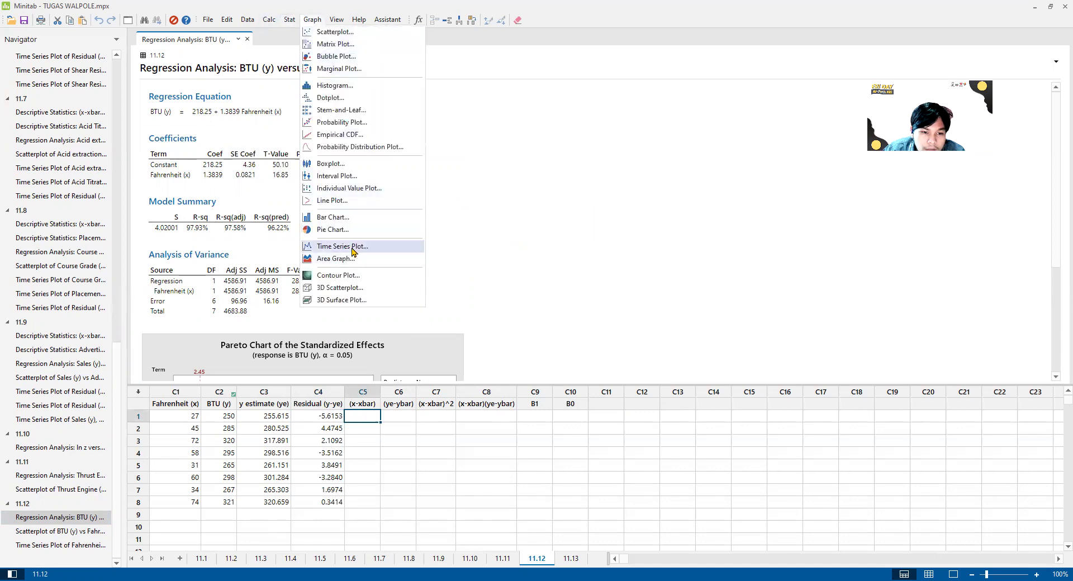
pyautogui.press('Return')
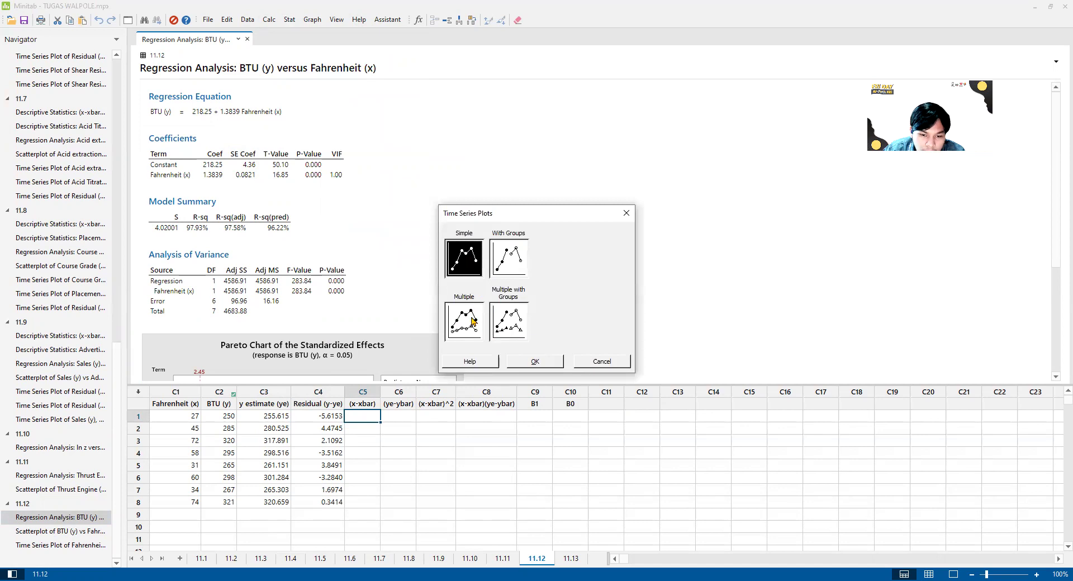
pyautogui.click(530, 361)
pyautogui.click(437, 241)
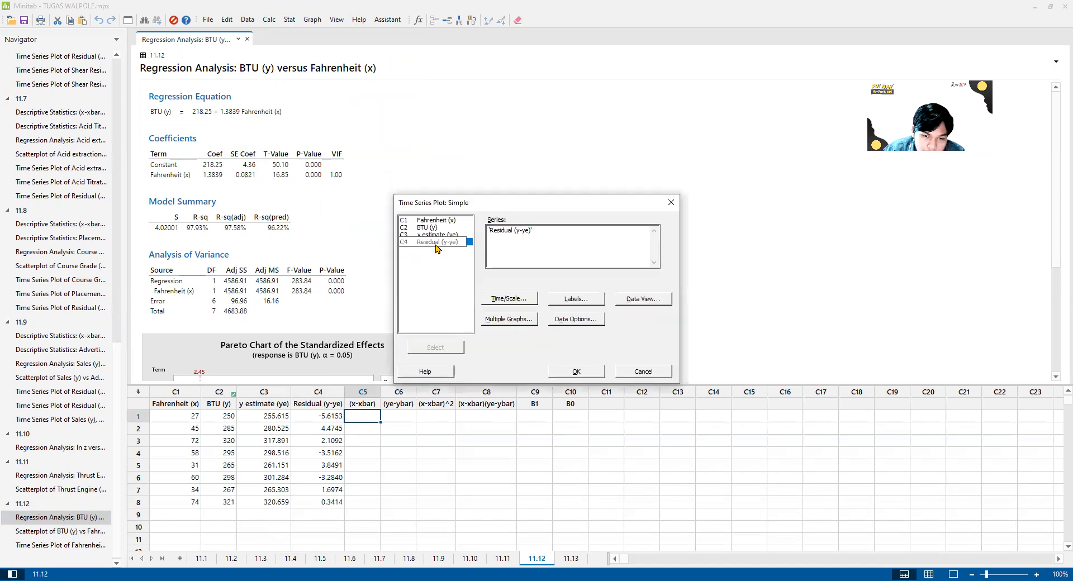
pyautogui.click(435, 348)
pyautogui.click(569, 370)
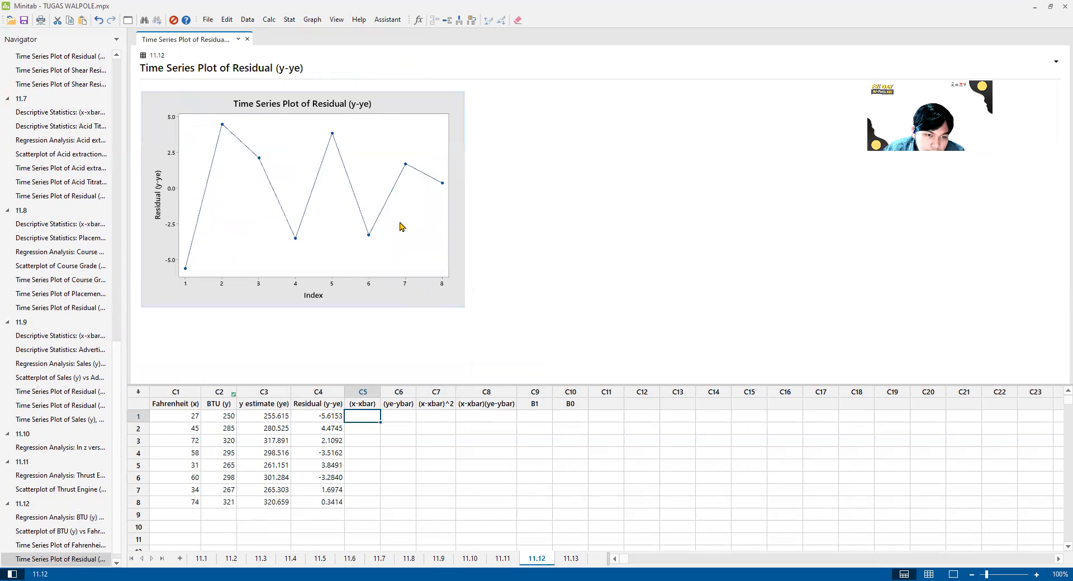
# Create a Multiple time series plot of BTU (y) and y estimate (ye)
pyautogui.click(312, 20)
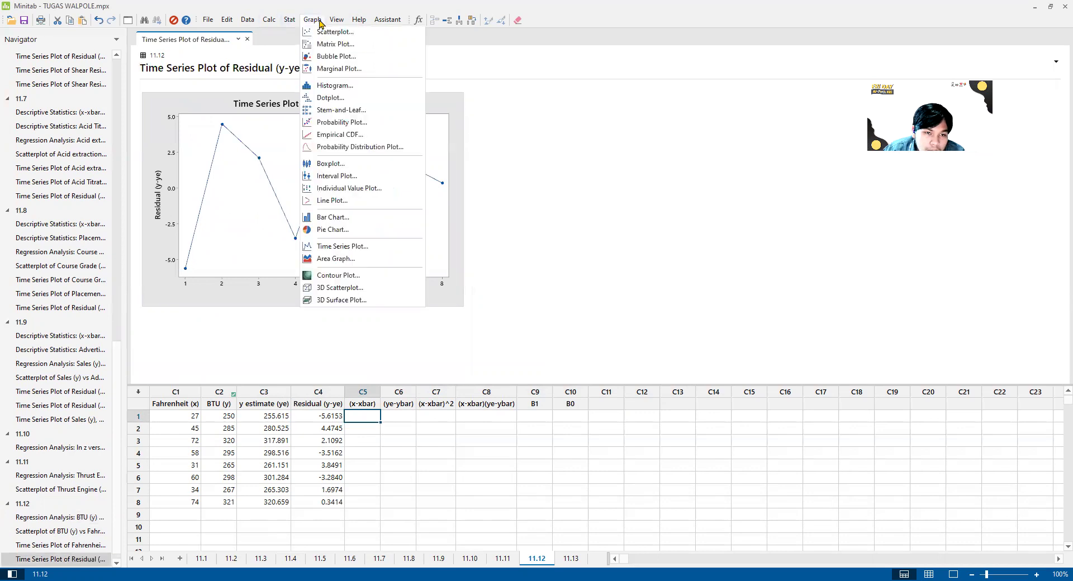
pyautogui.click(364, 247)
pyautogui.click(464, 321)
pyautogui.click(520, 362)
pyautogui.click(433, 222)
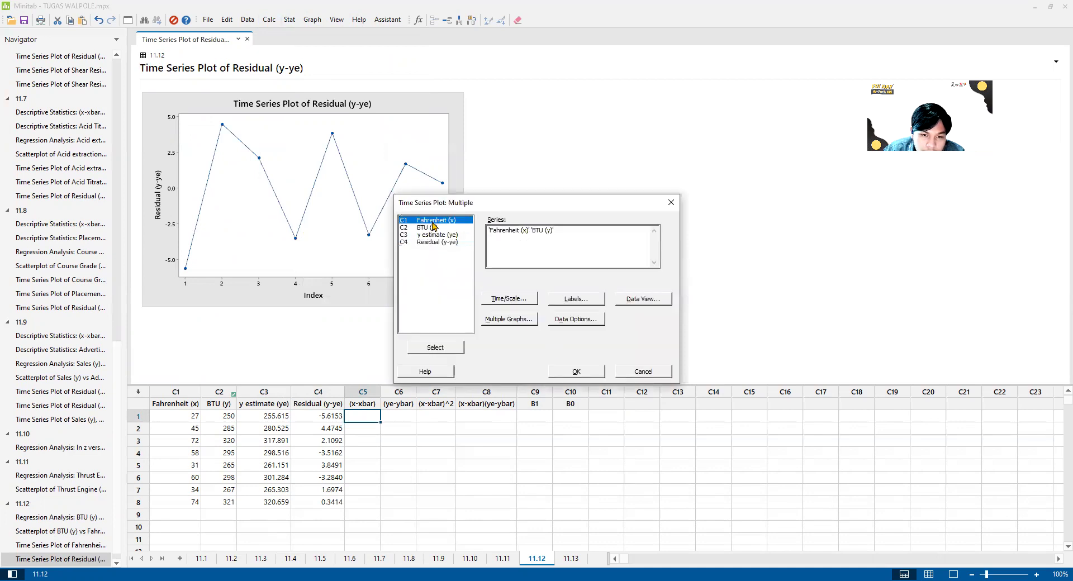
pyautogui.click(438, 348)
pyautogui.click(431, 235)
pyautogui.click(438, 347)
pyautogui.click(559, 372)
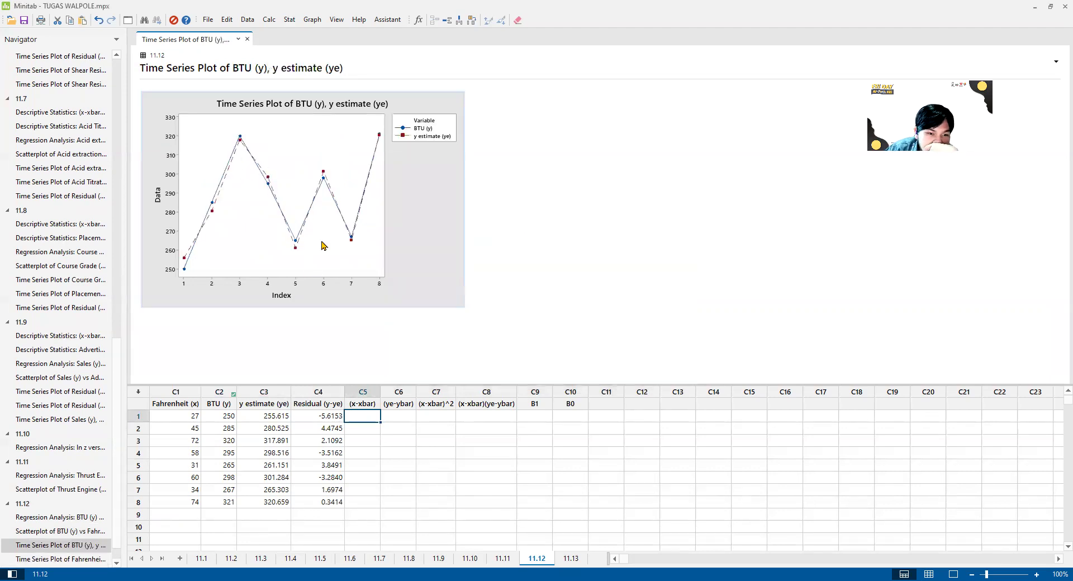
# Review the BTU (y) regression output and display descriptive statistics for Fahrenheit (x) and BTU (y)
pyautogui.click(134, 347)
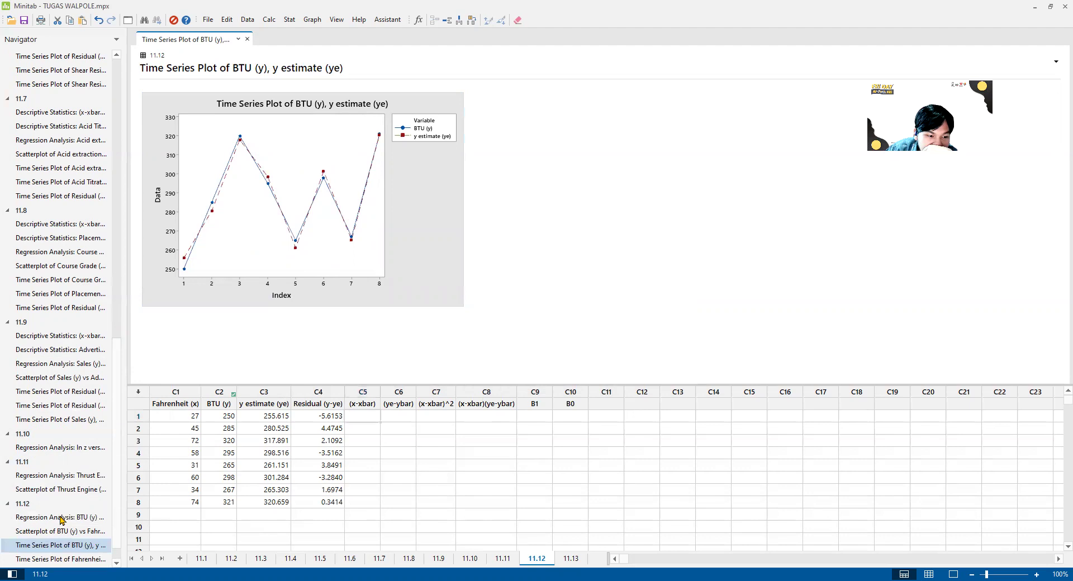
pyautogui.click(62, 518)
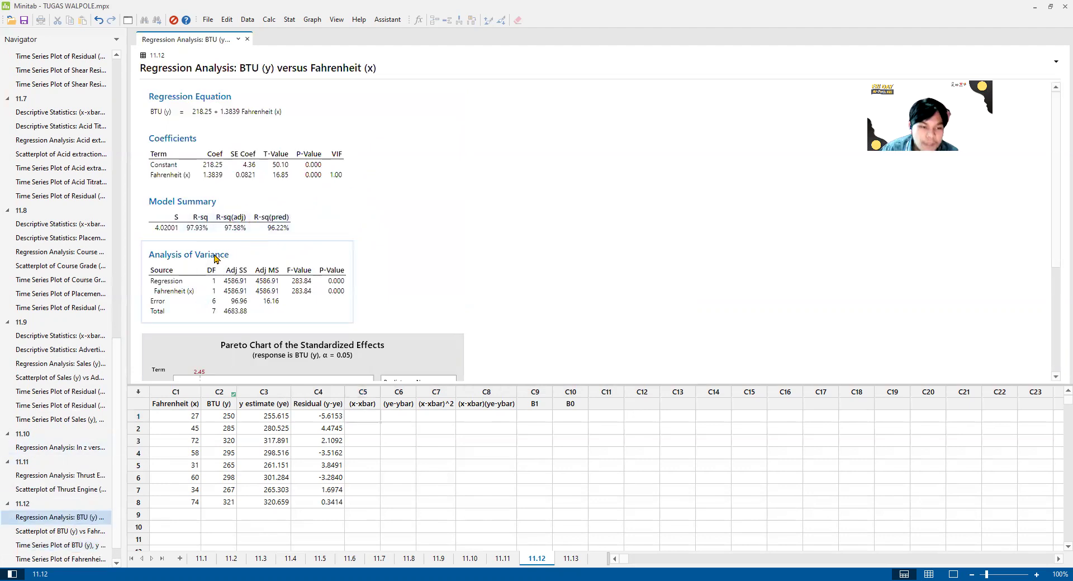
pyautogui.click(364, 416)
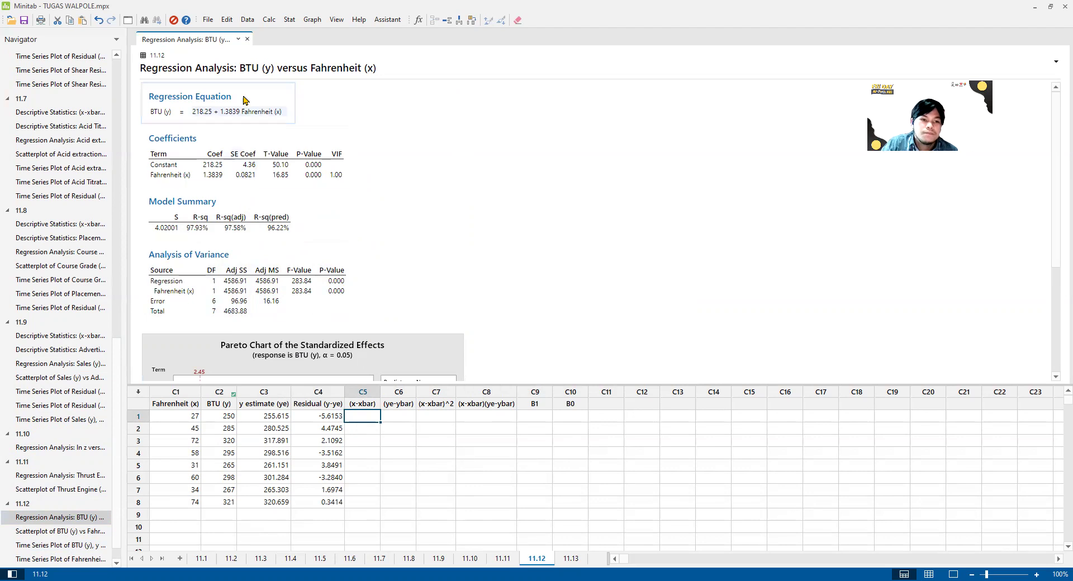
pyautogui.click(291, 20)
pyautogui.moveTo(357, 32)
pyautogui.click(413, 32)
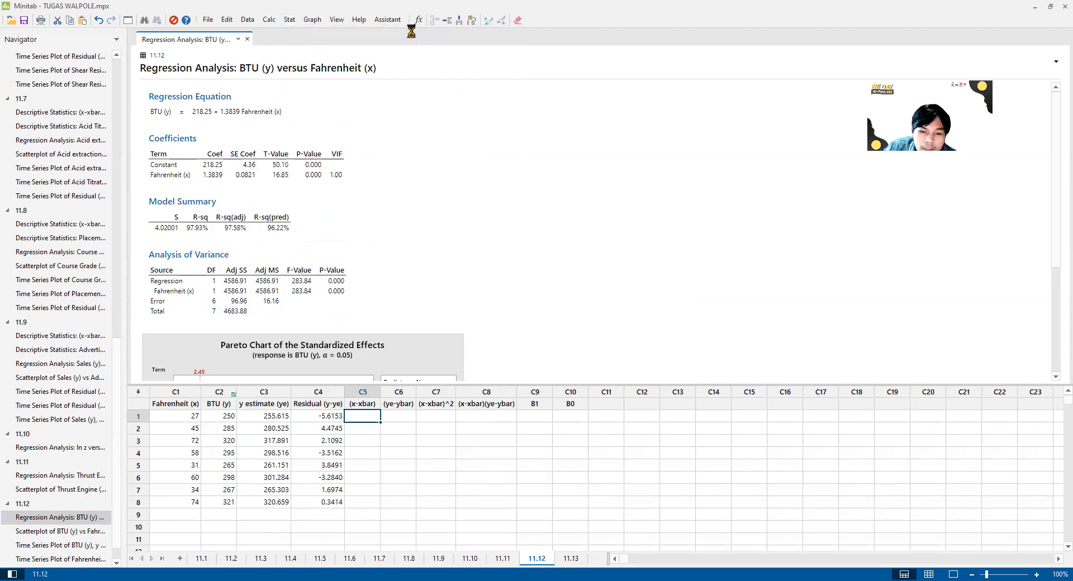
pyautogui.doubleClick(480, 217)
pyautogui.click(479, 225)
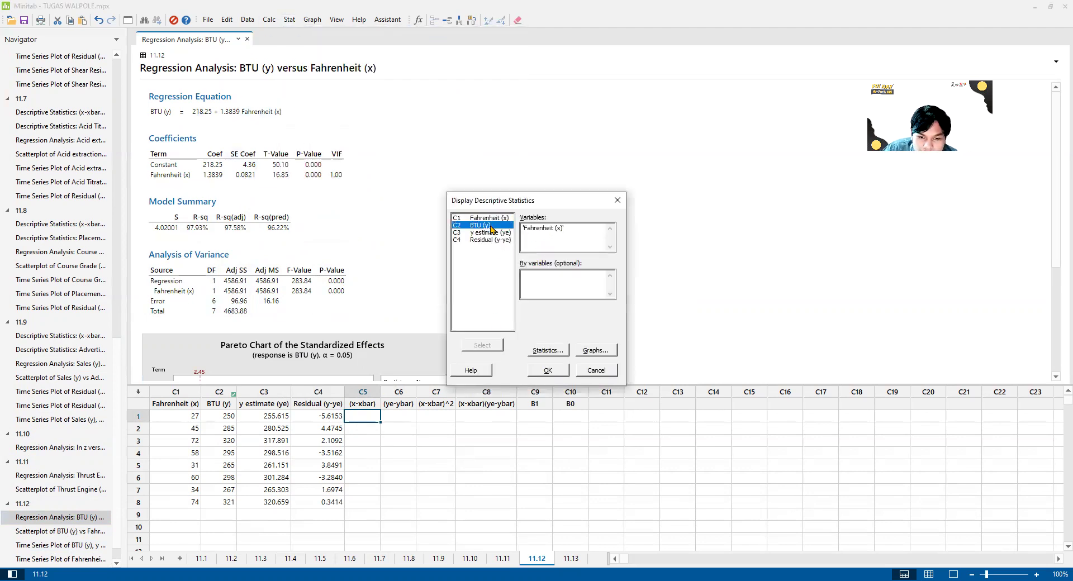
pyautogui.click(487, 346)
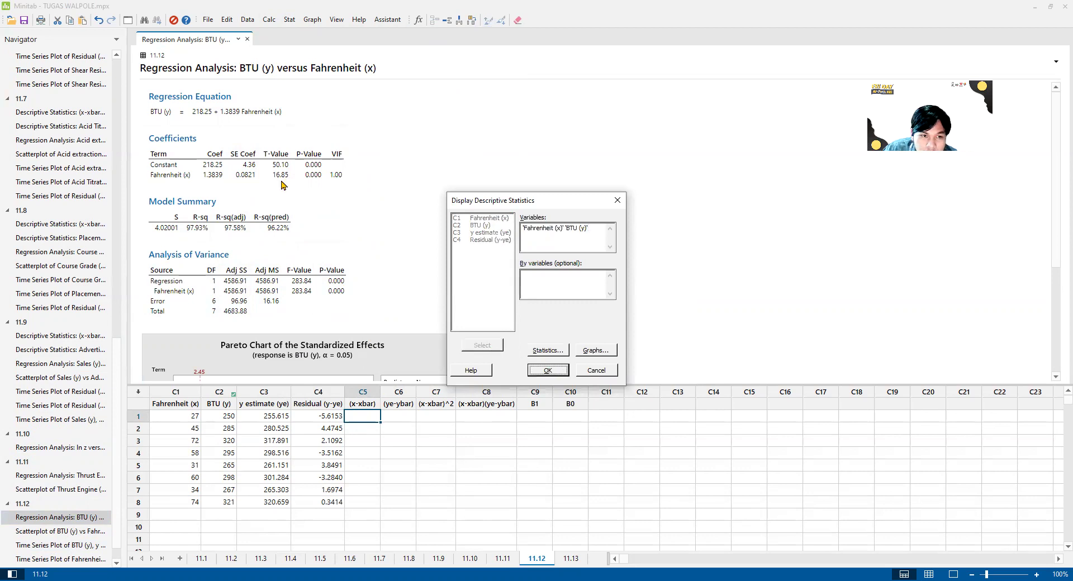
pyautogui.click(547, 370)
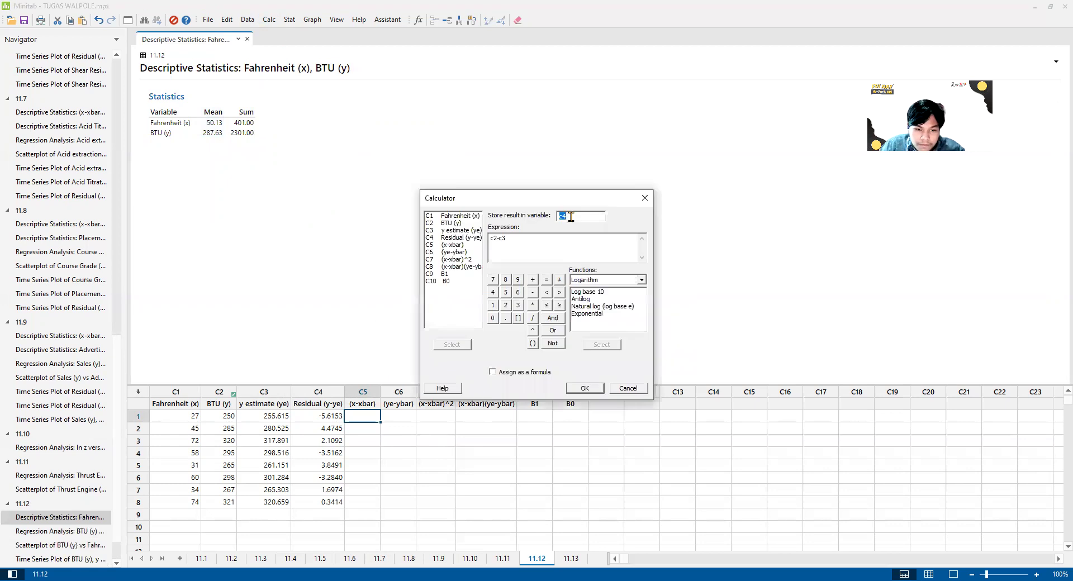
# Calculate the (x-xbar) column C5 with the expression c1-50.13
pyautogui.write('c5')
pyautogui.moveTo(555, 239); pyautogui.dragTo(489, 239)
pyautogui.write('v2')
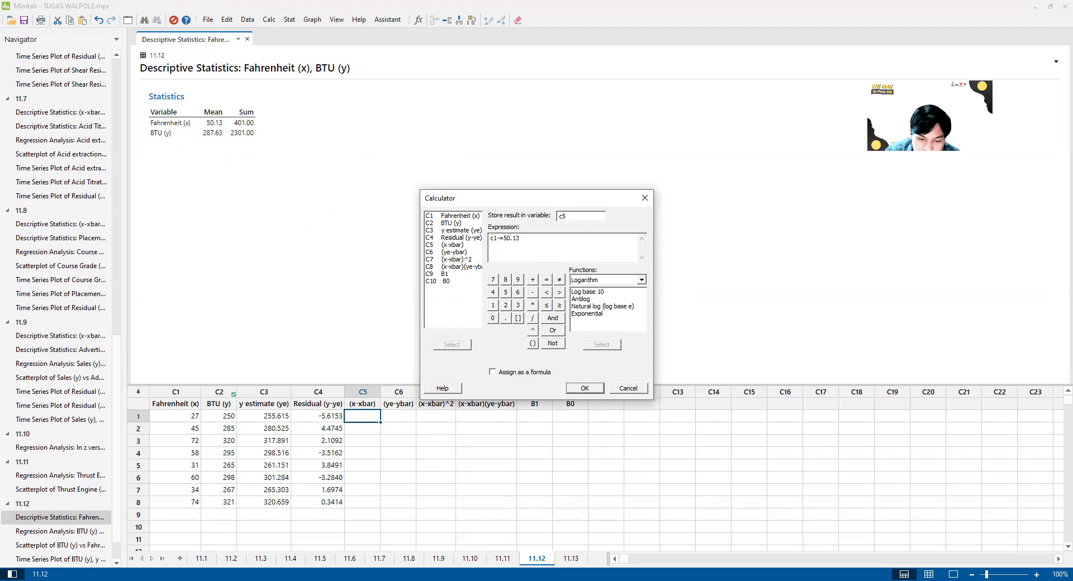
pyautogui.hotkey('alt', 'Tab')
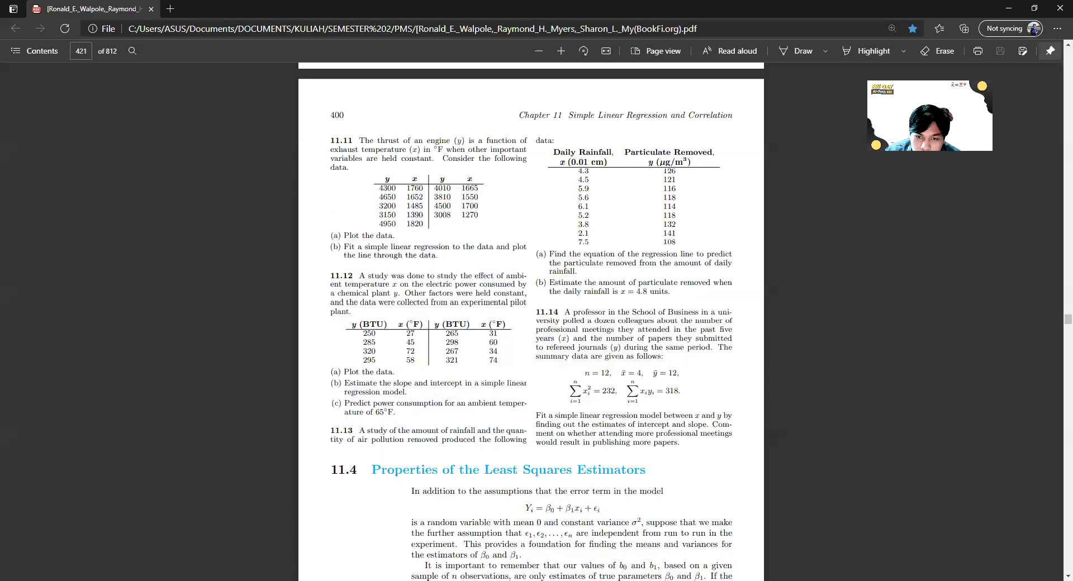
pyautogui.hotkey('alt', 'Tab')
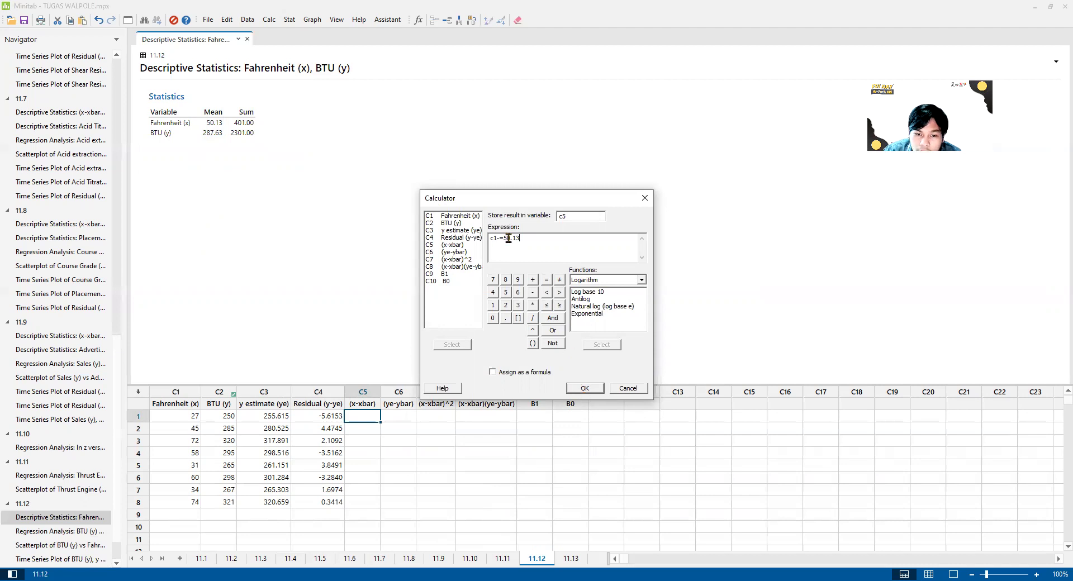
pyautogui.press('BackSpace')
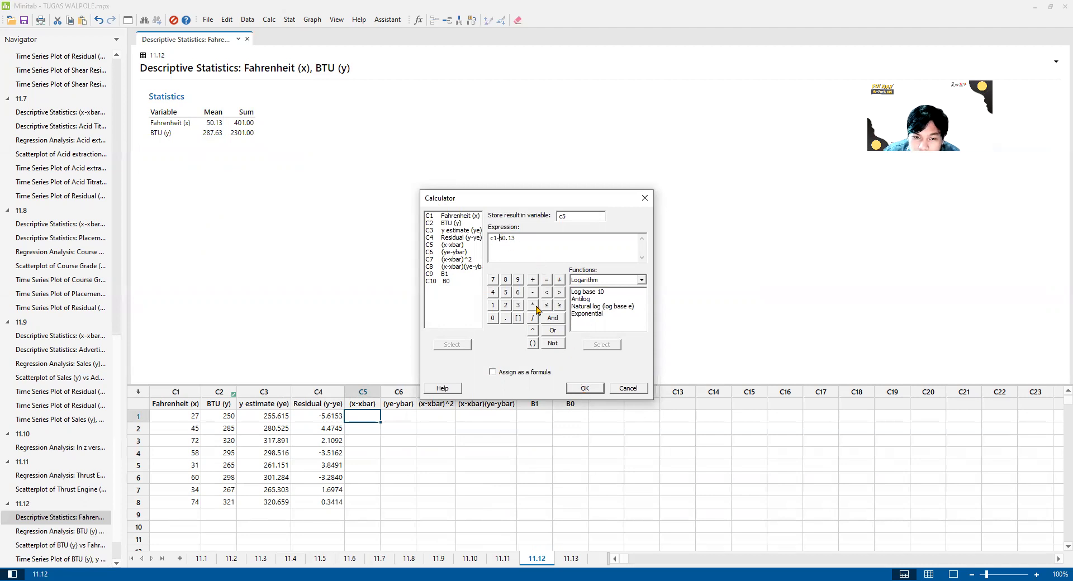
pyautogui.click(593, 392)
# Calculate the (ye-ybar) column C6 with the expression c3-287.63
pyautogui.click(388, 417)
pyautogui.click(273, 20)
pyautogui.click(276, 27)
pyautogui.write('c6')
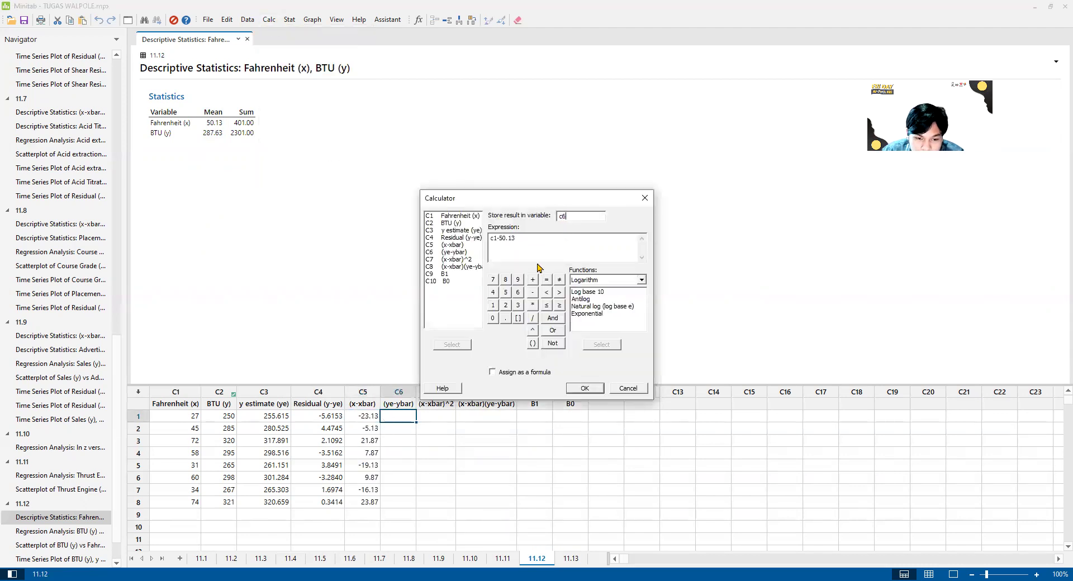
pyautogui.tripleClick(524, 244)
pyautogui.write('c')
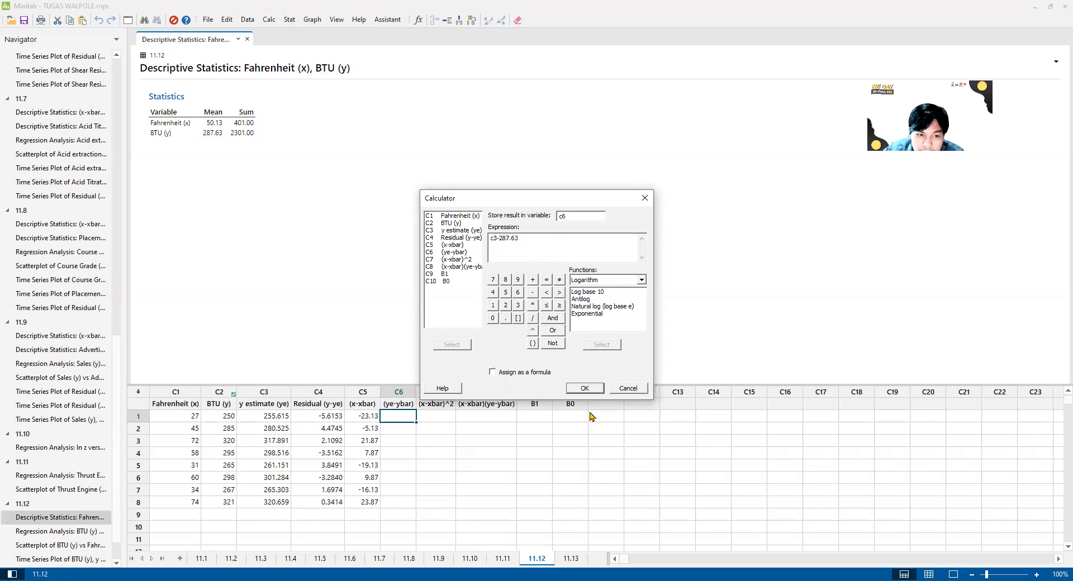
pyautogui.click(583, 388)
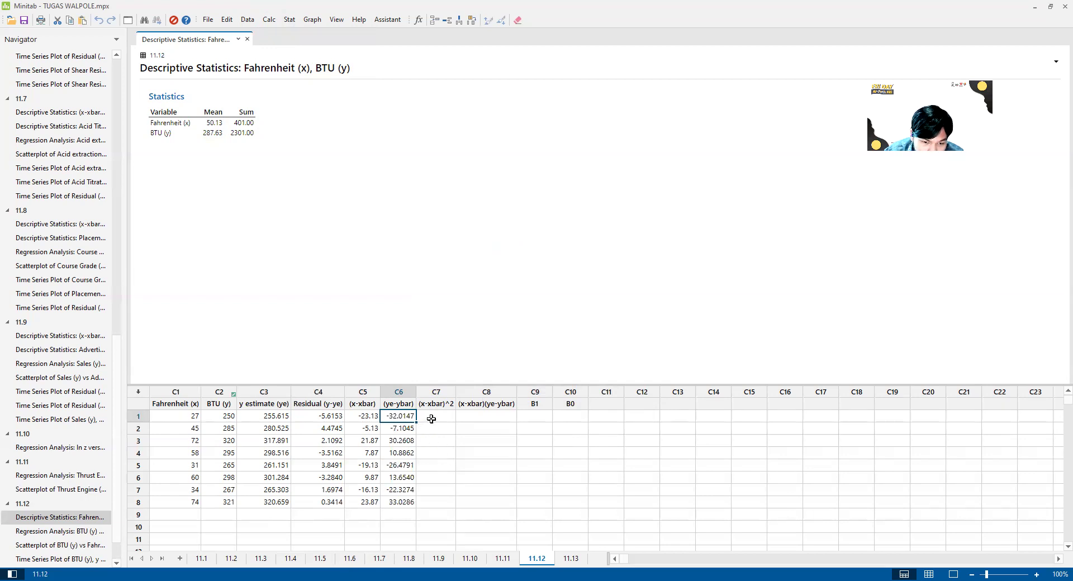
# Calculate the (x-xbar)^2 column C7 with the expression c5^2
pyautogui.click(428, 418)
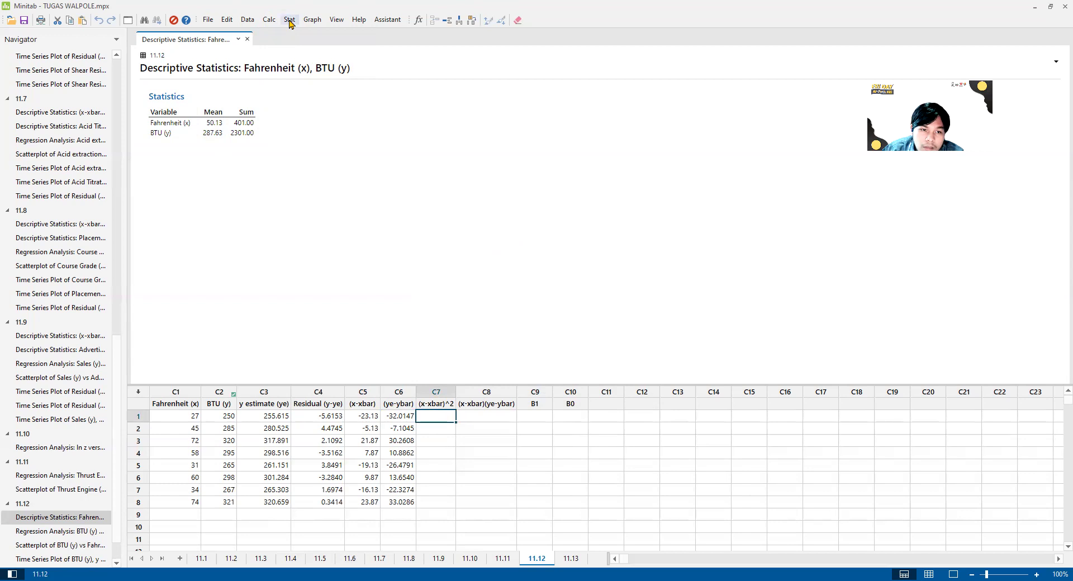
pyautogui.click(269, 20)
pyautogui.click(293, 32)
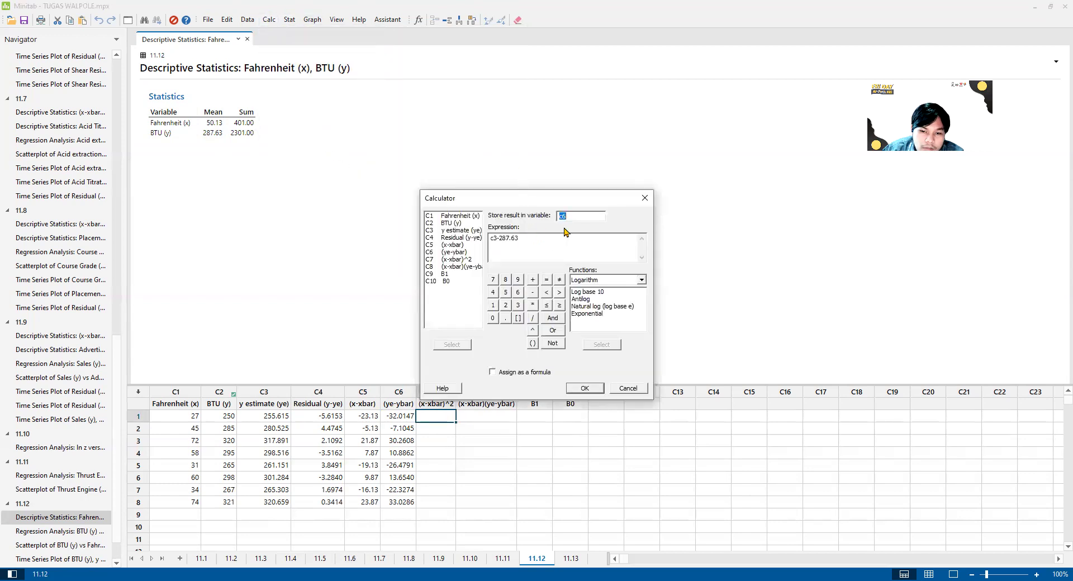
pyautogui.write('c7')
pyautogui.moveTo(517, 240); pyautogui.dragTo(472, 242)
pyautogui.write('c5')
pyautogui.click(532, 330)
pyautogui.write('2')
pyautogui.click(585, 388)
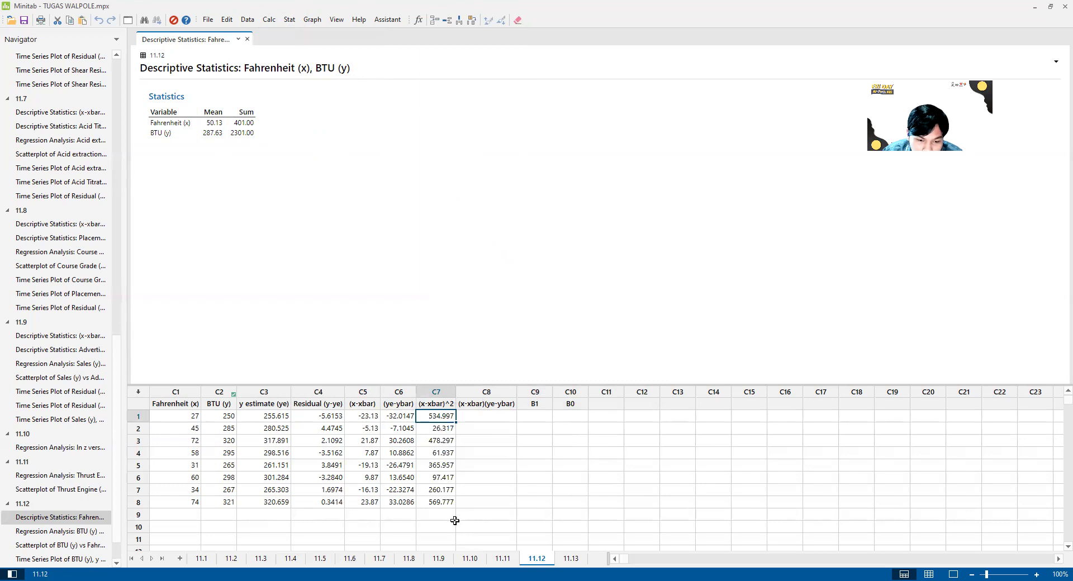
# Calculate the (x-xbar)(ye-ybar) column C8 with the expression c5 * c6
pyautogui.click(449, 513)
pyautogui.click(486, 416)
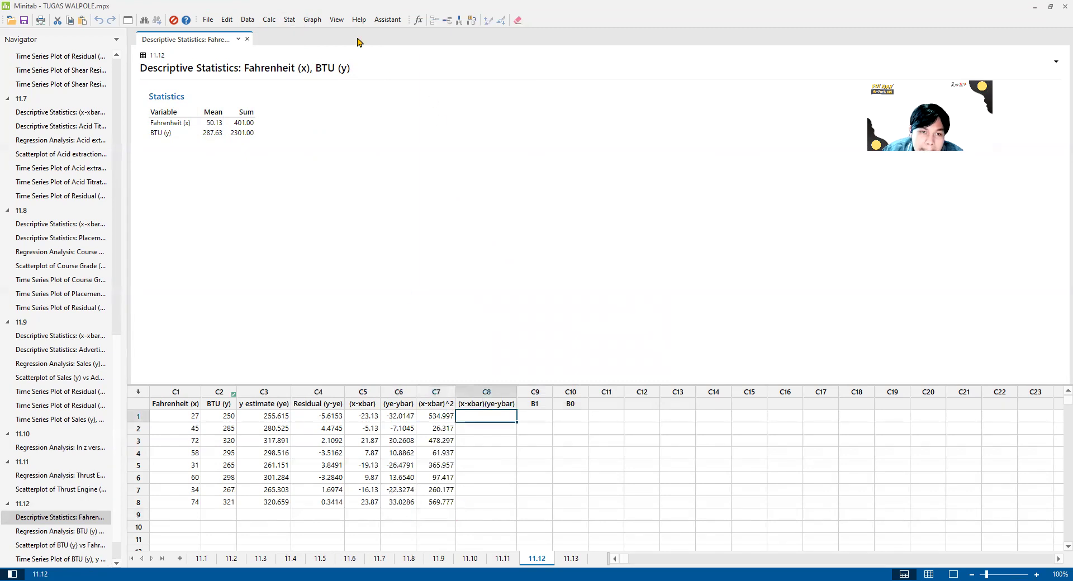
pyautogui.click(273, 21)
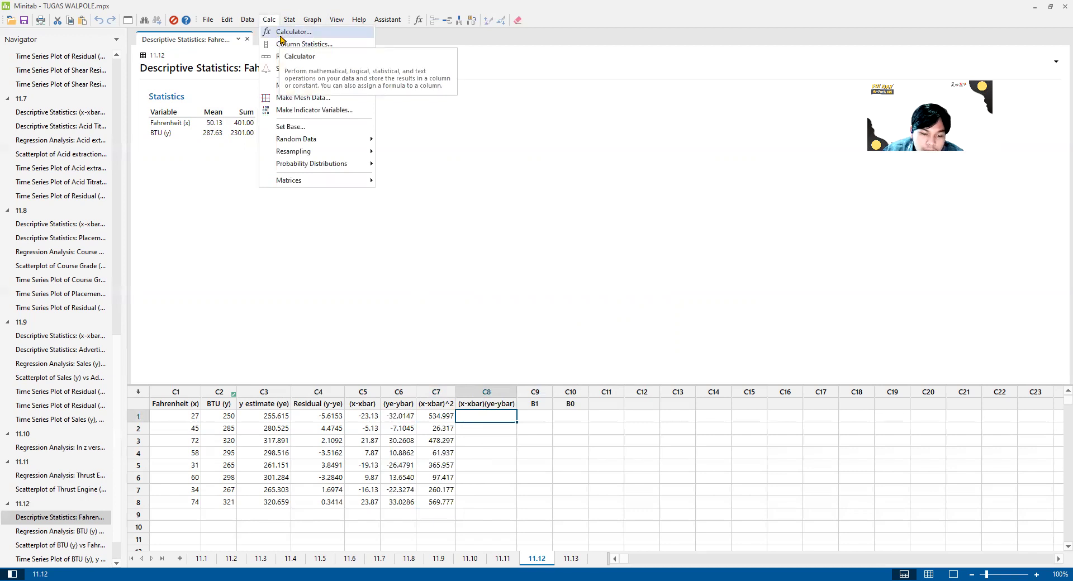
pyautogui.click(281, 35)
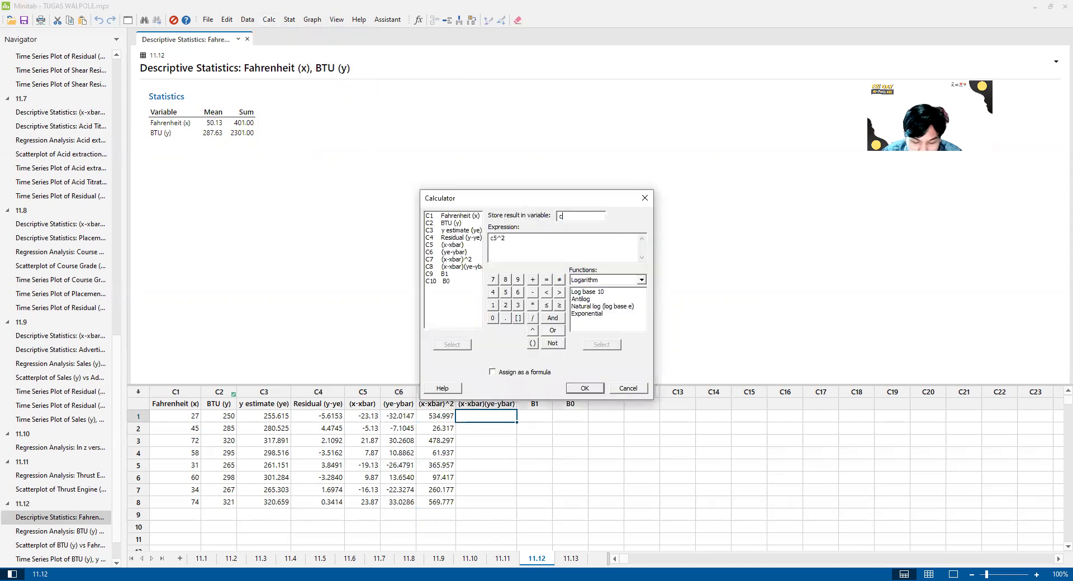
pyautogui.moveTo(552, 240); pyautogui.dragTo(484, 237)
pyautogui.write('c5')
pyautogui.click(532, 305)
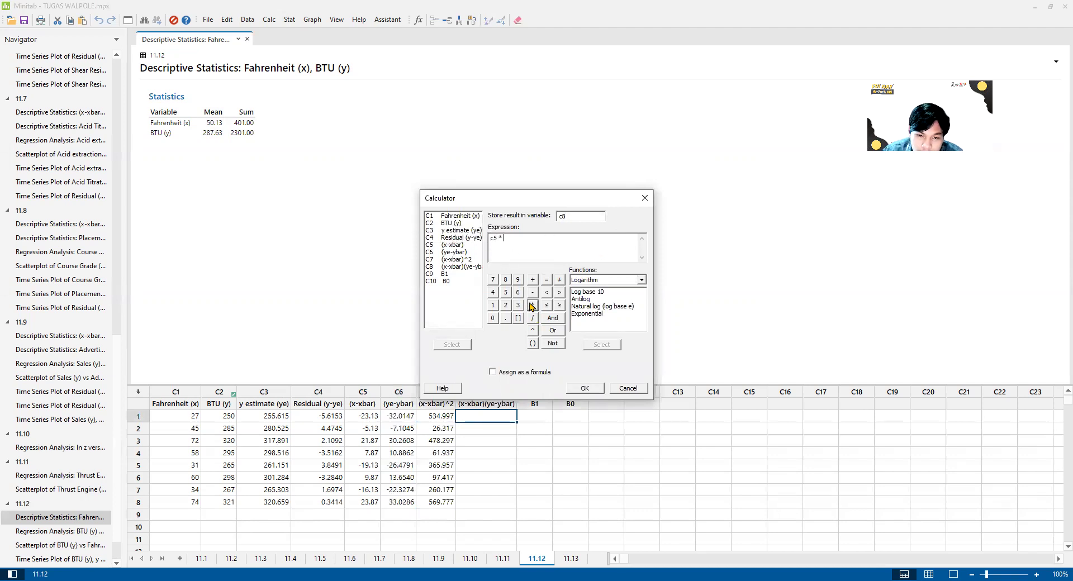
pyautogui.click(586, 389)
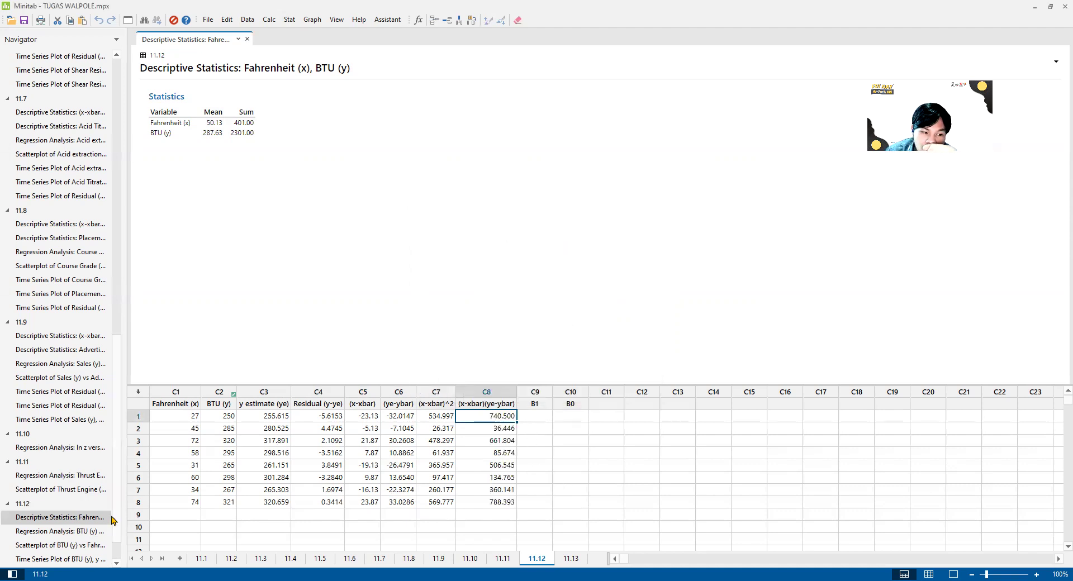
pyautogui.click(54, 532)
pyautogui.click(53, 518)
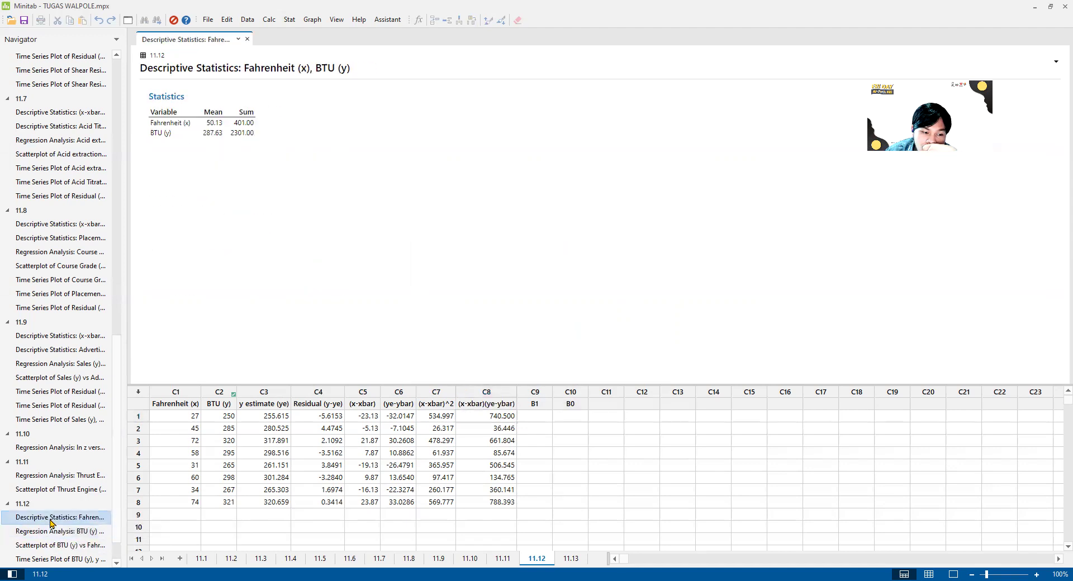
pyautogui.click(542, 417)
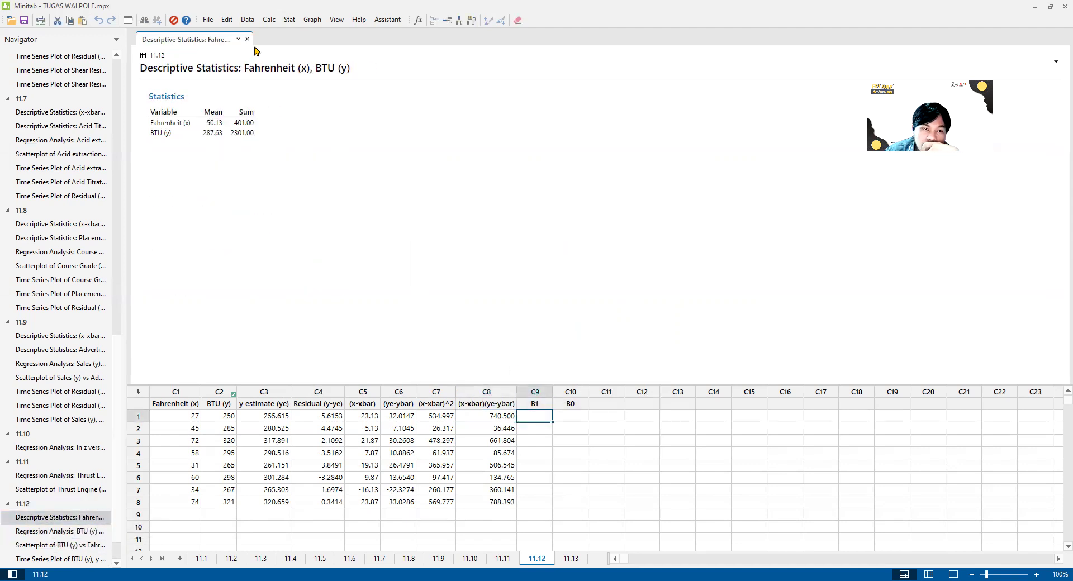
pyautogui.click(289, 21)
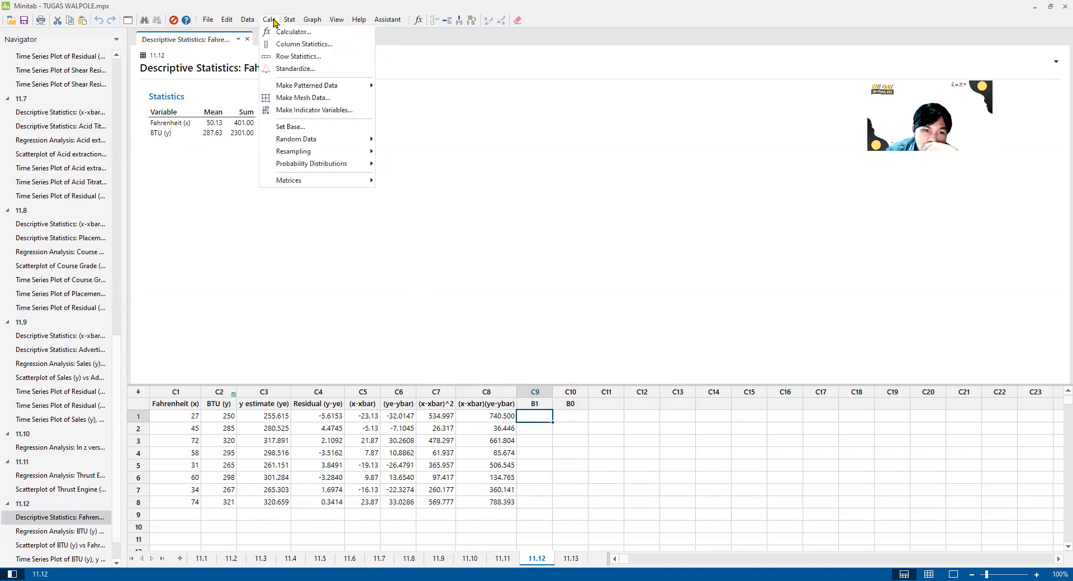
pyautogui.click(280, 30)
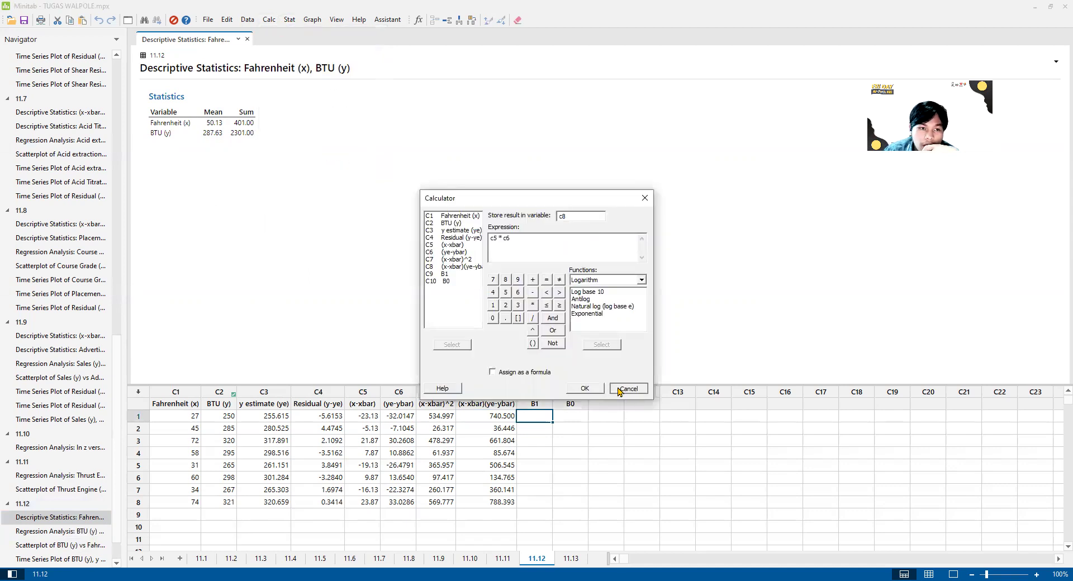
pyautogui.click(626, 387)
# Display descriptive statistics with mean and sum for (x-xbar)^2 and (x-xbar)(ye-ybar)
pyautogui.click(289, 20)
pyautogui.moveTo(300, 32)
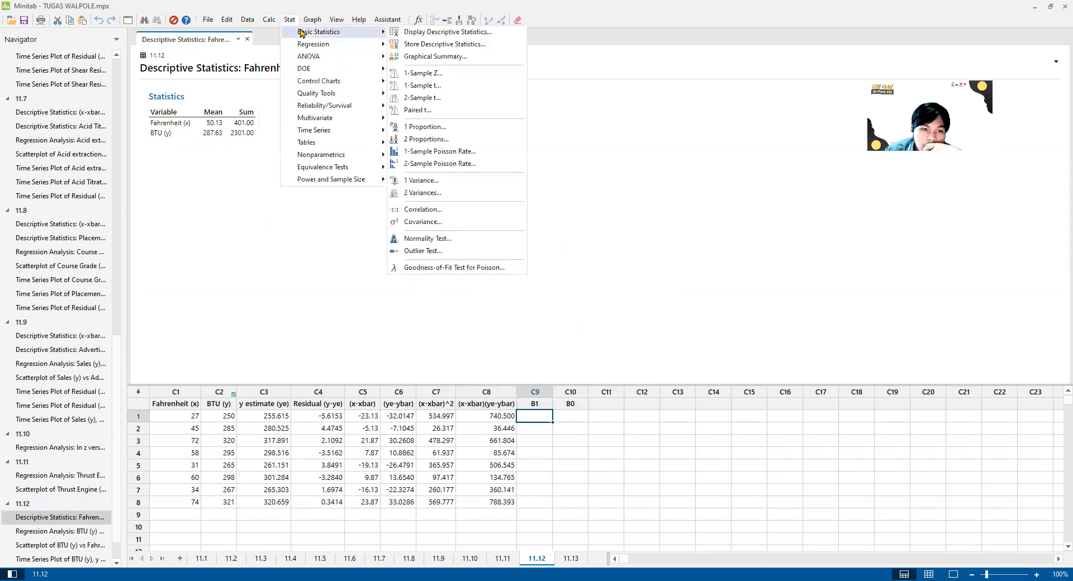
pyautogui.click(463, 31)
pyautogui.click(481, 262)
pyautogui.click(482, 345)
pyautogui.click(481, 268)
pyautogui.click(481, 345)
pyautogui.click(545, 350)
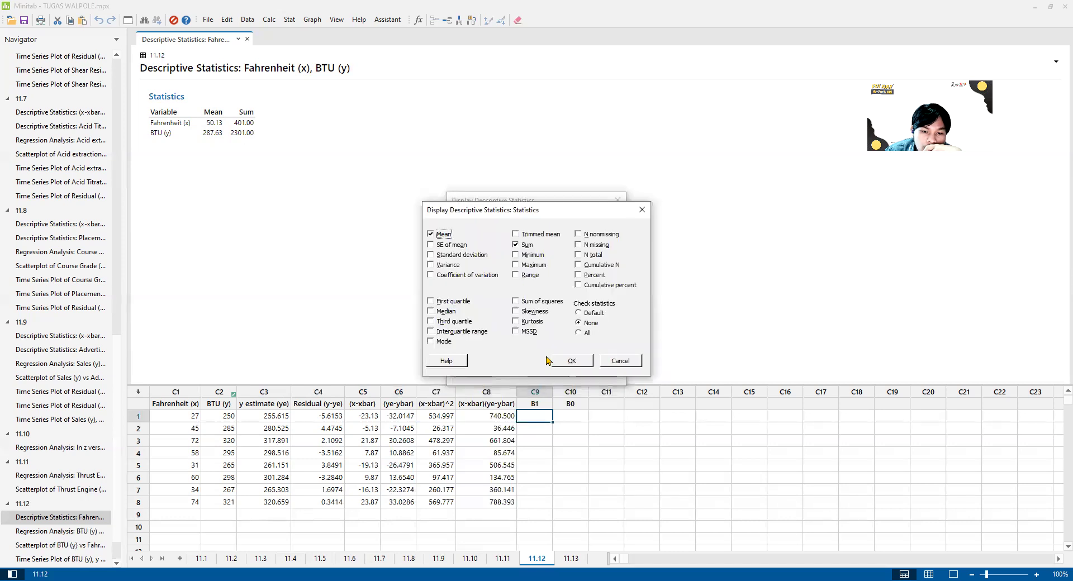
pyautogui.click(556, 363)
pyautogui.click(555, 365)
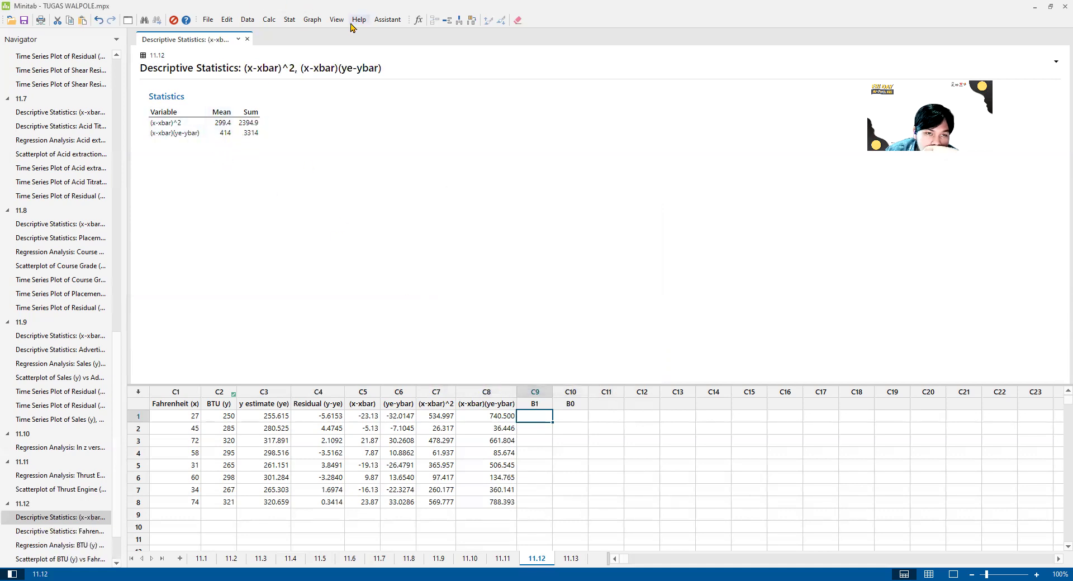
# Calculate the slope B1 in C9 with the expression 3314/2394.9 and compare it with the BTU (y) regression output
pyautogui.click(269, 20)
pyautogui.click(281, 37)
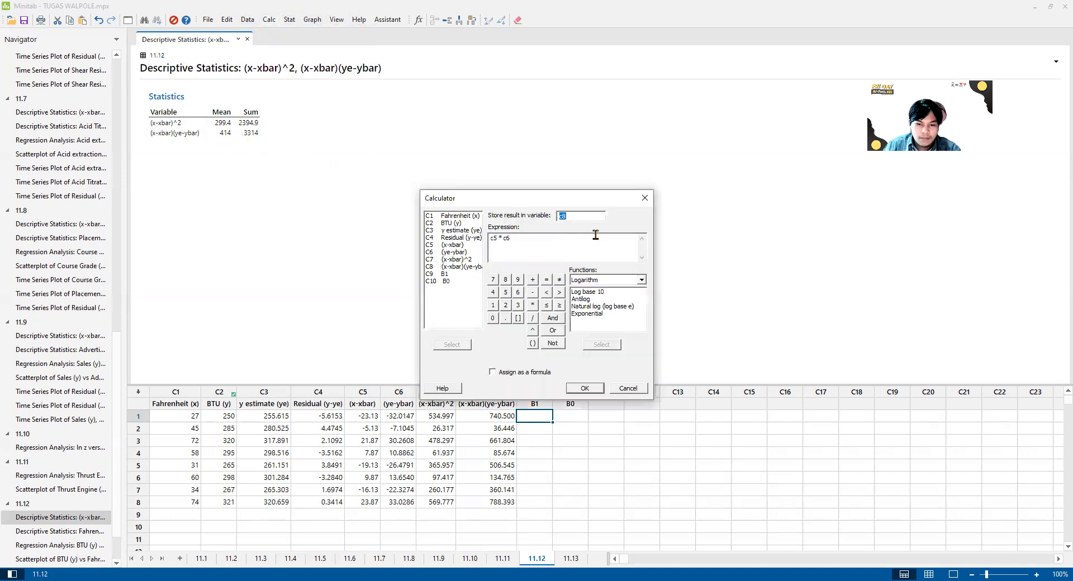
pyautogui.write('c')
pyautogui.press('Tab')
pyautogui.press('BackSpace')
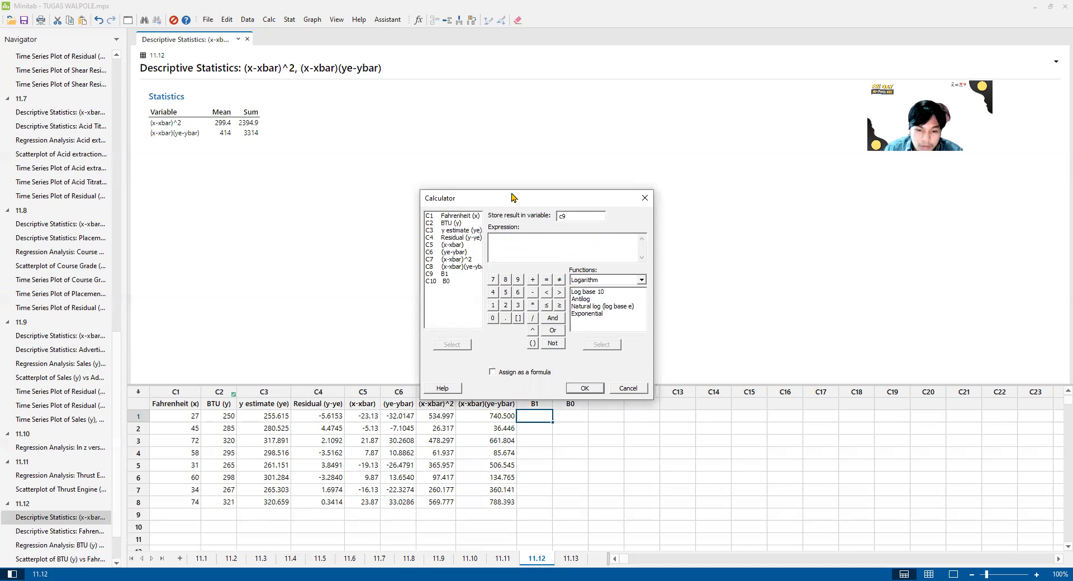
pyautogui.moveTo(511, 196); pyautogui.dragTo(660, 227)
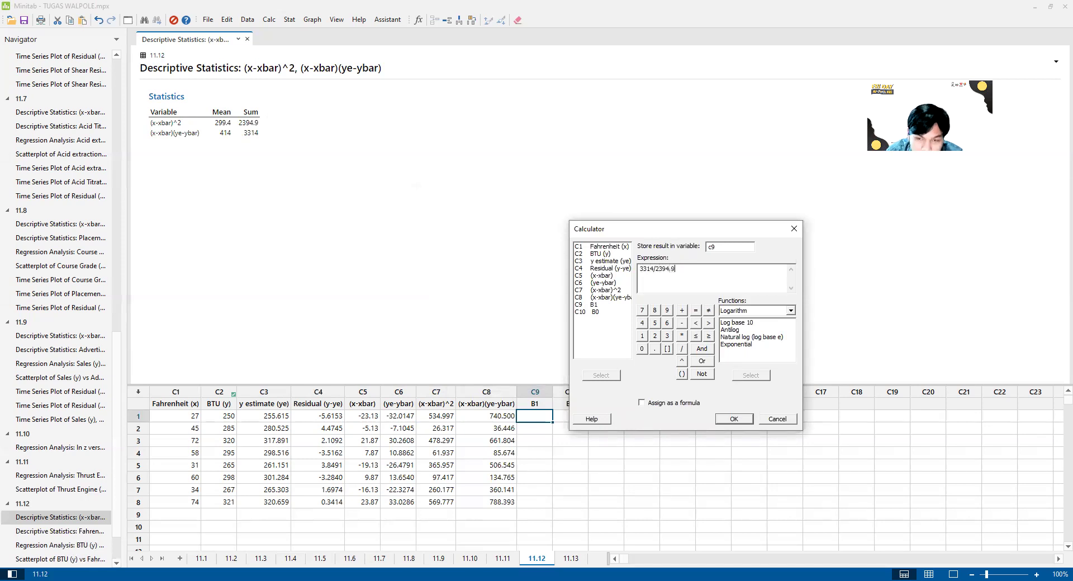
pyautogui.click(733, 419)
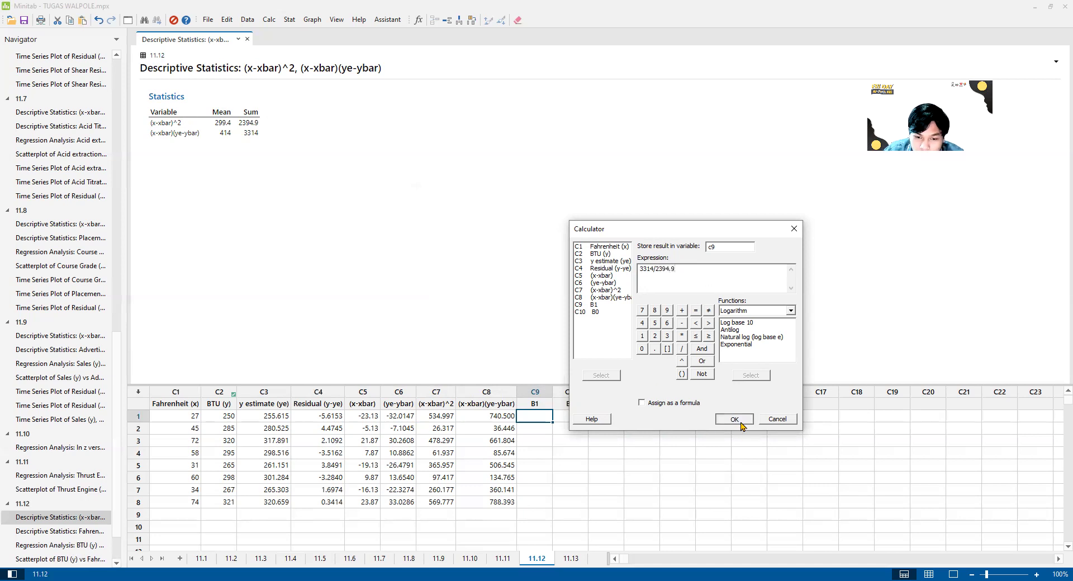
pyautogui.click(70, 546)
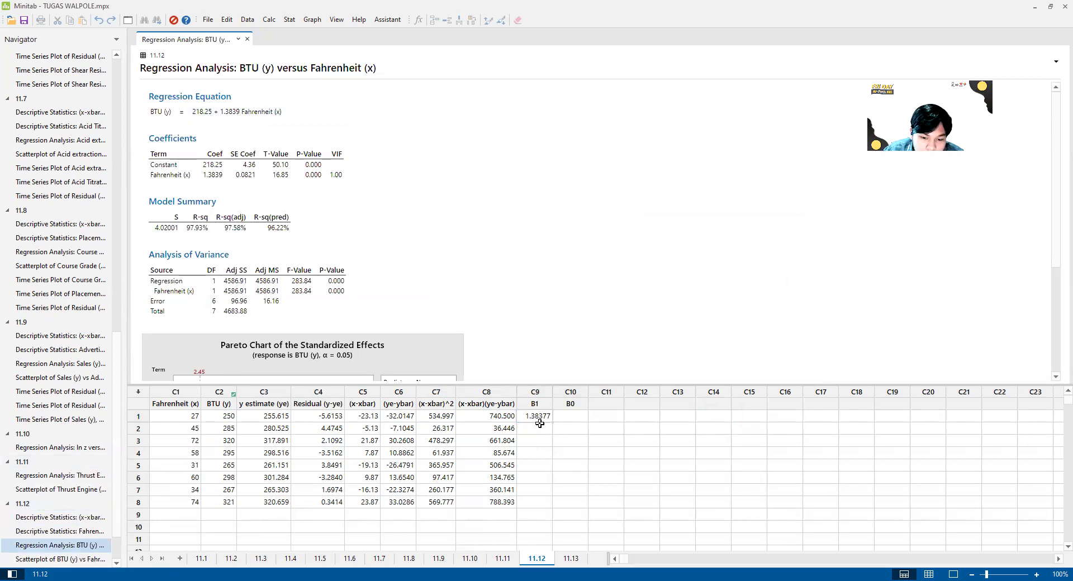
# Calculate the intercept B0 in C10 with the expression 287.63-1.38377*50.13, using the Fahrenheit (x) and BTU (y) means
pyautogui.click(61, 521)
pyautogui.click(575, 424)
pyautogui.click(573, 417)
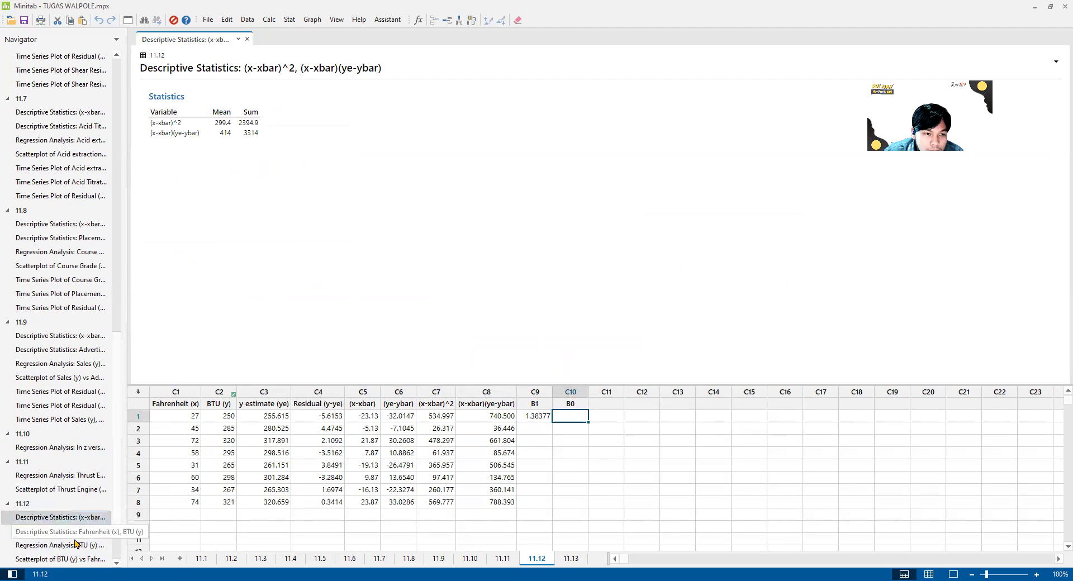
pyautogui.click(59, 532)
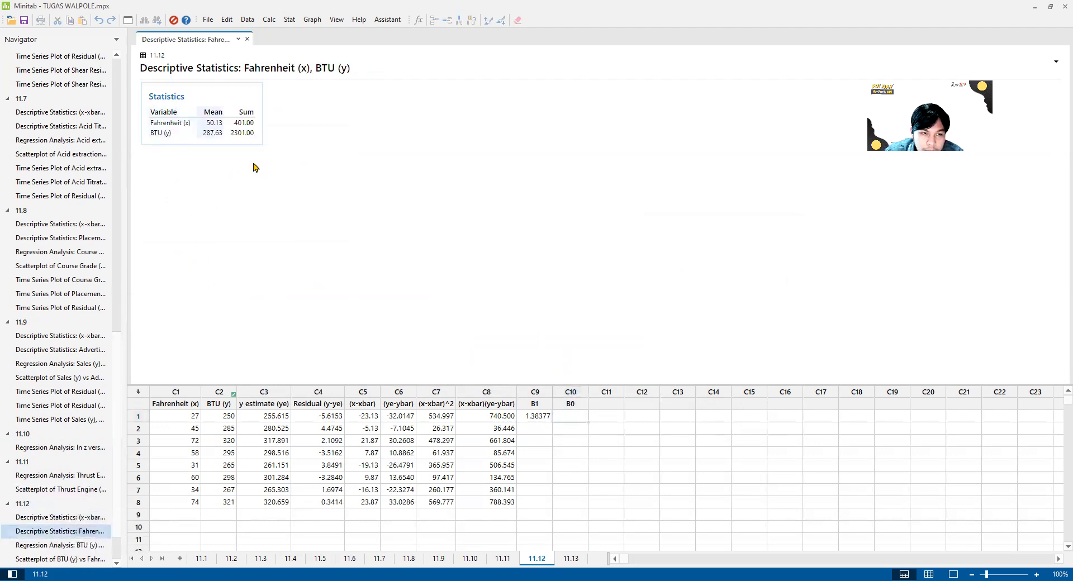
pyautogui.click(571, 417)
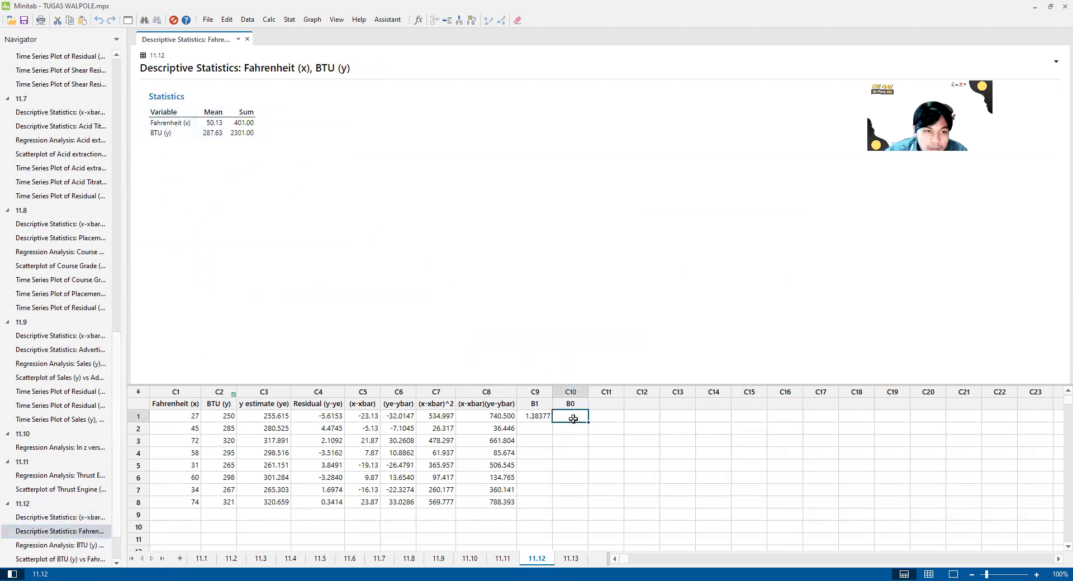
pyautogui.click(268, 19)
pyautogui.click(267, 21)
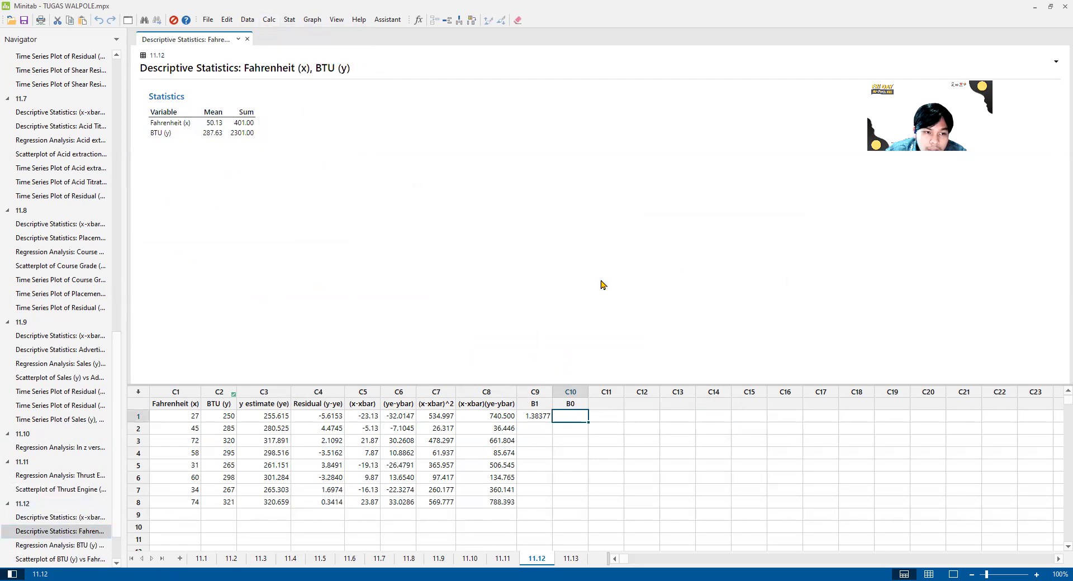
pyautogui.write('c1')
pyautogui.press('BackSpace')
pyautogui.write('287.63-1.38377*50.13')
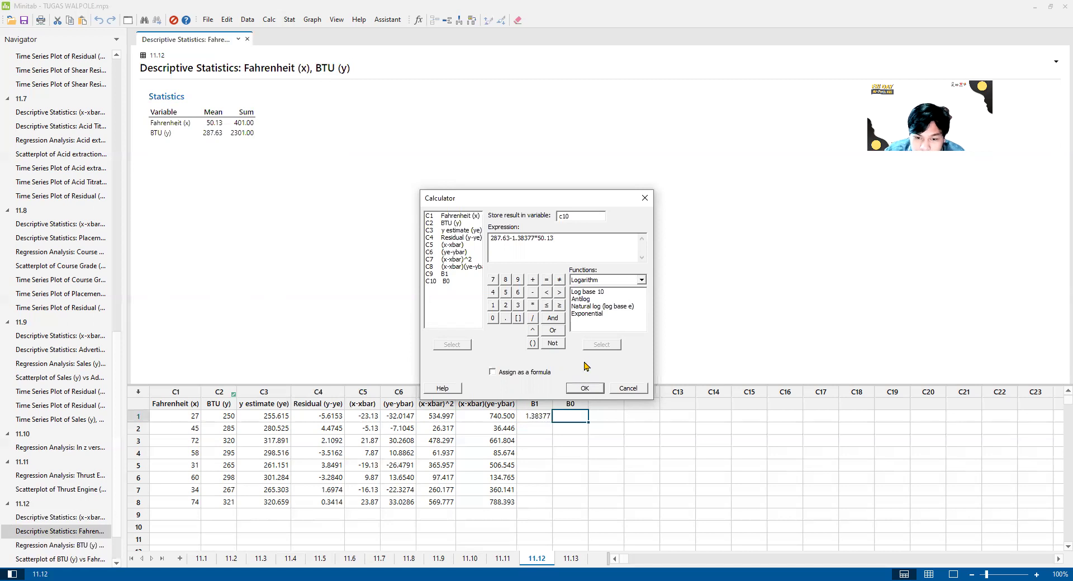
pyautogui.click(587, 388)
# Compare the calculated B1 and B0 with the coefficients in the BTU (y) versus Fahrenheit (x) regression output
pyautogui.click(48, 523)
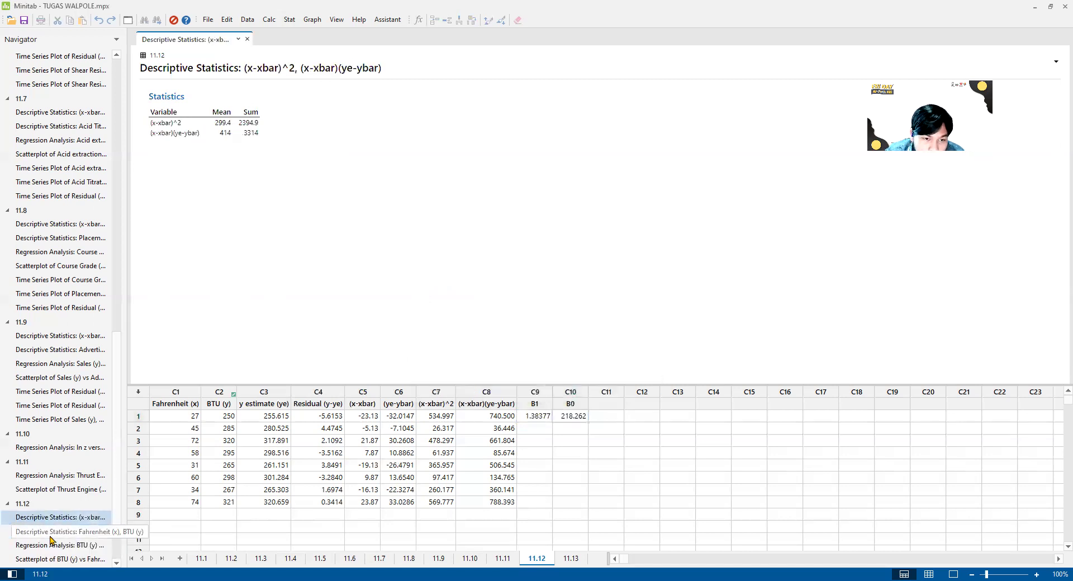
pyautogui.click(56, 545)
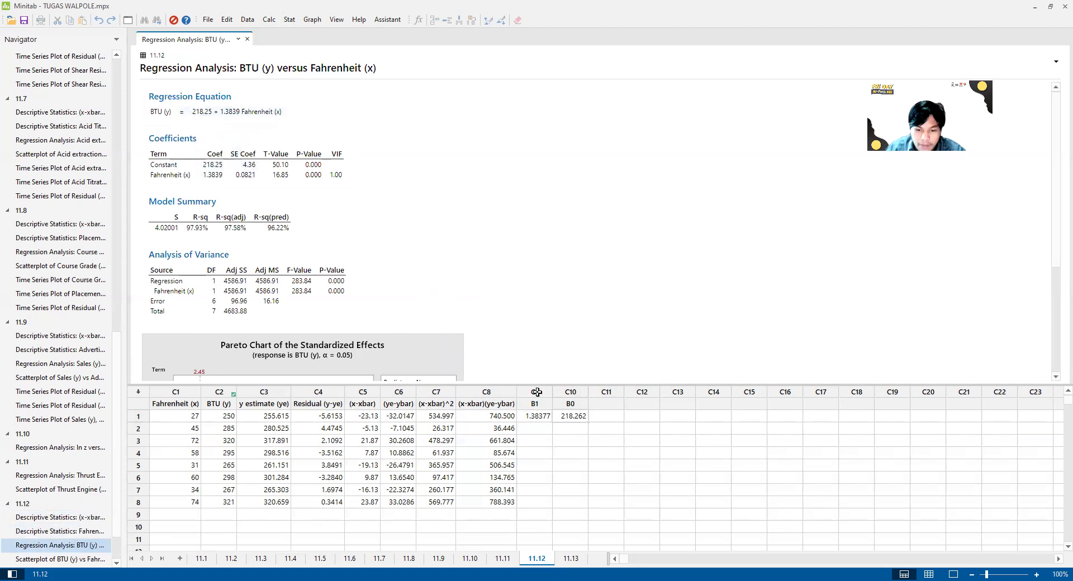
pyautogui.click(535, 427)
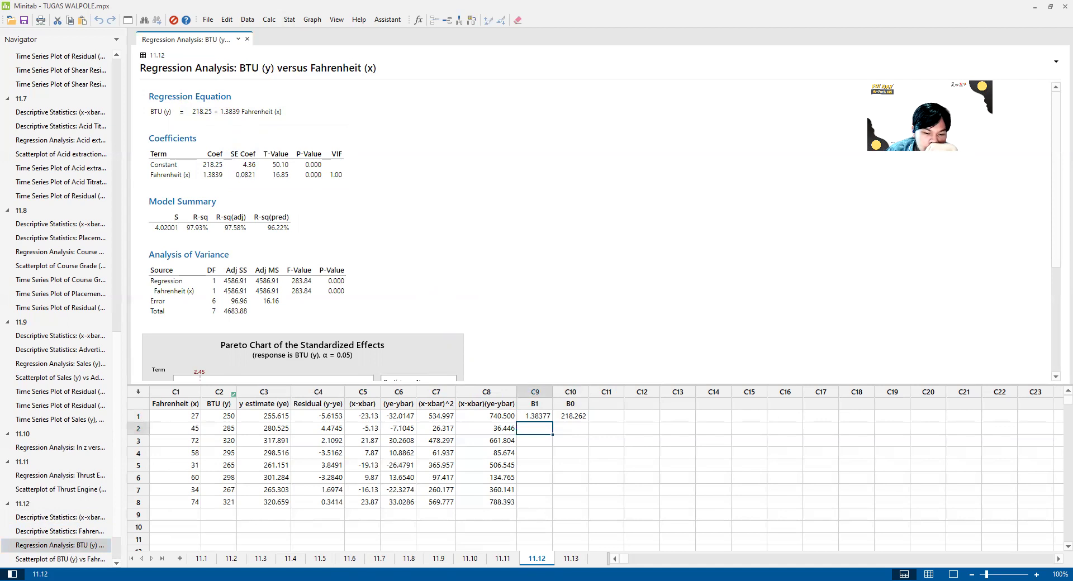
# Check part (c) of exercise 11.12 in the textbook PDF, then title column C11 of the Minitab worksheet Y(65)
pyautogui.hotkey('alt', 'Tab')
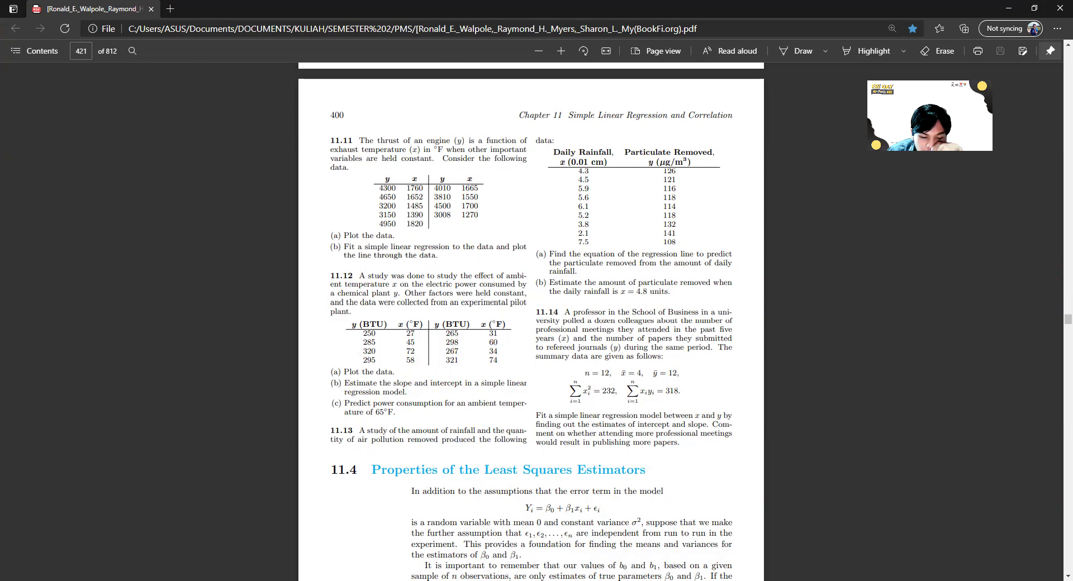
pyautogui.hotkey('alt', 'Tab')
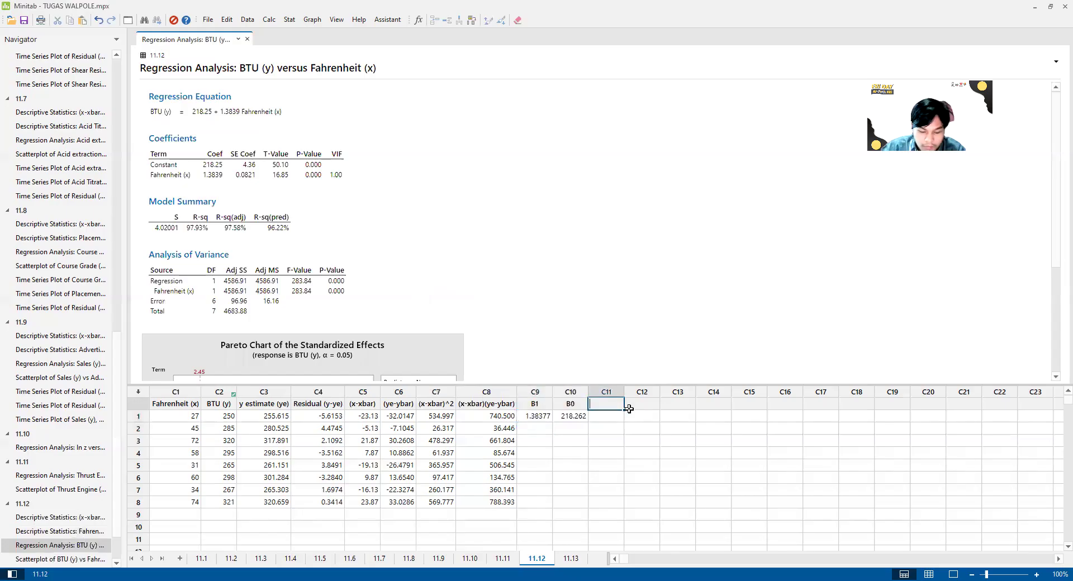
pyautogui.write('Y(65')
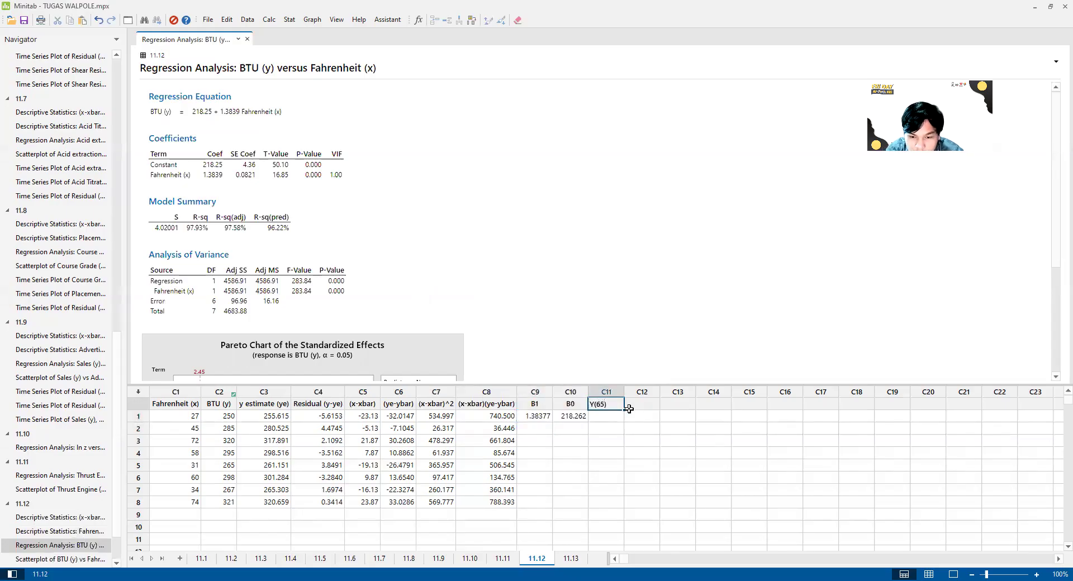
pyautogui.click(615, 420)
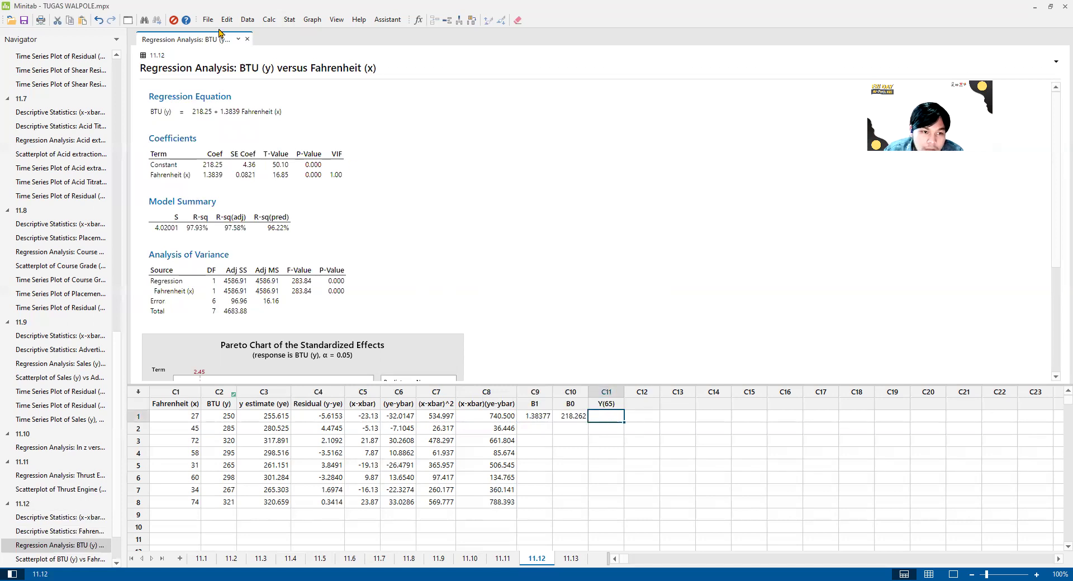
# Calculate the predicted power consumption at 65°F in C11 with the expression 218.25+1.3839*65
pyautogui.click(269, 20)
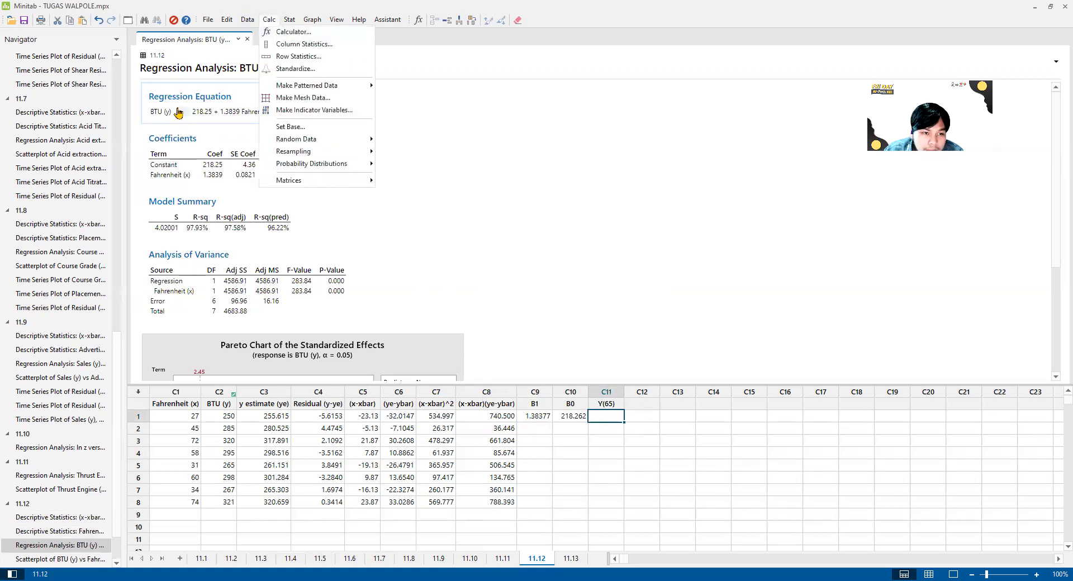
pyautogui.click(293, 32)
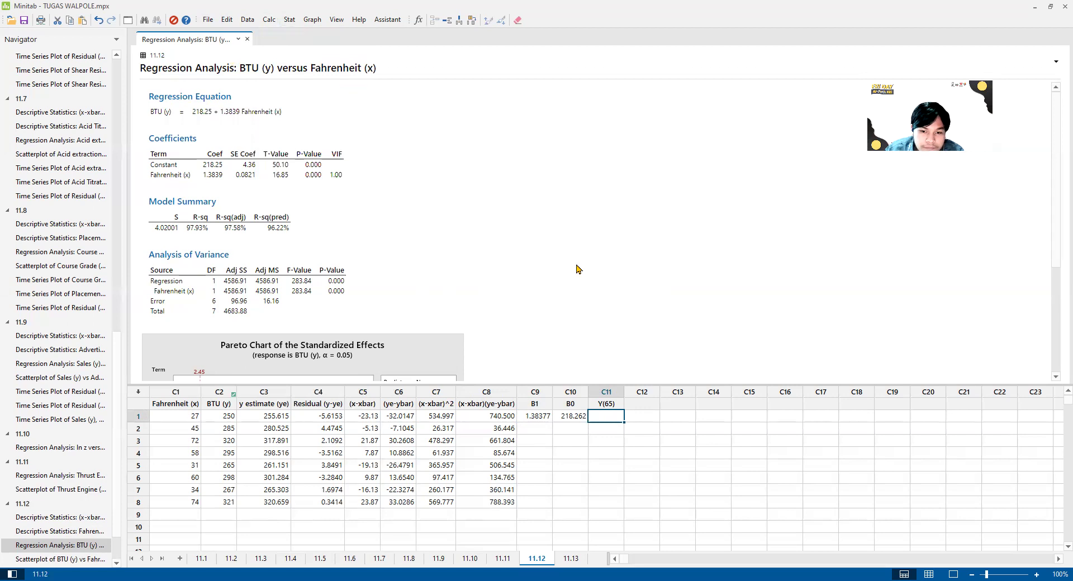
pyautogui.write('c11')
pyautogui.moveTo(569, 204); pyautogui.dragTo(575, 187)
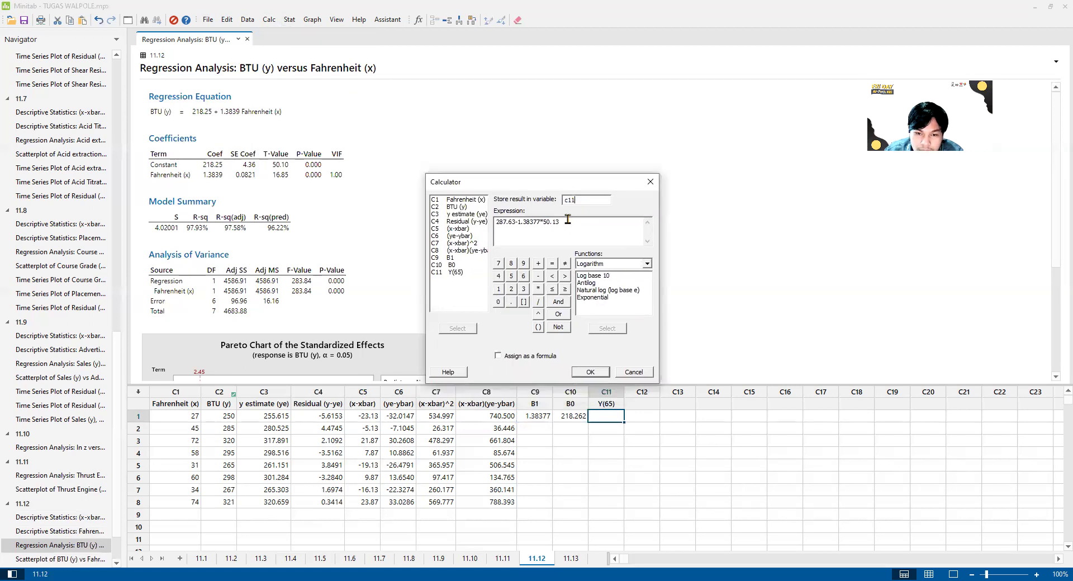
pyautogui.moveTo(565, 222); pyautogui.dragTo(449, 223)
pyautogui.write('25+')
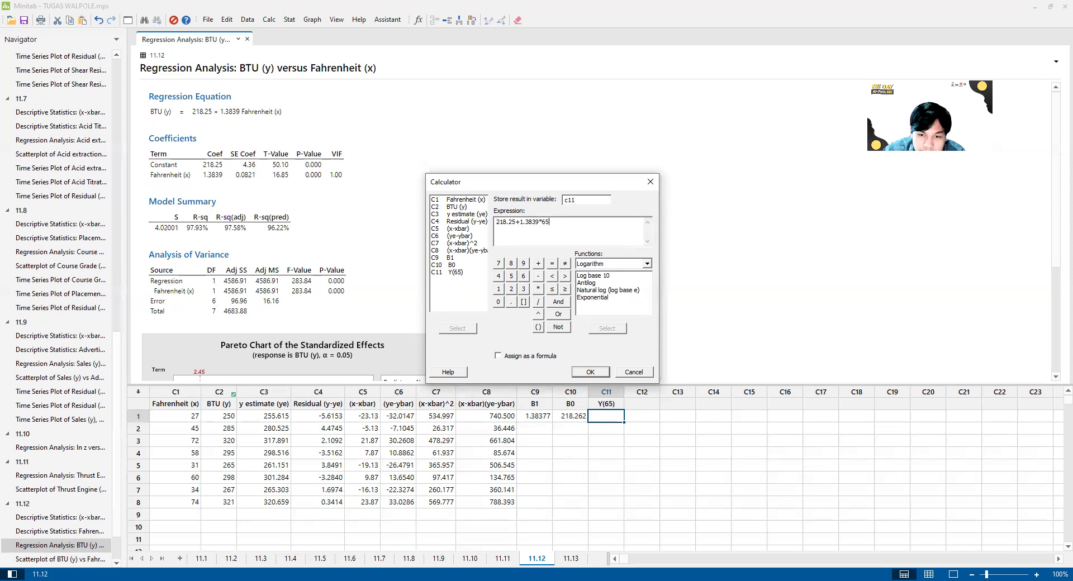
pyautogui.click(590, 372)
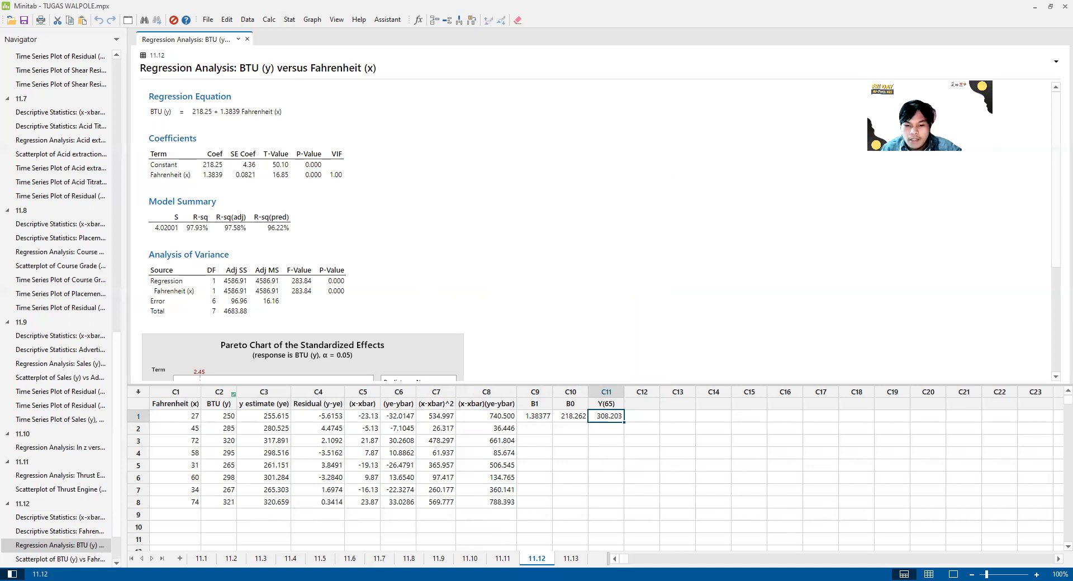
# Read exercise 11.13 in the textbook PDF, then bring up worksheet 11.13 in Minitab
pyautogui.hotkey('alt', 'Tab')
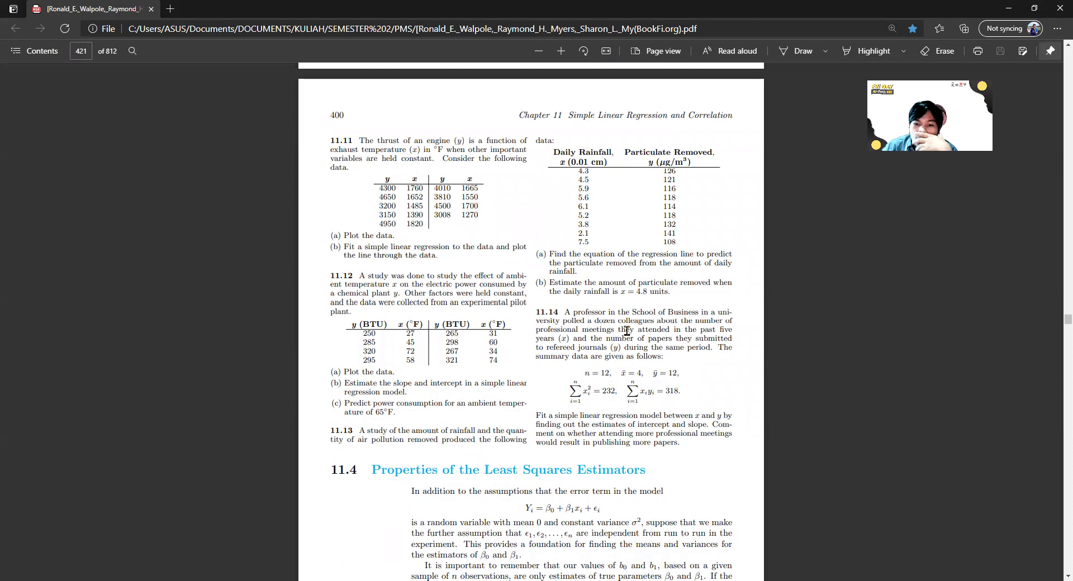
pyautogui.moveTo(645, 271)
pyautogui.mouseDown()
pyautogui.moveTo(575, 264)
pyautogui.moveTo(665, 275)
pyautogui.mouseUp()
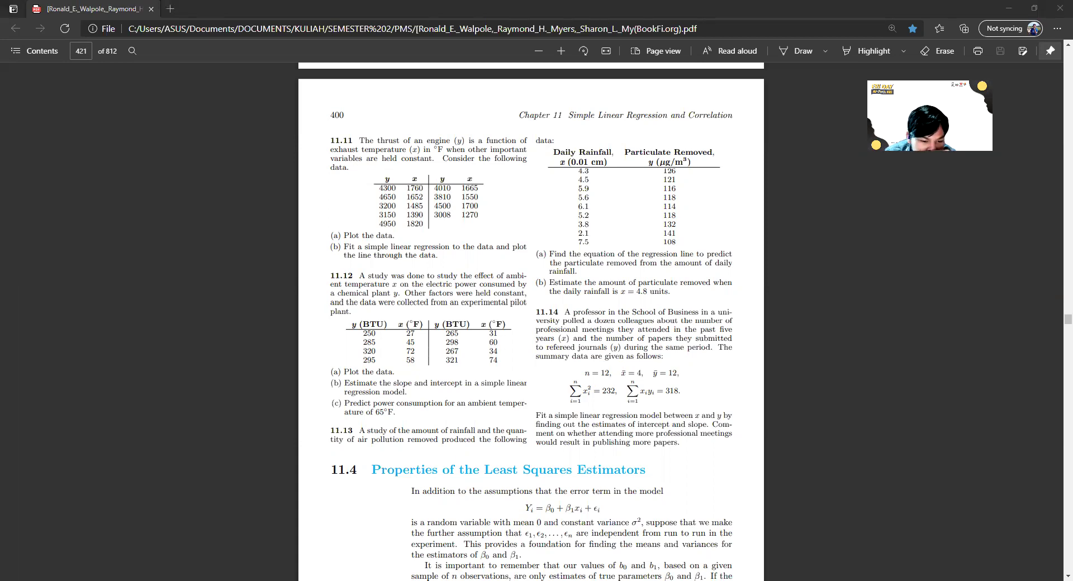
pyautogui.hotkey('alt', 'Tab')
pyautogui.click(569, 558)
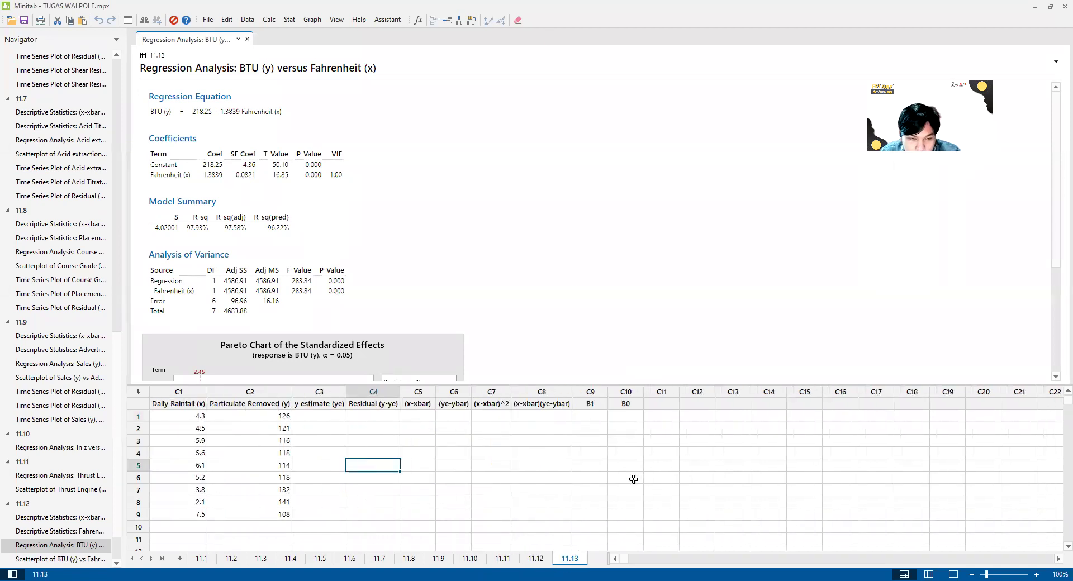
pyautogui.click(332, 414)
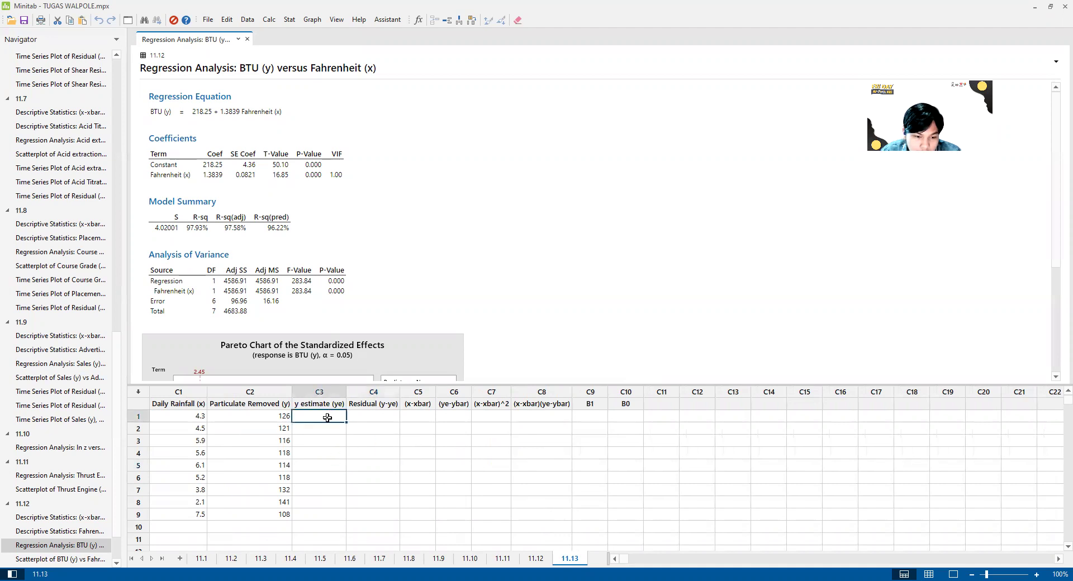
pyautogui.click(290, 20)
pyautogui.moveTo(306, 44)
pyautogui.click(407, 43)
pyautogui.click(628, 345)
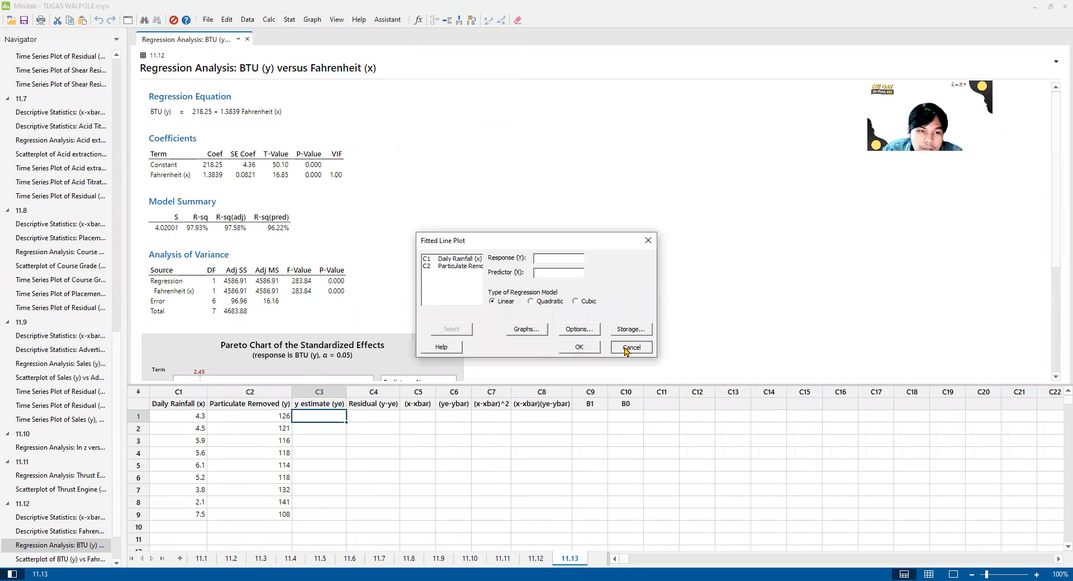
pyautogui.click(290, 19)
pyautogui.moveTo(308, 44)
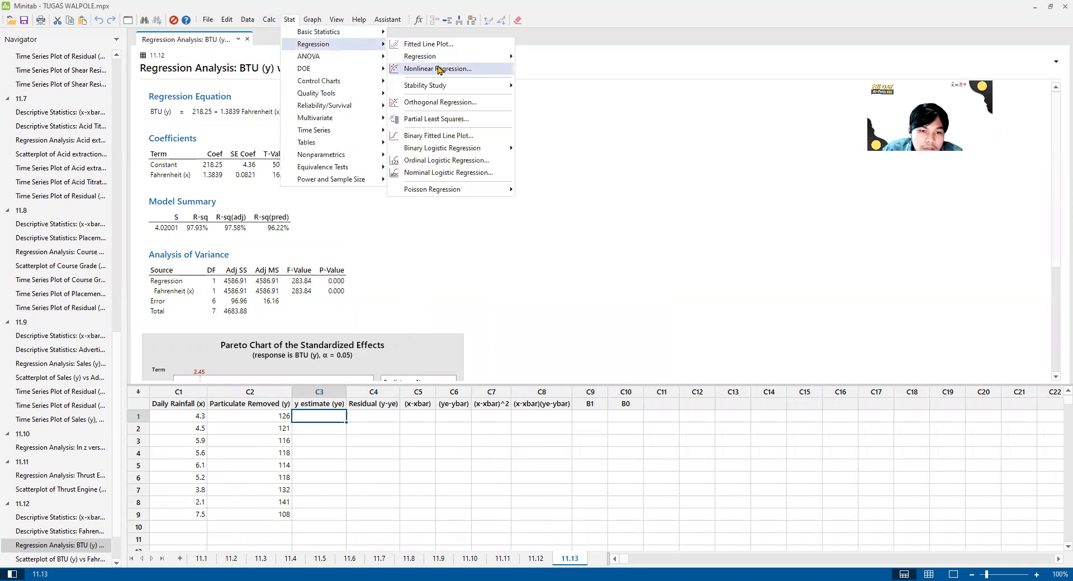
pyautogui.click(433, 69)
pyautogui.click(674, 388)
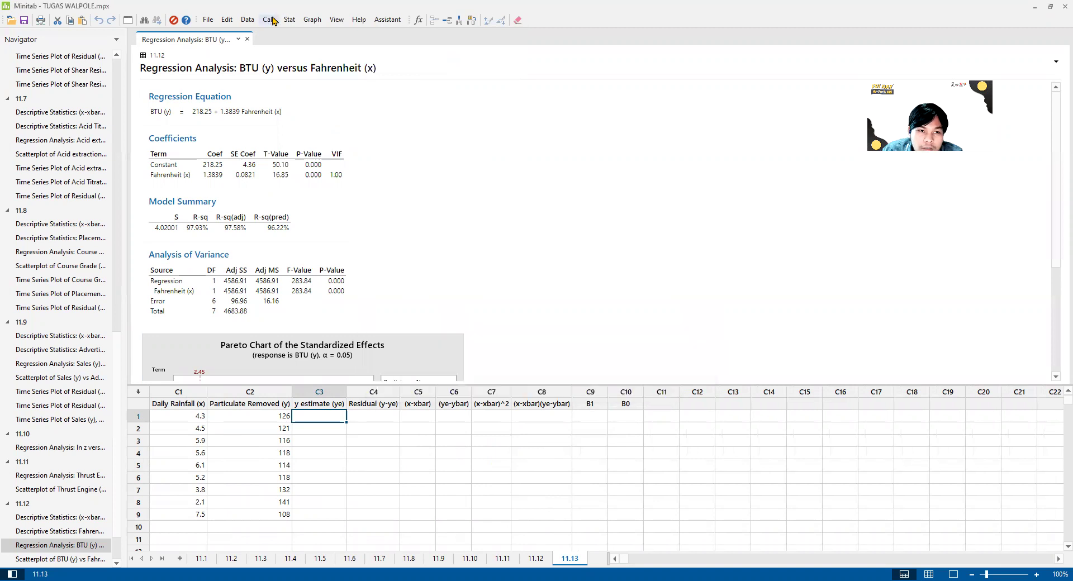
# Fit a regression model with Particulate Removed (y) as the response and Daily Rainfall (x) as the continuous predictor
pyautogui.click(290, 19)
pyautogui.moveTo(313, 44)
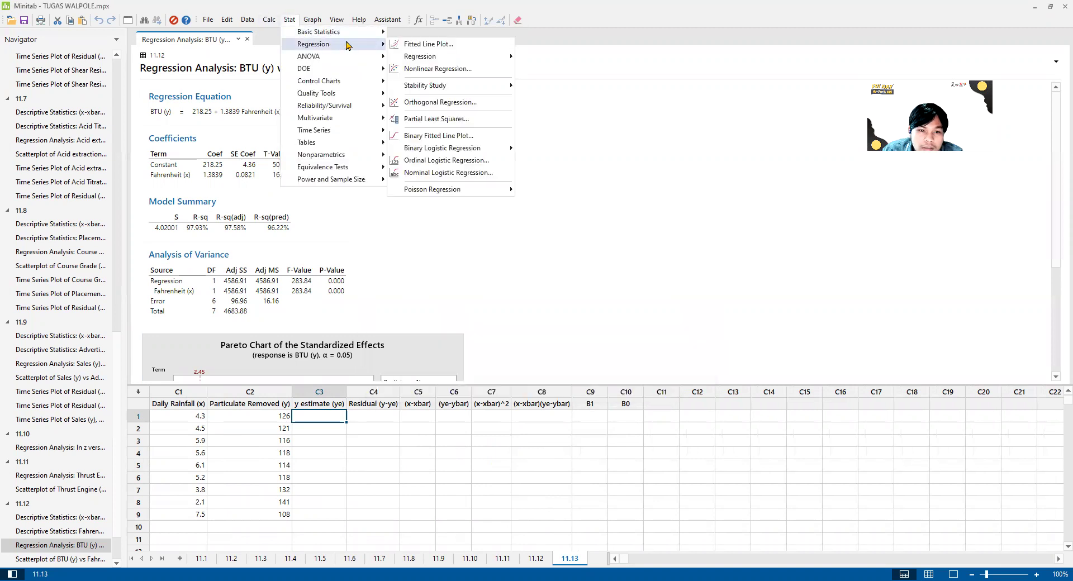
pyautogui.moveTo(476, 56)
pyautogui.click(564, 56)
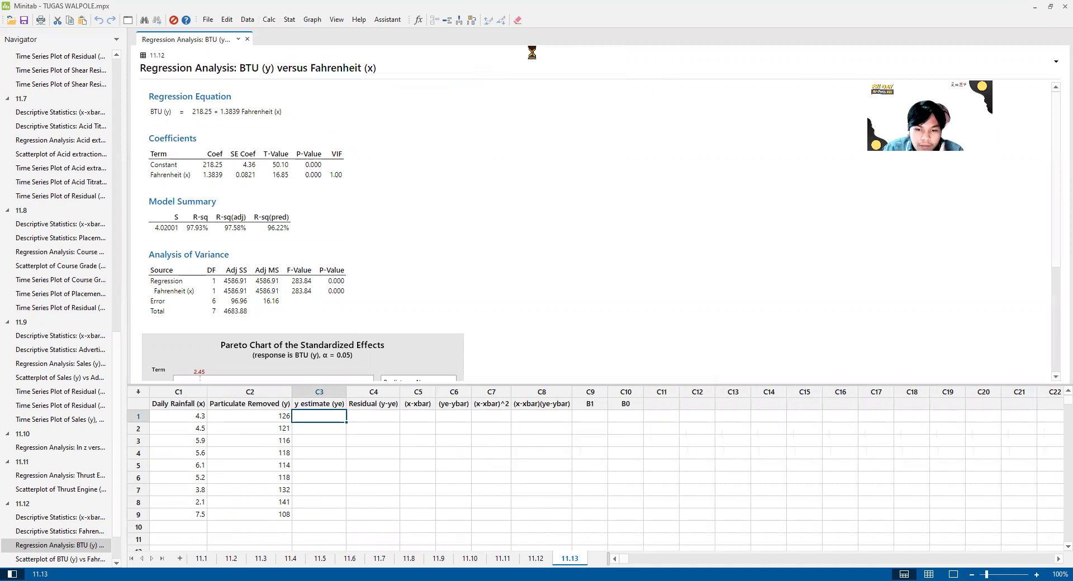
pyautogui.click(425, 201)
pyautogui.click(419, 373)
pyautogui.click(472, 251)
pyautogui.click(423, 194)
pyautogui.click(422, 372)
pyautogui.click(618, 400)
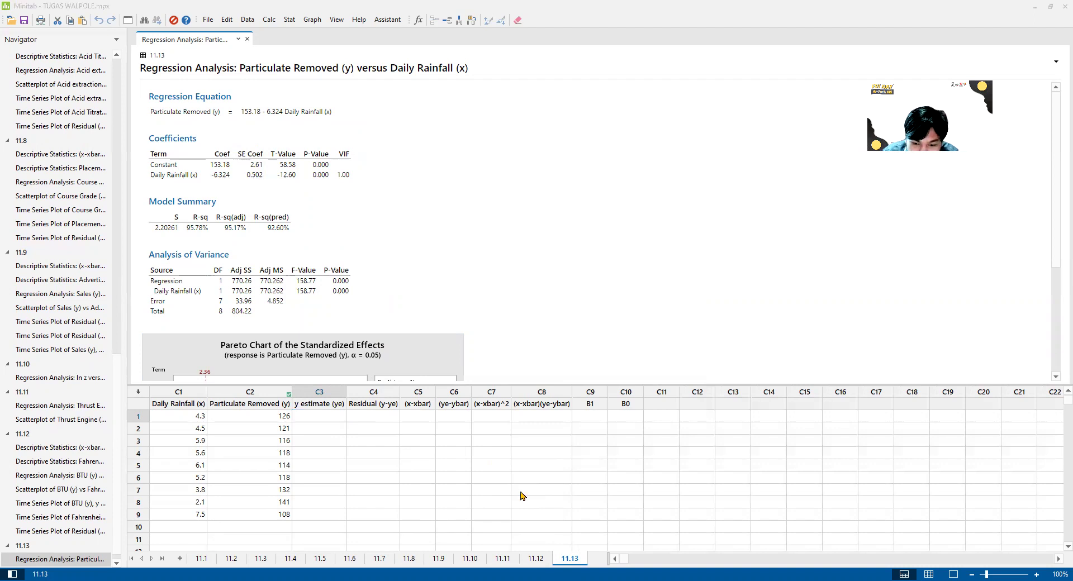
# Create a scatterplot with regression line of Particulate Removed (y) against Daily Rainfall (x)
pyautogui.click(304, 416)
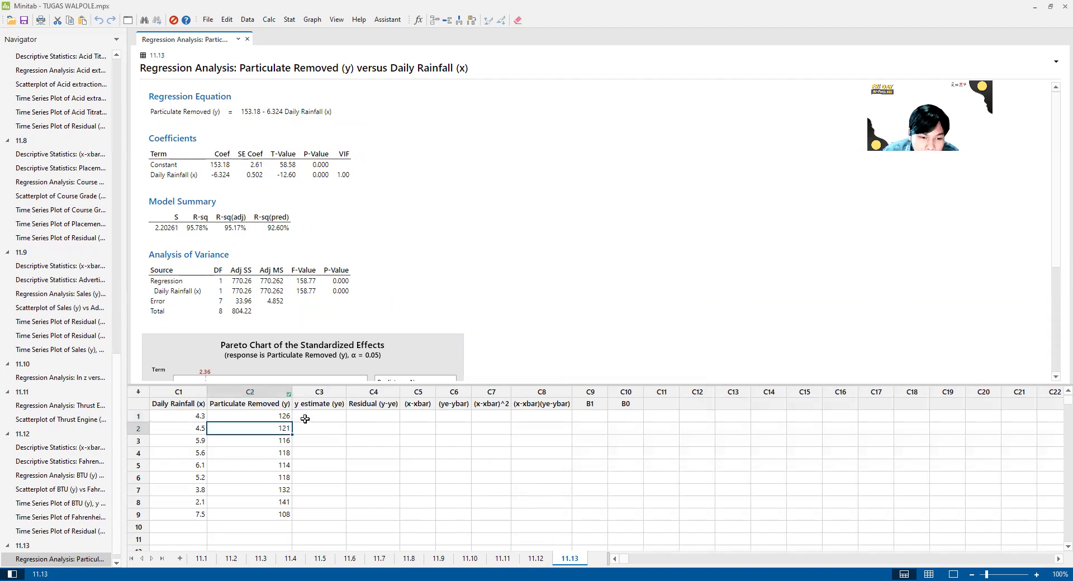
pyautogui.click(311, 20)
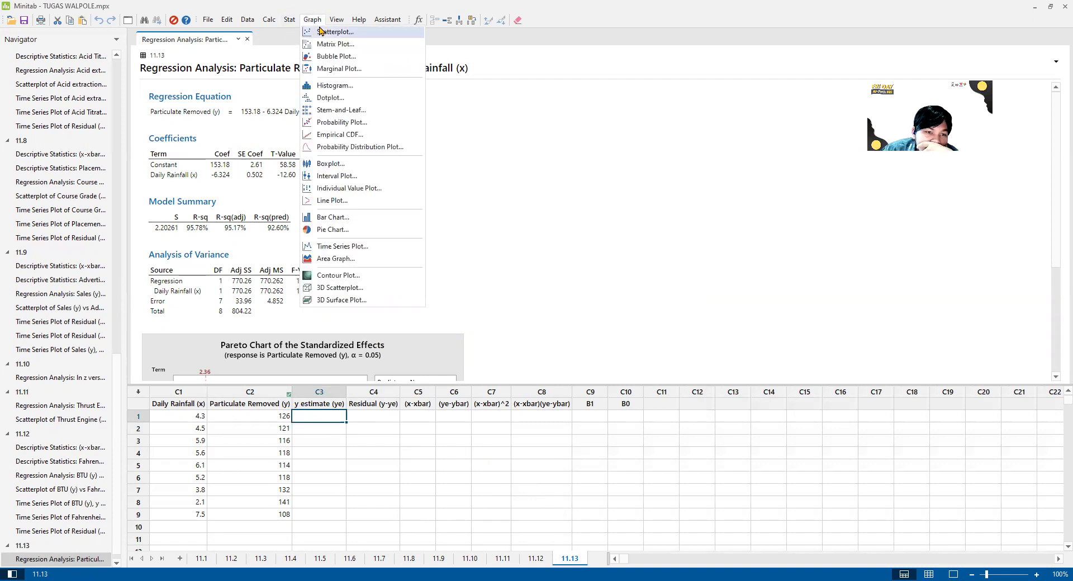
pyautogui.click(322, 32)
pyautogui.click(555, 279)
pyautogui.click(536, 367)
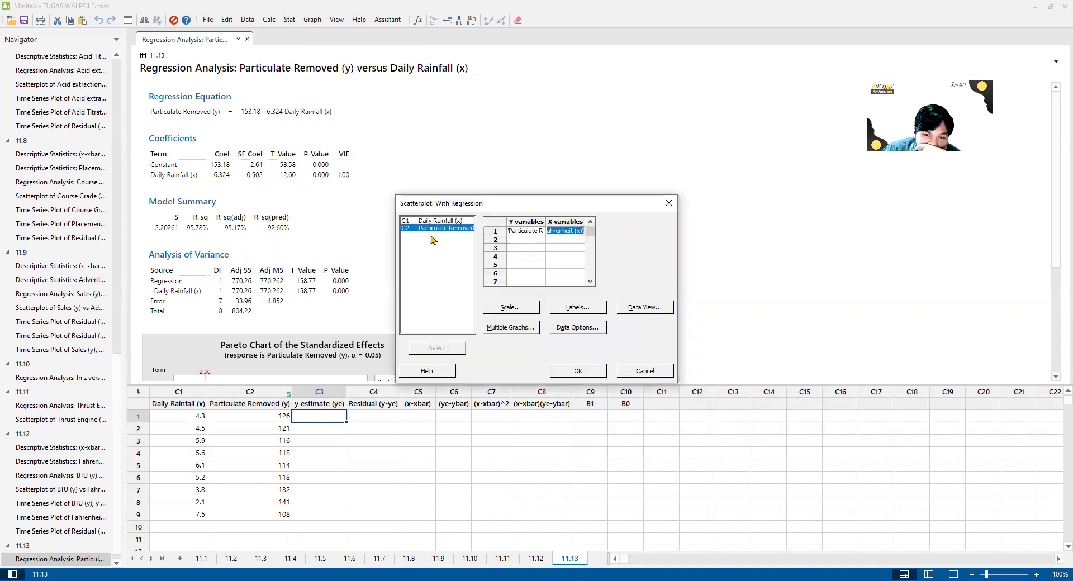
pyautogui.click(436, 220)
pyautogui.click(433, 349)
pyautogui.click(574, 371)
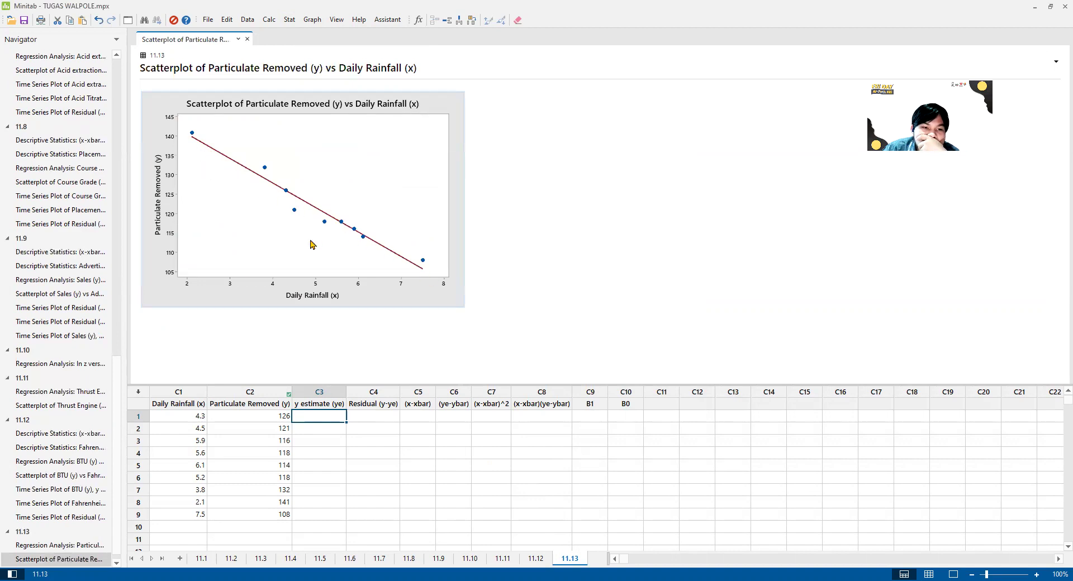
# Create a multiple time series plot with Daily Rainfall (x) before Particulate Removed (y), and delete that plot from the output
pyautogui.click(304, 20)
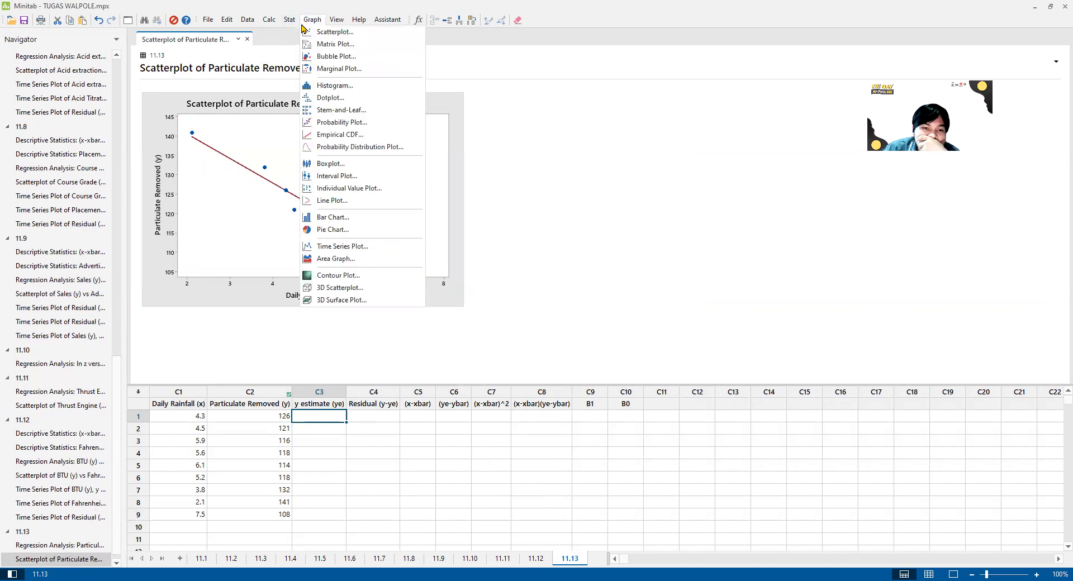
pyautogui.click(341, 246)
pyautogui.click(469, 330)
pyautogui.click(533, 362)
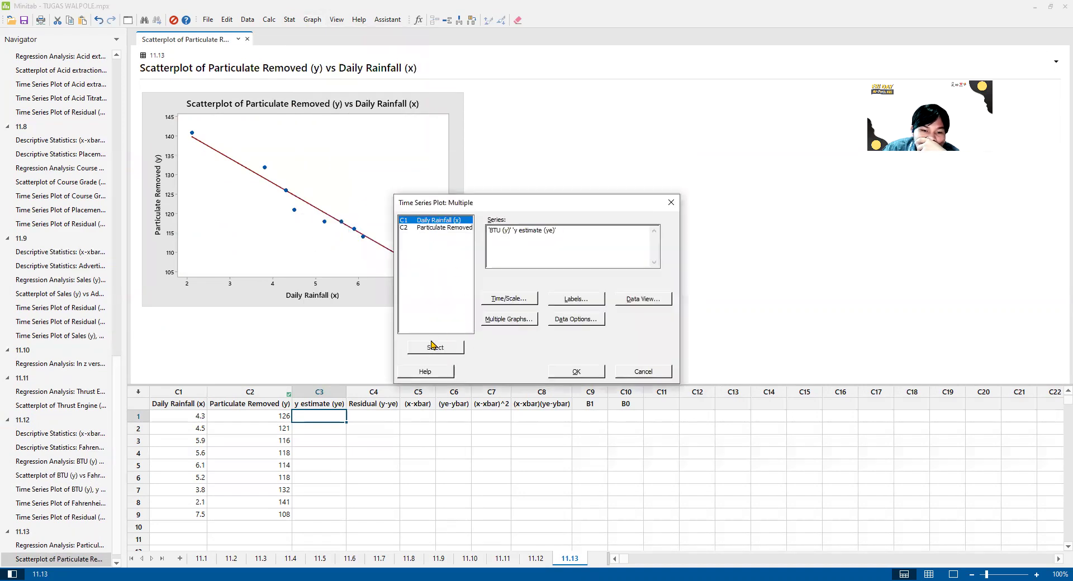
pyautogui.moveTo(434, 220); pyautogui.dragTo(441, 228)
pyautogui.click(435, 347)
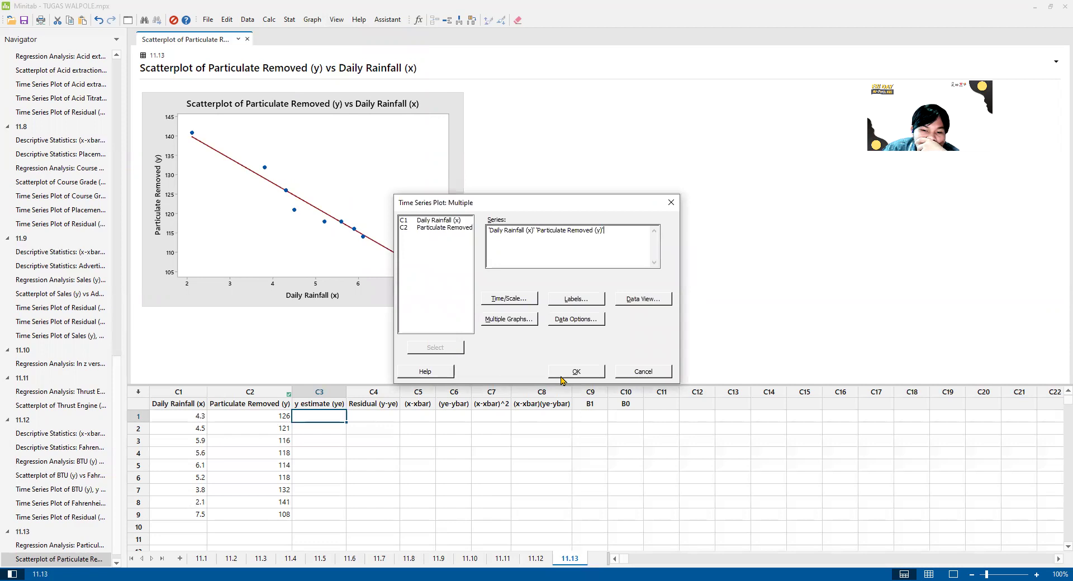
pyautogui.click(572, 371)
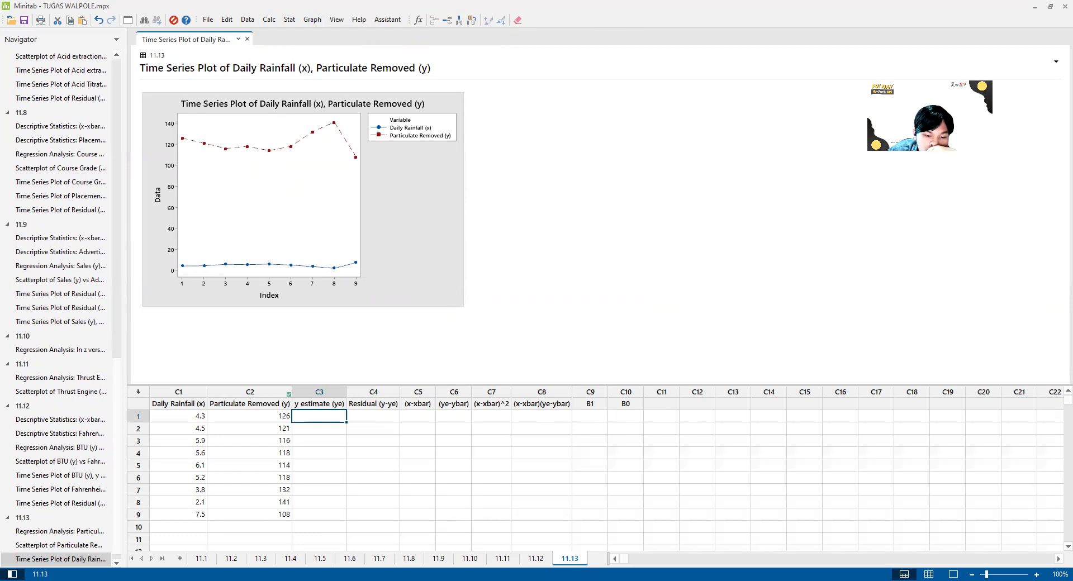
pyautogui.click(458, 23)
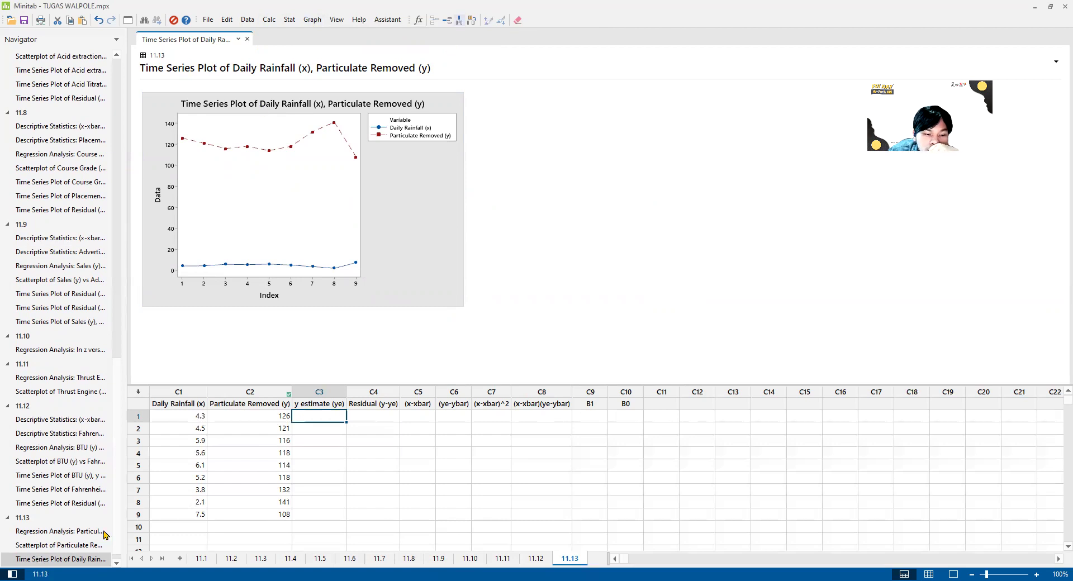
pyautogui.press('Delete')
# Create a multiple time series plot of Particulate Removed (y) followed by Daily Rainfall (x), and look at it alongside the scatterplot
pyautogui.click(289, 20)
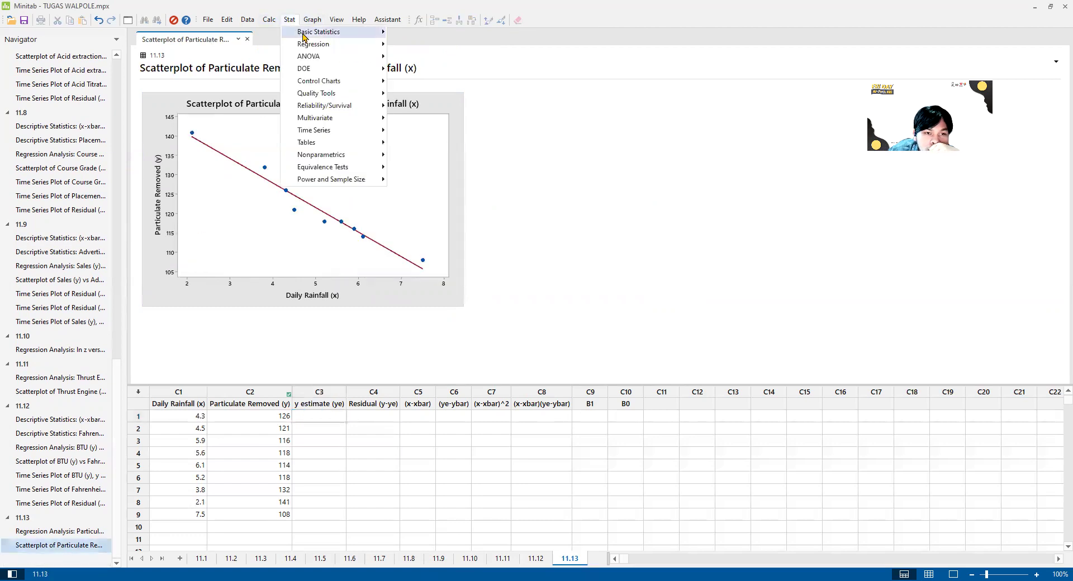
pyautogui.click(296, 22)
pyautogui.click(311, 22)
pyautogui.click(312, 22)
pyautogui.click(311, 22)
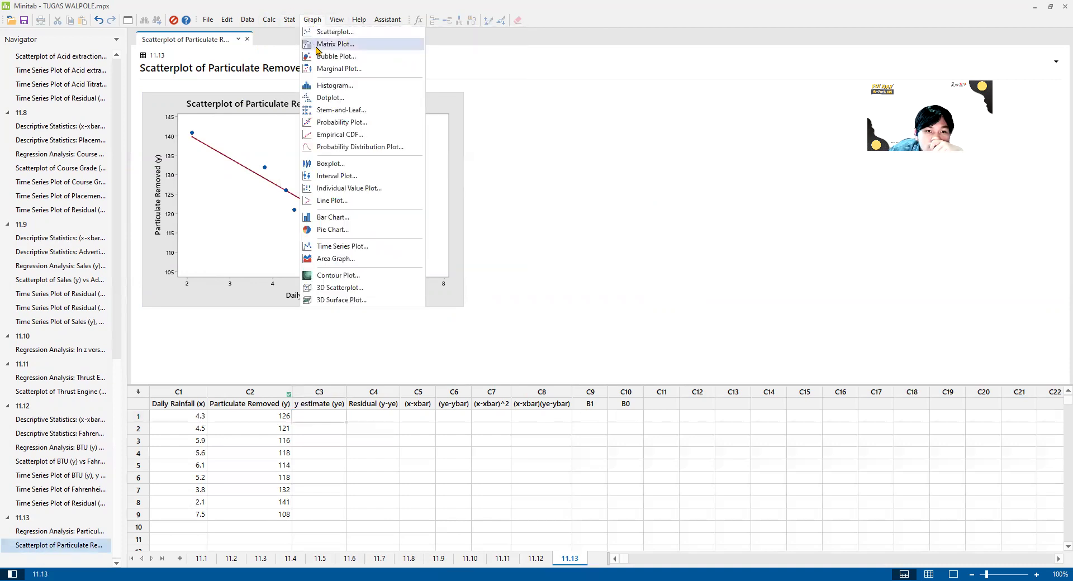
pyautogui.click(345, 254)
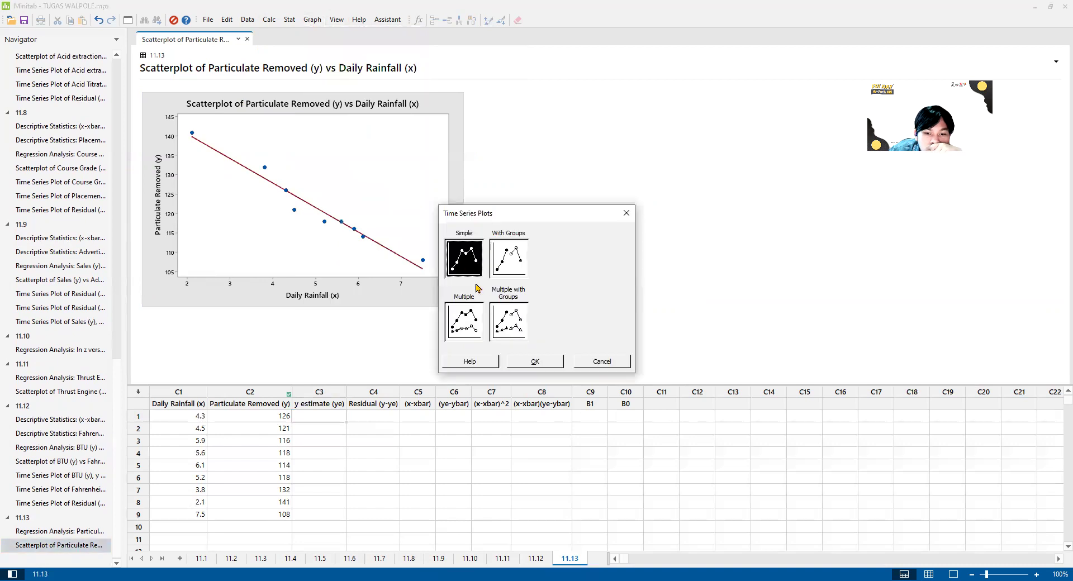
pyautogui.click(464, 322)
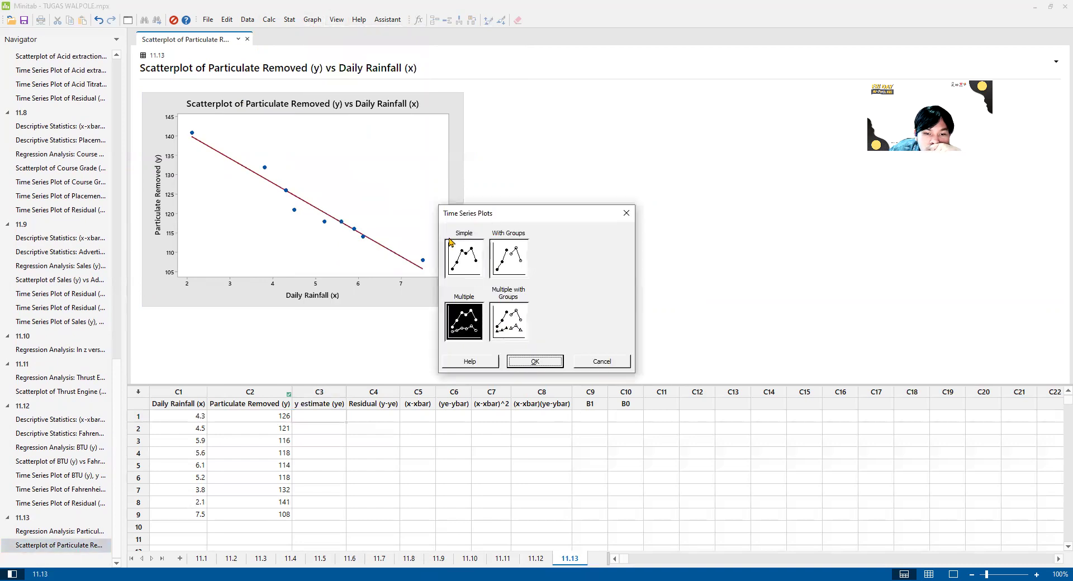
pyautogui.press('Return')
pyautogui.click(438, 220)
pyautogui.click(431, 348)
pyautogui.click(558, 372)
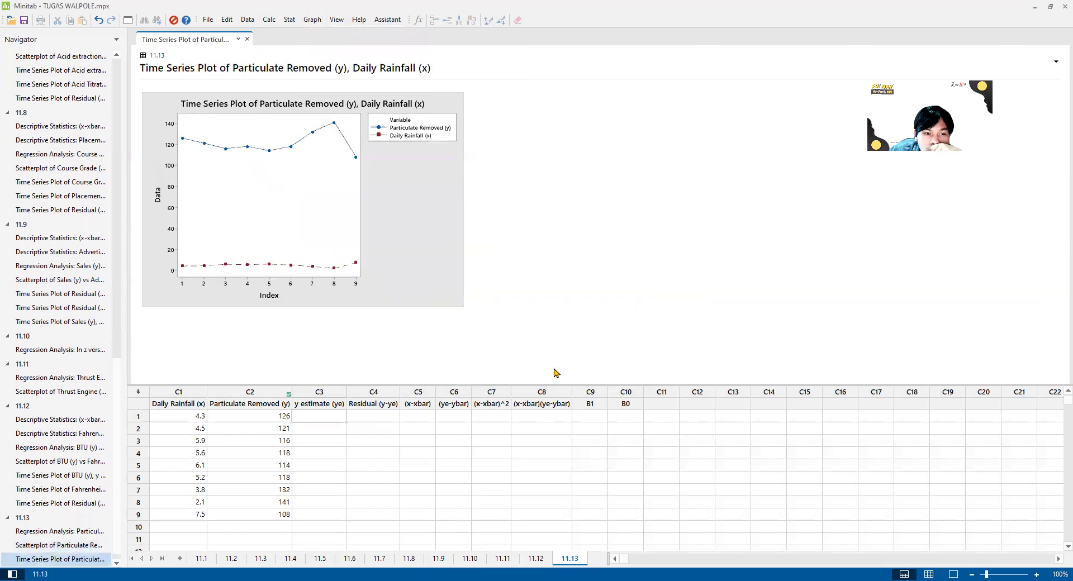
pyautogui.click(72, 546)
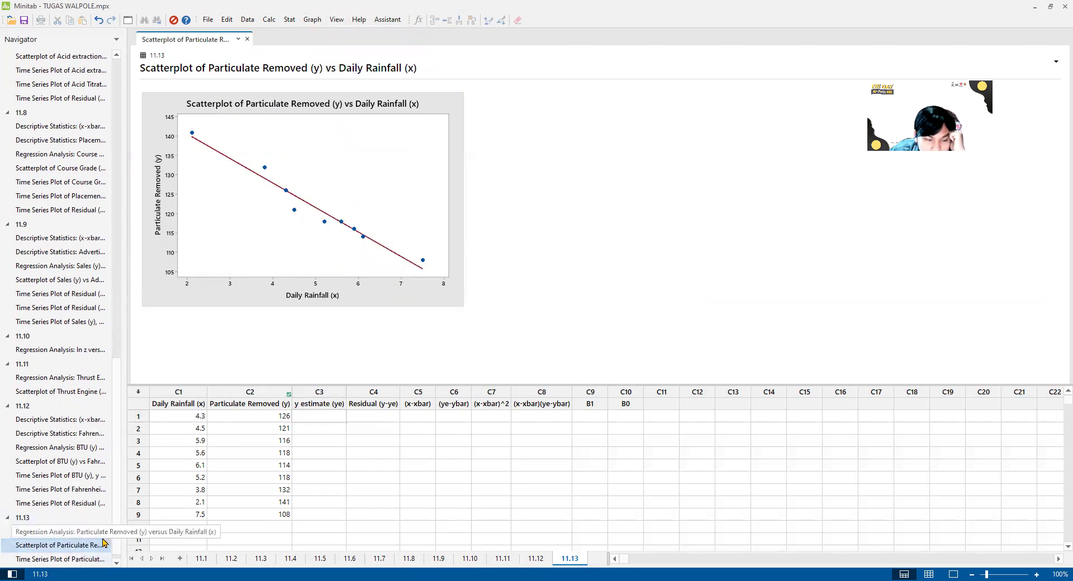
pyautogui.click(56, 559)
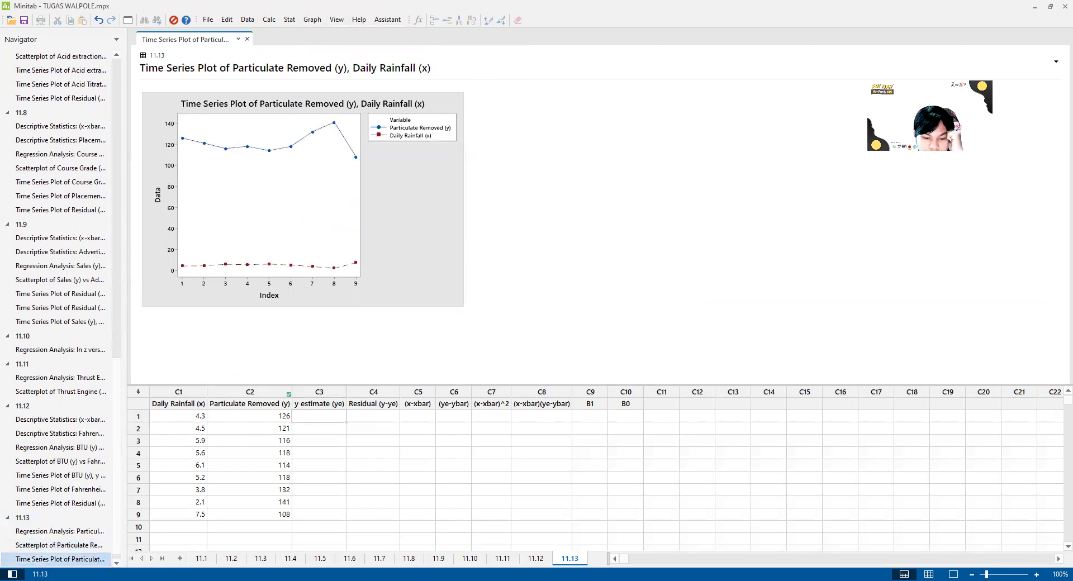
# Check exercise 11.13 in the textbook PDF, and bring up the regression output of Particulate Removed (y) versus Daily Rainfall (x)
pyautogui.hotkey('alt', 'Tab')
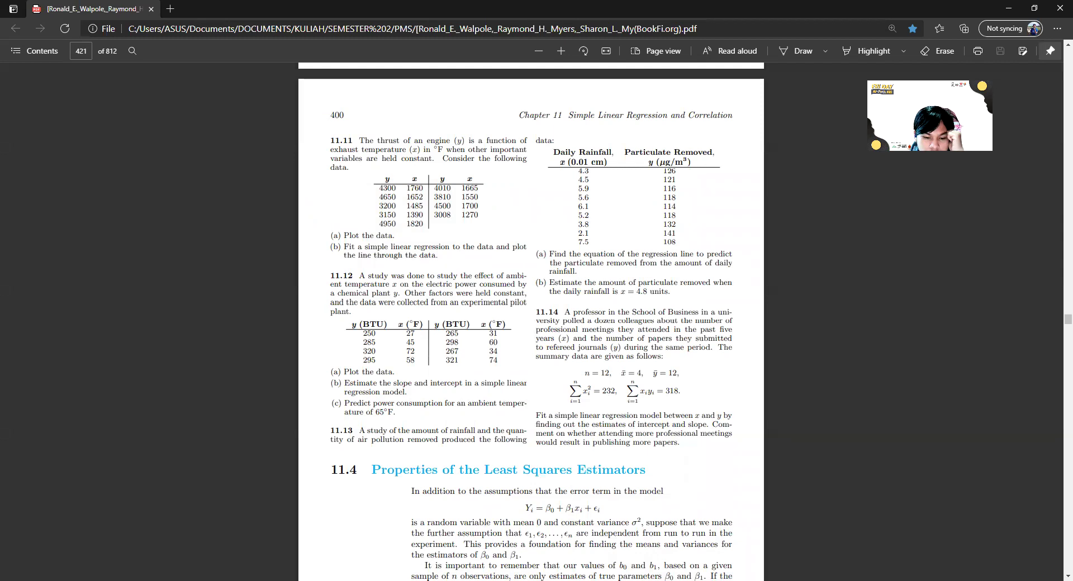
pyautogui.hotkey('alt', 'Tab')
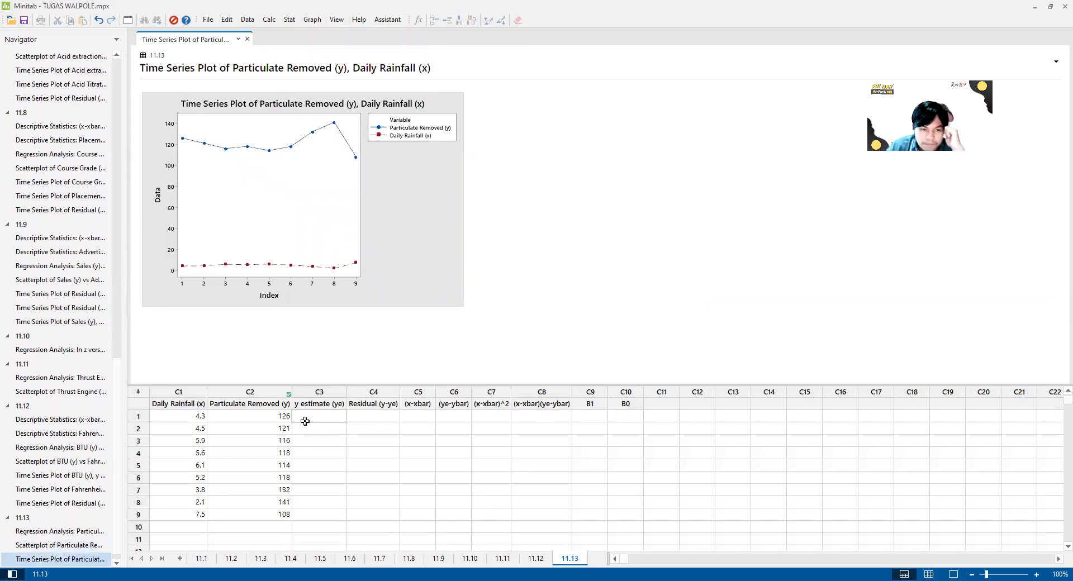
pyautogui.click(319, 417)
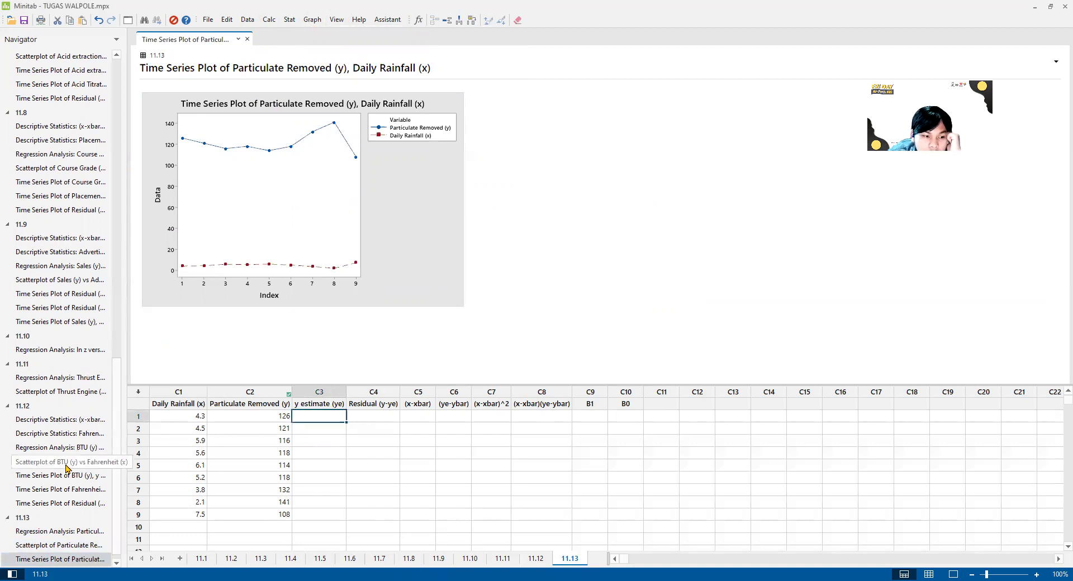
pyautogui.click(77, 544)
pyautogui.click(70, 531)
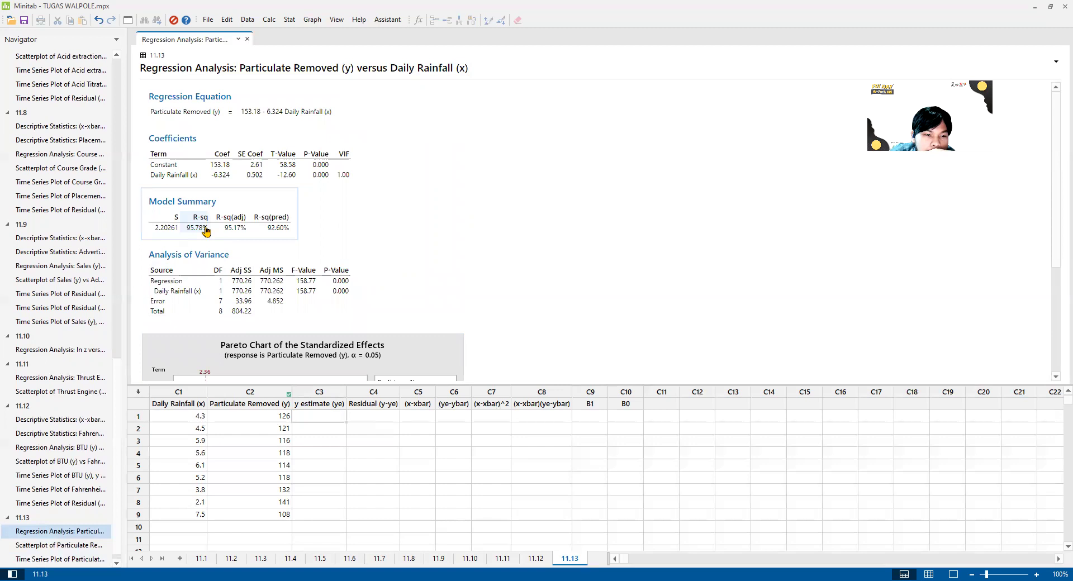
# Calculate the y estimate (ye) column C3 from the regression equation with the expression 153.18-6.324*c1
pyautogui.click(323, 417)
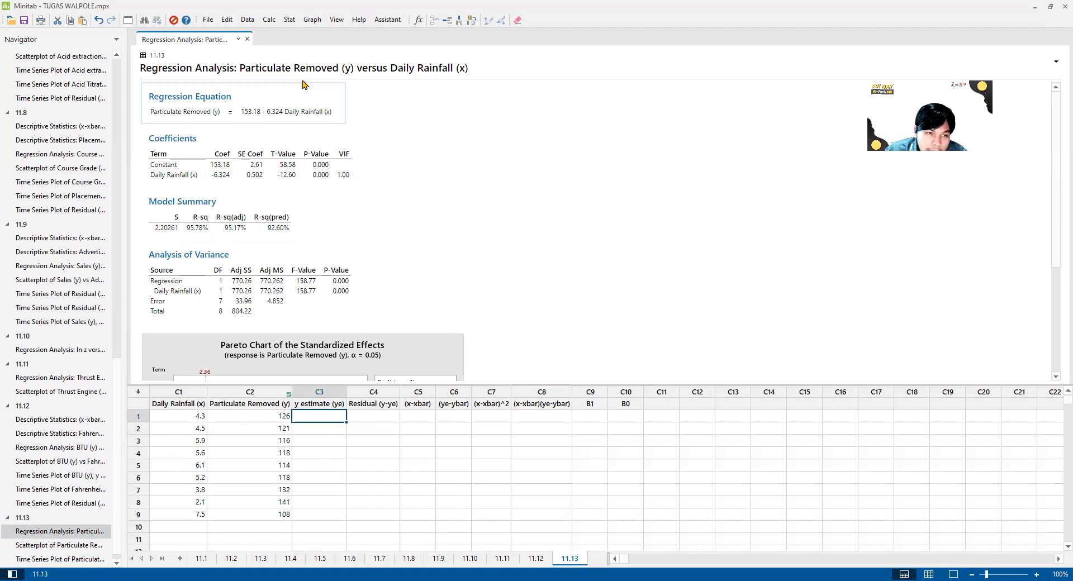
pyautogui.click(269, 19)
pyautogui.click(291, 32)
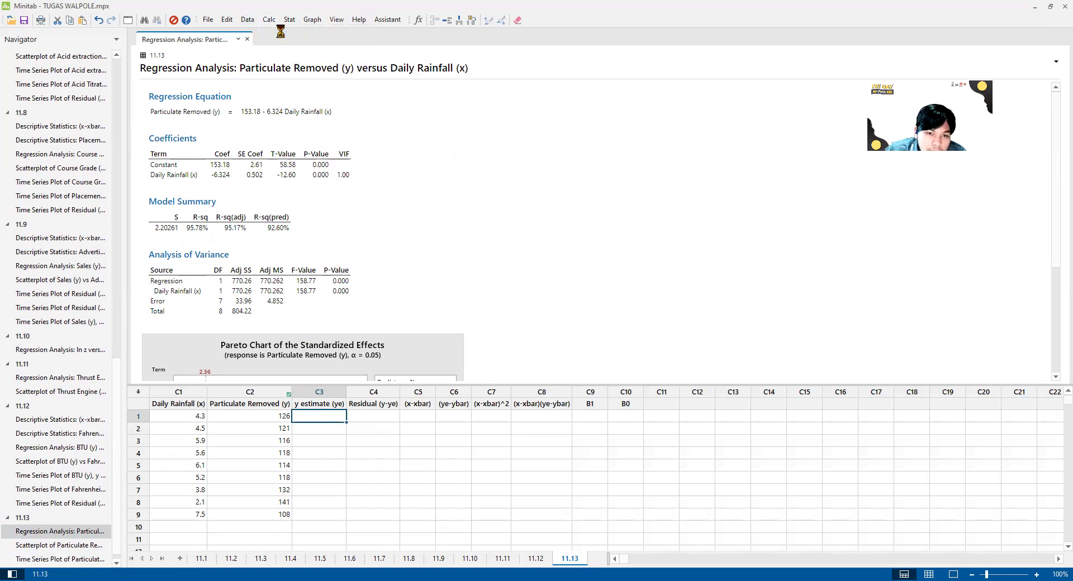
pyautogui.write('c3')
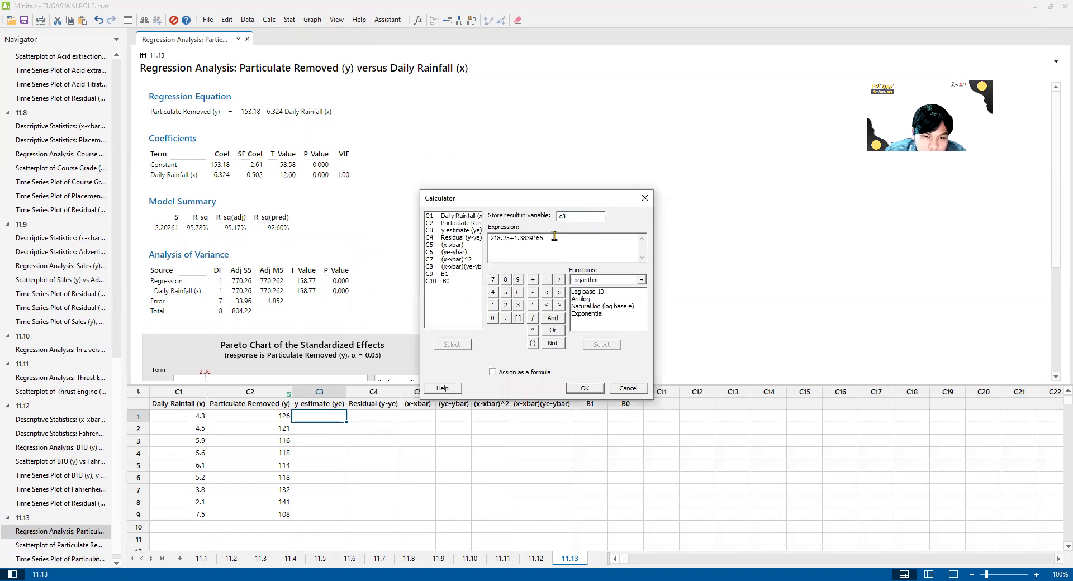
pyautogui.doubleClick(552, 238)
pyautogui.write('153.18-6.324*c1')
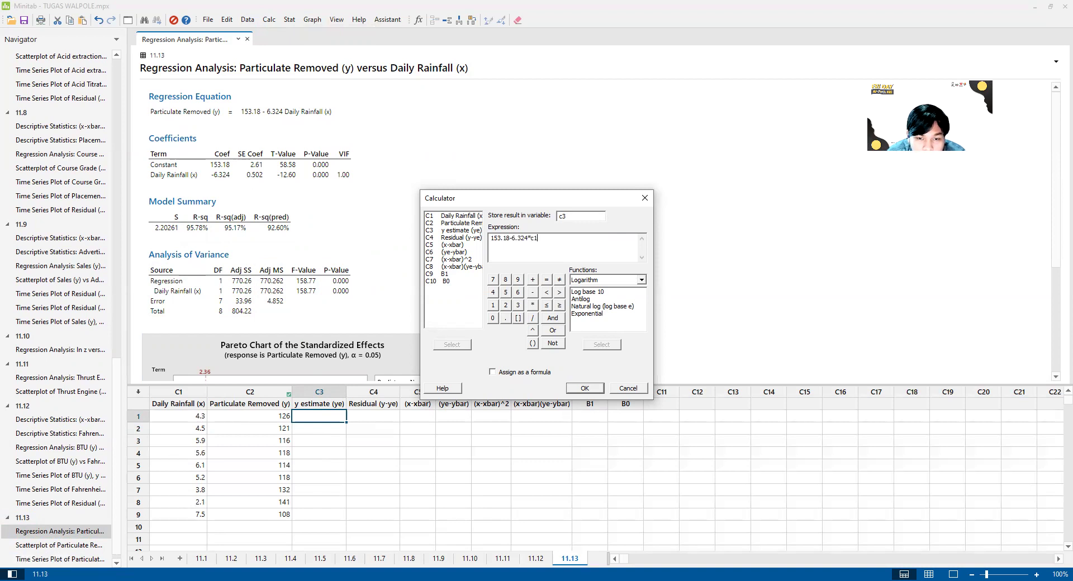
pyautogui.click(585, 392)
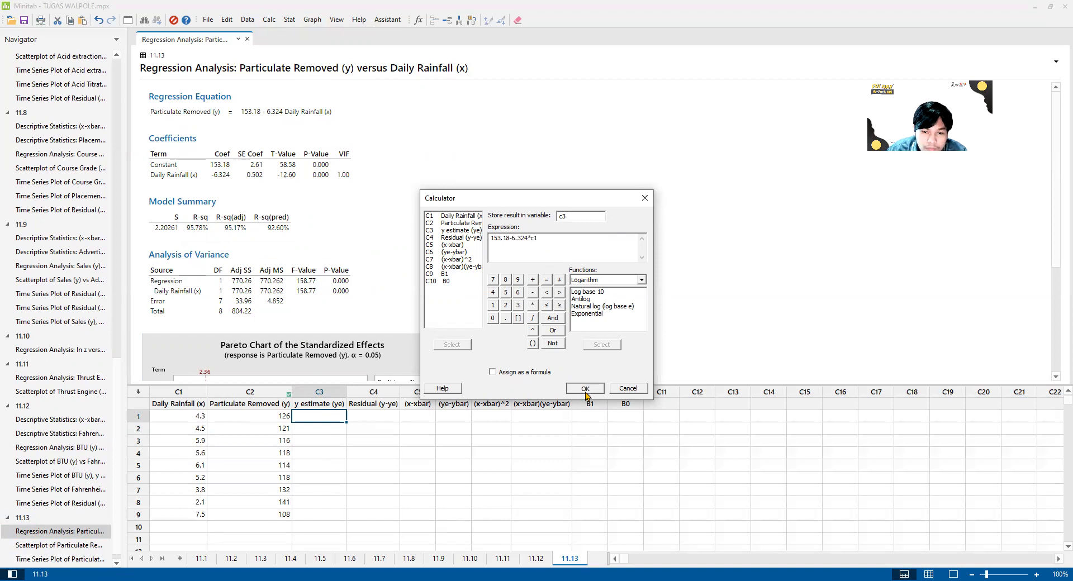
# Calculate the Residual (y-ye) column C4 with the expression c2-c3
pyautogui.click(367, 419)
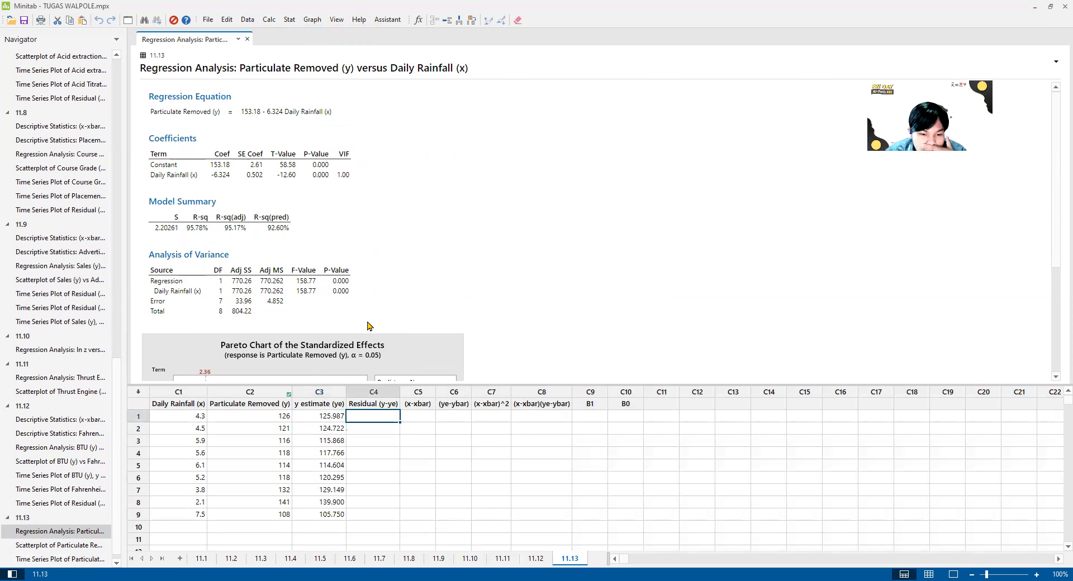
pyautogui.click(267, 19)
pyautogui.click(286, 34)
pyautogui.write('c4')
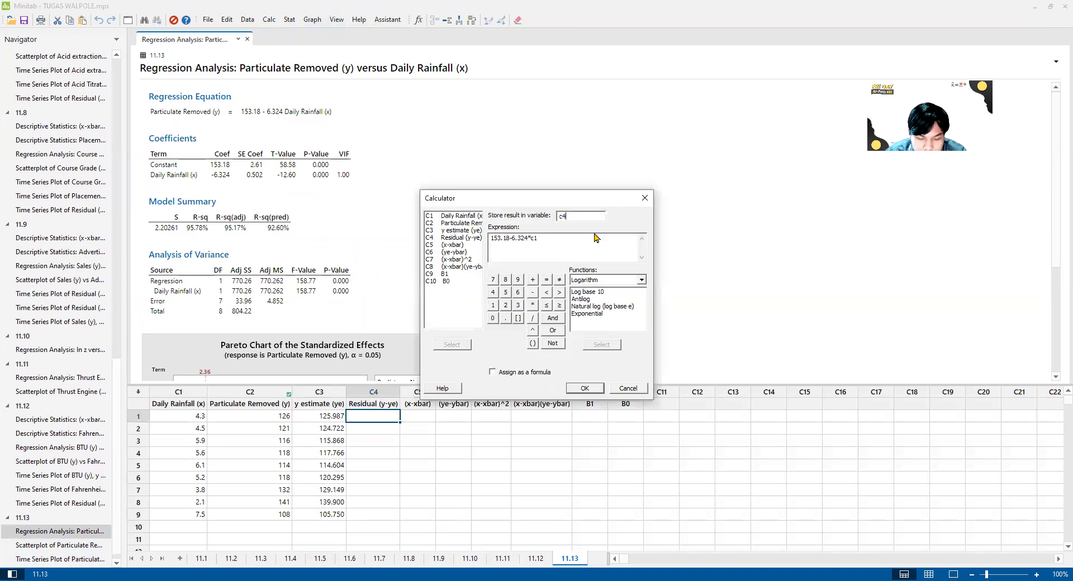
pyautogui.press('Tab')
pyautogui.write('c2-')
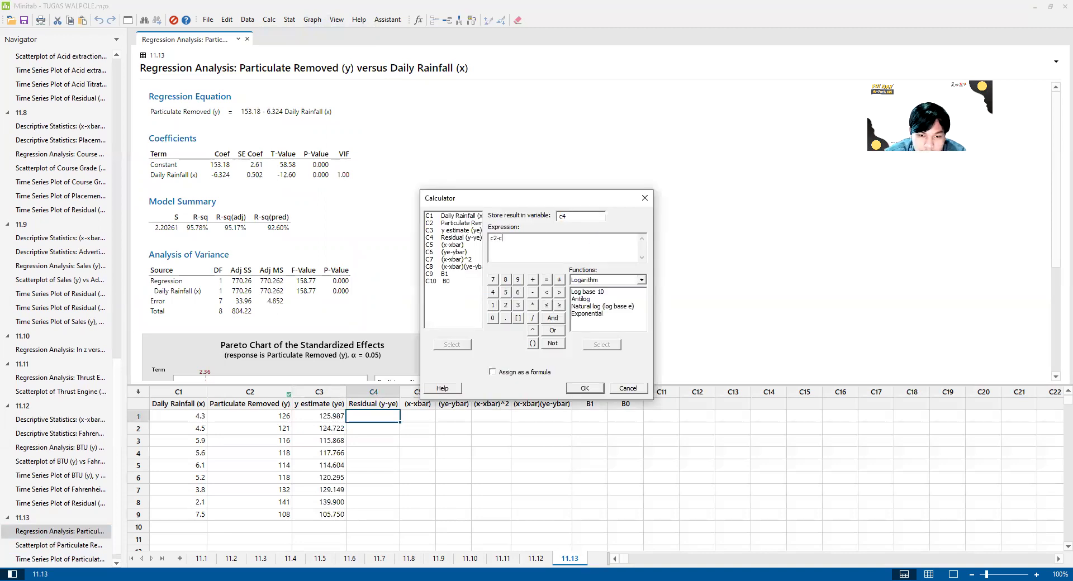
pyautogui.click(585, 387)
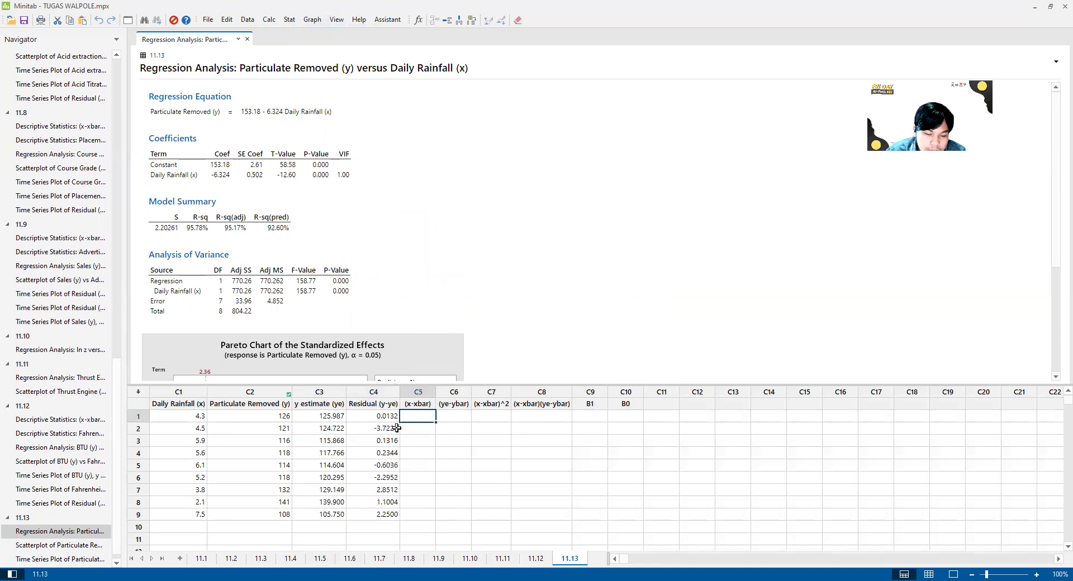
# Create a simple time series plot of Residual (y-ye)
pyautogui.click(312, 20)
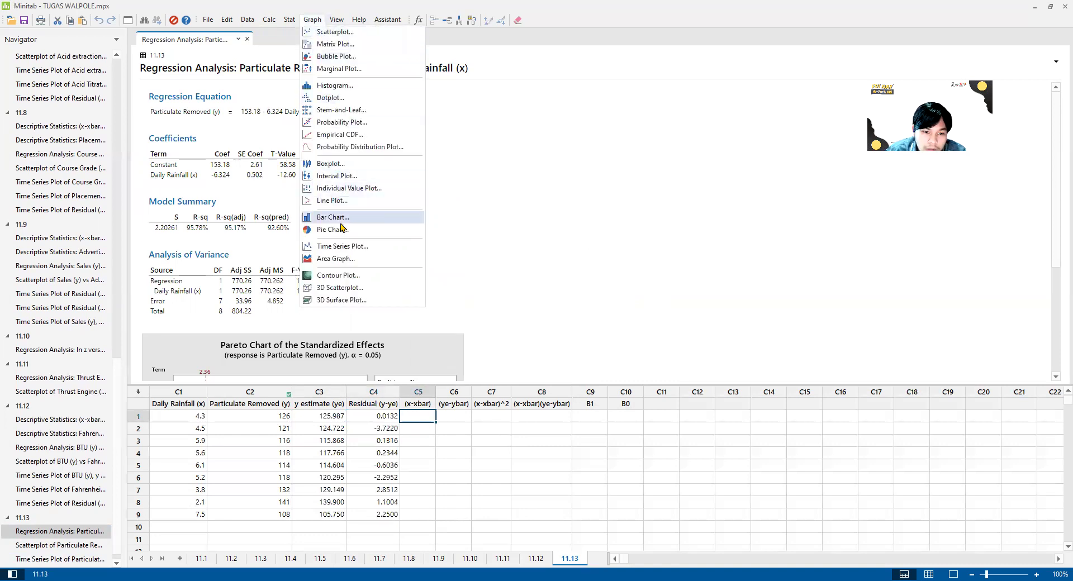
pyautogui.click(341, 250)
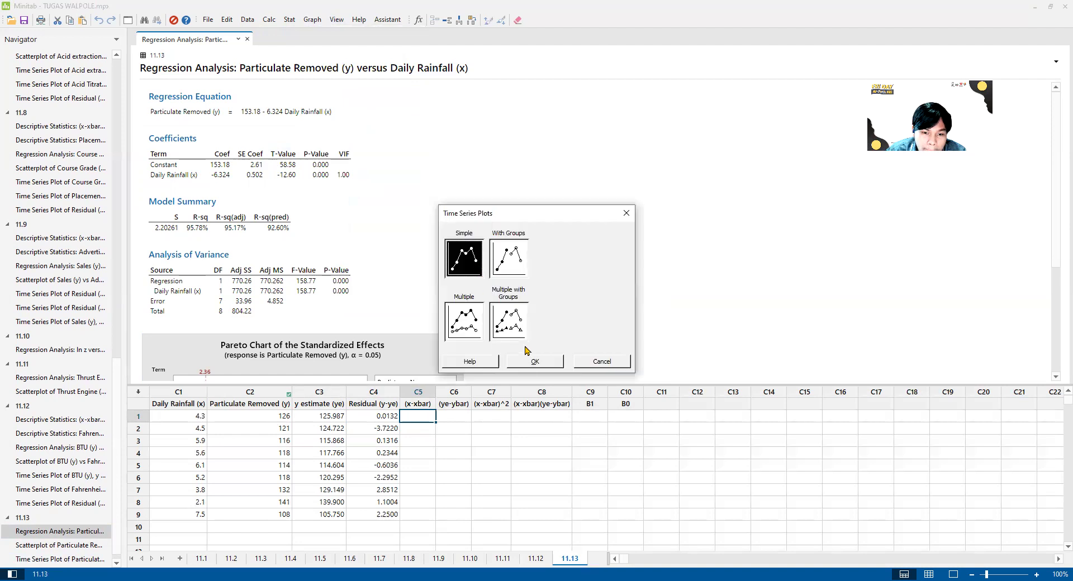
pyautogui.click(534, 362)
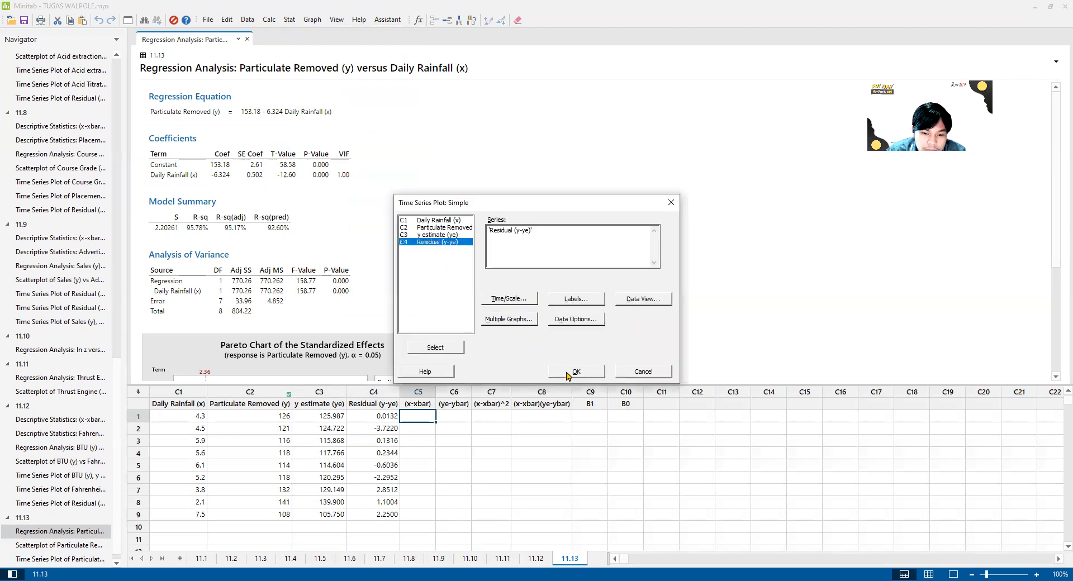
pyautogui.click(437, 346)
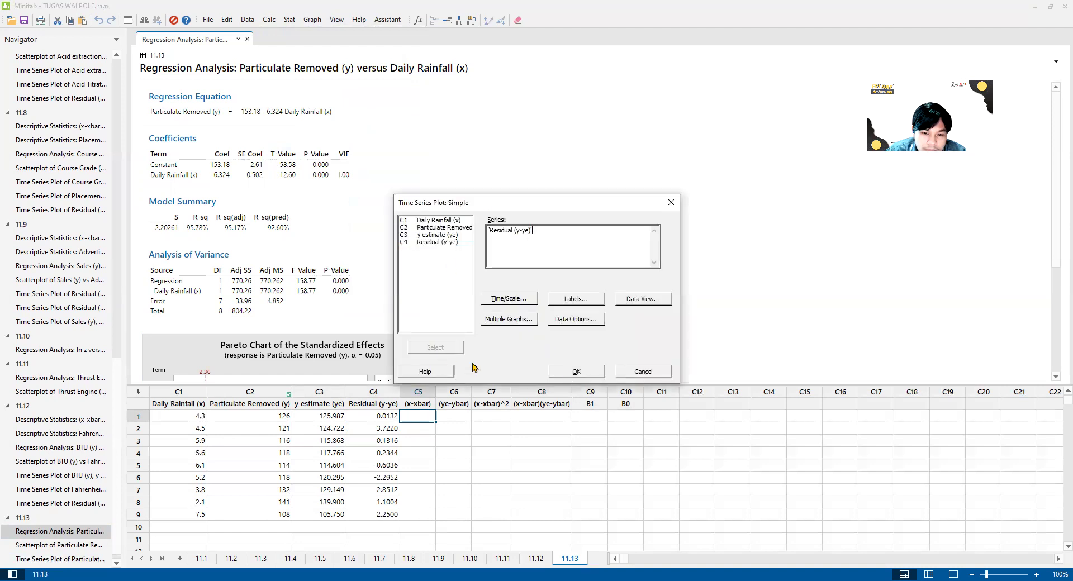
pyautogui.click(576, 371)
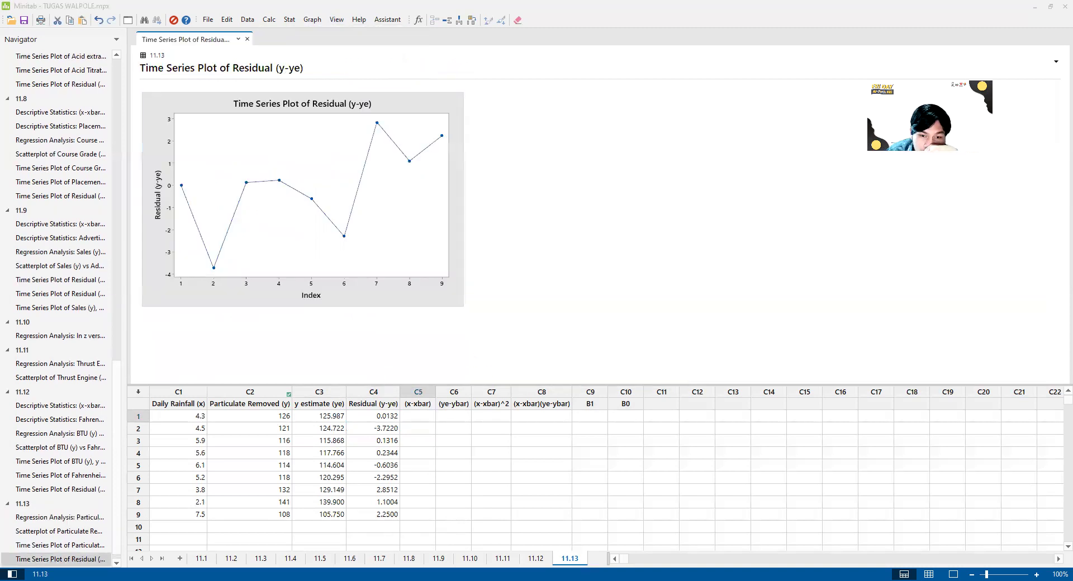
# Create a multiple time series plot of Particulate Removed (y) and y estimate (ye)
pyautogui.click(418, 416)
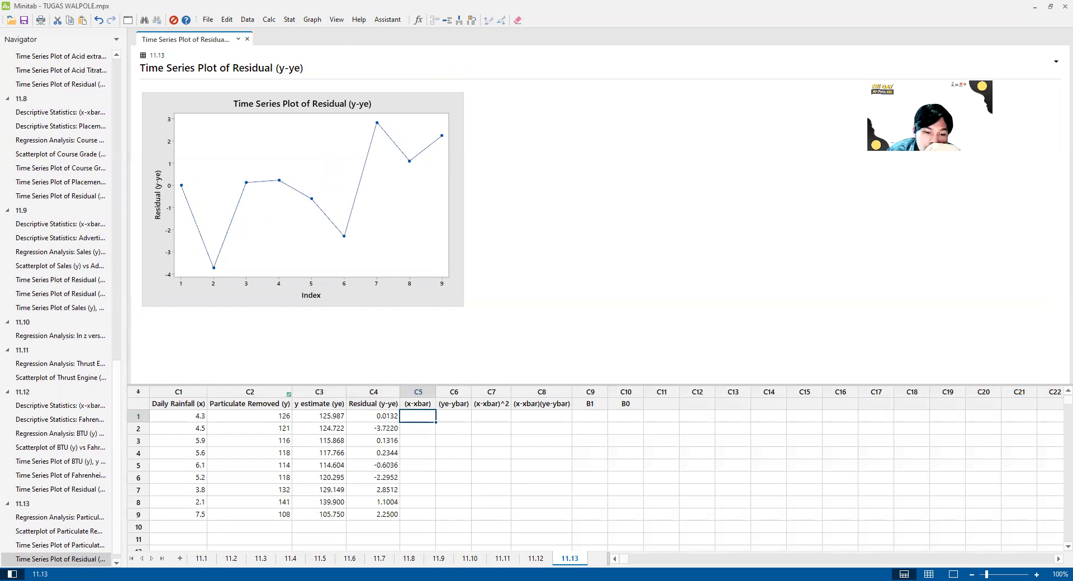
pyautogui.click(289, 19)
pyautogui.moveTo(312, 20)
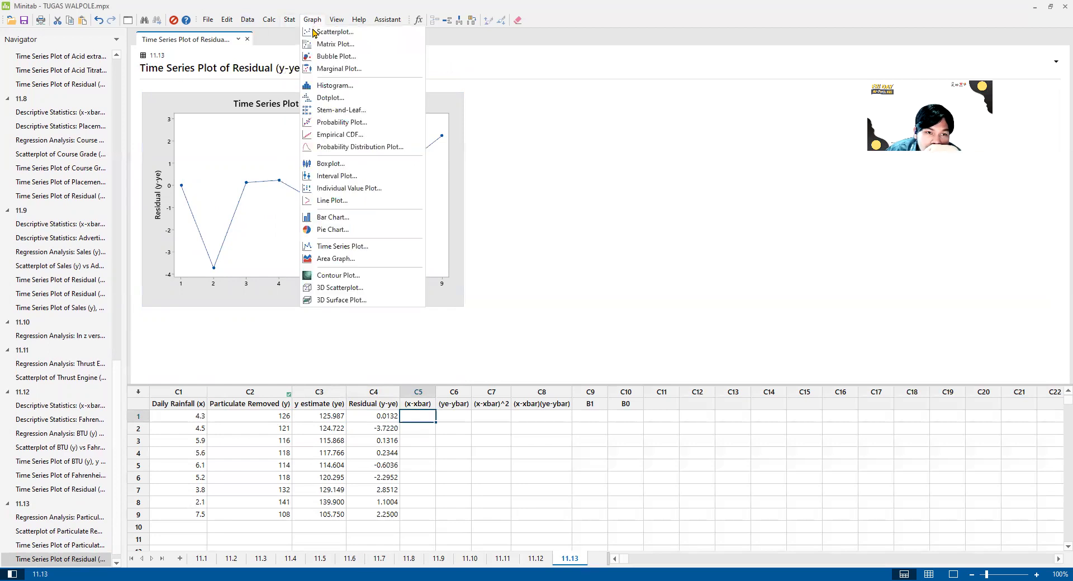
pyautogui.click(342, 247)
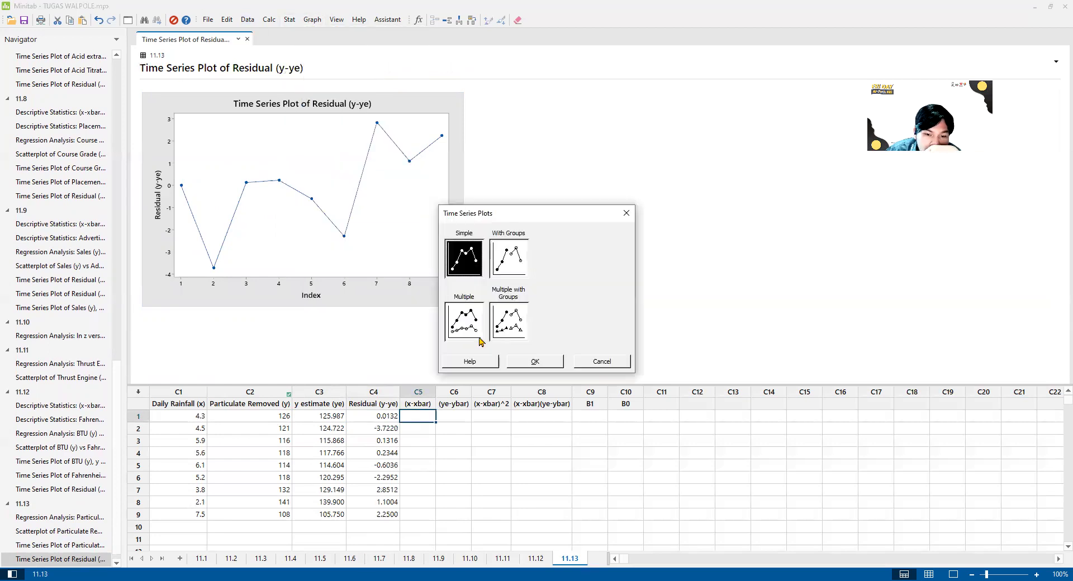
pyautogui.click(525, 367)
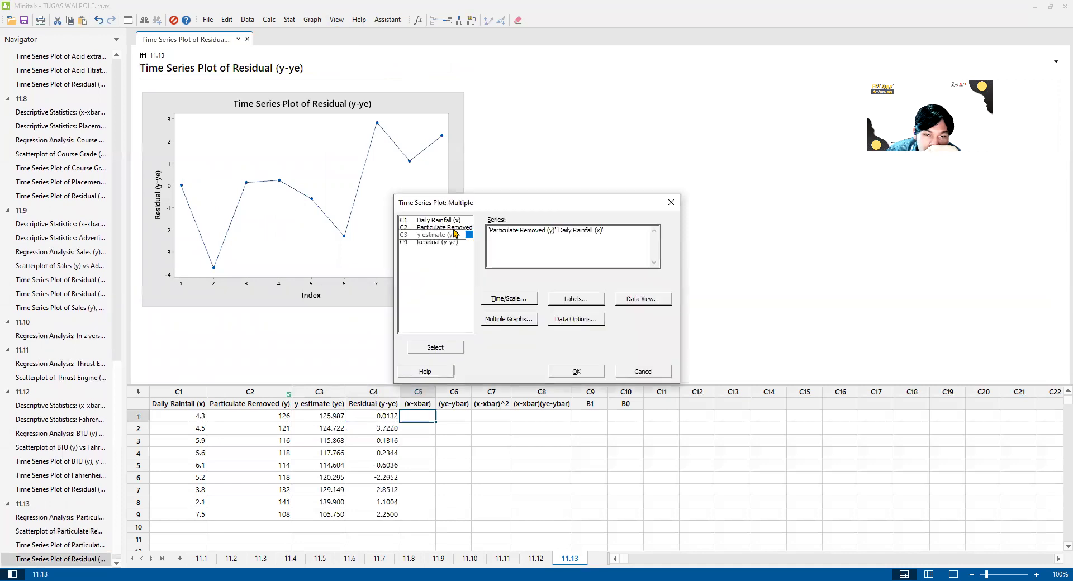
pyautogui.click(441, 242)
pyautogui.click(445, 235)
pyautogui.click(435, 347)
pyautogui.click(554, 373)
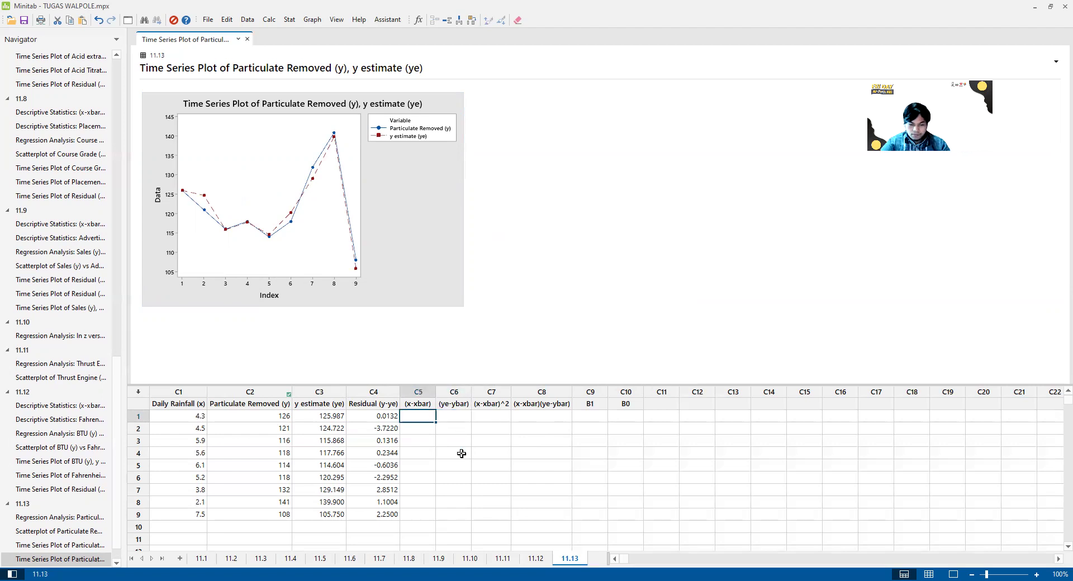
# Display descriptive statistics for Daily Rainfall (x) and Particulate Removed (y)
pyautogui.click(288, 21)
pyautogui.moveTo(301, 31)
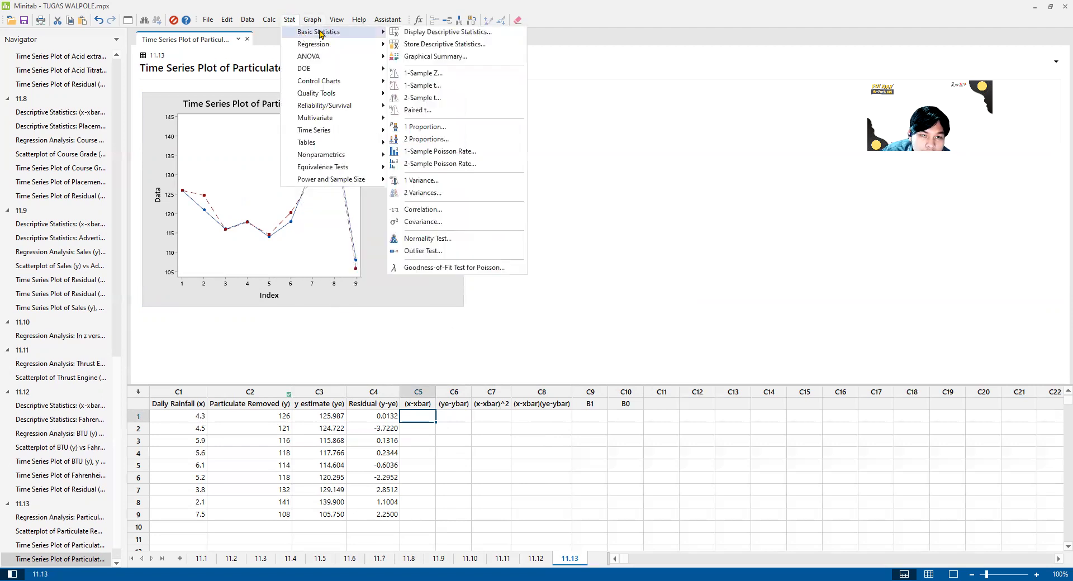
pyautogui.click(397, 32)
pyautogui.doubleClick(485, 218)
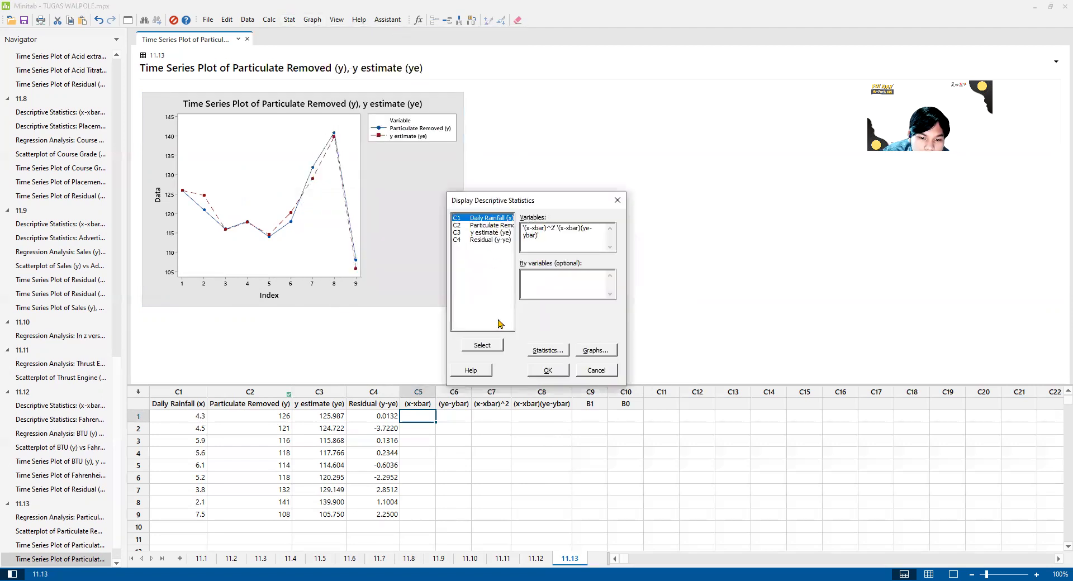
pyautogui.click(486, 225)
pyautogui.click(482, 344)
pyautogui.click(547, 370)
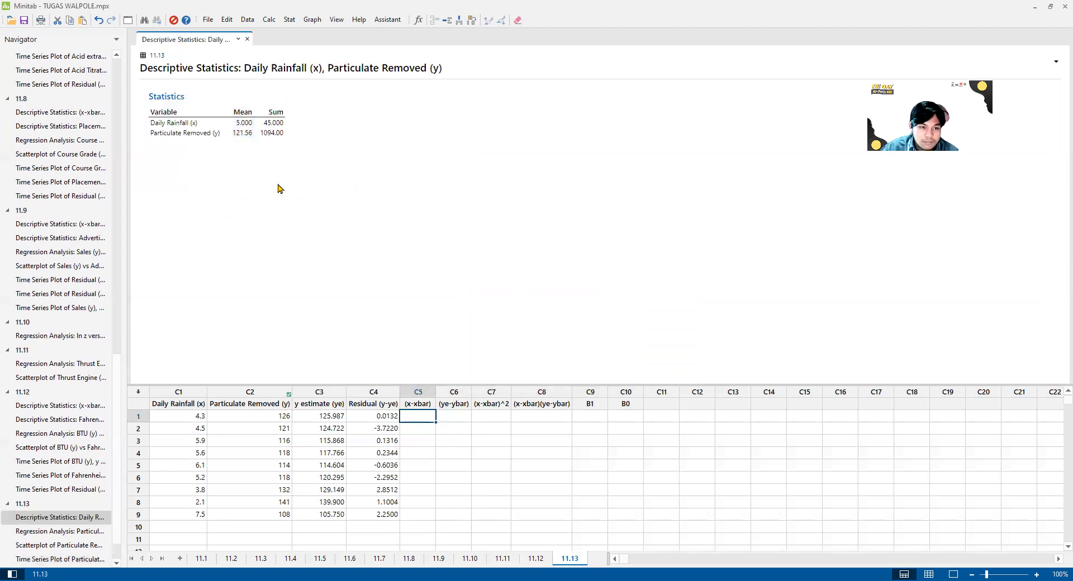
# Calculate the (x-xbar) column C5 with the expression c1-5
pyautogui.click(269, 20)
pyautogui.click(283, 34)
pyautogui.write('c5')
pyautogui.press('Tab')
pyautogui.write('c')
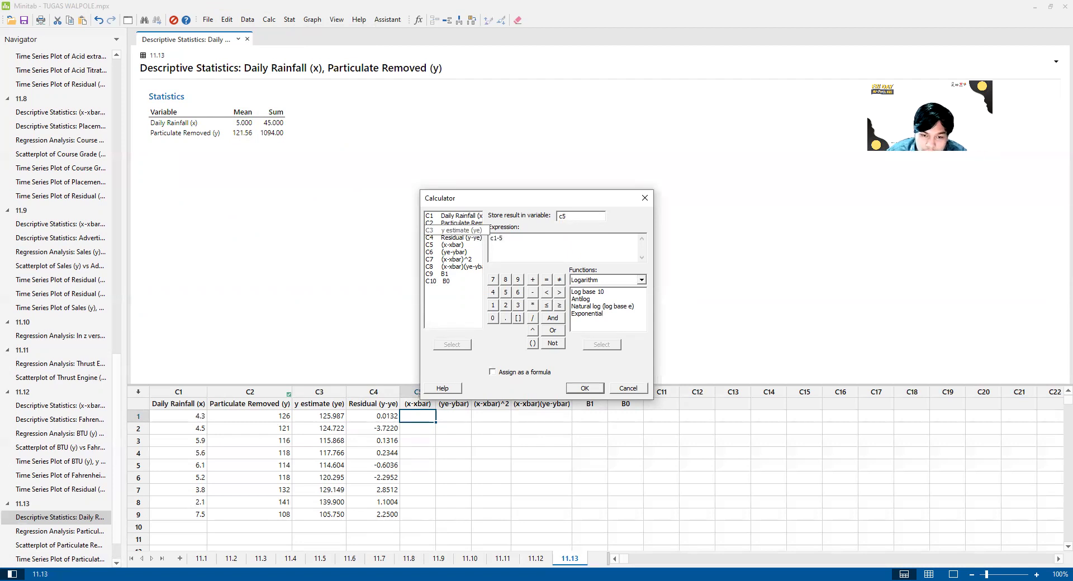
pyautogui.click(584, 389)
# Calculate the (ye-ybar) column C6 by subtracting the Particulate Removed mean, 121.56, from c3
pyautogui.click(462, 420)
pyautogui.click(269, 19)
pyautogui.click(335, 29)
pyautogui.click(336, 20)
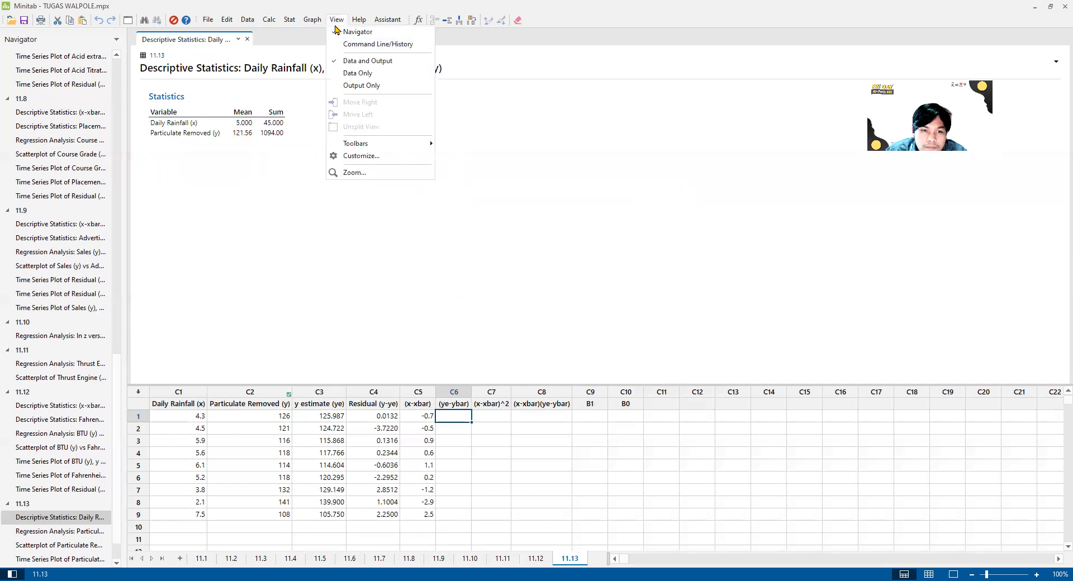
pyautogui.moveTo(268, 20)
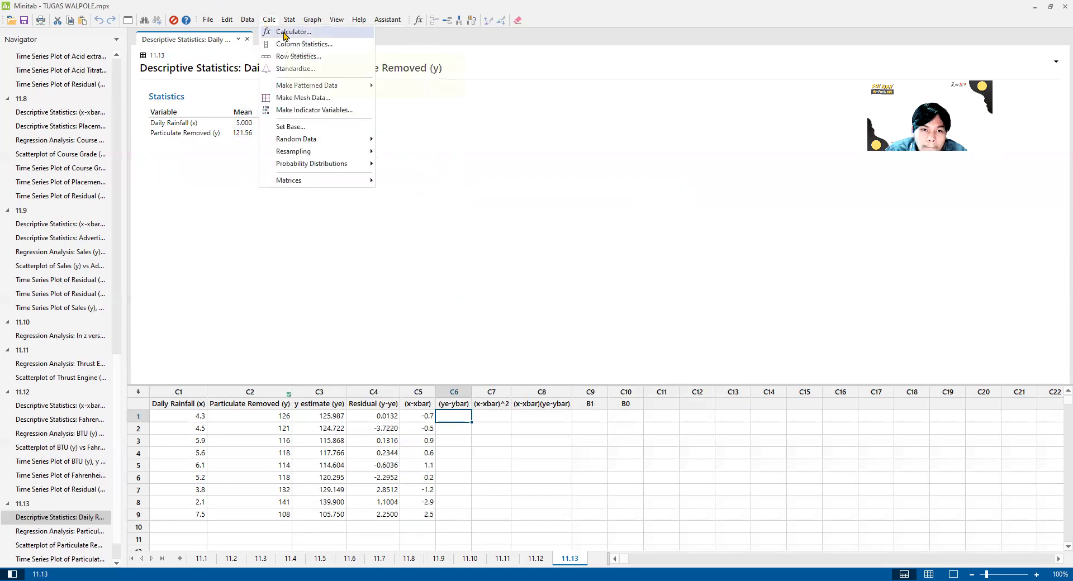
pyautogui.click(319, 31)
pyautogui.write('c6')
pyautogui.press('Tab')
pyautogui.write('c3')
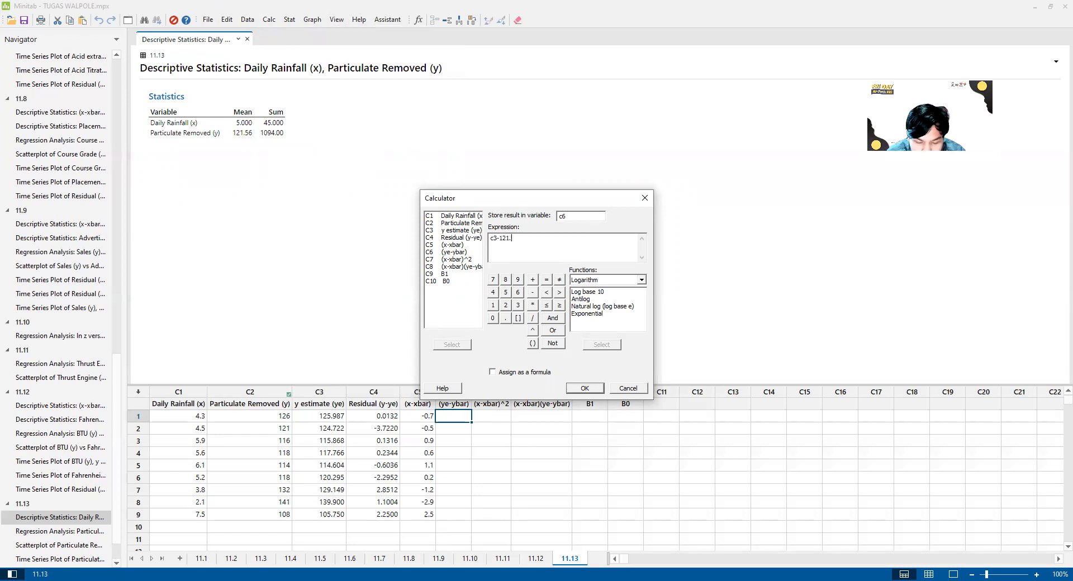
pyautogui.click(593, 394)
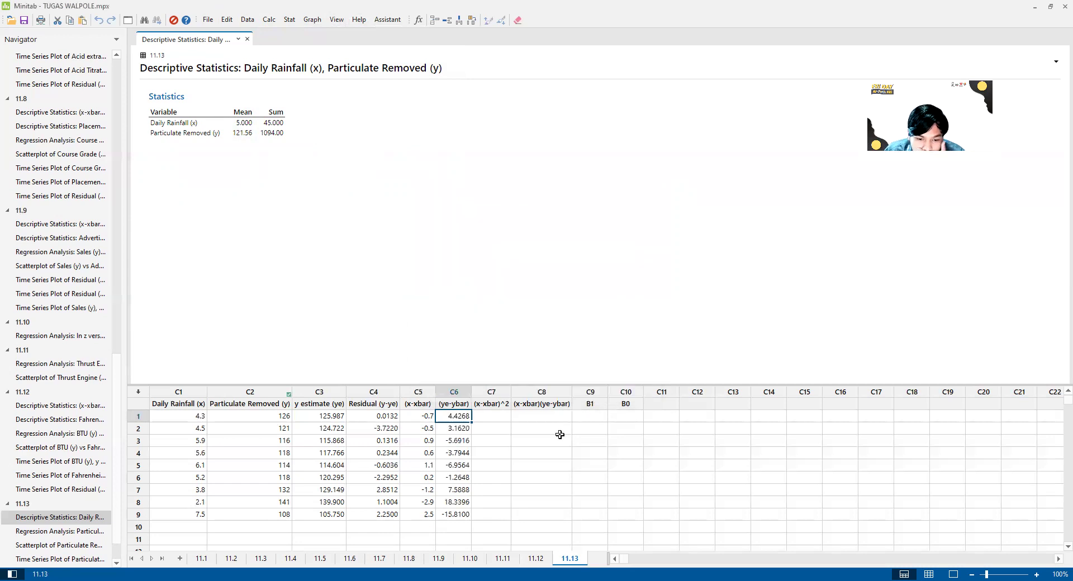
# Calculate the (x-xbar)^2 column C7 with the expression c5^2, and select the first cell of the (x-xbar)(ye-ybar) column
pyautogui.click(491, 416)
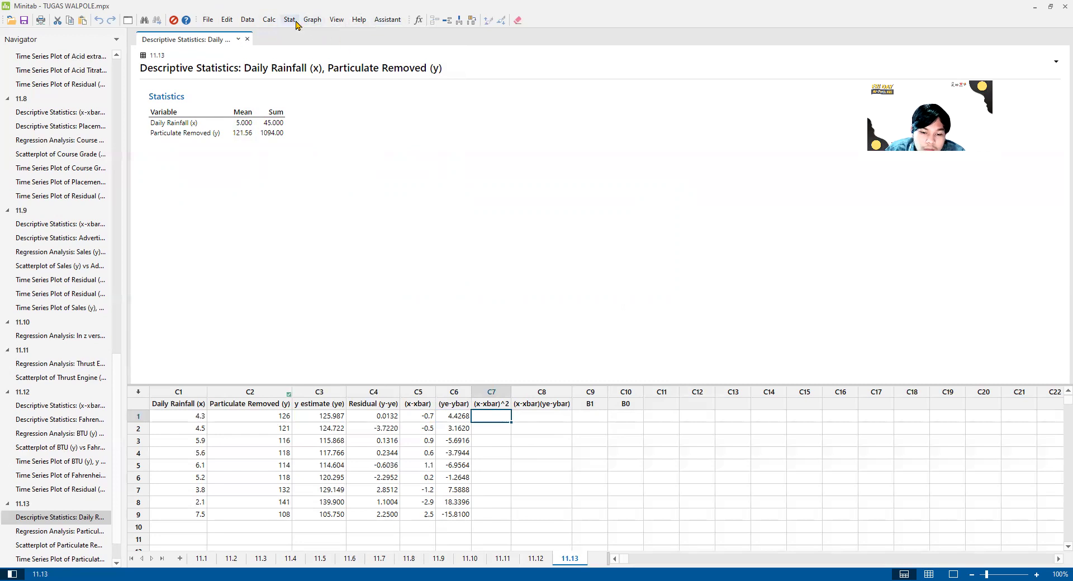
pyautogui.click(269, 19)
pyautogui.click(287, 31)
pyautogui.write('c7')
pyautogui.moveTo(548, 238); pyautogui.dragTo(482, 243)
pyautogui.write('v')
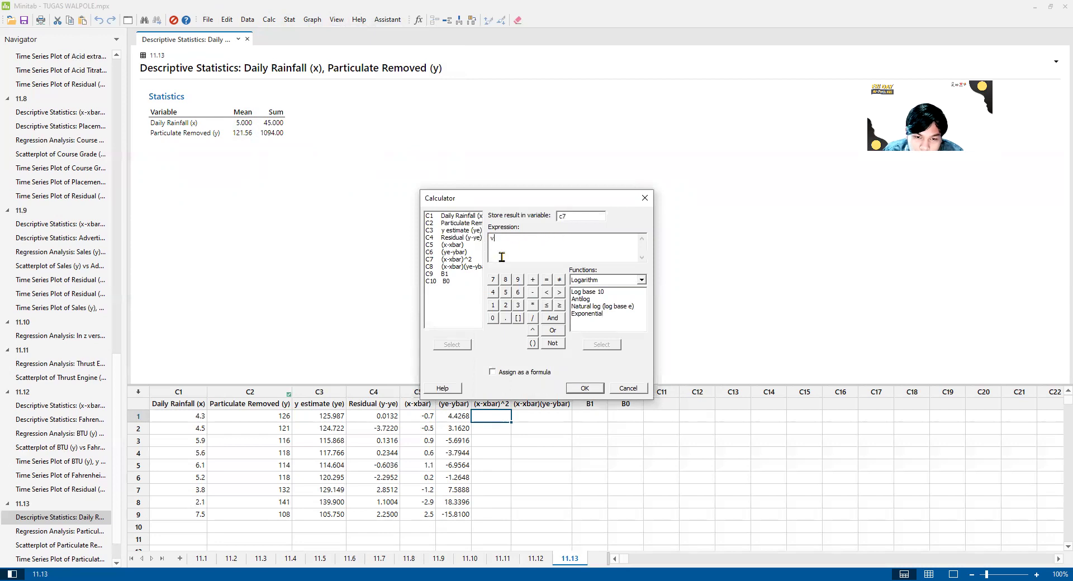
pyautogui.write('c5')
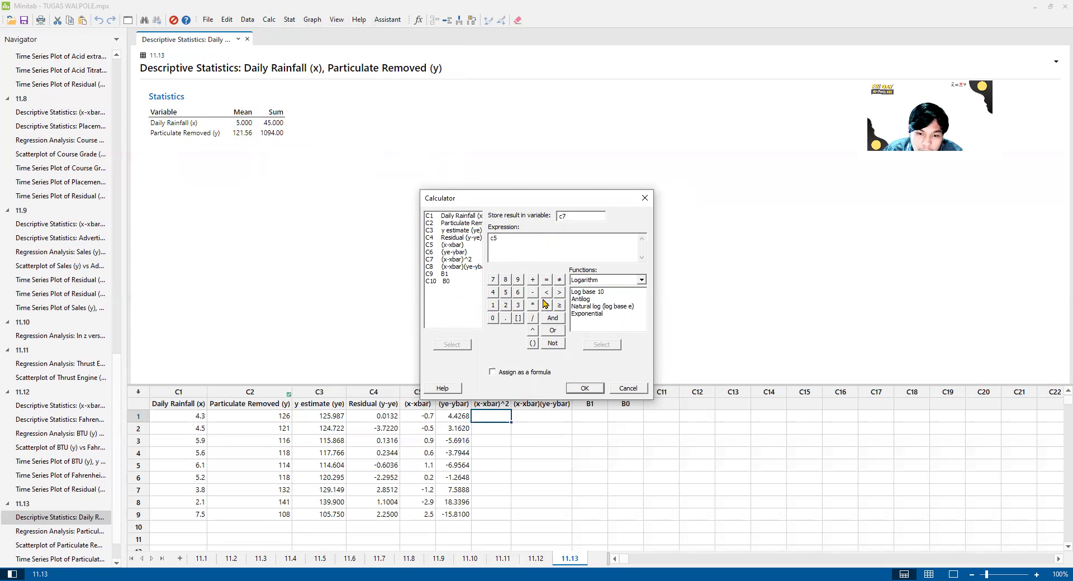
pyautogui.click(532, 330)
pyautogui.click(505, 305)
pyautogui.click(596, 391)
pyautogui.click(525, 422)
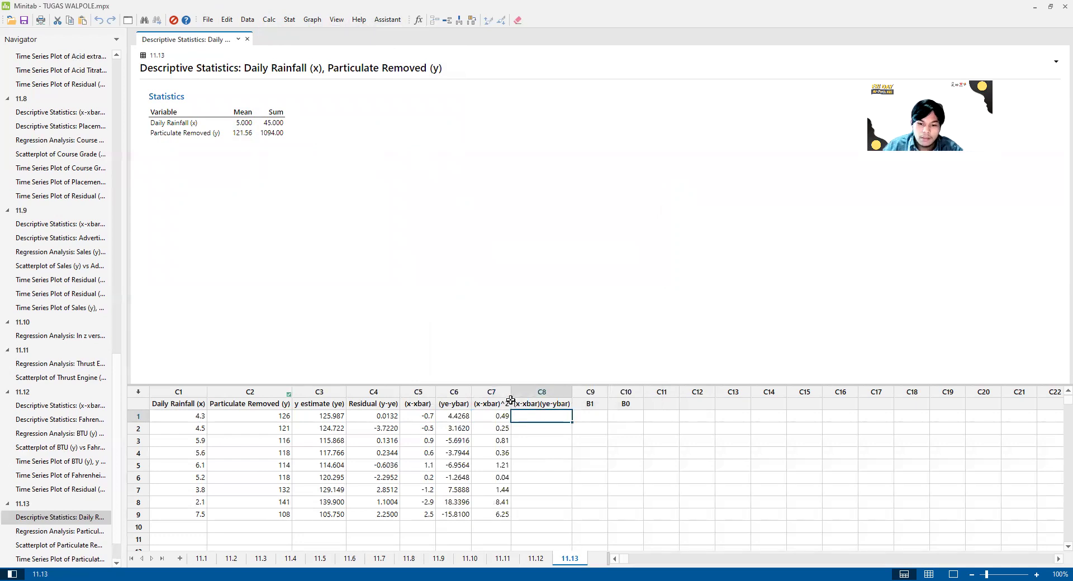
# Calculate the (x-xbar)(ye-ybar) column C8 with the expression '(x-xbar)' * '(ye-ybar)', and select the first cell of the B1 column
pyautogui.click(269, 20)
pyautogui.click(281, 33)
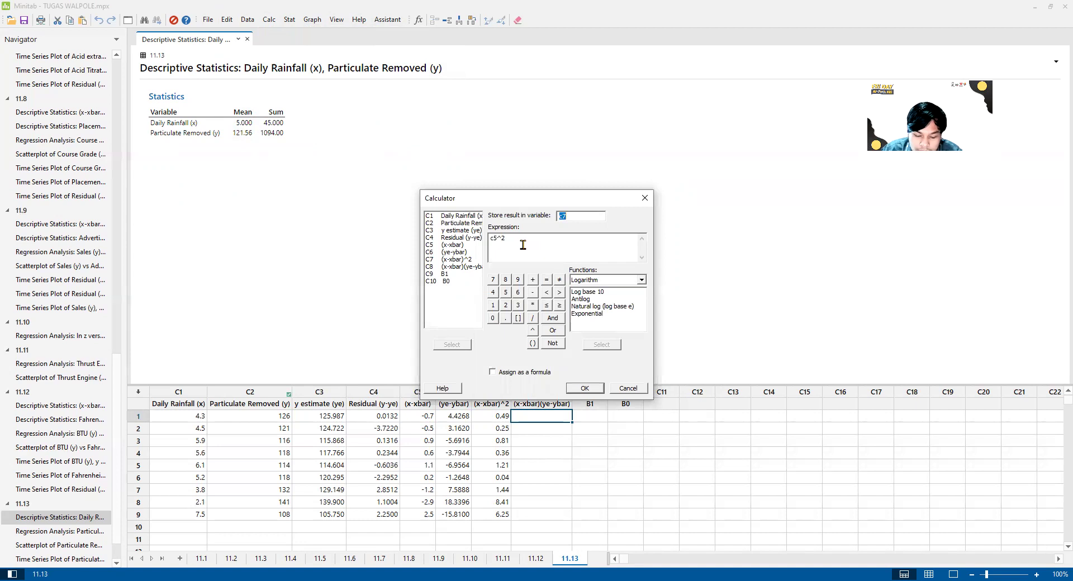
pyautogui.moveTo(505, 238); pyautogui.dragTo(428, 239)
pyautogui.press('BackSpace')
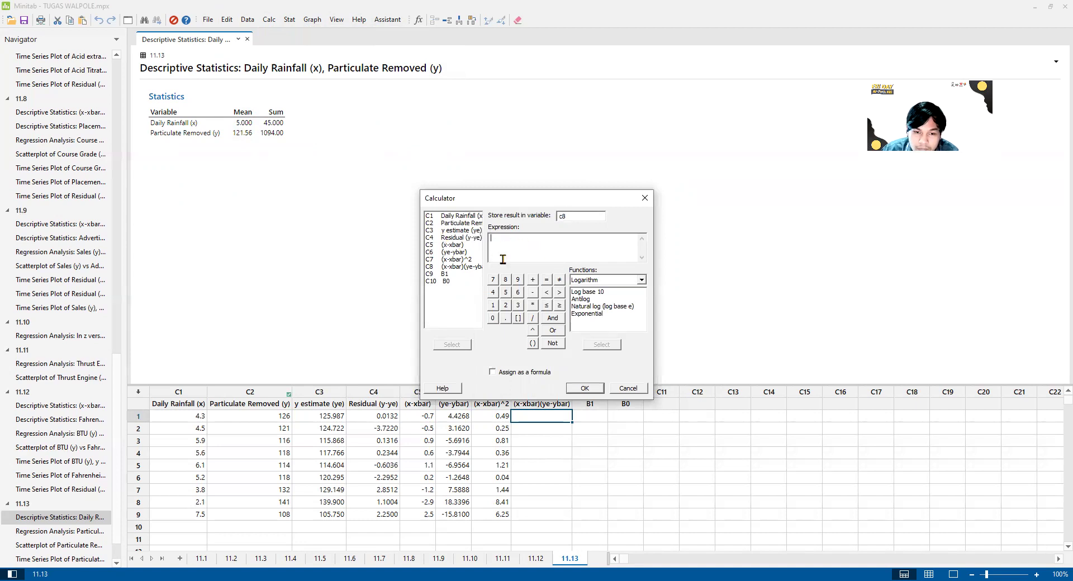
pyautogui.click(451, 268)
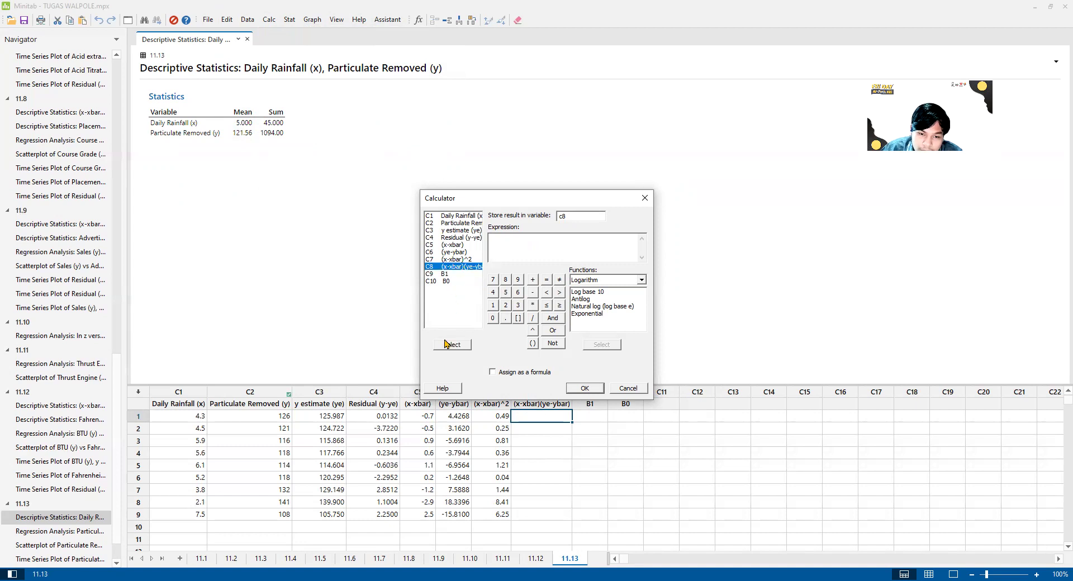
pyautogui.click(463, 260)
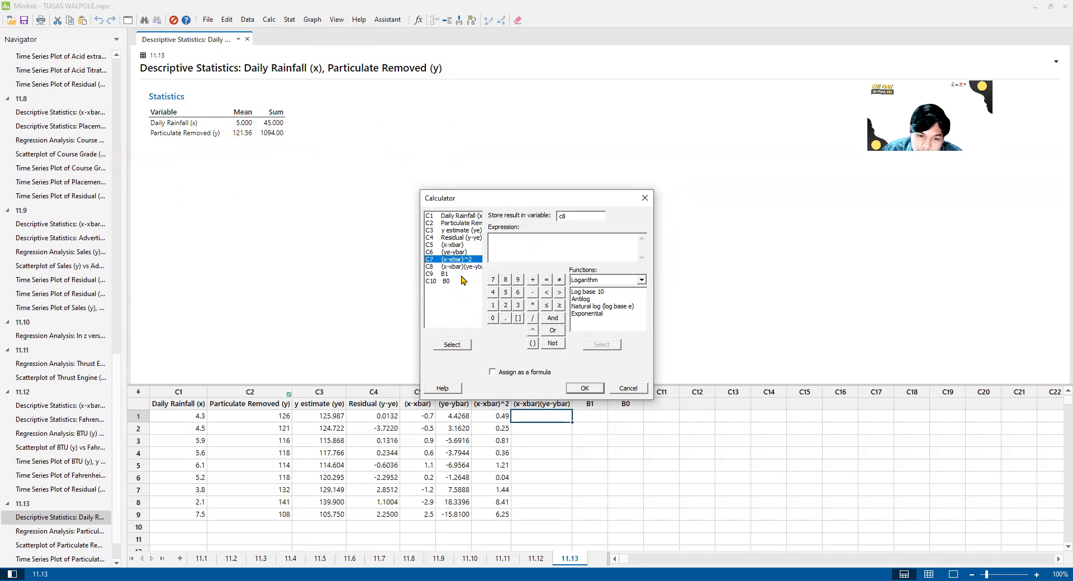
pyautogui.click(457, 246)
pyautogui.click(450, 344)
pyautogui.click(451, 252)
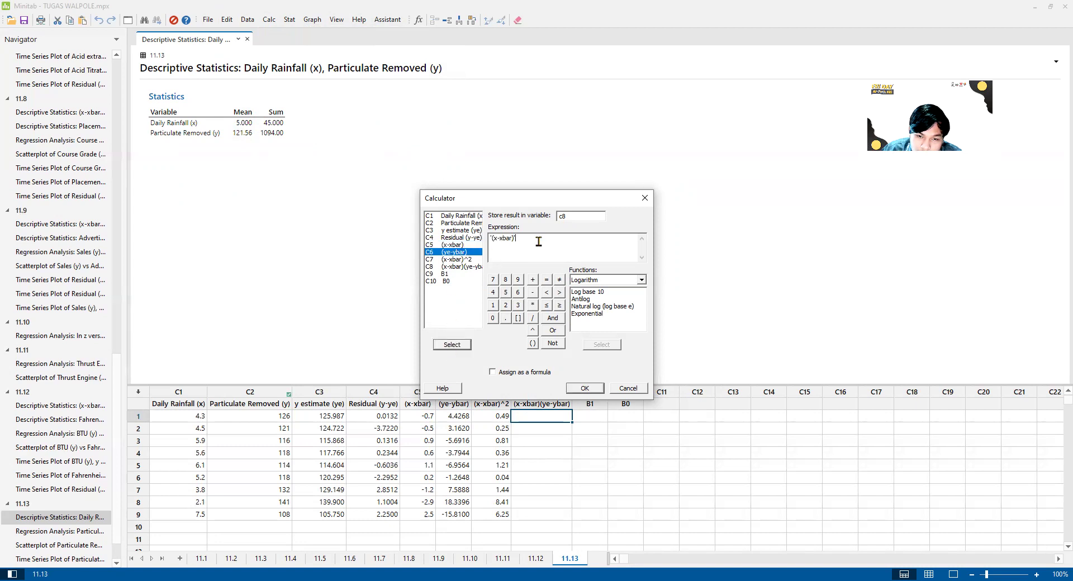
pyautogui.click(533, 305)
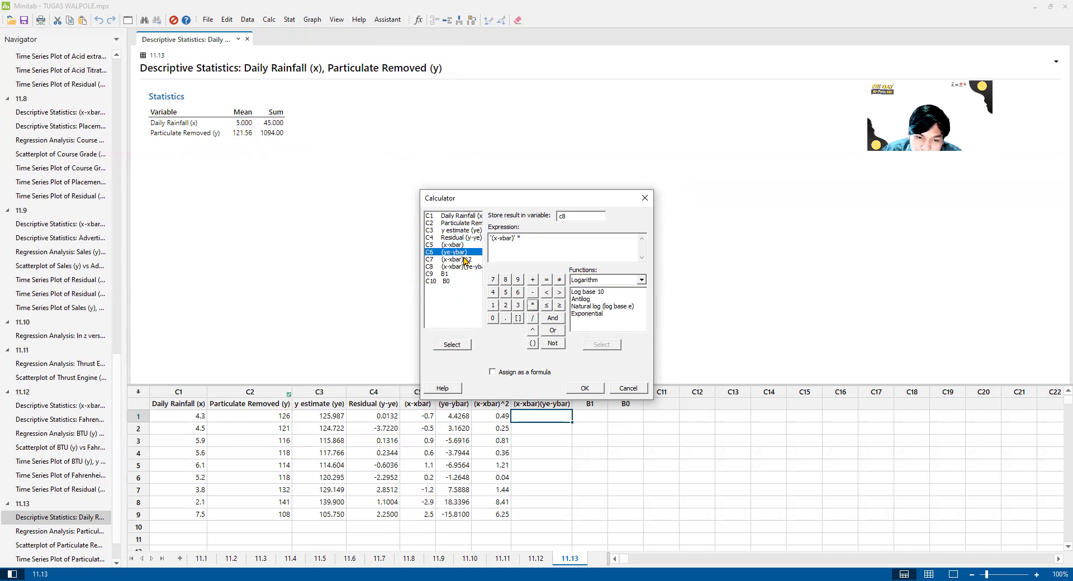
pyautogui.click(453, 345)
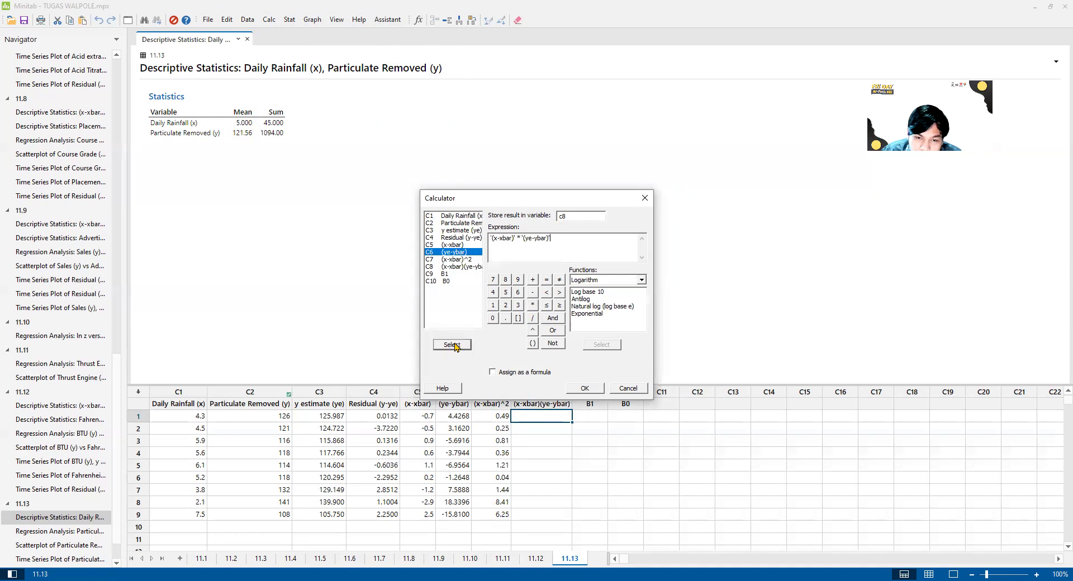
pyautogui.click(583, 390)
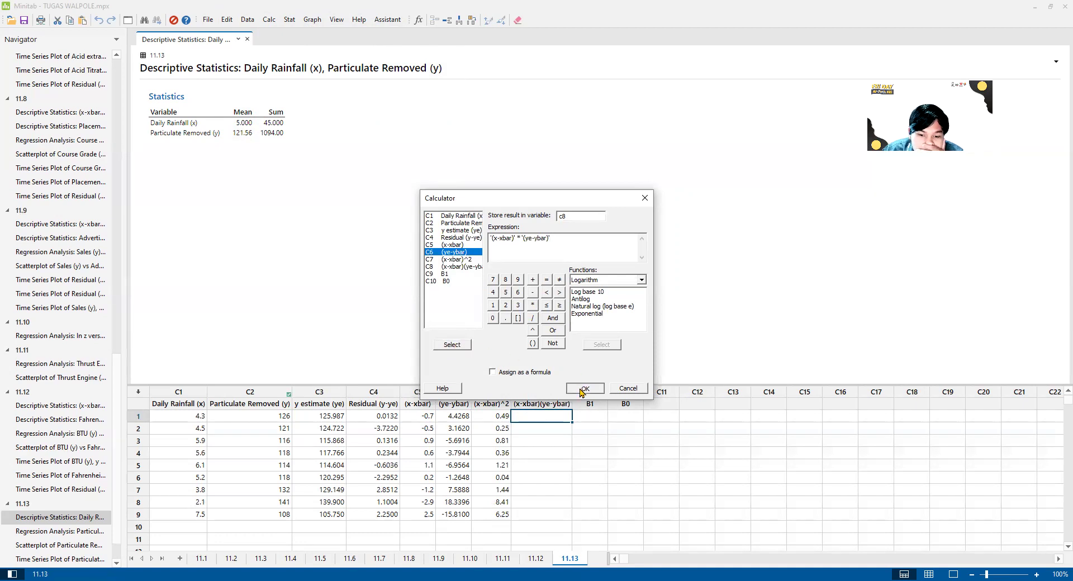
pyautogui.click(594, 416)
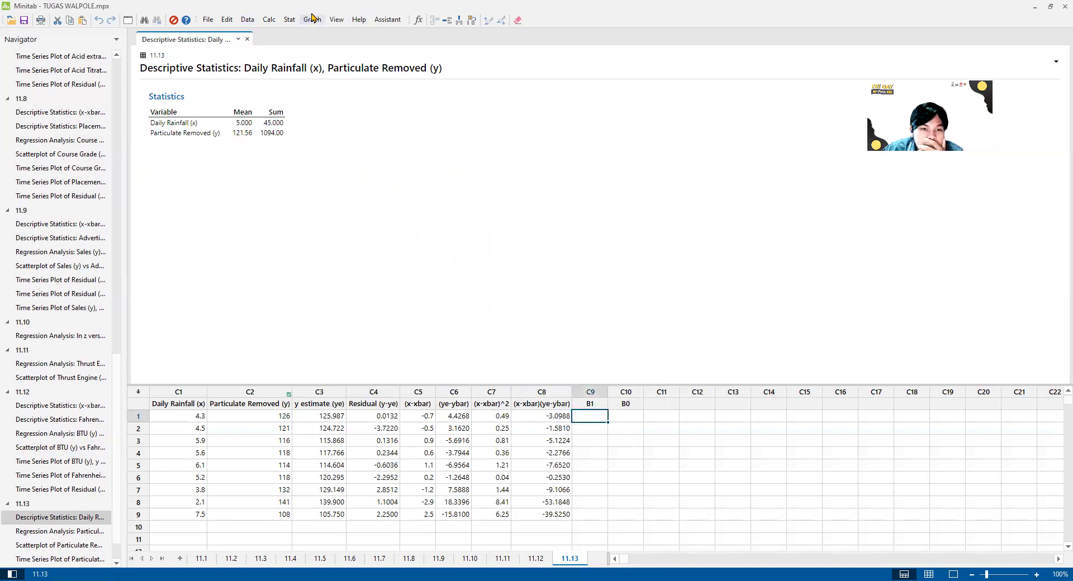
pyautogui.click(290, 21)
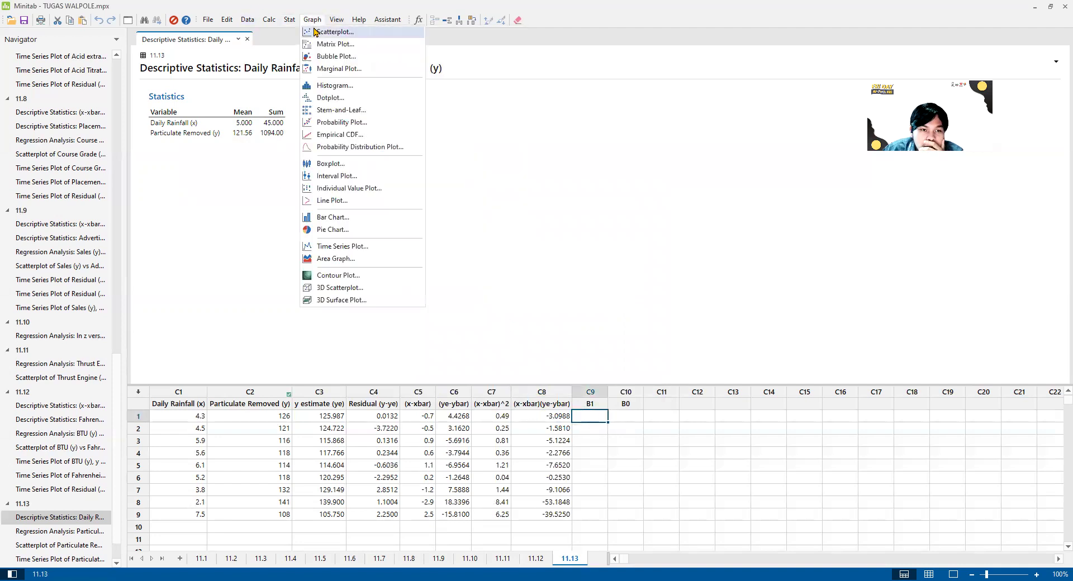
pyautogui.click(312, 33)
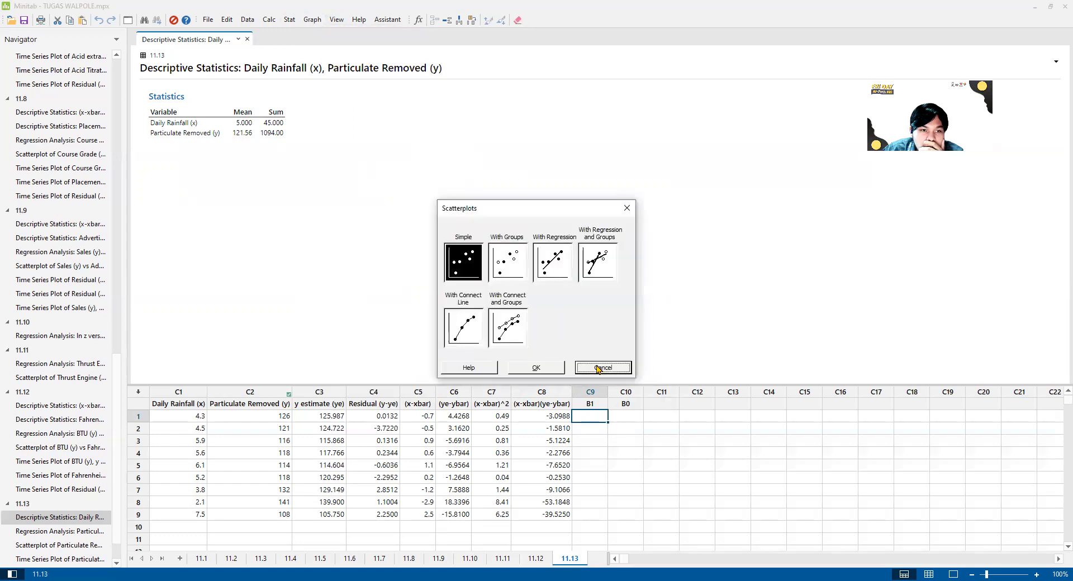
pyautogui.click(597, 366)
# Display descriptive statistics with mean and sum for (x-xbar)^2 and (x-xbar)(ye-ybar)
pyautogui.click(289, 21)
pyautogui.moveTo(329, 32)
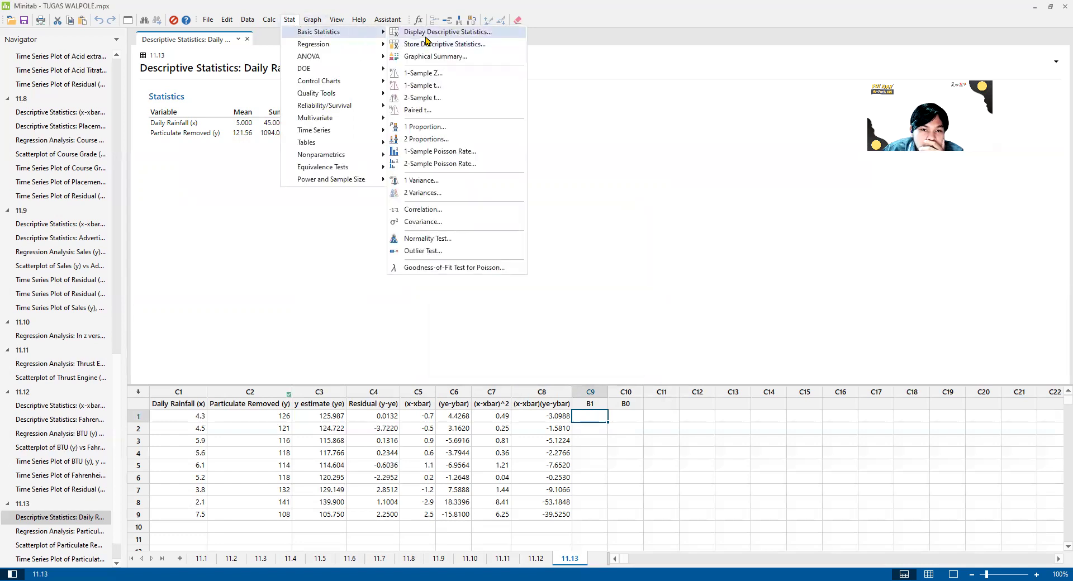
pyautogui.click(426, 35)
pyautogui.click(485, 262)
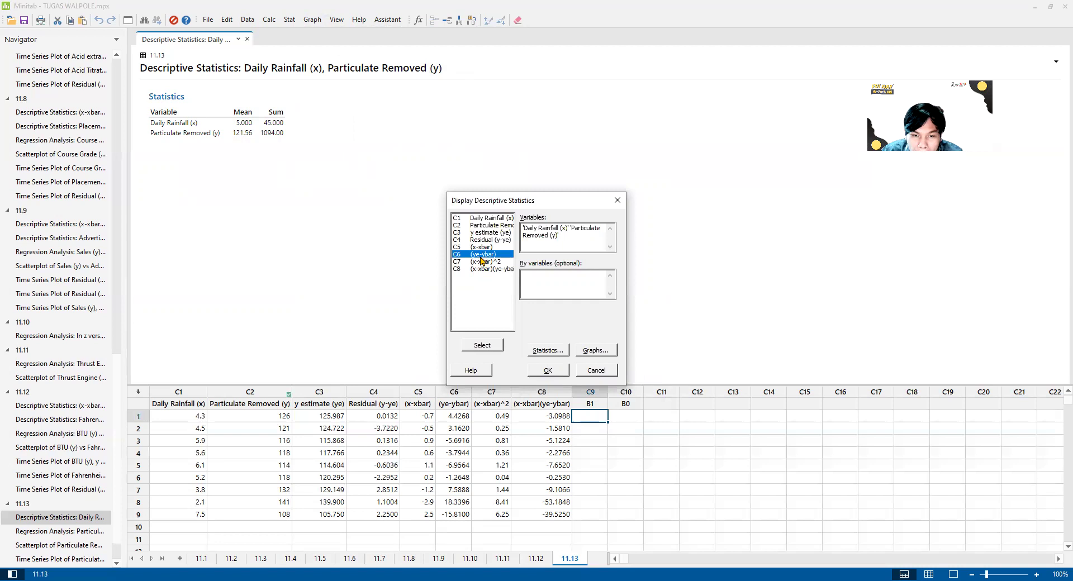
pyautogui.click(487, 343)
pyautogui.click(478, 270)
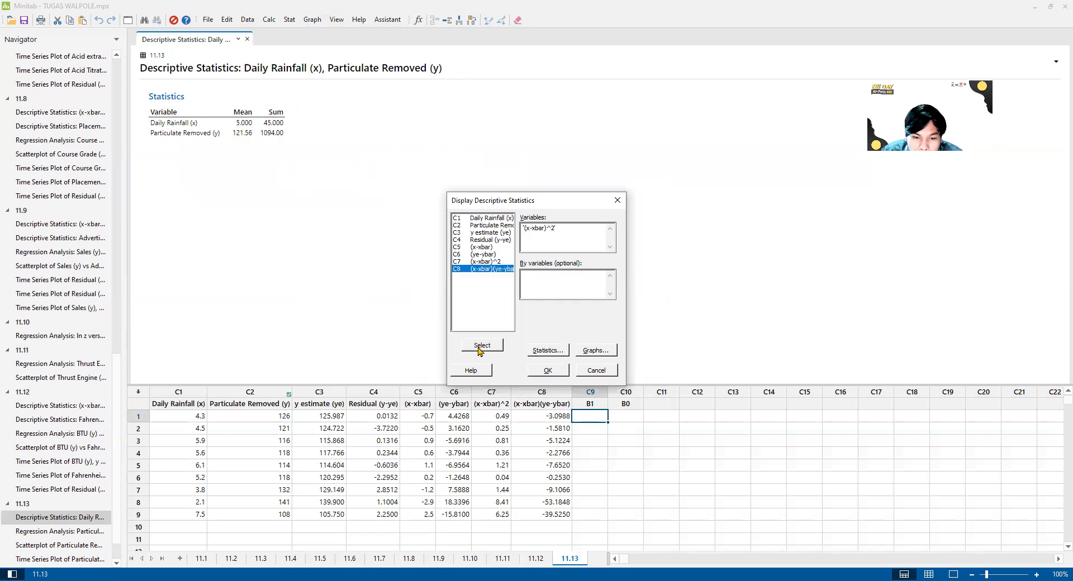
pyautogui.click(484, 344)
pyautogui.click(542, 350)
pyautogui.click(572, 361)
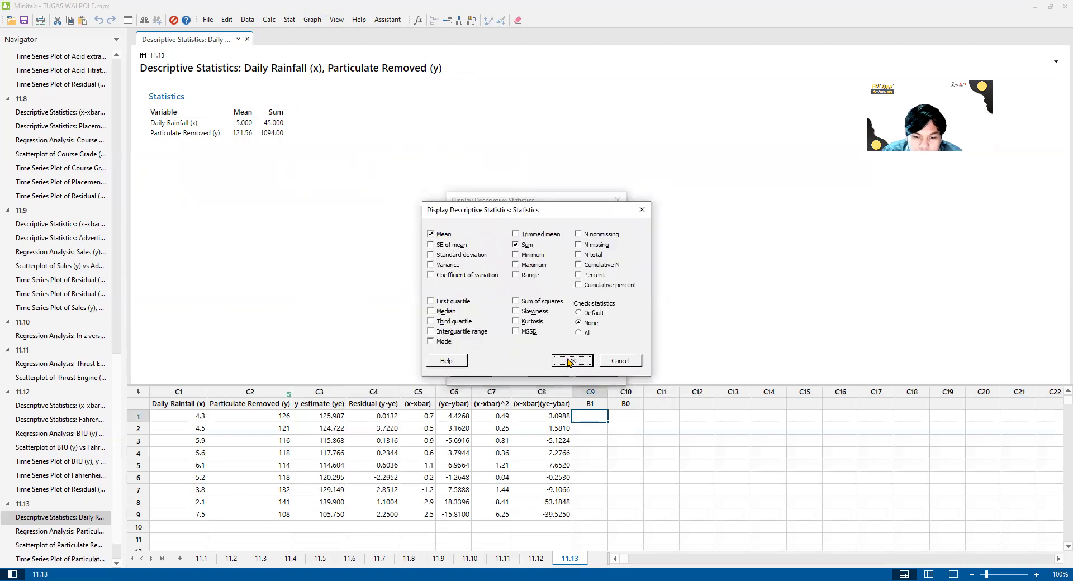
pyautogui.click(537, 370)
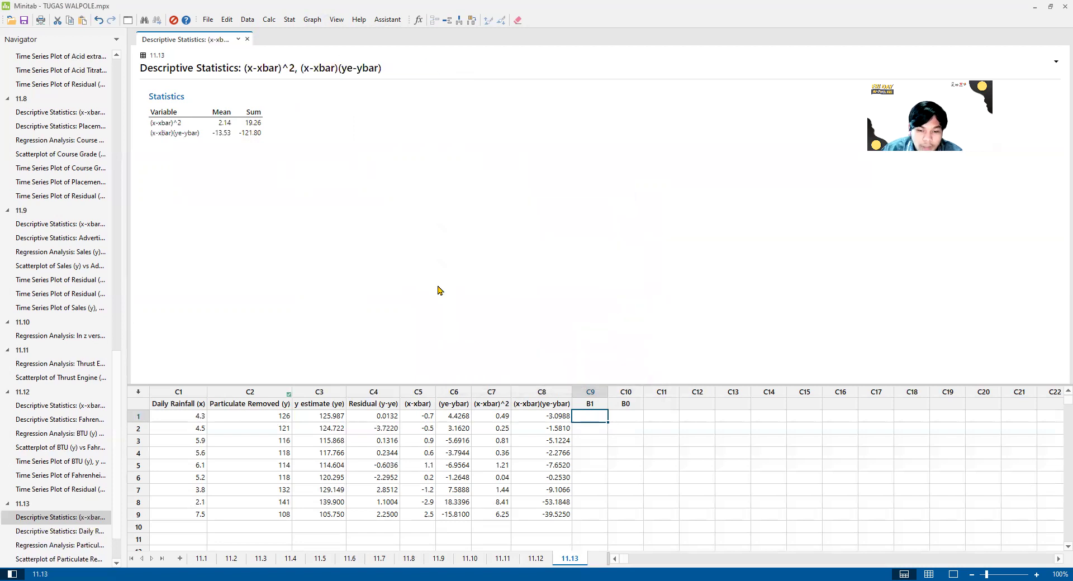
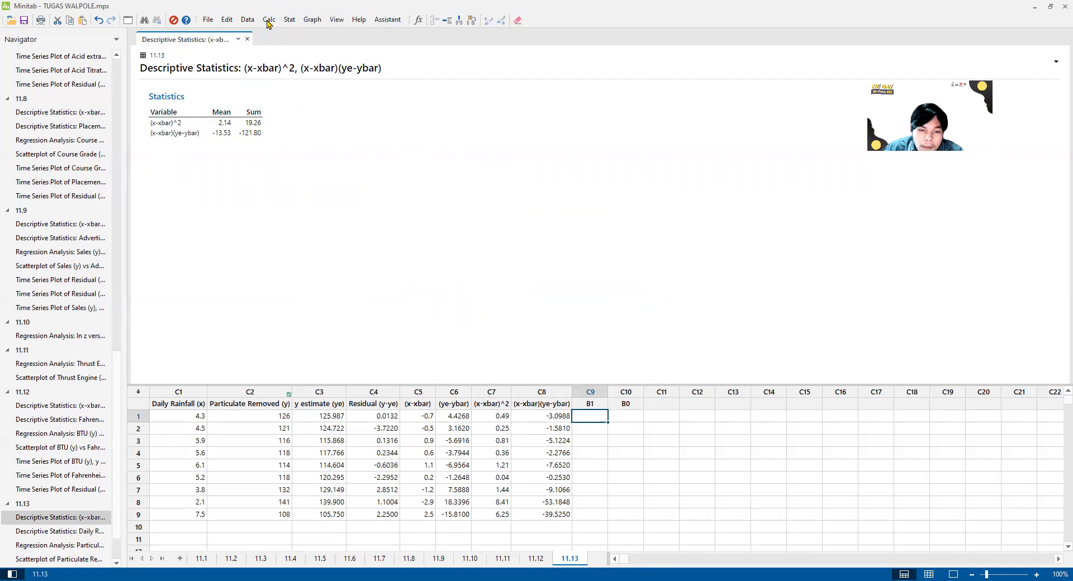
# Calculate B1 in column C9 with the expression -121.80/19.26, and show the regression analysis of Particulate Removed versus Daily Rainfall for comparison
pyautogui.hotkey('ctrl', 'e')
pyautogui.write('c9')
pyautogui.moveTo(572, 238); pyautogui.dragTo(430, 232)
pyautogui.press('BackSpace')
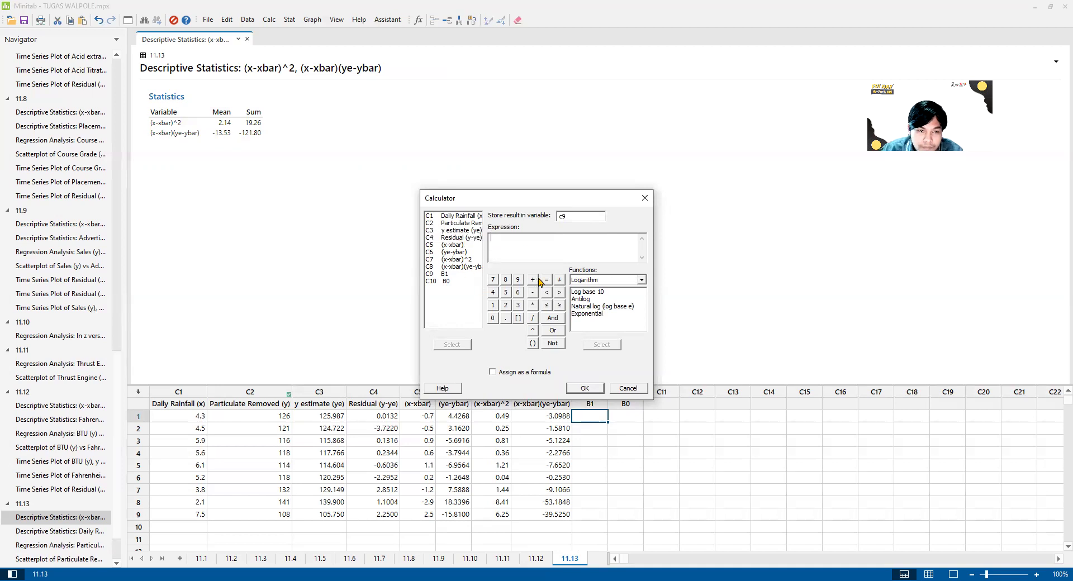
pyautogui.write('-121')
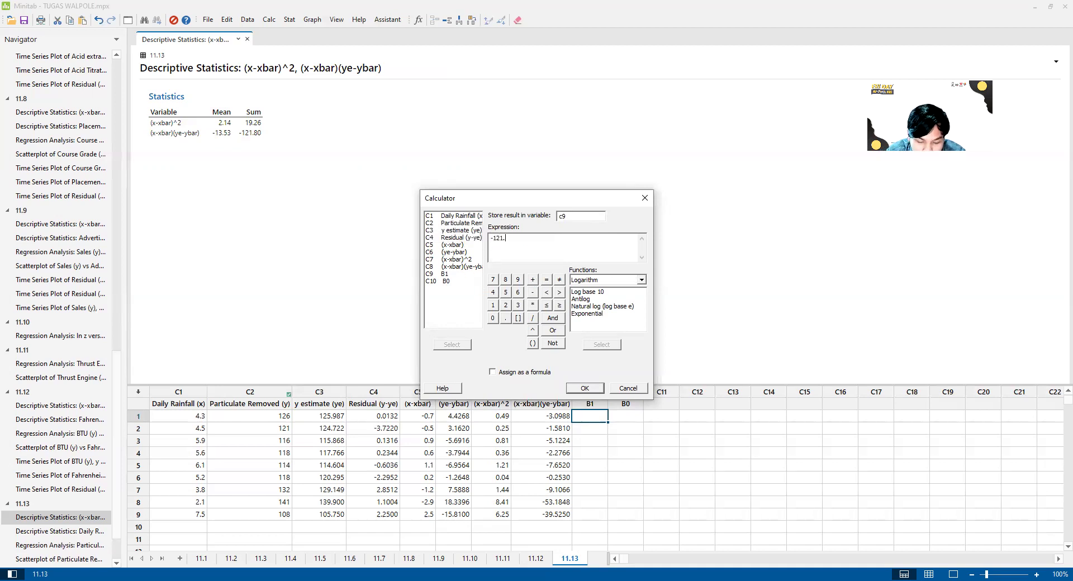
pyautogui.write('.80/1')
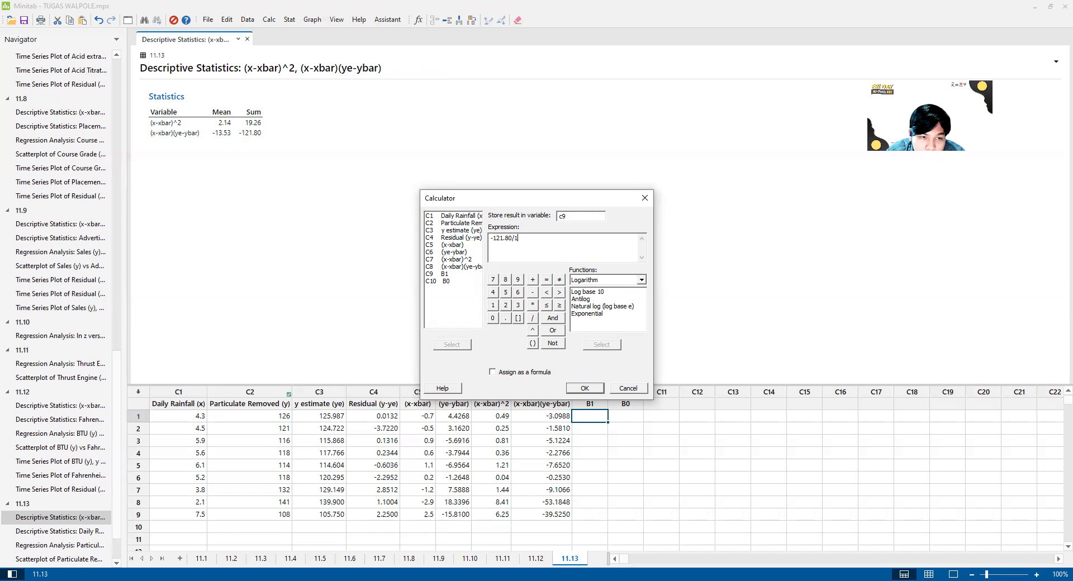
pyautogui.write('9.26')
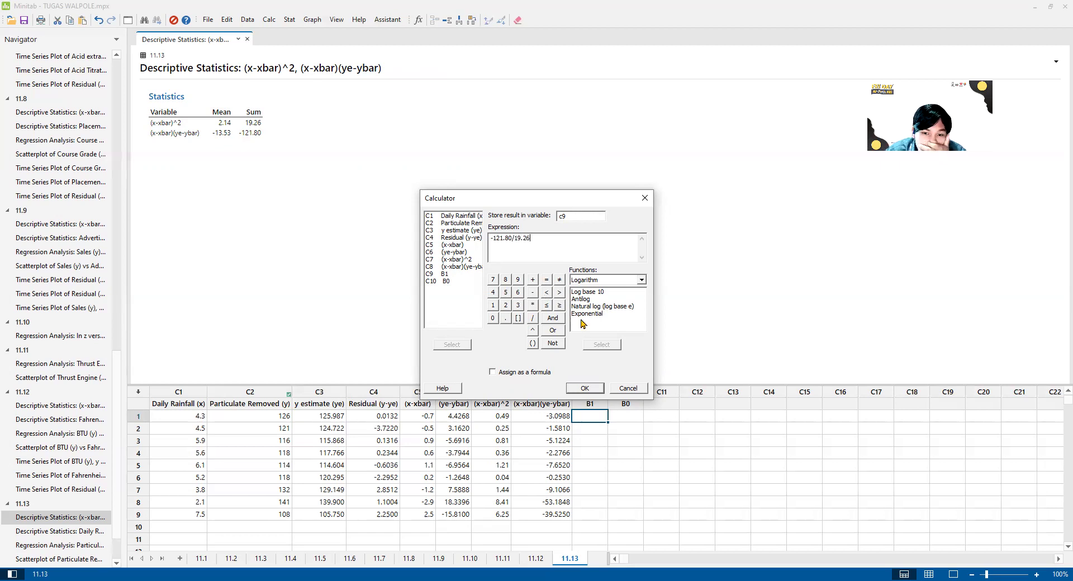
pyautogui.click(583, 388)
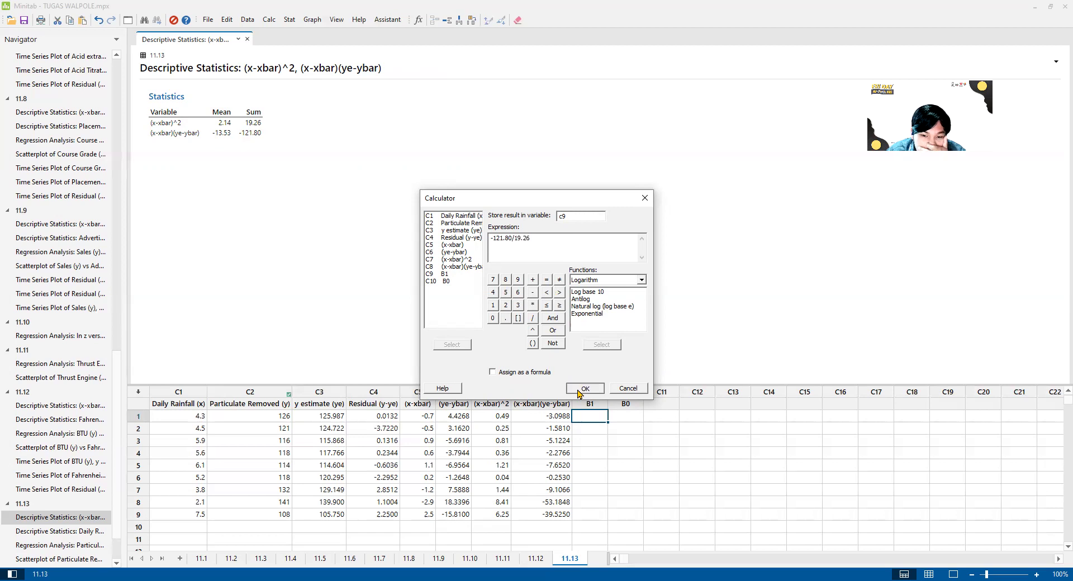
pyautogui.click(62, 548)
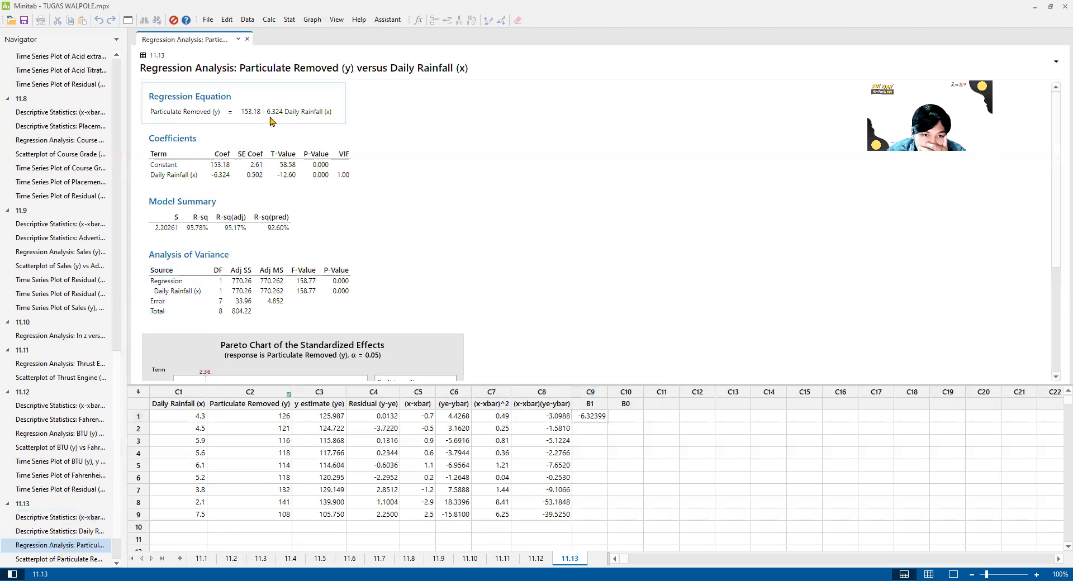
# Calculate B0 in column C10 from the variable means with 121.56-(-6.32399*5), and compare it with the regression analysis output
pyautogui.click(614, 419)
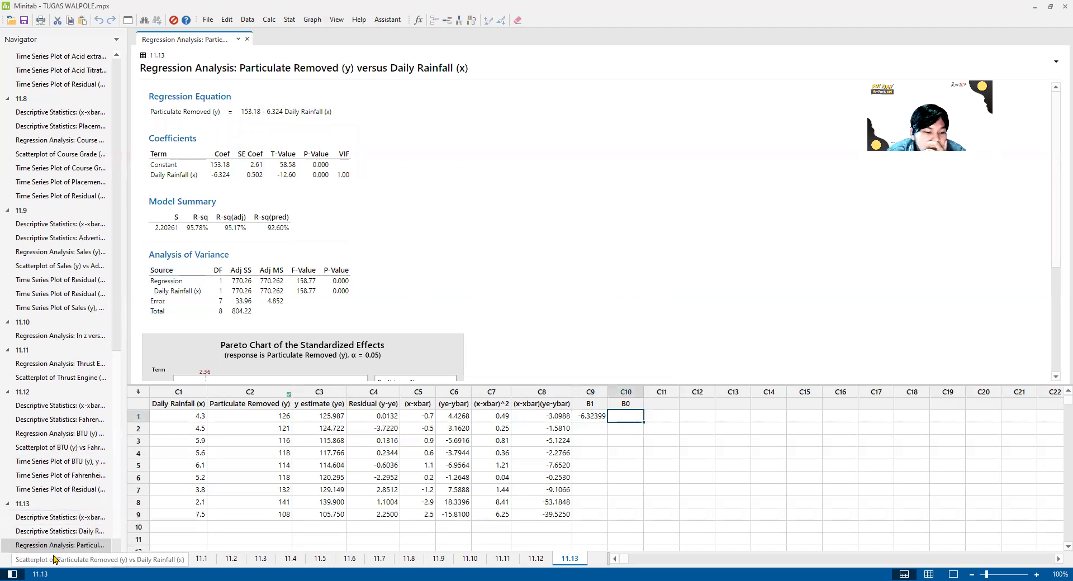
pyautogui.click(60, 517)
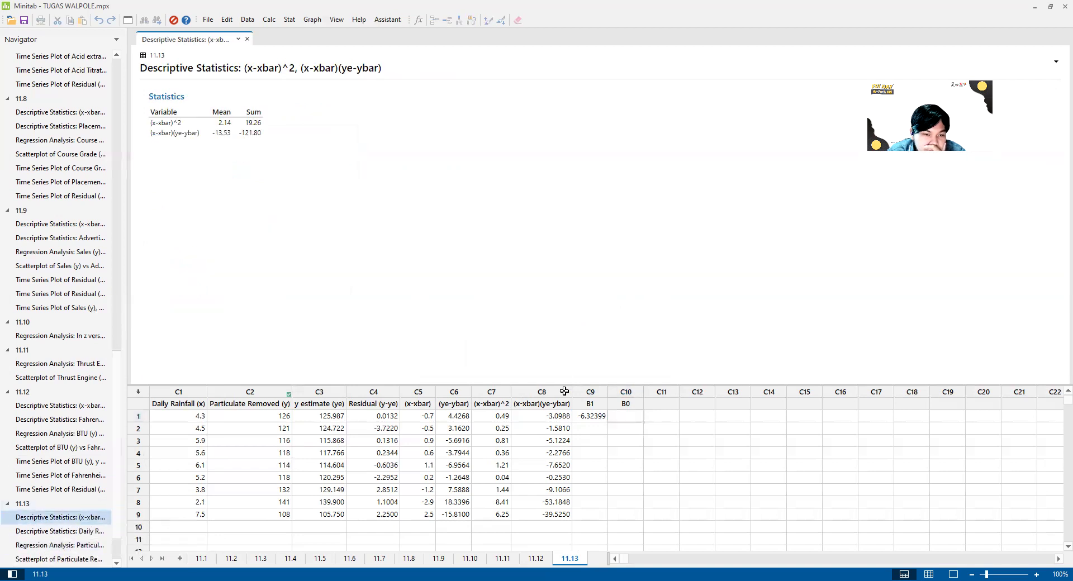
pyautogui.click(61, 530)
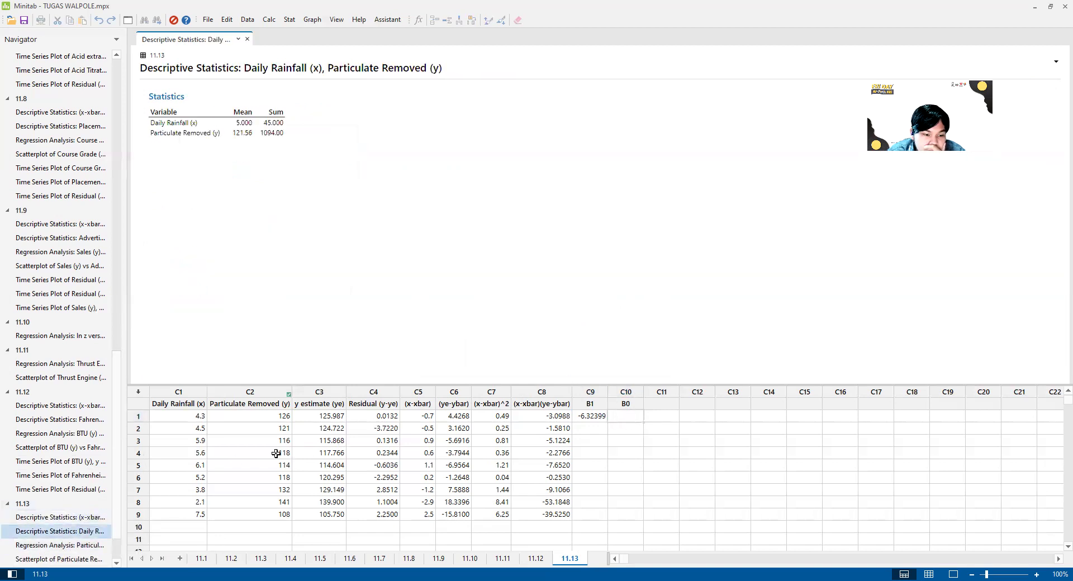
pyautogui.click(628, 419)
pyautogui.click(269, 20)
pyautogui.click(278, 34)
pyautogui.write('c10')
pyautogui.press('Tab')
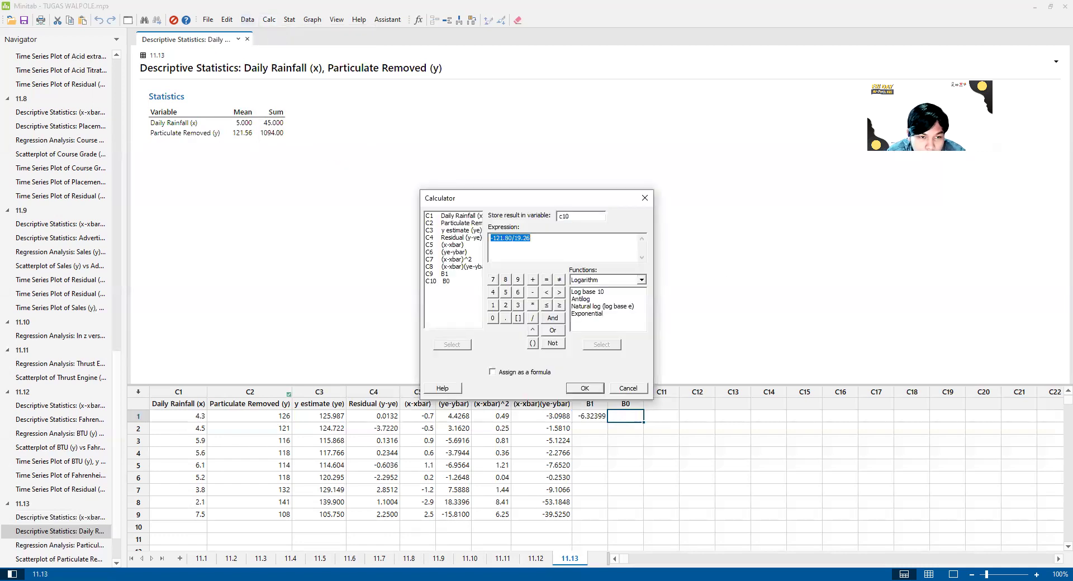
pyautogui.write('121.56-(')
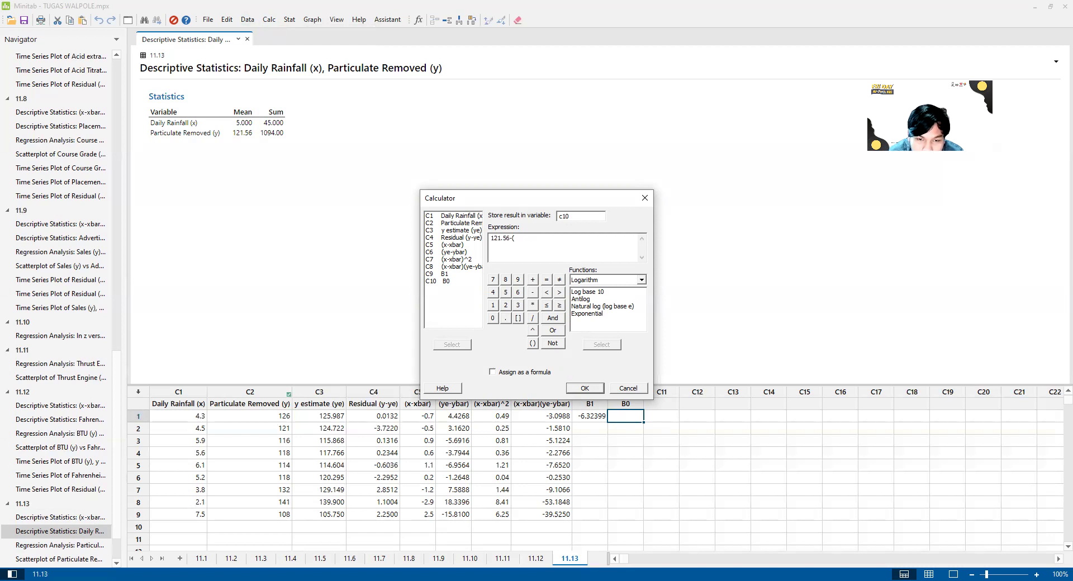
pyautogui.write('-')
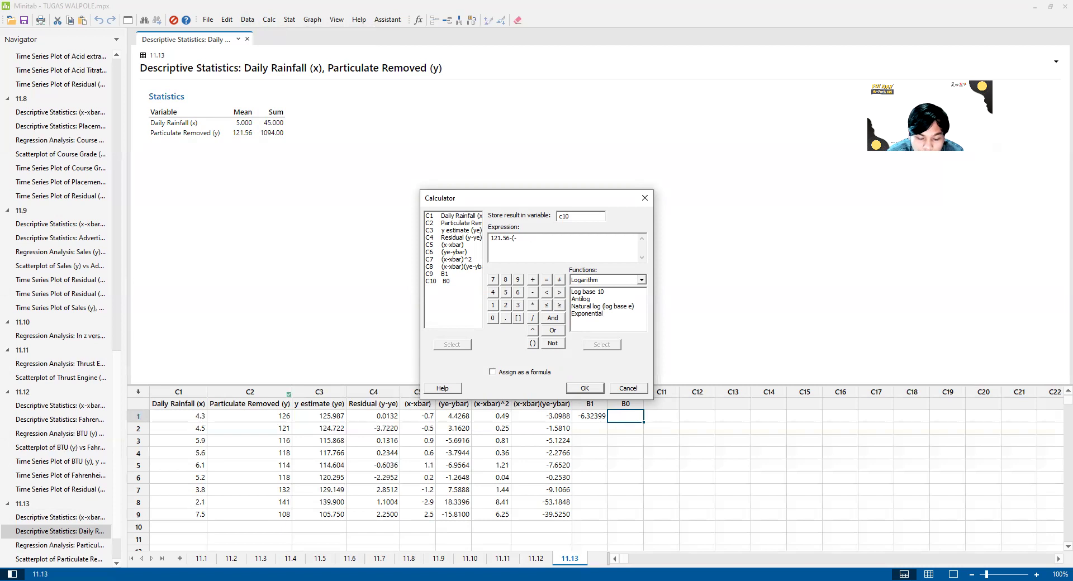
pyautogui.write('6.32')
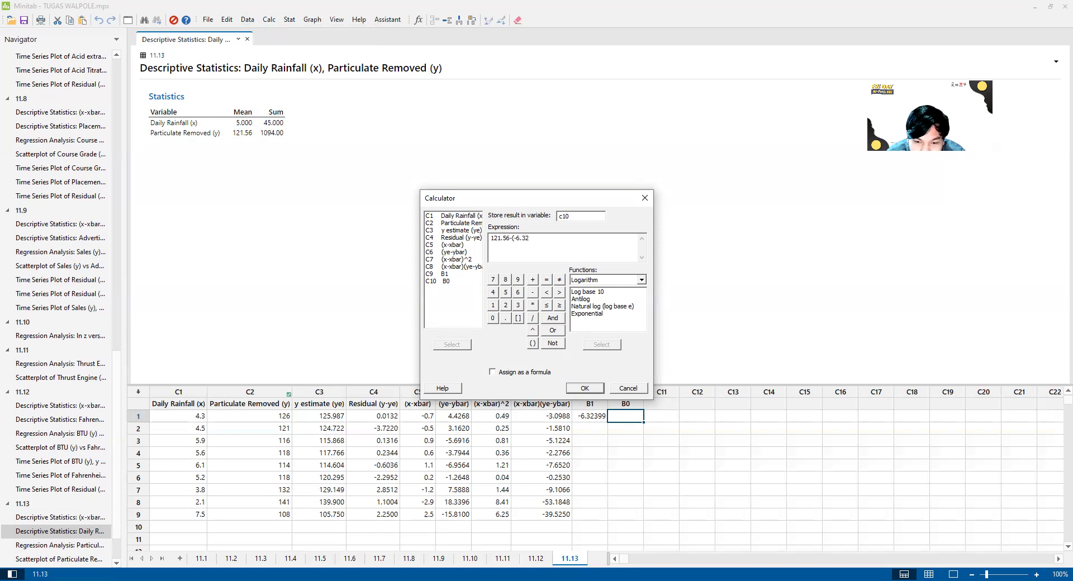
pyautogui.write('399')
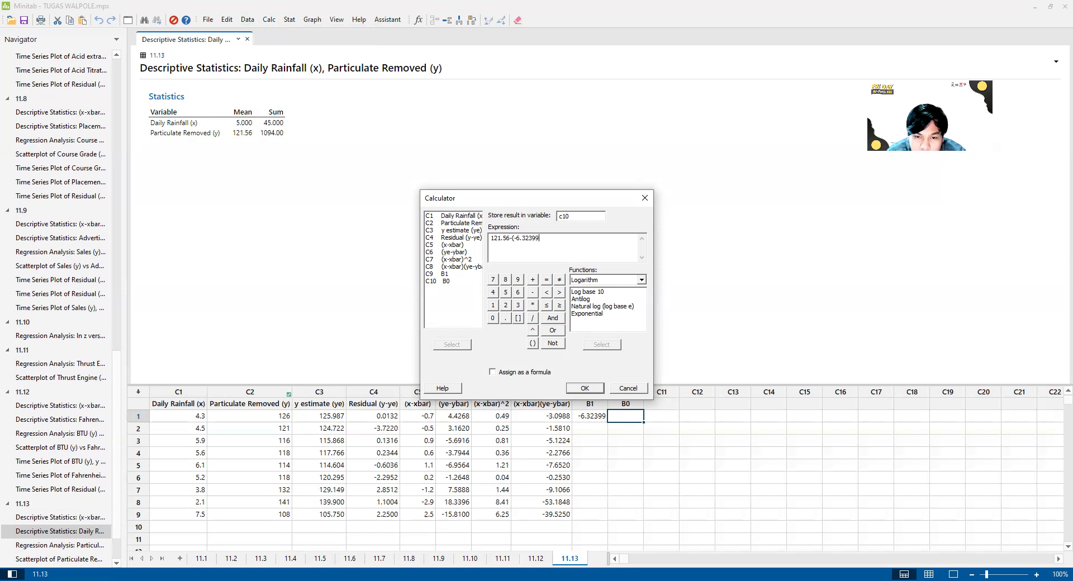
pyautogui.write('*')
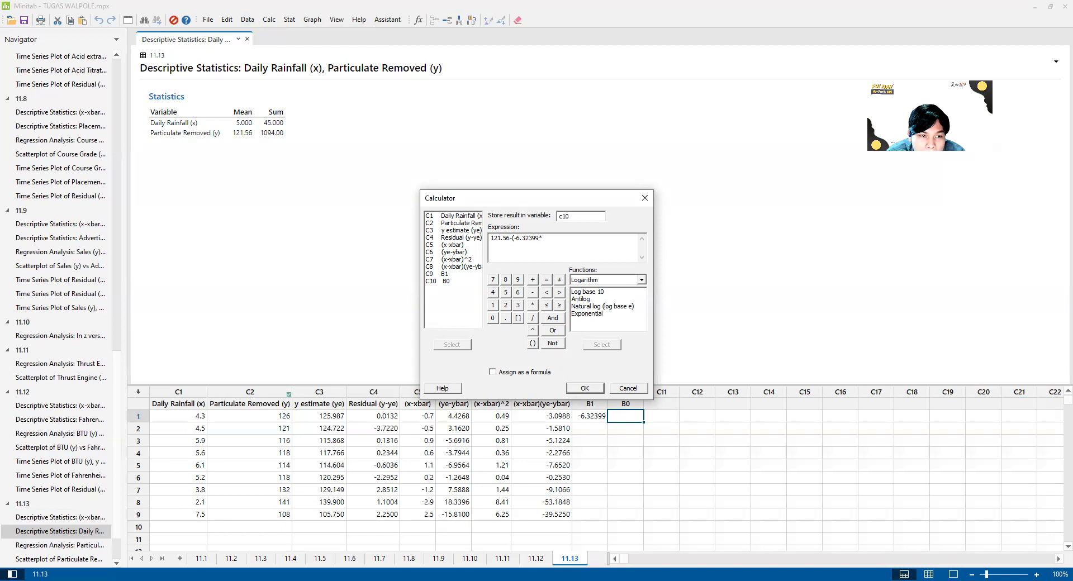
pyautogui.write('5')
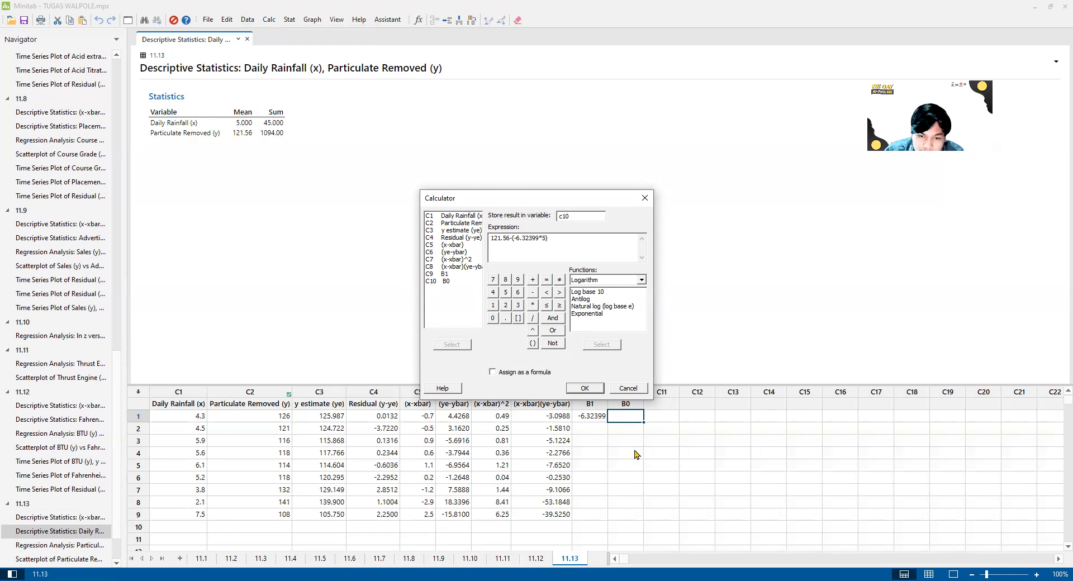
pyautogui.click(576, 388)
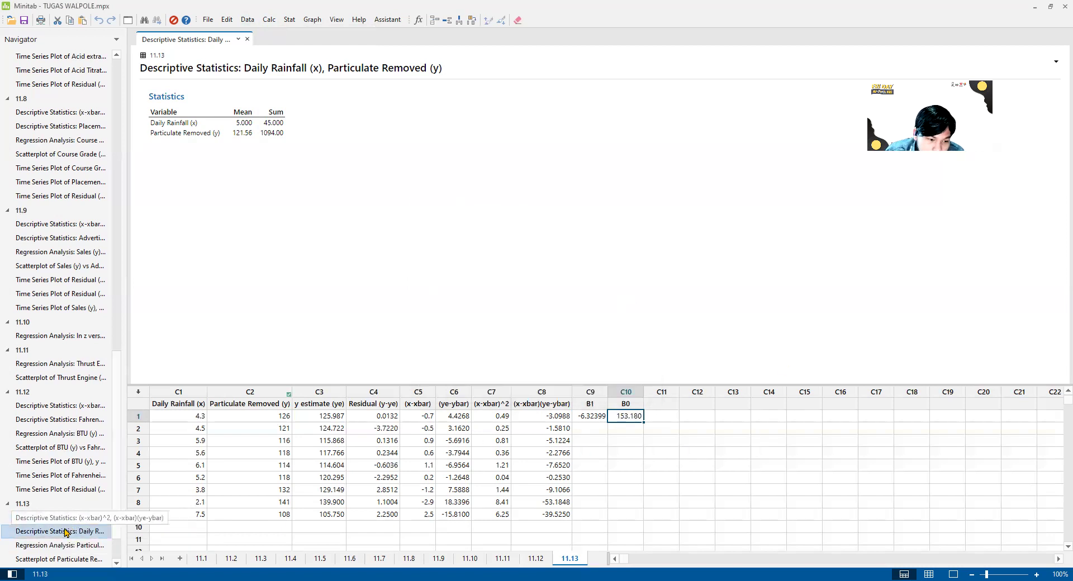
pyautogui.click(64, 545)
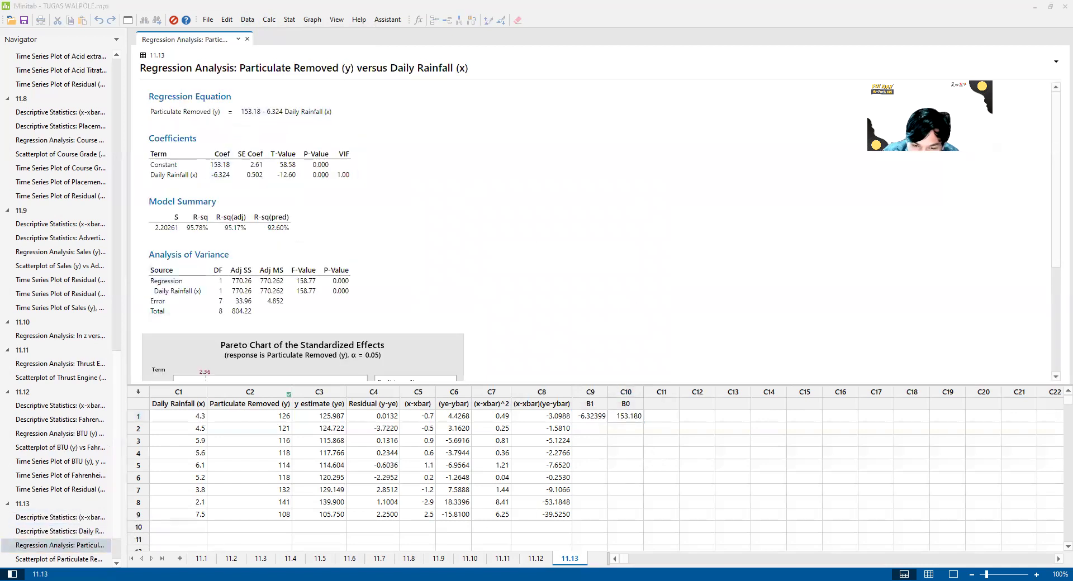
# Check part (b) of exercise 11.13 in the textbook PDF, and name worksheet column C11 y(4.8)
pyautogui.hotkey('alt', 'Tab')
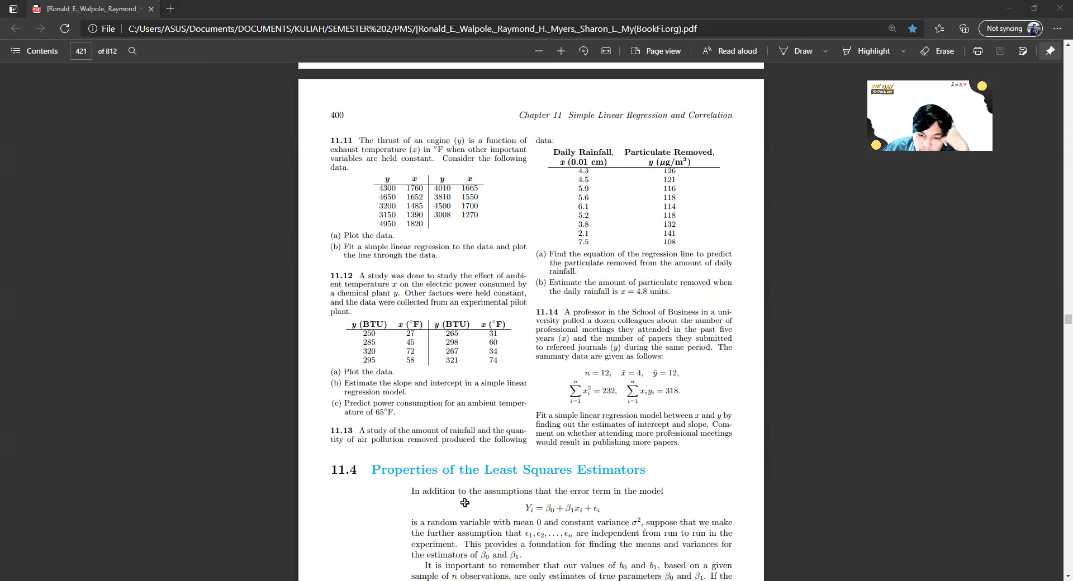
pyautogui.hotkey('alt', 'Tab')
pyautogui.click(664, 403)
pyautogui.write('y(4.8')
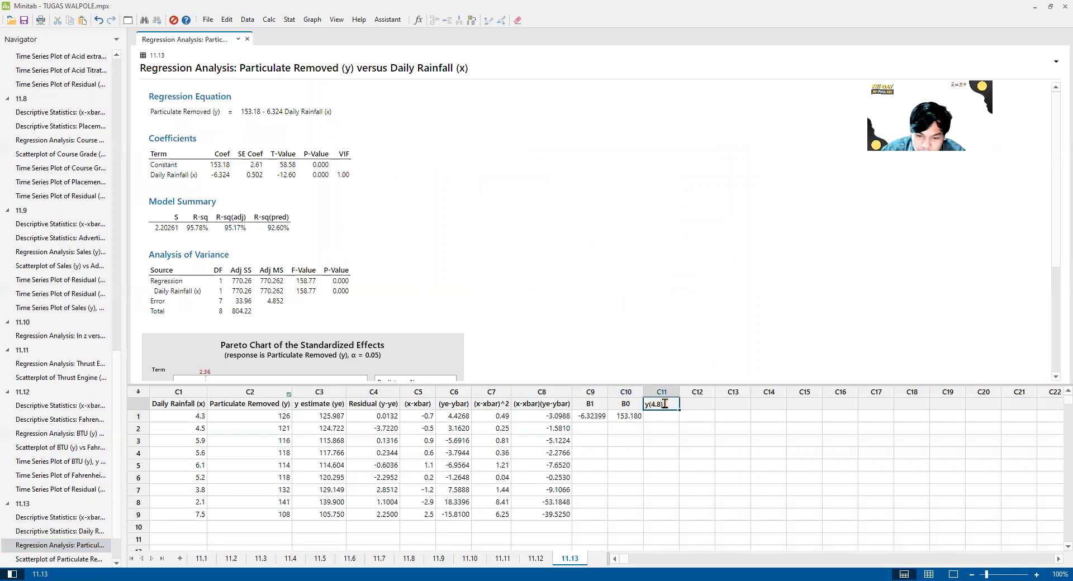
pyautogui.write(')')
pyautogui.press('Return')
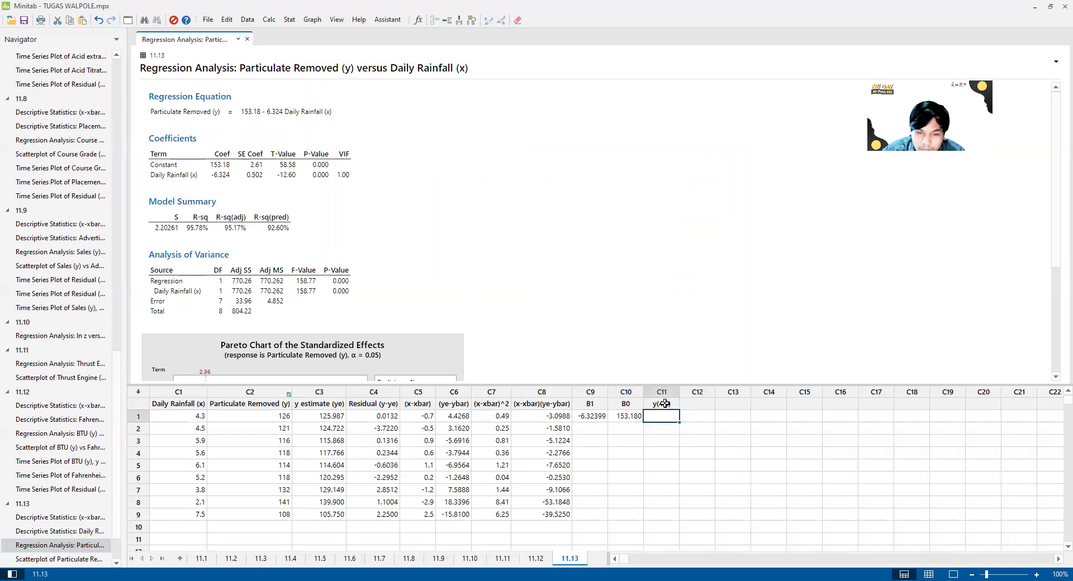
# Calculate the y(4.8) prediction in column C11 with the expression 153.18-6.324*4.8
pyautogui.click(269, 20)
pyautogui.press('Escape')
pyautogui.write('C11')
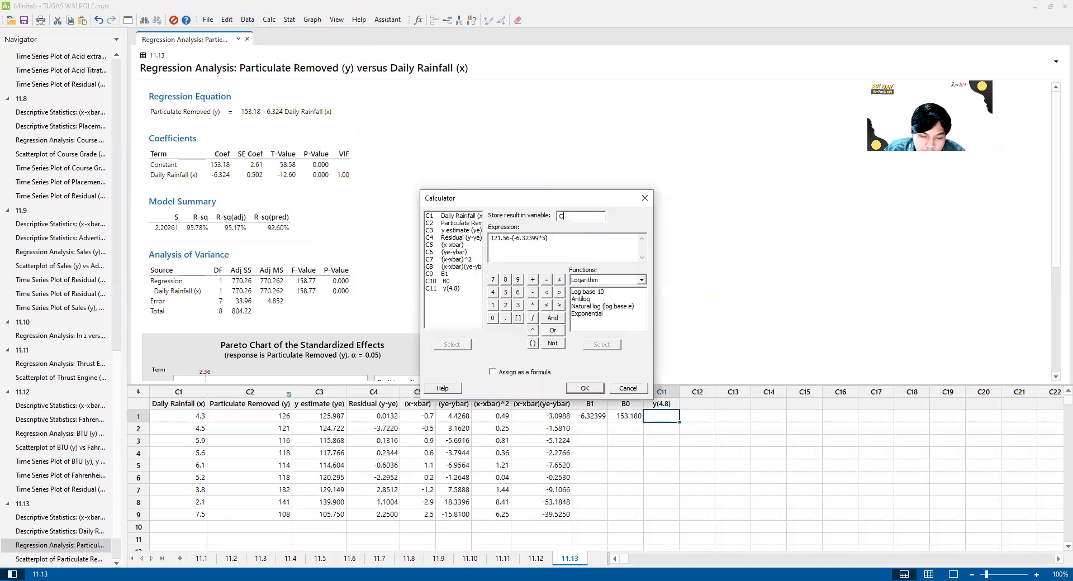
pyautogui.click(560, 235)
pyautogui.press('BackSpace')
pyautogui.press('BackSpace')
pyautogui.press('BackSpace')
pyautogui.press('BackSpace')
pyautogui.press('BackSpace')
pyautogui.press('BackSpace')
pyautogui.press('BackSpace')
pyautogui.press('BackSpace')
pyautogui.press('BackSpace')
pyautogui.press('BackSpace')
pyautogui.press('BackSpace')
pyautogui.press('BackSpace')
pyautogui.press('BackSpace')
pyautogui.press('BackSpace')
pyautogui.press('BackSpace')
pyautogui.press('BackSpace')
pyautogui.press('BackSpace')
pyautogui.press('BackSpace')
pyautogui.write('153.18-')
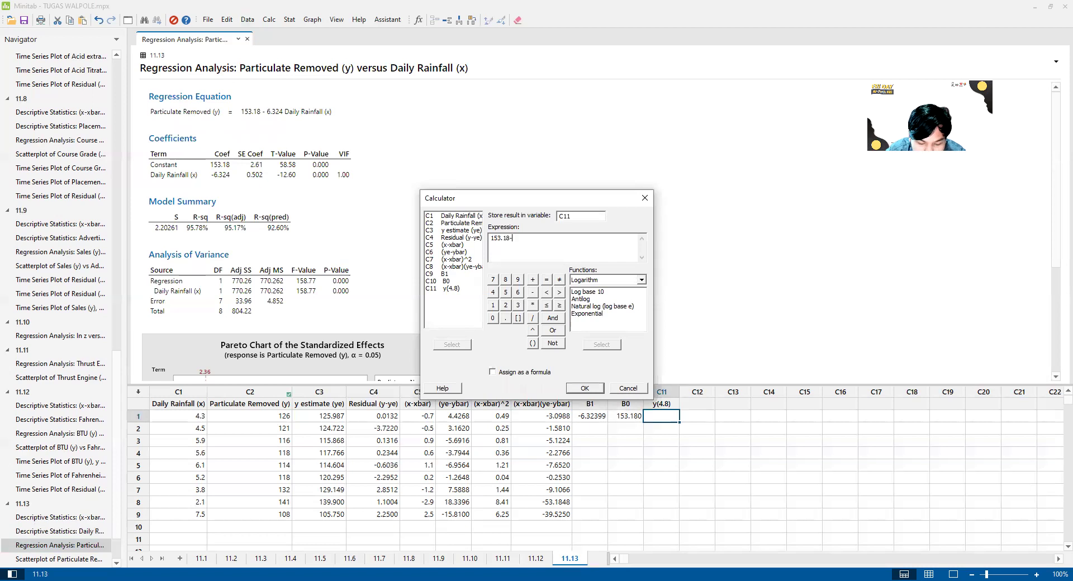
pyautogui.write('6.32')
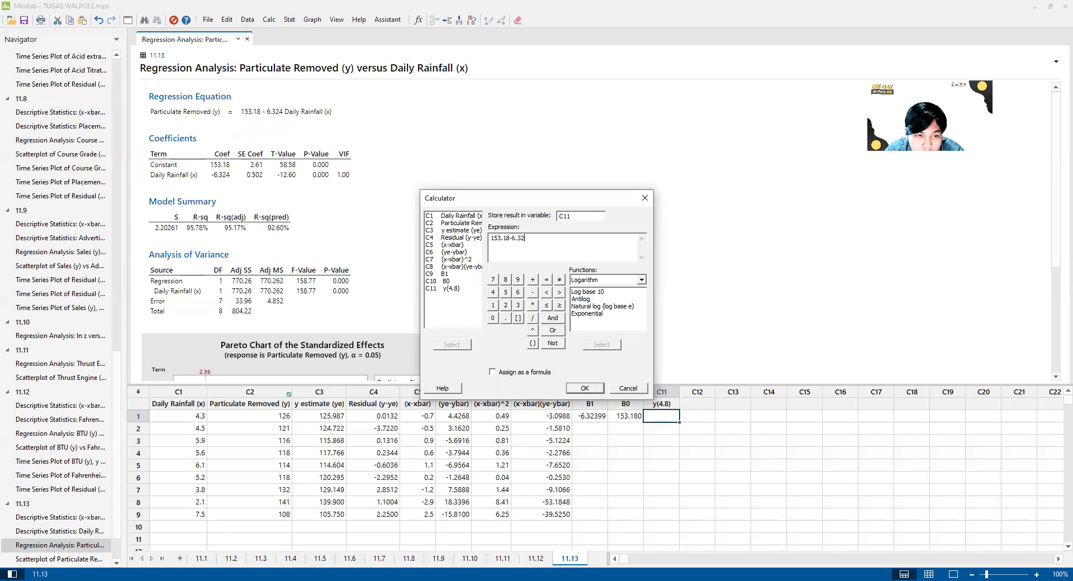
pyautogui.write('4*4.8')
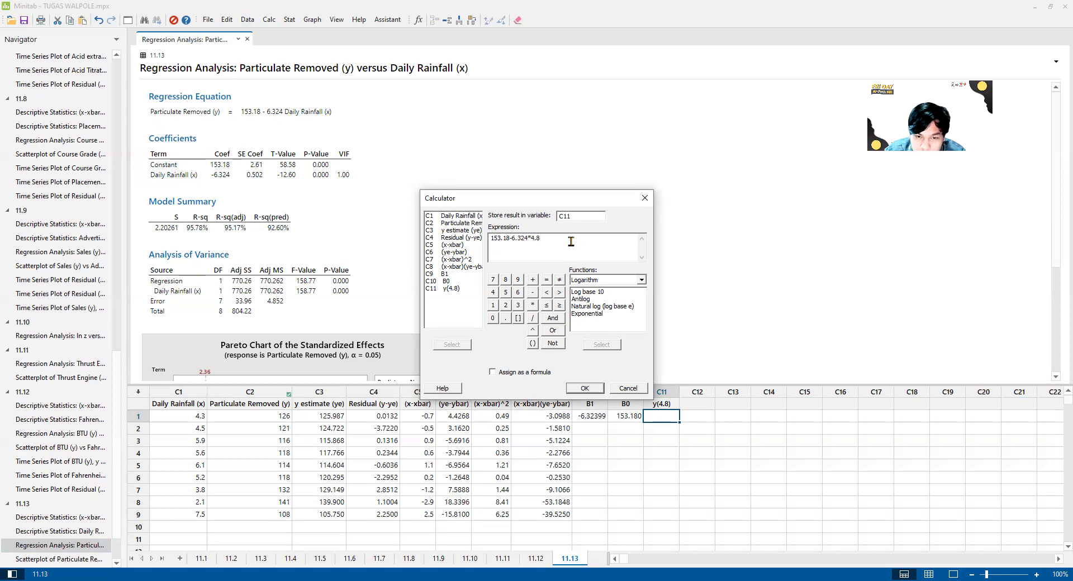
pyautogui.click(585, 388)
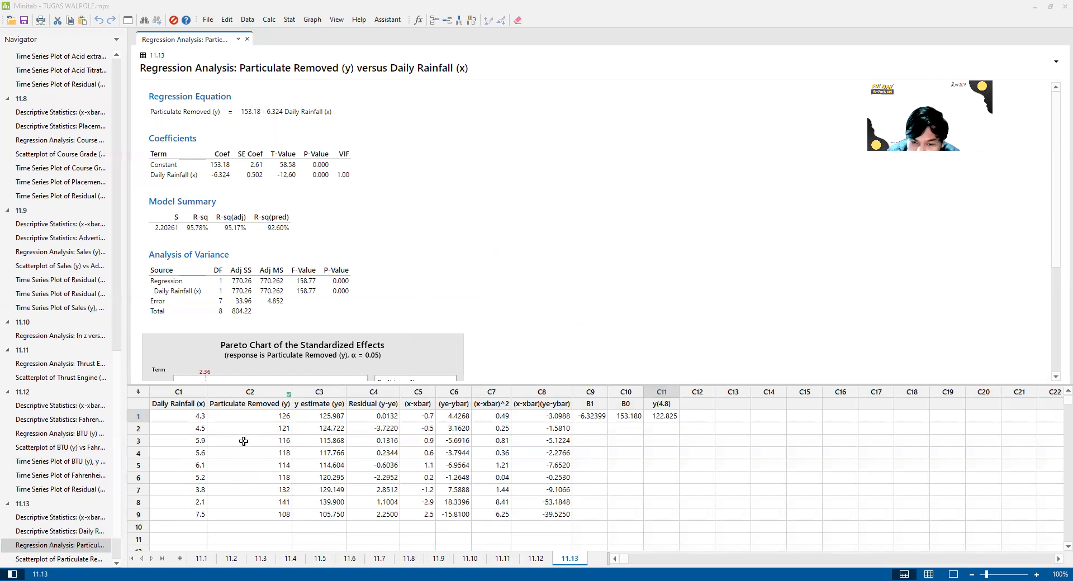
pyautogui.click(647, 441)
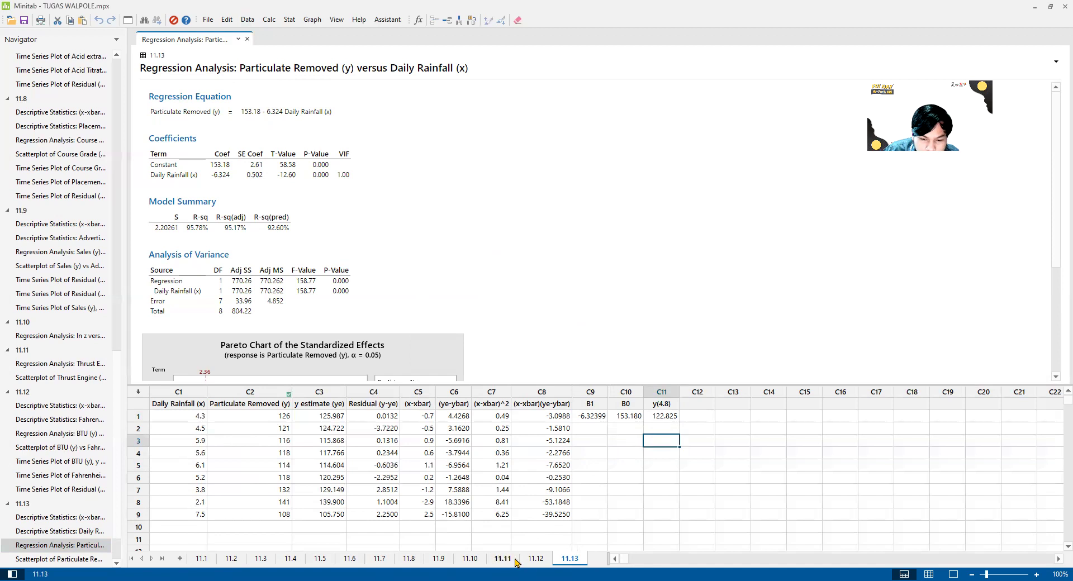
# Look through the earlier exercise worksheets, including 11.11 and 11.1, and return to worksheet 11.13
pyautogui.click(535, 560)
pyautogui.click(503, 559)
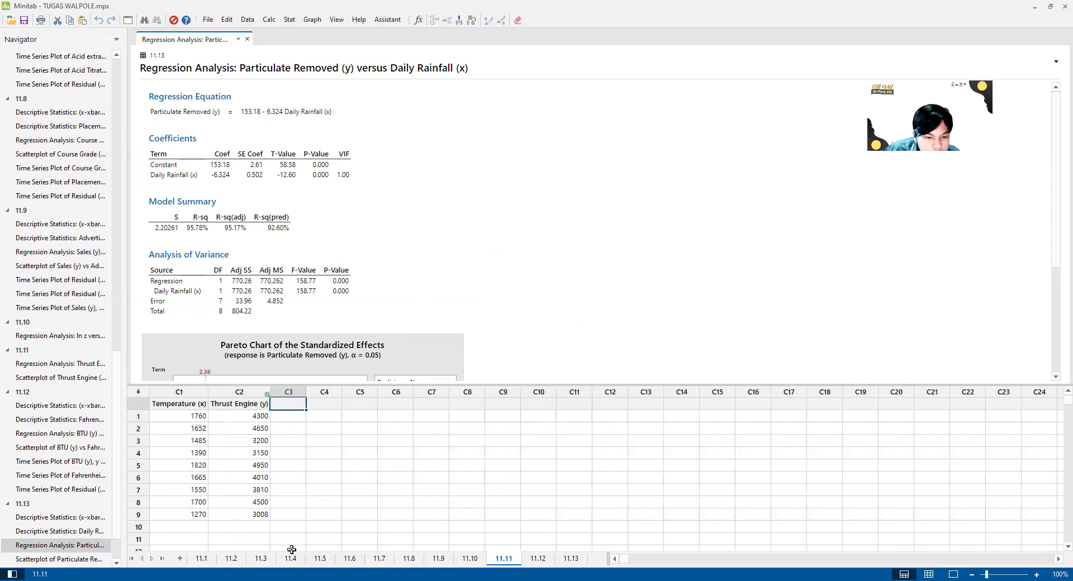
pyautogui.click(535, 558)
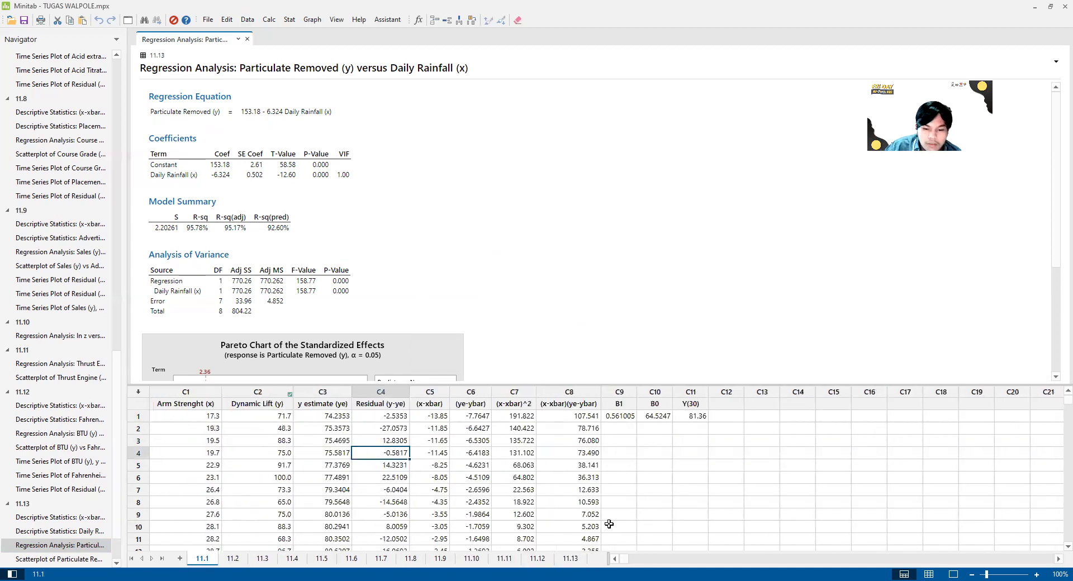
pyautogui.click(559, 560)
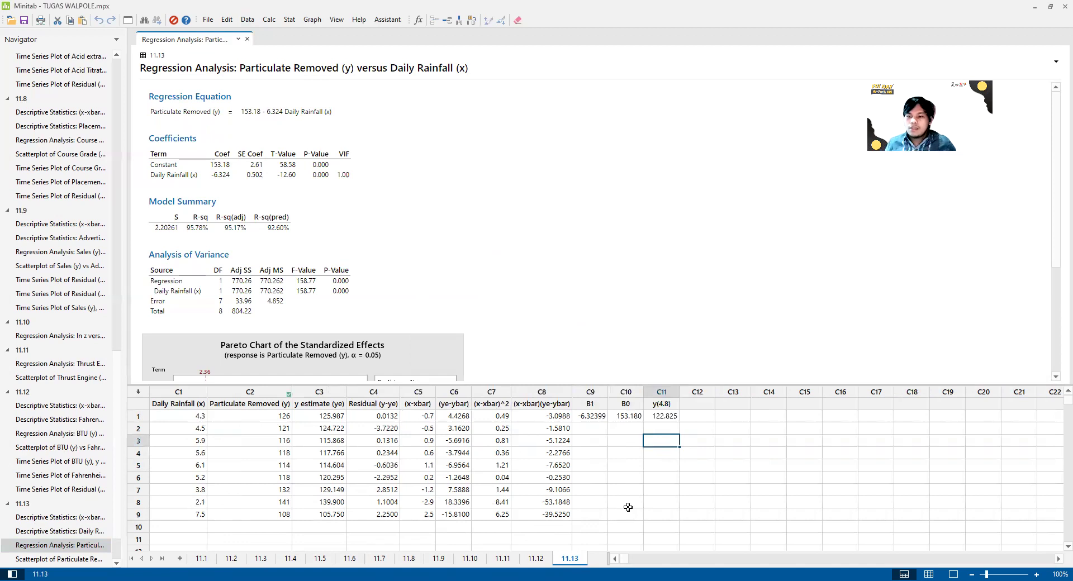